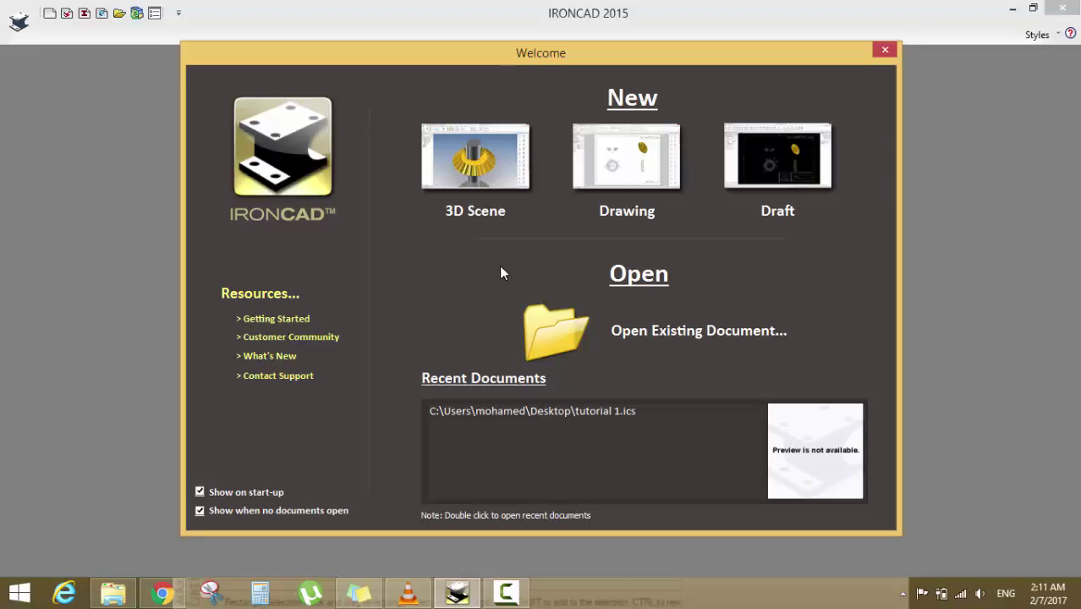
Create a new 3D scene from the metric Blue template
click(472, 170)
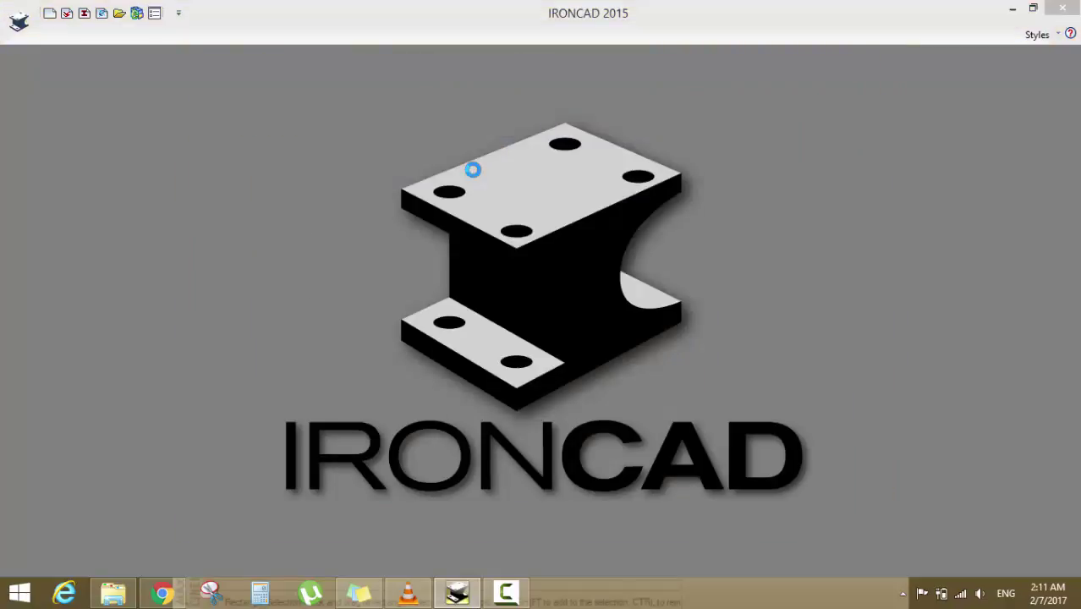
mouse_move(546, 125)
mouse_down()
mouse_move(570, 94)
mouse_move(558, 114)
mouse_up()
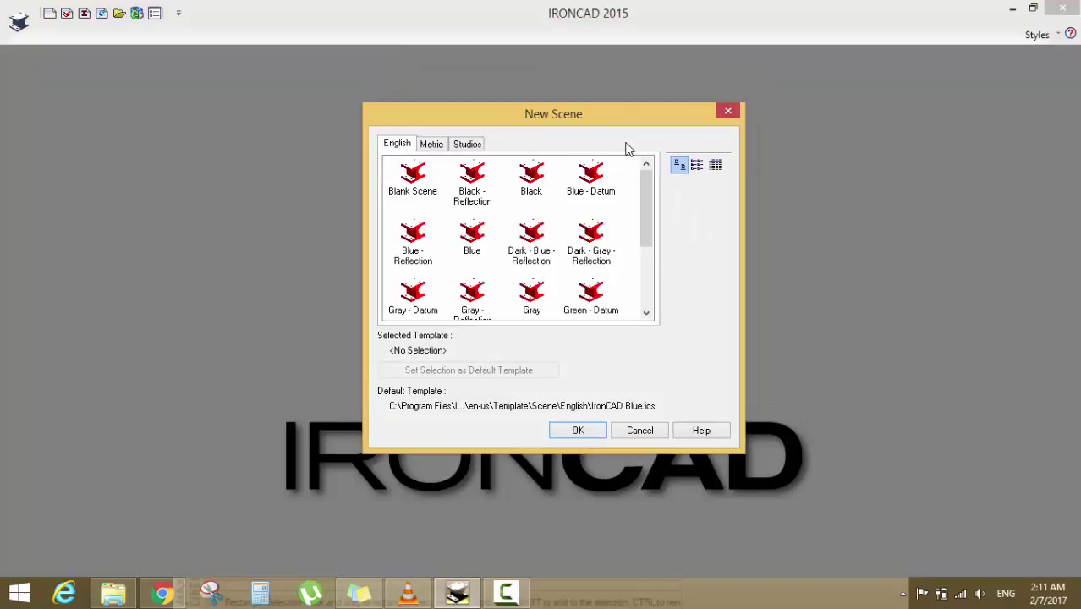
click(431, 146)
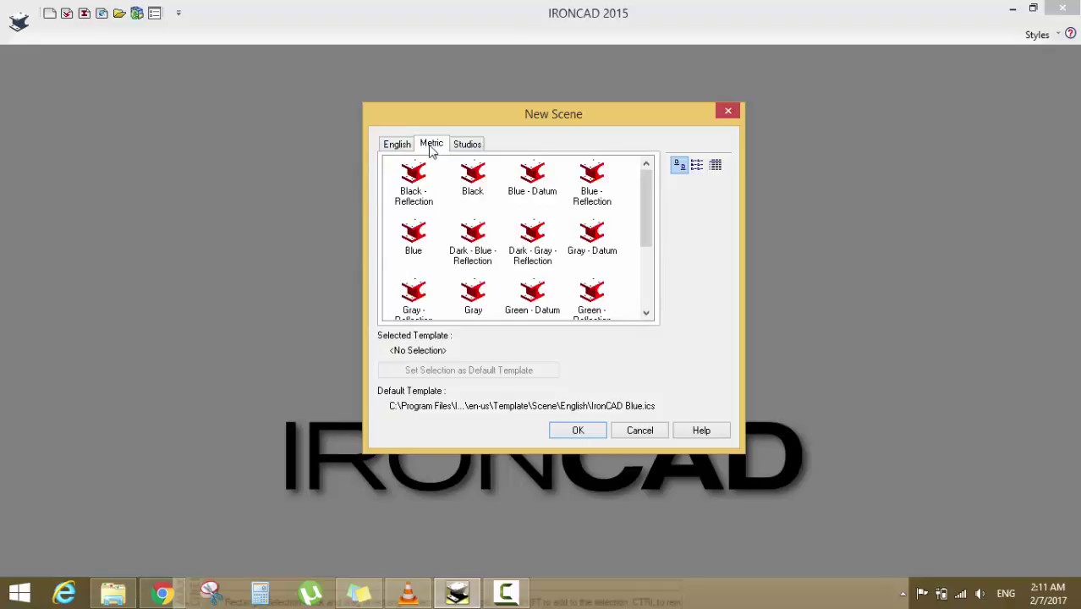
mouse_move(650, 203)
mouse_down()
mouse_move(649, 282)
mouse_move(643, 203)
mouse_up()
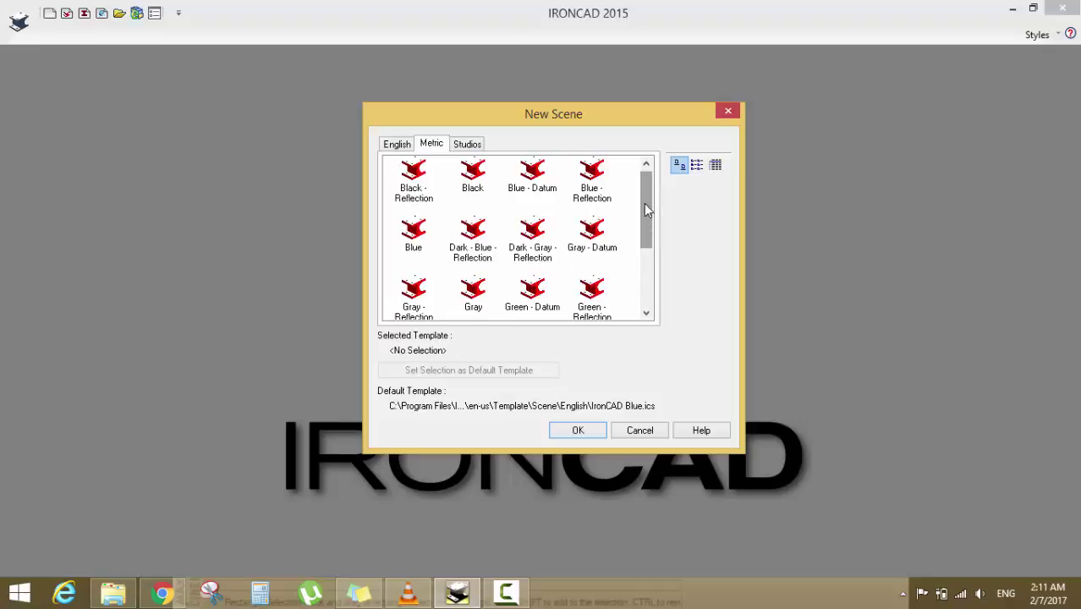
click(423, 225)
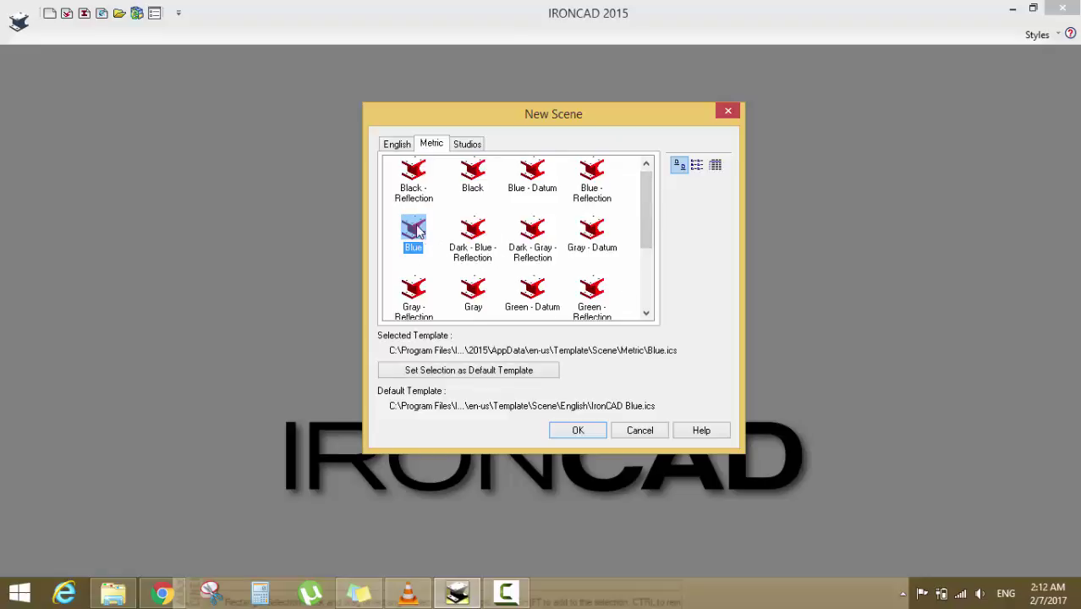
click(578, 430)
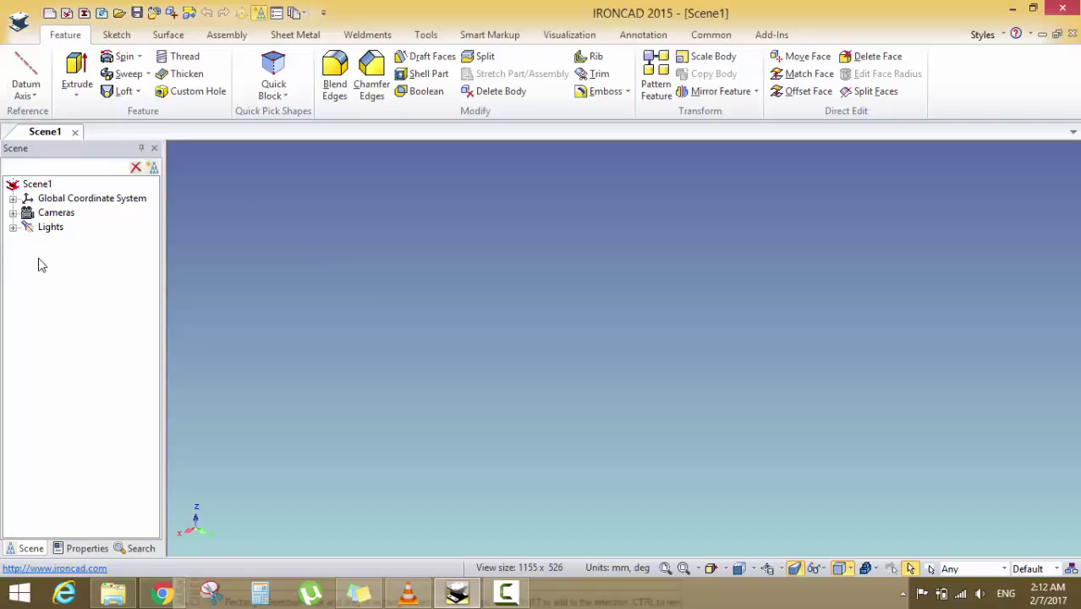
Inspect the contents of the Lights and Cameras groups in the scene tree
click(13, 226)
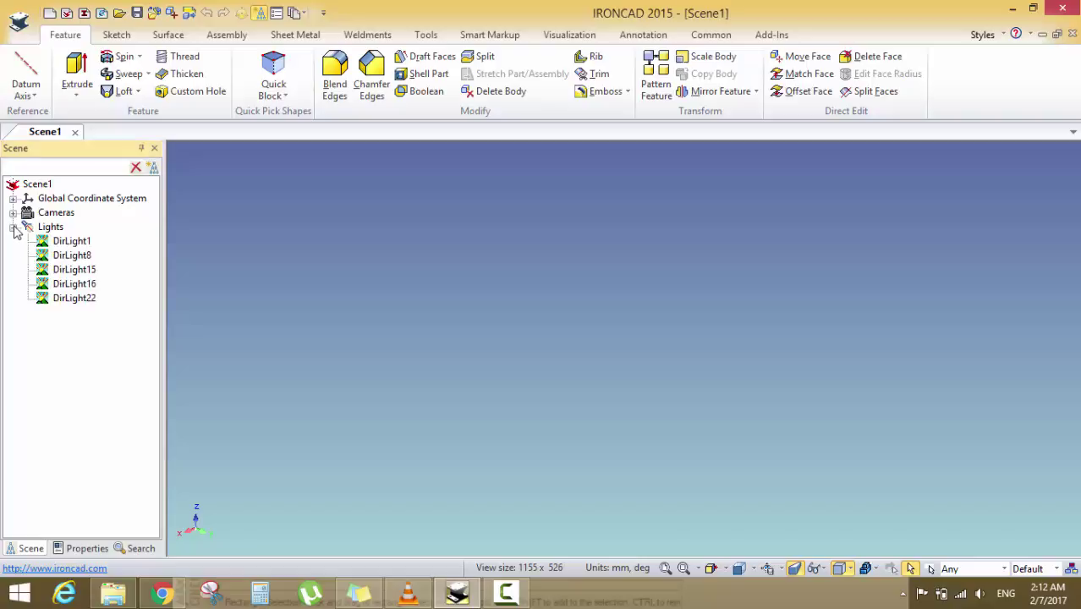
click(13, 212)
click(13, 212)
click(13, 227)
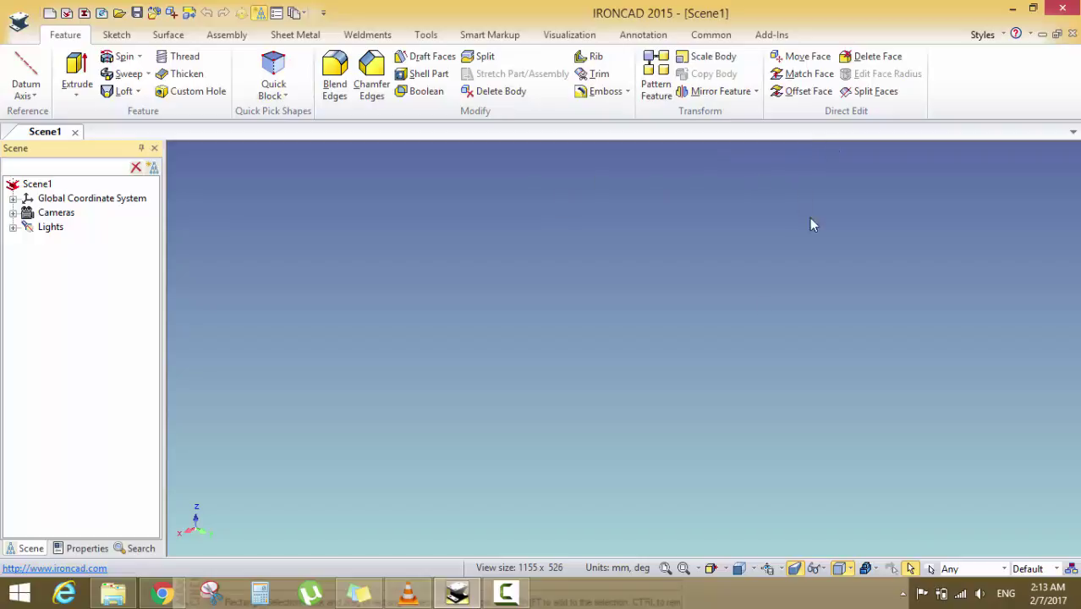
Review the Sketch, Surface, Assembly, Sheet Metal, Weldments, Tools, Smart Markup and Visualization commands, checking the beam engine video in Chrome, and return to the Feature commands
click(116, 35)
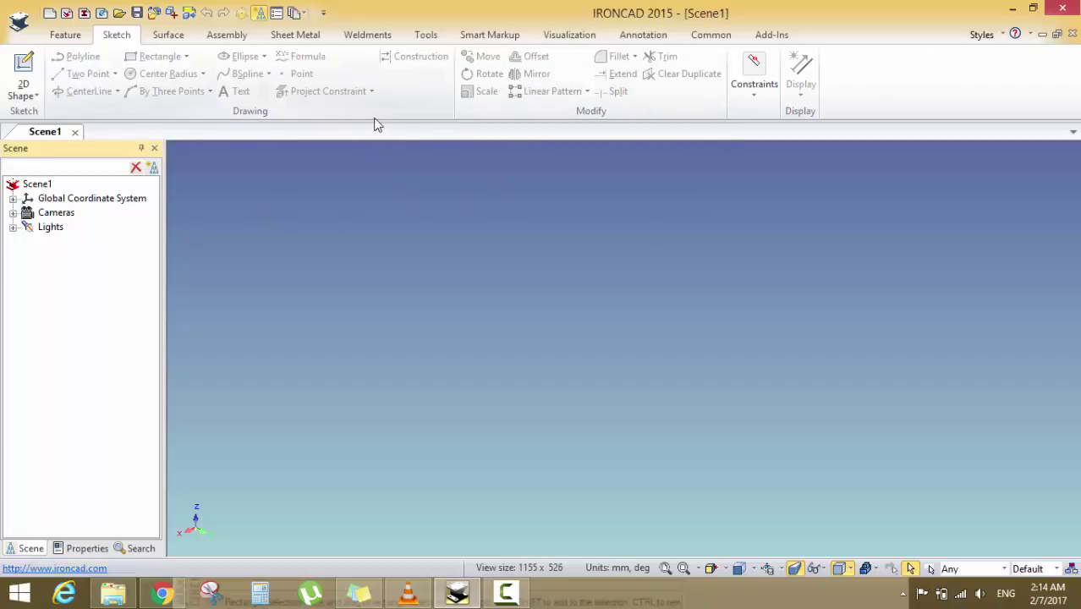
click(169, 34)
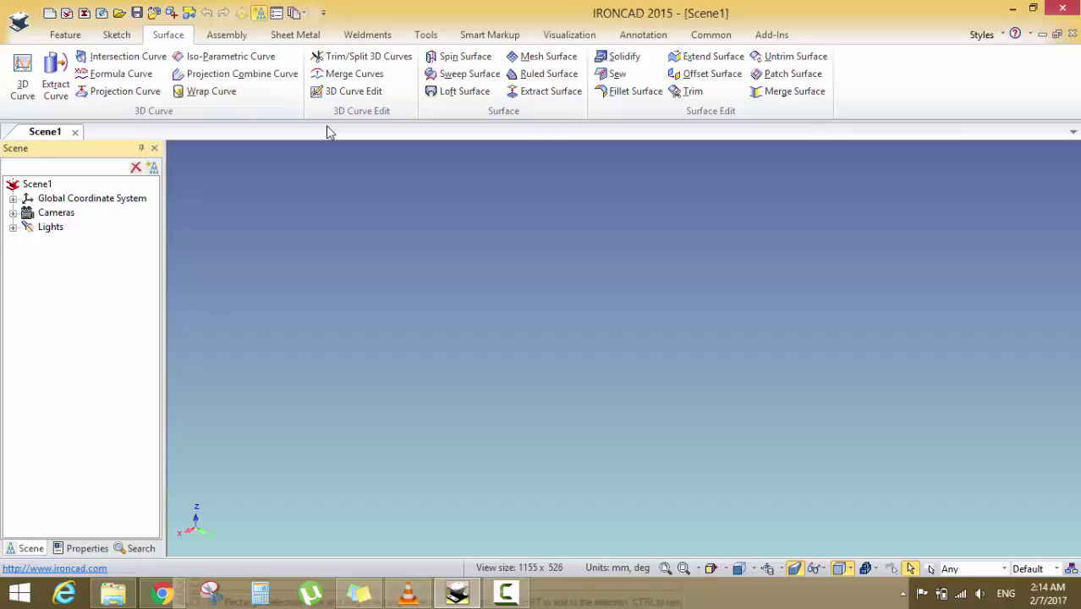
click(229, 42)
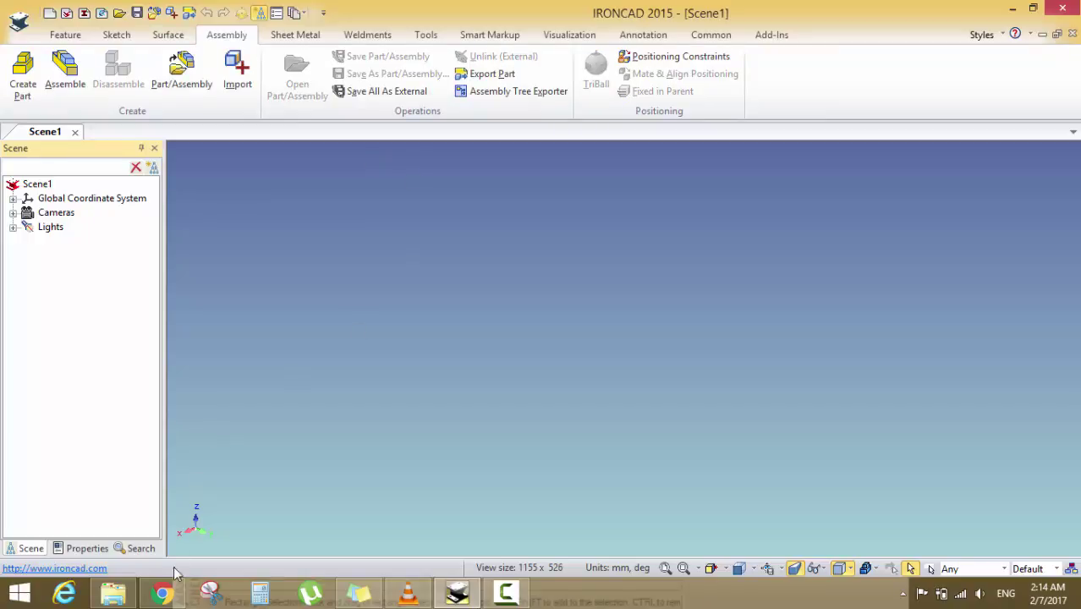
click(163, 592)
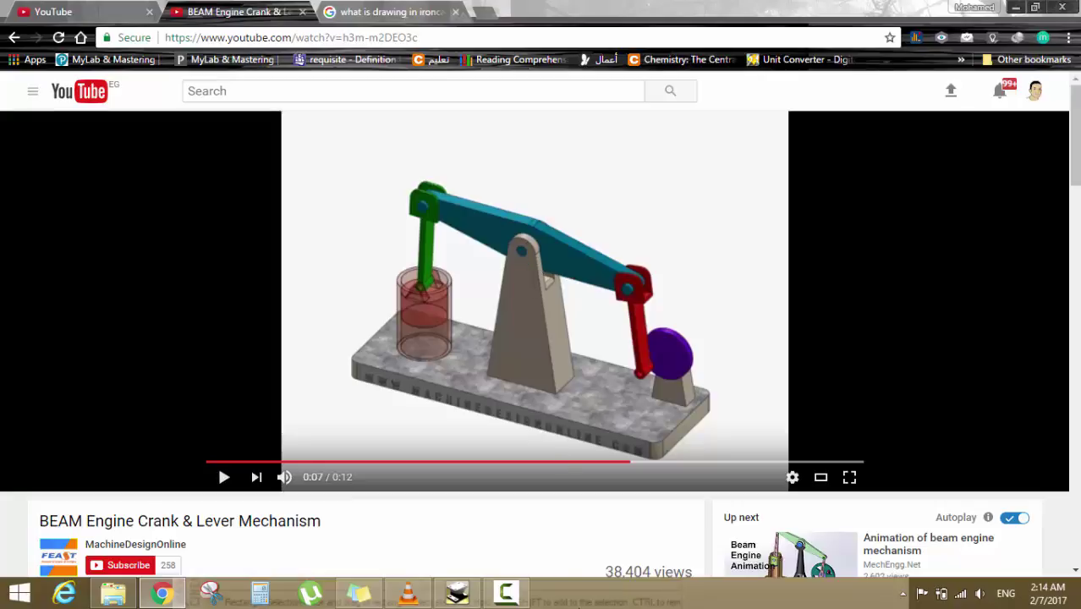
click(467, 597)
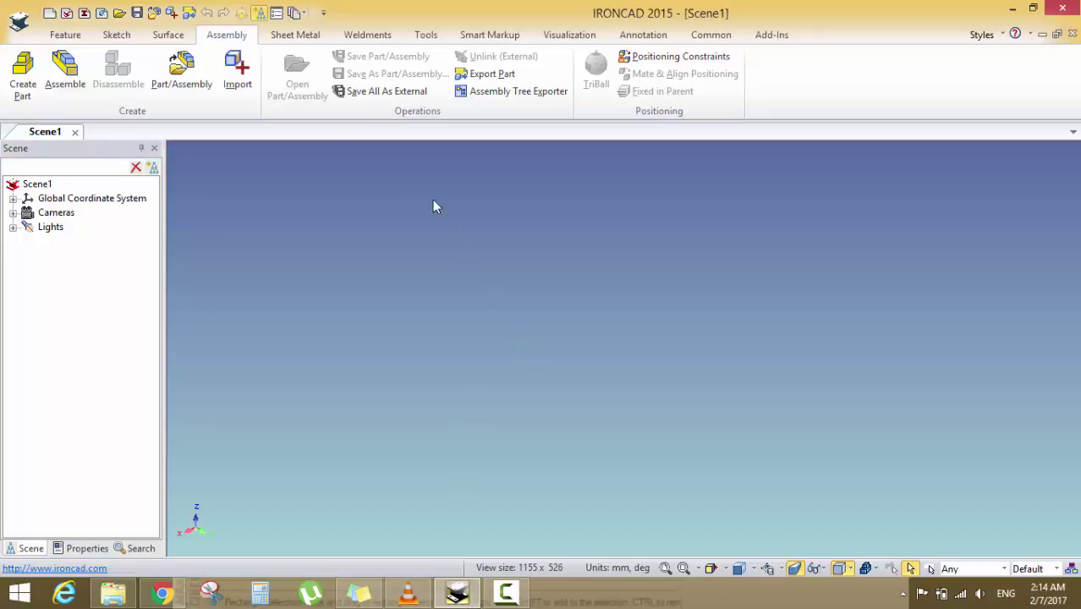
click(296, 36)
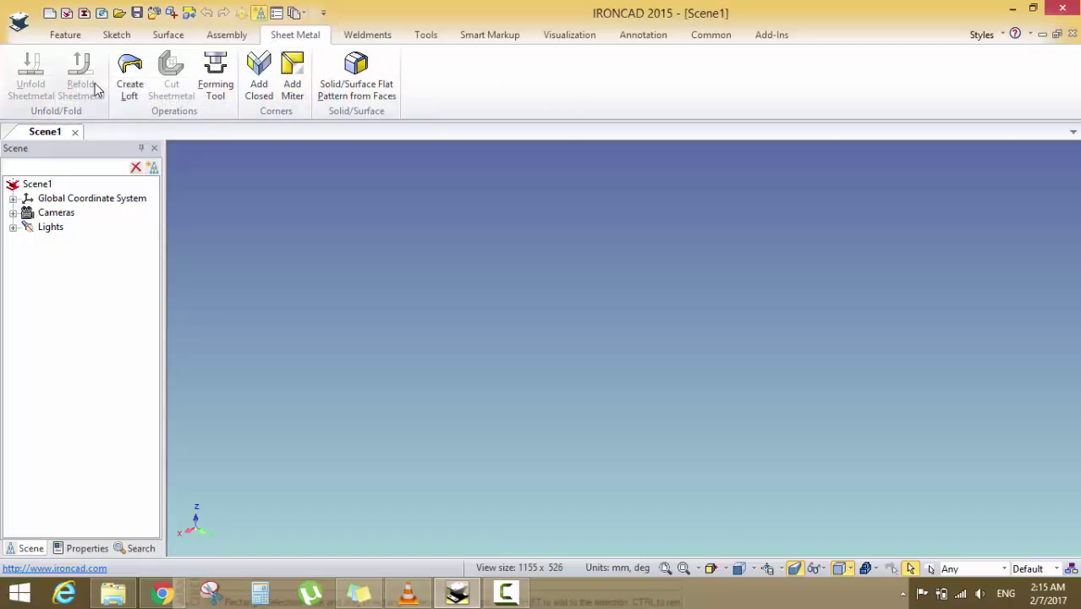
click(369, 36)
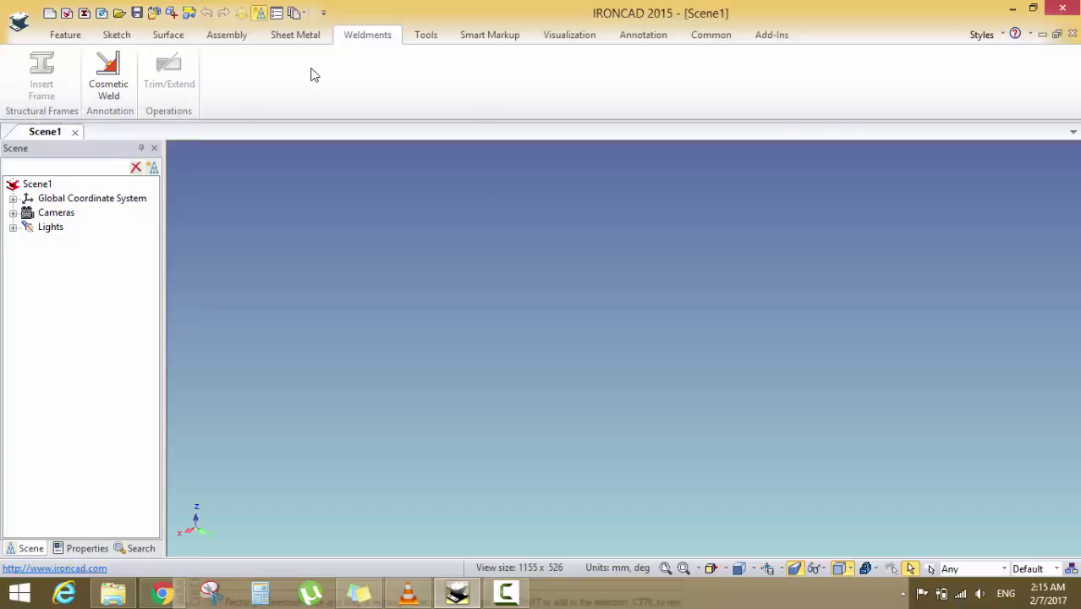
click(441, 38)
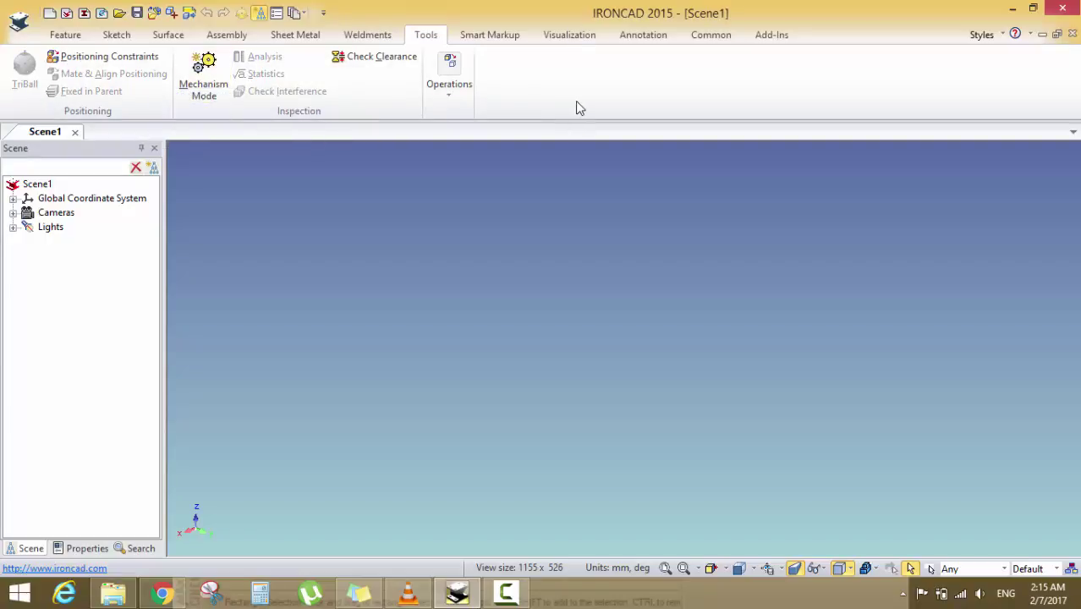
click(510, 38)
click(590, 37)
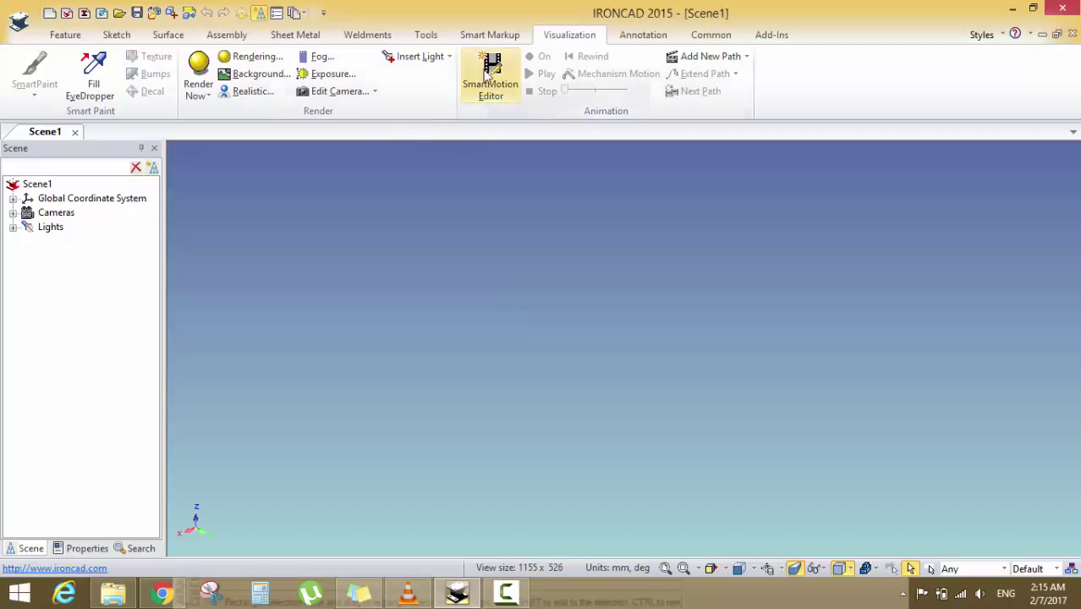
click(71, 36)
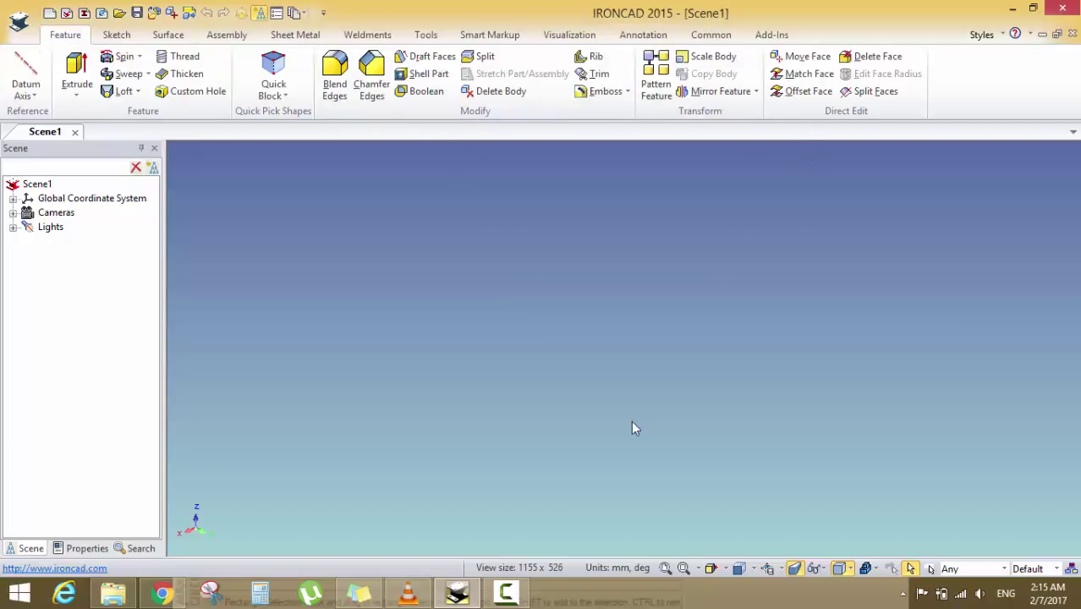
Switch to Chrome to look at the beam engine mechanism video, and return to the empty scene in IRONCAD
click(169, 591)
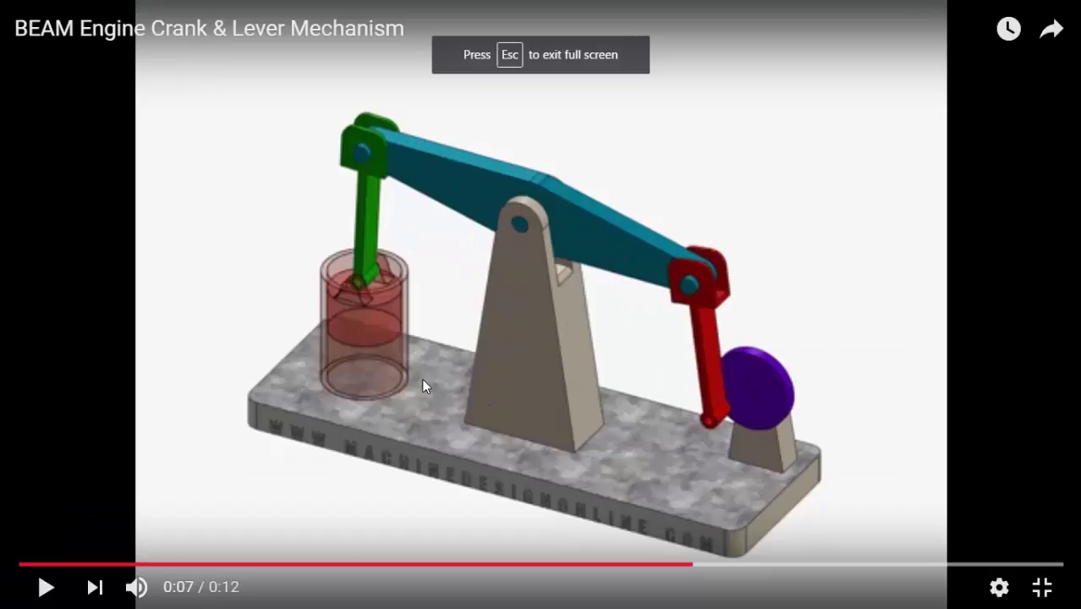
double_click(421, 378)
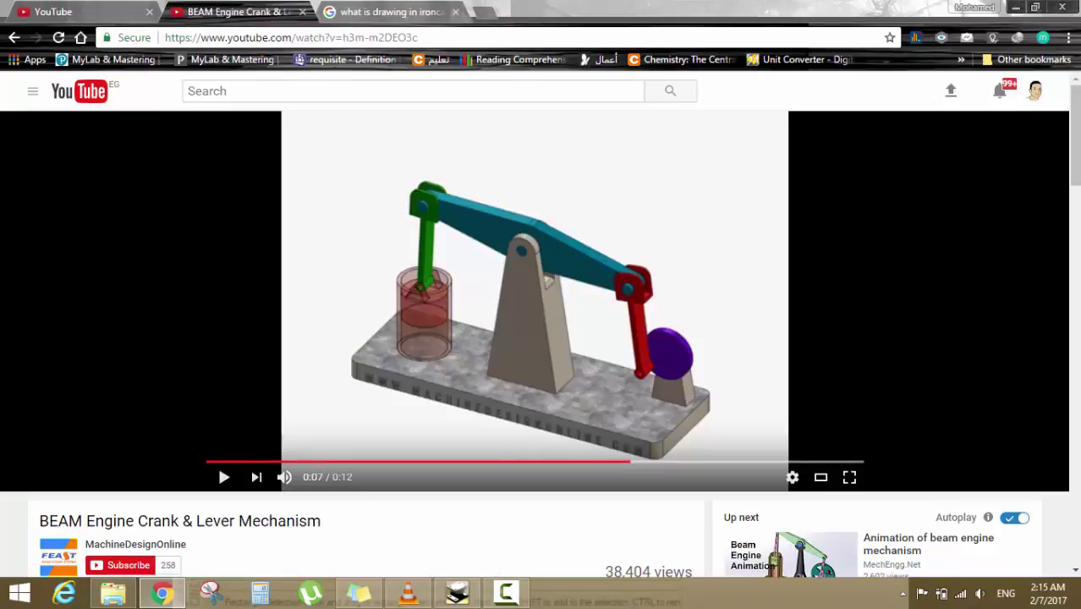
click(506, 592)
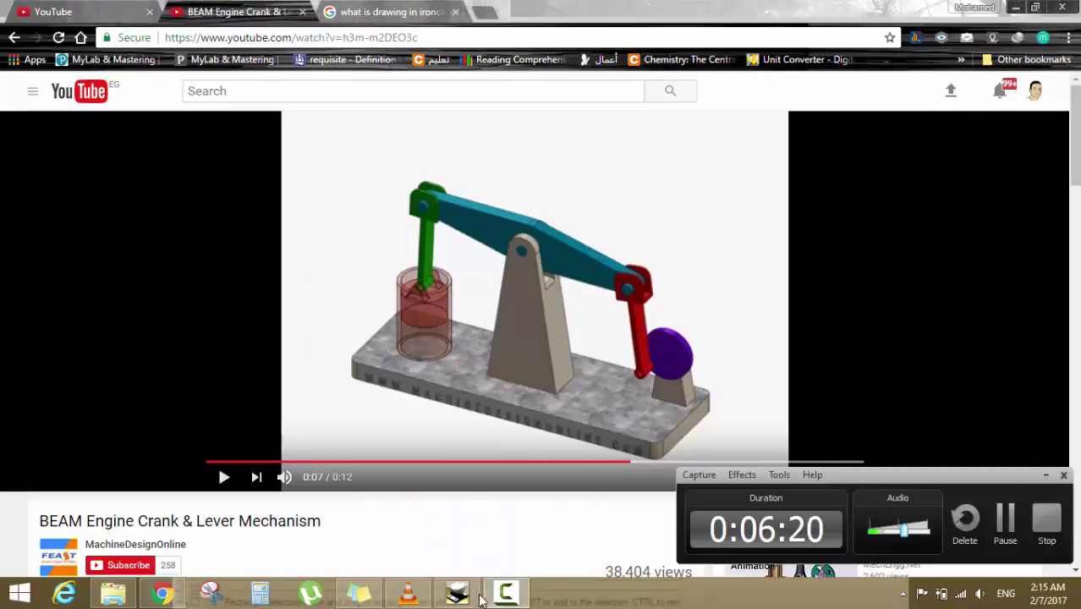
click(457, 592)
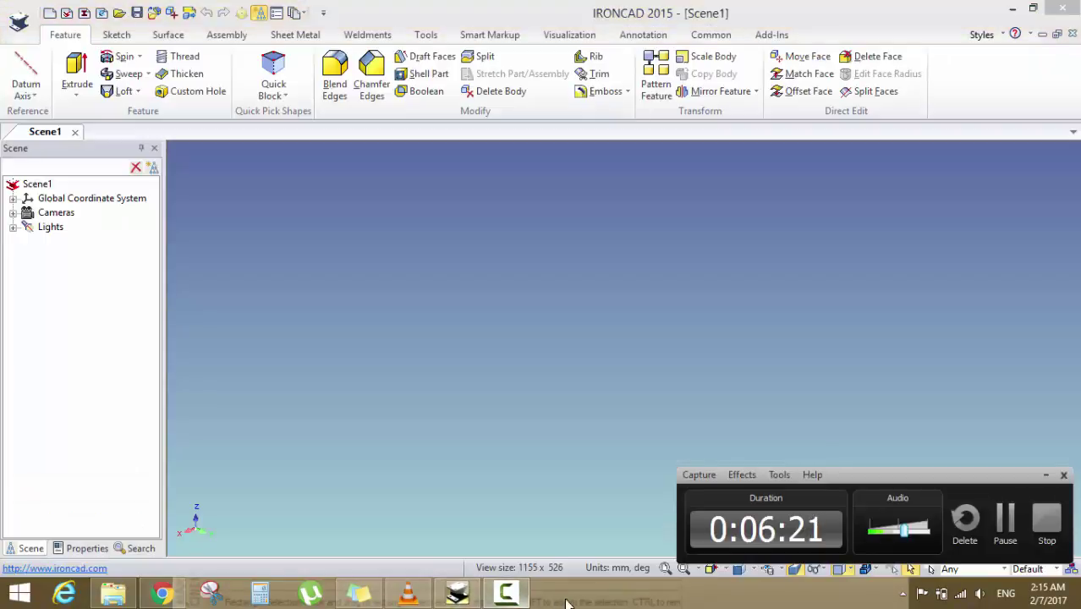
click(1045, 475)
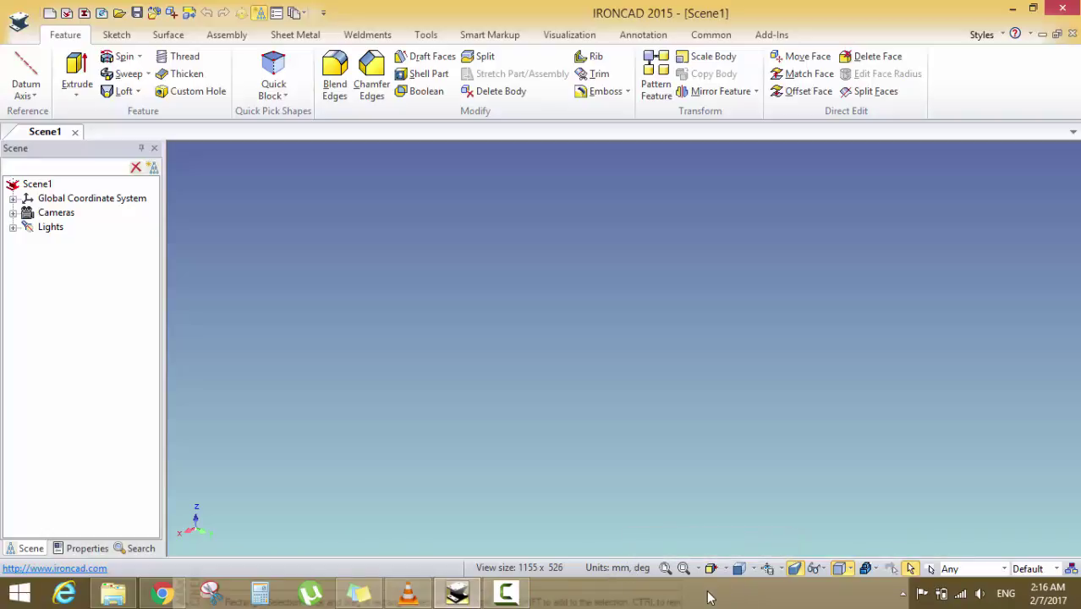
Try several standard view orientations of the empty scene, finishing with the back view
click(753, 569)
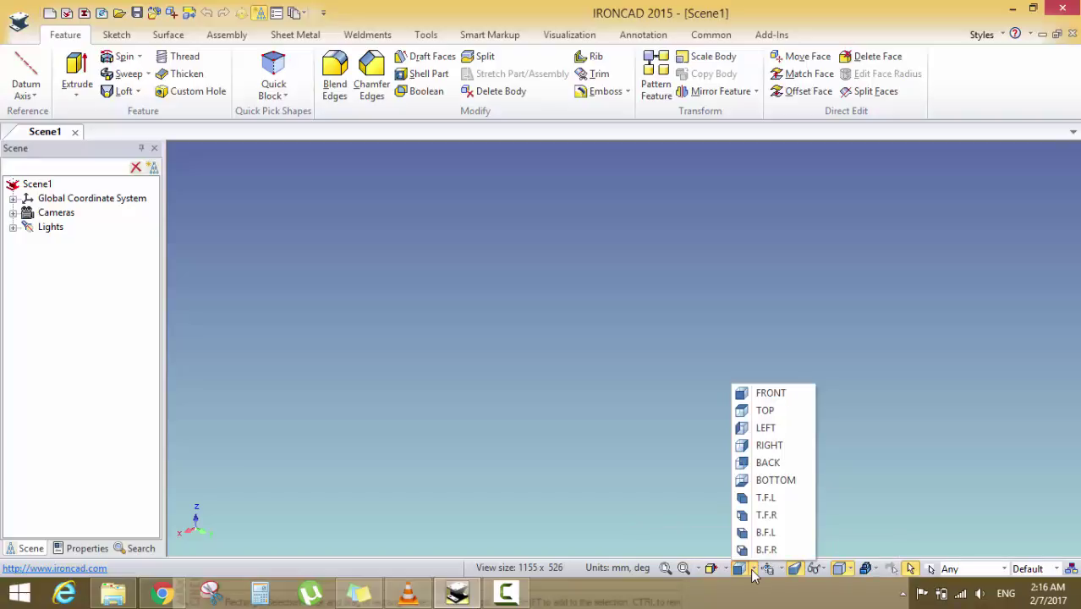
click(764, 408)
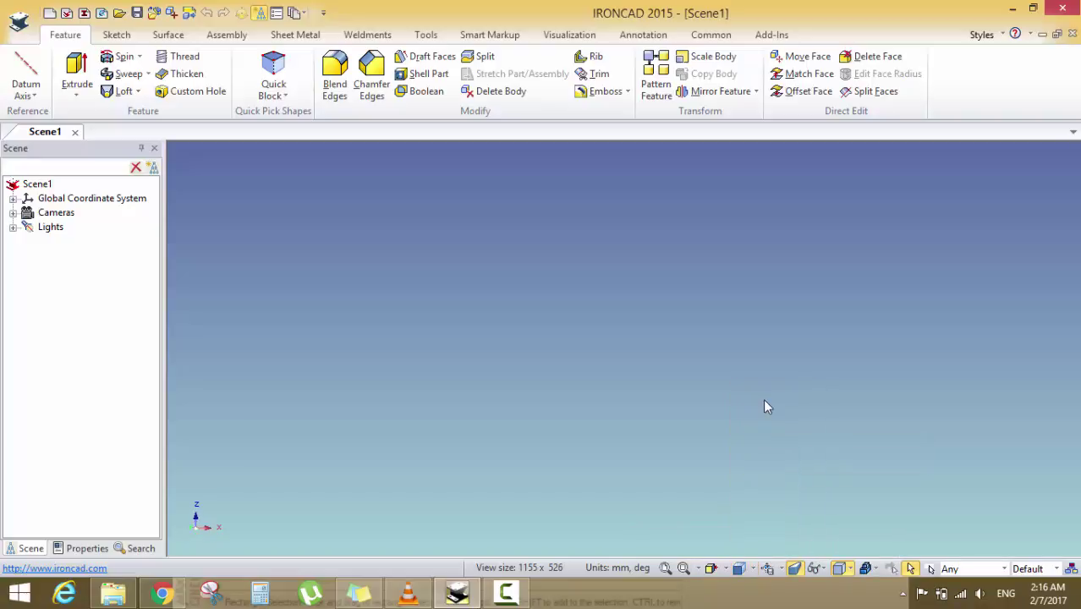
click(757, 572)
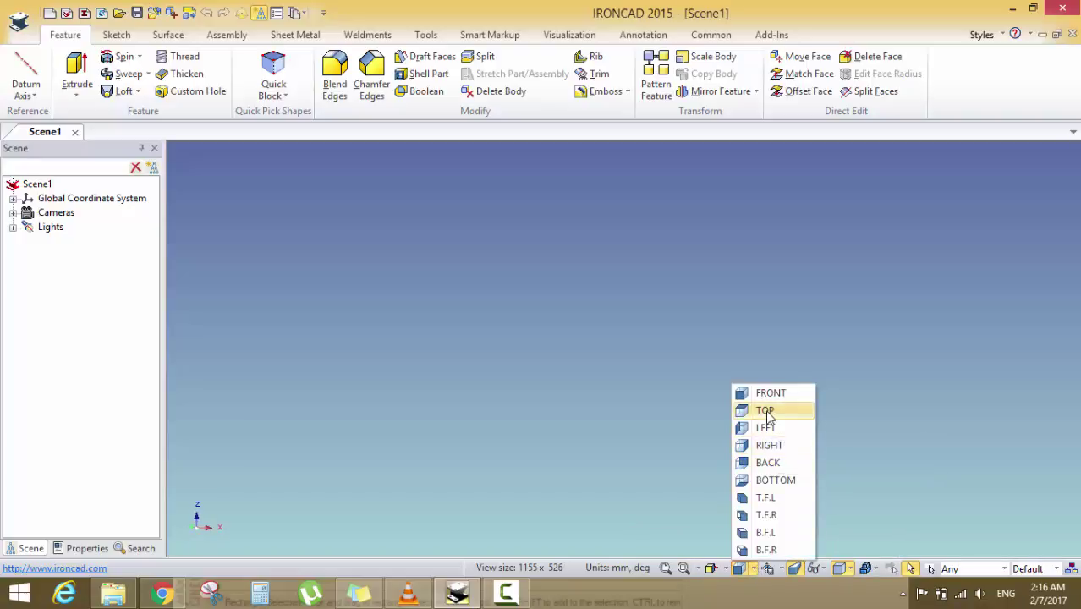
click(763, 410)
click(756, 571)
click(767, 464)
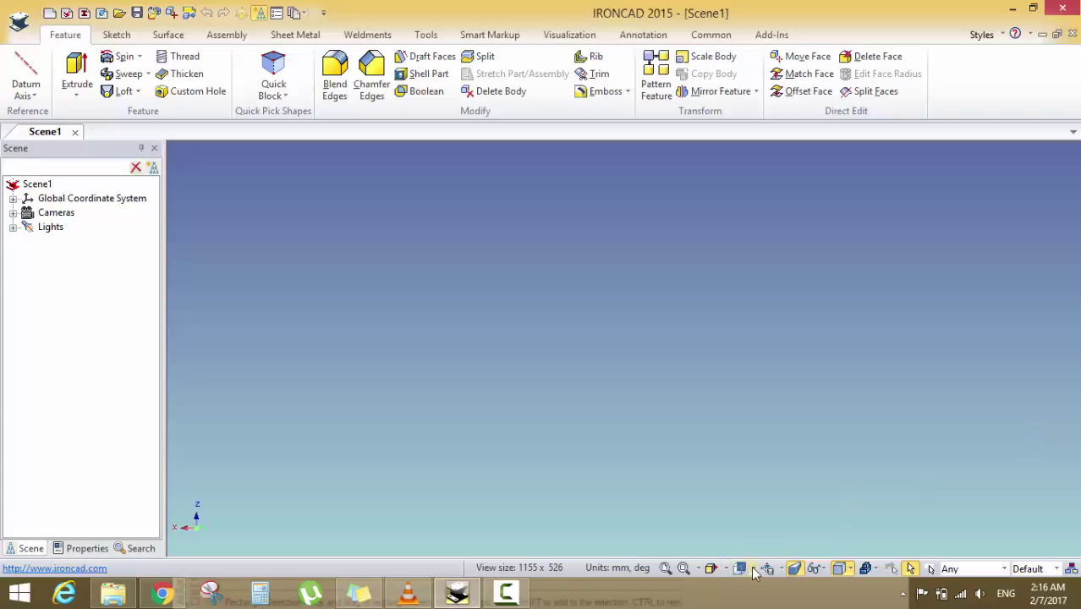
Show the Catalog Browser through the Catalogs AutoHide option and pin it open beside the scene
click(17, 24)
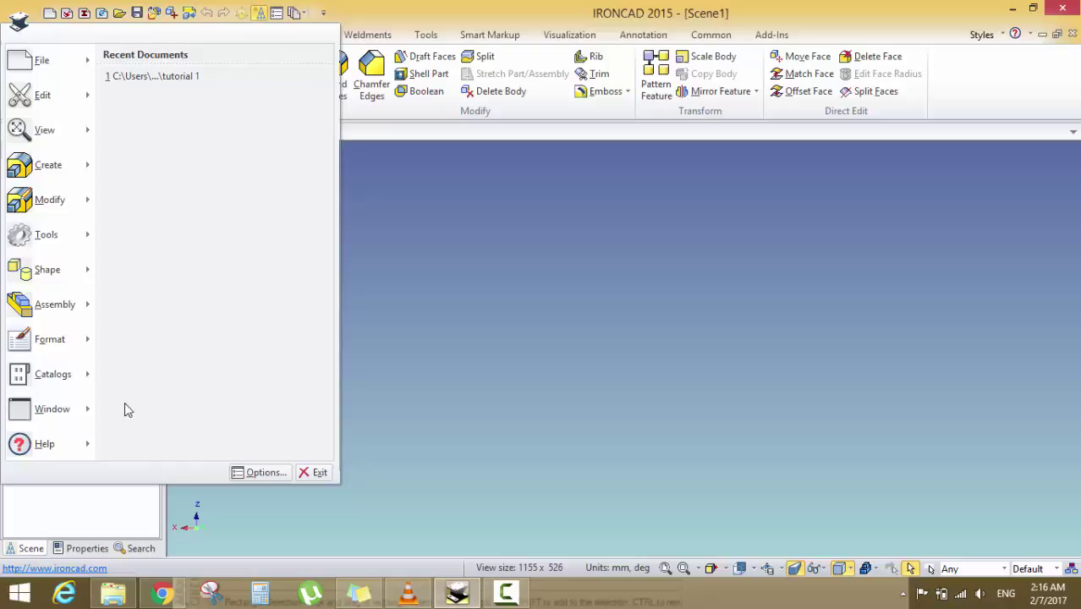
mouse_move(70, 385)
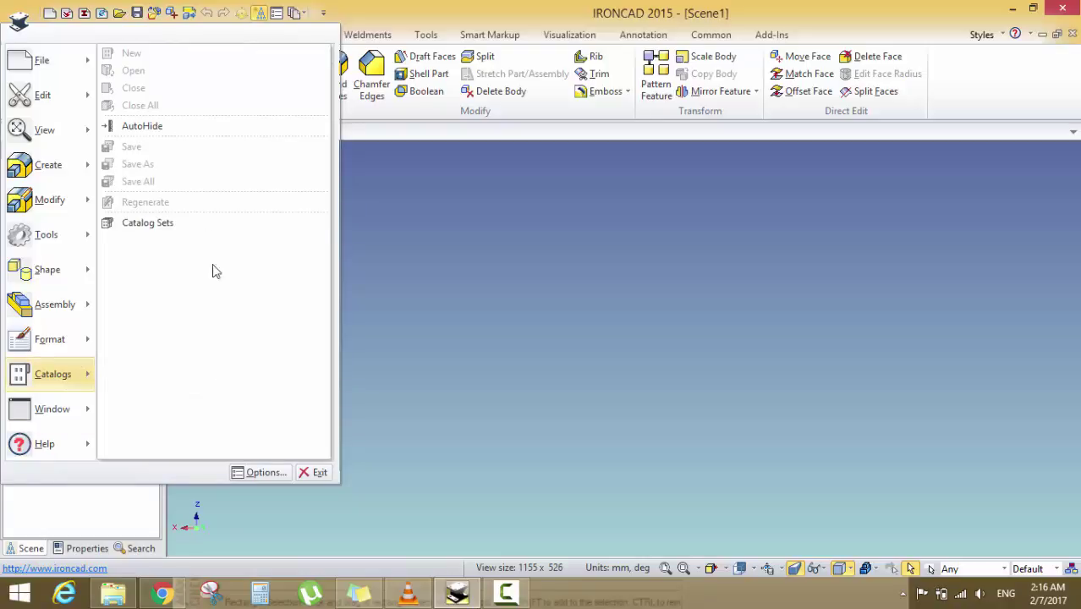
click(162, 126)
mouse_move(1075, 195)
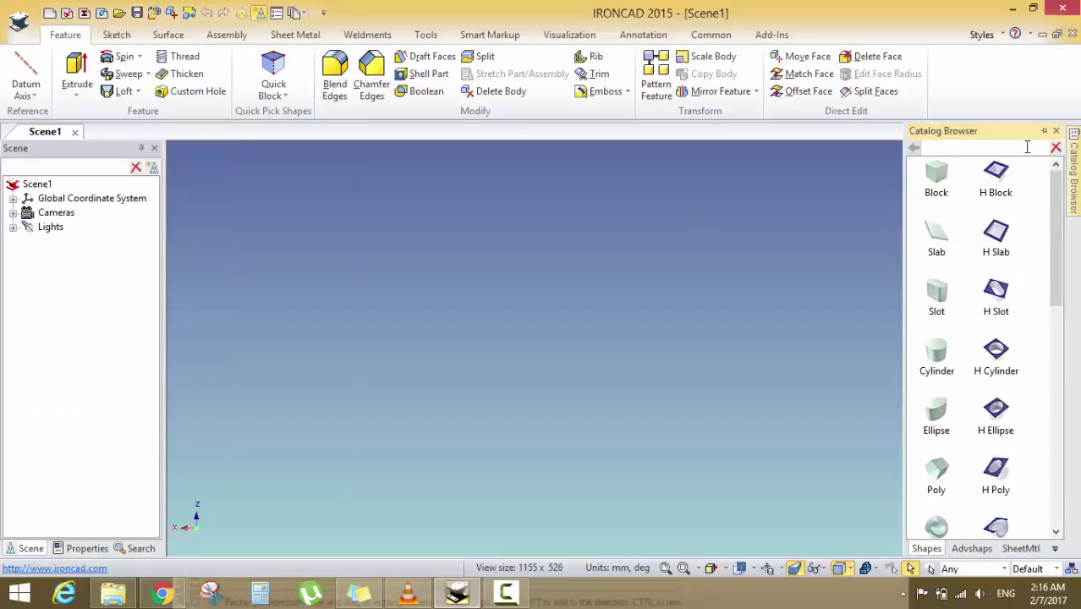
click(1044, 131)
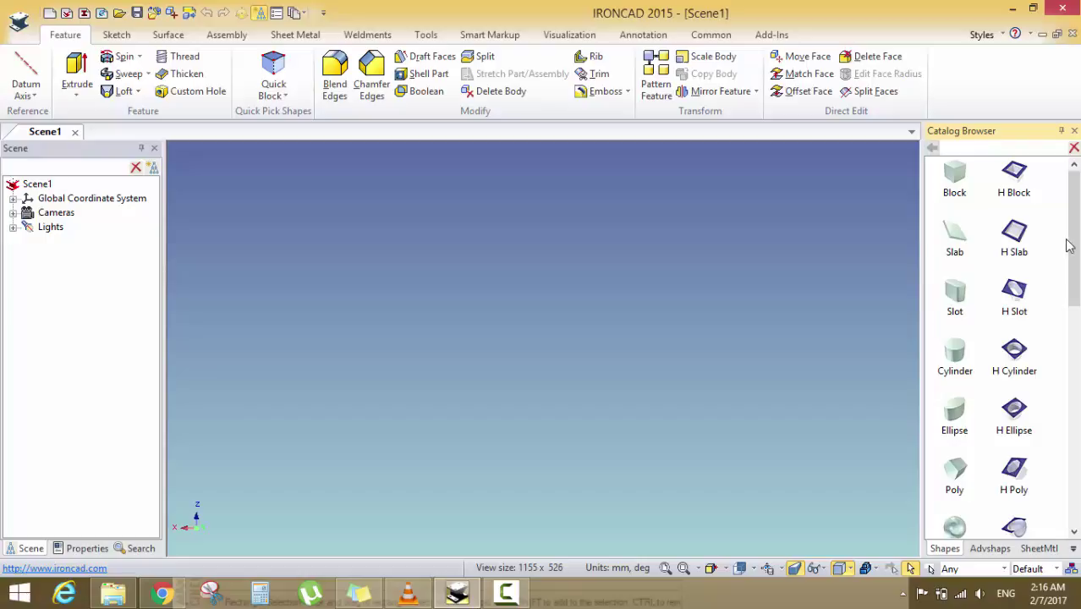
Place a Block from the Shapes catalog in the middle of the scene
mouse_move(1072, 245)
mouse_down()
mouse_move(1072, 474)
mouse_move(1072, 245)
mouse_up()
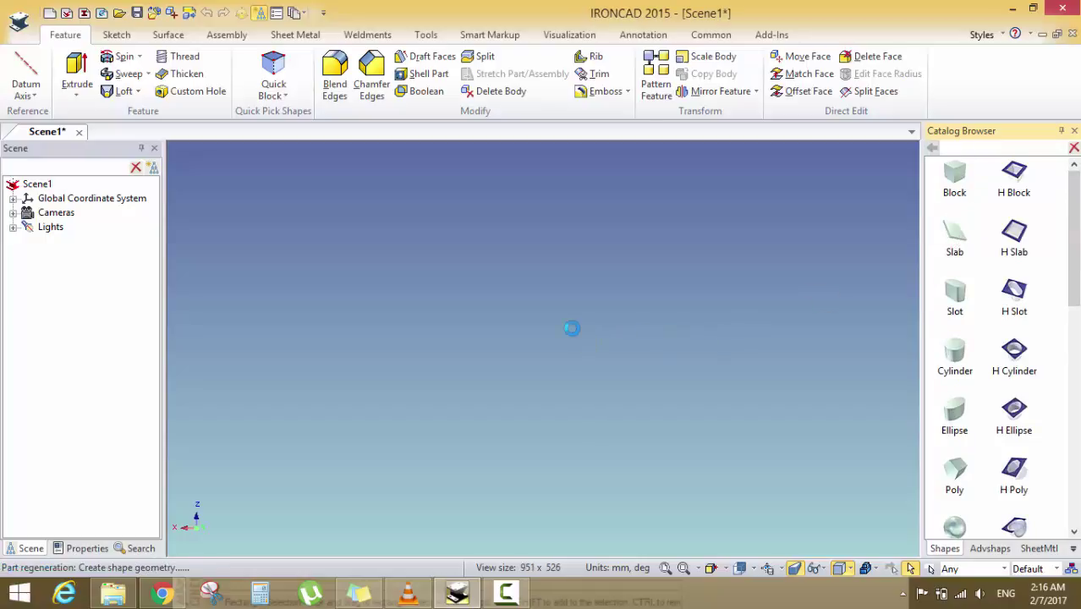
Examine the block from different angles and at several zoom levels
middle_drag(600, 360, 540, 437)
scroll(543, 339, up, 3)
middle_drag(544, 338, 569, 376)
scroll(550, 374, down, 4)
middle_drag(475, 314, 451, 393)
middle_drag(519, 390, 545, 355)
scroll(558, 396, up, 5)
scroll(559, 396, down, 5)
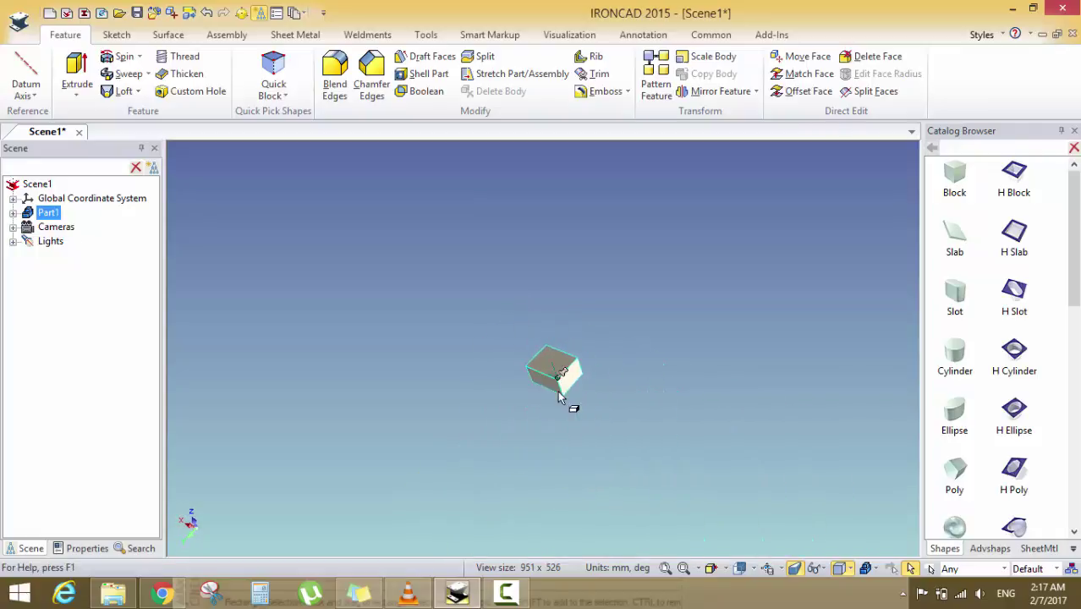
scroll(573, 404, up, 4)
scroll(574, 403, down, 4)
scroll(574, 375, up, 6)
scroll(548, 355, up, 4)
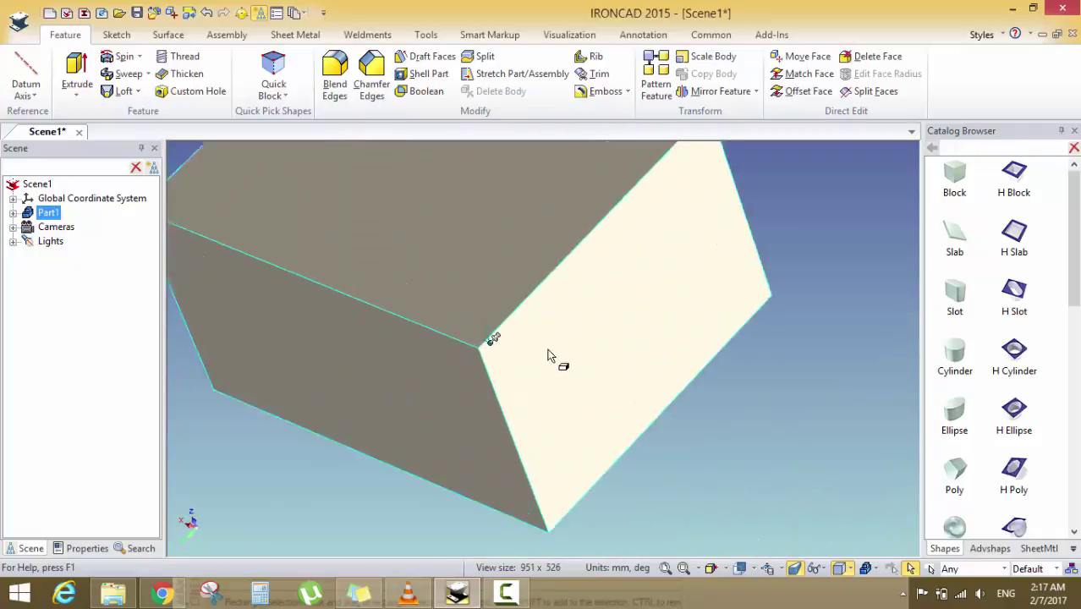
scroll(545, 355, down, 2)
scroll(546, 355, down, 3)
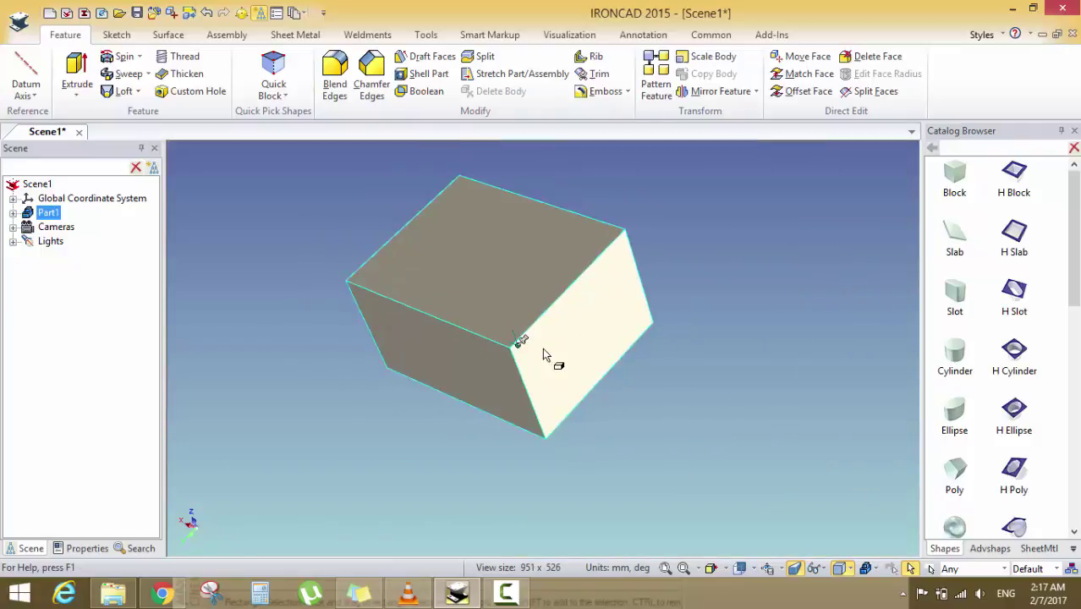
Pan, orbit and zoom around the block to inspect its top and side faces
middle_drag(549, 357, 600, 342)
scroll(532, 351, up, 4)
scroll(533, 352, down, 4)
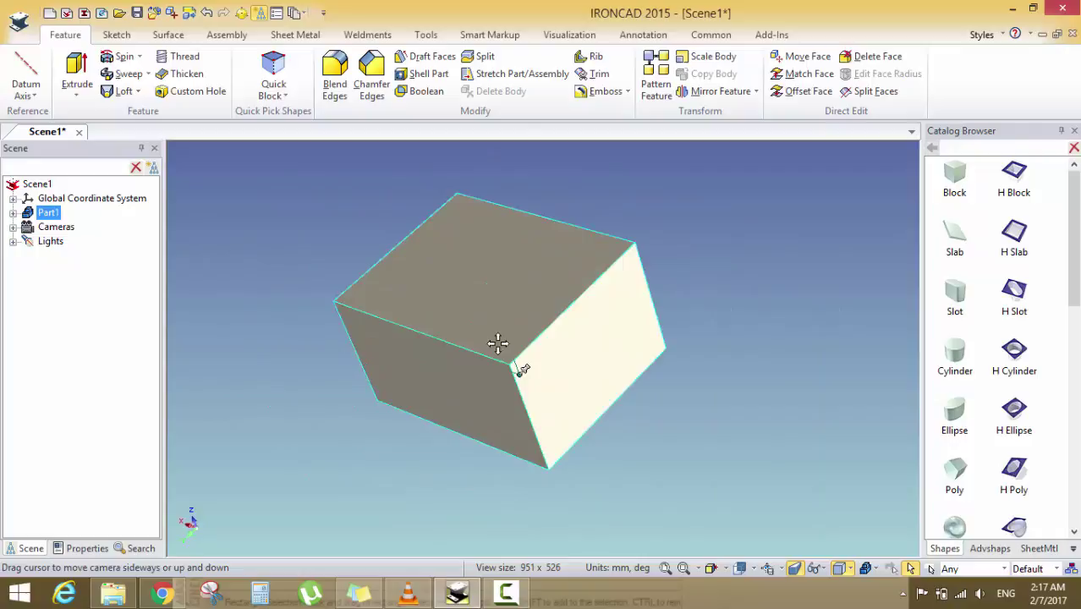
key(Escape)
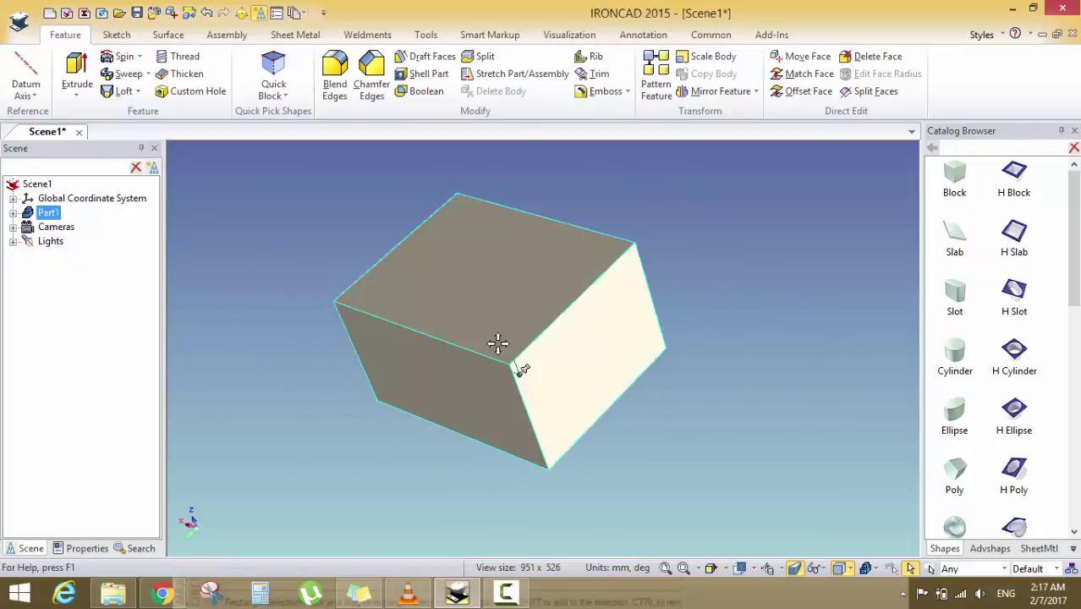
key(F4)
drag(672, 379, 641, 364)
key(Escape)
key(F4)
drag(328, 431, 583, 385)
key(Escape)
key(F4)
drag(410, 352, 554, 398)
key(F3)
drag(584, 359, 521, 373)
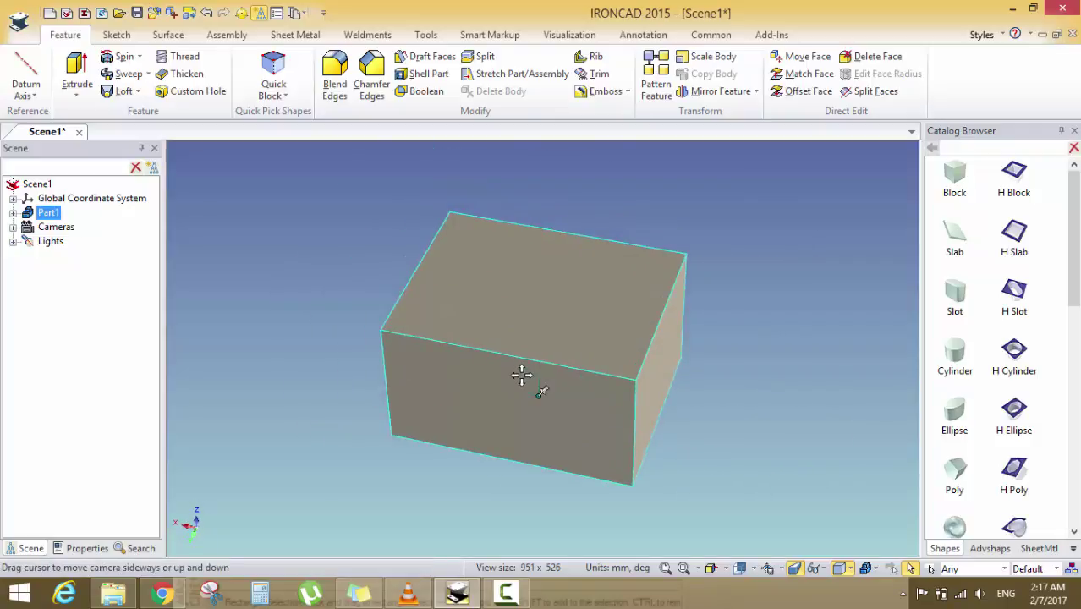
key(Escape)
key(F4)
drag(628, 249, 592, 293)
key(Escape)
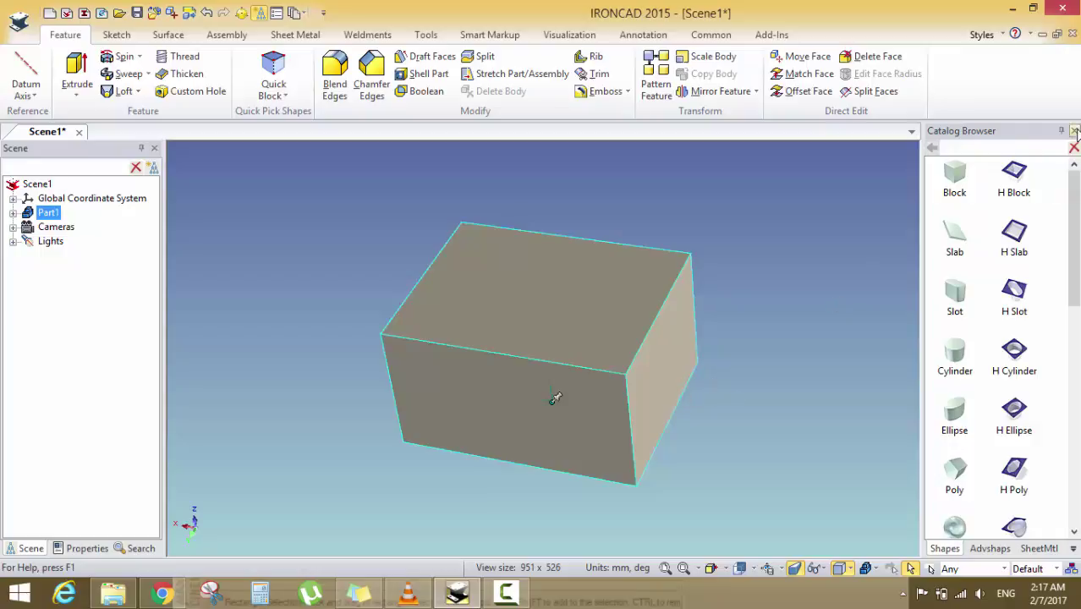
View the block in the FRONT, TOP and LEFT standard orientations
click(748, 569)
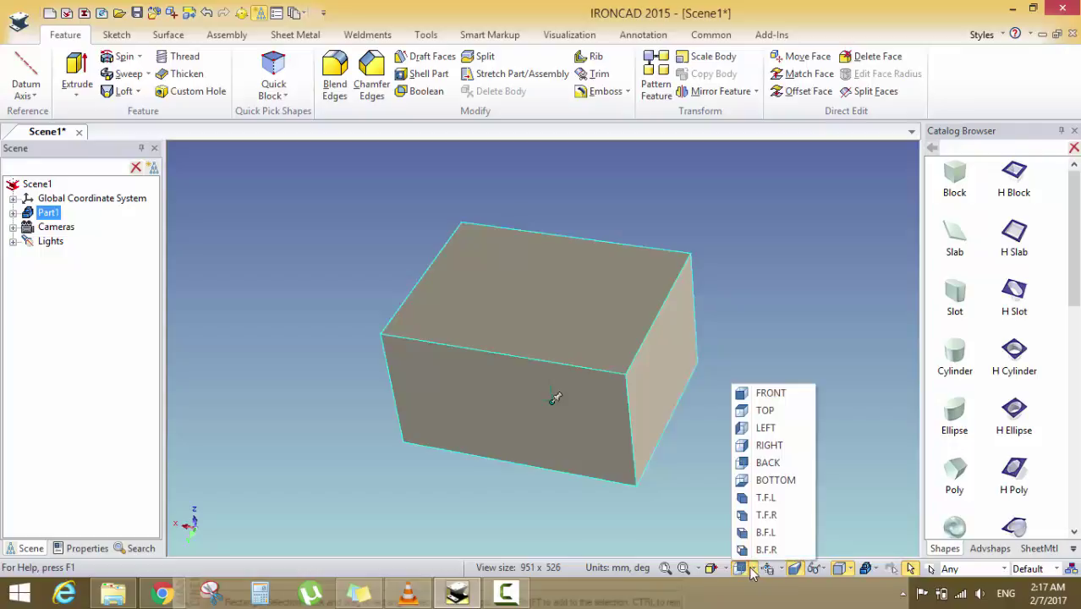
click(768, 392)
click(750, 569)
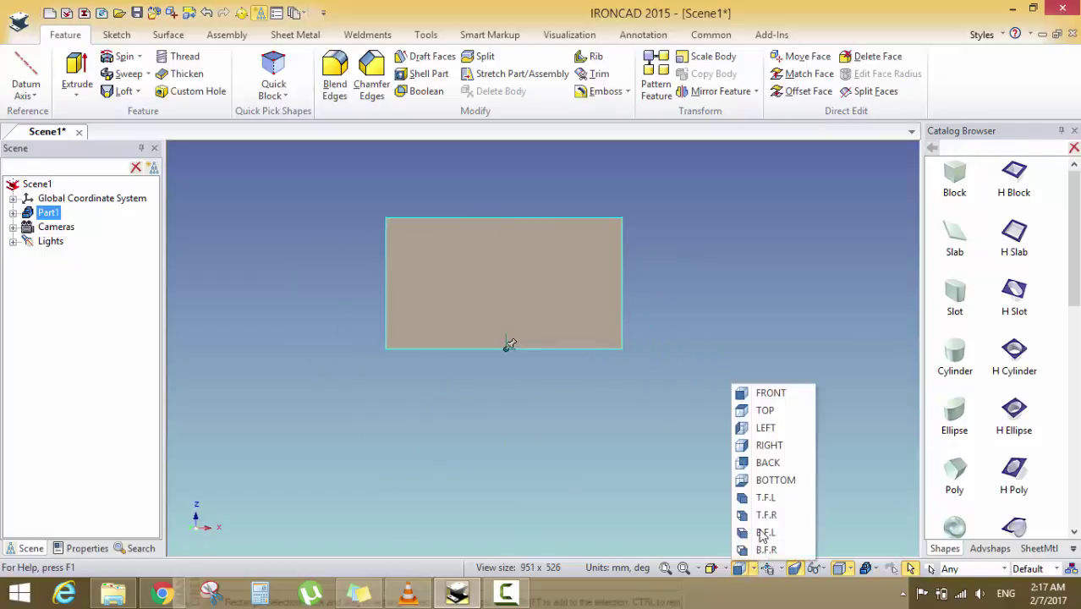
click(765, 409)
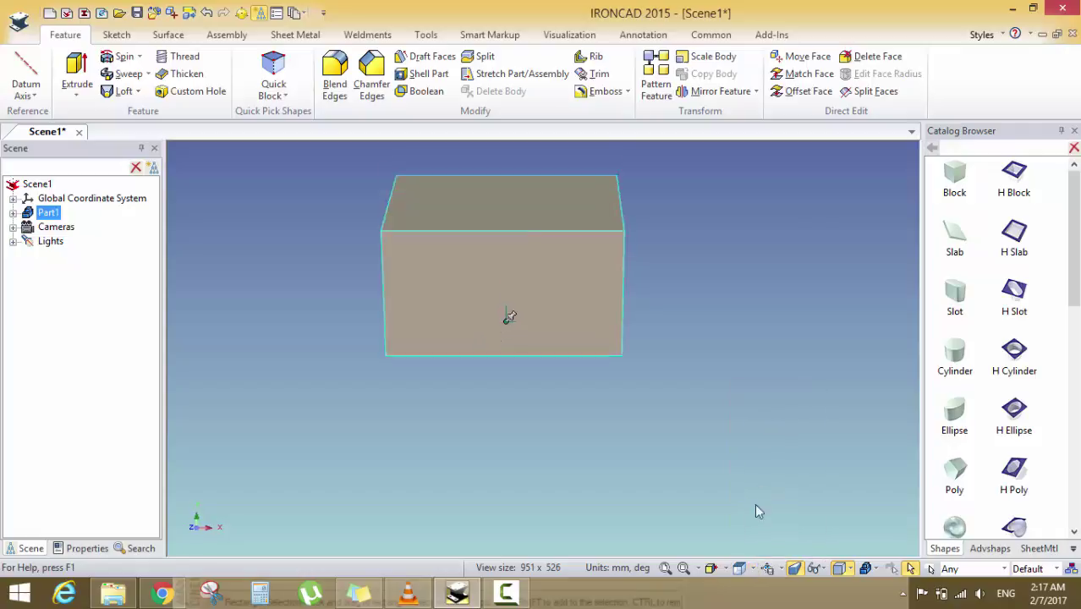
click(749, 569)
click(766, 427)
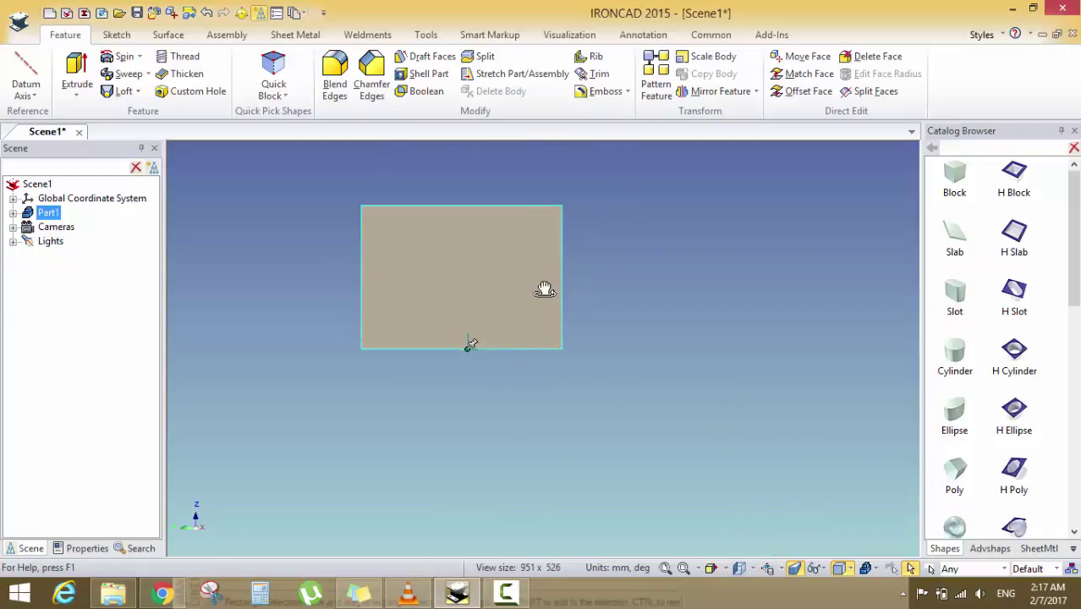
Compare the block at an angle with the perspective camera switched off and on
middle_drag(546, 287, 602, 322)
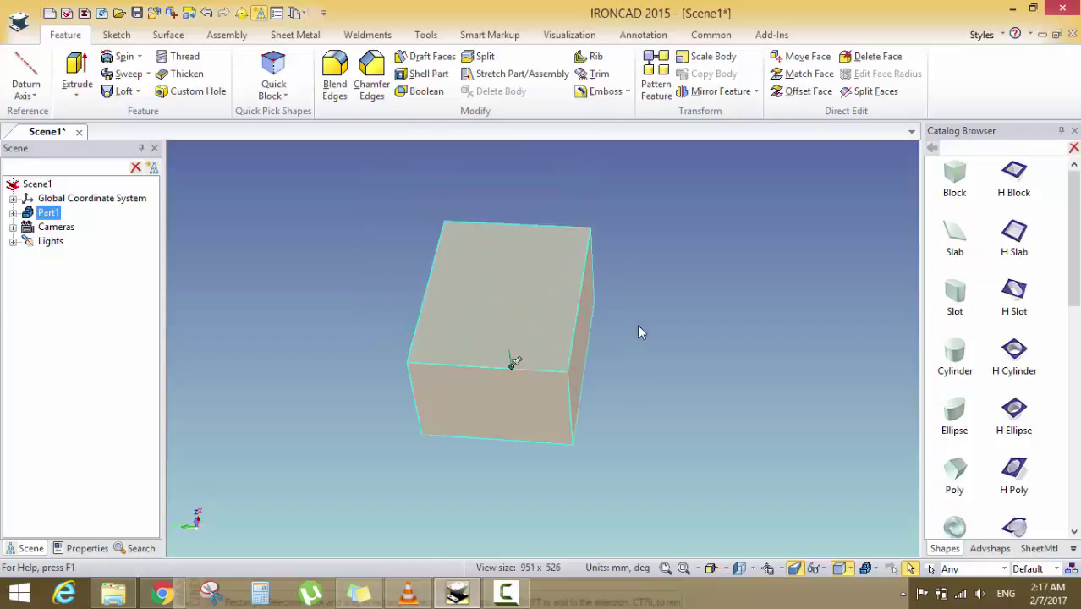
click(793, 568)
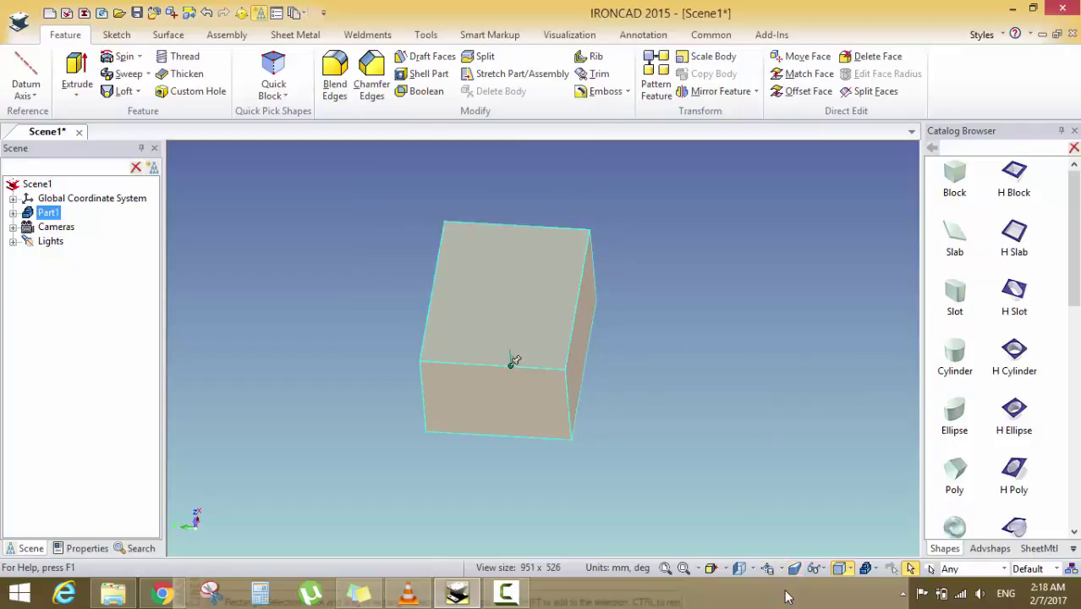
drag(506, 482, 466, 471)
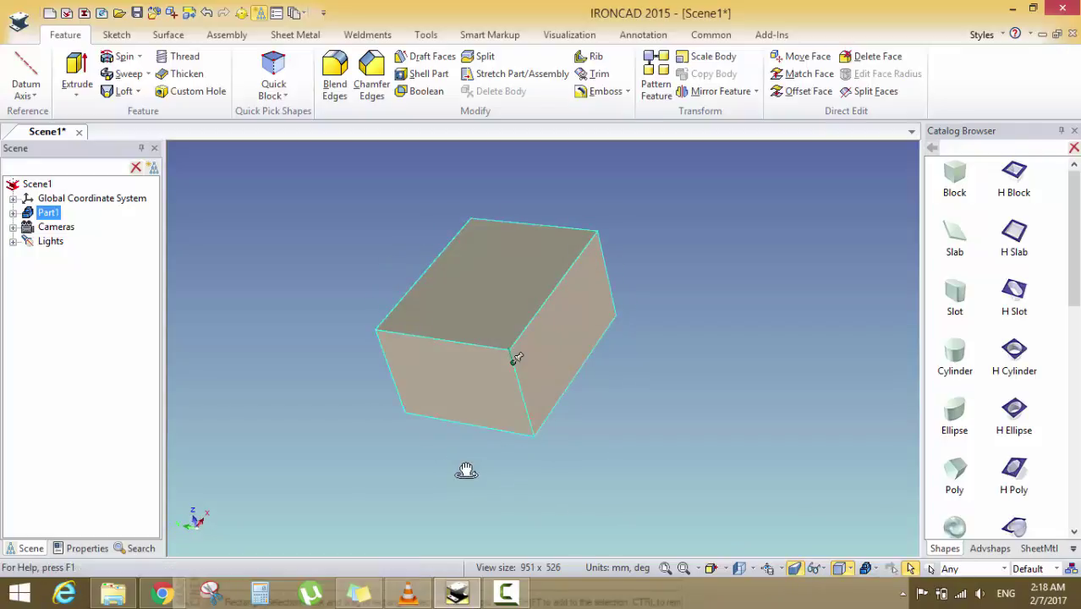
Toggle the 2D Sketch display among the scene's visibility options
click(820, 574)
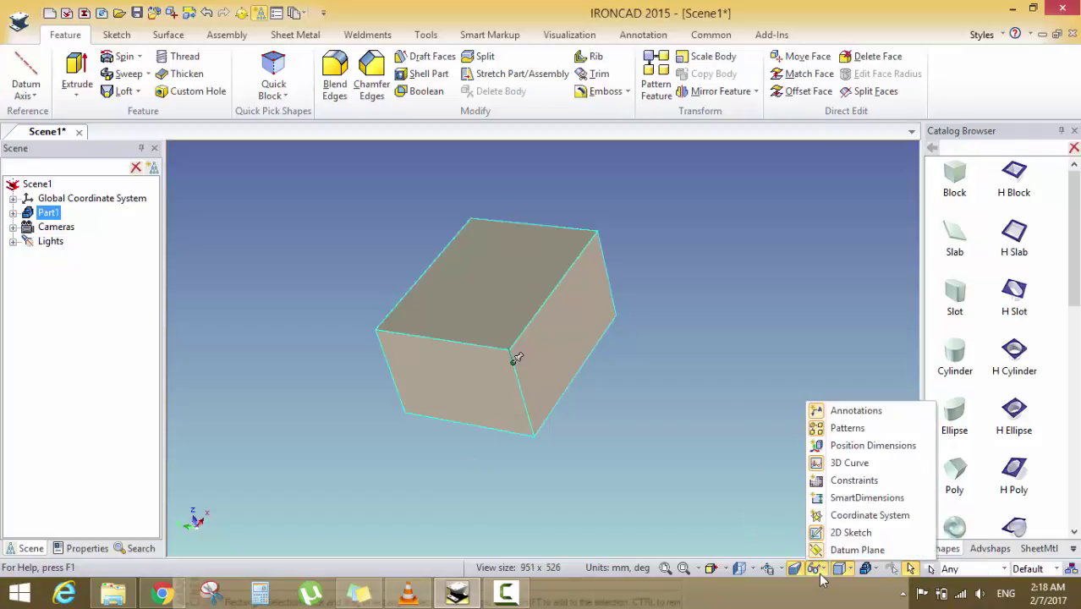
click(851, 538)
click(820, 574)
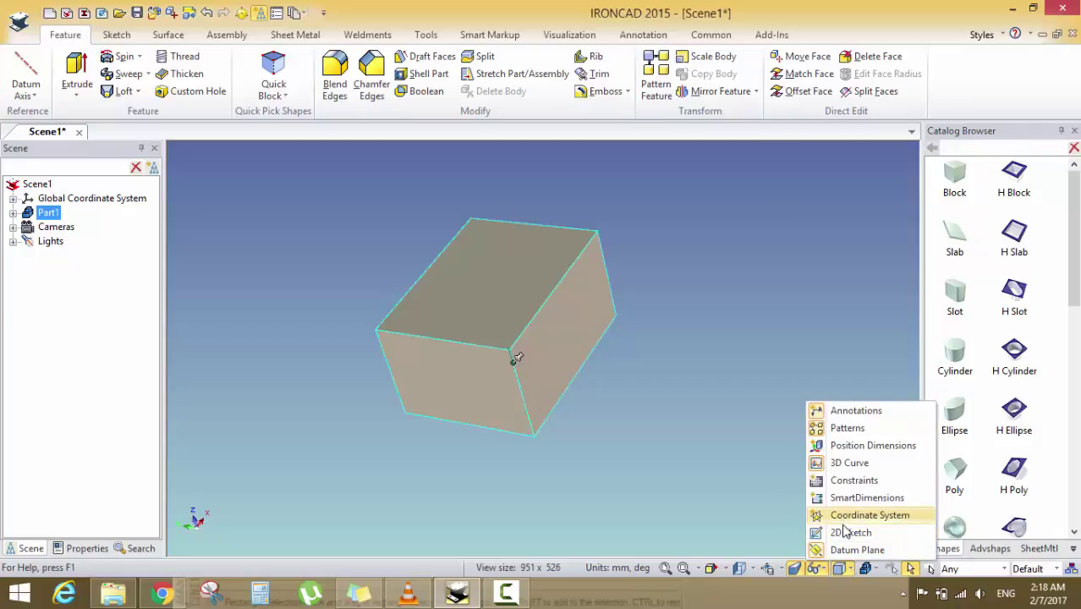
click(811, 544)
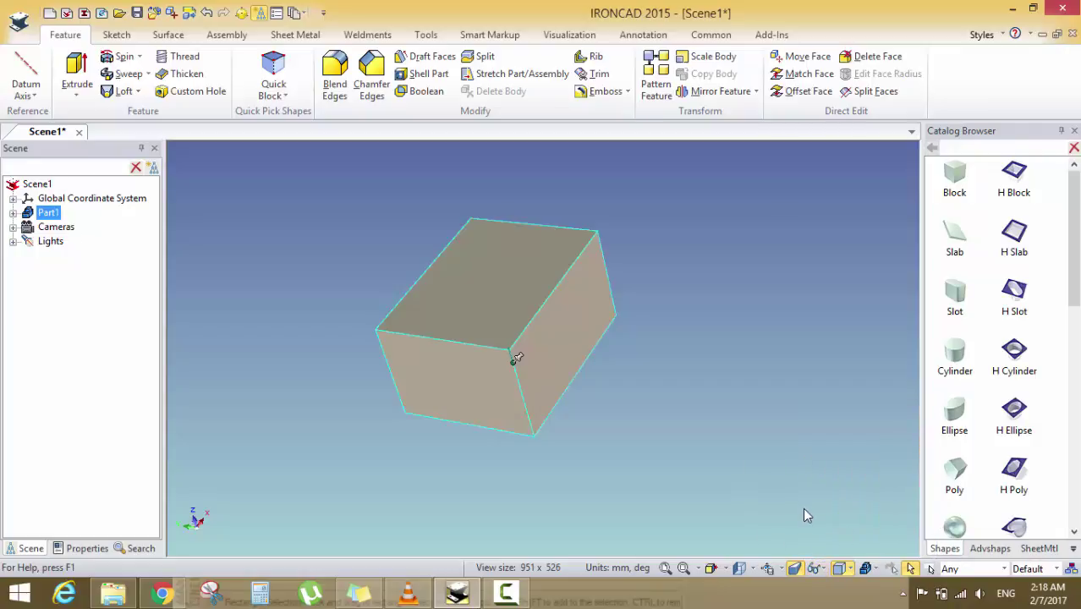
Switch the display style to Shaded and examine the block up close and from several angles
click(850, 570)
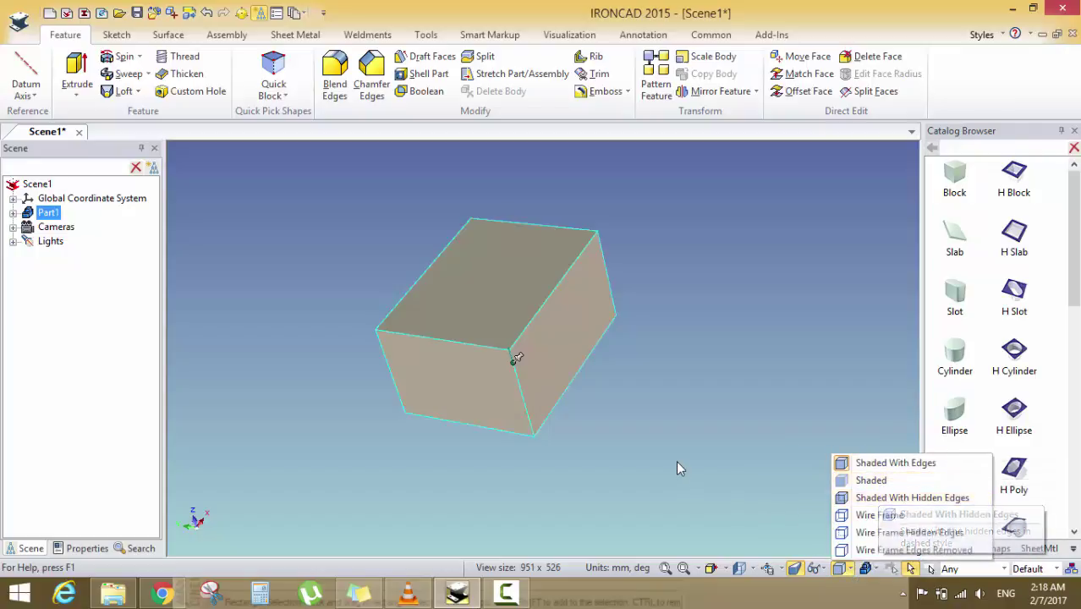
key(F3)
drag(603, 425, 463, 408)
middle_drag(463, 408, 553, 340)
scroll(552, 339, up, 2)
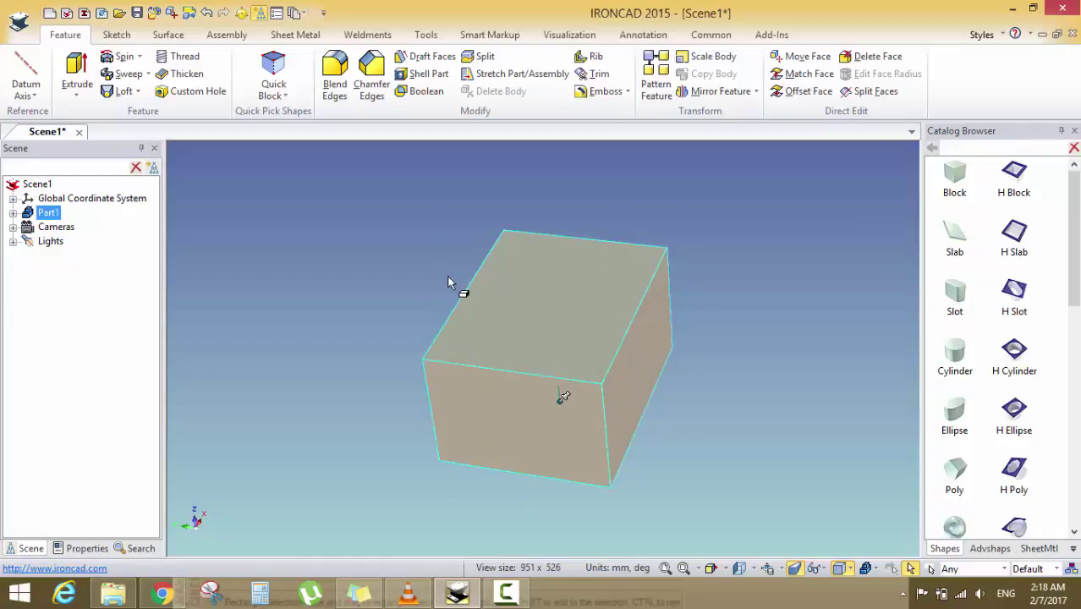
click(851, 570)
click(872, 479)
middle_drag(810, 508, 627, 422)
scroll(555, 367, down, 1)
scroll(565, 362, up, 5)
scroll(555, 361, down, 4)
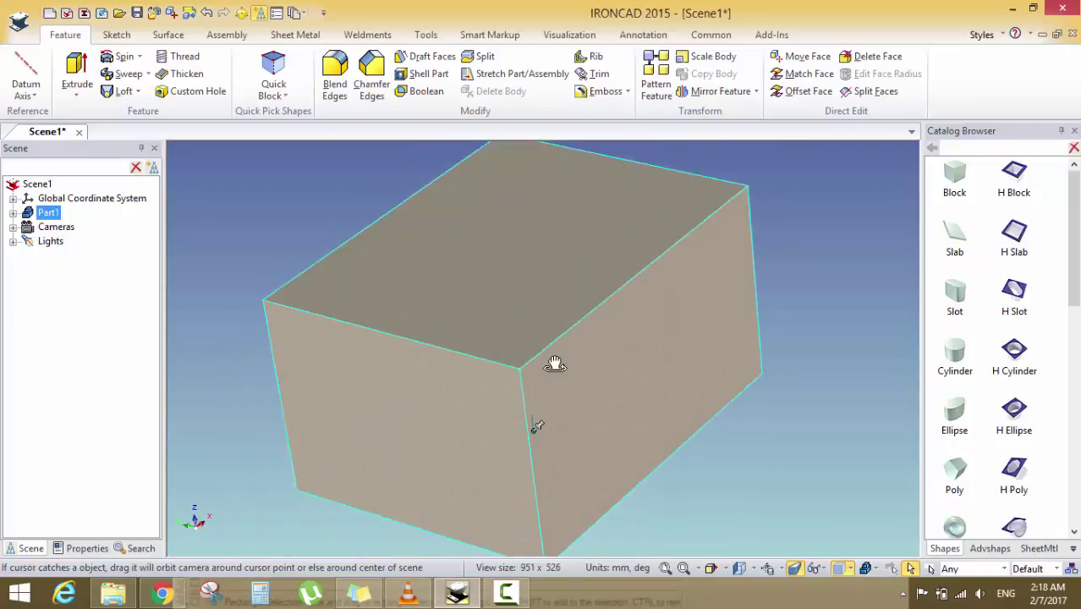
scroll(554, 362, down, 1)
scroll(555, 362, up, 3)
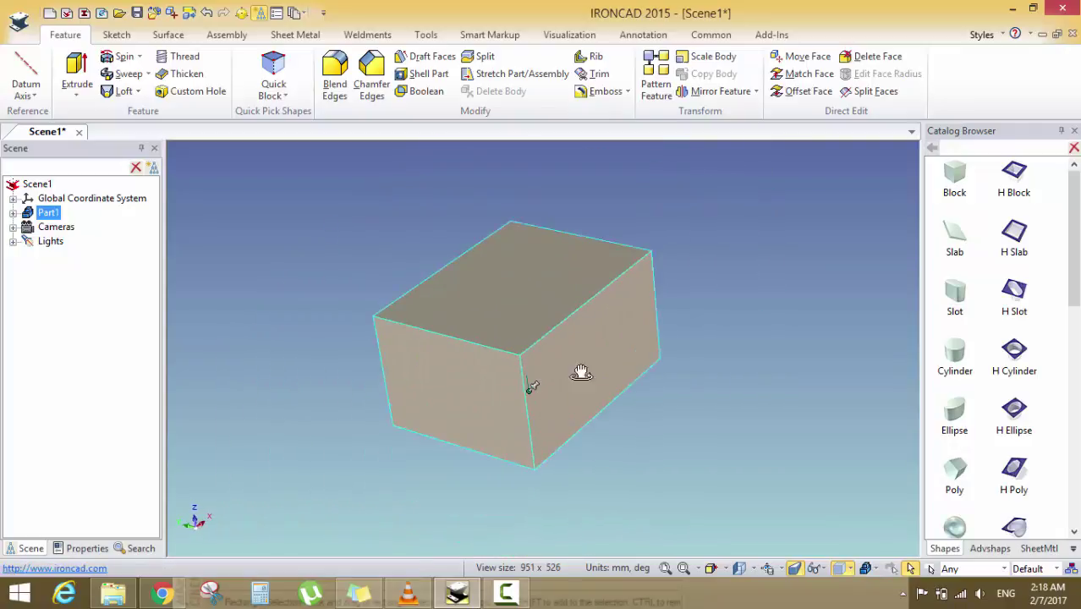
mouse_move(578, 372)
middle_down()
mouse_move(545, 373)
mouse_move(583, 382)
middle_up()
Try the Shaded With Hidden Edges and Wire Frame display styles on the block
click(840, 568)
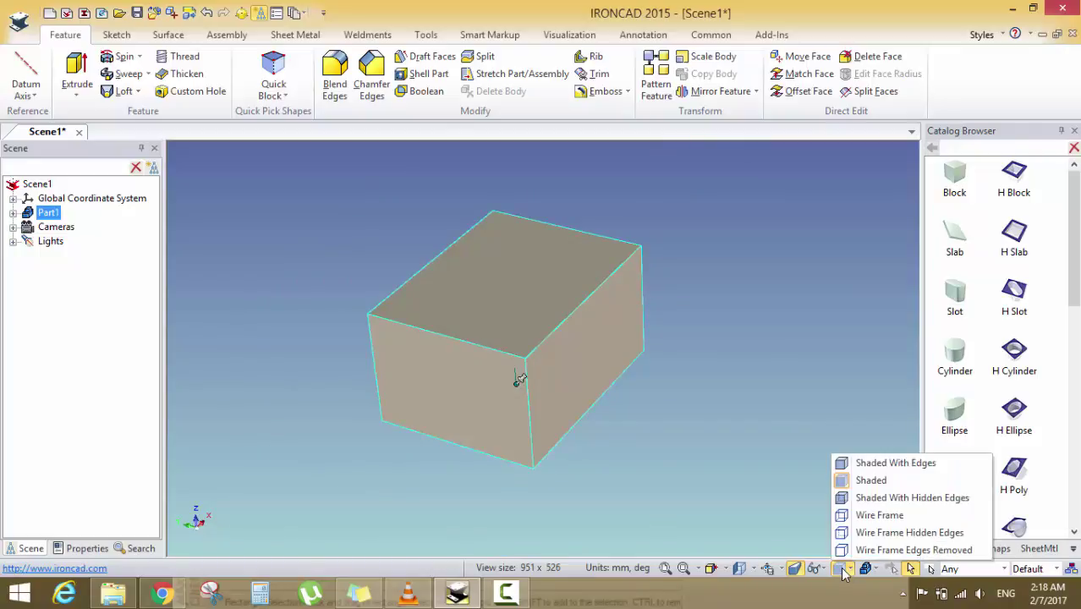
click(841, 503)
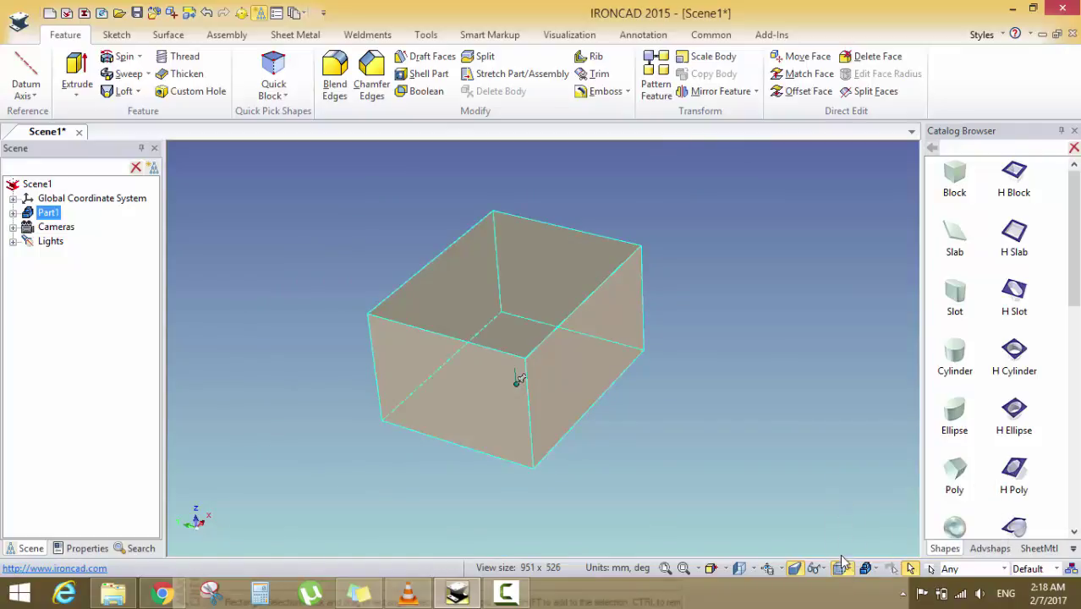
click(849, 566)
click(855, 514)
middle_drag(855, 514, 697, 429)
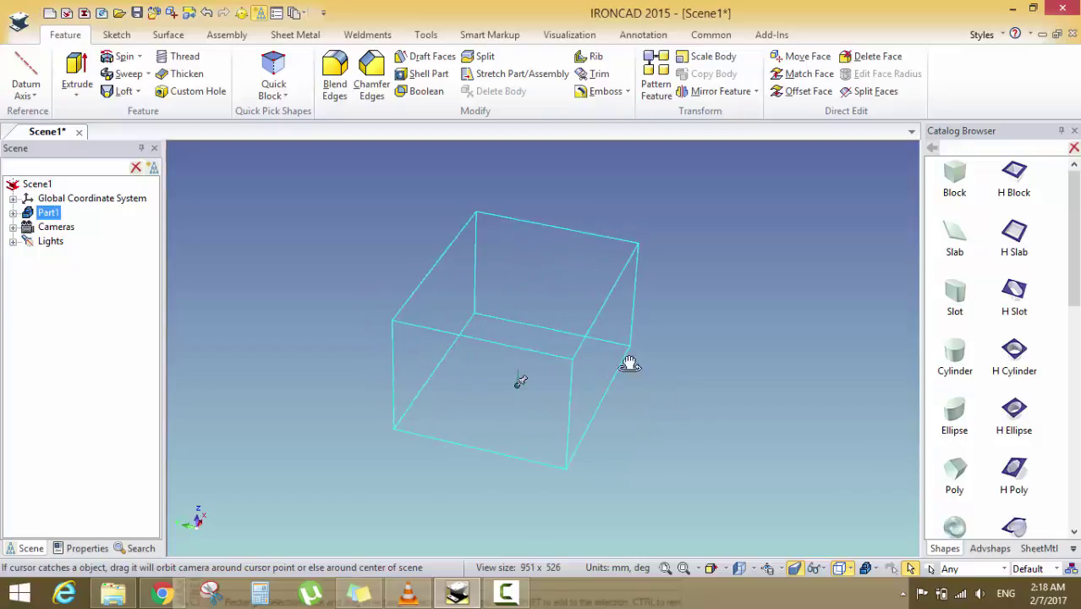
middle_drag(630, 362, 607, 410)
Display the block as Wire Frame Hidden Edges and examine its dashed hidden edges
click(849, 567)
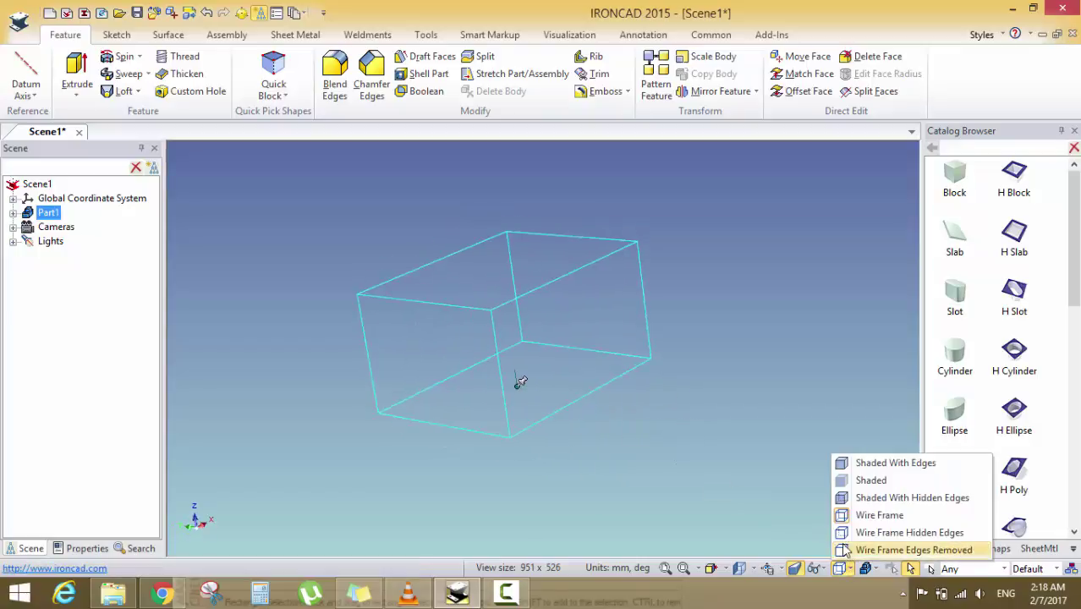
click(848, 534)
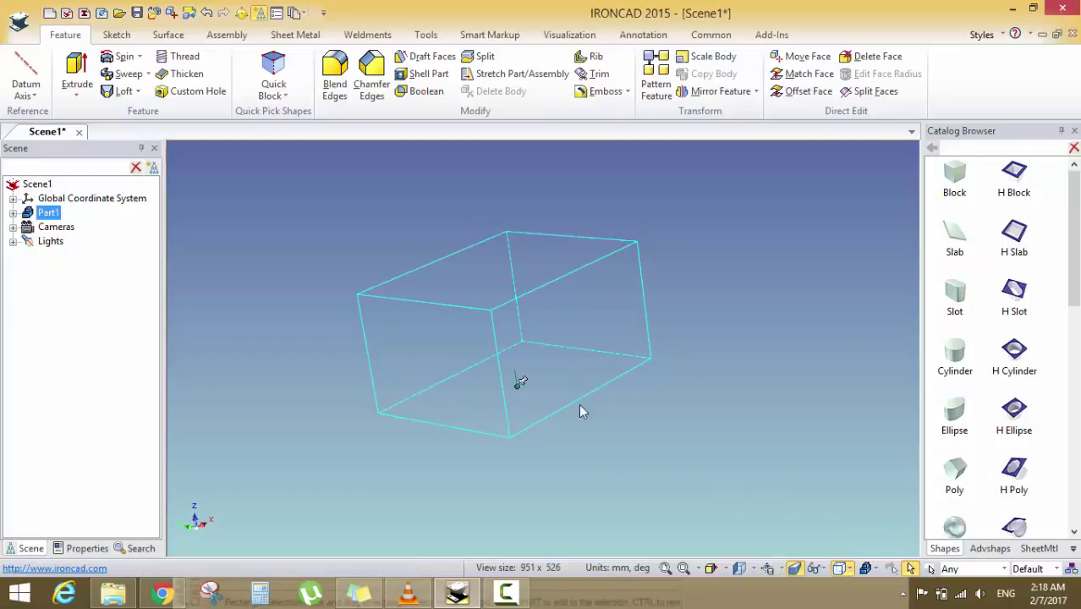
middle_drag(507, 308, 528, 314)
middle_drag(486, 348, 474, 350)
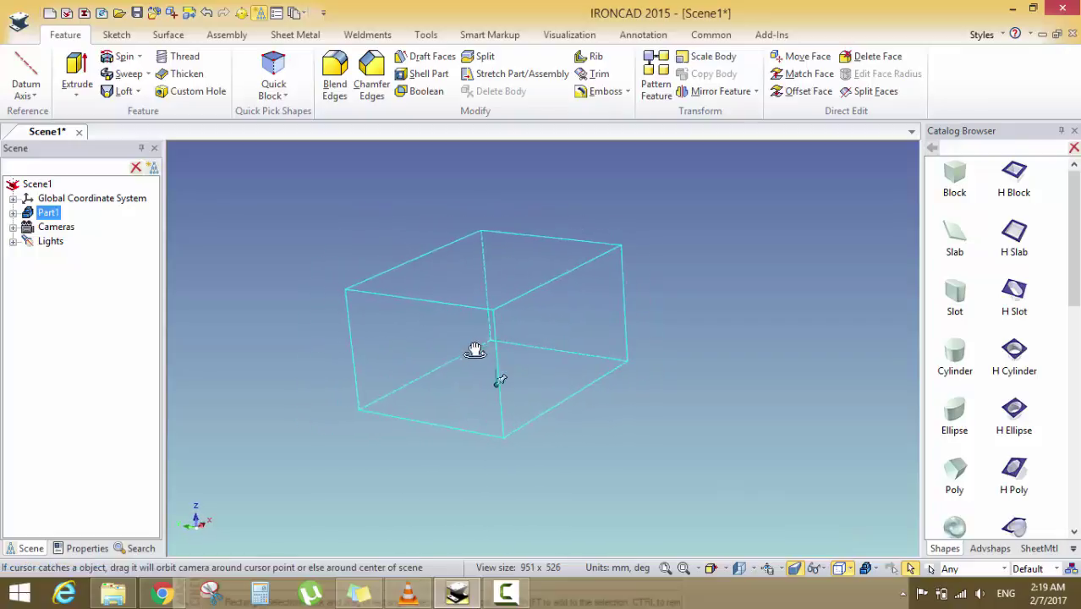
scroll(460, 355, up, 4)
scroll(437, 341, down, 4)
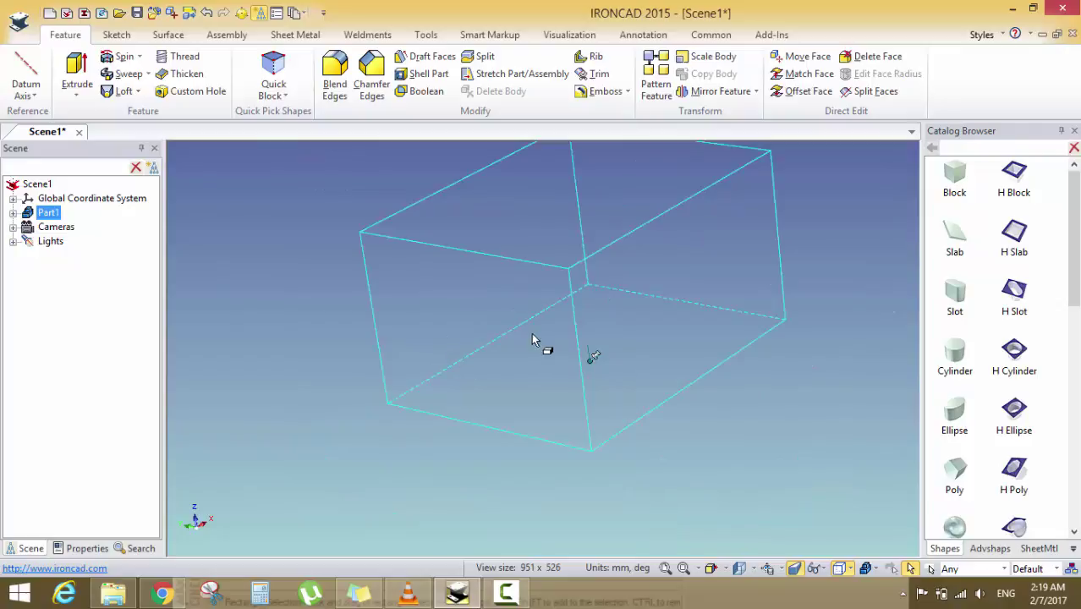
Set the block's display style back to Shaded With Edges
click(839, 569)
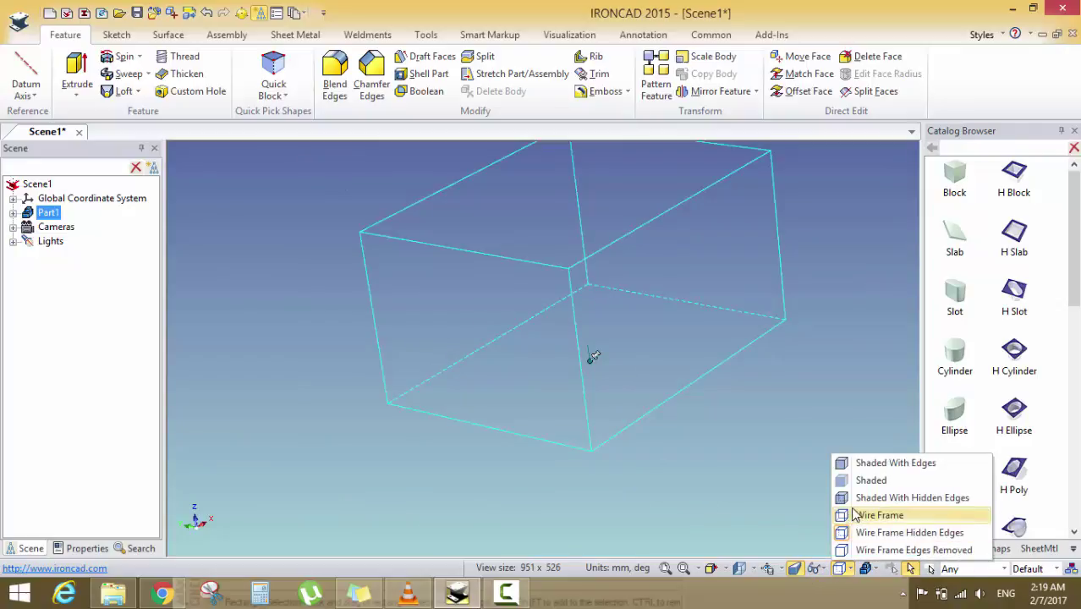
click(867, 479)
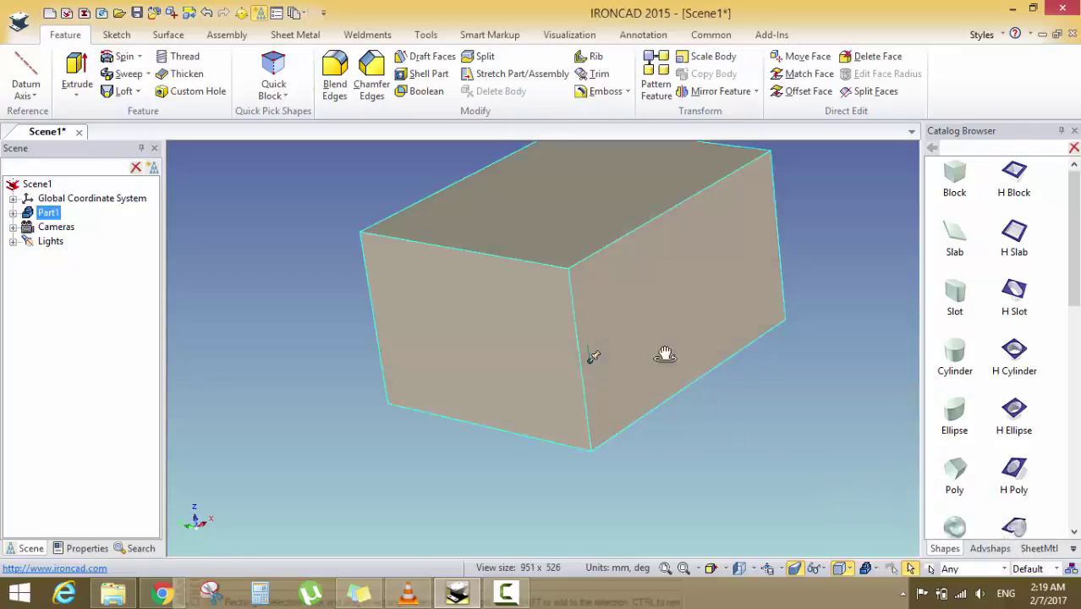
mouse_move(665, 355)
middle_down()
mouse_move(707, 351)
mouse_move(728, 364)
middle_up()
click(839, 569)
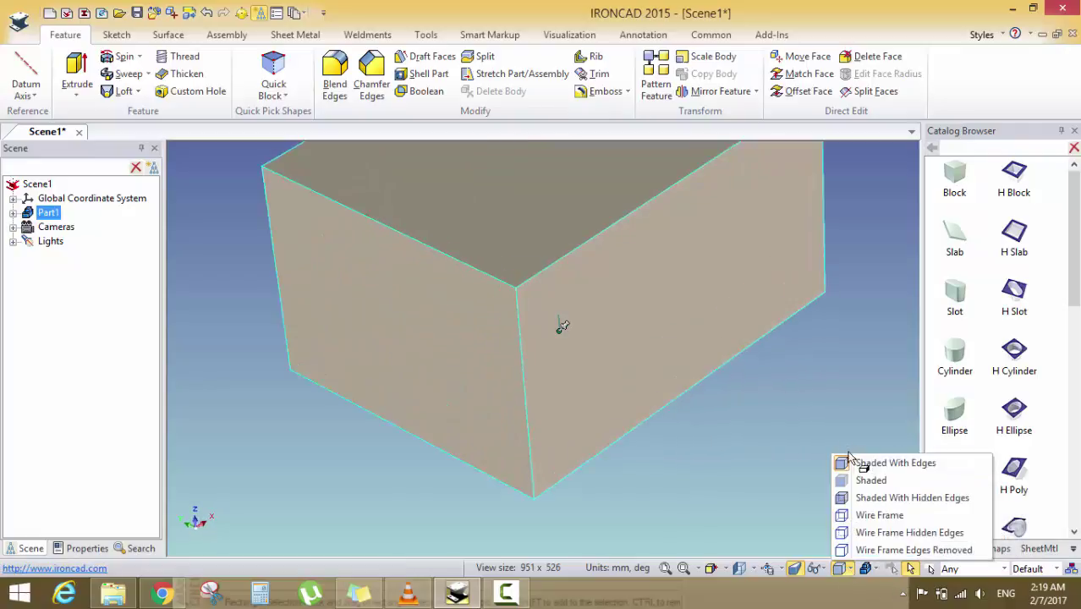
click(851, 462)
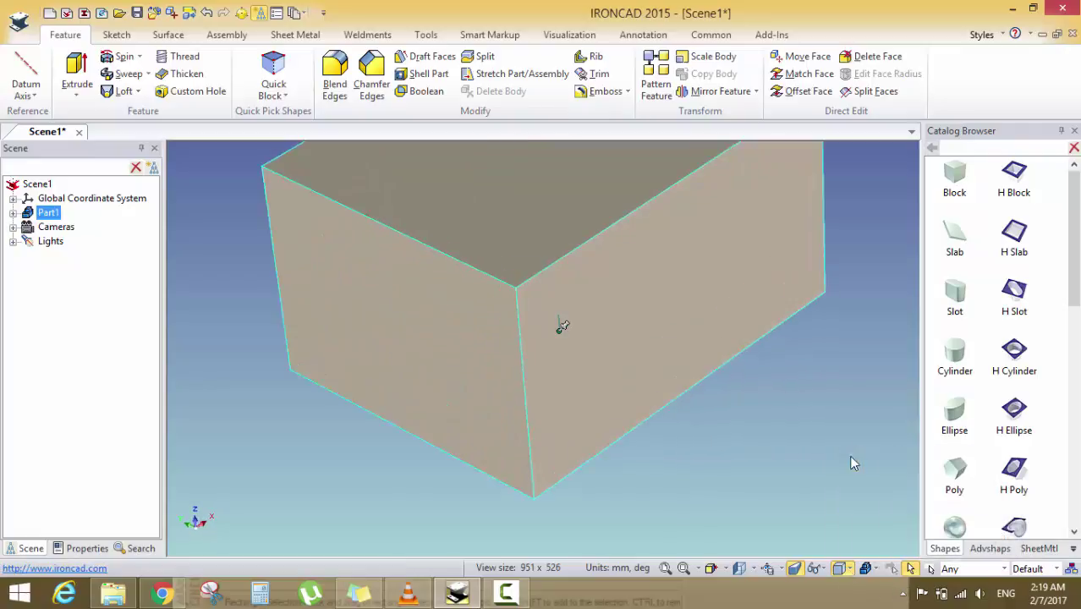
click(852, 569)
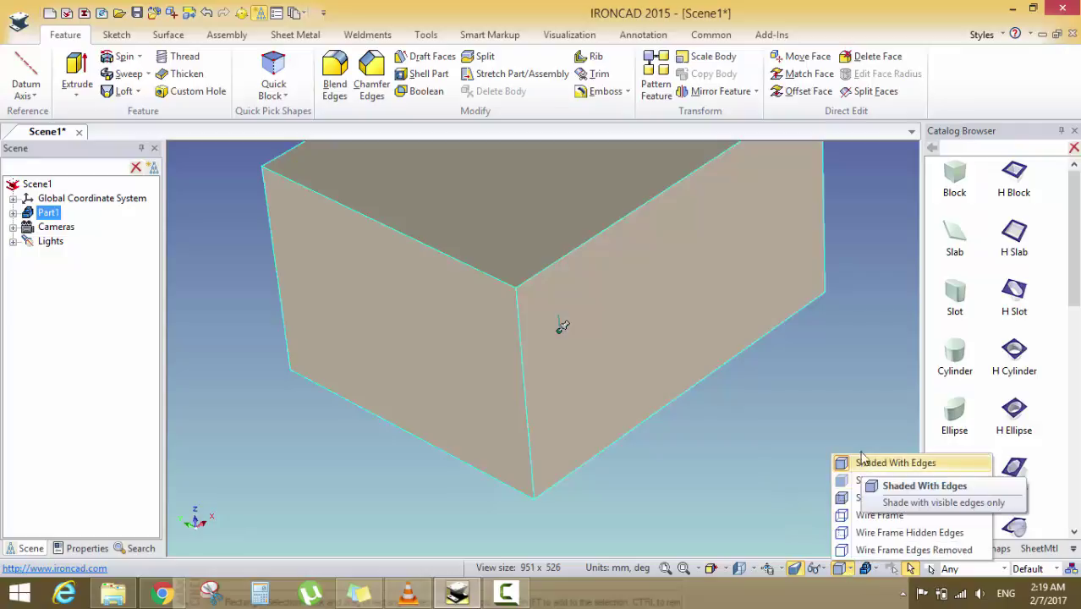
click(861, 461)
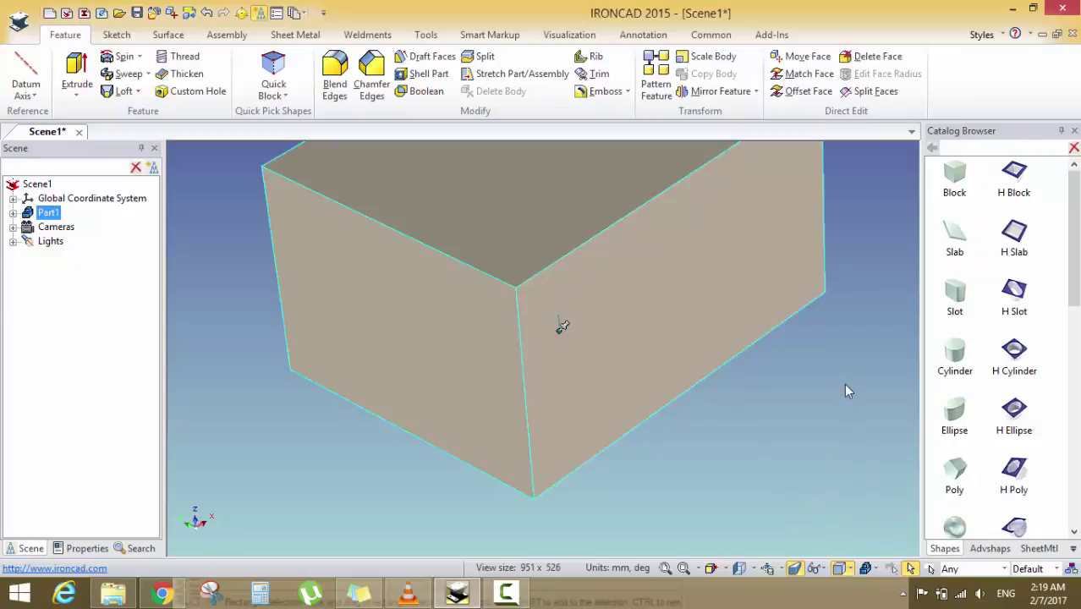
Change the part creation mode to Structured Part
click(872, 572)
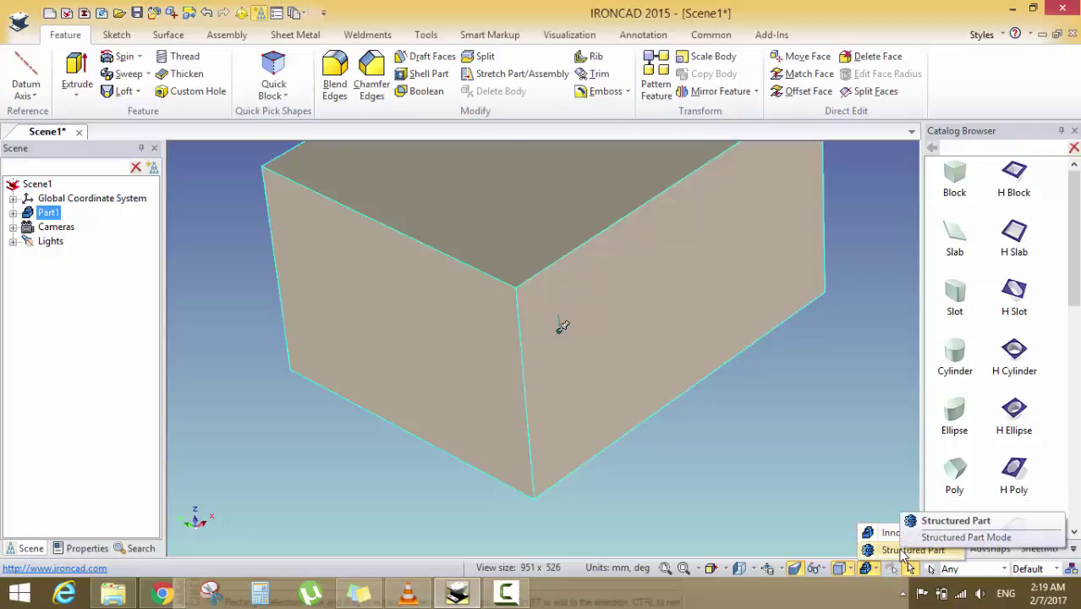
click(879, 577)
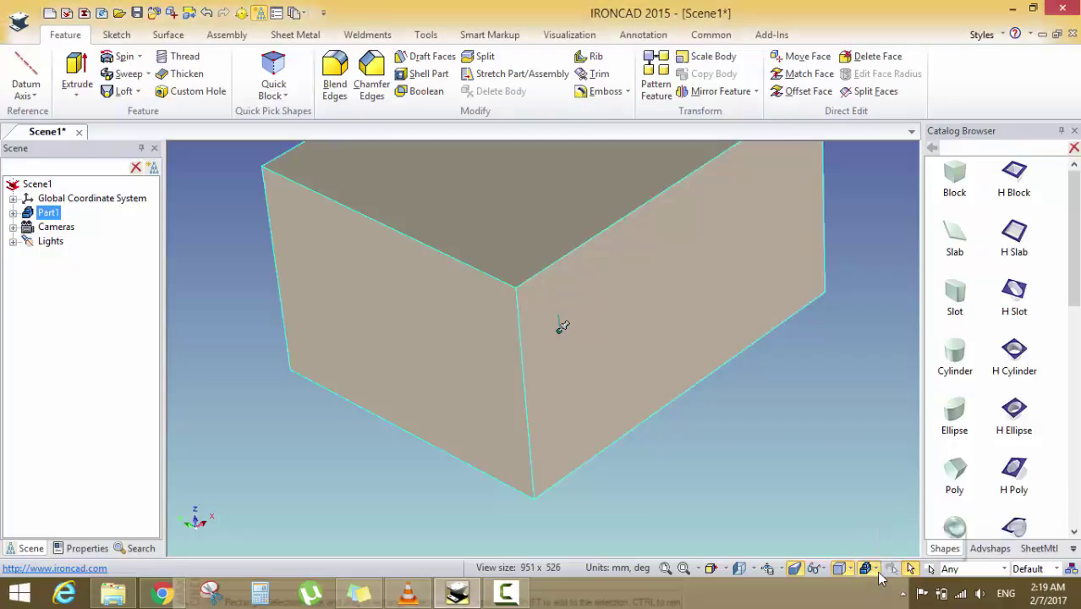
click(882, 572)
click(888, 569)
scroll(775, 338, down, 5)
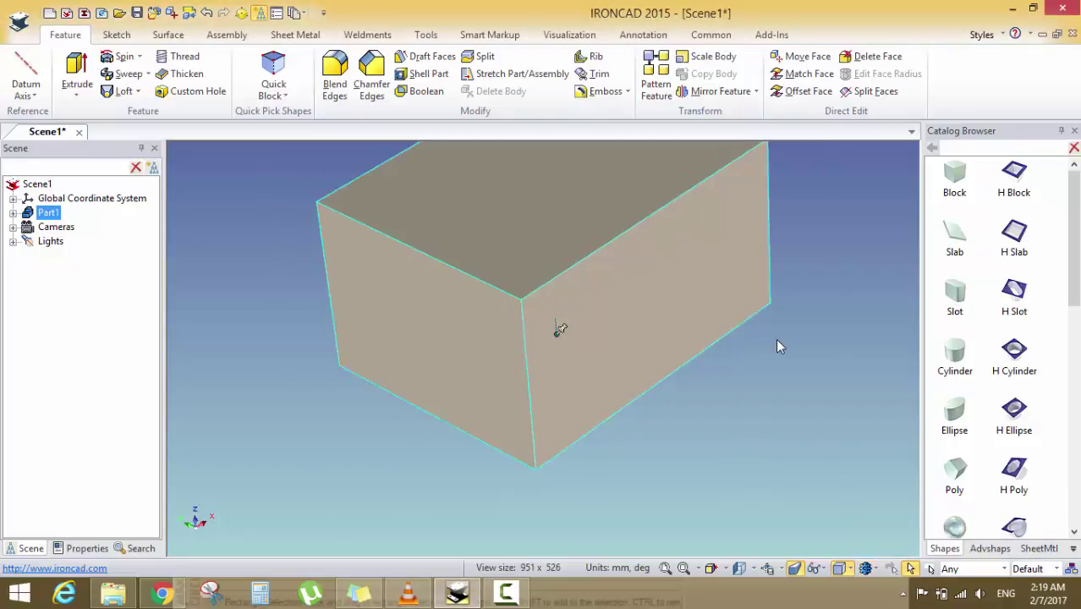
scroll(656, 296, up, 2)
middle_drag(656, 297, 530, 208)
scroll(531, 208, up, 4)
scroll(572, 403, down, 2)
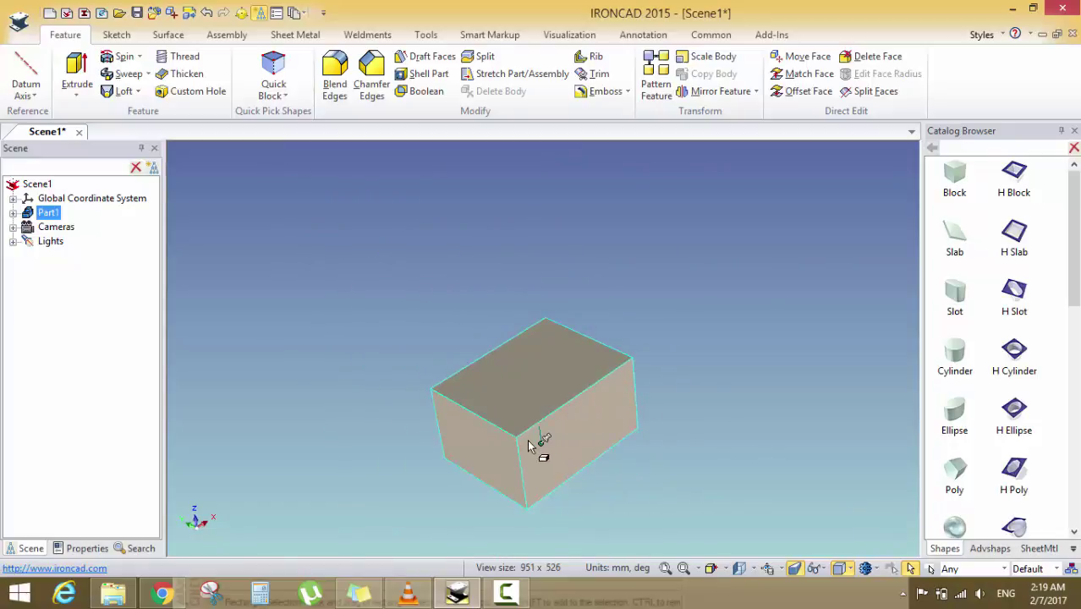
Examine the block up close and select its shape to show the sizing handles
scroll(537, 441, up, 1)
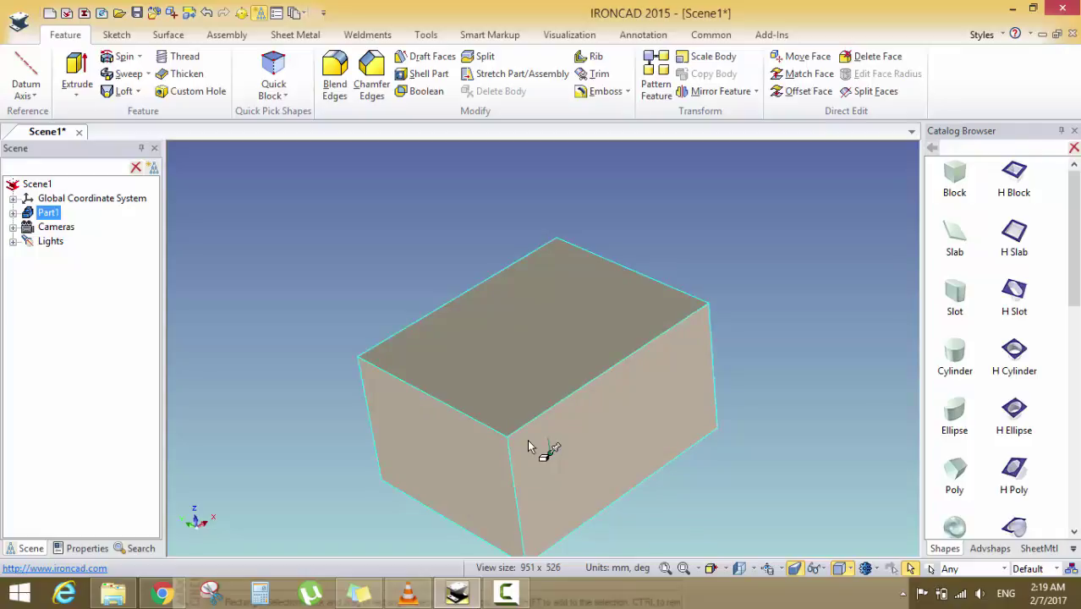
mouse_move(528, 446)
middle_down()
mouse_move(550, 394)
mouse_move(553, 472)
mouse_move(553, 432)
mouse_move(525, 441)
middle_up()
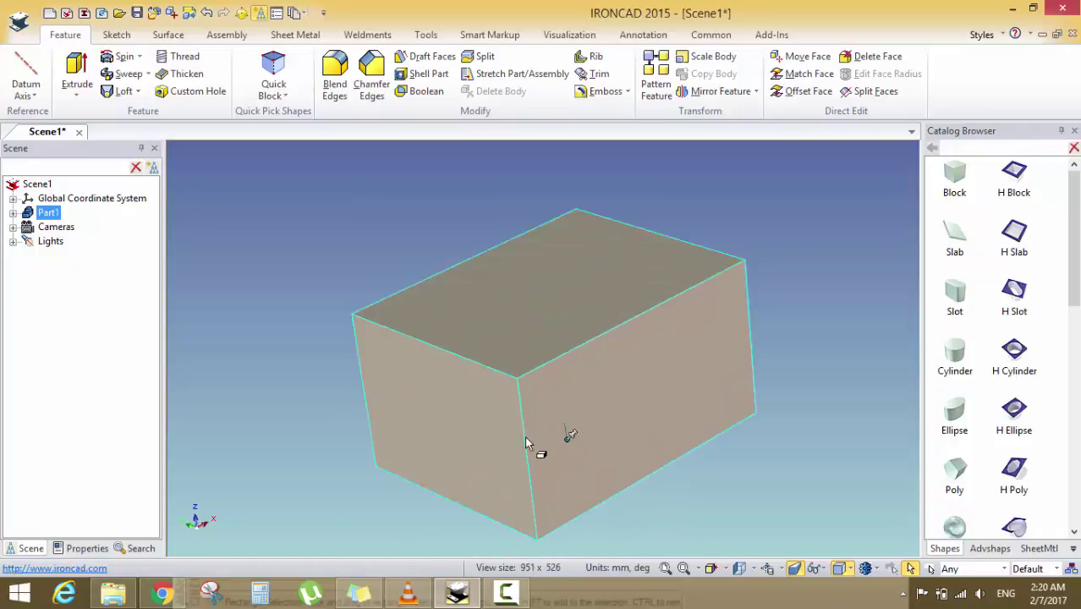
click(862, 576)
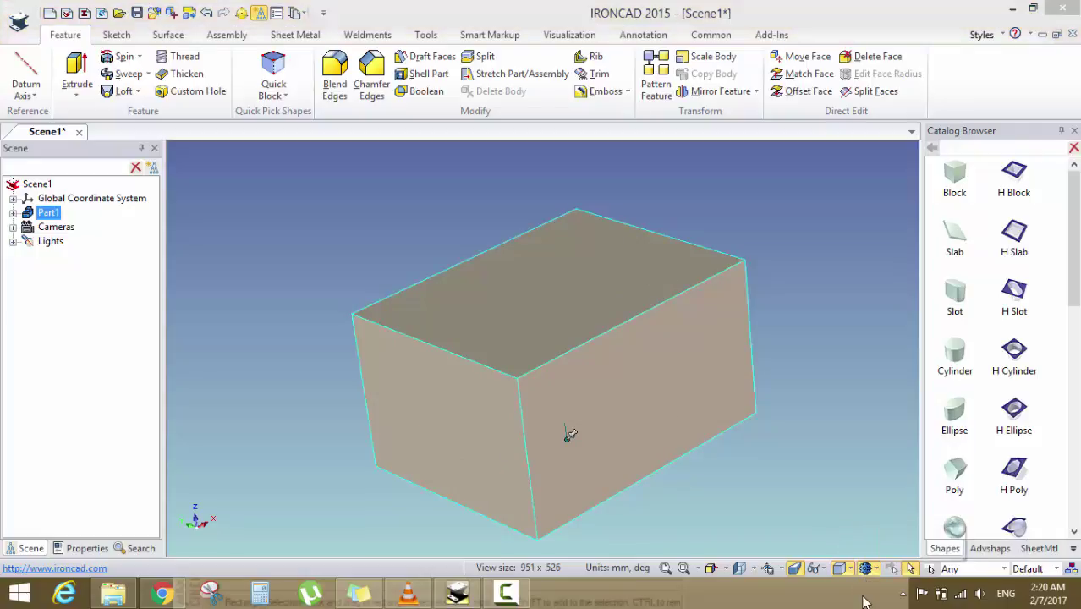
click(575, 349)
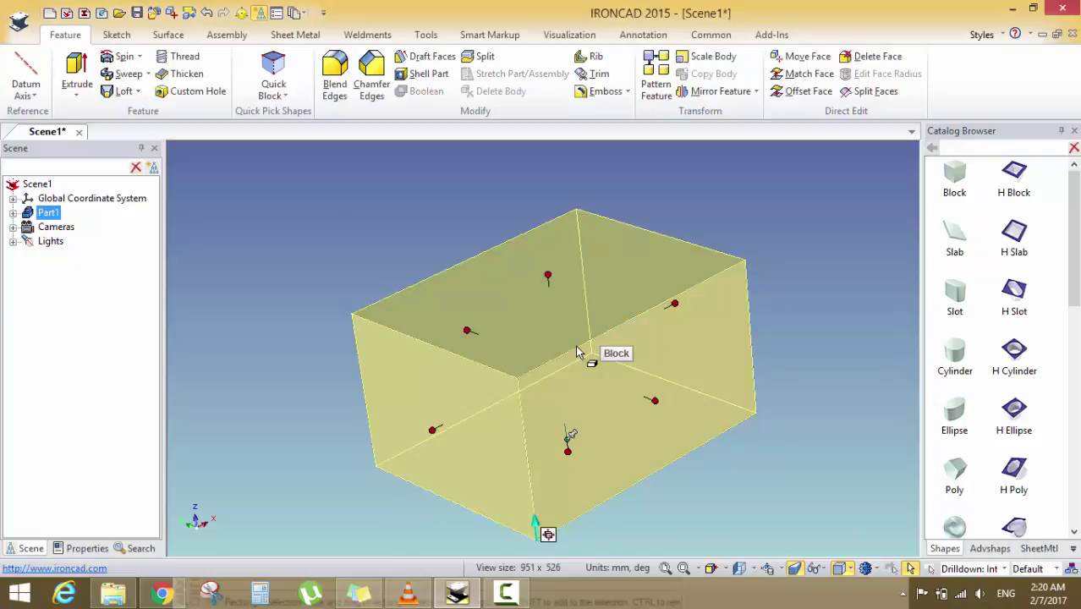
key(Delete)
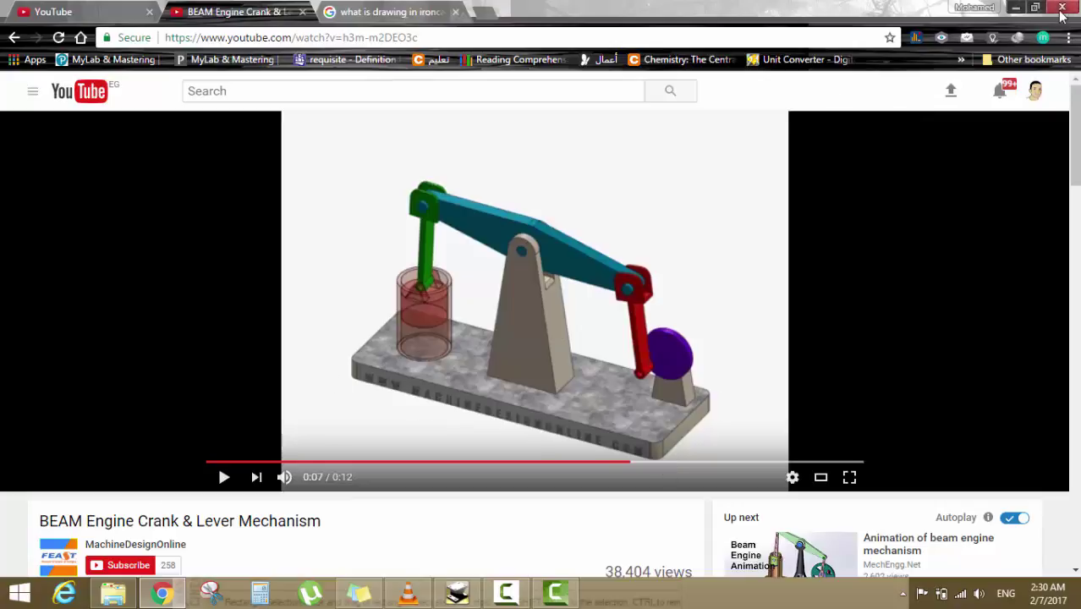
Switch to IRONCAD, add a Block shape to the empty scene and rename the part Fixed Plate
click(1015, 7)
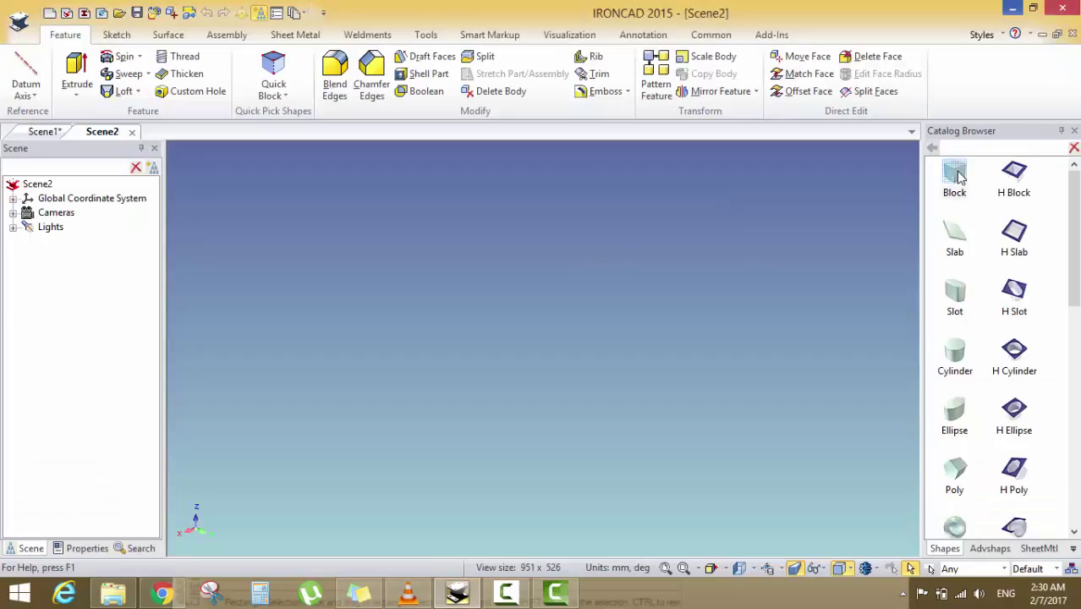
drag(954, 178, 534, 360)
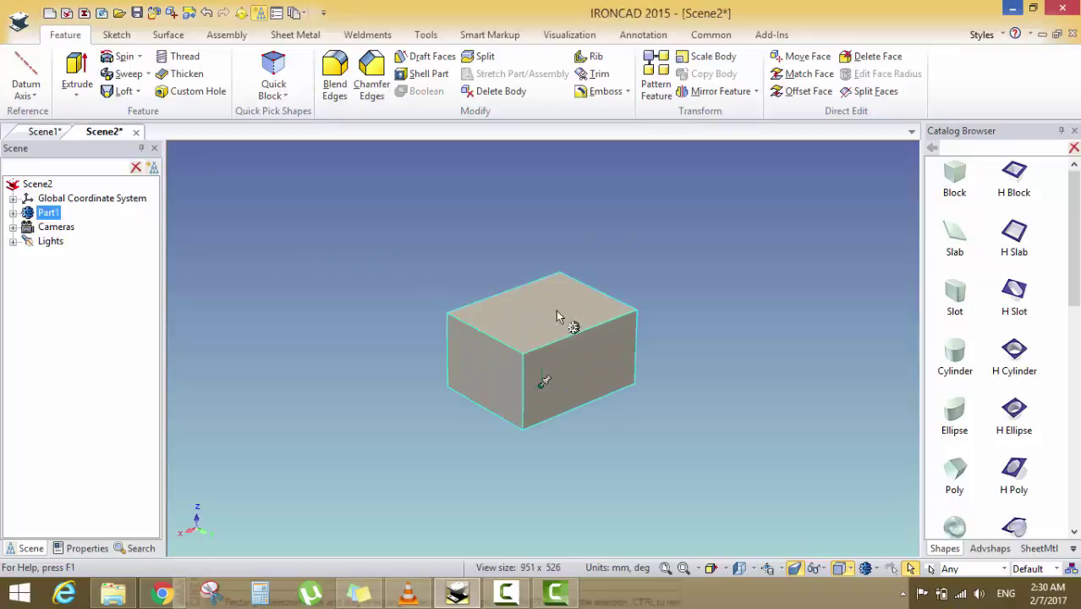
click(52, 215)
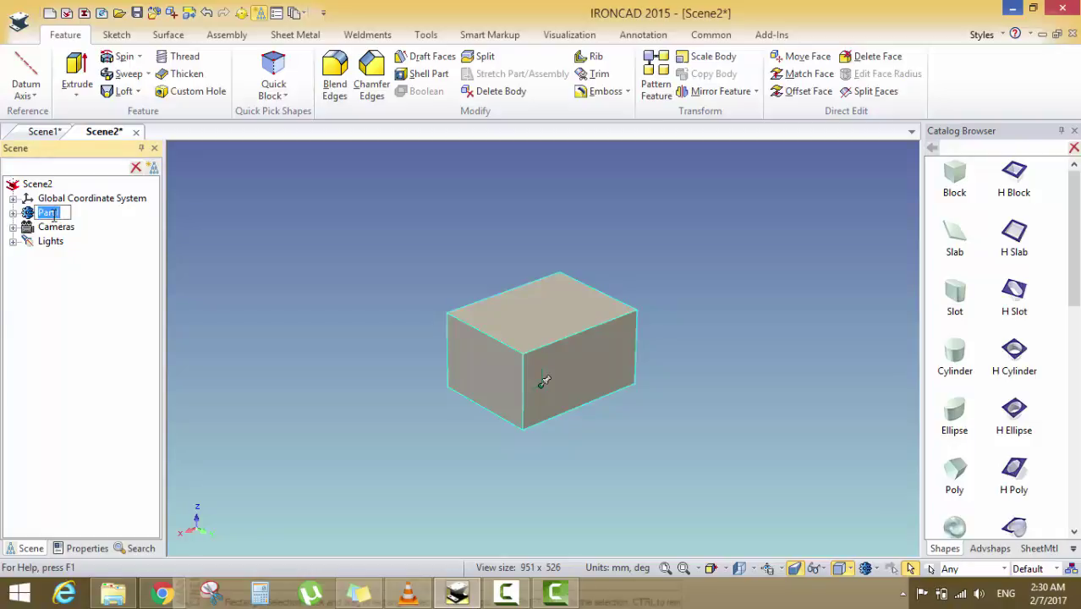
key(BackSpace)
text(Fixed Plate)
key(Return)
click(180, 250)
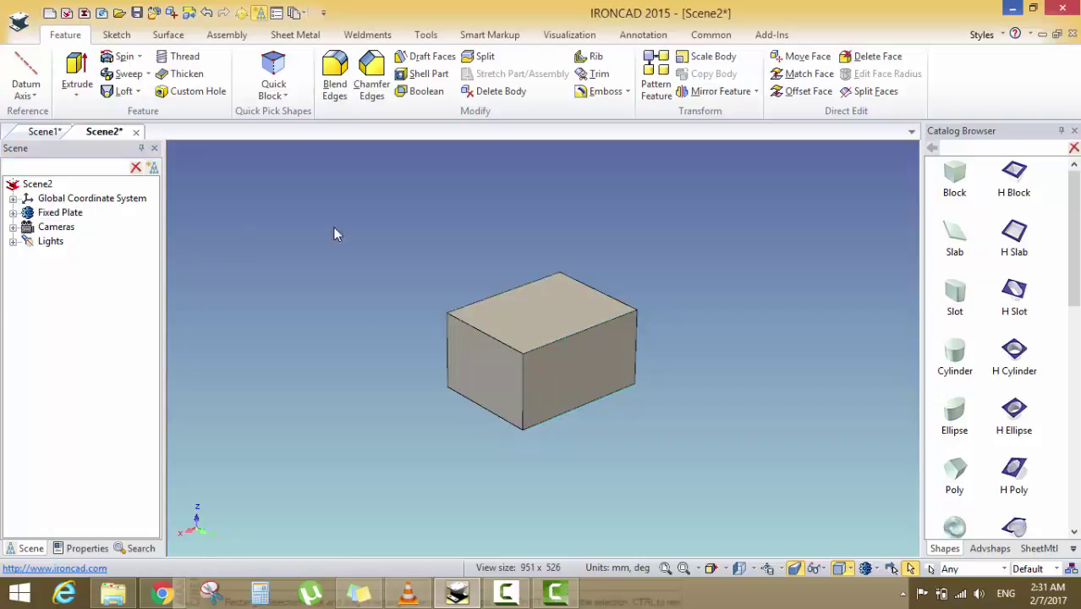
Select the Fixed Plate's block shape and set its length to 150 mm
scroll(396, 374, up, 2)
click(513, 376)
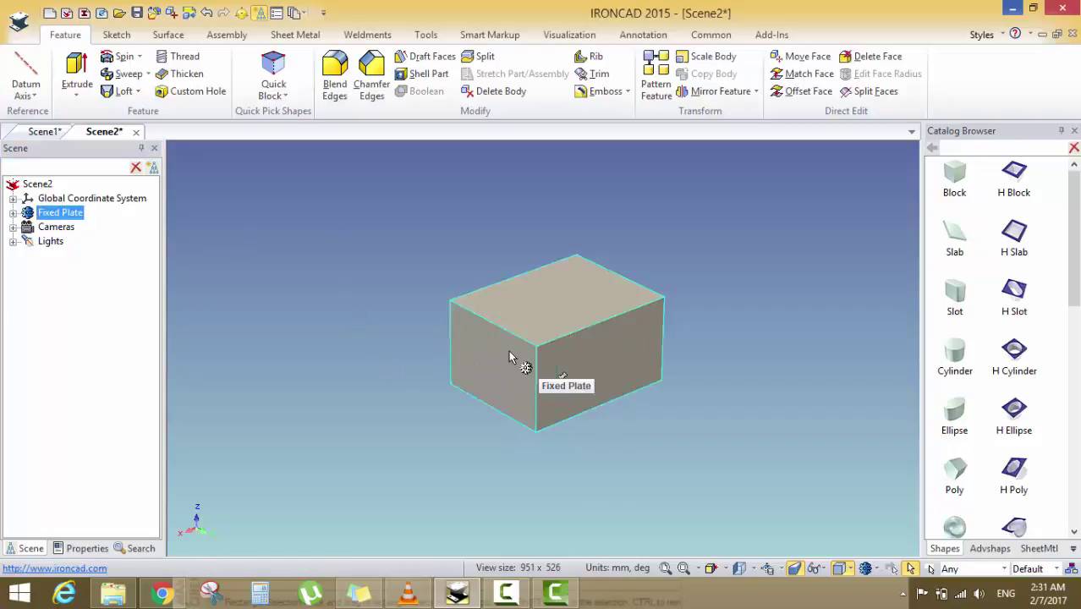
click(515, 359)
click(410, 403)
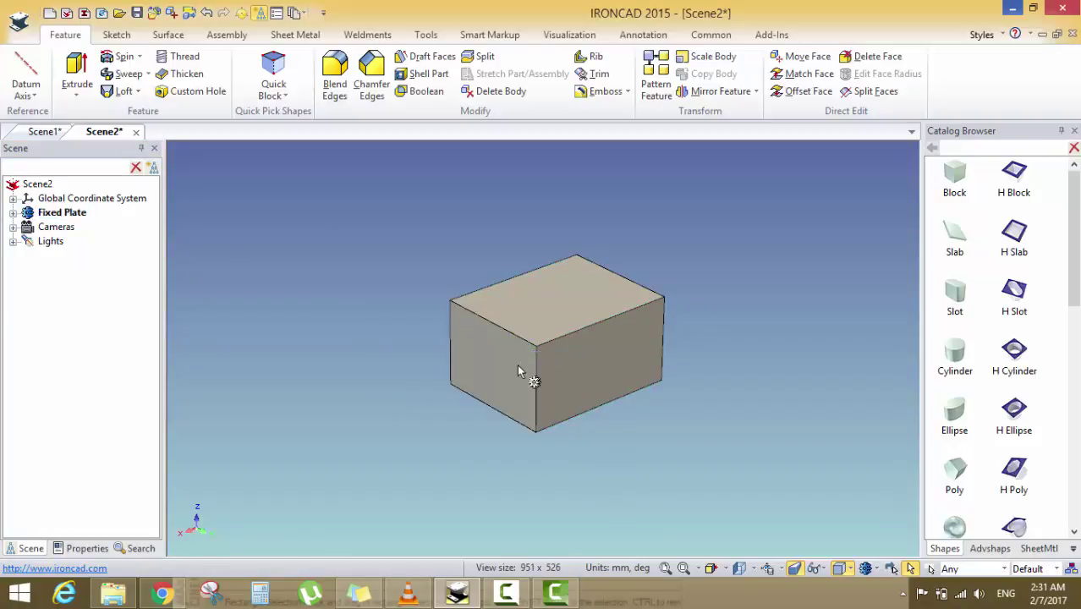
click(518, 370)
click(519, 370)
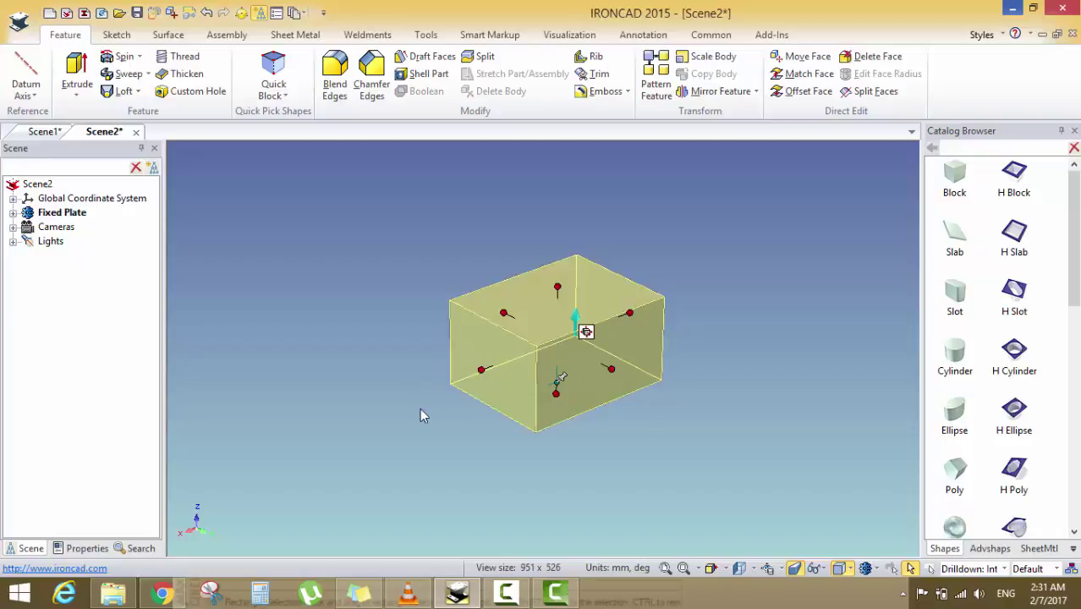
drag(463, 381, 225, 478)
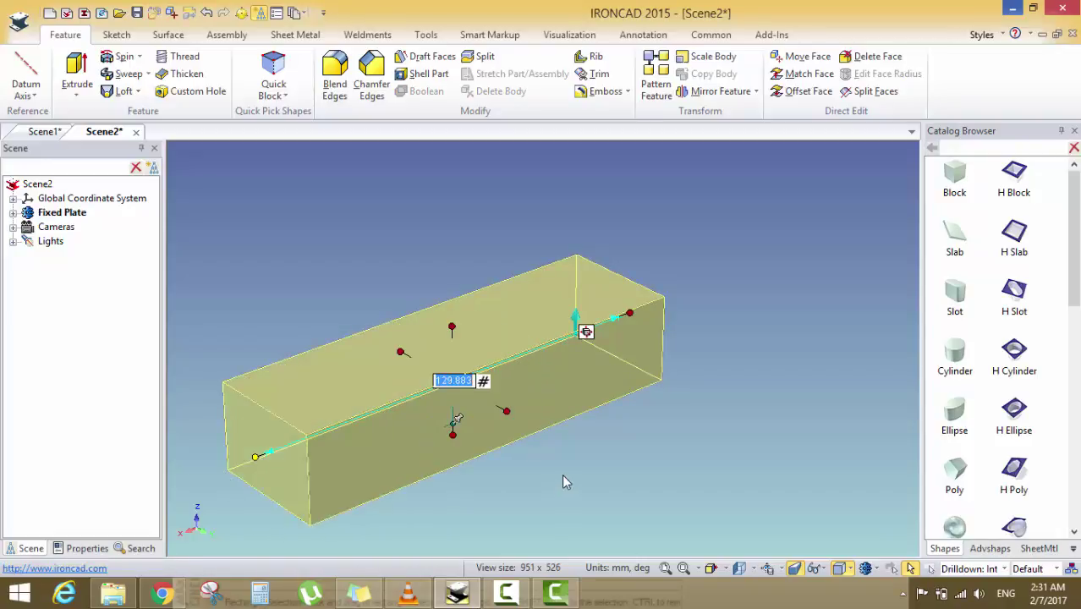
text(150)
key(Return)
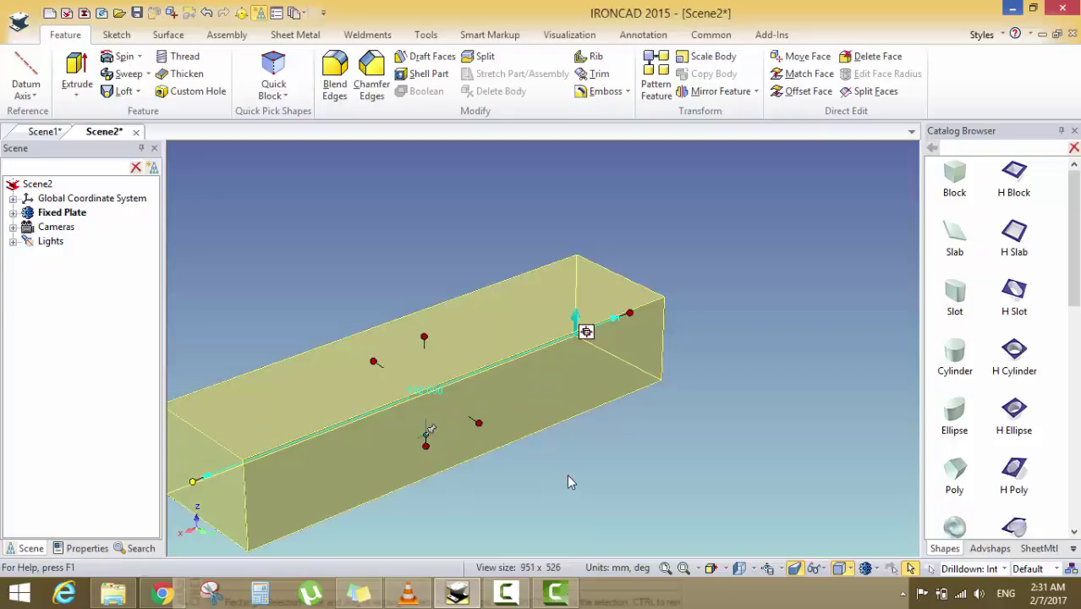
scroll(495, 439, up, 2)
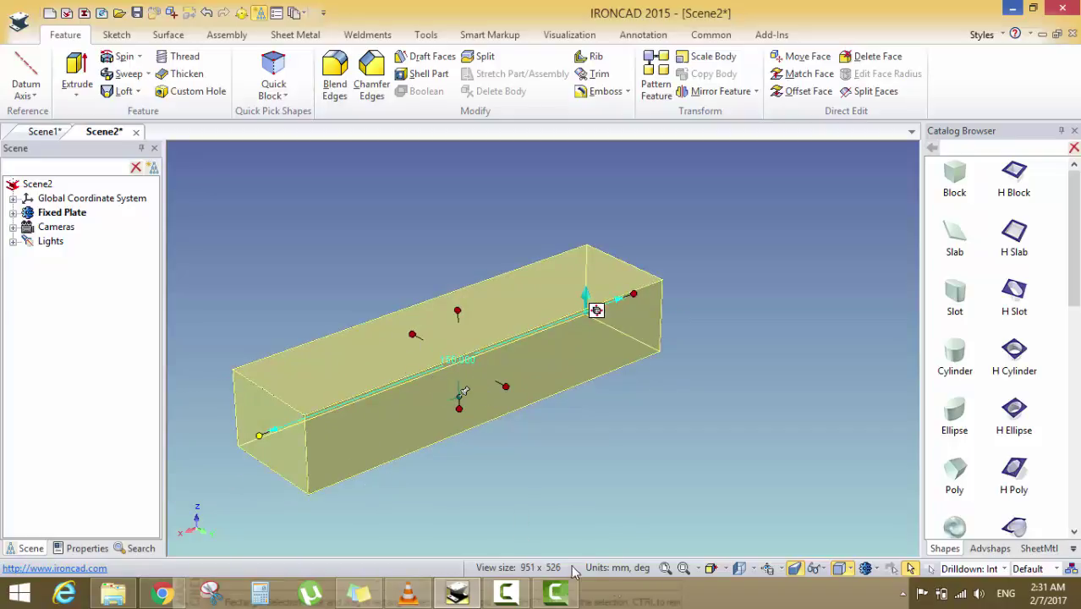
Set the width of the Fixed Plate's block shape to 50 mm
click(501, 377)
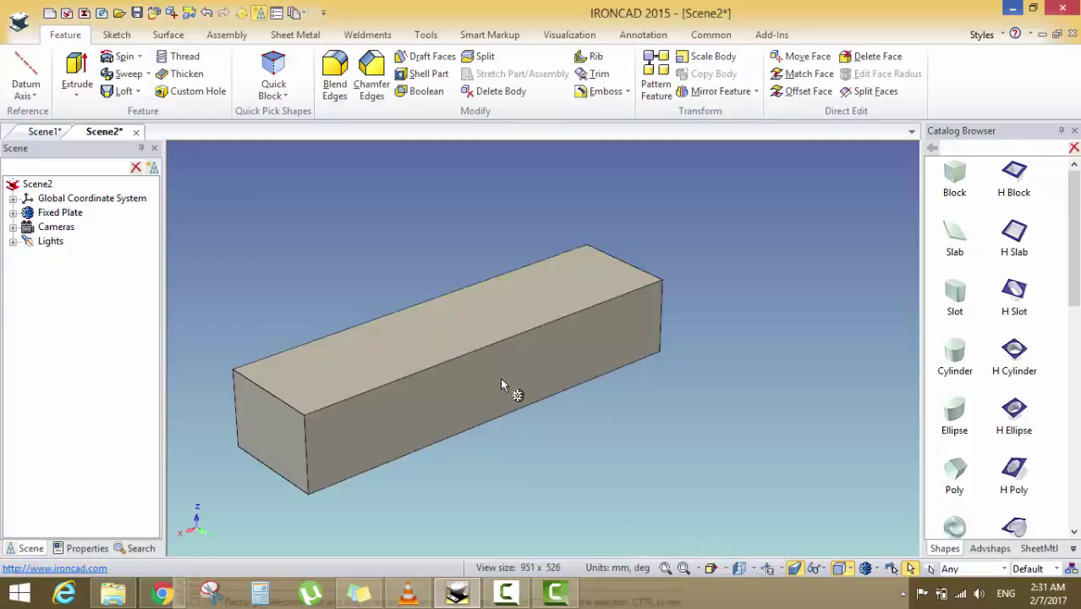
click(508, 373)
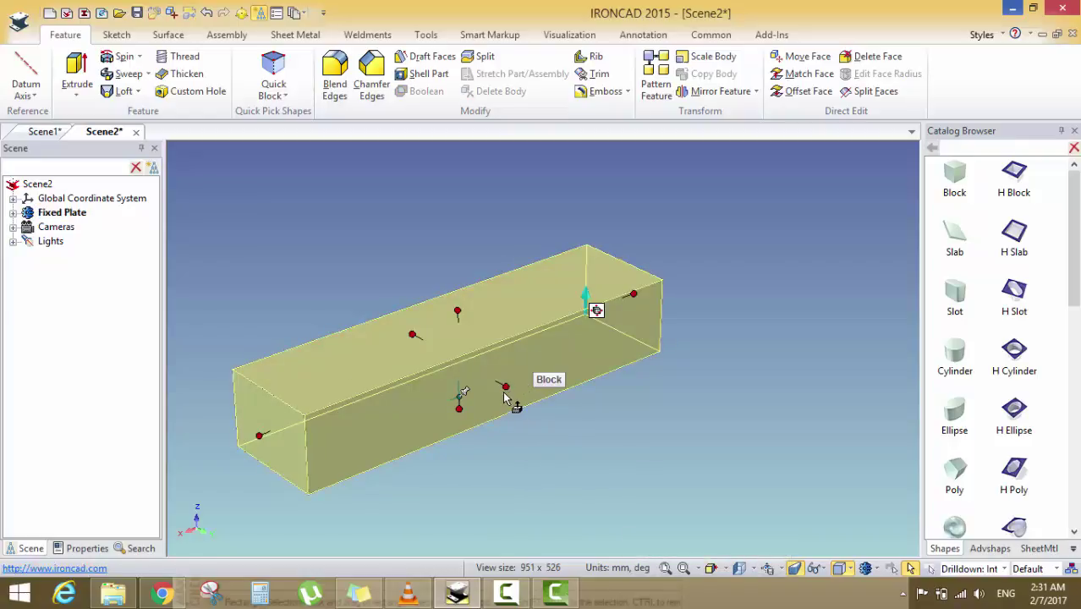
drag(515, 382, 529, 414)
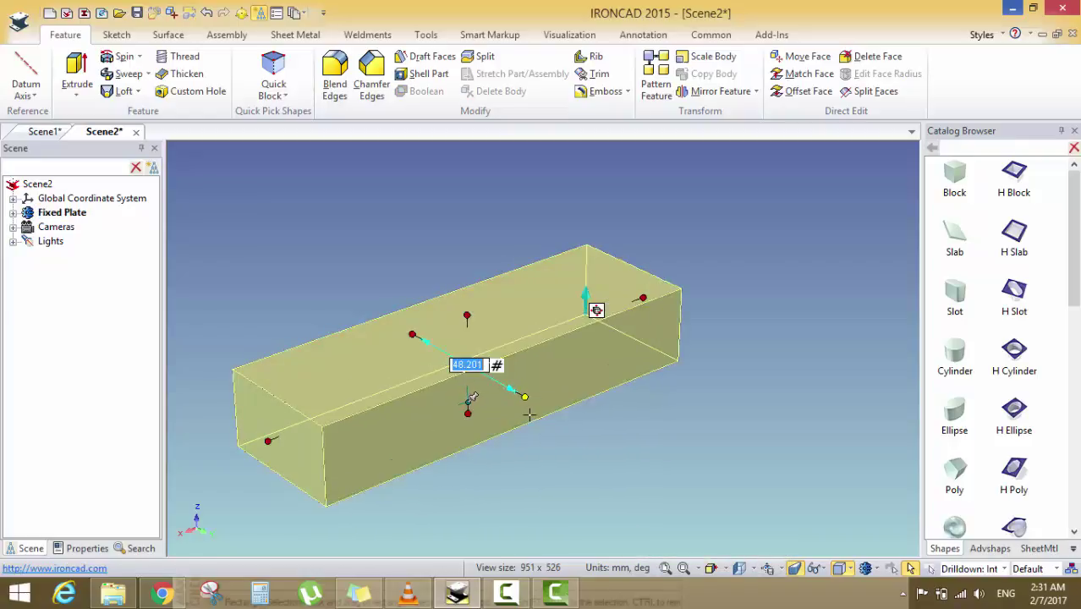
text(5)
key(Return)
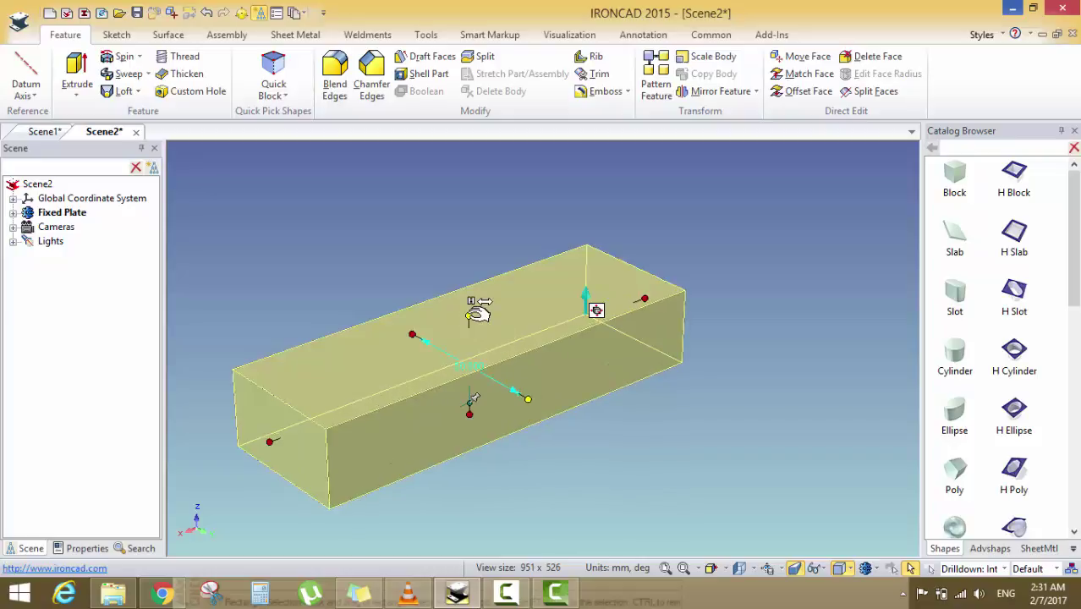
Reduce the height of the Fixed Plate's block shape to 5 mm and deselect it
drag(471, 325, 473, 383)
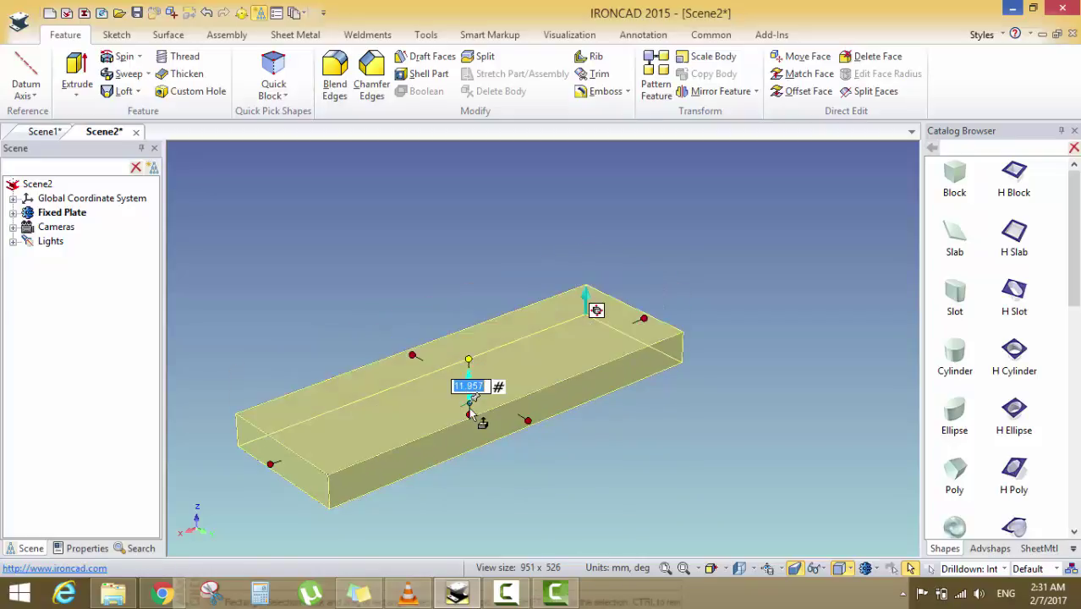
text(5)
key(Return)
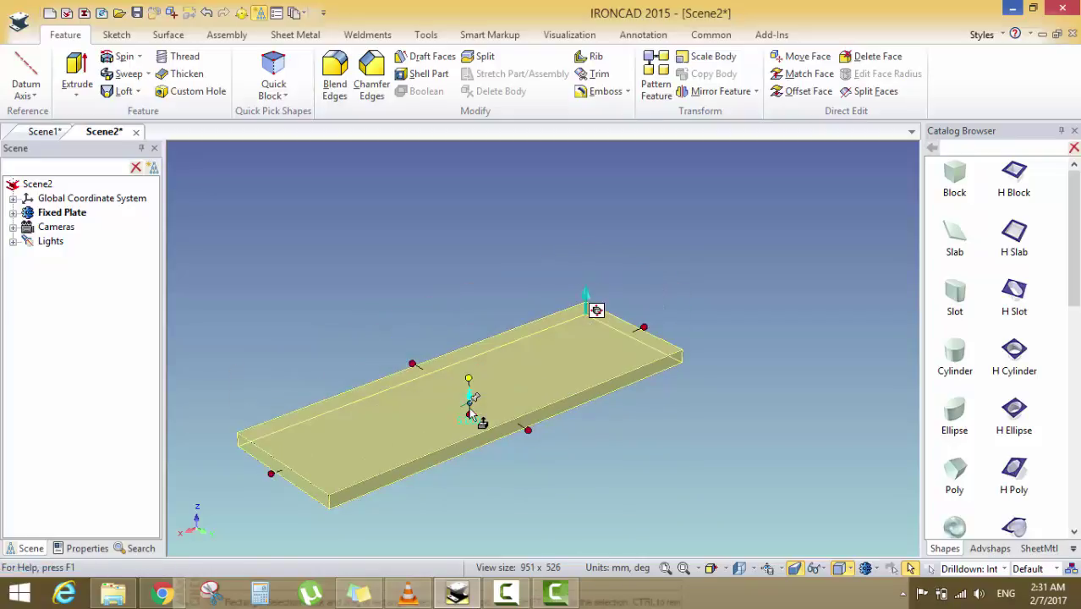
click(716, 288)
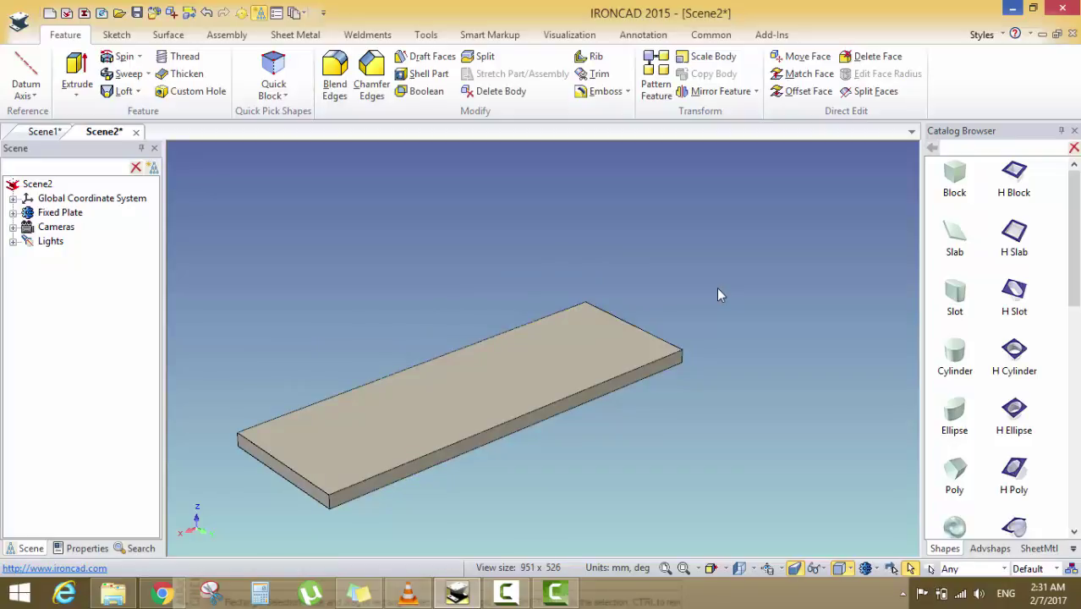
mouse_move(355, 365)
middle_down()
mouse_move(280, 335)
mouse_move(379, 374)
mouse_move(339, 368)
middle_up()
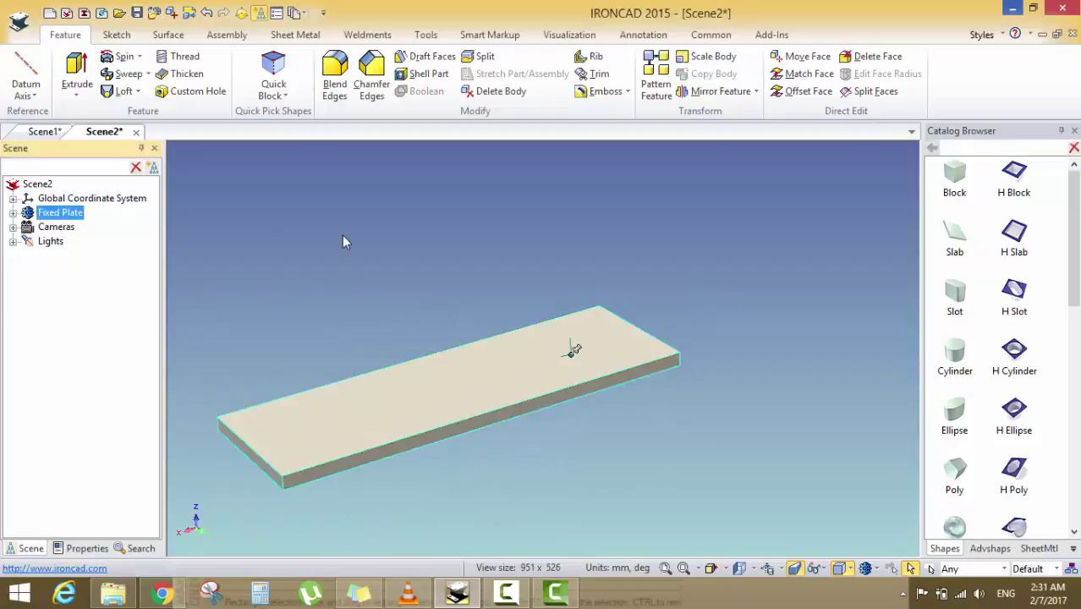
scroll(503, 370, down, 2)
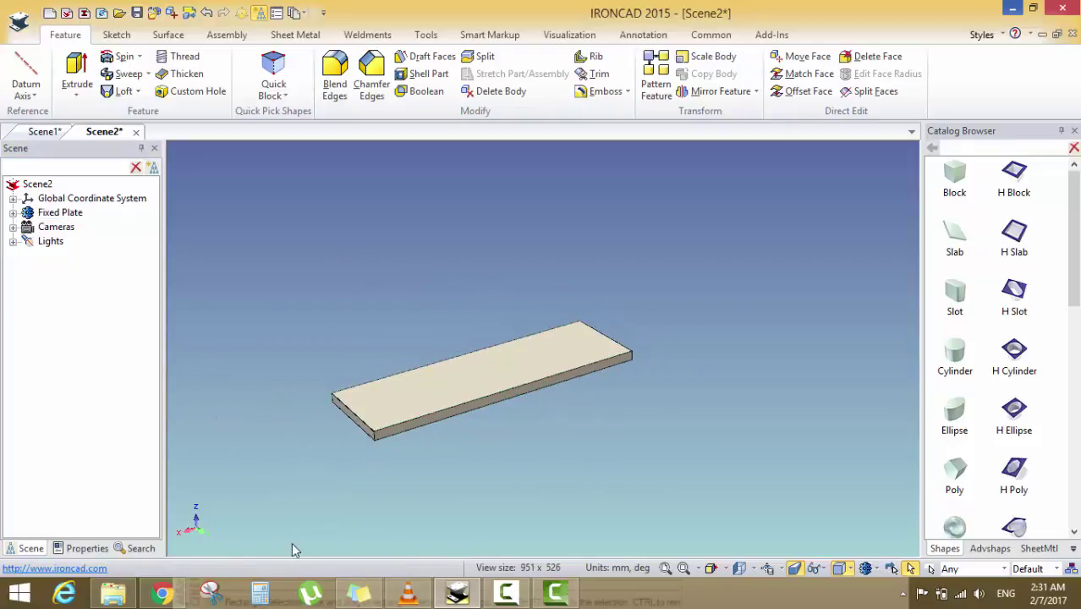
Compare the plate with the beam engine mechanism's base and support in the Chrome reference video, returning to IRONCAD
click(161, 592)
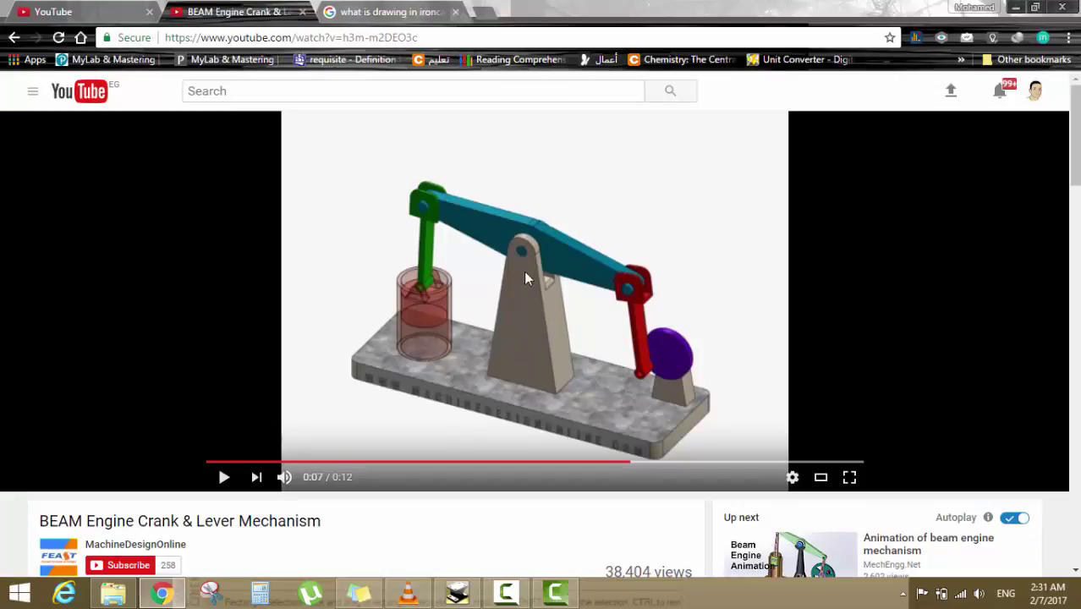
click(1011, 6)
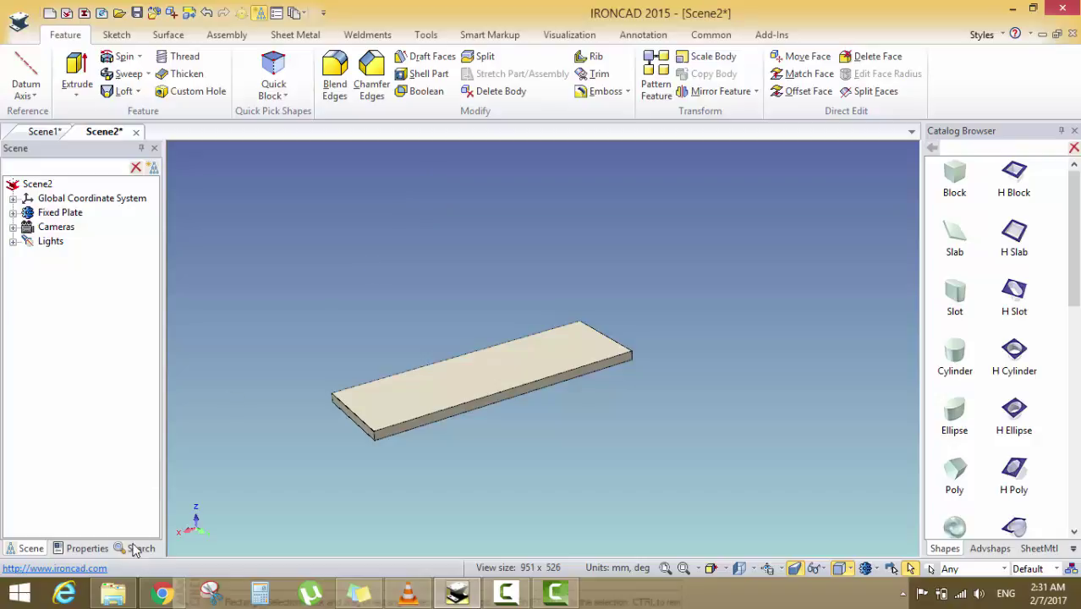
click(162, 592)
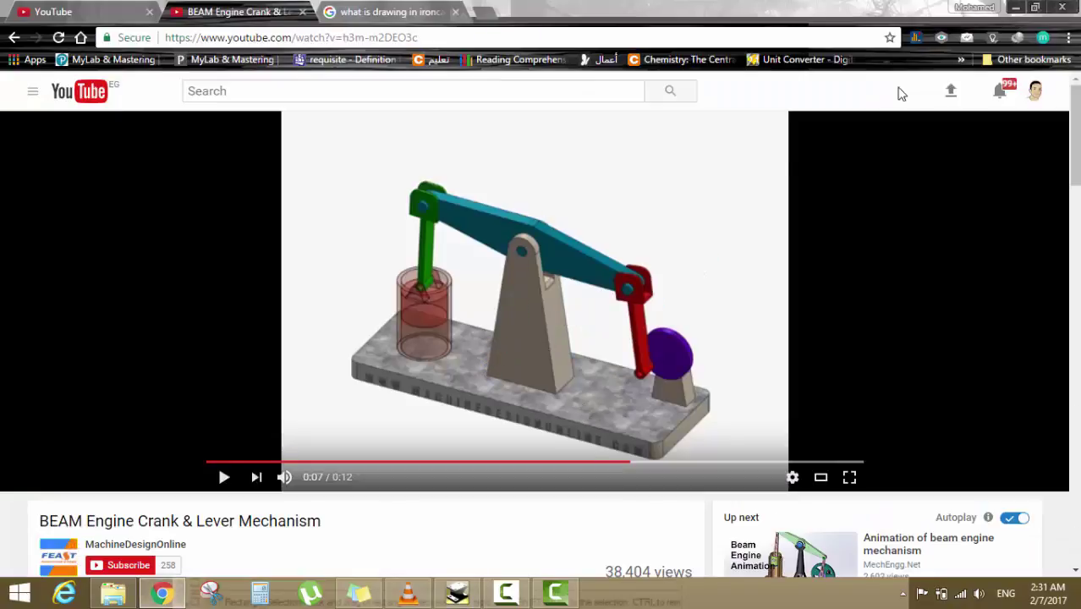
click(1016, 6)
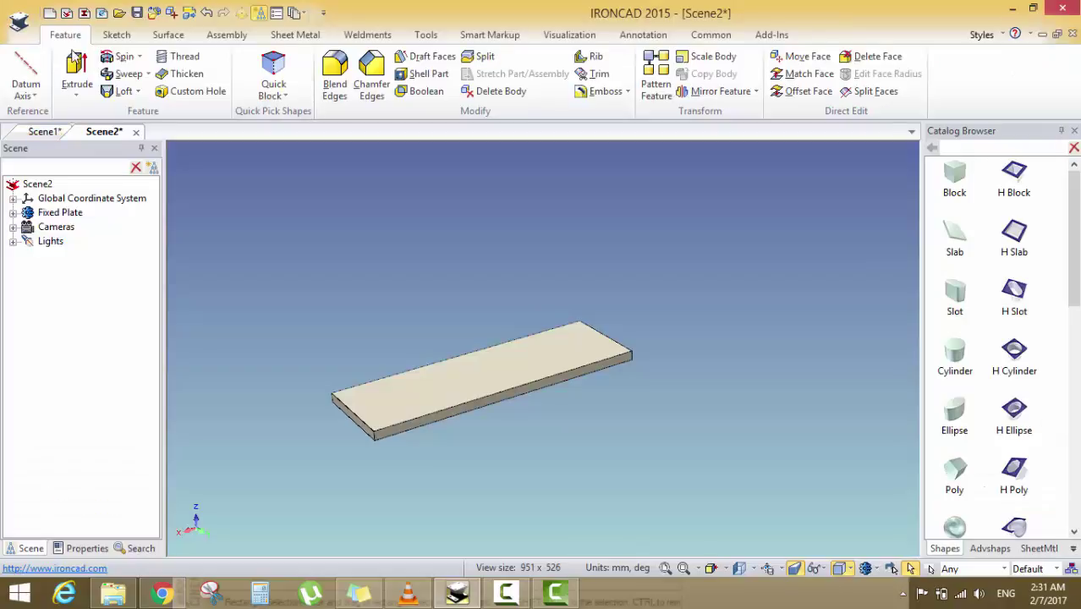
click(115, 597)
click(163, 594)
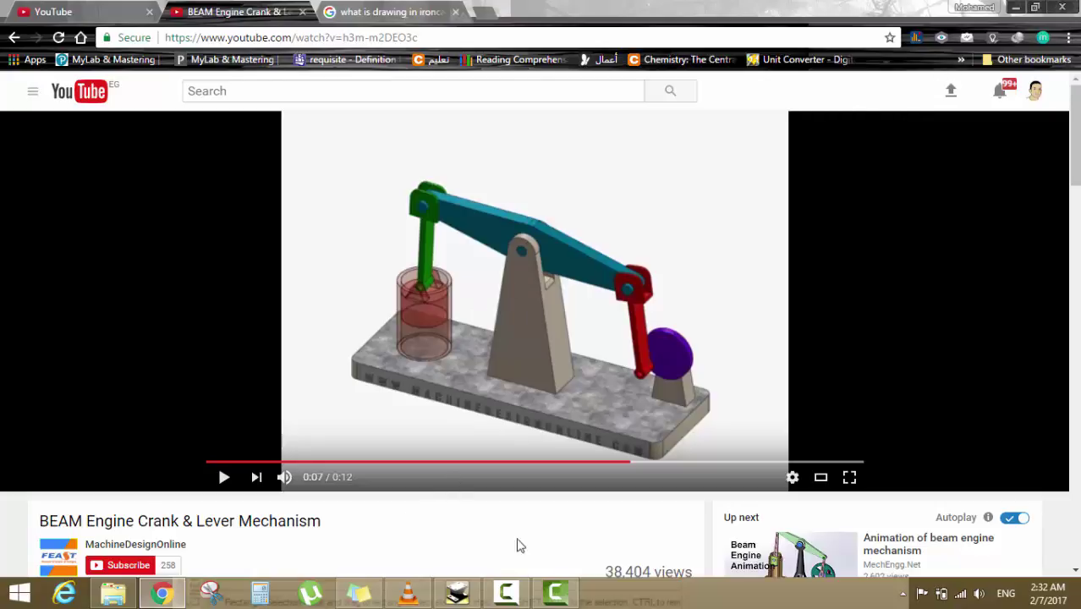
click(474, 598)
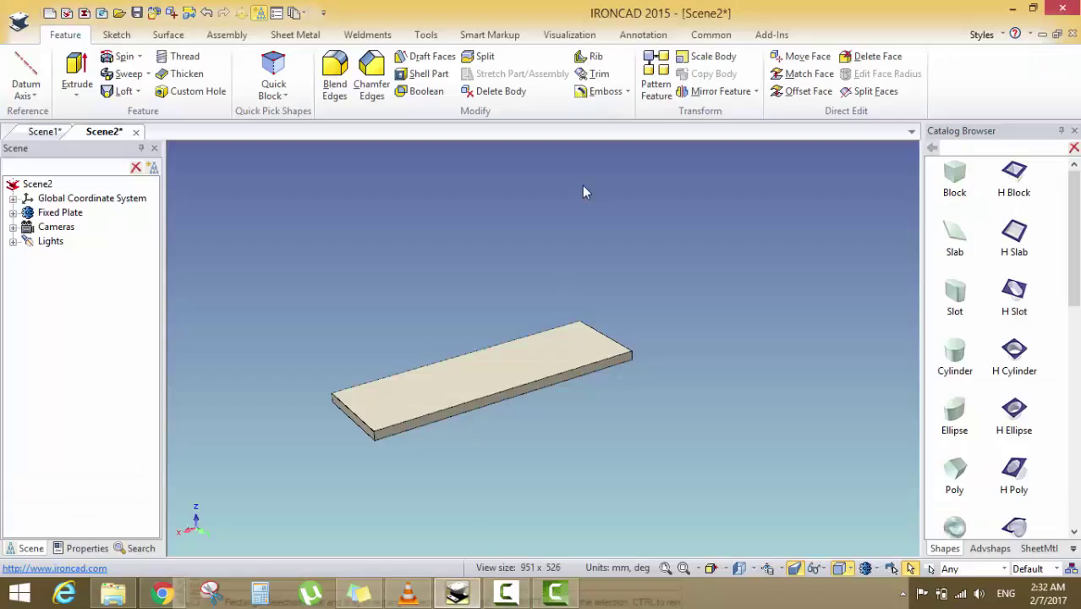
click(125, 37)
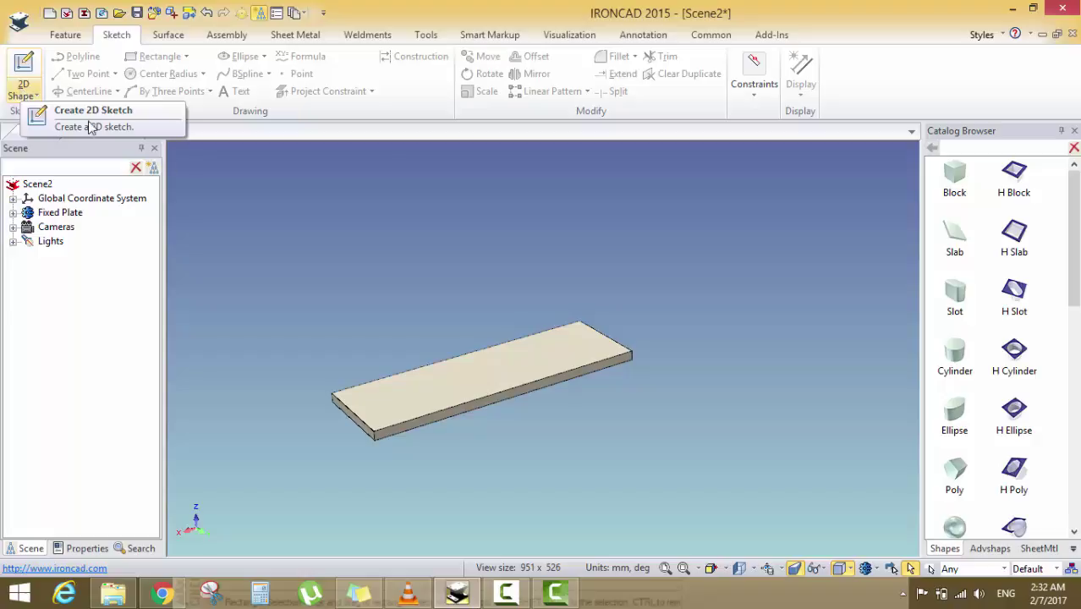
scroll(567, 475, up, 6)
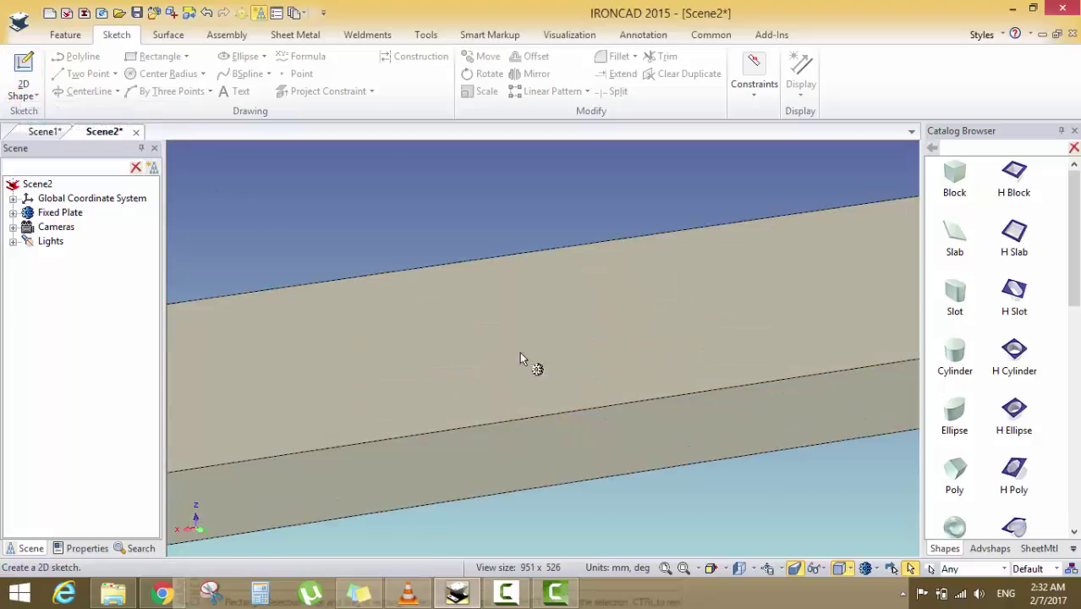
scroll(519, 359, down, 6)
click(514, 379)
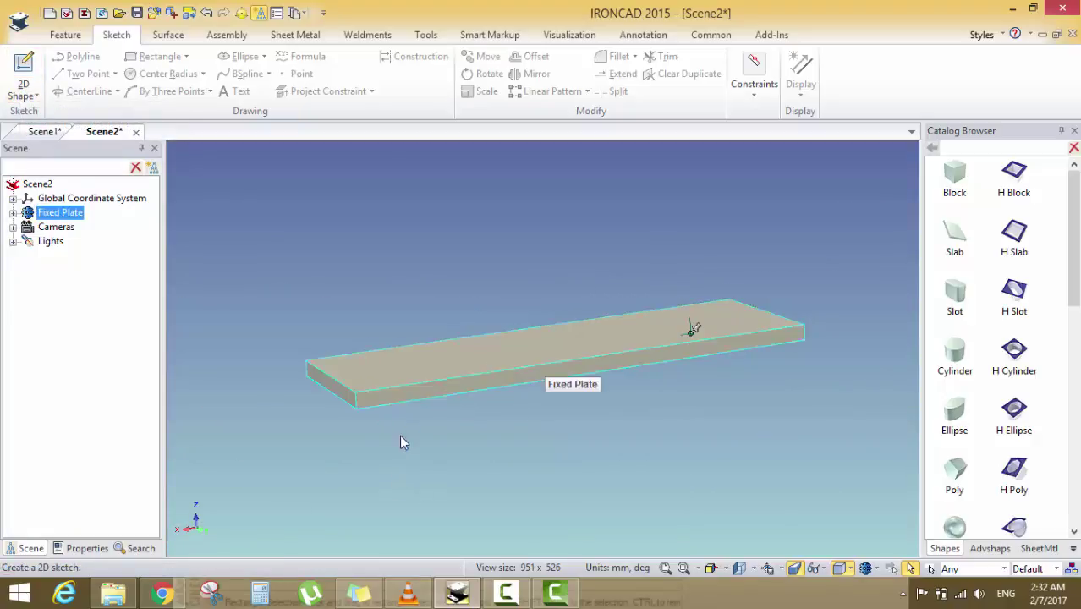
click(442, 389)
click(449, 422)
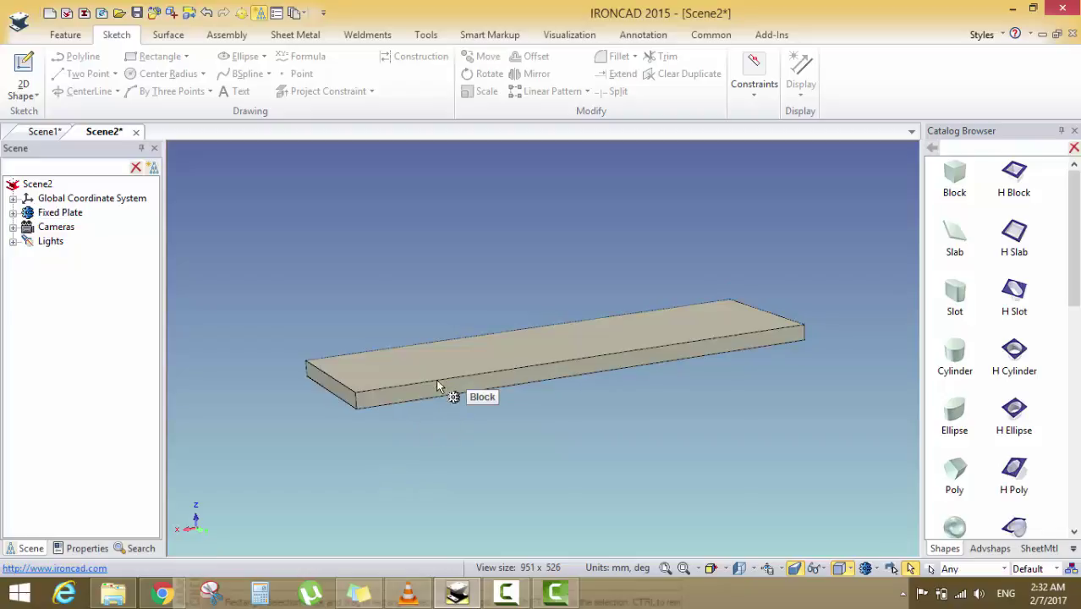
middle_drag(447, 399, 339, 395)
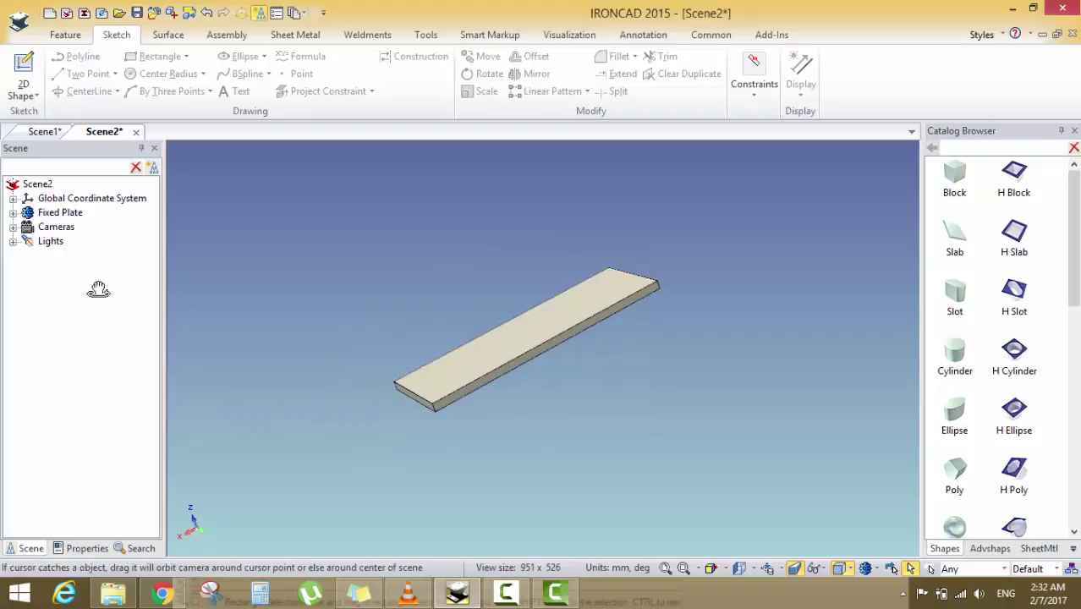
Examine how the X-Y, X-Z and Y-Z planes of the Global Coordinate System lie relative to the Fixed Plate
click(13, 199)
click(68, 213)
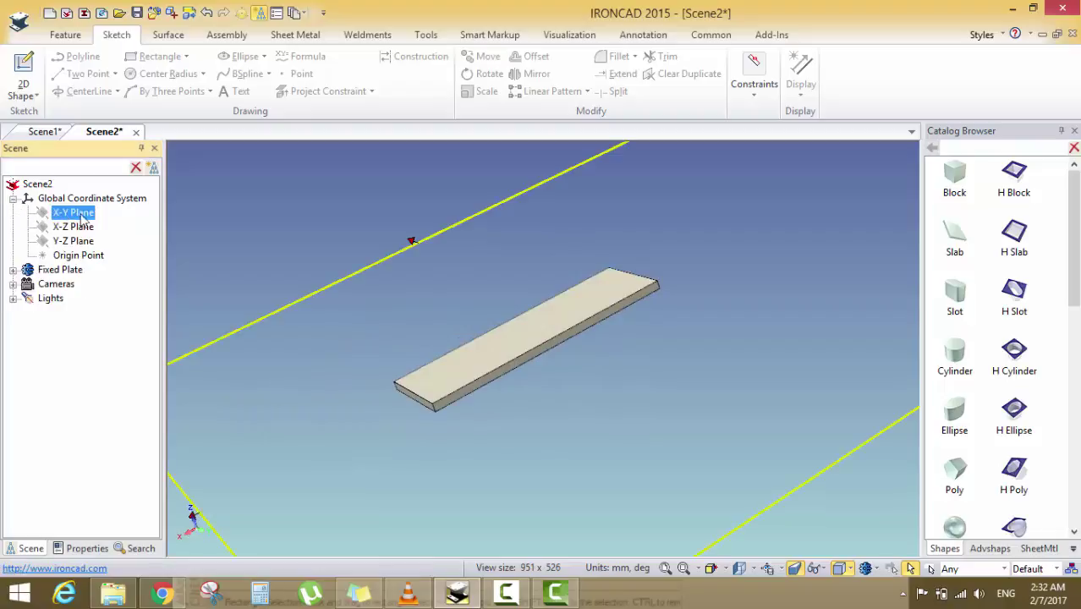
scroll(434, 334, down, 3)
middle_drag(434, 334, 540, 381)
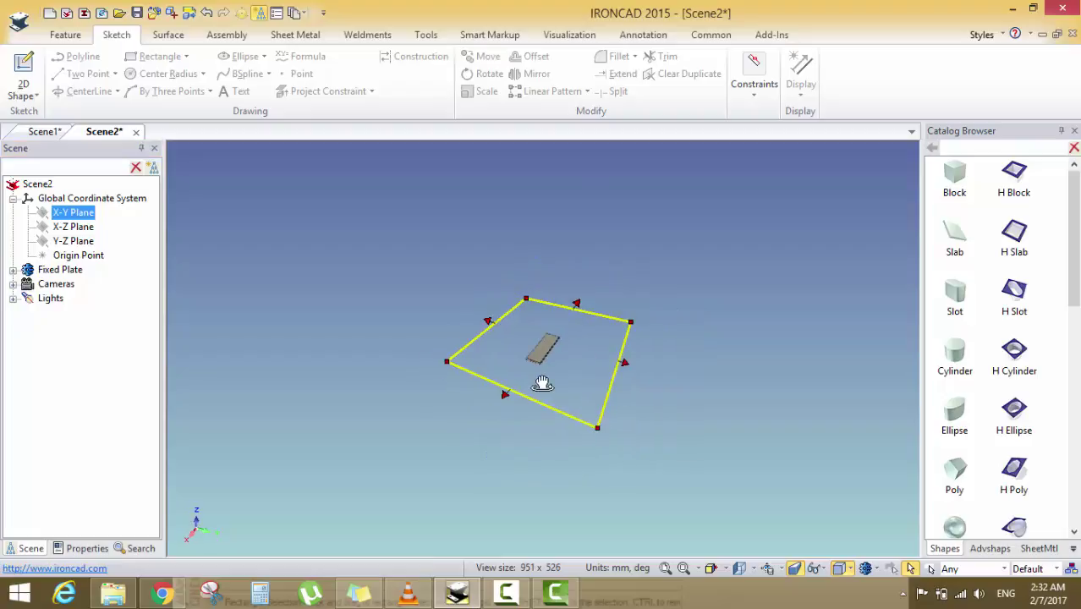
click(62, 227)
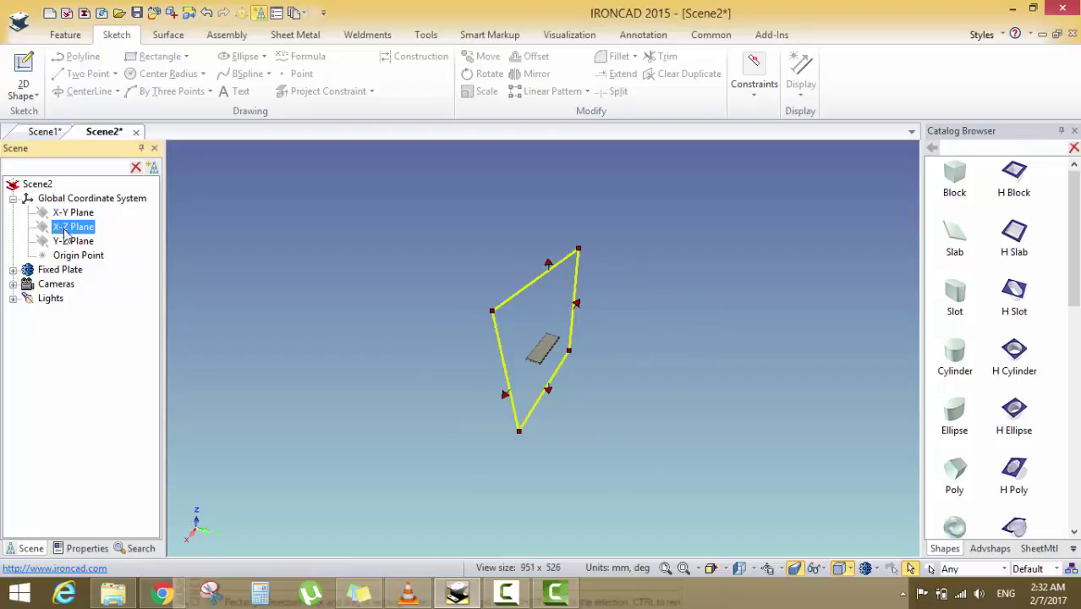
click(81, 243)
scroll(470, 366, up, 3)
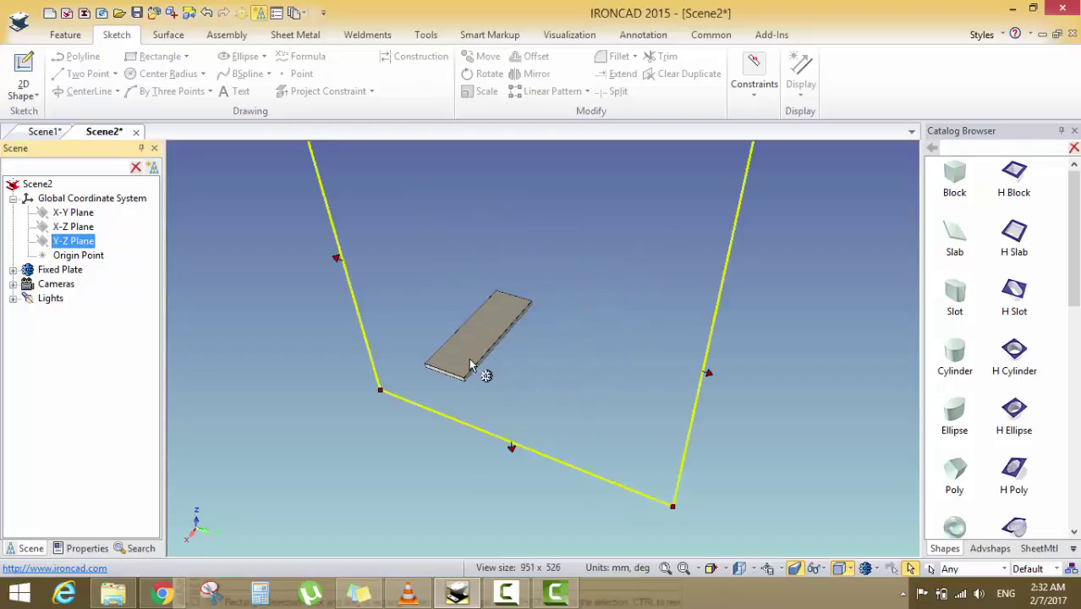
drag(470, 365, 430, 429)
key(Escape)
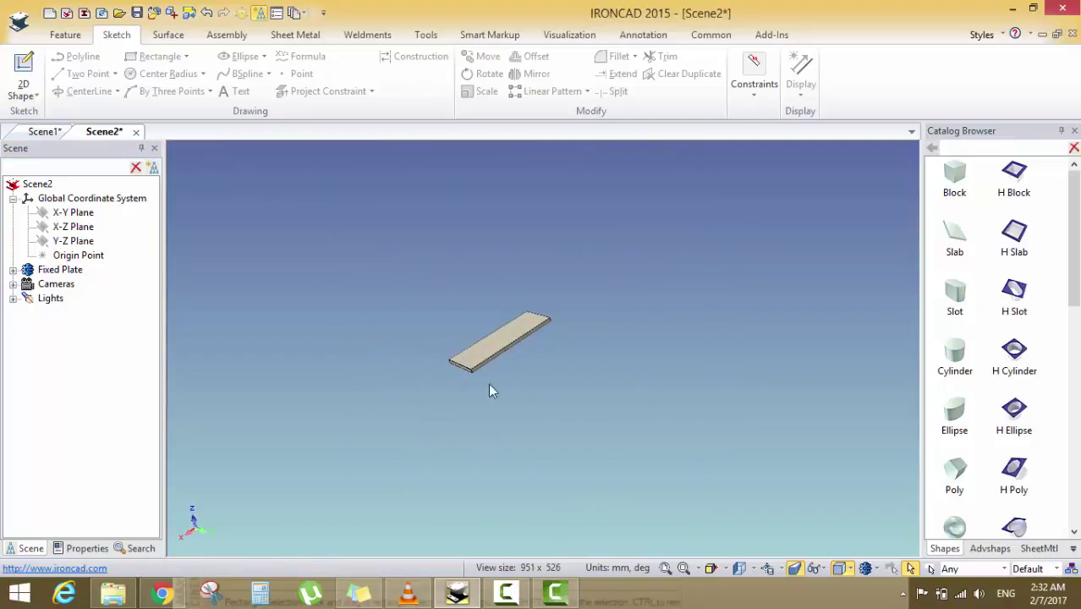
middle_drag(487, 398, 597, 411)
scroll(507, 357, up, 5)
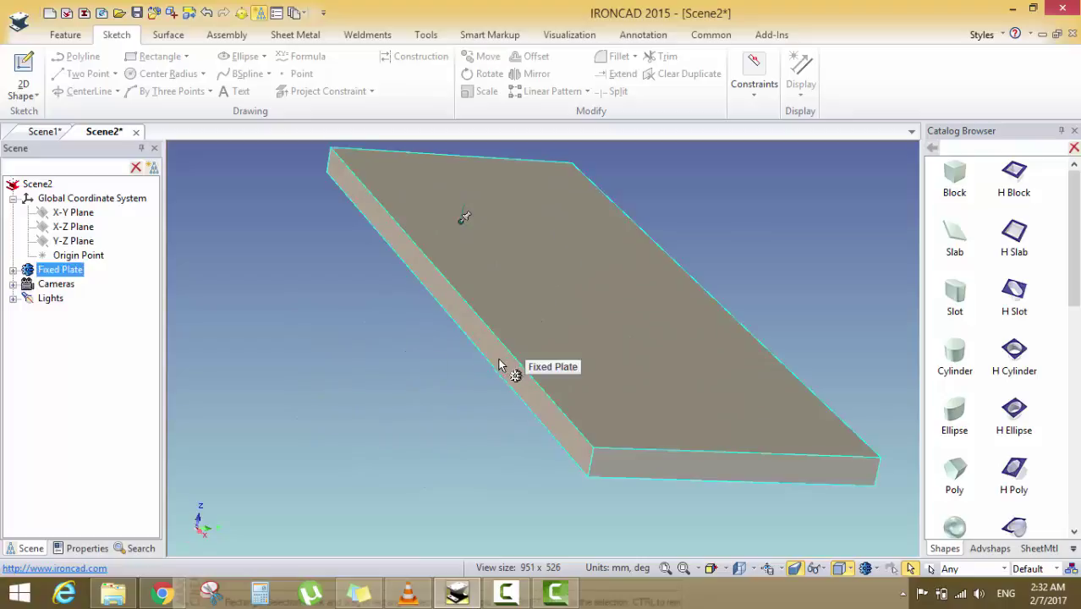
click(23, 93)
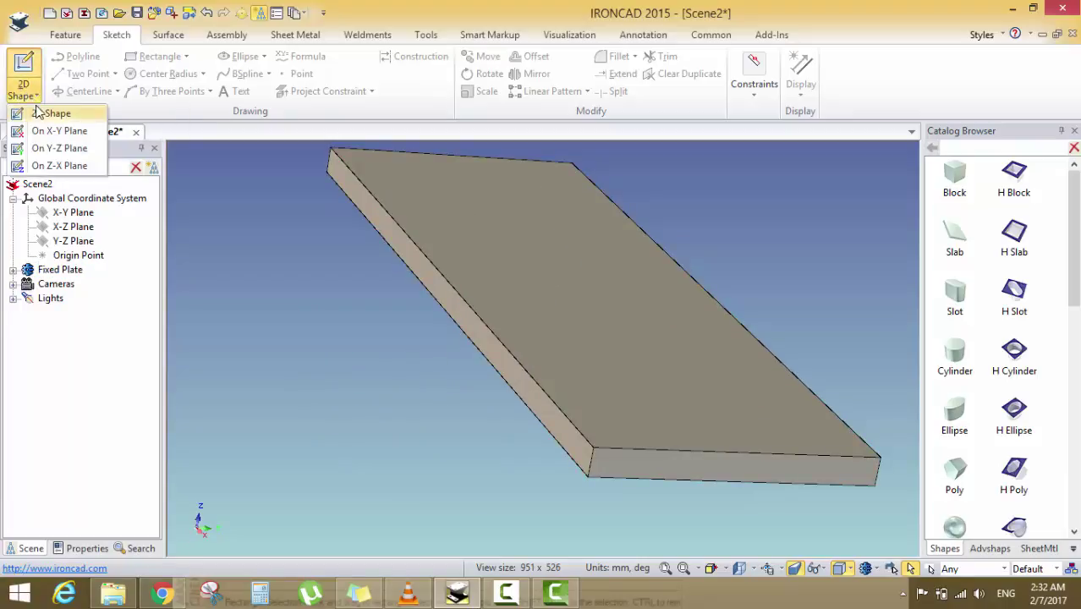
click(40, 116)
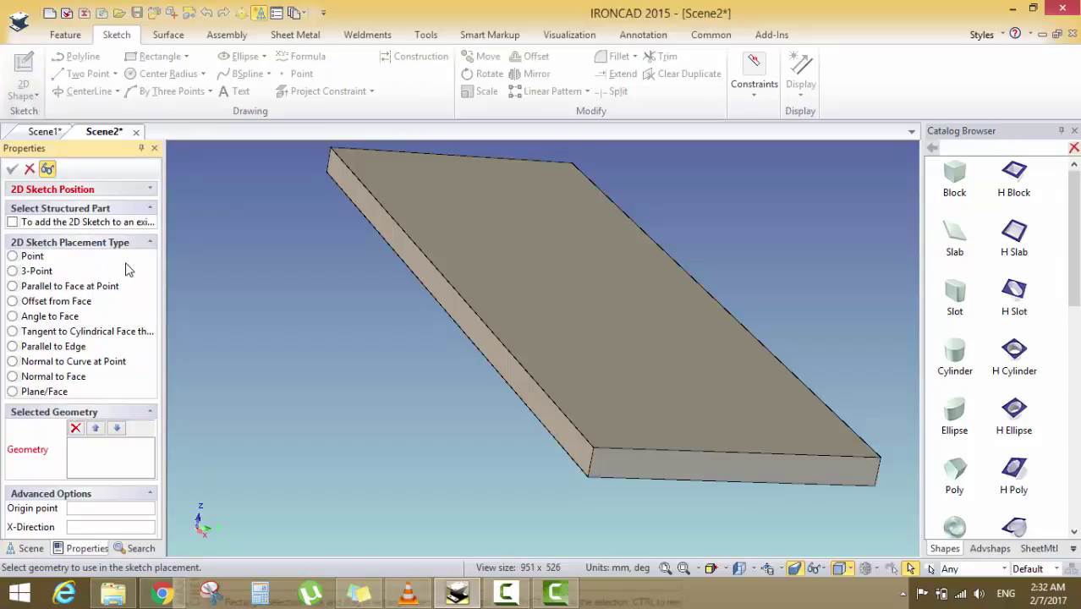
click(493, 362)
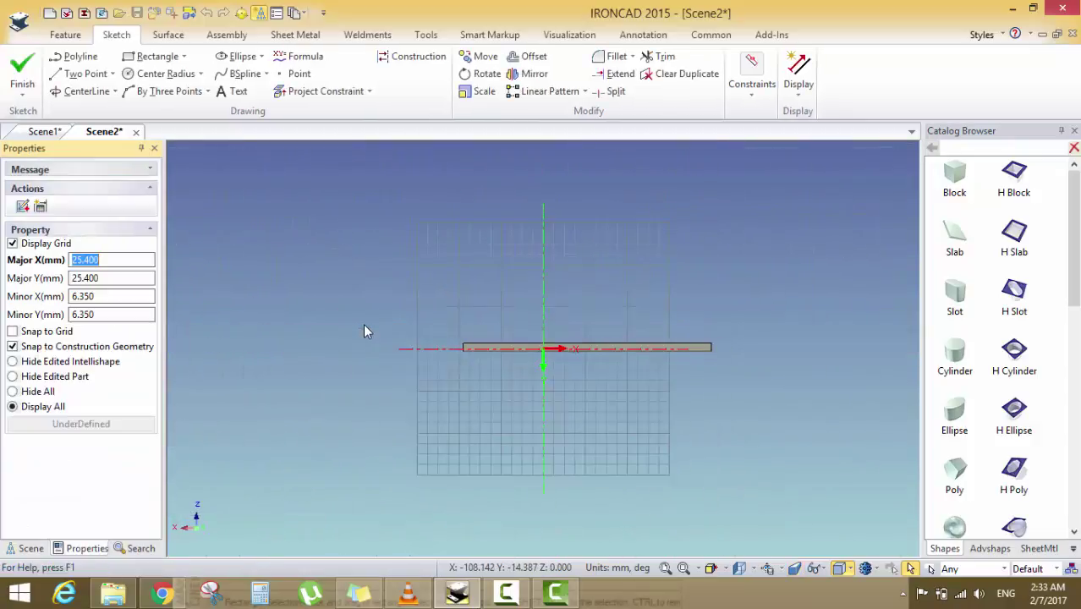
click(22, 74)
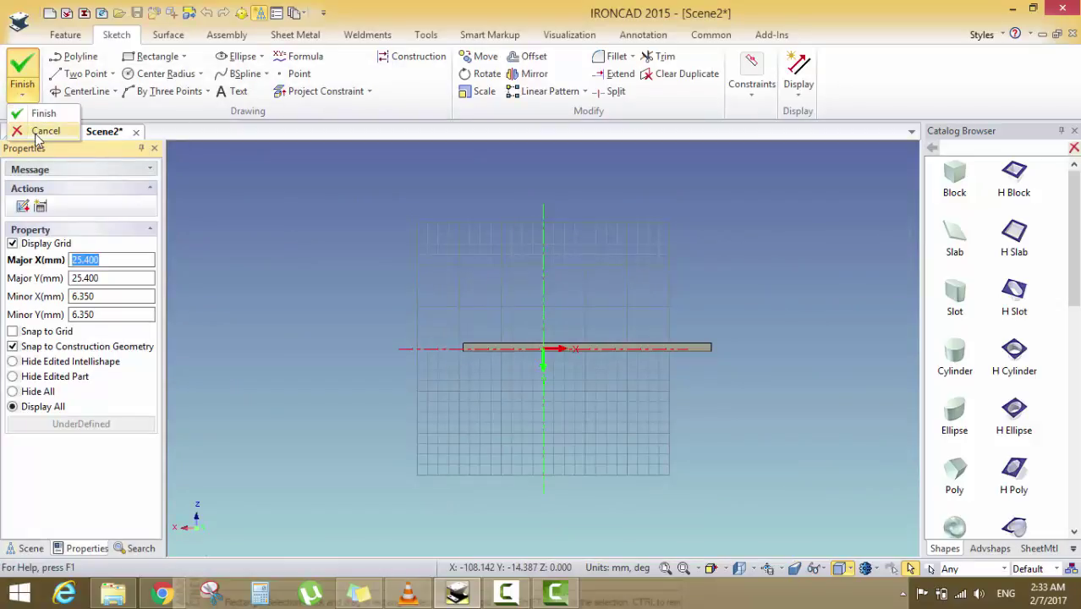
click(39, 111)
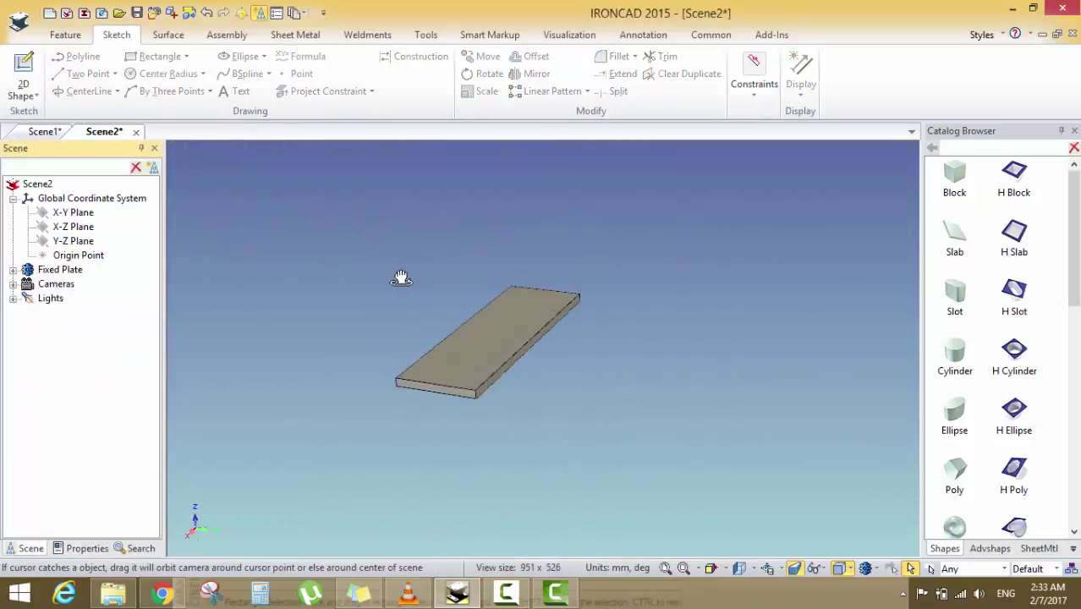
Start a 2D sketch referenced to the Fixed Plate's long side face, using the Offset from Face placement type
click(34, 74)
click(38, 123)
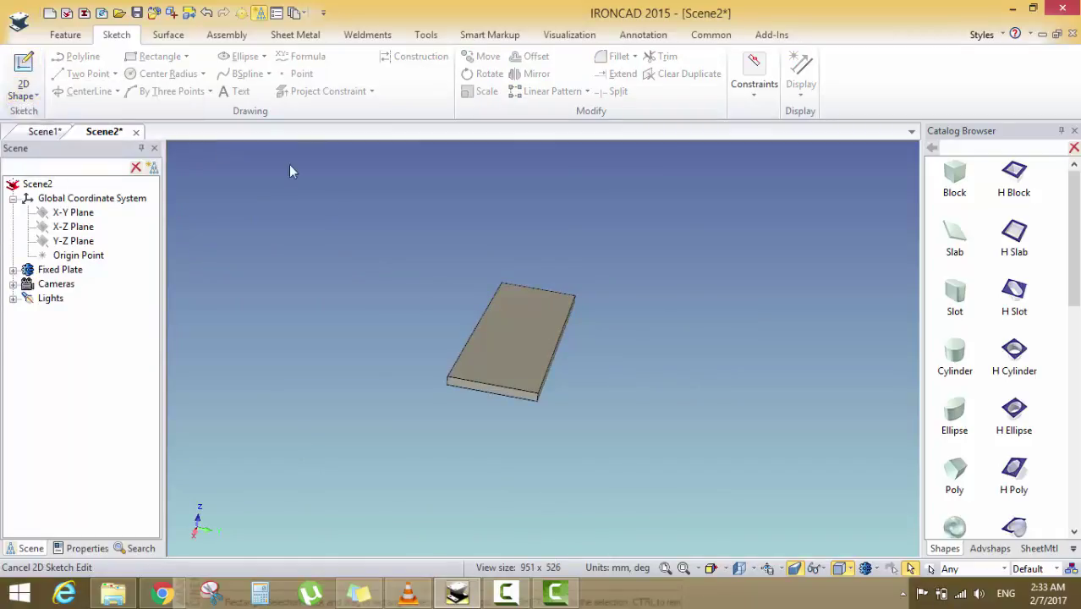
middle_drag(431, 273, 533, 321)
scroll(541, 330, up, 5)
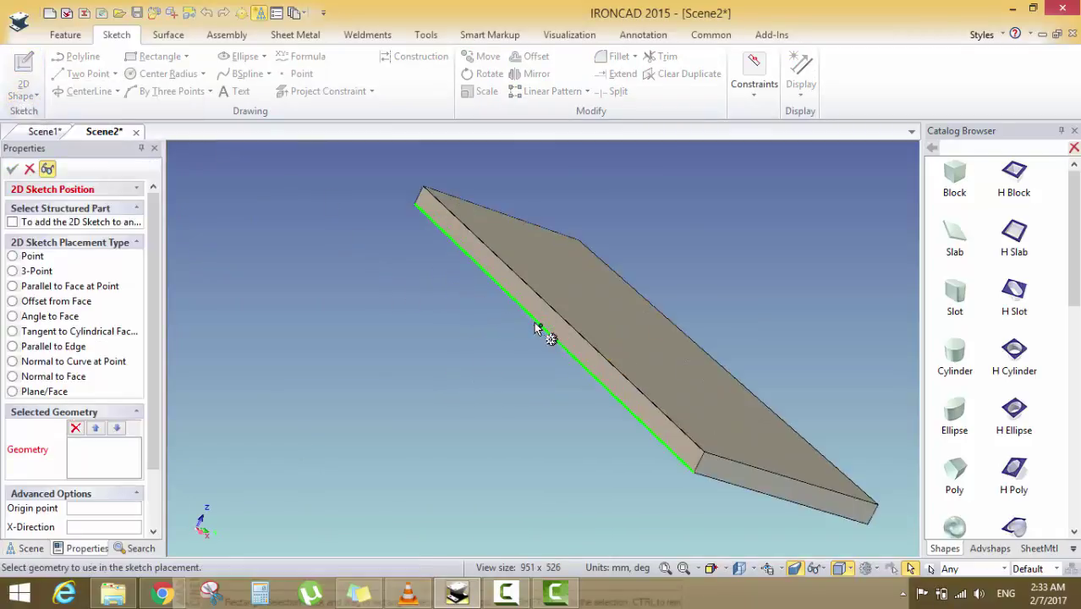
click(558, 326)
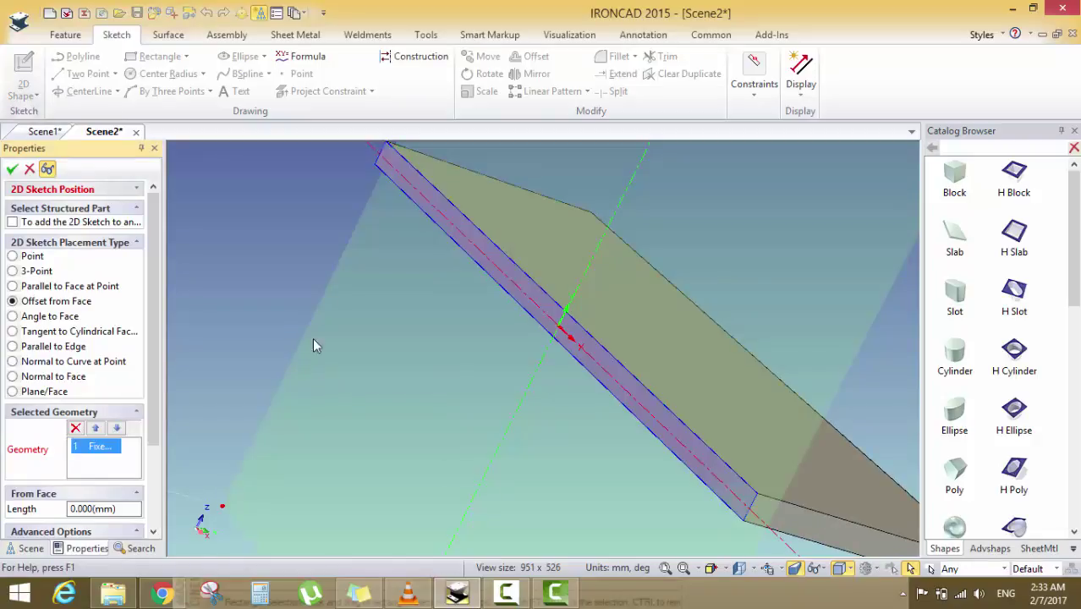
mouse_move(154, 271)
mouse_down()
mouse_move(148, 344)
mouse_move(154, 290)
mouse_up()
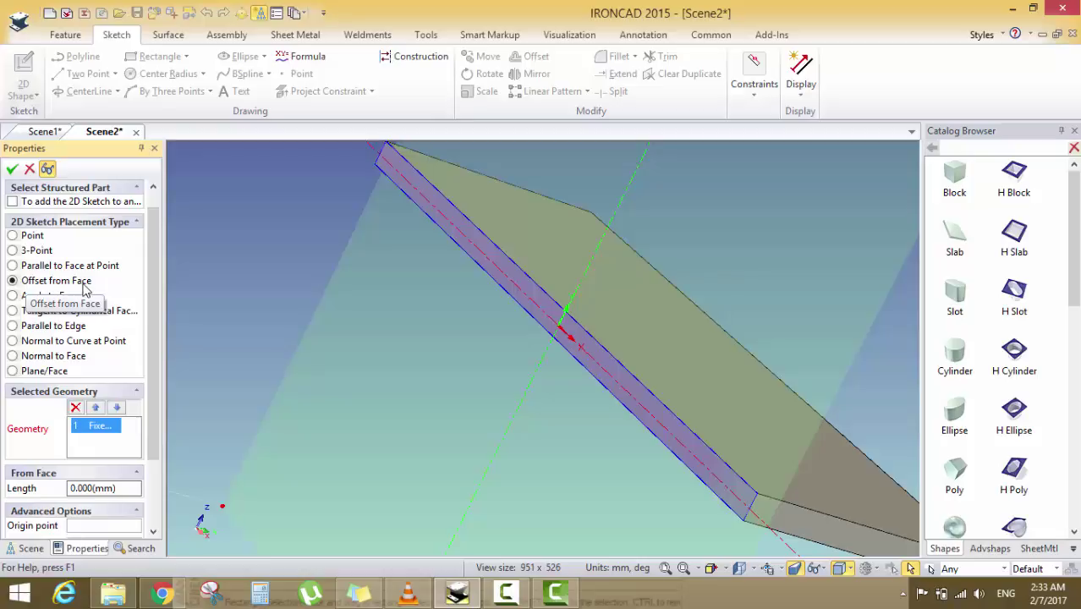
mouse_move(241, 272)
middle_down()
mouse_move(280, 285)
mouse_move(222, 277)
mouse_move(243, 271)
middle_up()
click(407, 318)
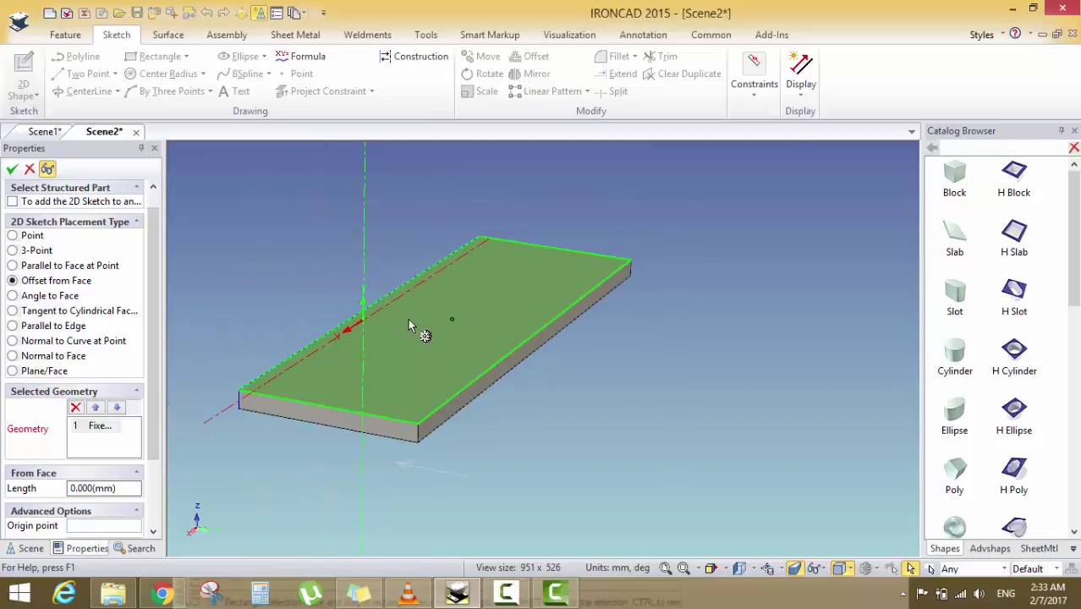
click(311, 292)
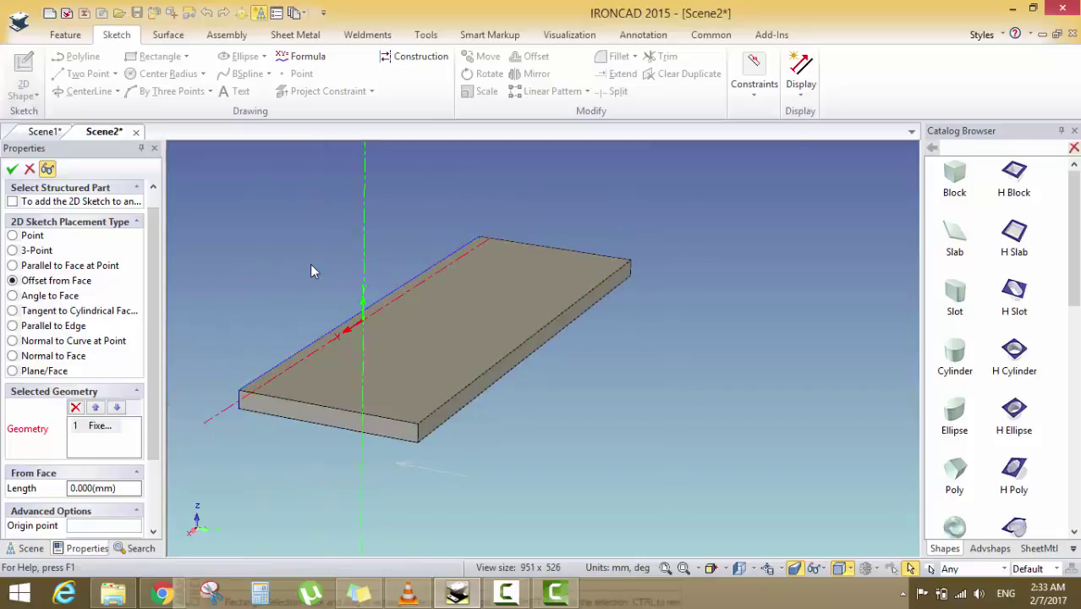
click(375, 319)
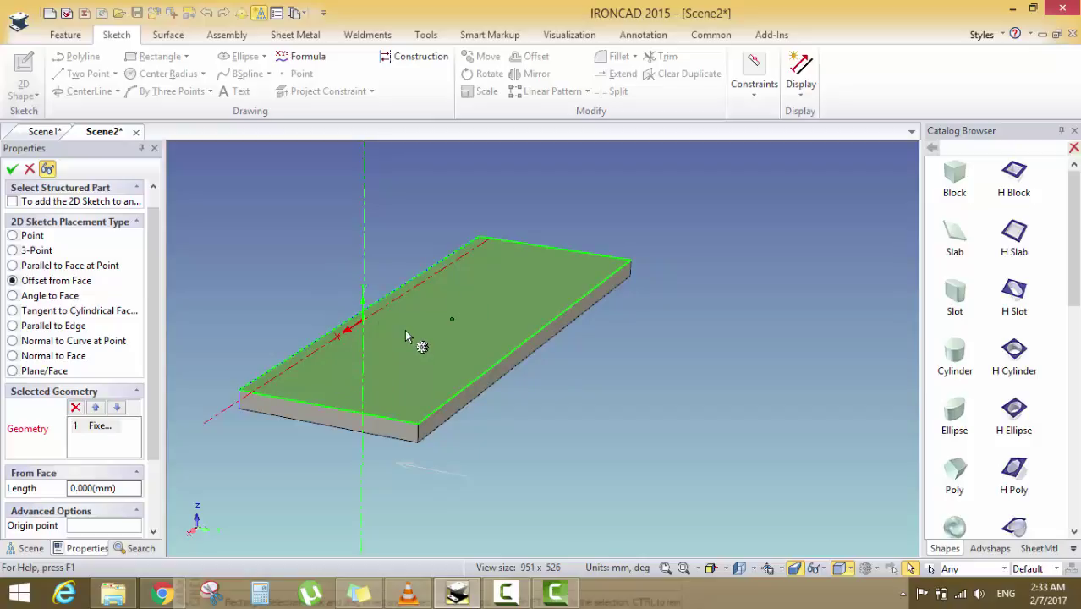
click(343, 348)
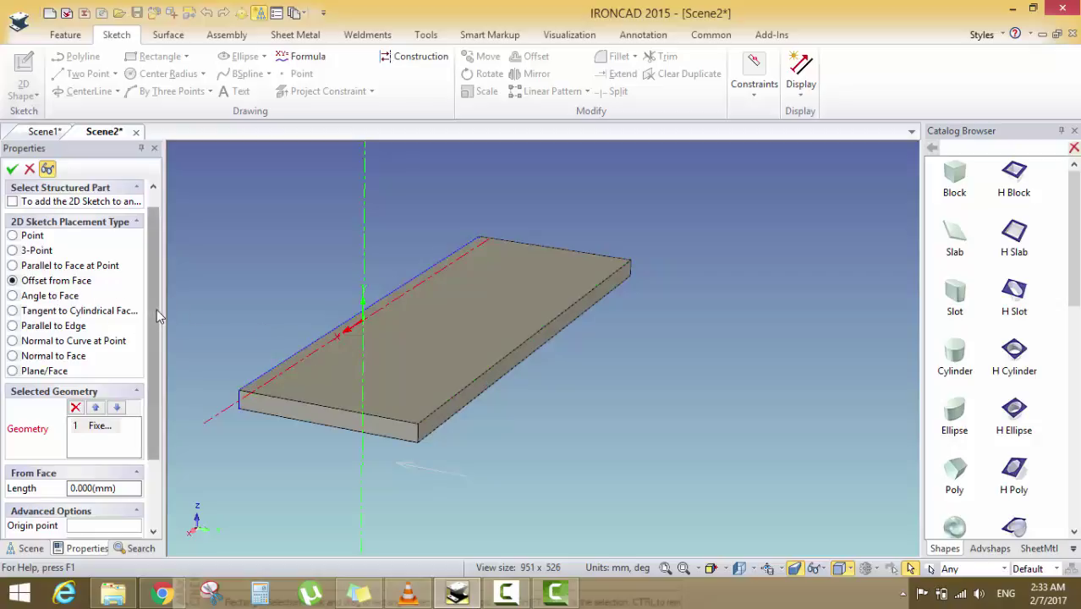
Set the sketch plane's offset from the plate's long side face to 20 mm
drag(155, 309, 155, 374)
double_click(118, 406)
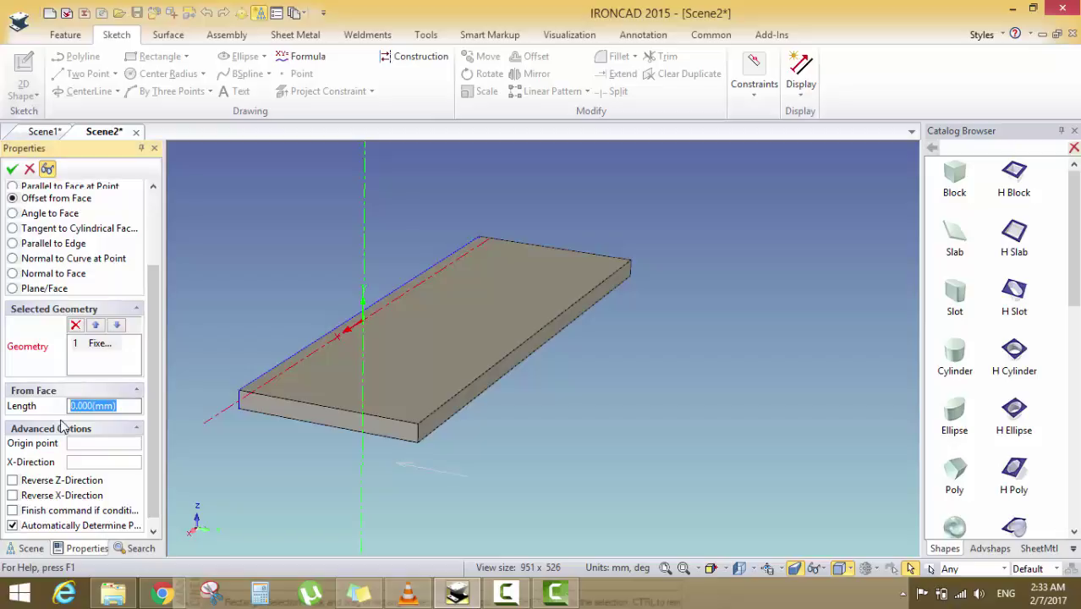
text(20)
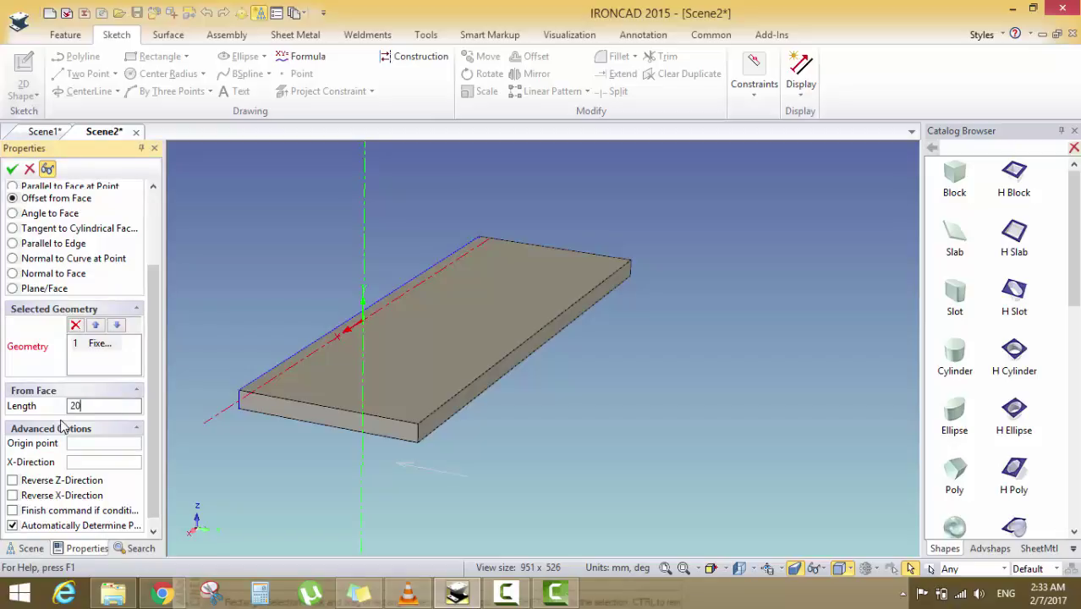
key(Return)
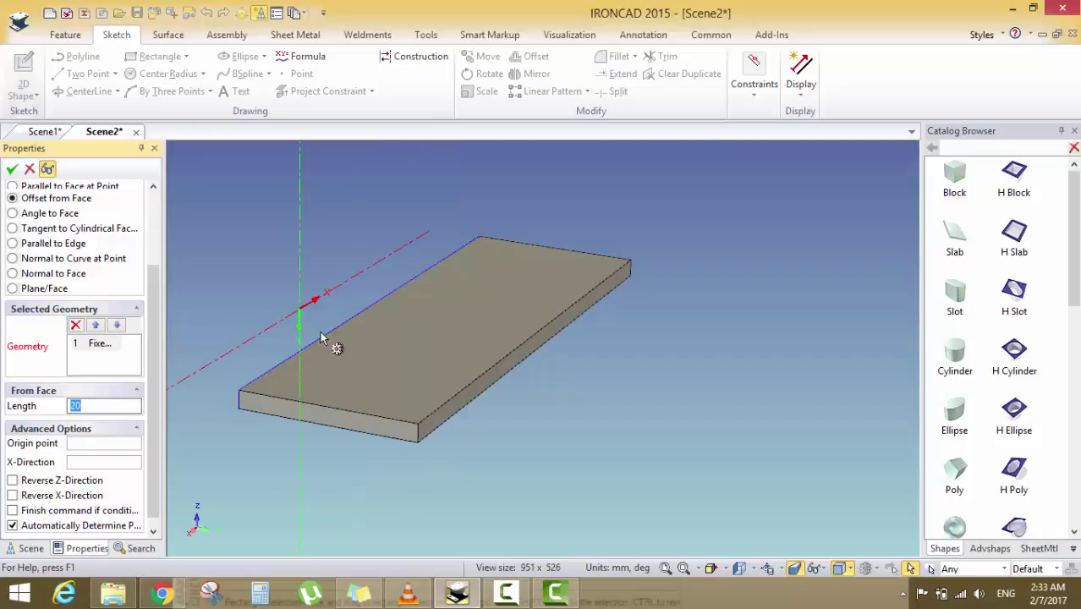
middle_drag(335, 346, 389, 305)
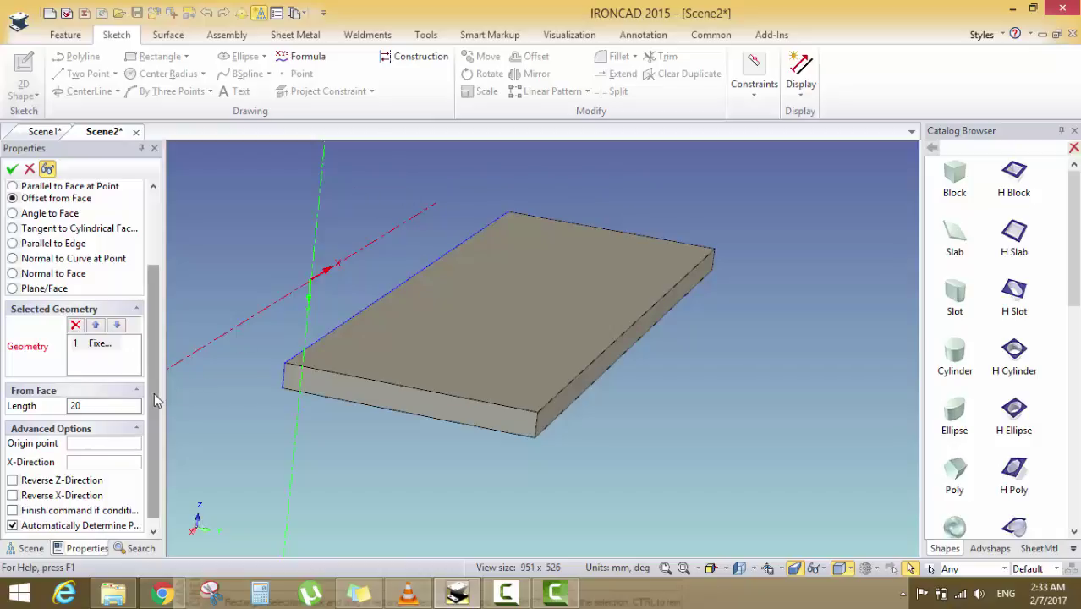
scroll(153, 392, down, 1)
mouse_move(154, 405)
mouse_down()
mouse_move(150, 367)
mouse_move(148, 423)
mouse_up()
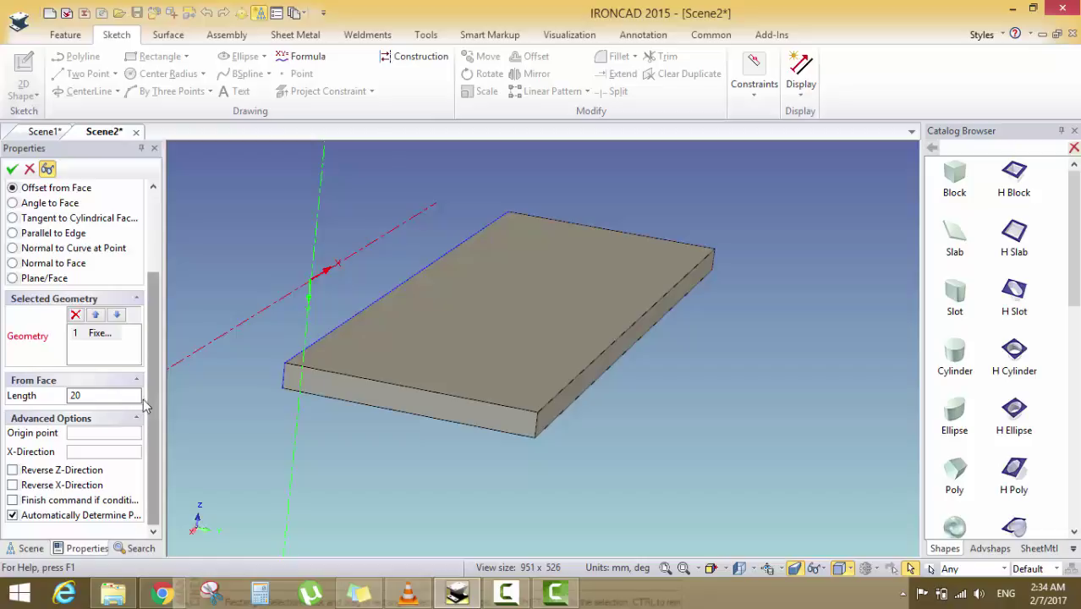
Change the sketch plane's offset from the long side face to -20 mm and check its position in the RIGHT view
scroll(125, 412, up, 3)
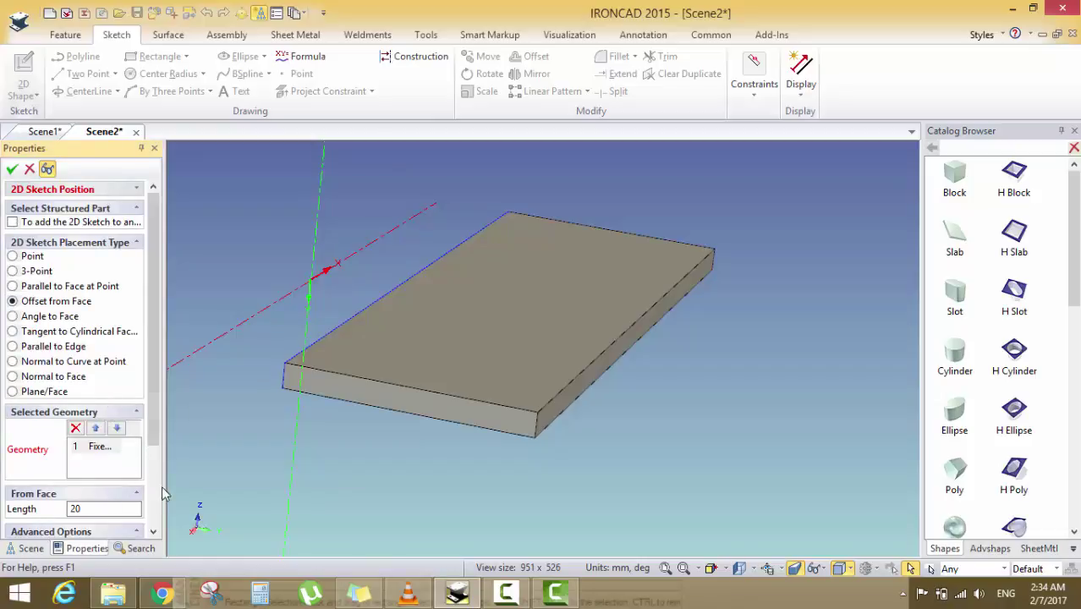
scroll(159, 448, down, 1)
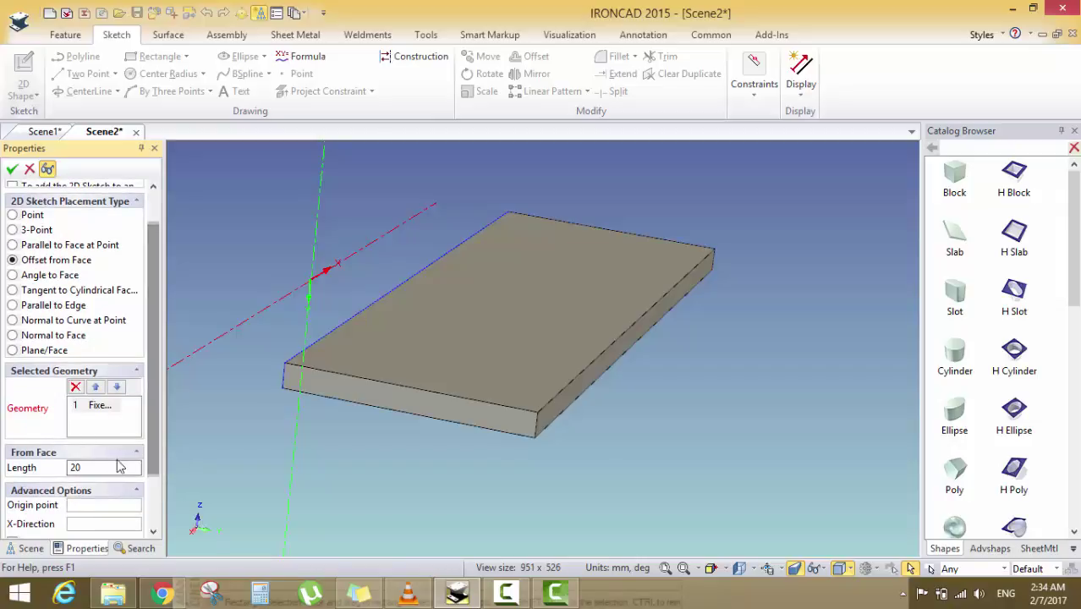
double_click(78, 468)
text(-20)
key(Return)
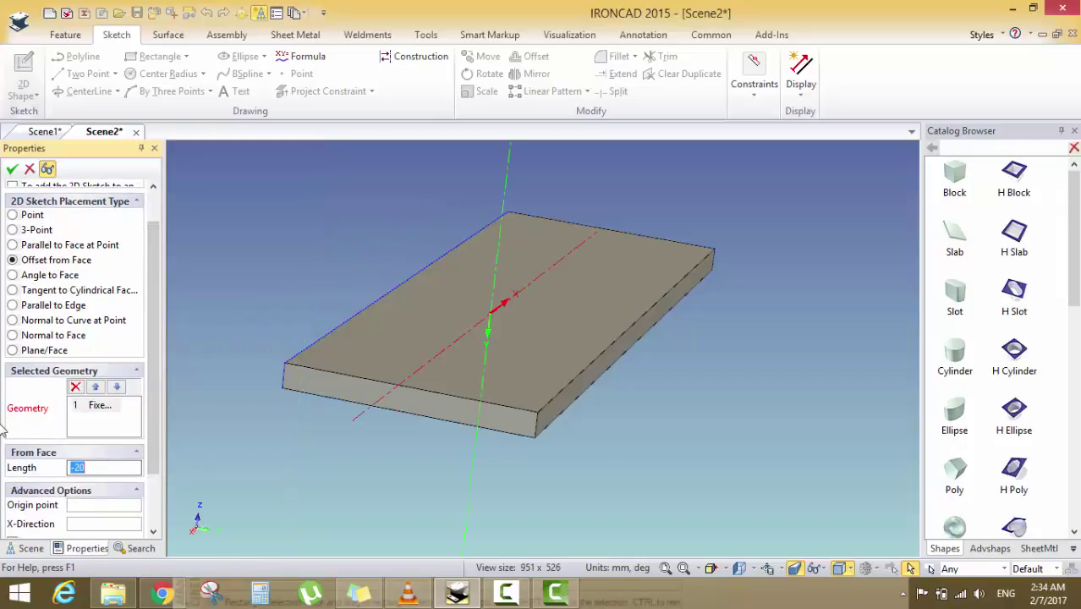
middle_drag(354, 345, 369, 370)
middle_drag(542, 338, 673, 372)
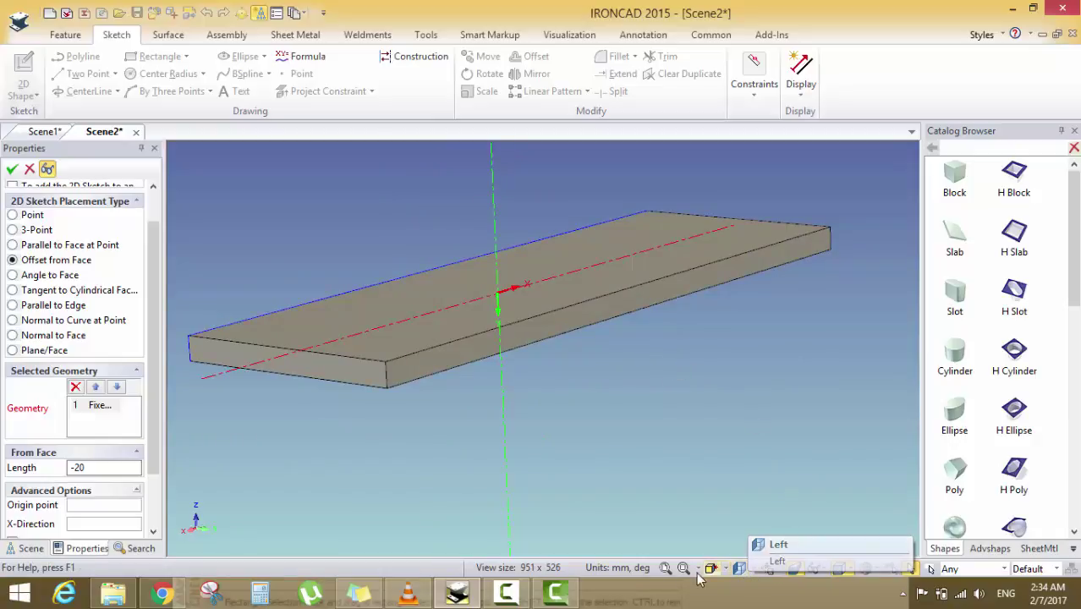
click(753, 571)
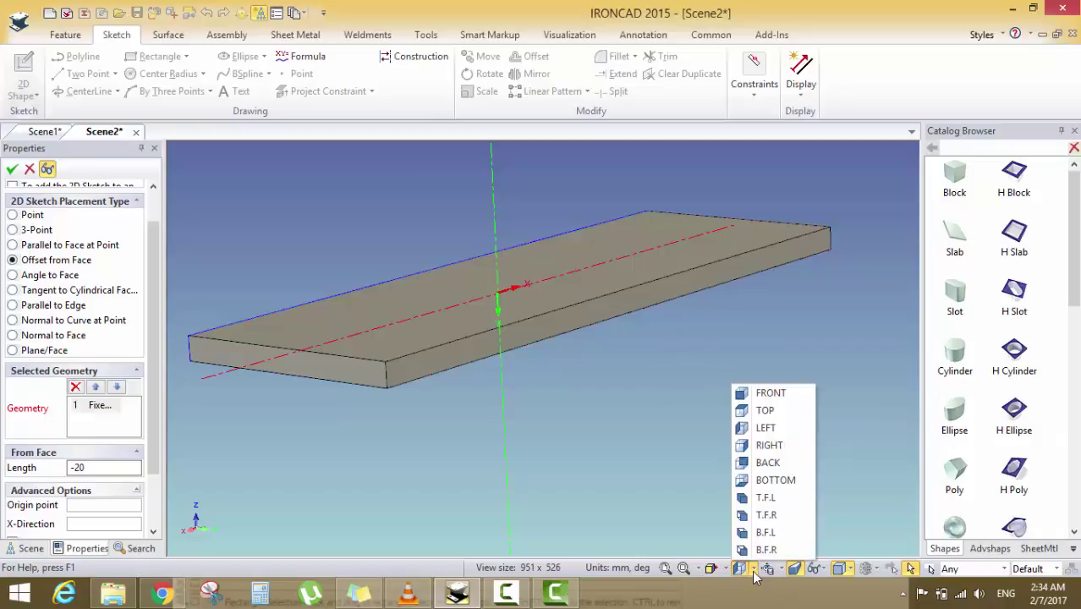
click(776, 448)
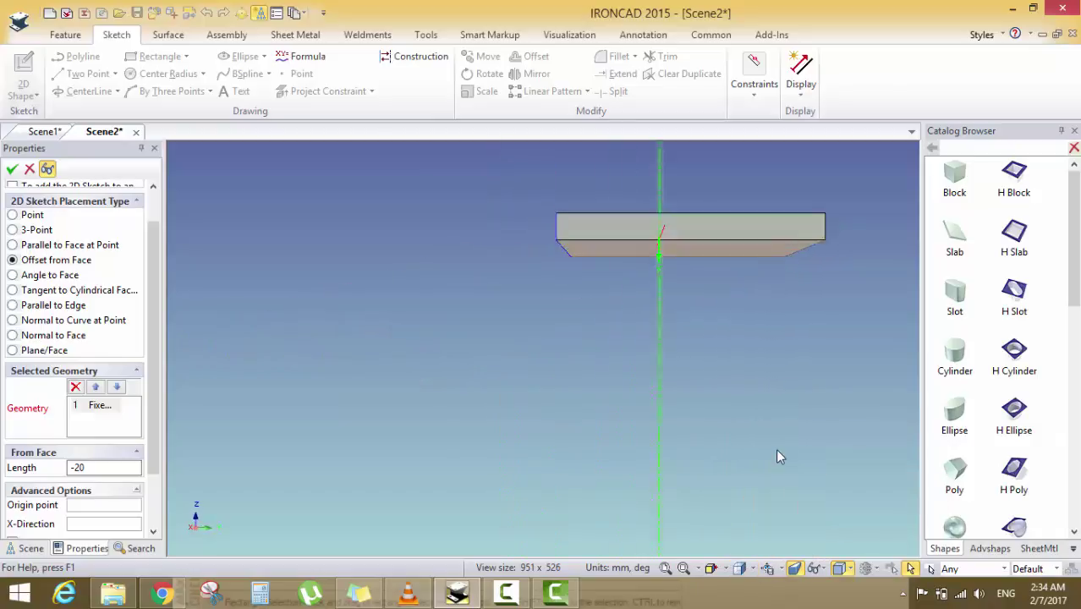
Check the sketch plane in the FRONT view and accept its placement at the -20 mm offset to start sketching
click(757, 569)
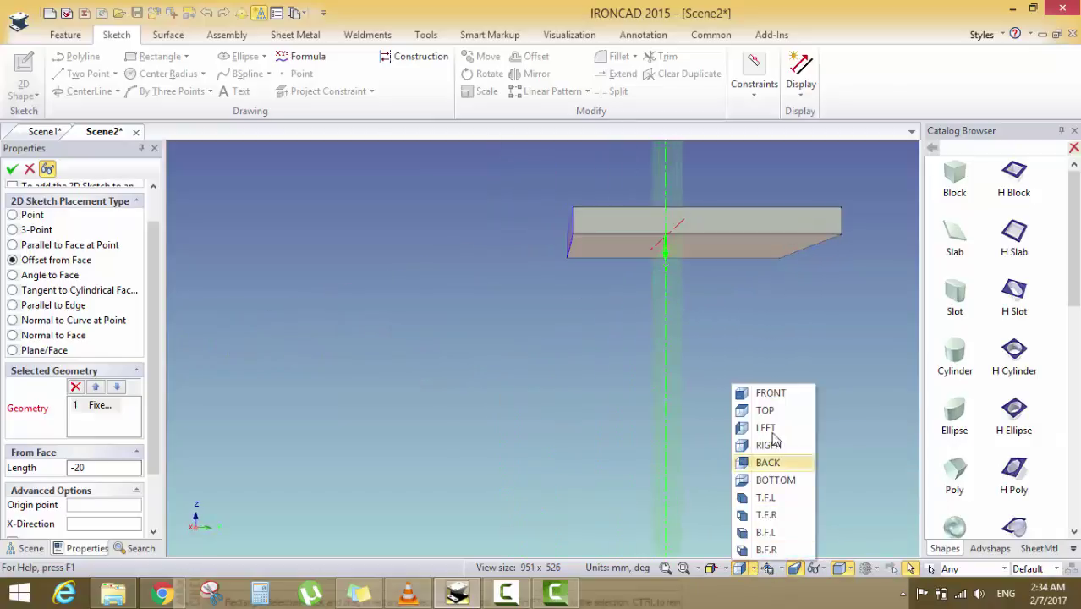
click(774, 394)
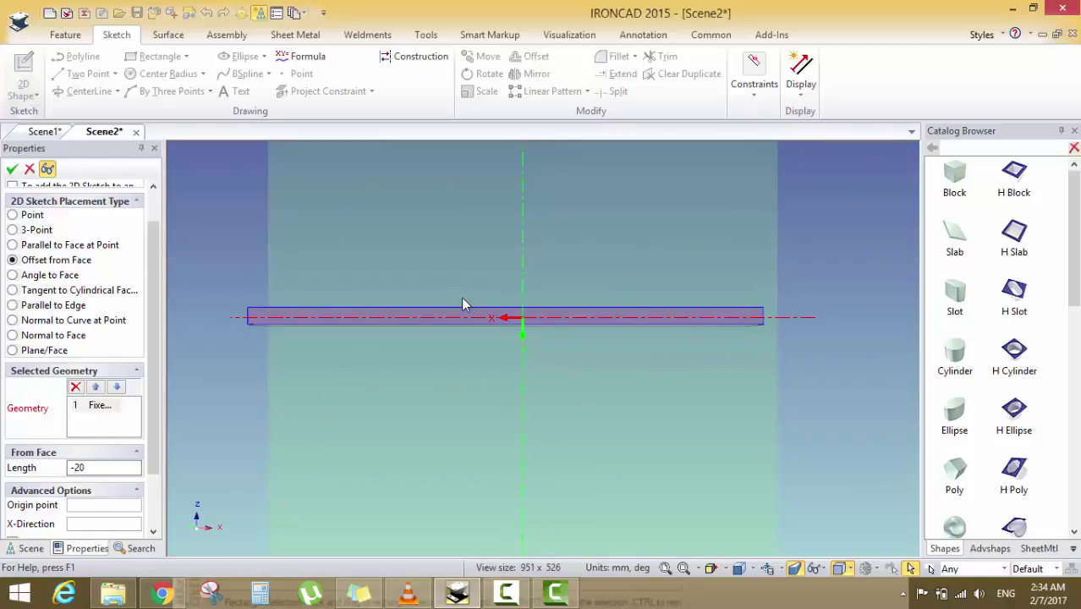
middle_drag(463, 303, 541, 358)
click(14, 169)
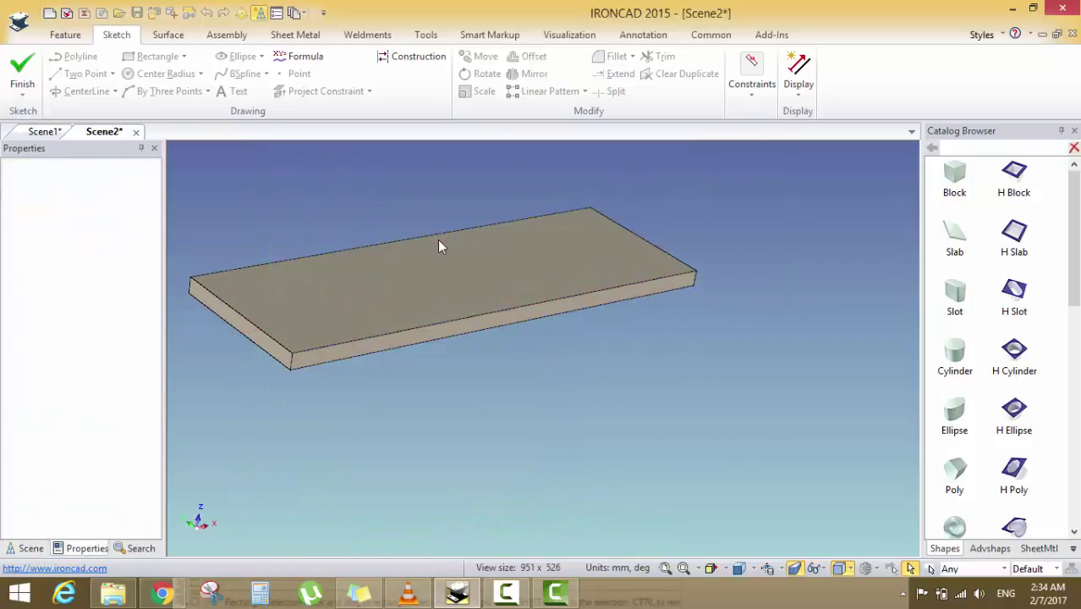
scroll(524, 325, up, 5)
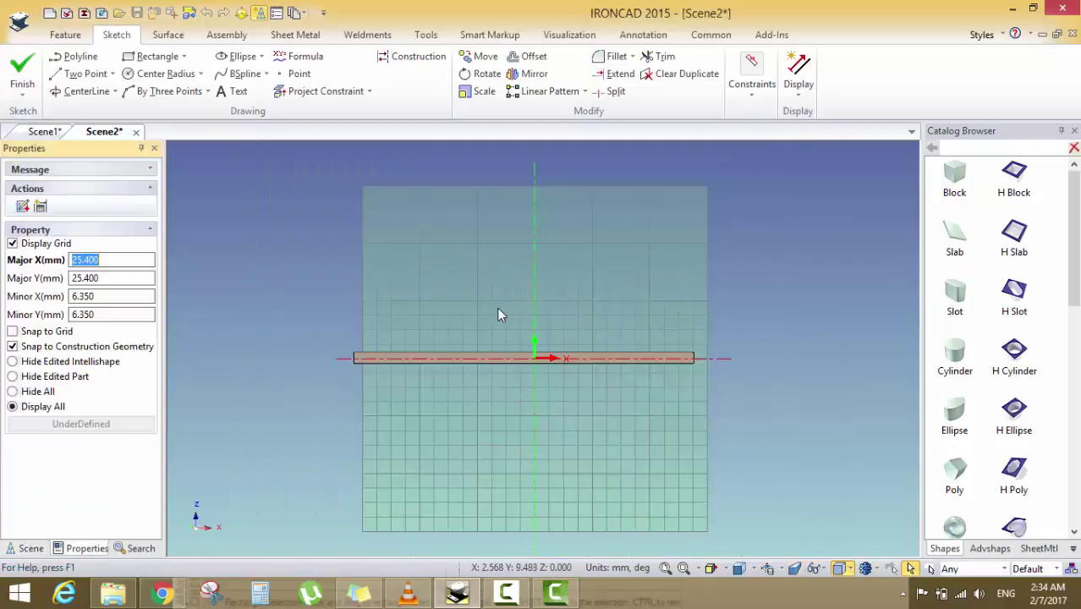
scroll(399, 333, down, 2)
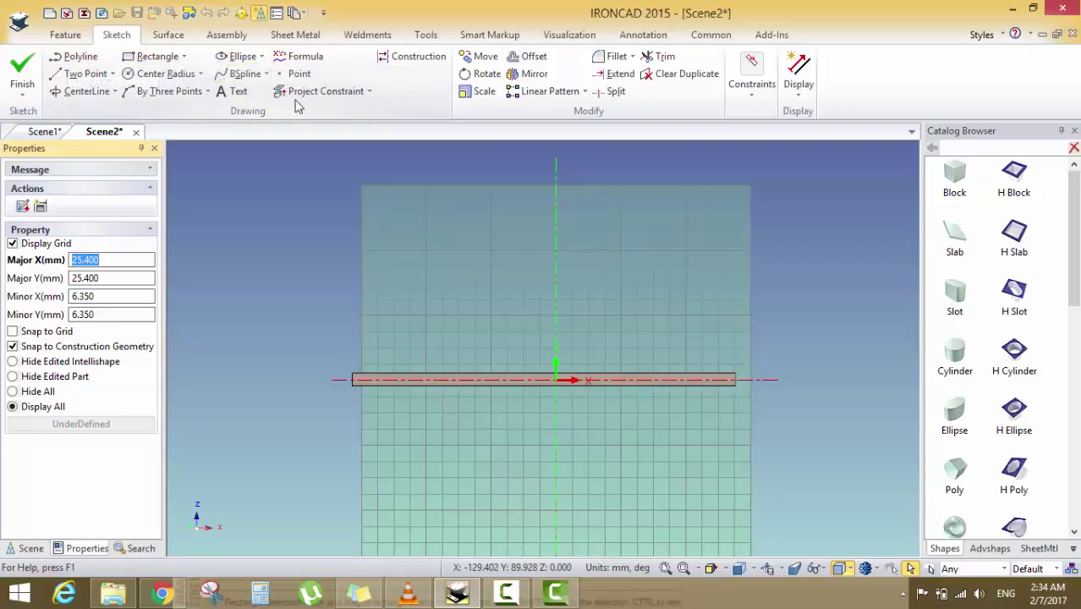
Switch to Chrome to look at the central support's shape in the beam engine video, and return to IRONCAD
scroll(560, 278, up, 4)
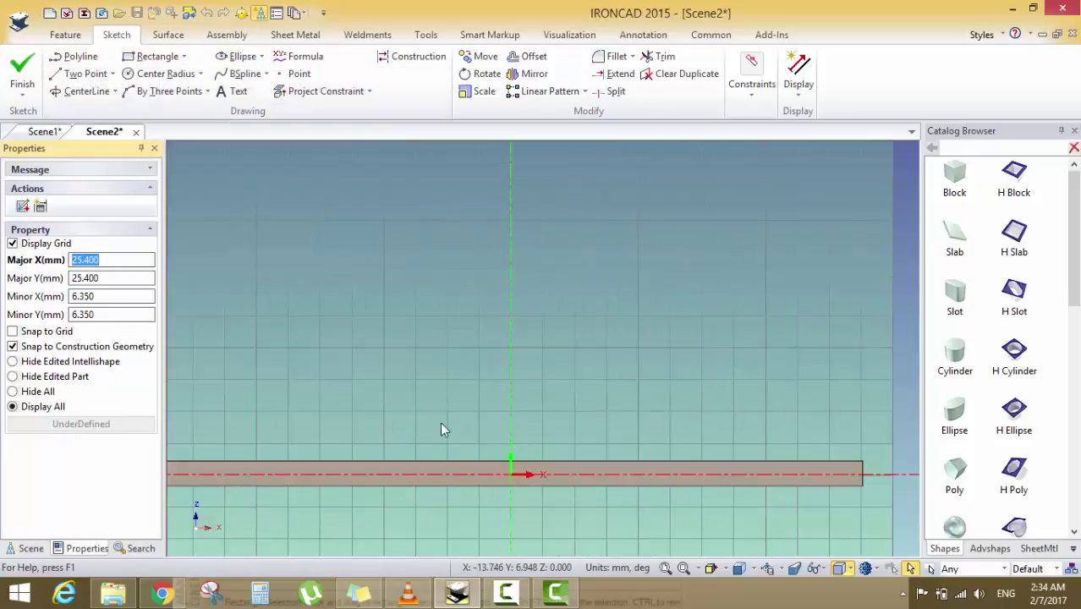
click(160, 592)
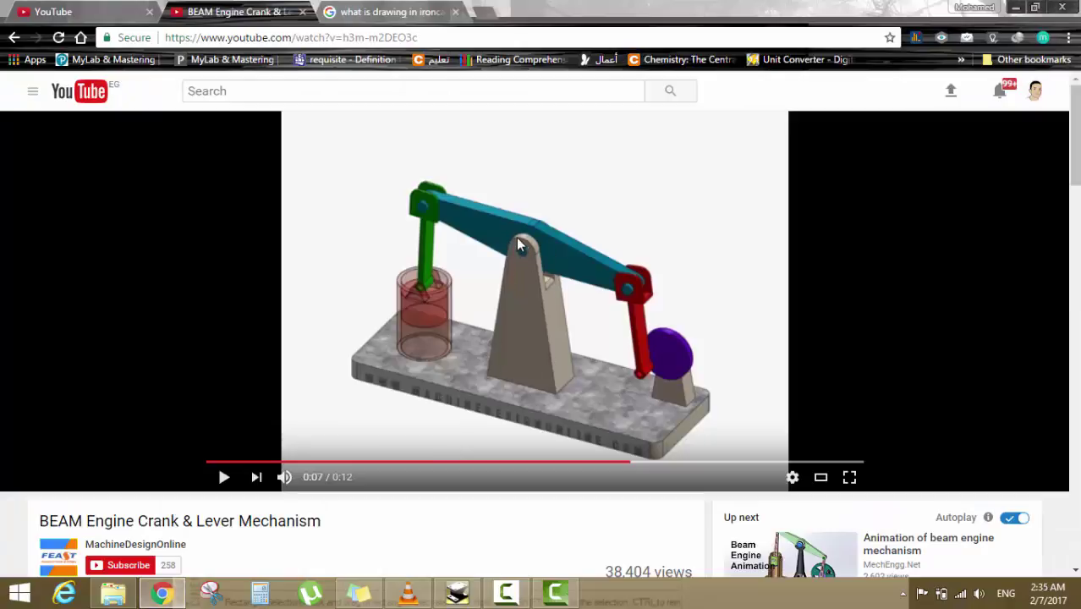
click(1015, 7)
Sketch a rectangle about 38 mm wide and 51 mm high, standing on the horizontal axis and straddling the vertical axis
scroll(435, 341, down, 2)
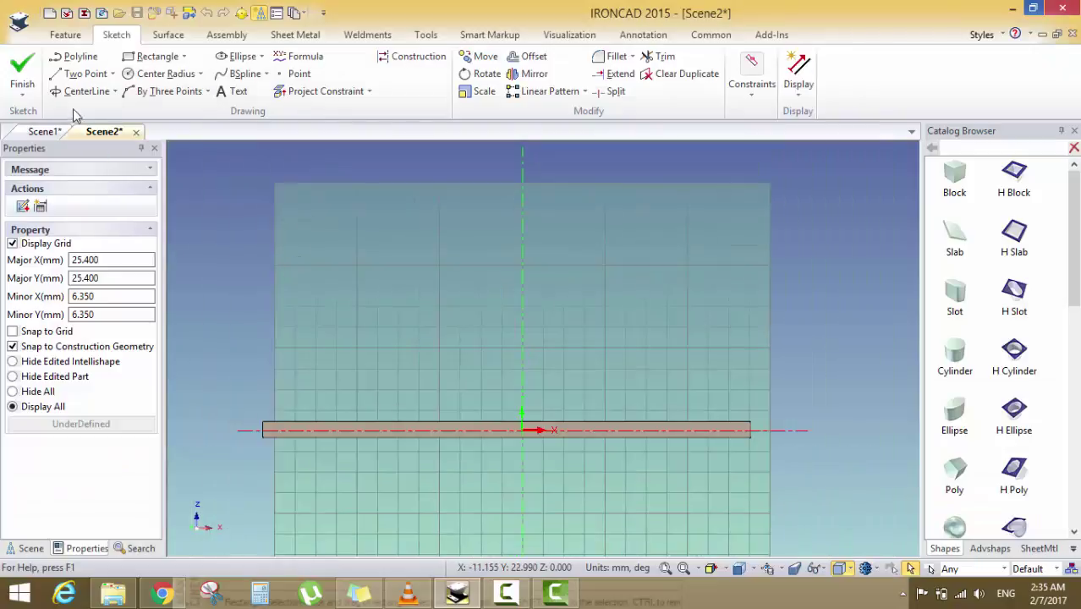
click(154, 57)
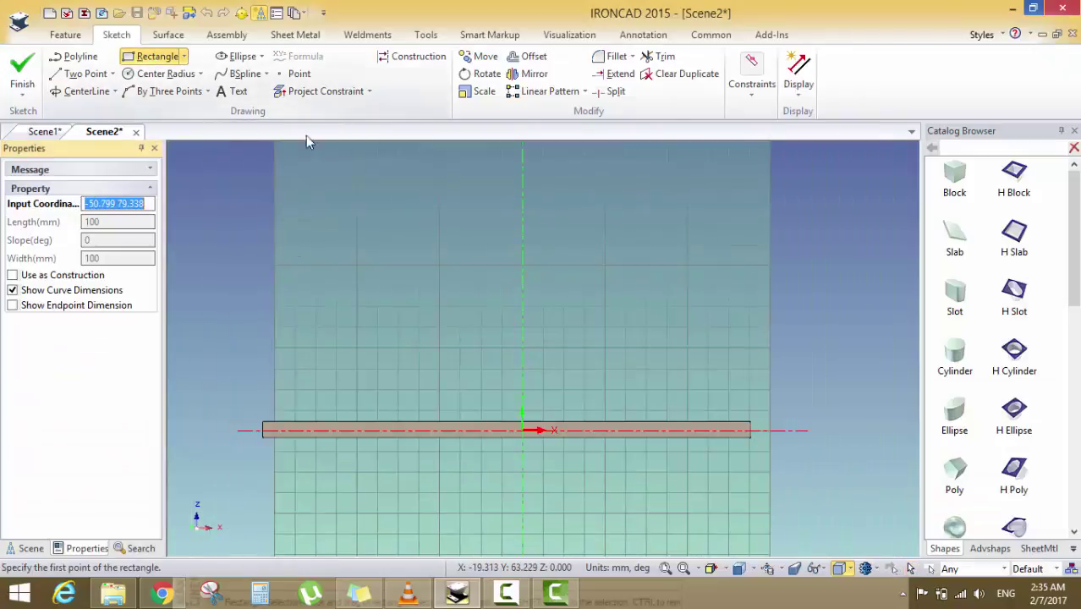
scroll(546, 399, up, 3)
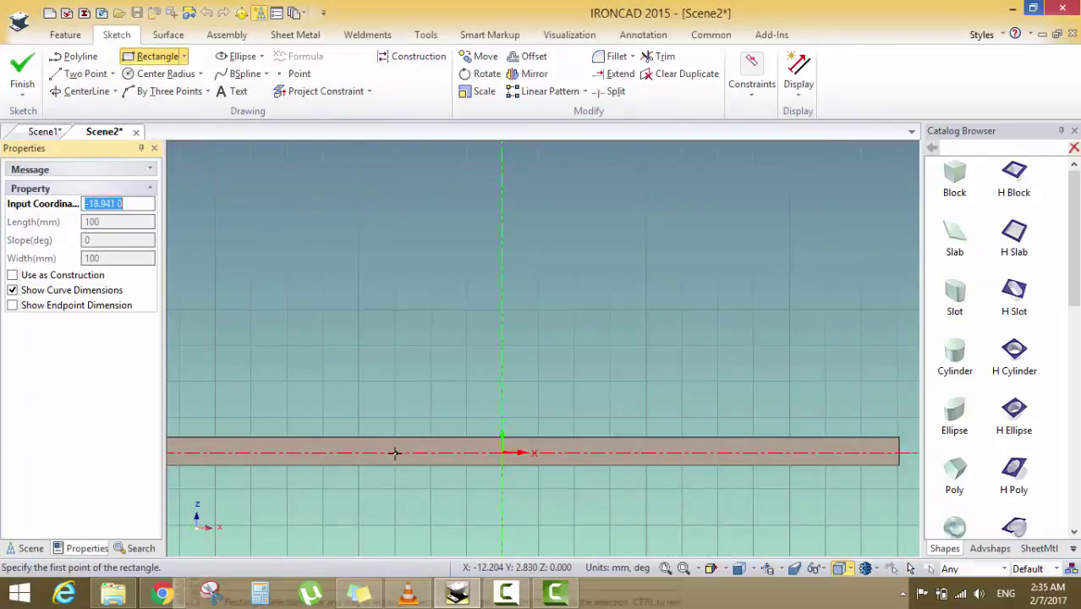
click(394, 454)
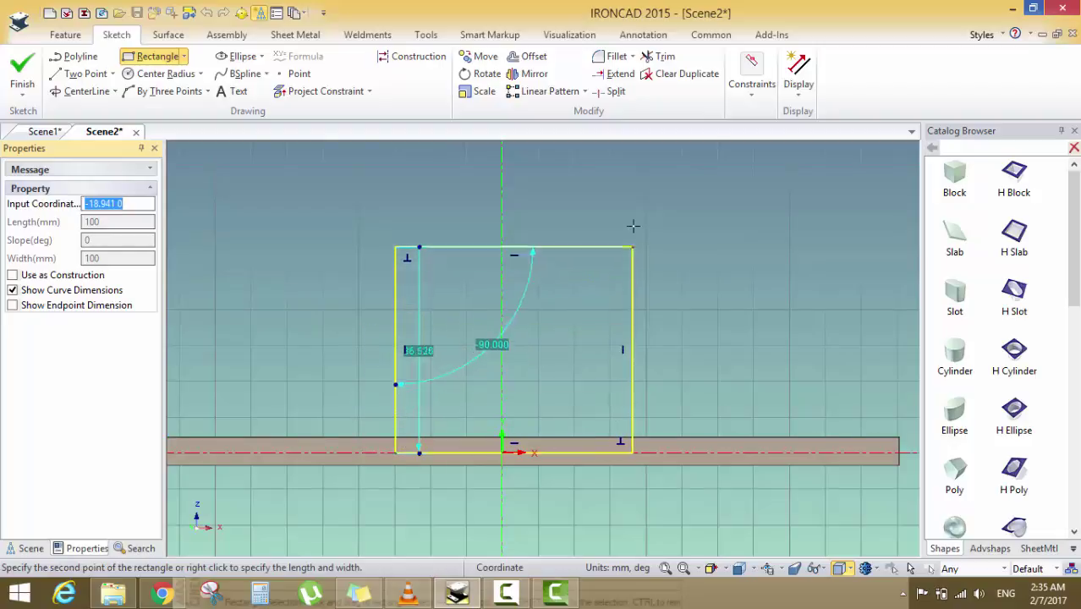
scroll(600, 237, down, 3)
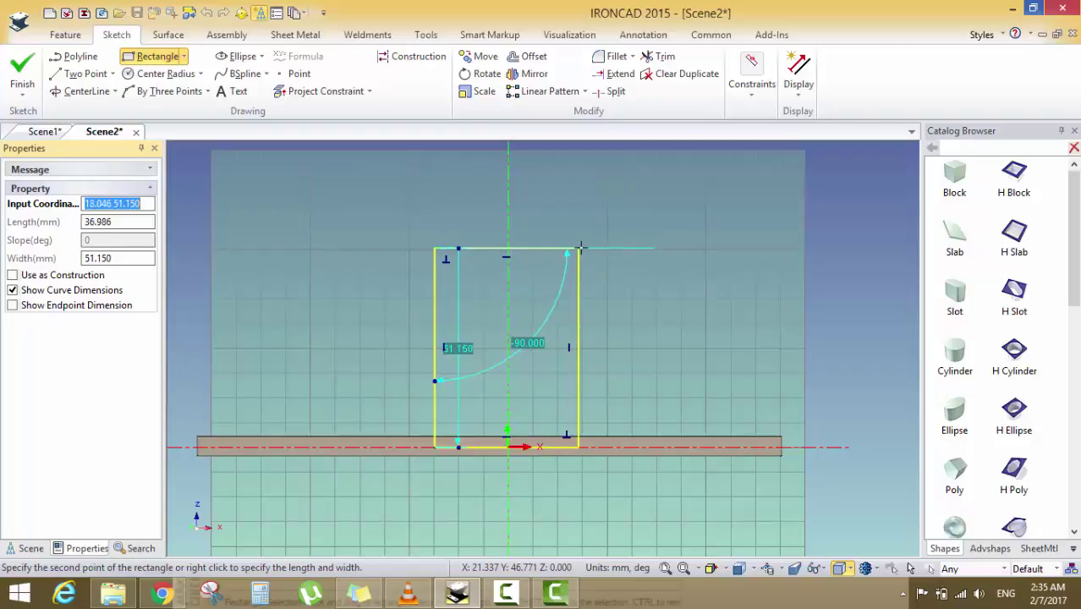
click(583, 248)
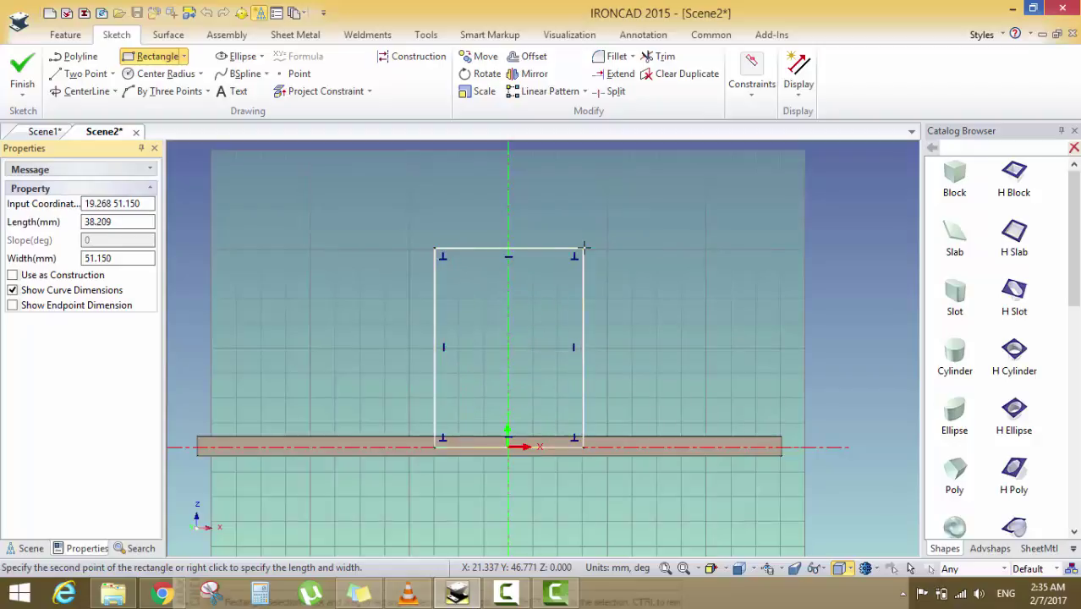
scroll(482, 347, up, 1)
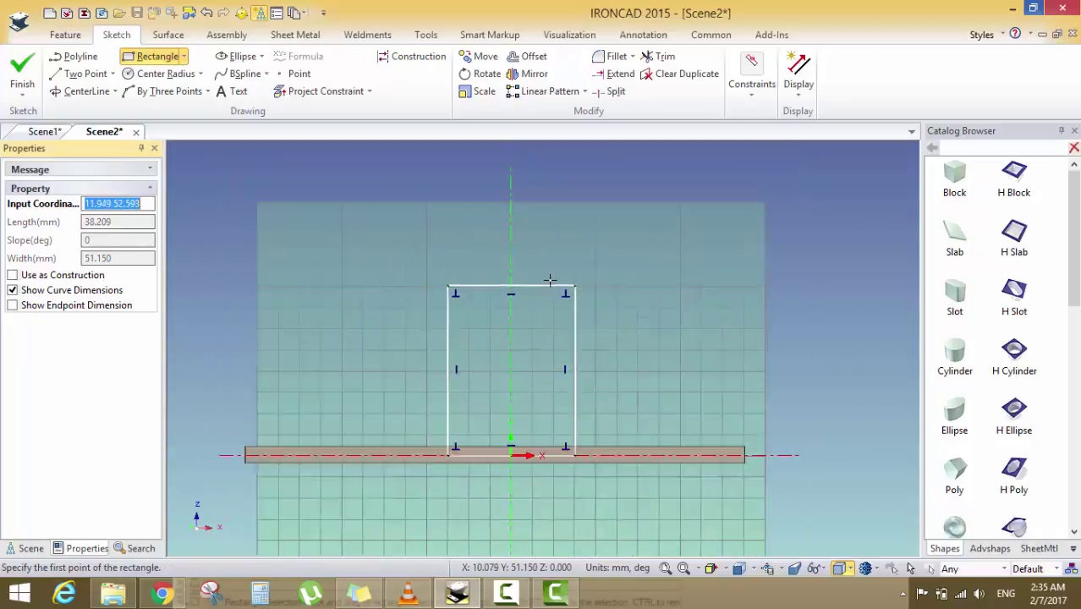
key(Escape)
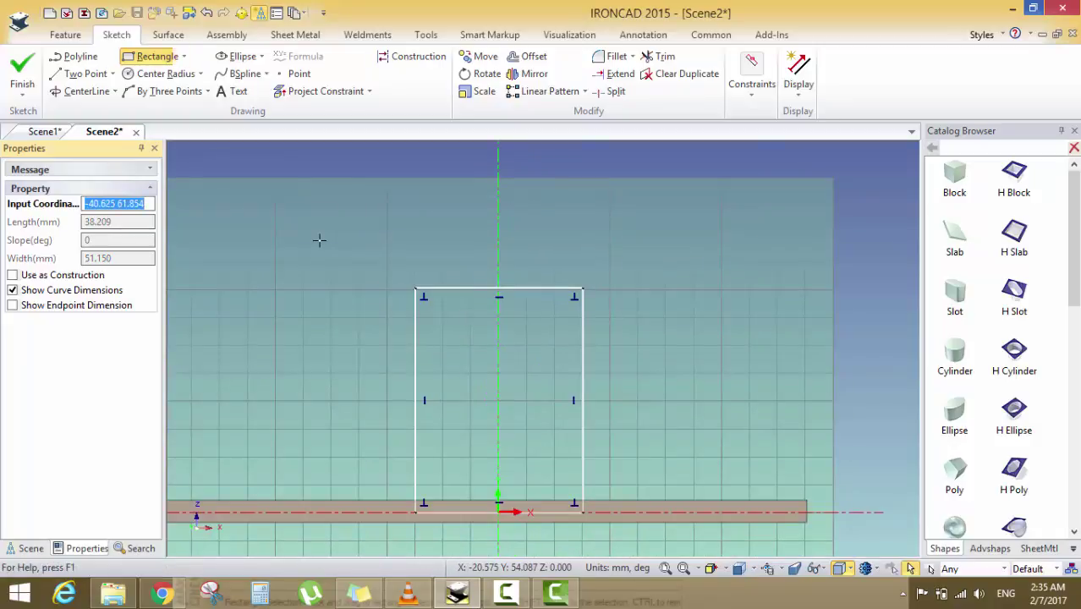
Move the rectangle's two upper corners inward to form a tapered profile with a top edge about 12.5 mm long
scroll(531, 314, up, 1)
scroll(577, 374, down, 2)
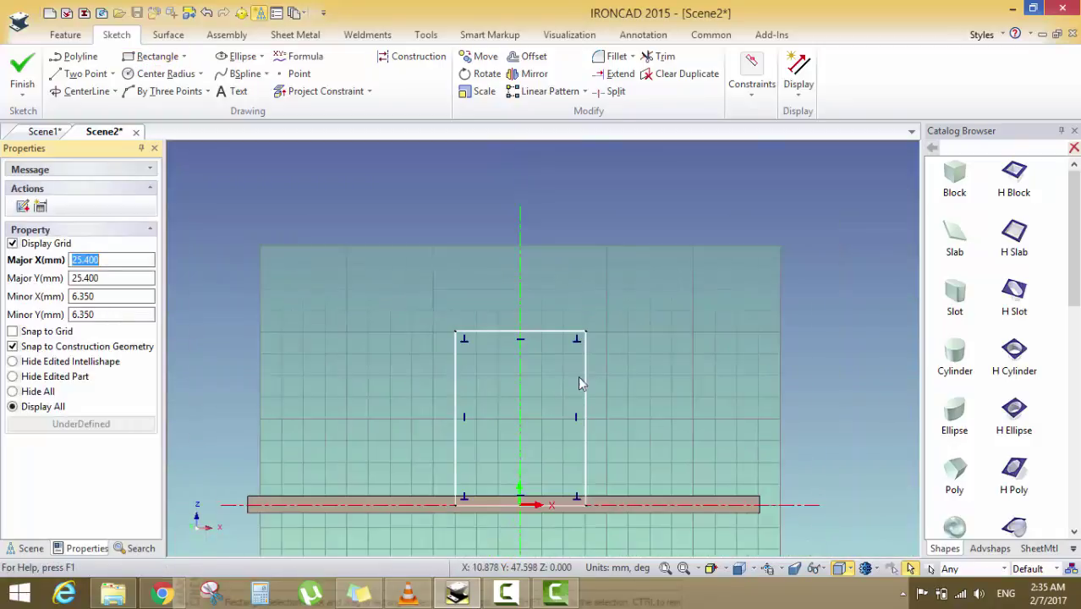
scroll(544, 434, up, 1)
scroll(536, 436, down, 1)
scroll(532, 426, up, 1)
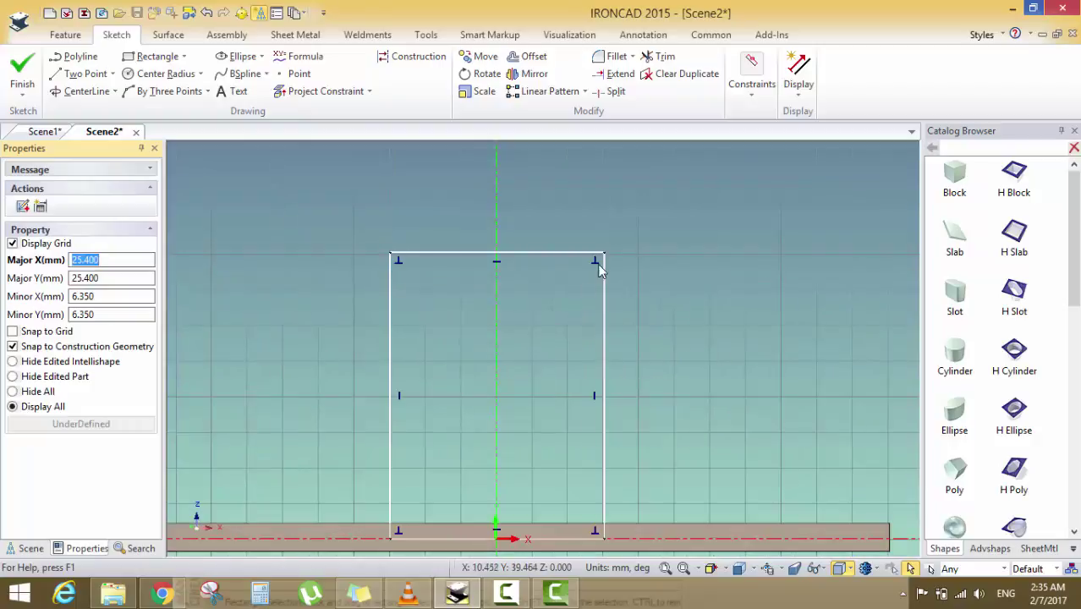
drag(615, 251, 538, 254)
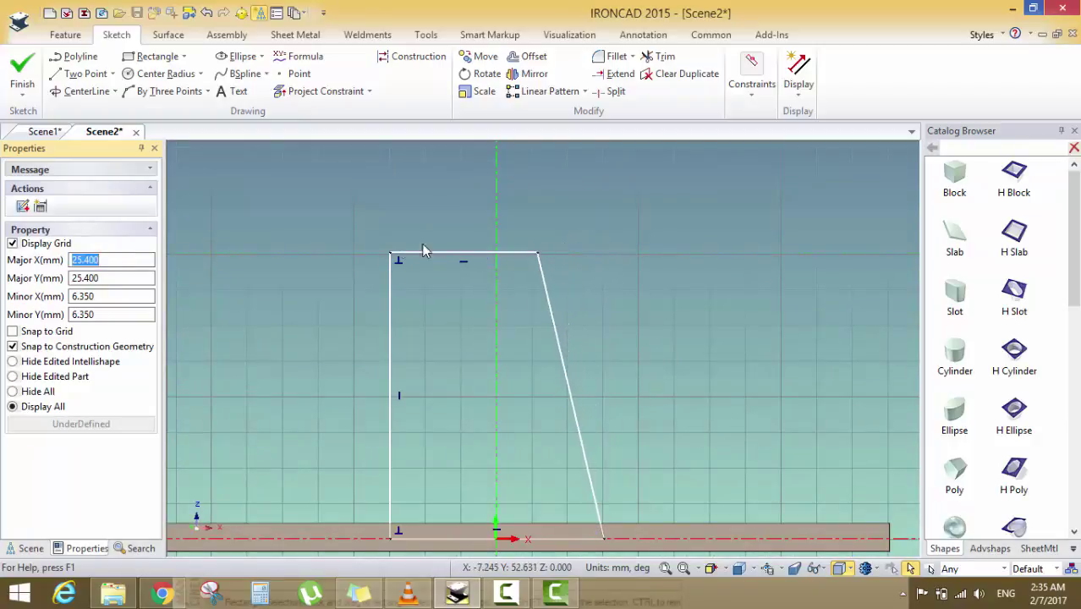
mouse_move(391, 253)
mouse_down()
mouse_move(493, 252)
mouse_move(460, 252)
mouse_up()
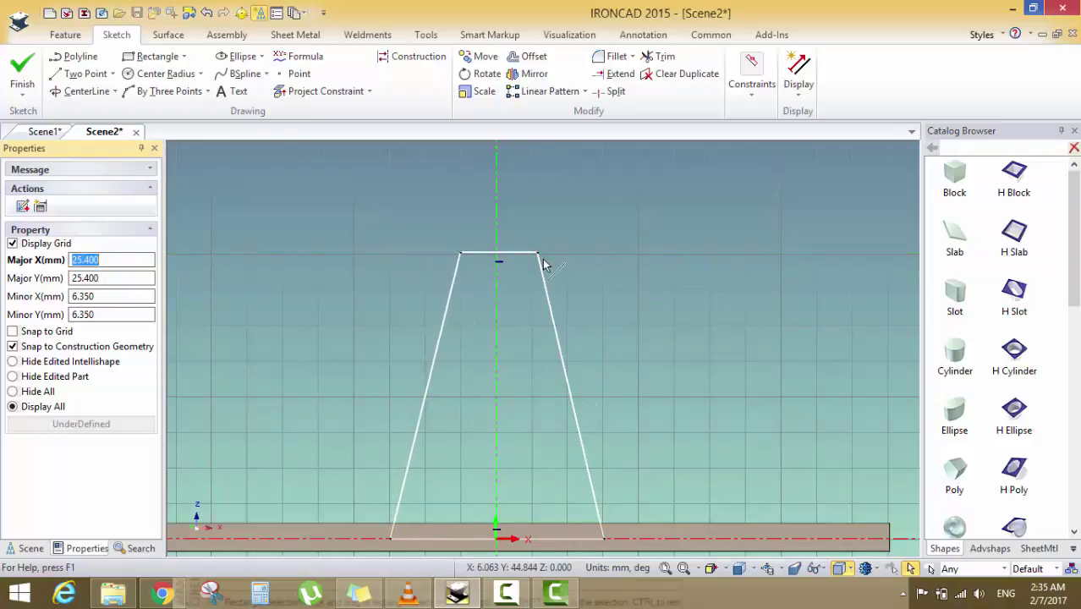
drag(540, 252, 530, 252)
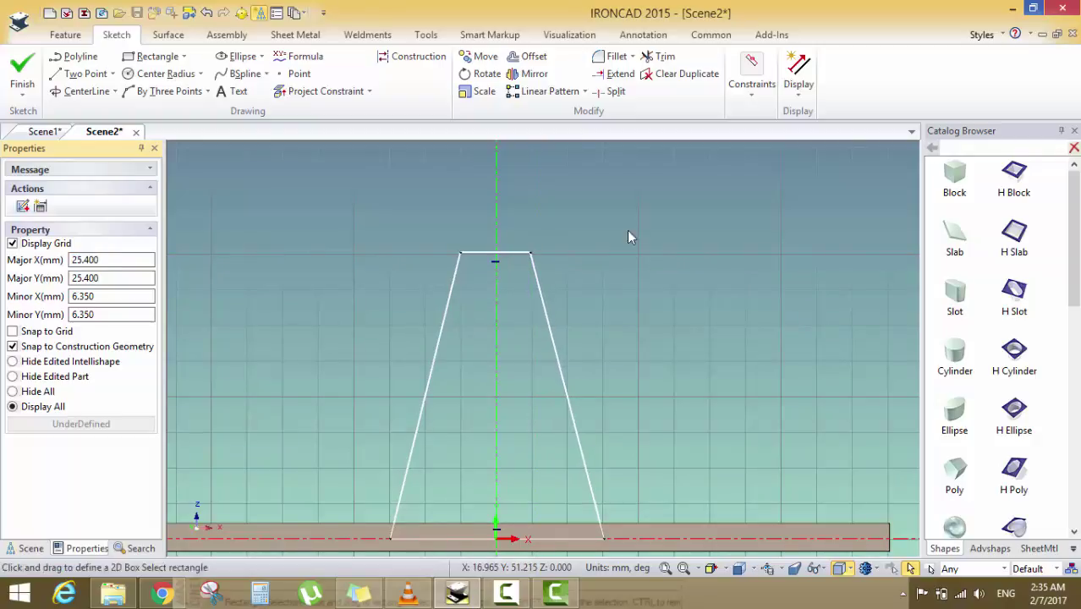
Add a Smart Dimension to the trapezoid's top edge and set its length to 12 mm
click(749, 93)
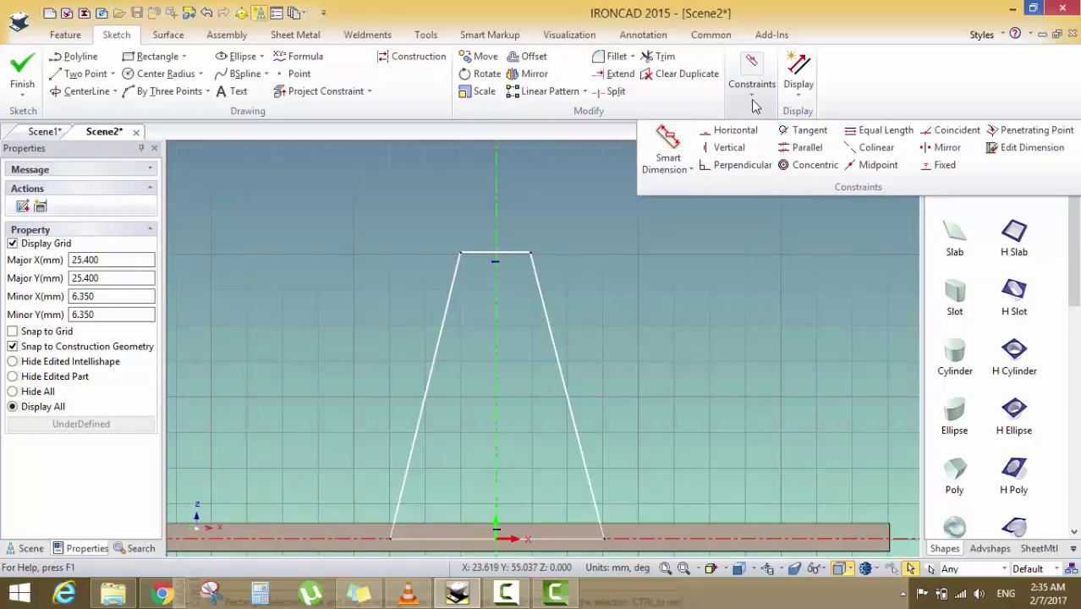
click(664, 137)
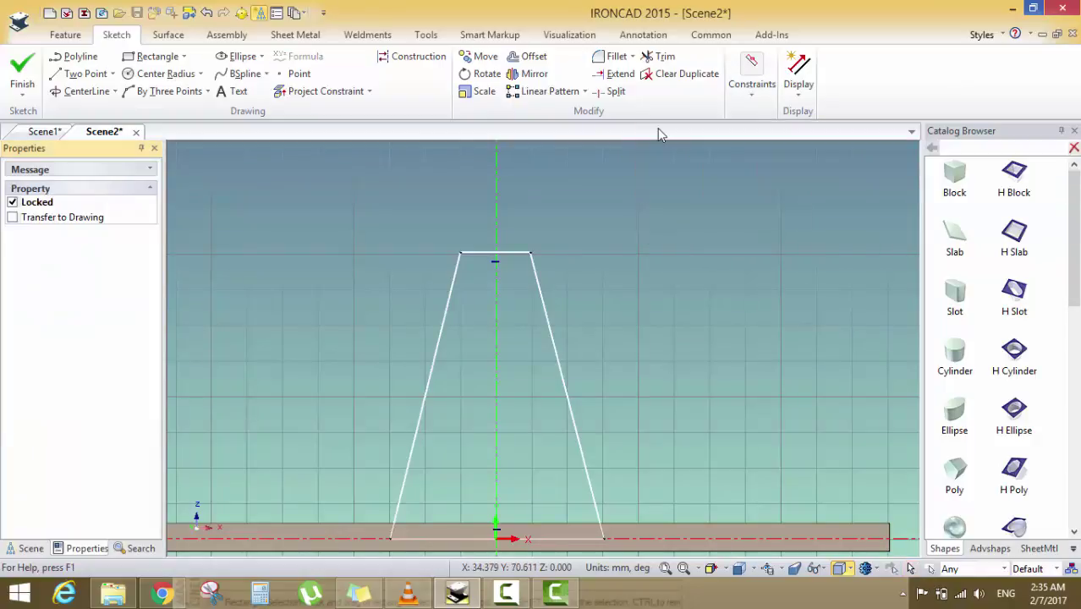
click(509, 252)
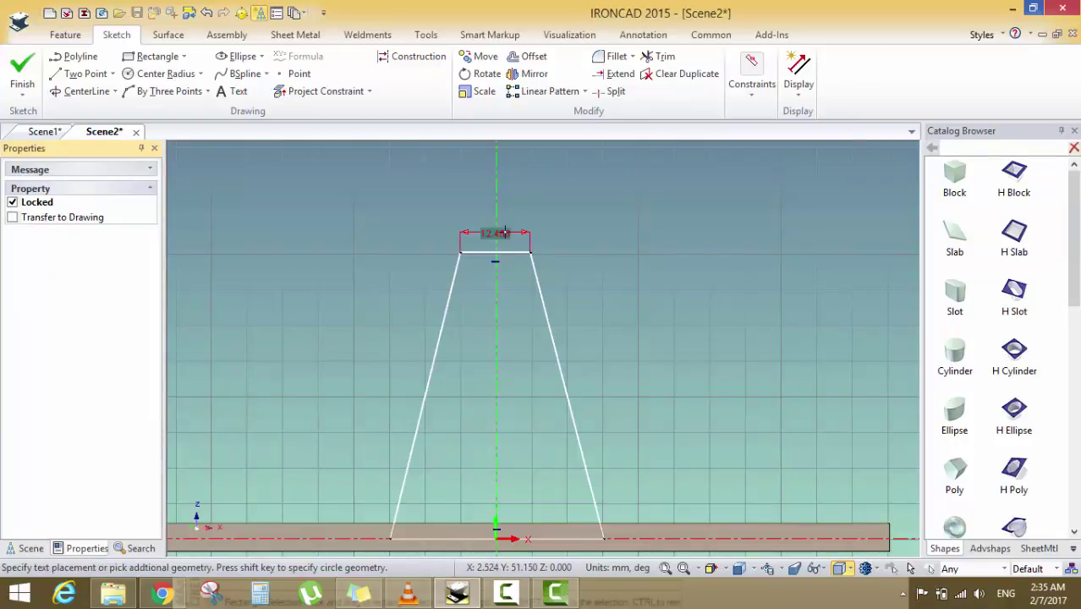
click(505, 210)
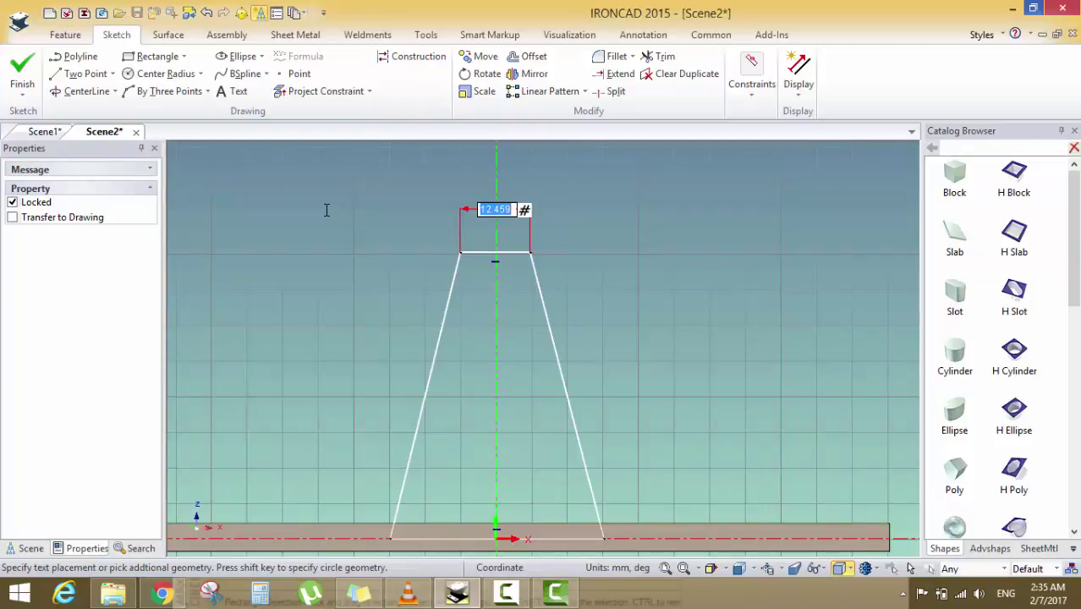
text(12)
key(Return)
Dimension the trapezoid's upper-left corner to the vertical axis and set the distance to 6 mm
scroll(622, 348, down, 3)
scroll(558, 420, up, 3)
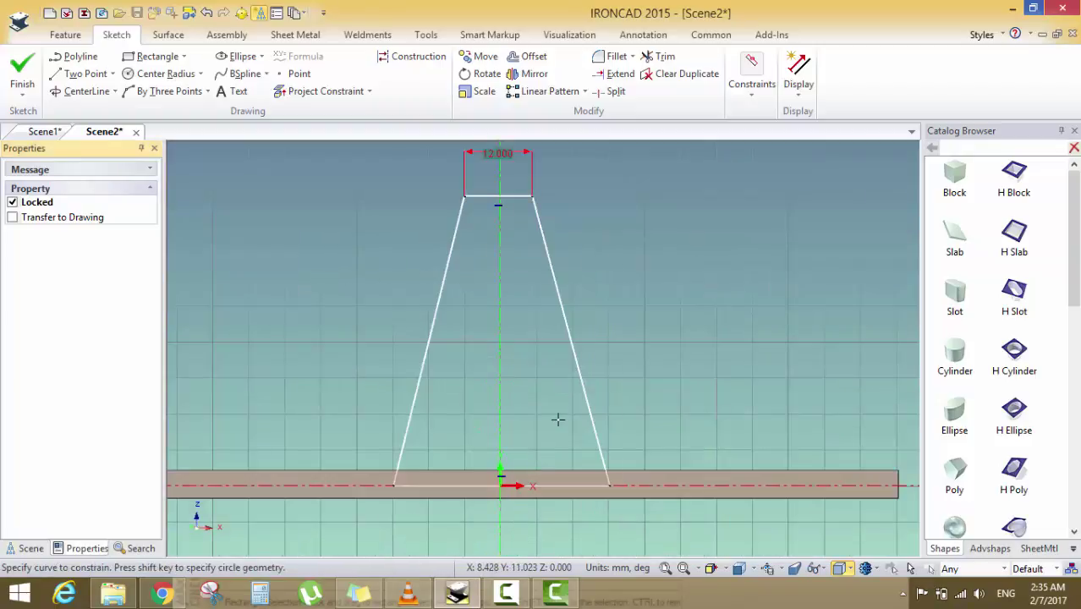
click(463, 196)
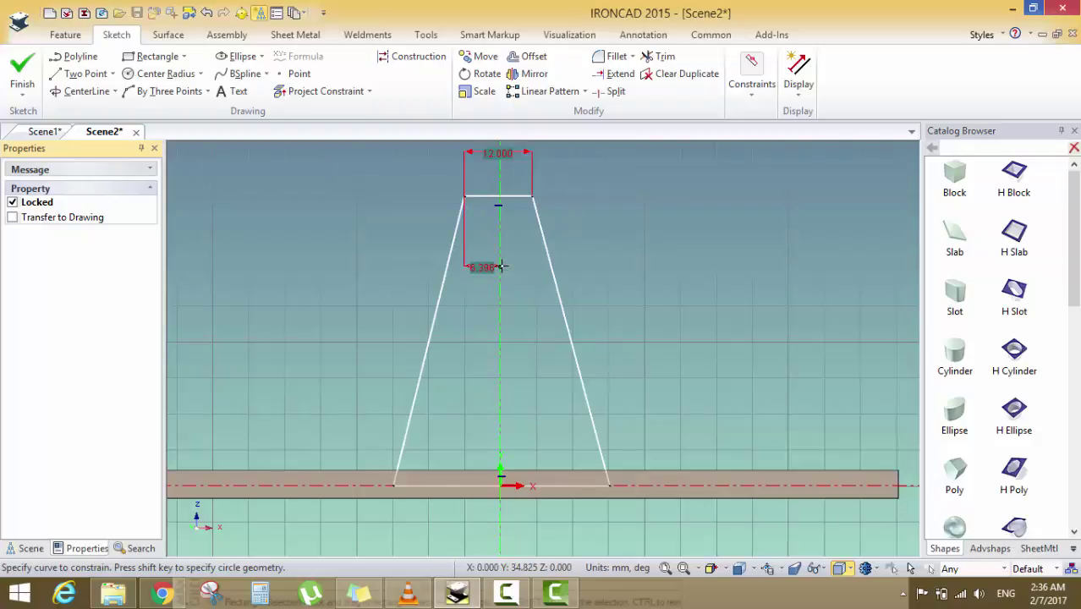
click(478, 354)
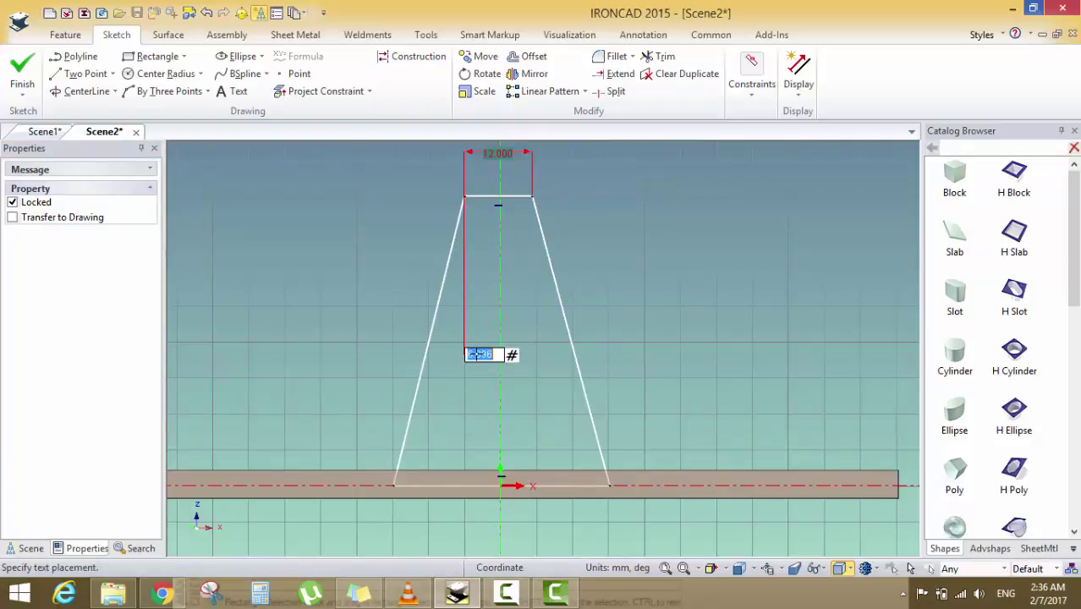
text(6)
key(Return)
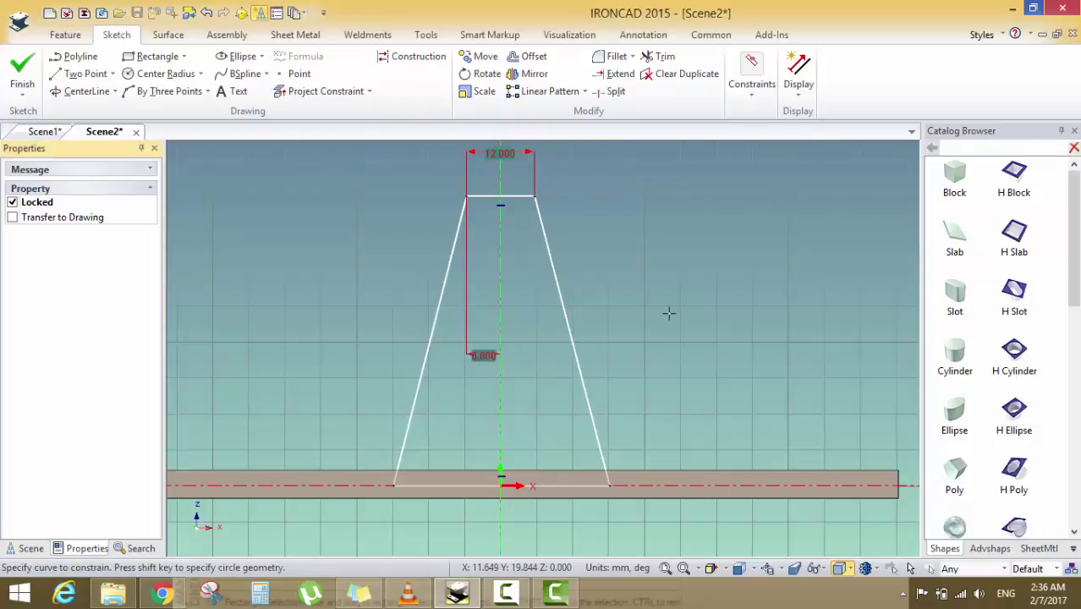
Set the trapezoid's bottom edge length to 40 mm and its lower-right corner's distance from the vertical axis to 20 mm
click(584, 486)
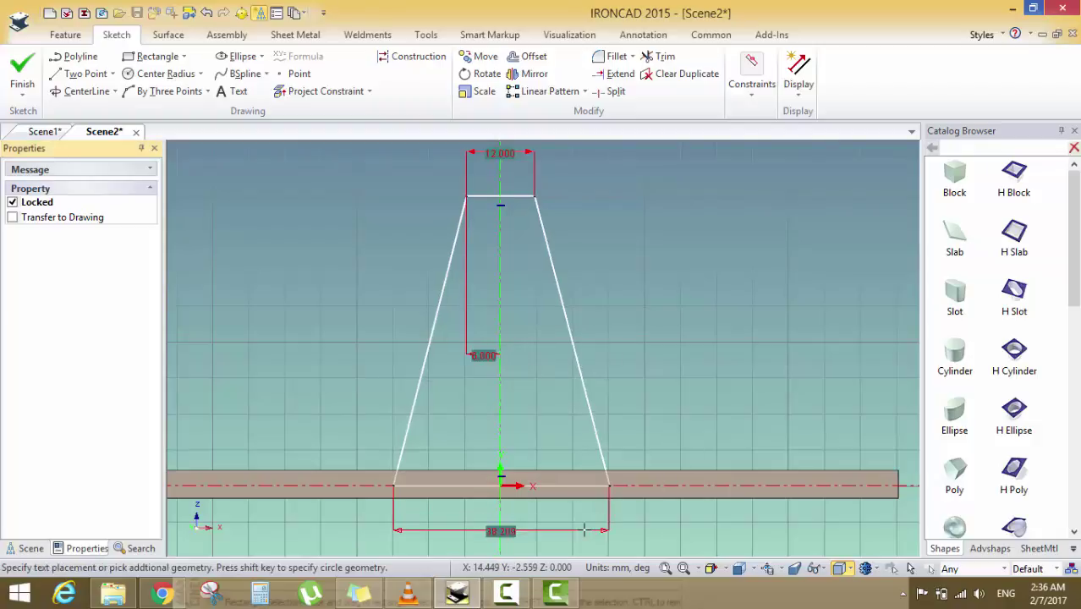
click(583, 529)
text(40)
key(Return)
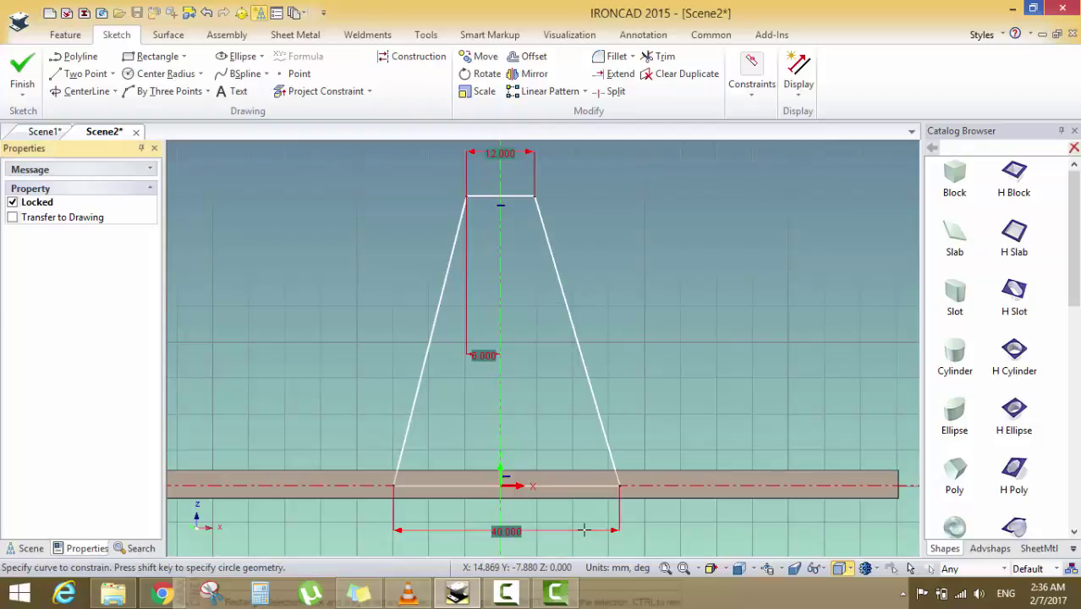
click(618, 485)
click(502, 407)
click(540, 403)
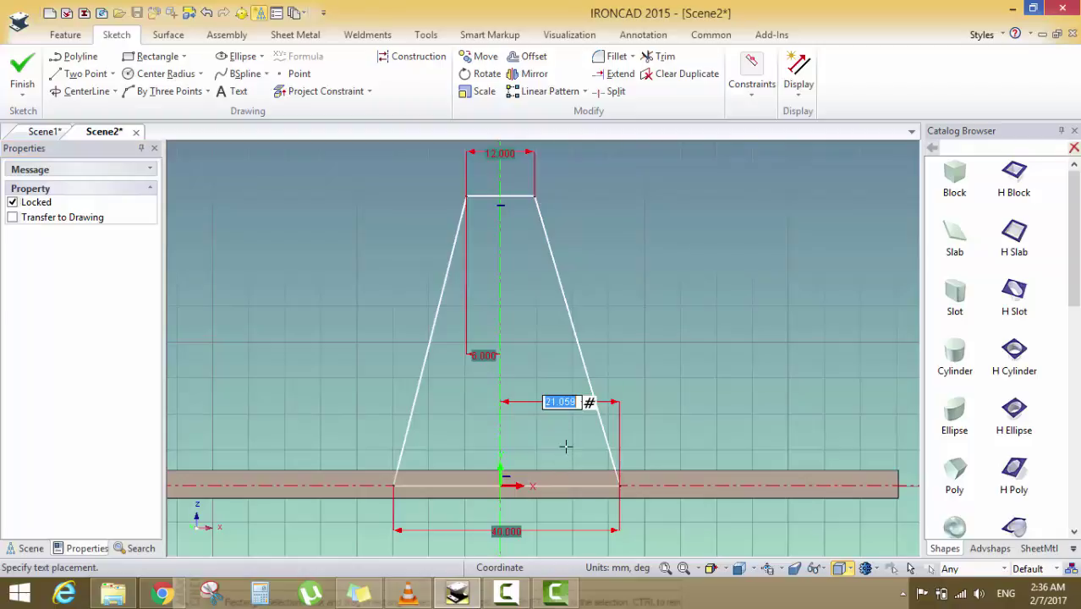
text(20)
key(Return)
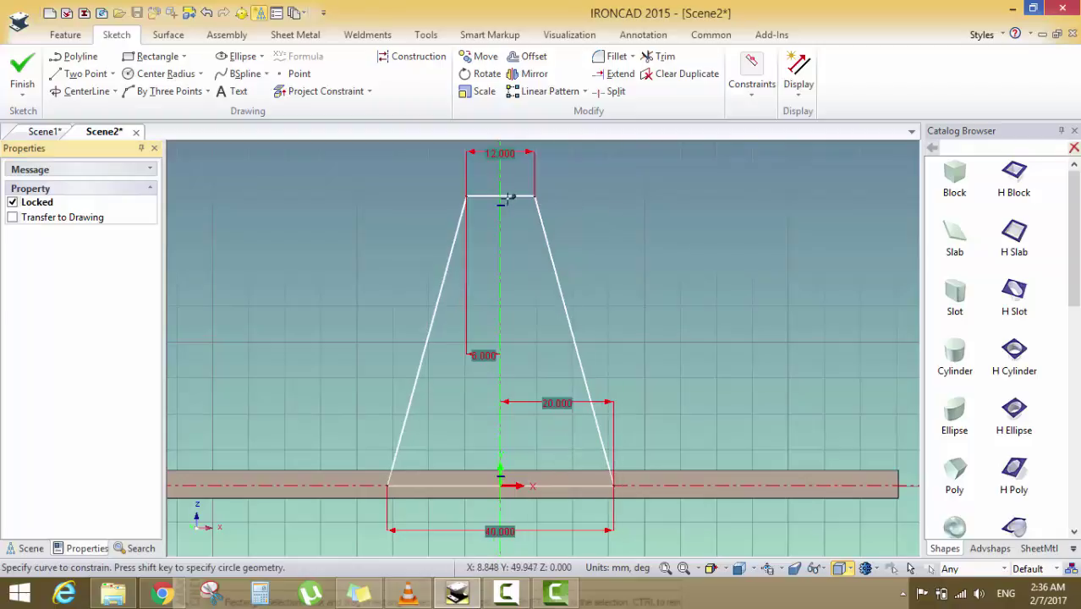
Dimension the trapezoid's height from its upper-right corner to the bottom edge and set it to 50 mm
click(534, 197)
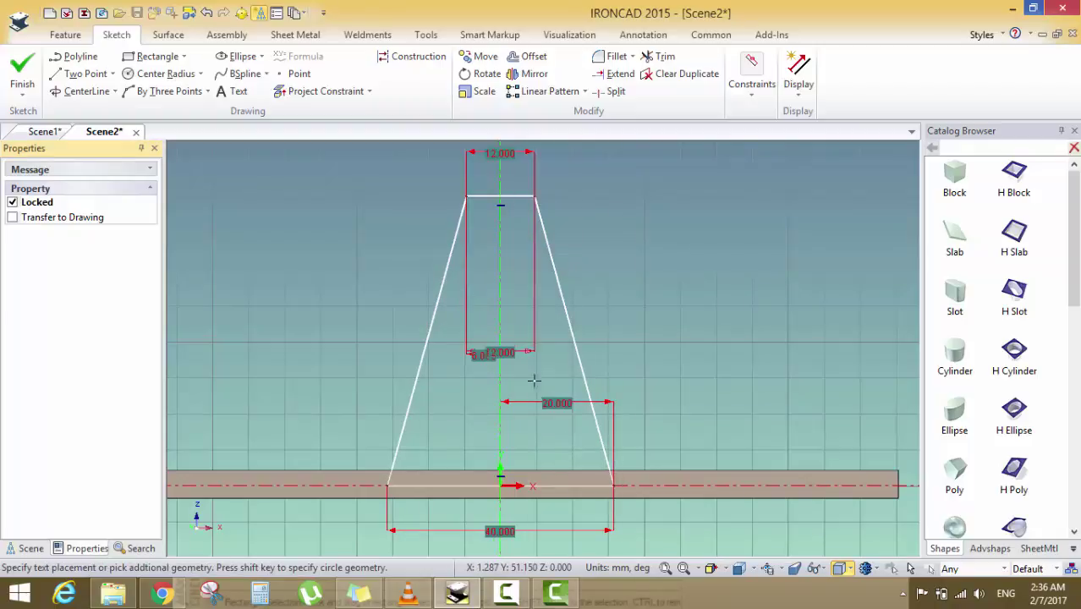
click(559, 484)
click(703, 345)
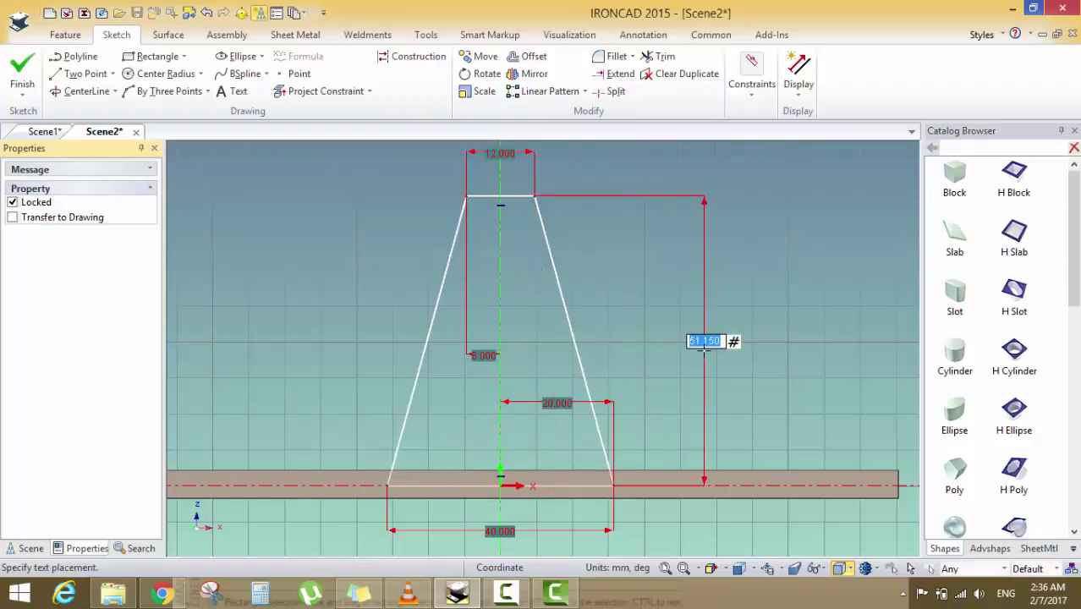
text(50)
key(Return)
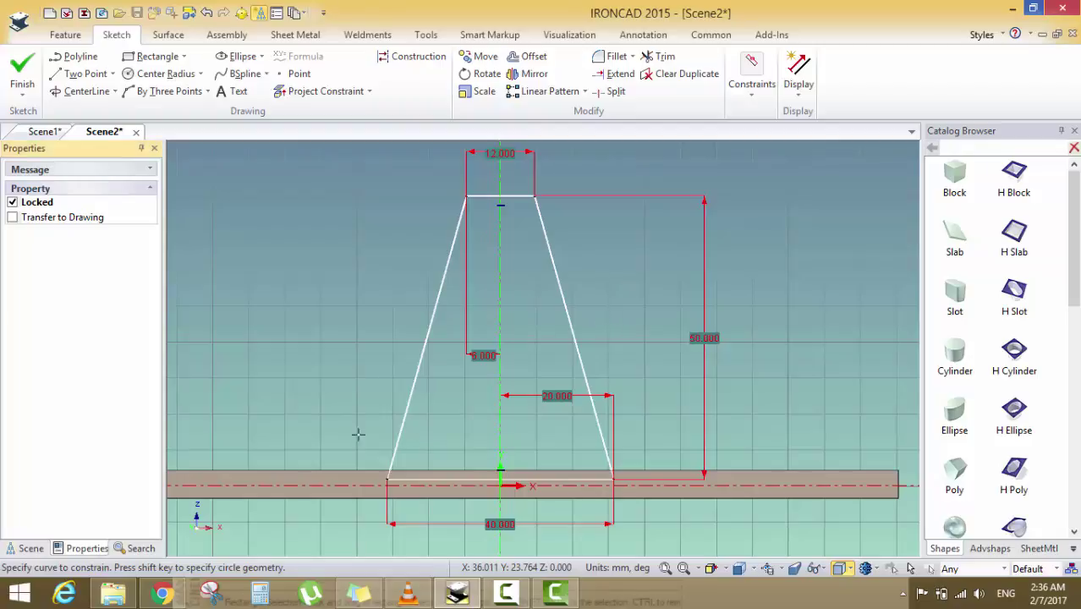
Check the beam engine reference video and fillet the trapezoid's two top corners into a rounded top, about 8.6 mm radius at the upper-right corner
click(151, 597)
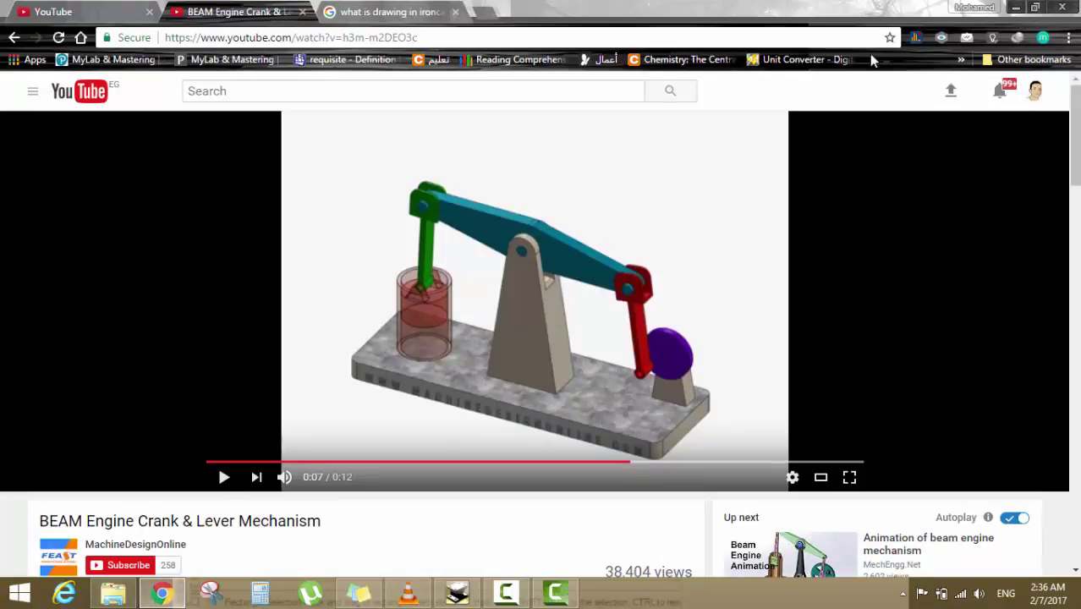
click(1015, 7)
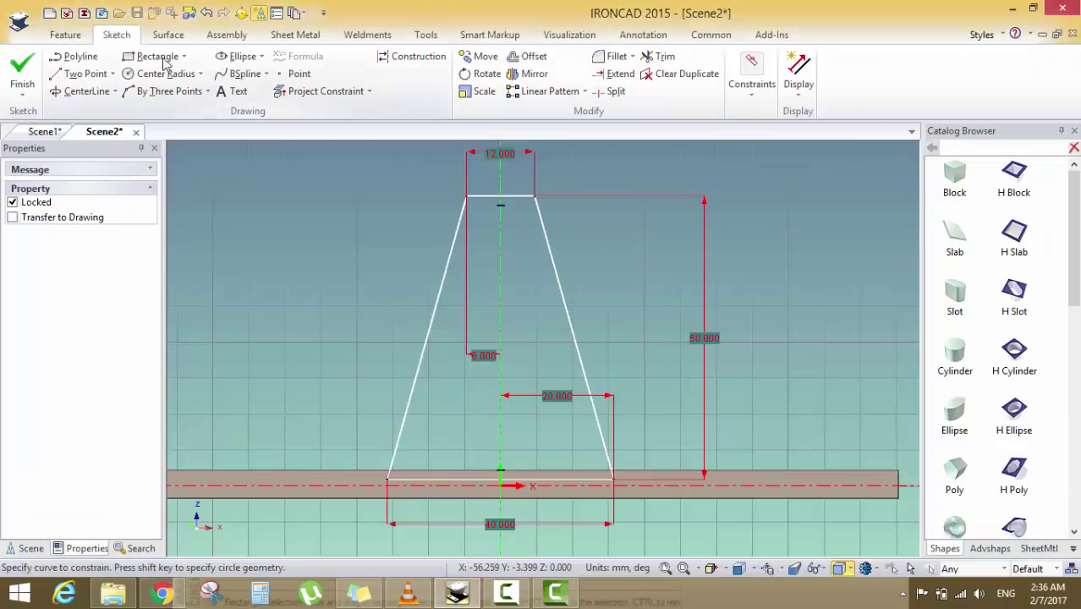
click(617, 56)
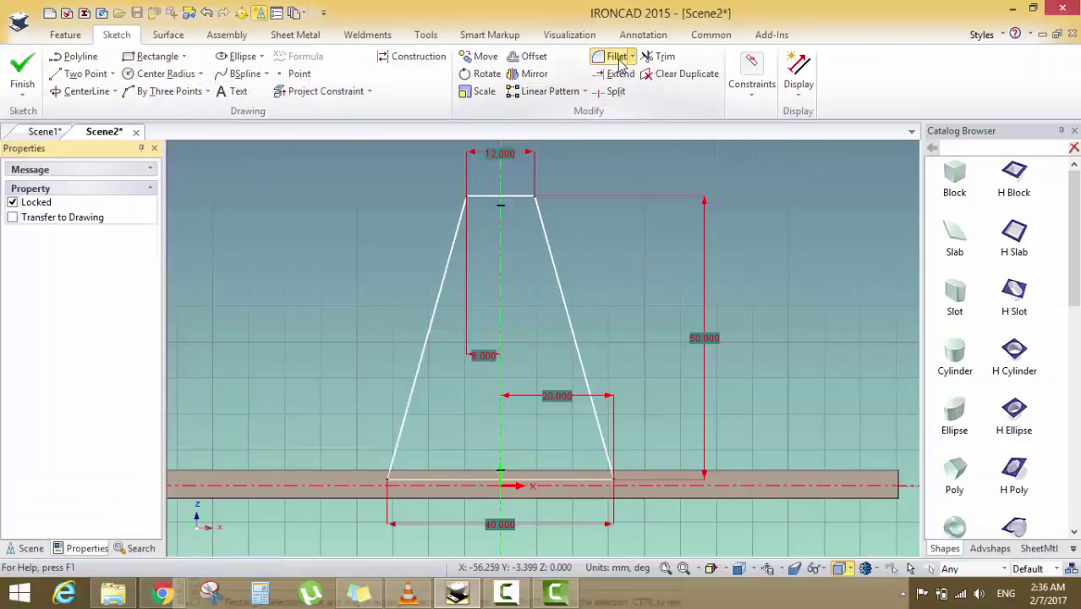
click(618, 56)
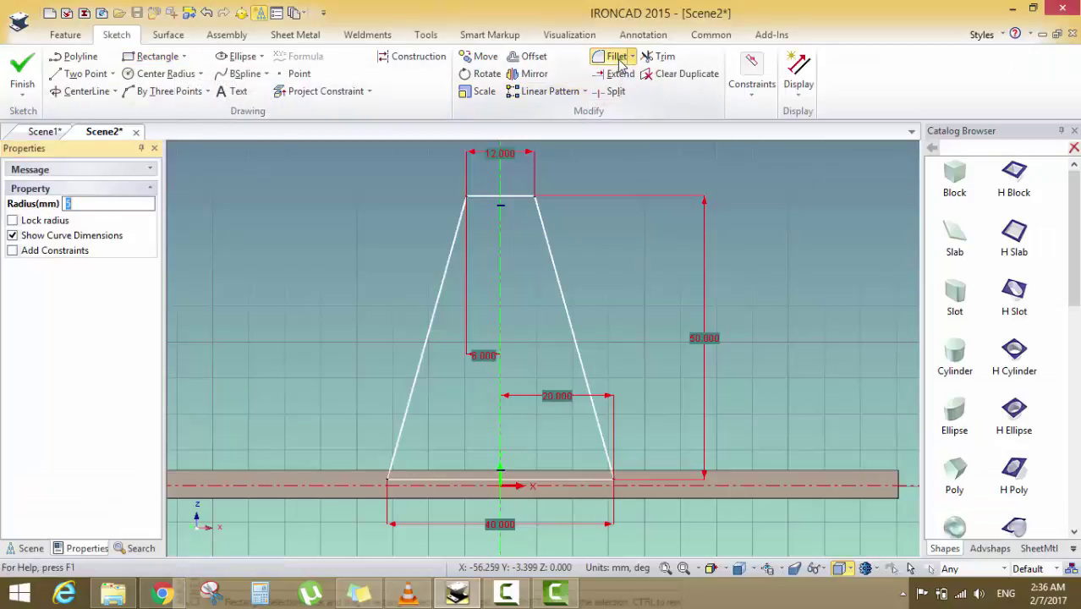
click(532, 197)
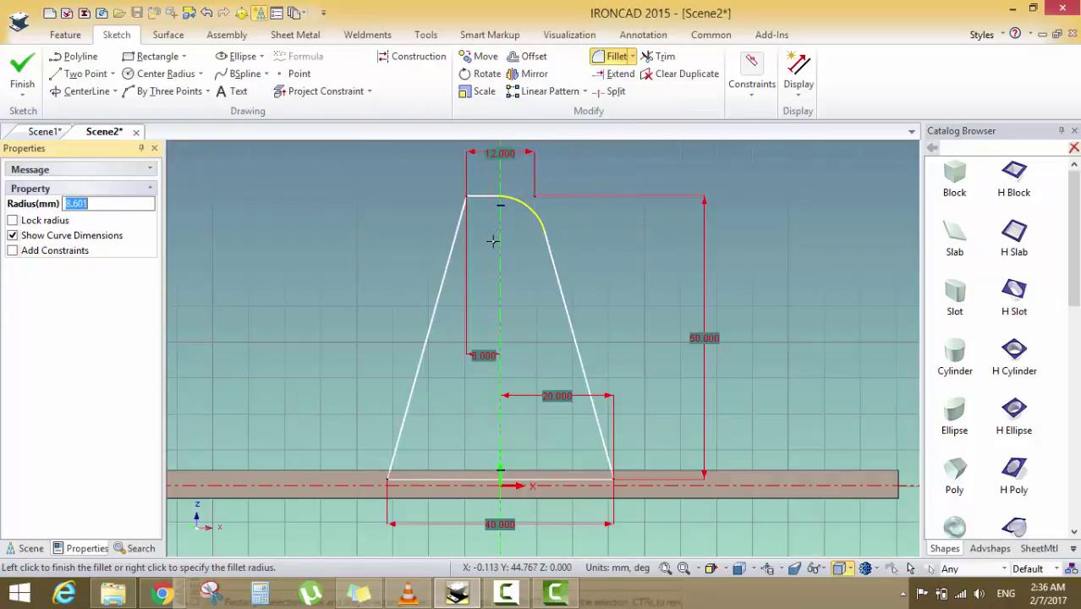
click(493, 241)
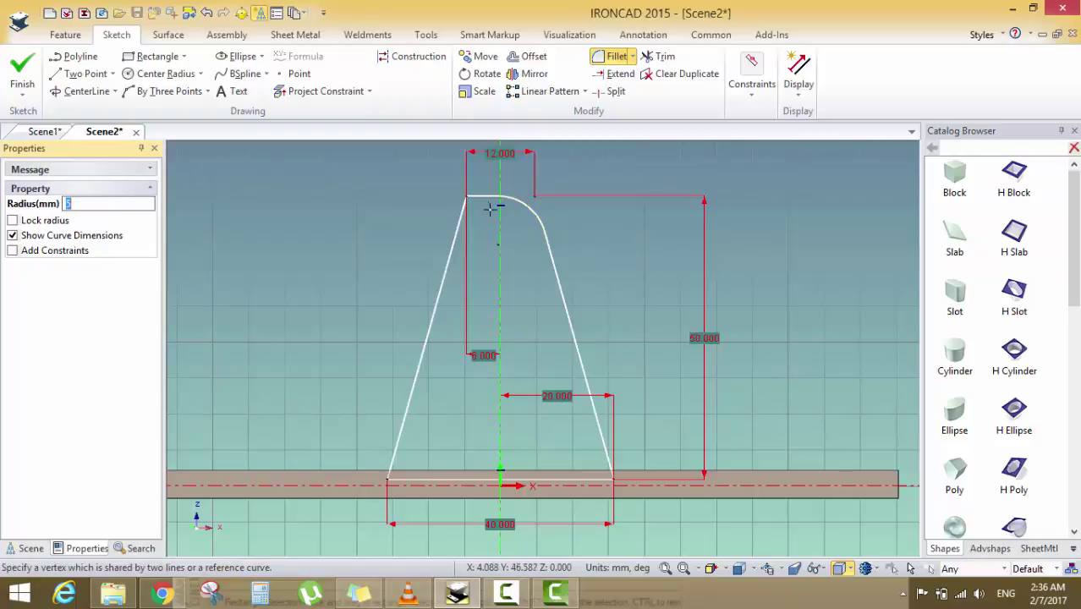
click(467, 197)
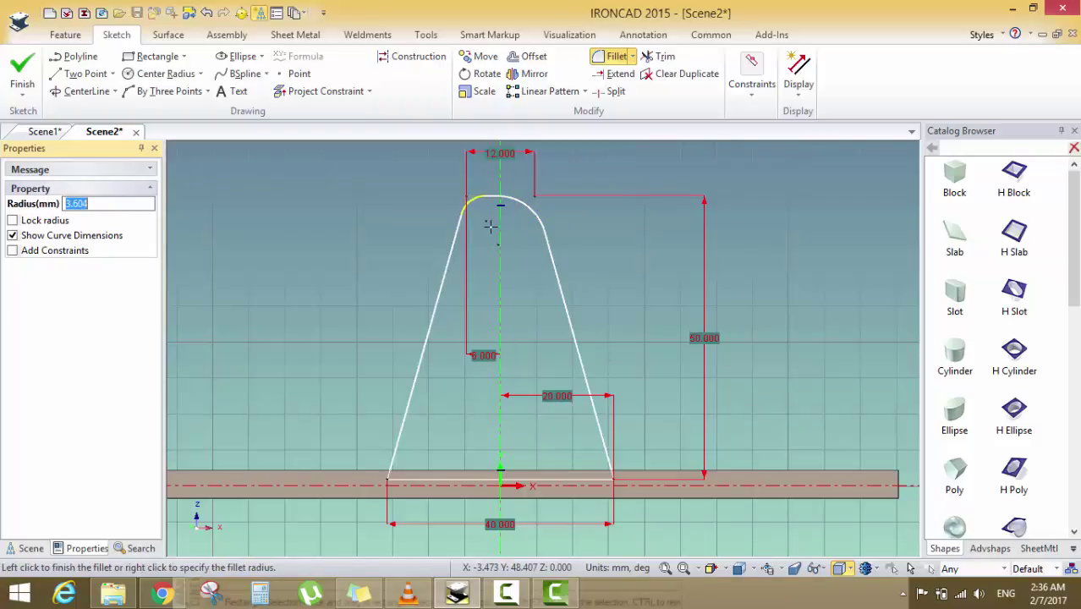
click(528, 281)
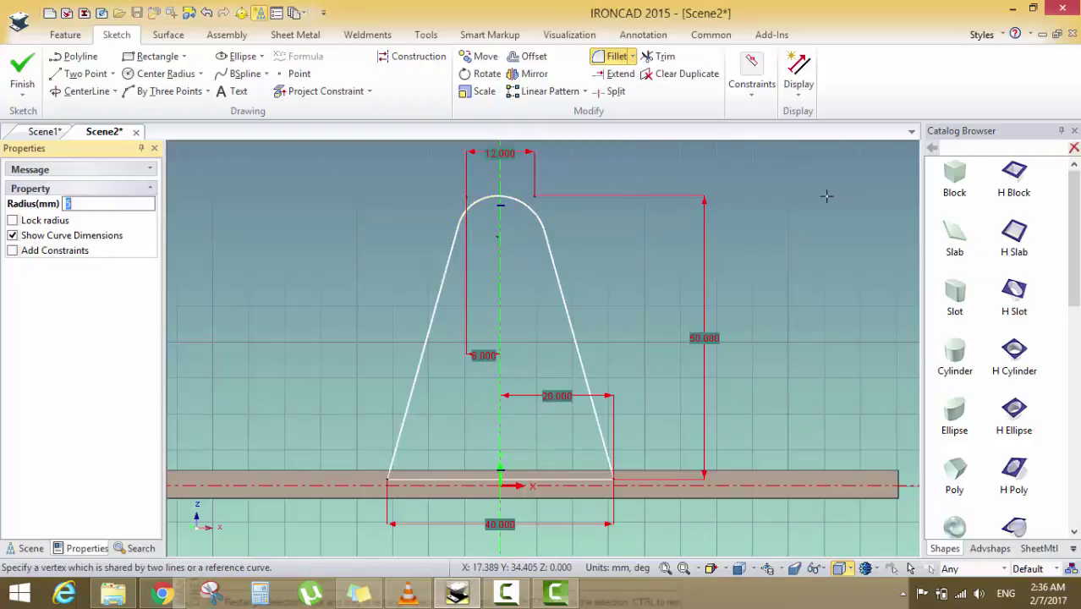
mouse_move(614, 252)
middle_down()
mouse_move(567, 275)
mouse_move(591, 282)
mouse_move(571, 292)
middle_up()
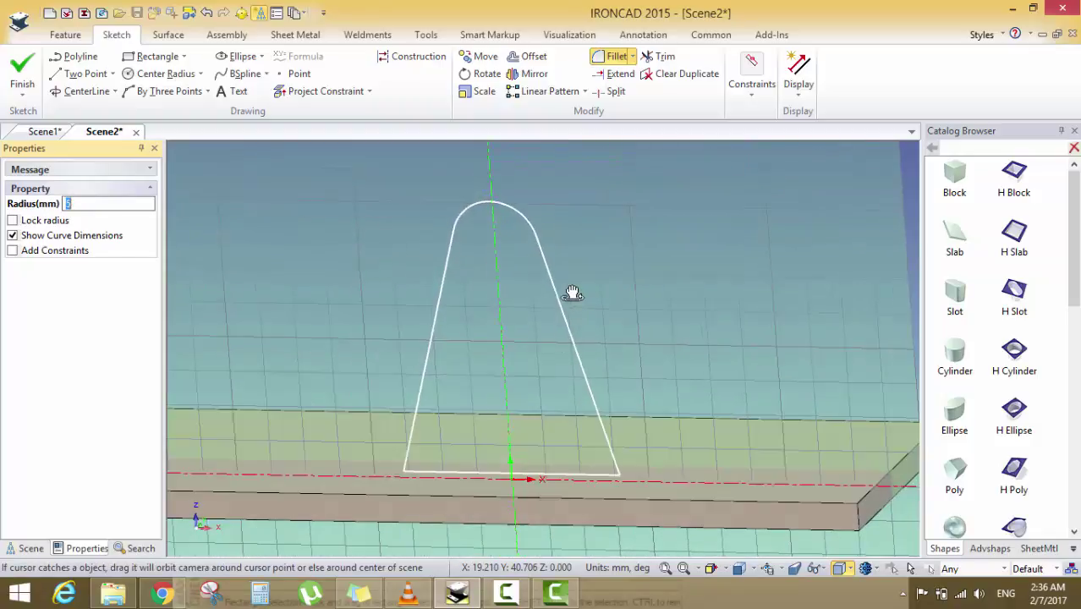
Compare the support's shape with the beam engine reference video in the browser and finish the sketch
click(171, 596)
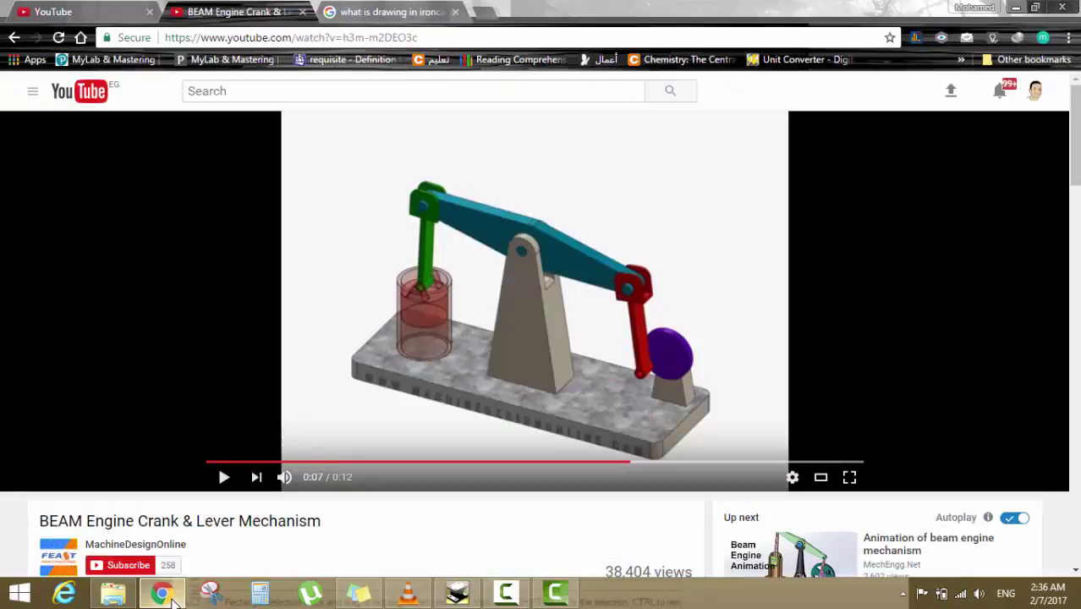
click(162, 595)
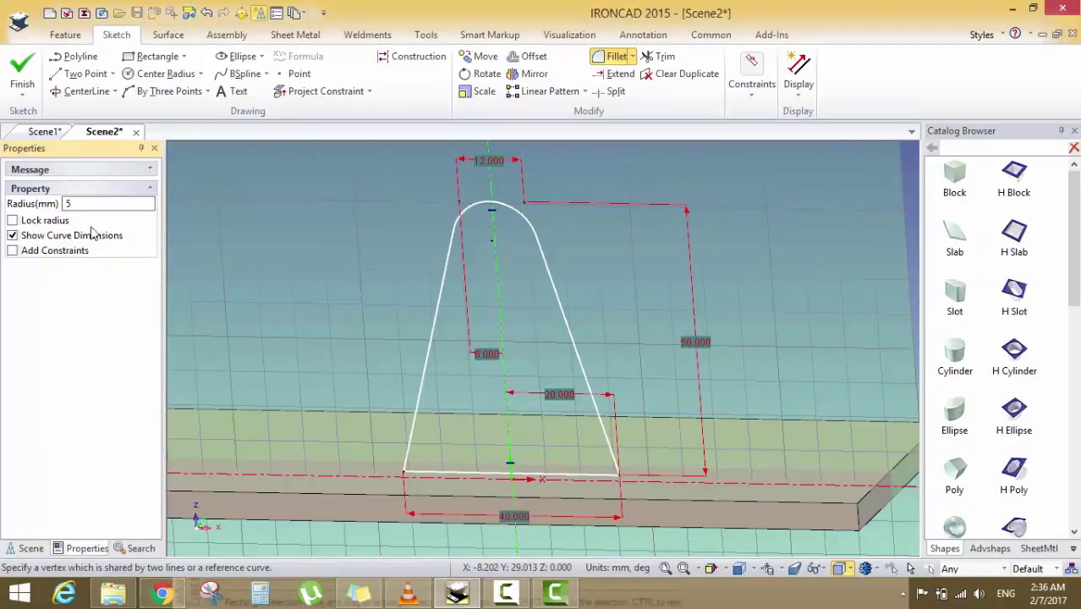
click(20, 62)
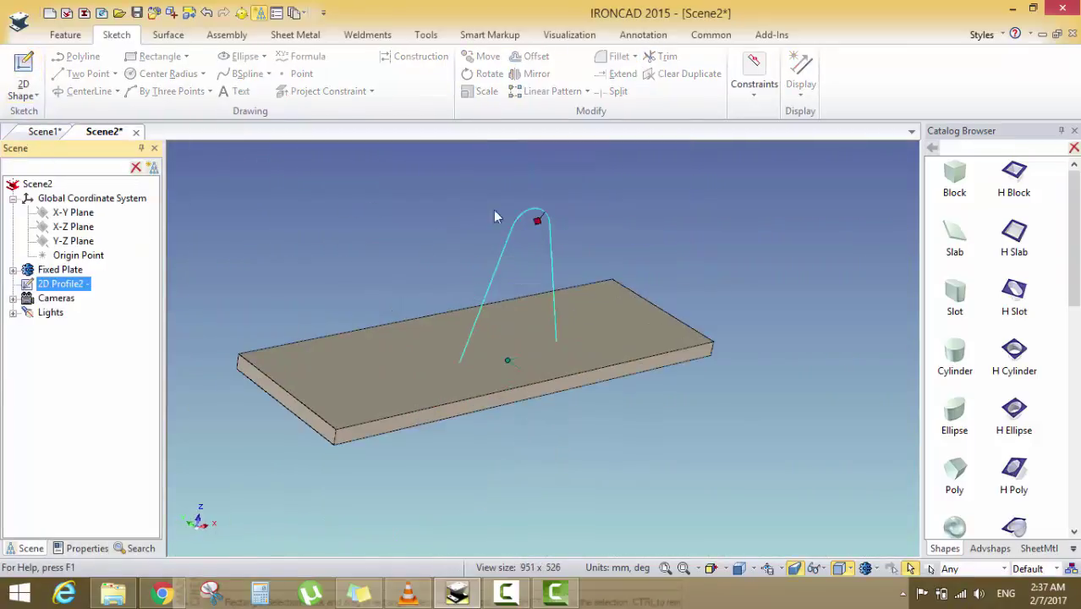
click(164, 591)
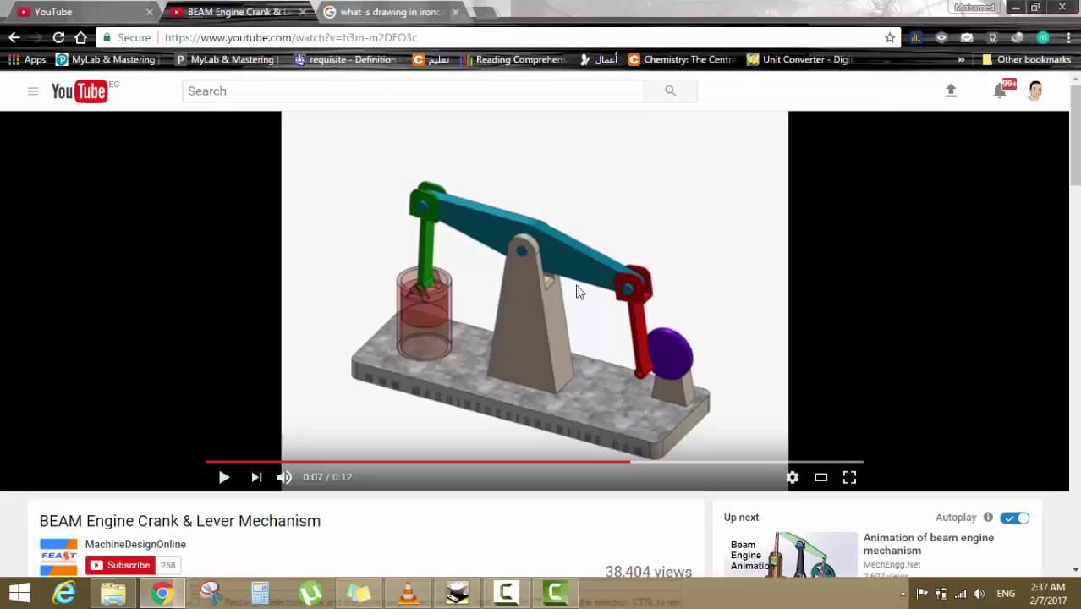
click(1015, 7)
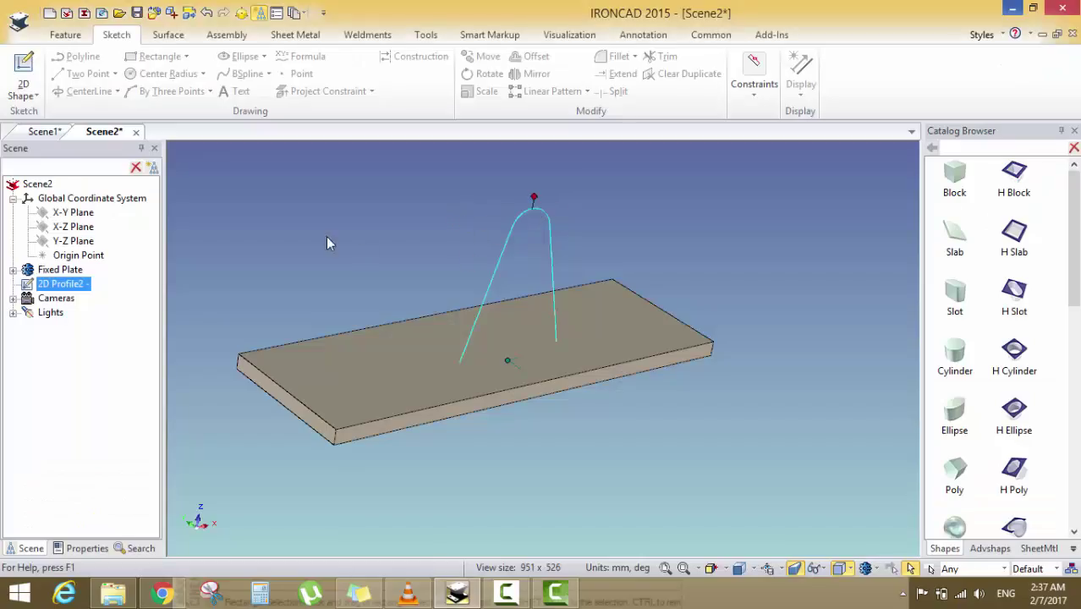
Start an Extrude feature on the fixed plate and select the rounded trapezoid sketch as its profile
click(73, 39)
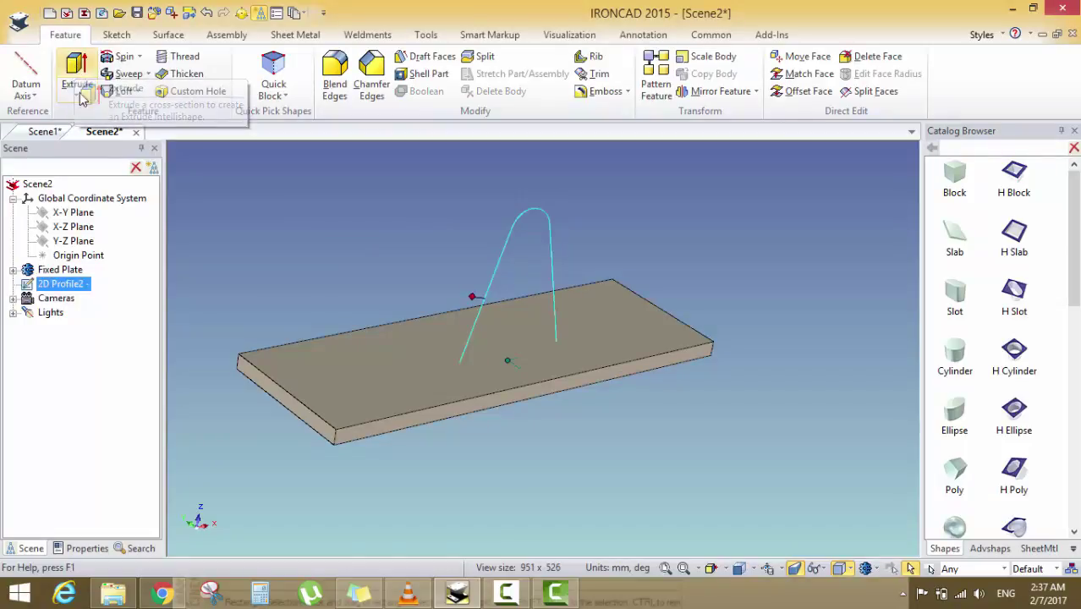
click(77, 71)
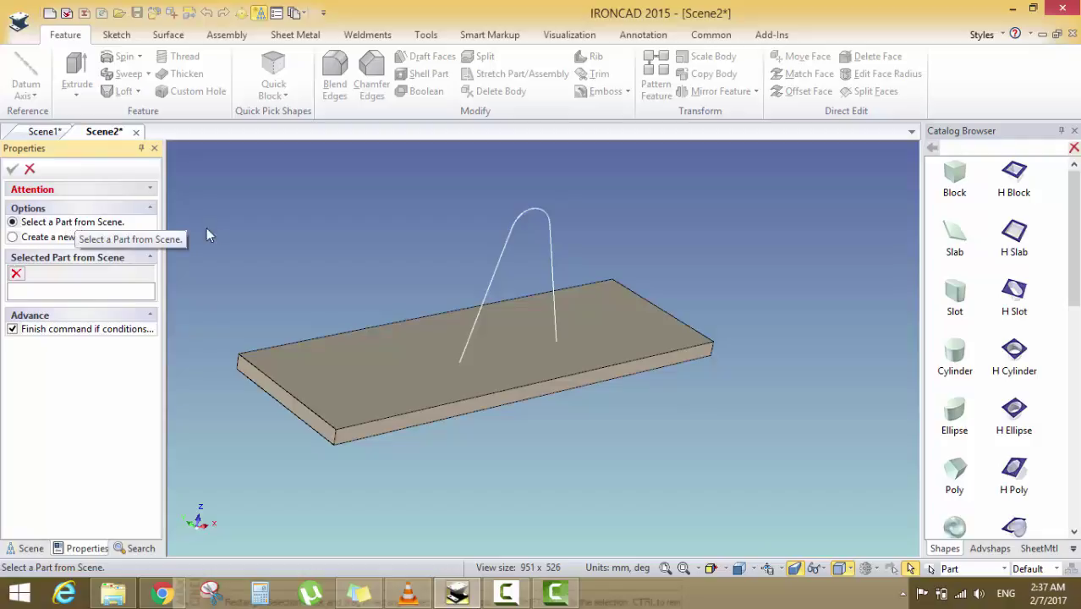
click(377, 356)
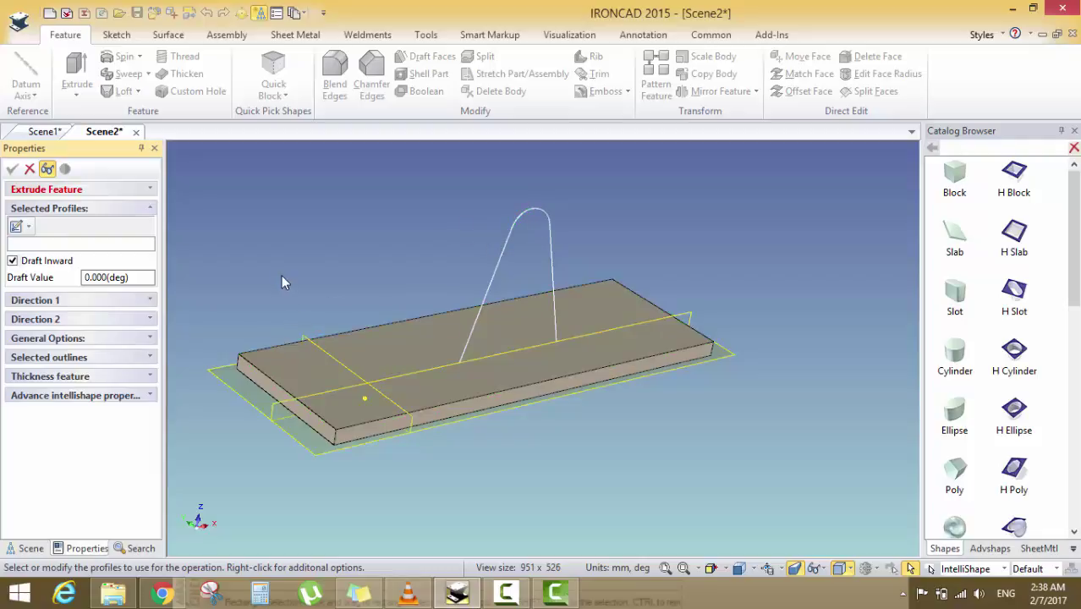
click(152, 301)
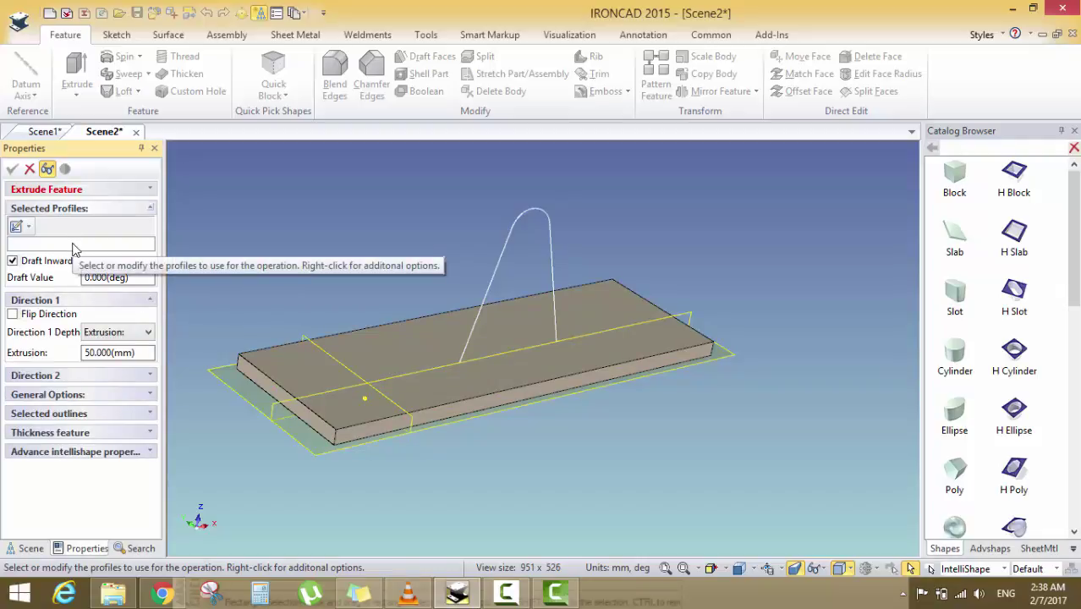
click(513, 234)
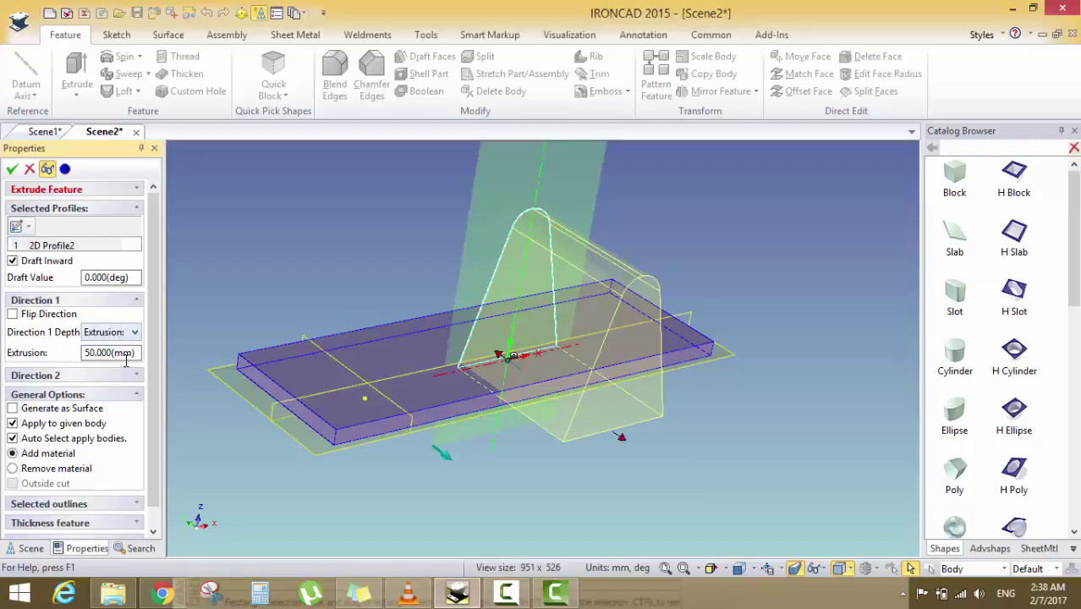
Set the support's extrusion distance to 10 mm
drag(137, 353, 22, 348)
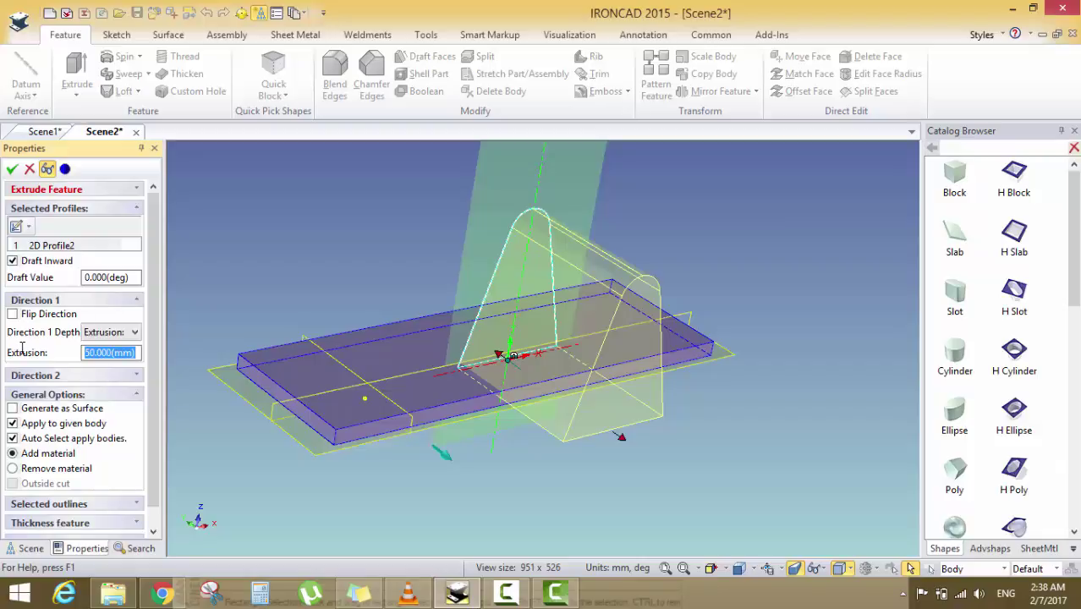
text(10)
key(Return)
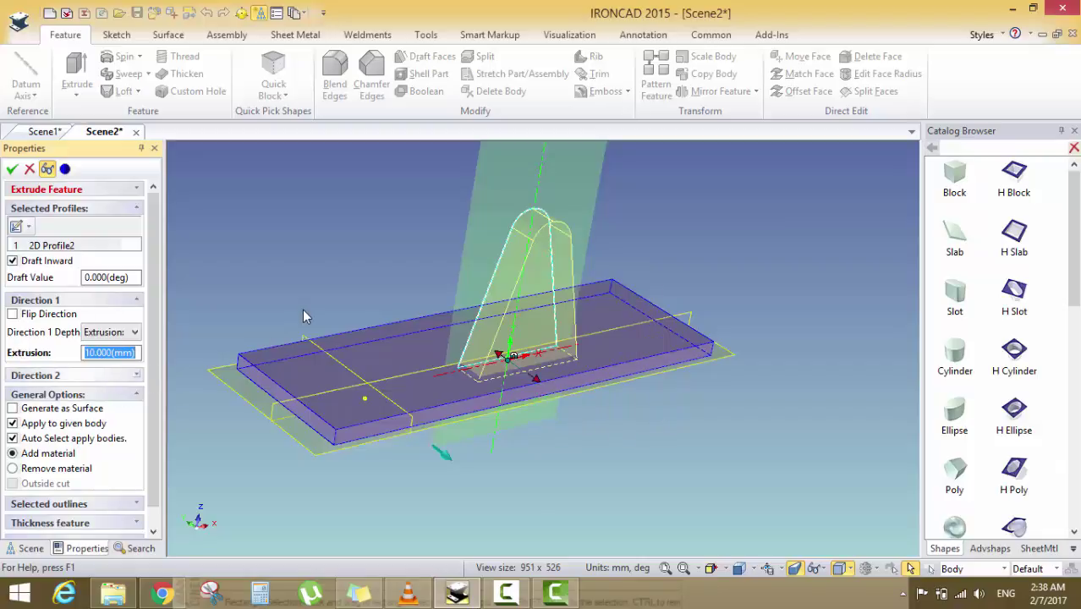
Try the Through All depth option for the first direction of the support's extrusion
click(138, 334)
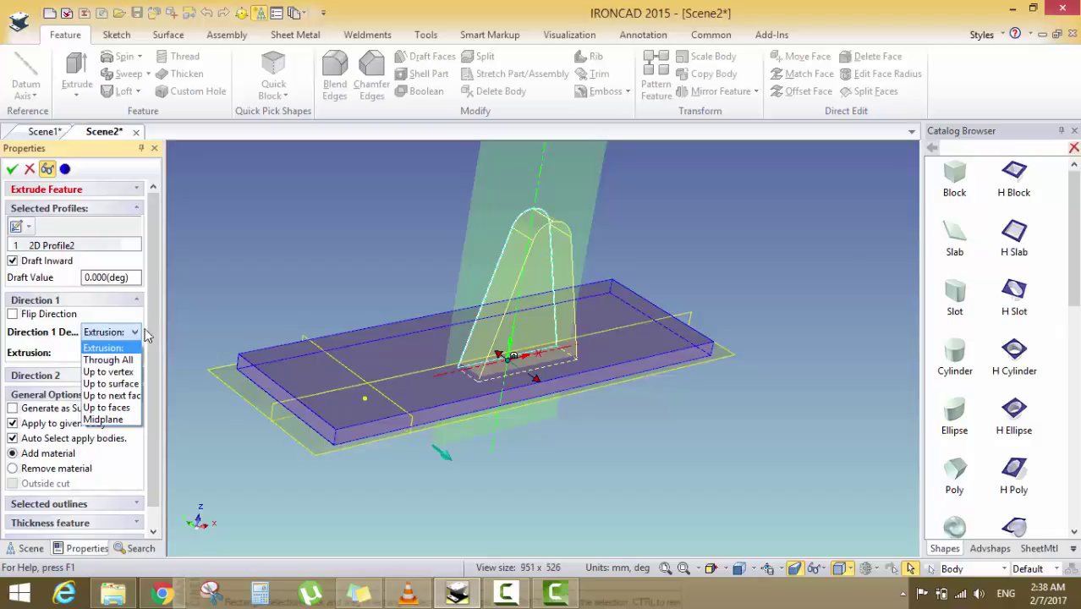
click(153, 324)
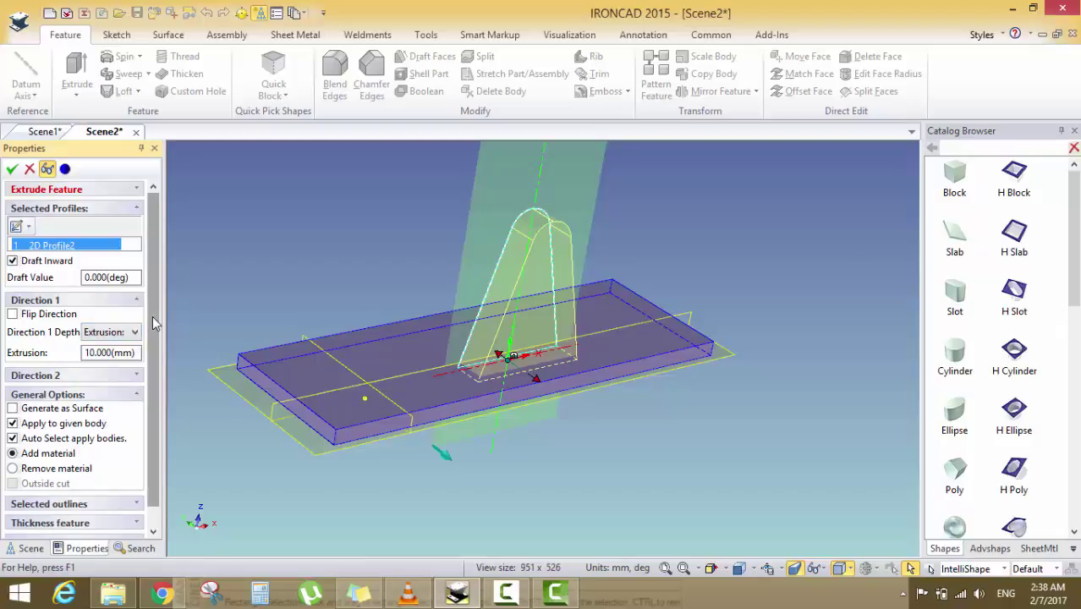
click(109, 335)
click(109, 335)
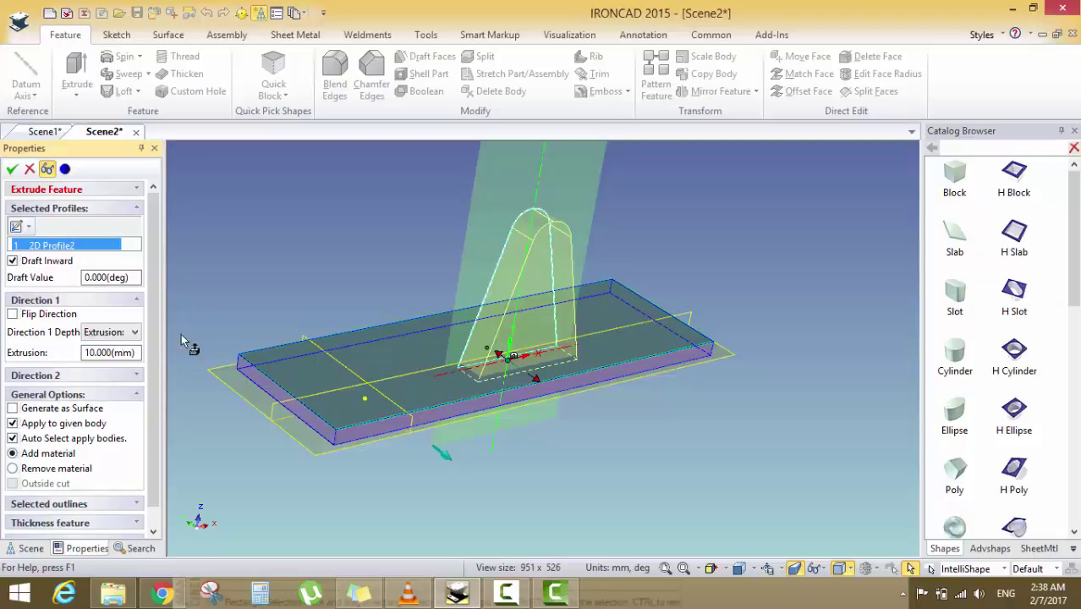
click(115, 333)
click(107, 359)
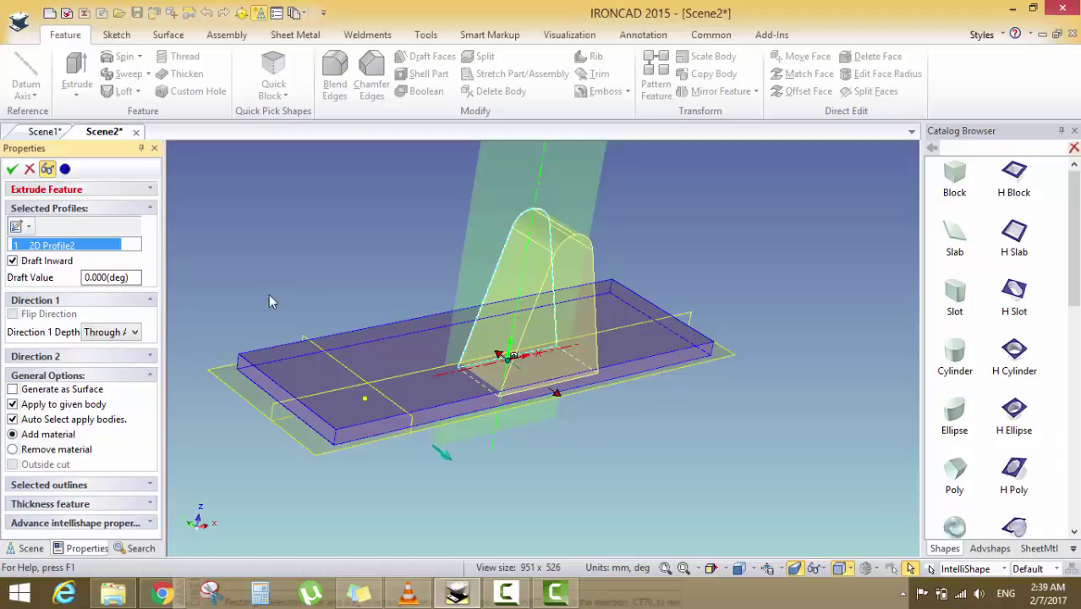
Try the Up to vertex depth with the fixed plate's front top corner as reference, and the Up to surface depth option
click(133, 332)
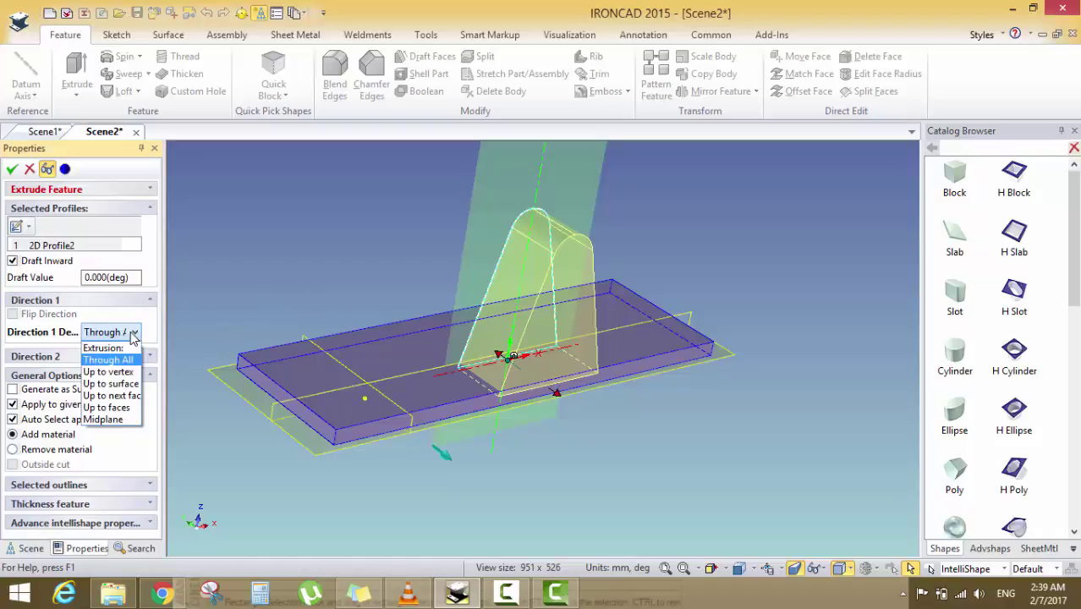
click(108, 371)
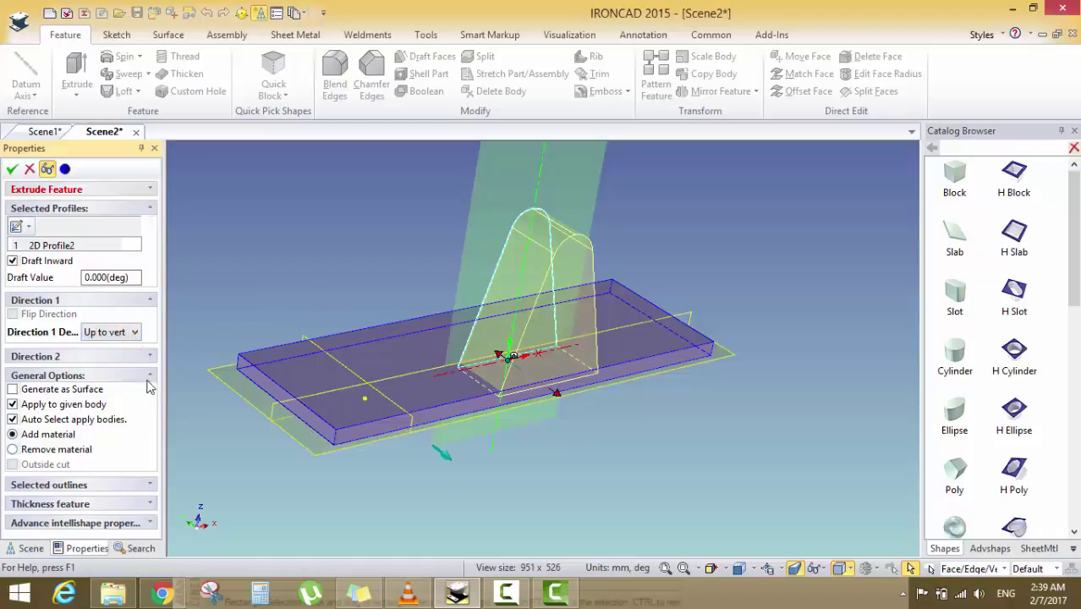
click(336, 428)
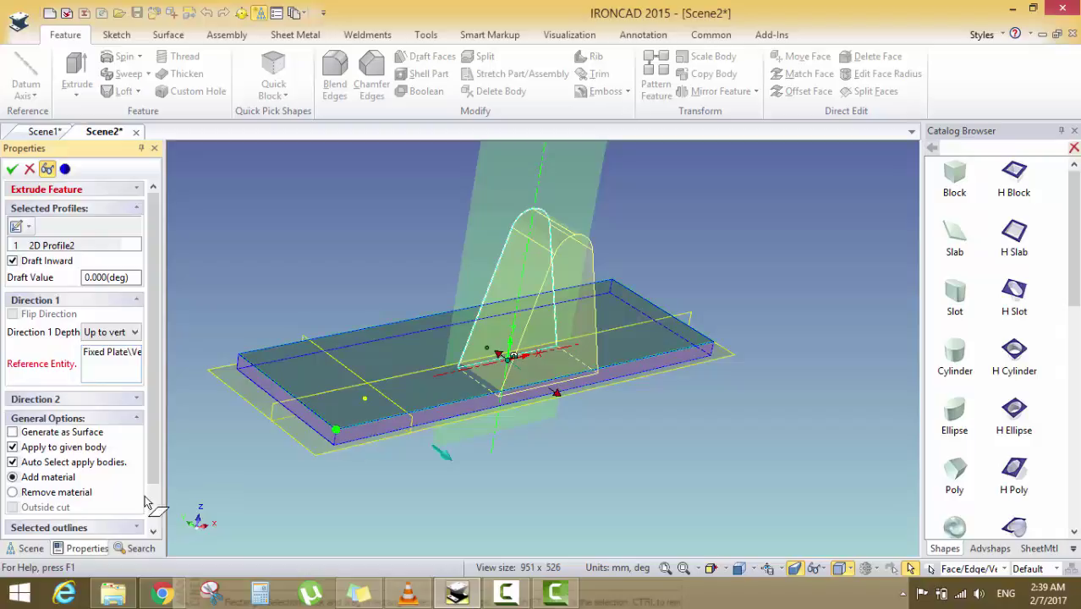
click(108, 334)
click(110, 383)
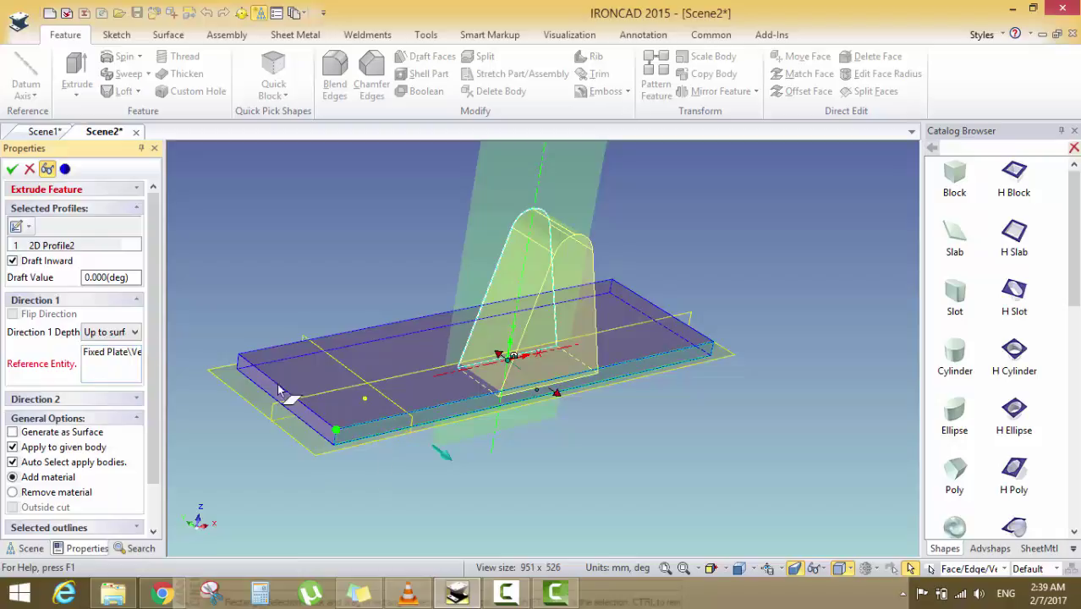
Set the support's extrusion depth type to Midplane with a distance of 5 mm
click(117, 333)
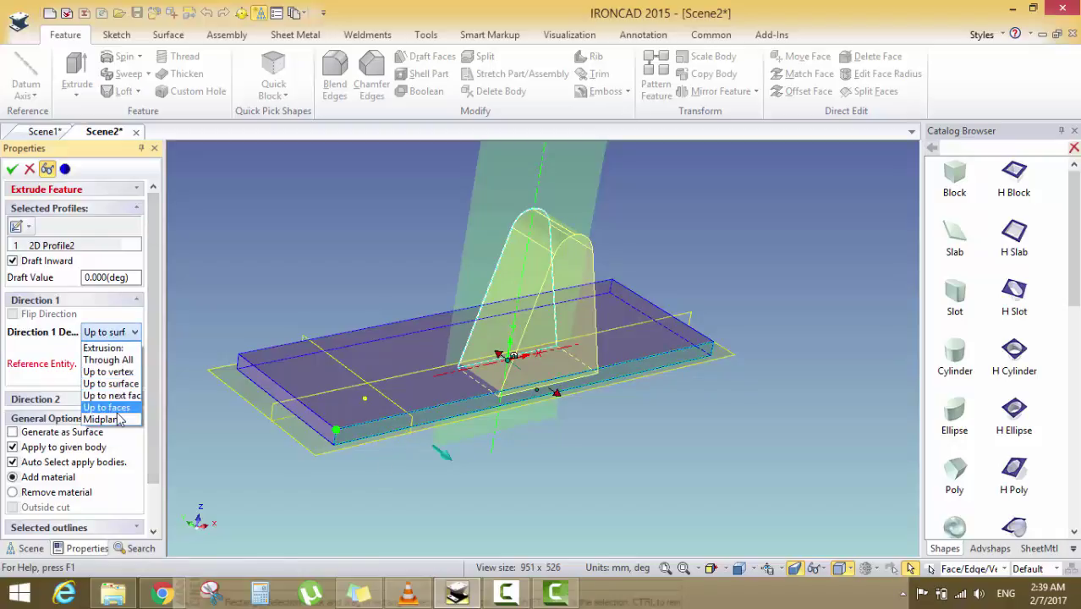
click(132, 335)
click(132, 335)
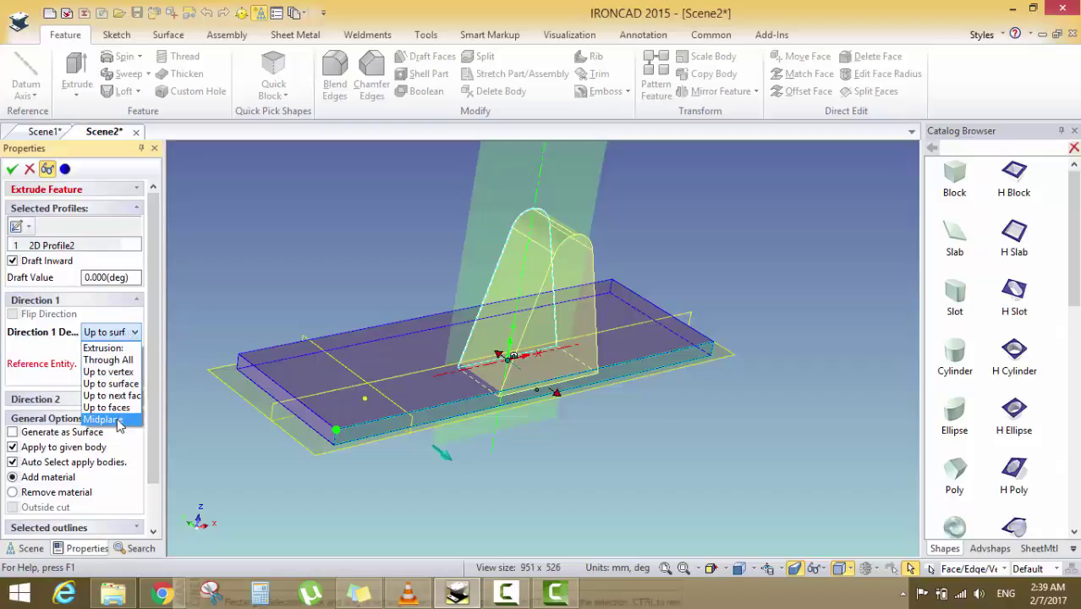
click(103, 419)
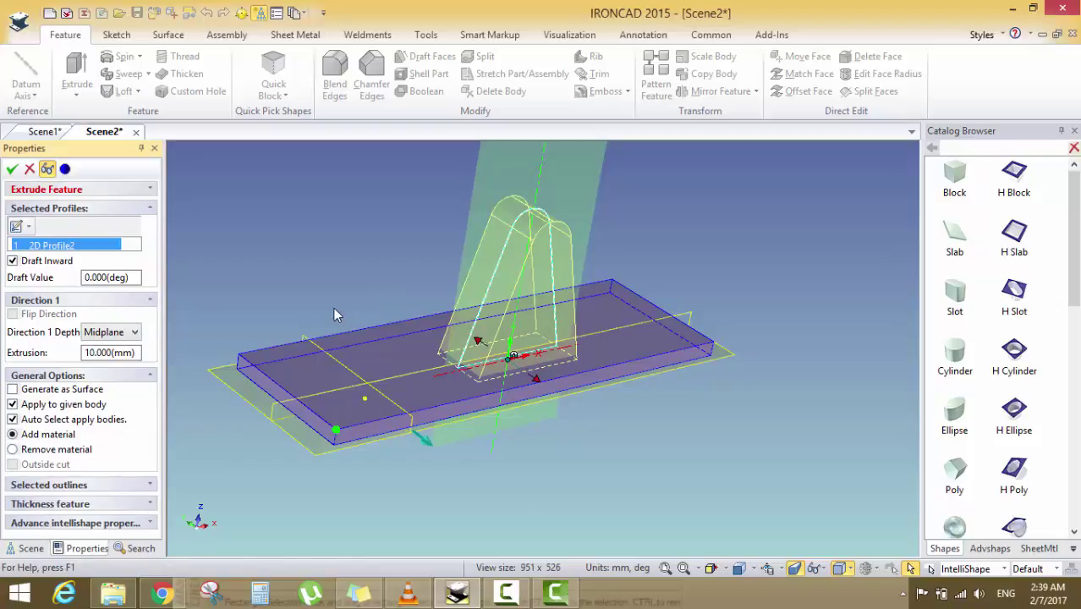
click(136, 352)
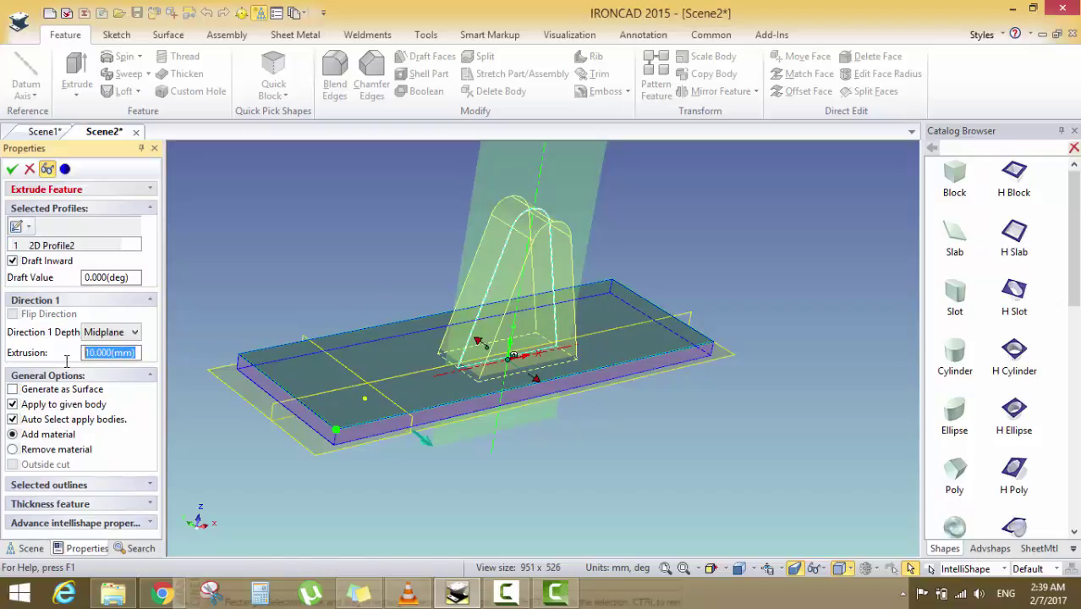
text(5)
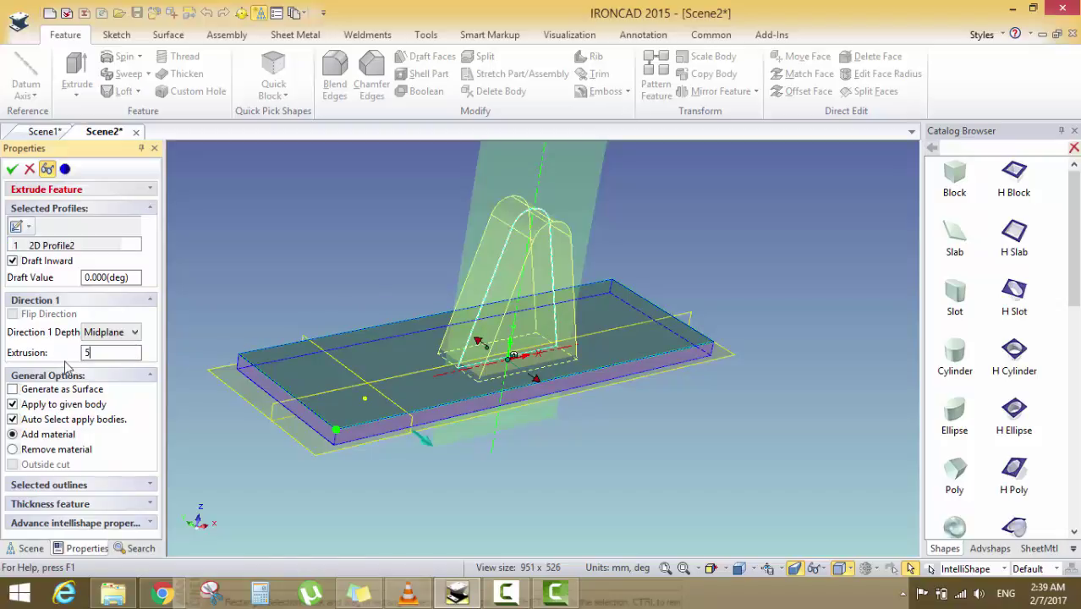
key(Return)
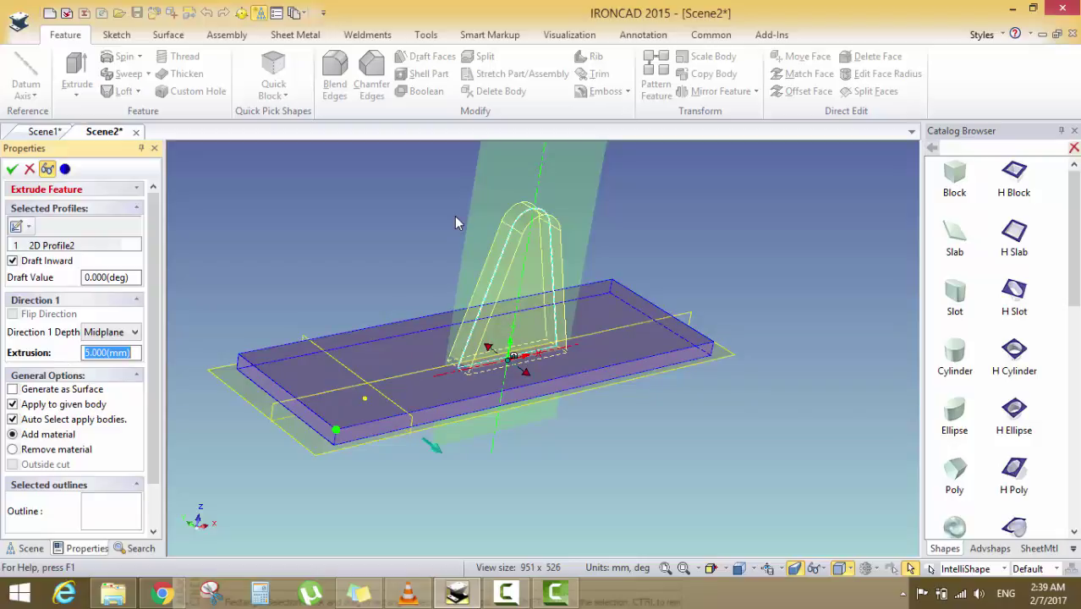
Apply the midplane extrusion of the tapered central support on the fixed plate
click(13, 169)
middle_drag(367, 234, 597, 342)
scroll(597, 343, up, 5)
scroll(427, 373, down, 5)
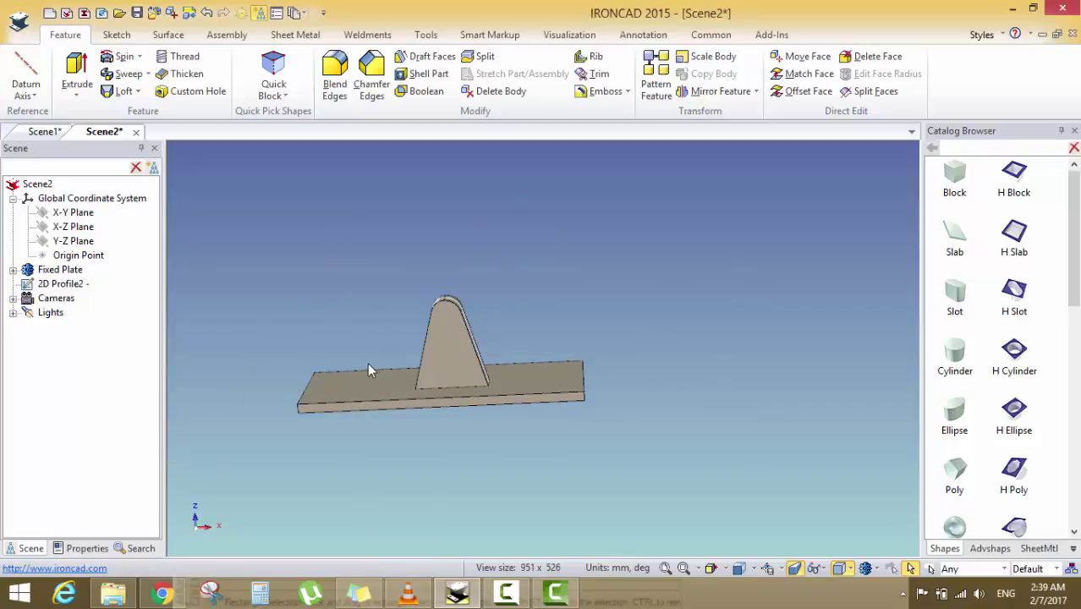
middle_drag(371, 367, 349, 560)
Switch to the beam engine reference video in Chrome, examine the central support's pivot hole enlarged, and return to IRONCAD
mouse_move(161, 592)
click(367, 431)
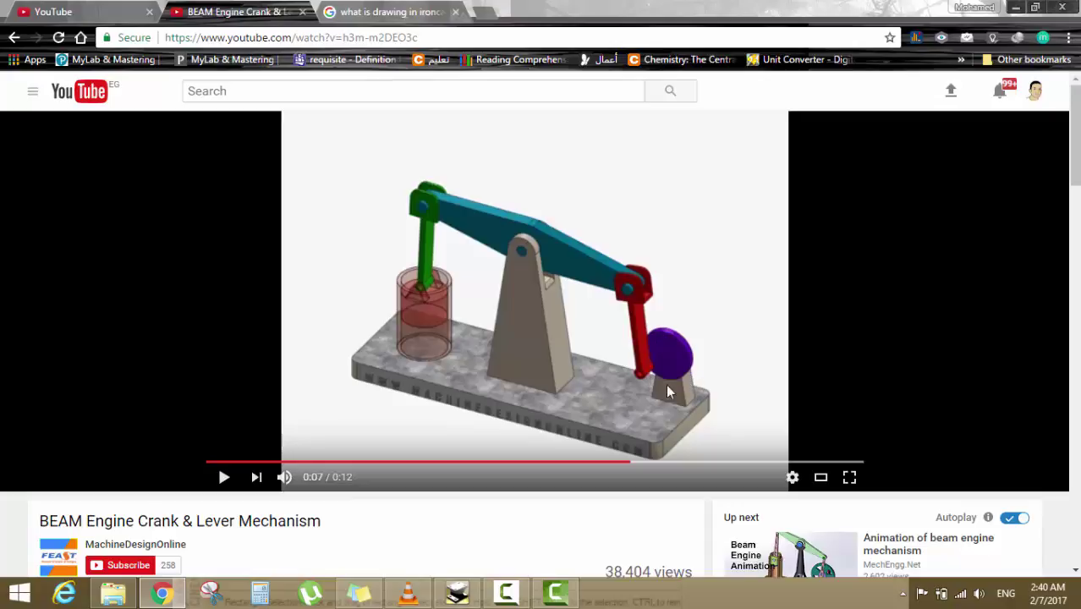
double_click(552, 280)
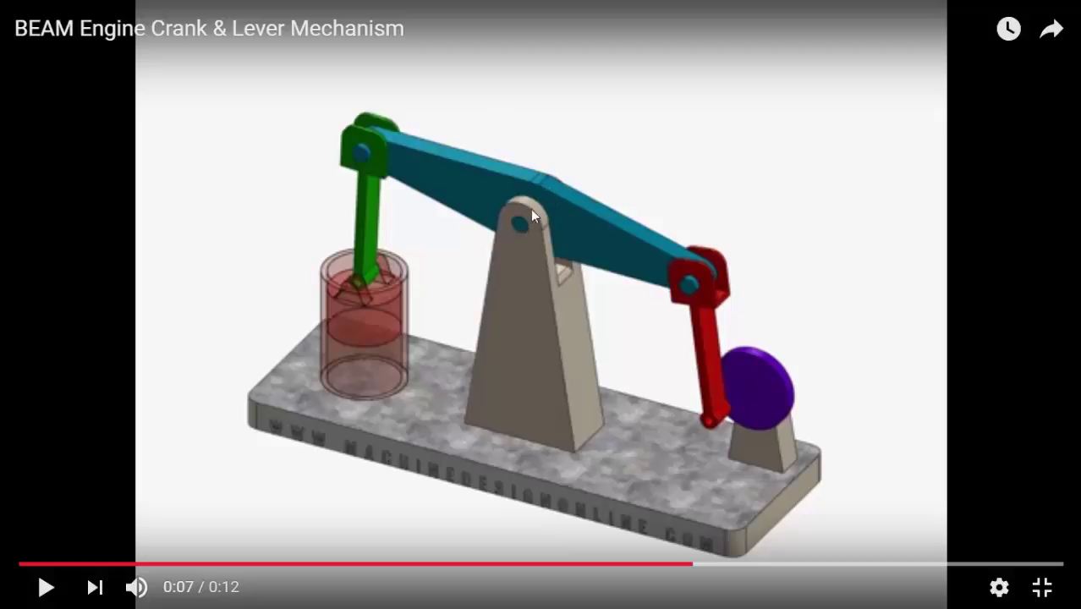
double_click(512, 229)
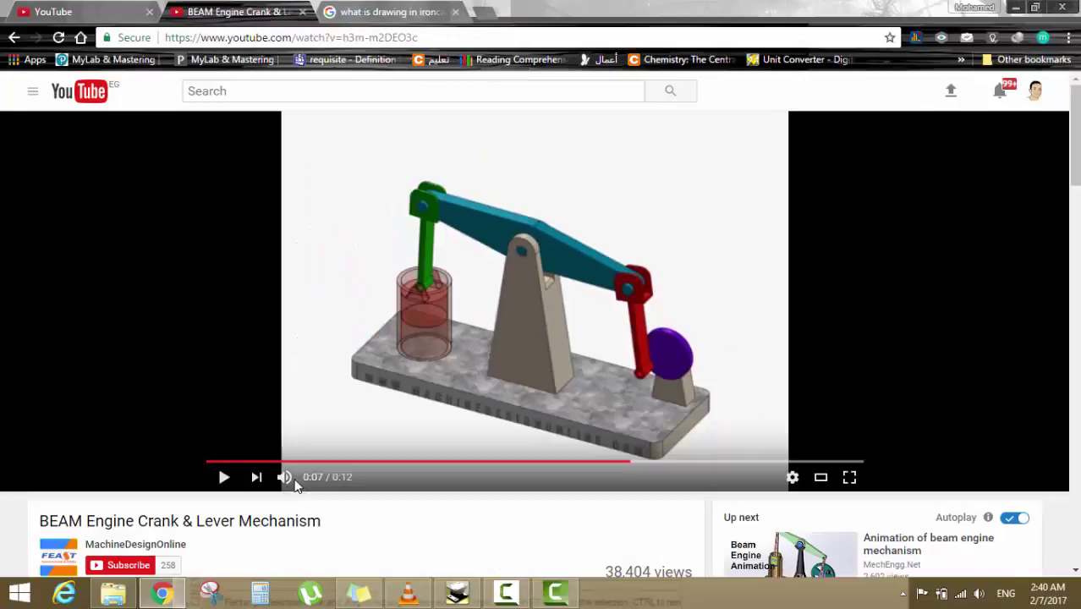
click(506, 602)
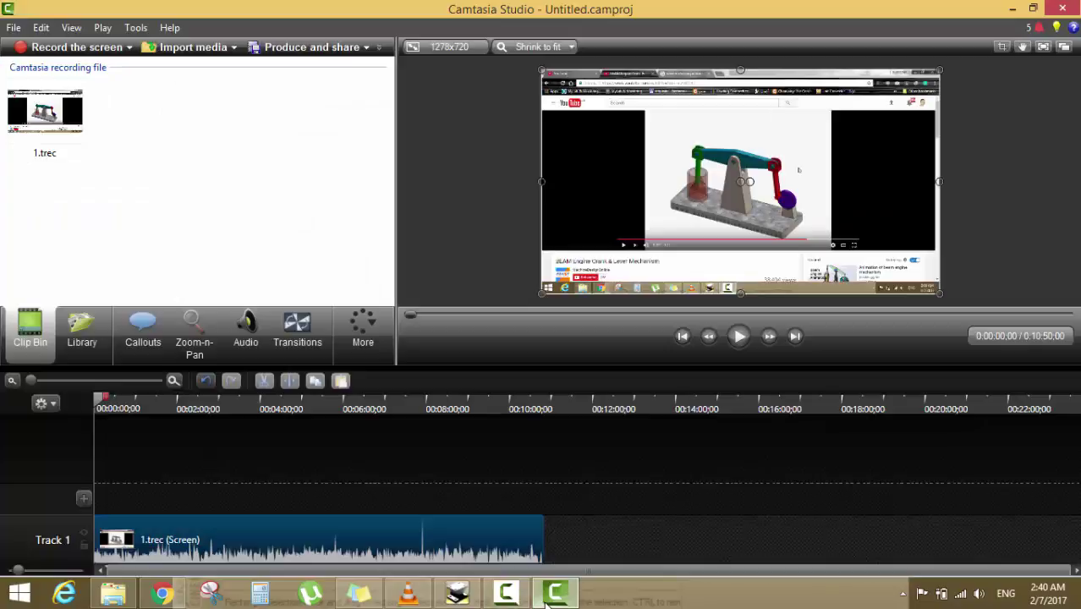
click(544, 602)
click(457, 594)
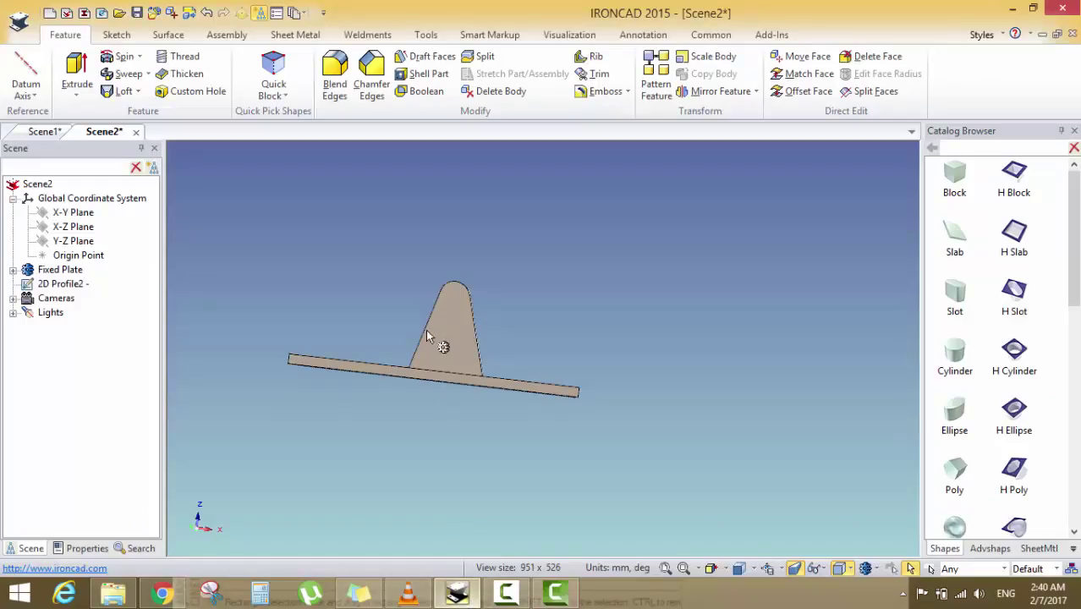
Open the cross-section sketch of the central support's extrusion under Fixed Plate for editing
middle_drag(429, 331, 384, 380)
scroll(448, 312, up, 5)
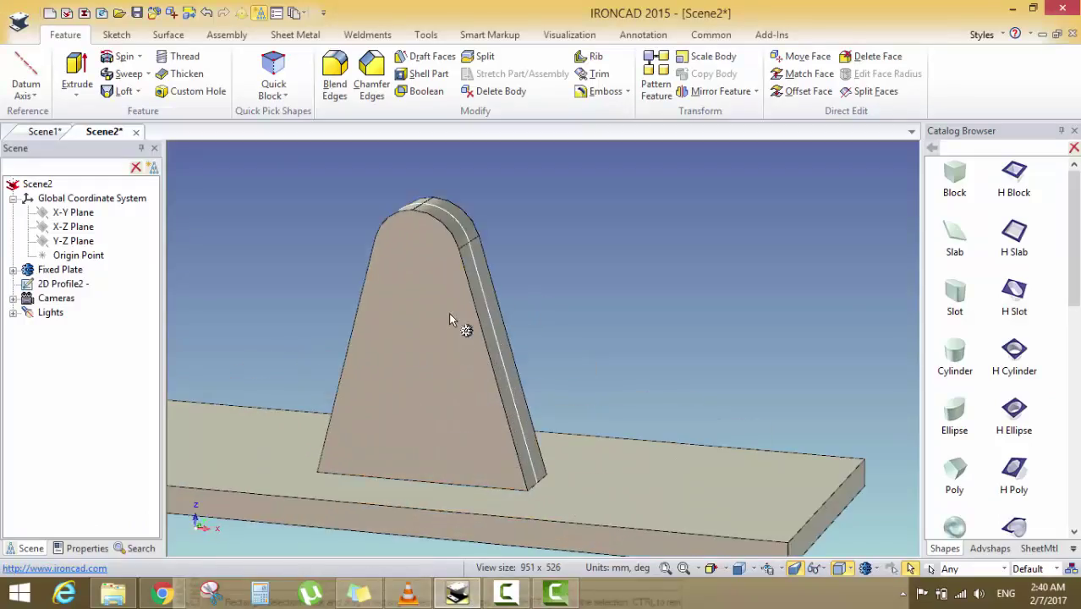
mouse_move(428, 307)
middle_down()
mouse_move(415, 342)
mouse_move(441, 319)
middle_up()
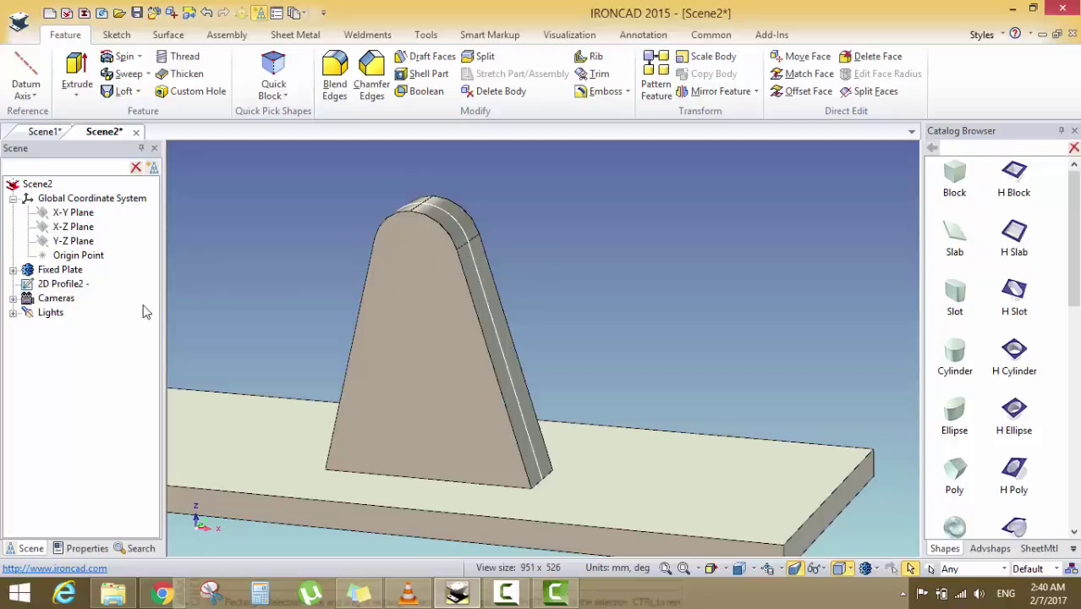
middle_drag(298, 280, 305, 287)
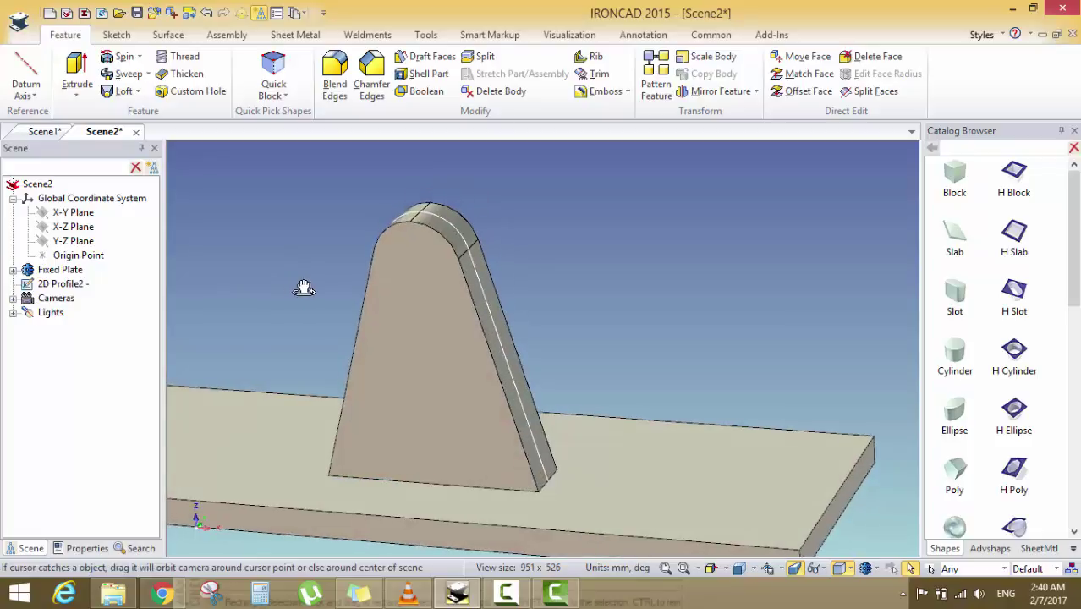
scroll(308, 292, down, 2)
click(66, 272)
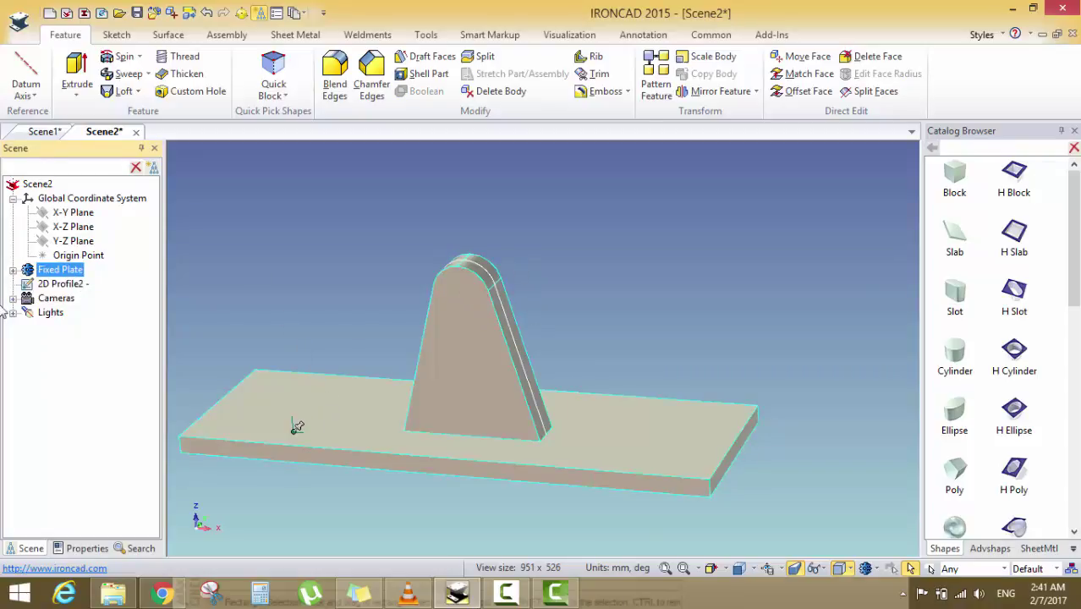
click(13, 269)
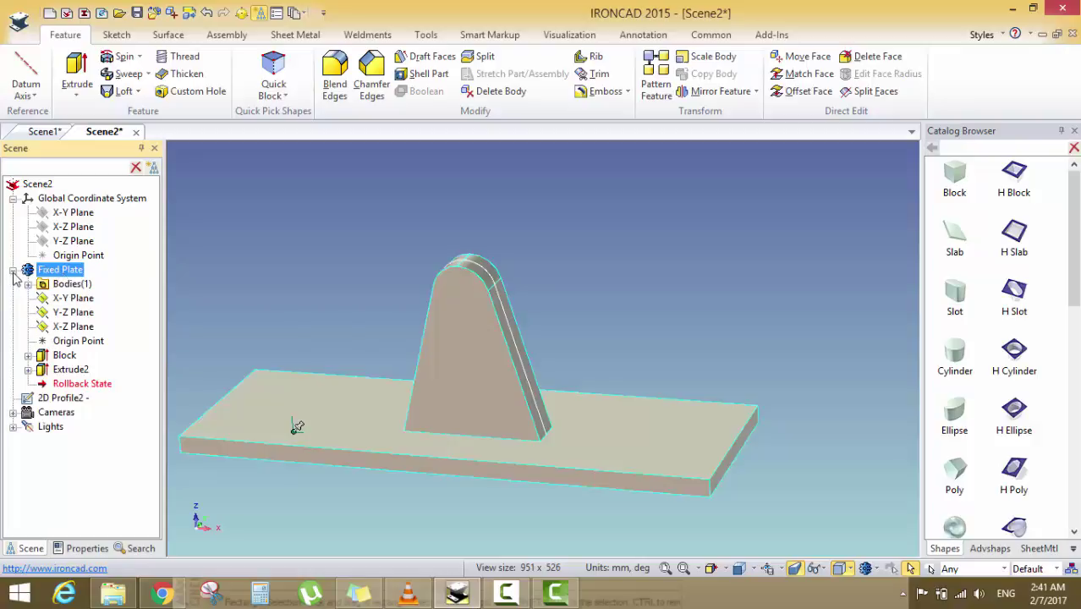
click(70, 369)
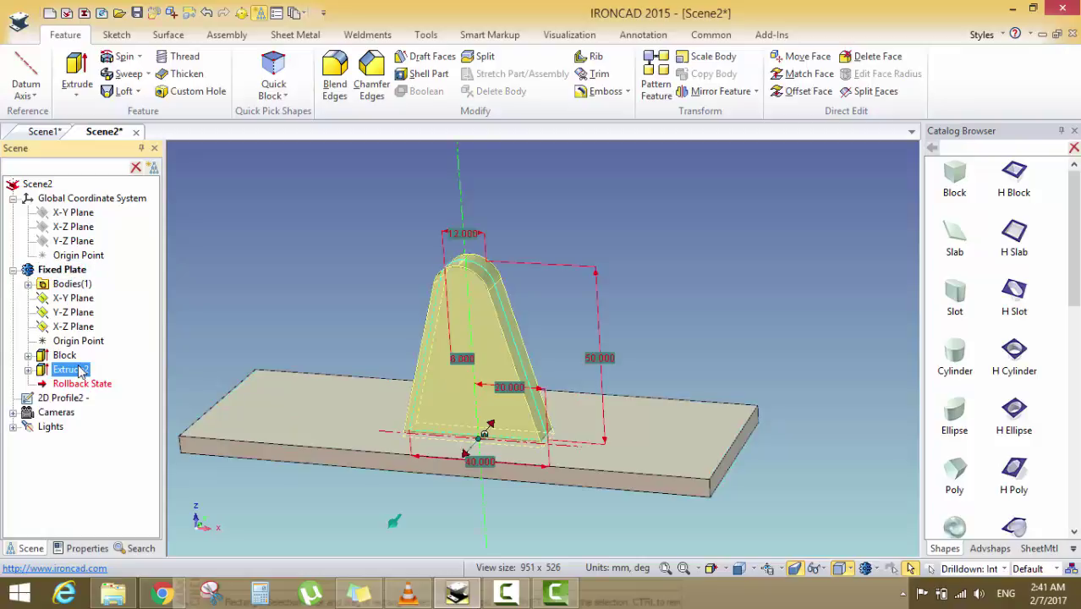
click(28, 371)
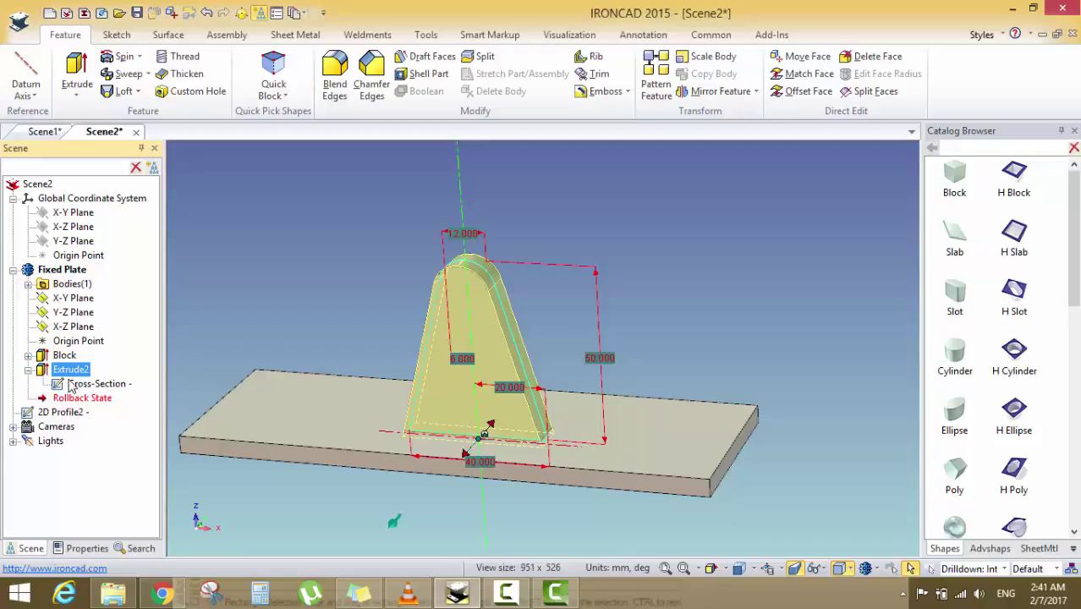
click(61, 389)
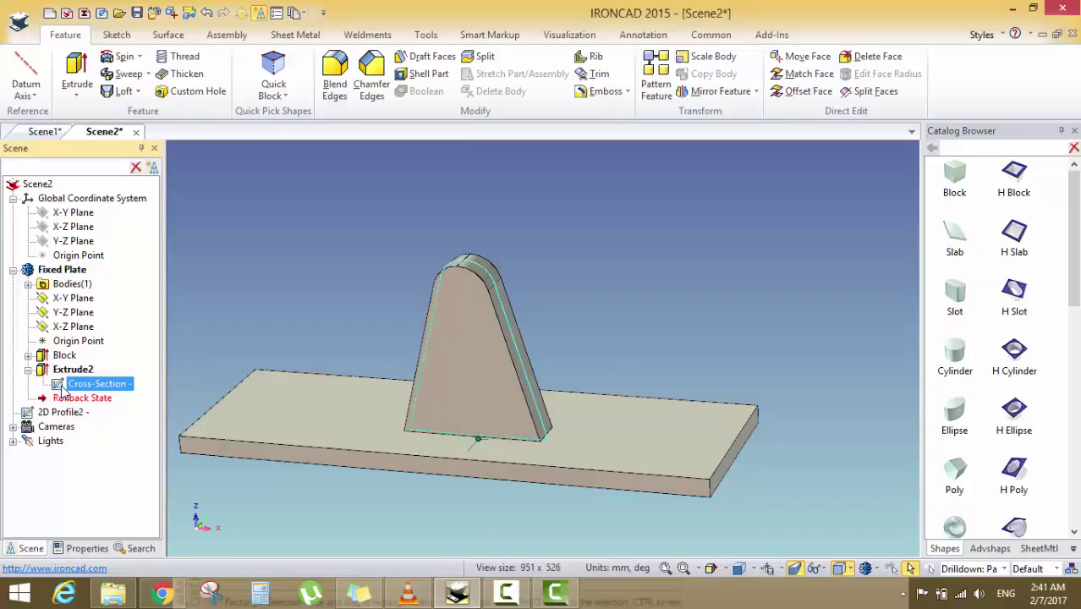
right_click(62, 389)
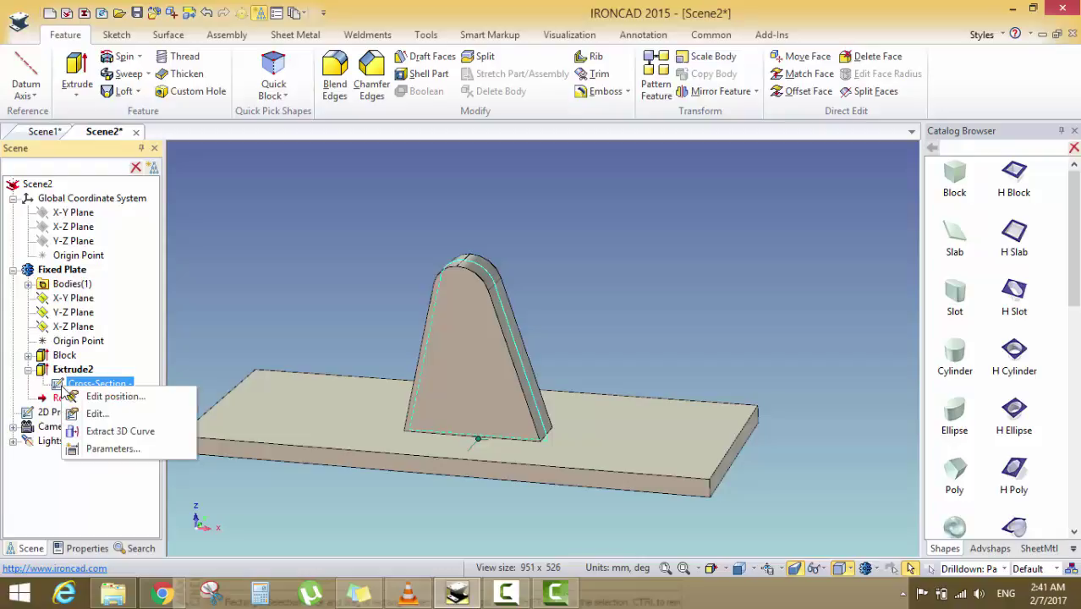
click(92, 414)
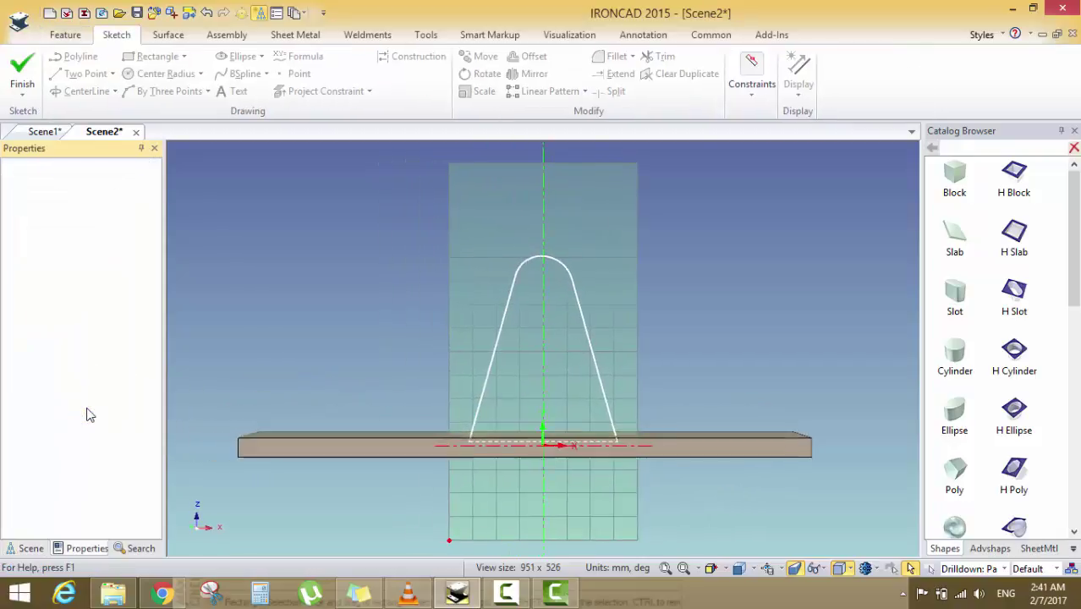
Sketch a center-radius circle of about 3.5 mm radius on the vertical centerline inside the support's rounded top
scroll(485, 355, down, 1)
scroll(513, 361, down, 1)
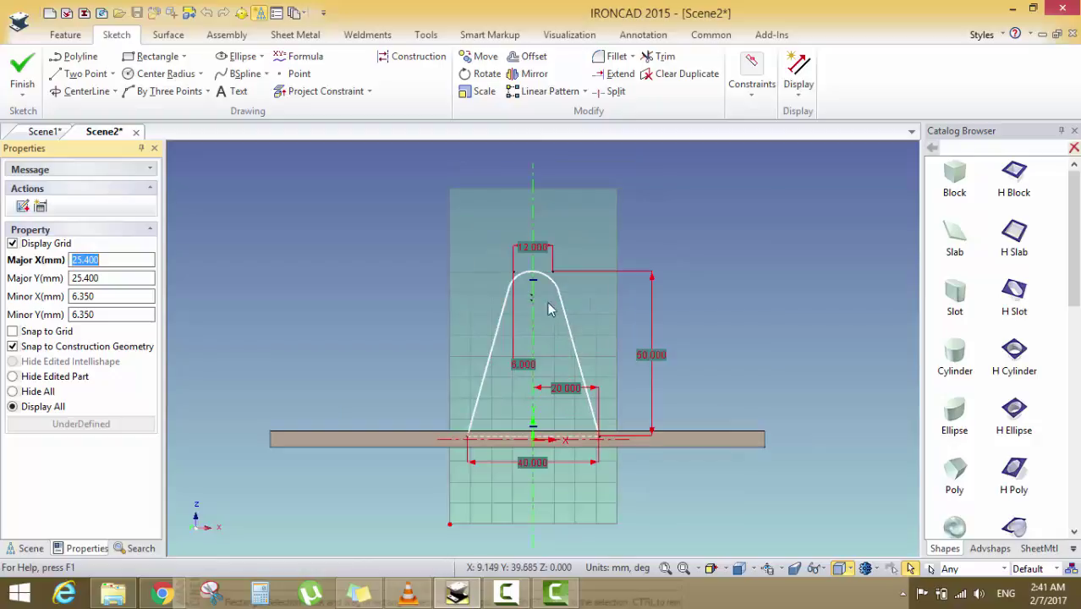
scroll(551, 288, up, 3)
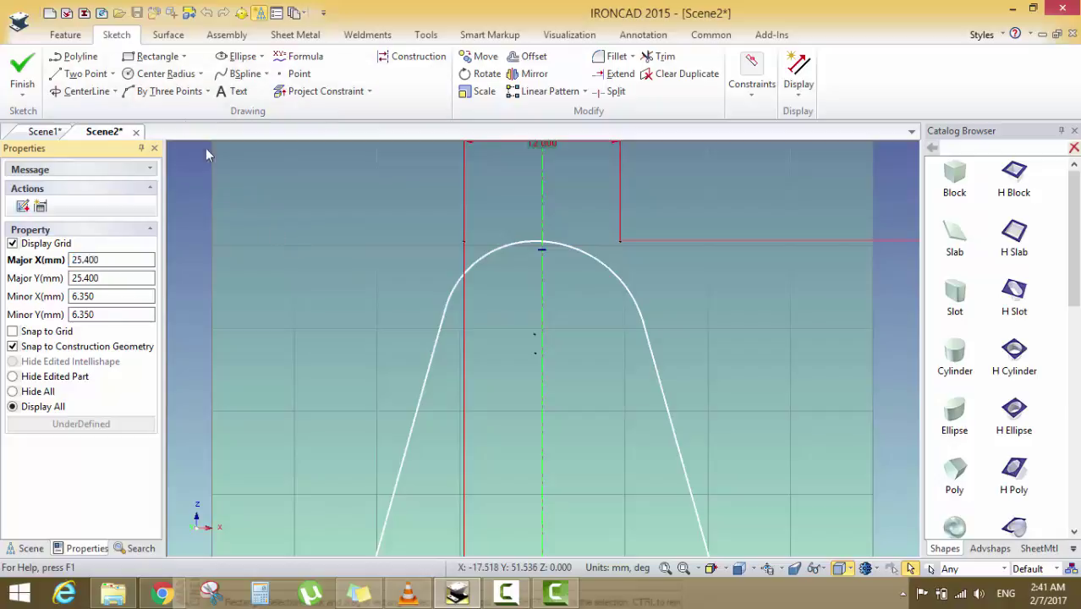
click(161, 74)
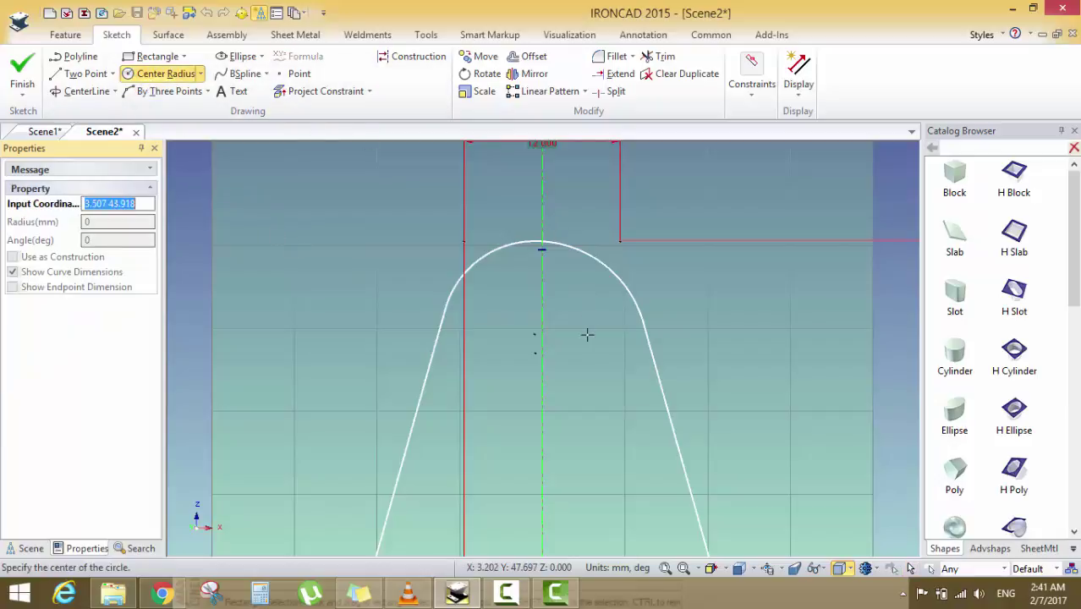
click(541, 331)
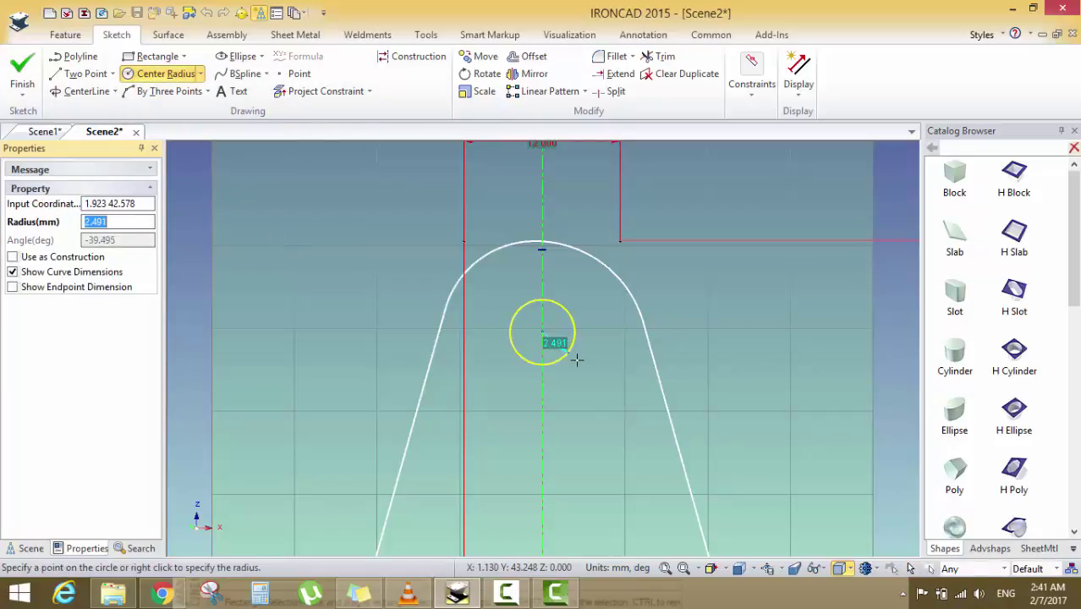
click(577, 361)
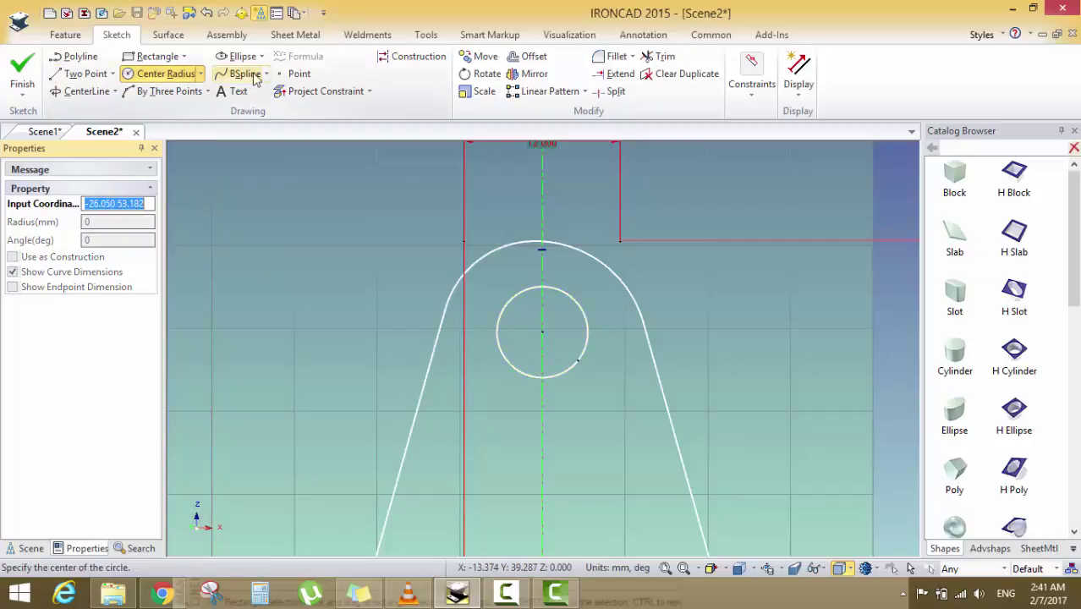
Add a Smart Dimension to the circle's radius and set it to 0.5 mm
click(751, 93)
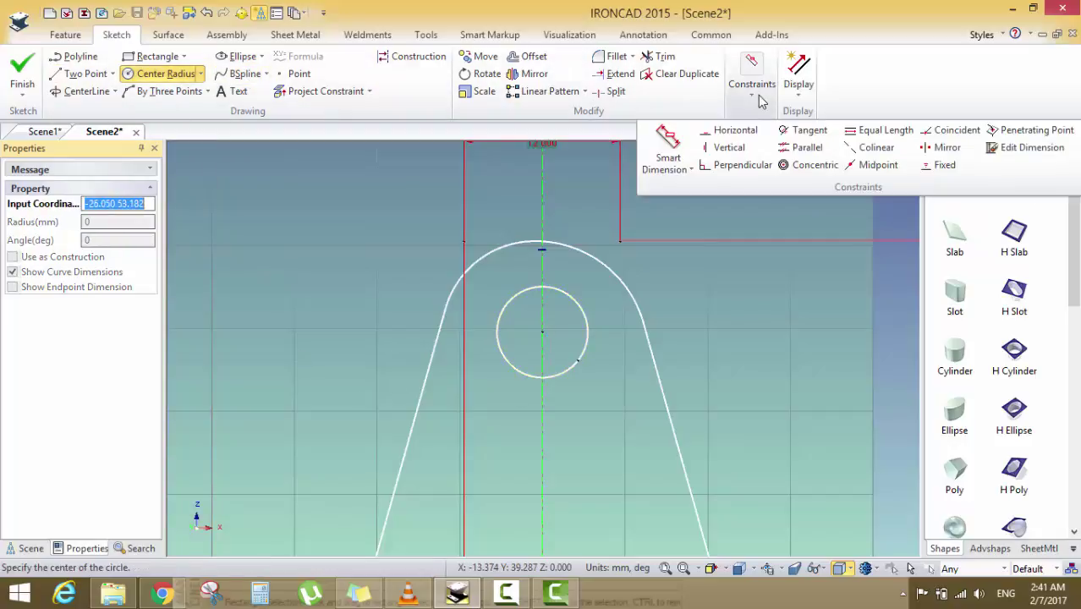
click(685, 144)
click(571, 299)
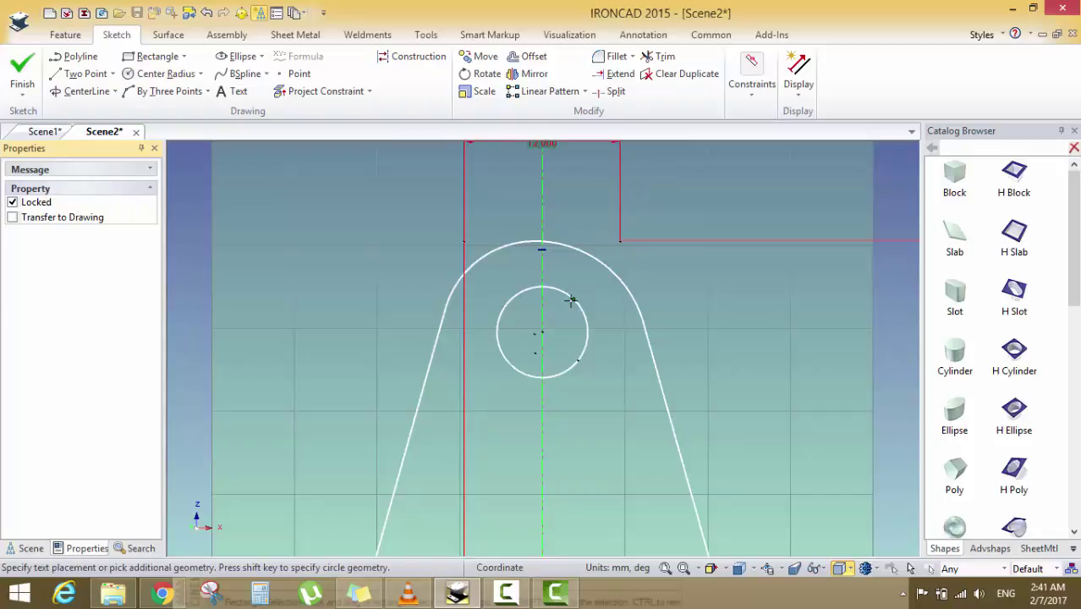
click(707, 267)
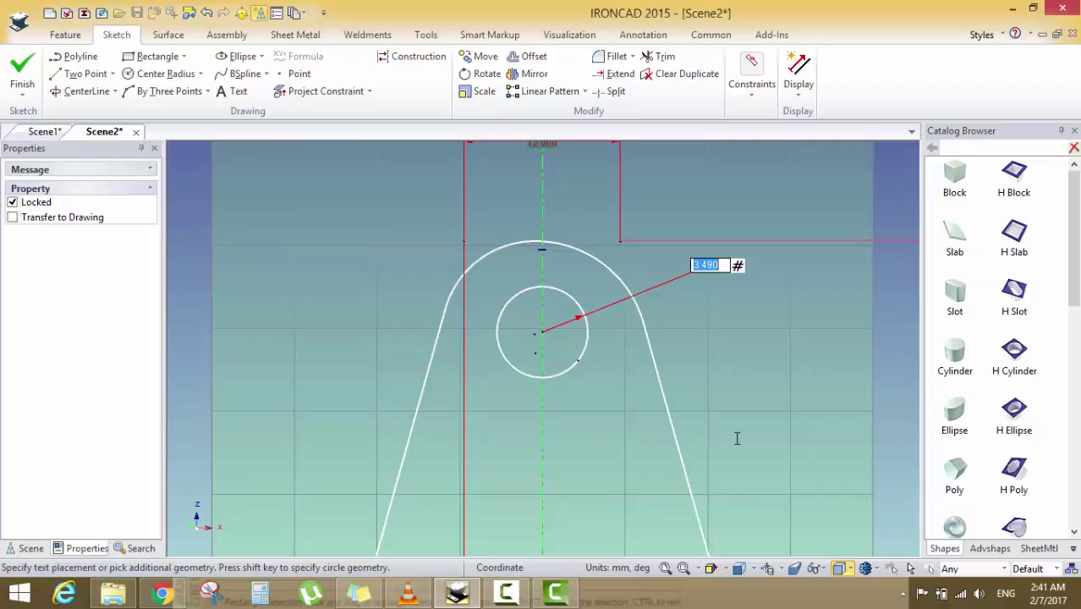
text(0.5)
key(Return)
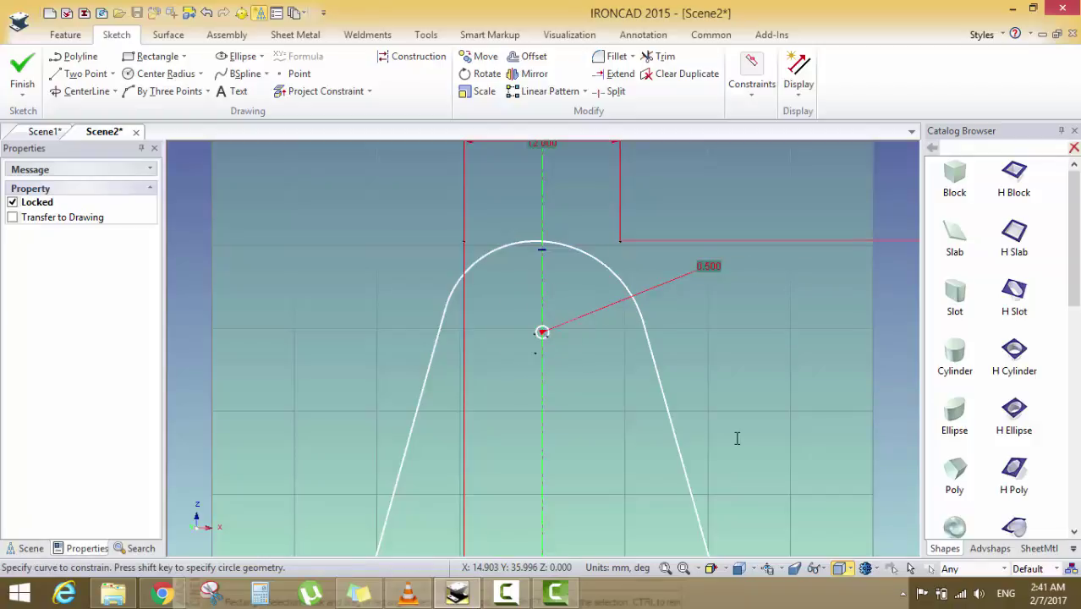
Set the circle's radius dimension to 1.5 mm
double_click(710, 266)
text(1)
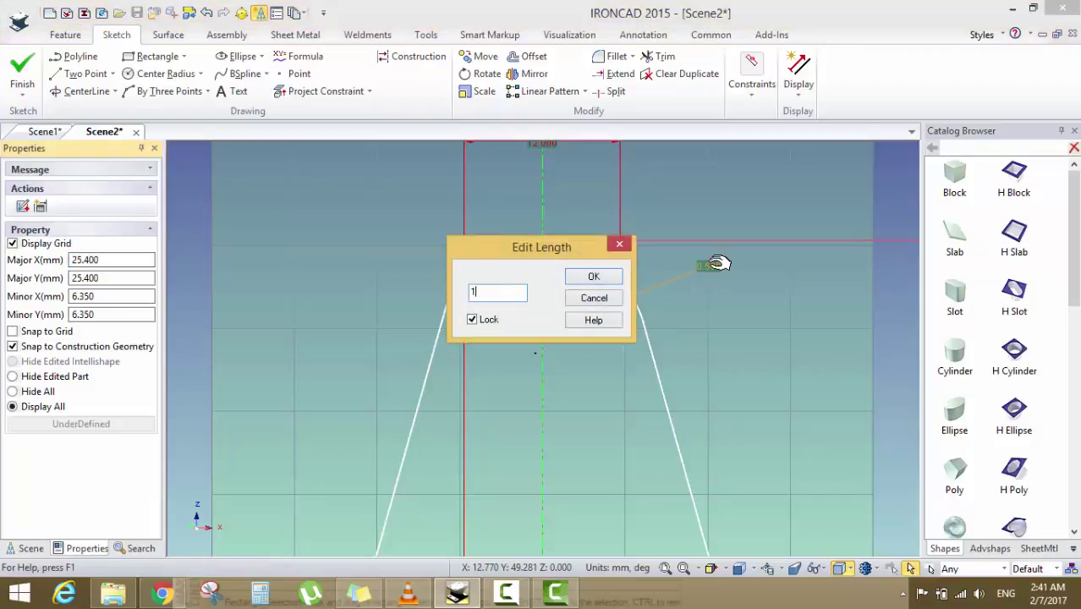
text(.5)
key(Return)
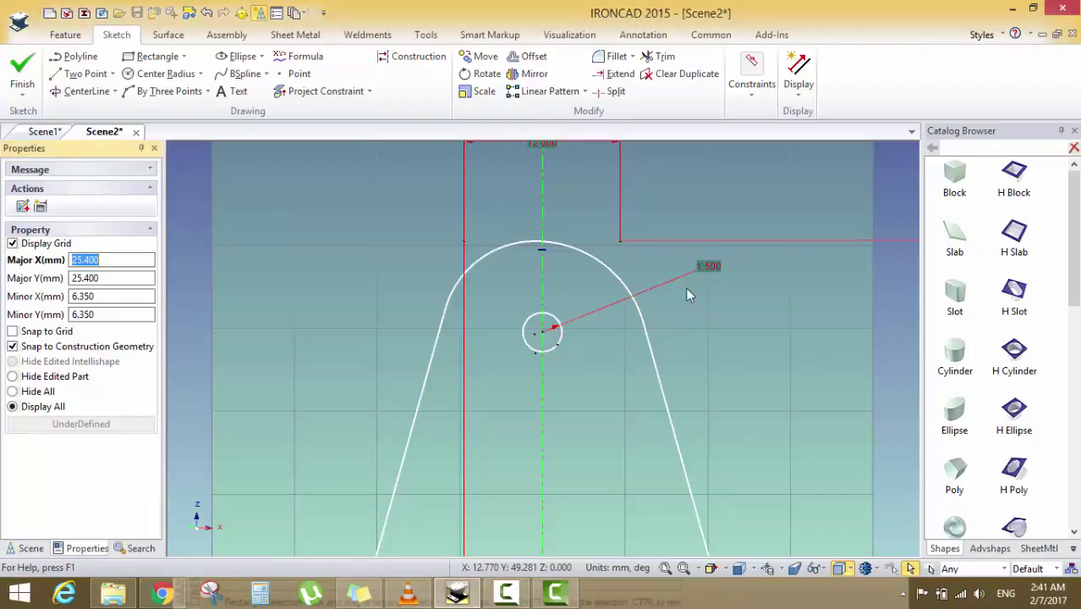
Finish the cross-section sketch to cut the pivot hole through the central support, and inspect the hole
scroll(681, 324, down, 3)
middle_drag(681, 324, 575, 437)
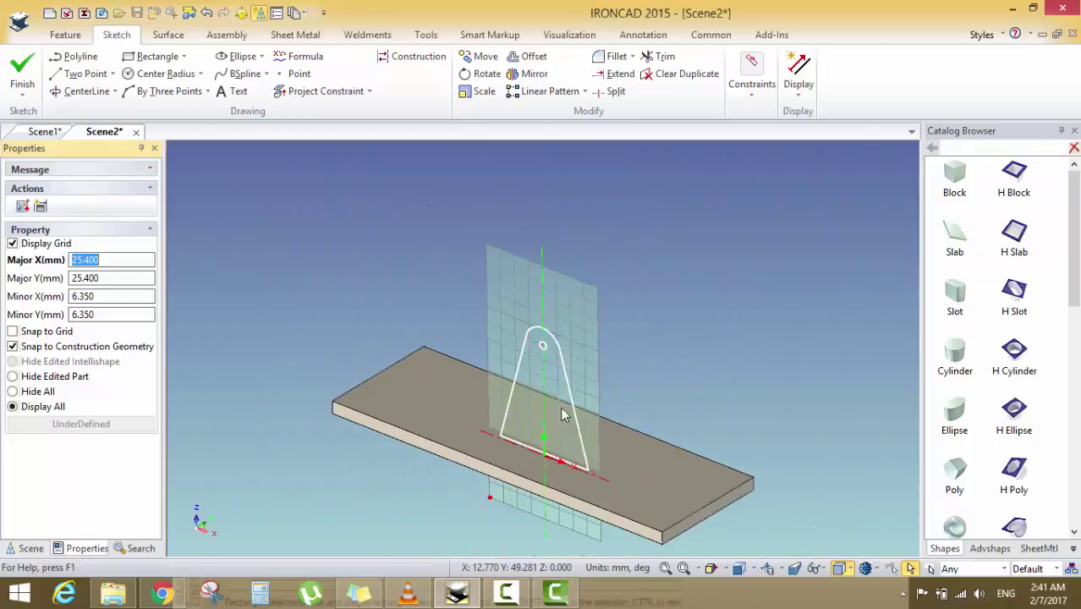
scroll(575, 437, up, 3)
scroll(575, 436, down, 3)
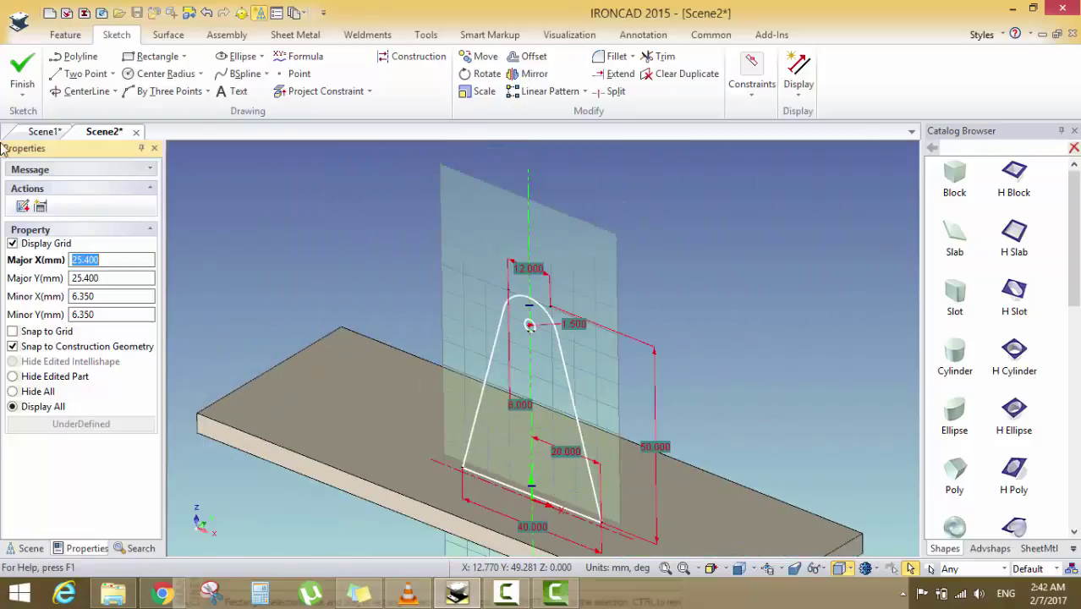
click(22, 72)
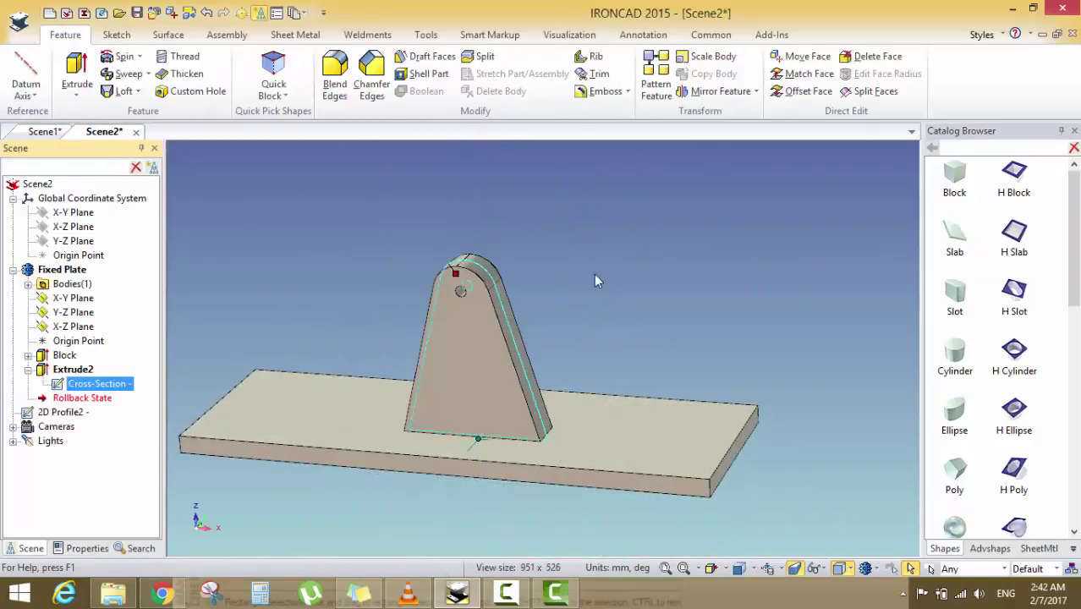
scroll(511, 302, up, 3)
drag(511, 301, 472, 331)
scroll(477, 302, up, 2)
scroll(466, 320, down, 3)
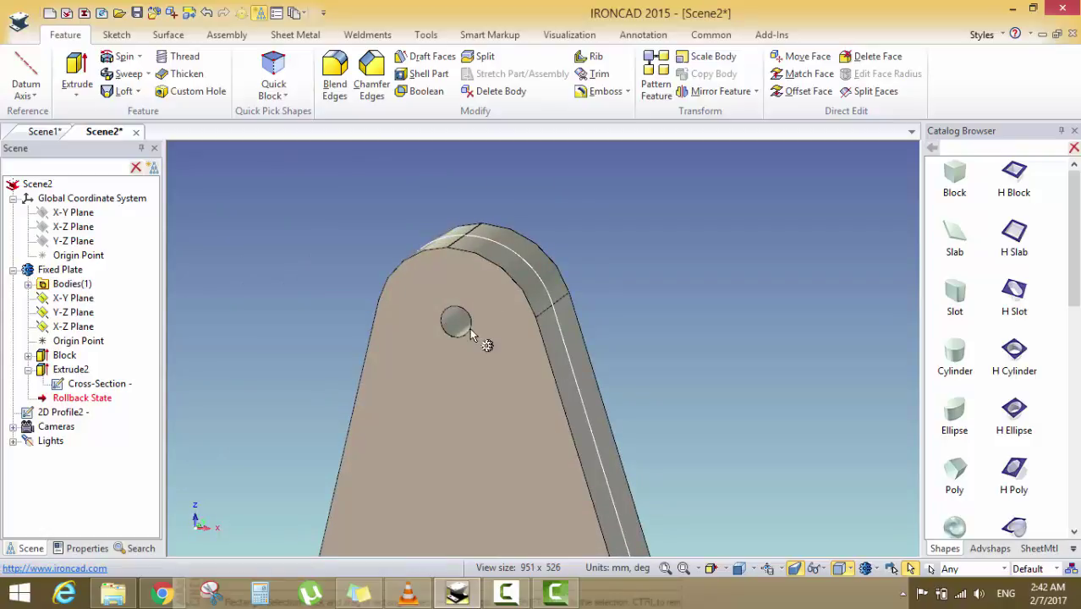
drag(427, 374, 498, 338)
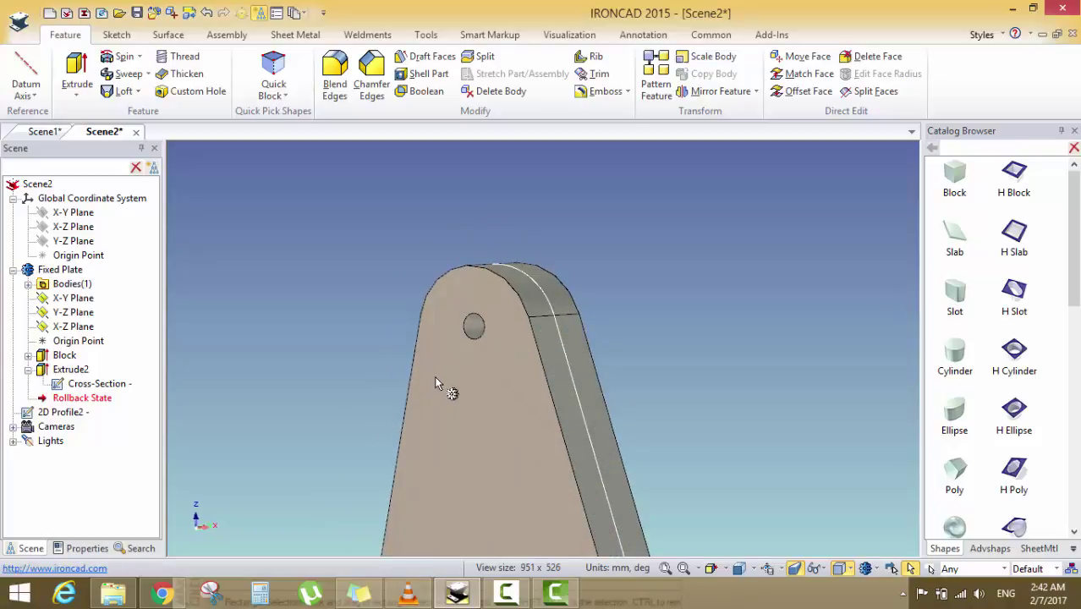
Compare the central support with the beam engine reference video in Chrome and return to the IRONCAD model
key(alt+Tab)
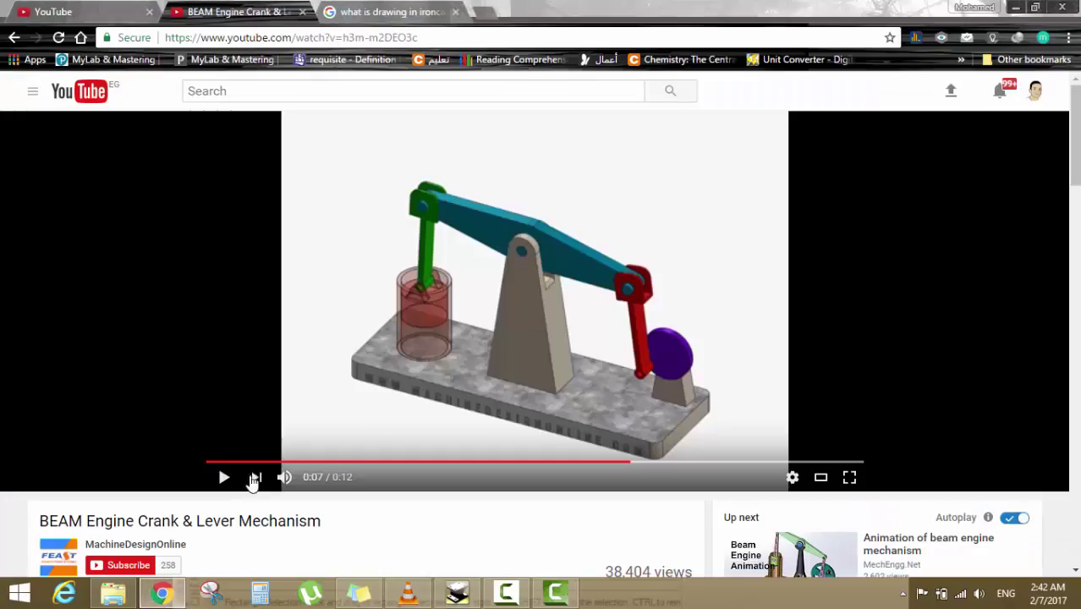
click(170, 592)
scroll(545, 372, down, 3)
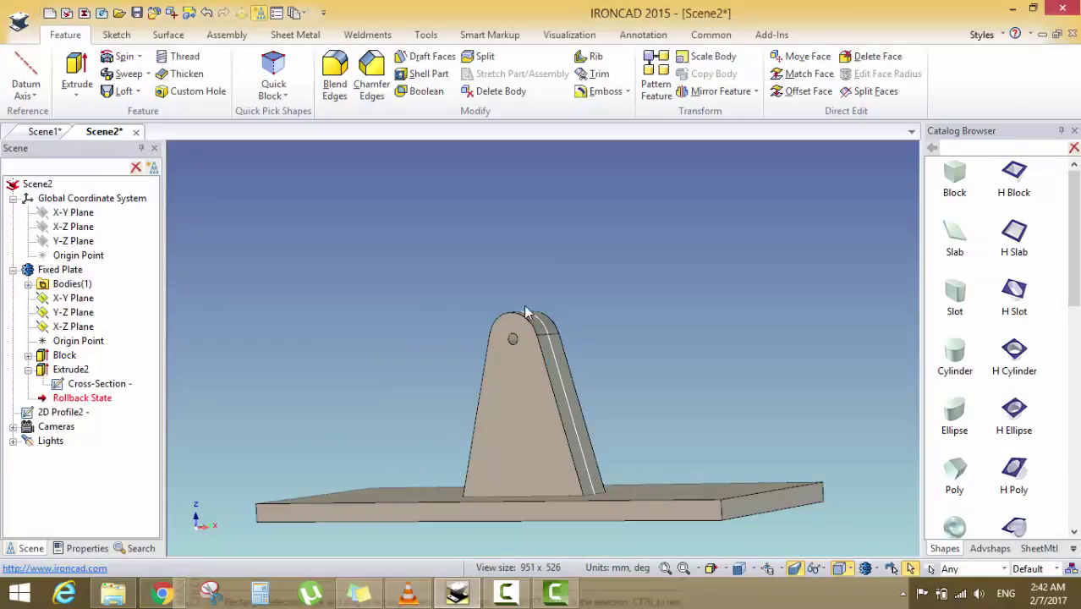
drag(524, 313, 525, 404)
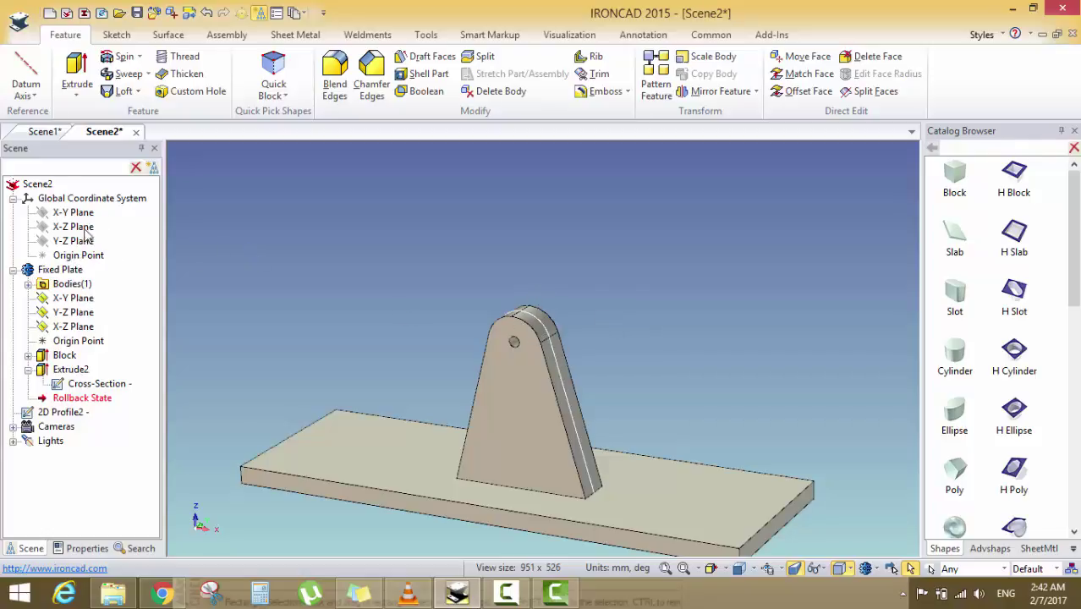
Create a new 2D sketch on the Y-Z plane
click(116, 37)
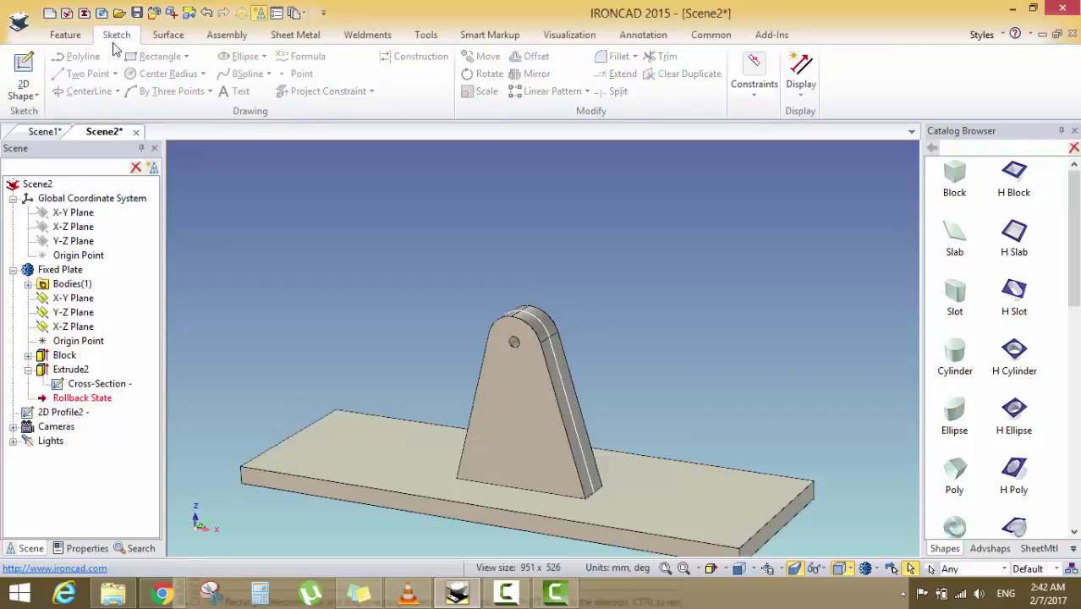
click(29, 97)
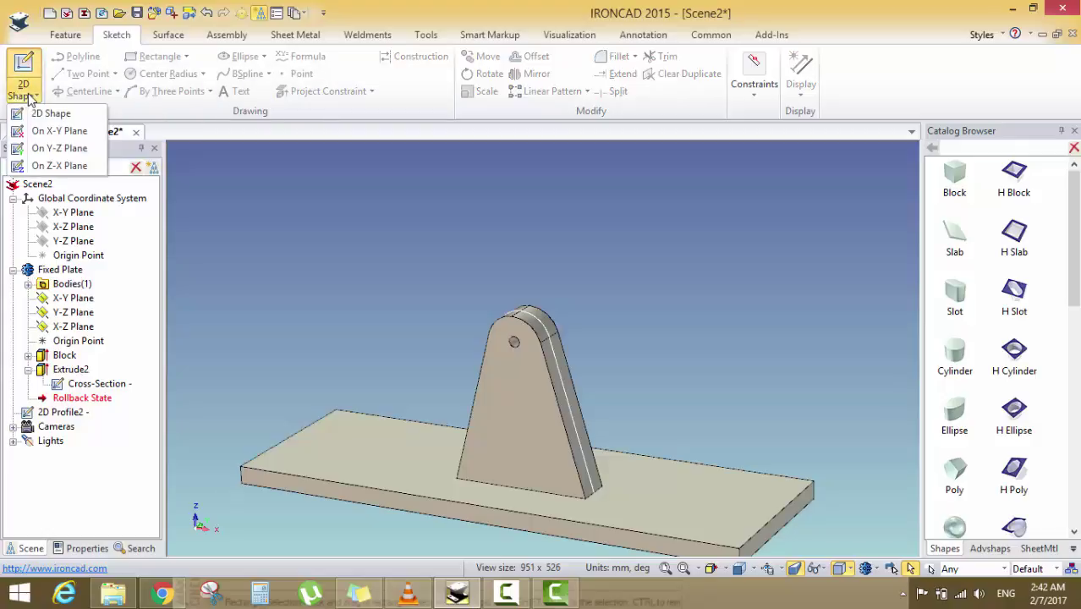
mouse_move(297, 264)
middle_down()
mouse_move(309, 295)
mouse_move(287, 303)
mouse_move(313, 290)
middle_up()
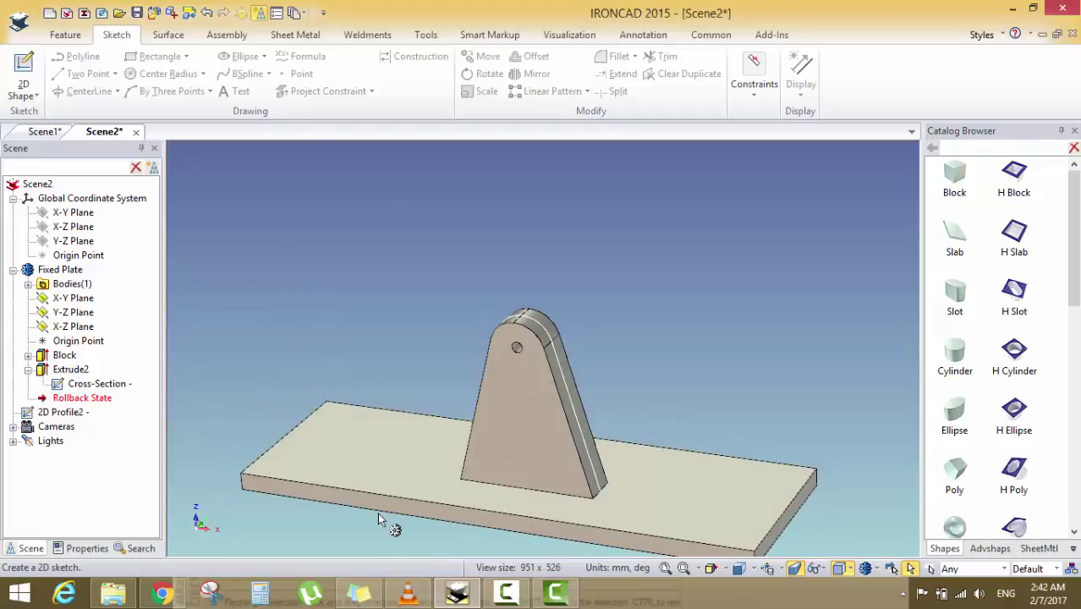
click(19, 100)
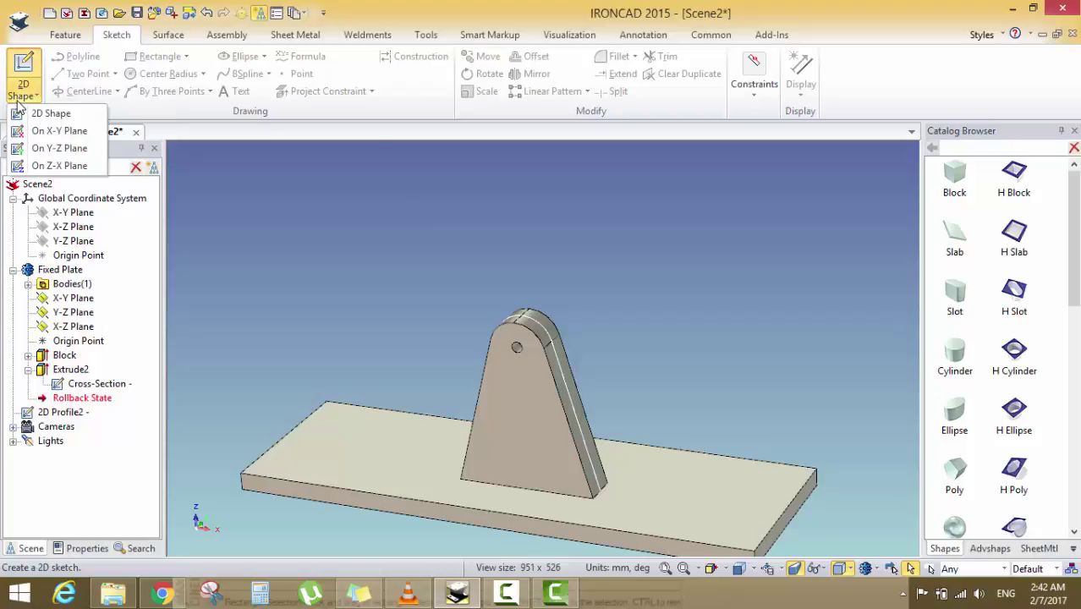
click(72, 154)
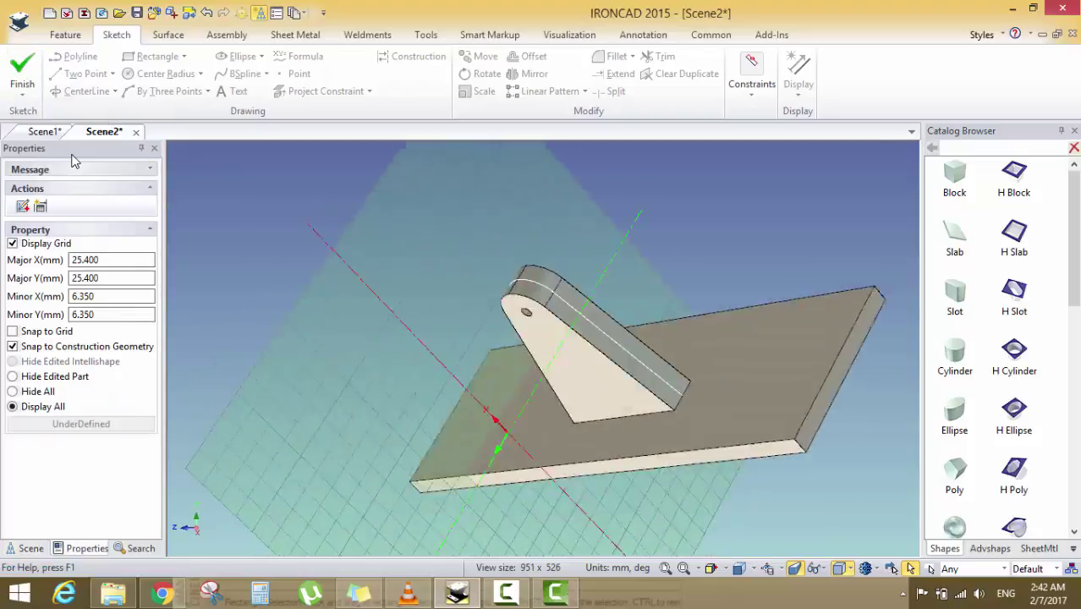
Sketch a rectangle about 14 mm long and 8 mm wide over the rounded end of the central support, starting on its end edge
scroll(448, 371, down, 2)
scroll(410, 261, up, 5)
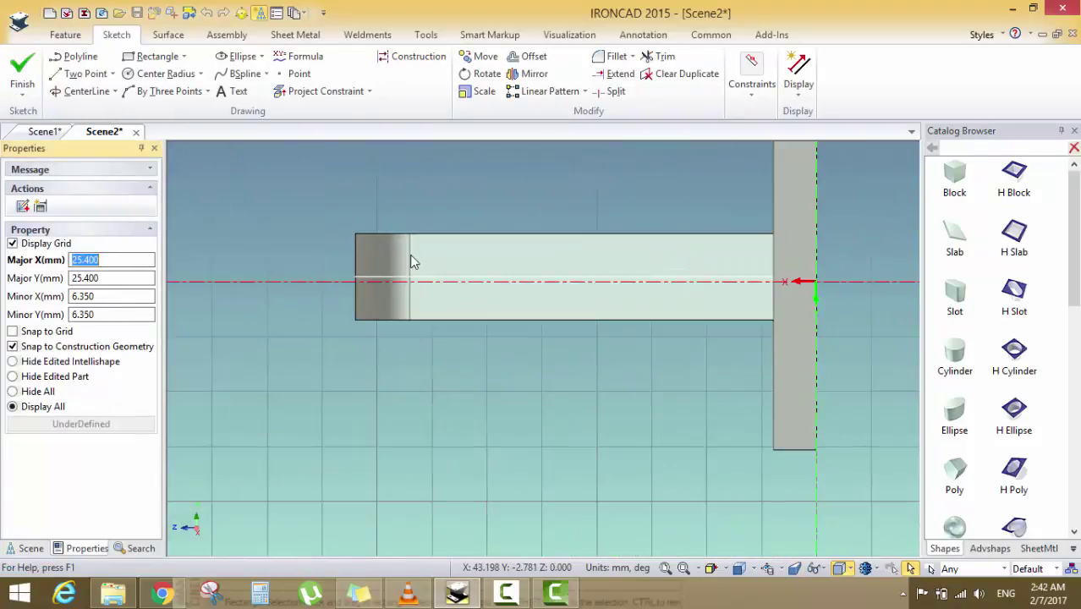
scroll(486, 311, up, 2)
scroll(496, 309, down, 2)
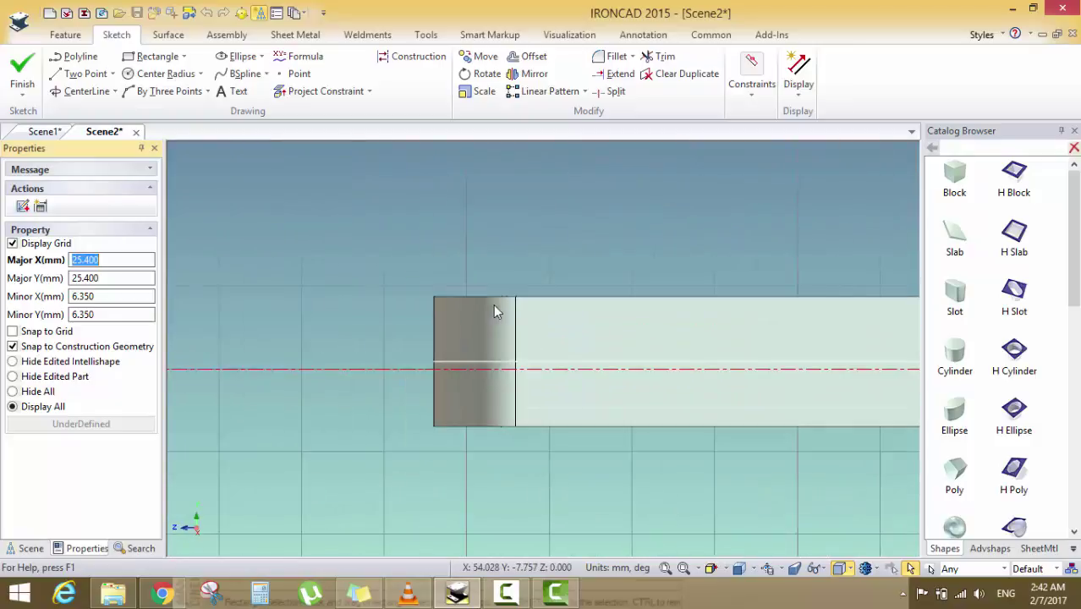
click(153, 59)
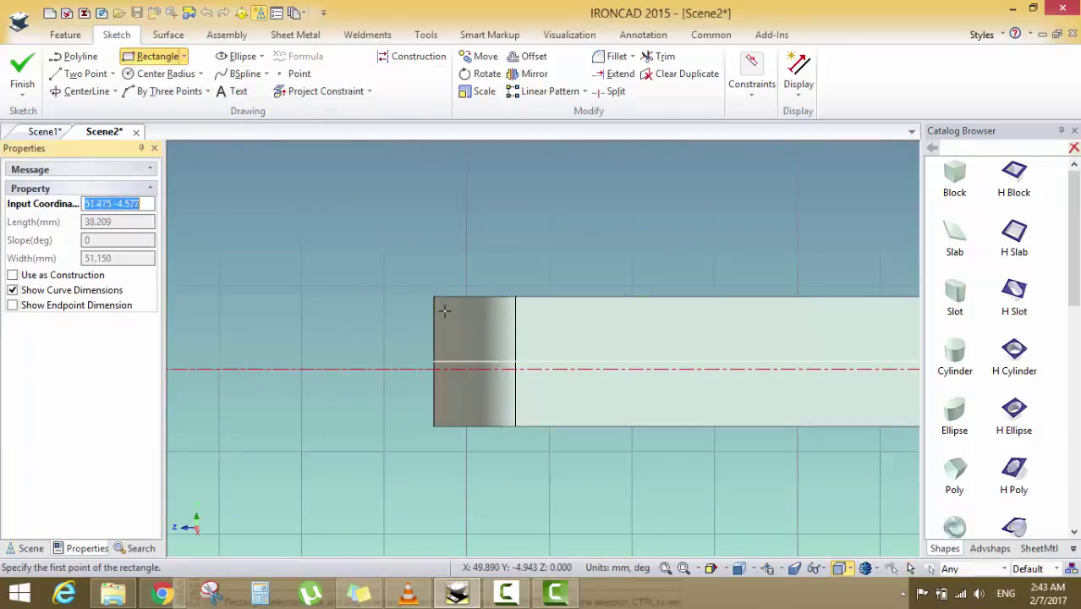
click(433, 309)
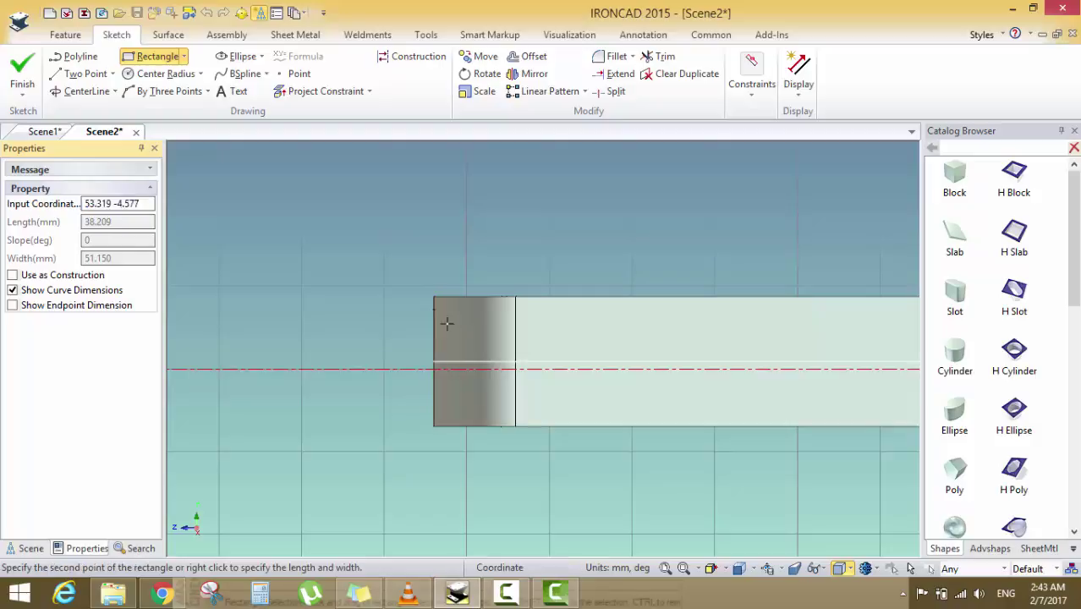
click(615, 412)
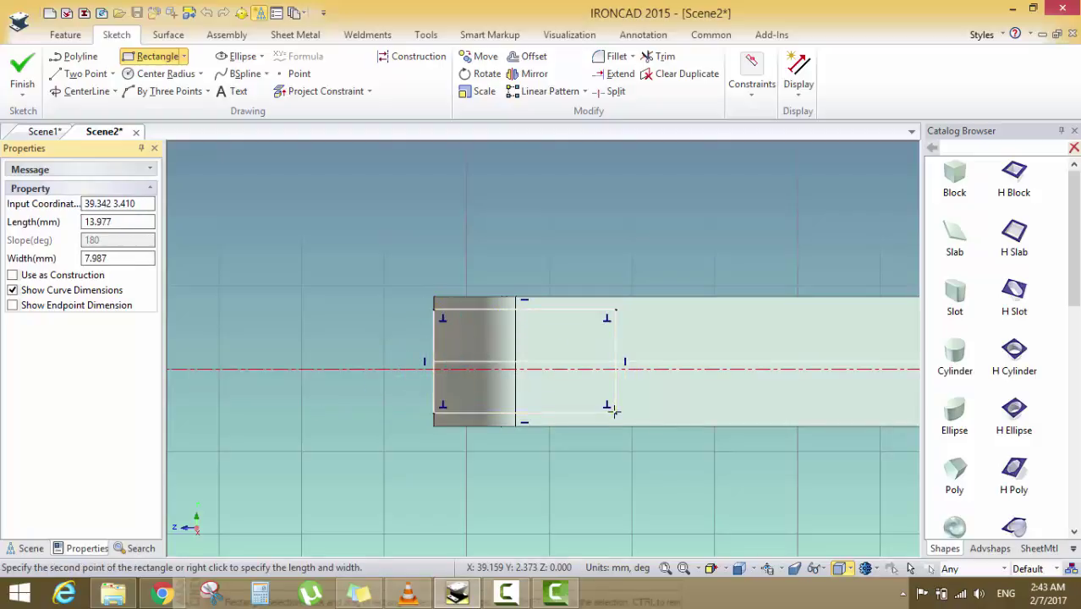
key(Escape)
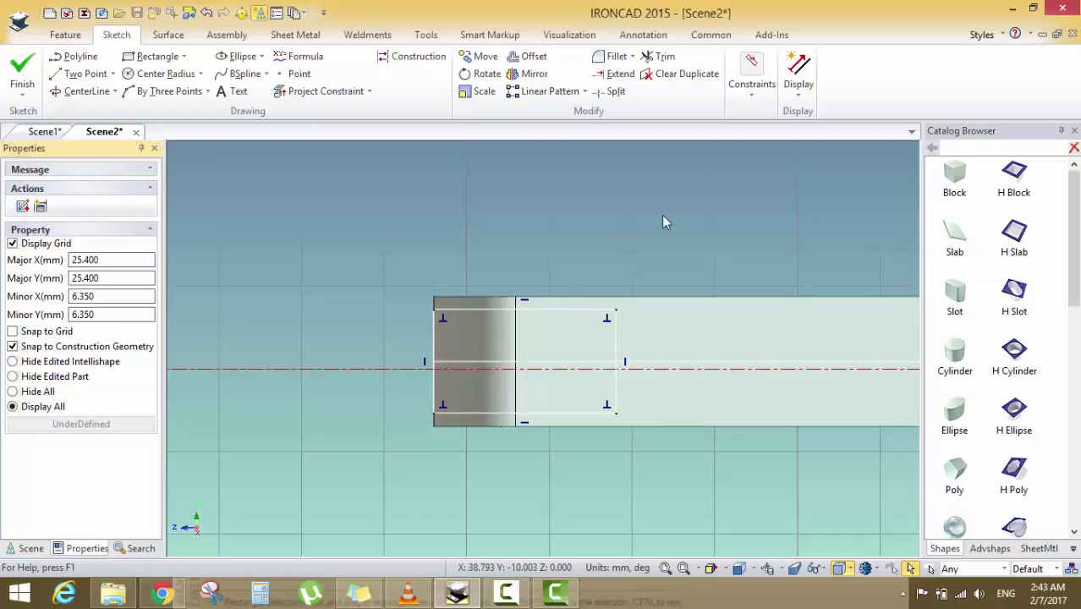
Add Smart Dimensions to both long edges of the rectangle and set each to 15 mm
click(752, 89)
click(668, 139)
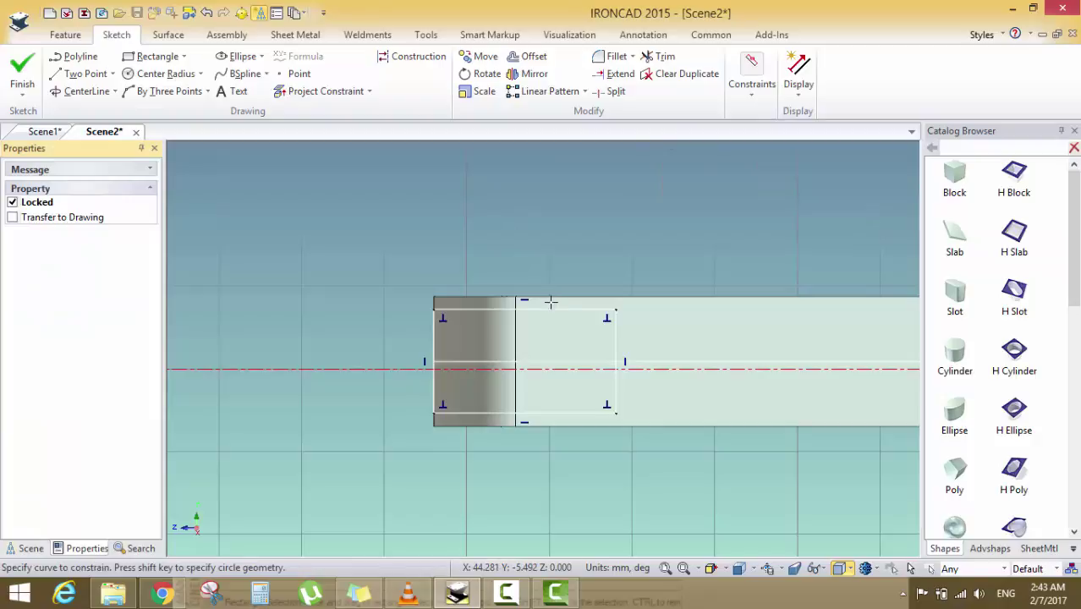
click(489, 306)
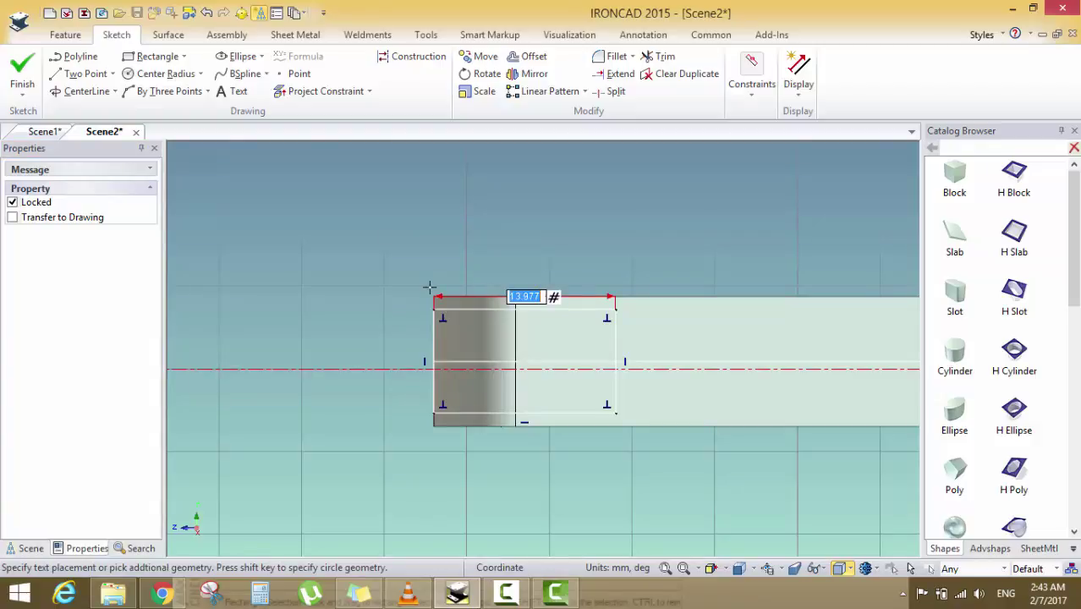
text(15)
key(Return)
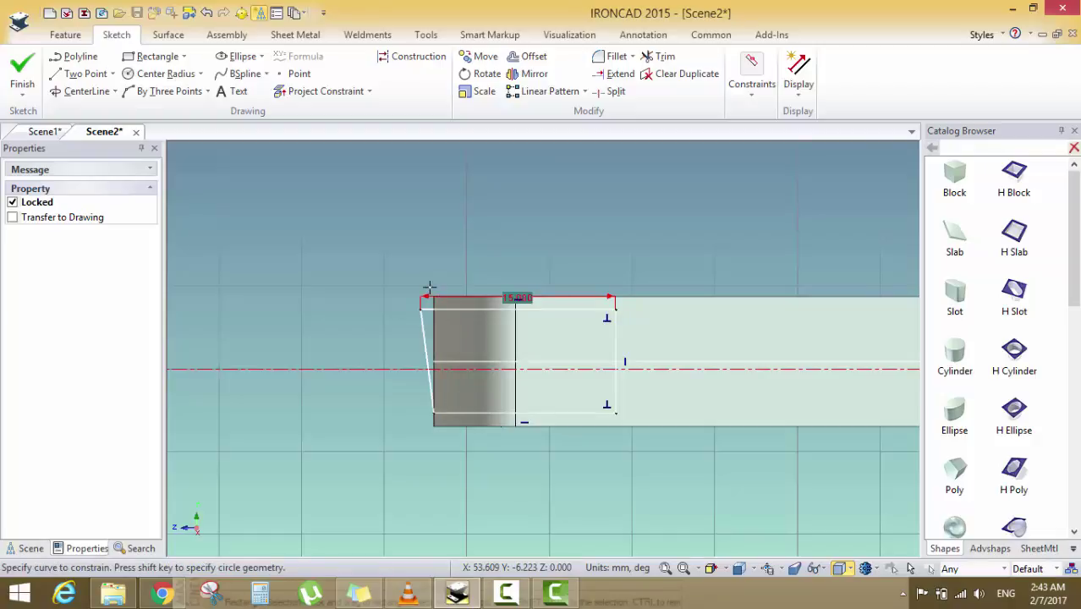
click(468, 414)
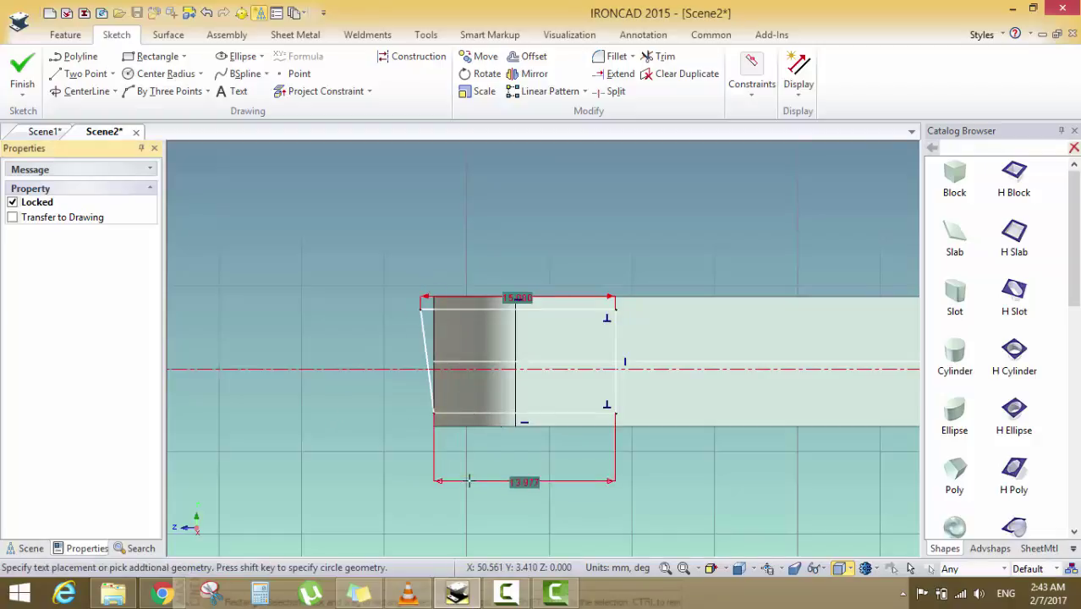
text(15)
key(Return)
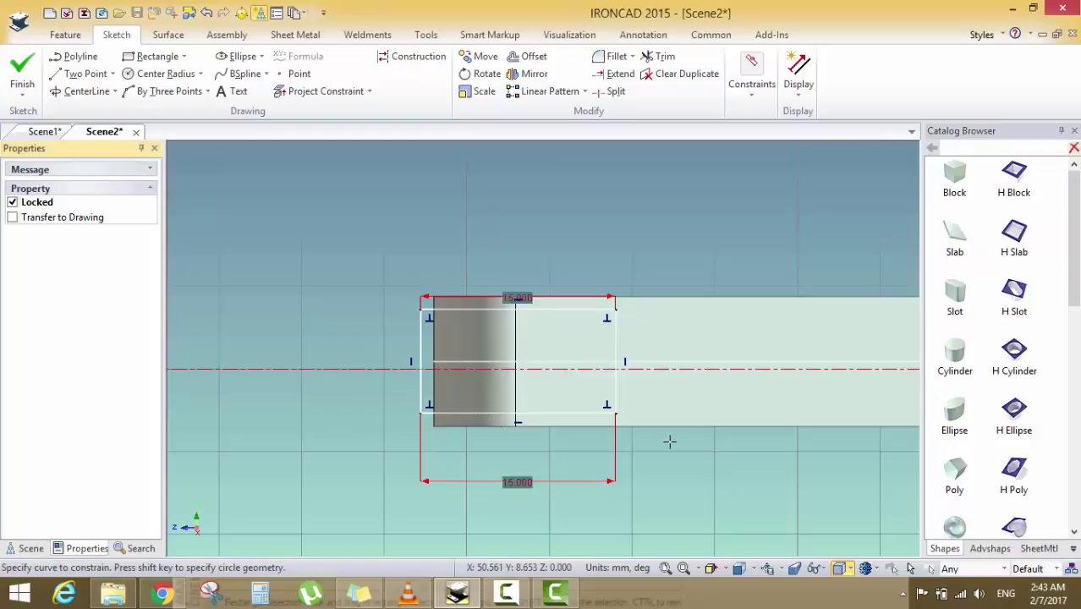
Dimension the rectangle's short edge nearest the fixed plate at 8 mm and revise the value to 5 mm
click(615, 346)
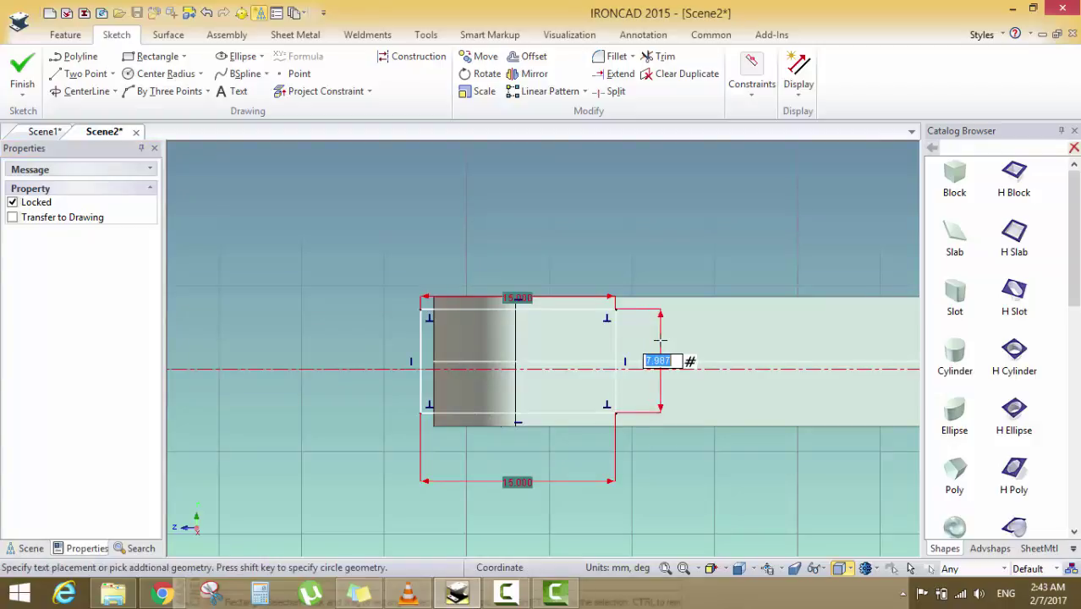
text(8)
key(Return)
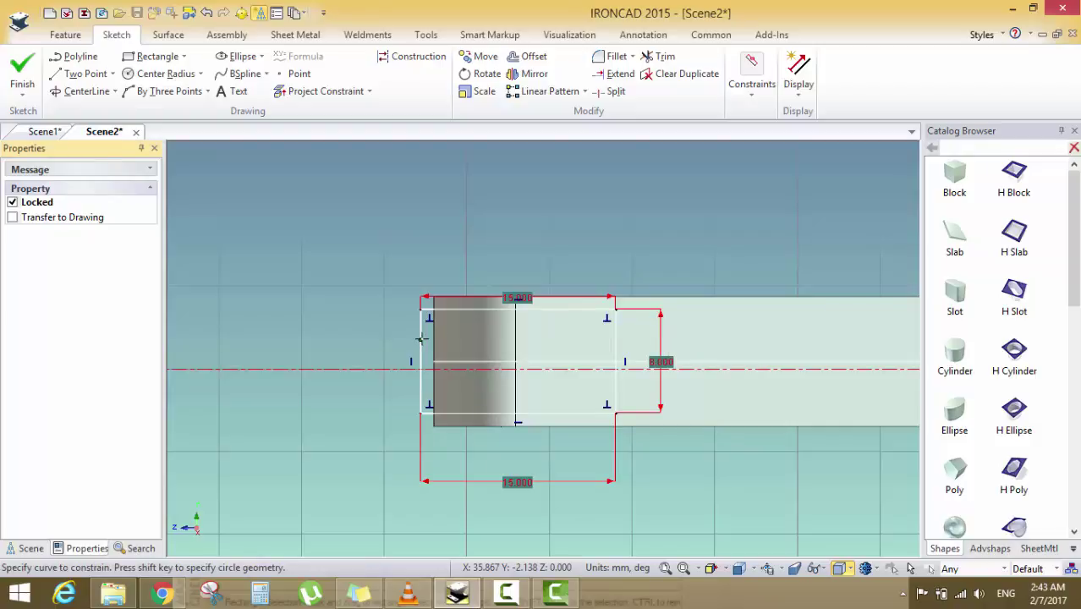
double_click(664, 359)
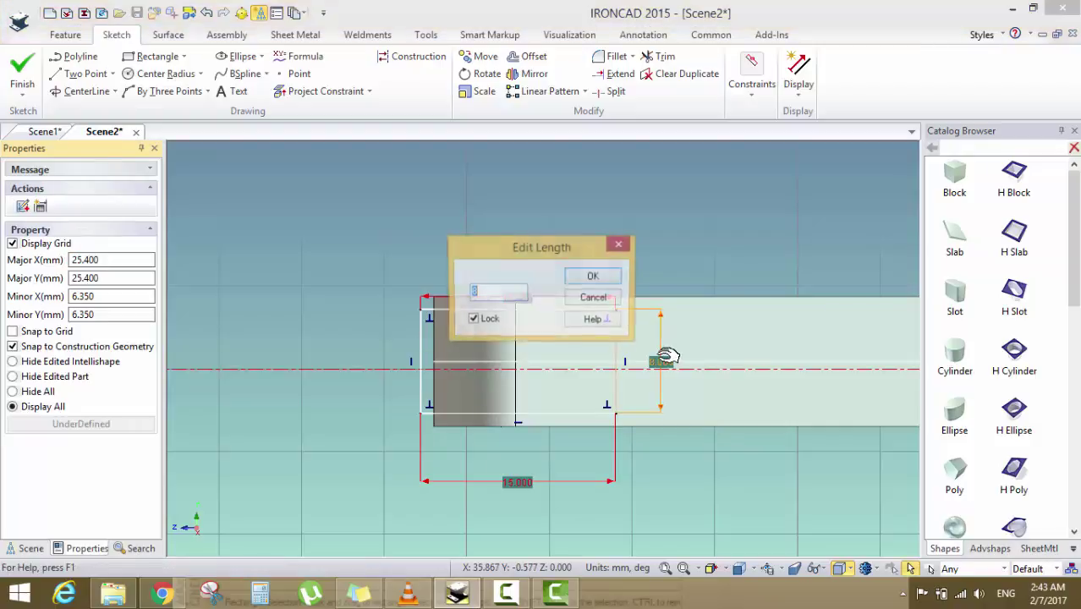
text(5)
key(Return)
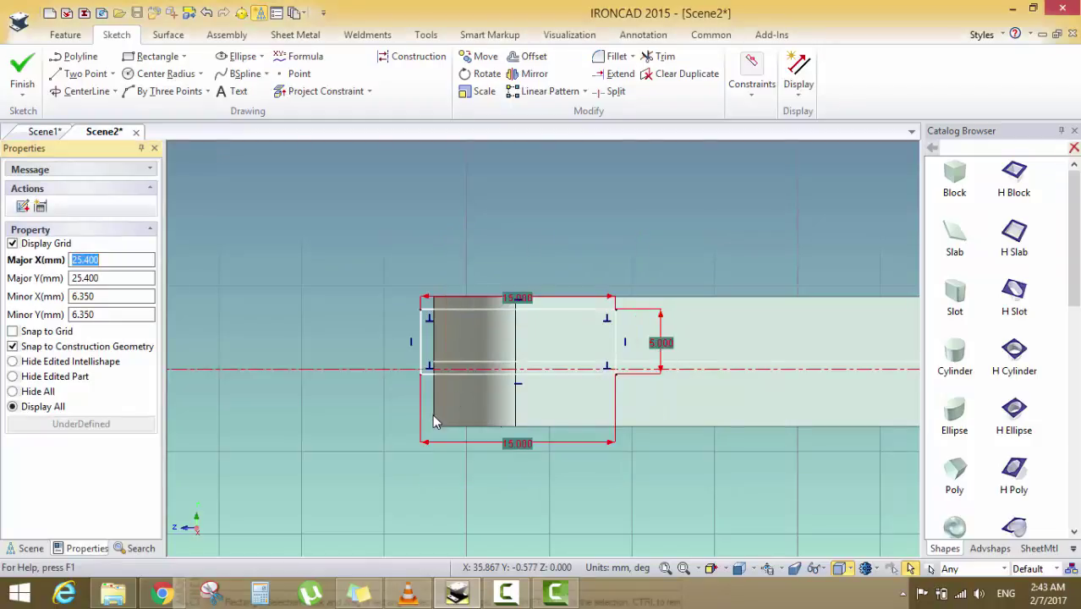
Add a 5 mm Smart Dimension to the rectangle's opposite short edge at the support's rounded end
click(765, 70)
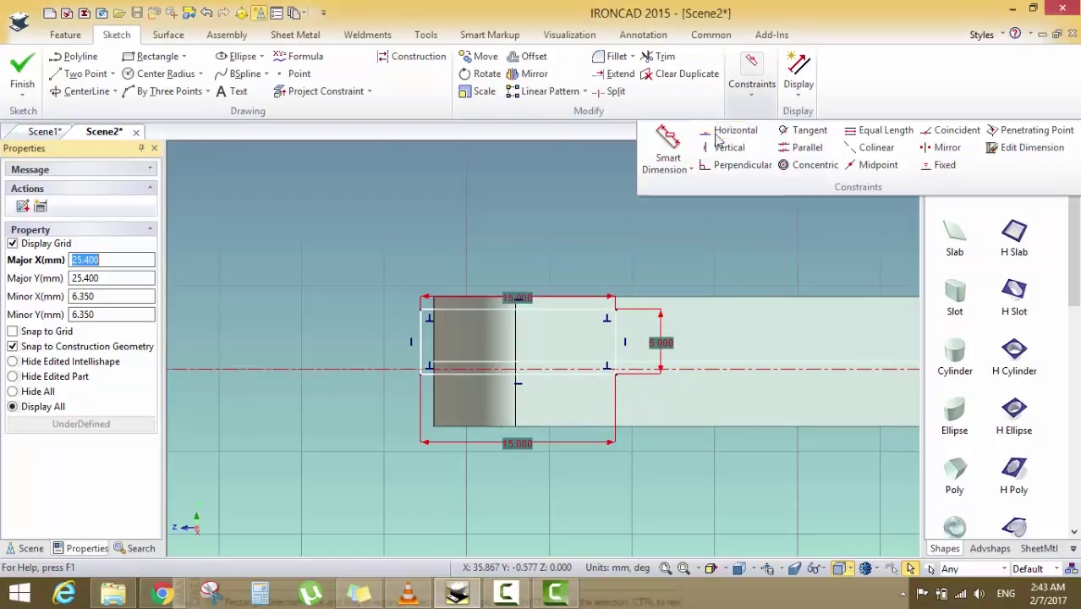
click(668, 149)
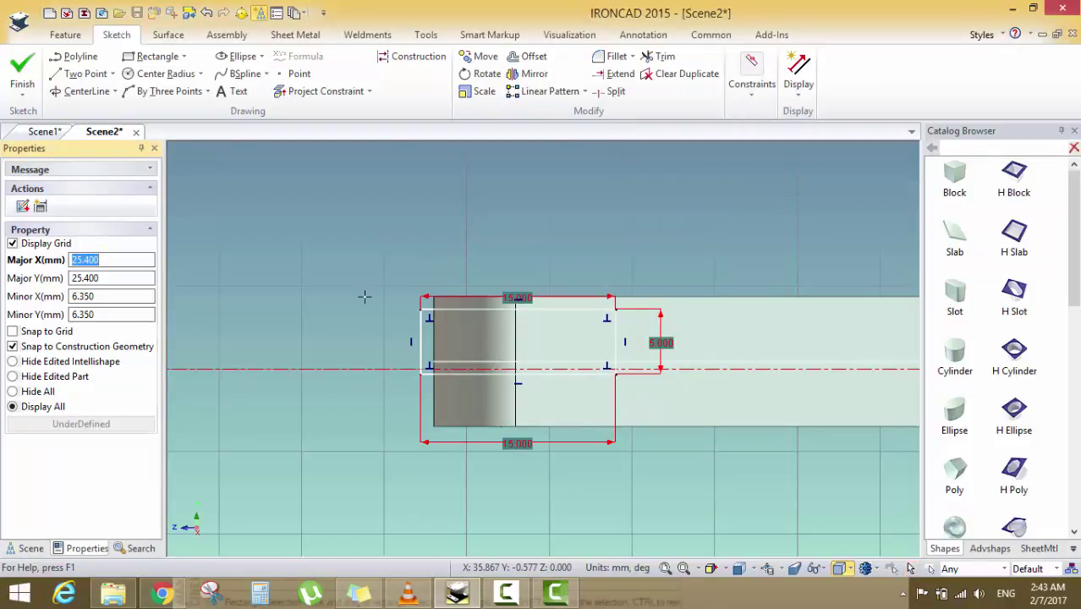
click(420, 326)
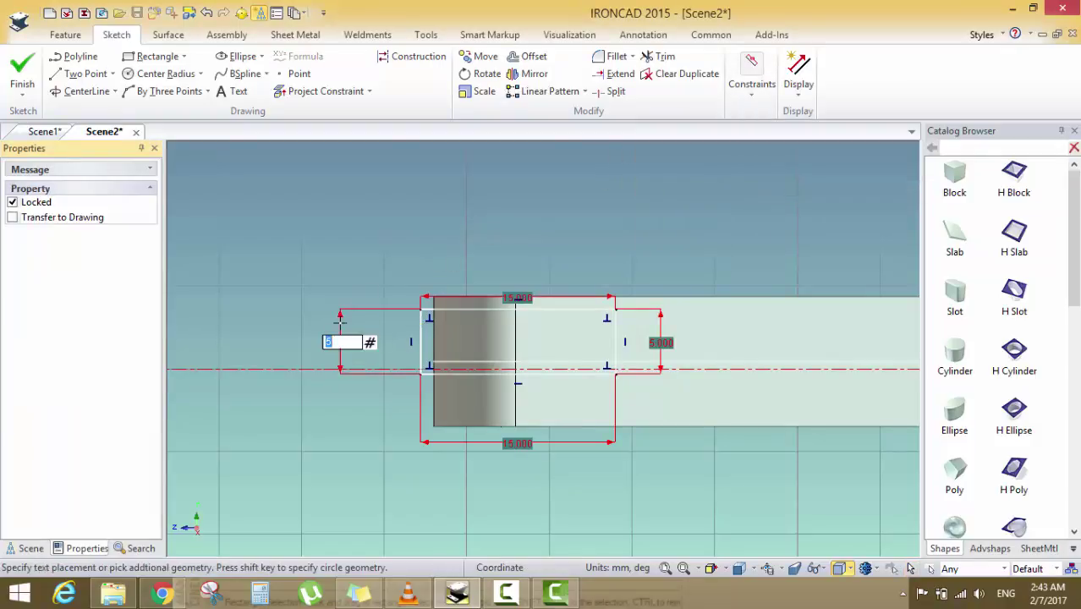
key(Return)
Draw two horizontal two-point lines along the support's opposite long edges from its rounded-end corners, making the first about 23 mm long
scroll(592, 357, up, 4)
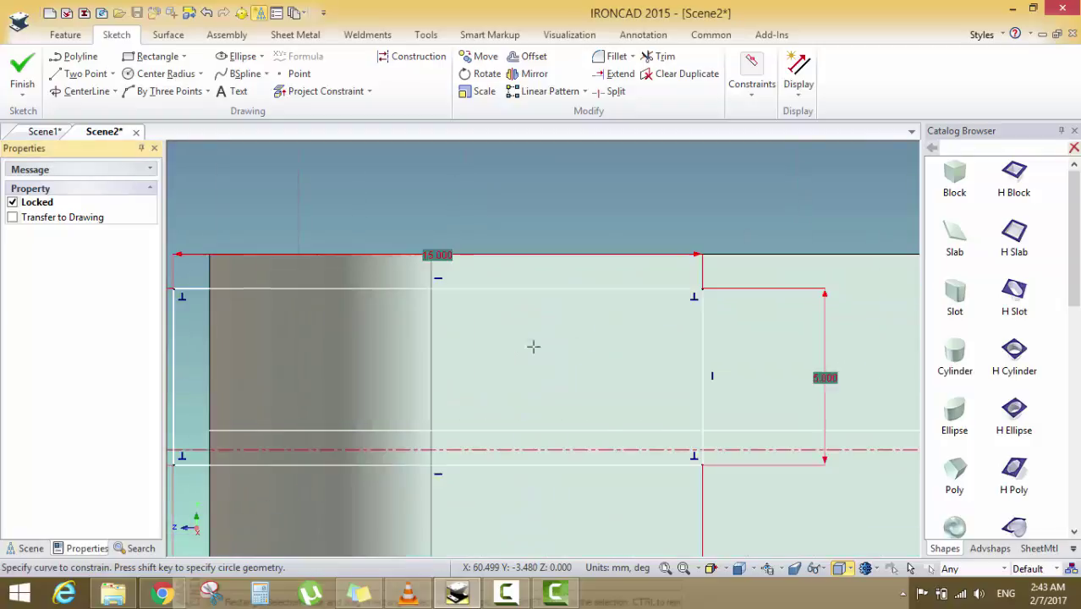
scroll(408, 387, down, 5)
scroll(488, 399, up, 2)
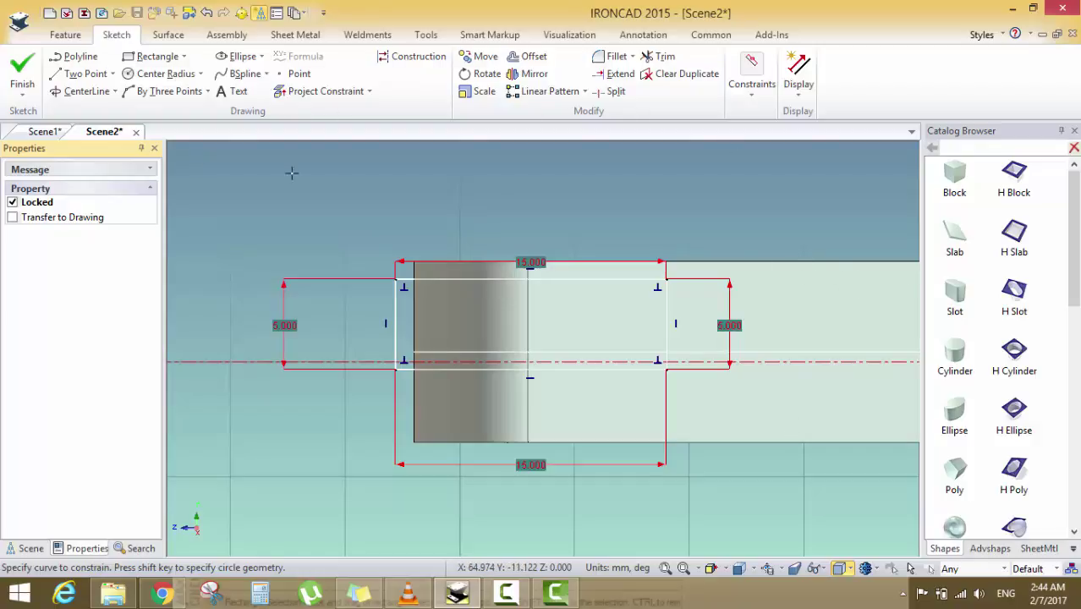
click(85, 73)
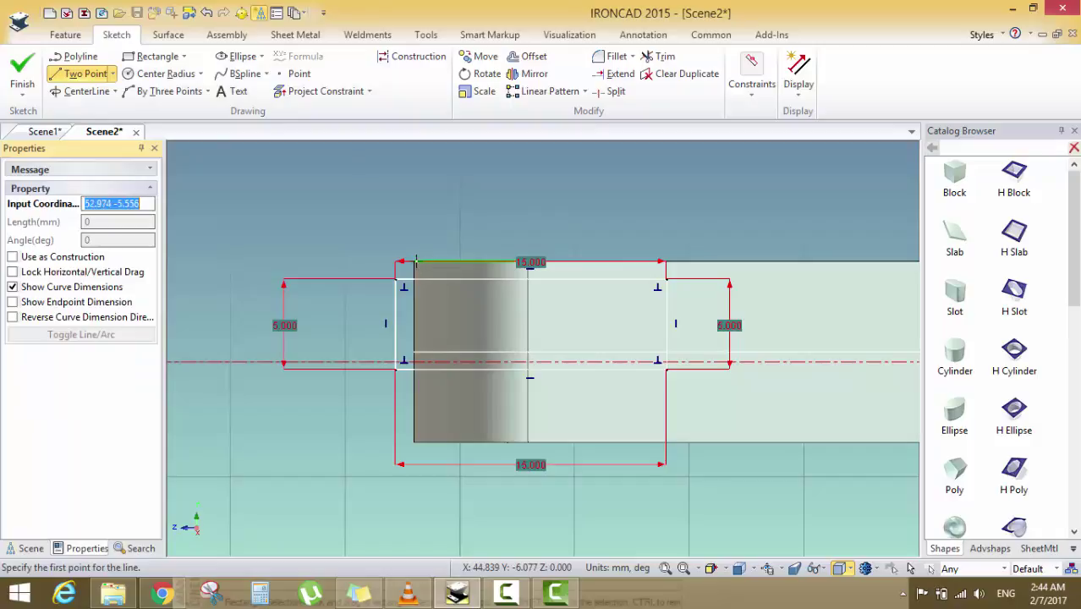
click(414, 260)
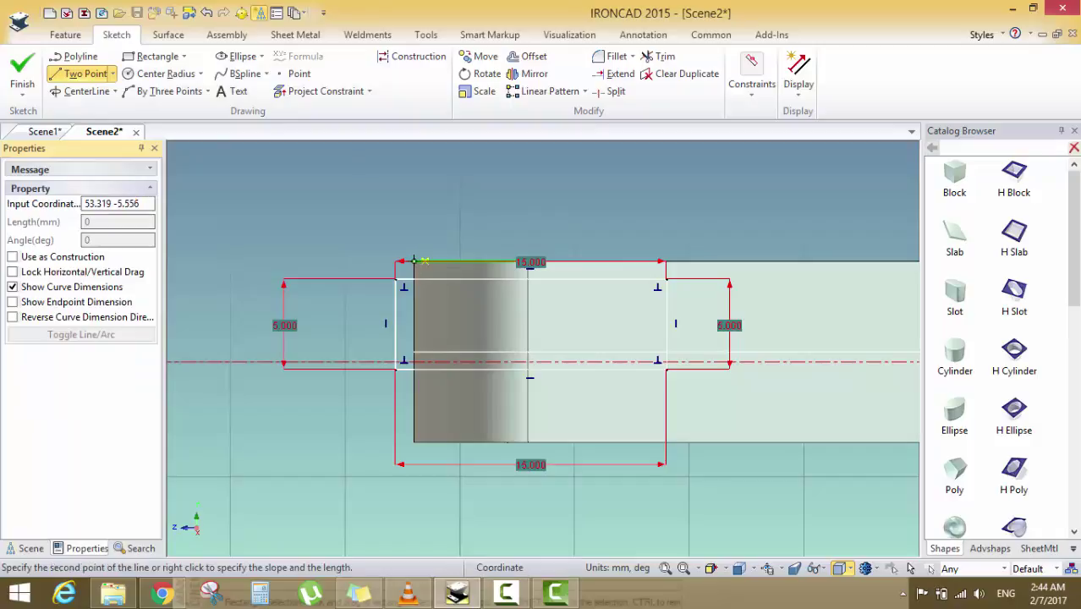
click(833, 262)
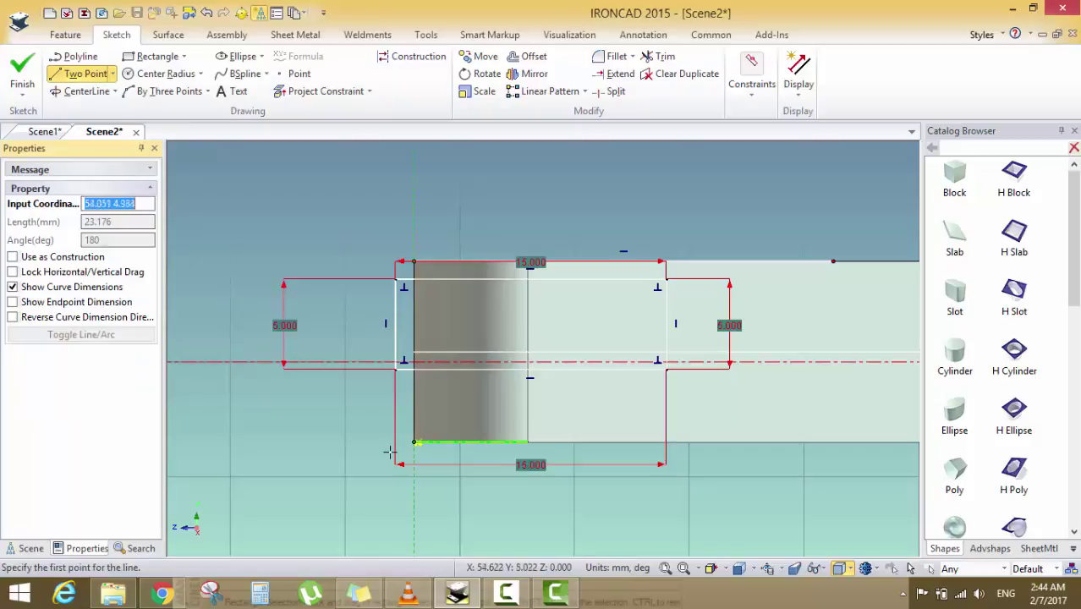
click(415, 443)
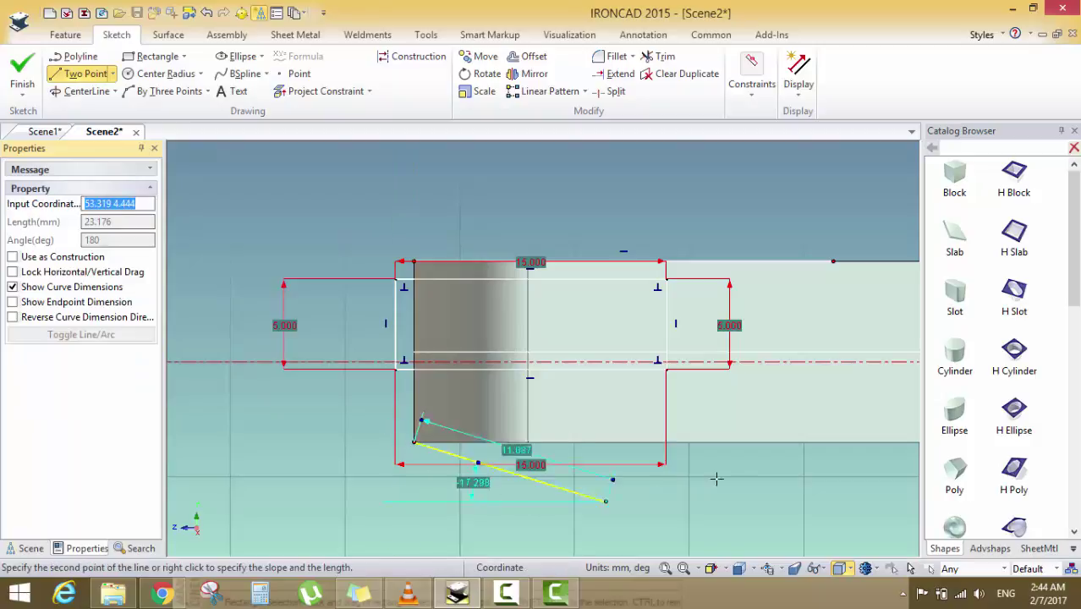
click(751, 443)
key(Escape)
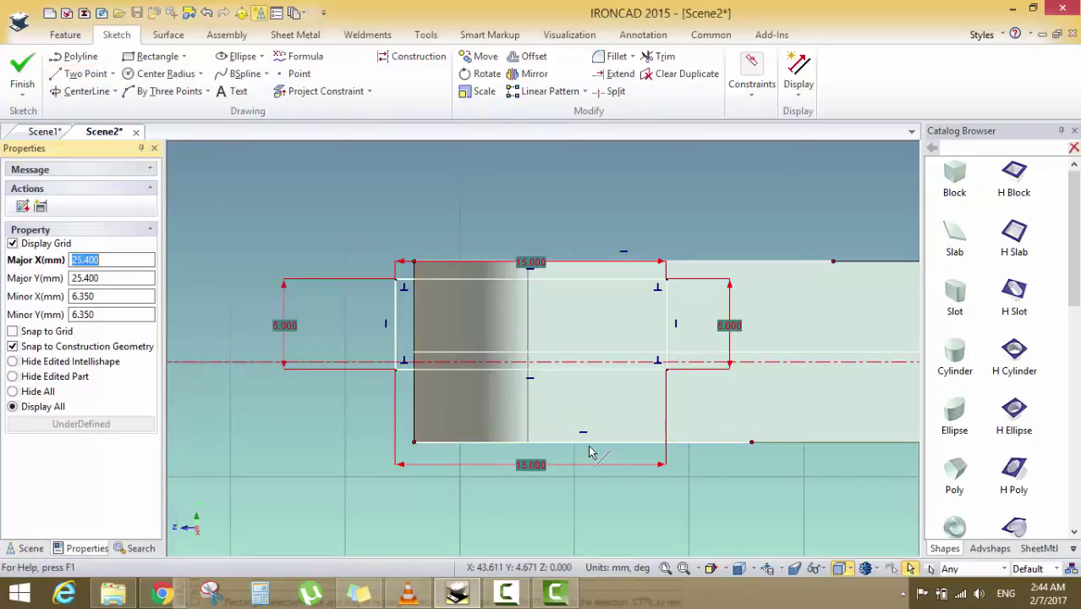
Extend the free ends of both lines along the support's edges to the fixed plate's surface
scroll(569, 372, down, 3)
scroll(571, 369, down, 3)
scroll(681, 365, up, 5)
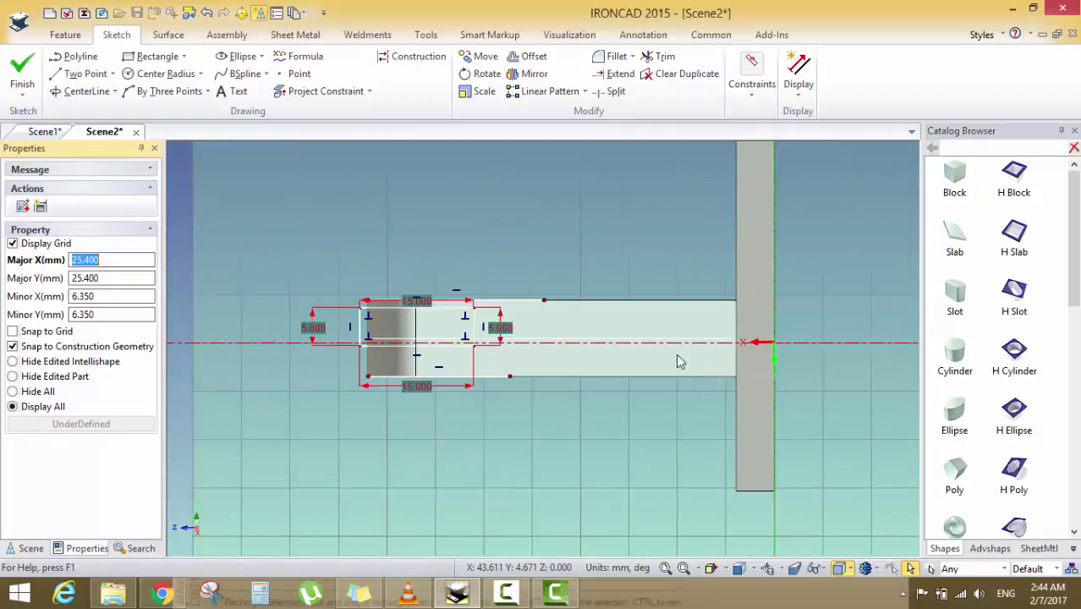
drag(449, 265, 783, 262)
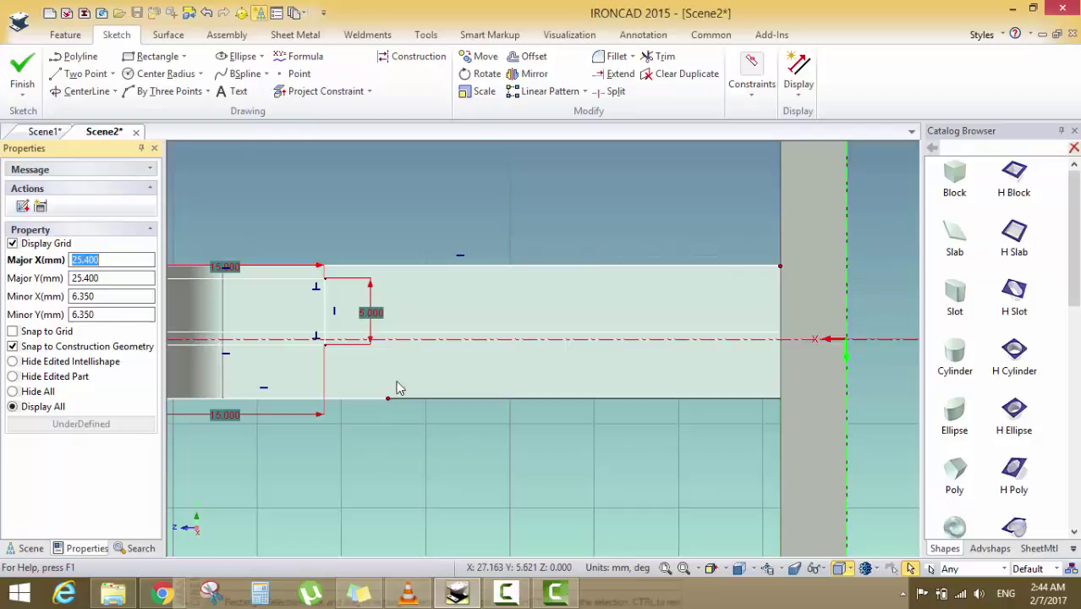
drag(394, 397, 779, 397)
Add a 2.5 mm Smart Dimension between the rectangle's long edge and the nearest line along the support's edge
scroll(643, 355, down, 3)
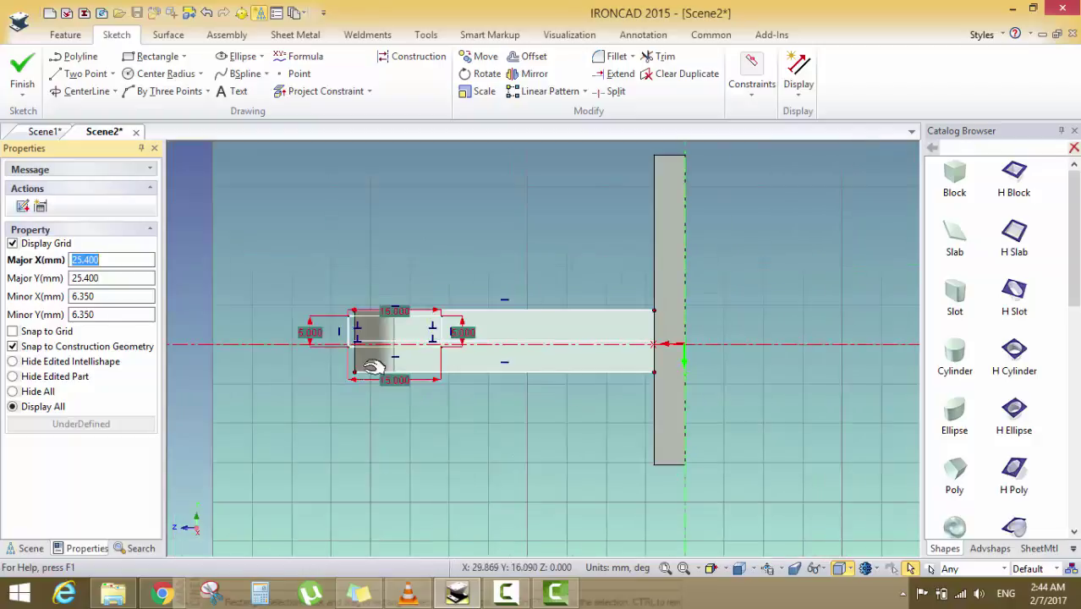
scroll(453, 318, up, 3)
scroll(452, 318, up, 2)
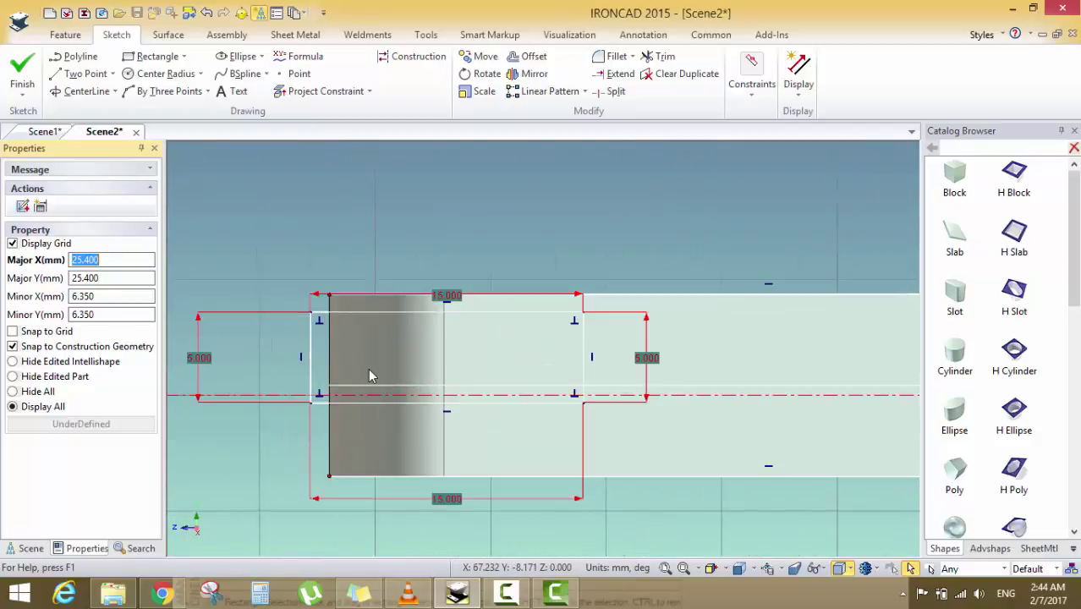
click(751, 83)
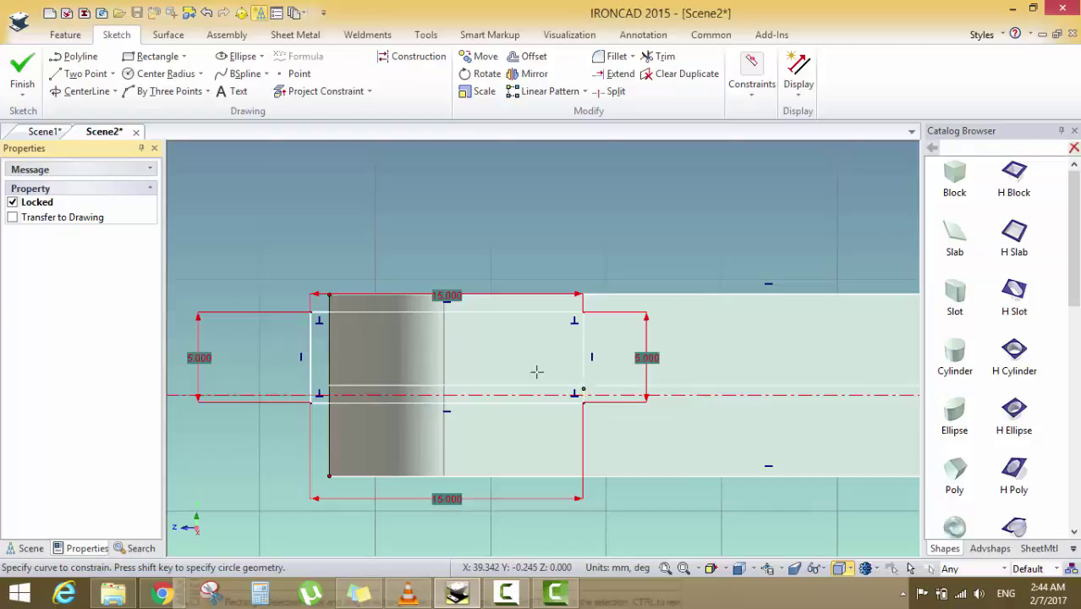
click(391, 313)
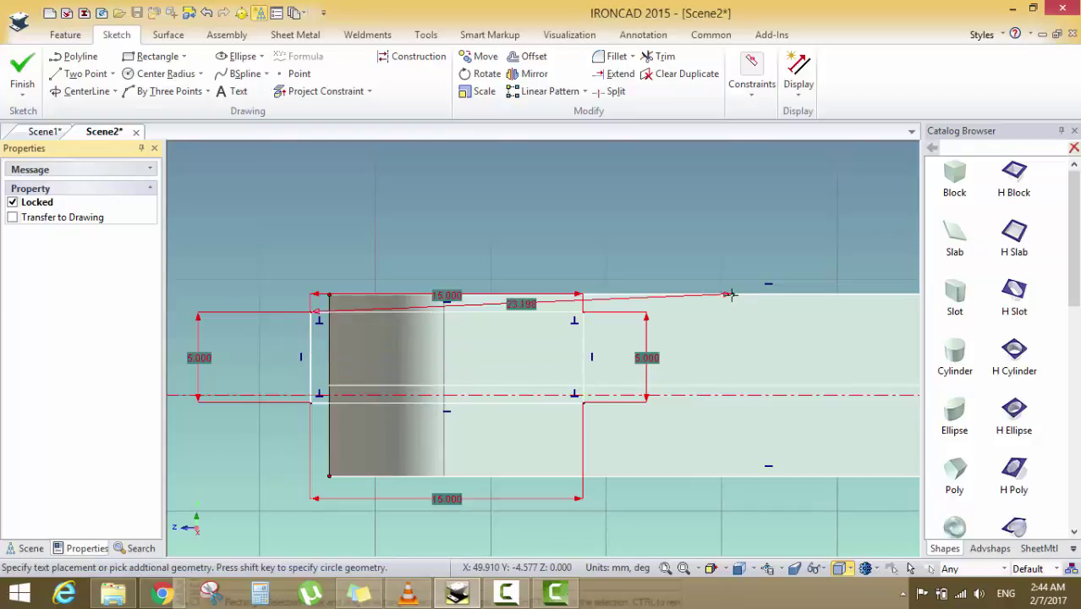
click(725, 295)
click(270, 220)
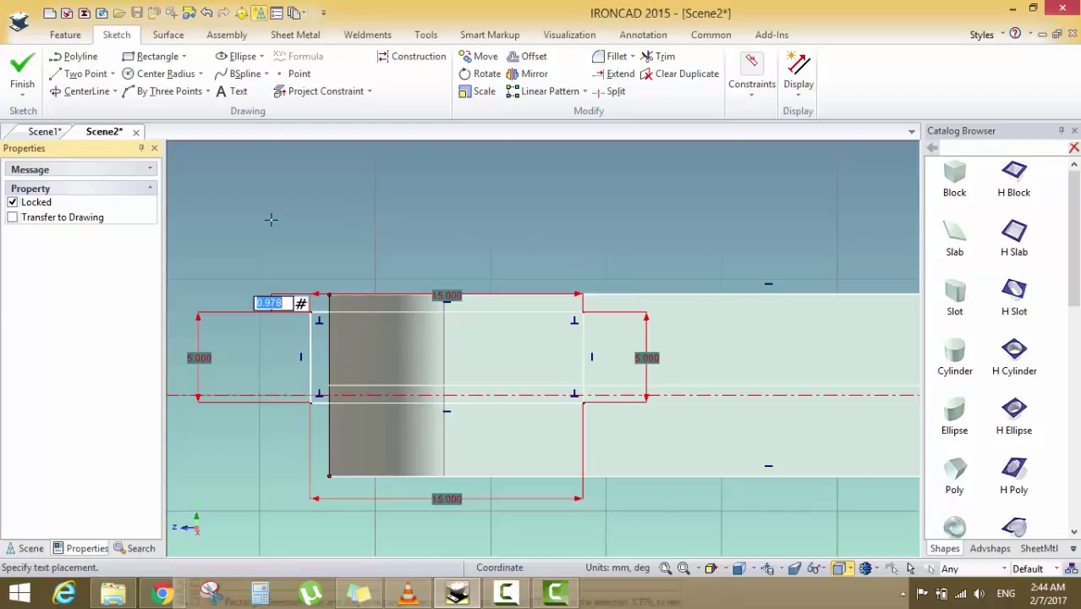
text(2.5)
key(Return)
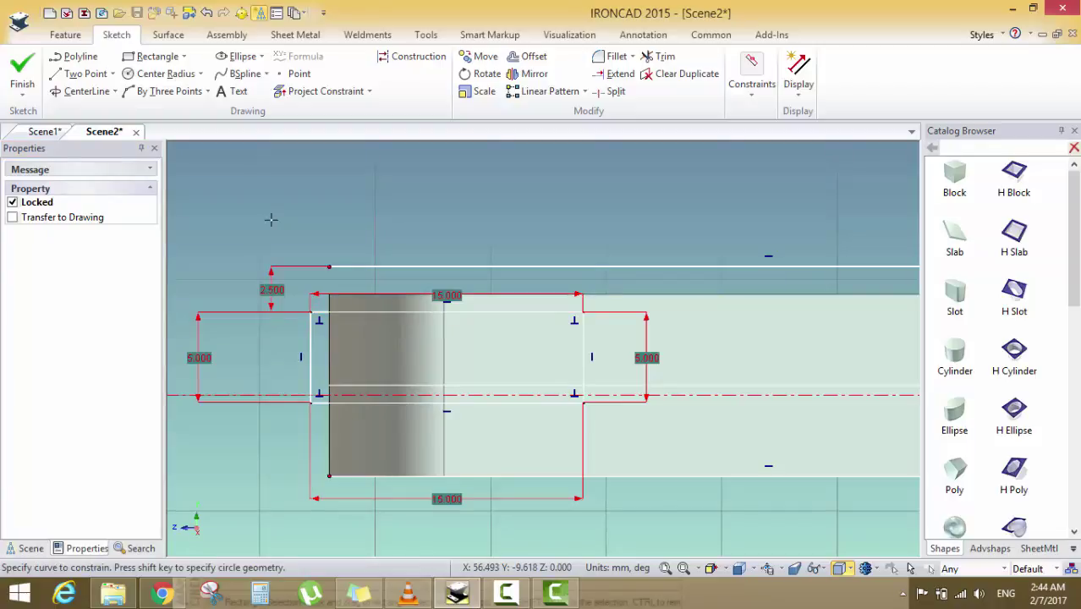
key(Escape)
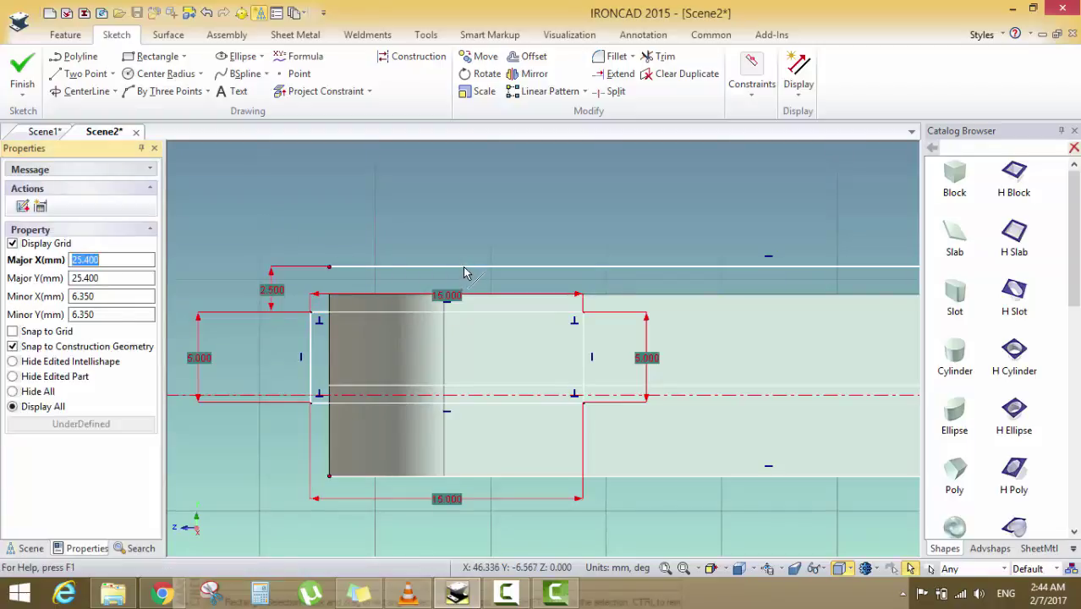
Move the displaced line back onto the support's edge and shift the rectangle's corners to the support's rounded end
mouse_move(463, 269)
mouse_down()
mouse_move(452, 304)
mouse_move(469, 303)
mouse_up()
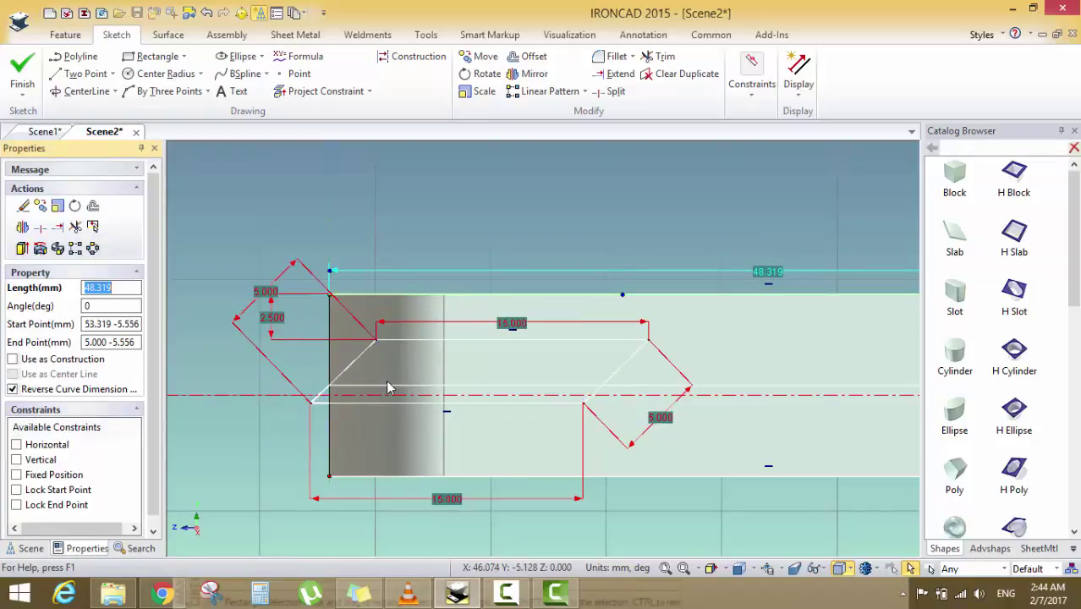
mouse_move(374, 338)
mouse_down()
mouse_move(339, 353)
mouse_move(332, 338)
mouse_move(327, 433)
mouse_move(302, 419)
mouse_move(326, 419)
mouse_up()
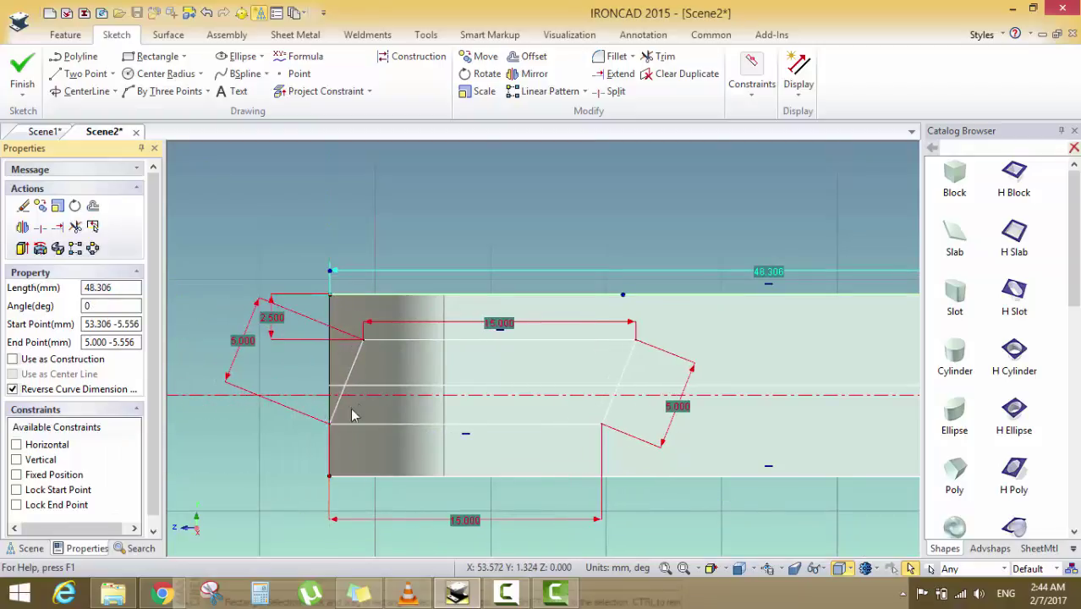
drag(373, 337, 329, 347)
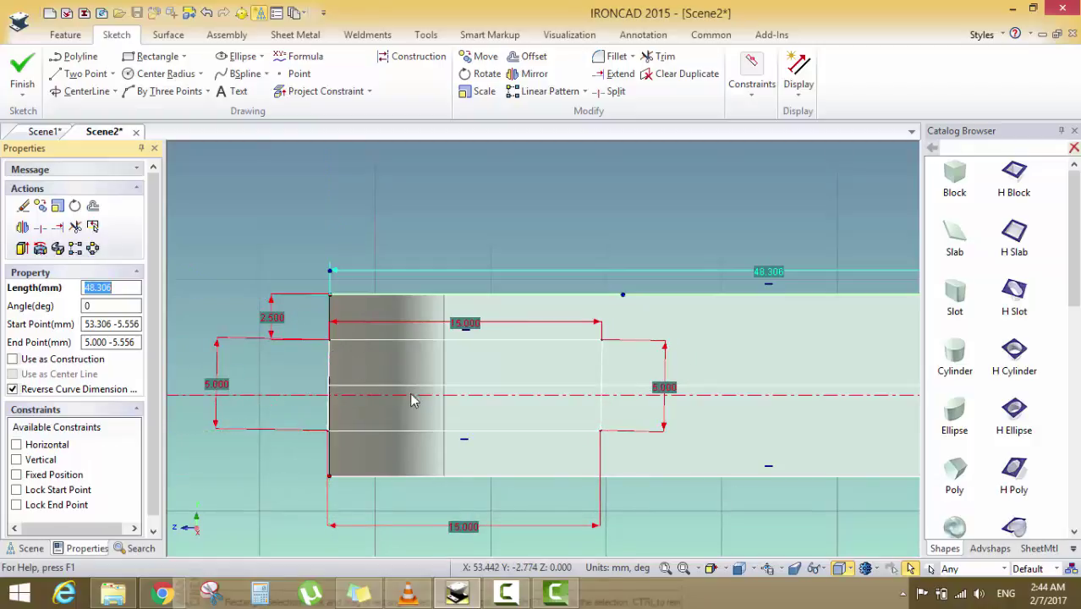
mouse_move(330, 431)
mouse_down()
mouse_move(348, 433)
mouse_move(332, 428)
mouse_up()
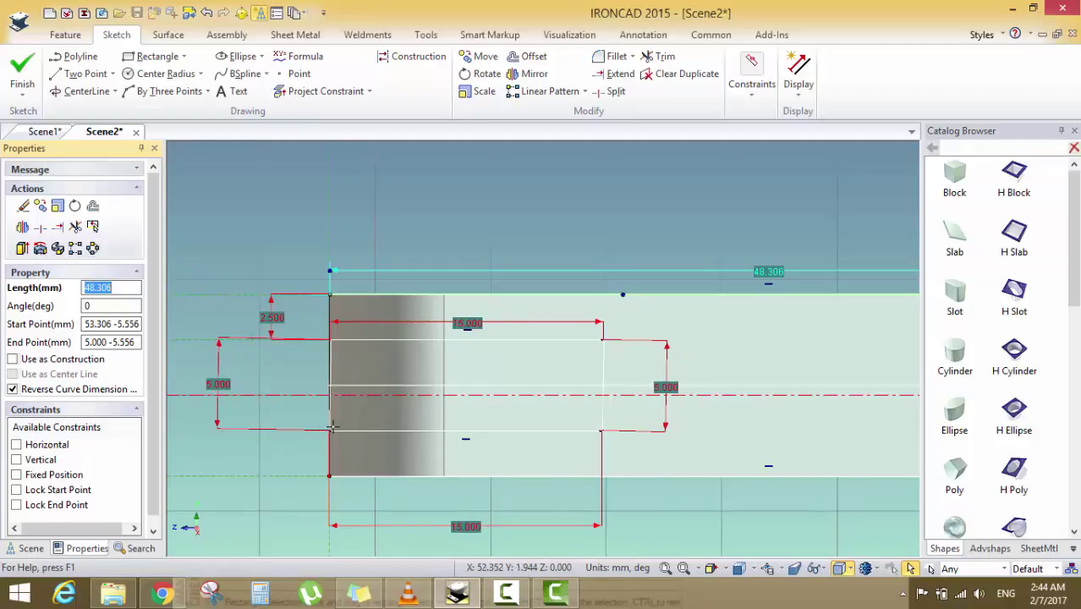
Fine-adjust the rectangle's corner nearest the 2.5 mm dimension so it sits exactly on the support's end edge
scroll(337, 355, up, 3)
scroll(341, 351, down, 2)
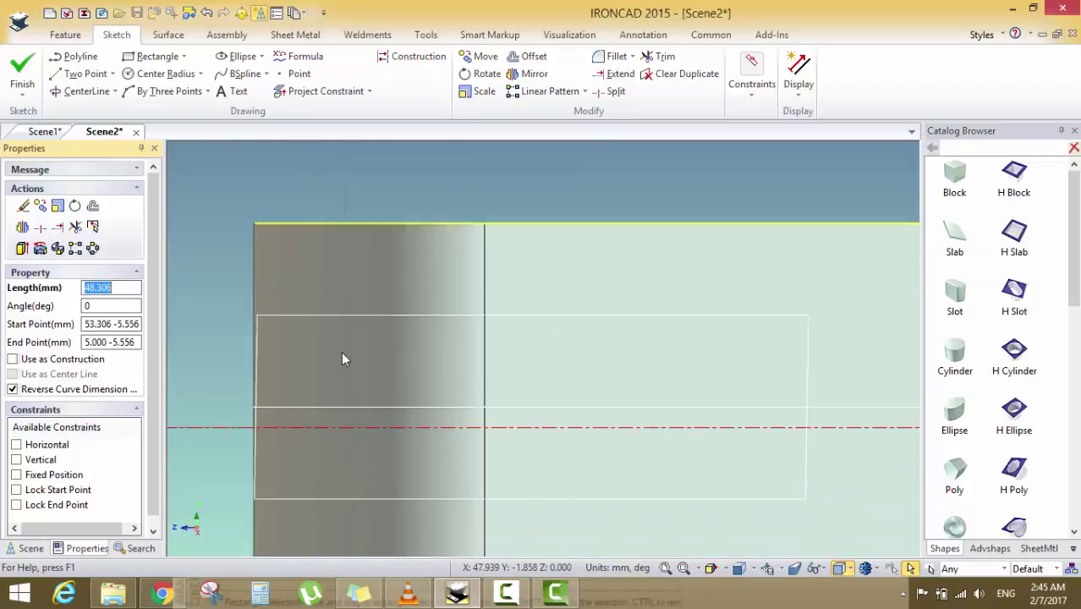
scroll(305, 350, up, 2)
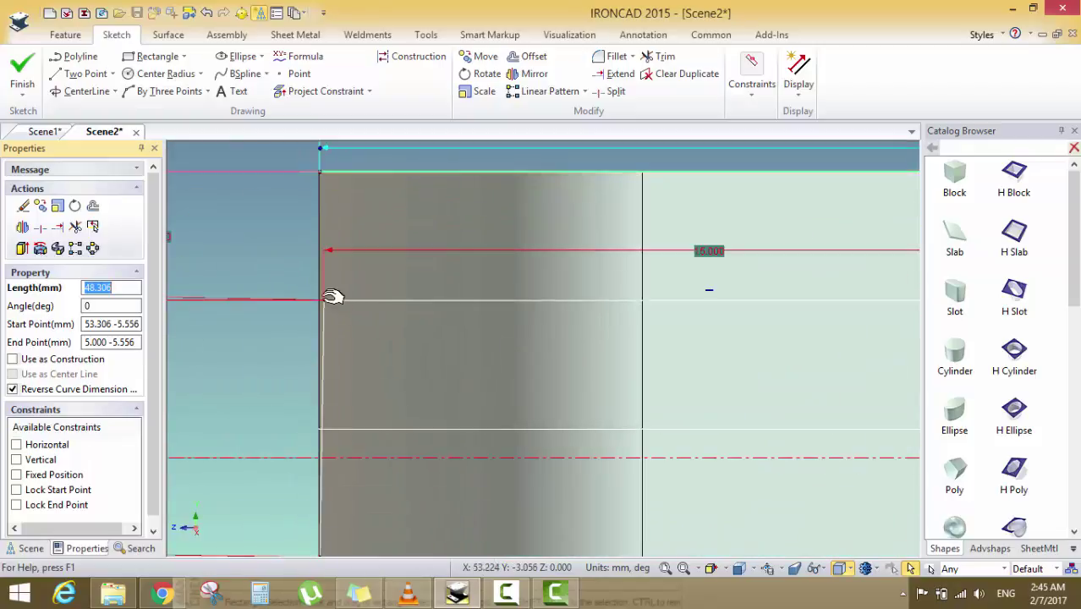
mouse_move(321, 300)
mouse_down()
mouse_move(303, 300)
mouse_move(323, 309)
mouse_move(317, 302)
mouse_up()
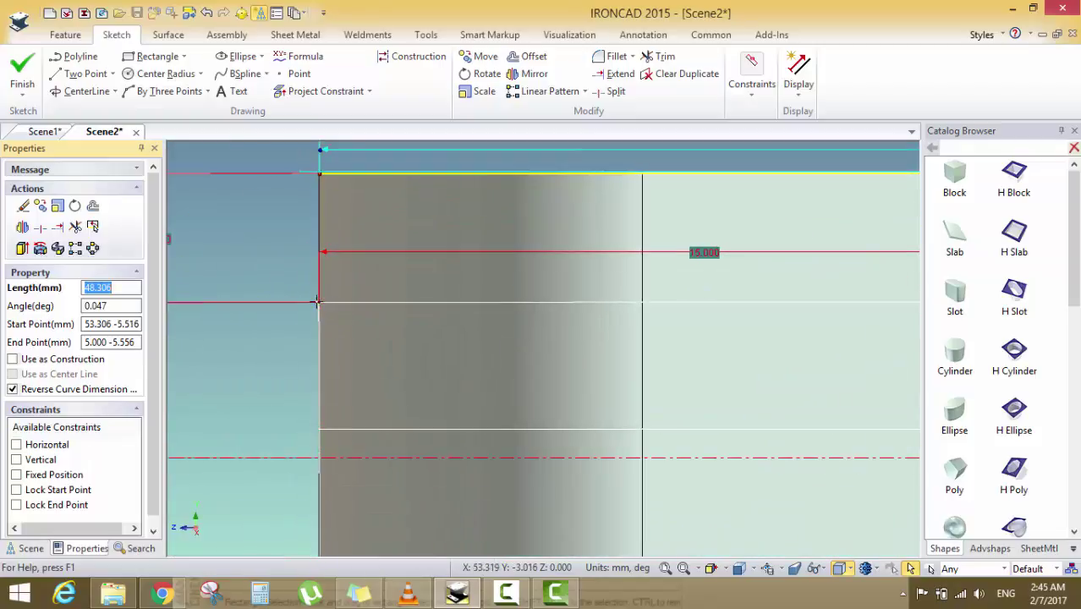
scroll(417, 352, down, 3)
scroll(417, 352, down, 2)
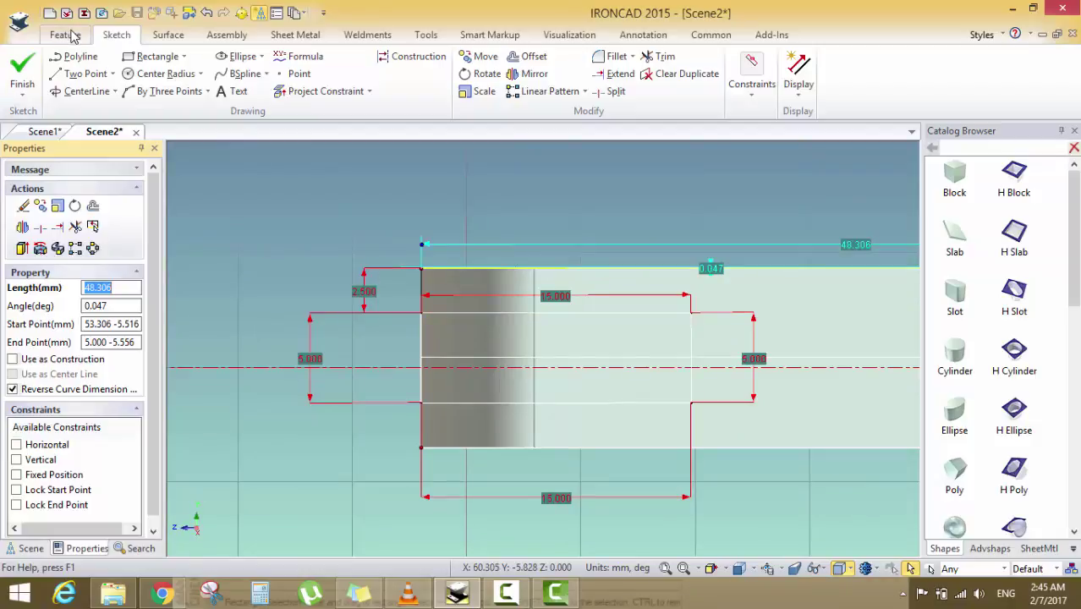
Convert both long lines along the support's opposite edges to construction geometry
scroll(669, 338, down, 3)
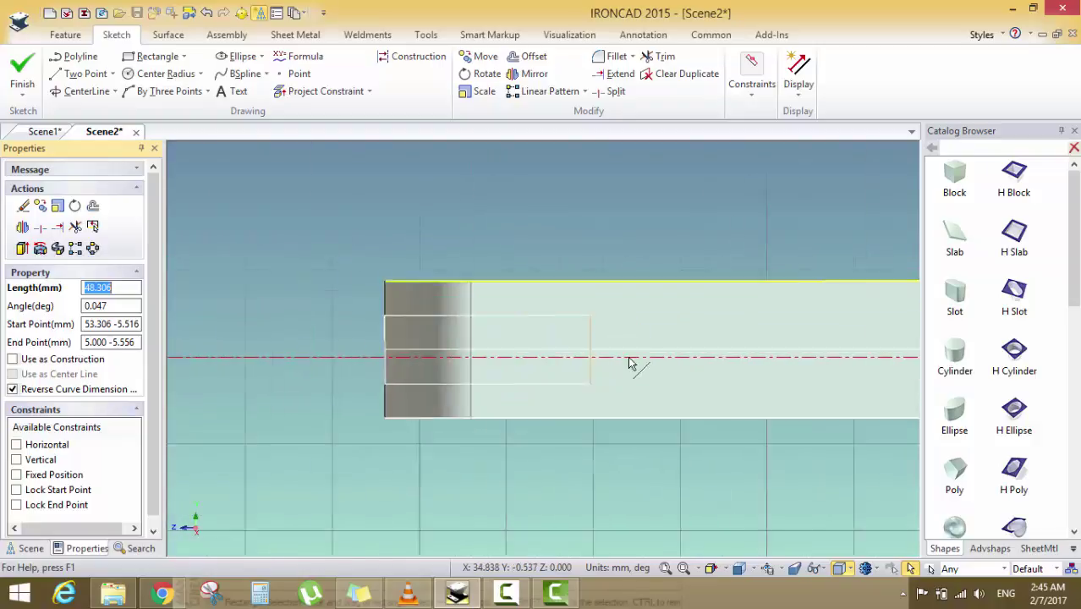
scroll(628, 363, up, 1)
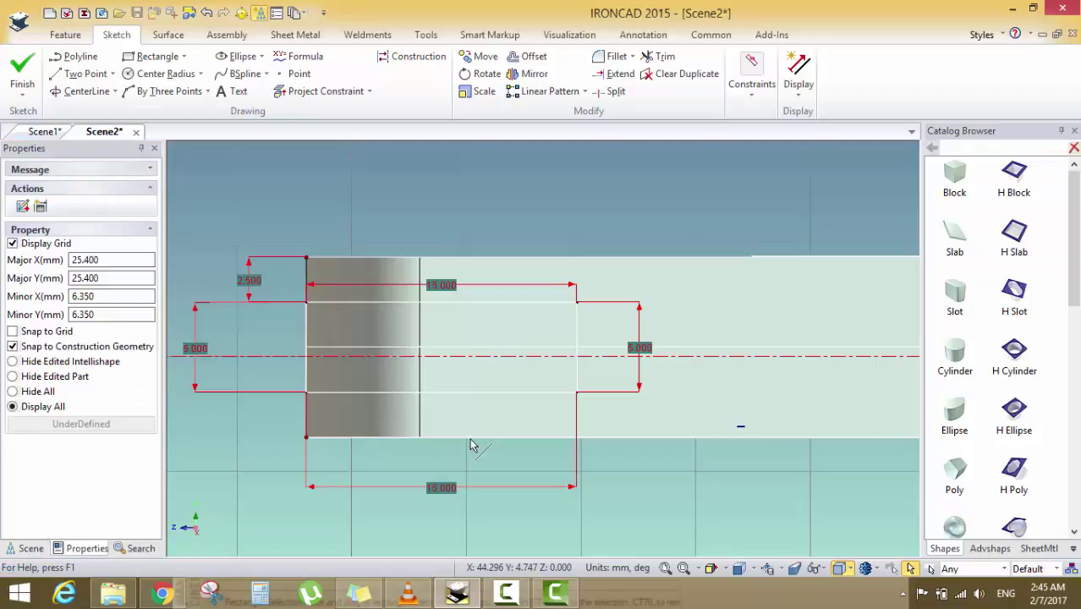
click(12, 359)
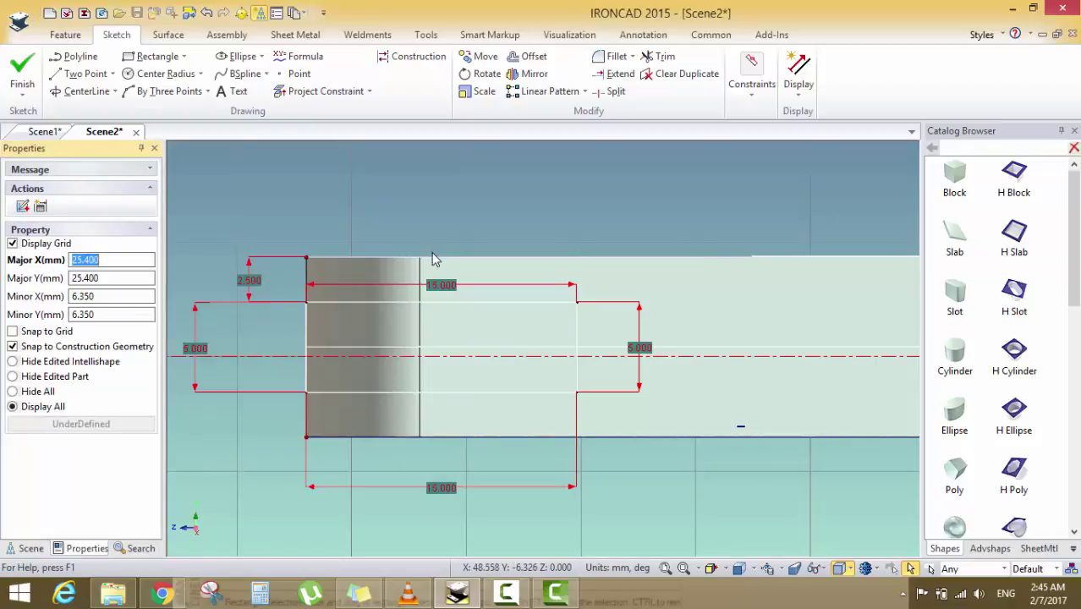
mouse_move(433, 257)
click(12, 359)
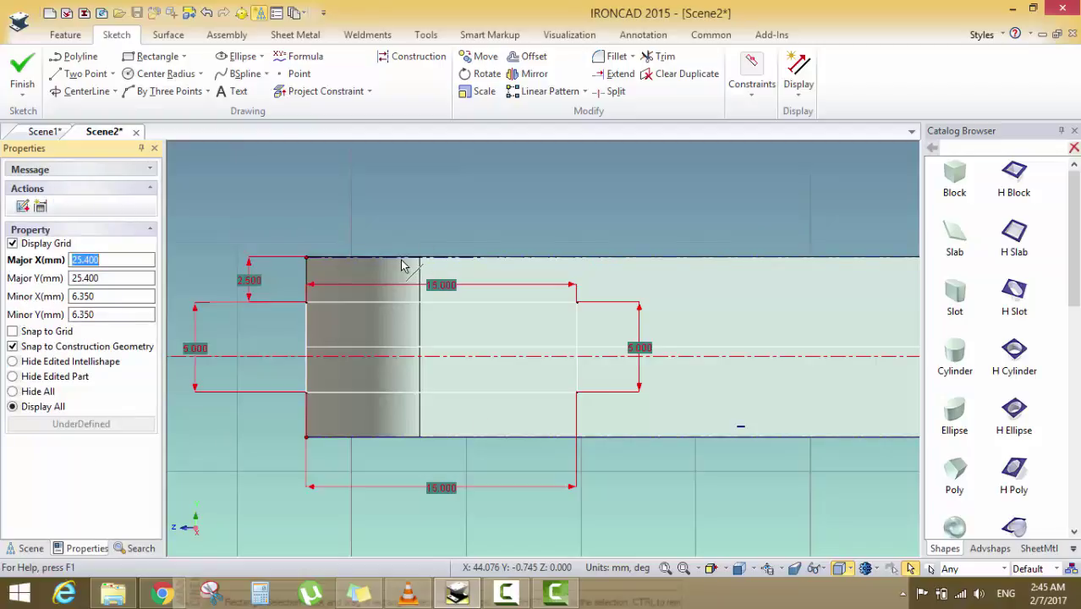
Examine how the rectangle and construction lines align with the support's end and edges
scroll(401, 266, up, 3)
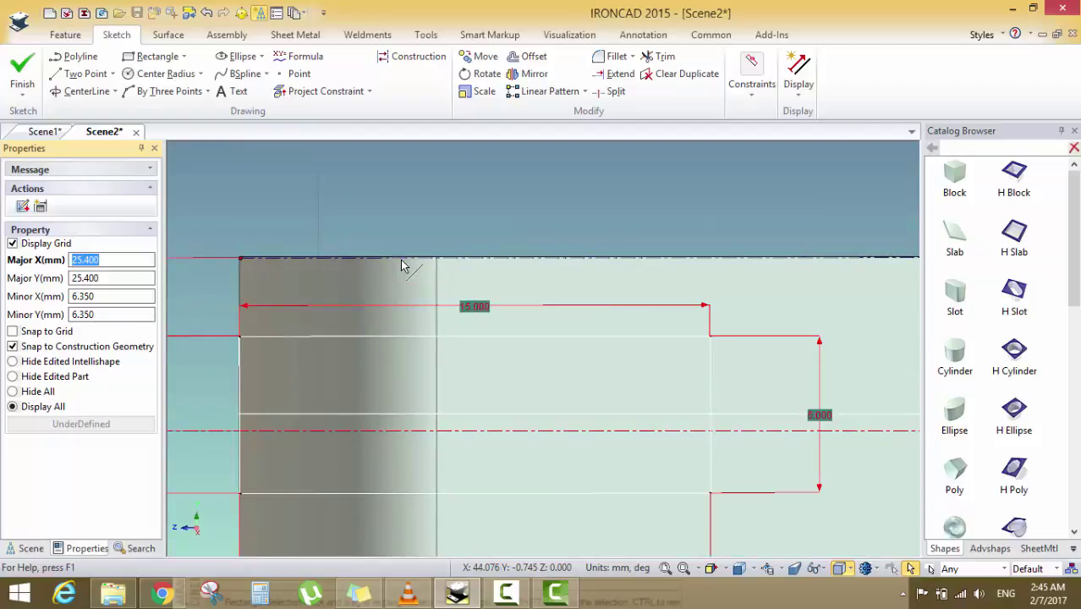
scroll(402, 266, down, 9)
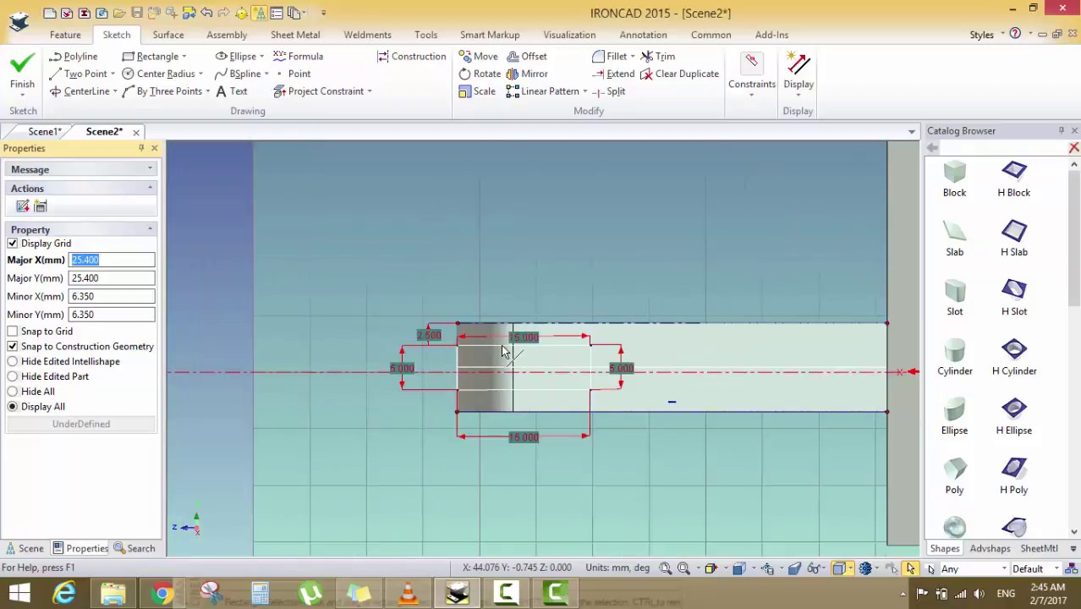
scroll(503, 352, up, 6)
scroll(502, 352, up, 2)
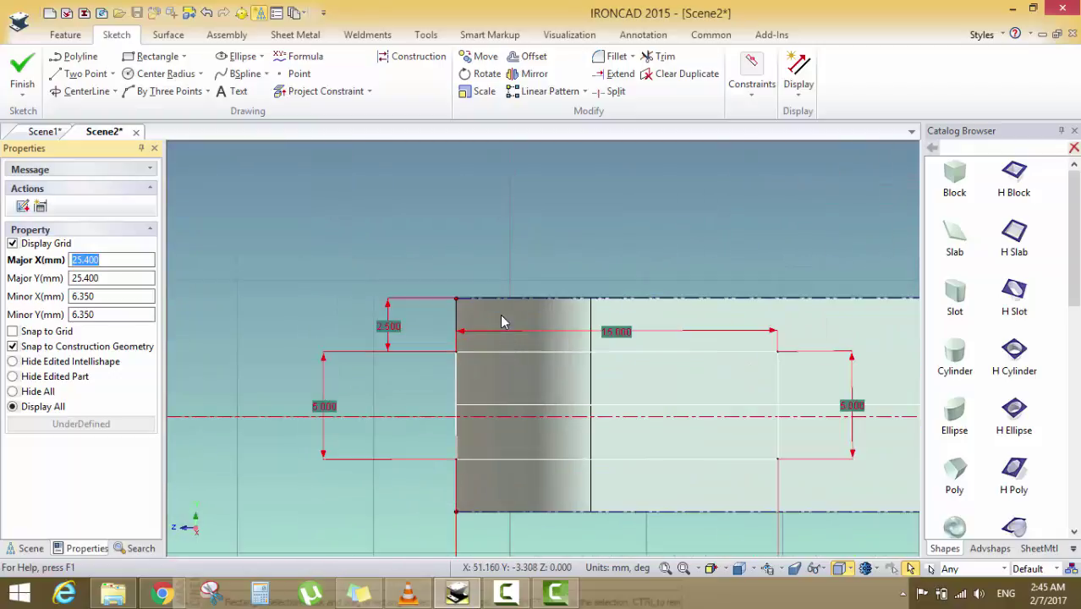
scroll(501, 322, up, 10)
scroll(419, 275, down, 5)
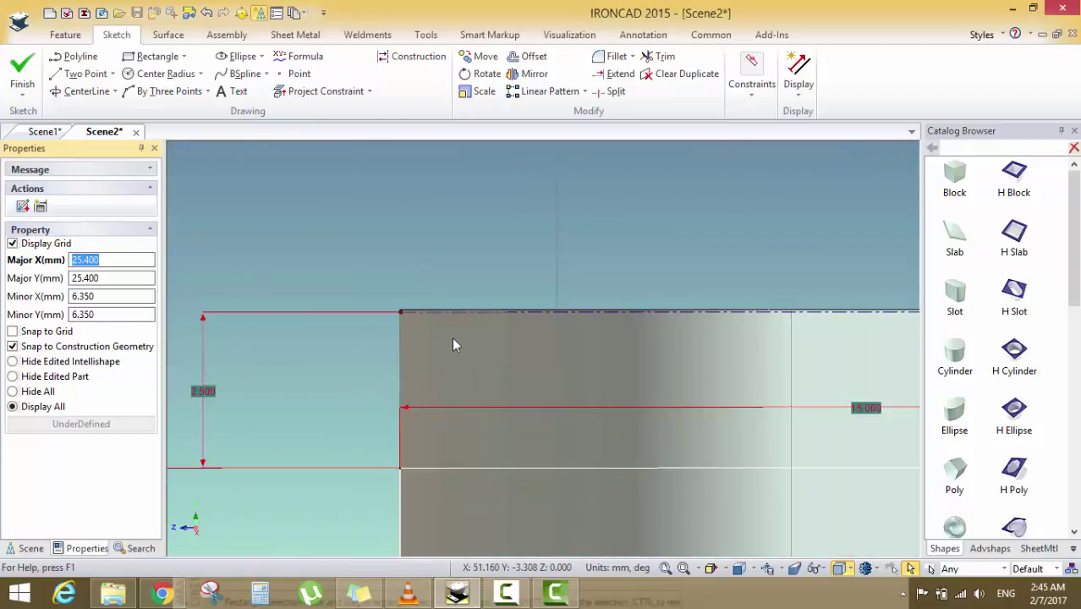
scroll(452, 336, down, 6)
scroll(526, 405, up, 2)
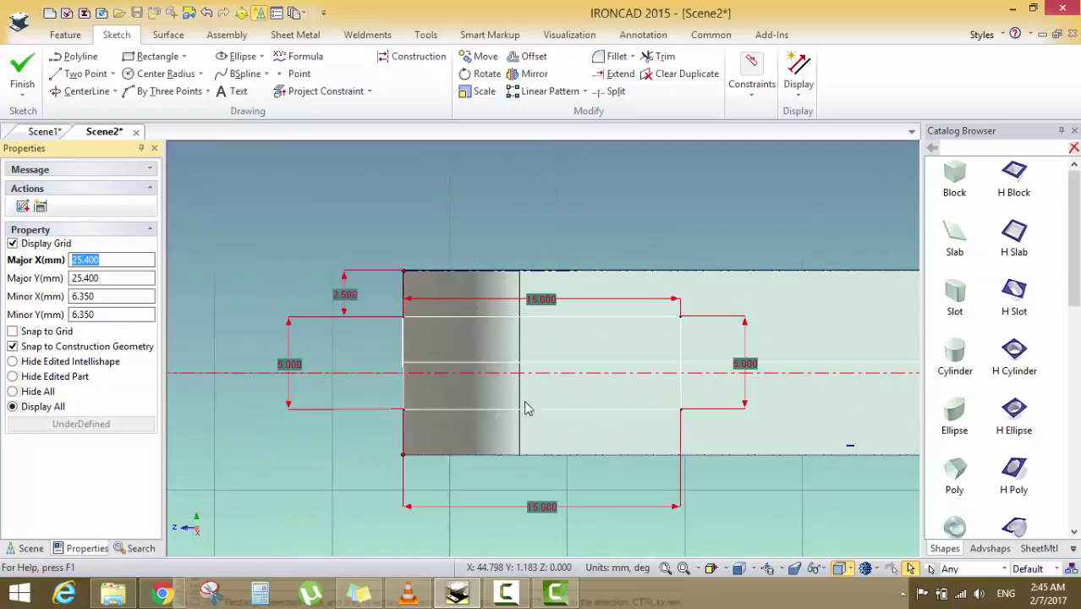
Finish the sketch and start an Extrude of the rectangle profile on the existing fixed plate part
click(23, 67)
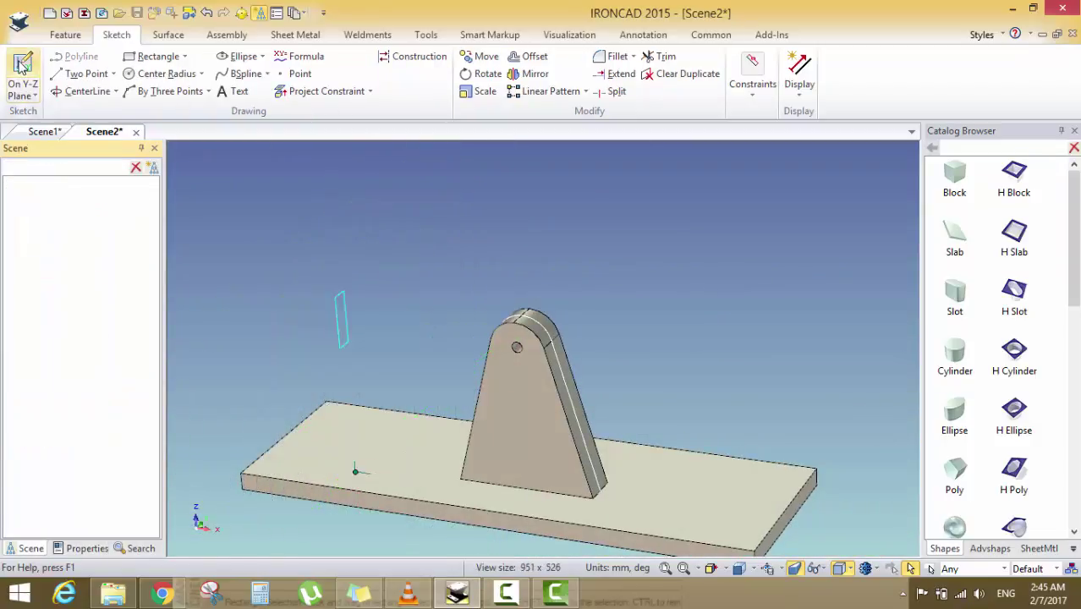
click(54, 38)
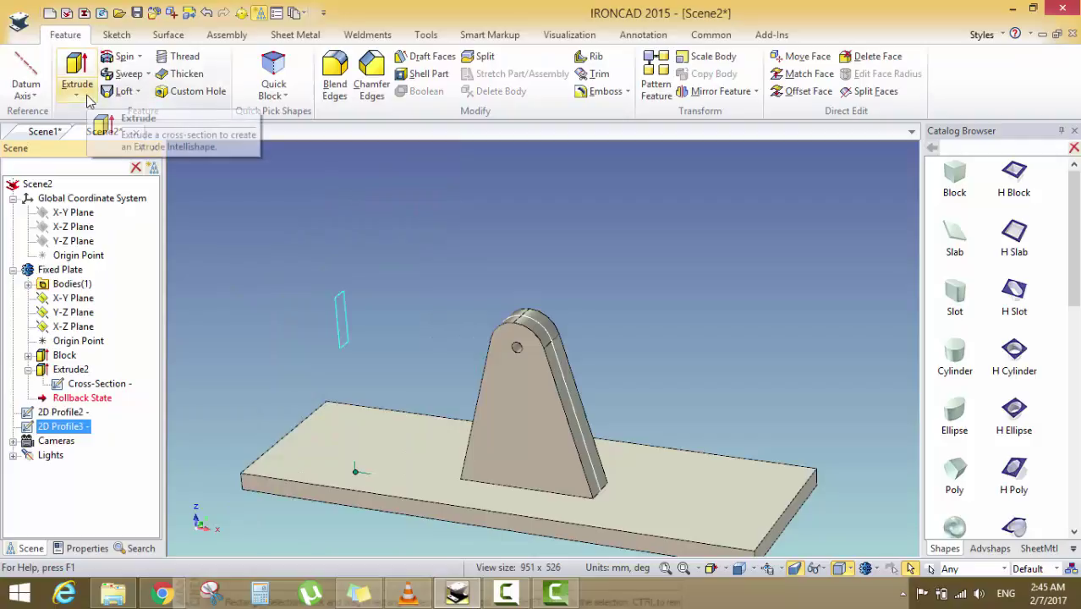
click(76, 68)
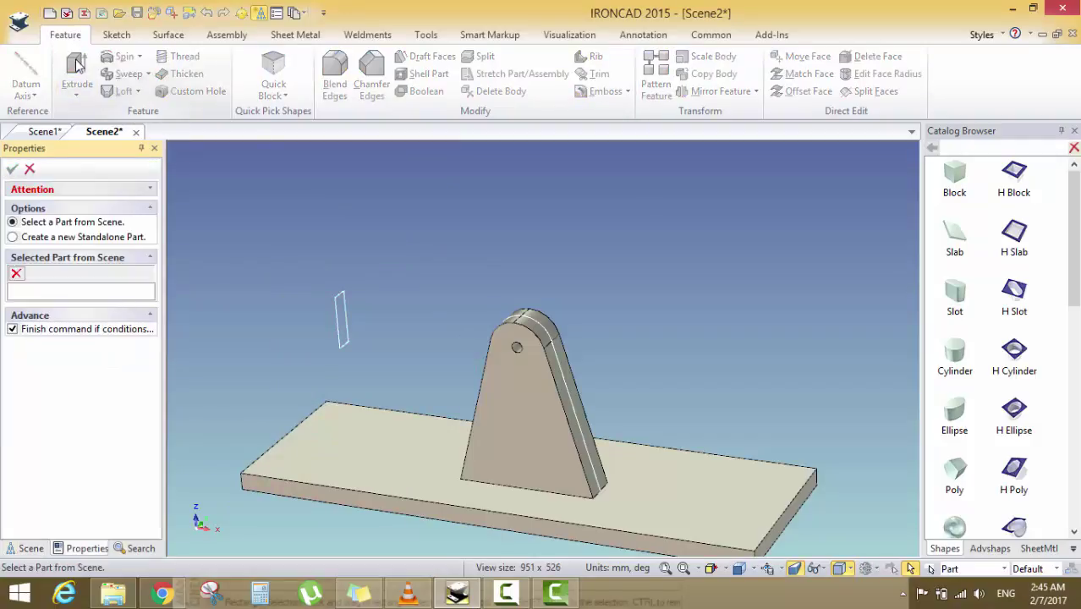
click(502, 402)
click(351, 413)
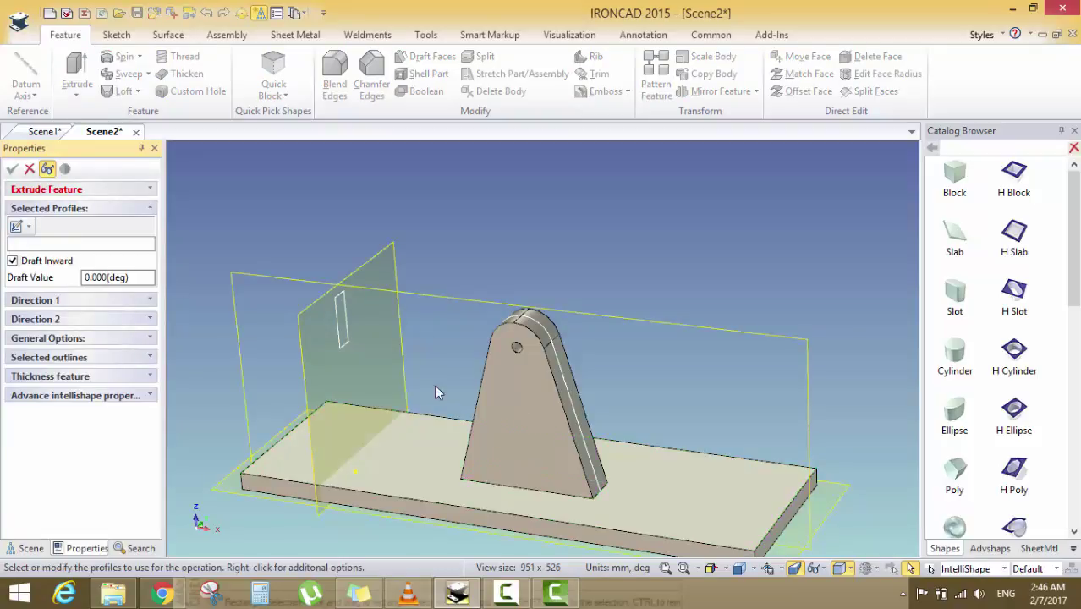
click(338, 339)
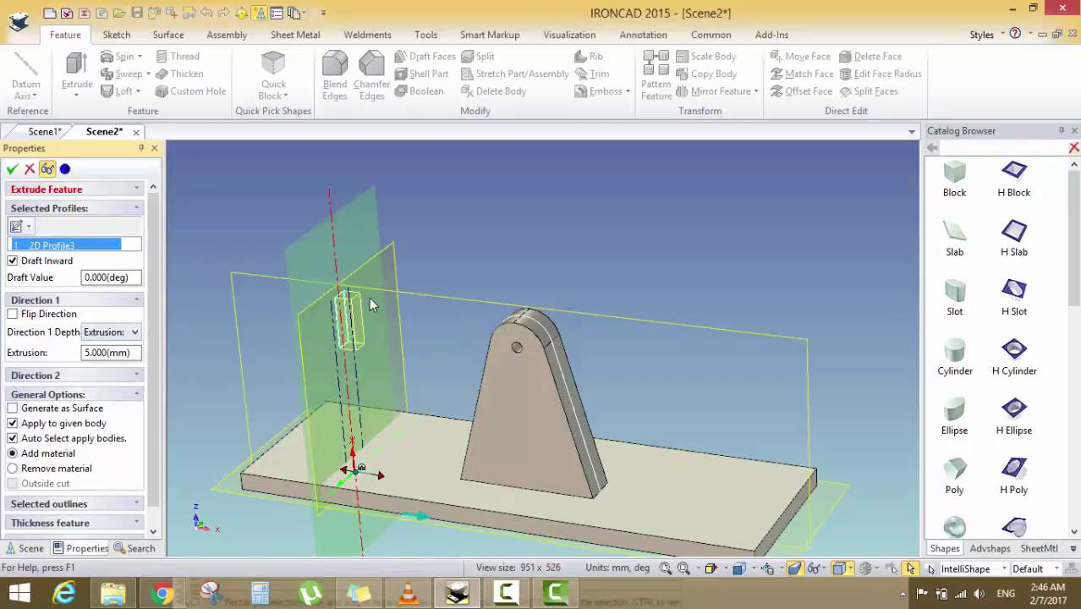
Set the rectangle's extrusion to remove material and its Direction 1 depth to Through All
click(125, 335)
click(127, 359)
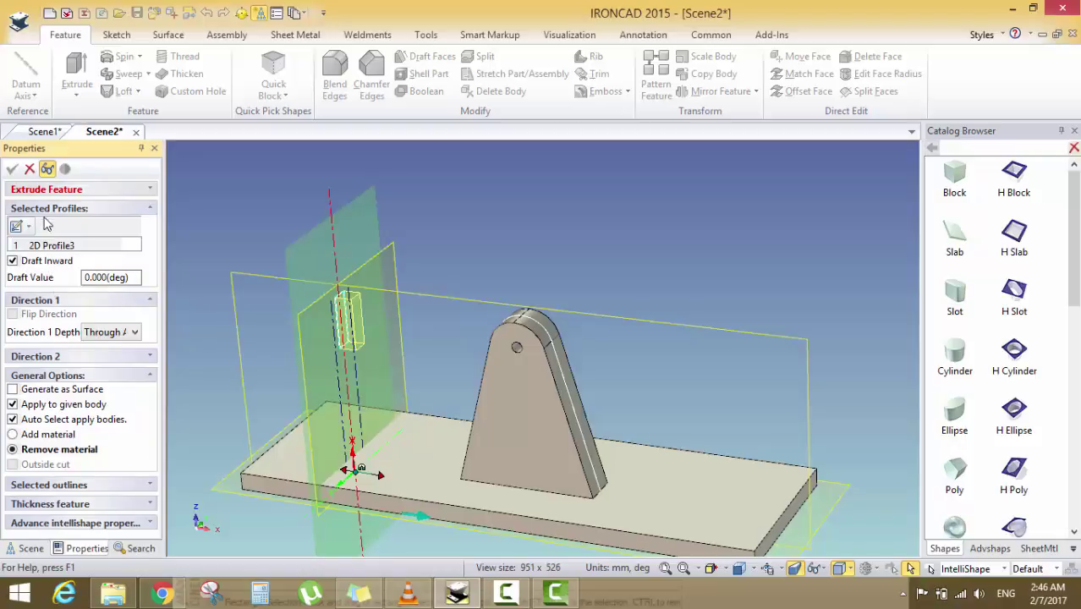
click(125, 333)
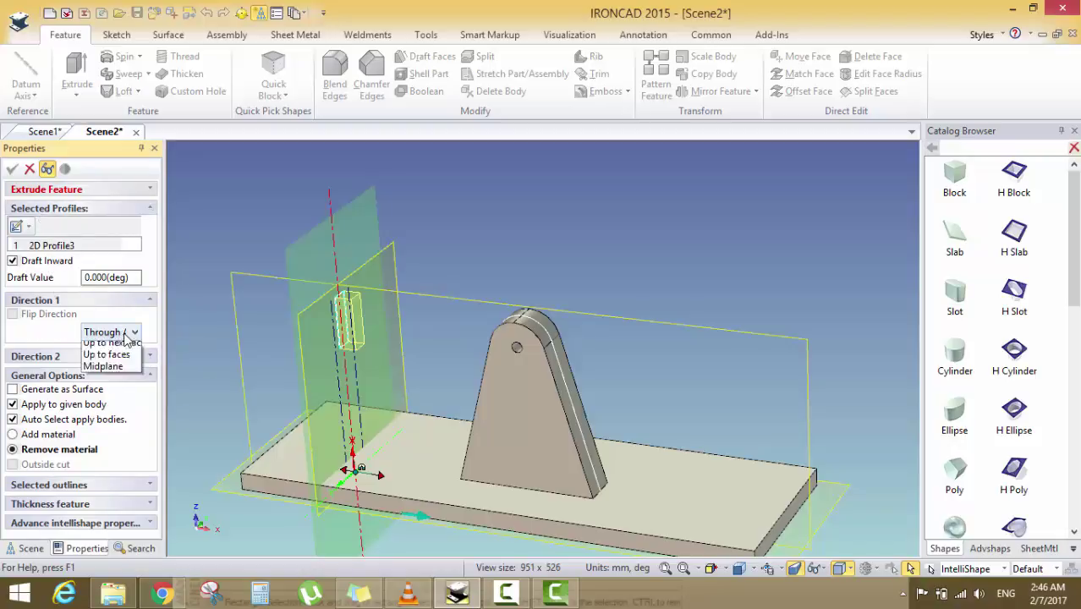
click(105, 346)
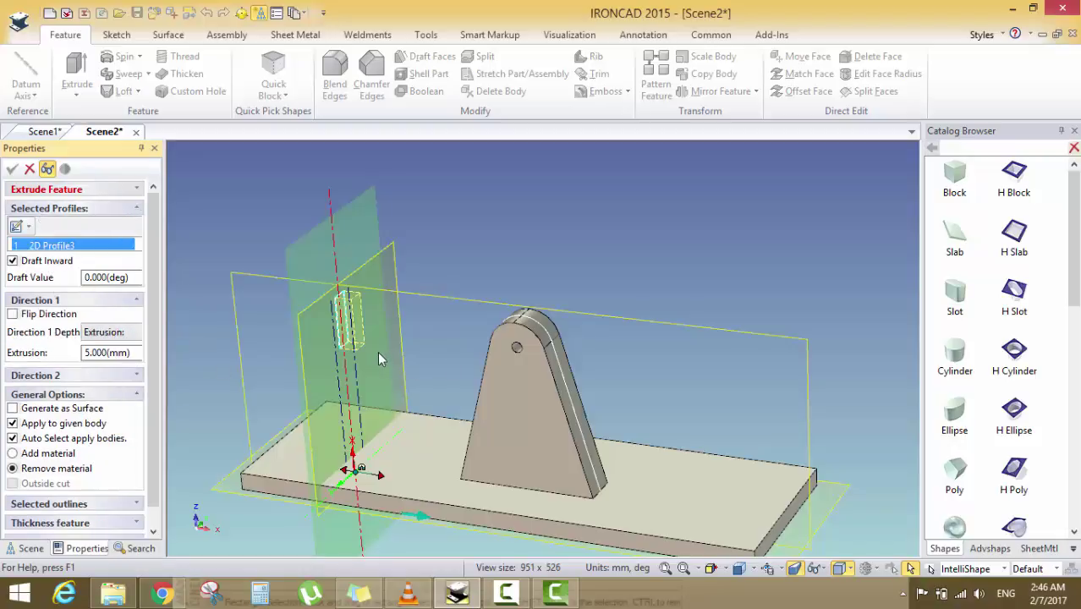
click(140, 336)
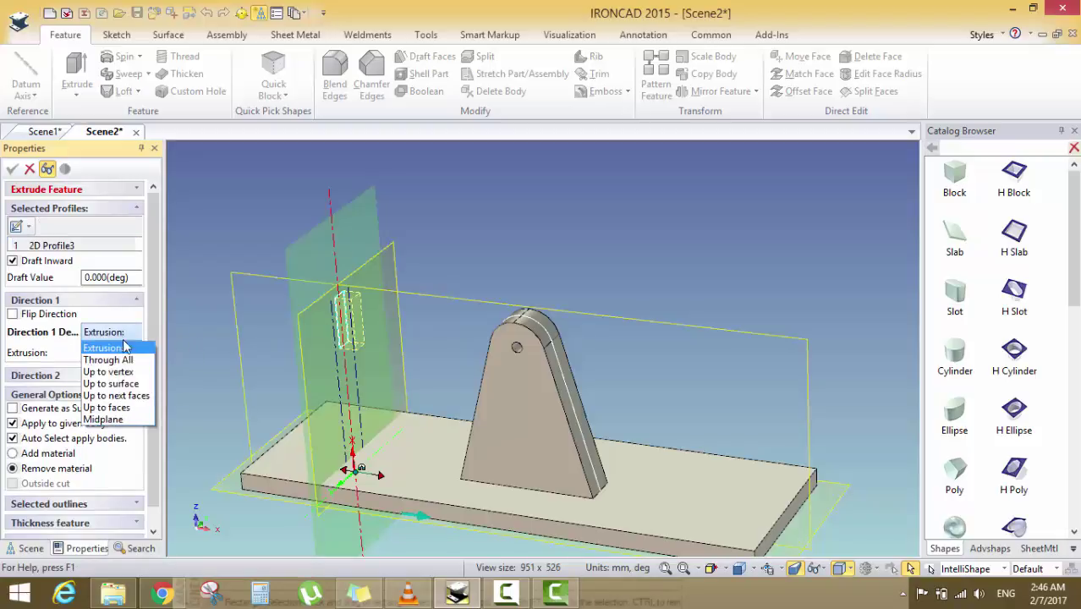
click(106, 359)
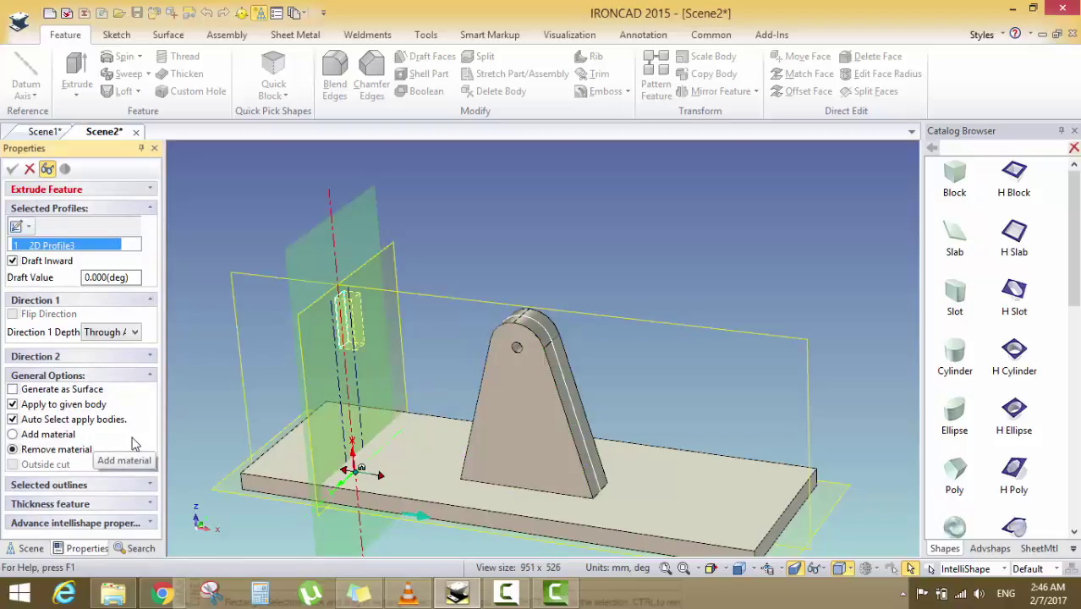
Change the cut's depth to Up to surface, with the plate's far end face as the reference, and apply the extrusion
click(134, 333)
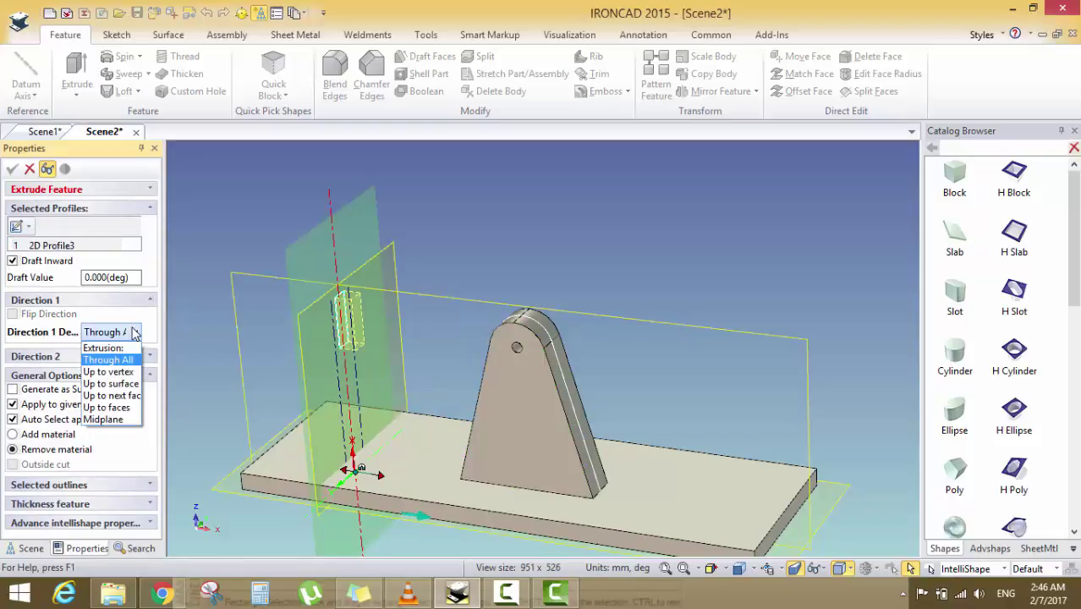
click(110, 383)
middle_drag(521, 440, 627, 345)
scroll(694, 472, up, 5)
click(726, 504)
scroll(725, 505, down, 10)
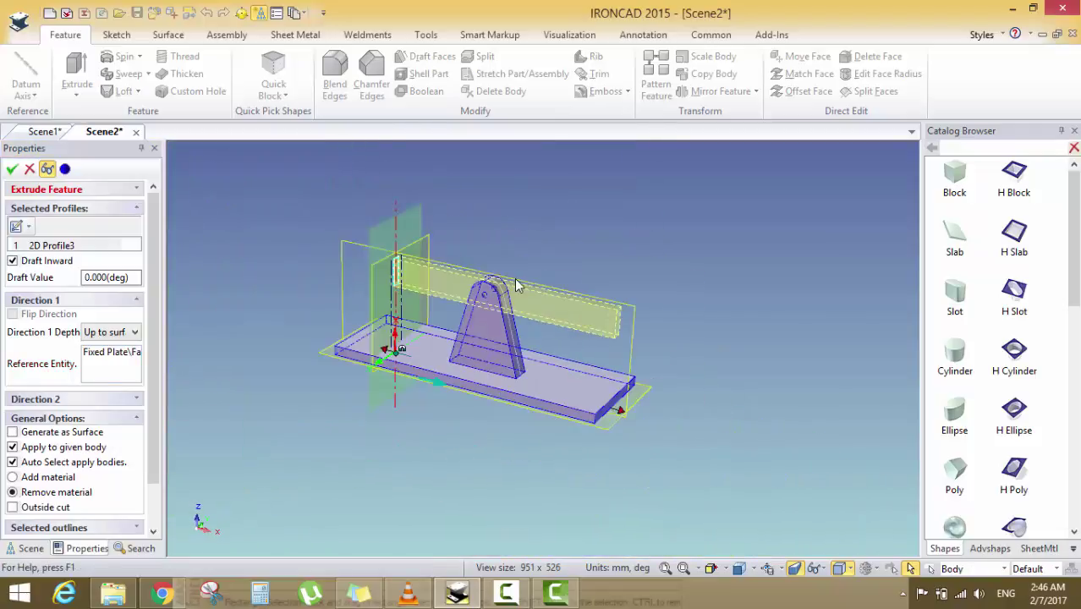
scroll(514, 277, up, 5)
scroll(515, 287, down, 2)
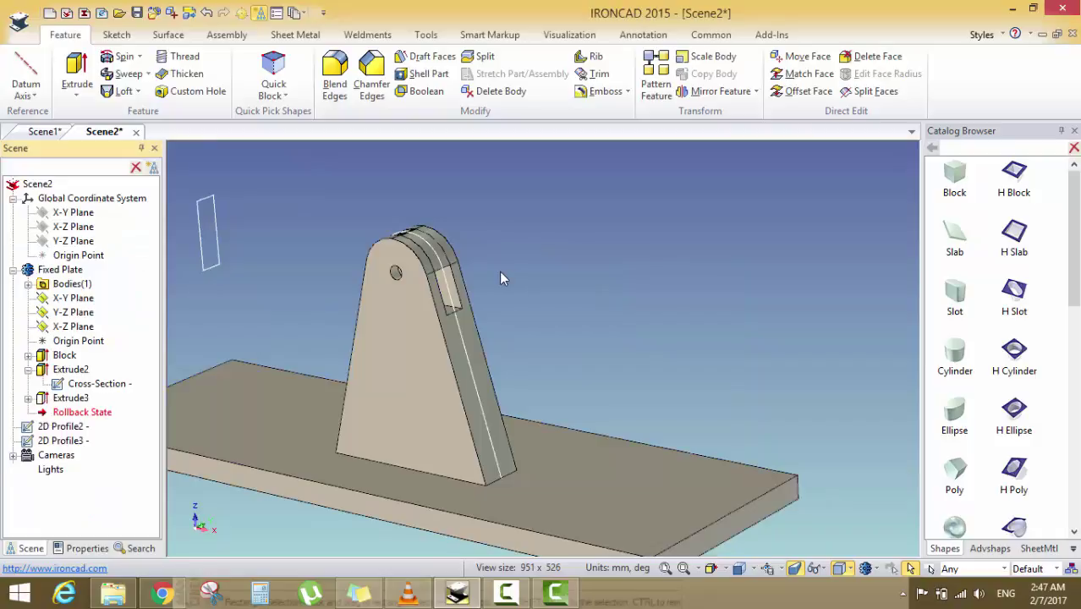
Inspect the slot at the support's rounded end and open the slot cut's cross-section sketch for editing
middle_drag(501, 278, 525, 326)
scroll(525, 326, up, 5)
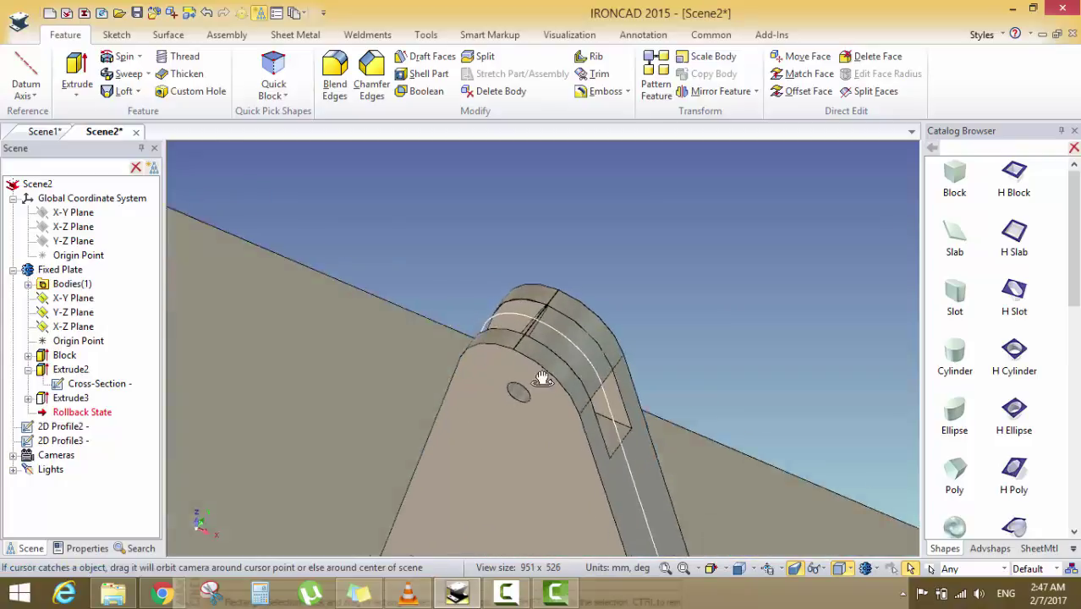
scroll(535, 373, down, 6)
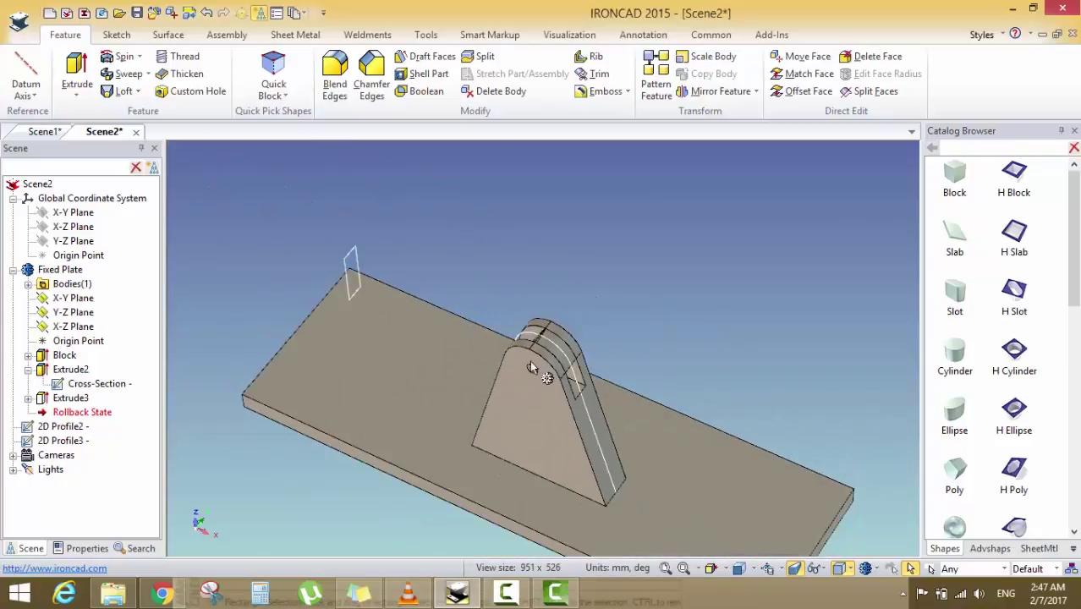
click(71, 399)
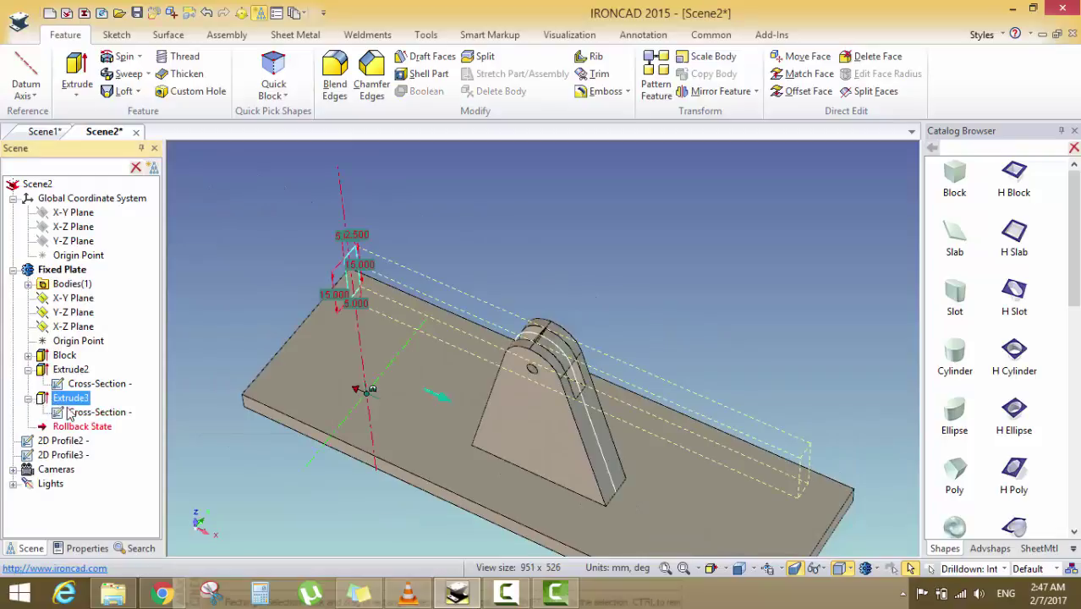
right_click(94, 416)
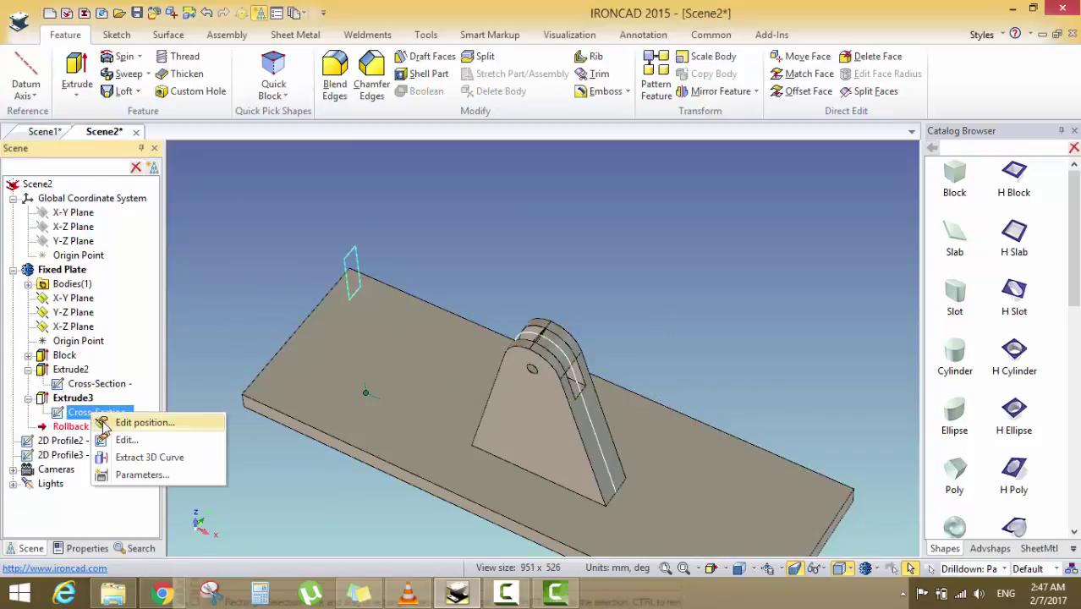
click(105, 440)
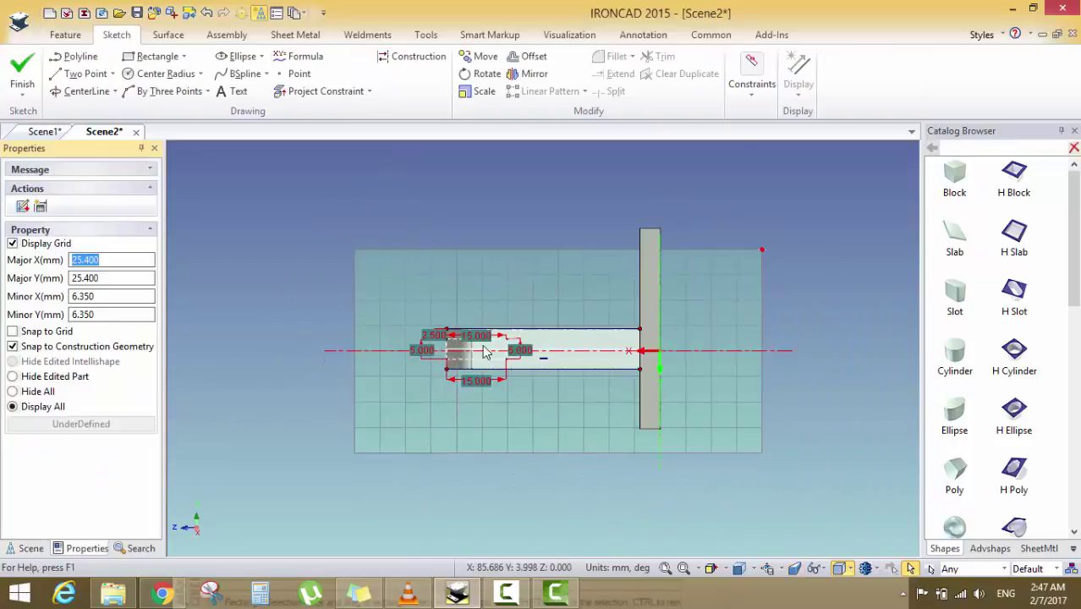
Move the rectangle's end line slightly outward beyond the support's rounded end and finish the sketch
scroll(458, 354, up, 5)
scroll(428, 355, down, 3)
scroll(429, 355, up, 2)
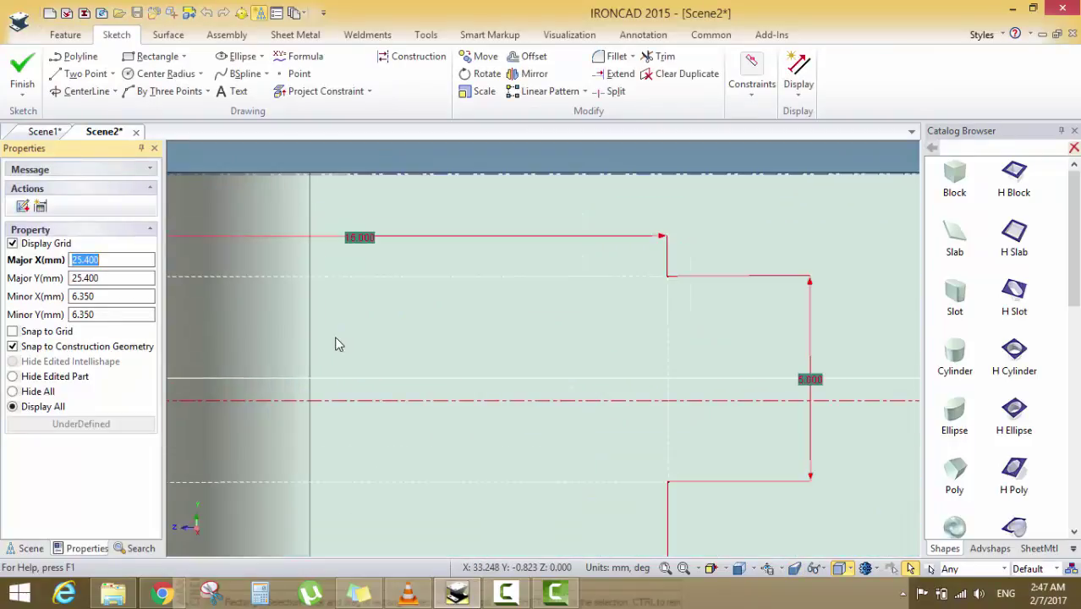
scroll(334, 340, up, 5)
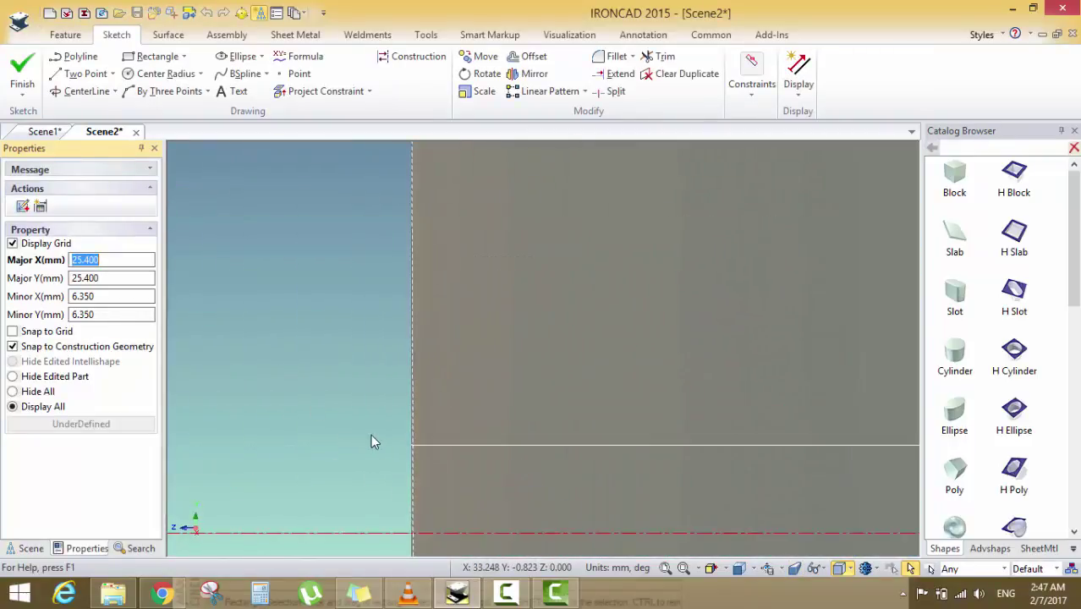
scroll(433, 438, down, 2)
scroll(620, 367, down, 5)
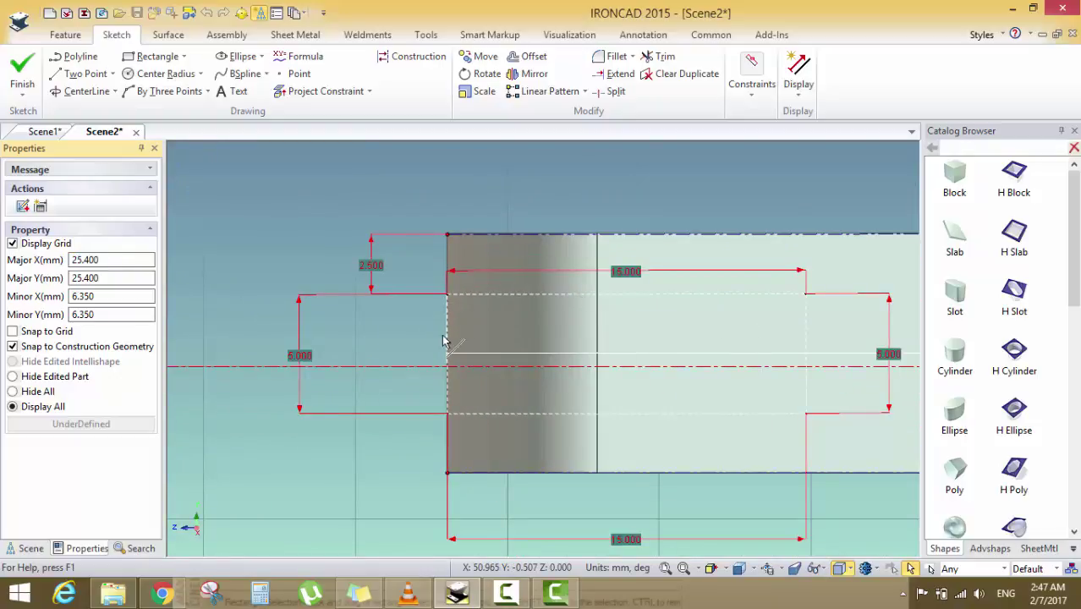
drag(450, 341, 437, 337)
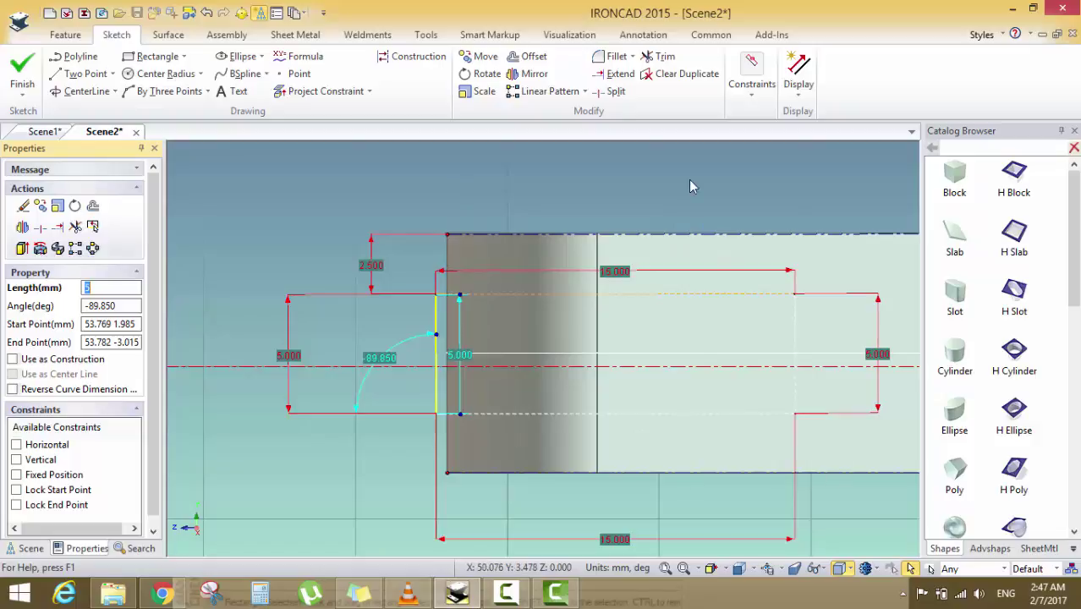
click(23, 68)
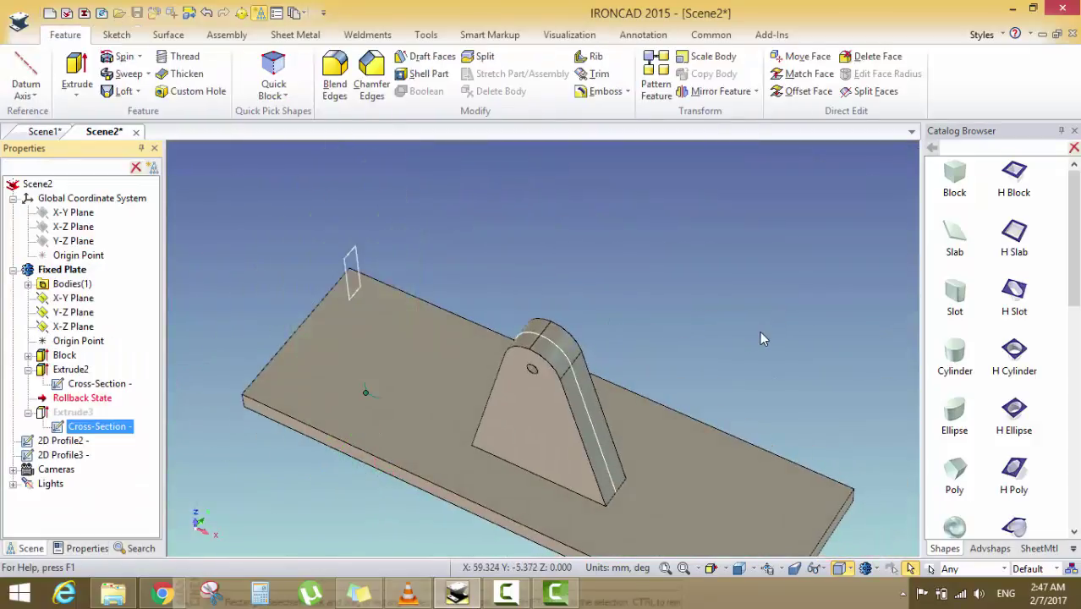
Hide the leftover sketches 2D Profile3 and 2D Profile2 from the scene
mouse_move(688, 340)
middle_down()
mouse_move(581, 245)
mouse_move(684, 353)
middle_up()
drag(684, 353, 386, 322)
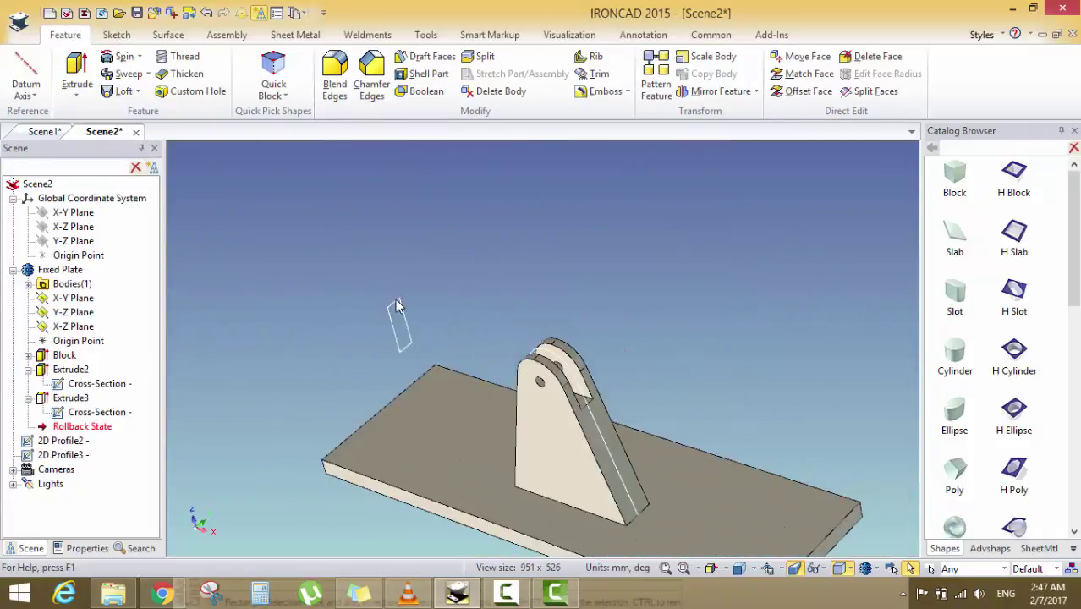
click(397, 306)
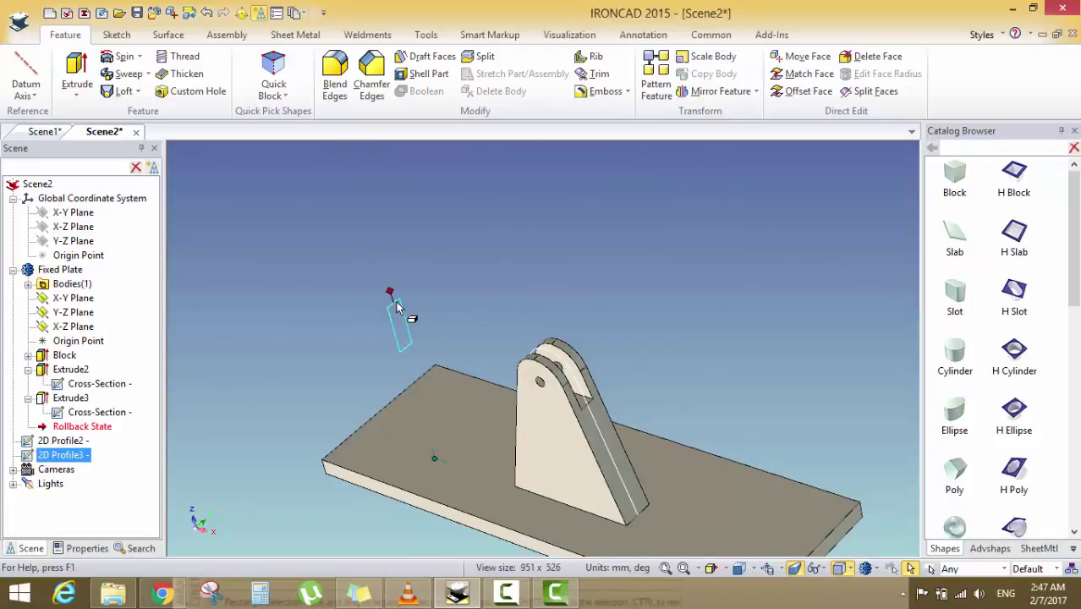
right_click(68, 462)
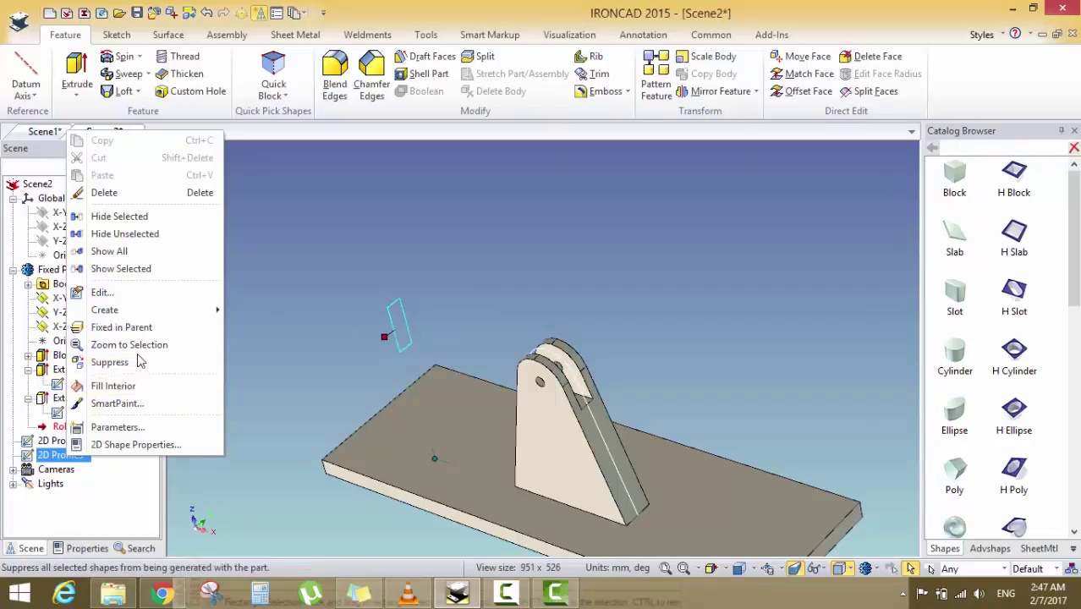
click(154, 216)
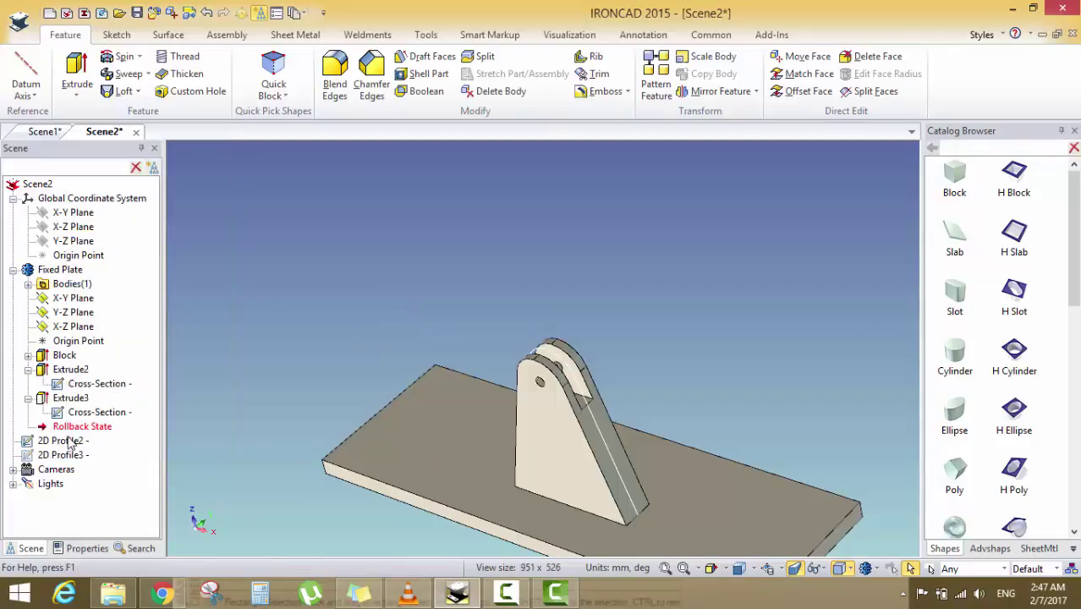
click(70, 442)
right_click(70, 442)
click(157, 206)
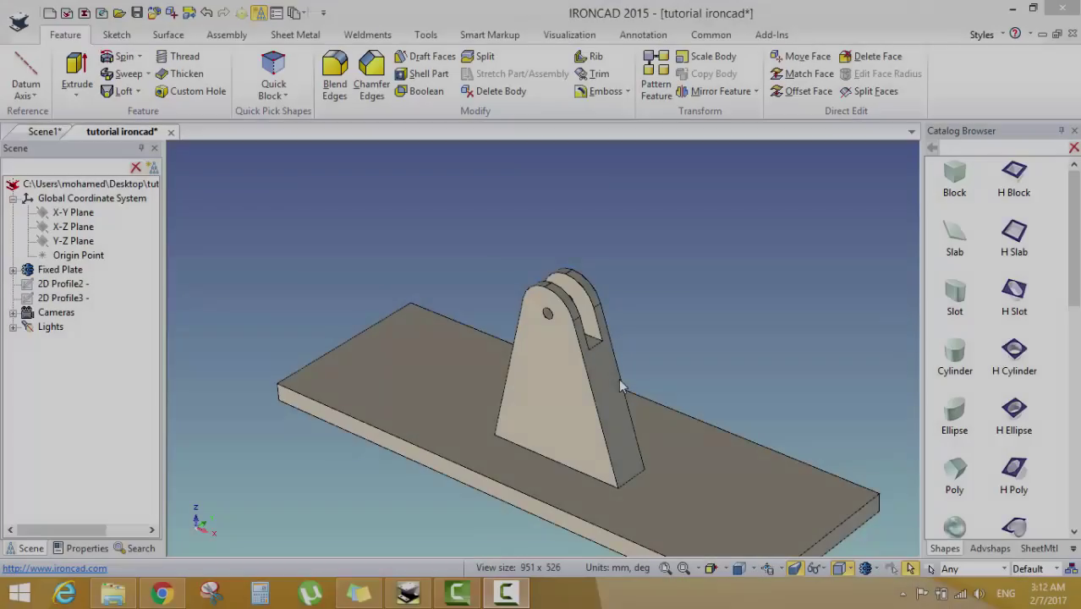
Switch to Chrome to study the beam in the BEAM Engine Crank & Lever Mechanism video, and return to IRONCAD
key(alt+Tab)
key(alt+Tab)
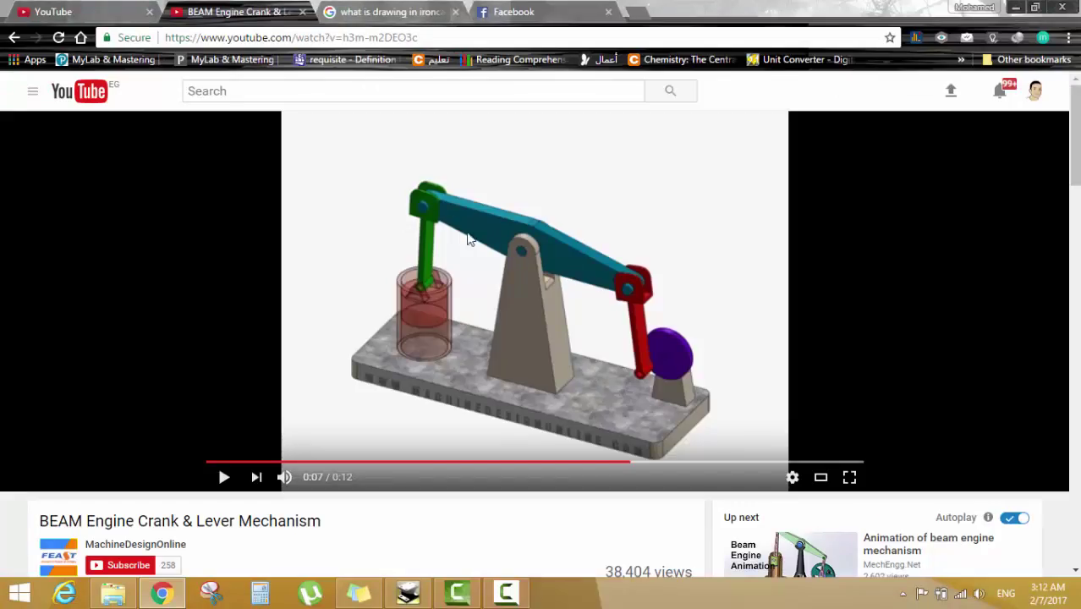
key(alt+Tab)
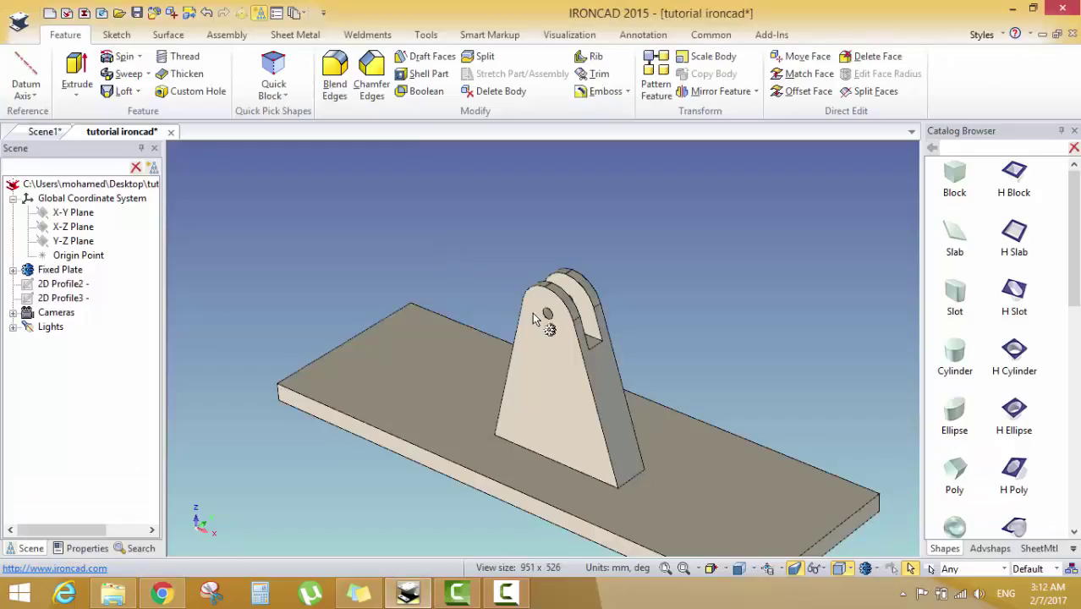
mouse_move(549, 329)
middle_down()
mouse_move(545, 315)
mouse_move(560, 330)
middle_up()
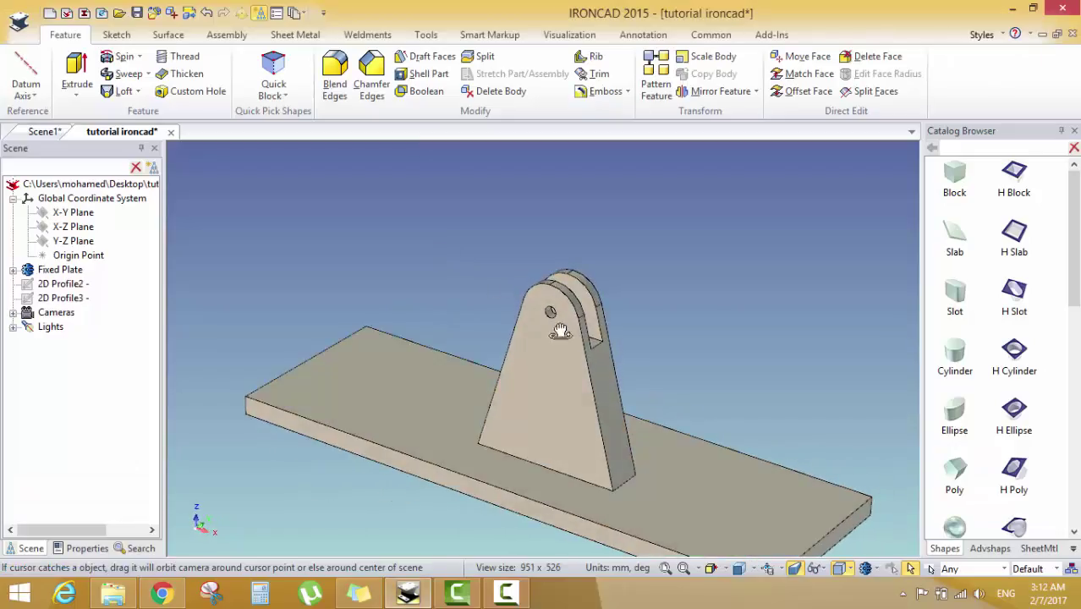
Start a 2D sketch on the inner face of the slot in the support, using the Offset from Face placement
click(116, 35)
click(24, 67)
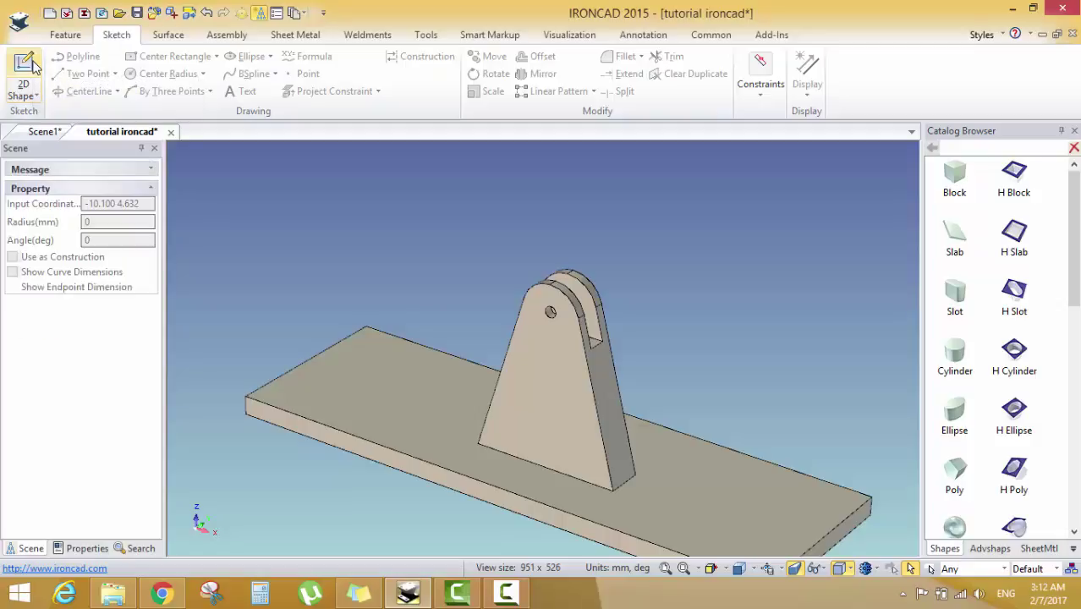
scroll(583, 291, up, 5)
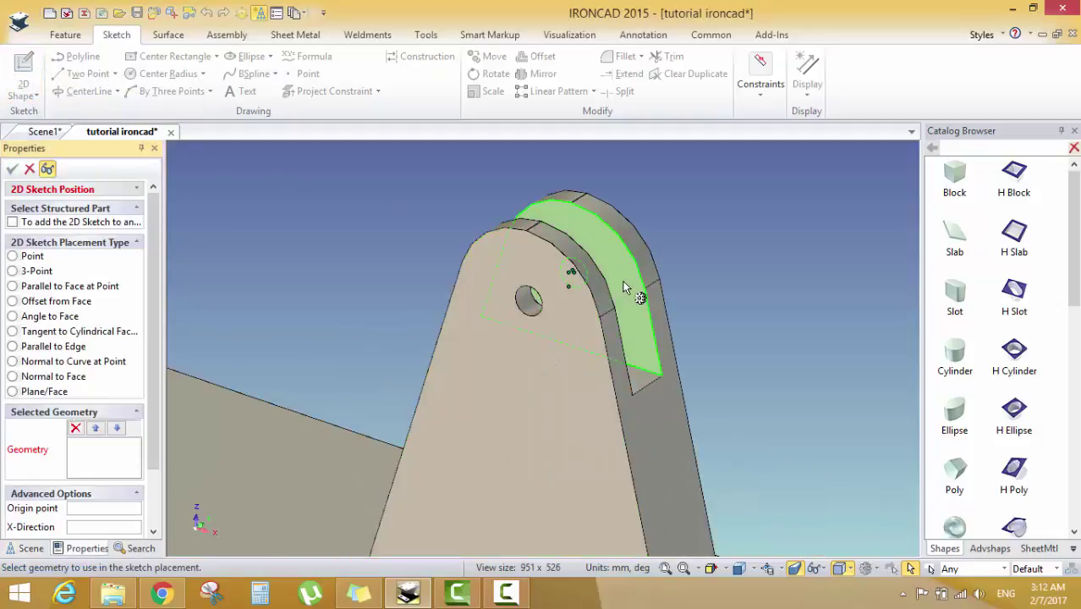
click(630, 288)
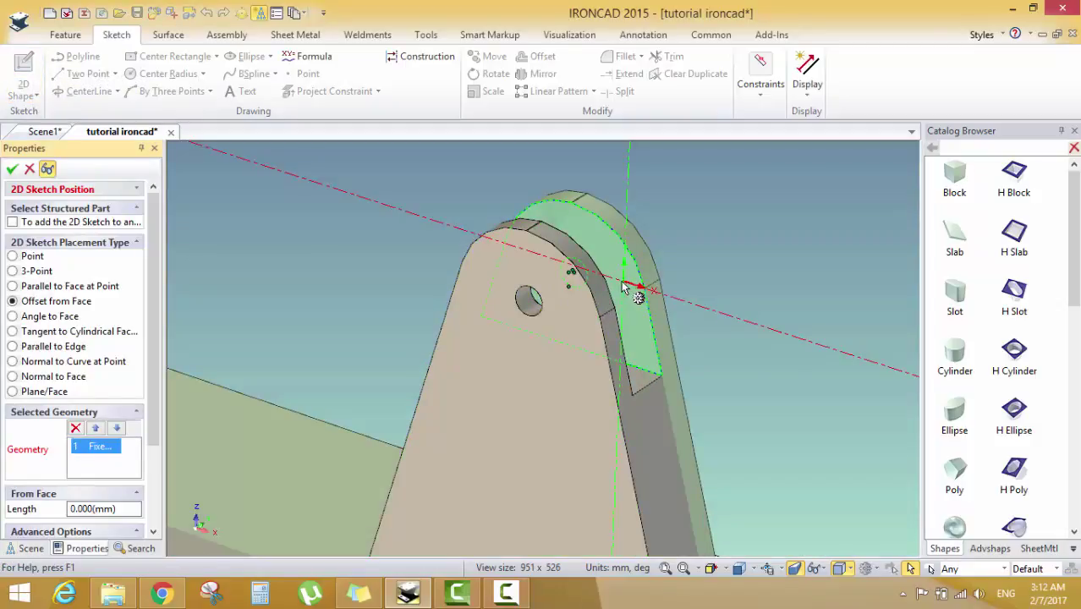
Place the sketch origin at the centre of the pin hole in the slot's inner face and accept the placement
mouse_move(632, 289)
middle_down()
mouse_move(586, 306)
mouse_move(576, 292)
middle_up()
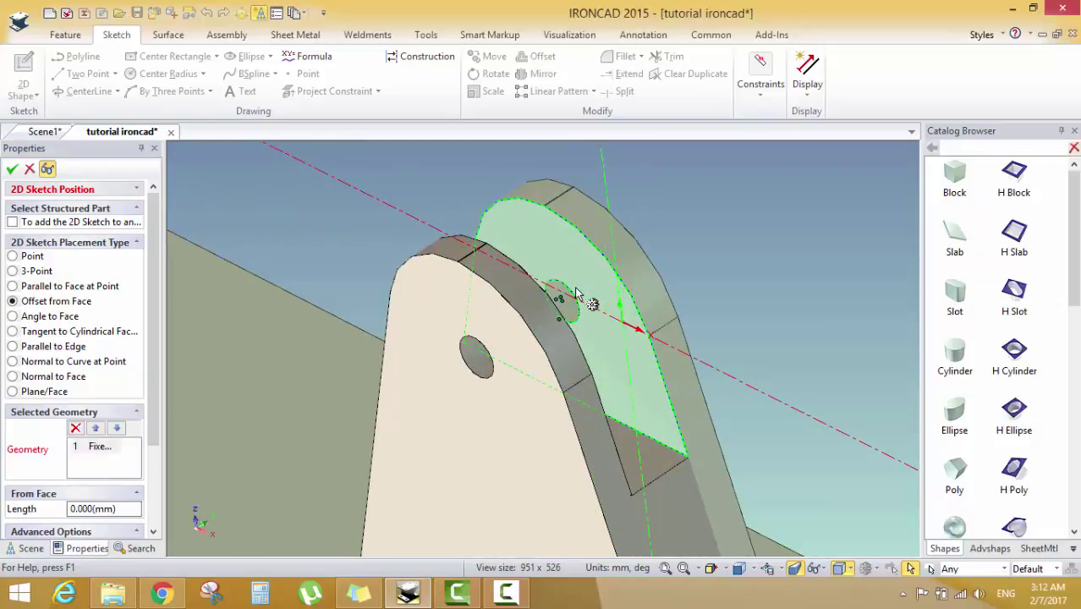
scroll(578, 317, down, 5)
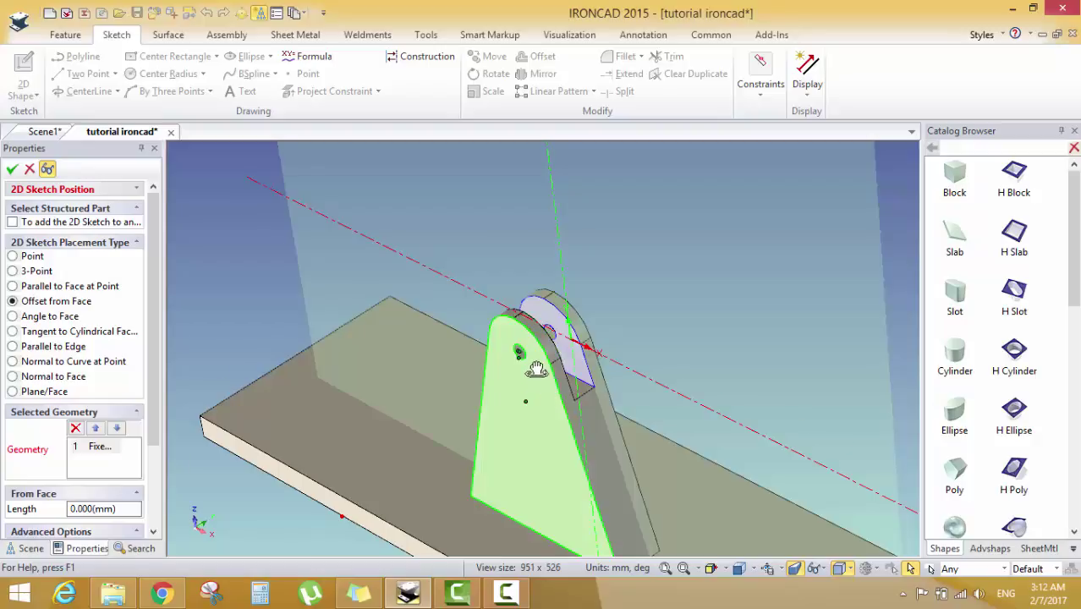
middle_drag(532, 372, 451, 402)
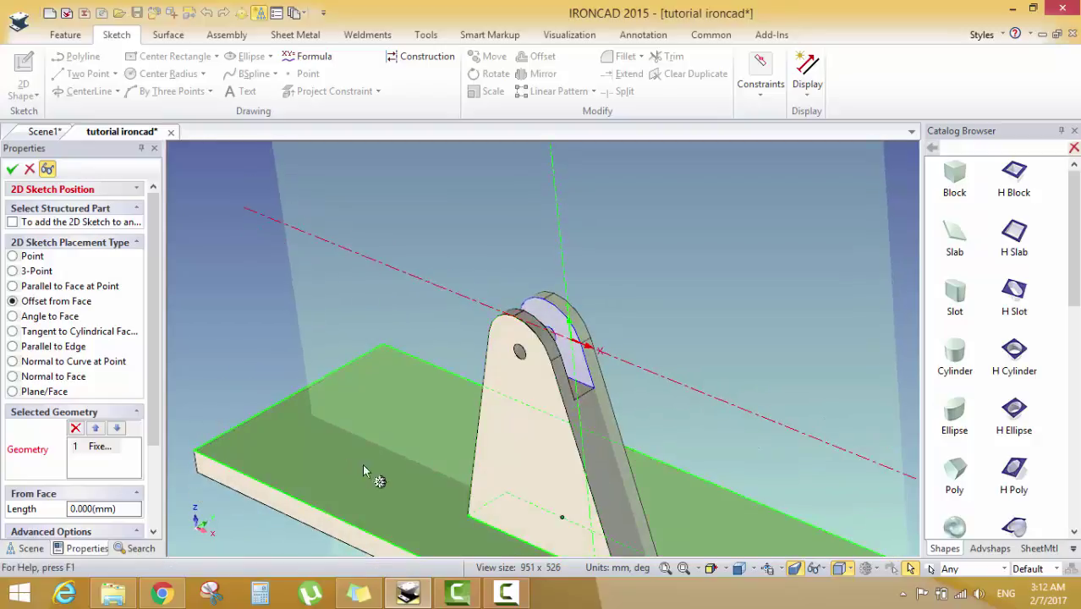
middle_drag(499, 381, 541, 328)
scroll(546, 354, up, 4)
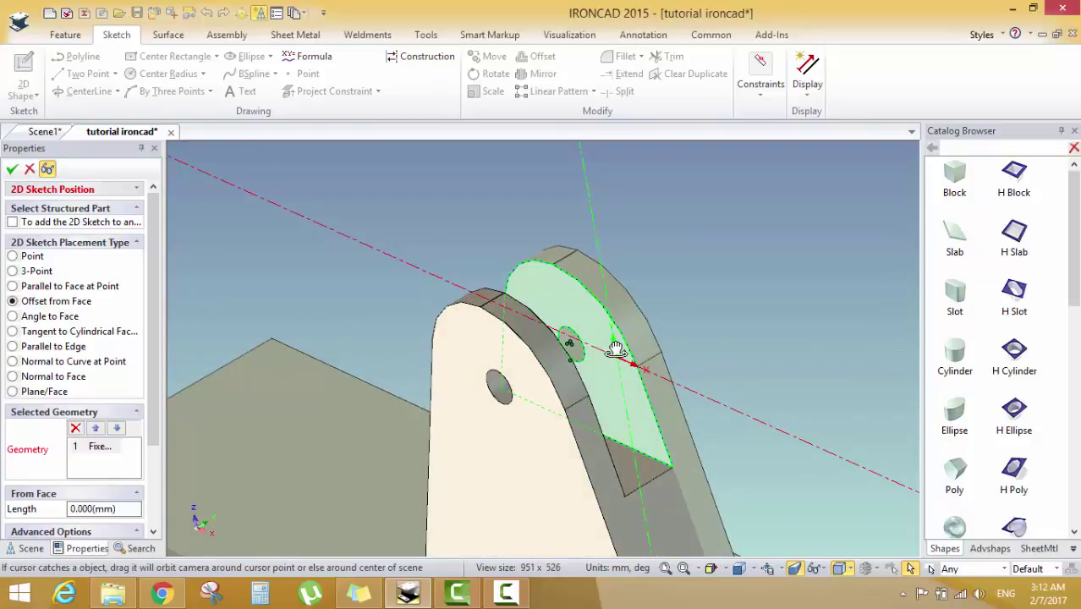
middle_drag(615, 343, 583, 349)
scroll(583, 350, down, 3)
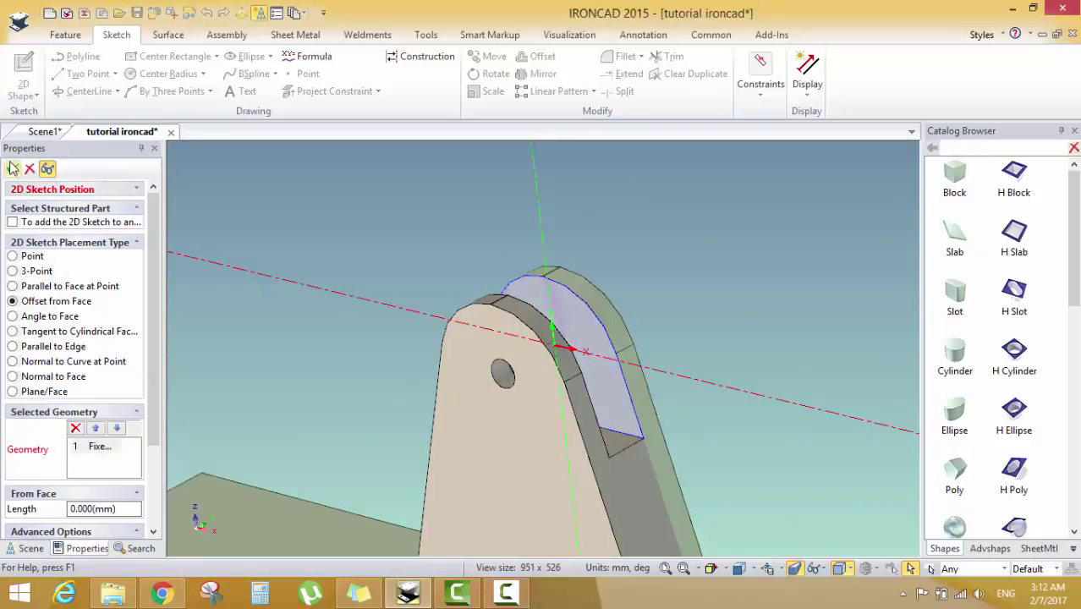
scroll(513, 369, up, 3)
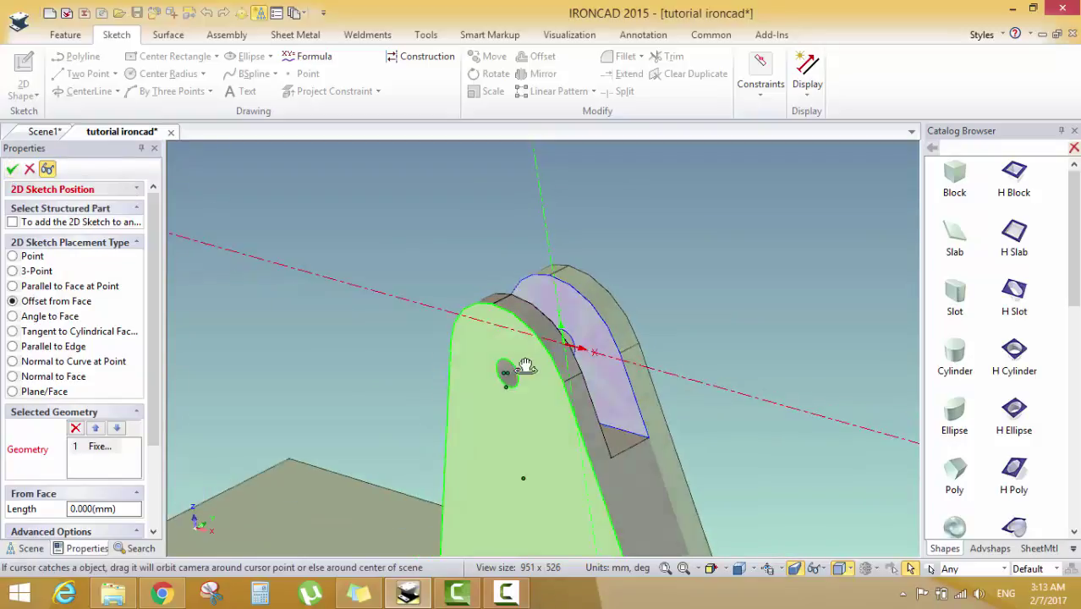
middle_drag(513, 370, 579, 325)
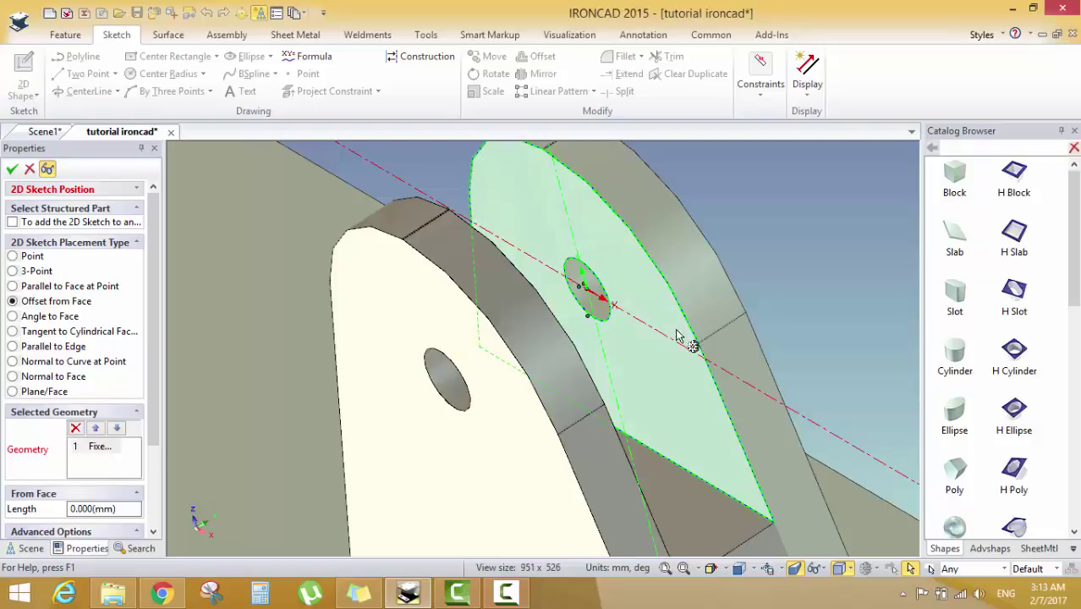
click(13, 169)
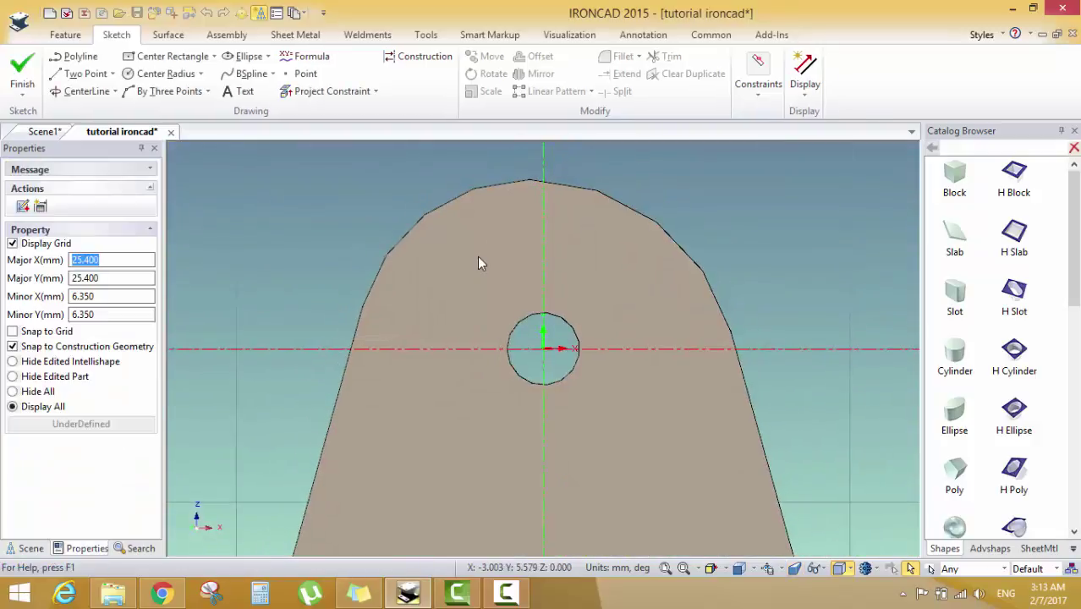
Draw a center rectangle about 108 mm long and 13 mm high, centred on the sketch origin in the pin hole
scroll(542, 354, up, 3)
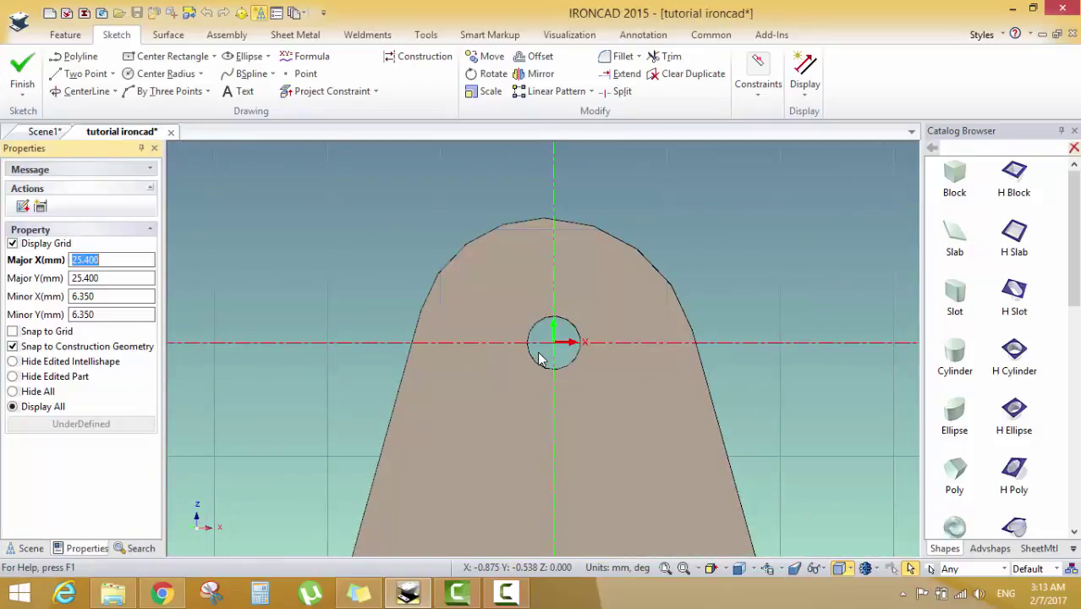
scroll(542, 360, down, 1)
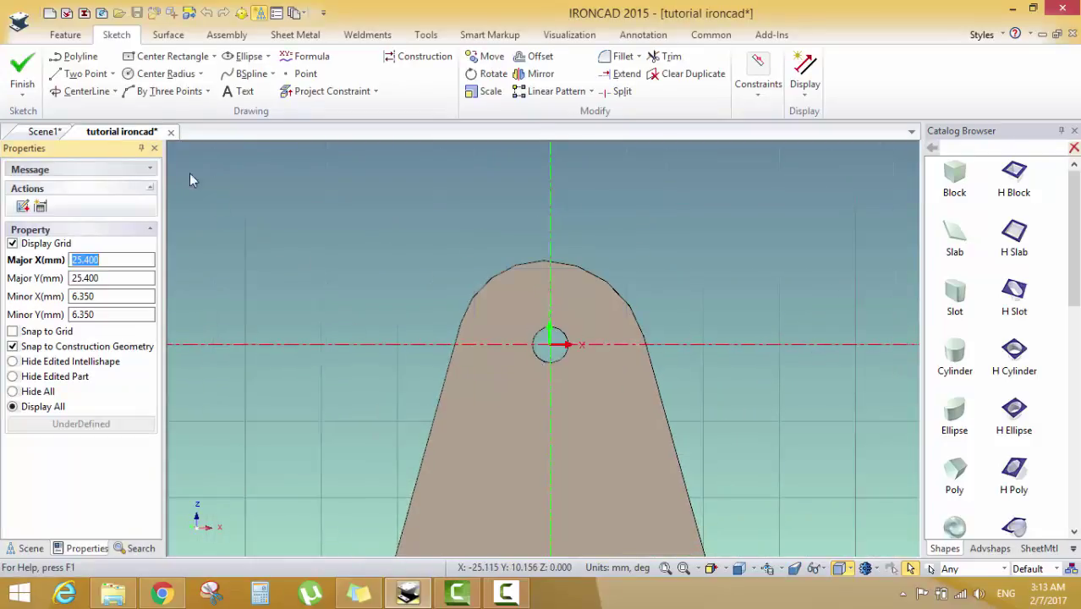
click(158, 63)
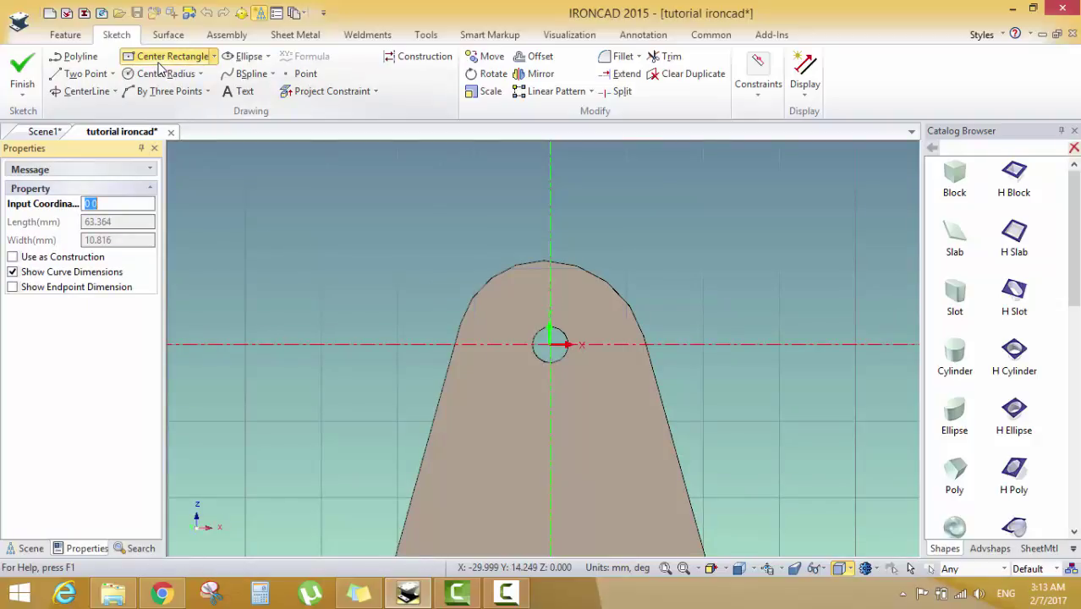
click(213, 57)
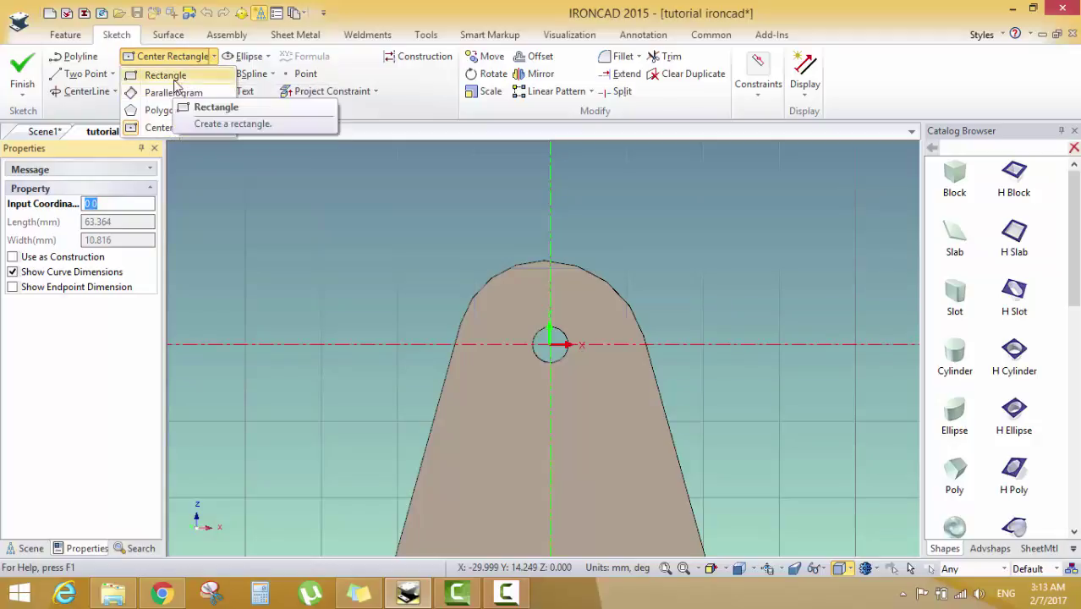
click(169, 129)
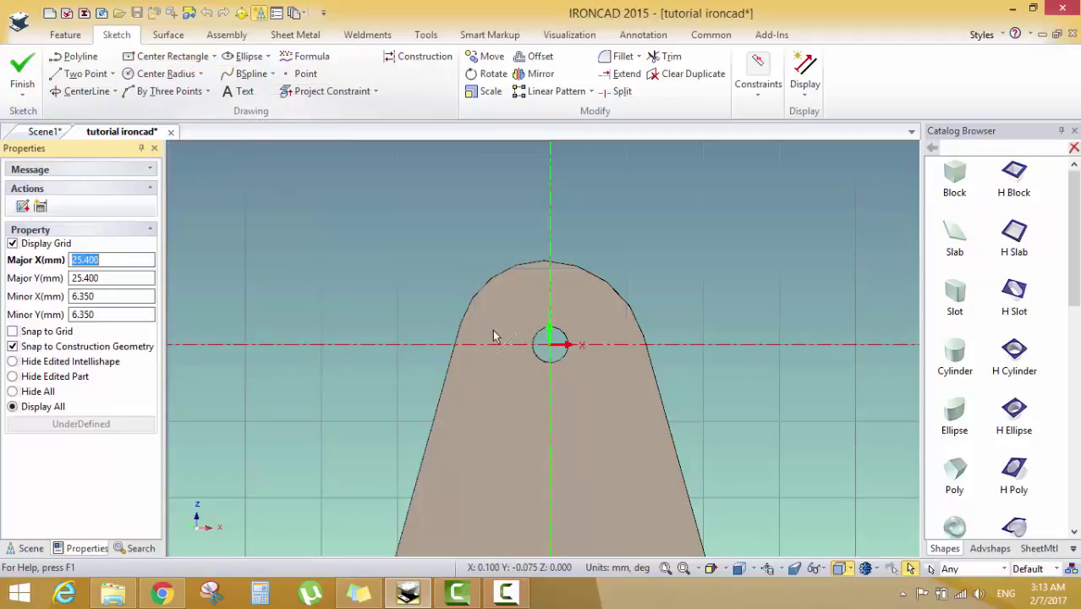
click(169, 56)
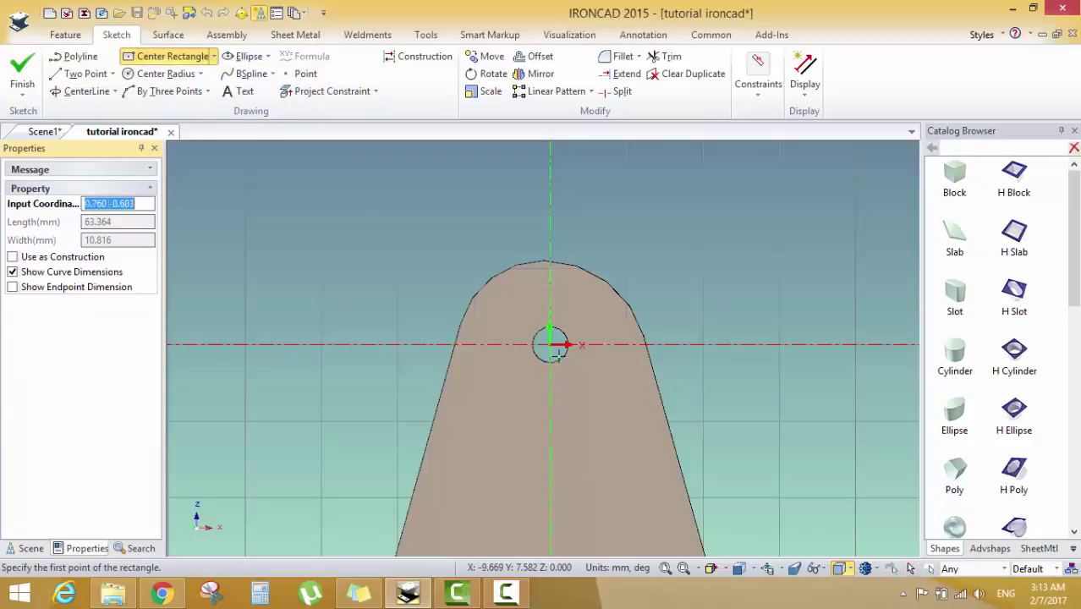
scroll(545, 345, up, 5)
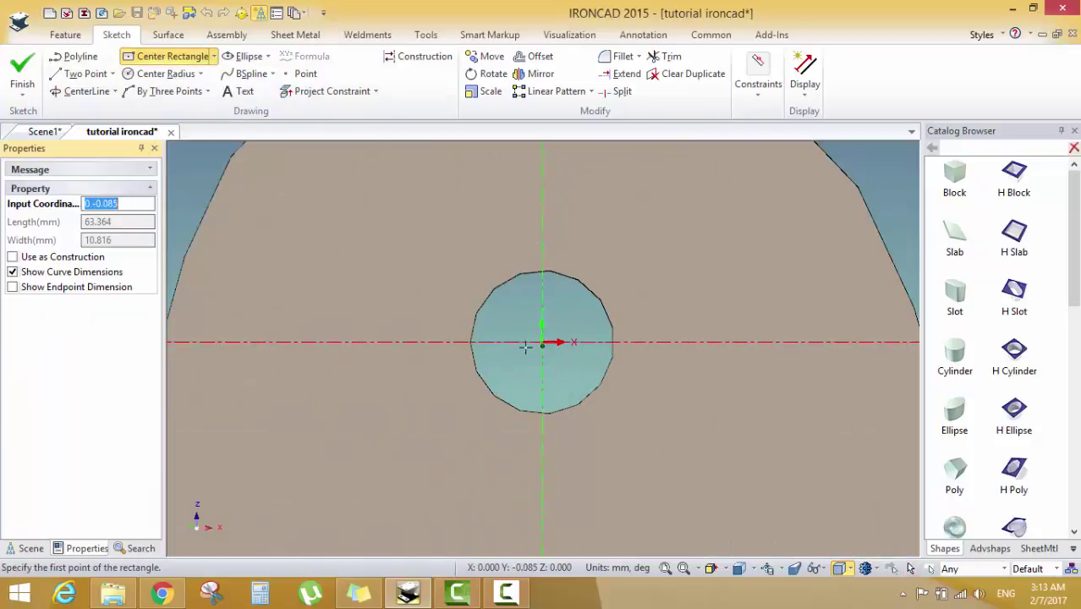
click(541, 341)
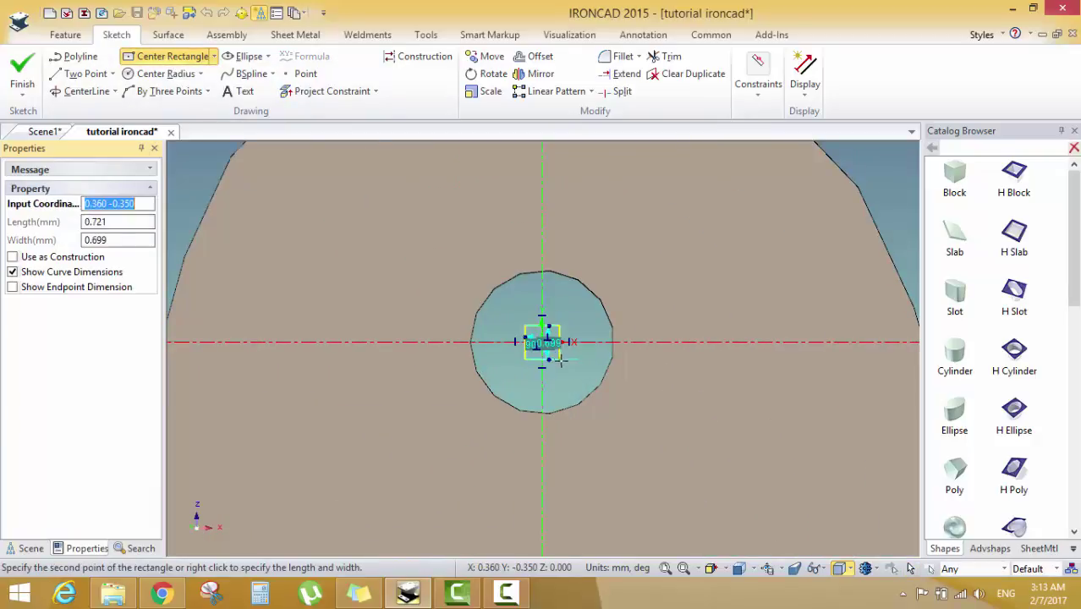
scroll(576, 376, down, 5)
scroll(575, 375, down, 3)
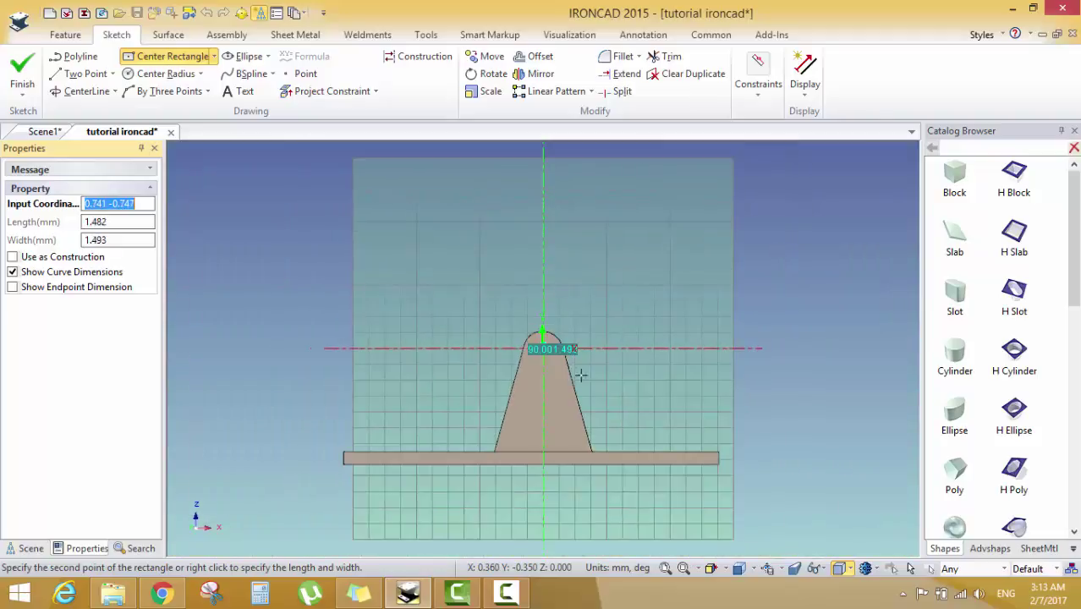
click(676, 364)
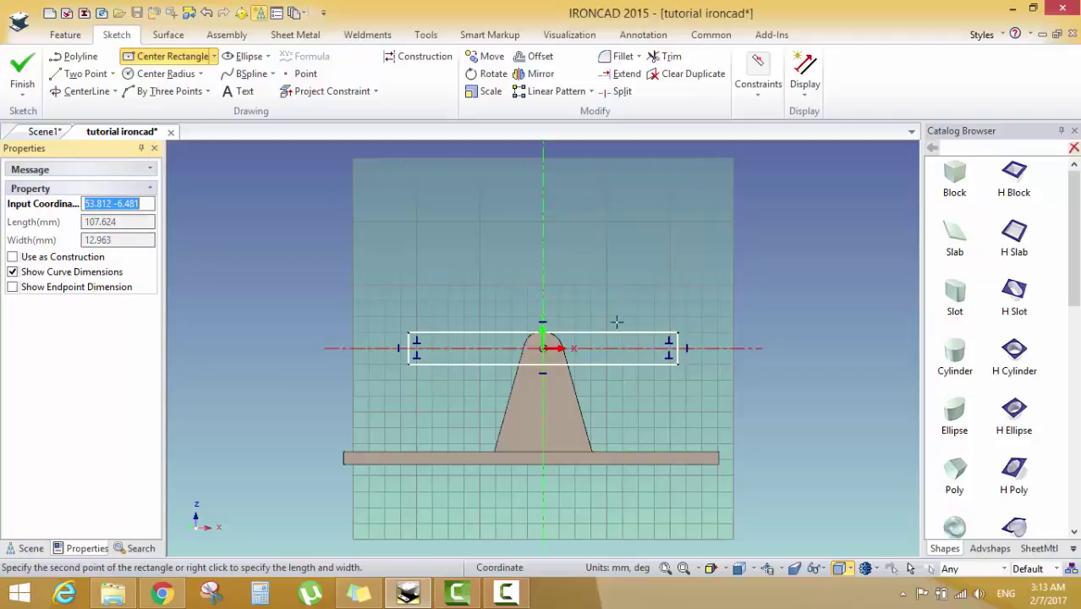
Dimension the rectangle's upper and lower horizontal edges to 100 mm each
click(756, 77)
click(656, 145)
scroll(562, 234, down, 2)
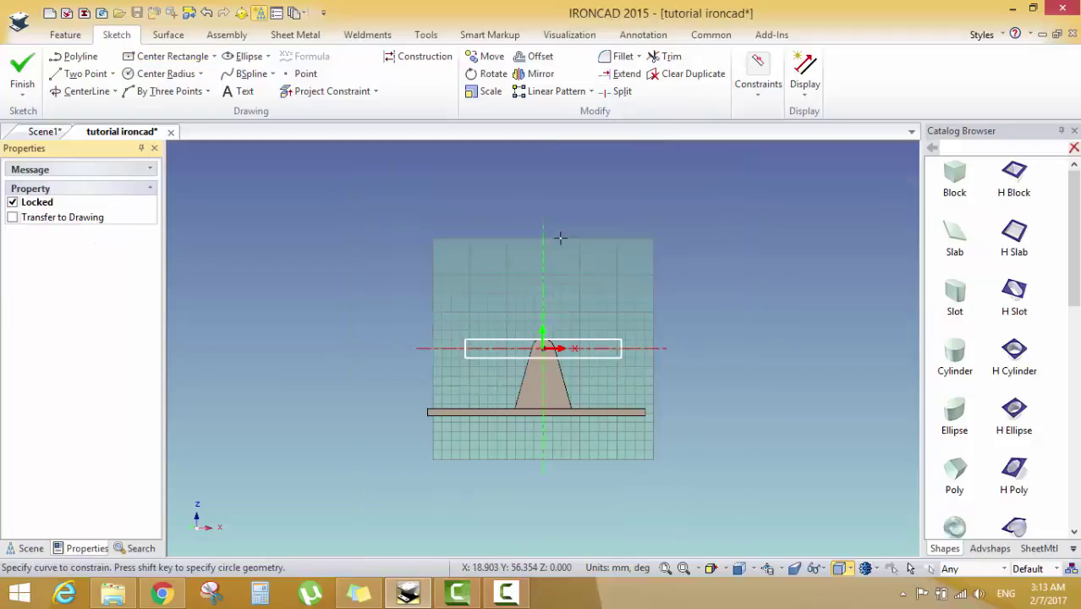
scroll(552, 321, up, 5)
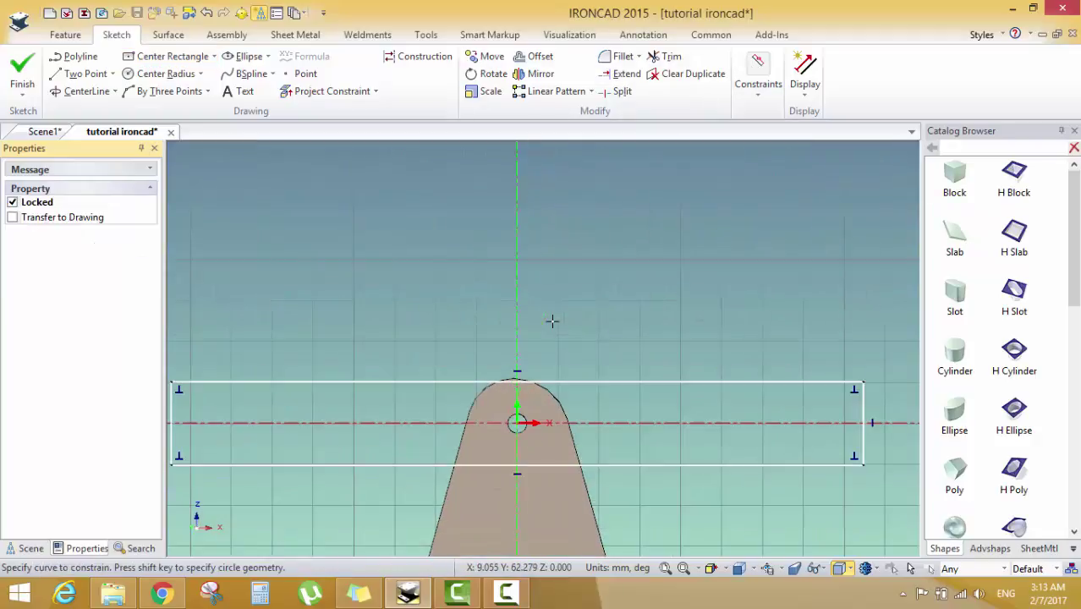
click(572, 383)
click(549, 302)
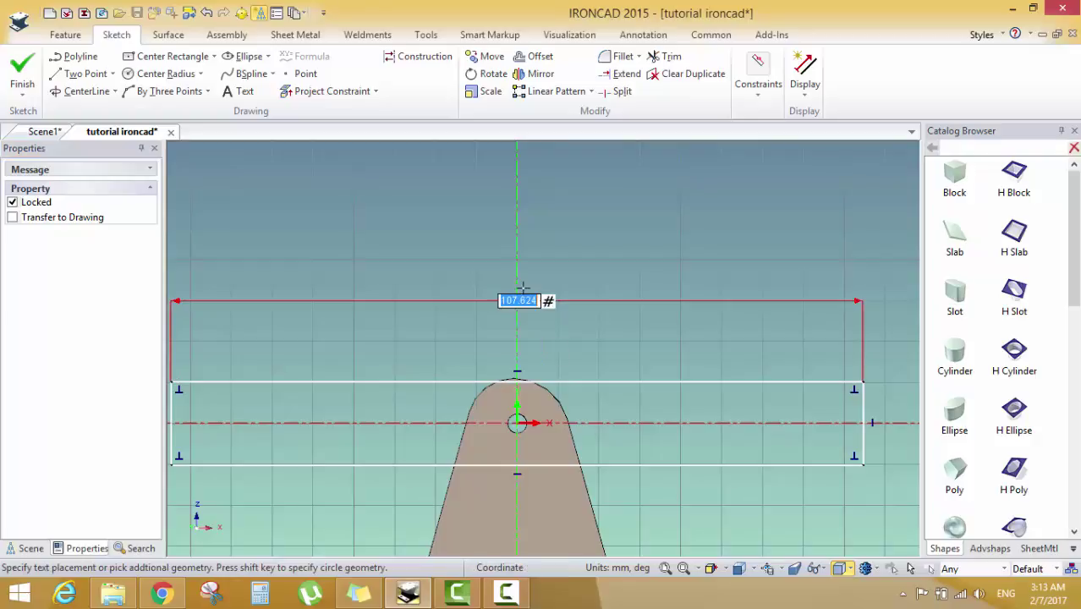
text(100)
key(Return)
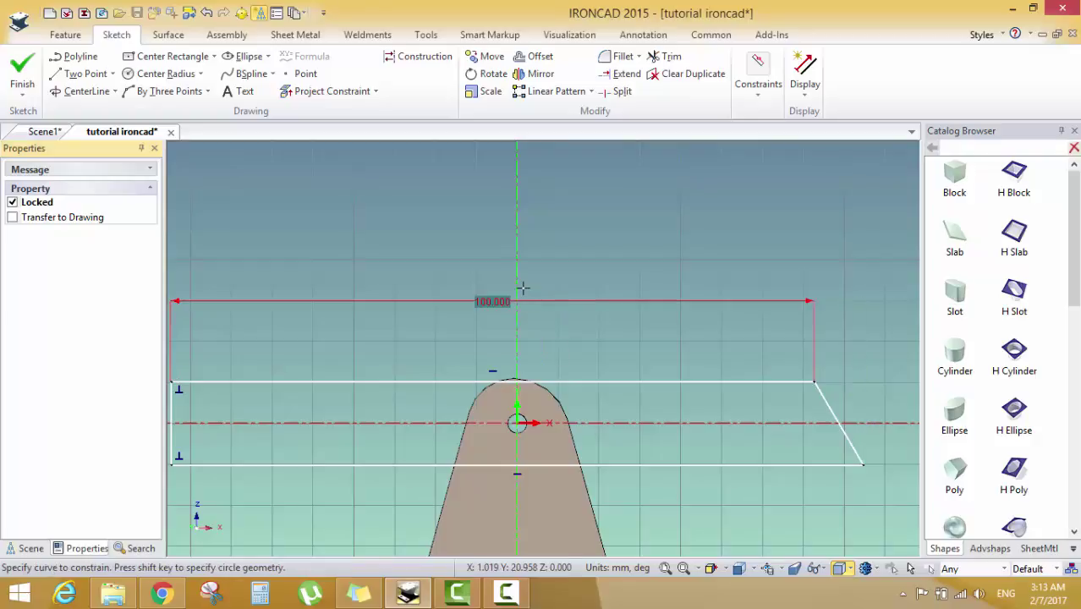
click(757, 464)
click(757, 495)
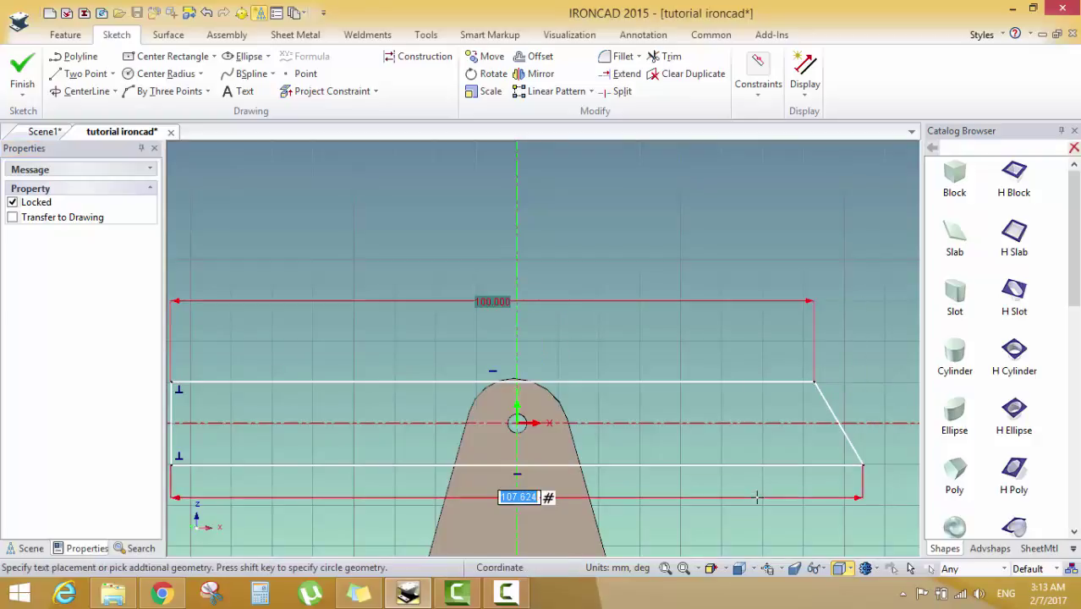
text(100)
key(Return)
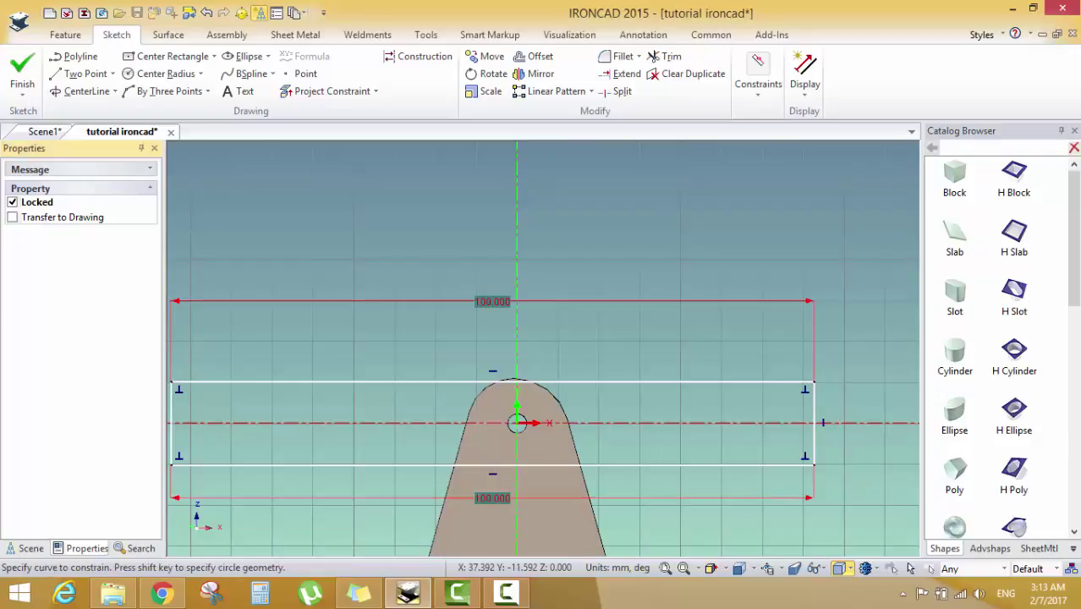
Dimension the horizontal distance from the pin hole's centre to the rectangle's right end edge as 50 mm
click(814, 437)
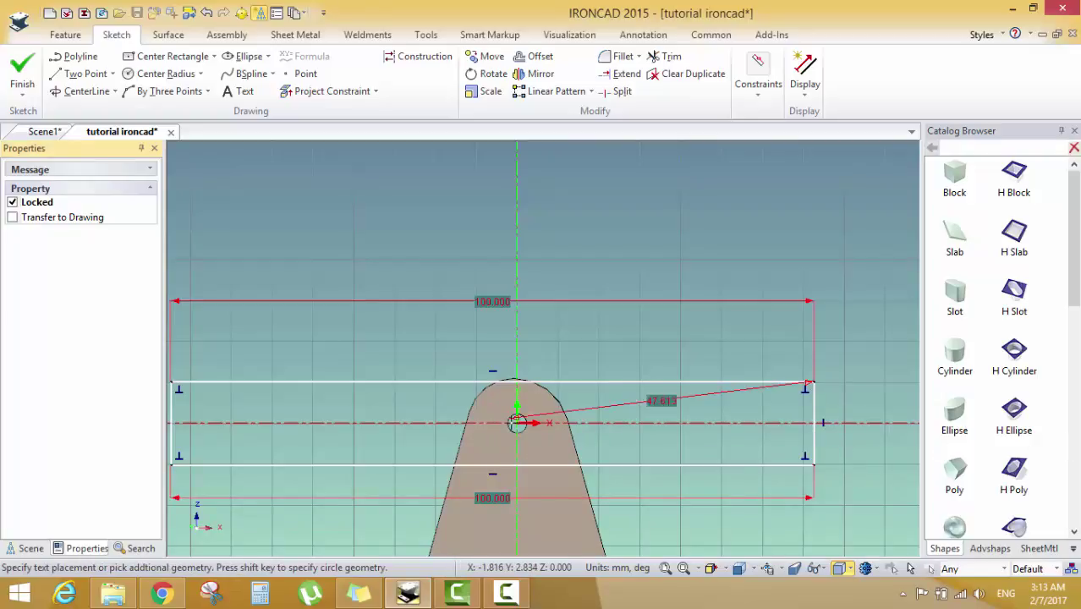
click(517, 422)
click(588, 334)
text(50)
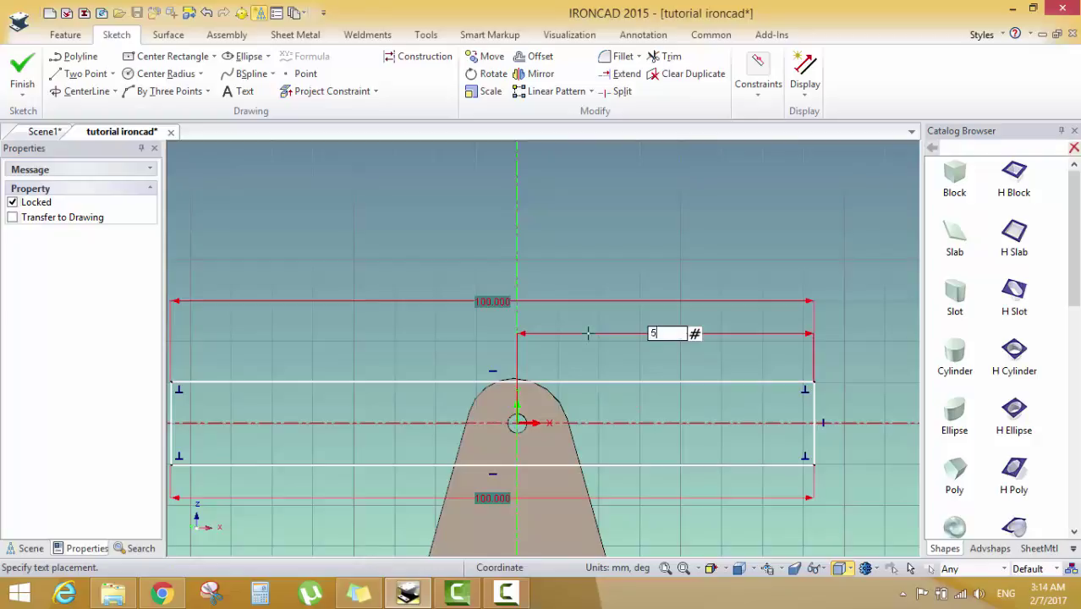
key(Return)
Dimension the rectangle's right end edge to a height of 8 mm
scroll(613, 348, down, 1)
scroll(613, 393, up, 1)
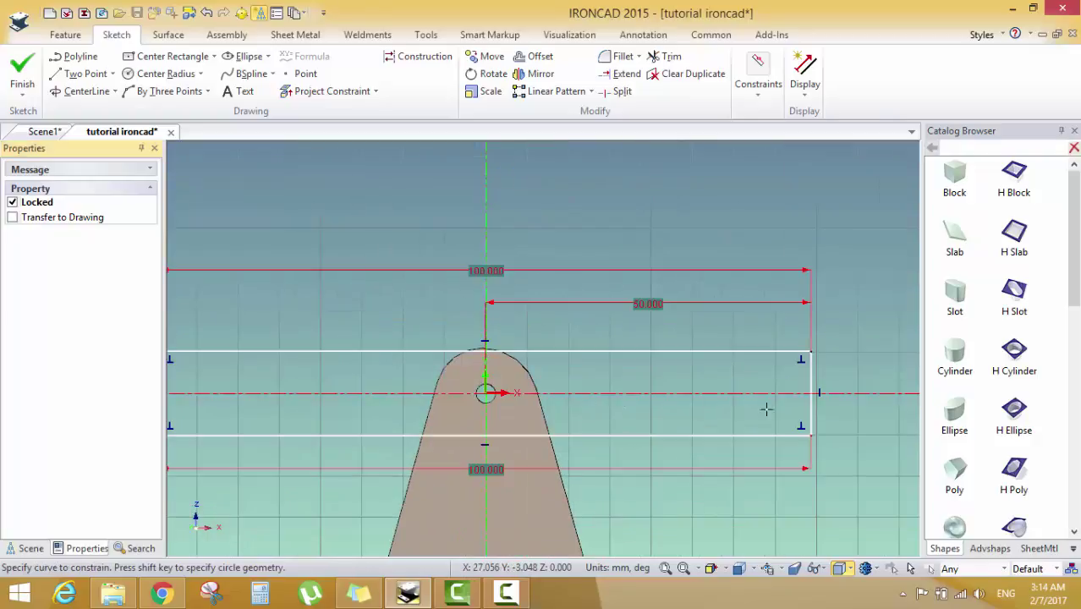
click(811, 386)
click(876, 380)
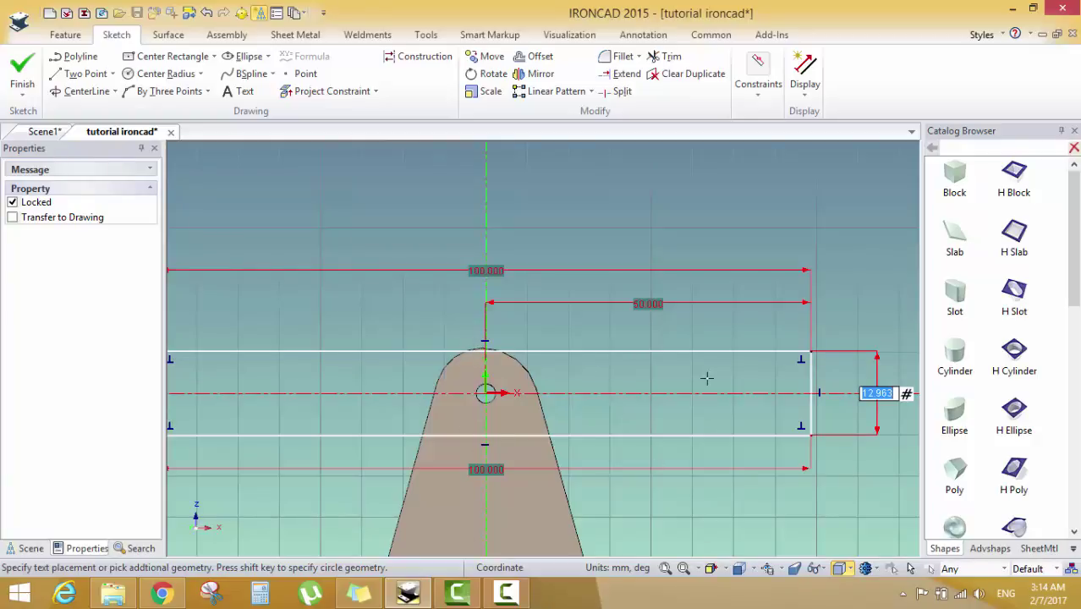
text(8)
key(Return)
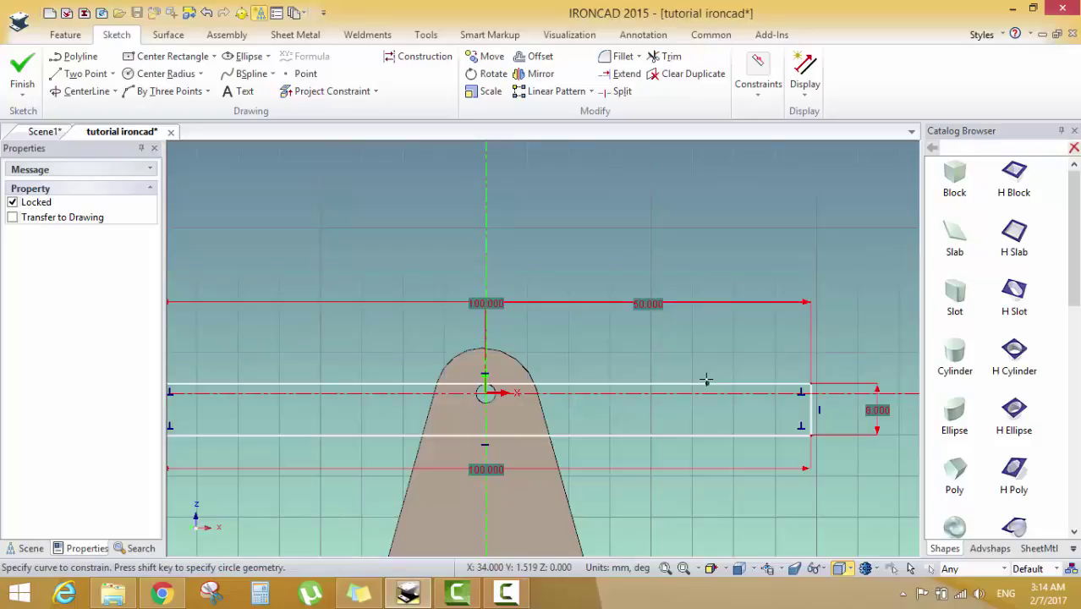
Dimension the vertical distance from the pin hole's centre to the rectangle's lower edge as 4 mm
click(715, 435)
scroll(541, 393, up, 3)
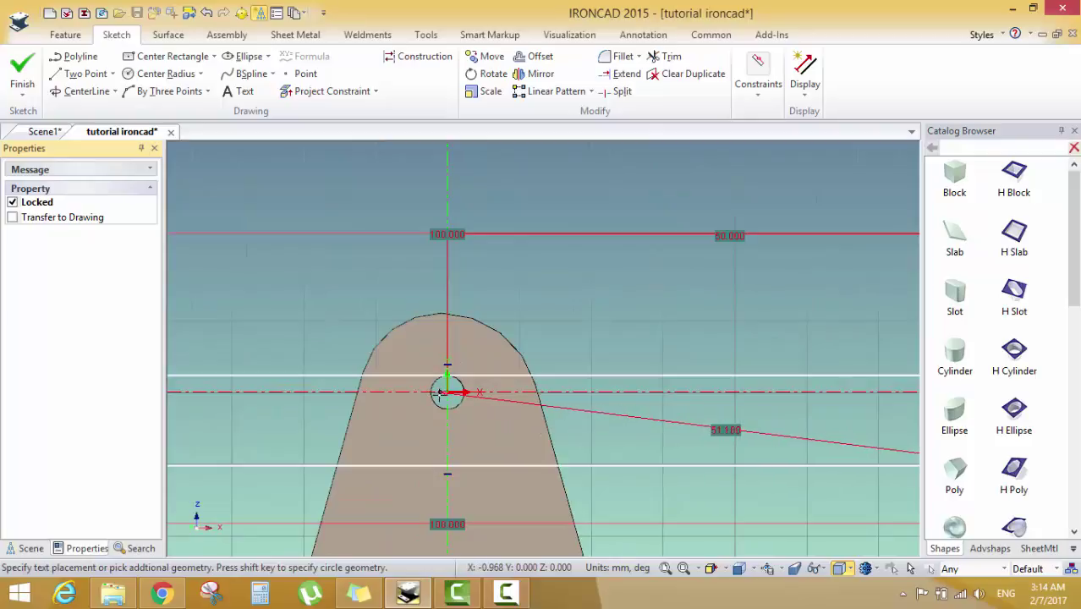
click(445, 391)
click(629, 429)
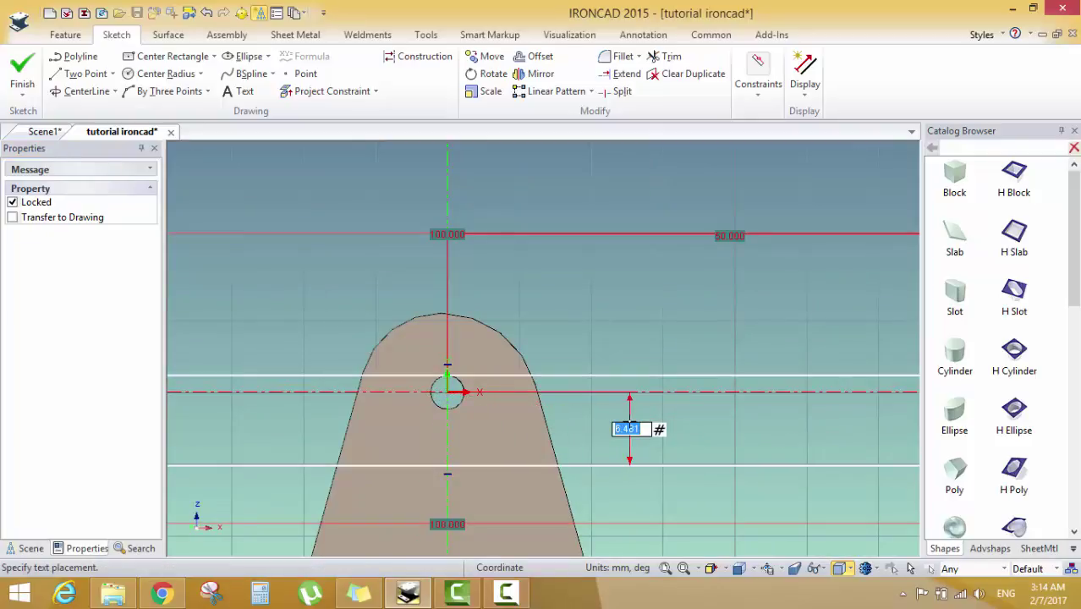
text(4)
key(Return)
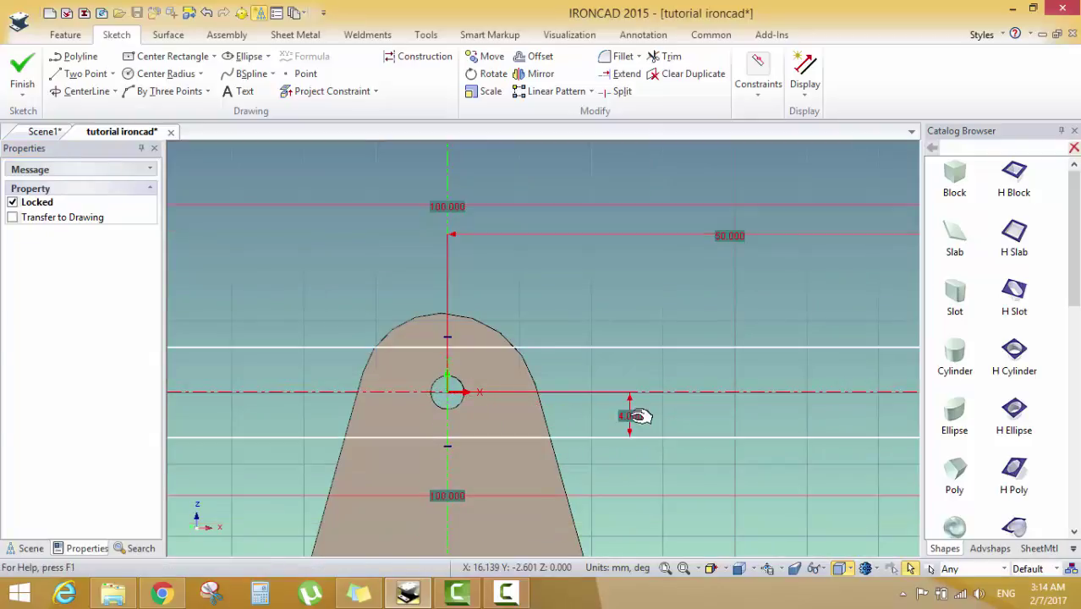
Set the vertical distance from the pin hole's centre to the rectangle's lower edge to 3 mm
double_click(634, 416)
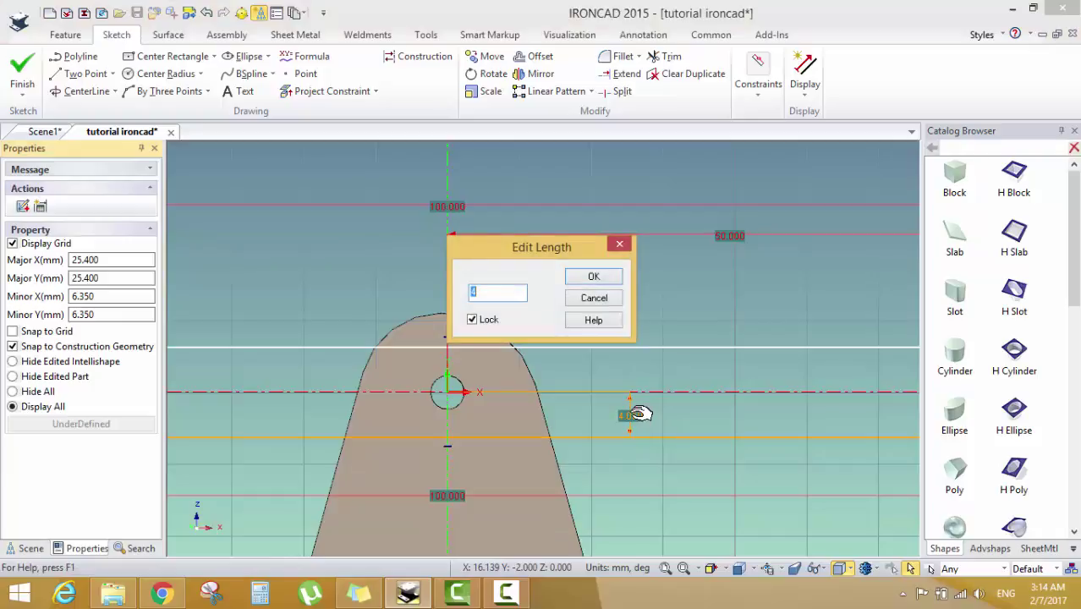
key(Return)
scroll(625, 402, down, 3)
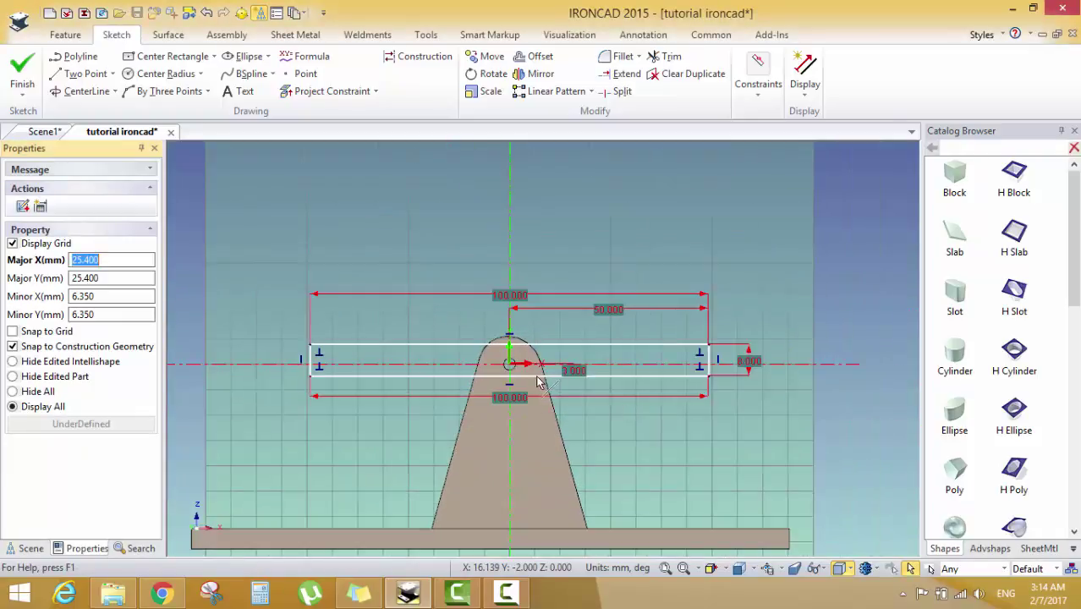
Fillet the rectangle's right end corners freehand, the upper to about 4.6 mm and the lower to about 3.2 mm
scroll(536, 381, up, 2)
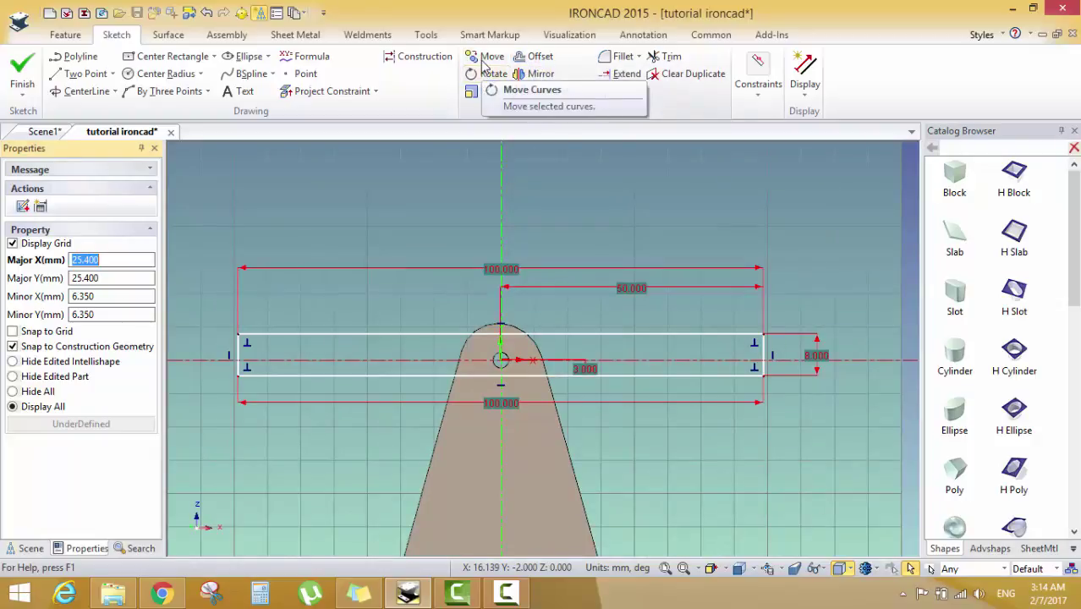
click(623, 55)
scroll(712, 370, up, 5)
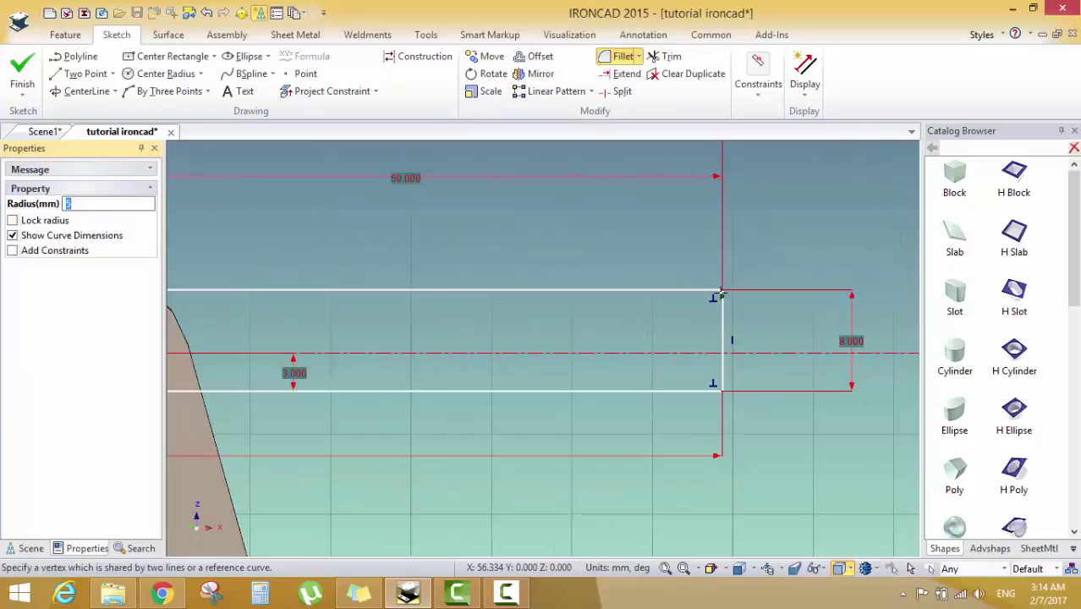
click(722, 290)
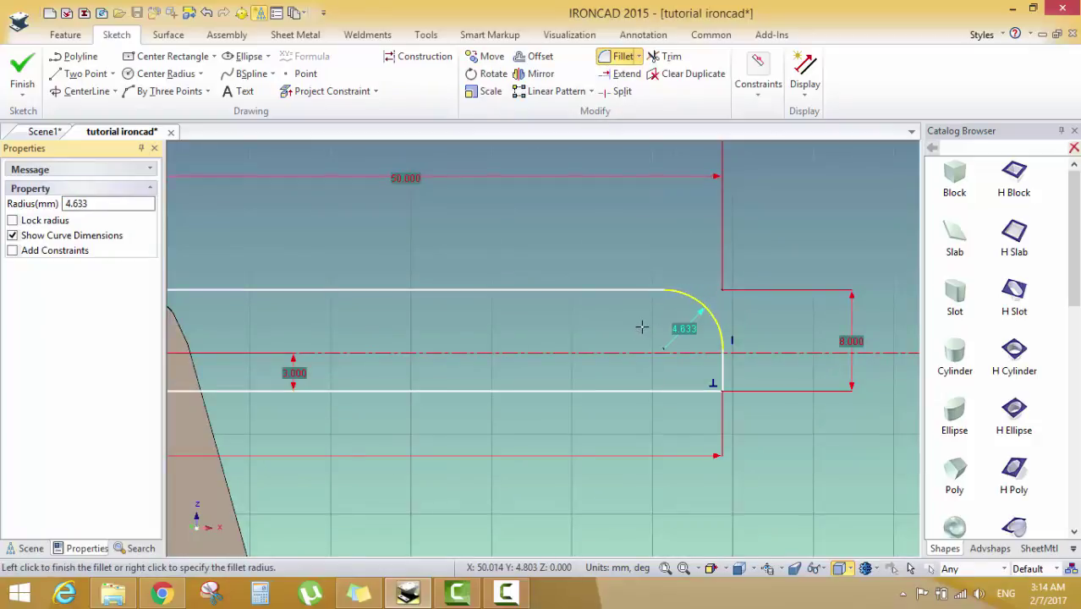
click(642, 327)
click(722, 391)
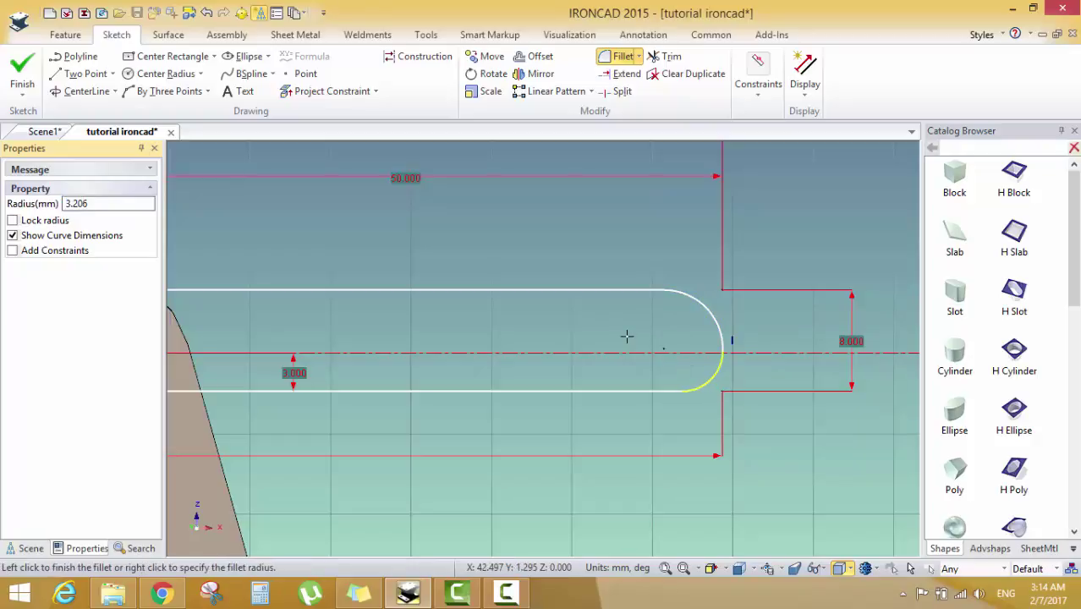
click(582, 389)
Try to fillet the rectangle's two left end corners freehand
scroll(562, 331, down, 5)
scroll(212, 336, up, 5)
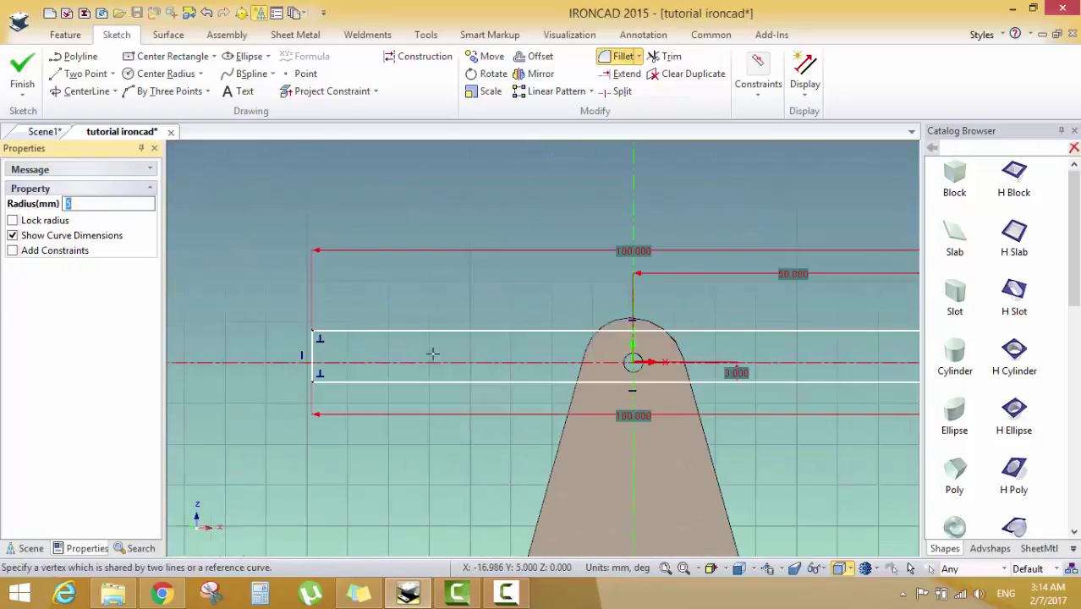
click(221, 316)
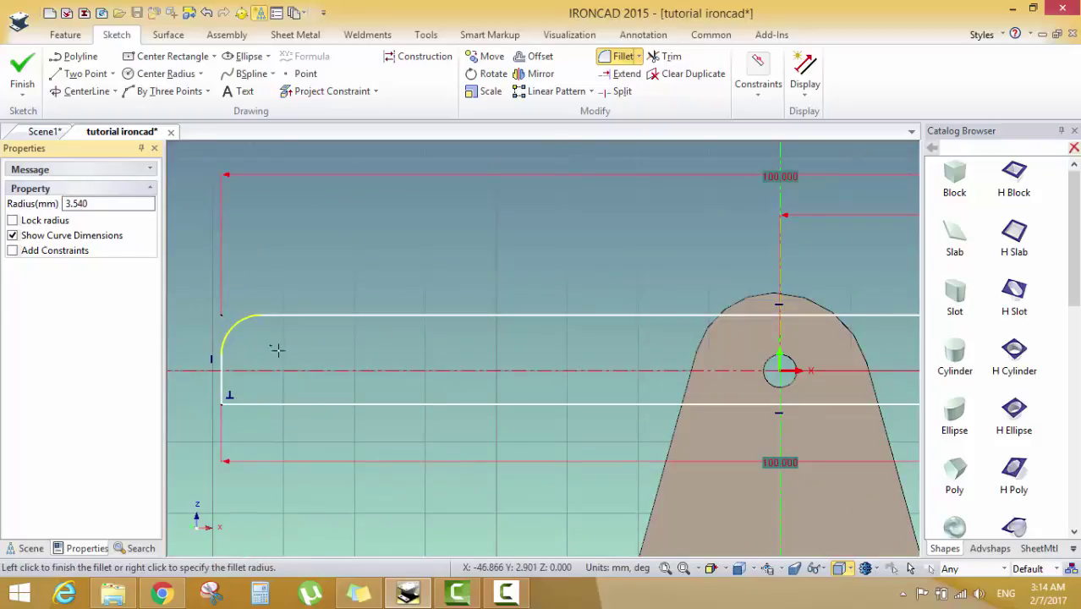
click(274, 353)
click(222, 404)
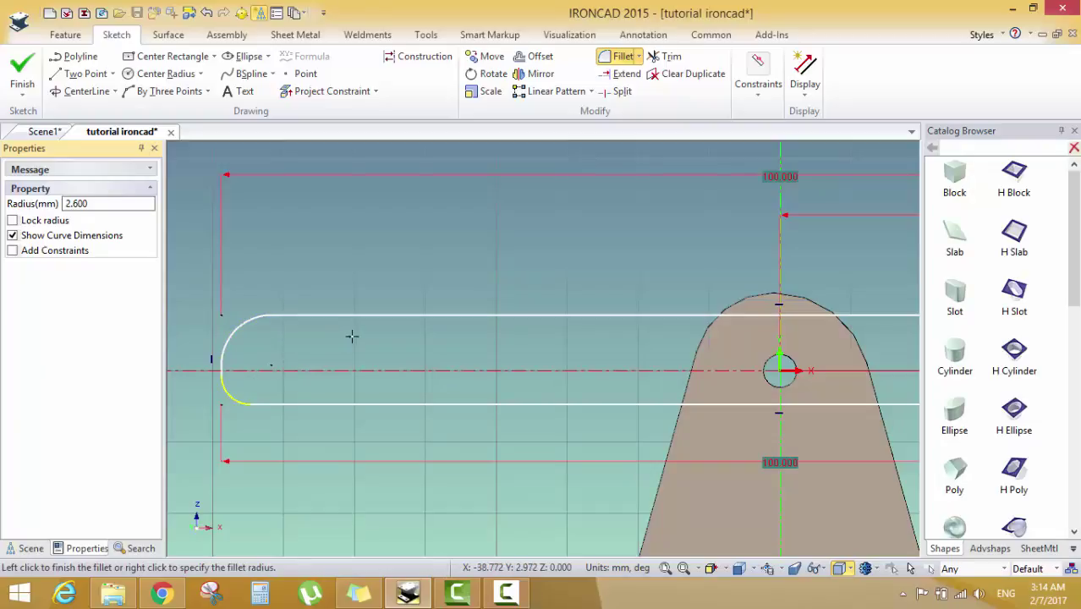
key(Escape)
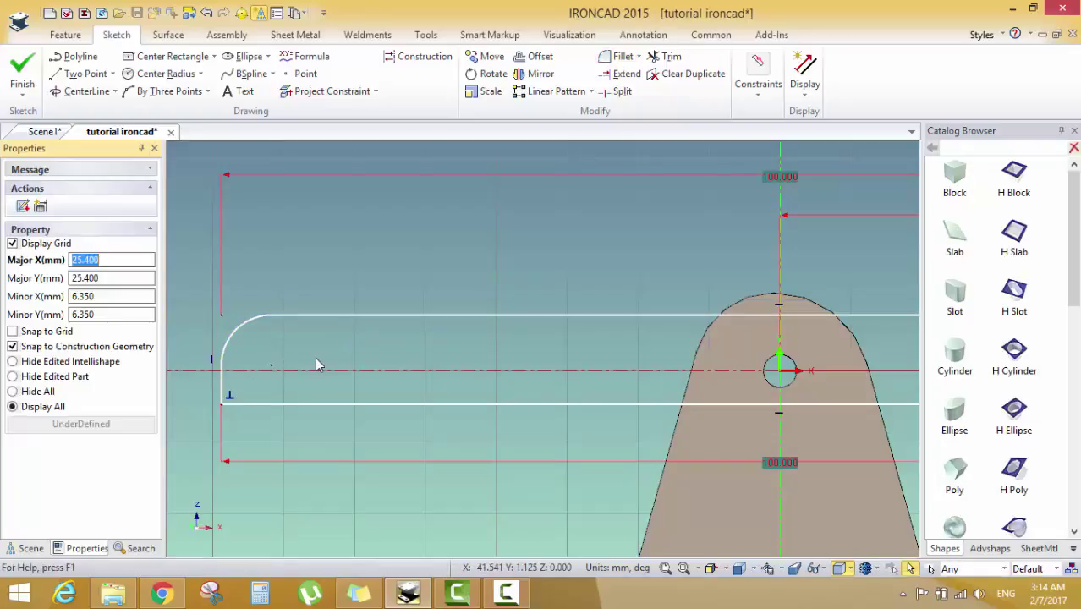
key(ctrl+z)
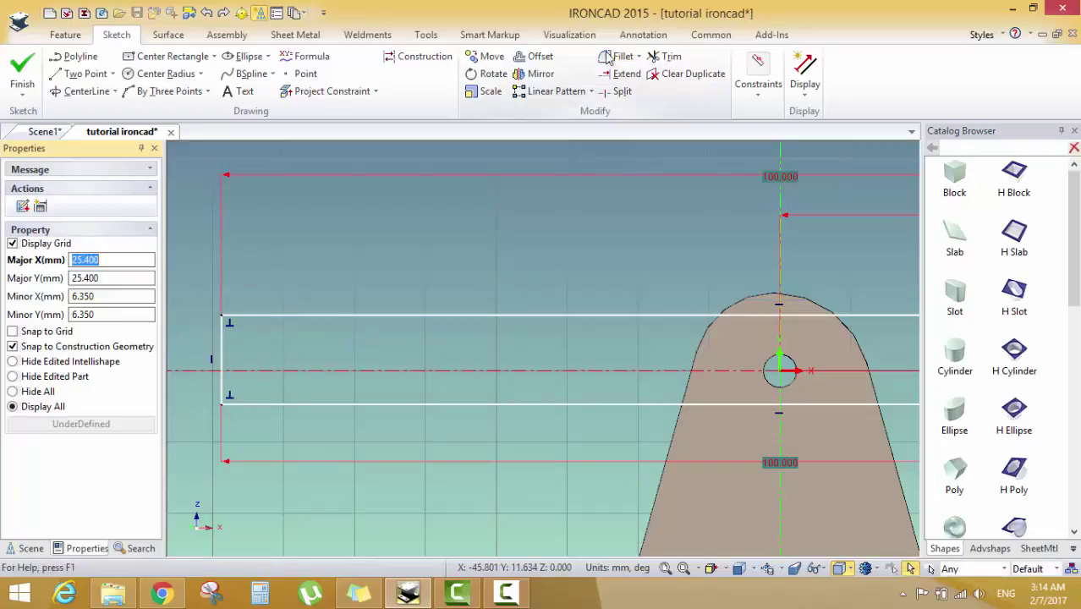
click(623, 56)
click(223, 316)
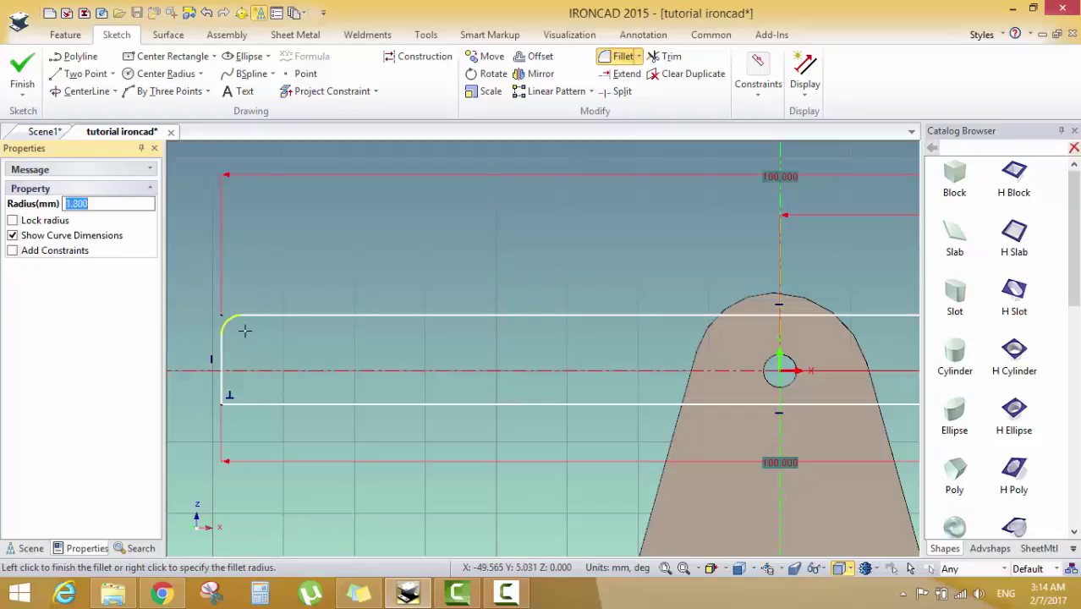
text(2)
key(Return)
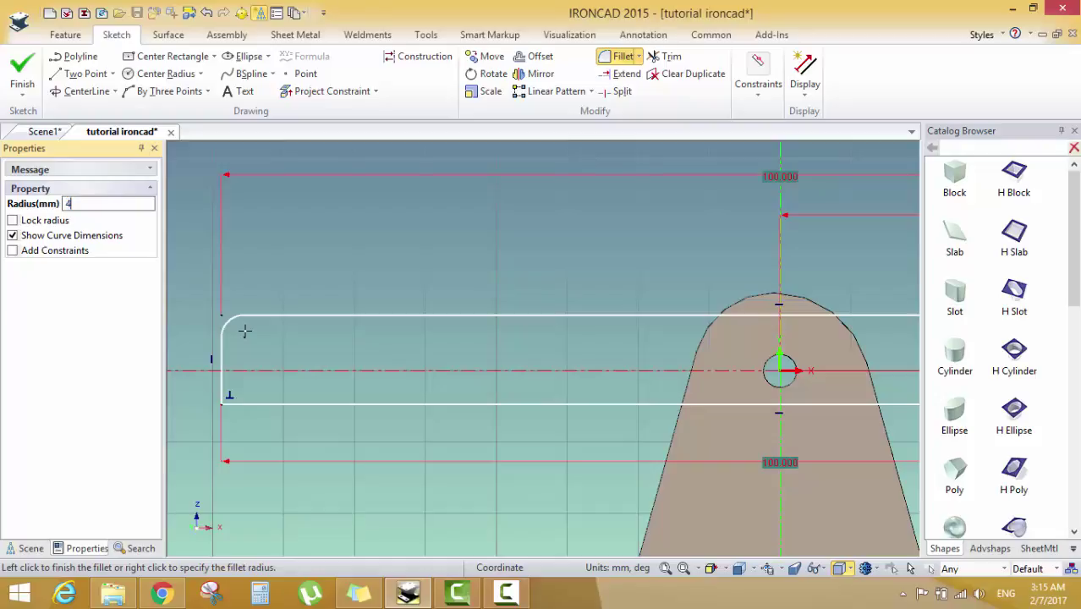
text(4)
key(Return)
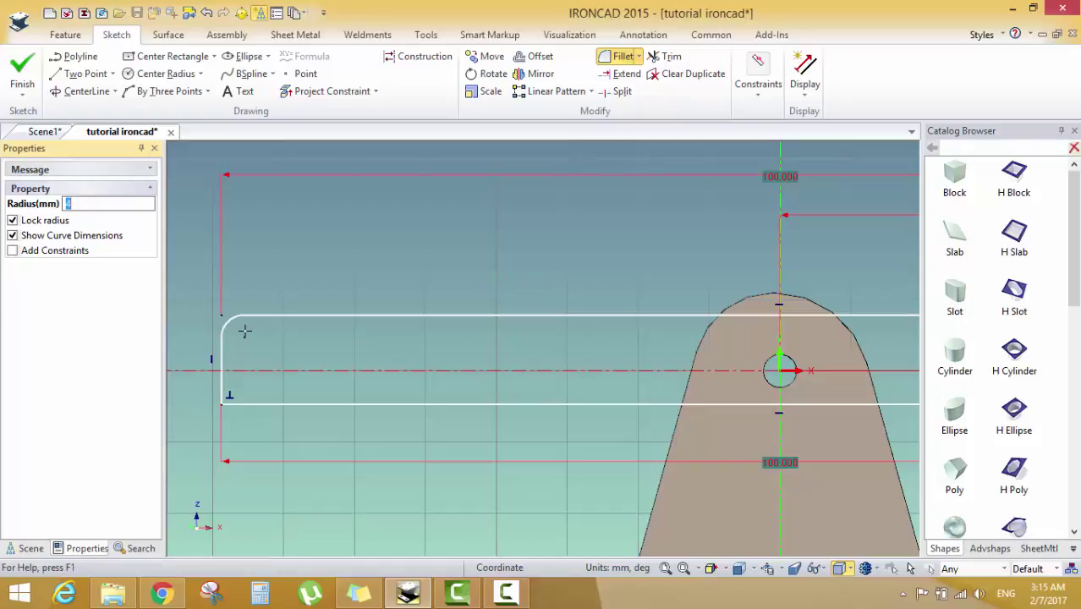
key(Escape)
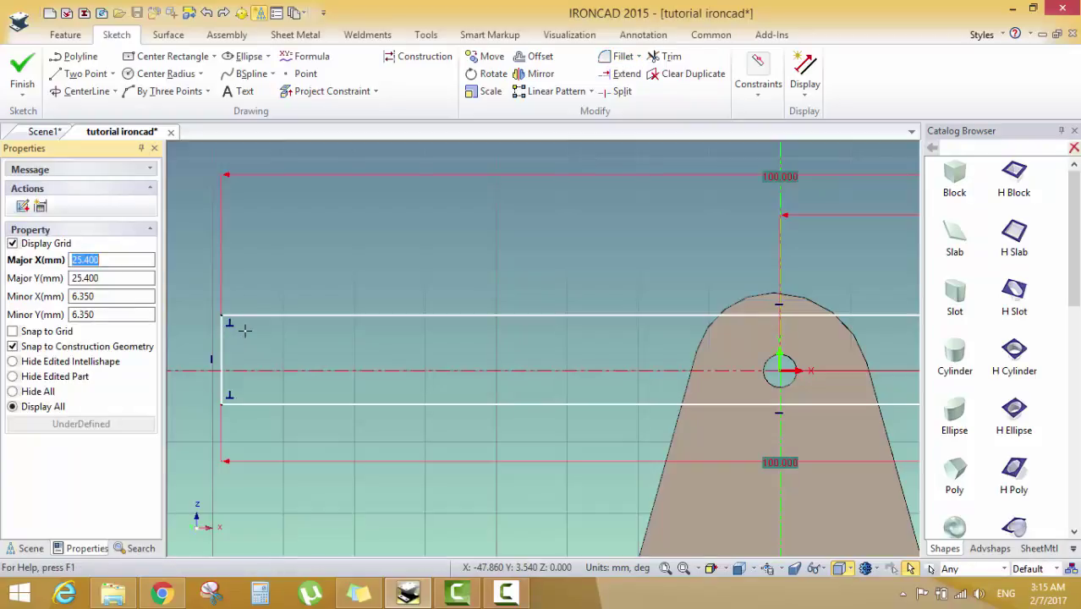
Fillet the rectangle's upper-left corner with a 4 mm radius
click(623, 56)
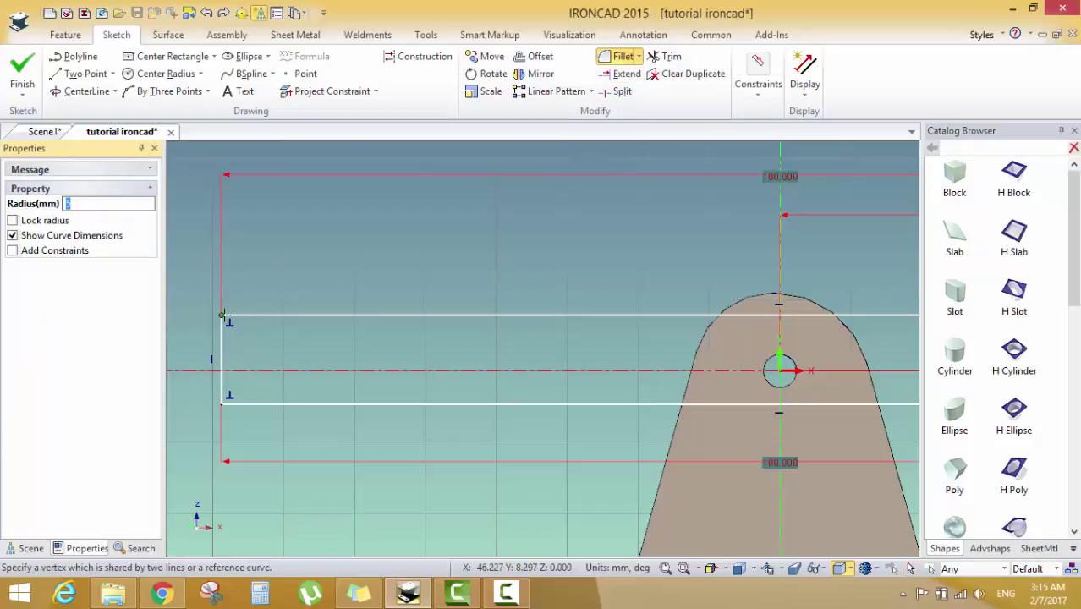
click(222, 317)
text(4)
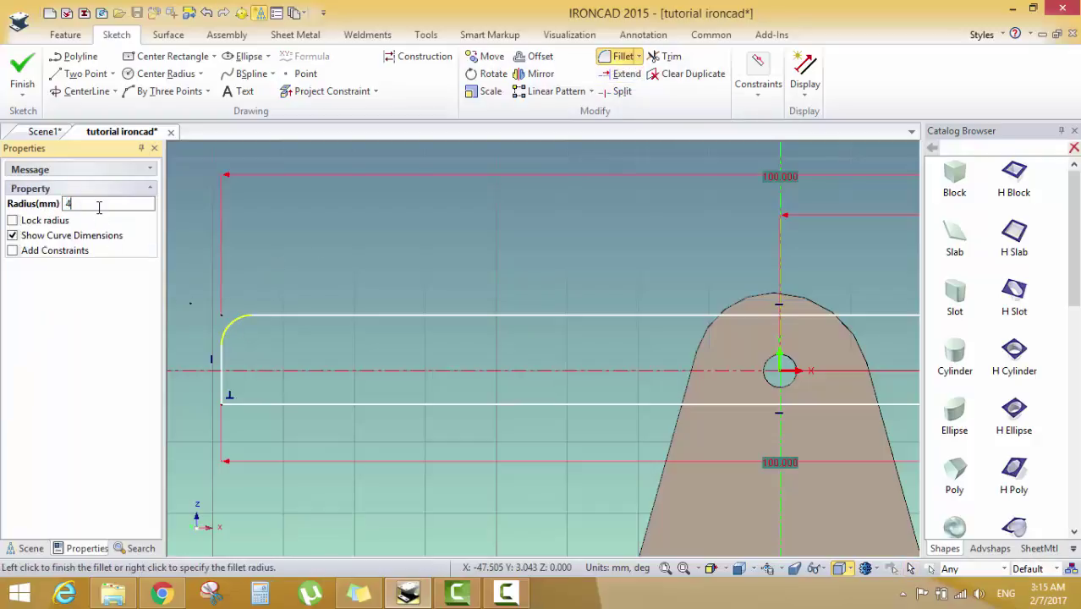
Fillet the two left corners of the 100 mm long beam outline with a 4 mm radius
key(Return)
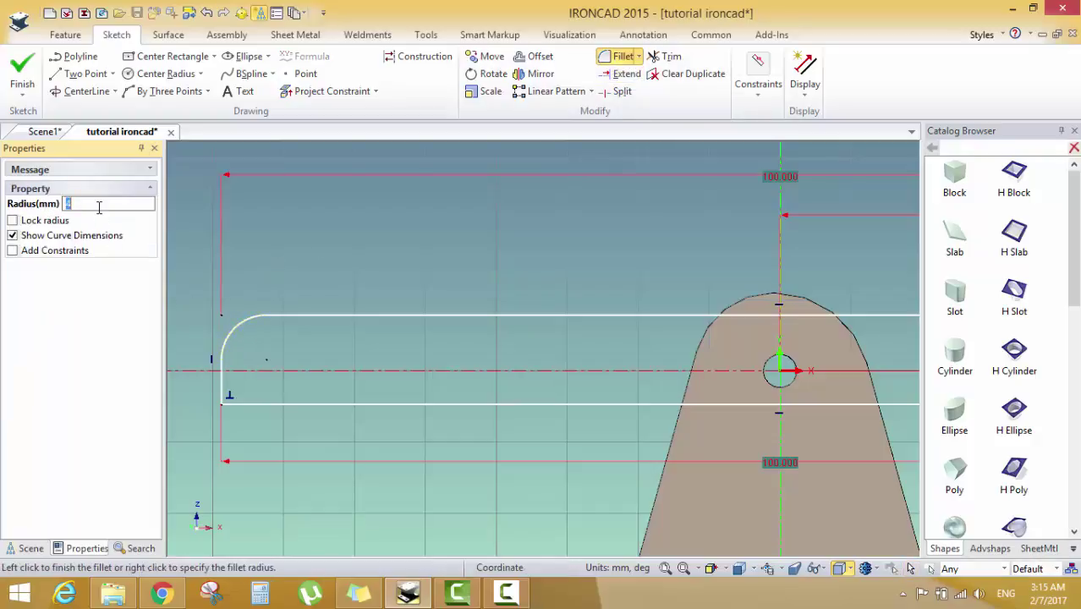
click(218, 404)
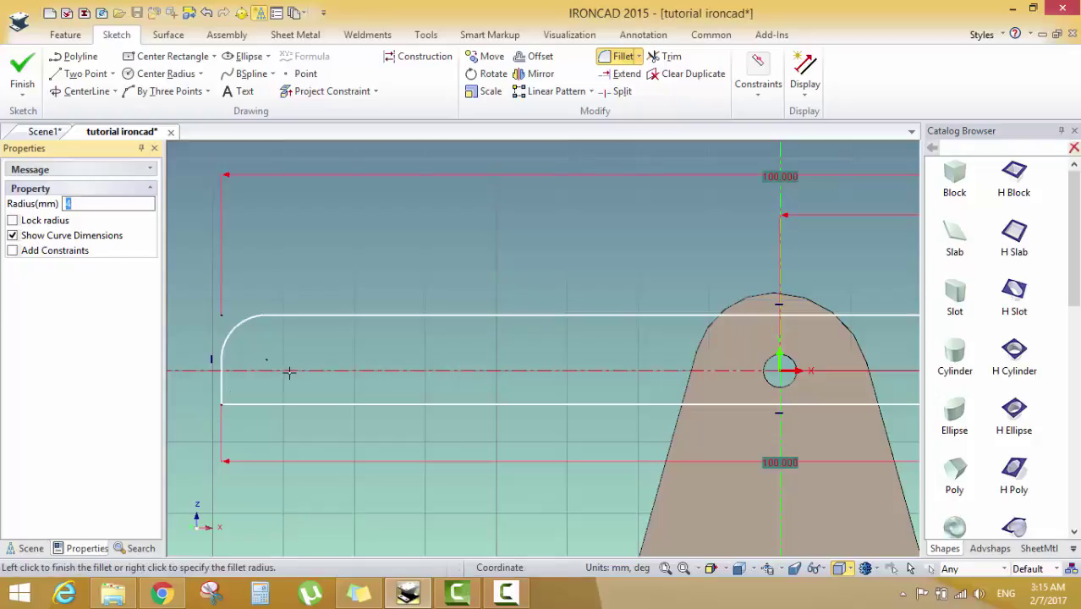
click(603, 60)
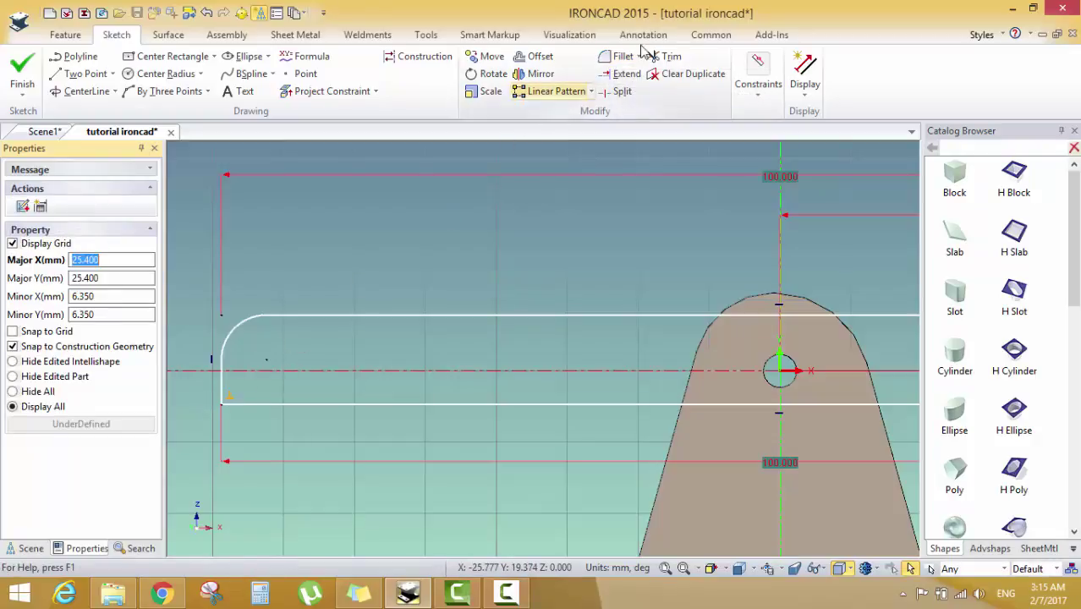
click(619, 57)
click(223, 403)
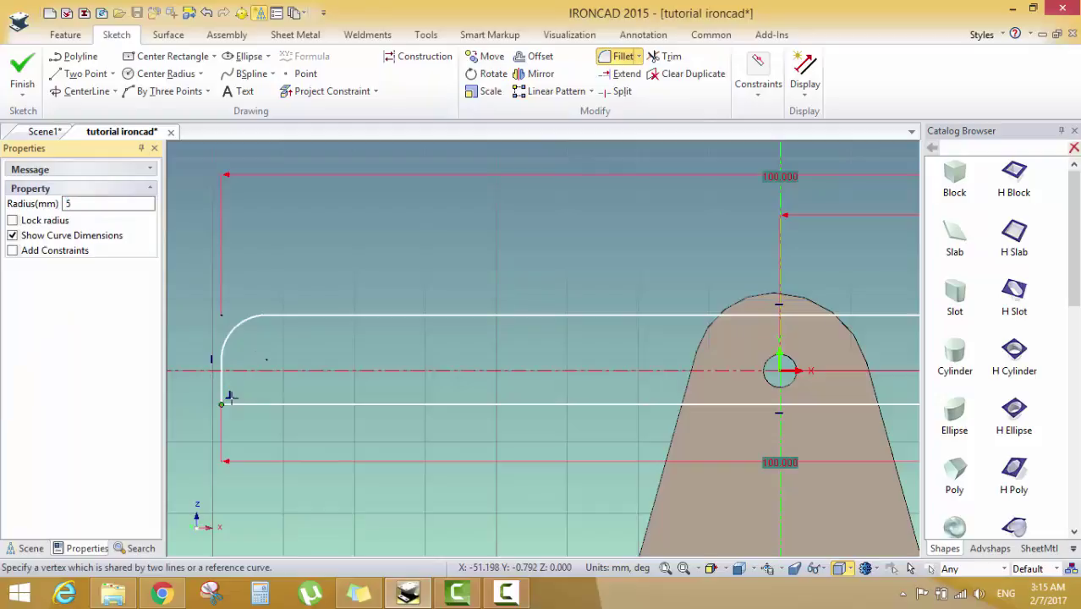
click(309, 333)
scroll(451, 369, down, 5)
scroll(691, 349, up, 3)
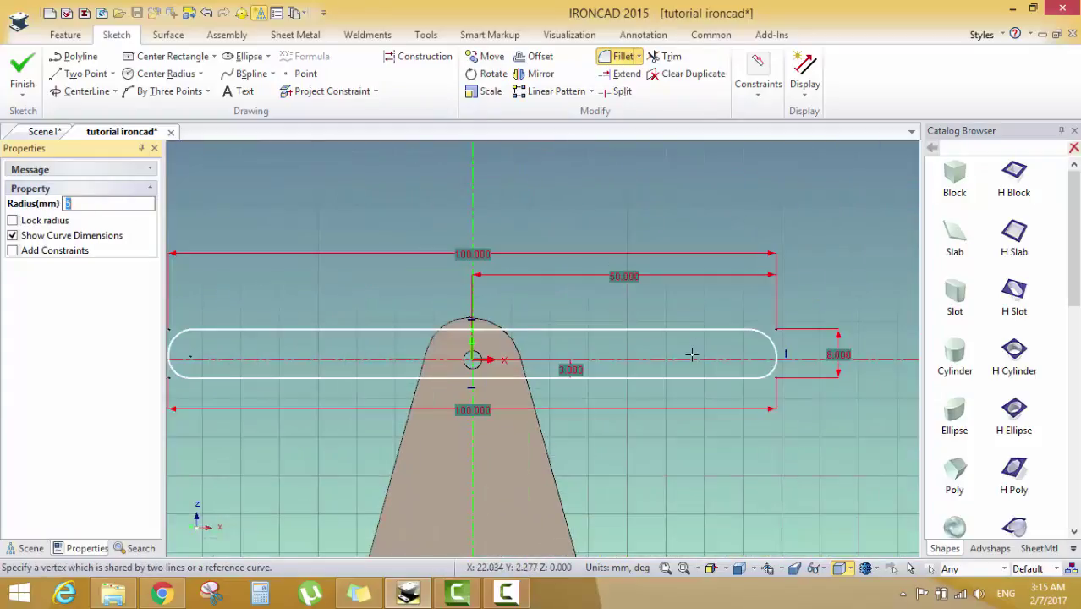
scroll(677, 362, down, 2)
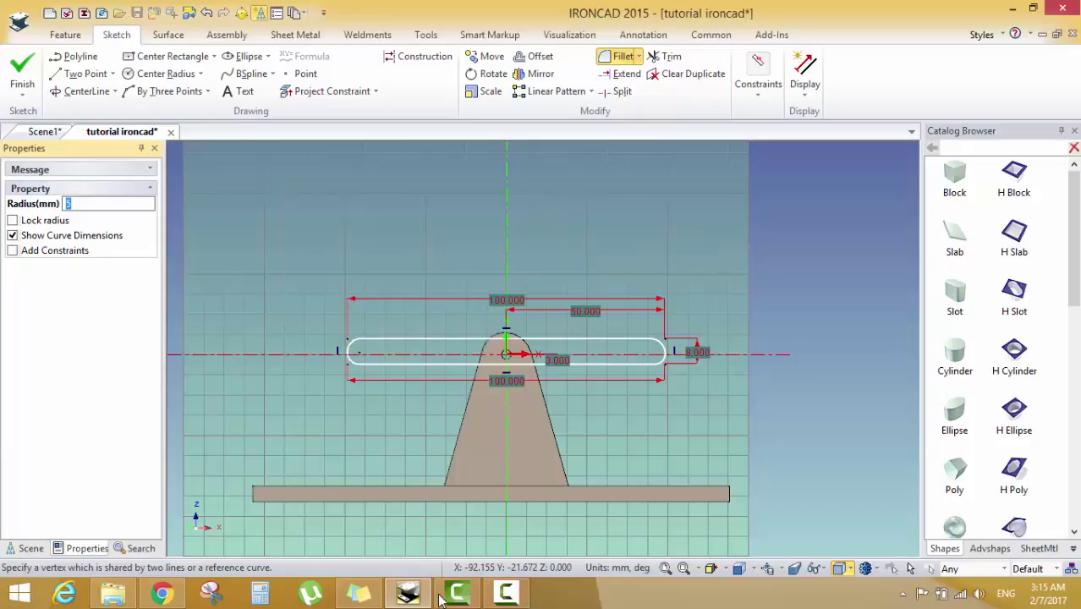
text(5)
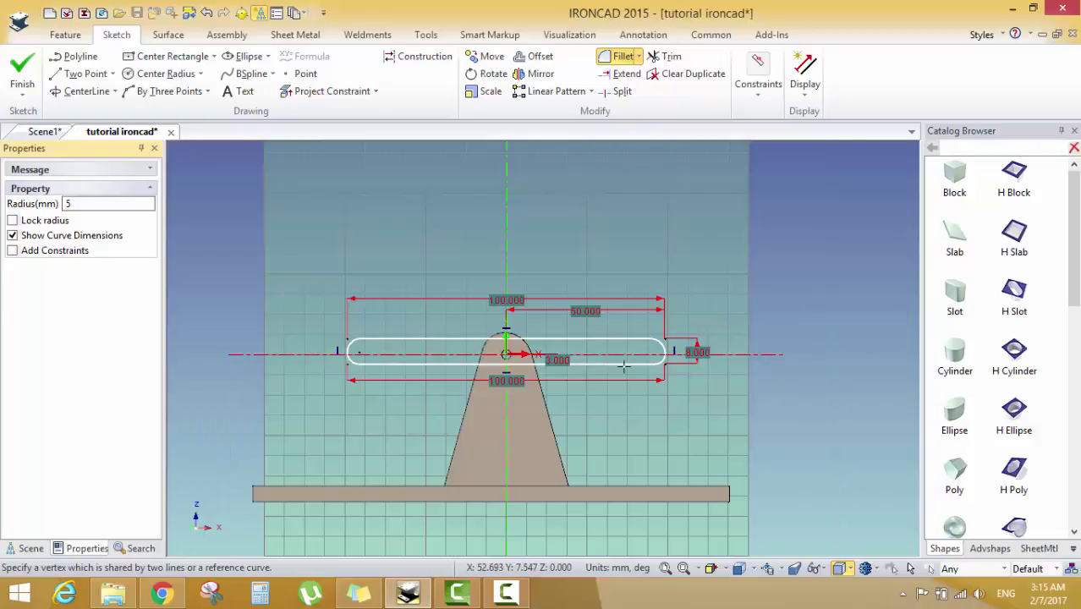
Draw a circle centred on the sketch origin, matching the support's pivot hole, and finish the beam sketch
scroll(507, 351, down, 2)
scroll(520, 349, up, 4)
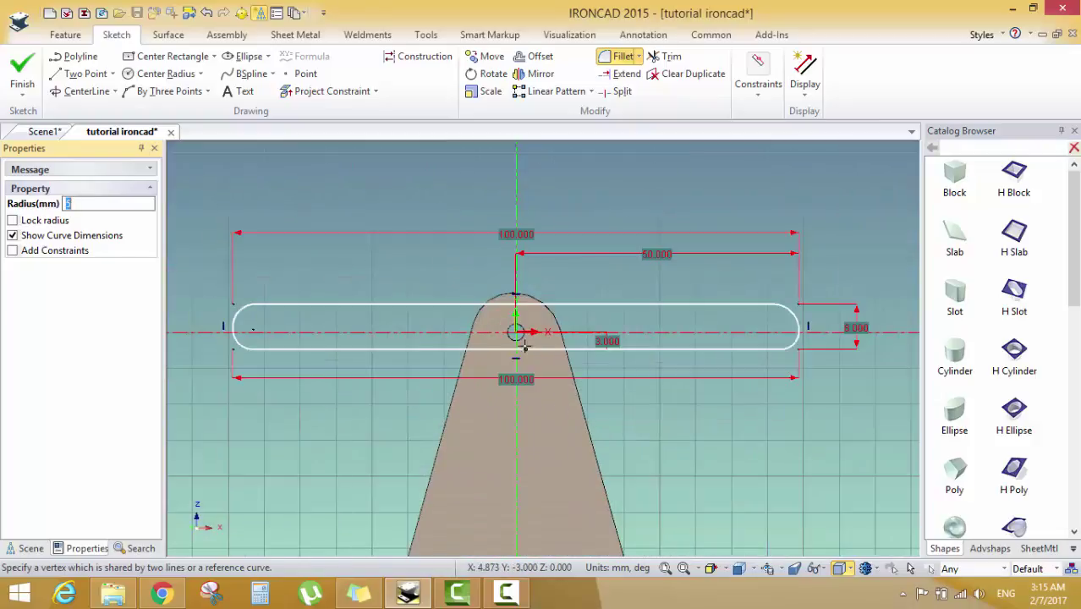
scroll(515, 335, up, 3)
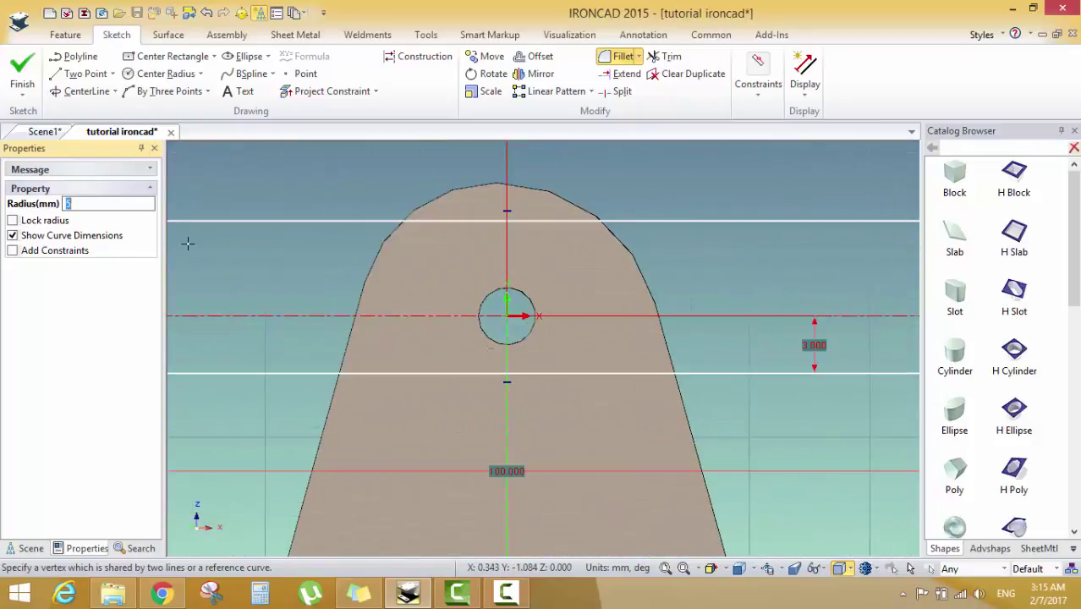
click(161, 74)
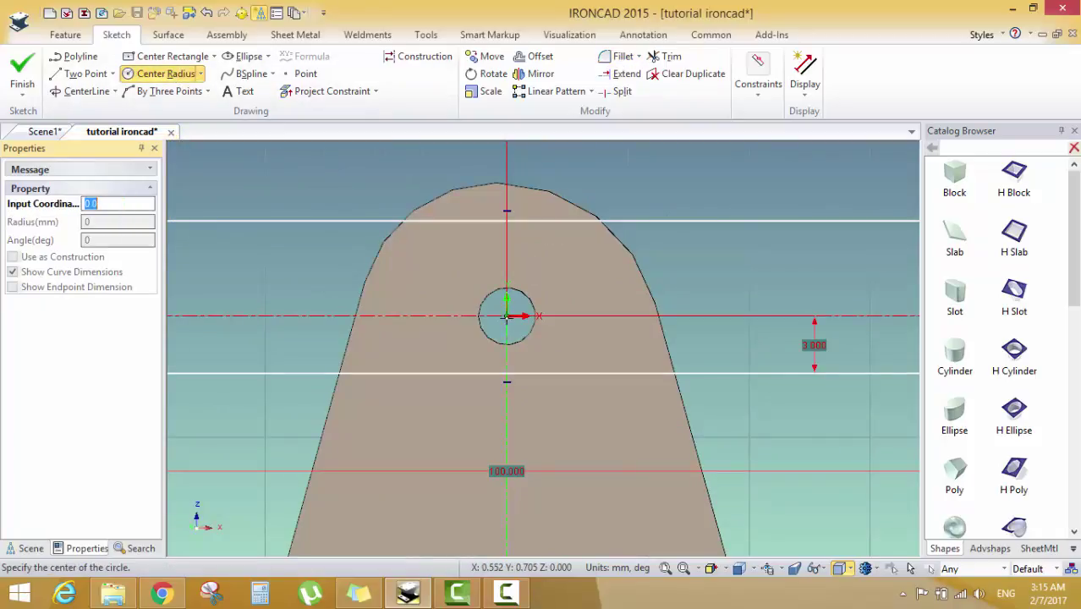
click(506, 315)
click(534, 307)
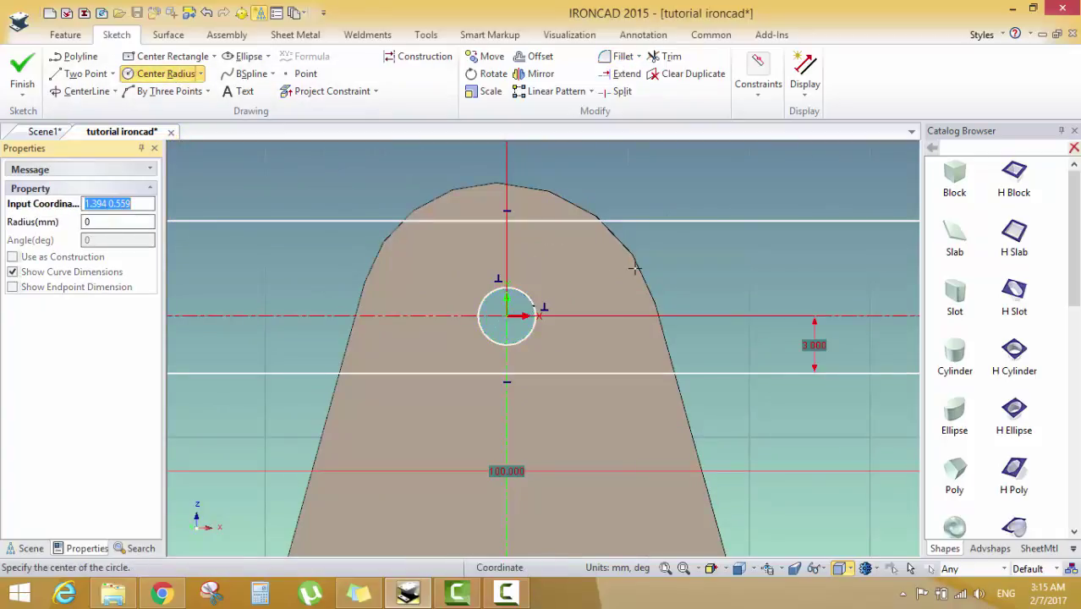
middle_drag(586, 297, 567, 309)
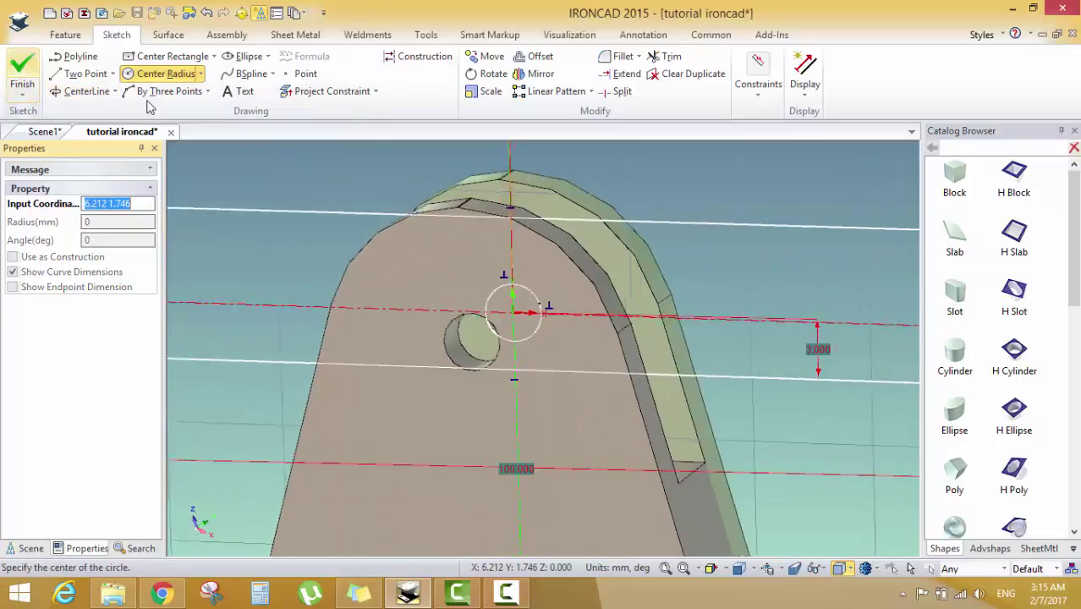
click(22, 72)
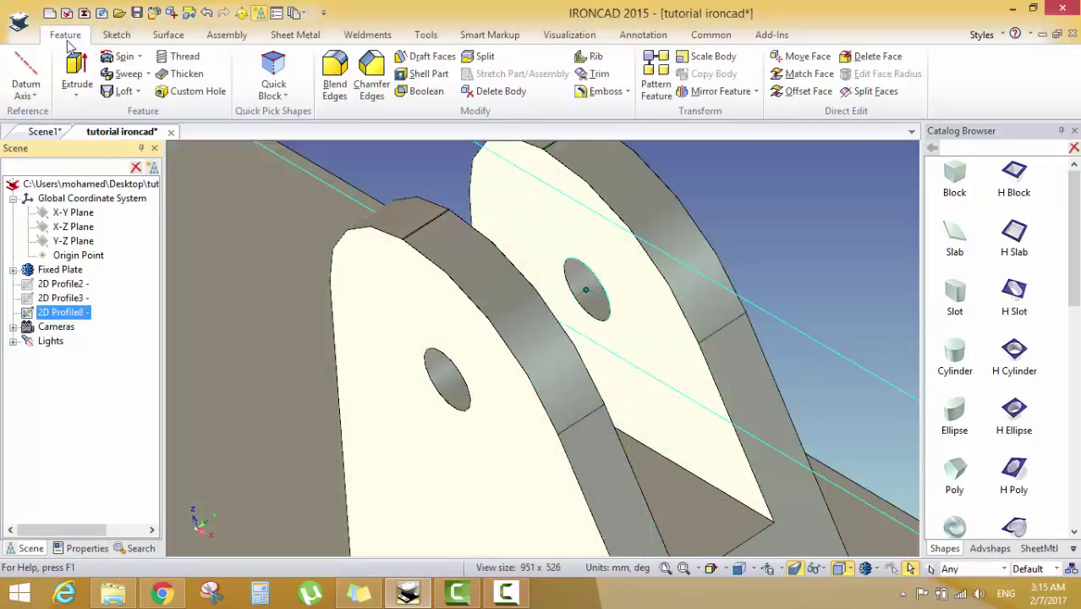
Extrude the beam profile 5 mm as a new standalone part, adding material
click(76, 69)
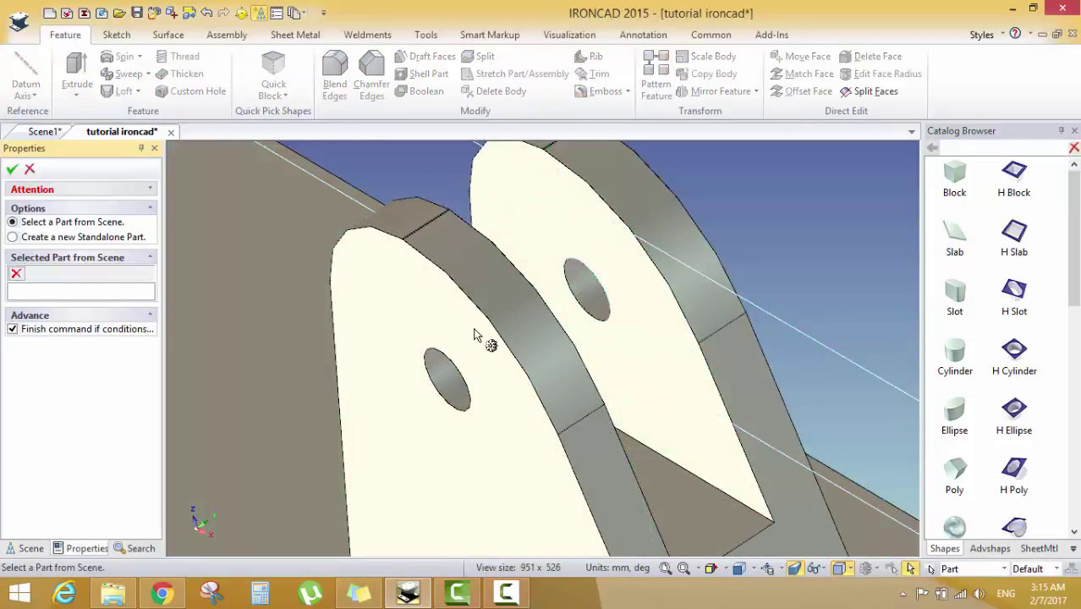
click(47, 240)
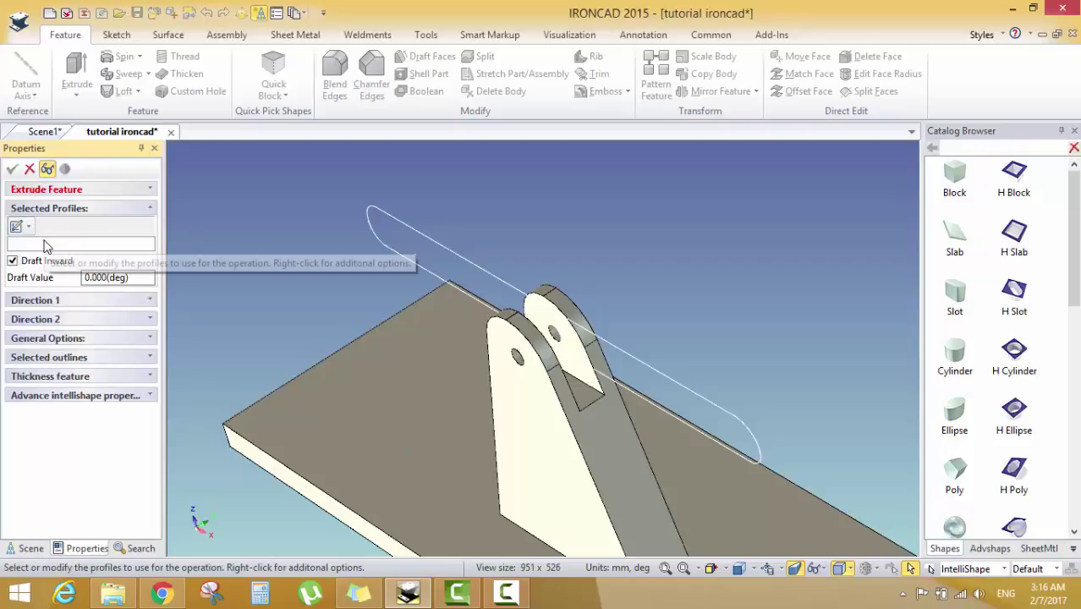
click(450, 255)
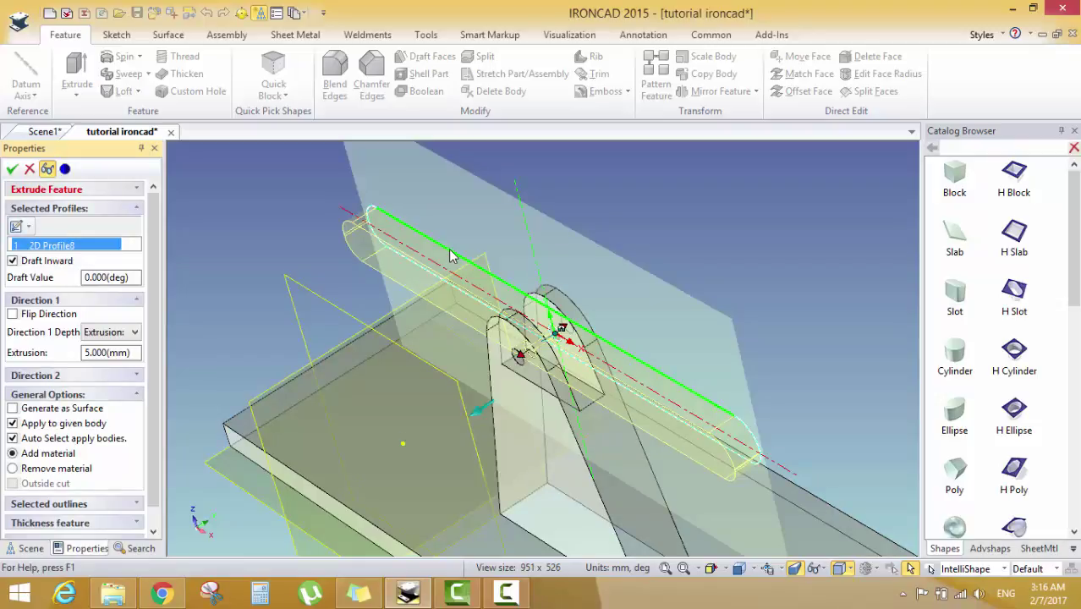
middle_drag(515, 379, 537, 363)
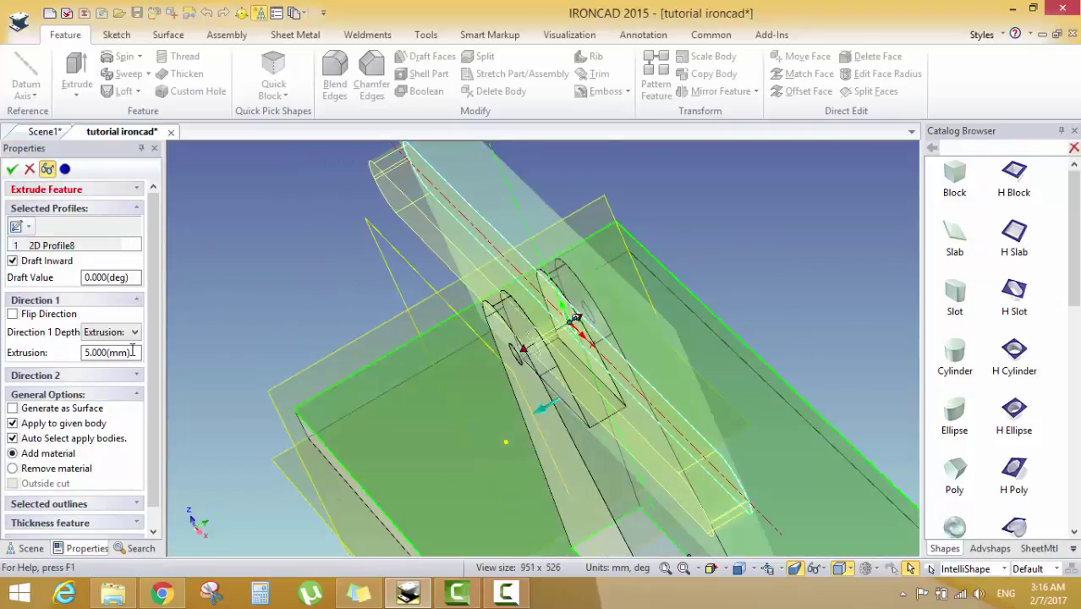
drag(132, 350, 63, 355)
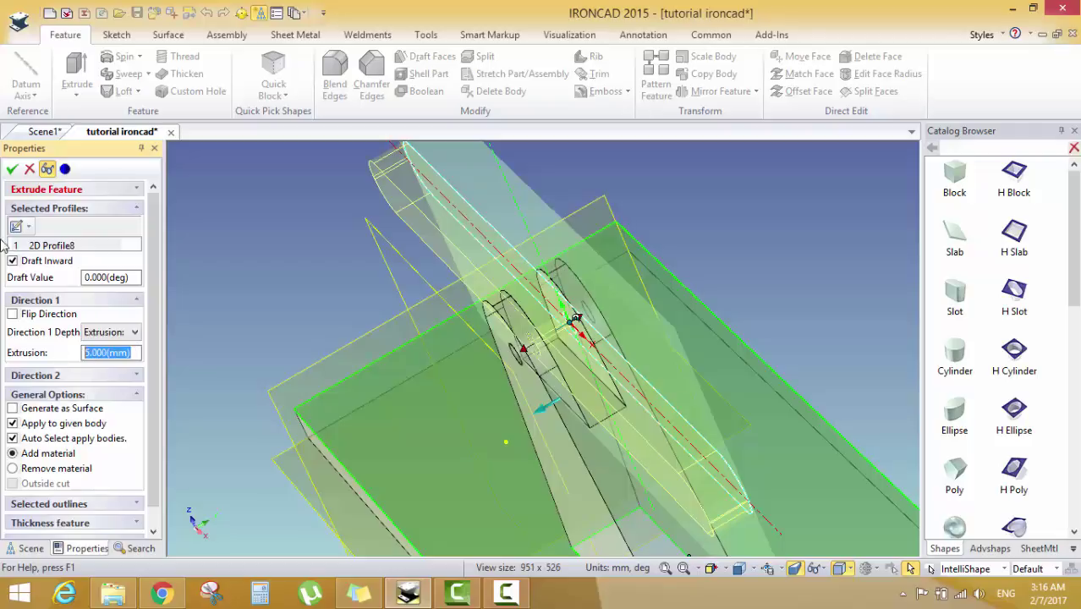
click(12, 169)
middle_drag(441, 263, 757, 309)
middle_drag(618, 405, 535, 411)
Switch to the beam engine video in Chrome, examine the beam's end joints at full screen, and return to IRONCAD
key(alt+Tab)
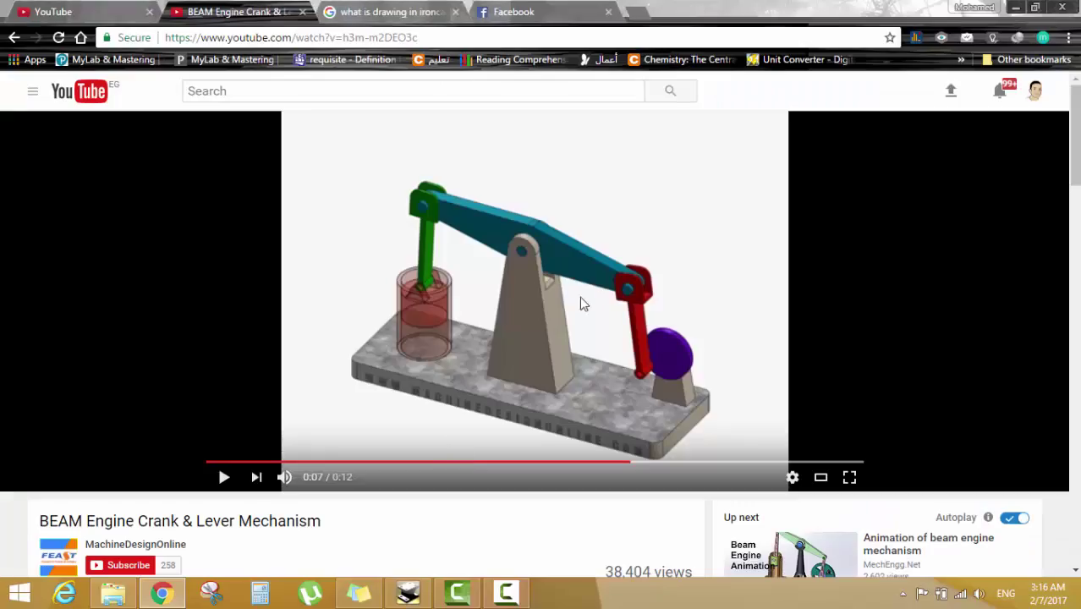
double_click(633, 294)
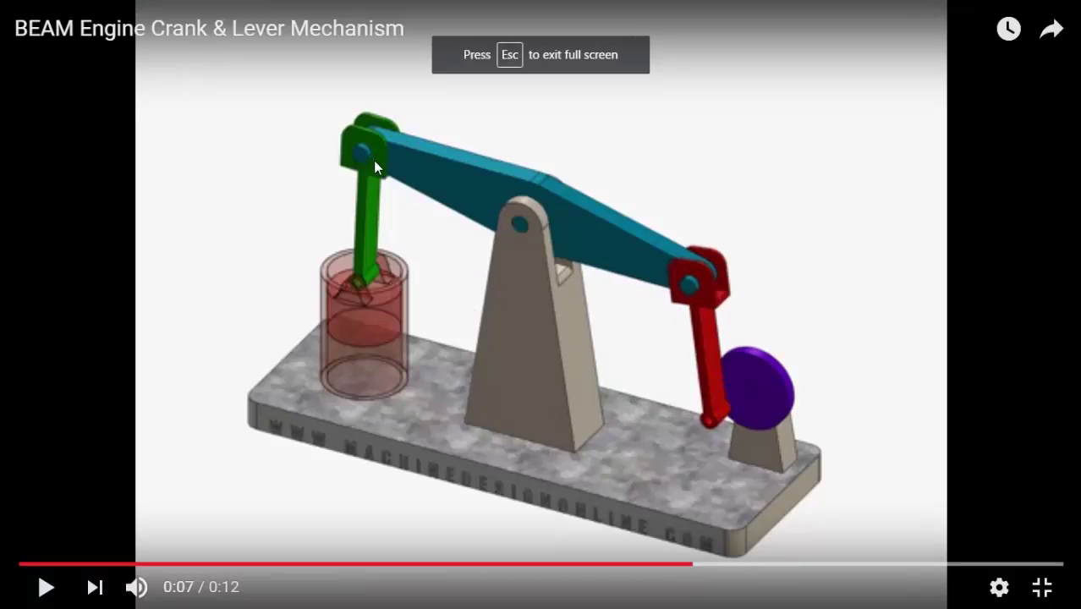
key(alt+Tab)
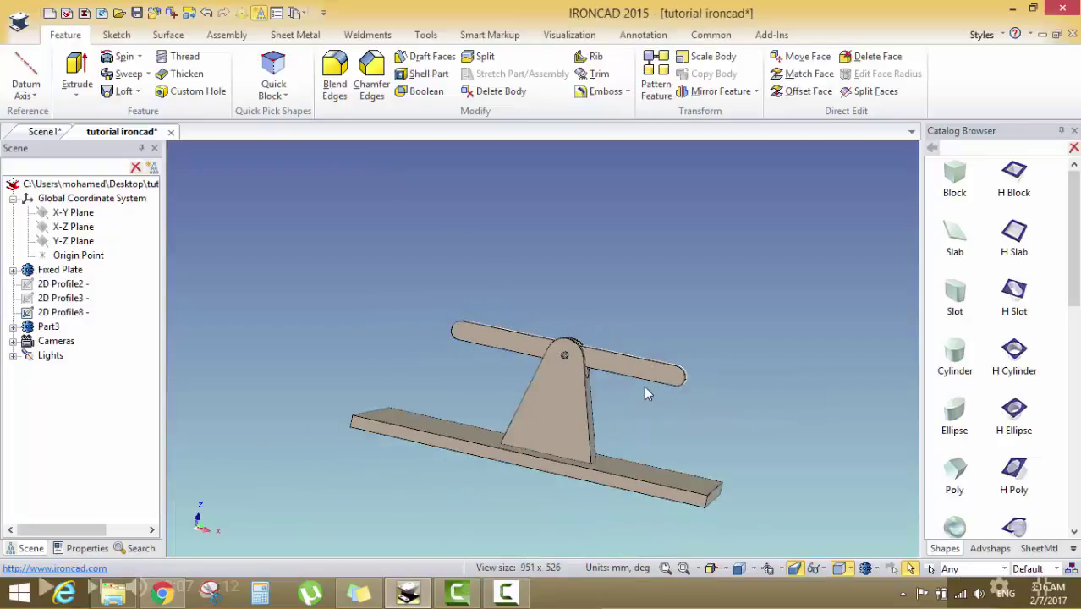
Create a 2D sketch on the beam's front face, placed near its right rounded end with zero offset
scroll(645, 393, up, 3)
scroll(148, 68, down, 1)
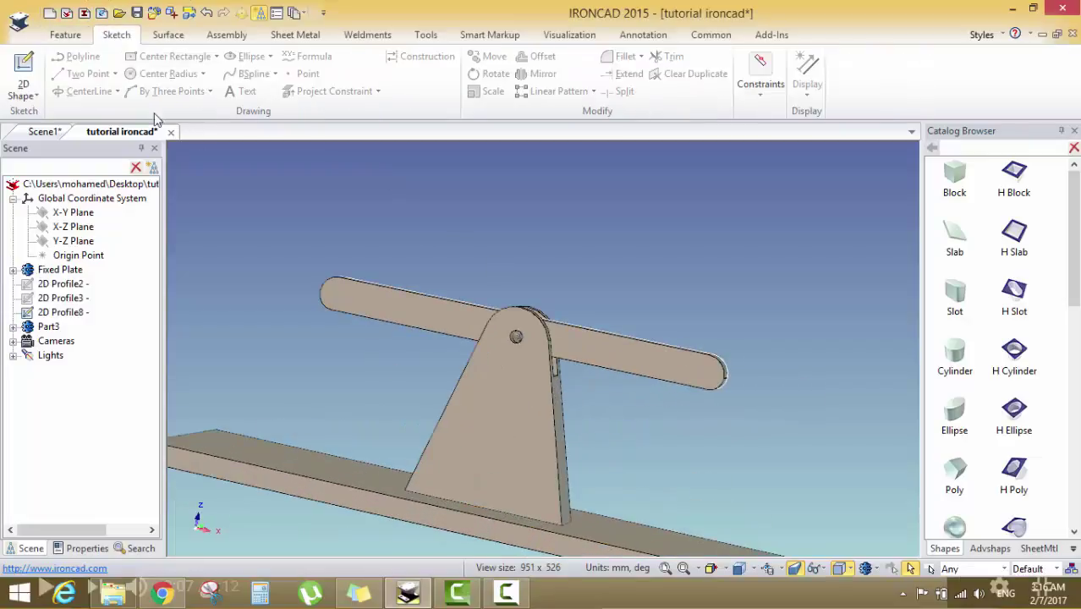
click(26, 72)
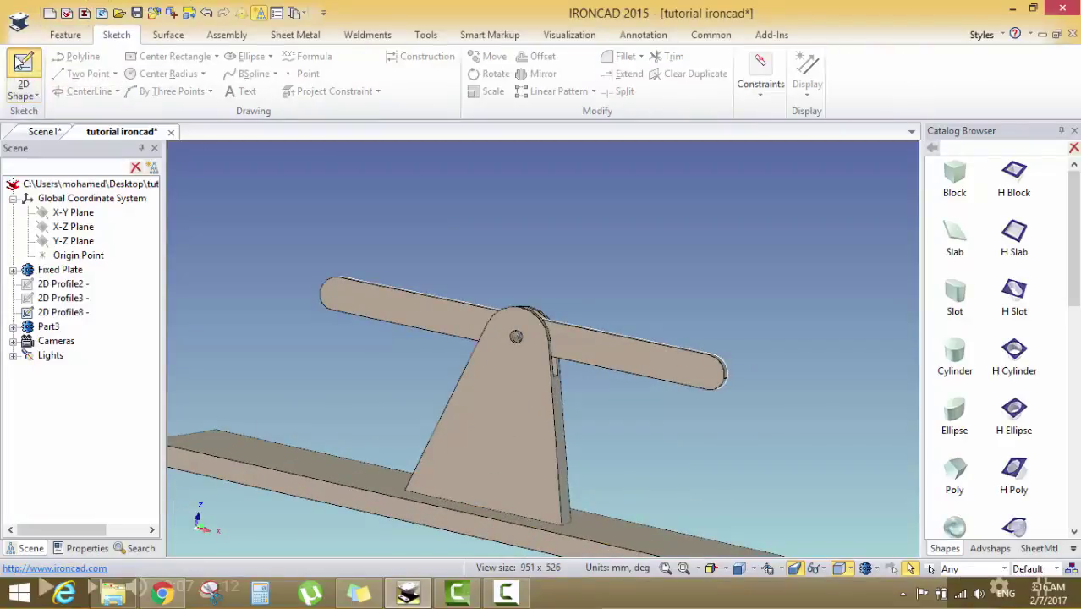
click(696, 372)
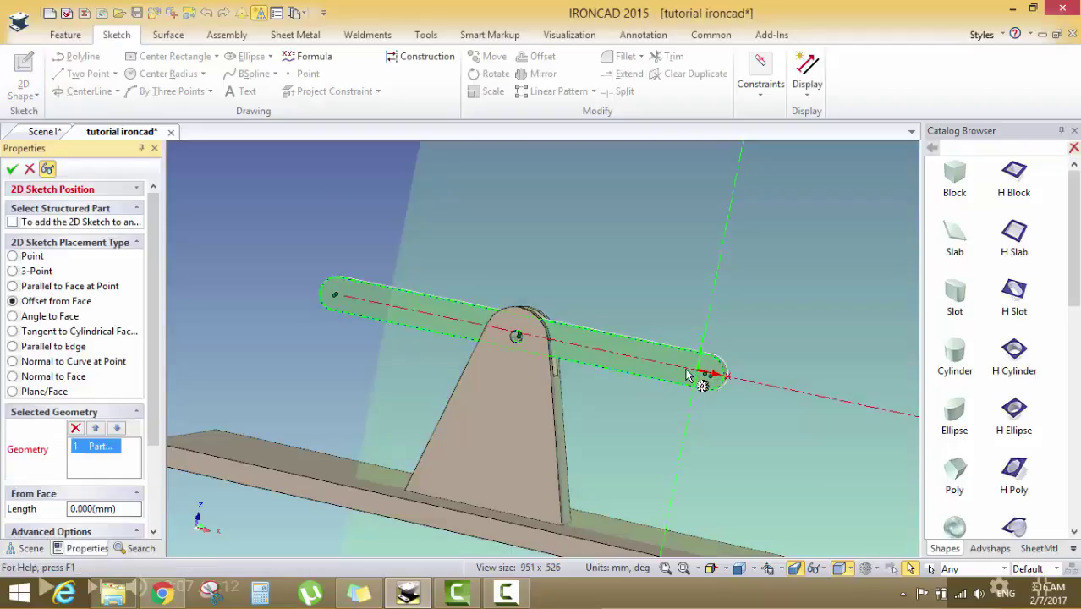
click(12, 168)
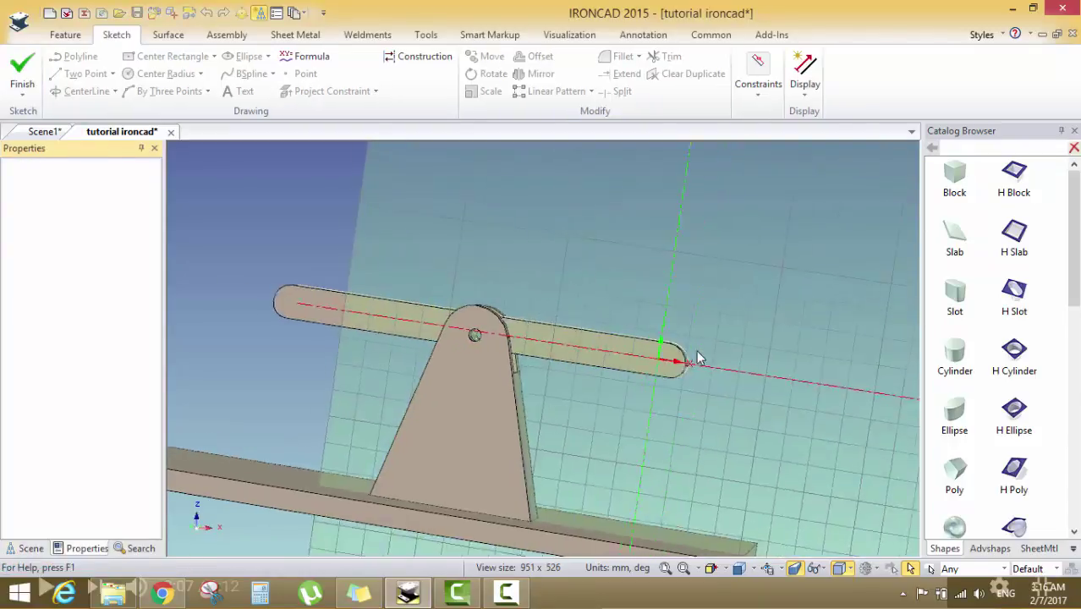
scroll(541, 355, up, 6)
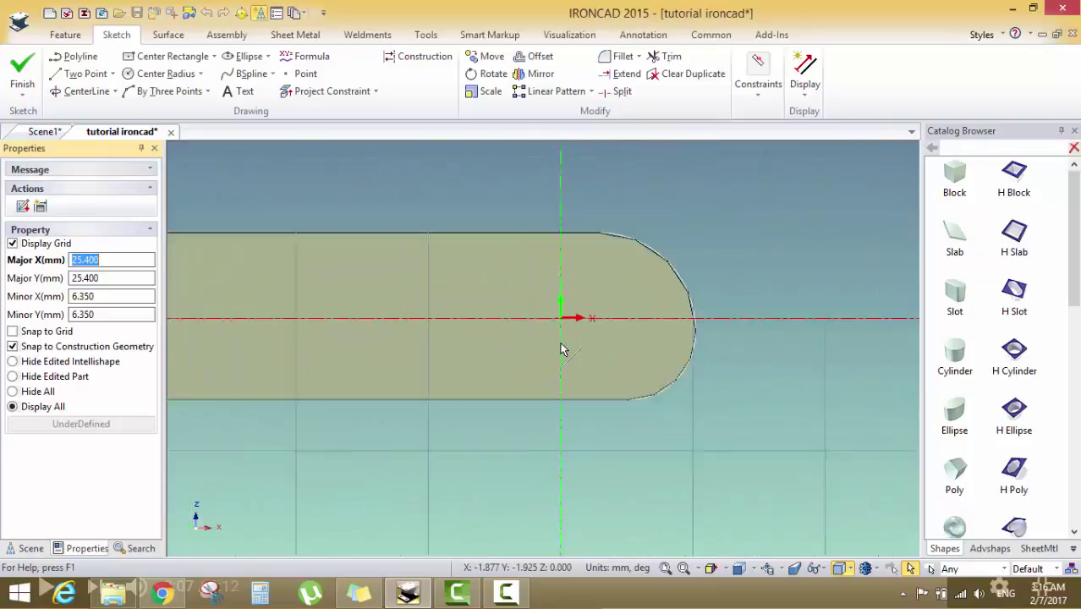
Sketch a circle on the horizontal axis inside the beam's right rounded end and constrain its radius to 1.5 mm
click(161, 74)
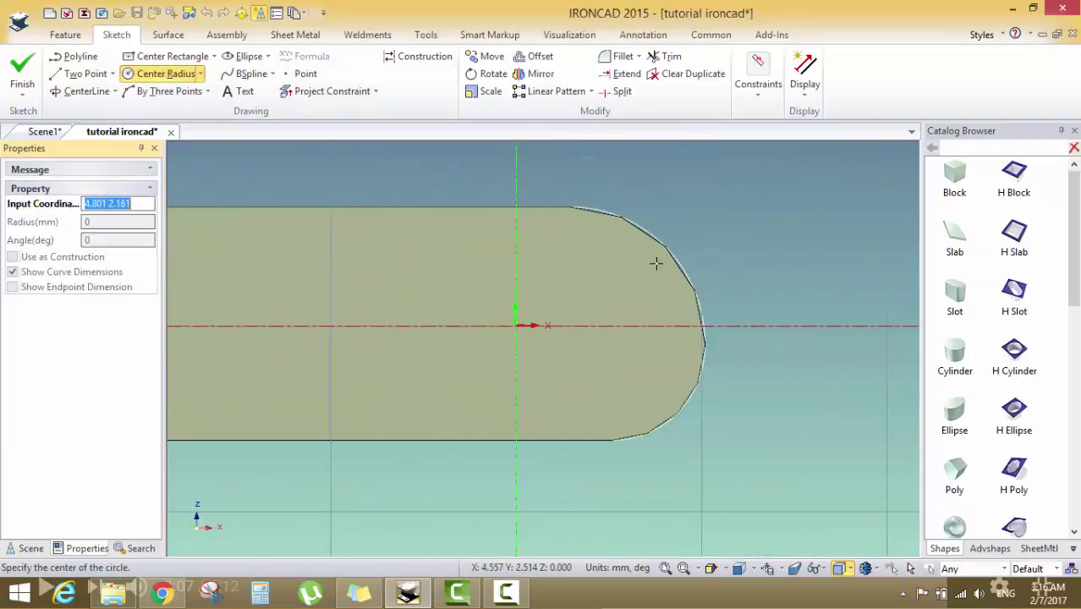
click(593, 327)
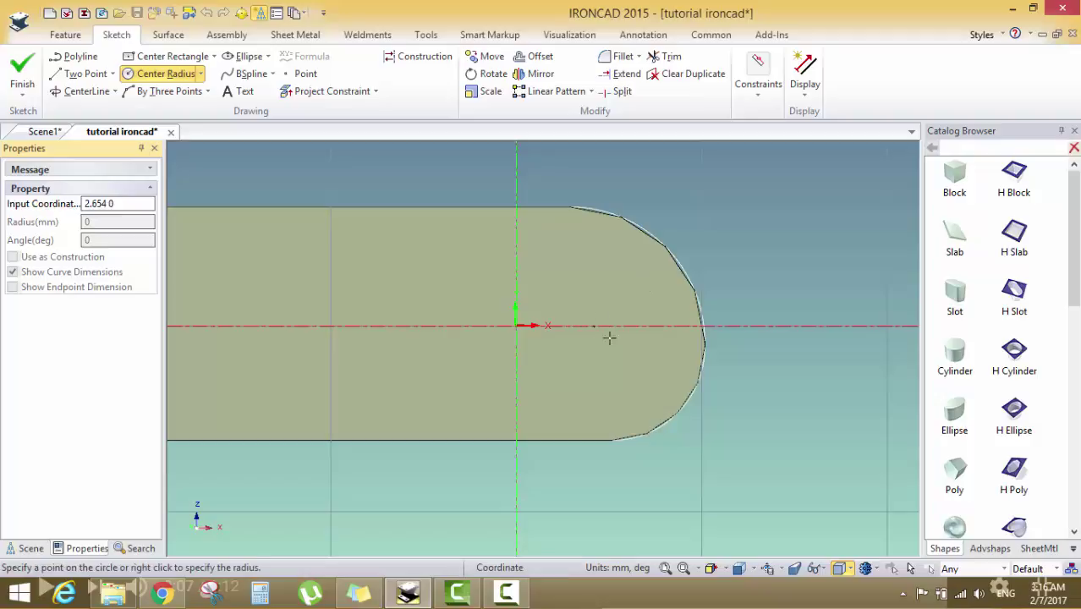
click(624, 345)
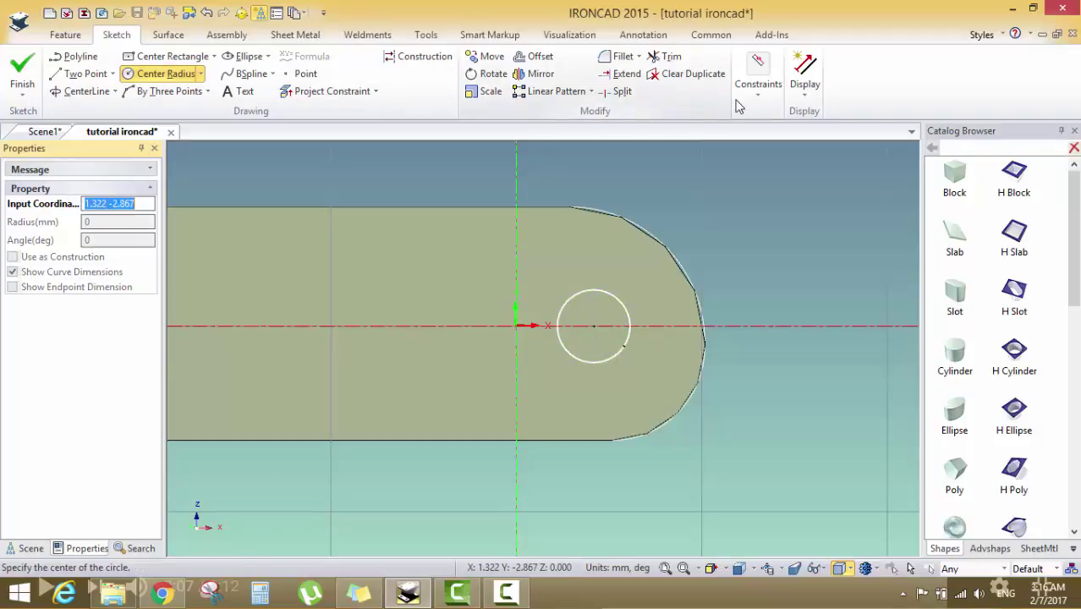
click(757, 85)
click(661, 137)
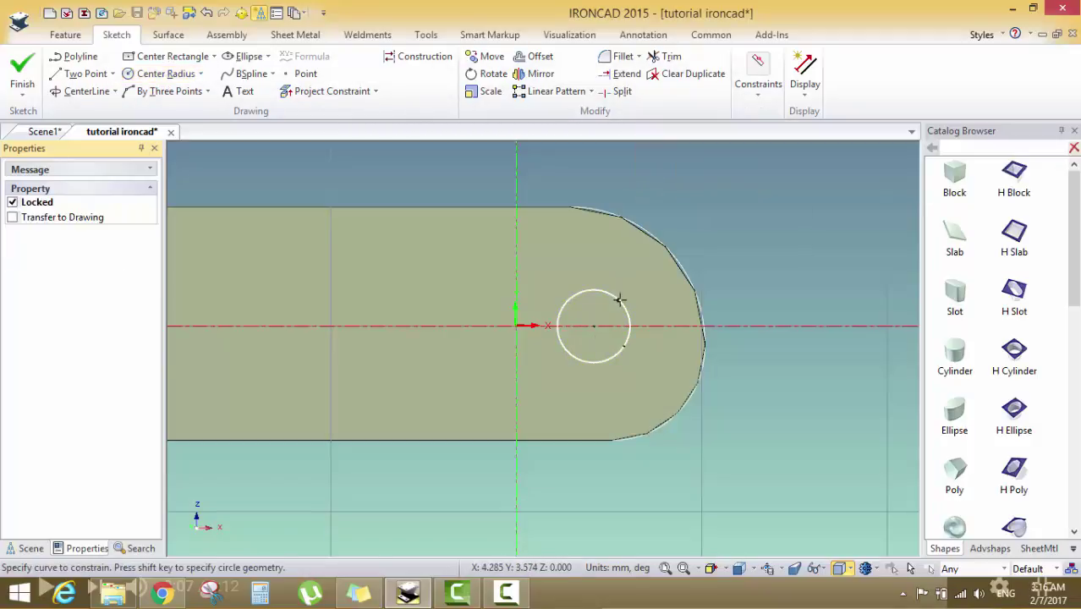
click(620, 299)
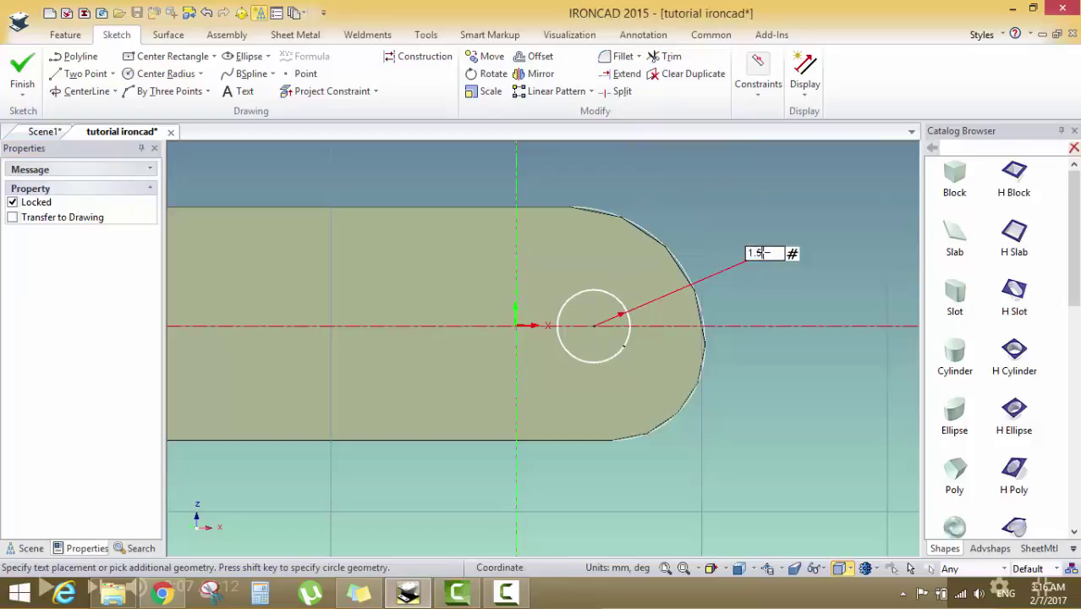
key(Return)
scroll(279, 203, down, 3)
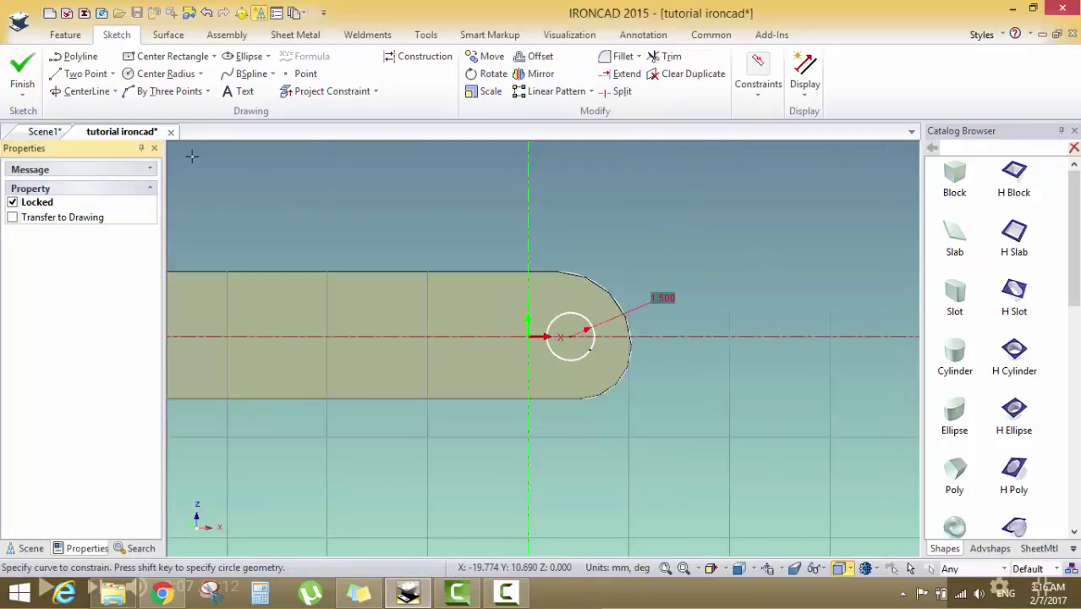
Sketch a circle centred on the horizontal axis inside the beam's left rounded end
click(165, 73)
scroll(323, 292, down, 3)
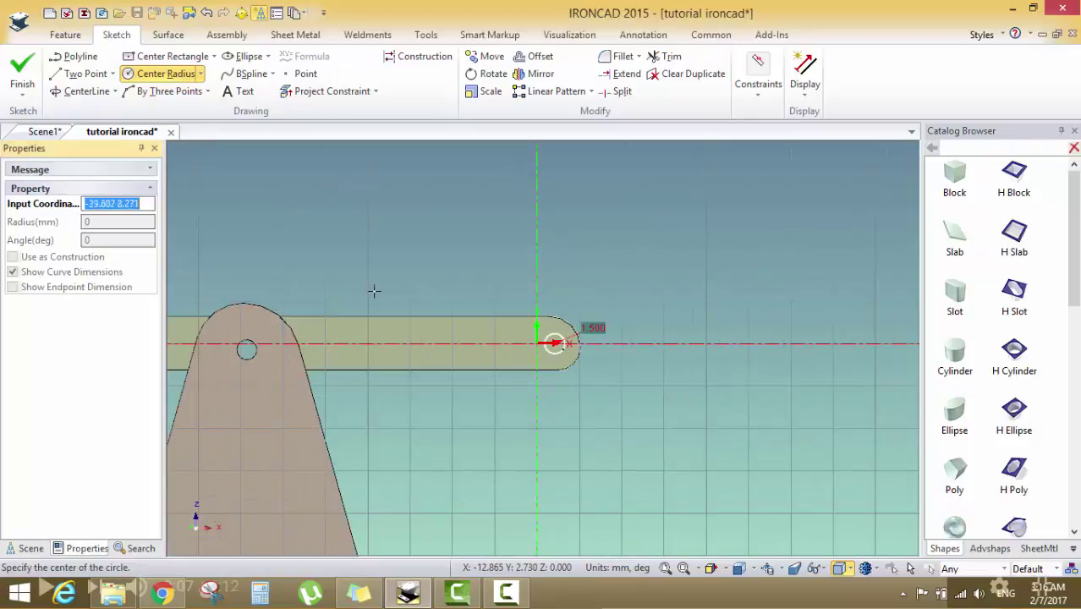
scroll(499, 348, up, 3)
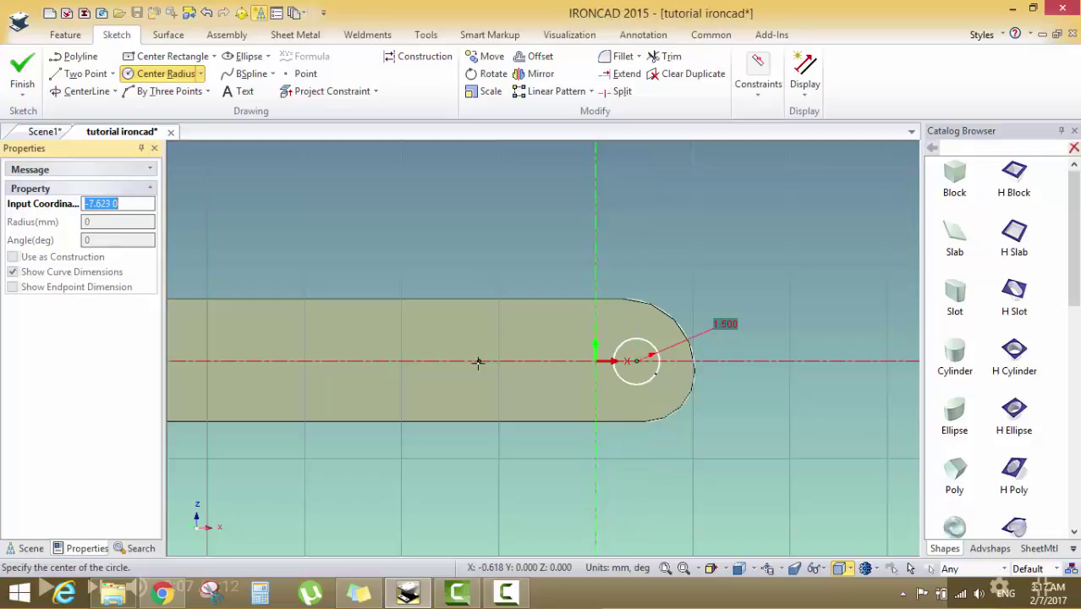
scroll(335, 362, down, 4)
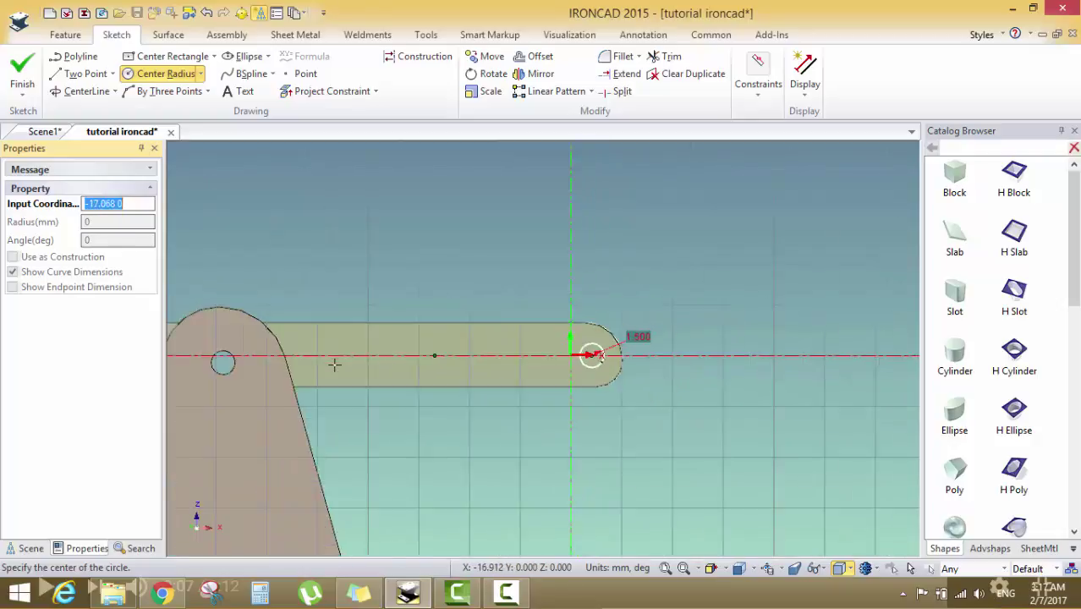
scroll(415, 349, up, 2)
scroll(416, 349, up, 3)
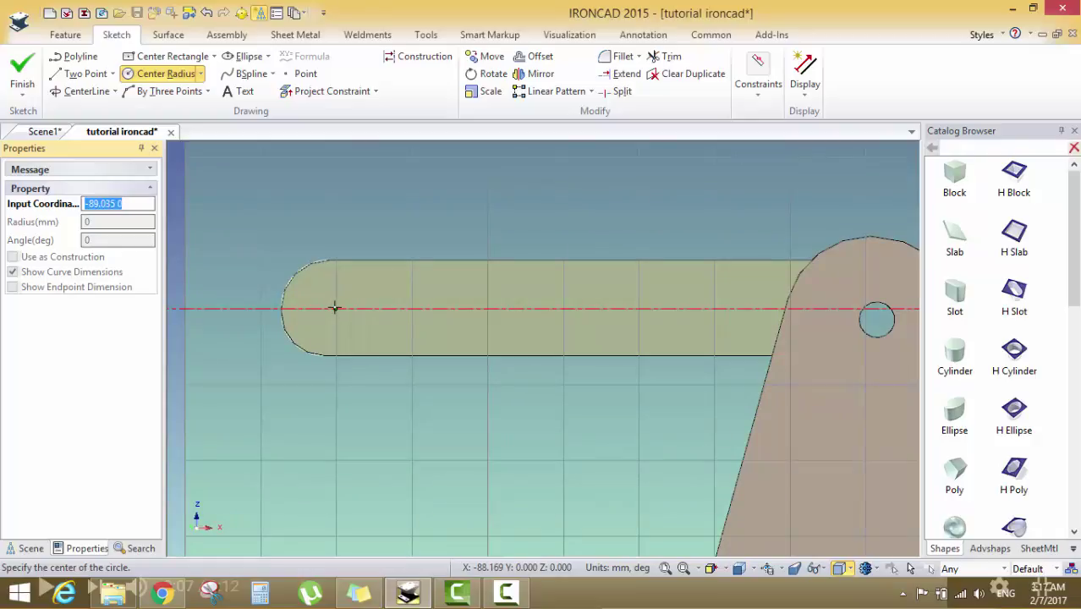
click(334, 307)
click(351, 322)
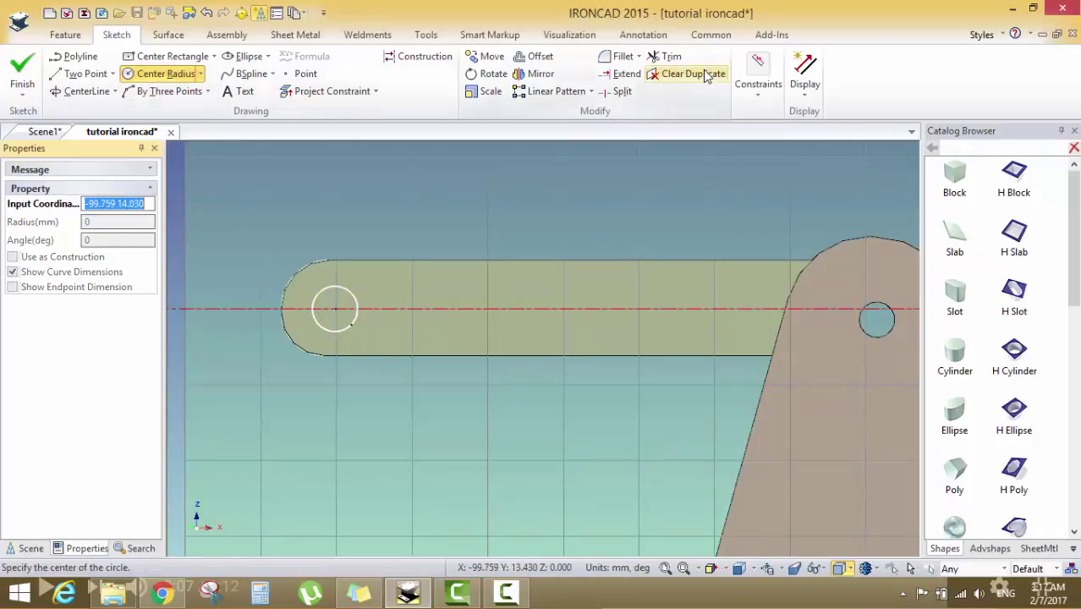
Constrain the left end circle's radius to 1.5 mm and finish the sketch
click(758, 84)
click(664, 152)
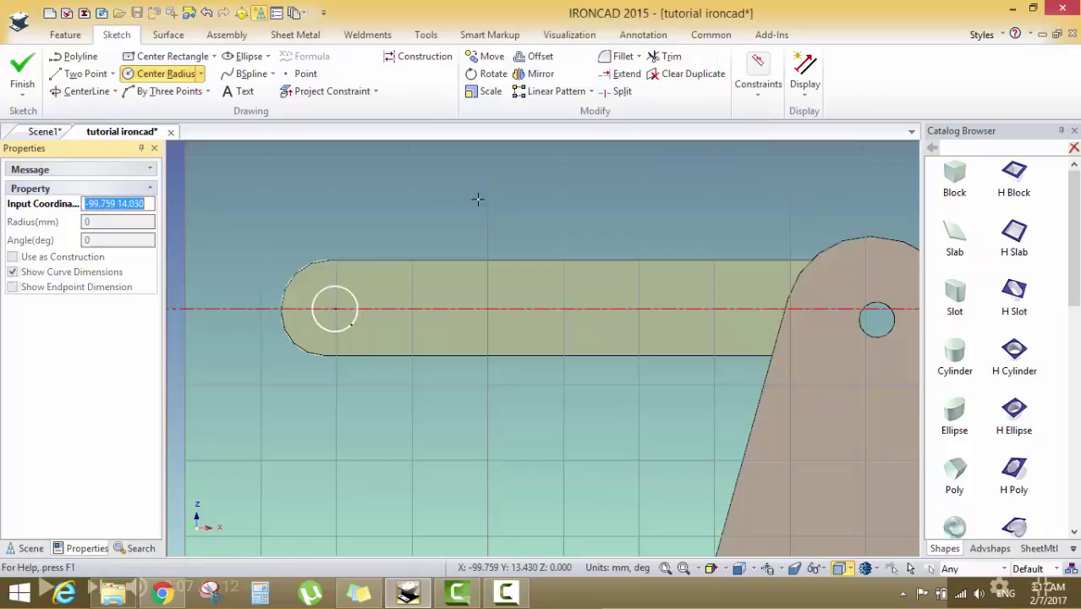
click(352, 288)
click(403, 230)
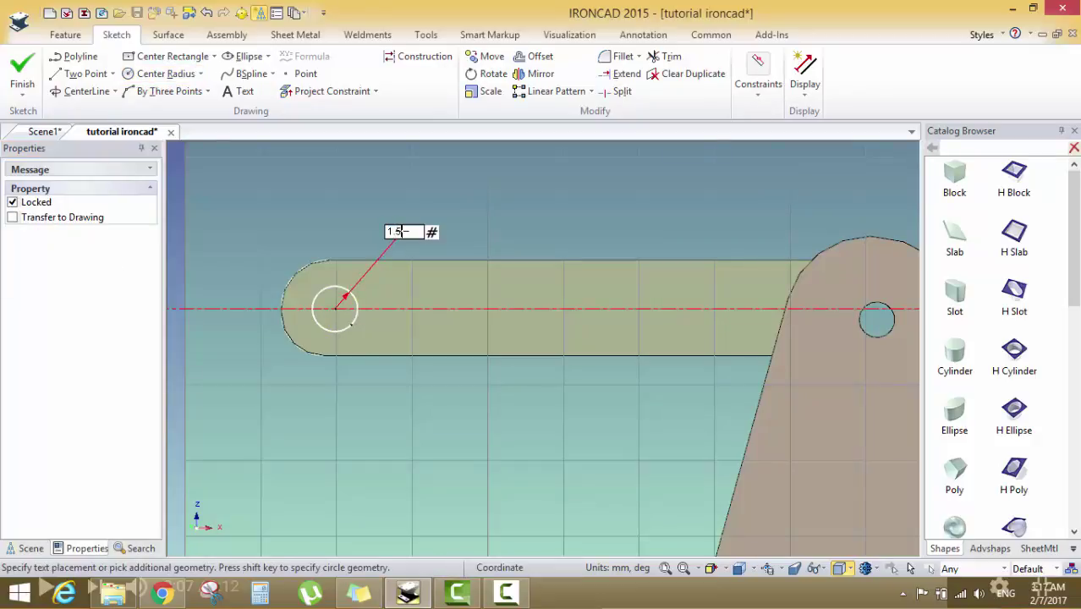
text(1.5)
key(Return)
scroll(441, 292, down, 5)
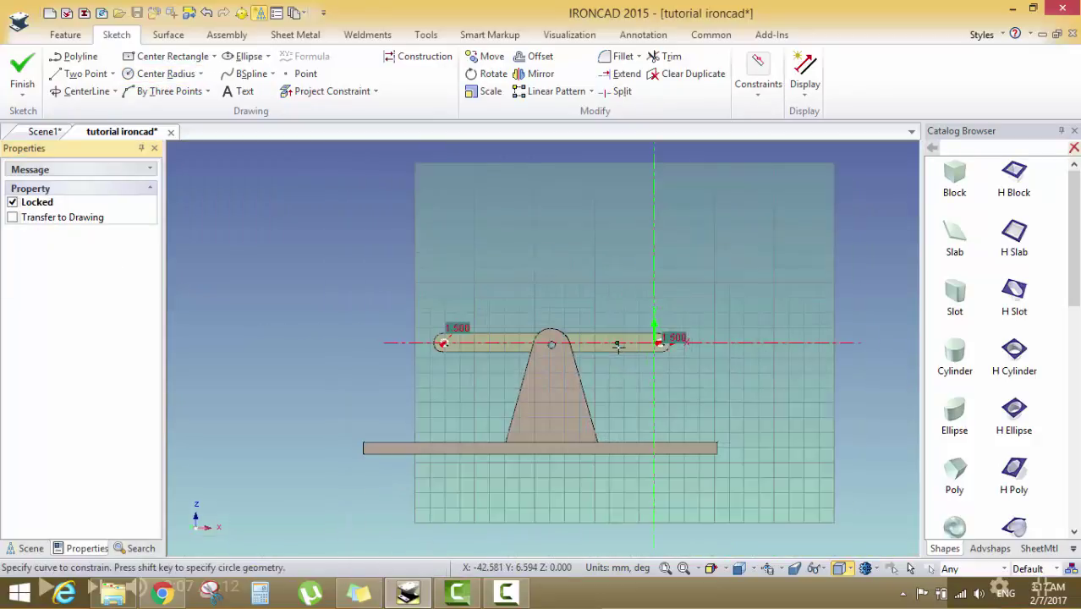
mouse_move(618, 346)
middle_down()
mouse_move(592, 339)
mouse_move(583, 381)
mouse_move(554, 357)
mouse_move(507, 389)
mouse_move(473, 345)
mouse_move(490, 362)
middle_up()
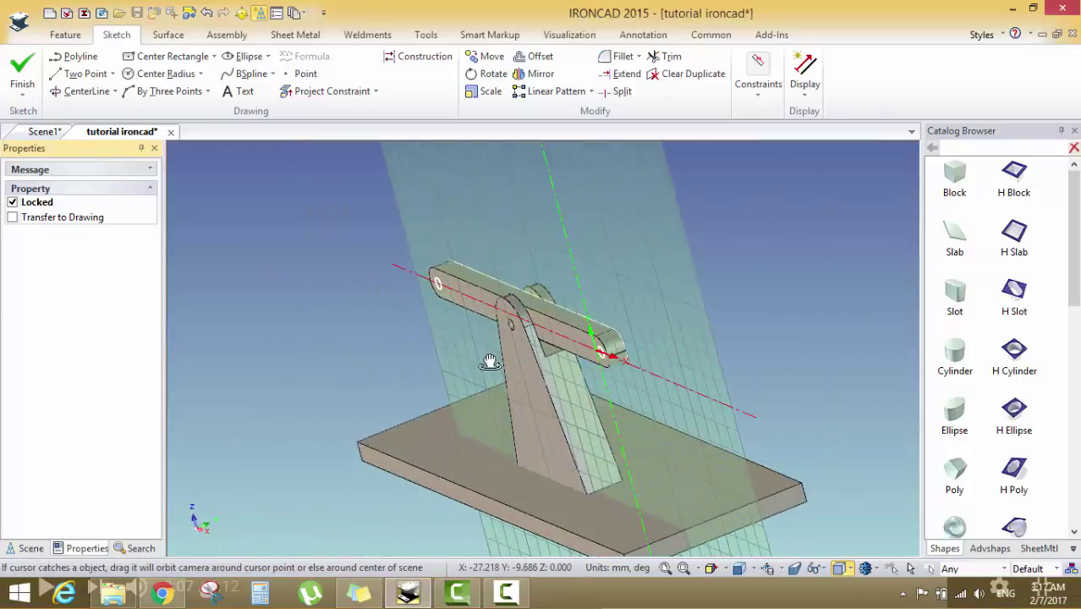
click(13, 59)
click(34, 70)
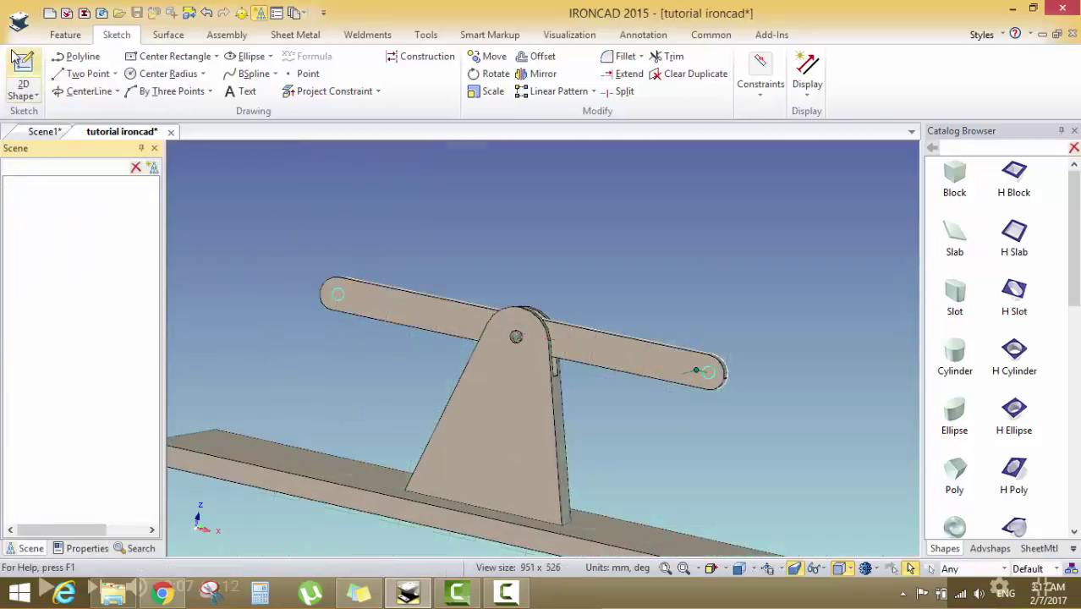
Start an extrusion on the existing beam part using the two end circles' profile, with the beam as the receiving body
click(66, 35)
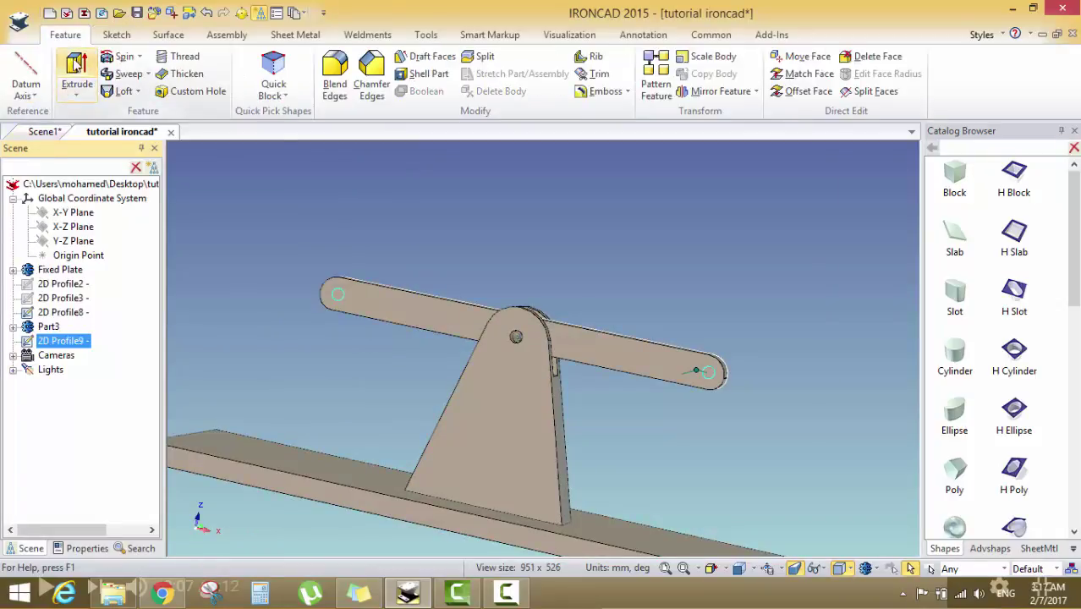
click(75, 68)
middle_drag(535, 292, 494, 331)
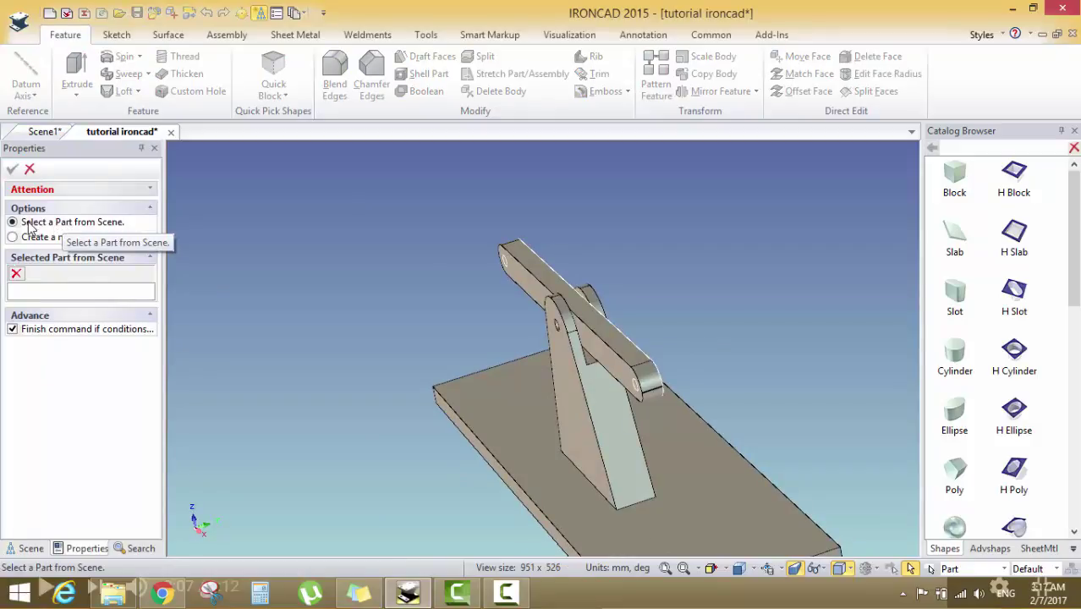
middle_drag(246, 255, 444, 350)
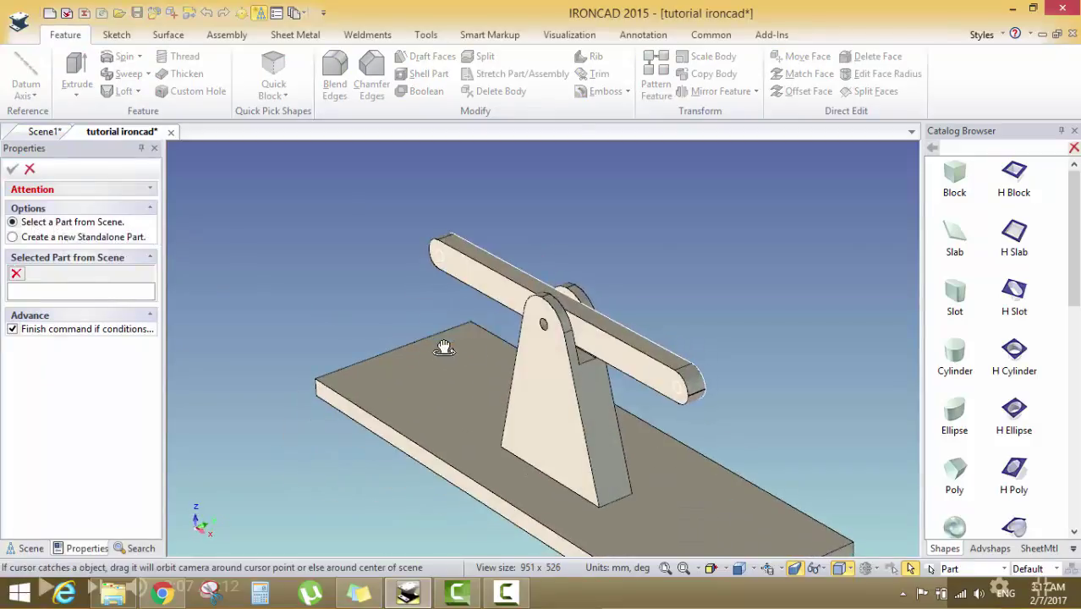
scroll(681, 393, up, 3)
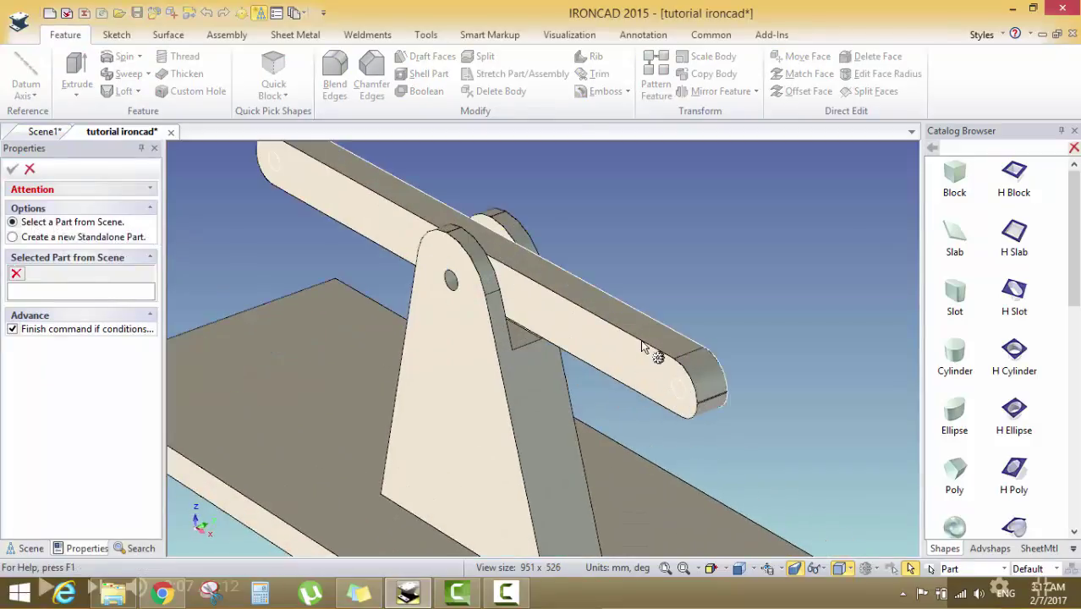
click(642, 347)
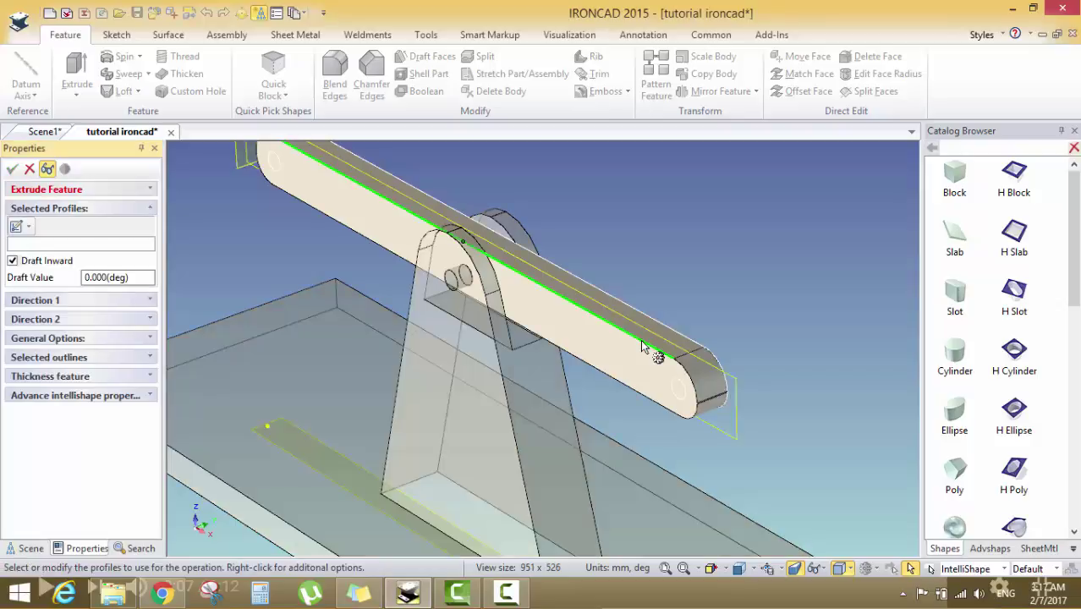
scroll(676, 372, up, 4)
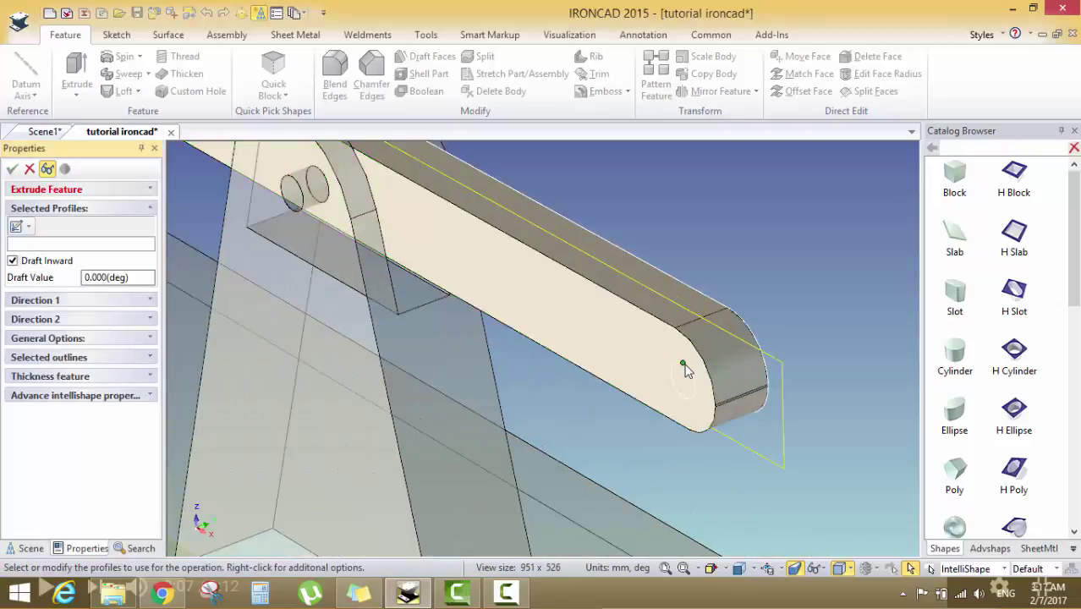
click(687, 378)
scroll(668, 368, down, 5)
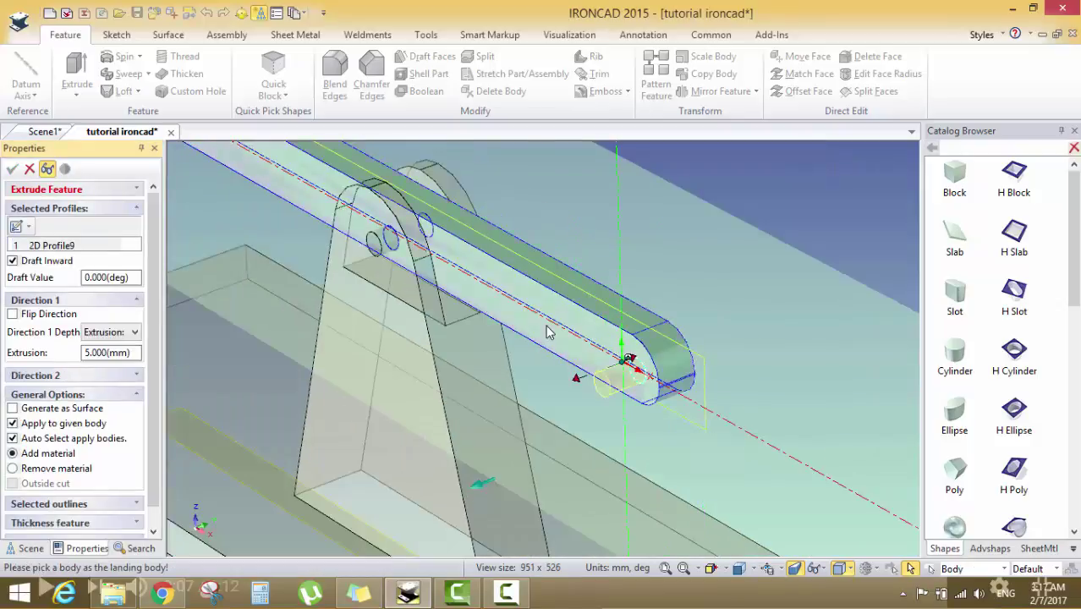
scroll(551, 342, up, 4)
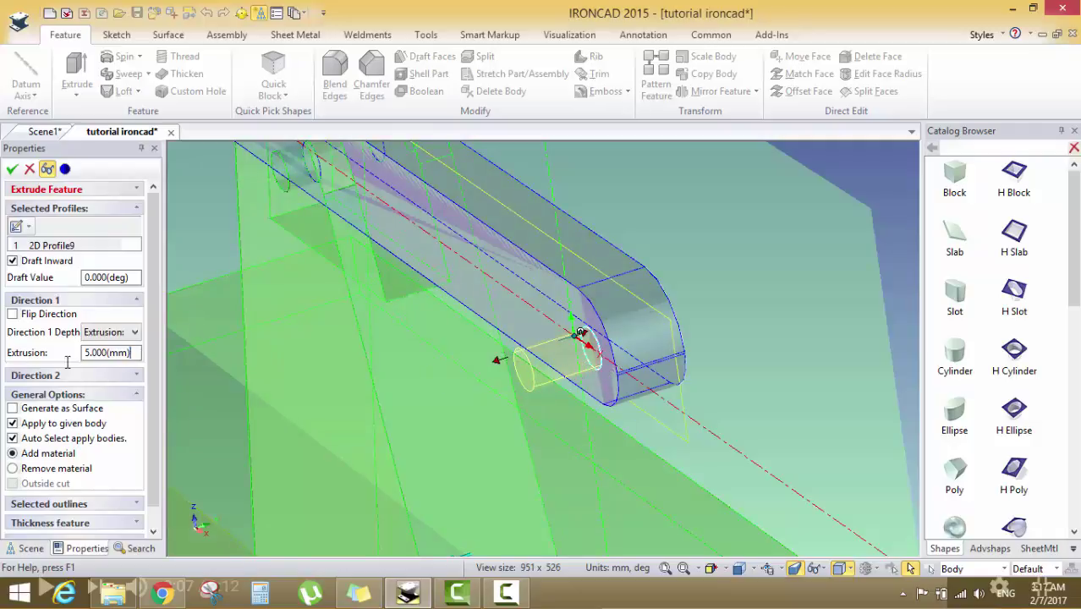
Set the end pins' extrusion depth to 2 mm in the first direction, adding material
key(ctrl+a)
text(1)
key(Return)
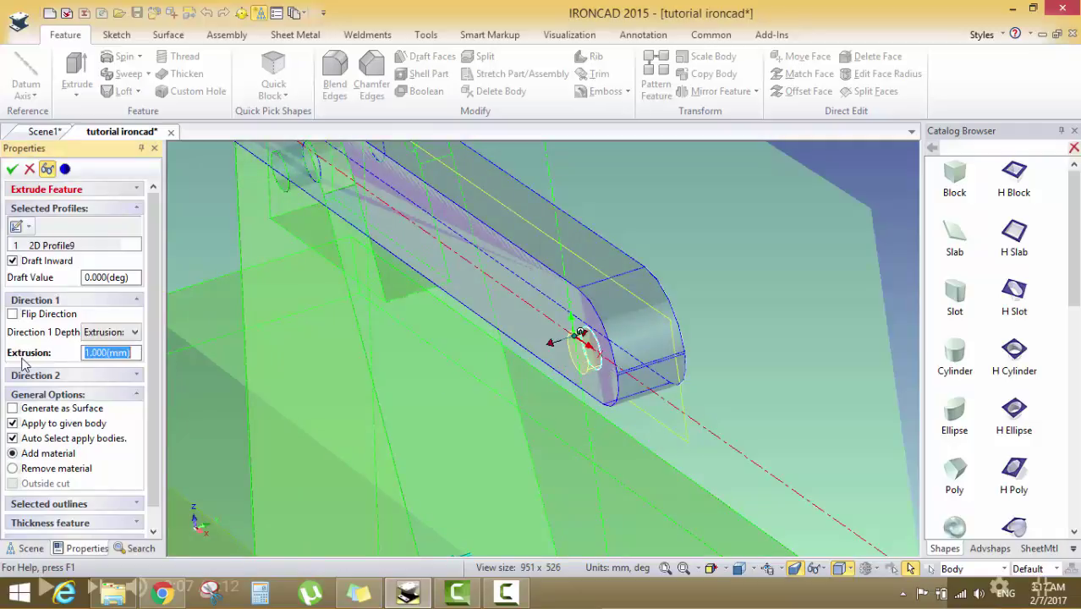
text(2)
key(Return)
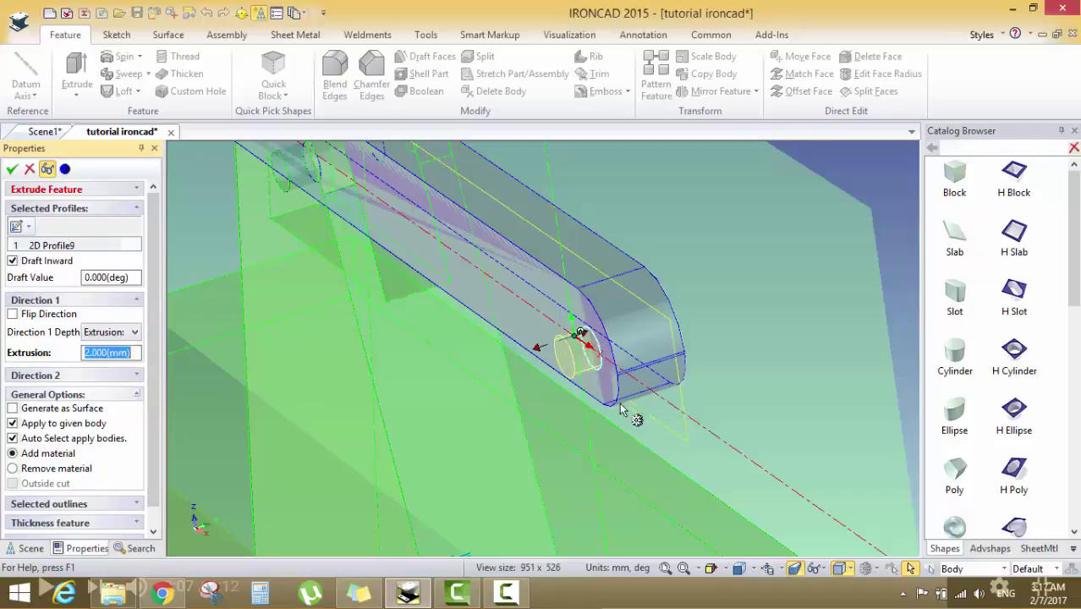
middle_drag(542, 364, 681, 320)
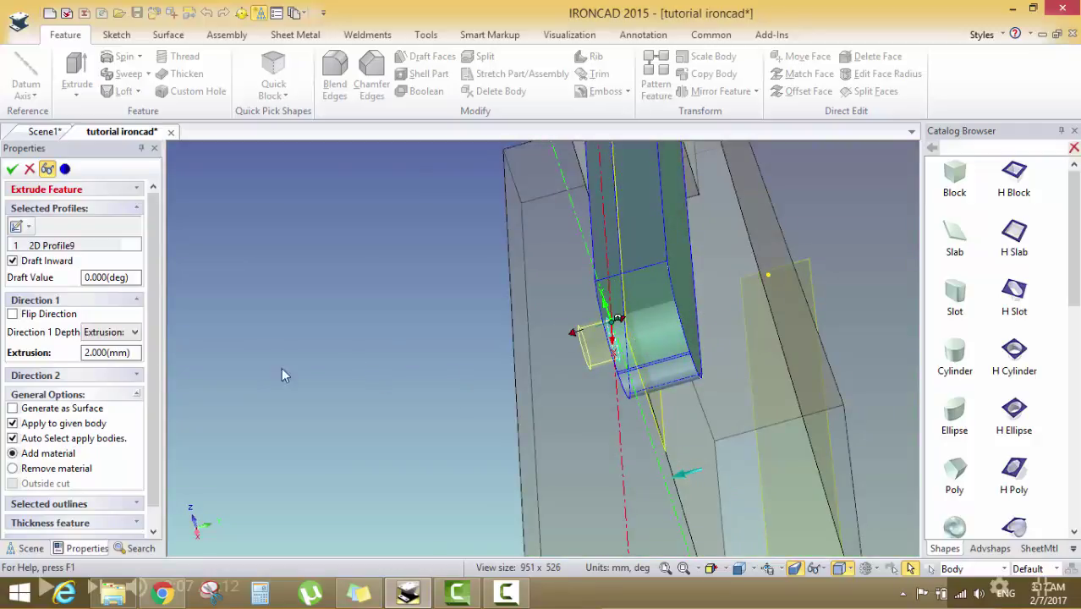
Extrude the end pins 7 mm in the second direction, complete the feature, and save the scene
click(137, 378)
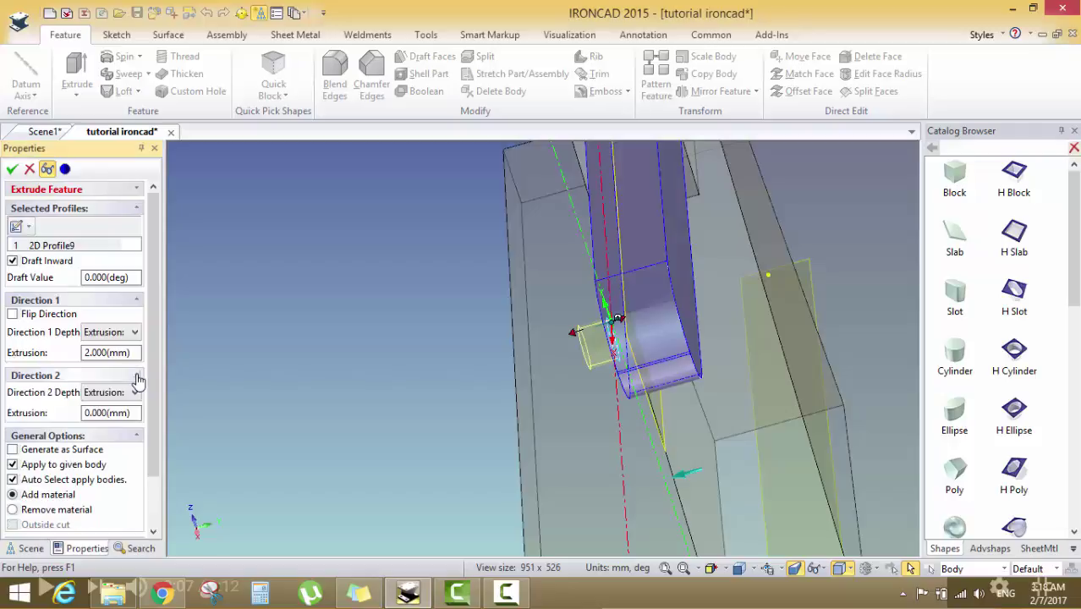
double_click(131, 412)
text(7)
key(Return)
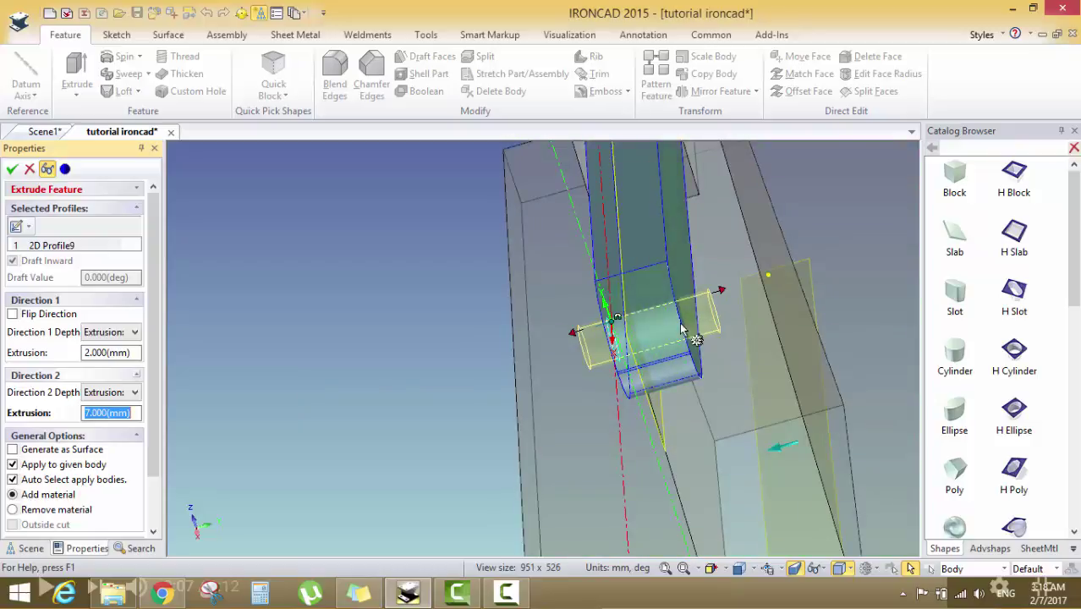
middle_drag(687, 348, 609, 334)
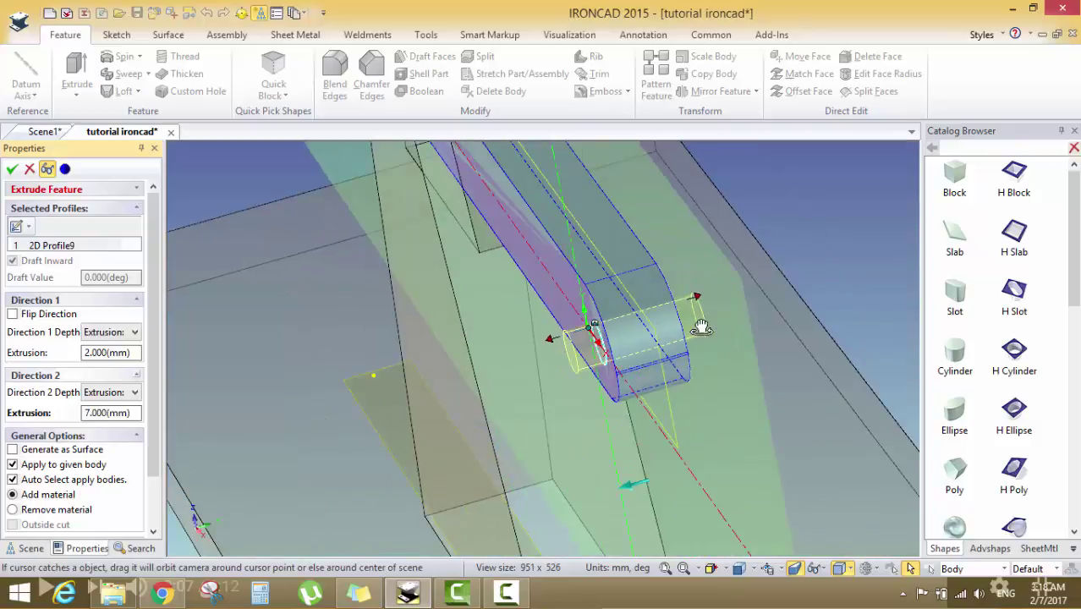
click(15, 172)
middle_drag(699, 265, 614, 329)
key(ctrl+s)
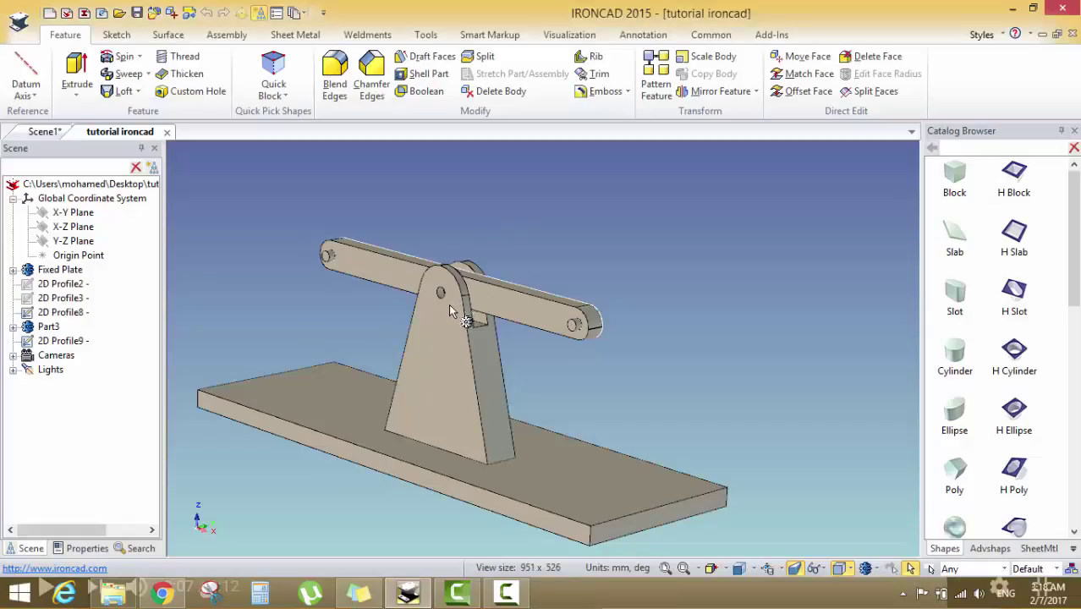
Examine how the beam's pivot hole lines up with the hole in the support
scroll(378, 320, up, 3)
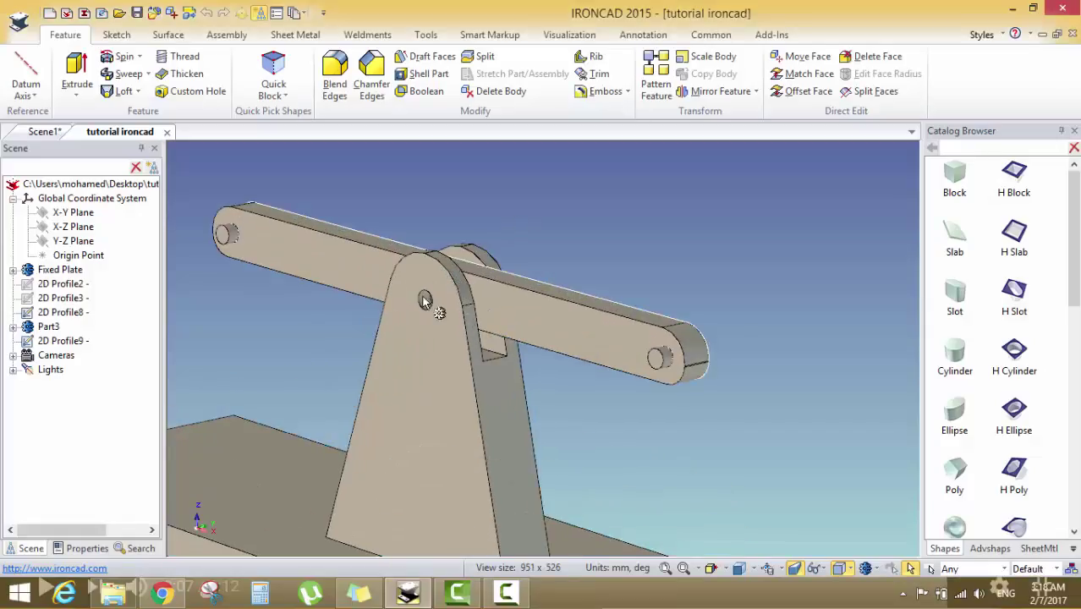
scroll(425, 302, up, 4)
click(572, 287)
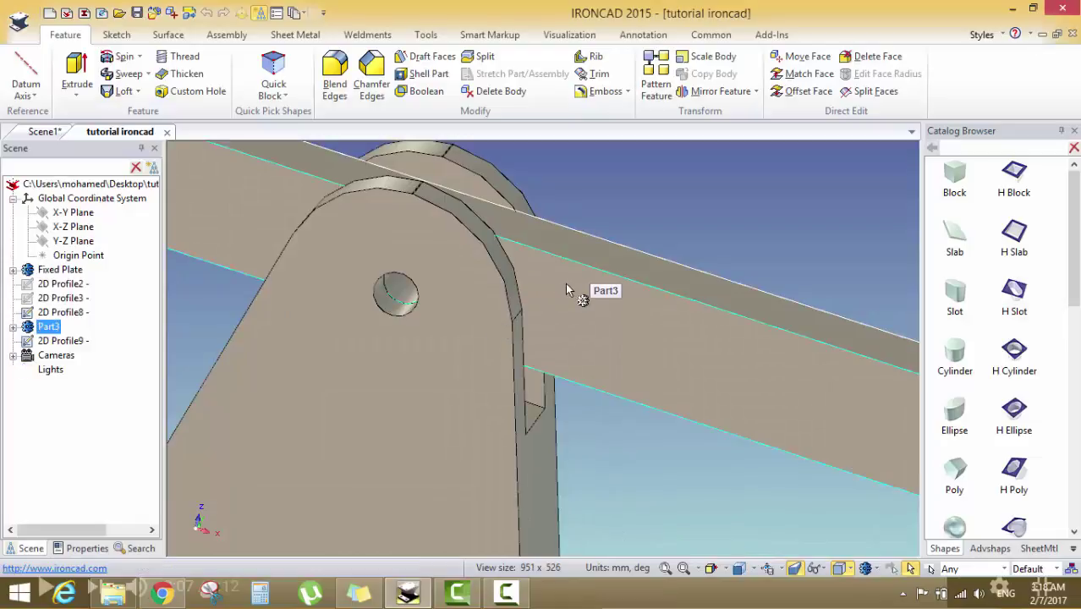
click(414, 296)
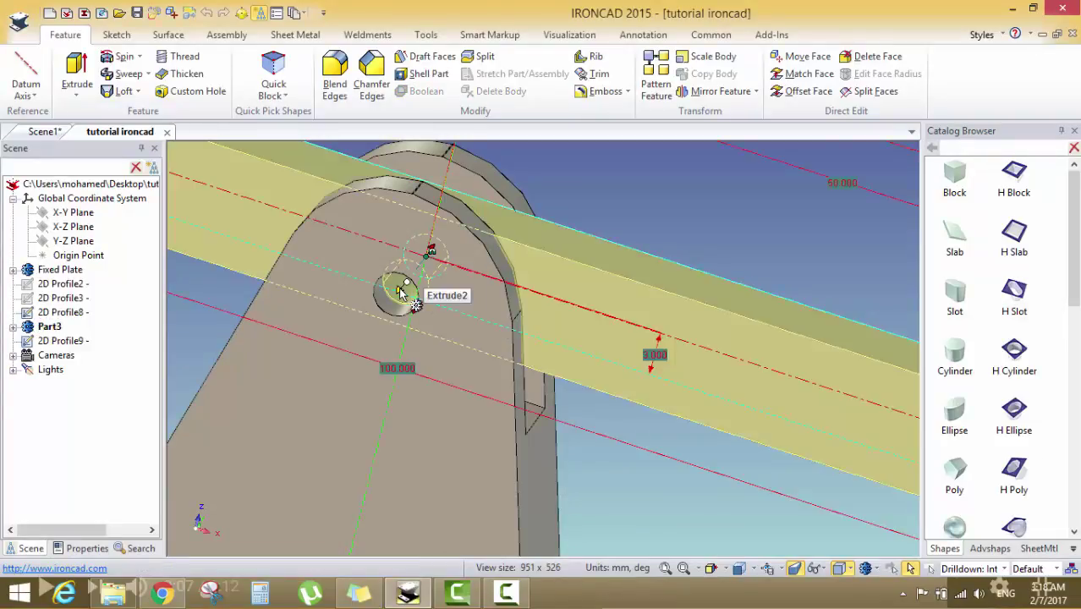
click(639, 225)
scroll(652, 206, down, 5)
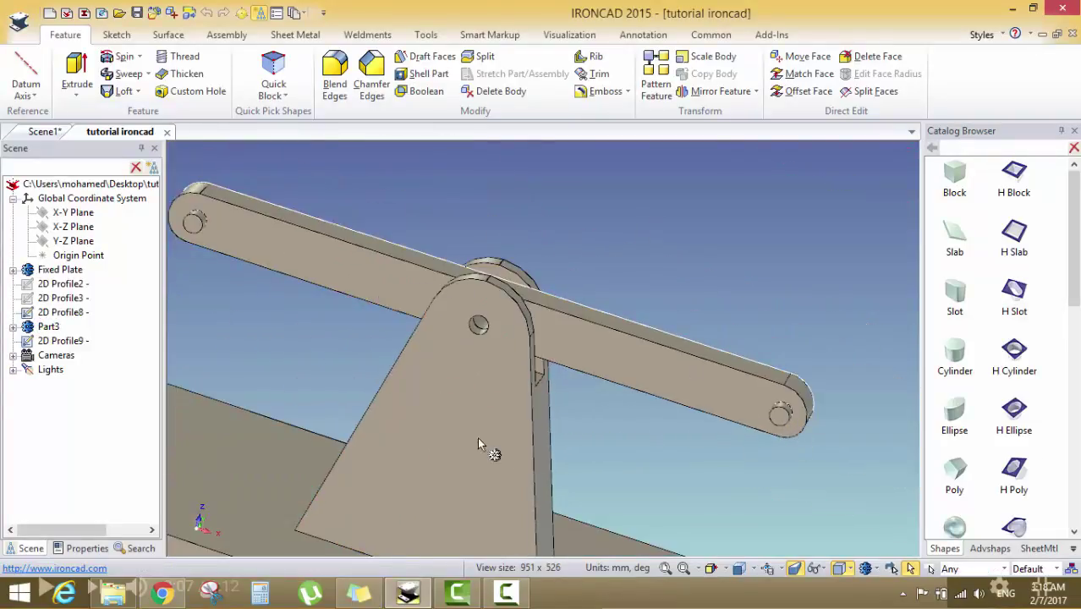
Rename the beam part as Main arm and identify which of its extrusions forms the bar
click(48, 328)
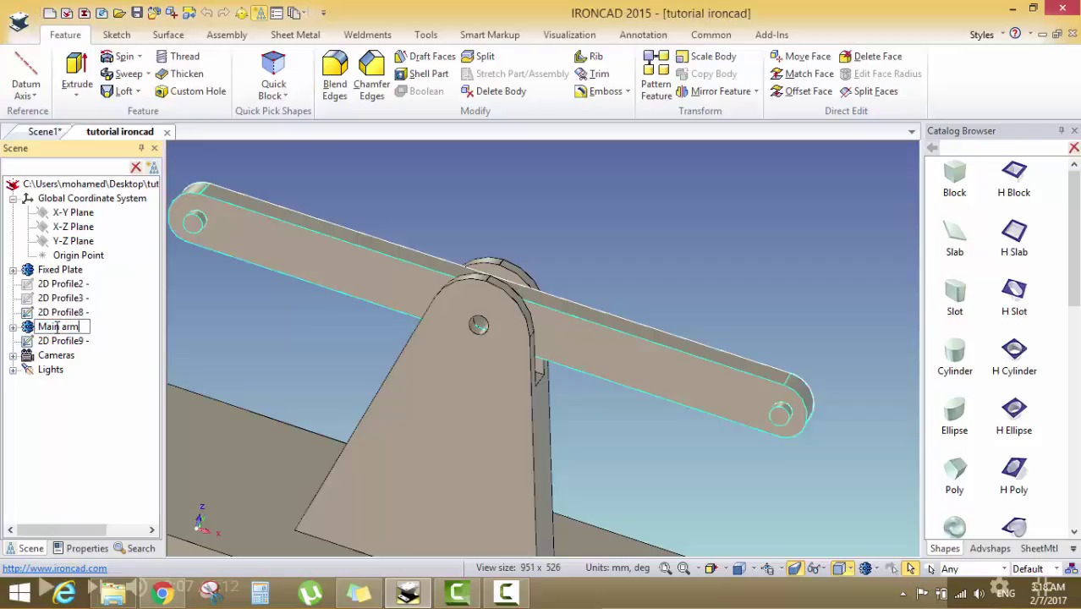
click(14, 328)
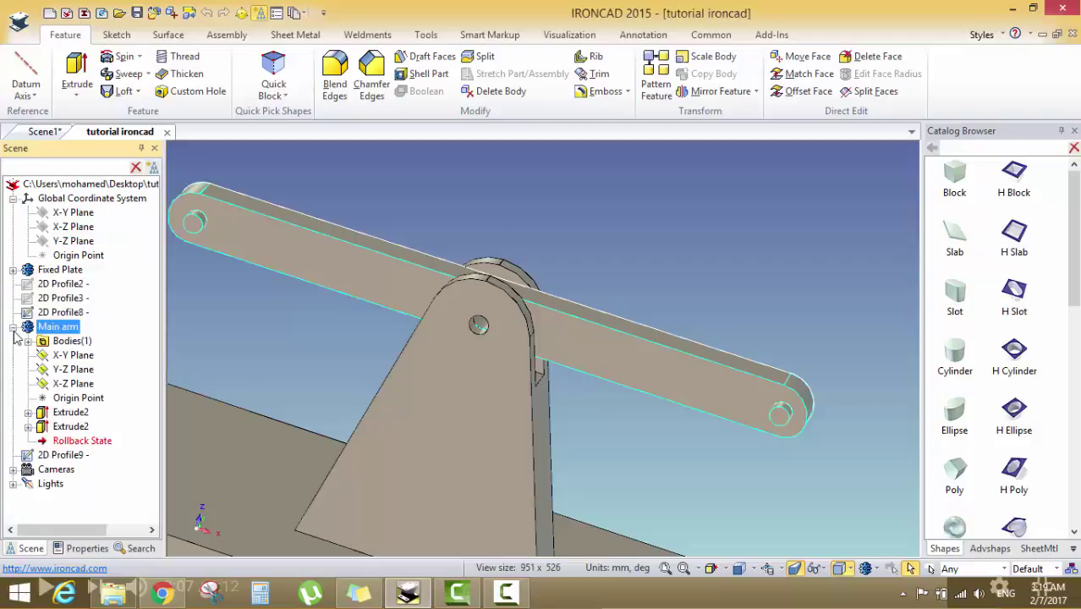
click(70, 413)
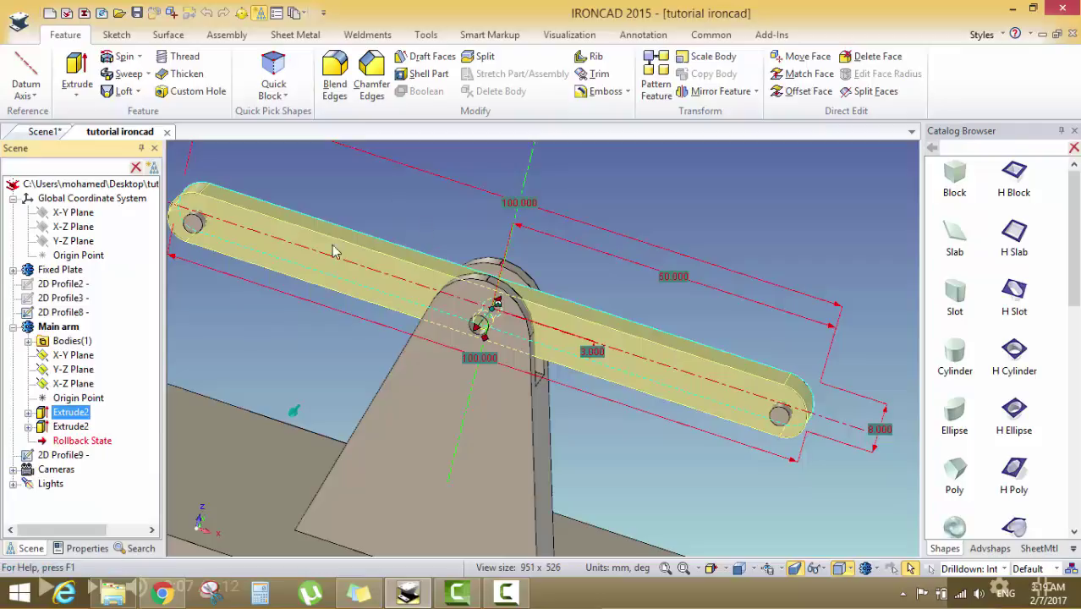
click(71, 427)
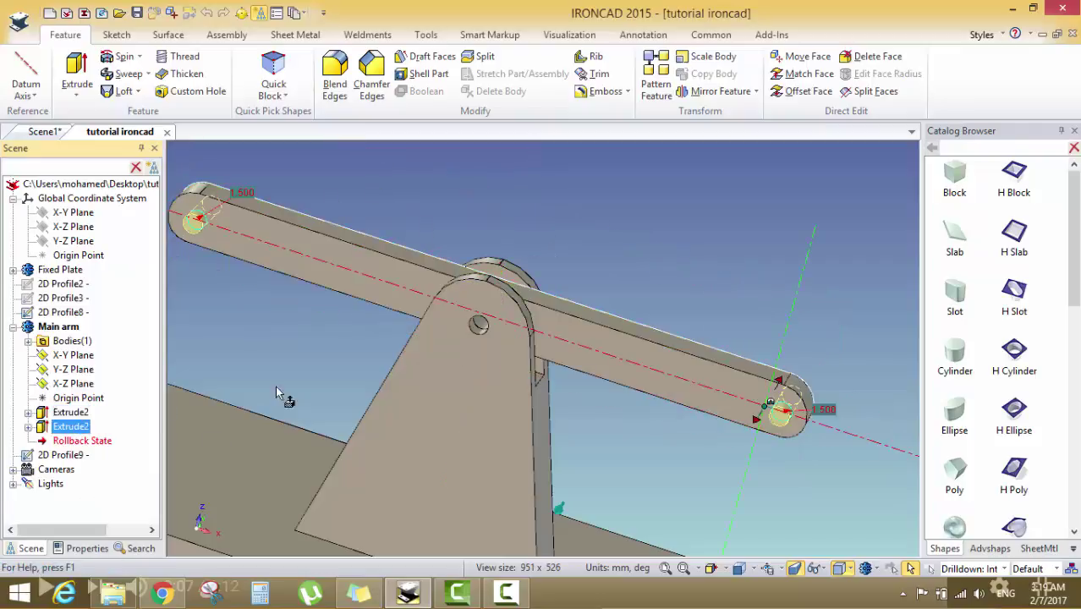
Open the cross-section of the Main arm's bar extrusion for editing
click(27, 413)
click(97, 427)
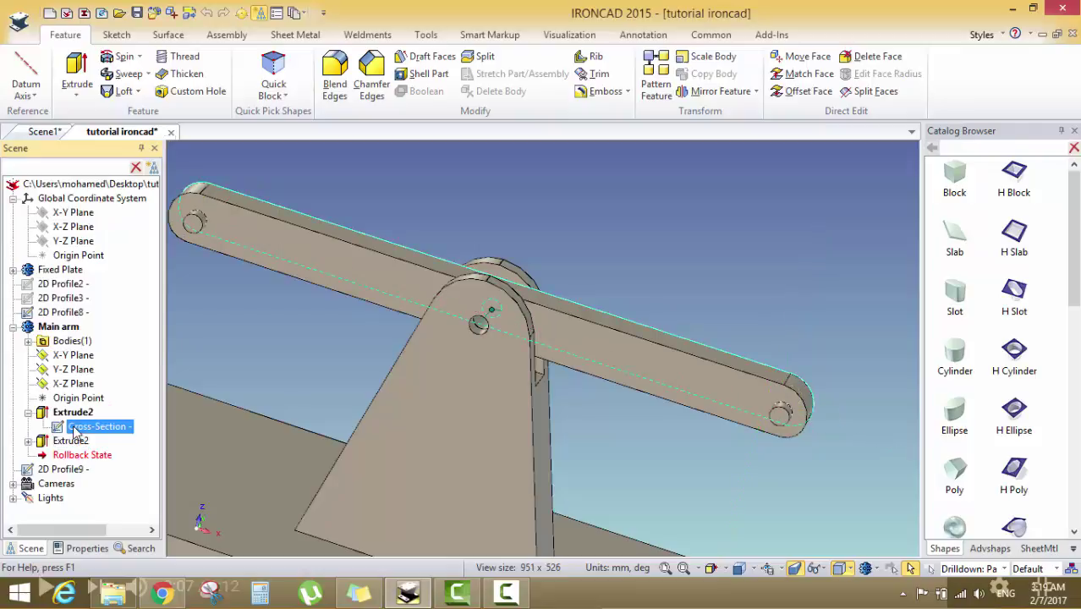
right_click(74, 432)
click(106, 461)
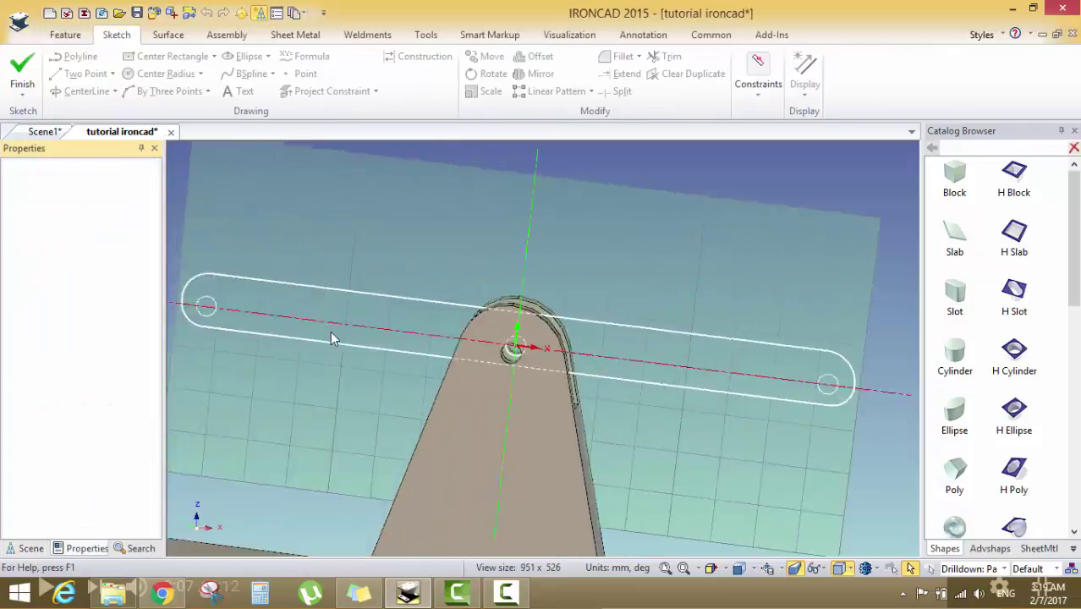
Delete the central pivot circle from the bar's cross-section and finish the sketch
scroll(564, 368, up, 5)
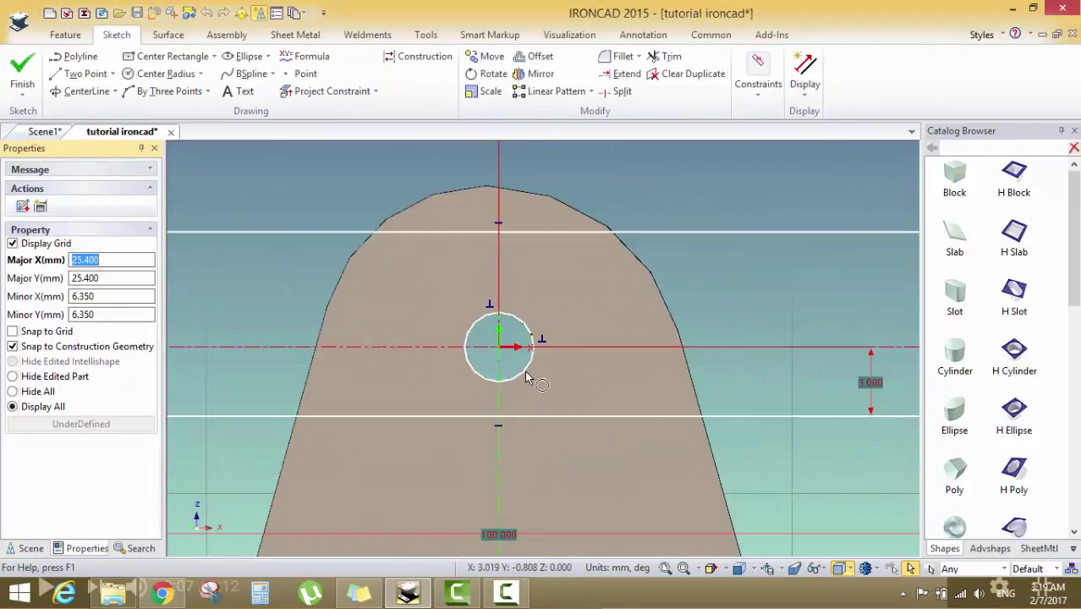
click(526, 378)
key(Escape)
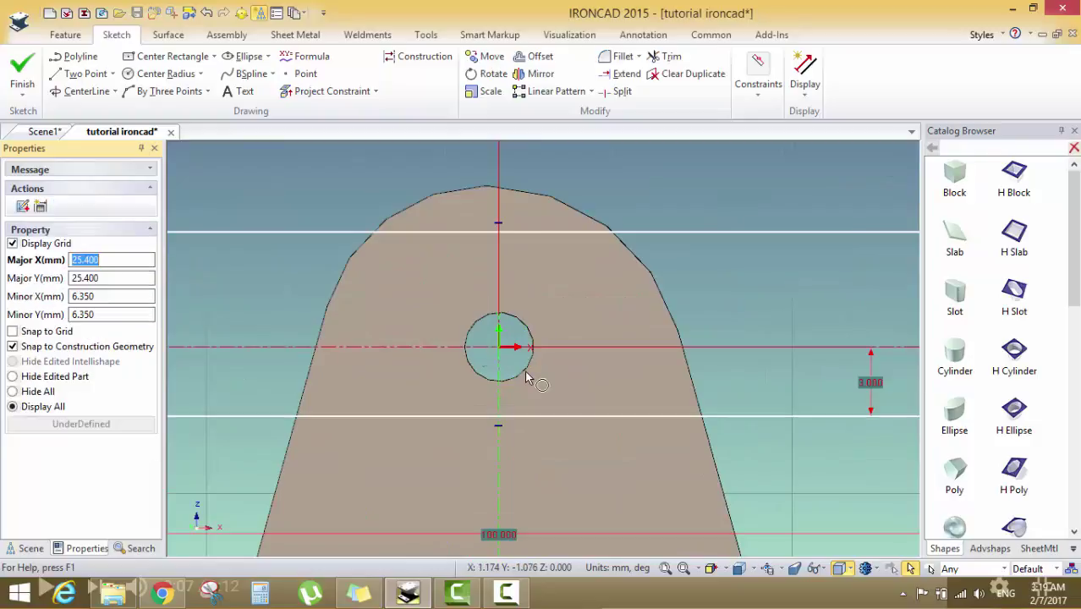
click(22, 72)
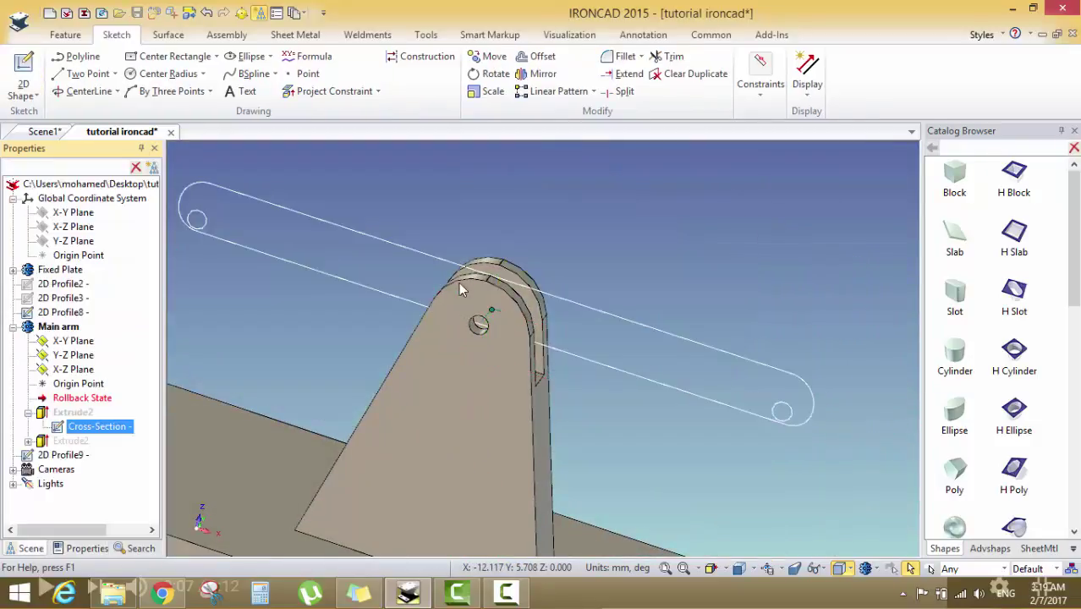
scroll(495, 341, up, 6)
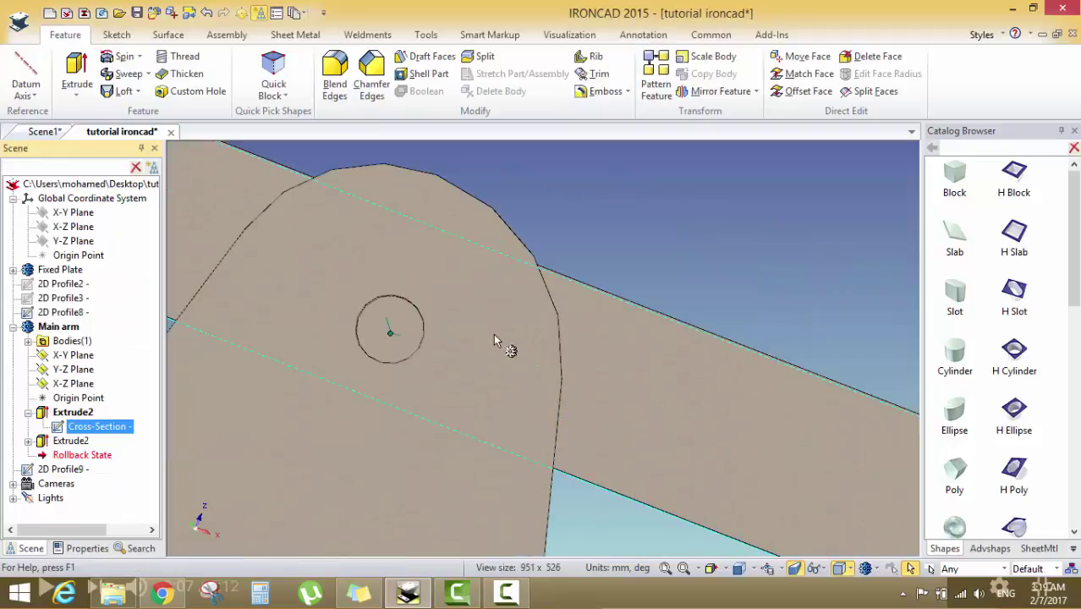
middle_drag(495, 341, 435, 332)
scroll(425, 336, down, 5)
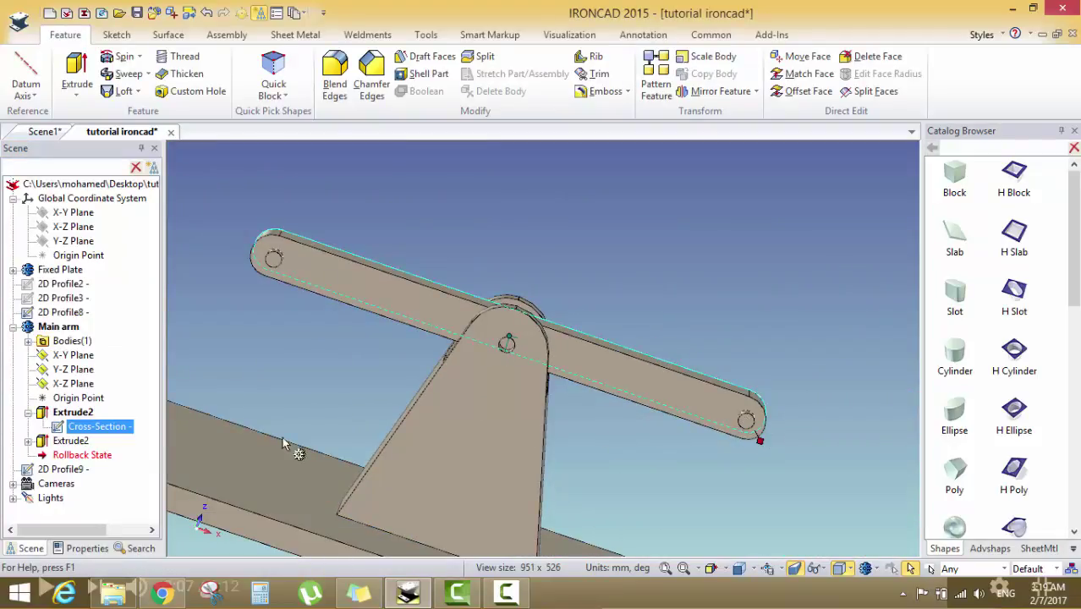
Add a circle matching the support's pivot hole to the cross-section of the Main arm's end-pin extrusion and finish the sketch
click(28, 440)
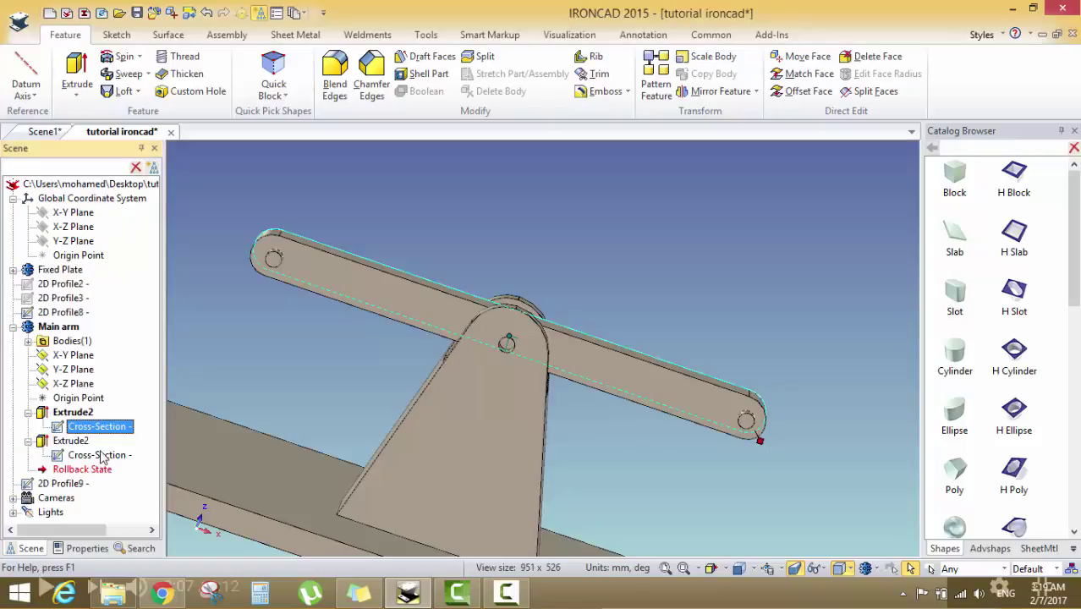
click(95, 455)
right_click(95, 455)
click(127, 505)
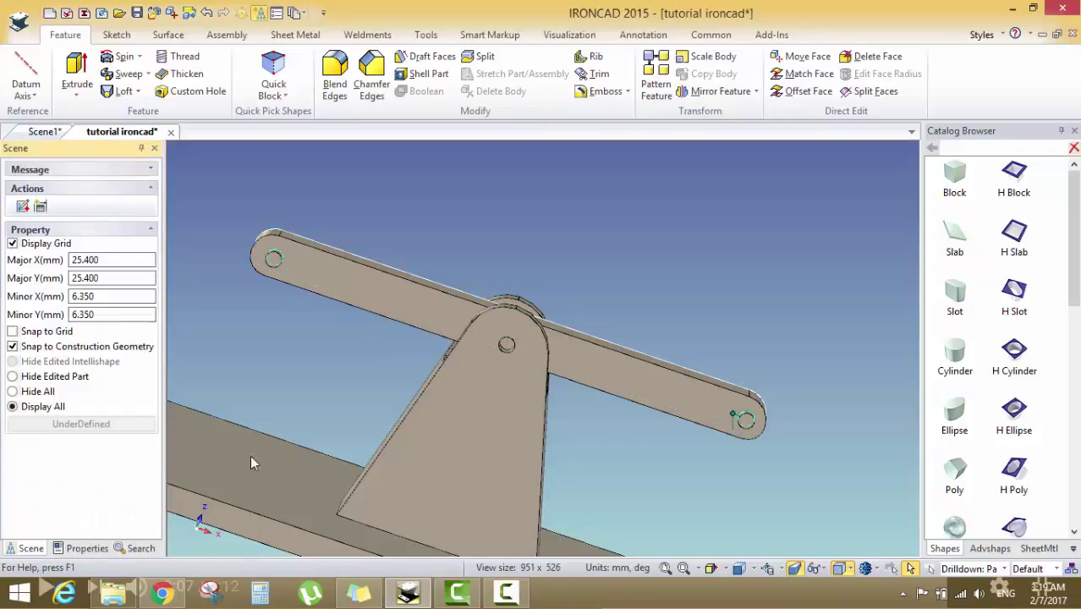
scroll(547, 359, up, 5)
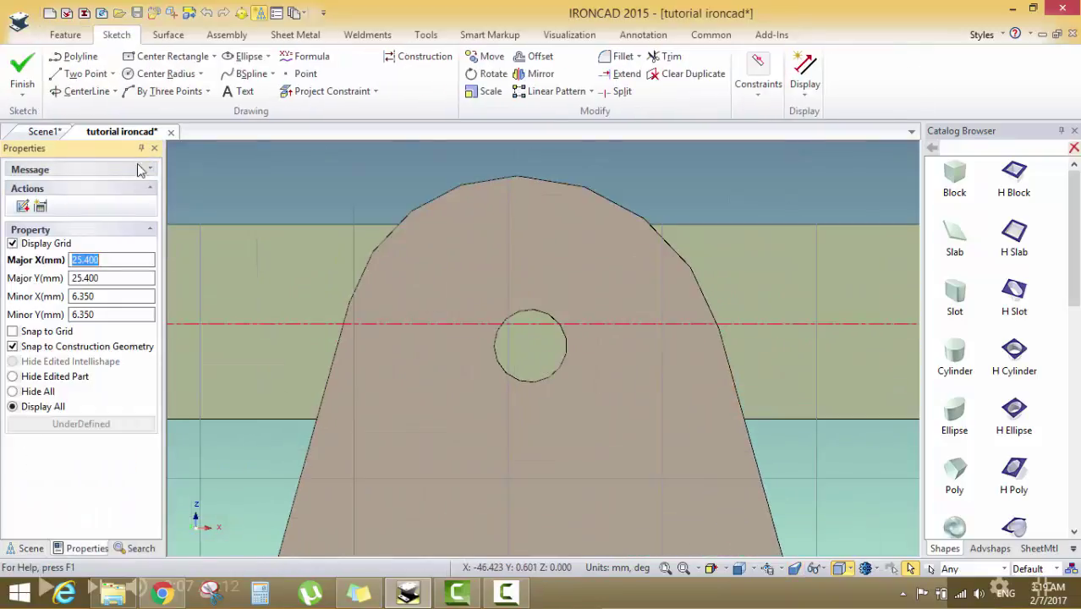
click(163, 73)
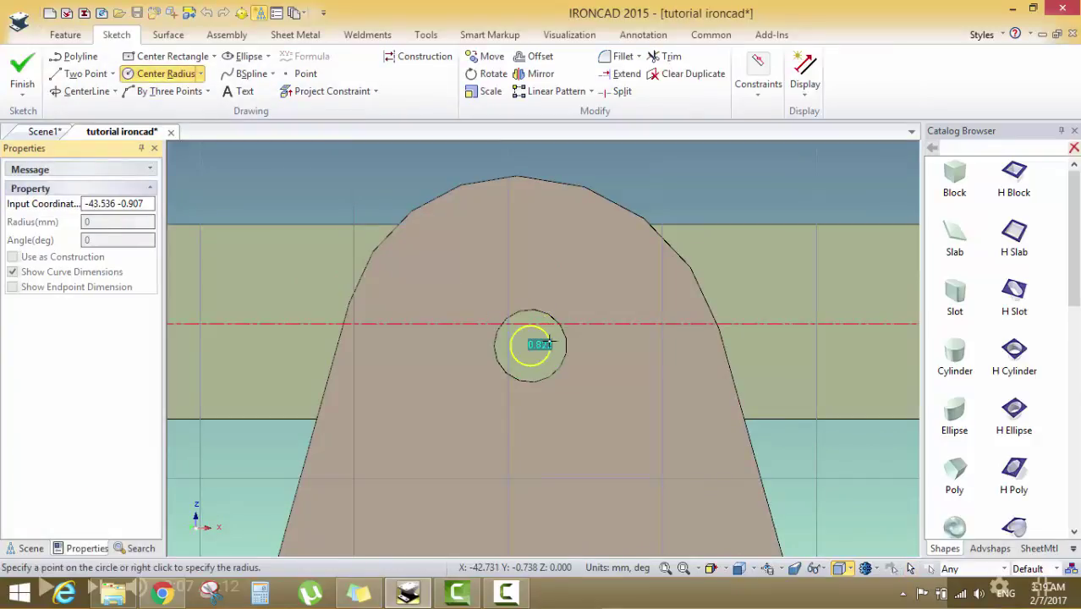
click(533, 344)
click(565, 344)
scroll(580, 383, down, 2)
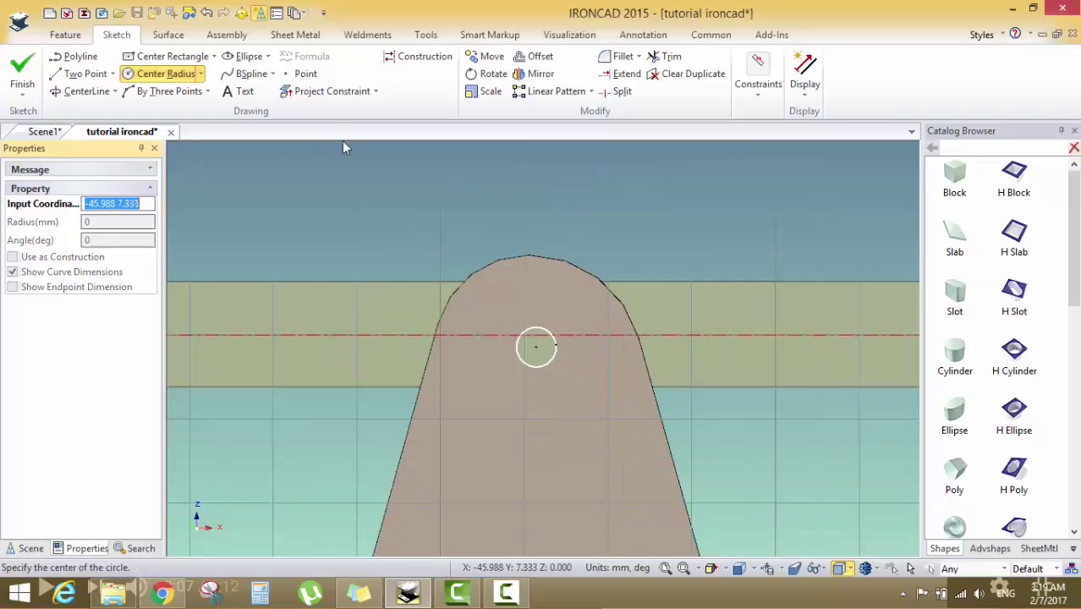
mouse_move(541, 364)
middle_down()
mouse_move(581, 314)
mouse_move(509, 292)
mouse_move(444, 401)
mouse_move(494, 393)
mouse_move(583, 343)
mouse_move(453, 415)
mouse_move(540, 367)
mouse_move(433, 378)
middle_up()
click(22, 72)
scroll(448, 373, down, 2)
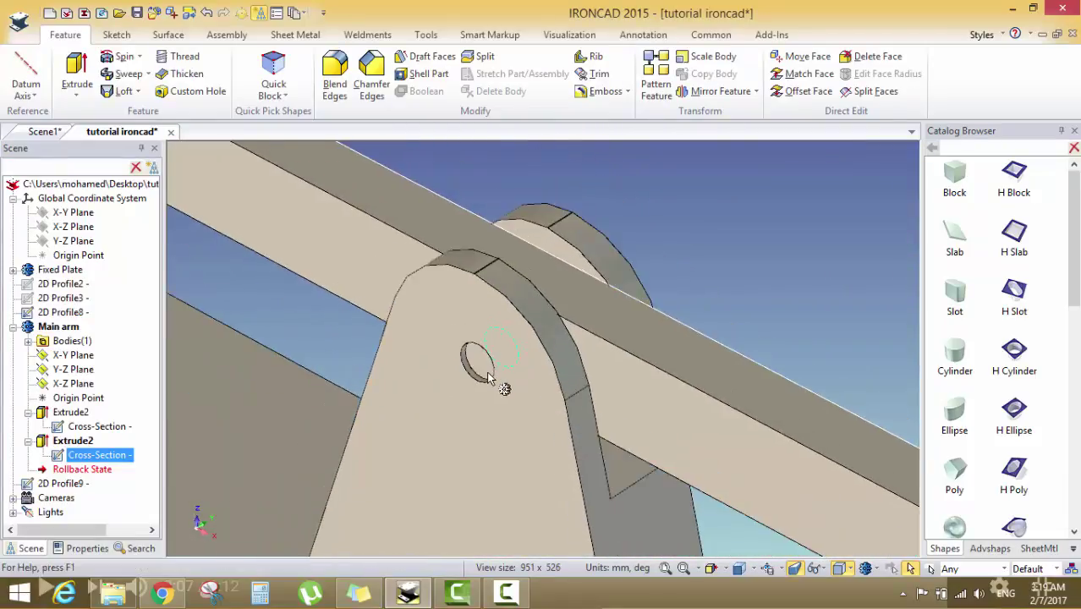
Extend the central pivot pin of the pin extrusion out to the support's outer face at the hole
scroll(478, 354, up, 3)
click(477, 356)
scroll(500, 365, down, 2)
middle_drag(499, 366, 425, 400)
scroll(564, 313, up, 3)
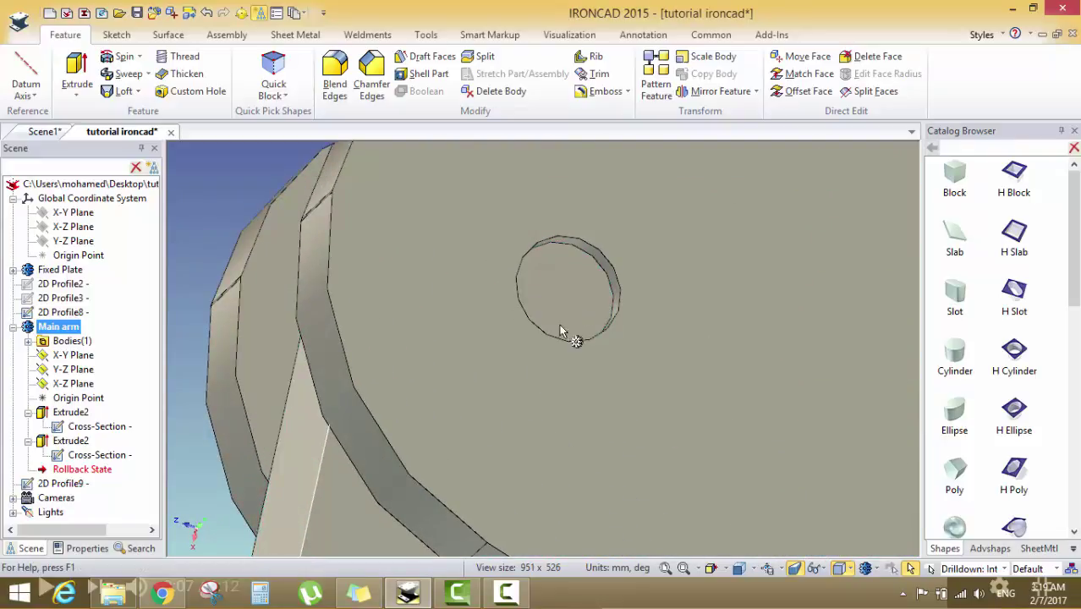
click(565, 320)
middle_drag(610, 338, 550, 317)
scroll(663, 337, down, 3)
scroll(576, 290, up, 3)
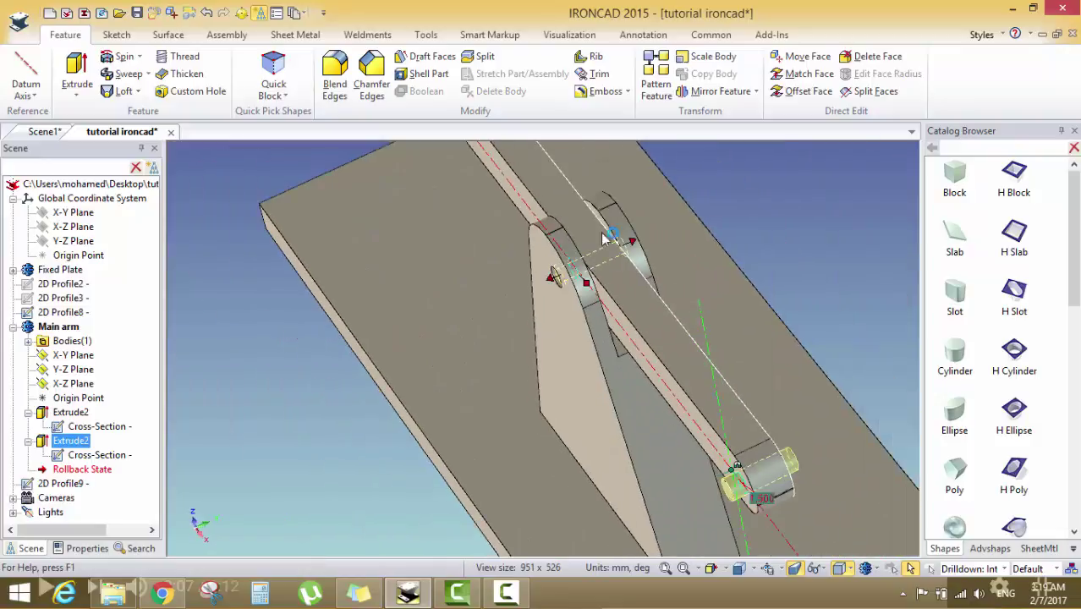
scroll(528, 339, up, 2)
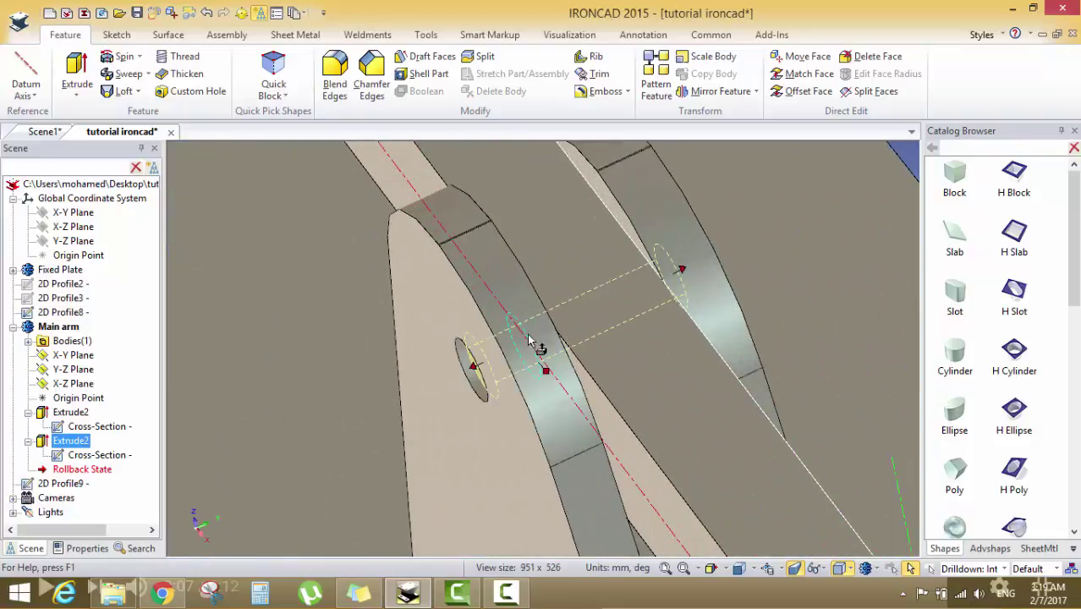
click(472, 369)
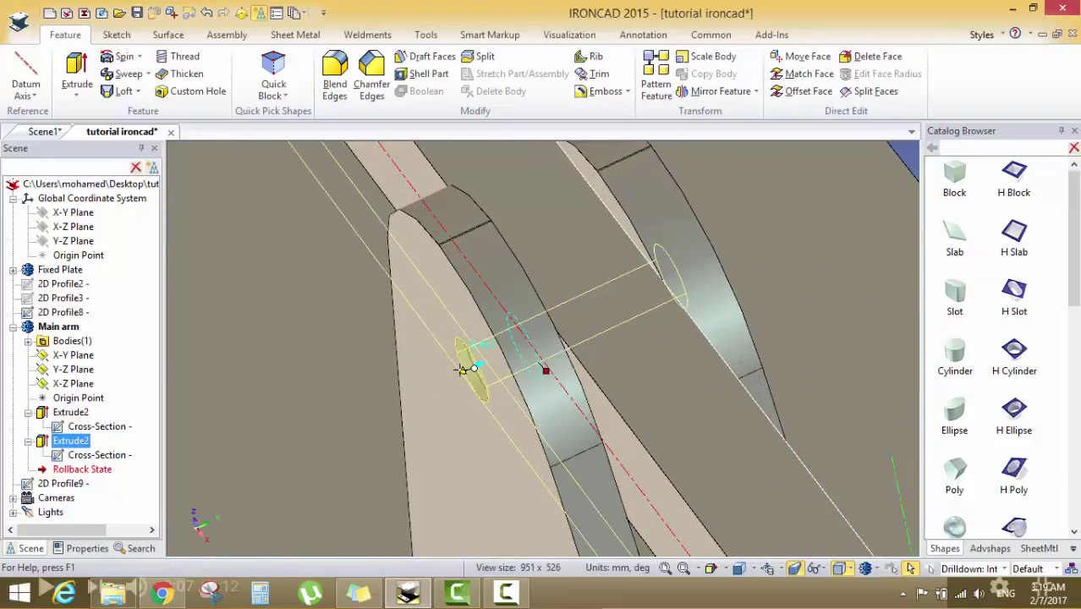
Inspect the pivot pin's fit in the support, save the scene, and collapse both Main arm extrusions in the scene tree
scroll(427, 423, down, 5)
middle_drag(642, 317, 553, 364)
scroll(619, 294, up, 3)
scroll(536, 345, up, 5)
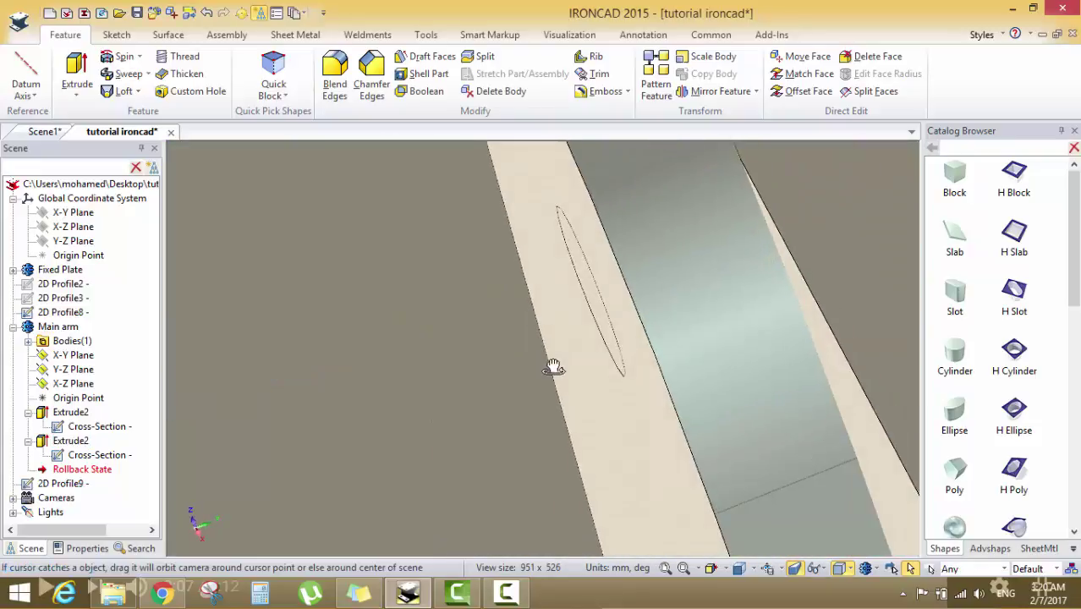
scroll(551, 357, down, 2)
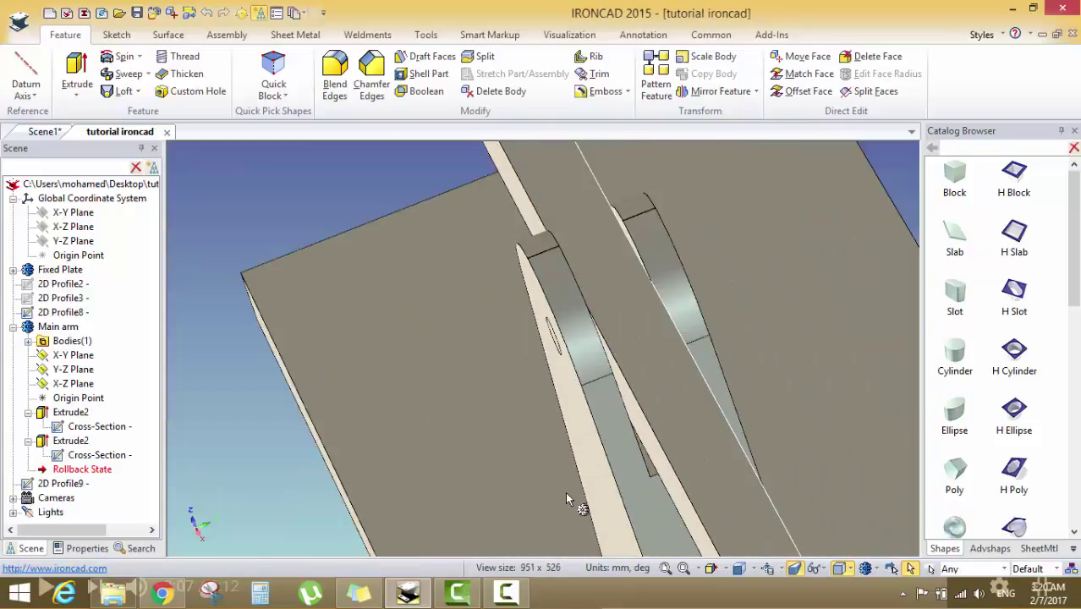
click(28, 441)
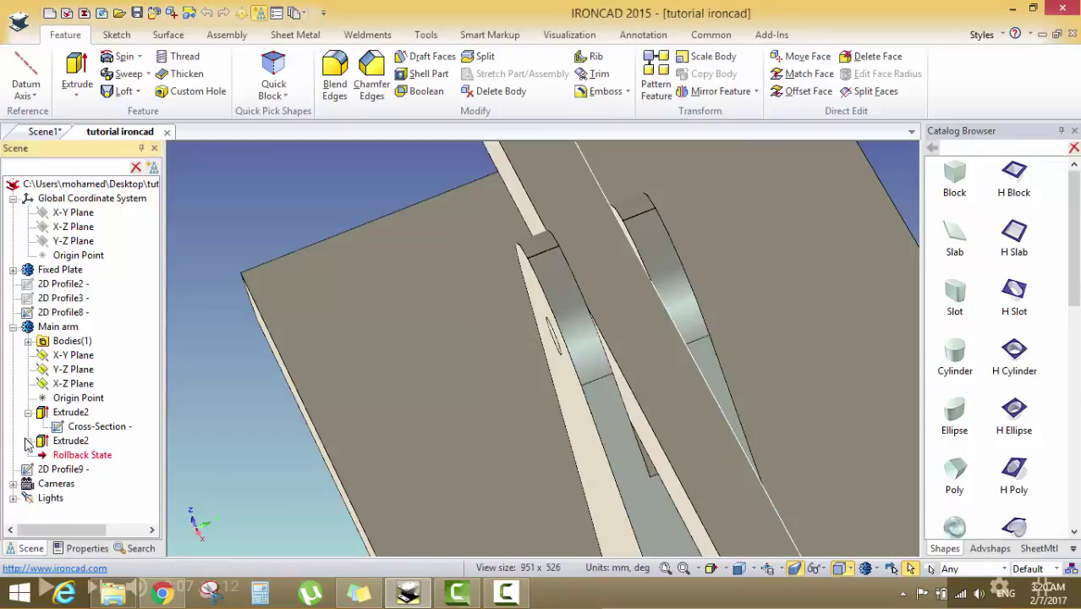
click(28, 412)
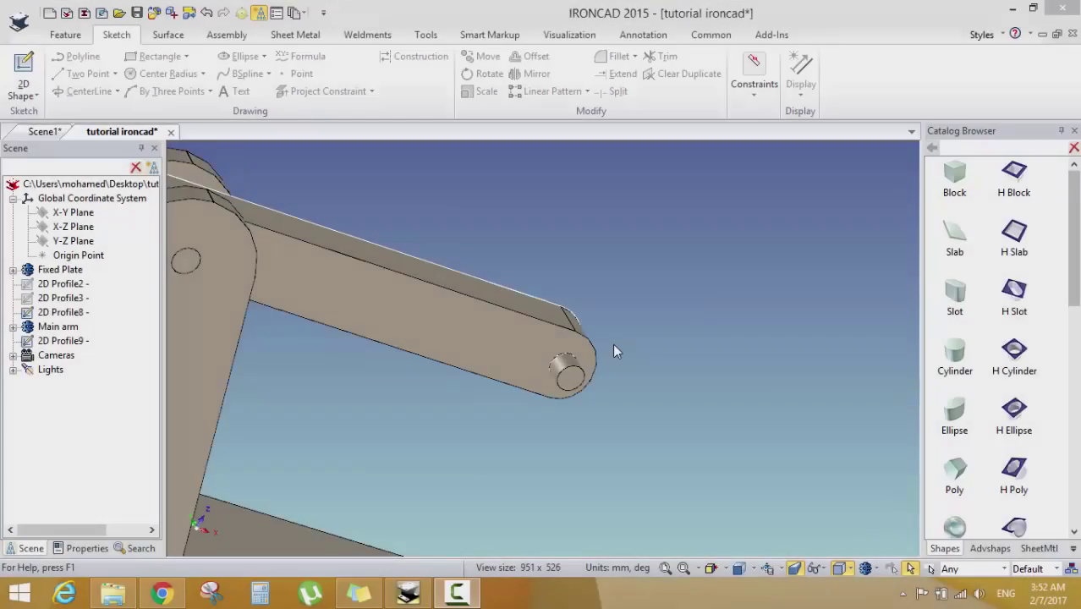
Switch to the browser to check the reference beam engine video, and return to IRONCAD
key(alt+Tab)
key(alt+Tab)
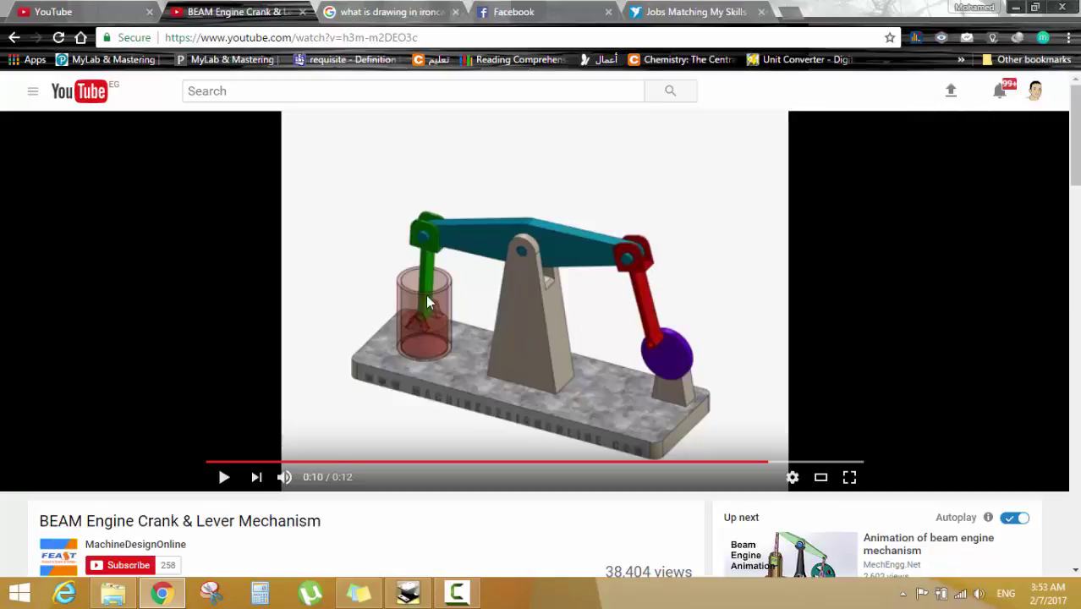
key(alt+Tab)
Place a new 2D sketch on the Main arm's side face with its origin at the centre of the end pin
middle_drag(514, 282, 423, 338)
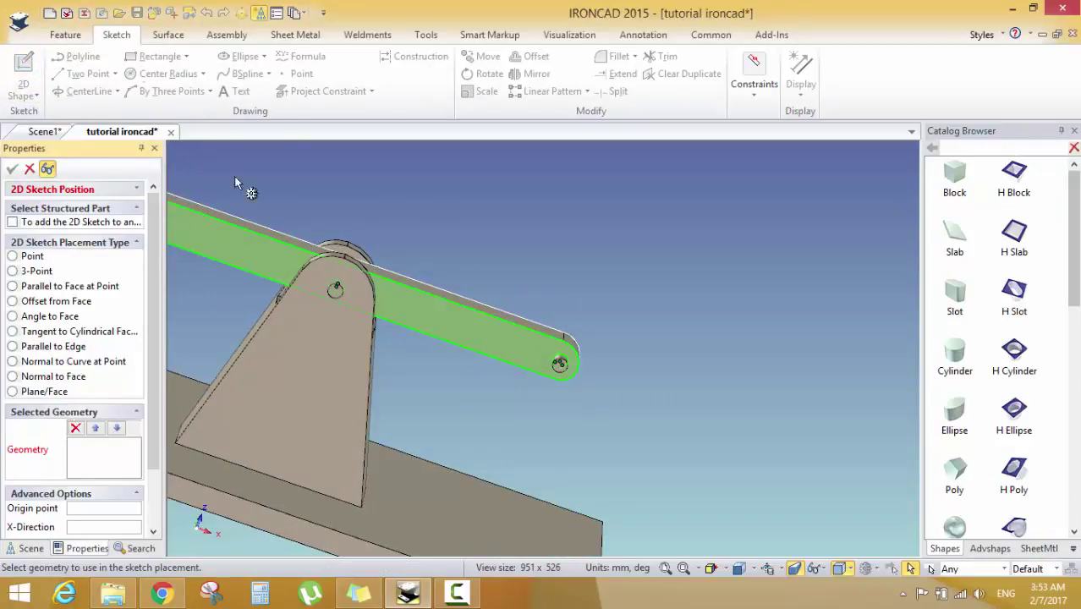
click(524, 351)
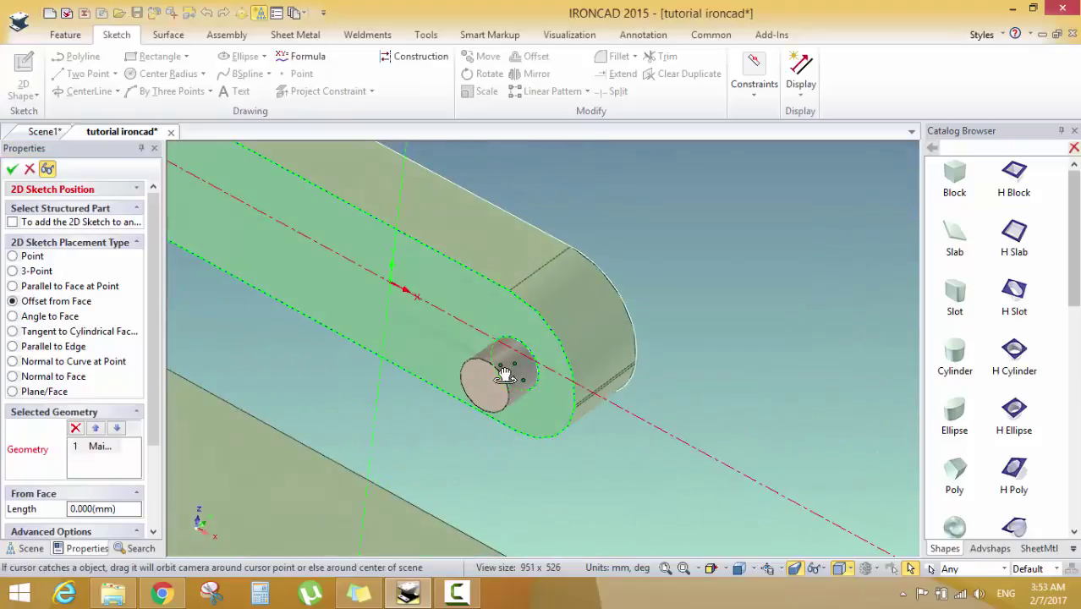
click(526, 347)
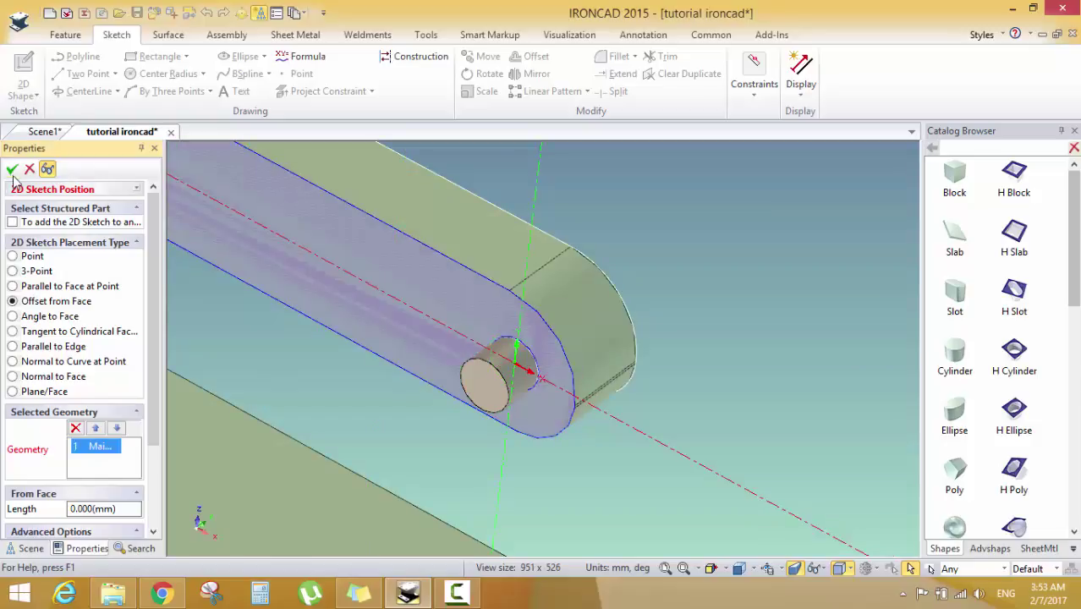
click(13, 171)
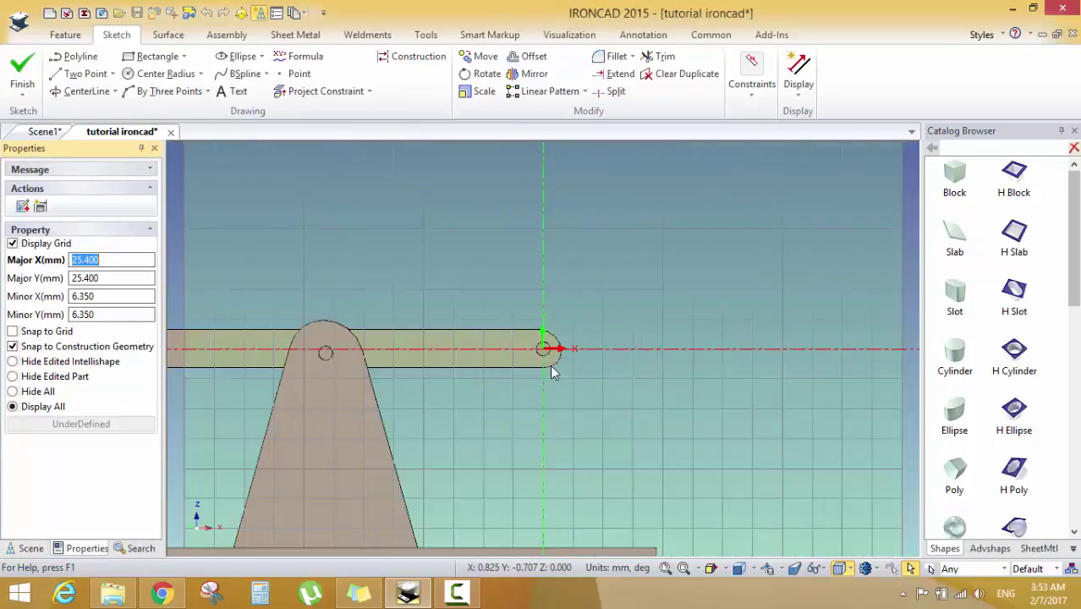
Sketch a centre rectangle about 10.4 by 10.6 mm around the end pin, centred on the sketch origin
click(184, 56)
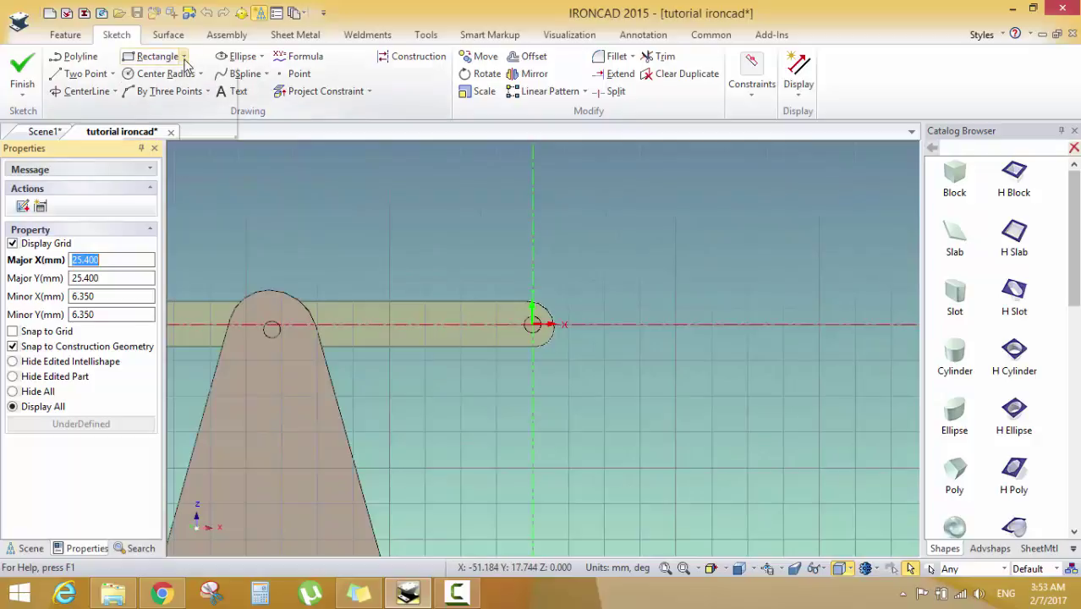
click(169, 126)
scroll(550, 319, up, 1)
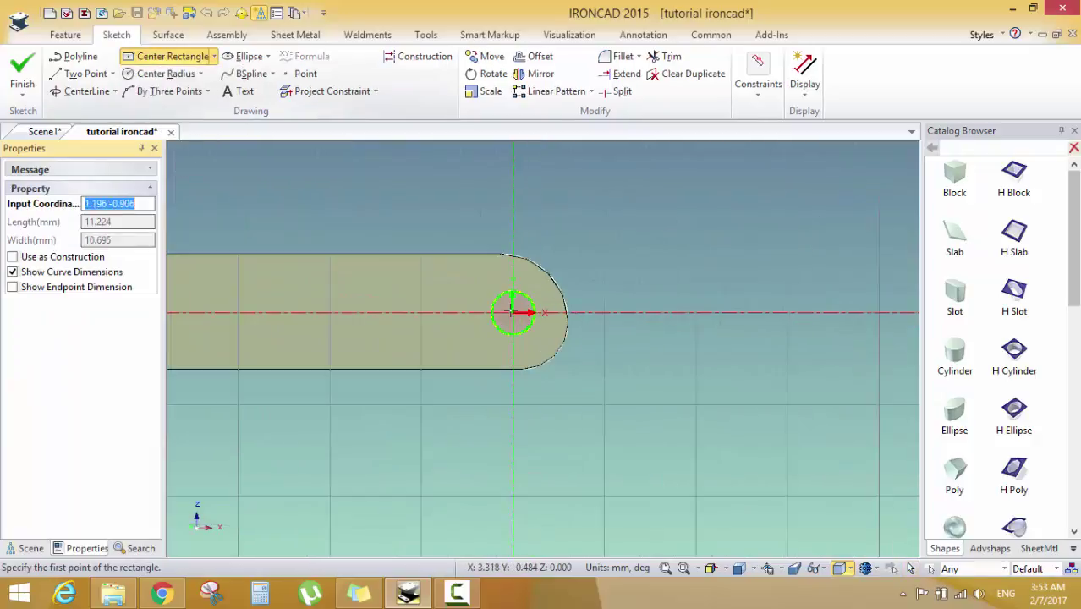
click(512, 313)
click(591, 388)
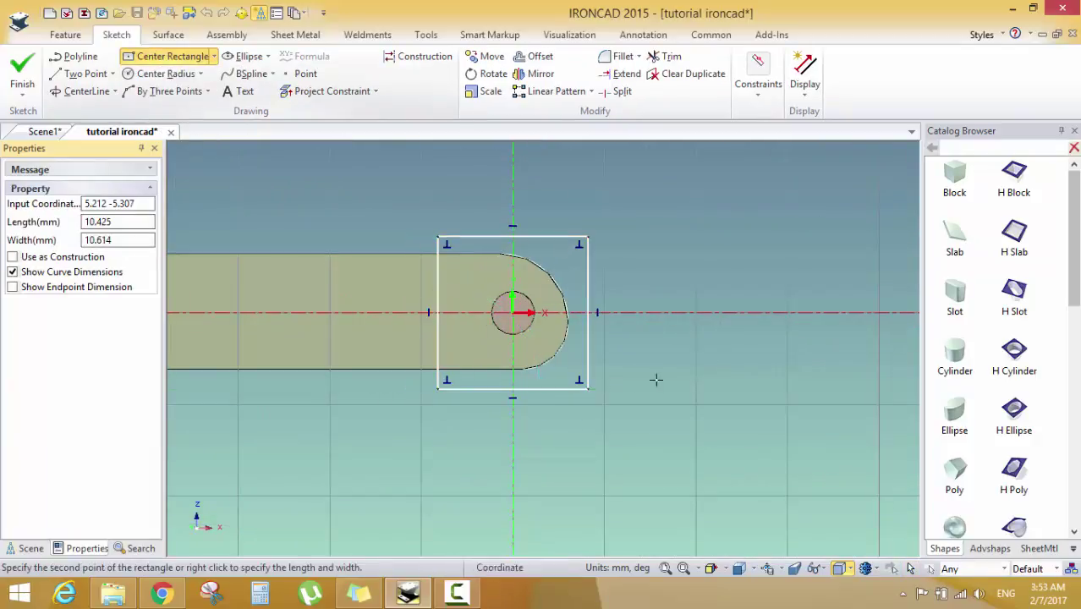
click(757, 97)
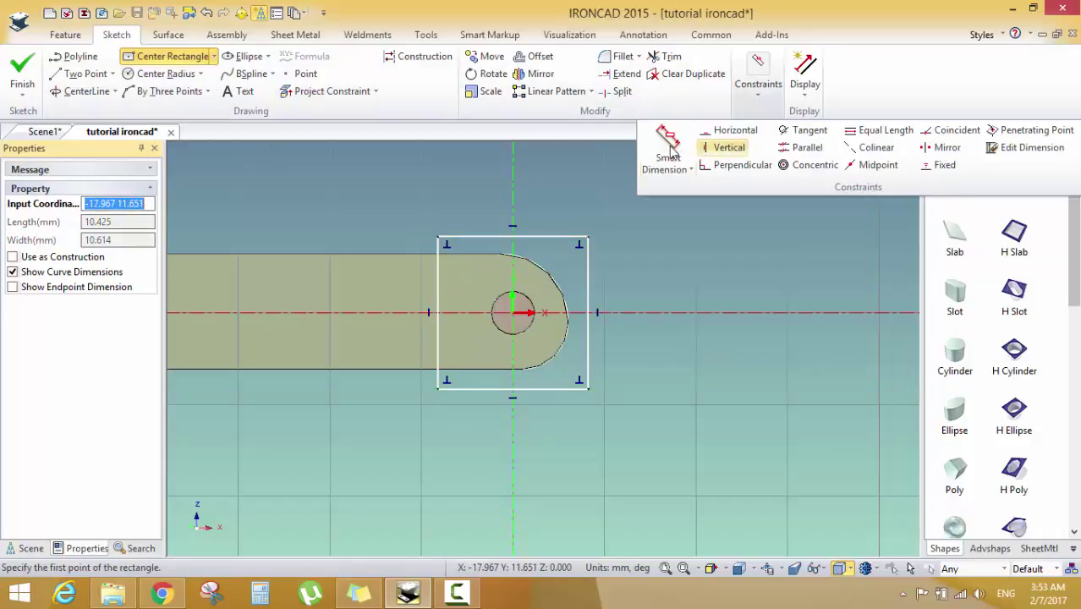
click(668, 145)
click(590, 240)
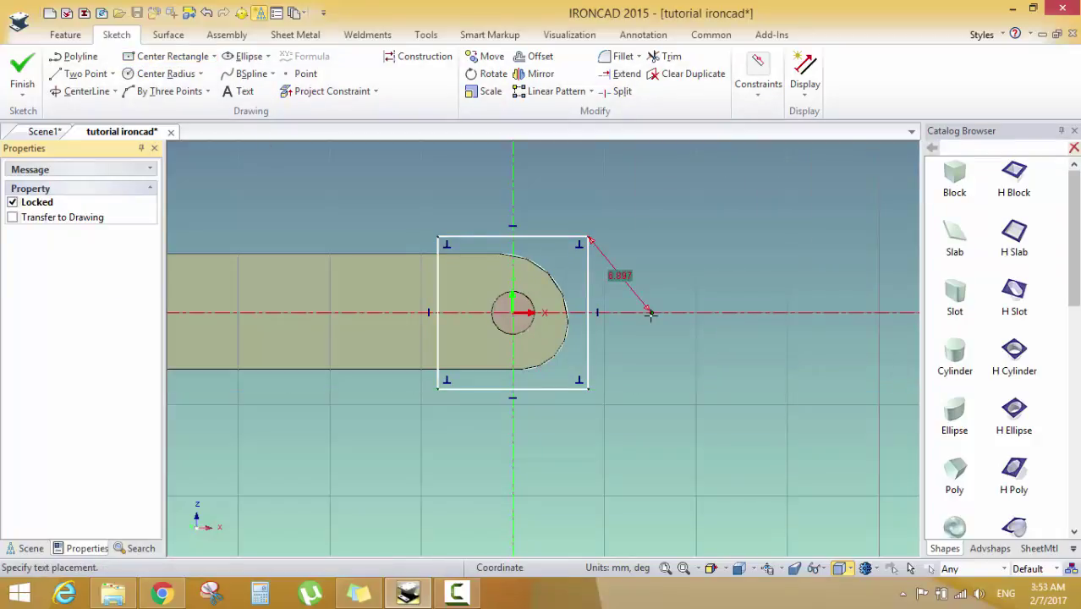
key(Escape)
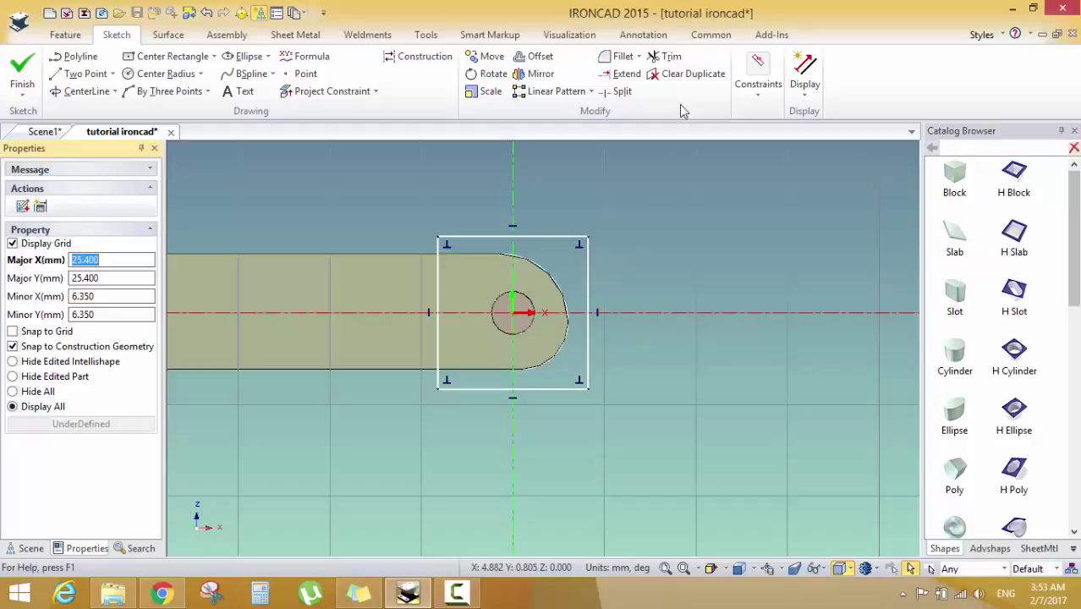
Dimension both vertical sides of the rectangle at 10 mm with Smart Dimension
click(758, 93)
click(664, 140)
click(590, 240)
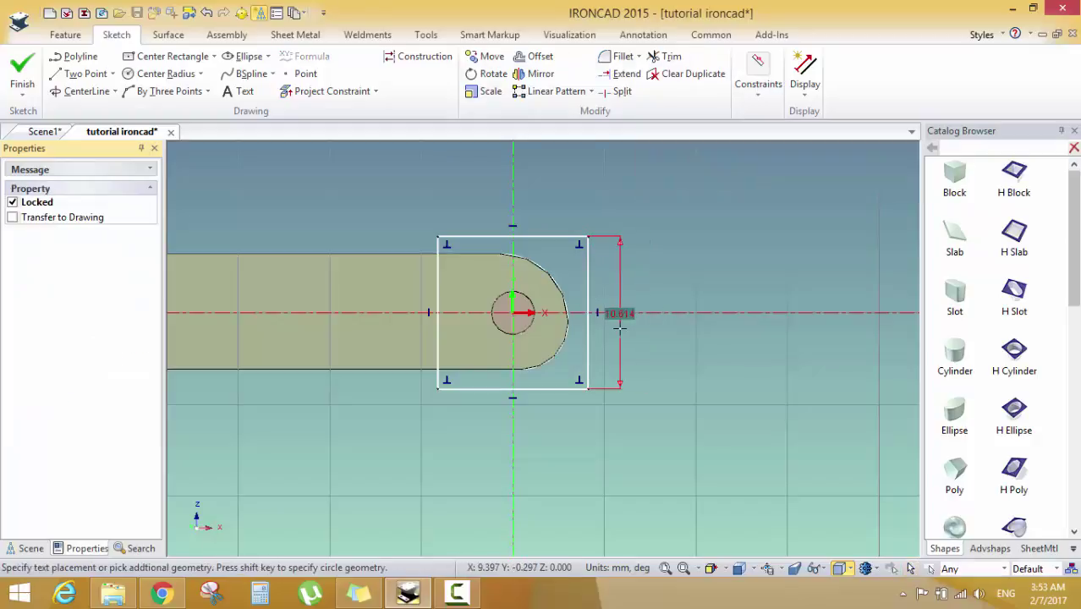
click(628, 312)
text(10)
key(Return)
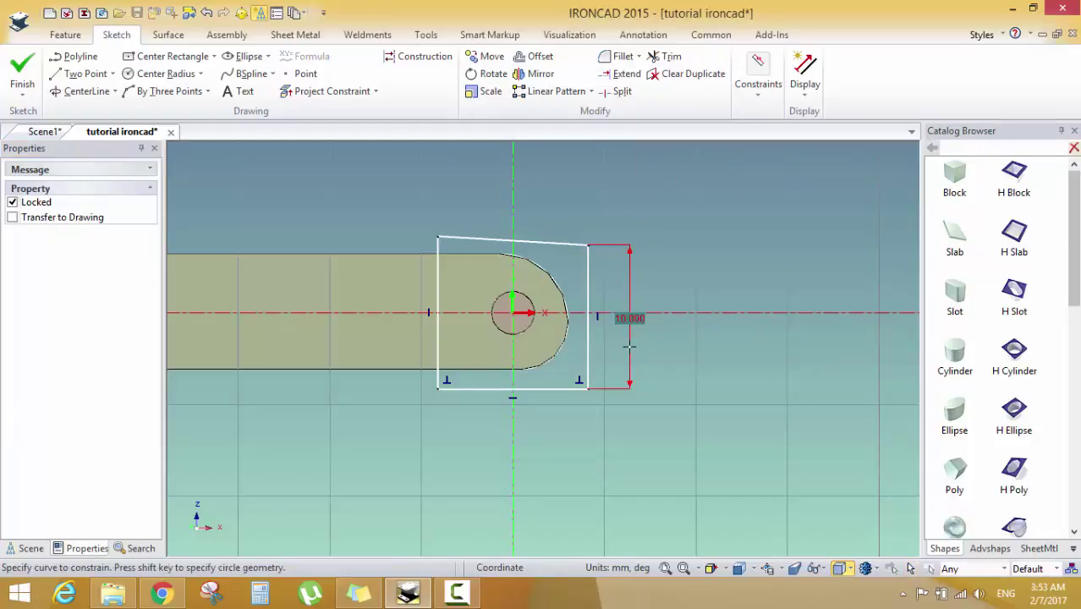
click(438, 254)
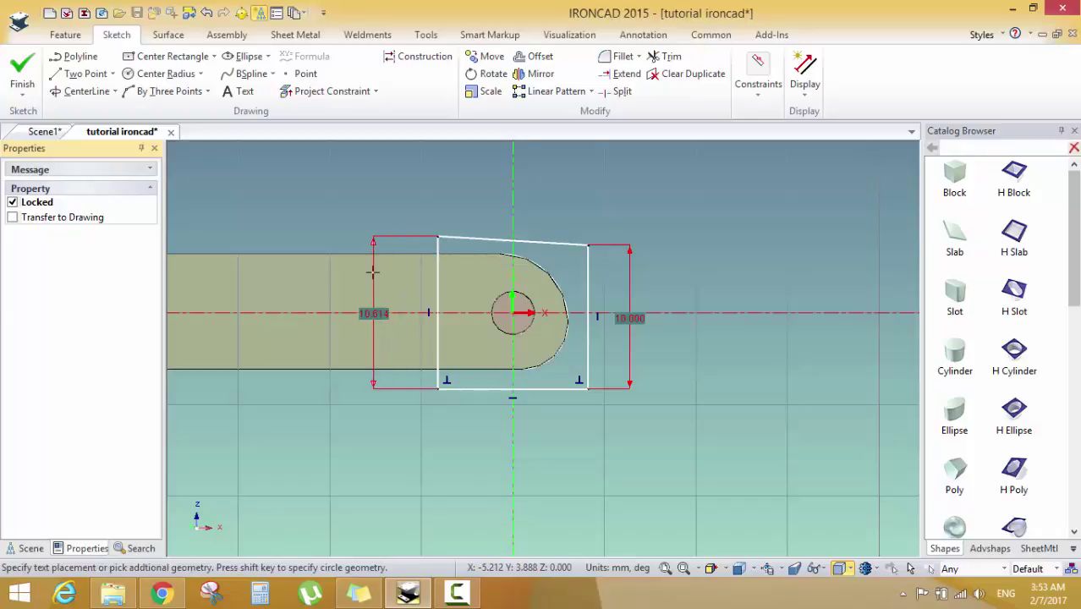
click(372, 272)
text(10)
key(Return)
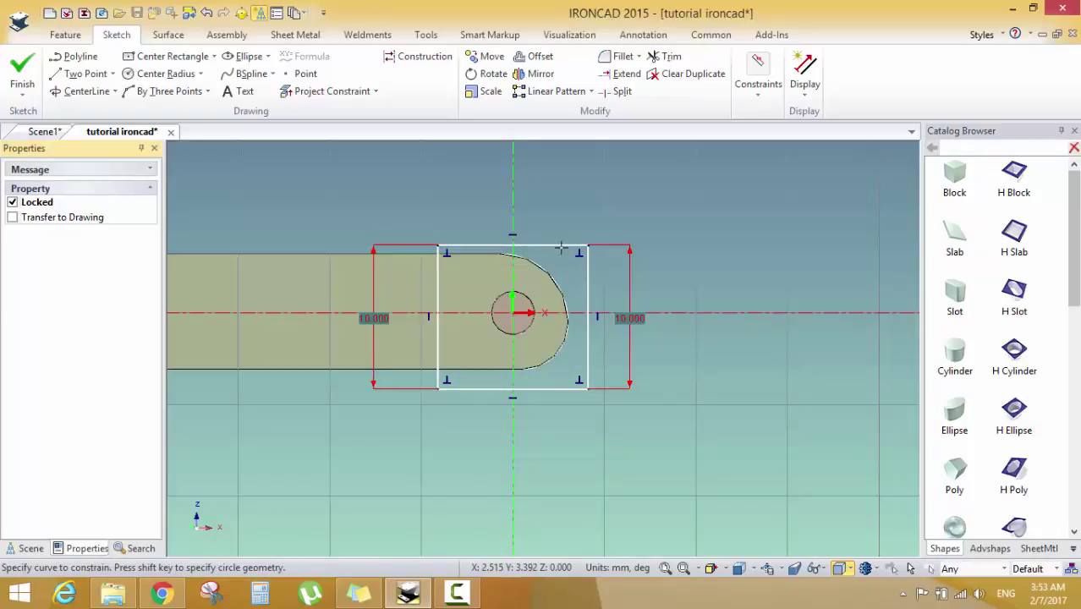
Dimension the rectangle's upper edge at 10 mm
click(561, 247)
click(560, 215)
text(10)
key(Return)
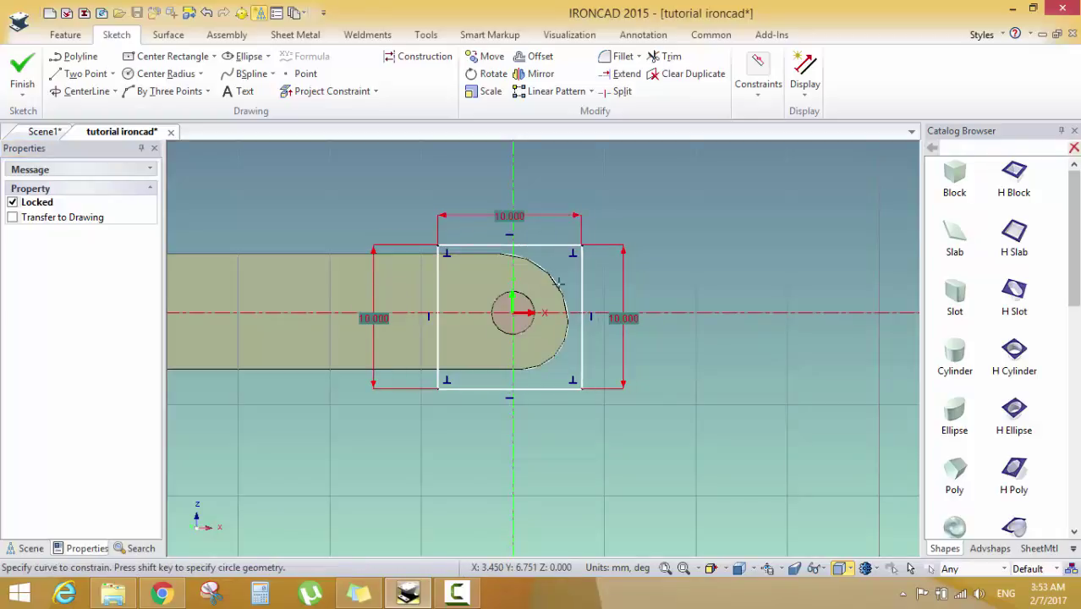
Dimension the rectangle's lower edge at 10 mm
click(544, 389)
click(552, 429)
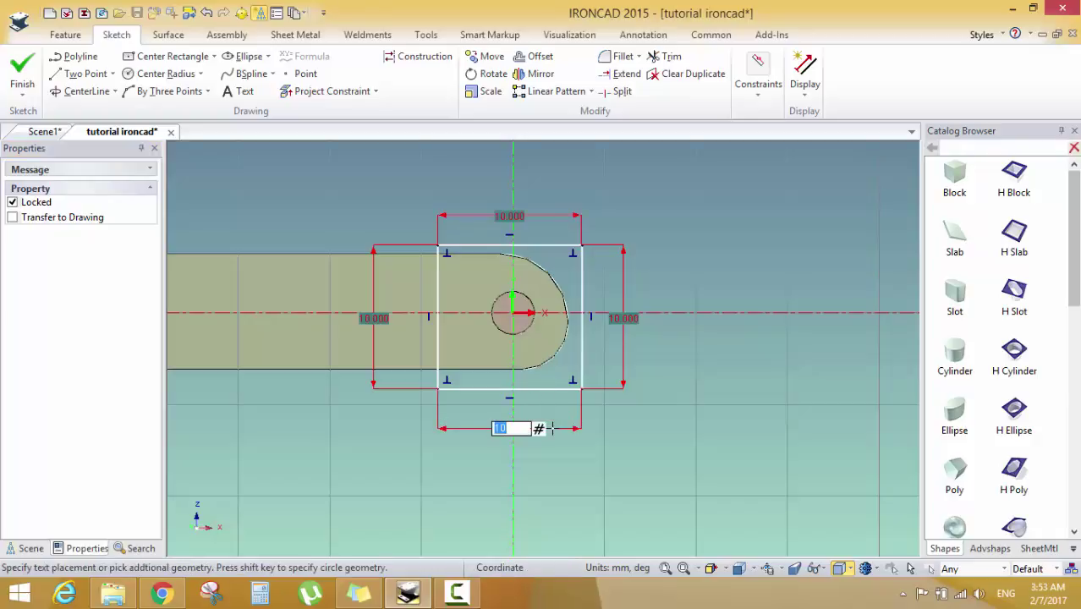
key(Return)
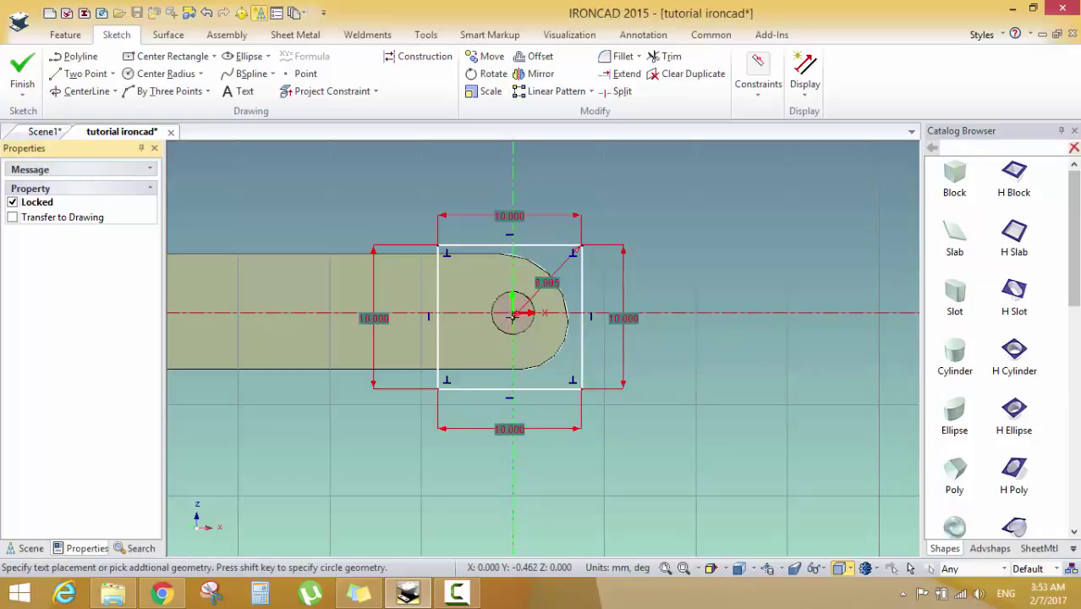
Centre the square on the end pin by dimensioning its right and upper edges 5 mm from the sketch origin
click(530, 302)
click(536, 347)
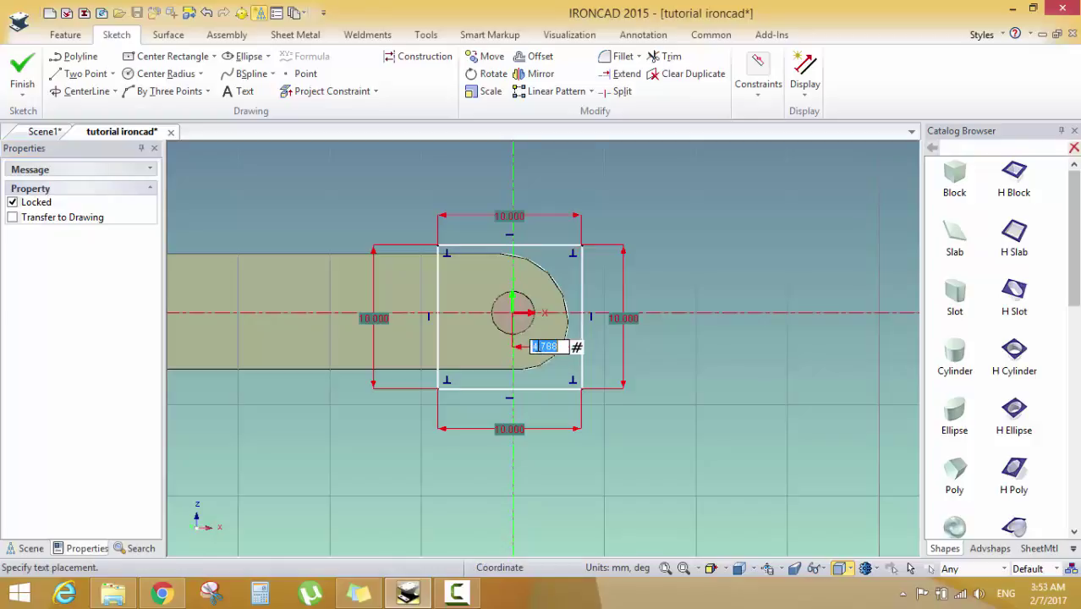
text(5)
key(Return)
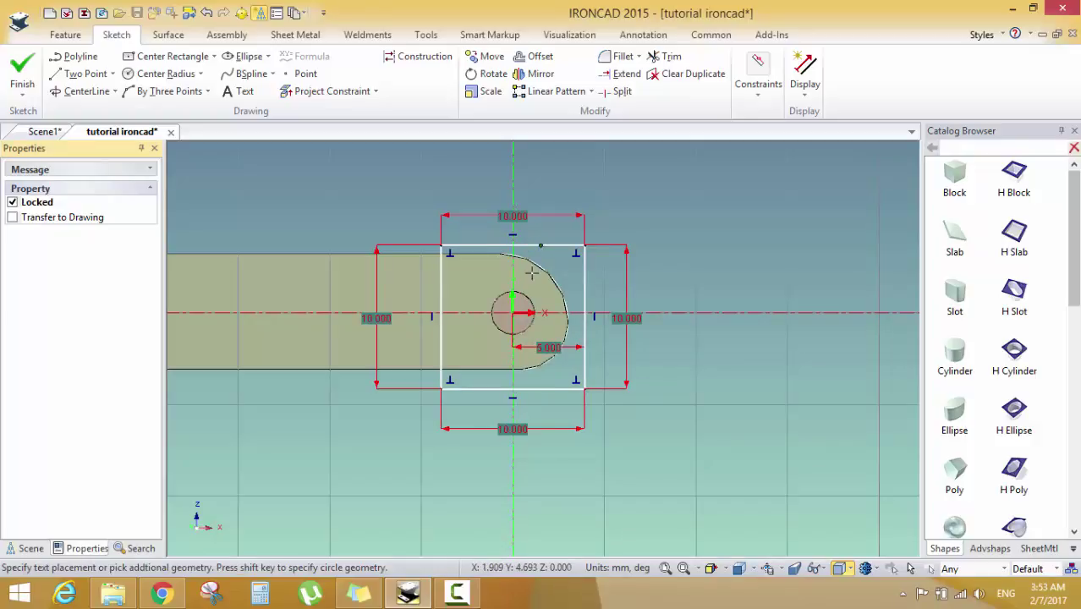
click(538, 247)
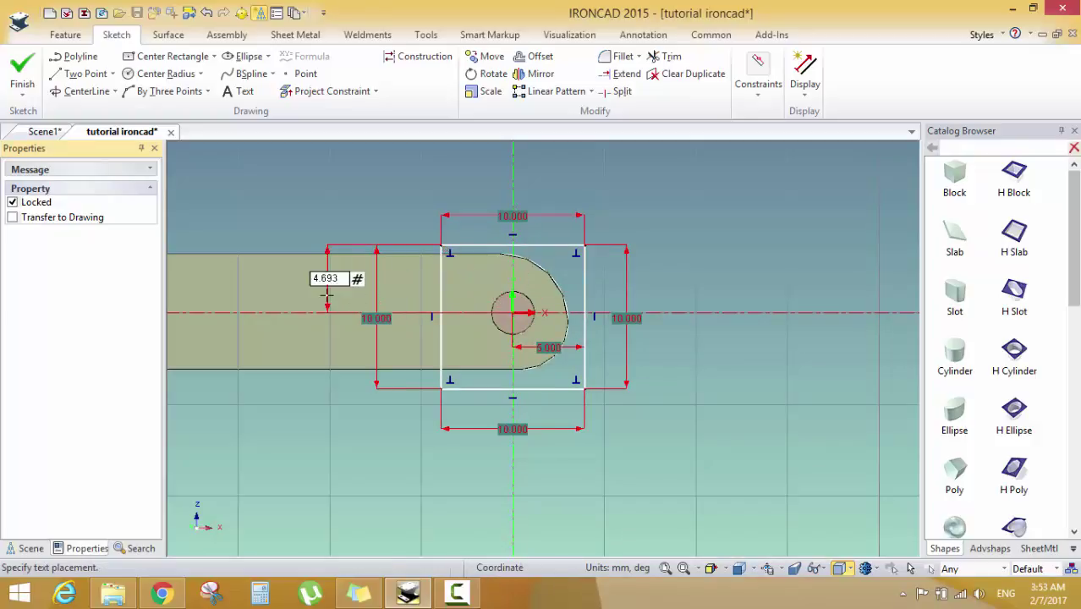
click(326, 279)
text(5)
key(Return)
Sketch a narrow vertical rectangle about 4 mm wide and 23 mm long hanging down from the square's lower edge
scroll(543, 346, down, 3)
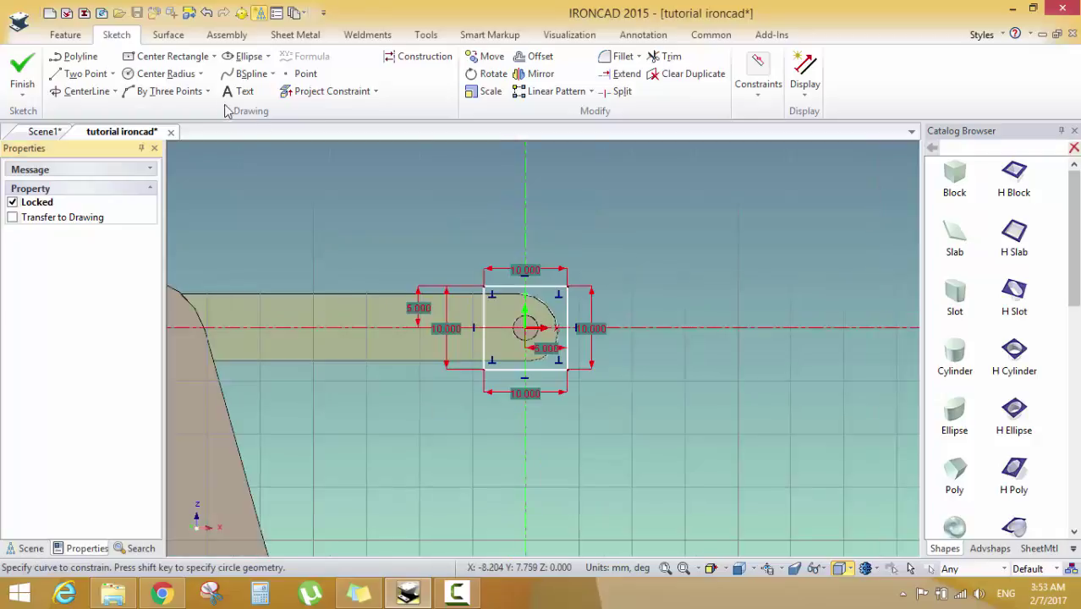
click(214, 56)
click(165, 74)
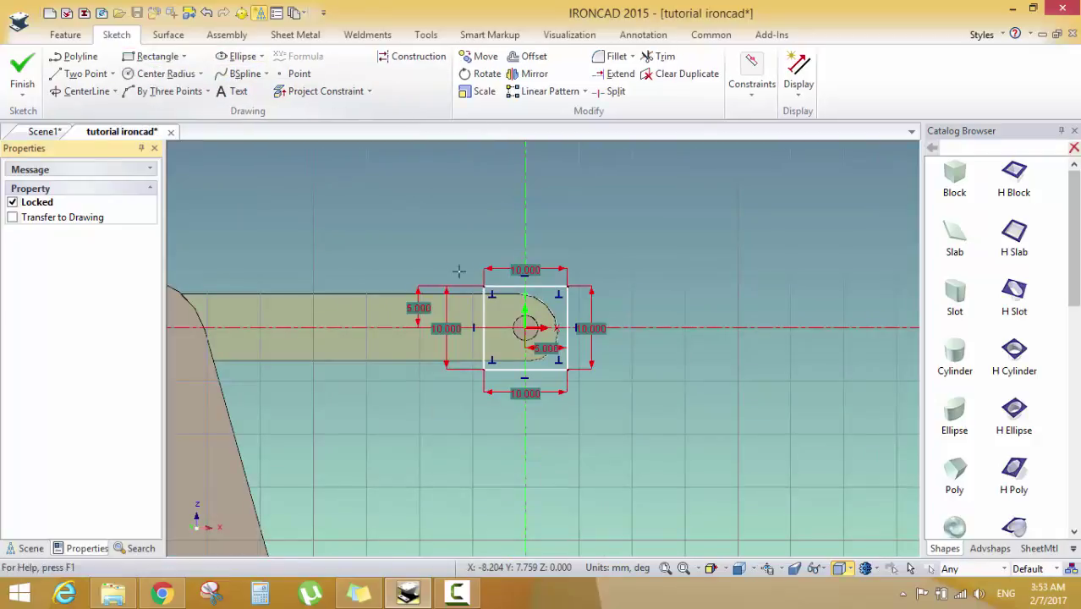
scroll(541, 357, down, 3)
scroll(518, 357, up, 5)
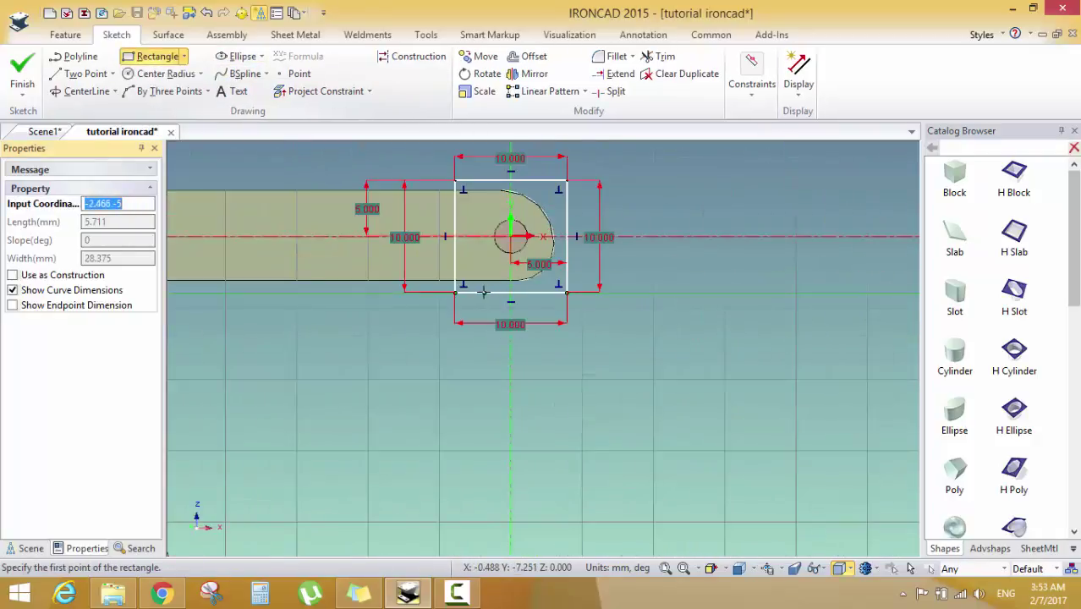
click(489, 293)
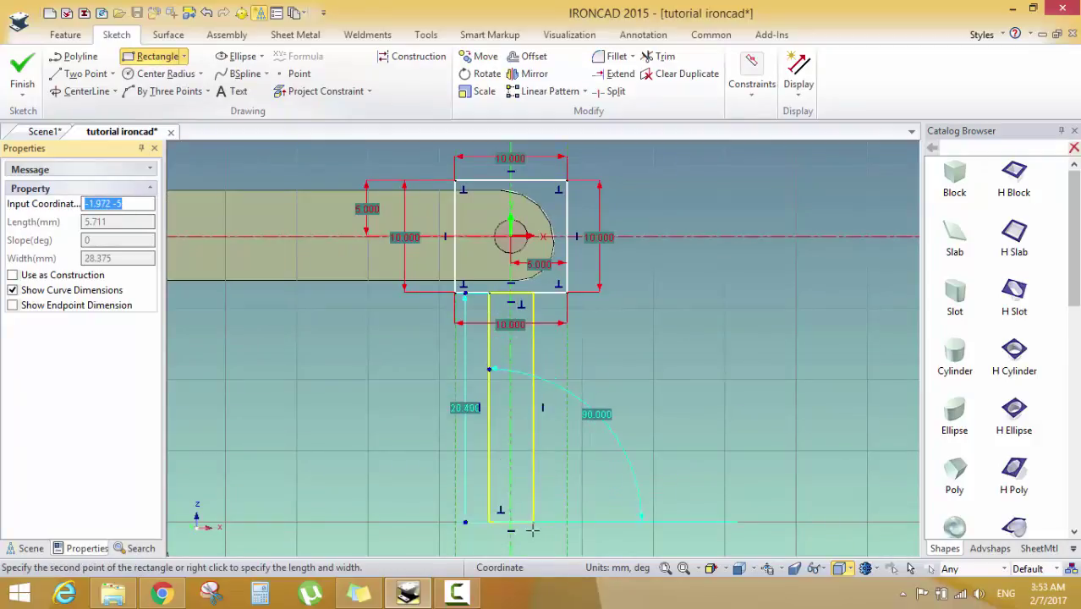
click(536, 546)
key(Escape)
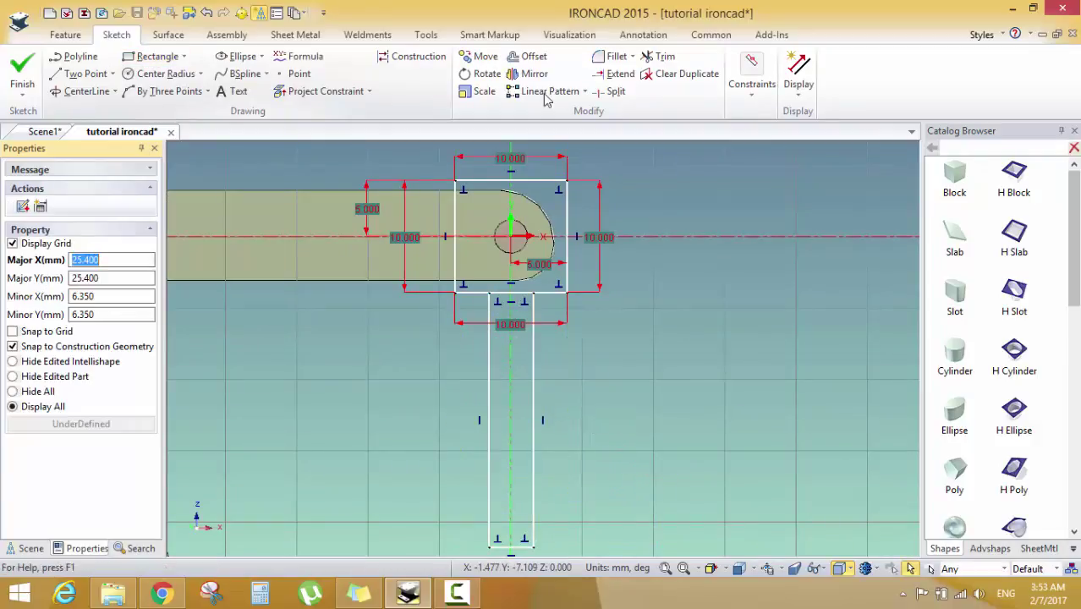
Dimension both long sides of the narrow rectangle at 25 mm with Smart Dimension
click(751, 78)
click(668, 142)
click(535, 374)
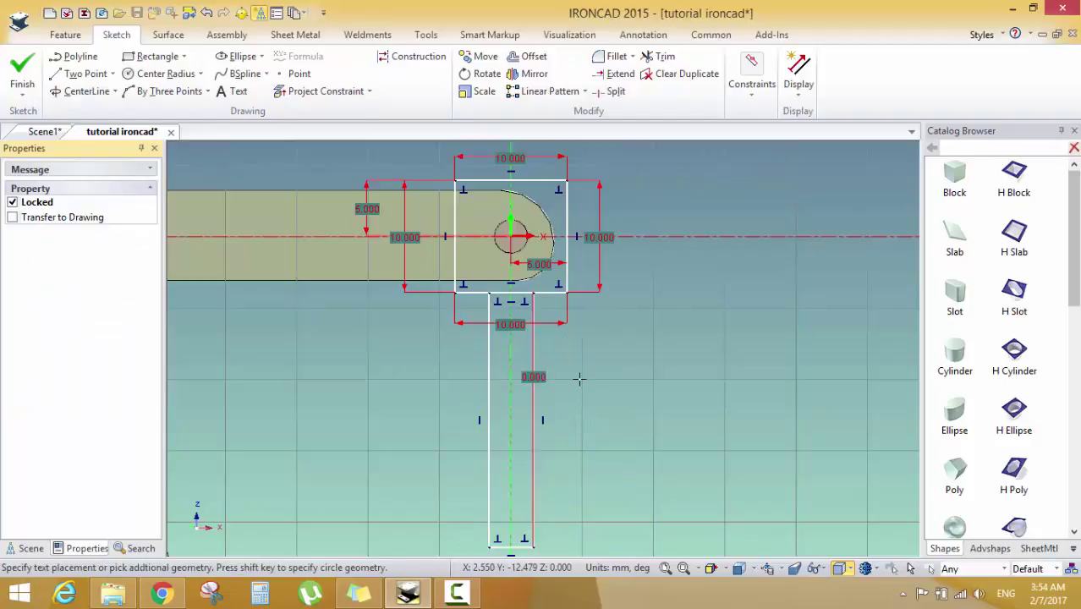
text(25)
key(Return)
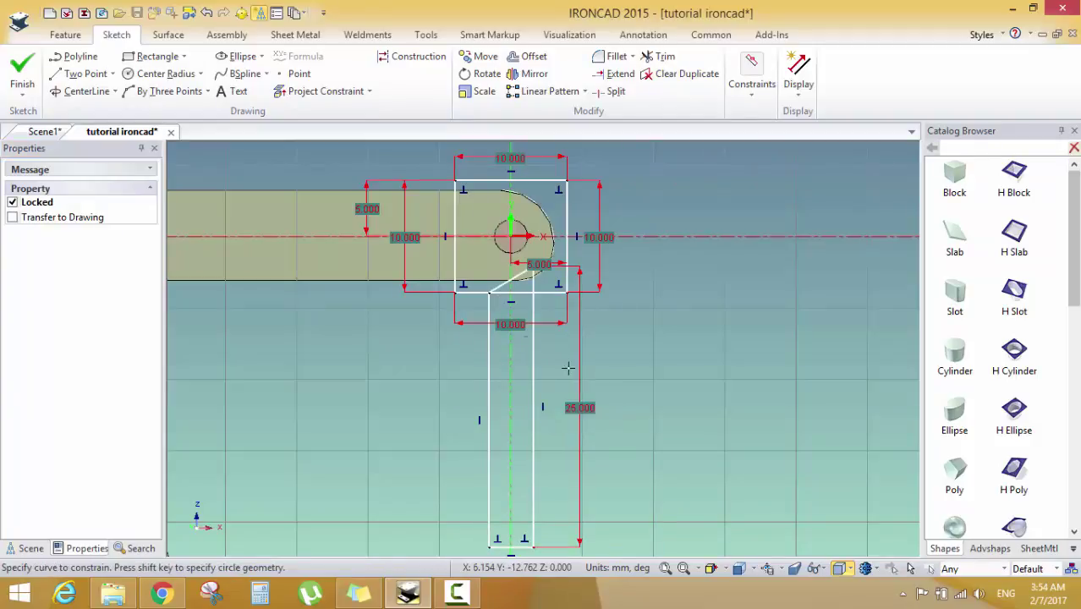
click(489, 372)
click(402, 392)
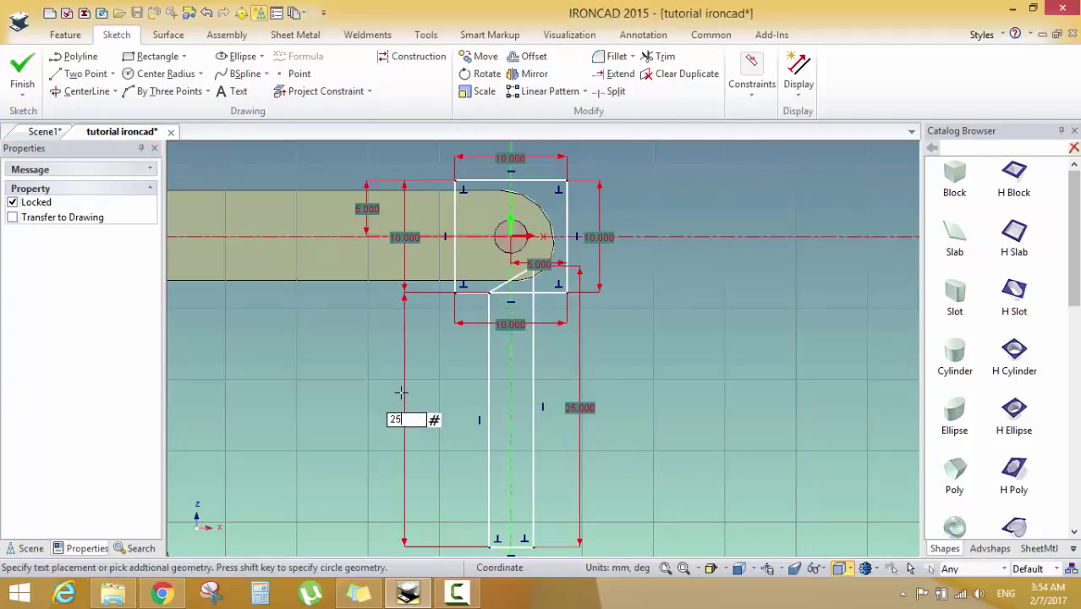
key(Return)
Dimension the narrow rectangle's left side 1.5 mm from the vertical centre axis
click(489, 348)
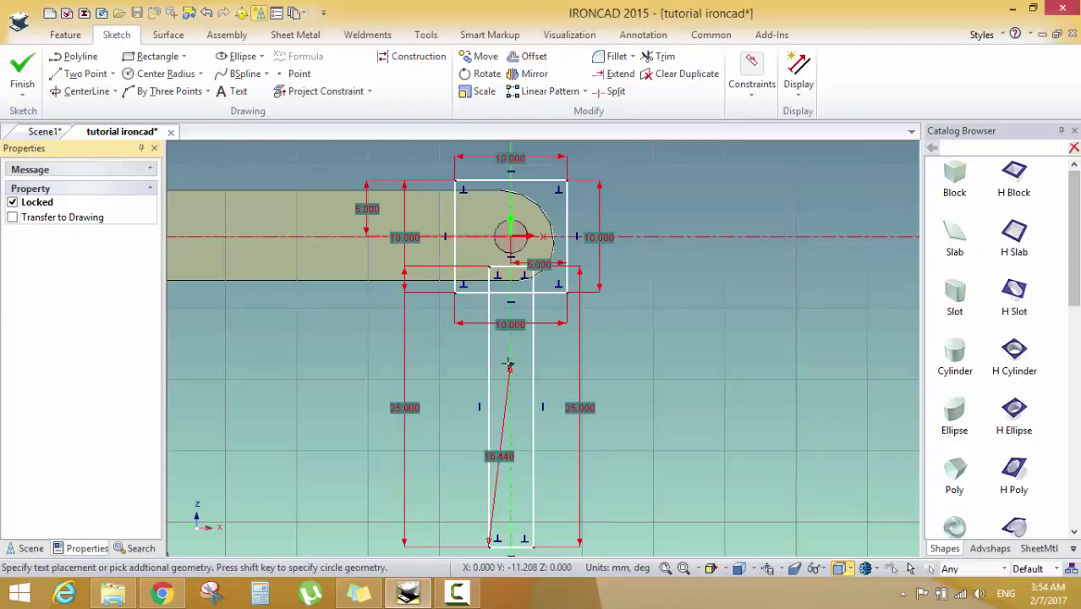
click(509, 366)
text(1)
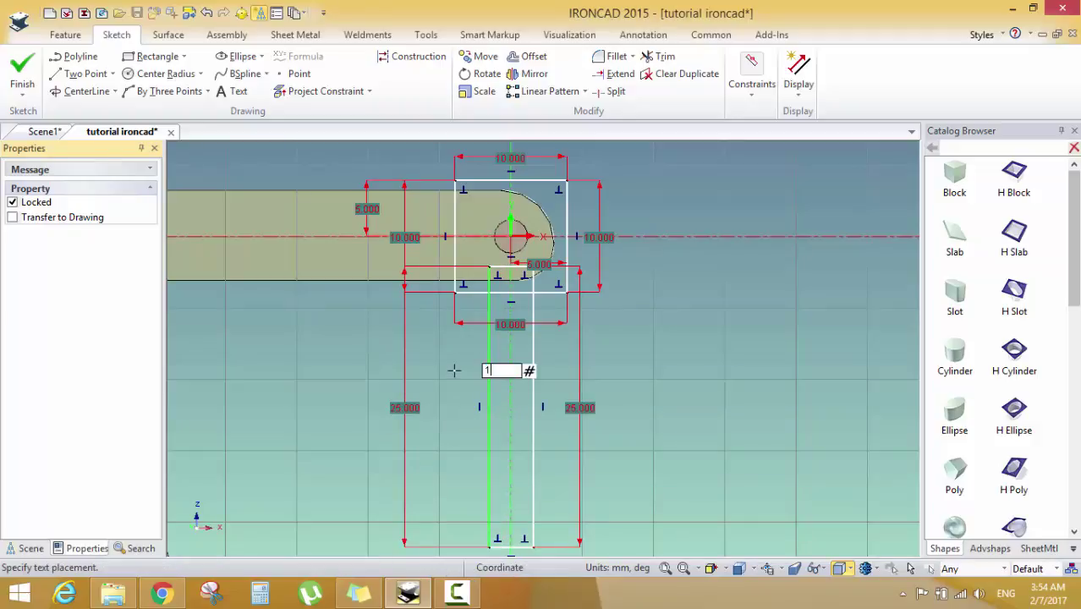
text(.5)
key(Return)
Dimension the narrow rectangle's lower edge at 3 mm
scroll(533, 431, up, 3)
scroll(538, 444, down, 2)
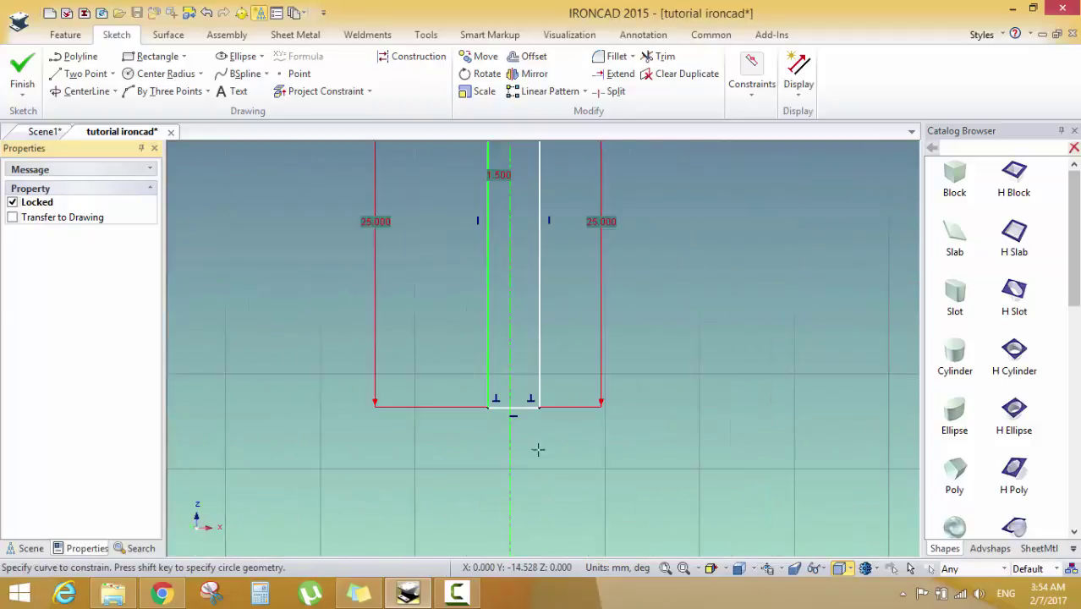
click(530, 407)
click(531, 471)
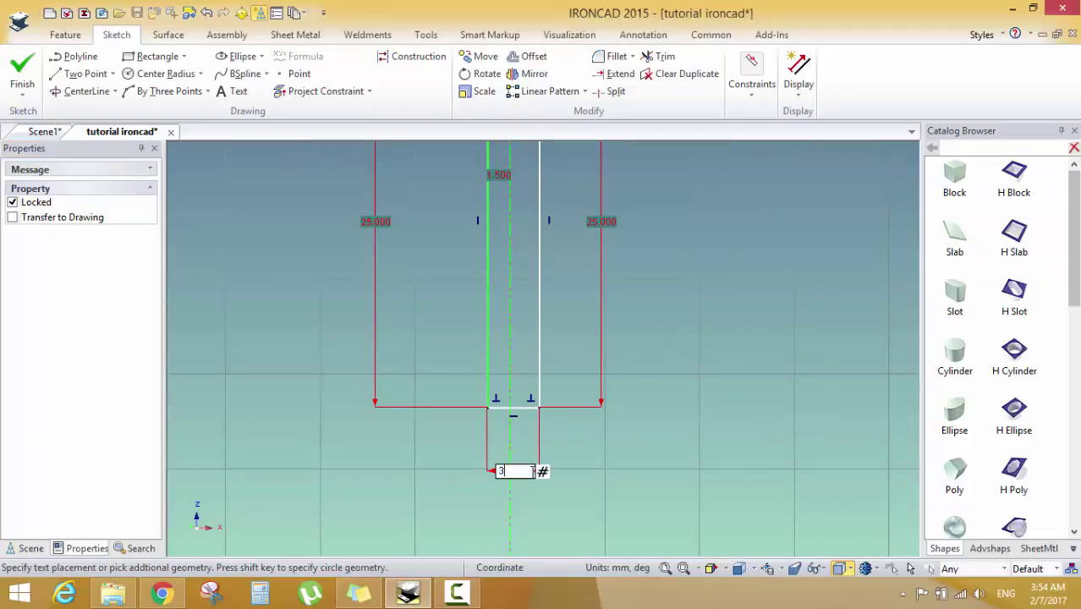
key(Return)
Move the narrow rectangle's upper edge down onto the square's lower edge
scroll(531, 187, up, 3)
scroll(550, 237, down, 3)
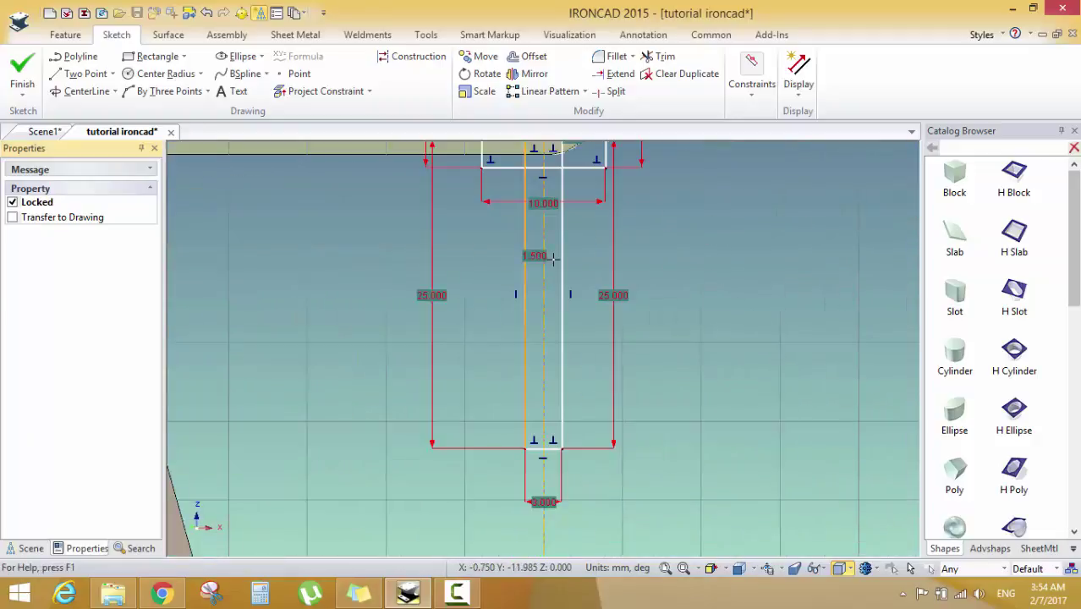
scroll(550, 236, down, 3)
scroll(558, 241, up, 5)
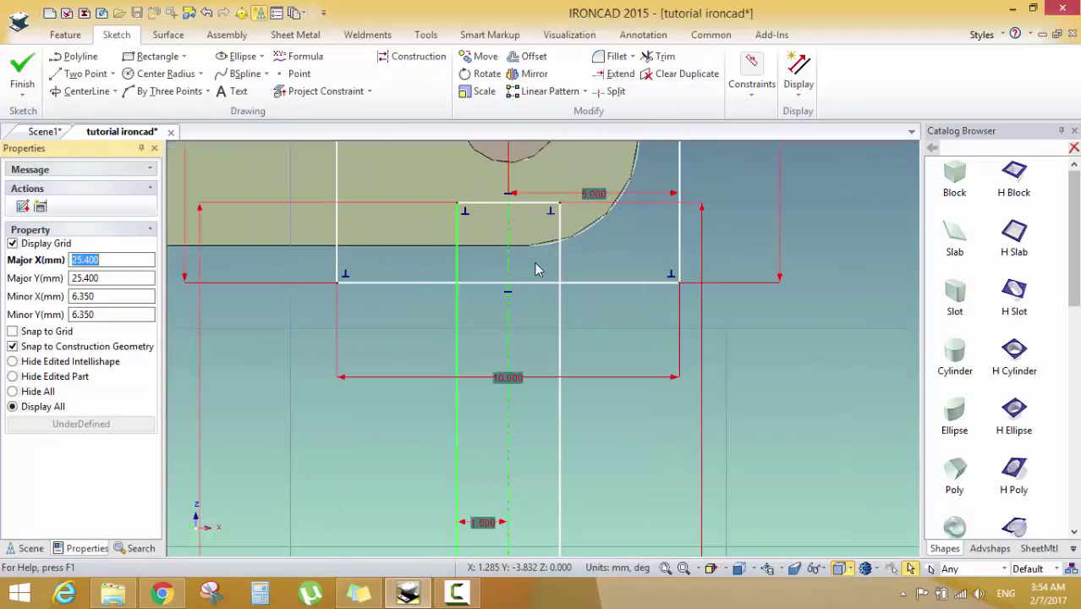
scroll(534, 269, up, 3)
scroll(534, 262, down, 2)
mouse_move(534, 261)
mouse_down()
mouse_move(532, 359)
mouse_move(530, 345)
mouse_up()
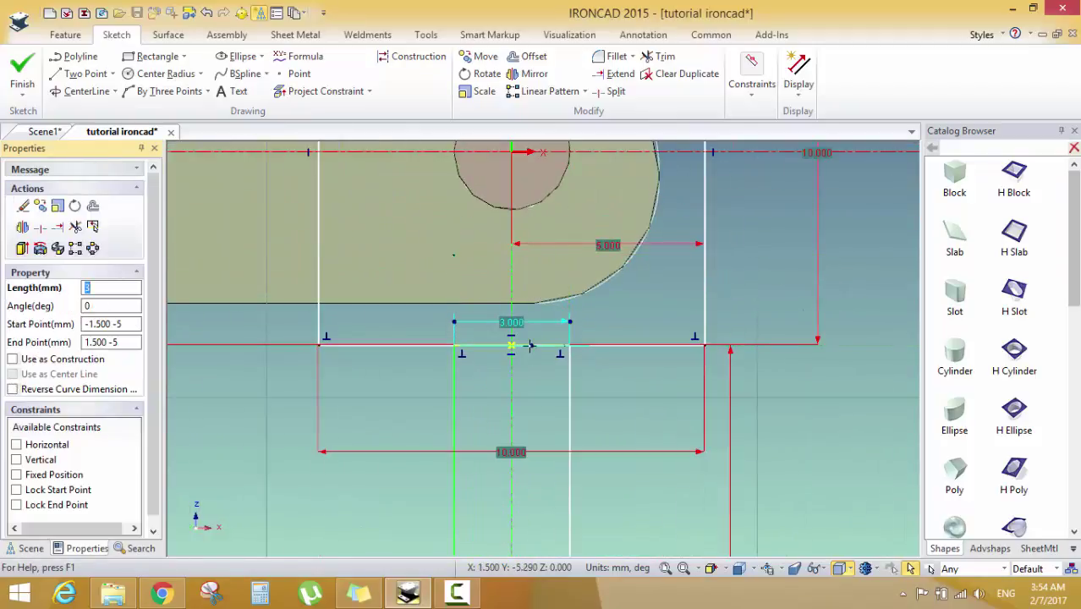
click(652, 395)
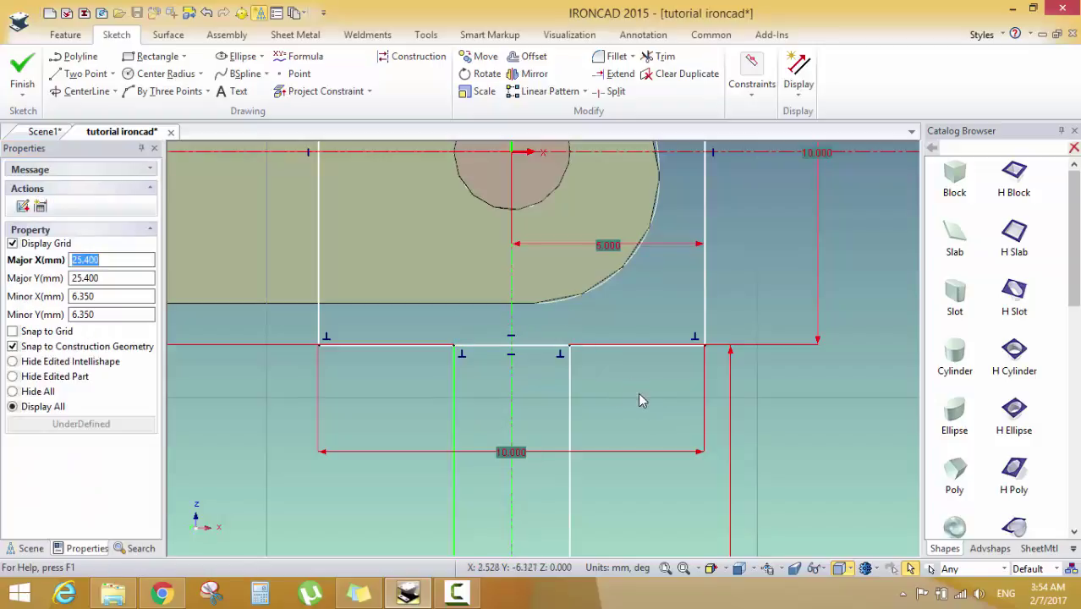
Trim away the shared edge segment between the square and the narrow rectangle, and finish the sketch
click(658, 55)
scroll(542, 352, up, 2)
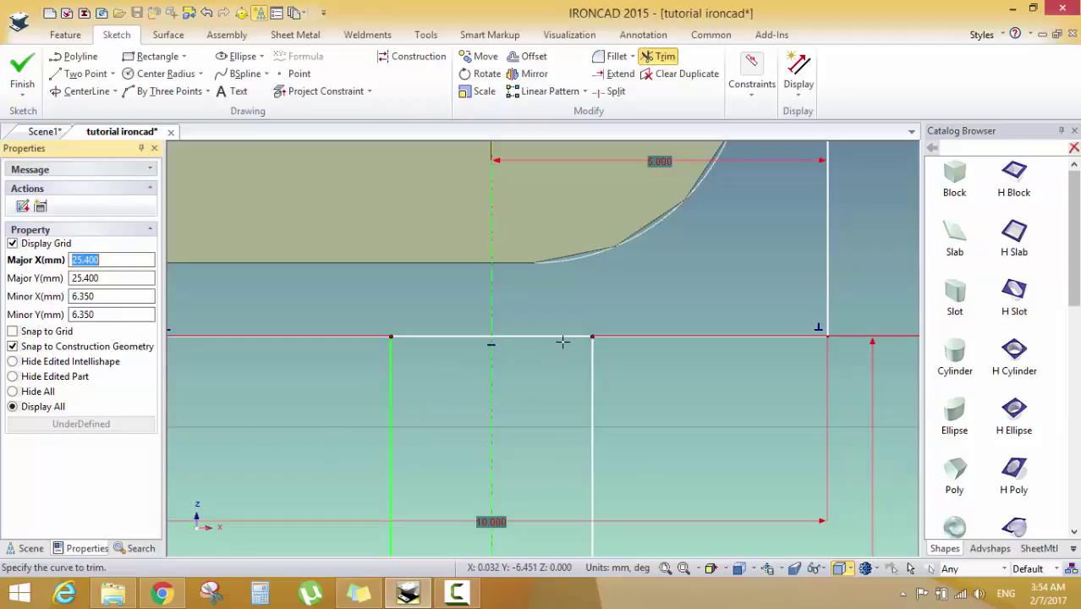
click(535, 365)
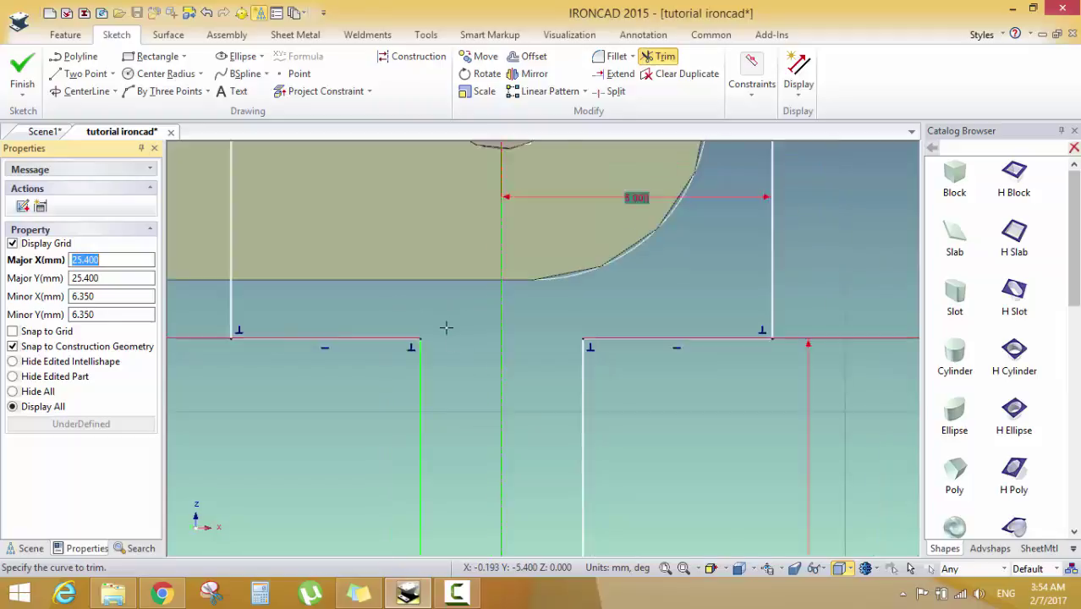
scroll(536, 352, down, 5)
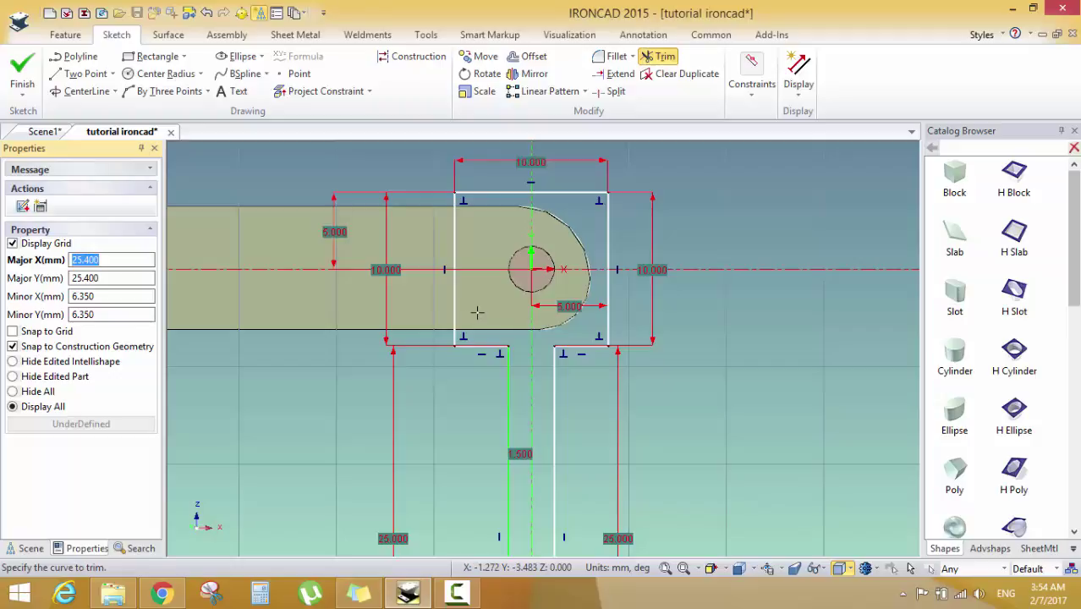
click(23, 70)
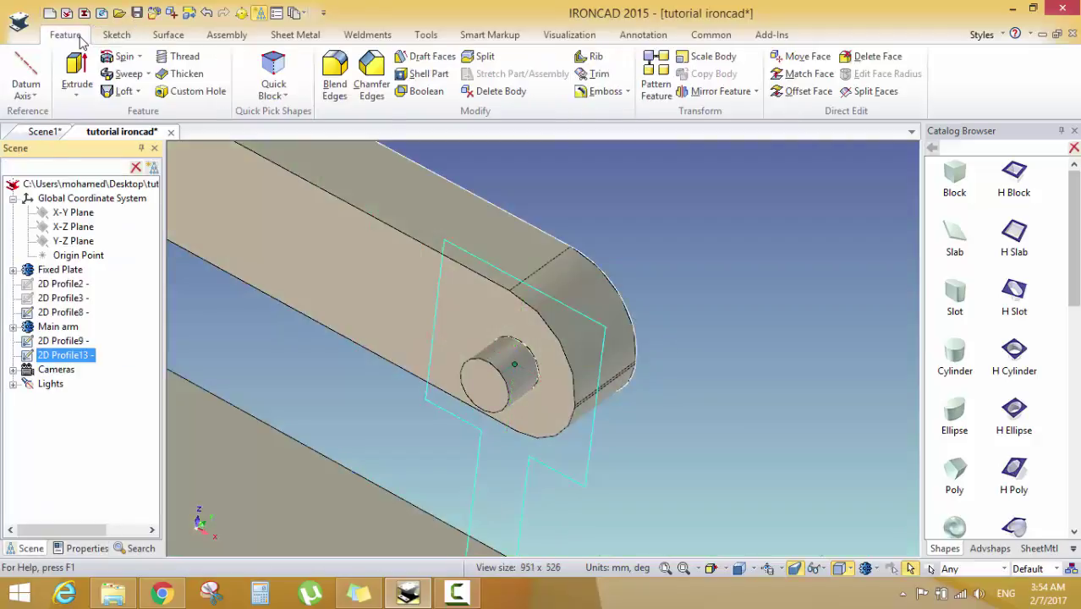
Extrude the T-shaped profile as a new standalone part with a Direction 1 depth of 1 mm
click(77, 63)
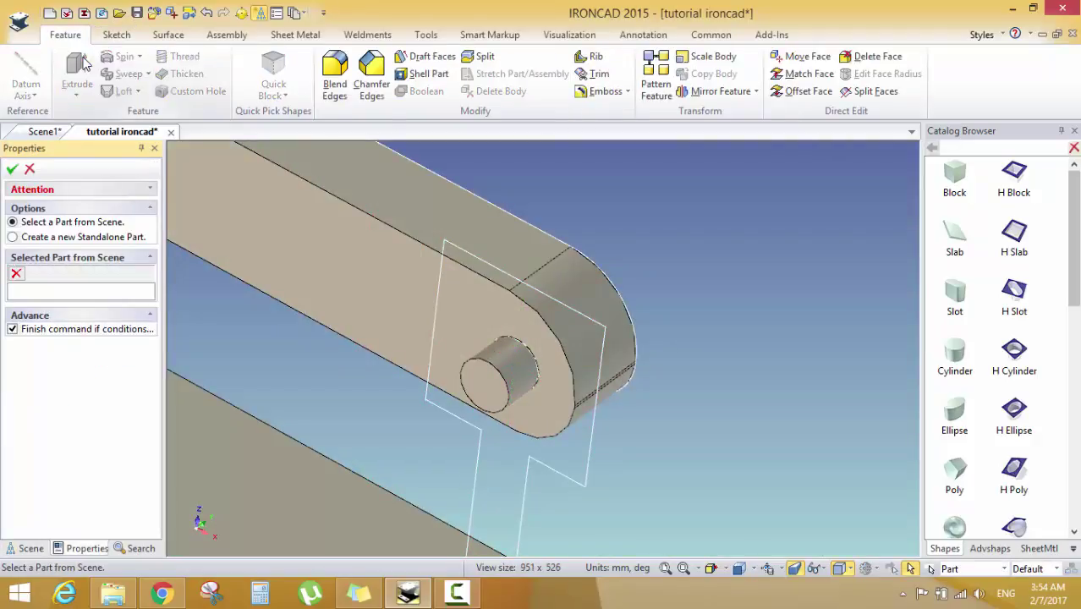
middle_drag(412, 260, 455, 303)
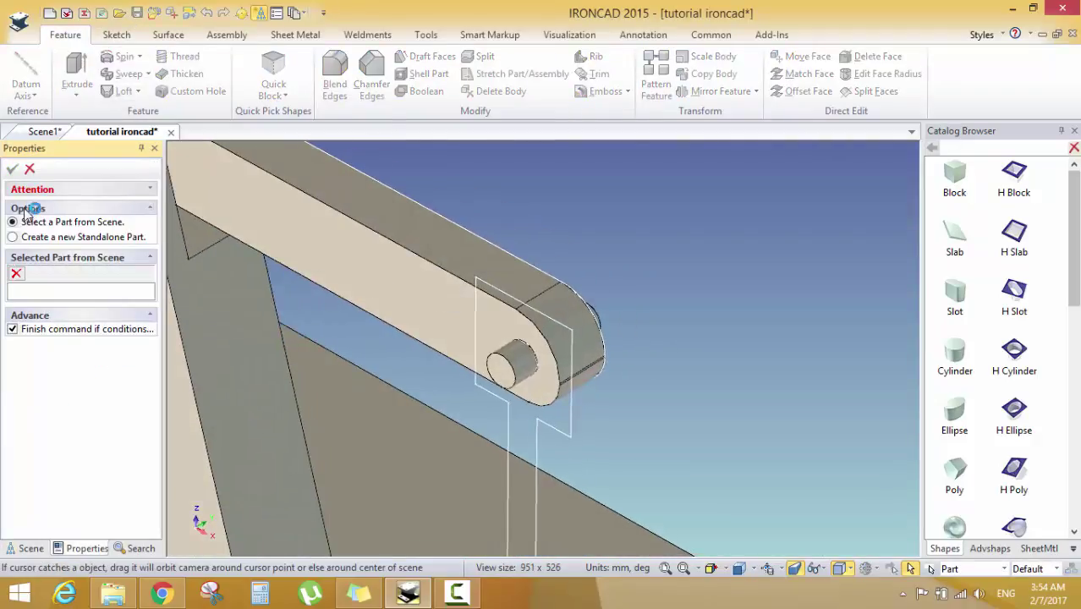
click(49, 238)
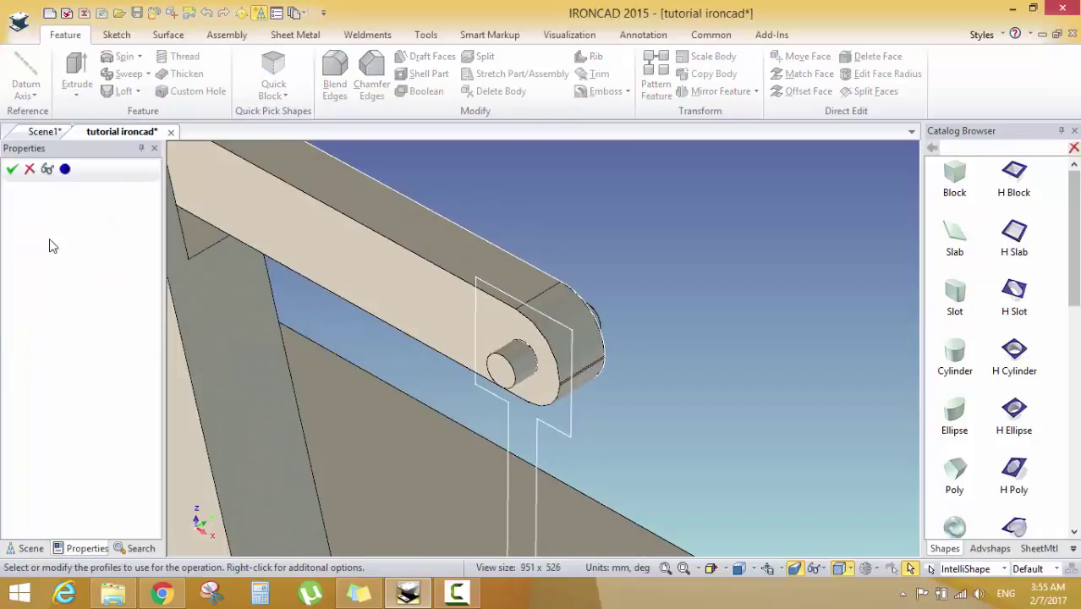
click(548, 320)
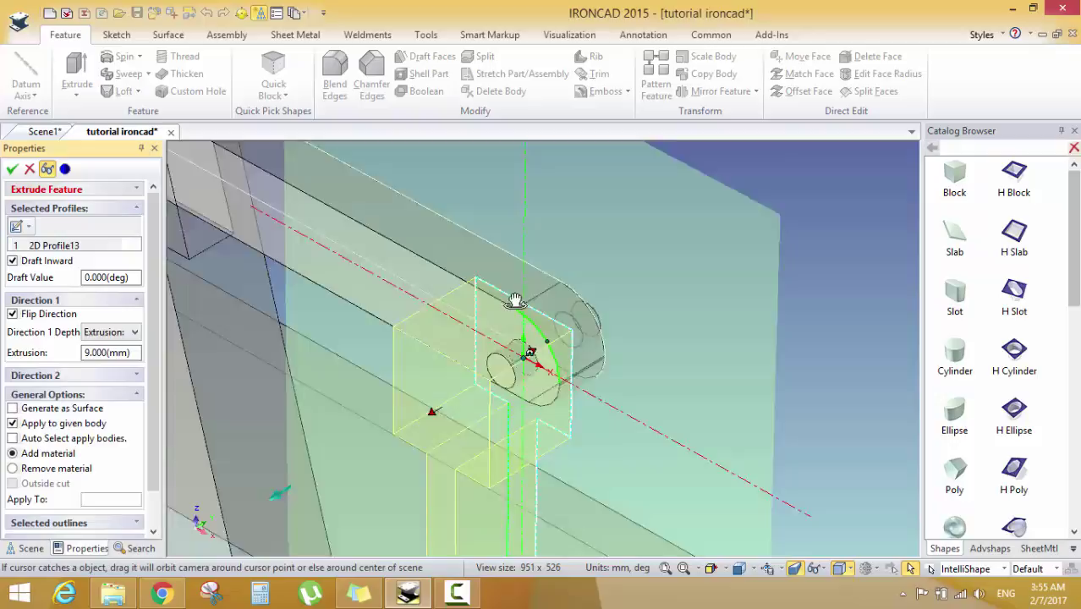
middle_drag(546, 324, 519, 321)
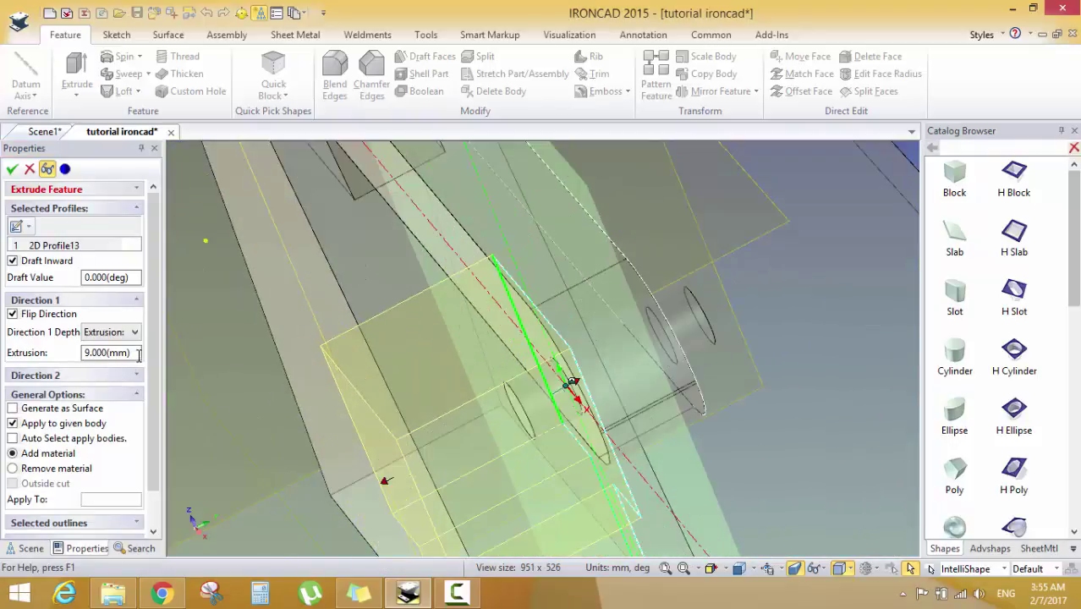
click(110, 353)
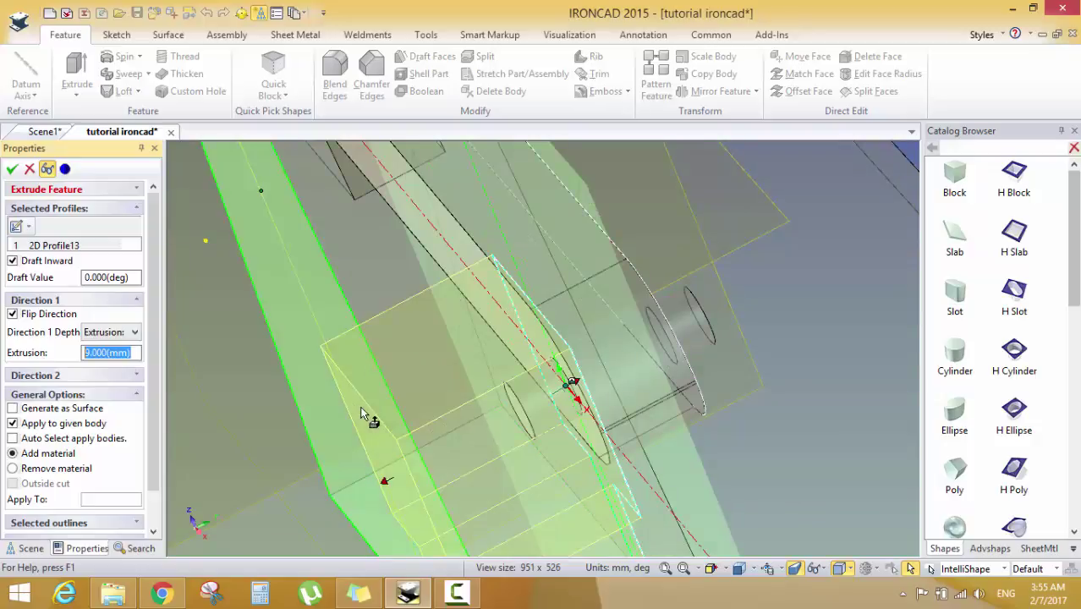
text(1)
key(Return)
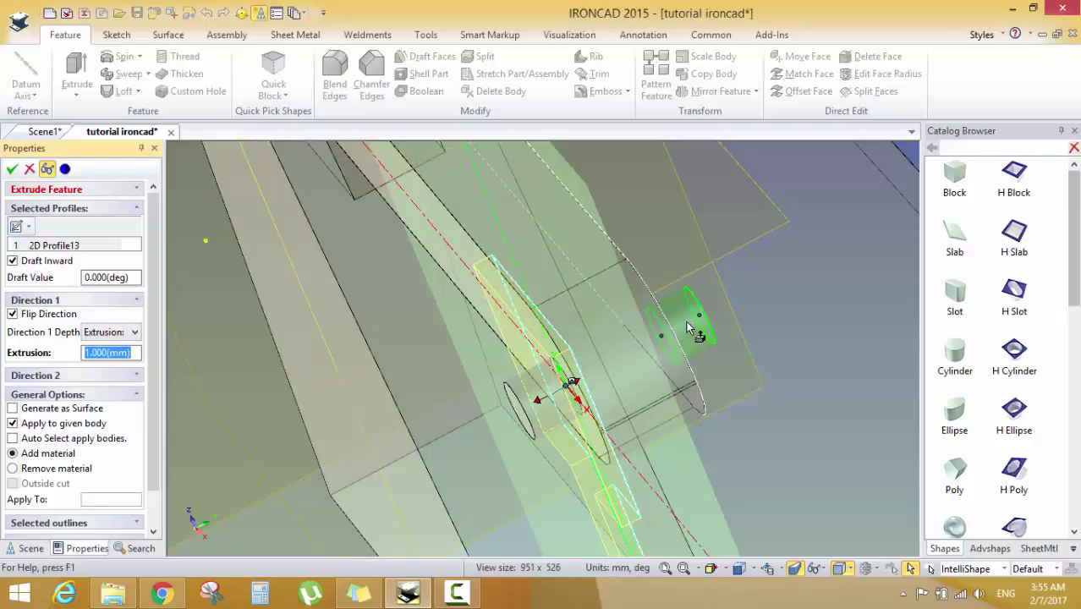
Set the Direction 2 extrusion depth to 6 mm and complete the extrusion
click(135, 376)
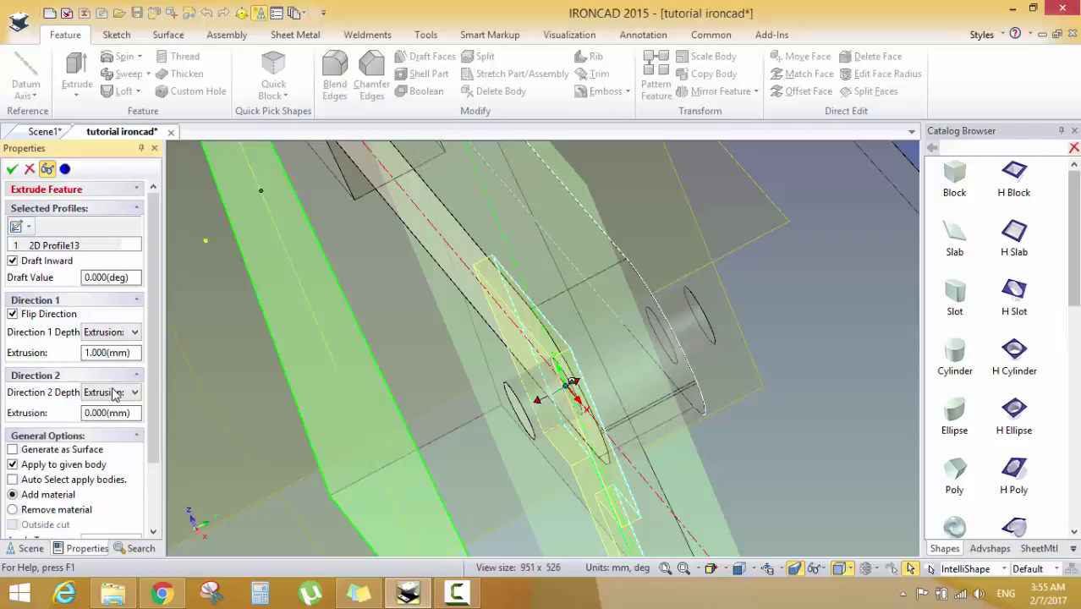
double_click(135, 413)
text(6)
key(Return)
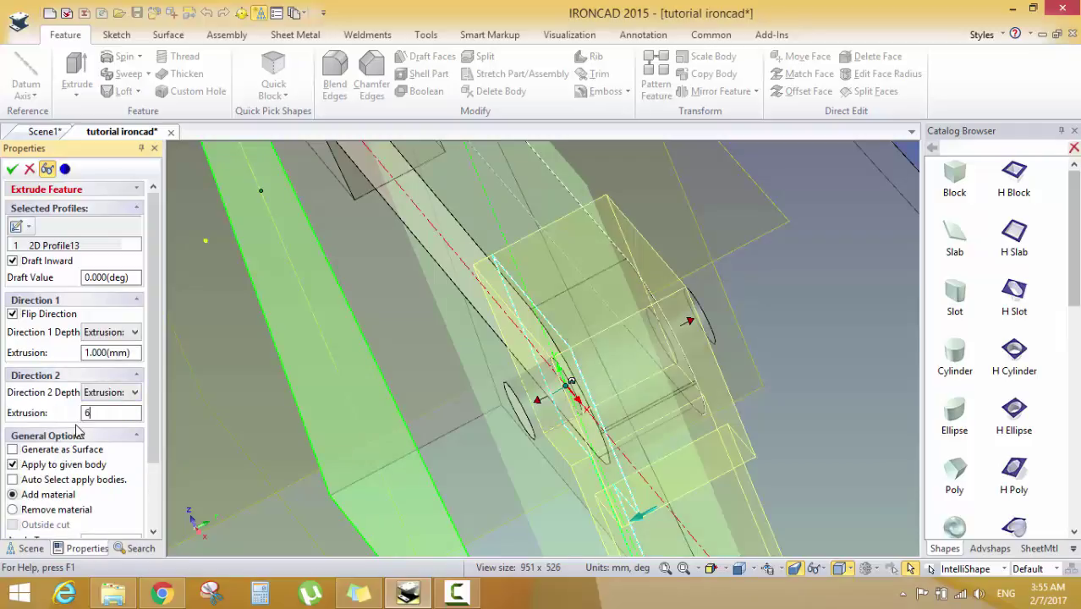
click(12, 169)
Switch to the YouTube video in Chrome and examine the connecting link's shape in the beam engine mechanism
middle_drag(625, 327, 545, 419)
key(alt+Tab)
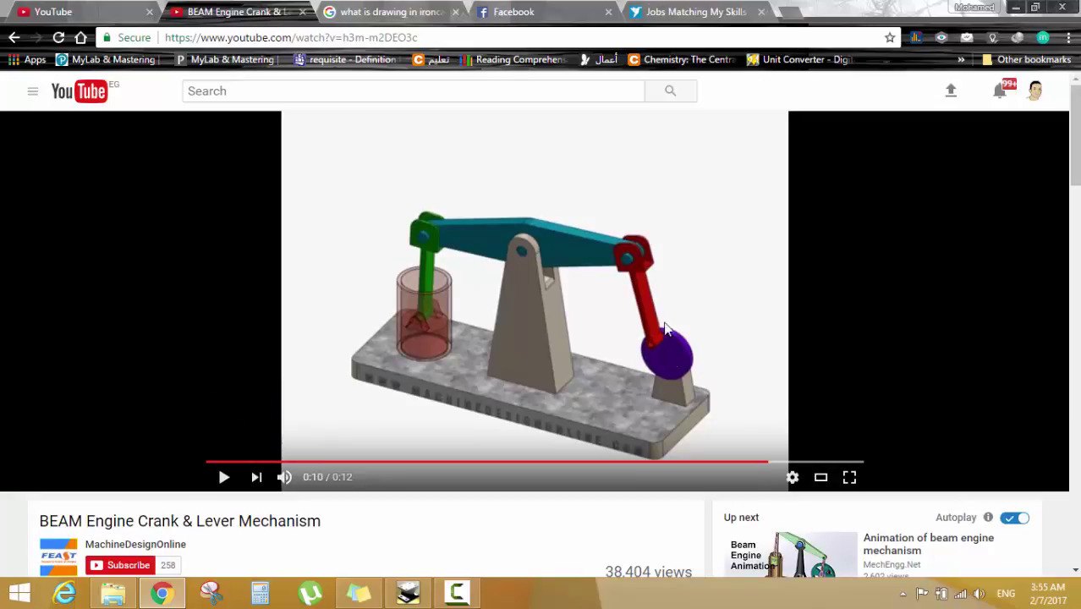
Switch back to IRONCAD and rename the T-shaped part as First small arm
key(alt+Tab)
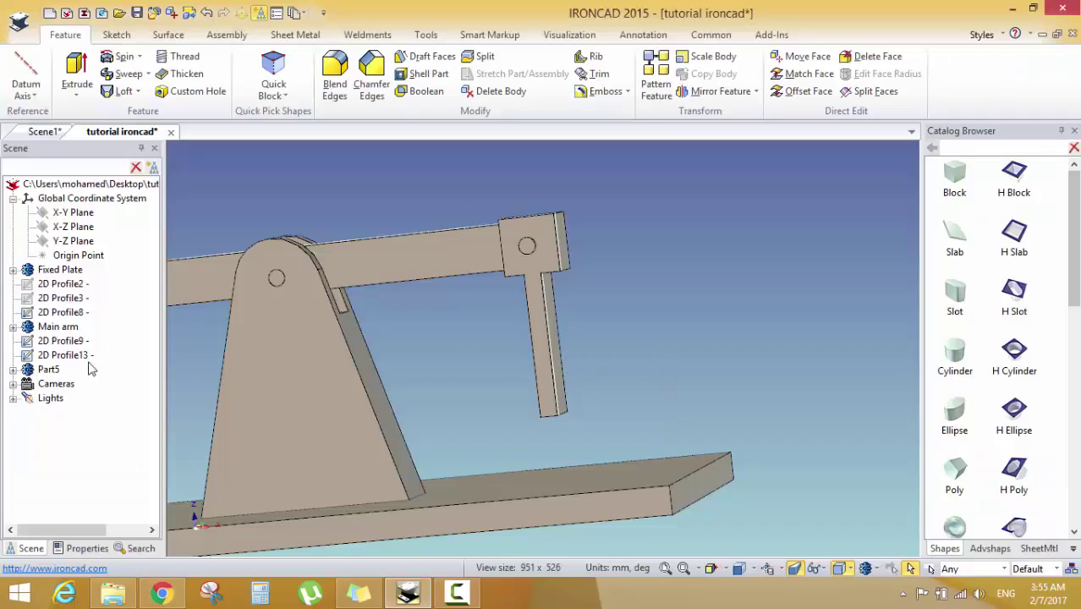
click(48, 369)
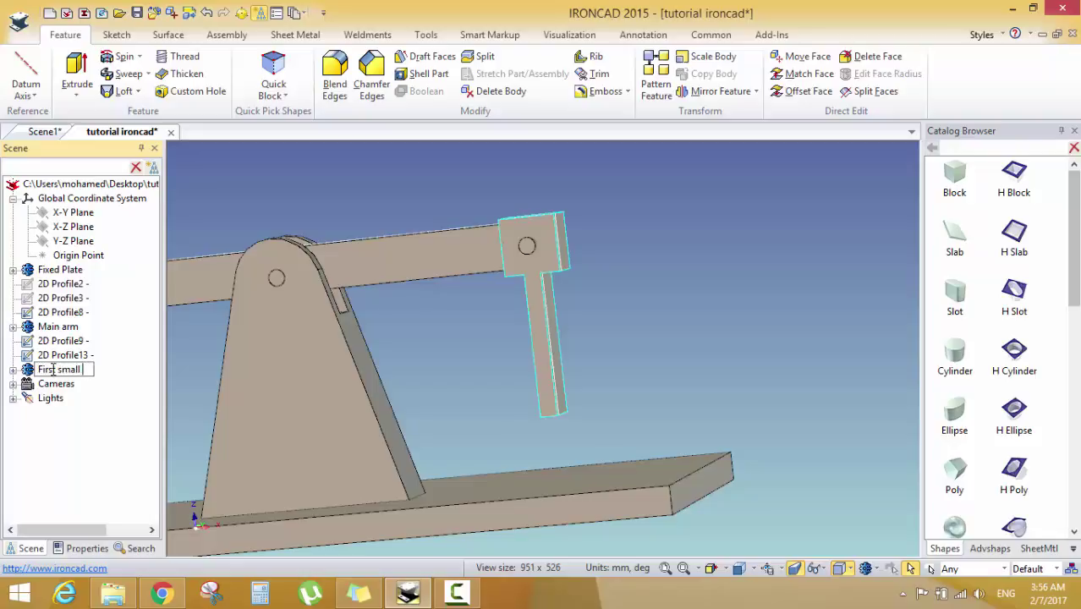
text(m)
key(Return)
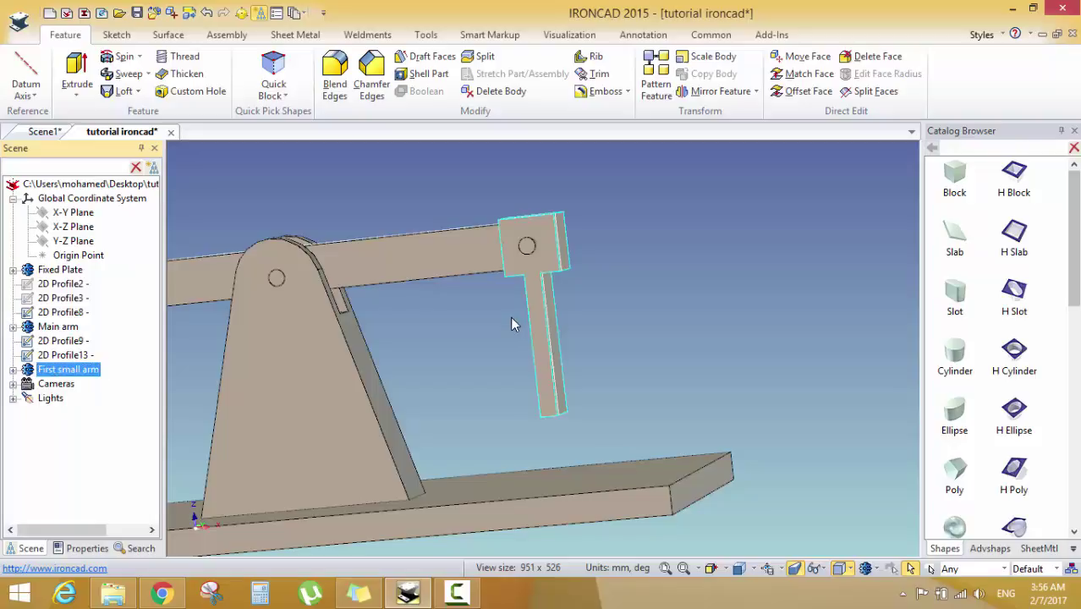
Open the cross-section sketch of the small arm's extrusion for editing
click(12, 369)
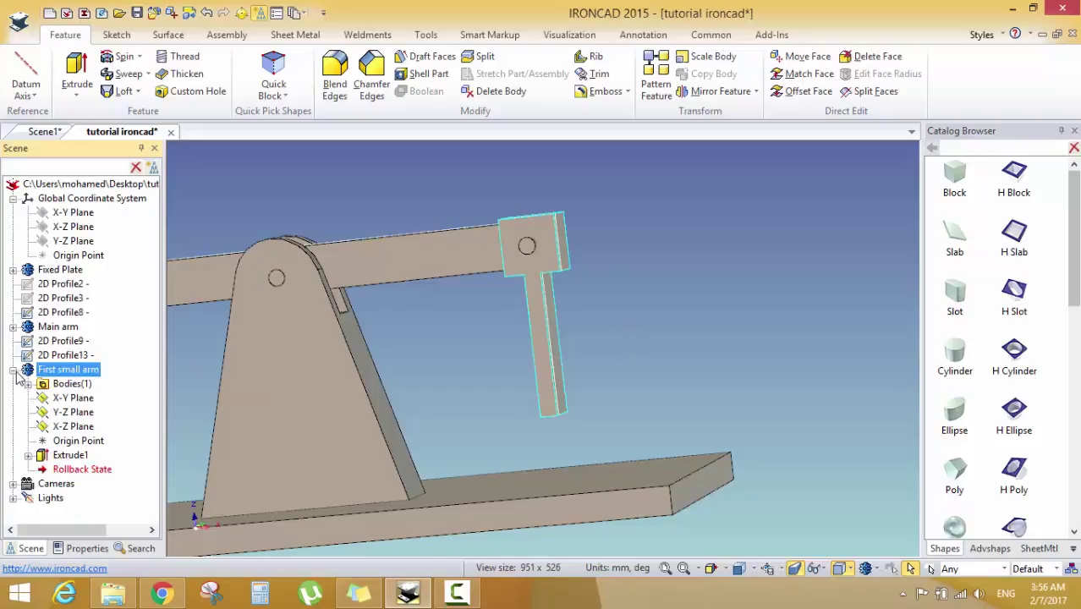
click(28, 455)
click(88, 470)
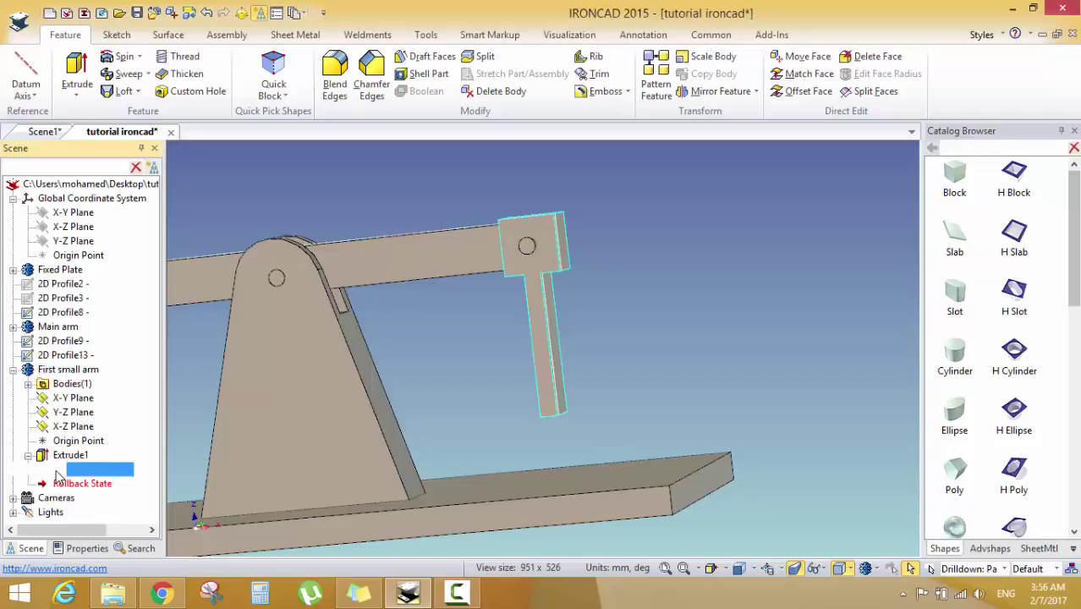
right_click(59, 471)
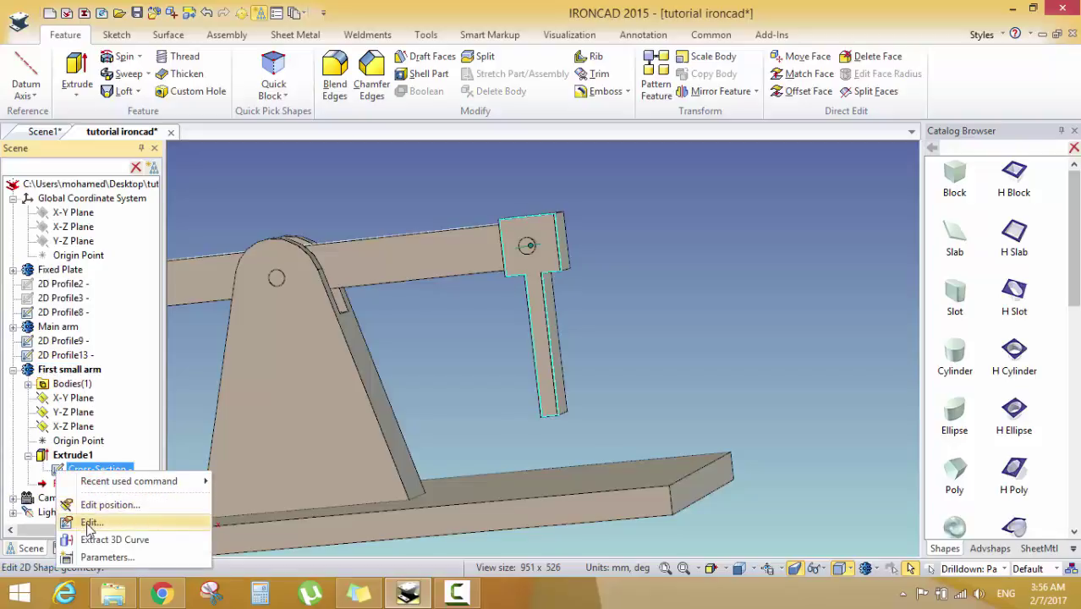
click(92, 522)
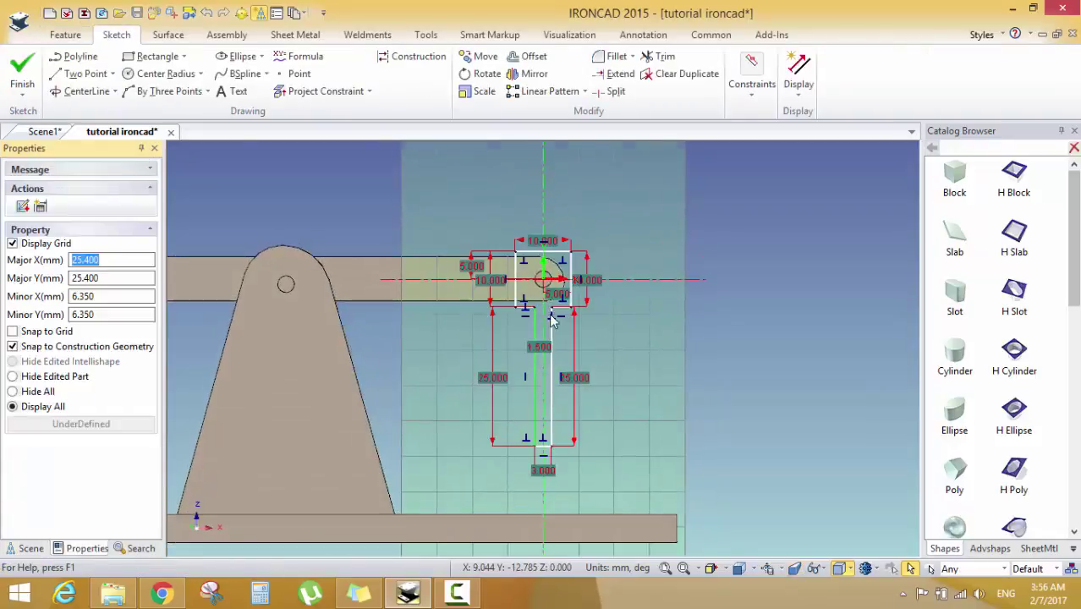
Draw a circle centred on the sketch origin over the main arm's end pin, matching the pin's outline
scroll(541, 315, up, 8)
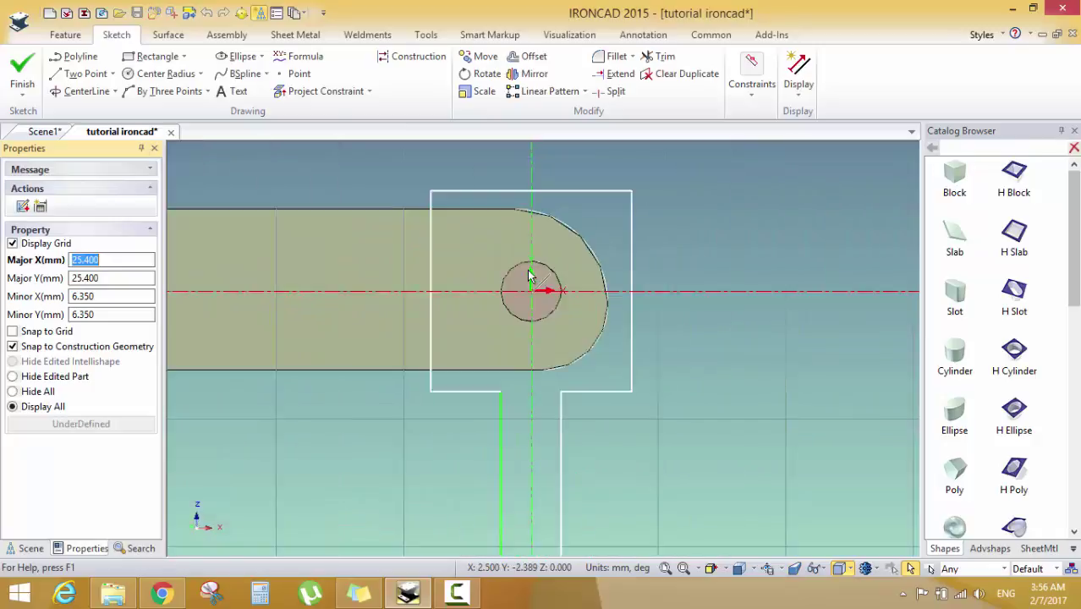
scroll(529, 276, up, 2)
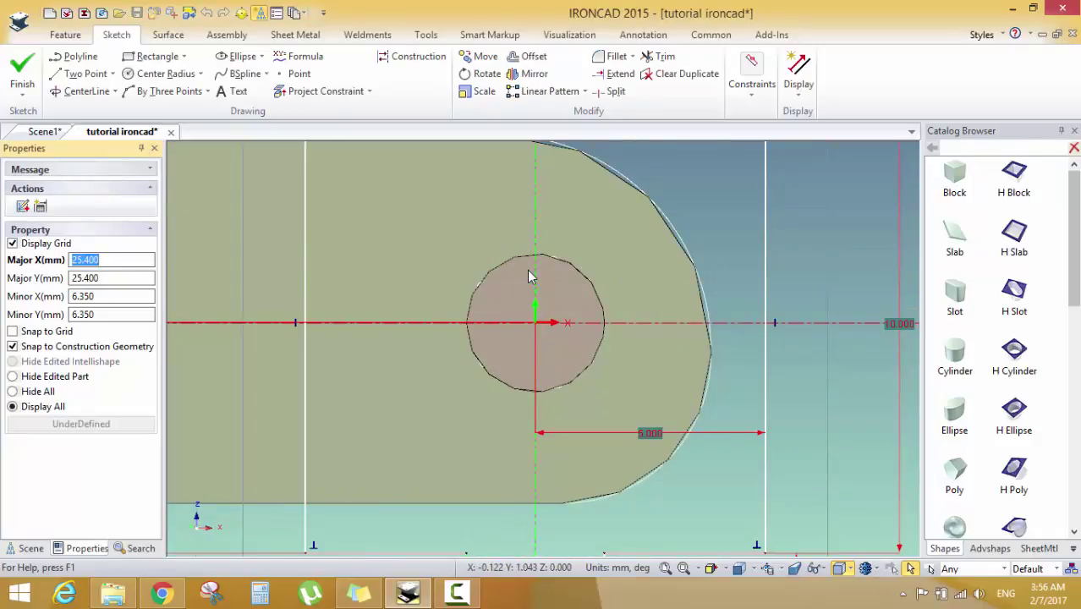
scroll(541, 283, down, 2)
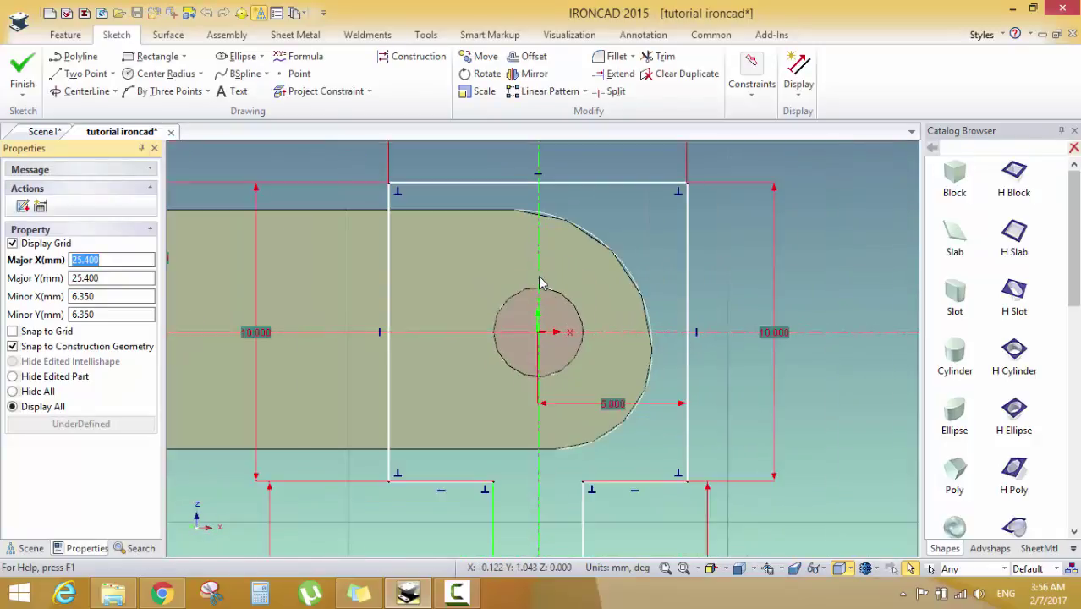
click(165, 74)
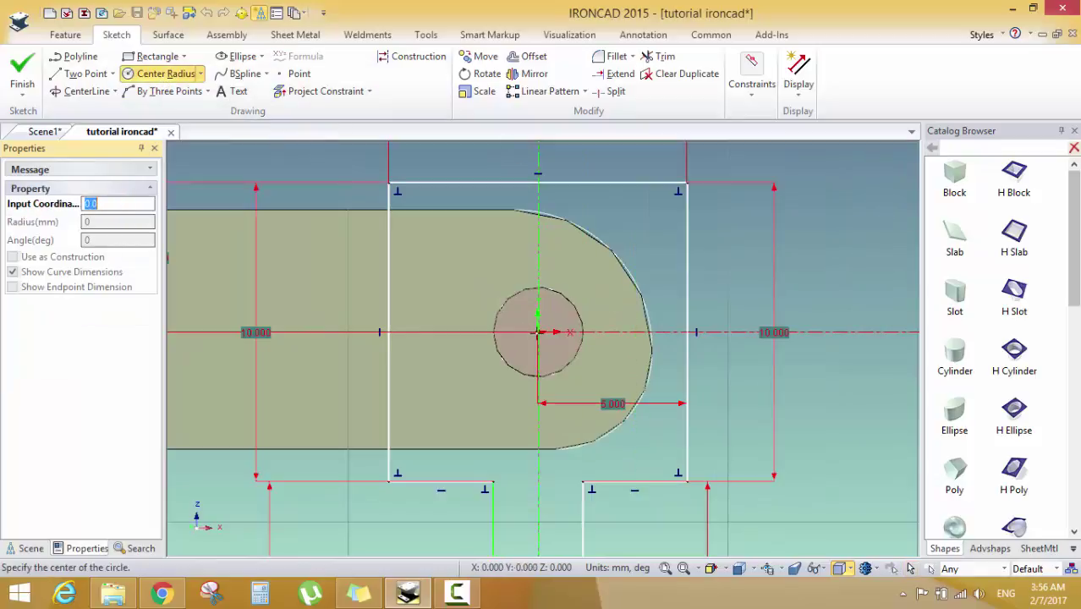
click(537, 332)
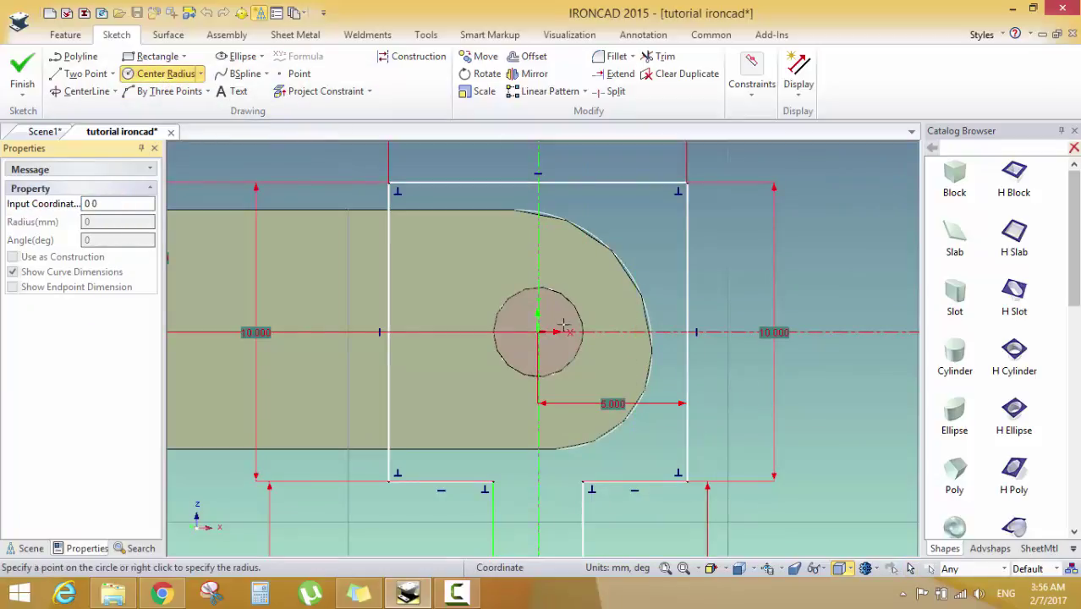
click(589, 331)
Sketch a small circle of about 0.72 mm radius on the centreline near the lower end of the narrow leg
scroll(587, 333, down, 3)
scroll(587, 334, down, 2)
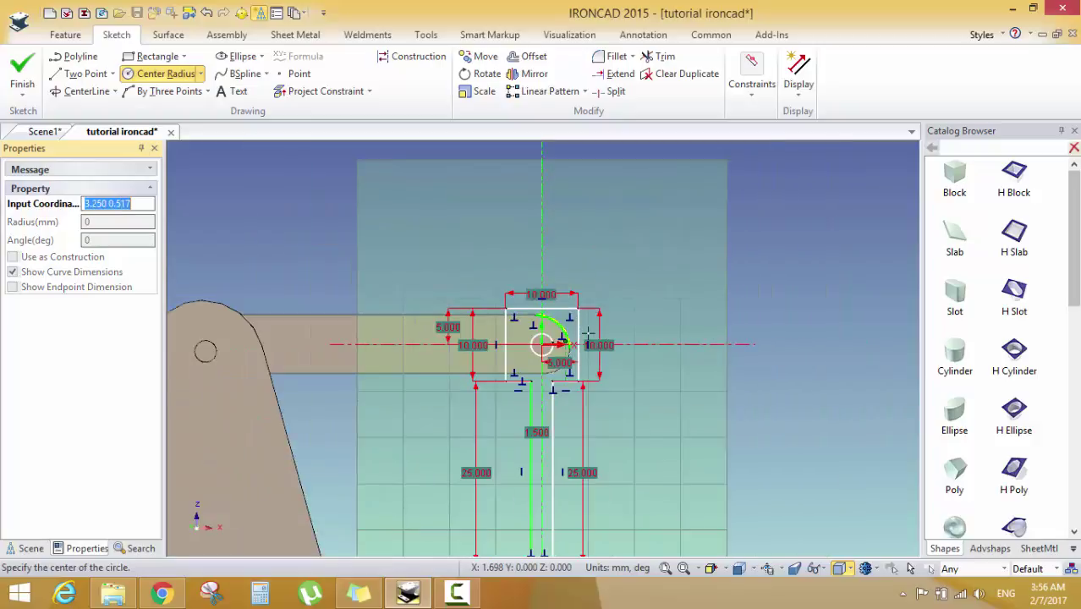
scroll(550, 339, up, 1)
scroll(545, 345, down, 3)
scroll(524, 457, up, 5)
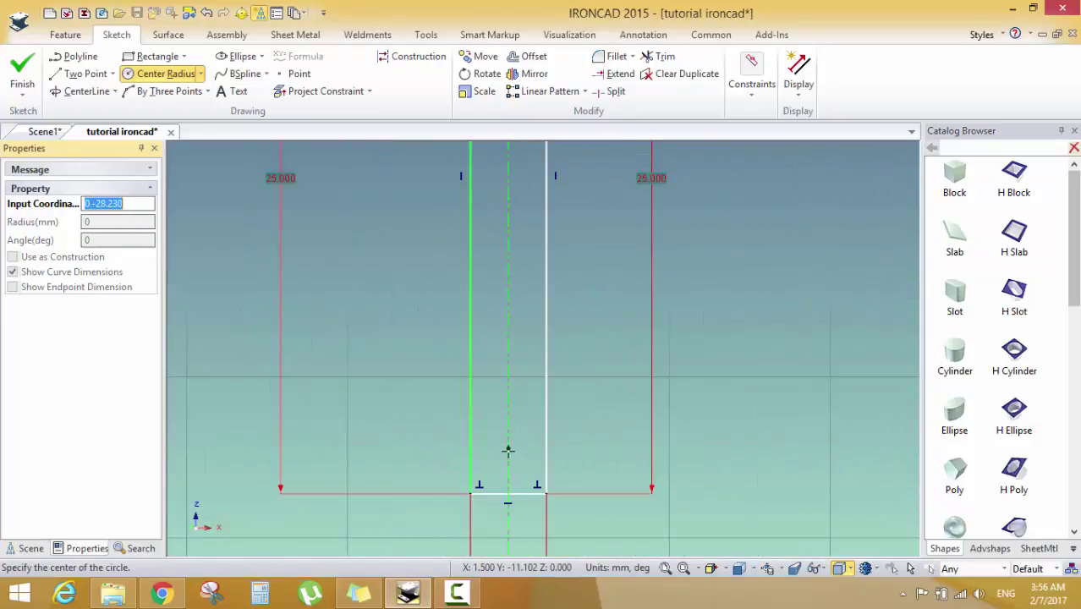
click(508, 450)
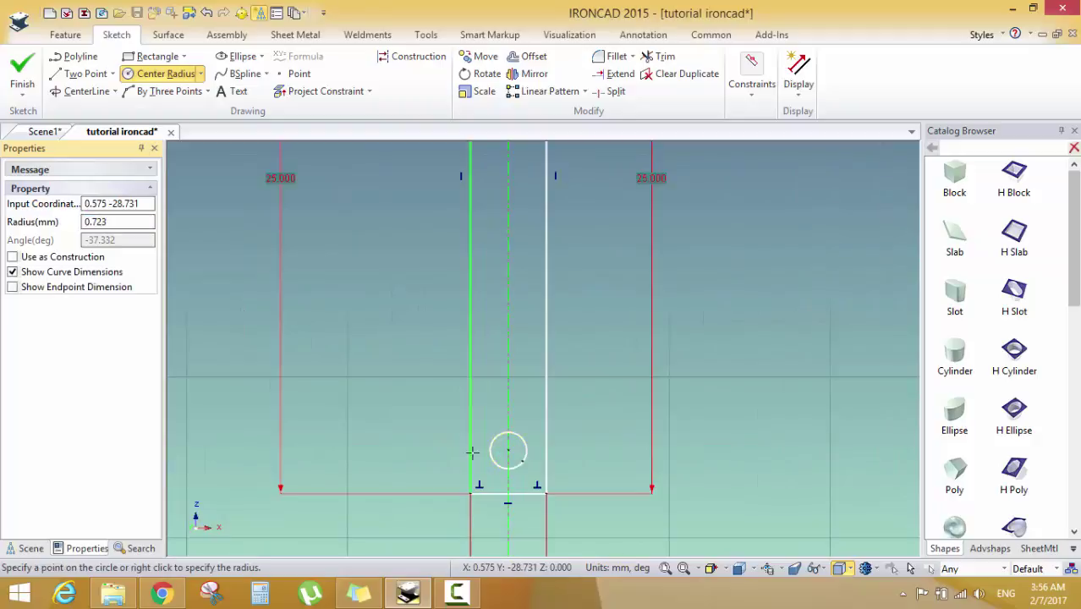
click(521, 461)
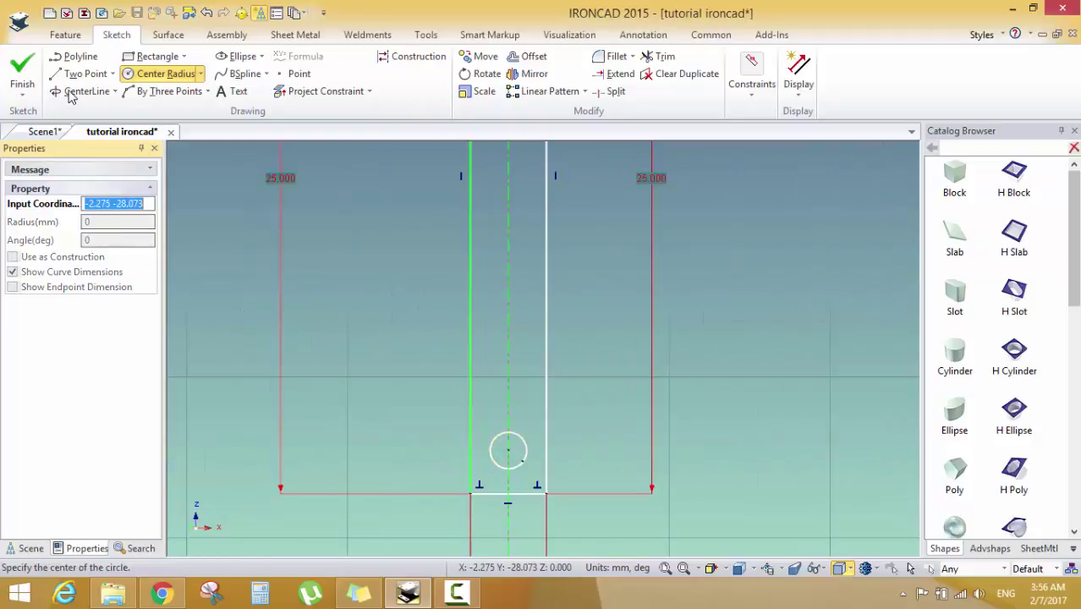
Dimension the small lower circle's radius and set it to 0.75 mm
click(752, 76)
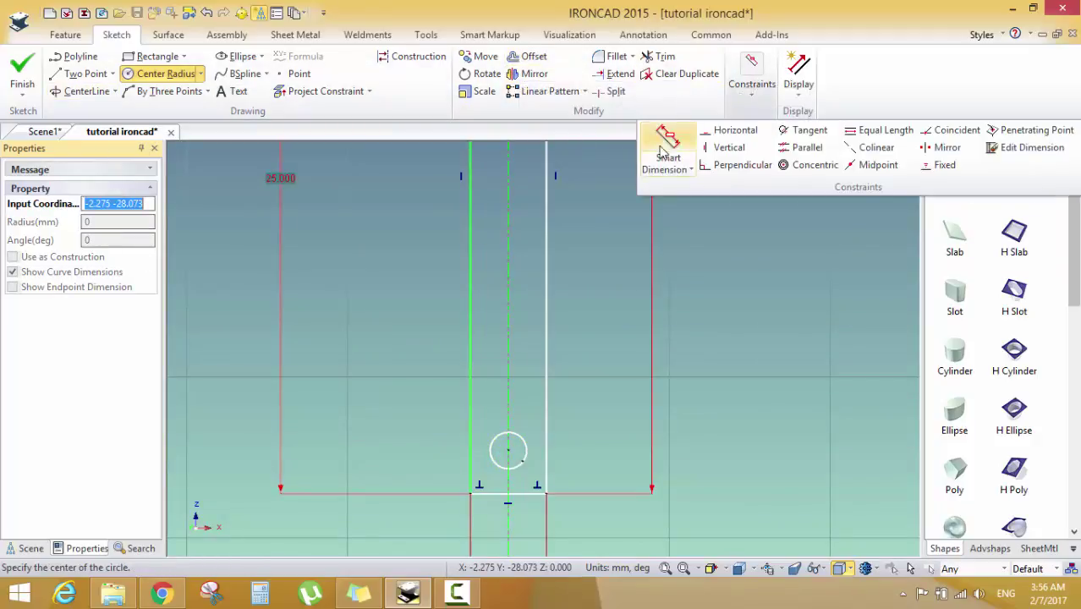
click(666, 140)
click(517, 442)
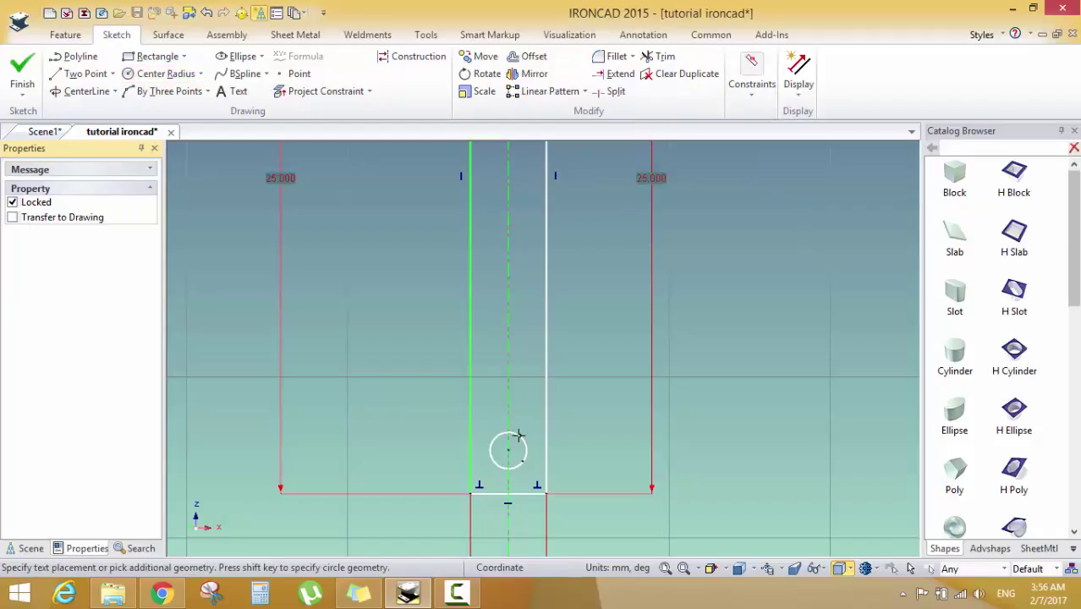
click(674, 396)
text(0.75)
key(Return)
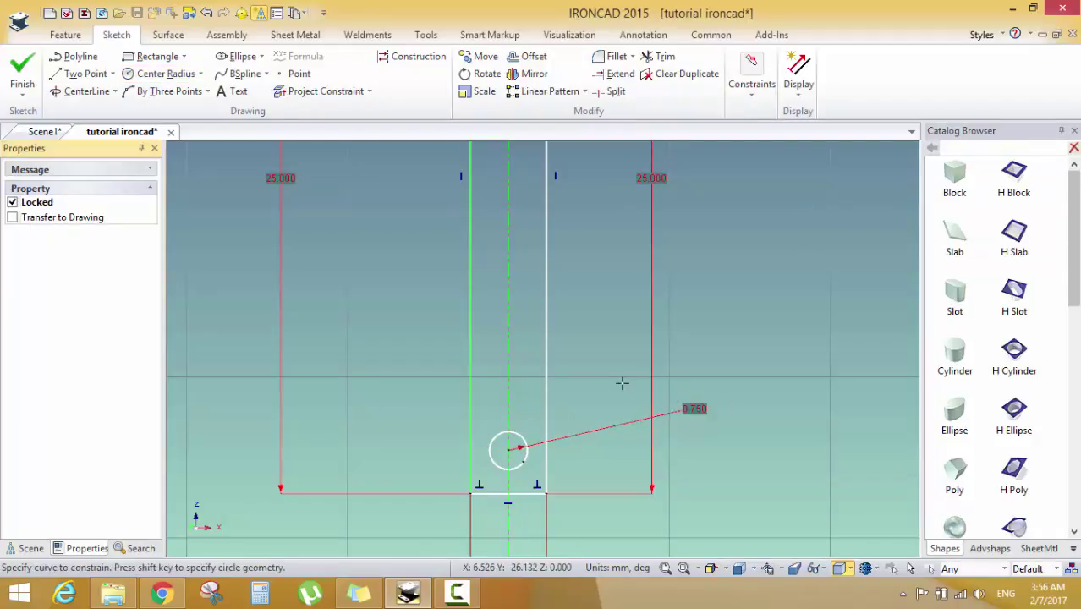
Fillet both bottom corners of the narrow leg to give it a rounded end around the small circle
scroll(646, 393, down, 2)
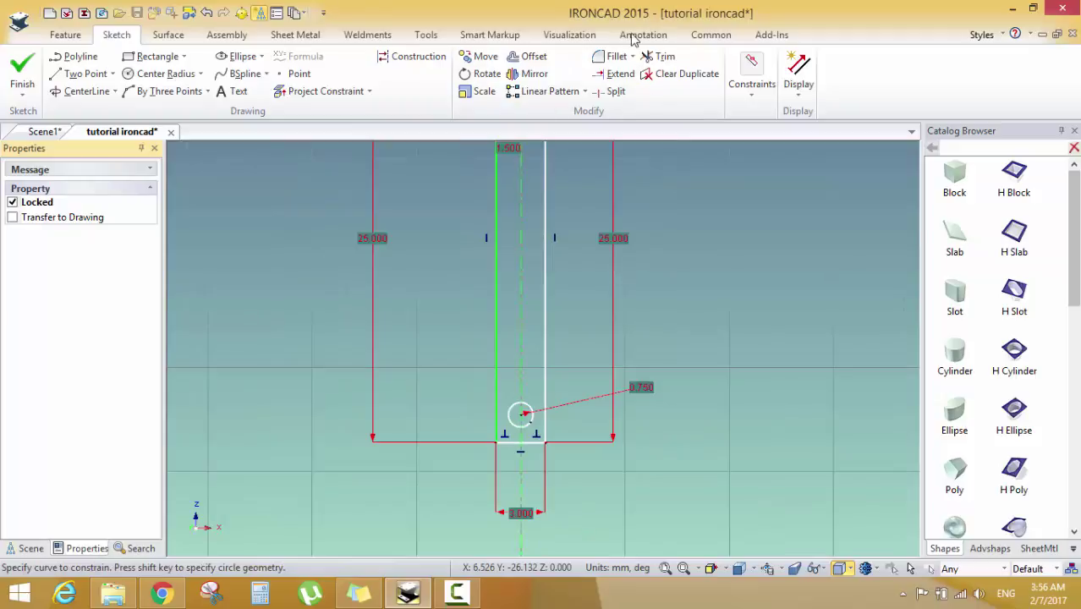
click(611, 57)
scroll(564, 463, up, 2)
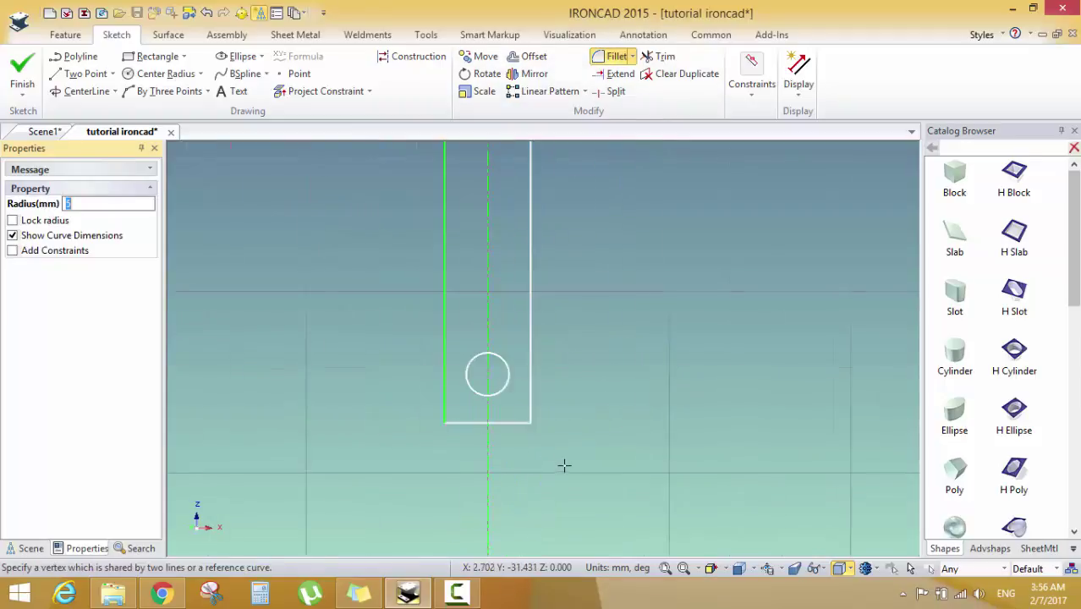
click(531, 423)
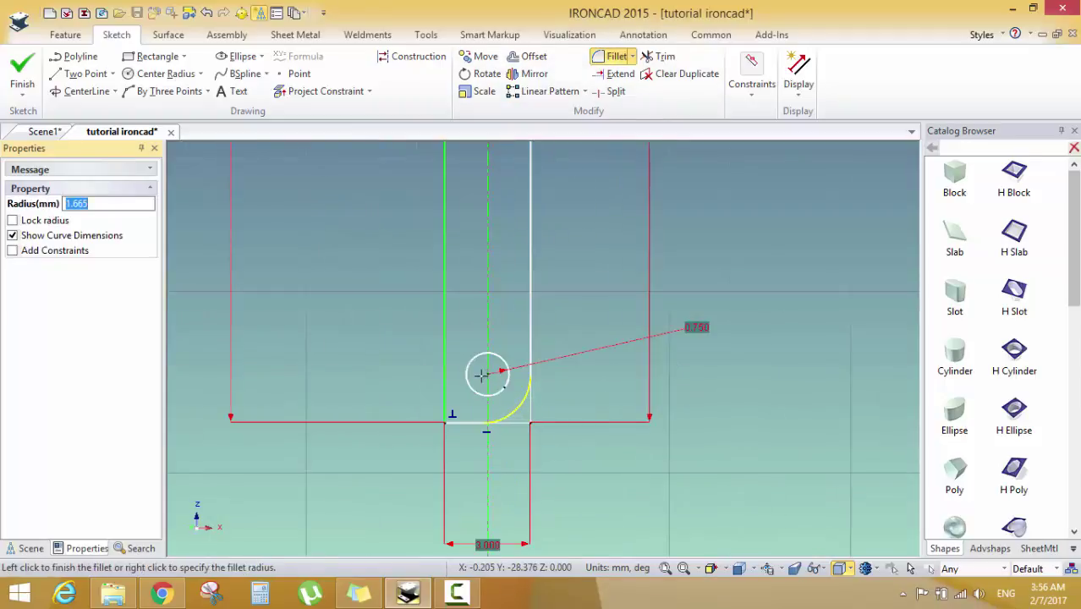
key(BackSpace)
text(5)
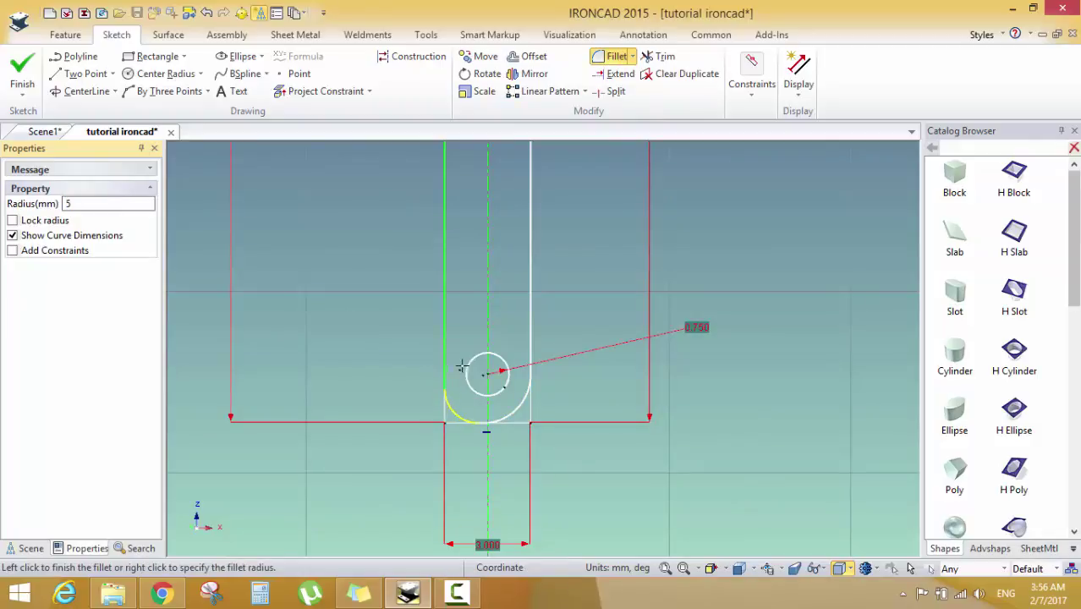
click(480, 327)
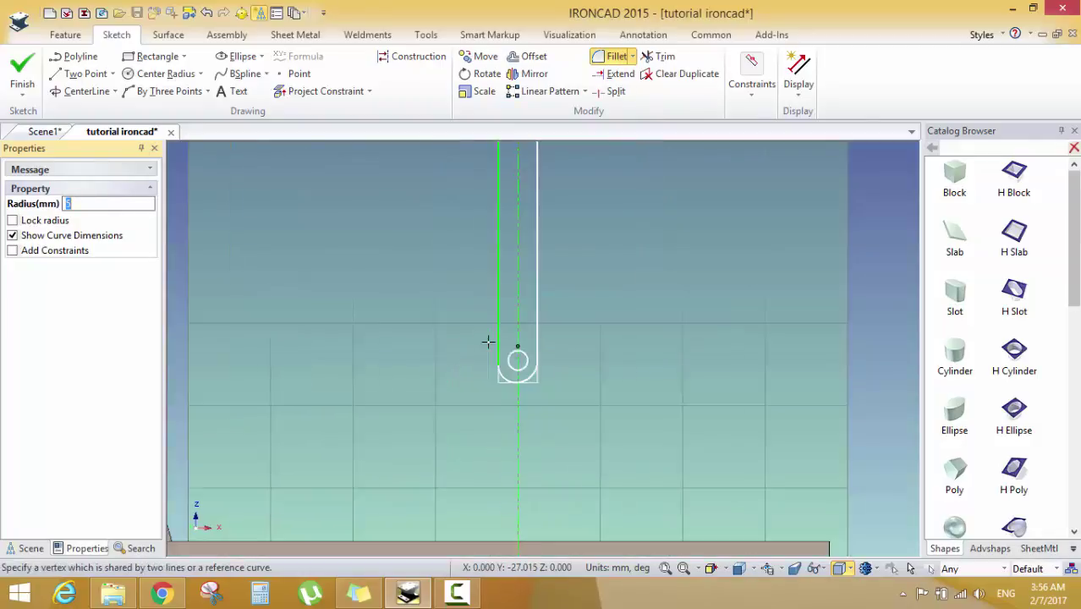
Add small fillets to the two upper corners of the square head
scroll(487, 340, down, 3)
scroll(506, 307, up, 3)
scroll(541, 228, down, 2)
scroll(565, 218, up, 2)
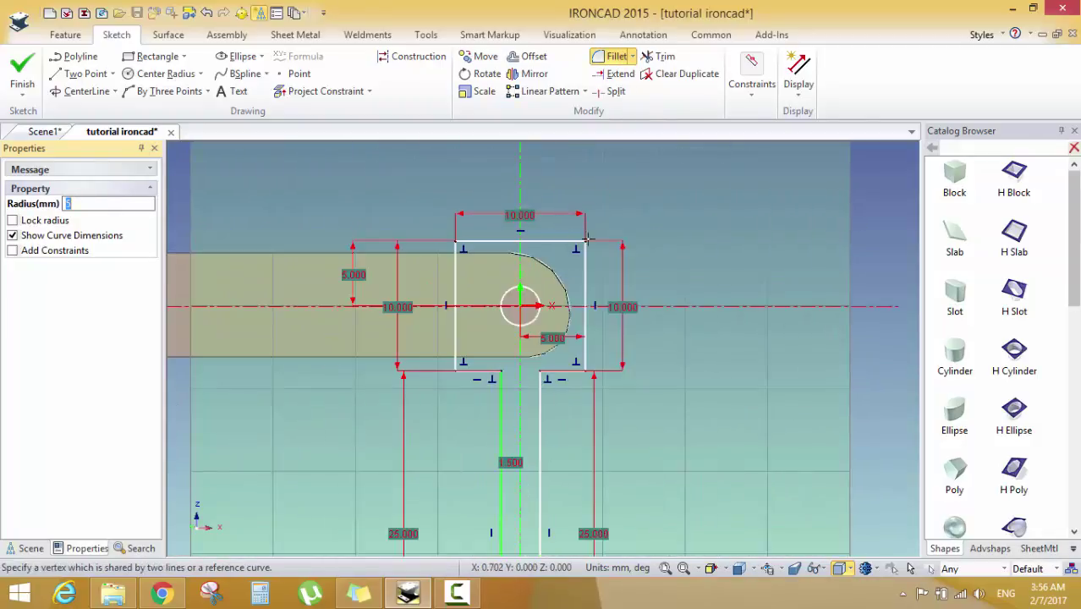
click(583, 242)
click(577, 248)
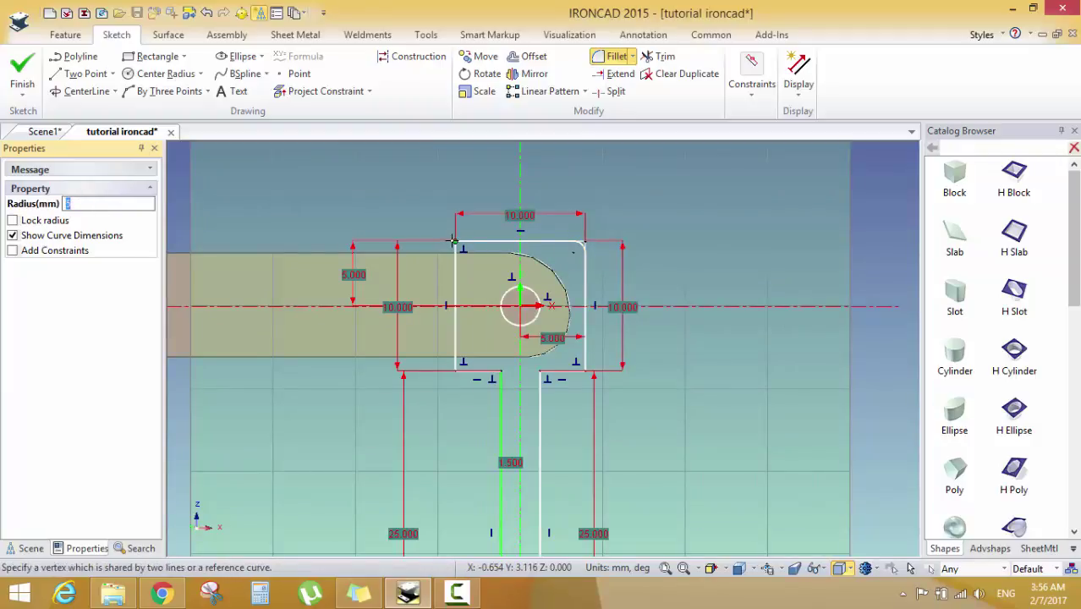
click(453, 242)
click(455, 245)
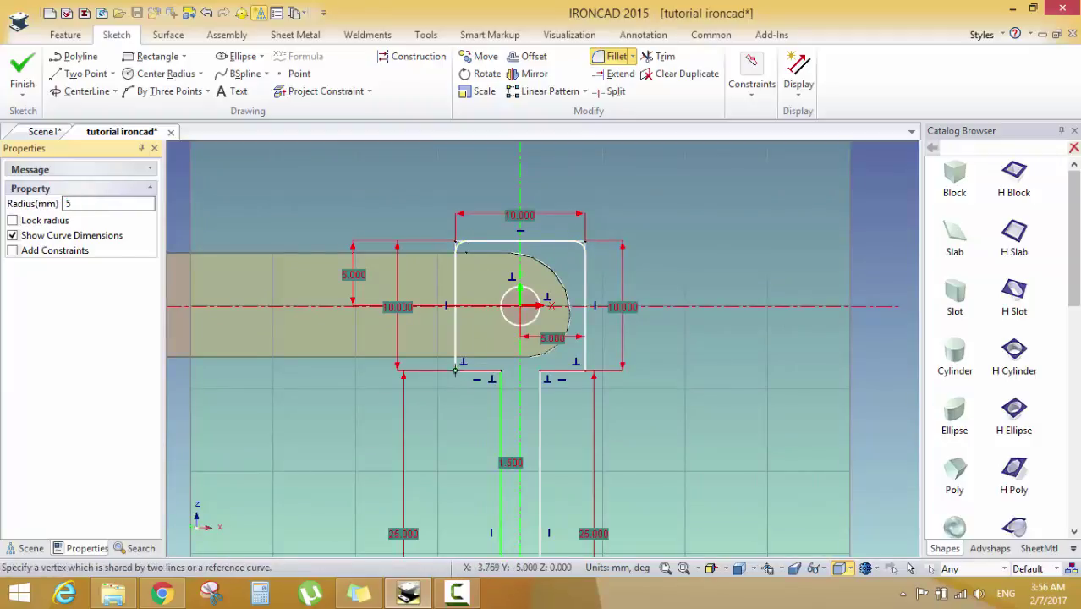
Fillet the two lower outer corners of the square head and finish the cross-section sketch
click(455, 369)
click(472, 357)
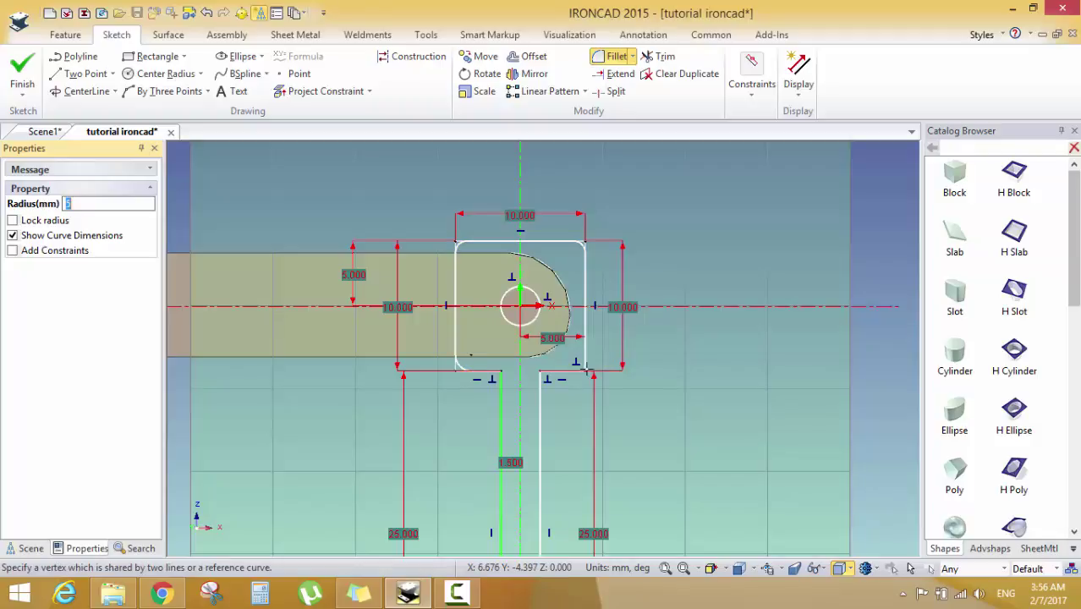
click(580, 366)
click(568, 350)
text(3)
scroll(581, 233, down, 1)
click(22, 72)
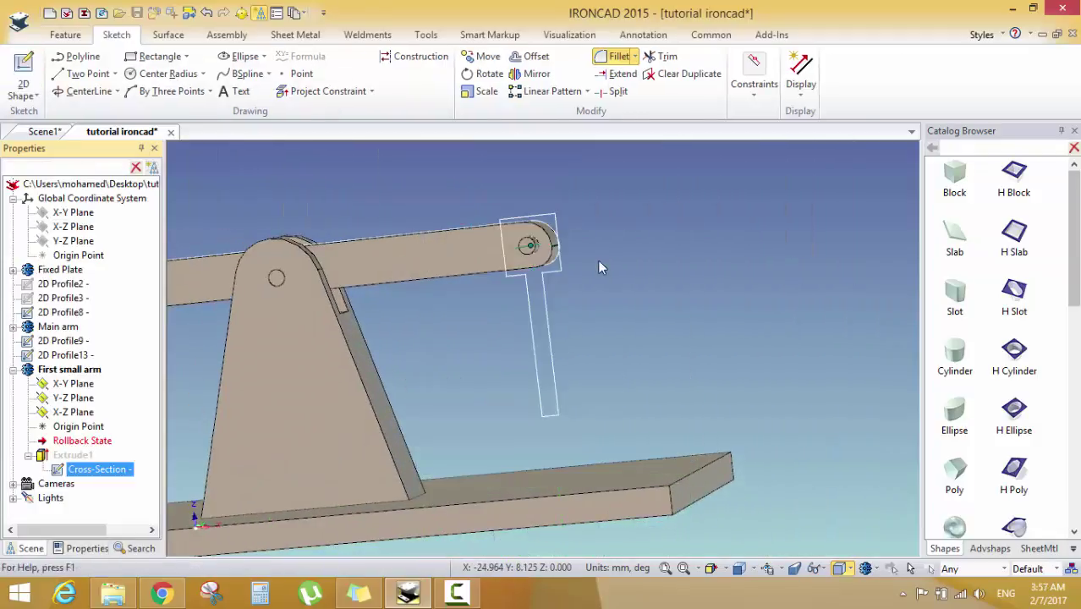
Inspect the small arm's head in 3D and compare it with the red connecting link in the YouTube video
key(F3)
drag(618, 317, 540, 308)
scroll(540, 308, up, 5)
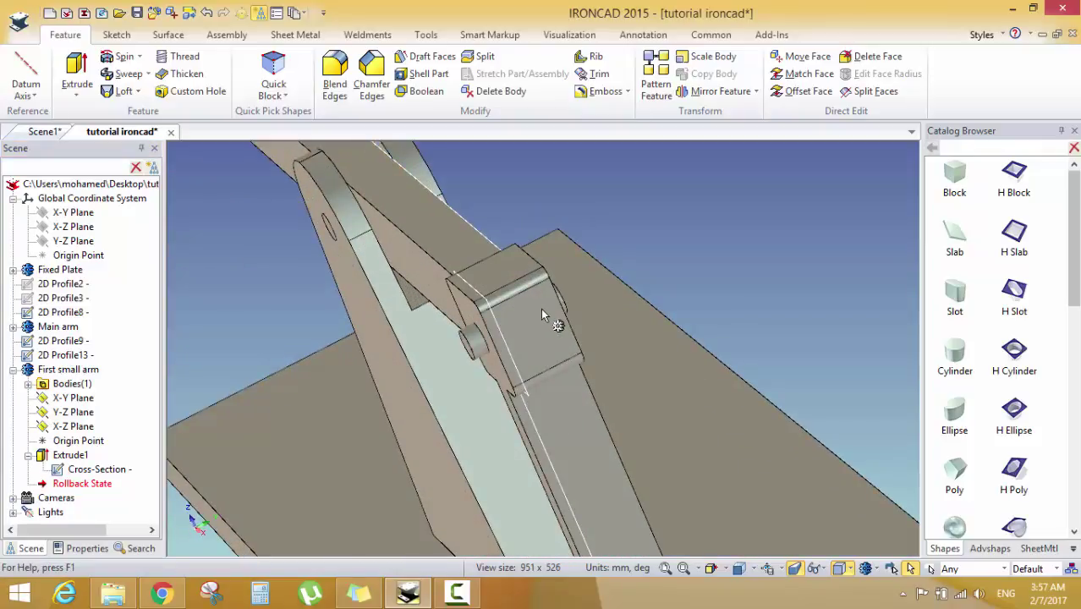
click(543, 319)
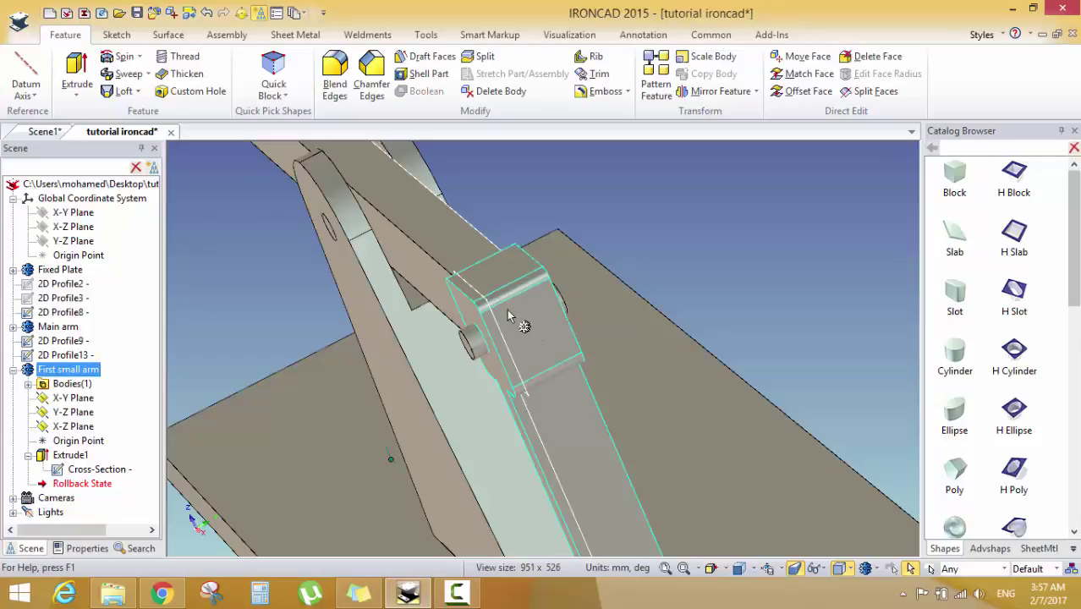
key(alt+Tab)
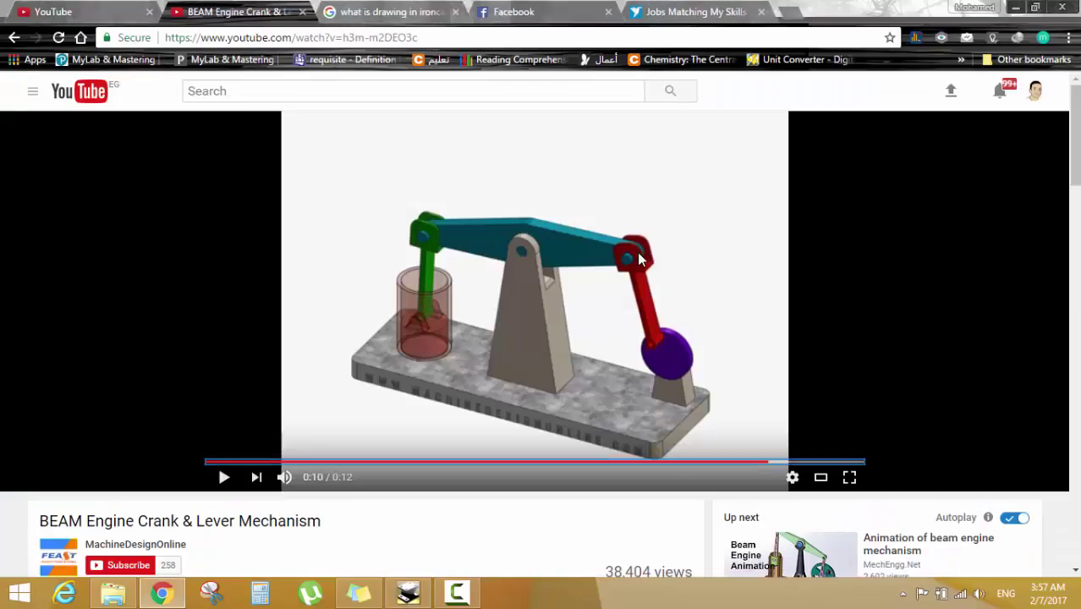
key(alt+Tab)
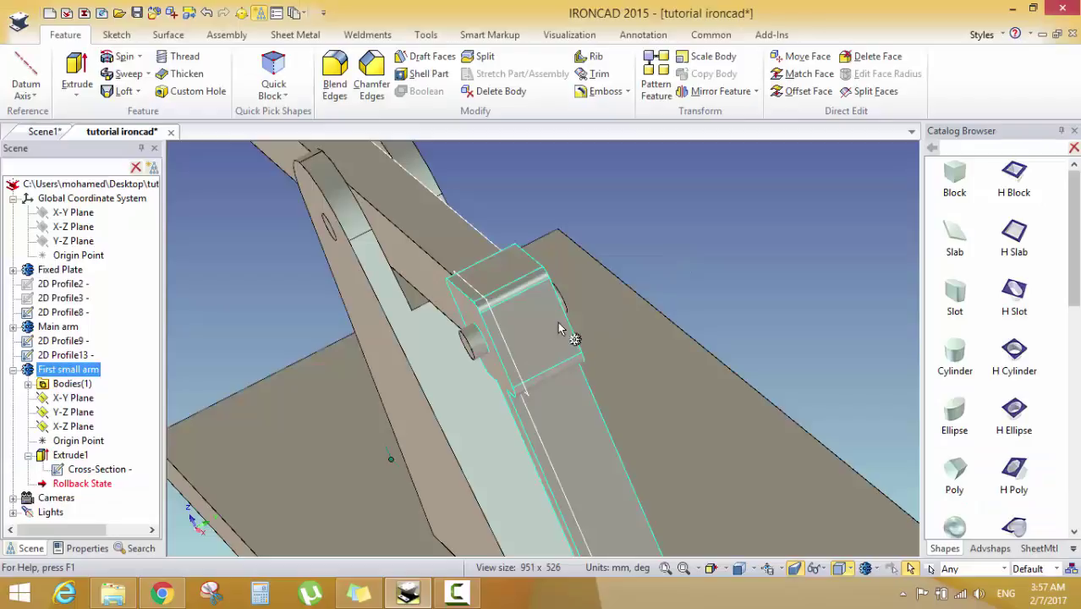
Start a 2D sketch on the flat front face of the first small arm's square head
click(731, 243)
scroll(50, 72, down, 1)
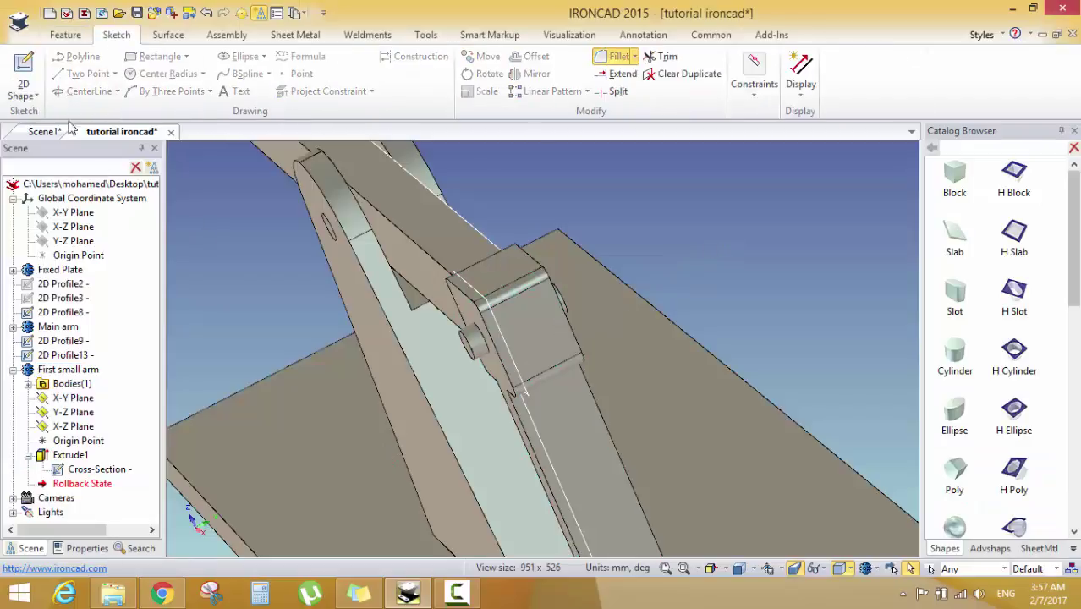
click(23, 65)
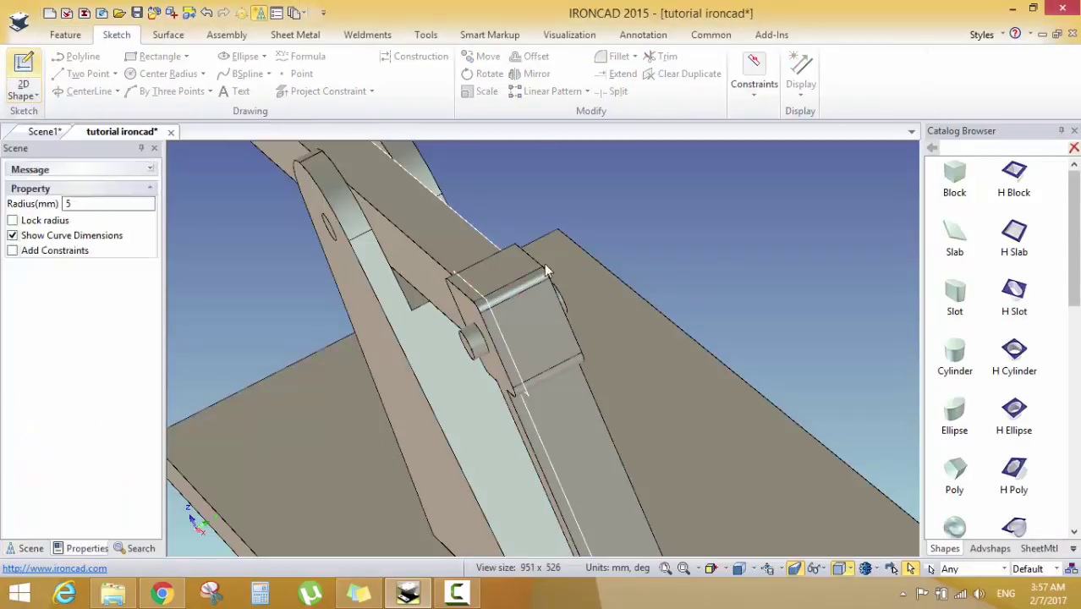
click(530, 340)
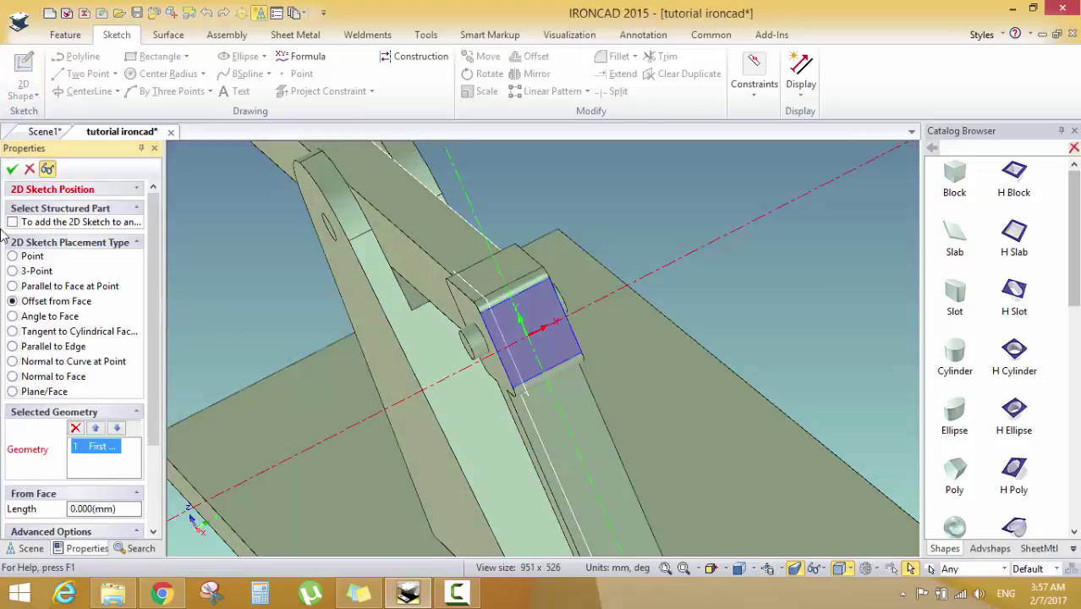
click(14, 168)
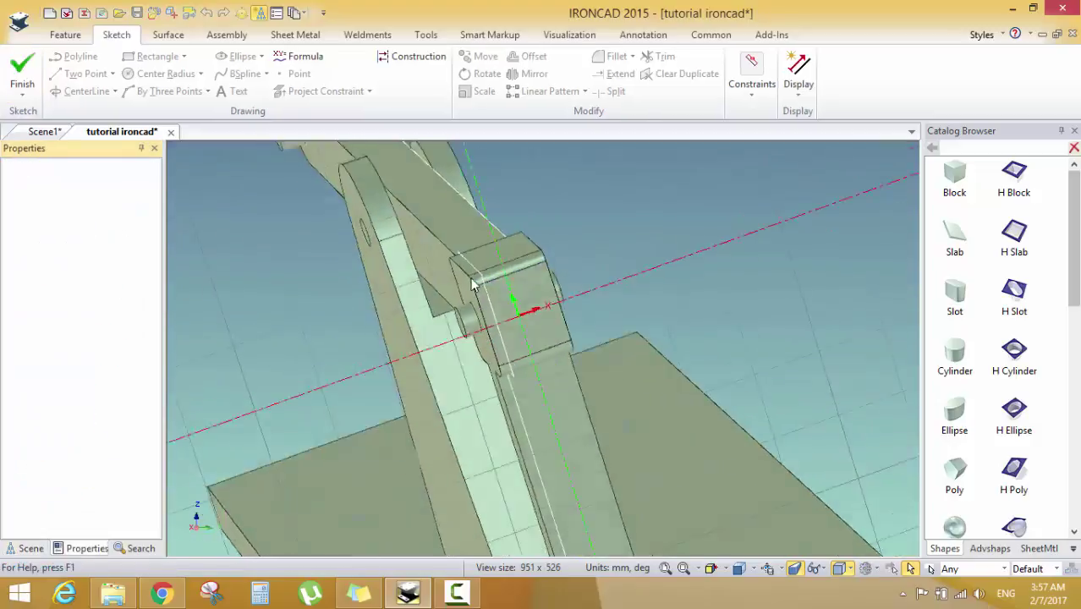
scroll(568, 340, up, 3)
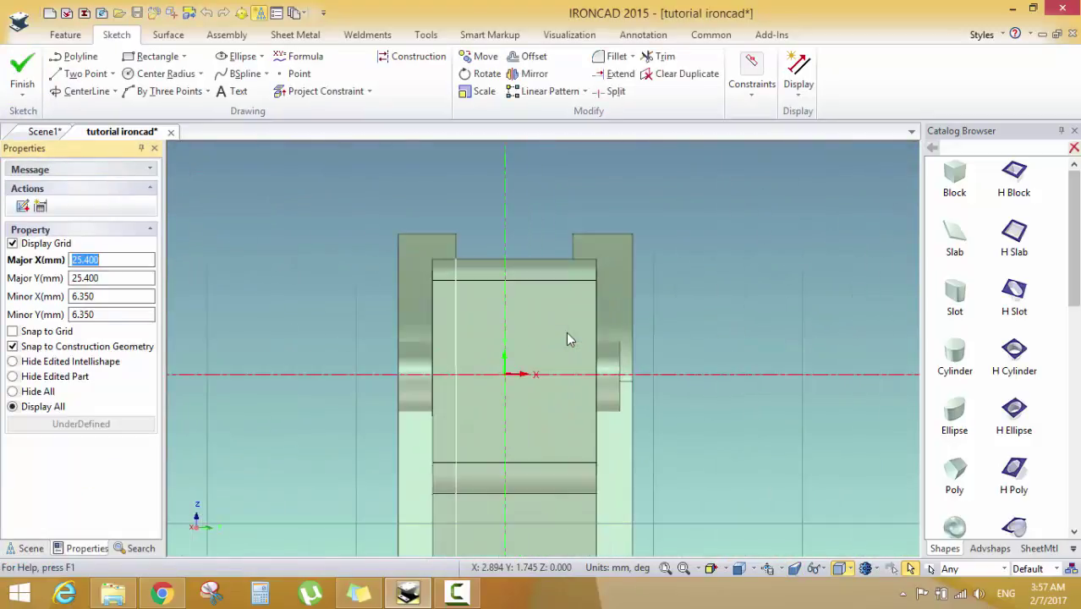
Sketch a rectangle about 4.94 mm wide and 10.81 mm high from above the head down to its lower fillet edge, and finish the sketch
click(145, 56)
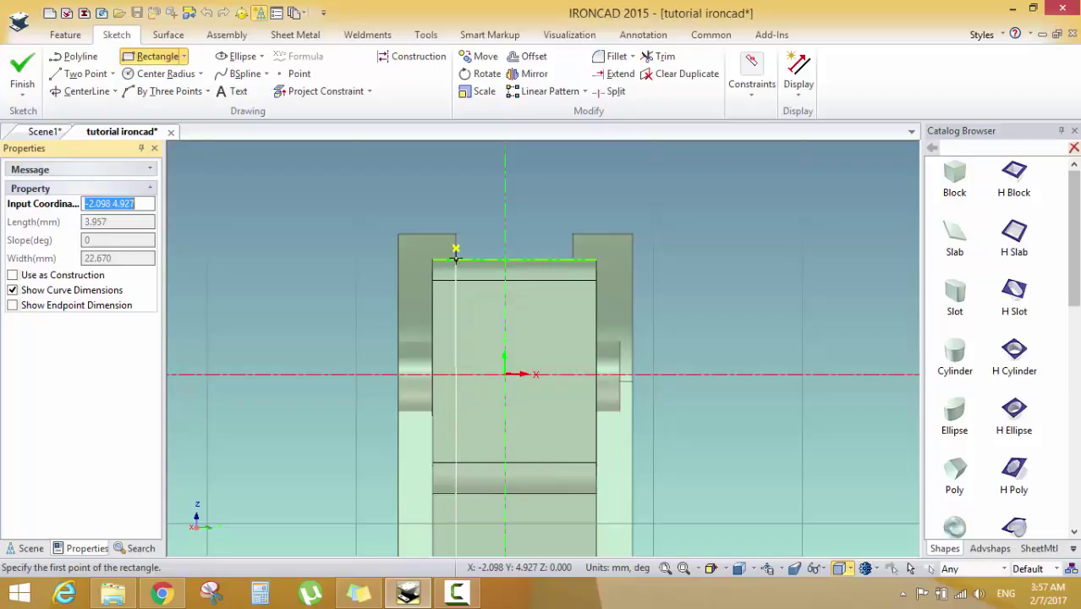
click(454, 208)
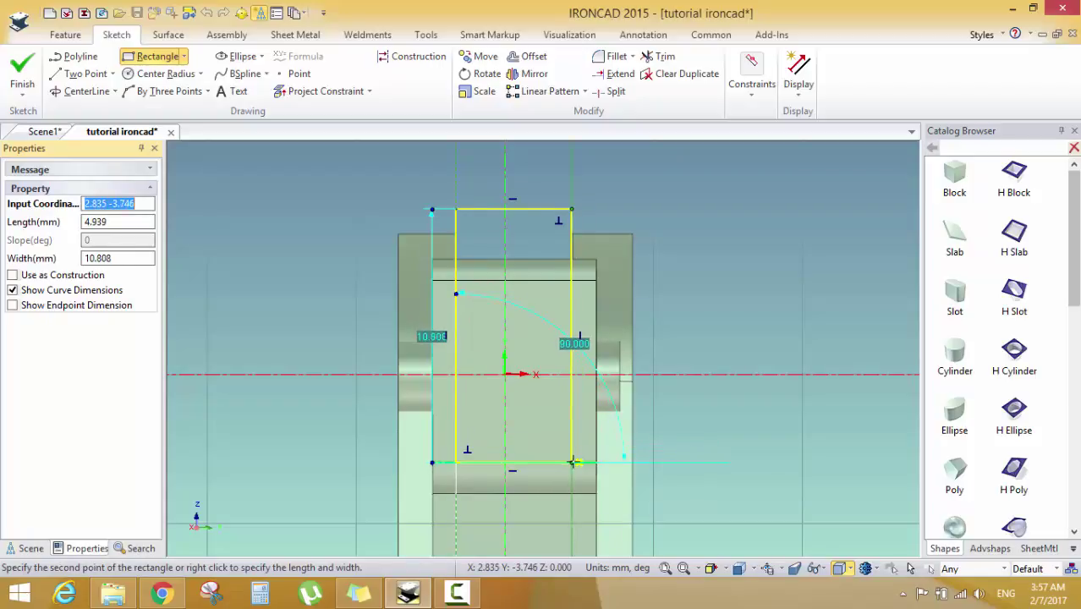
click(572, 461)
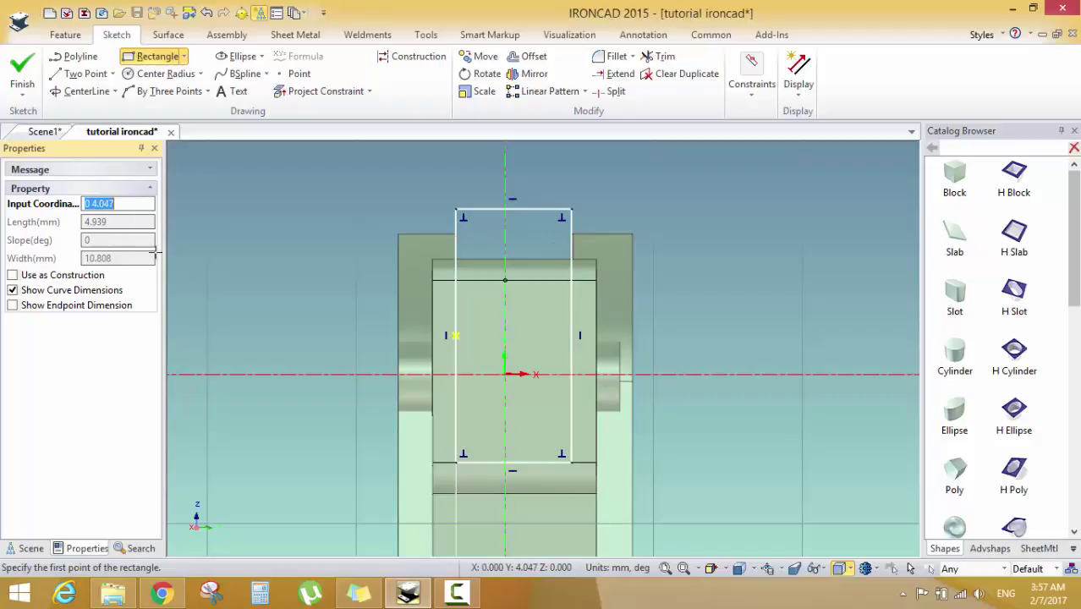
click(24, 80)
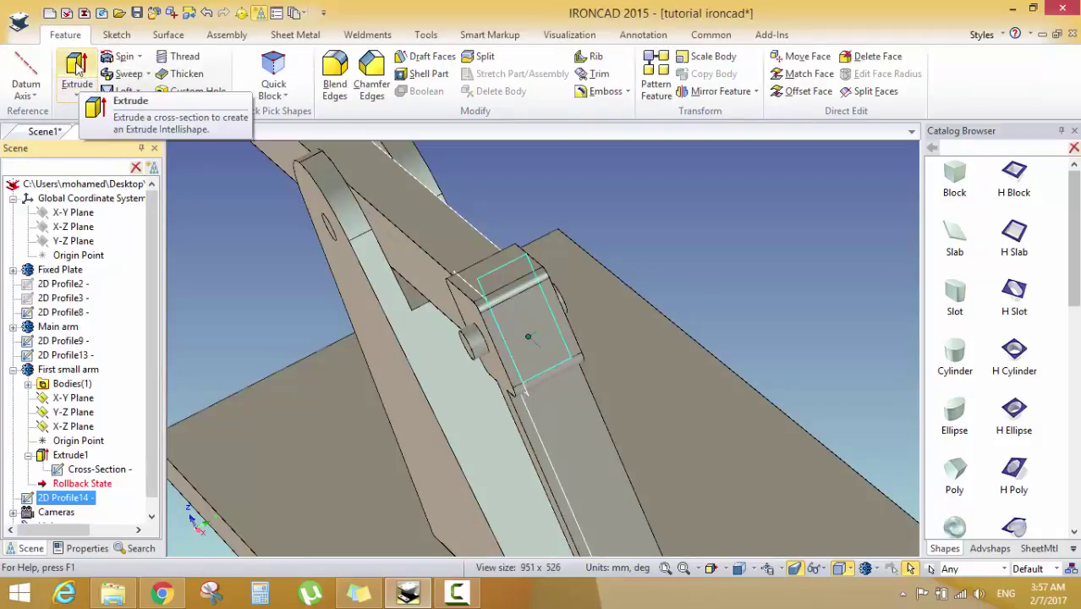
Extrude the rectangle profile on the first small arm, extending the direction 2 depth through the head to about 16.74 mm
click(77, 74)
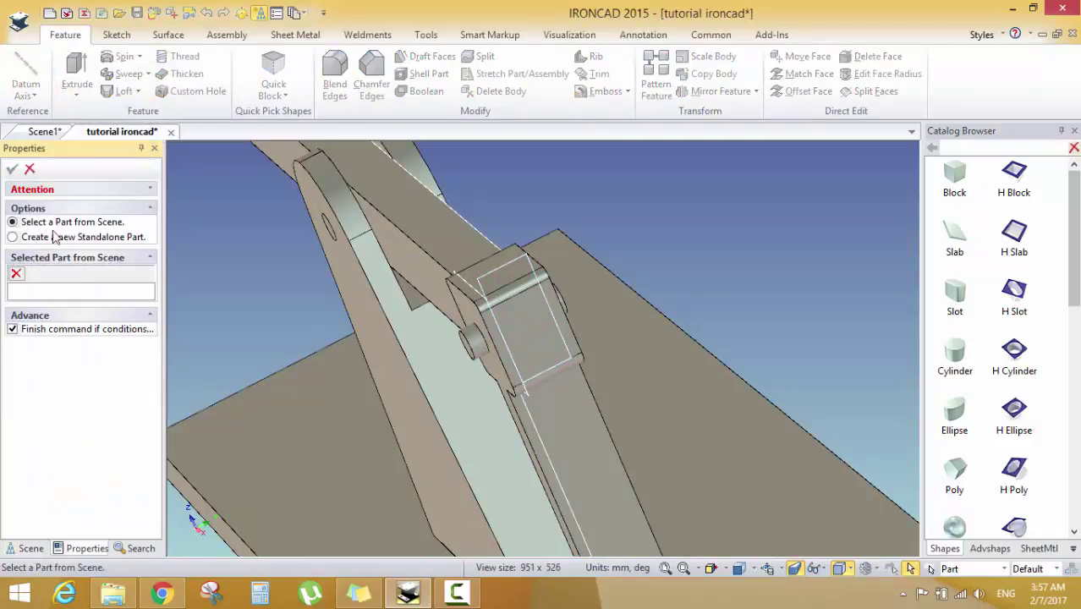
click(568, 425)
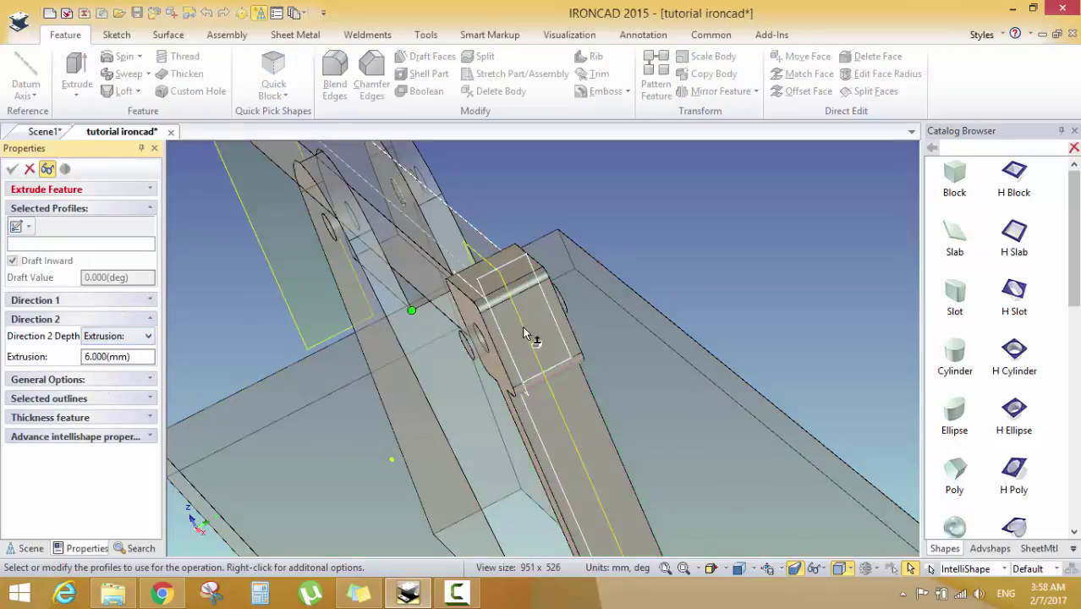
click(508, 271)
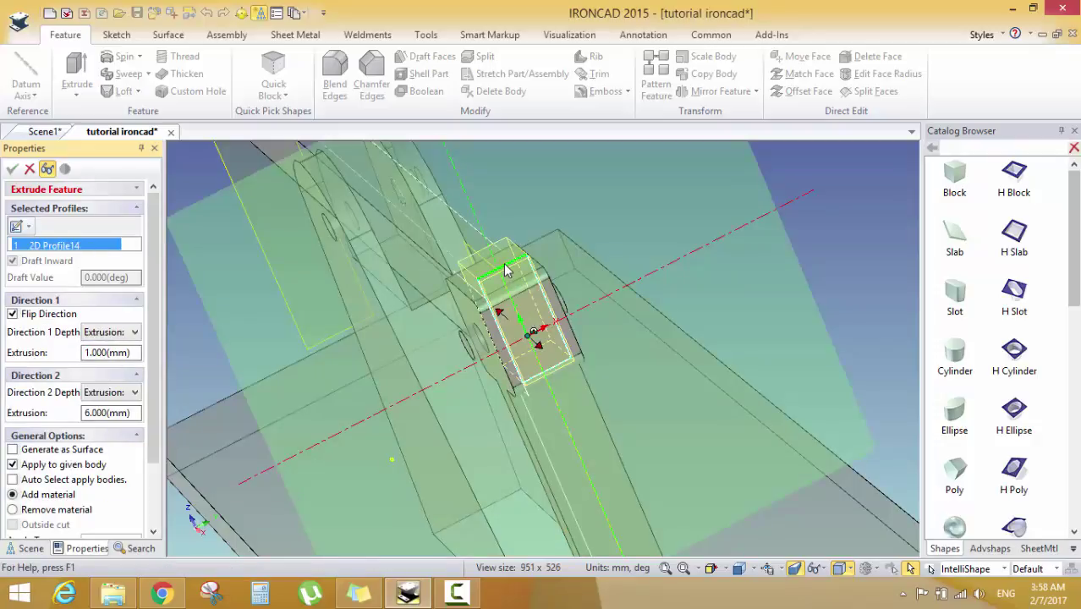
middle_drag(479, 341, 560, 362)
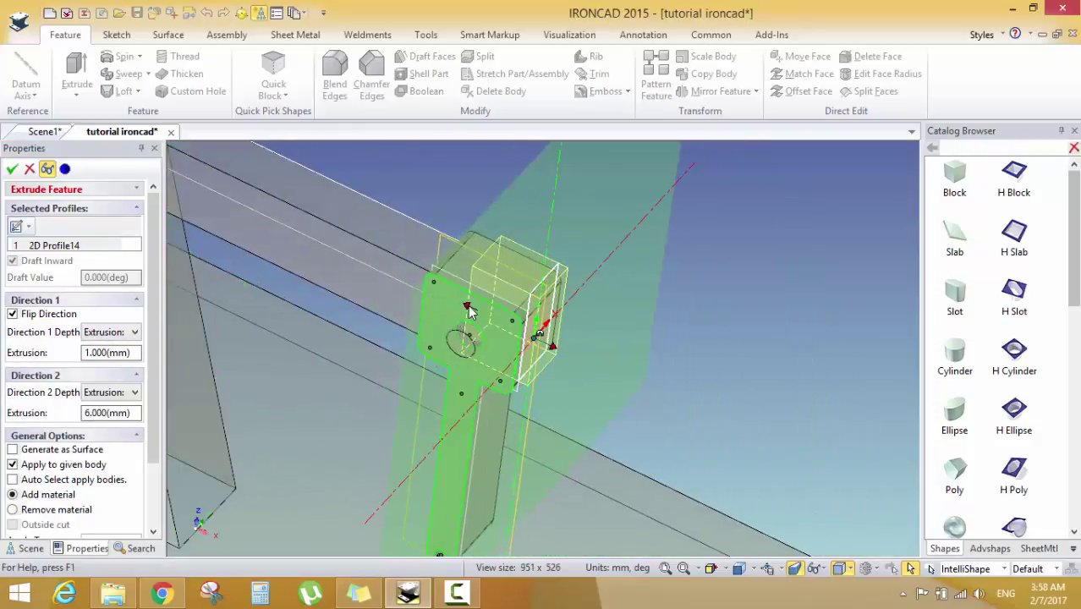
drag(464, 298, 336, 256)
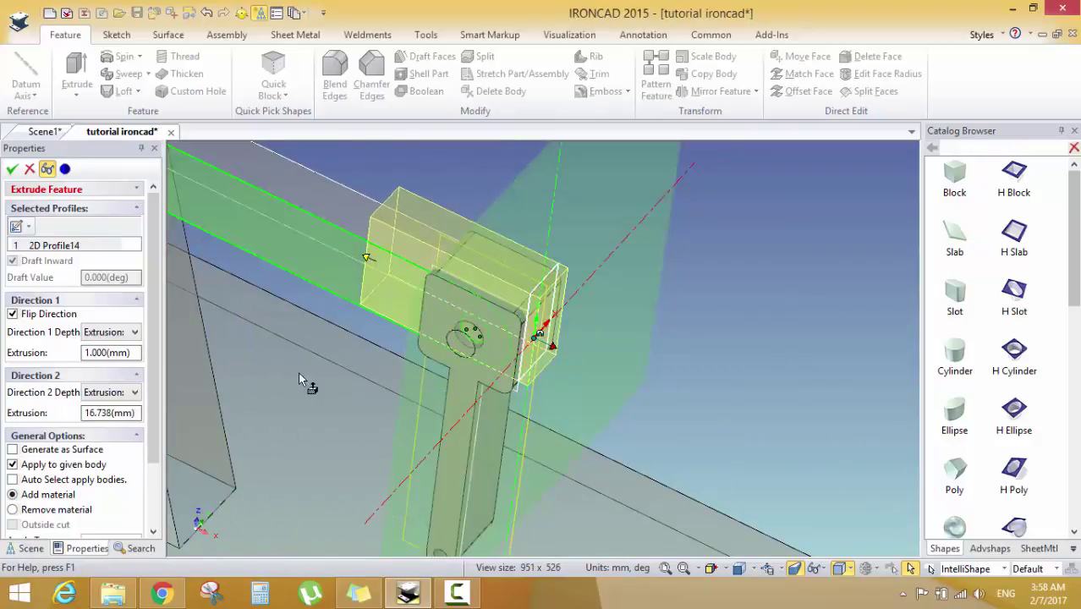
Set the extrusion to remove material and extend its direction 1 depth to about 3.79 mm
click(25, 510)
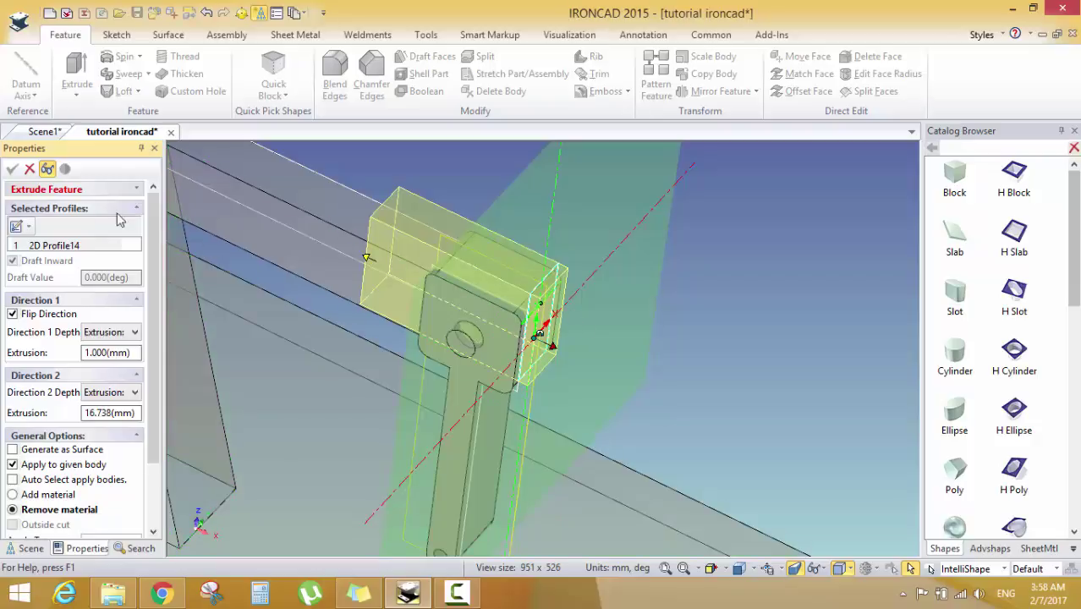
middle_drag(471, 290, 471, 262)
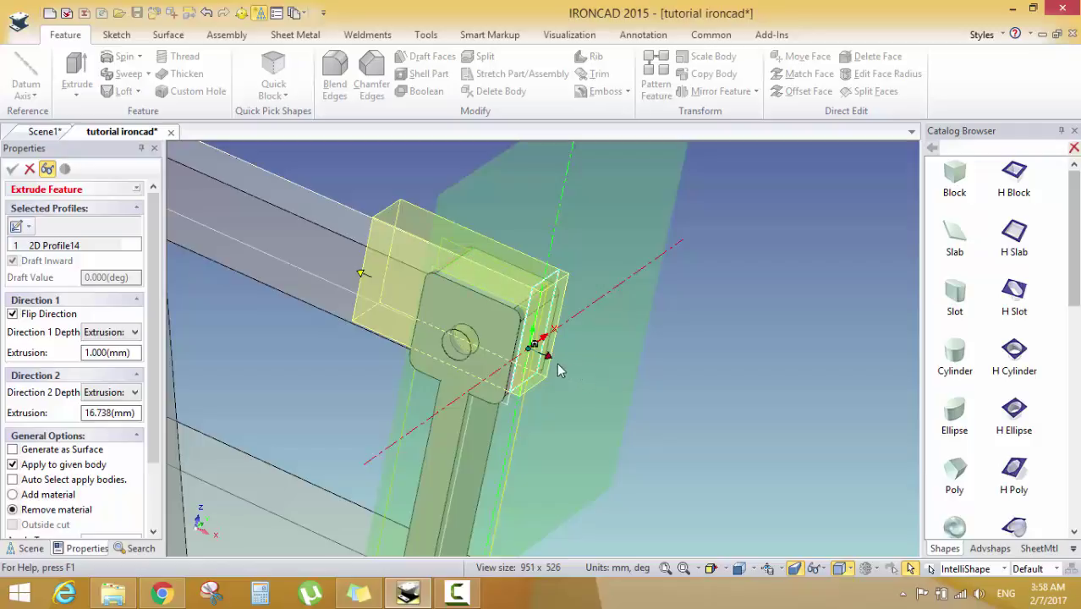
drag(546, 356, 589, 383)
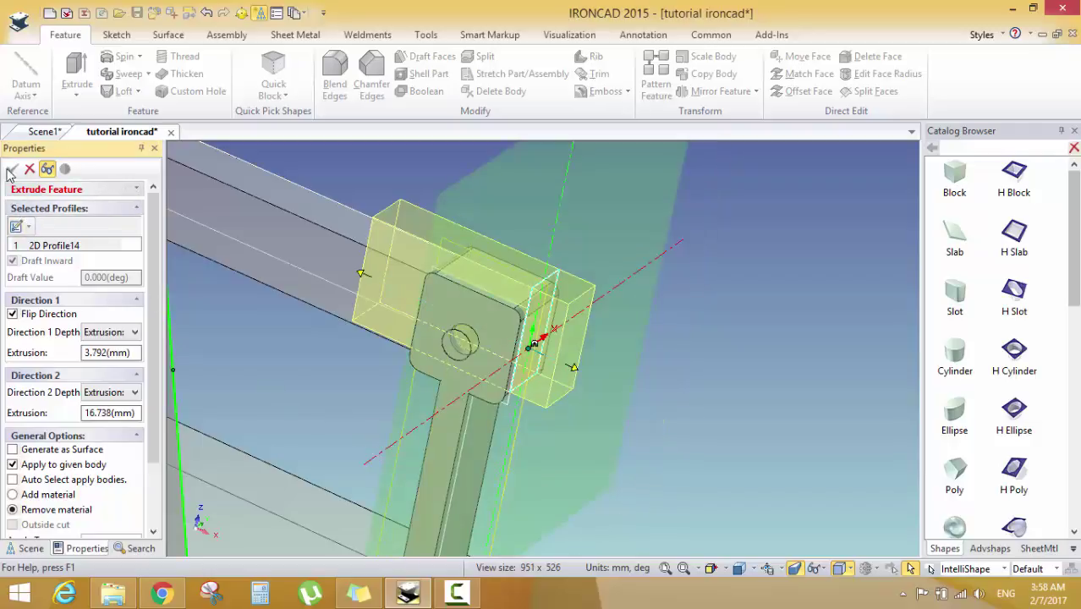
Try flipping the cut direction and switching the extrusion between adding and removing material
click(48, 170)
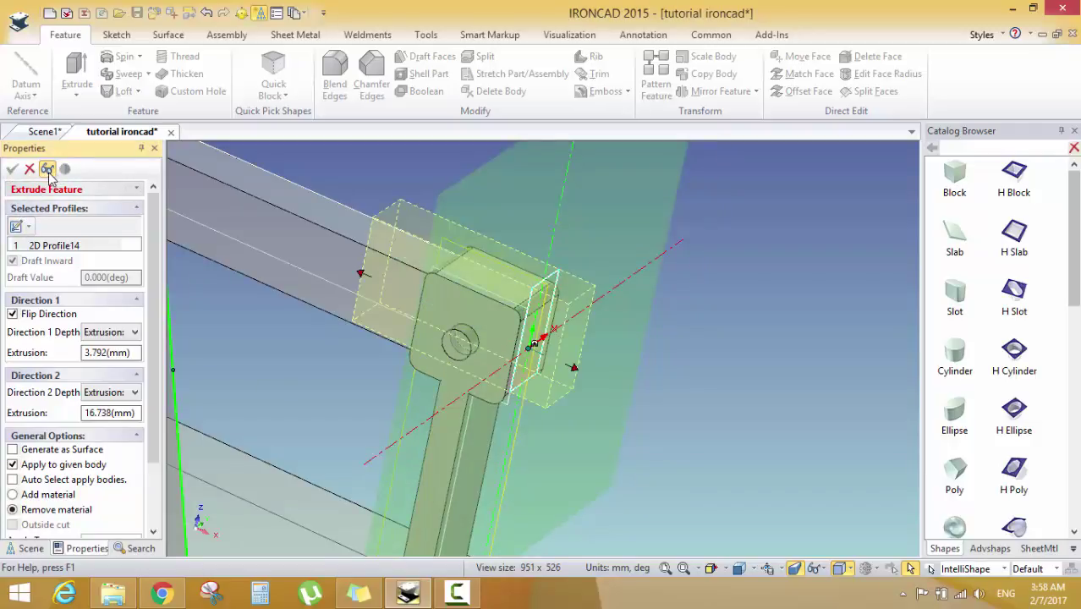
middle_drag(475, 337, 448, 319)
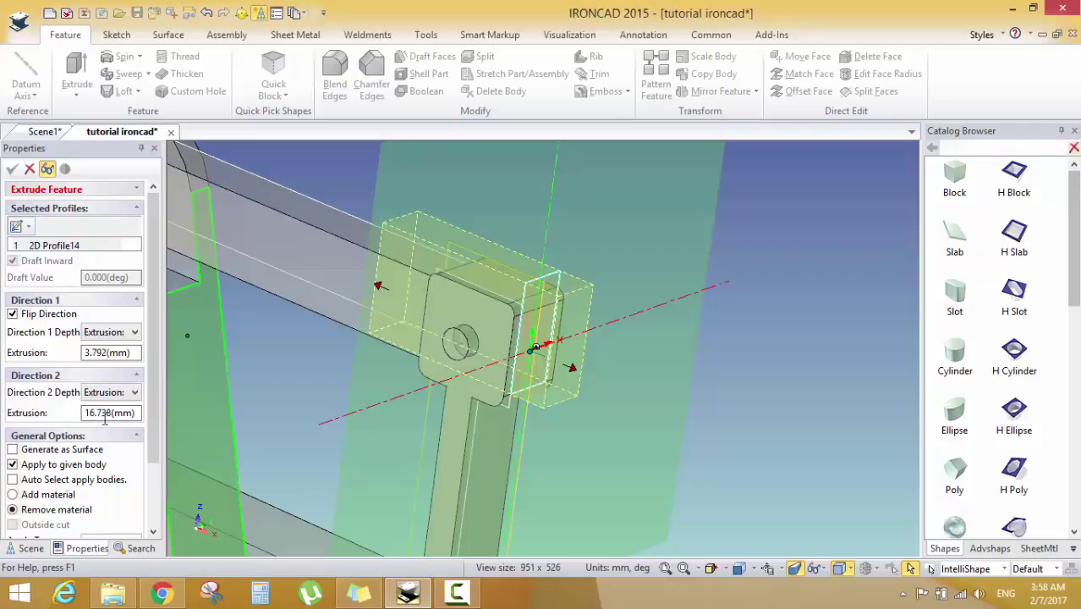
click(12, 315)
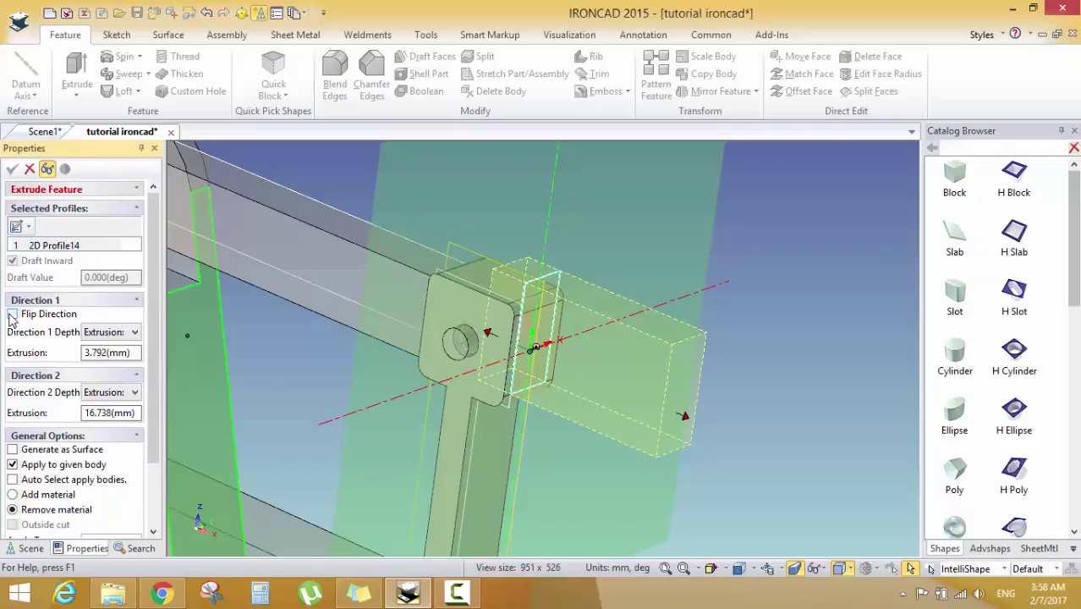
click(12, 315)
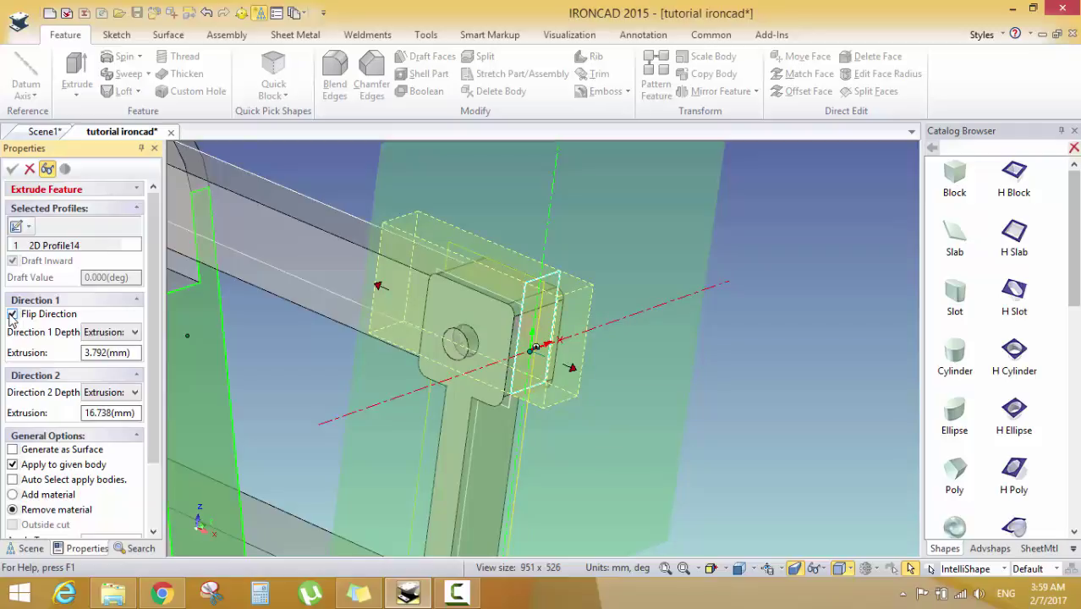
click(36, 497)
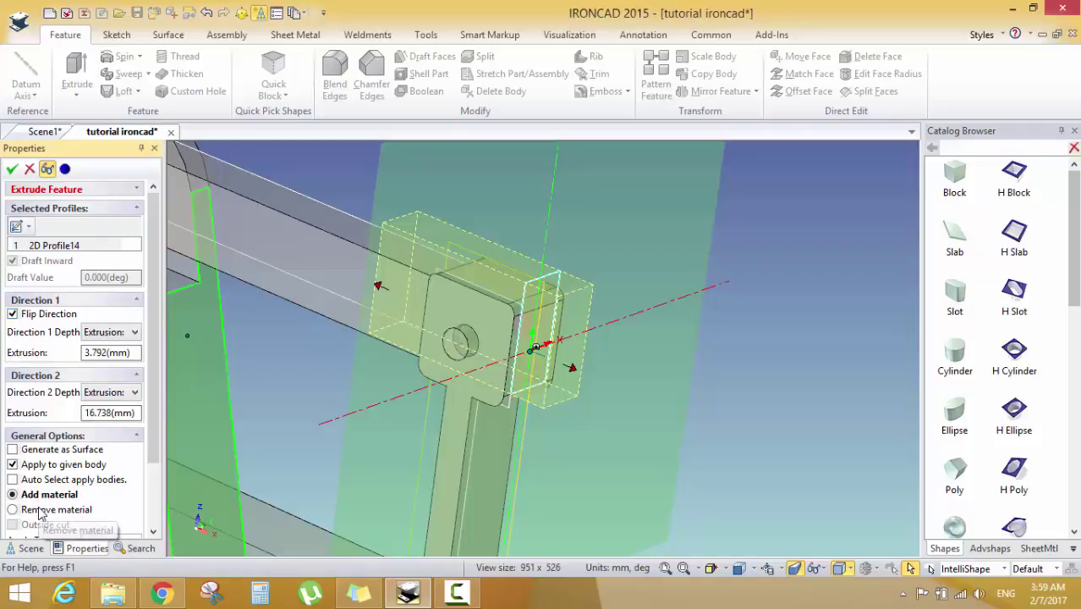
click(38, 513)
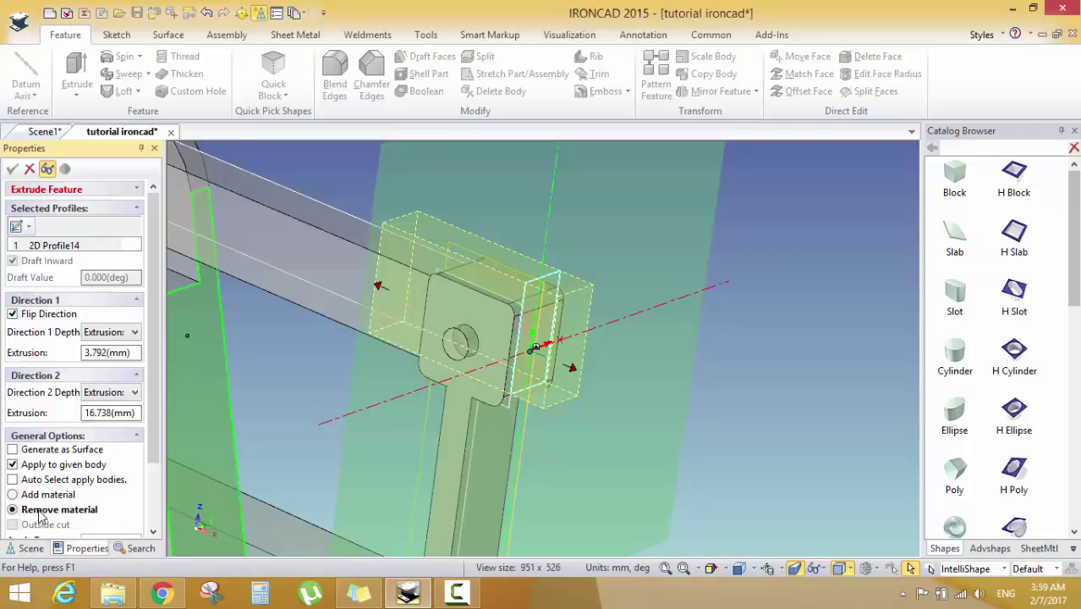
Apply the cut to the first small arm's body and finish the extrusion to form the forked head
drag(152, 464, 153, 524)
click(124, 466)
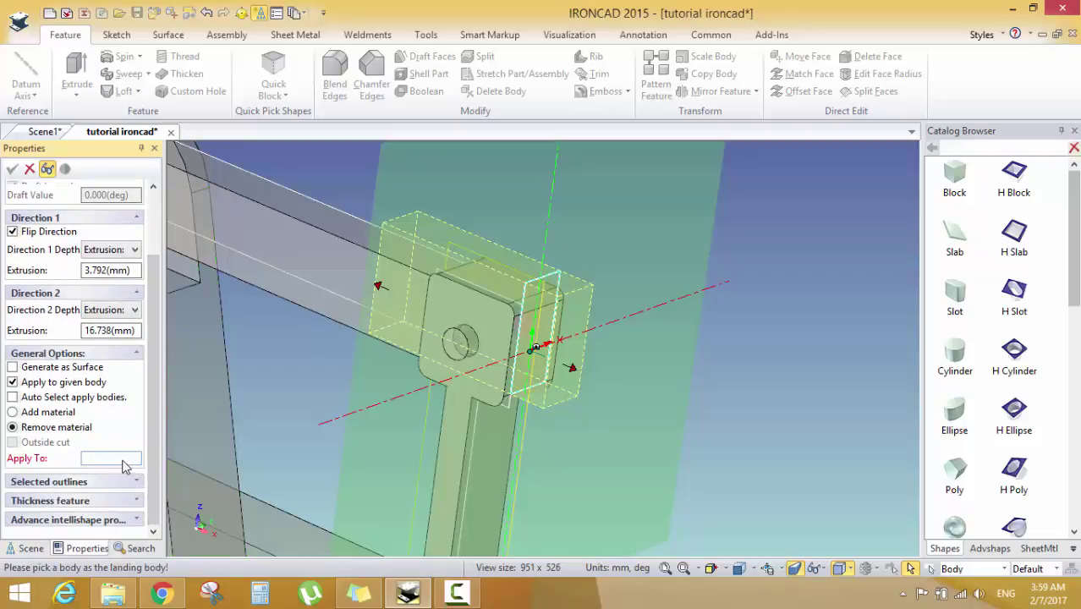
click(467, 485)
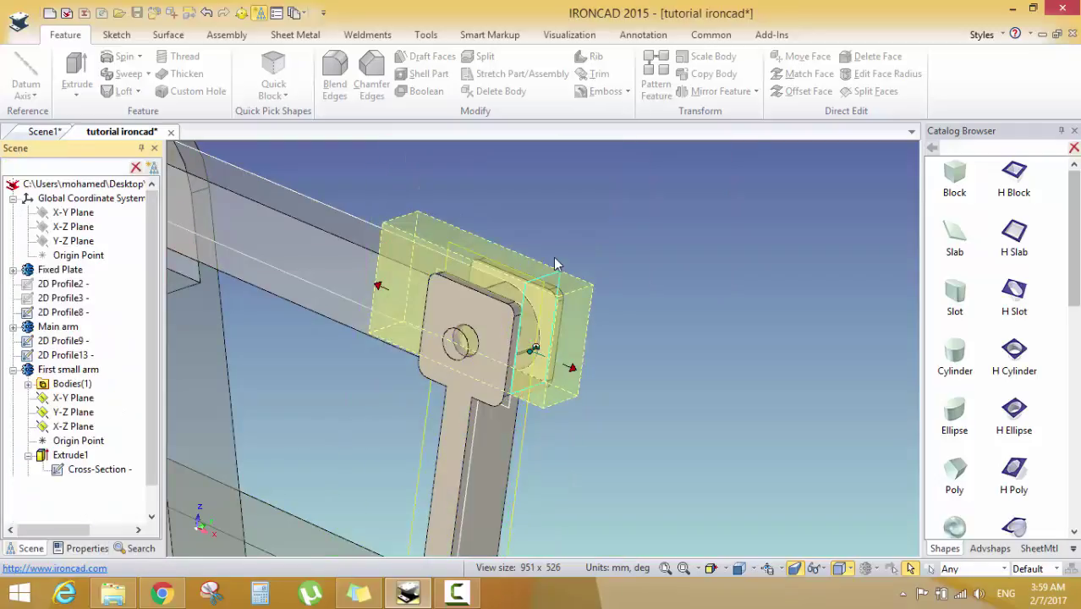
Compare the small arm's slotted head with the red connecting link in the YouTube video
middle_drag(622, 254, 562, 406)
middle_drag(565, 293, 518, 397)
key(alt+Tab)
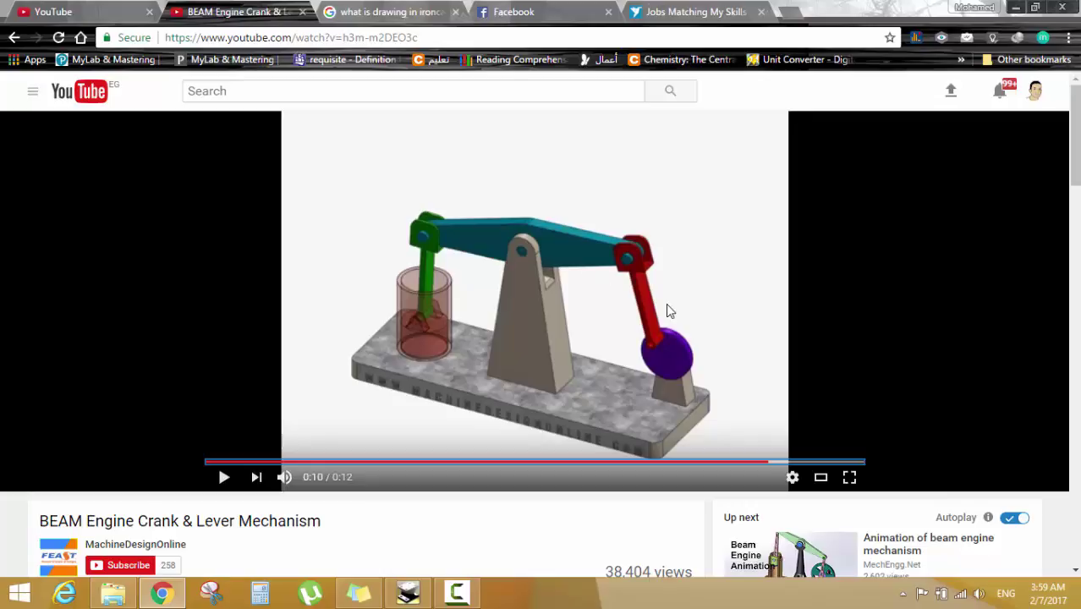
key(alt+Tab)
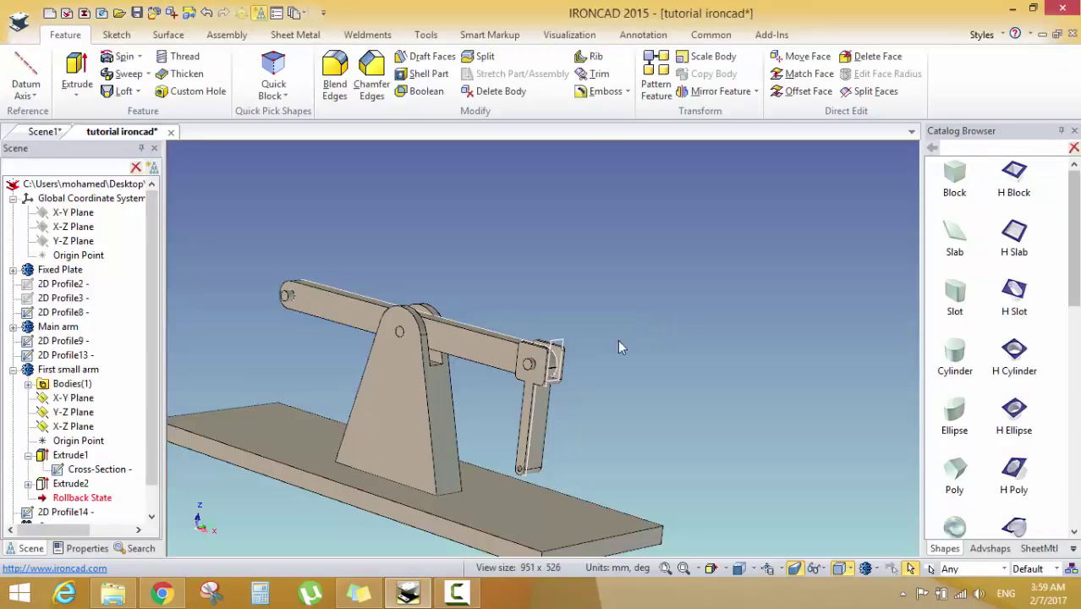
Examine the forked head from several angles, including the gap between the main arm's rounded end and the slot floor
middle_drag(617, 339, 466, 301)
scroll(454, 356, up, 3)
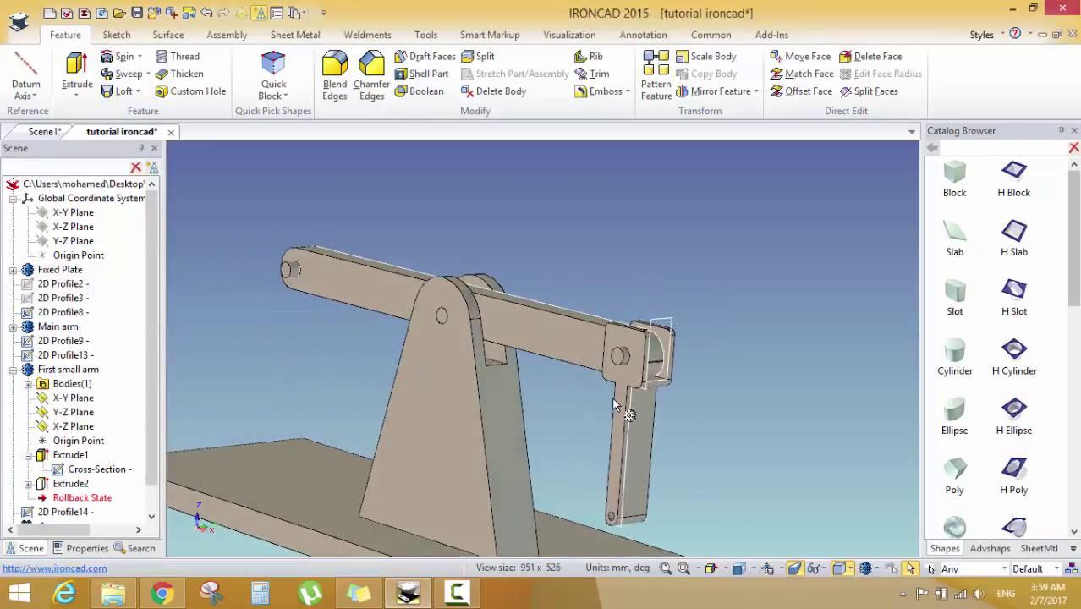
click(637, 428)
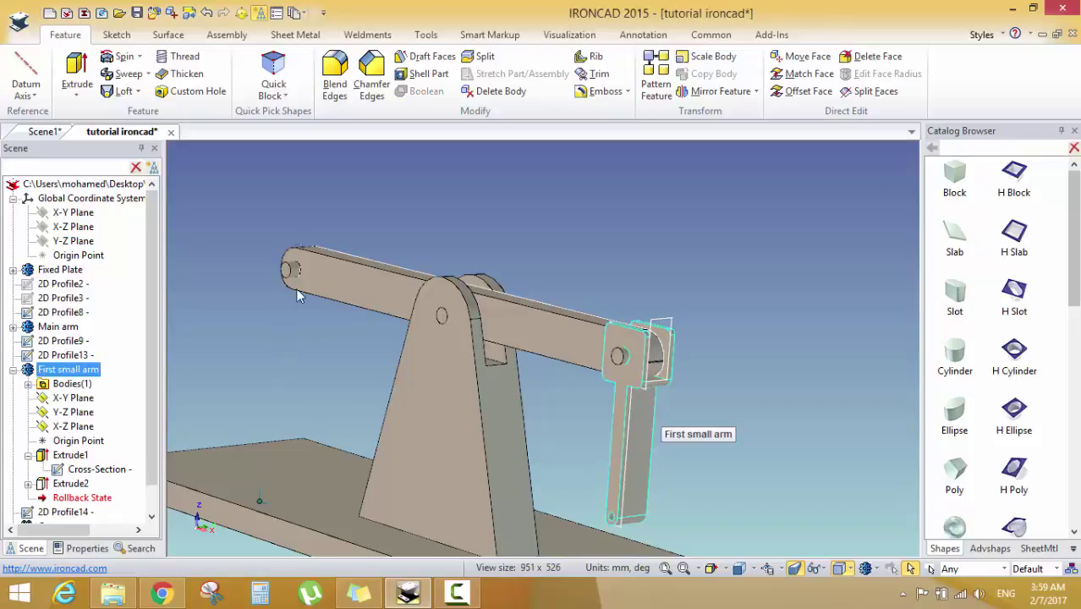
middle_drag(311, 292, 312, 324)
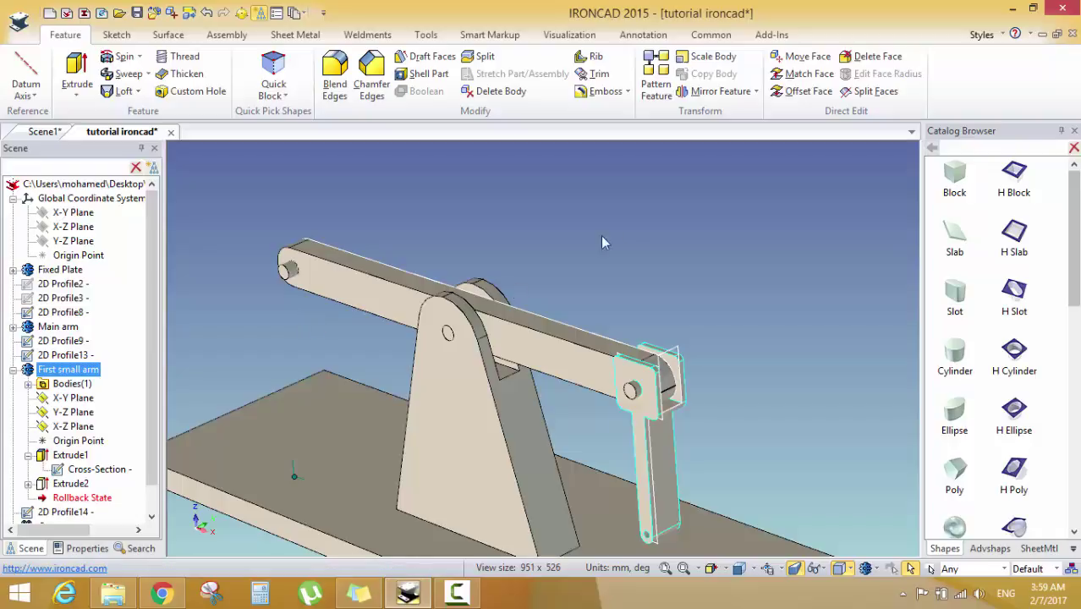
click(678, 246)
middle_drag(651, 259, 543, 447)
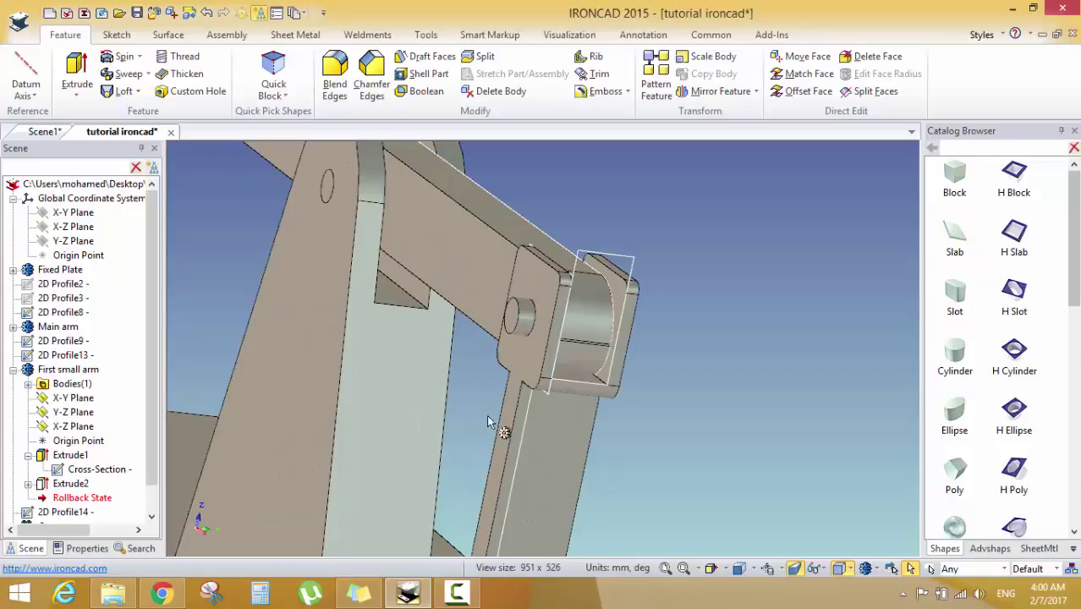
middle_drag(439, 407, 721, 383)
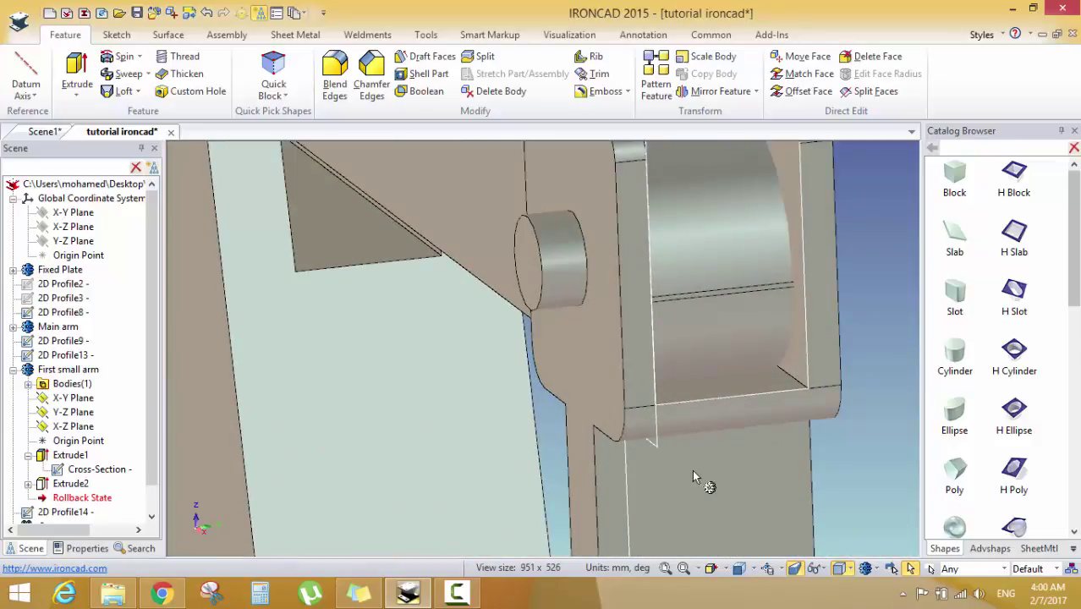
click(700, 318)
scroll(713, 385, up, 3)
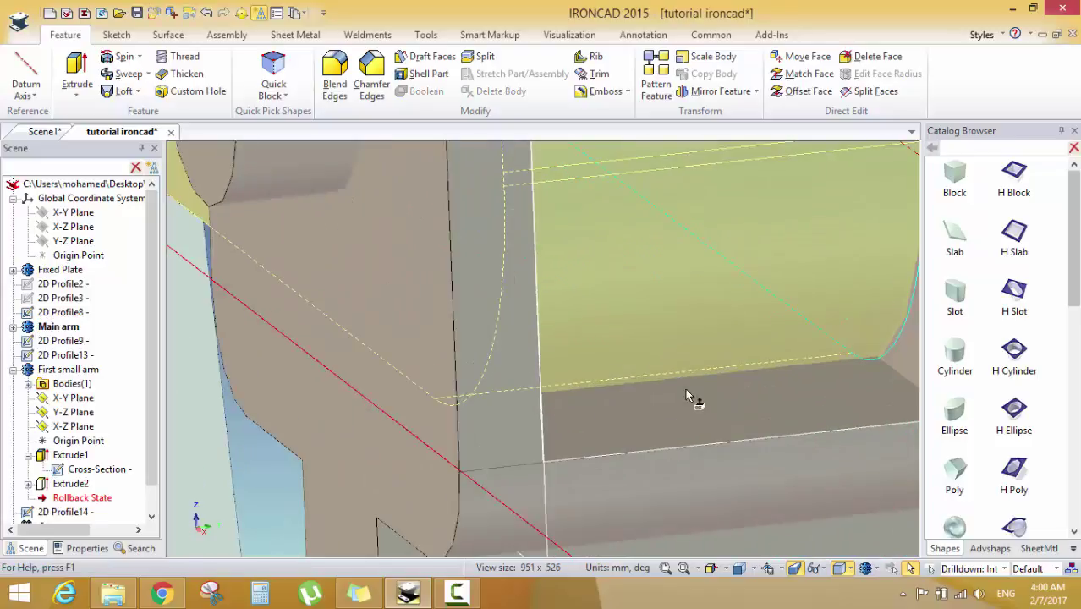
scroll(646, 400, up, 2)
click(646, 402)
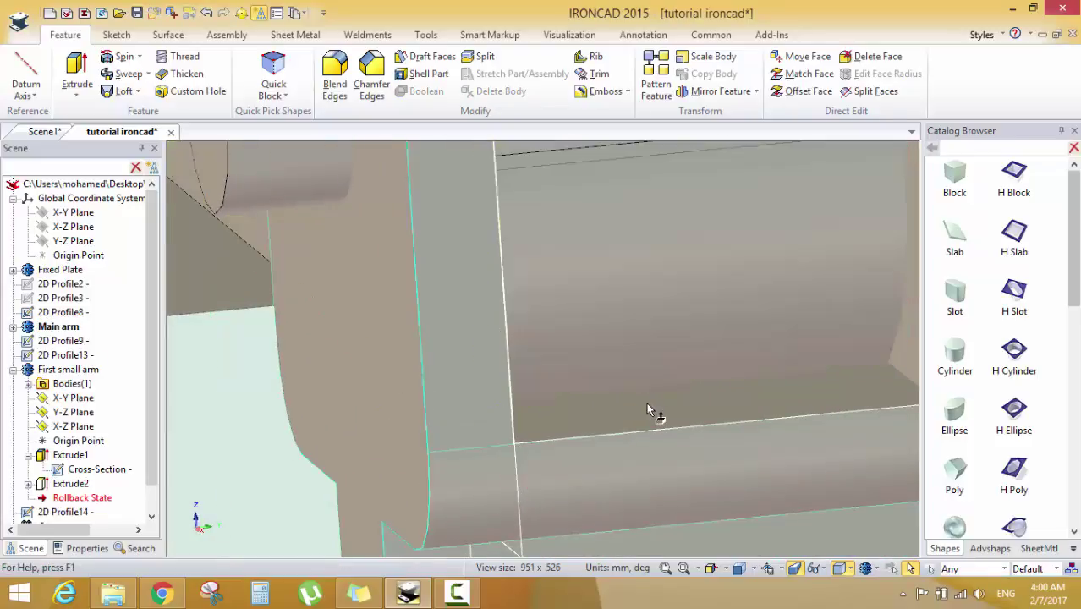
scroll(647, 408, down, 5)
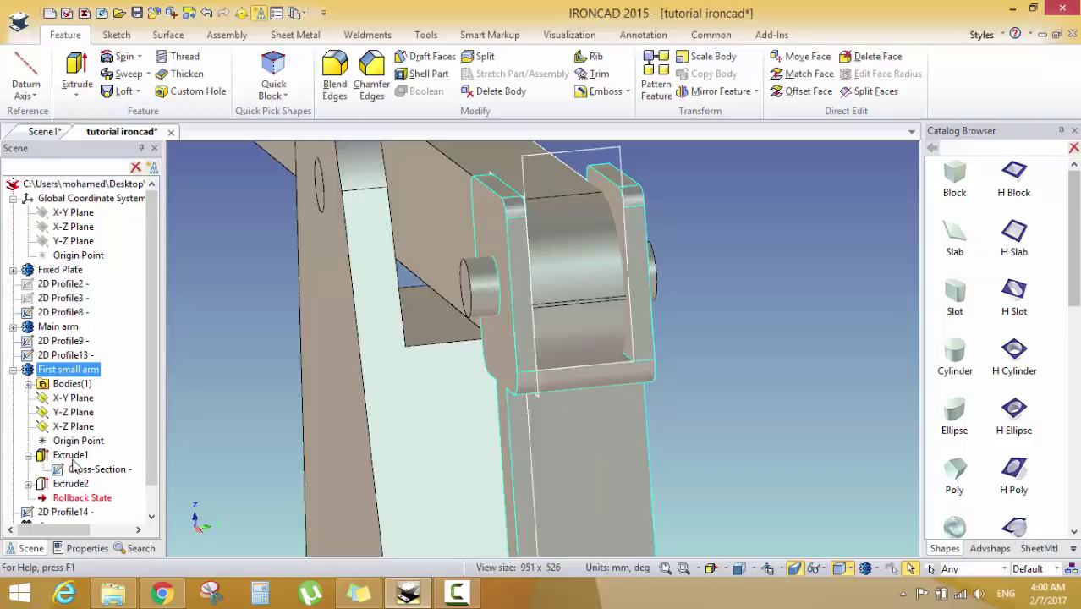
Edit the cross-section of the slot cut in the first small arm, lowering the rectangle's bottom edge to deepen the slot, and finish the sketch
scroll(90, 483, down, 1)
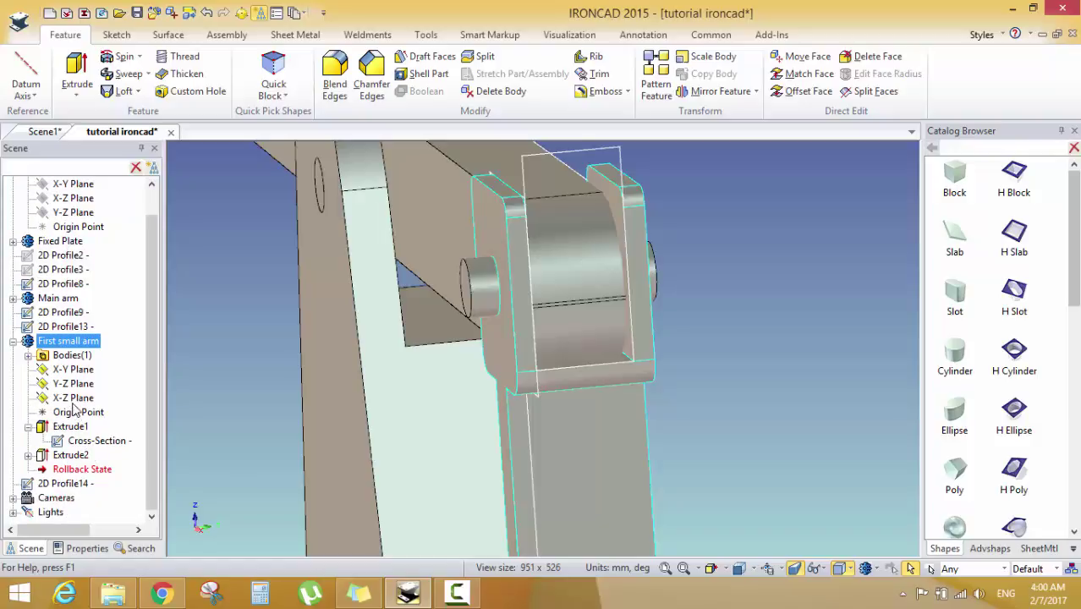
click(72, 457)
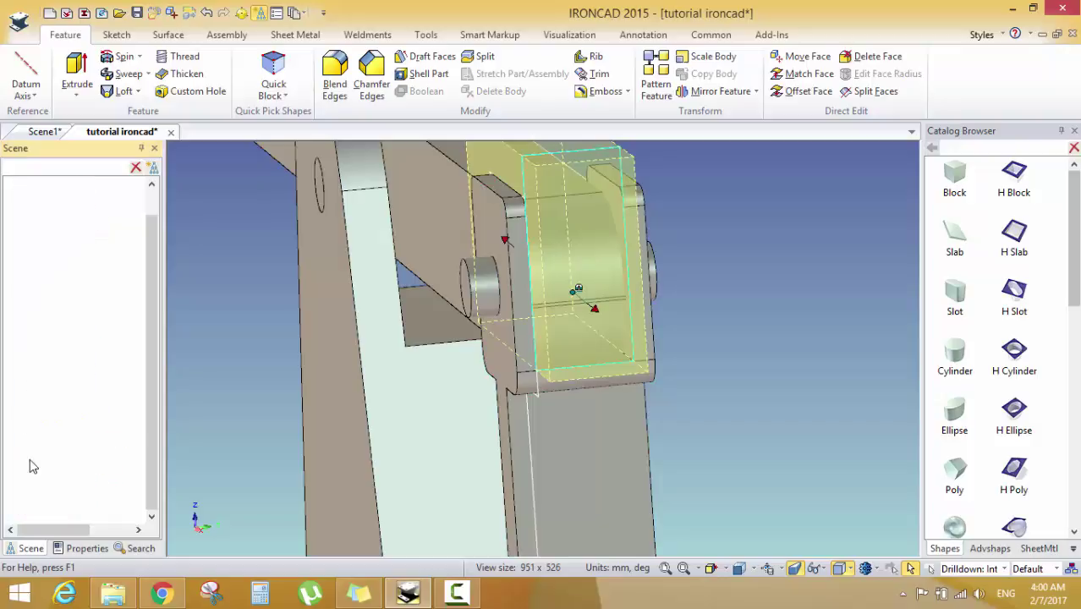
click(98, 470)
right_click(96, 472)
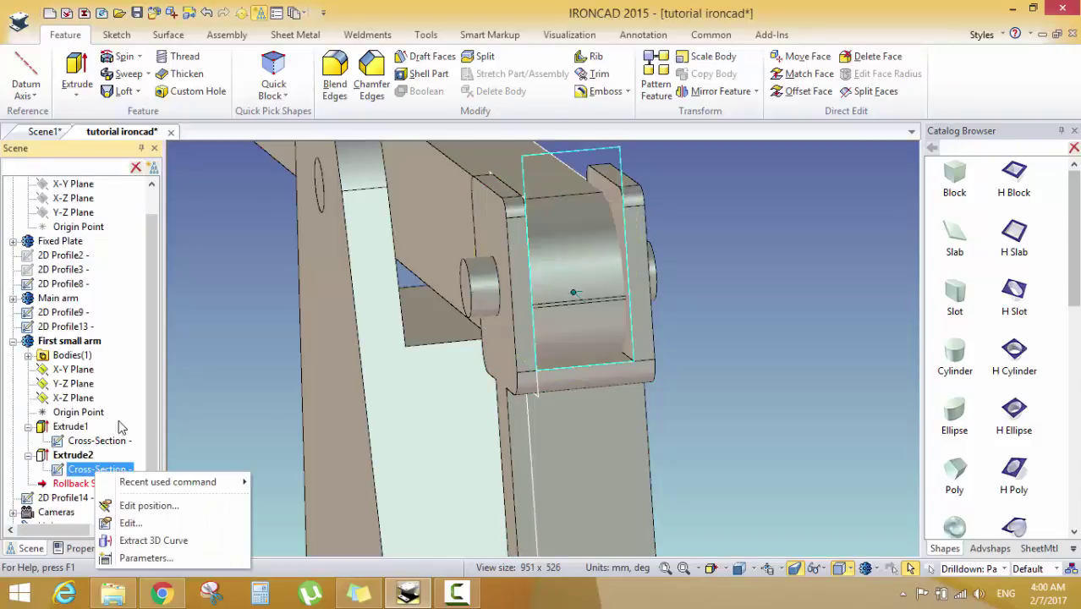
click(127, 524)
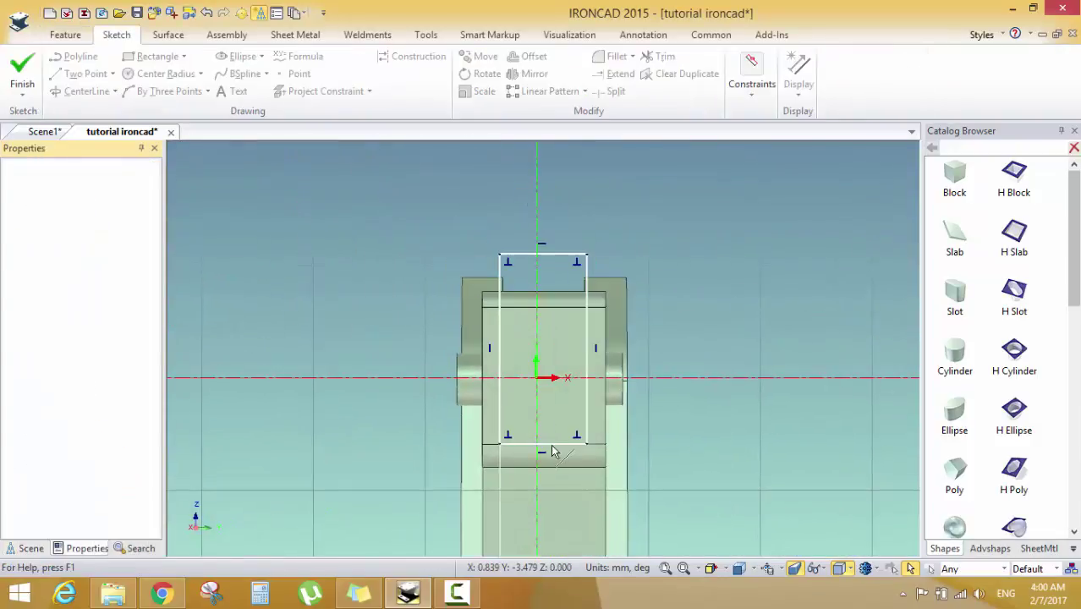
scroll(551, 454, up, 2)
drag(556, 447, 559, 476)
click(22, 72)
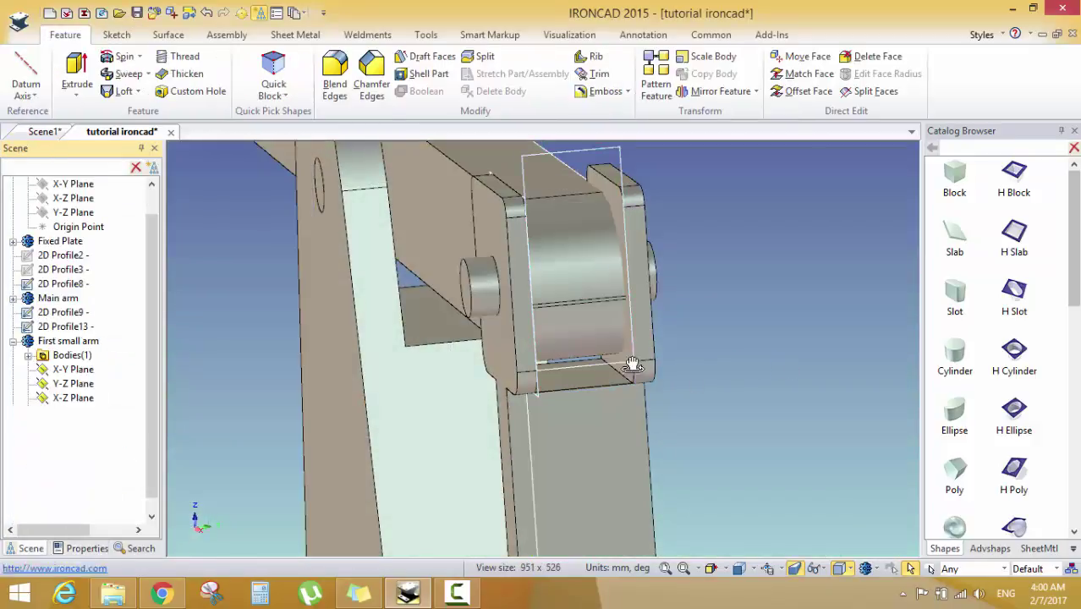
middle_drag(632, 362, 676, 375)
scroll(692, 355, down, 3)
scroll(677, 374, down, 3)
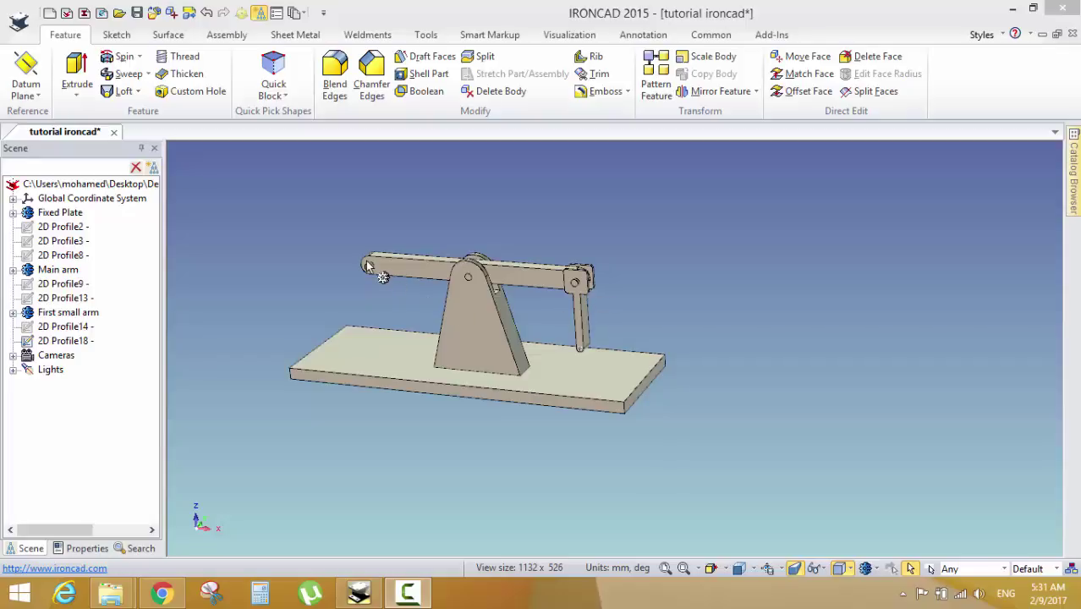
Switch to the YouTube video to look at the green link on the beam's other end, and return to IRONCAD
click(161, 592)
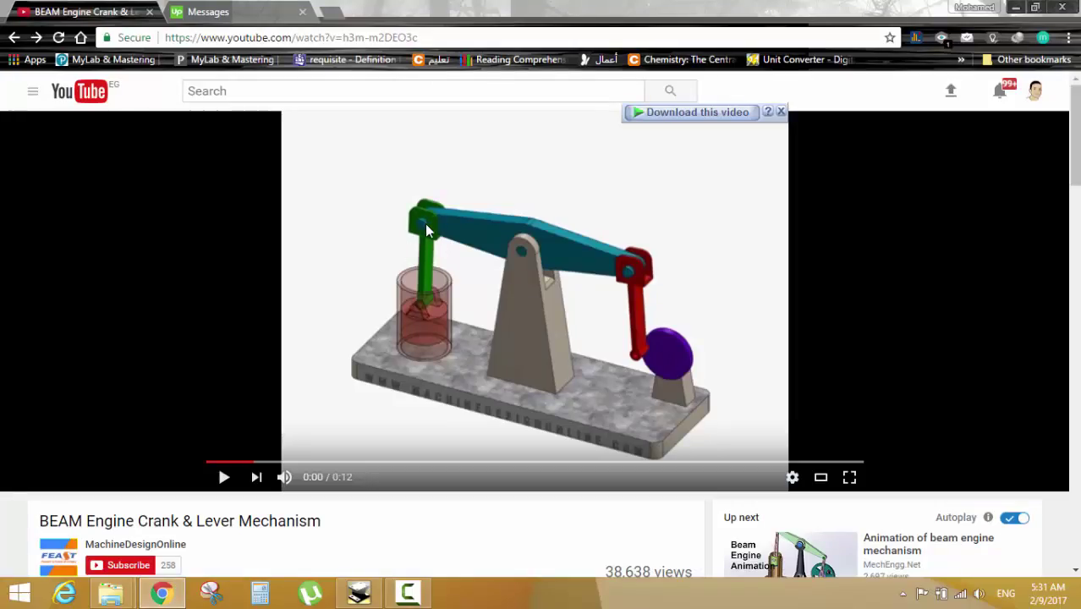
click(408, 592)
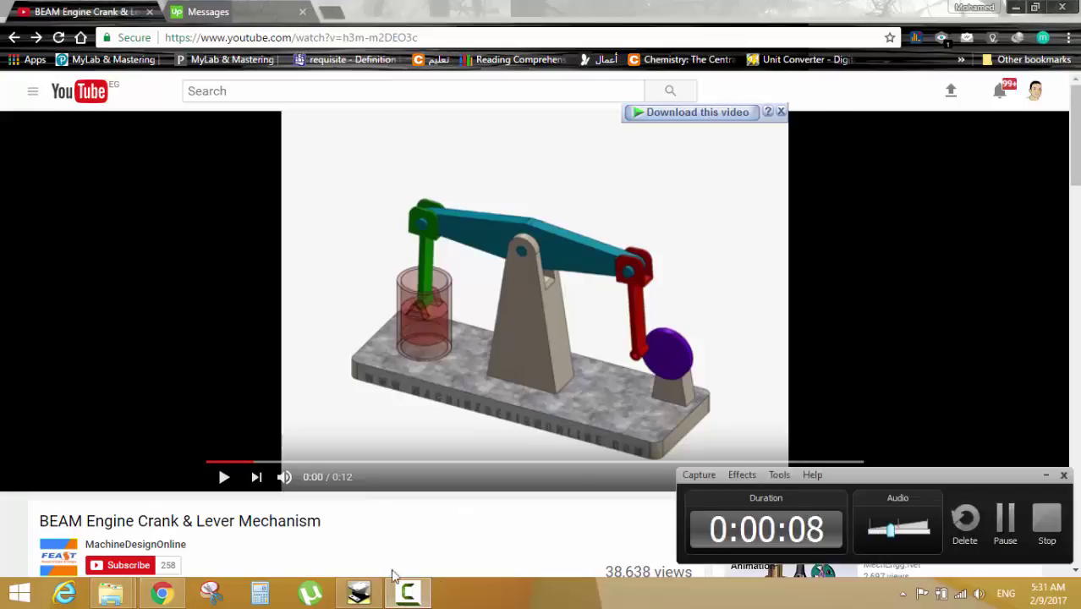
click(359, 592)
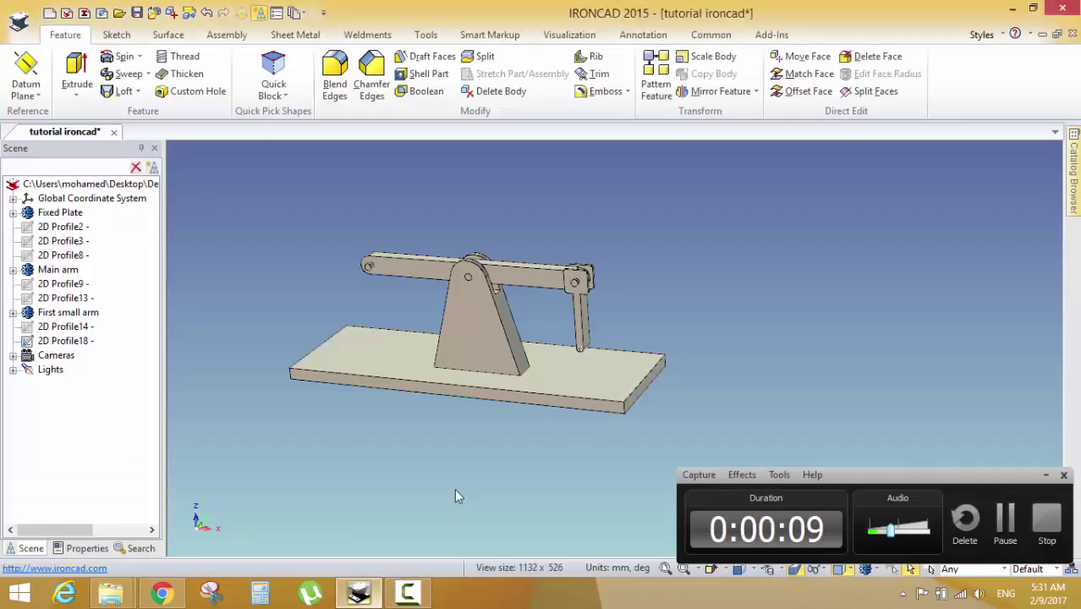
click(1045, 474)
Copy the first small arm and paste a duplicate of it into the scene
scroll(550, 313, up, 2)
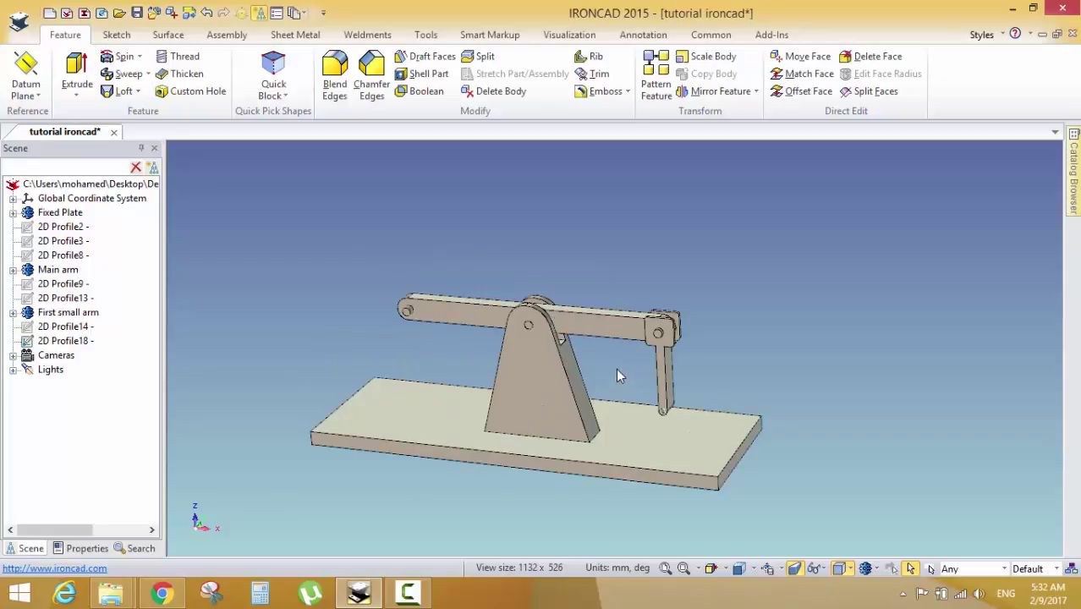
scroll(618, 375, up, 1)
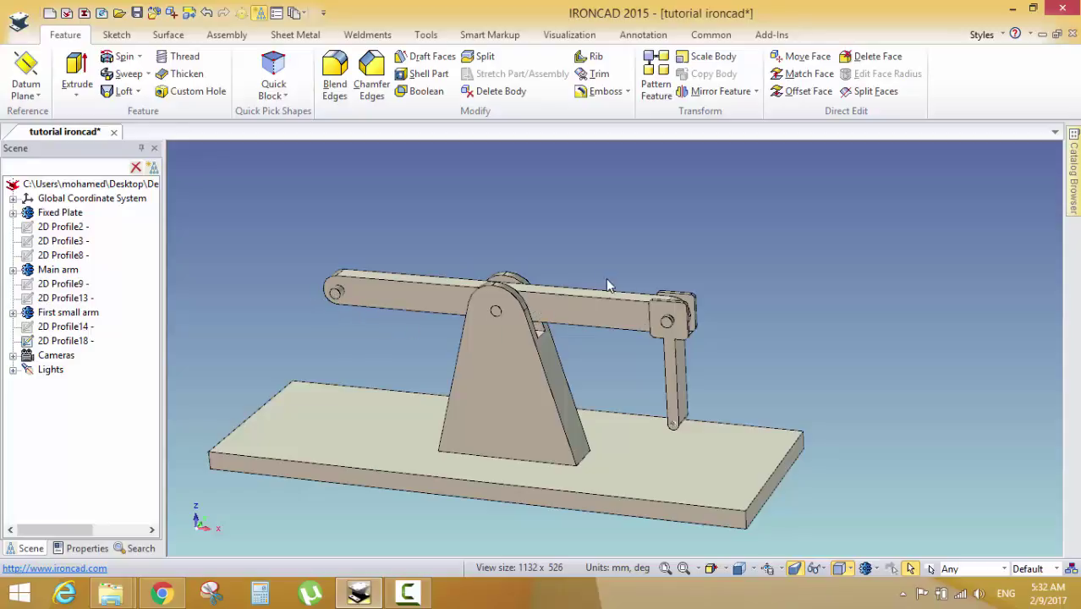
click(670, 342)
right_click(672, 341)
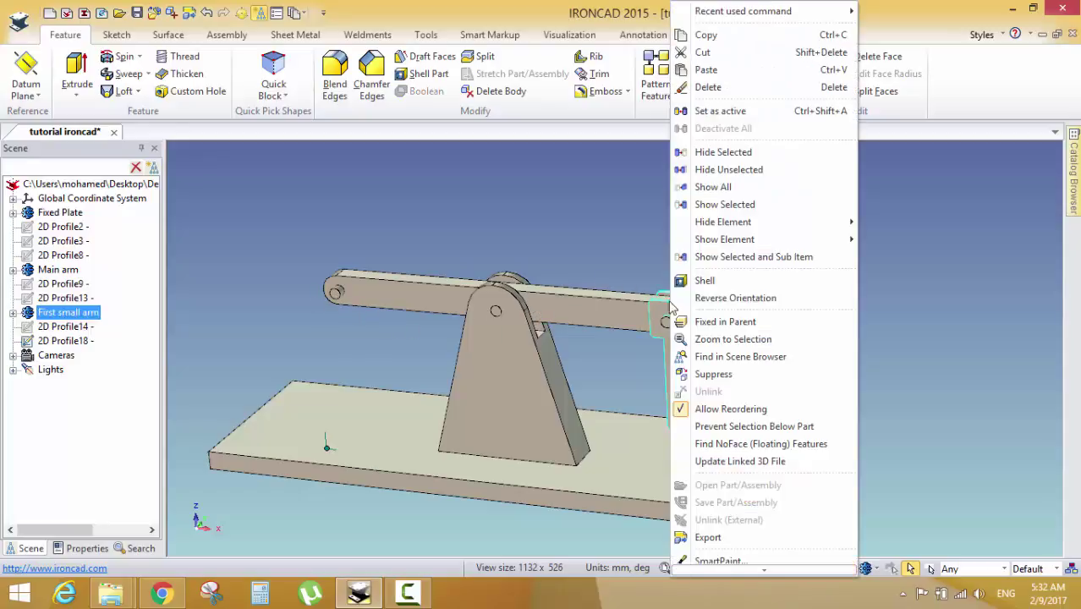
click(706, 35)
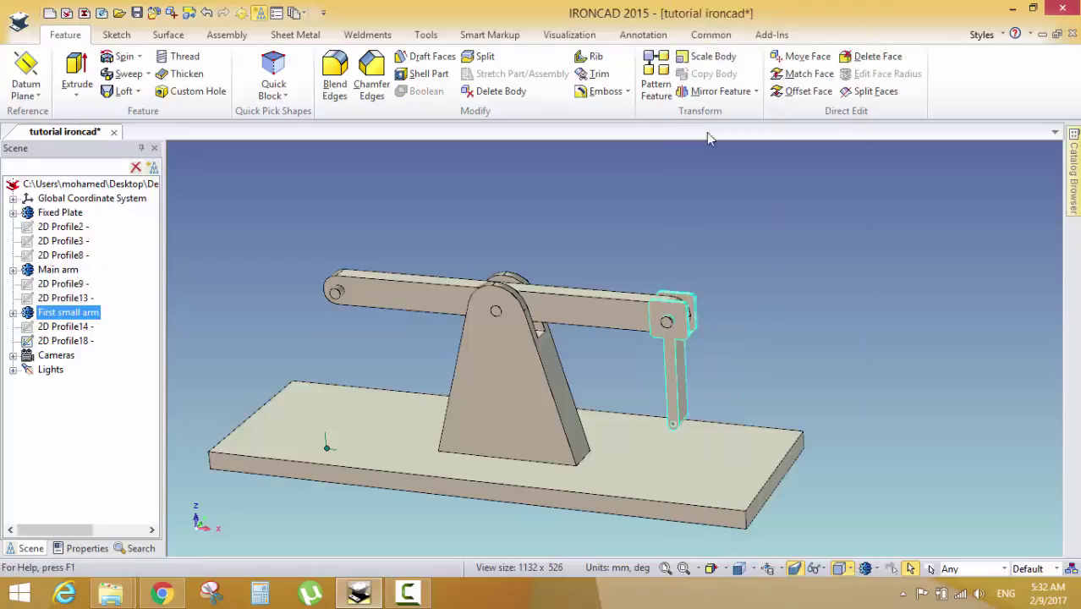
scroll(679, 362, up, 3)
right_click(674, 356)
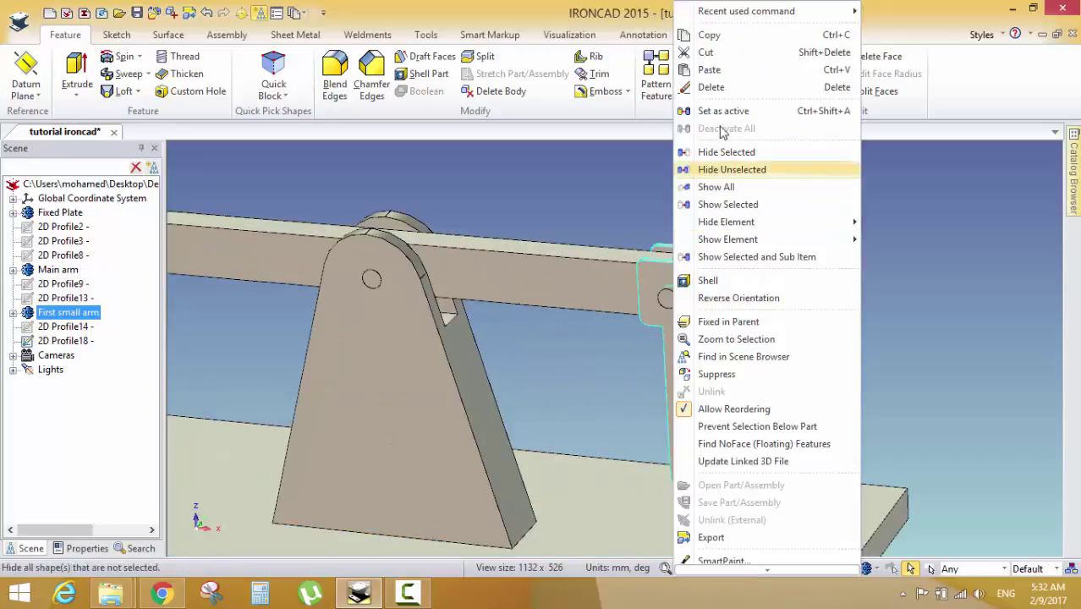
click(715, 67)
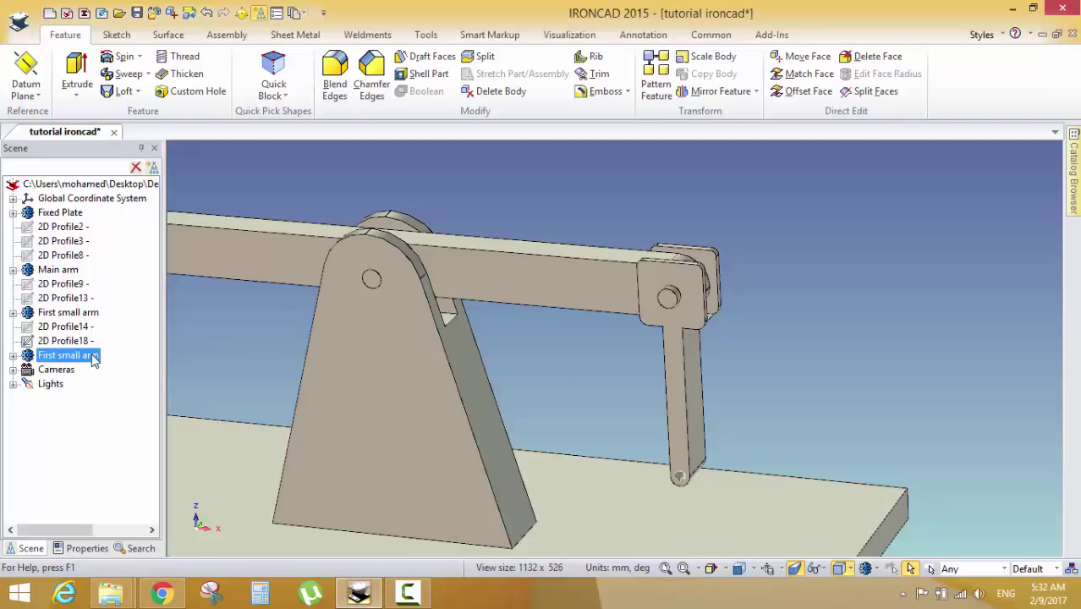
Highlight the original and the pasted small arm in turn to compare where each sits on the model
click(683, 352)
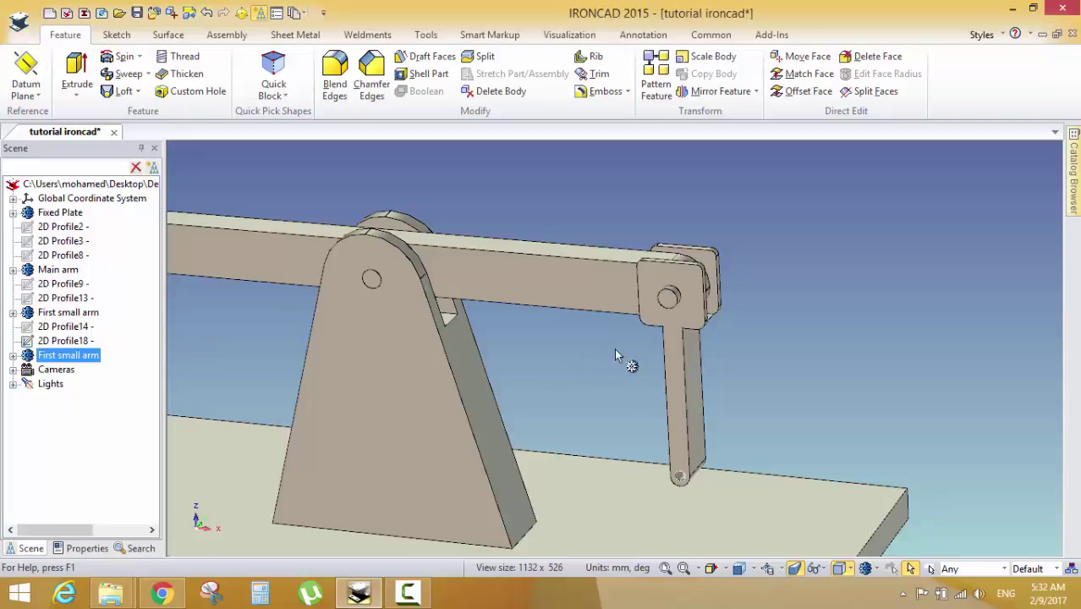
click(85, 355)
click(88, 314)
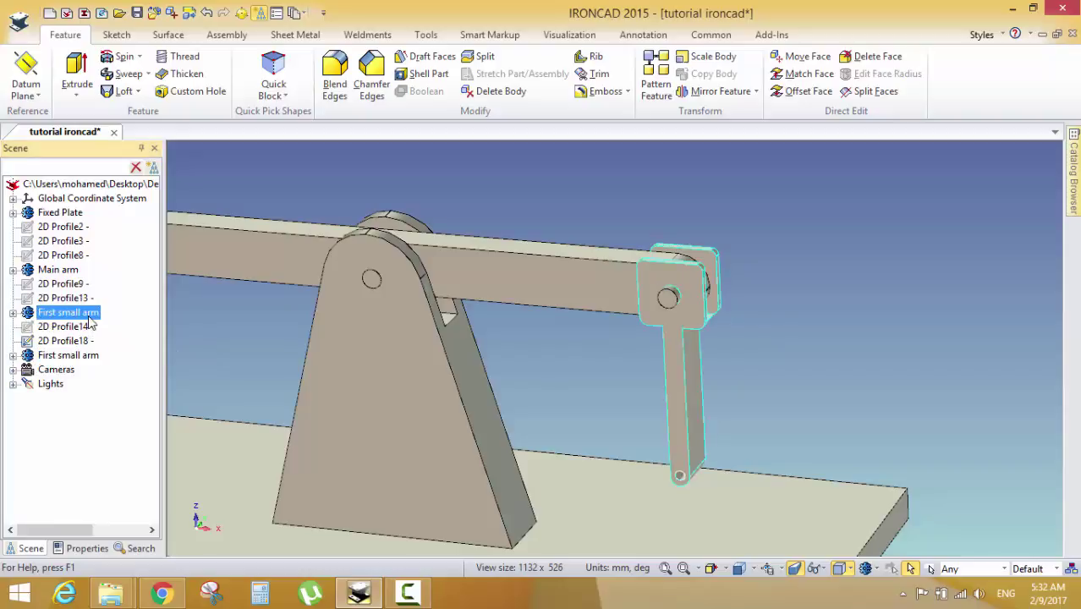
click(84, 355)
middle_drag(135, 363, 377, 363)
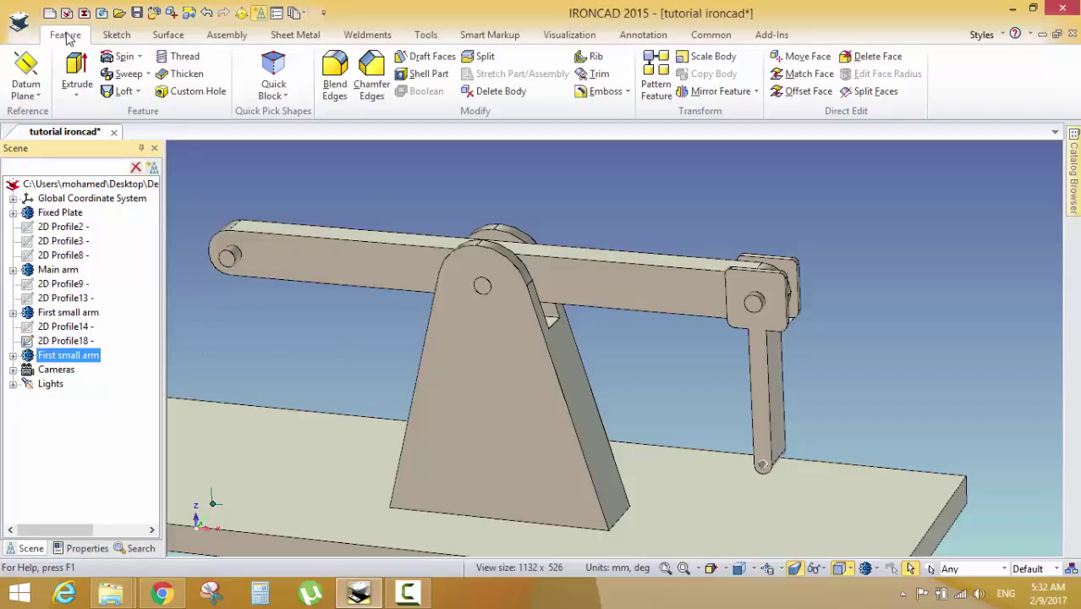
click(227, 36)
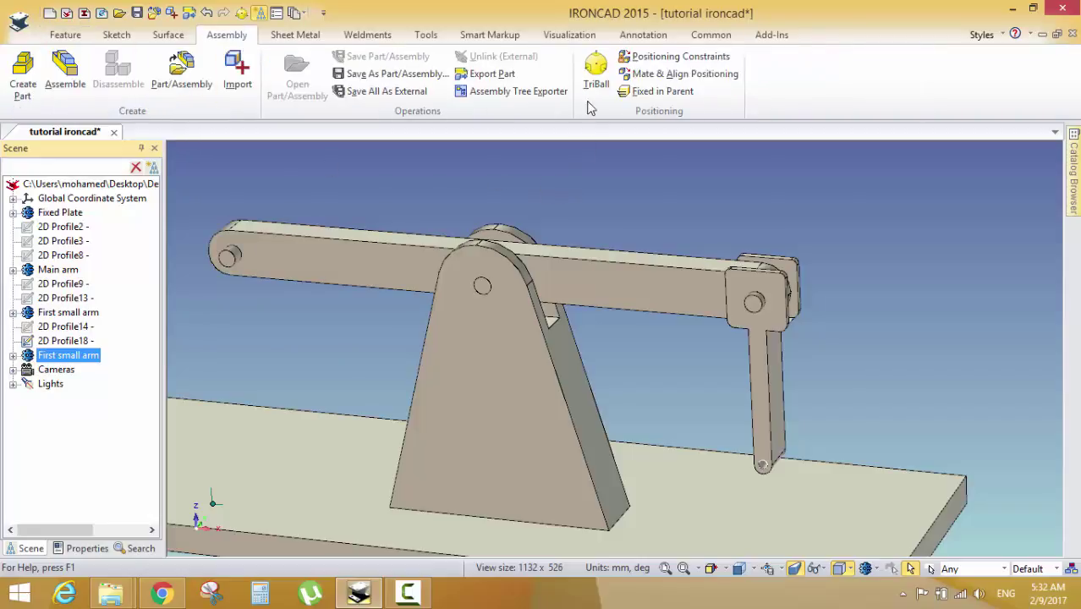
click(595, 76)
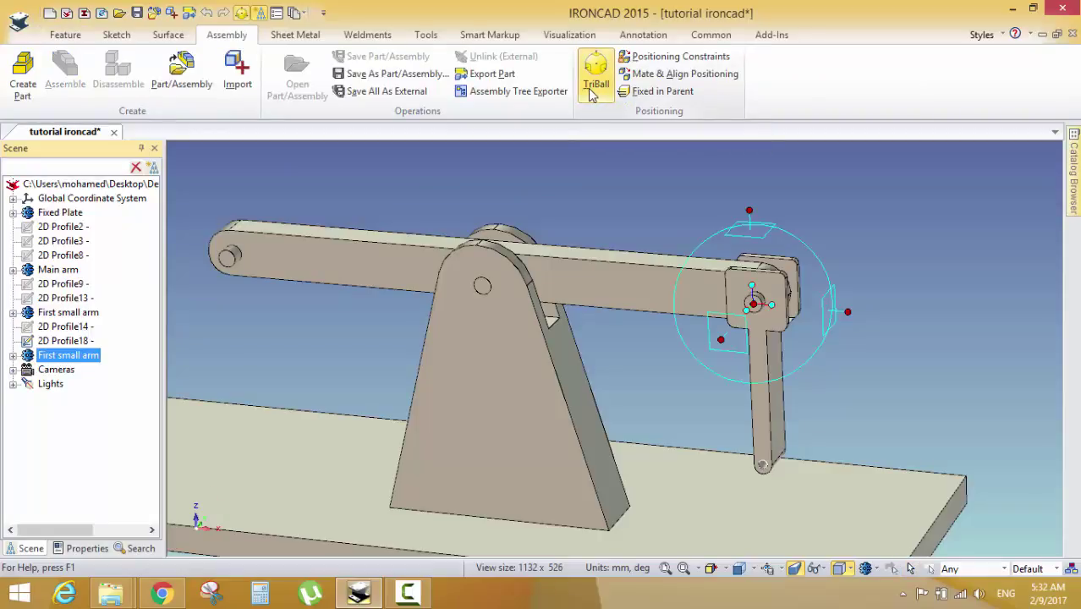
scroll(572, 228, down, 3)
scroll(617, 338, up, 2)
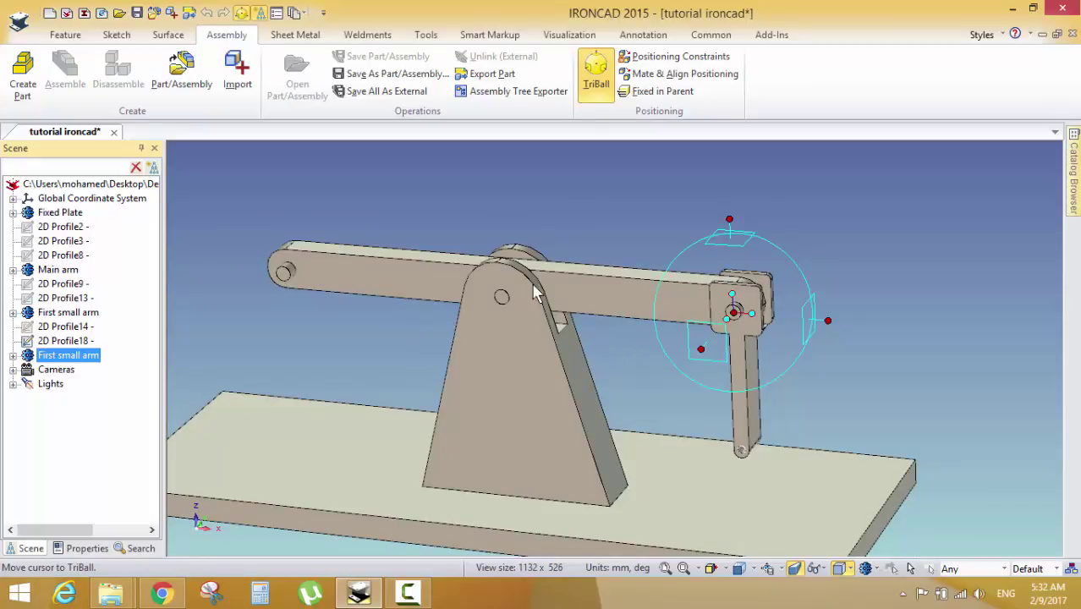
scroll(659, 394, down, 1)
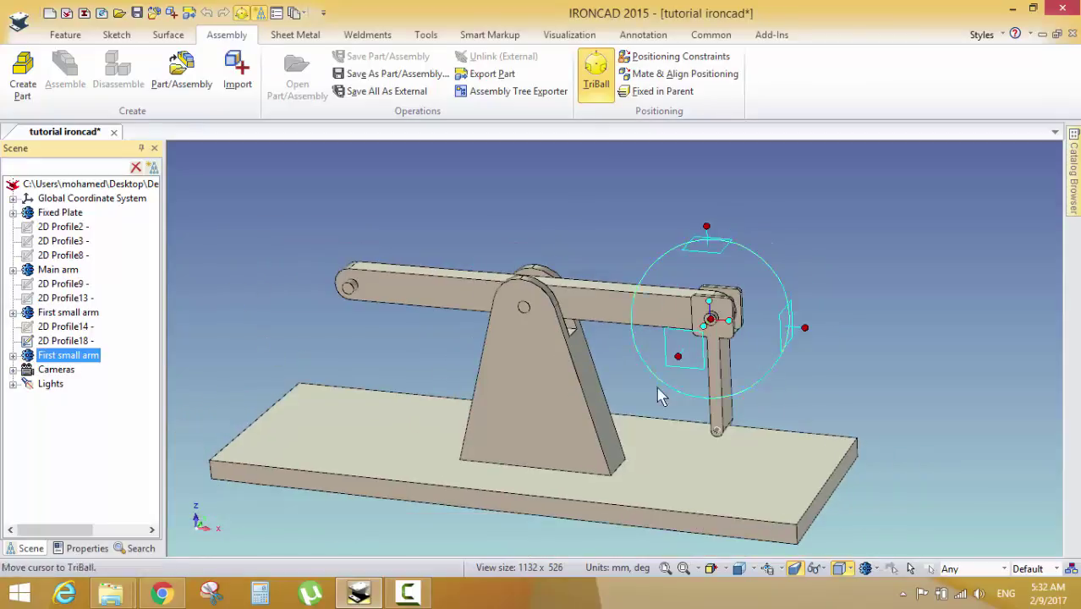
click(596, 97)
click(283, 256)
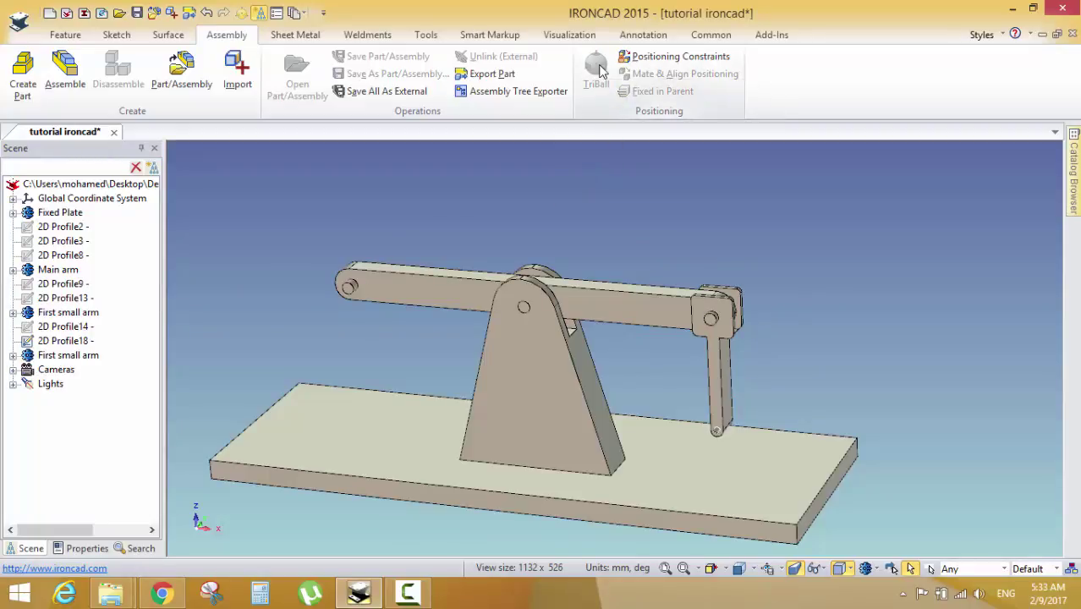
Select the pasted small arm, activate the TriBall on it, and inspect the TriBall's placement at the pin joint
click(68, 356)
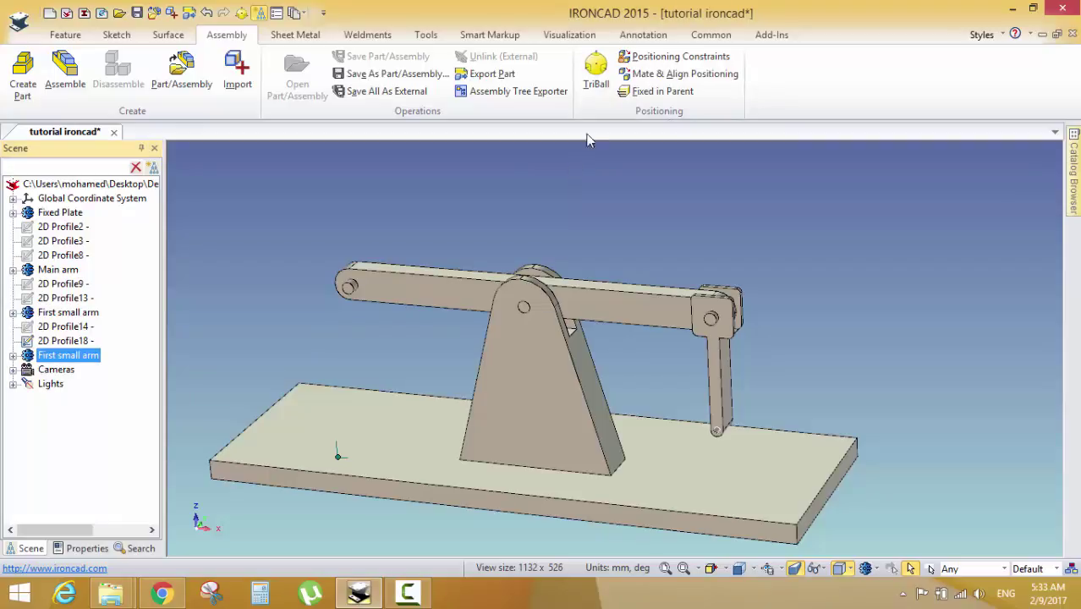
click(600, 90)
scroll(537, 317, up, 5)
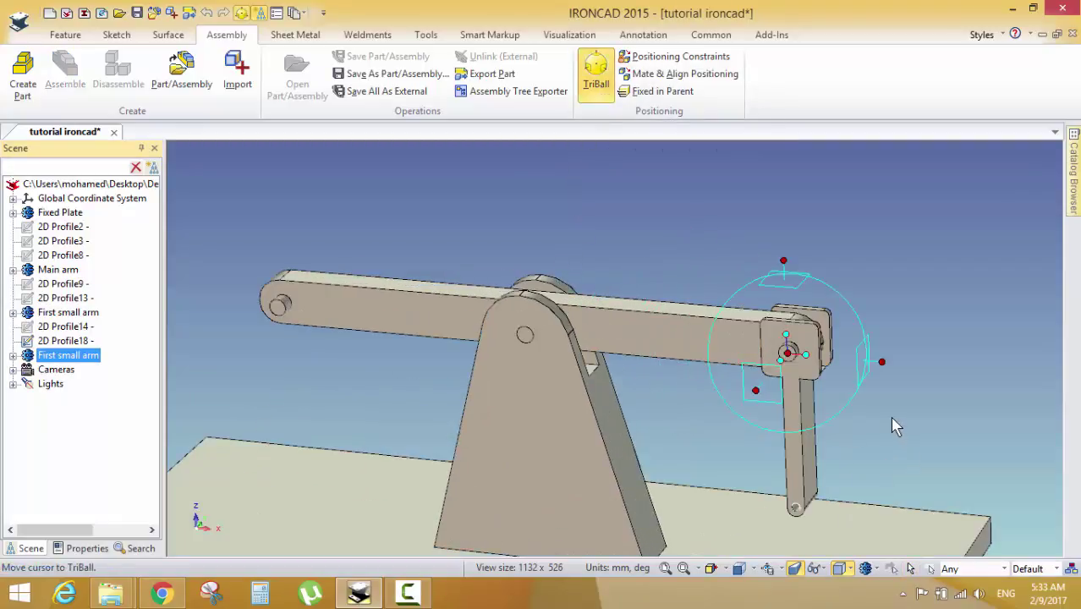
scroll(677, 436, down, 3)
middle_drag(646, 449, 625, 397)
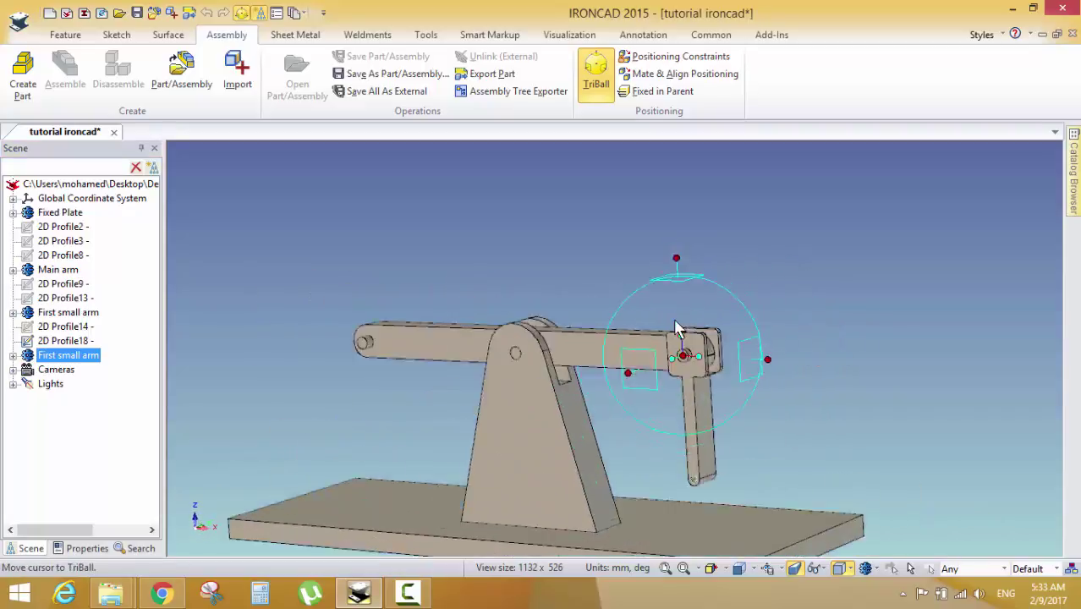
scroll(677, 328, up, 3)
middle_drag(685, 430, 712, 435)
scroll(712, 434, down, 3)
middle_drag(664, 373, 451, 444)
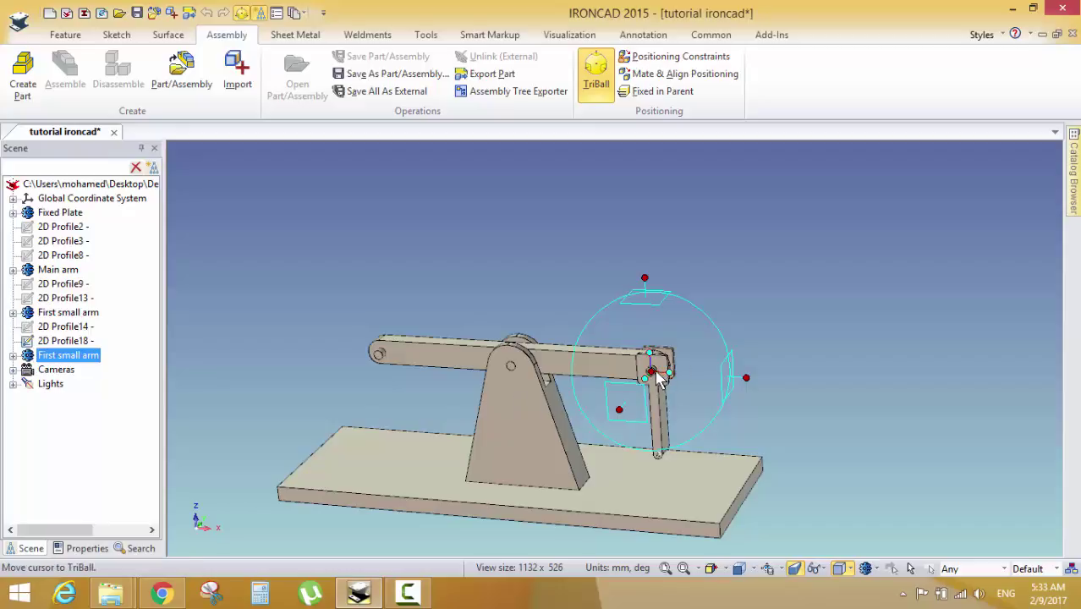
Position the pasted arm's TriBall center at the pivot hole center on the fixed plate's support
right_click(516, 308)
click(573, 93)
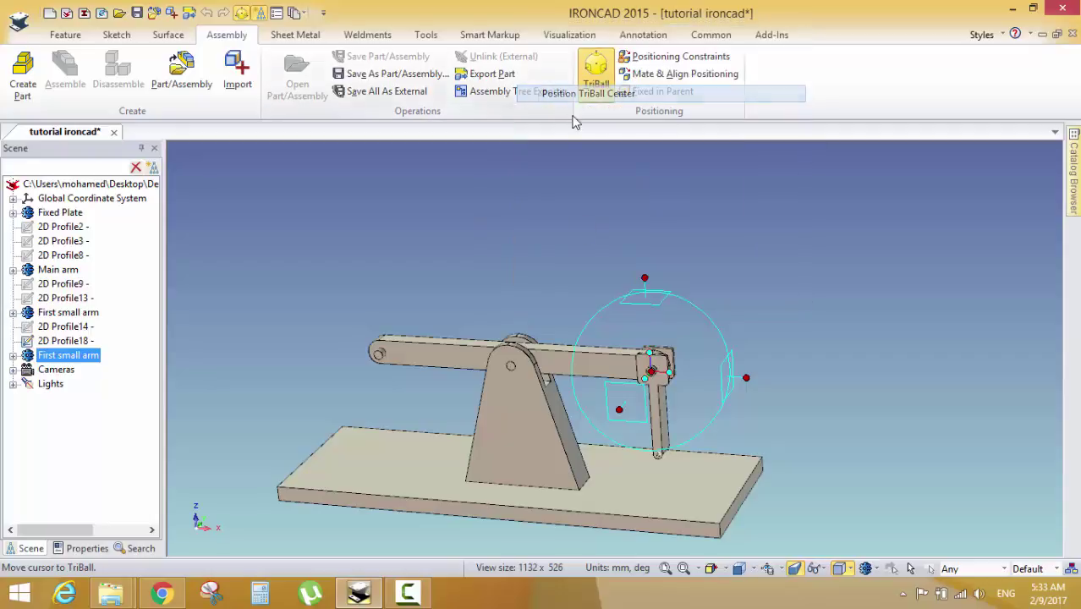
scroll(586, 405, up, 5)
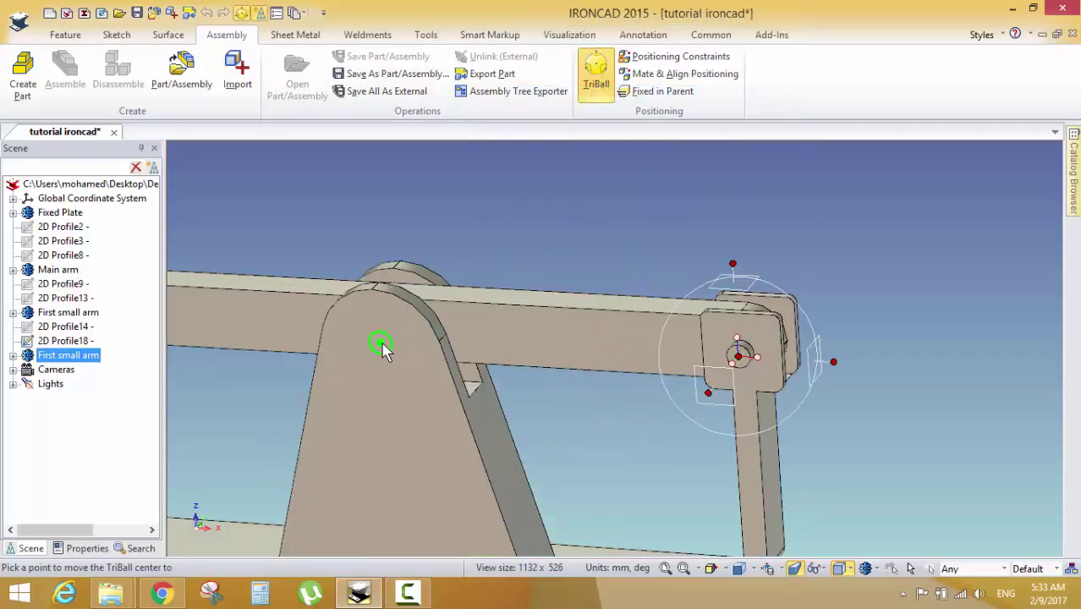
click(380, 348)
scroll(569, 241, down, 5)
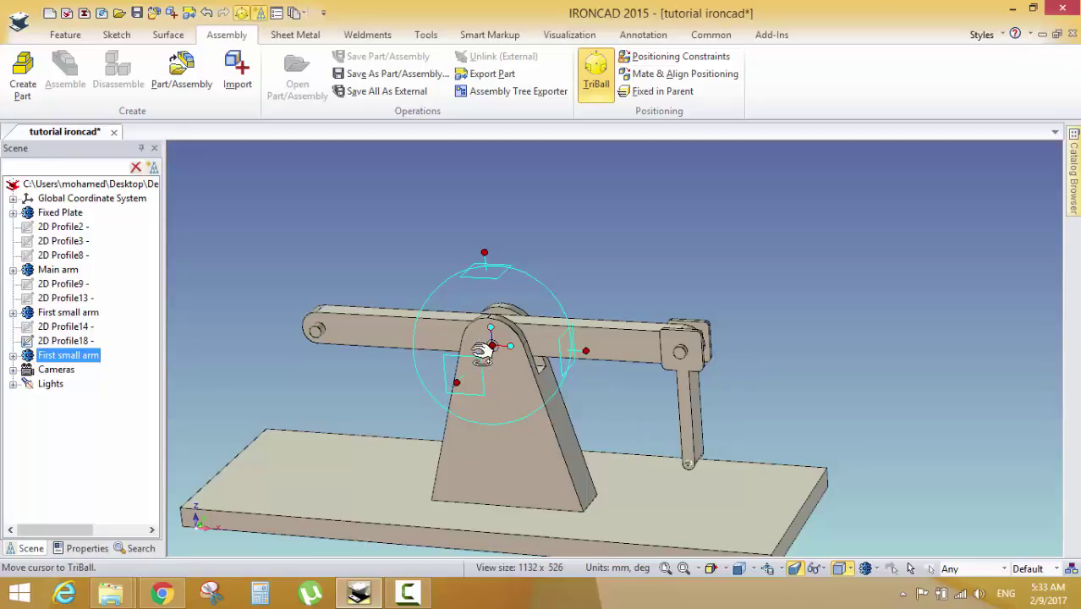
Try moving the pasted small arm toward the main arm's free end with the TriBall, and undo the move
drag(495, 348, 327, 283)
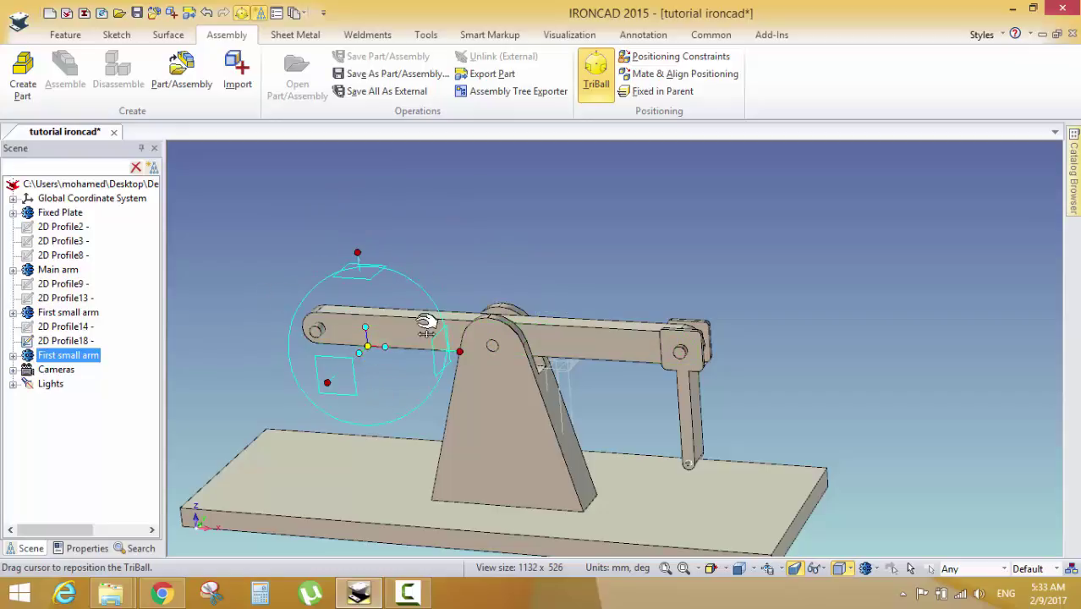
drag(429, 318, 387, 336)
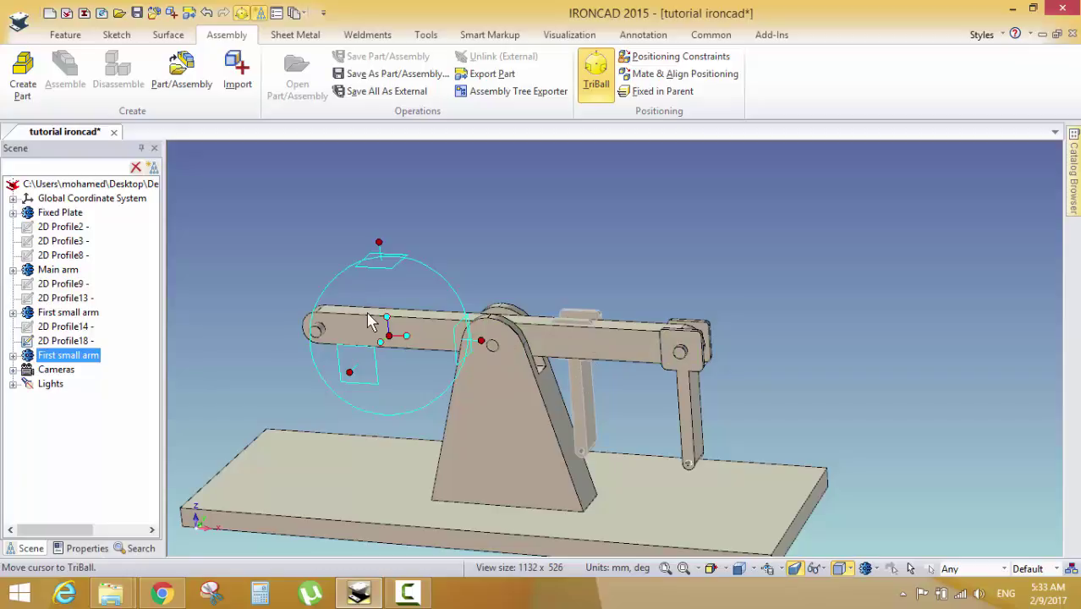
key(ctrl+z)
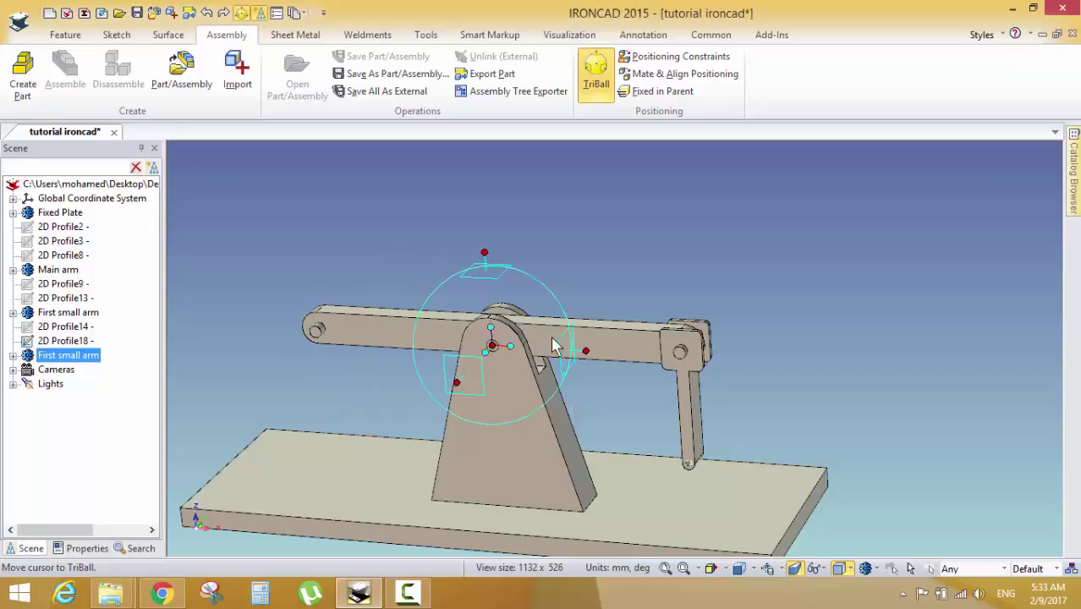
Detach the TriBall from the pasted small arm and shift it off the pivot hole on the fixed plate's support
right_click(616, 246)
key(Escape)
right_click(590, 229)
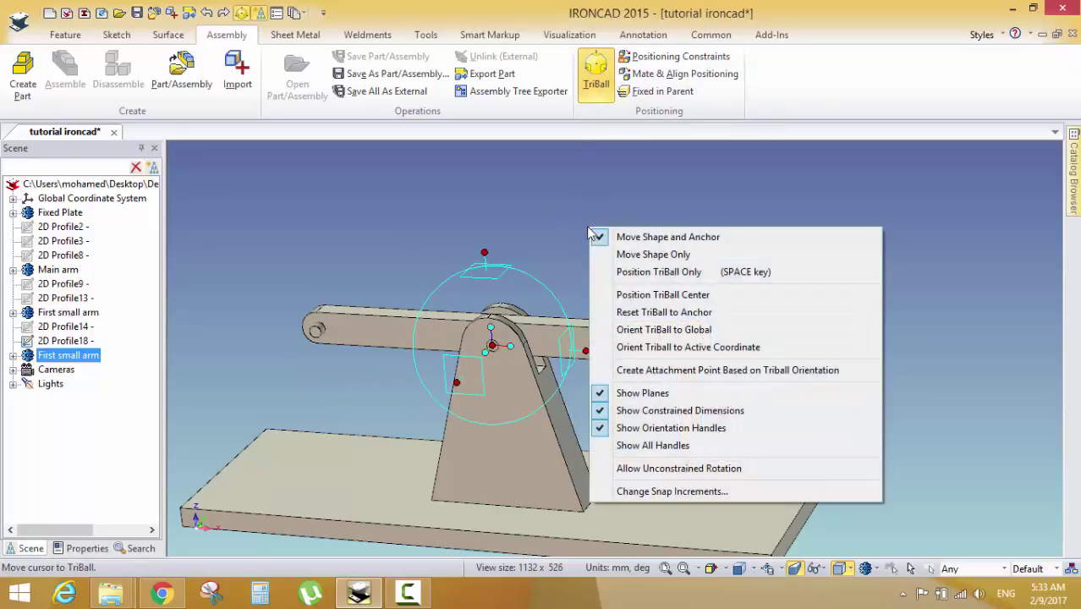
click(660, 297)
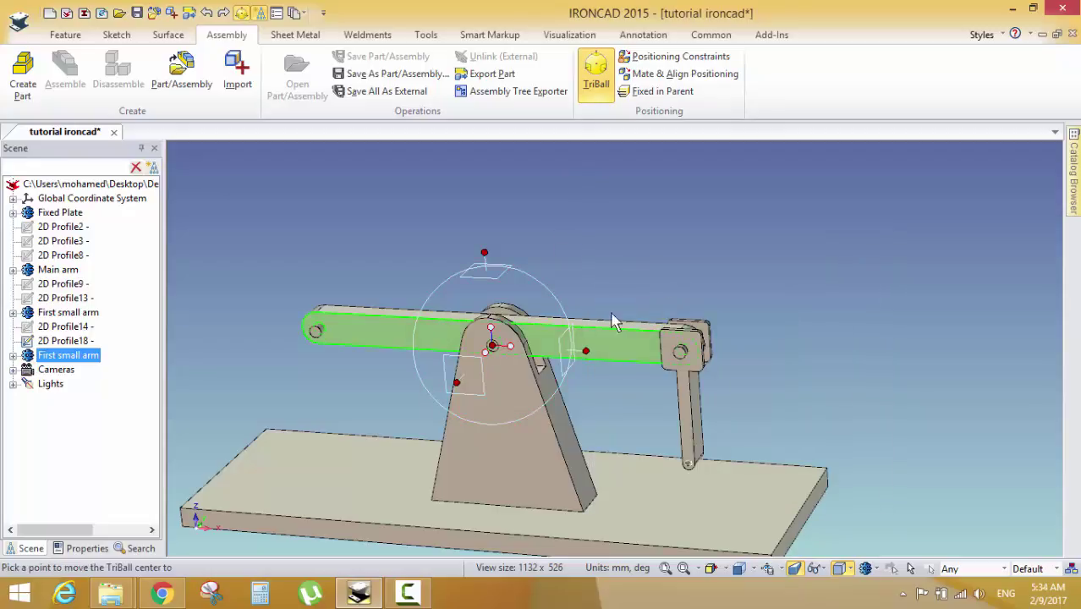
scroll(615, 295, up, 2)
scroll(616, 318, up, 1)
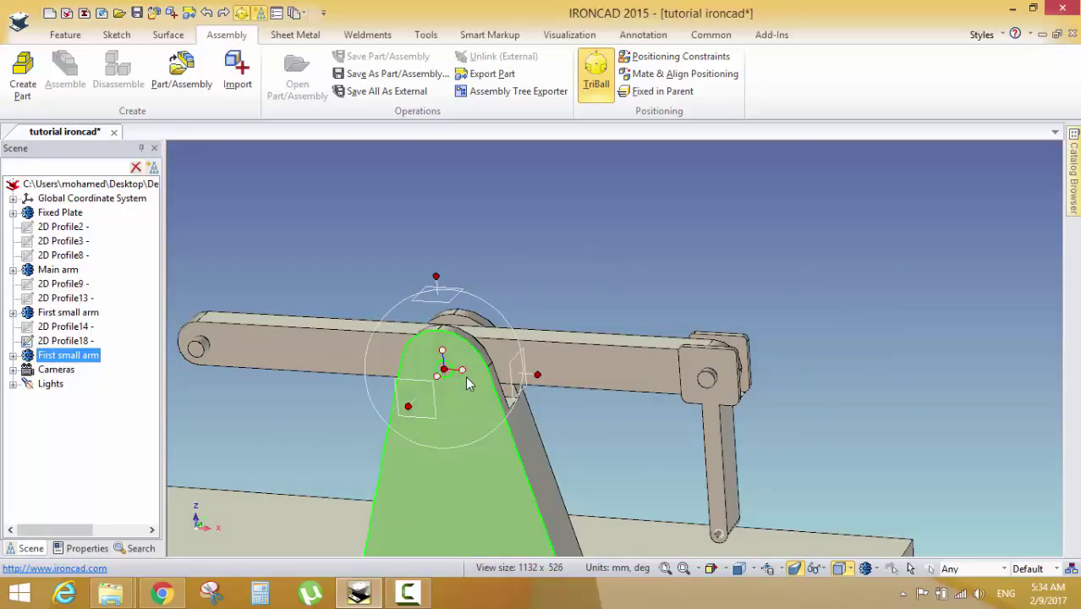
drag(469, 383, 502, 376)
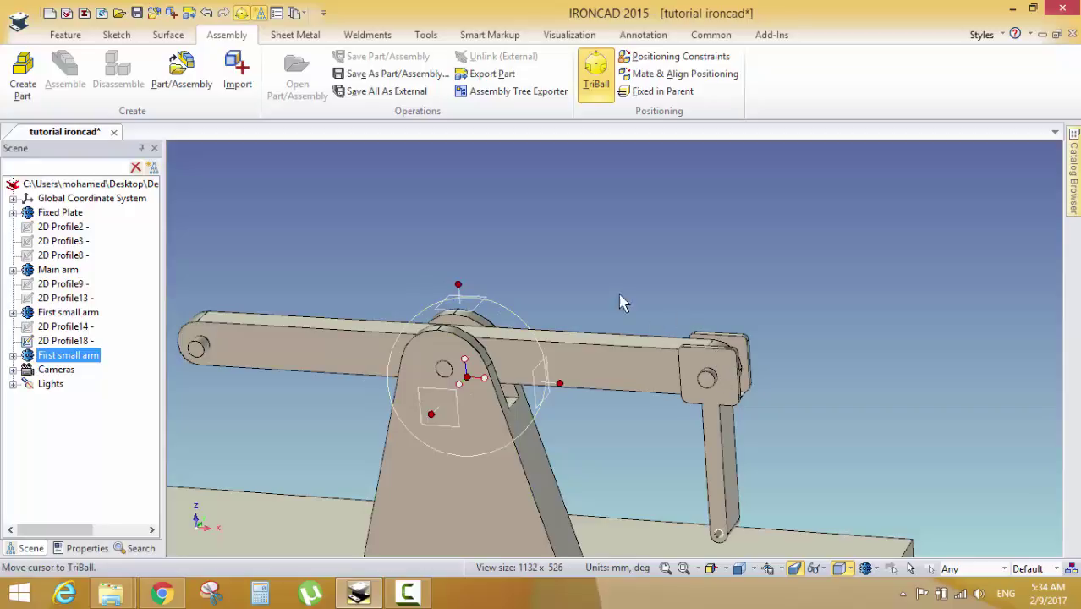
Center the detached TriBall on the pin joining the original small arm to the main arm, and reattach it to the pasted arm
scroll(676, 326, down, 3)
scroll(689, 394, up, 5)
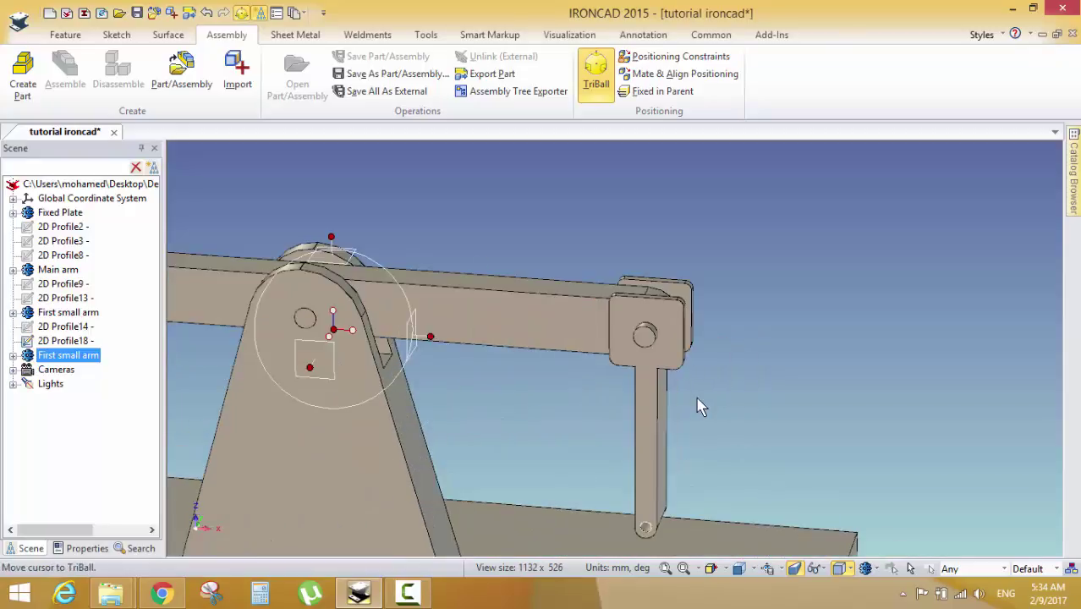
scroll(639, 369, up, 4)
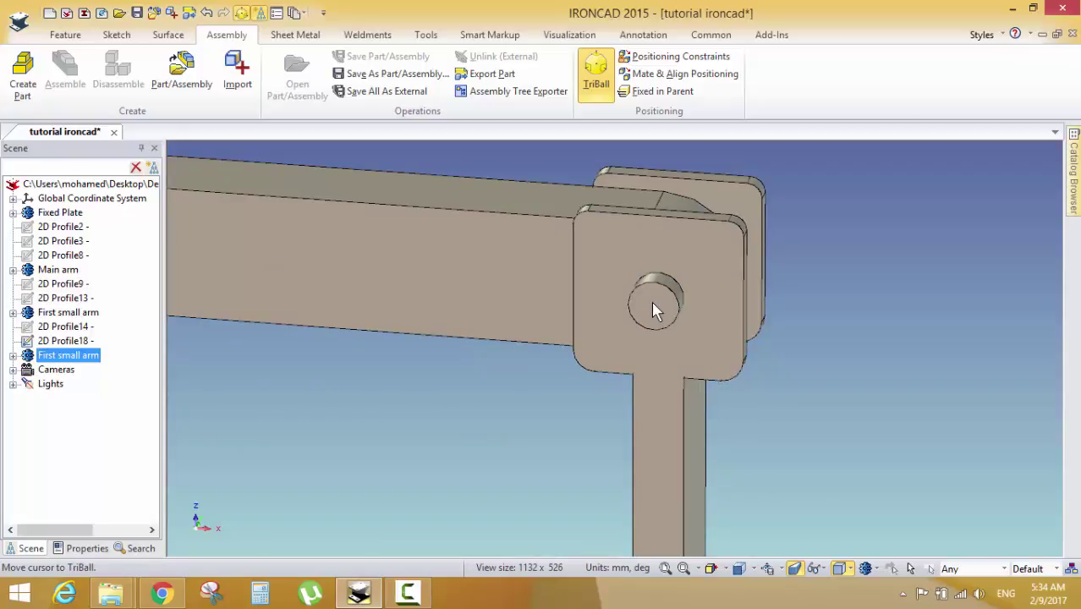
scroll(693, 313, down, 2)
scroll(569, 404, down, 1)
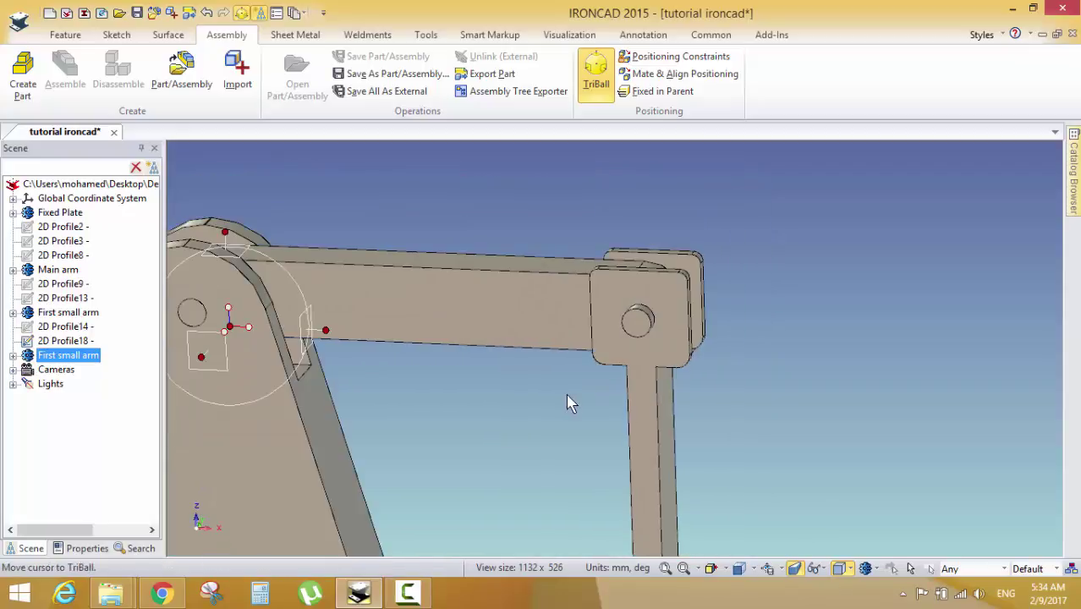
middle_drag(568, 404, 665, 423)
scroll(647, 320, up, 2)
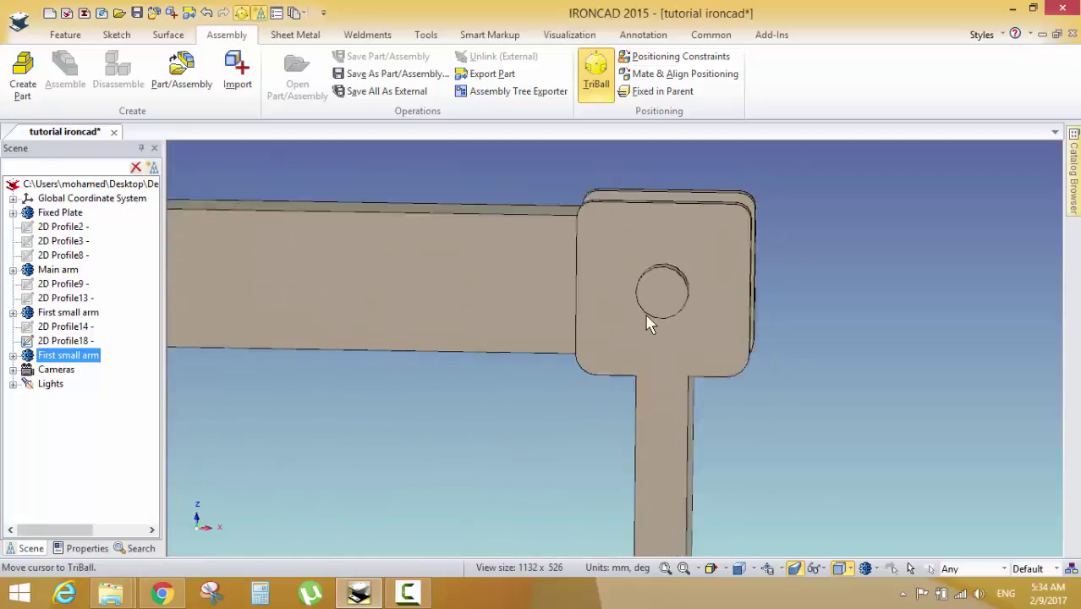
scroll(539, 310, down, 3)
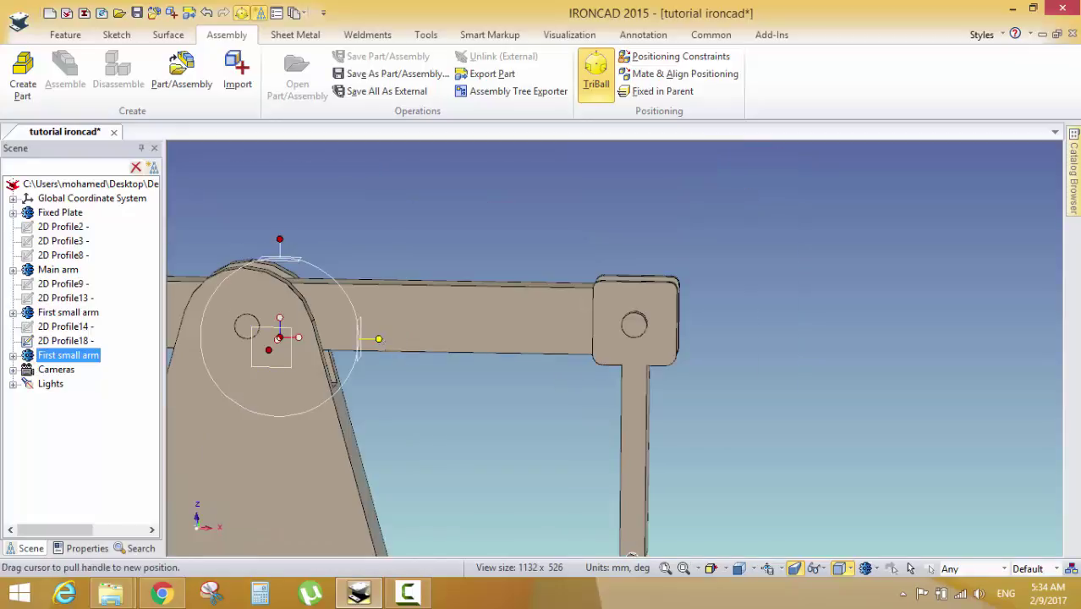
drag(379, 338, 729, 345)
scroll(720, 343, up, 3)
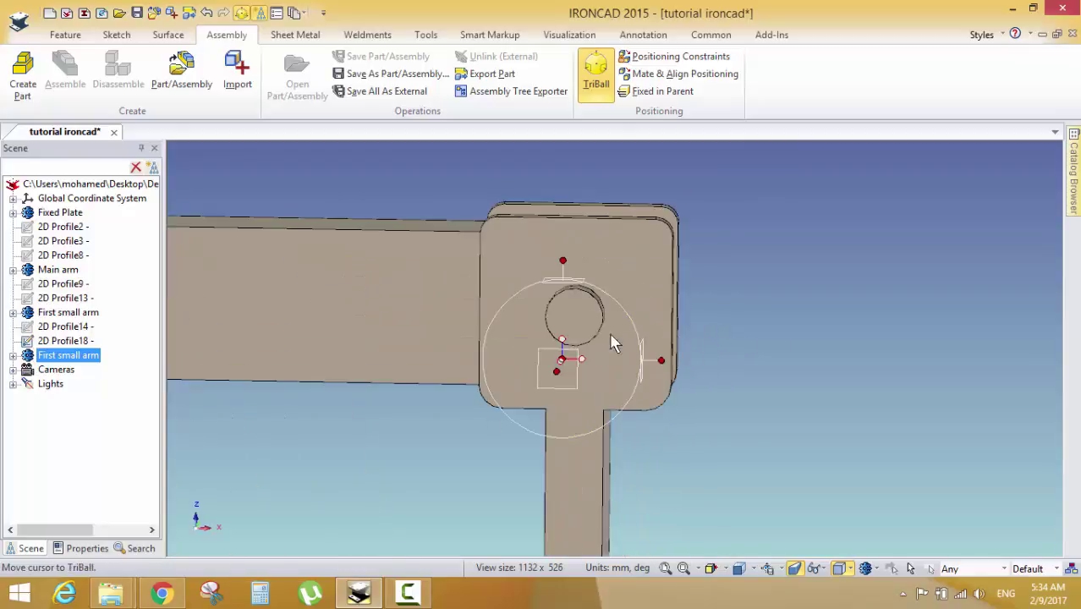
drag(589, 321, 580, 317)
scroll(779, 362, down, 4)
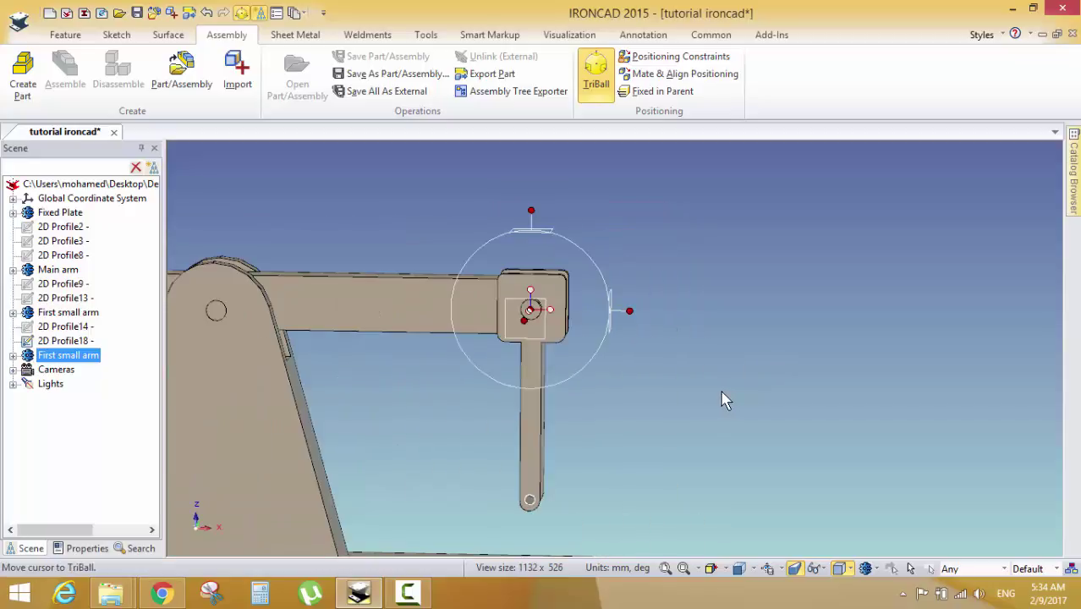
key(space)
Move the pasted small arm with the TriBall onto the pin center at the main arm's free end, and turn the TriBall off
scroll(702, 397, down, 3)
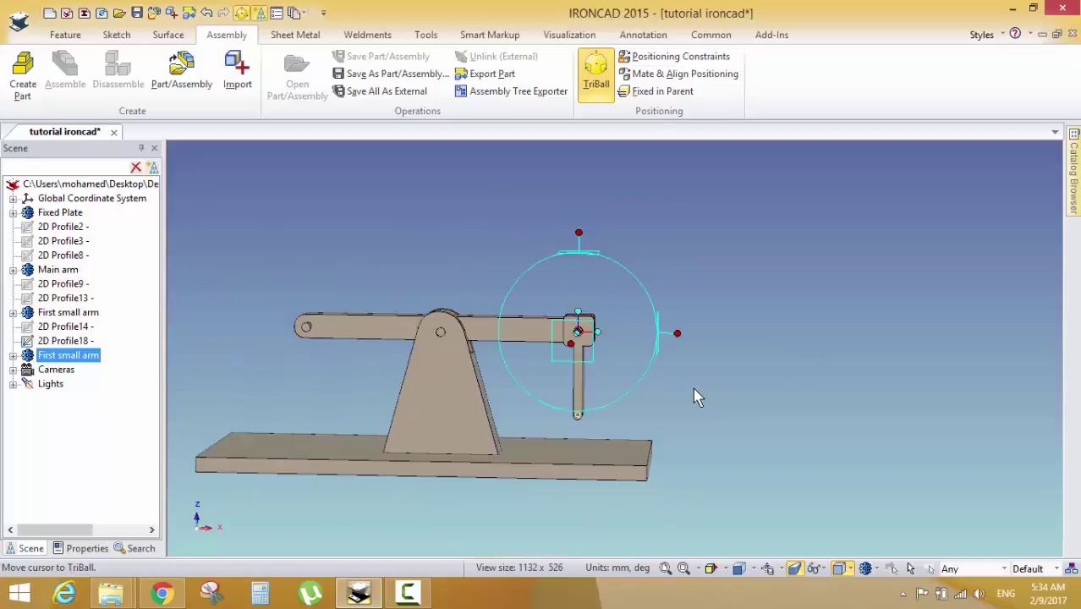
middle_drag(488, 395, 486, 365)
scroll(487, 365, up, 3)
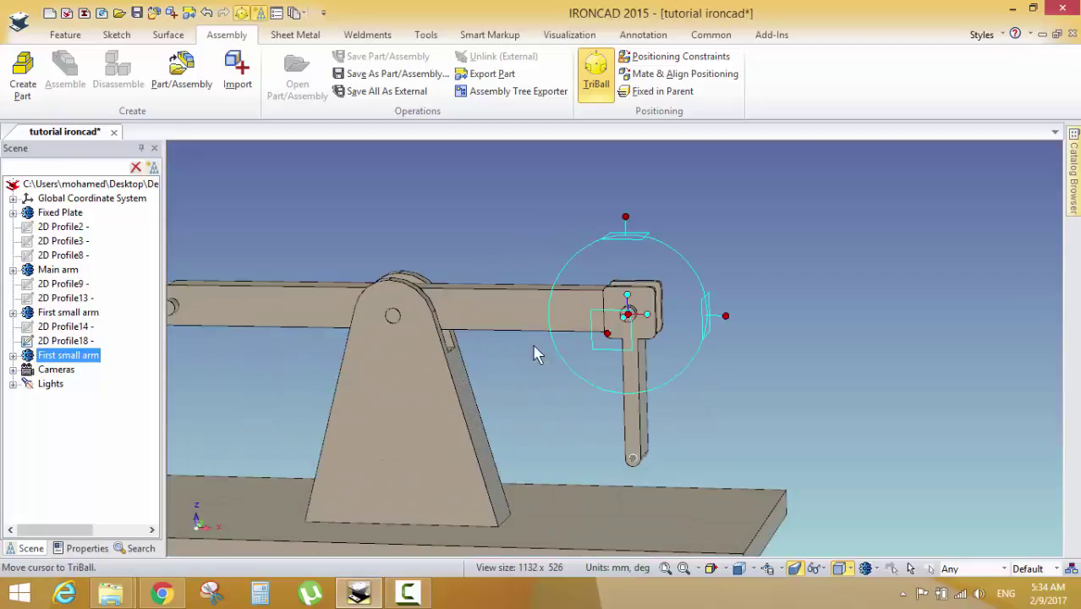
middle_drag(633, 375, 632, 350)
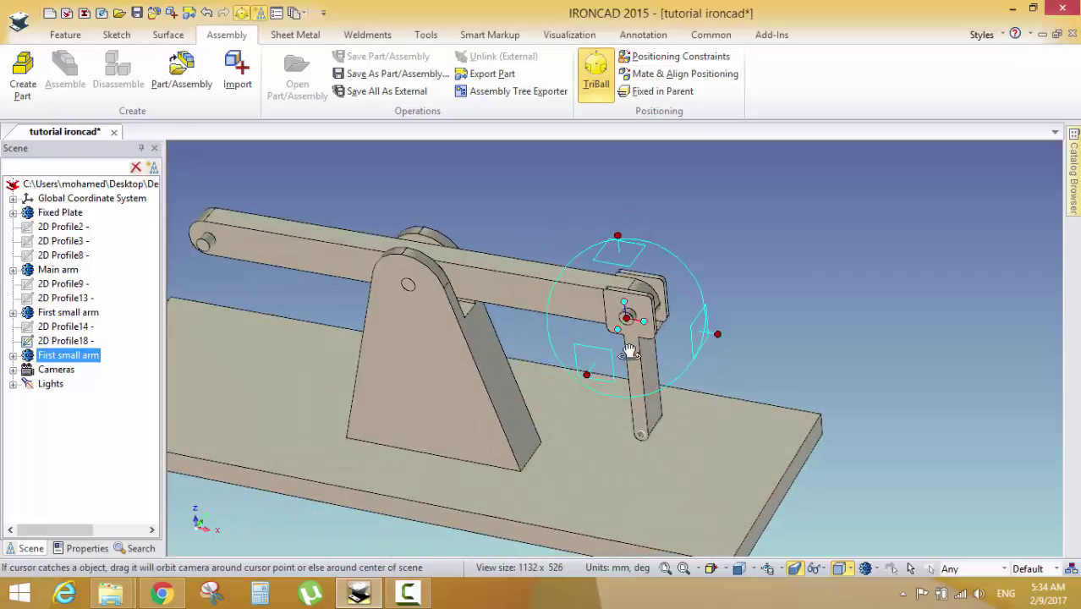
drag(634, 315, 517, 291)
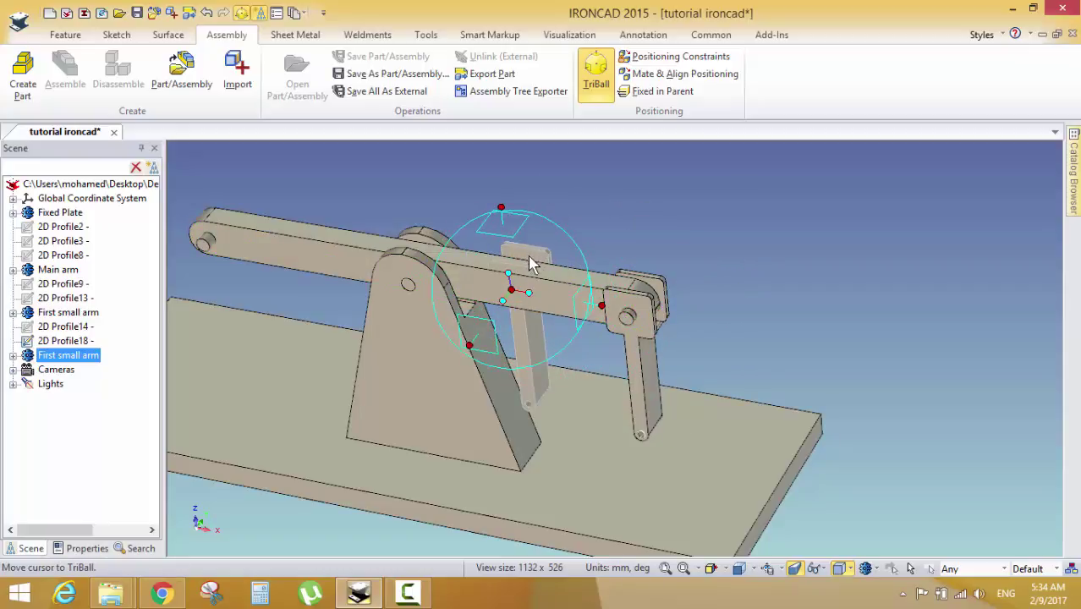
middle_drag(530, 264, 423, 287)
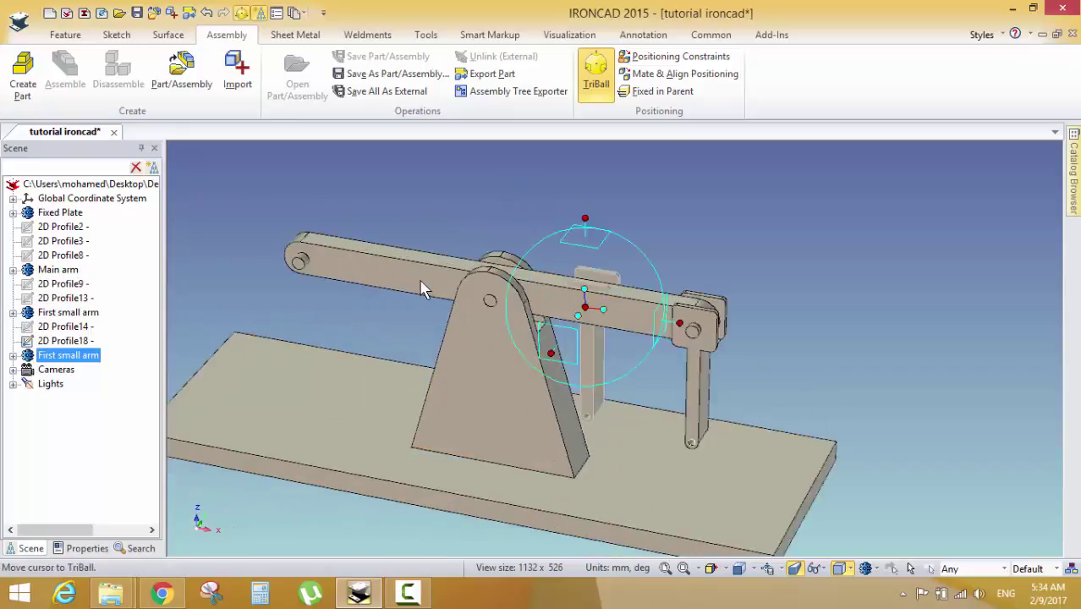
scroll(423, 288, up, 5)
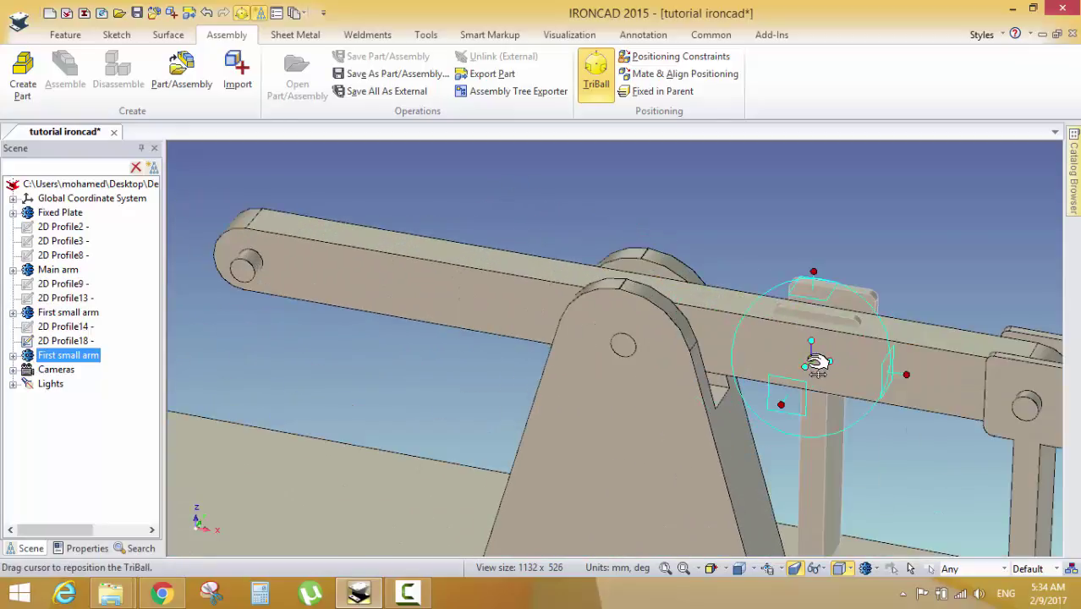
drag(816, 362, 245, 273)
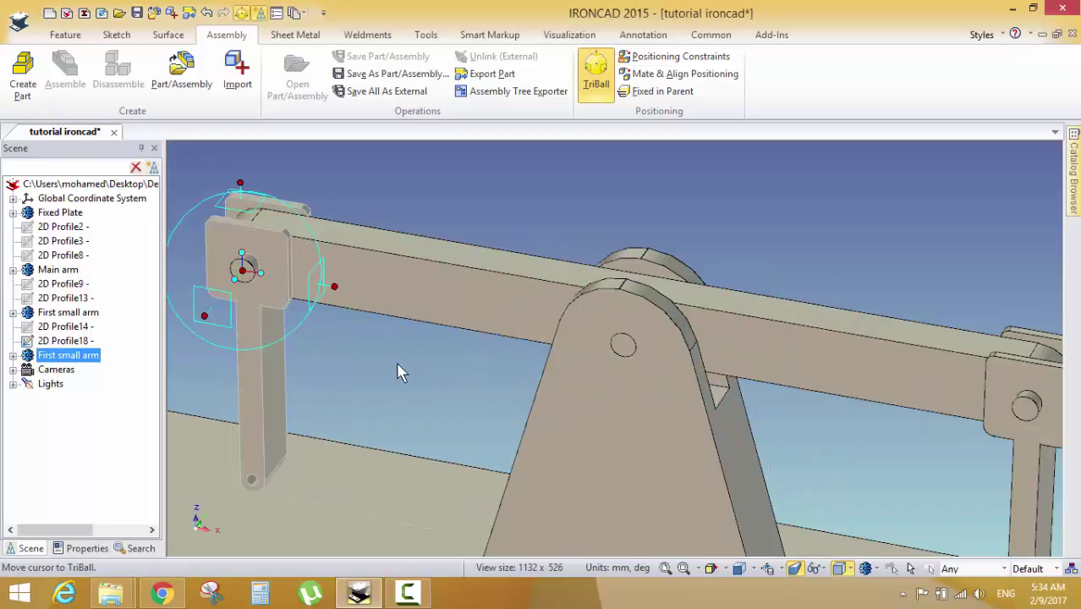
click(597, 73)
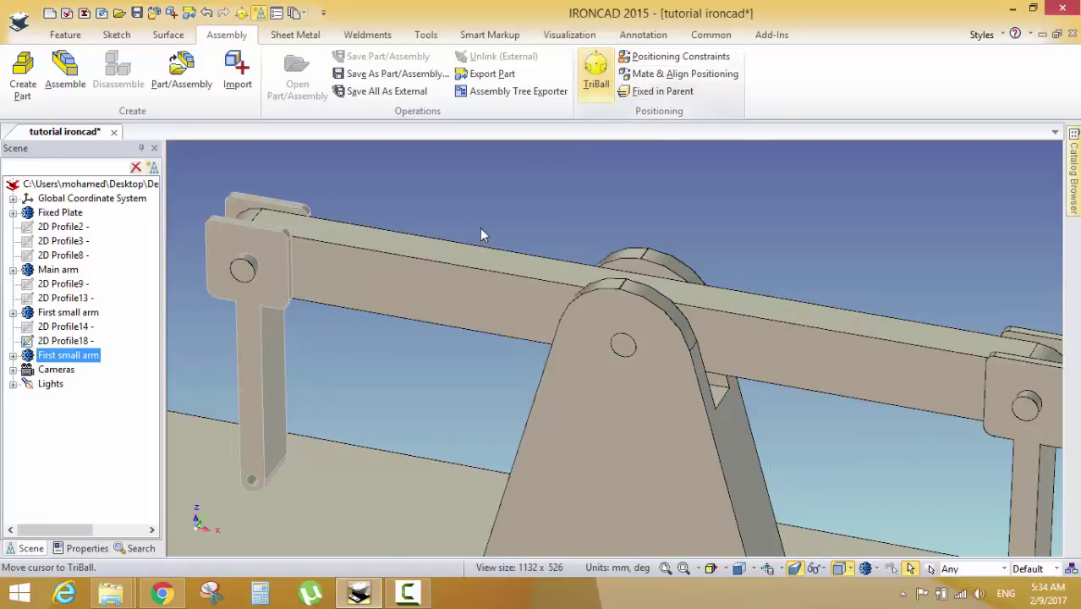
Rename the pasted small arm as "second small arm" in the scene tree
scroll(478, 230, down, 5)
middle_drag(439, 313, 460, 352)
scroll(459, 351, up, 5)
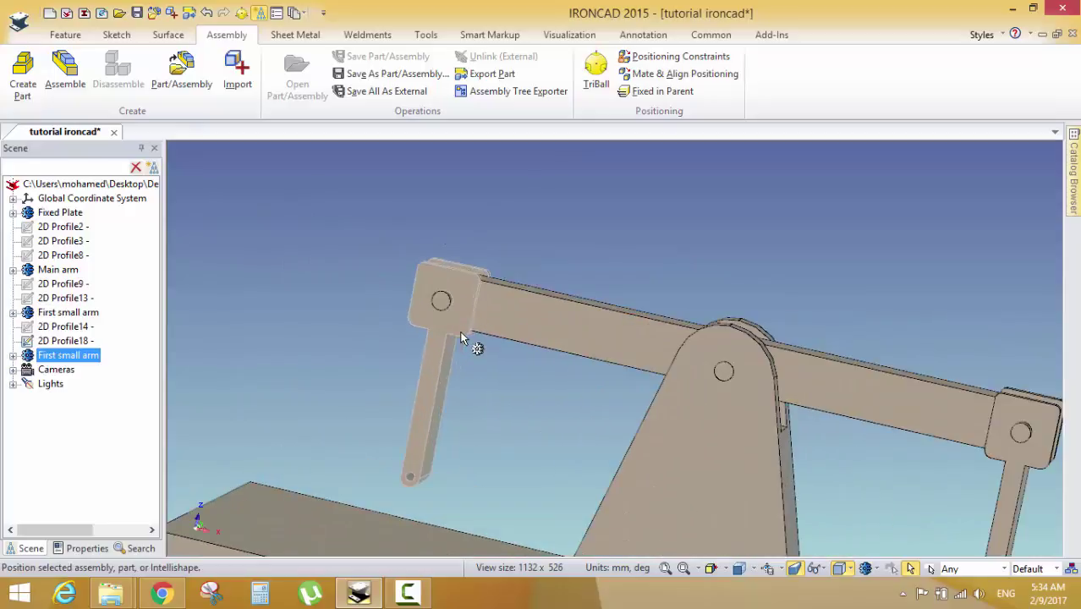
click(464, 314)
click(536, 402)
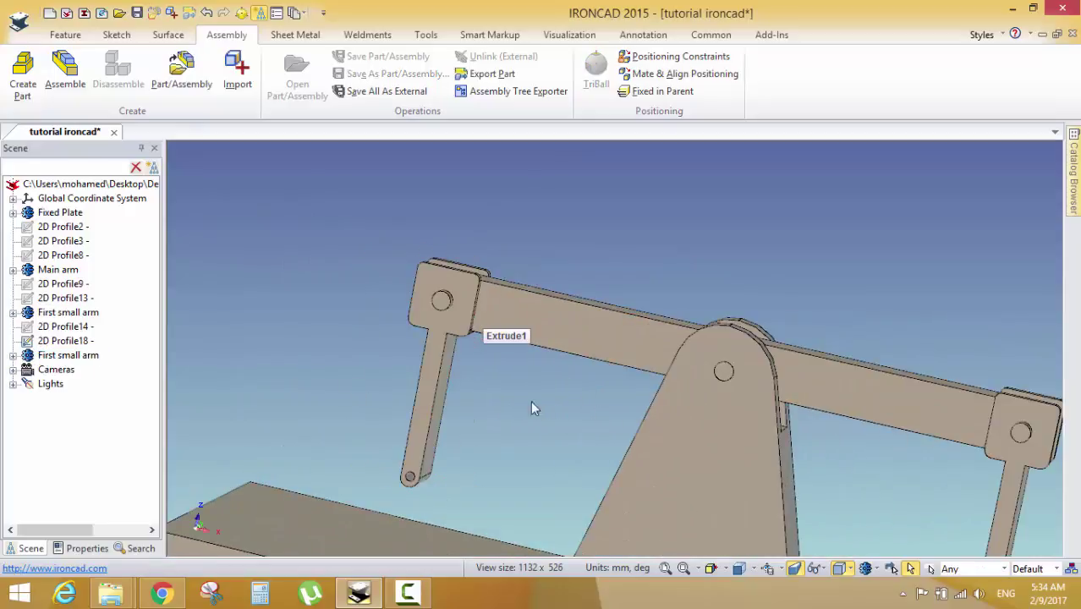
click(51, 355)
click(51, 356)
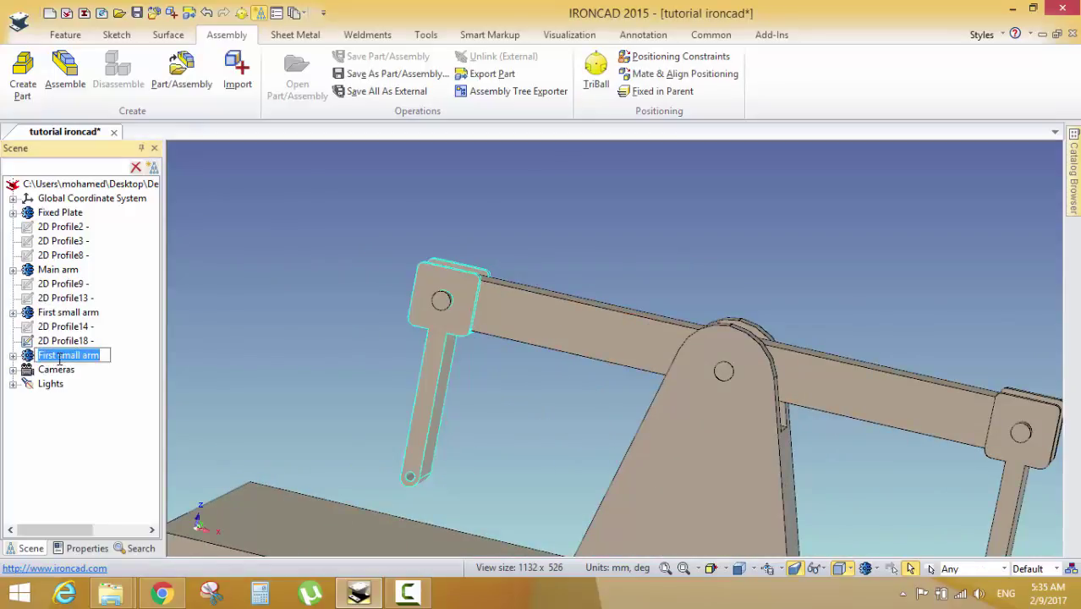
drag(56, 357, 34, 359)
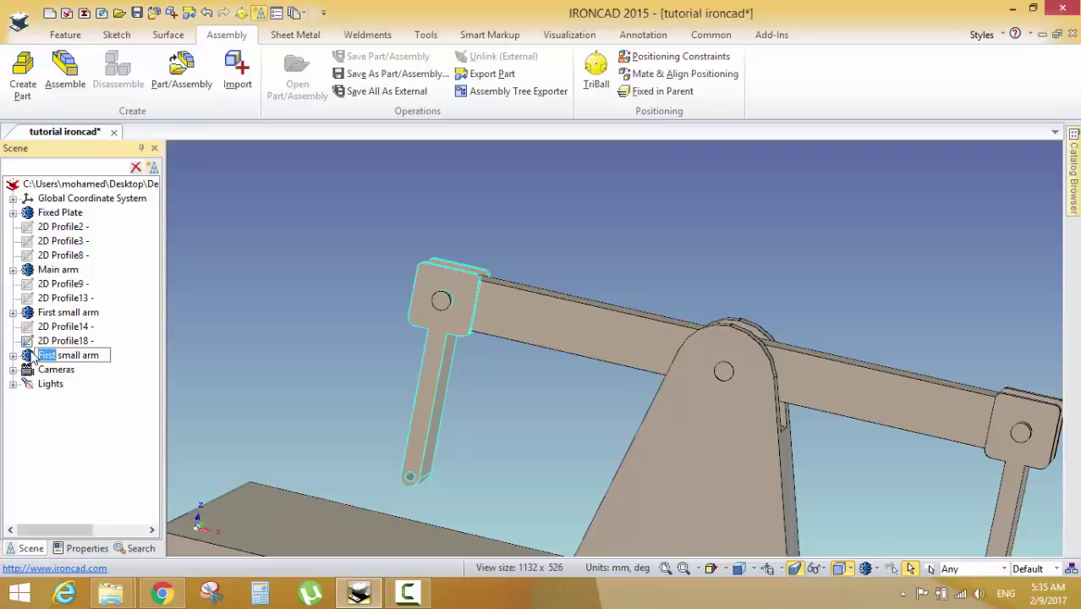
text(second)
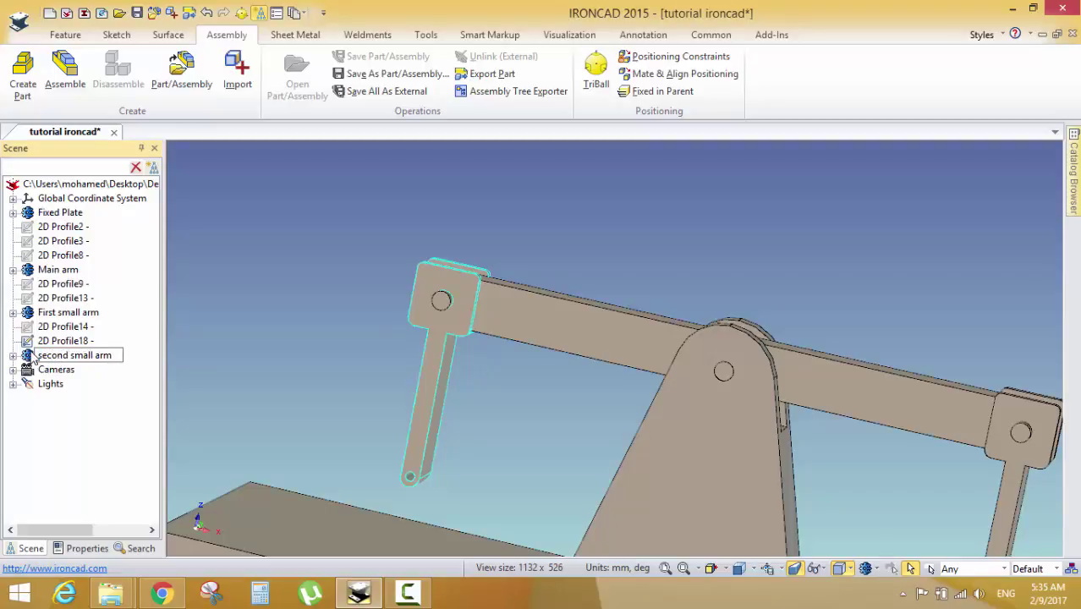
click(261, 337)
Switch to Chrome to examine the crank end of the beam engine reference video, and return to IRONCAD
middle_drag(279, 345, 258, 532)
click(161, 592)
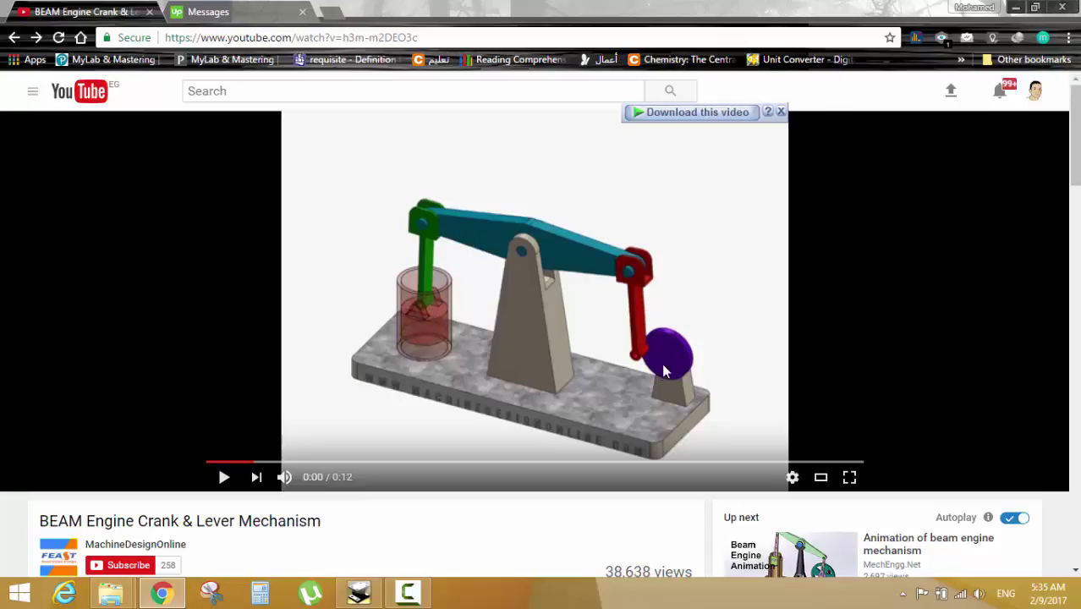
click(1015, 7)
scroll(753, 372, down, 3)
middle_drag(751, 417, 771, 436)
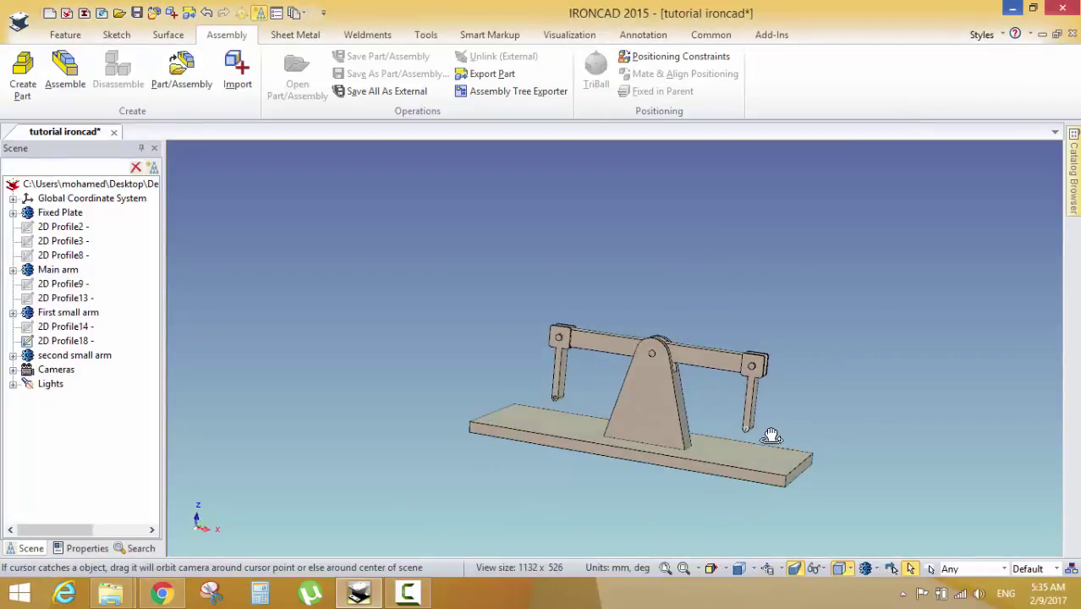
Start a 2D sketch on the first small arm's front face, with its origin at the center of the lower hole
scroll(773, 431, up, 10)
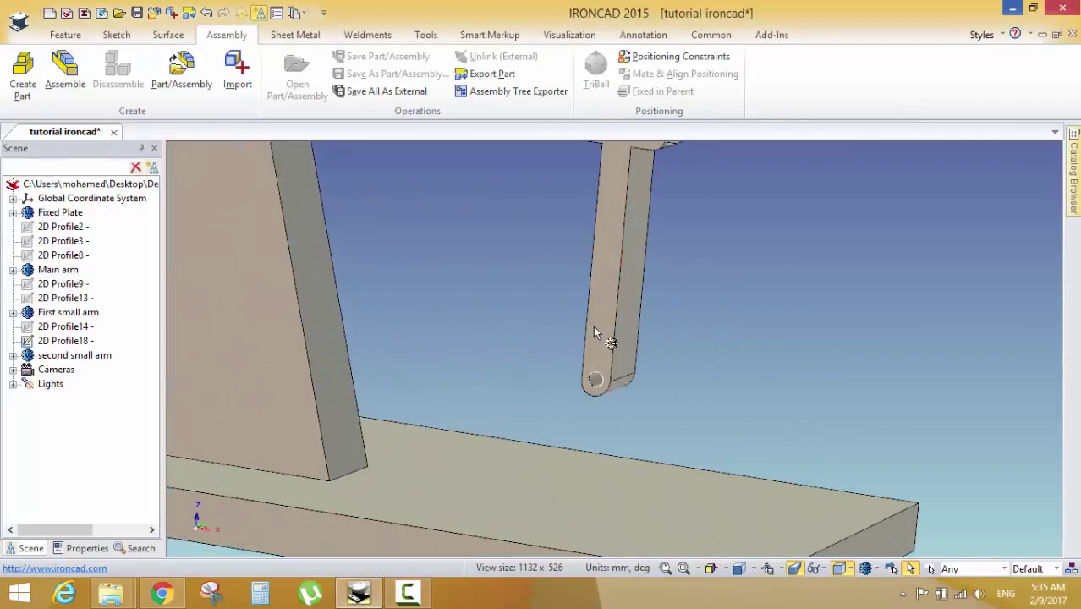
click(595, 331)
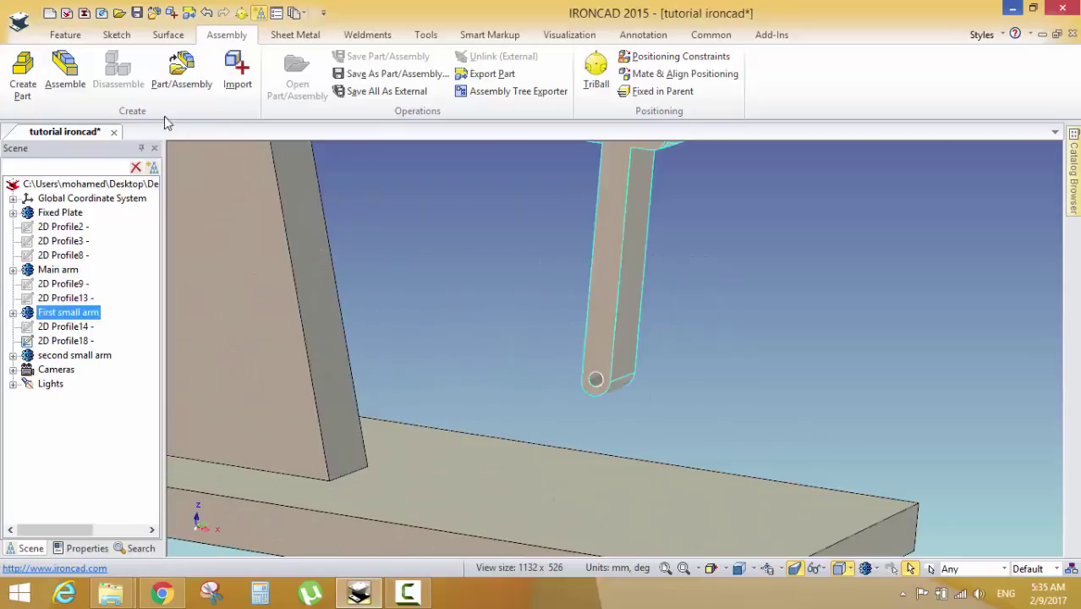
click(117, 35)
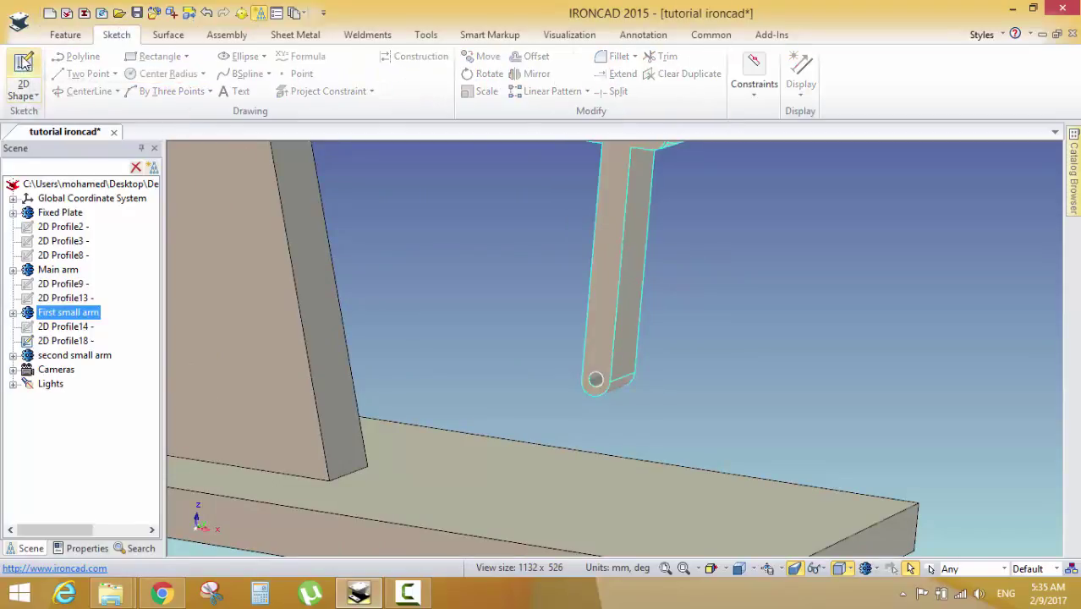
click(24, 61)
scroll(643, 385, up, 4)
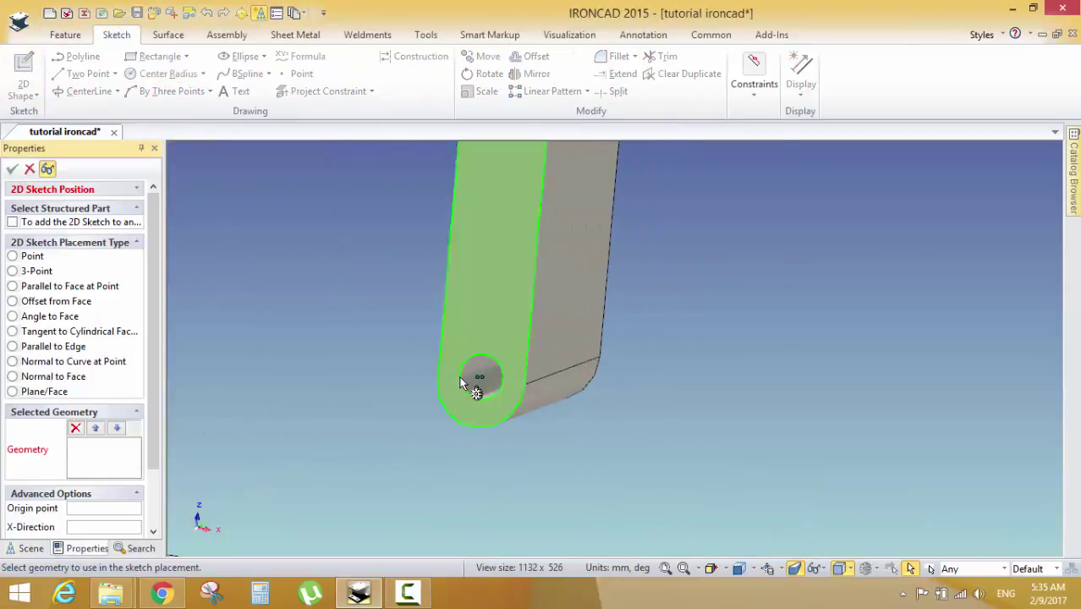
click(482, 379)
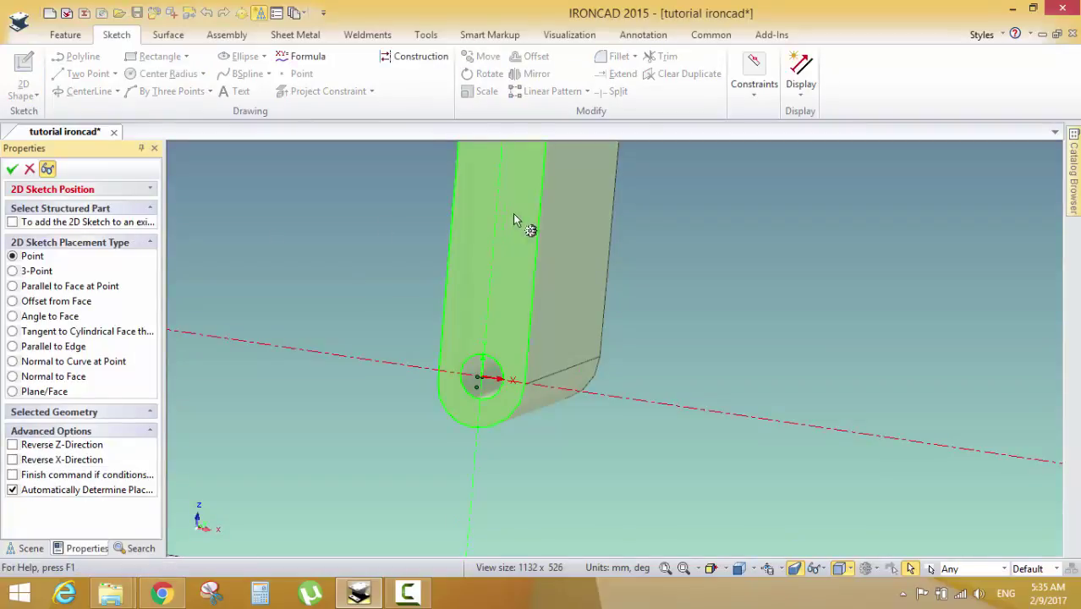
click(12, 168)
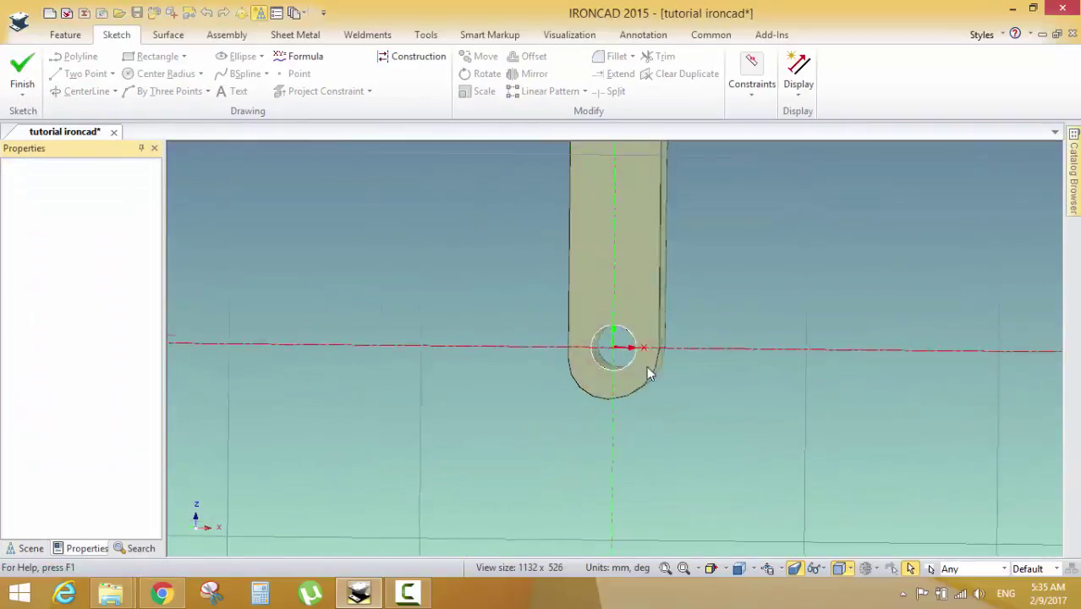
Sketch a center-radius circle from the sketch origin that matches the edge of the first small arm's lower hole
click(157, 74)
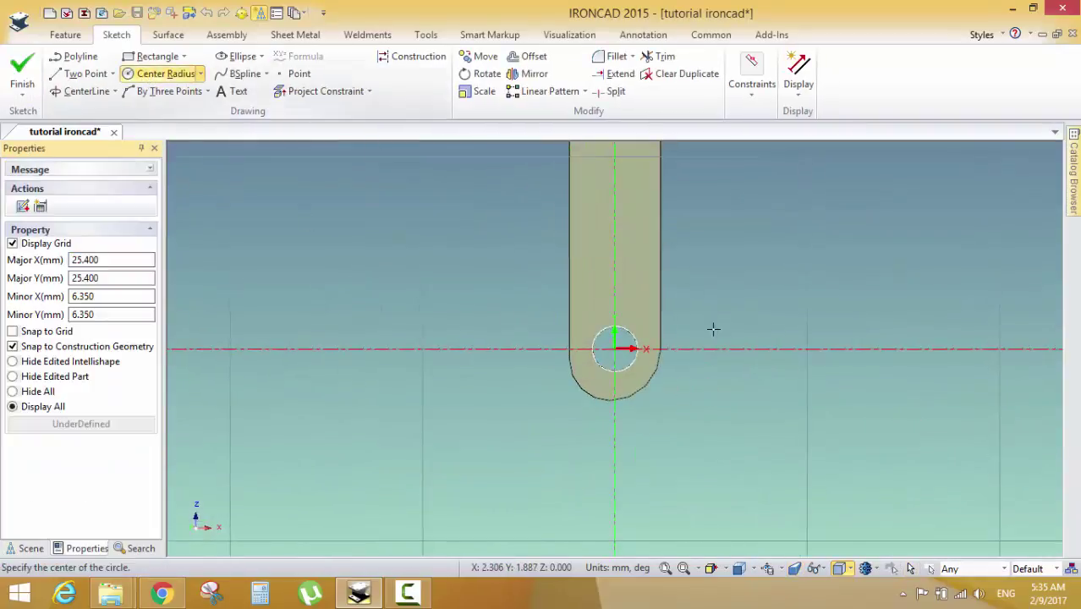
click(615, 348)
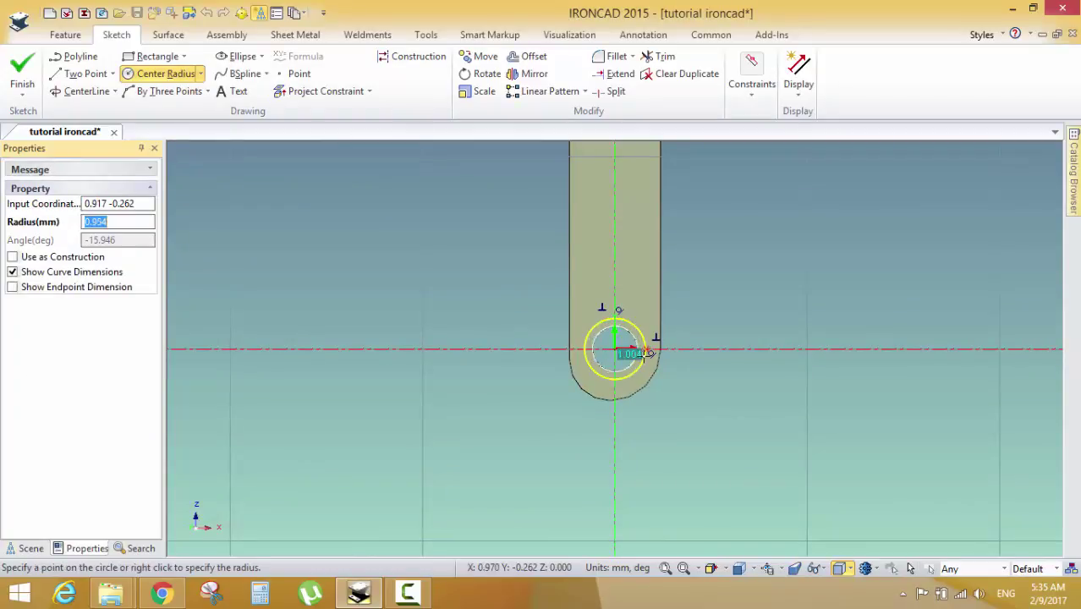
click(636, 353)
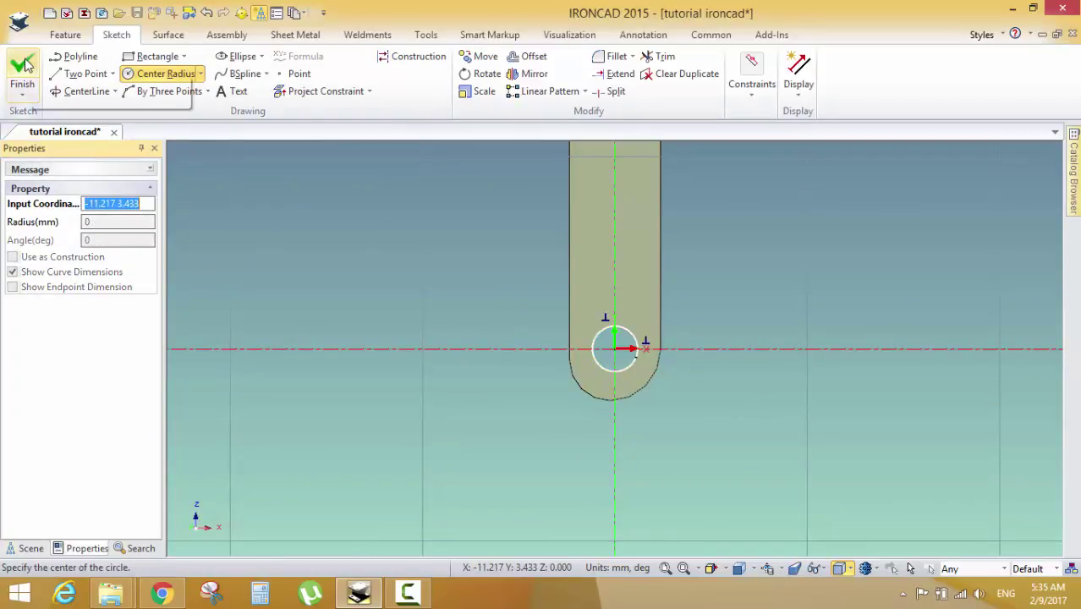
Extrude the circle sketched at the first small arm's lower hole 7 mm through the arm as a new standalone part, with the direction flipped
middle_drag(643, 296, 415, 277)
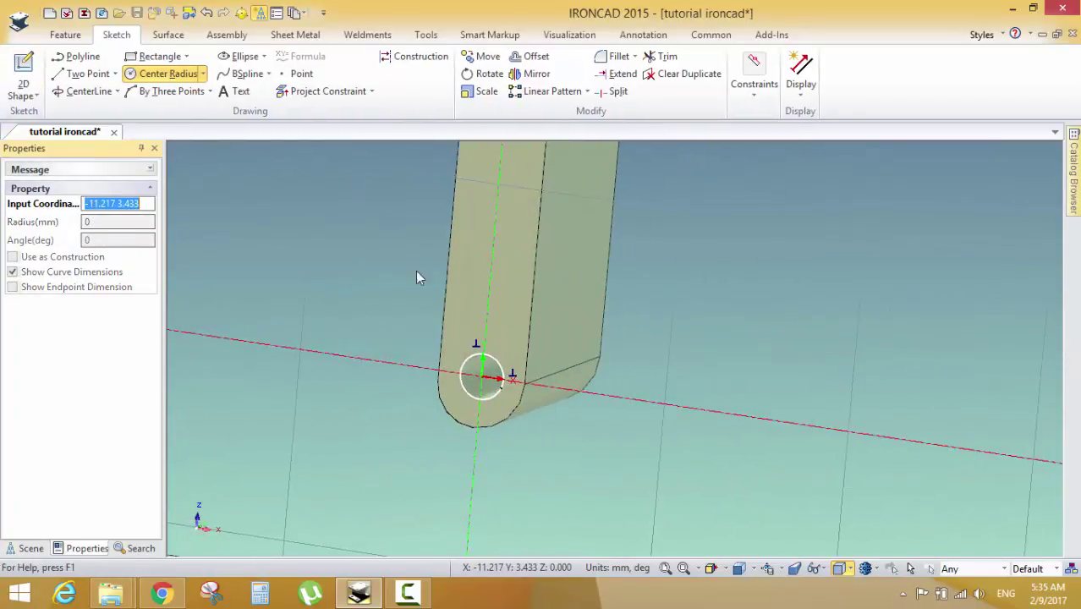
click(66, 34)
click(77, 75)
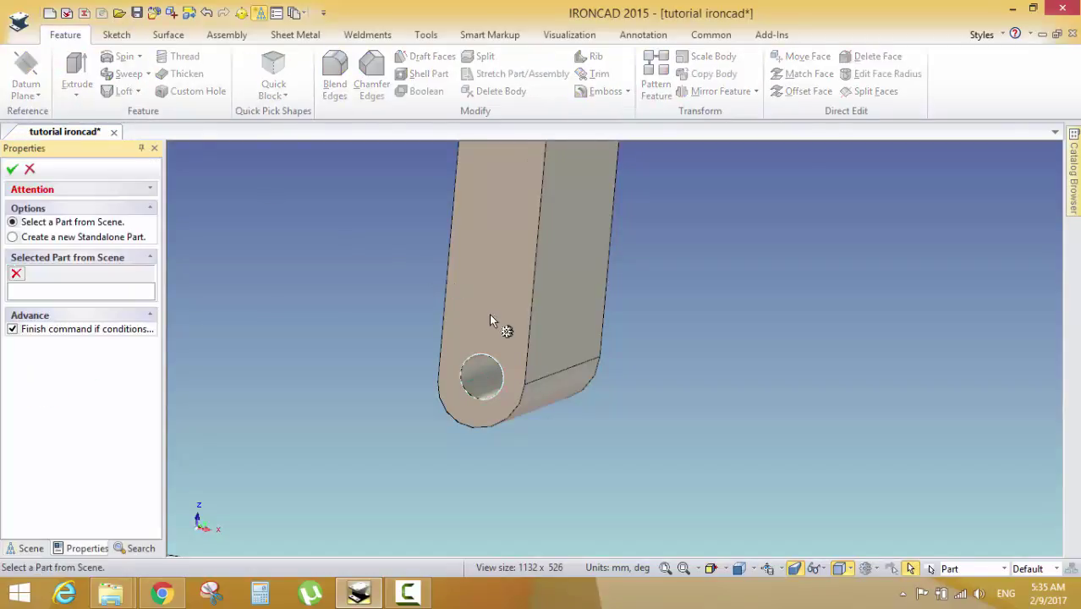
click(45, 241)
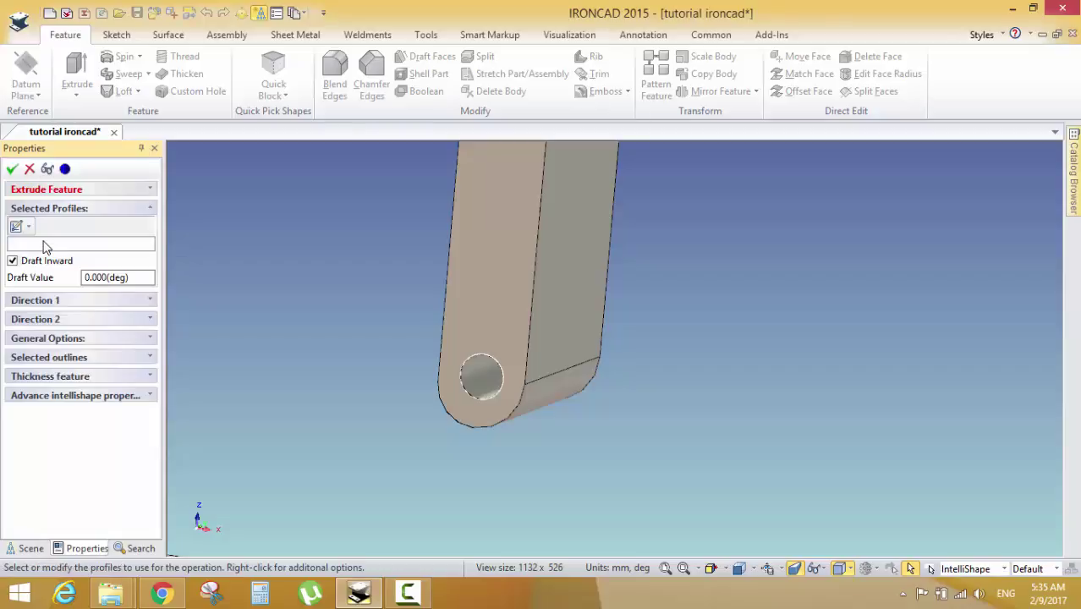
click(497, 373)
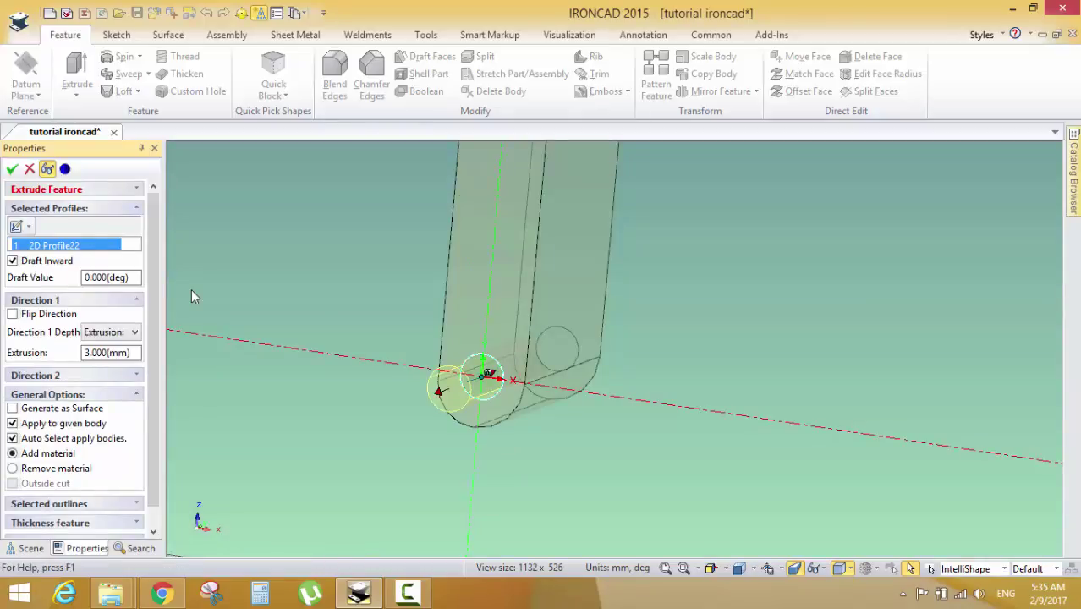
click(13, 314)
click(129, 353)
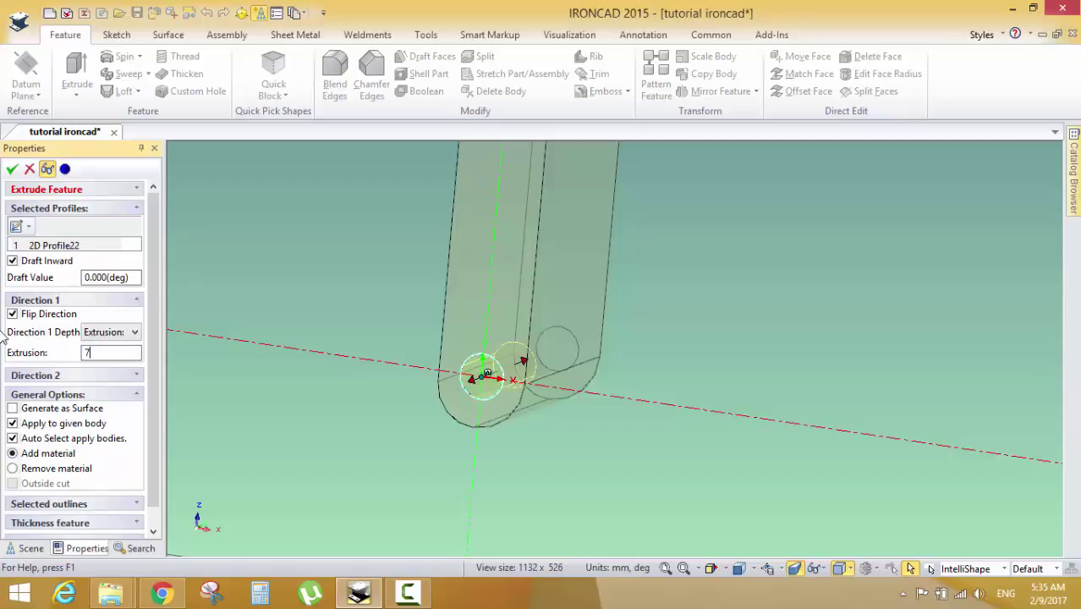
key(Return)
click(12, 169)
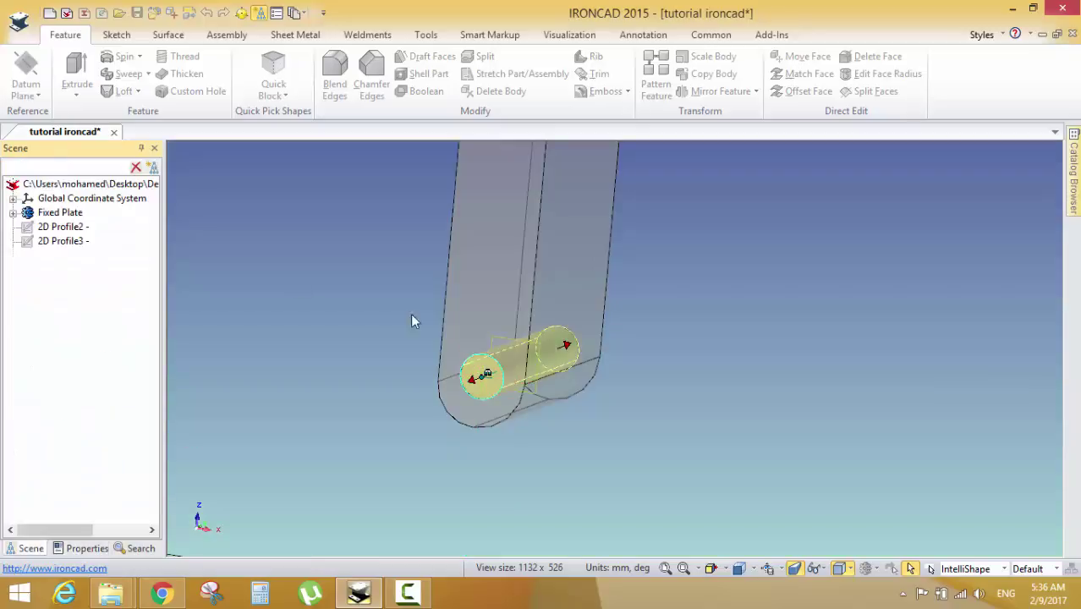
Examine the pin in the first small arm, compare it with the crank wheel in the Chrome reference video, and return to IRONCAD
middle_drag(486, 347, 565, 327)
middle_drag(491, 378, 498, 380)
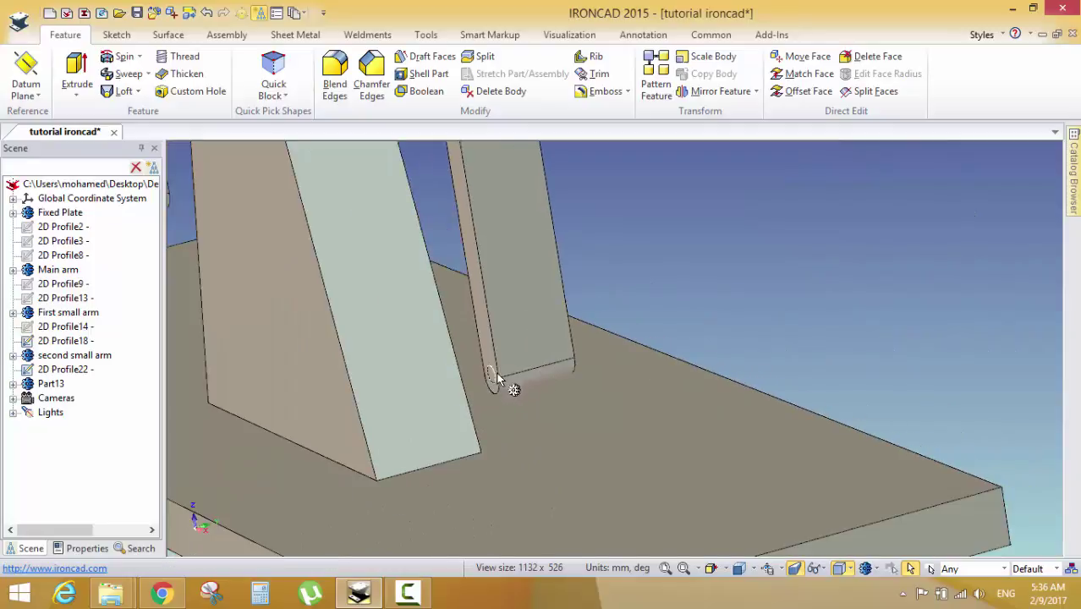
click(173, 591)
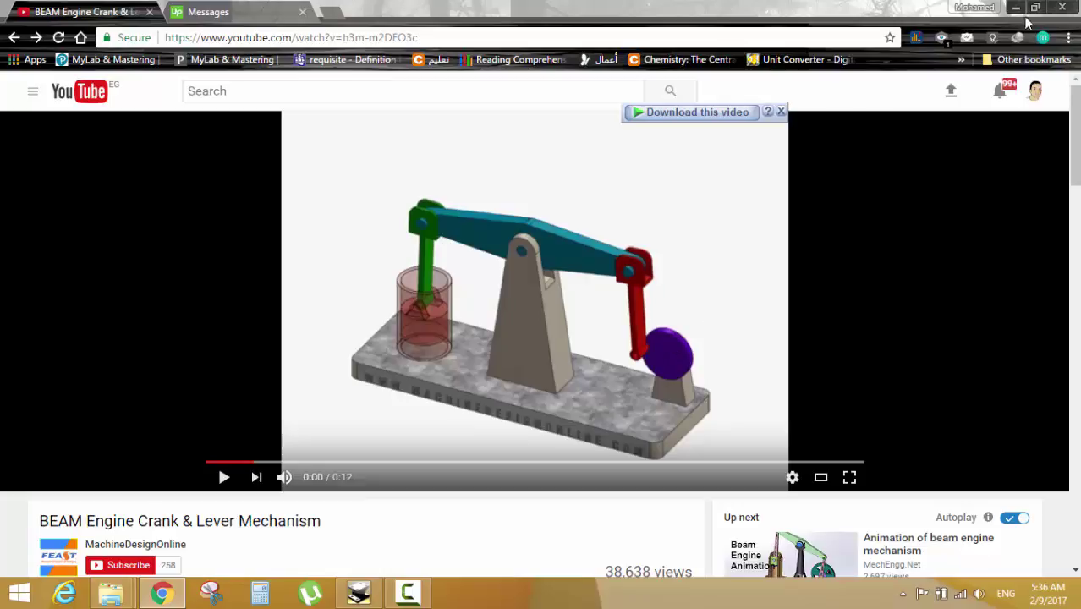
click(1016, 7)
Start a 2D sketch on the first small arm's back face, with its origin at the center of the lower hole
middle_drag(609, 345, 677, 375)
click(685, 340)
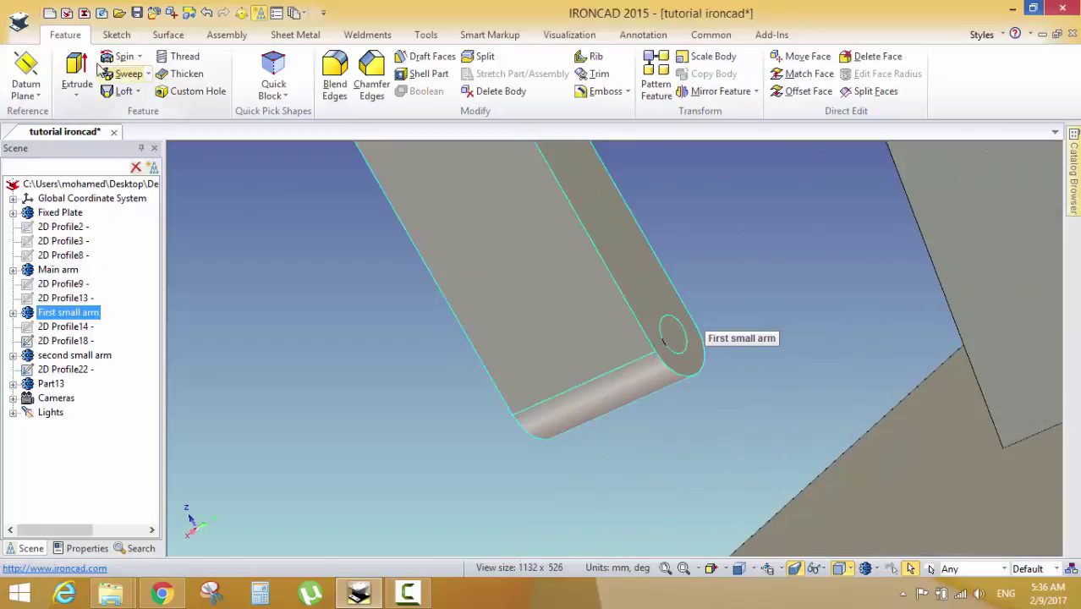
click(116, 35)
click(23, 67)
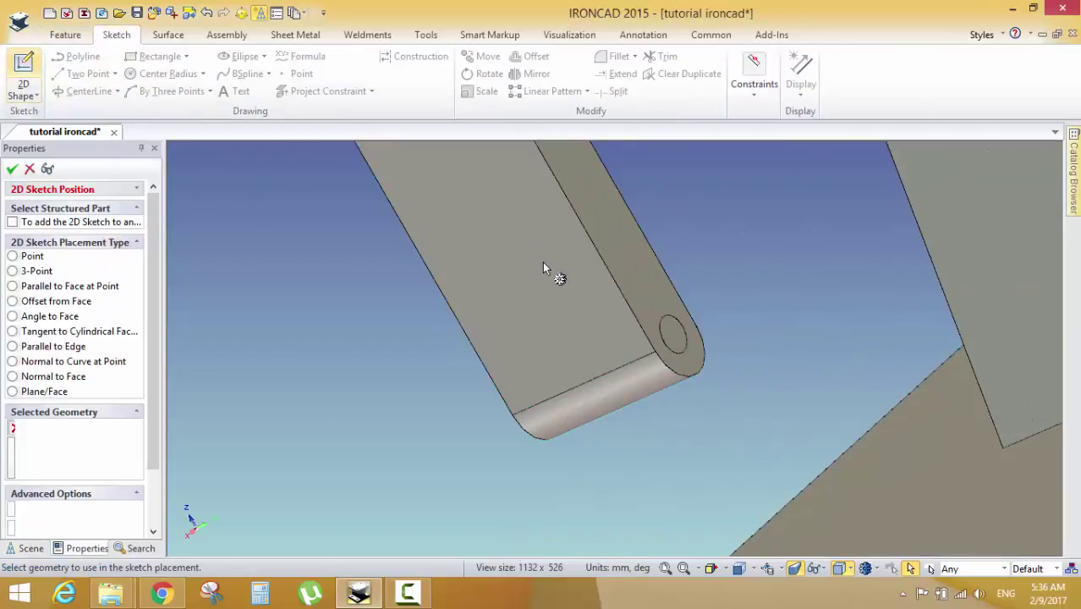
click(674, 340)
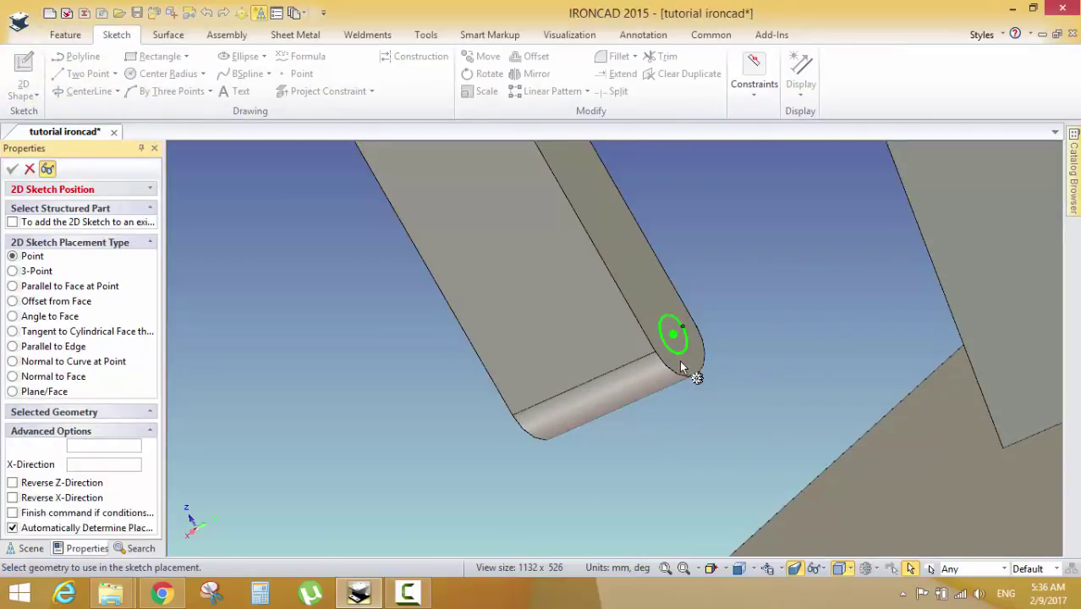
click(12, 169)
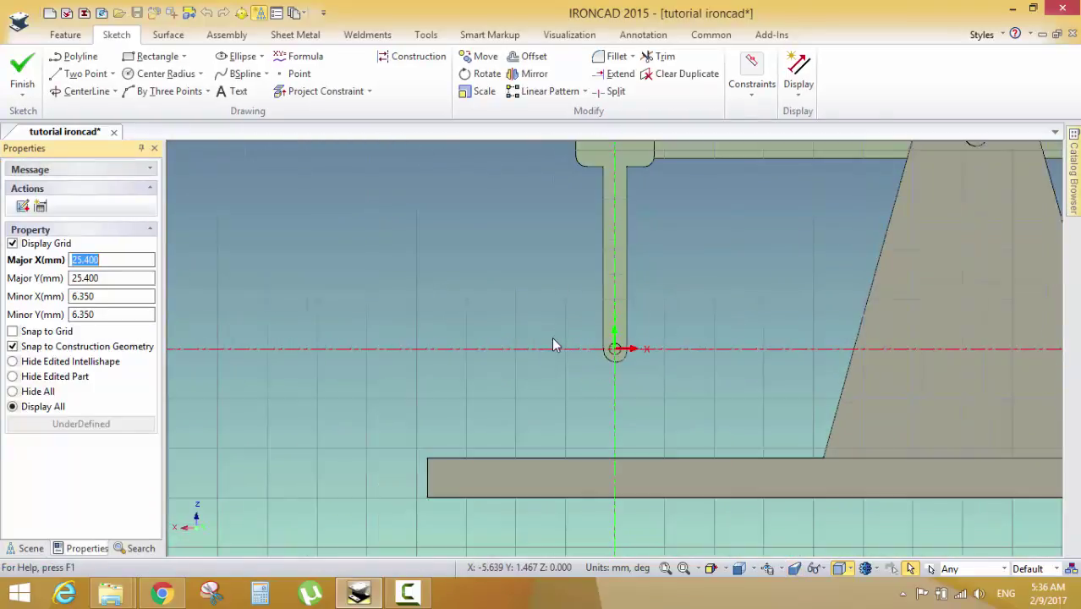
Check the crank wheel in the Chrome reference video, and sketch a circle of about 12.4 mm radius centered on the horizontal axis beside the arm
click(160, 592)
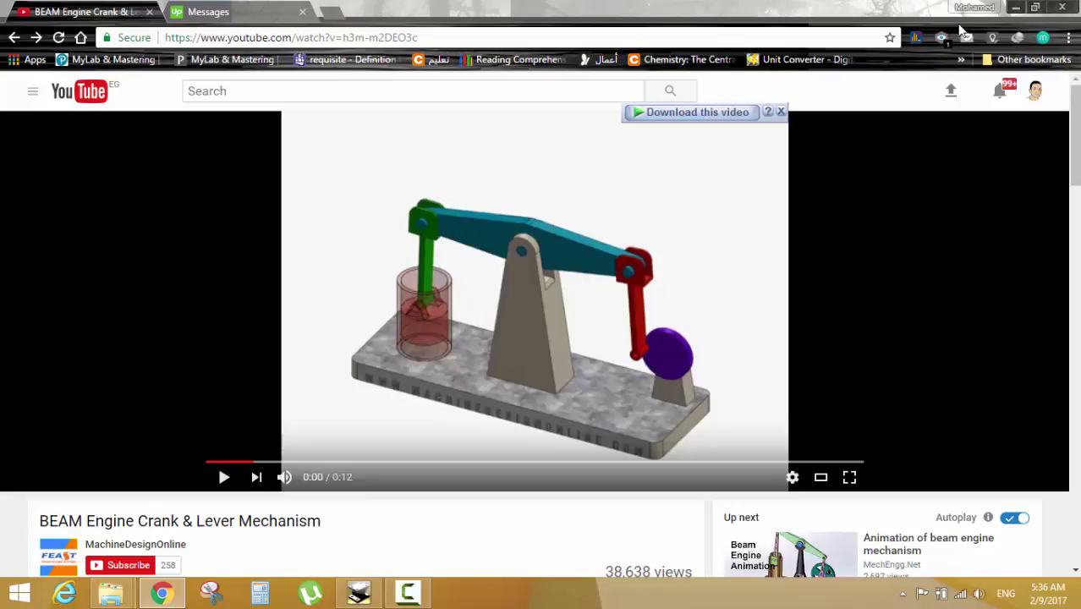
click(1014, 7)
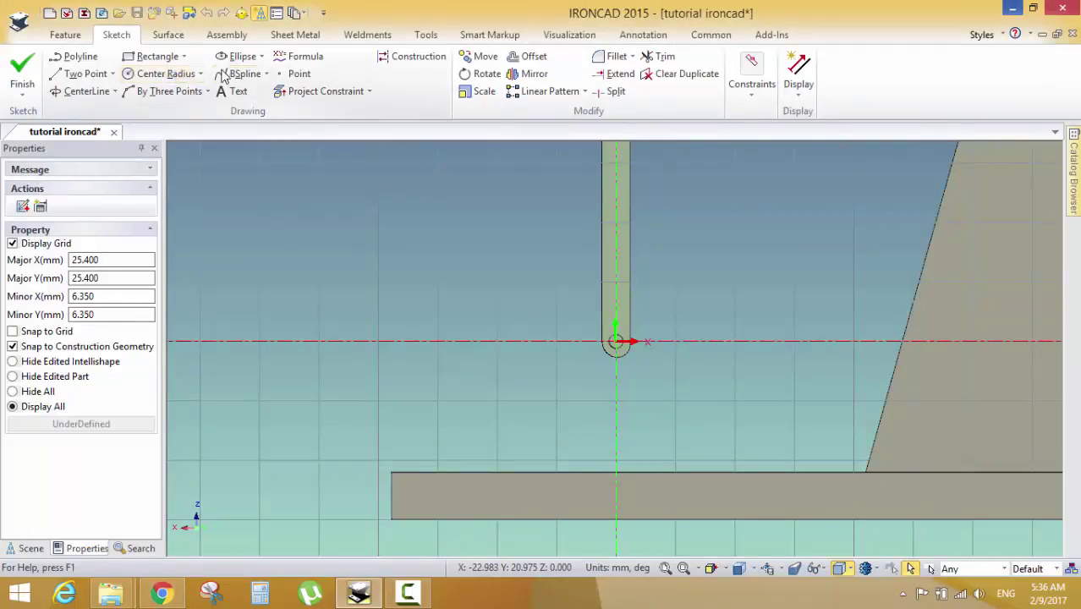
click(161, 74)
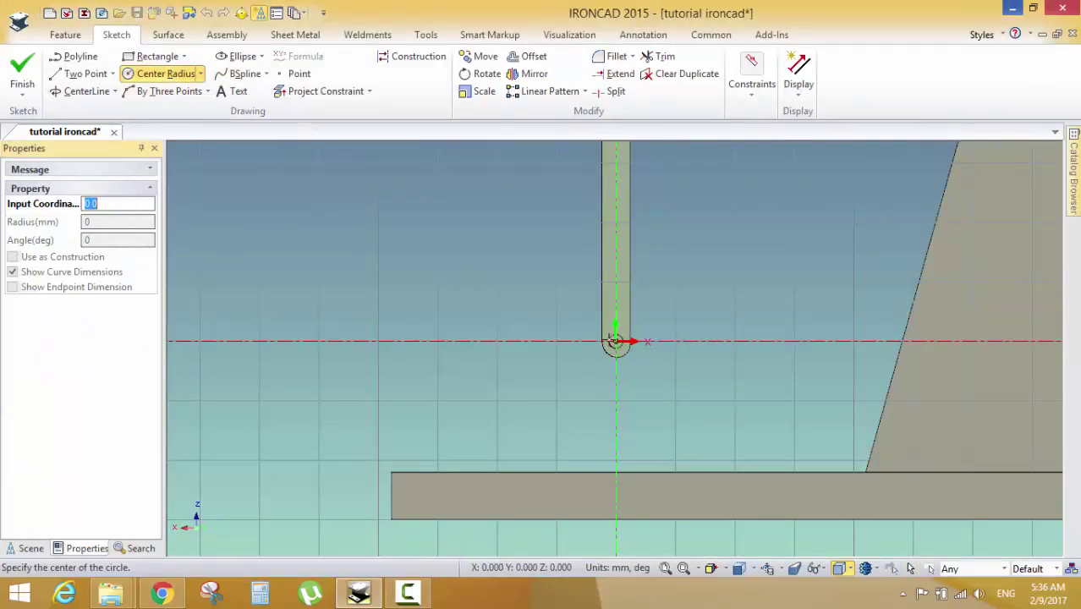
click(533, 340)
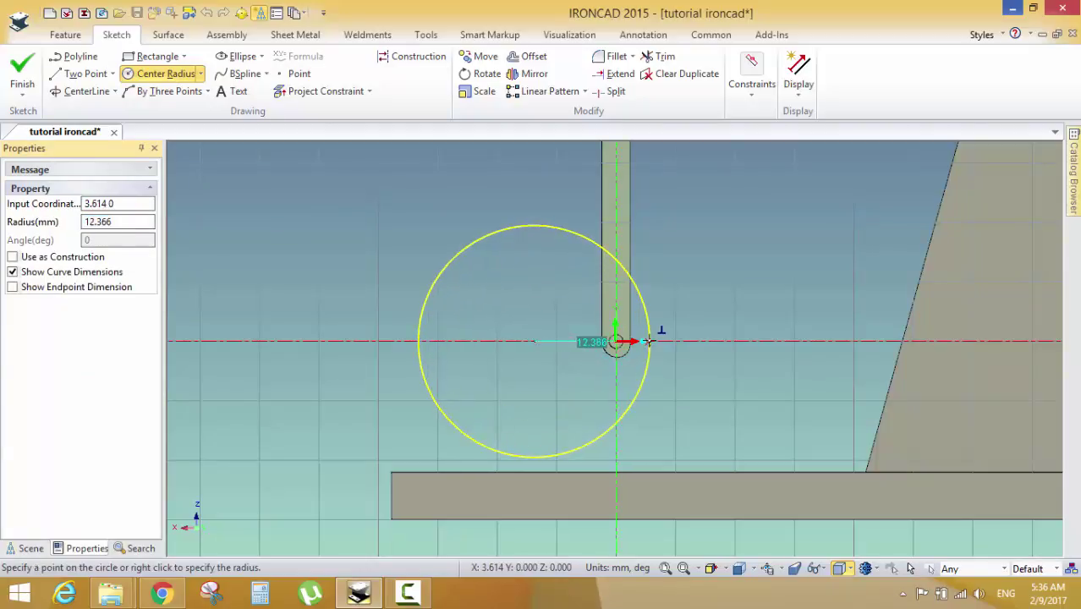
click(648, 341)
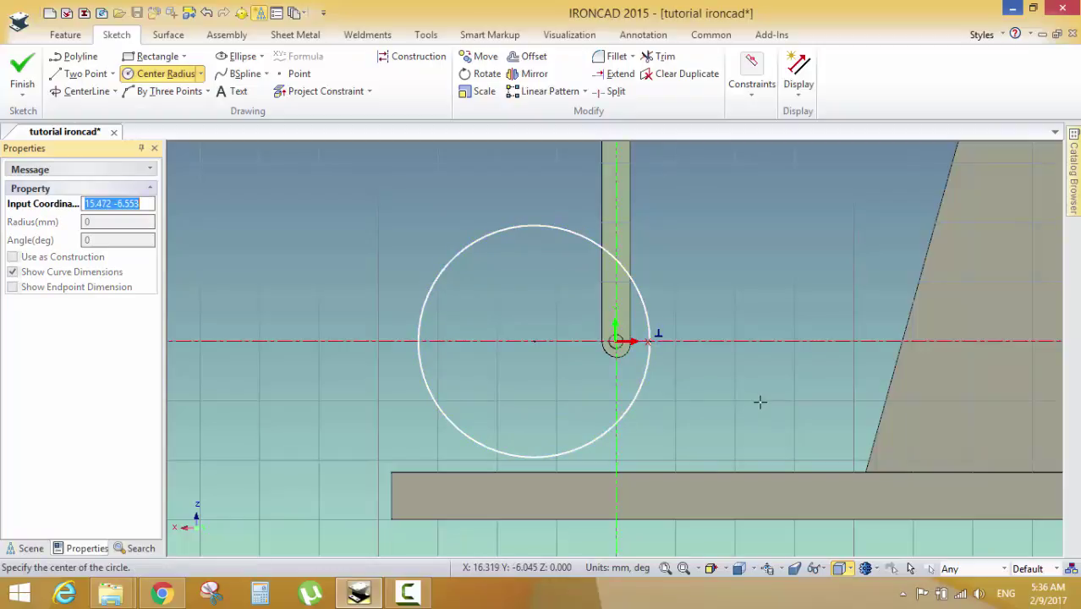
Dimension the crank circle's radius and set it to 6 mm
click(752, 80)
click(668, 144)
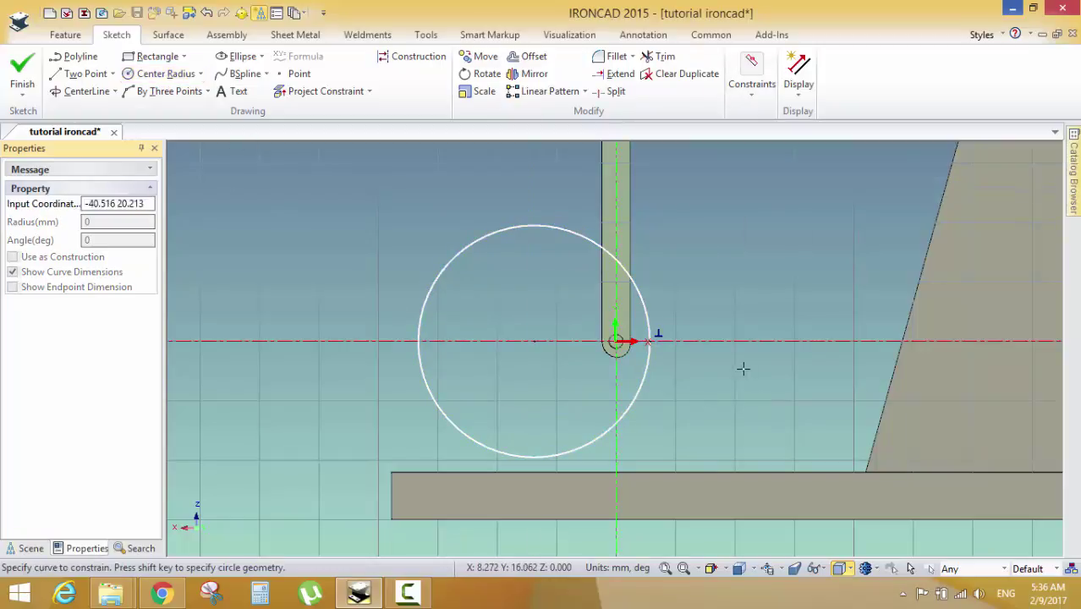
click(644, 302)
click(718, 271)
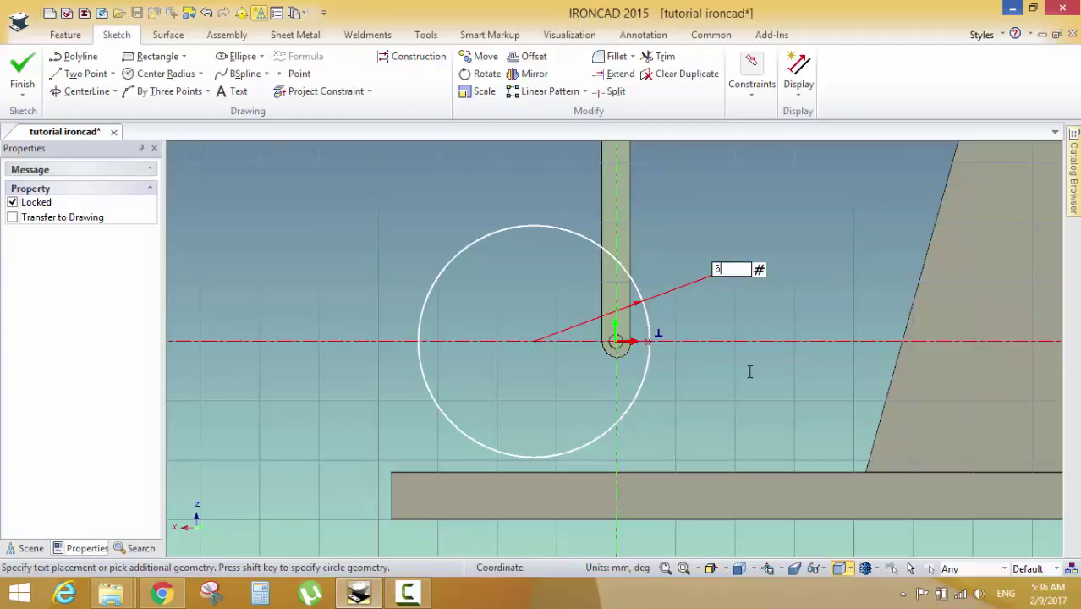
text(6)
key(Return)
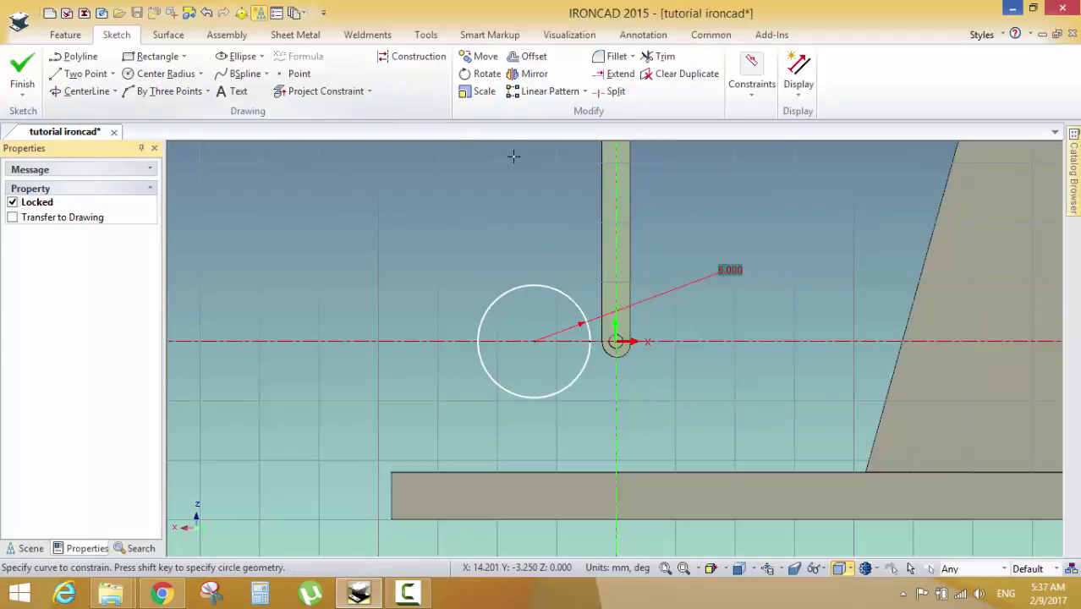
click(536, 341)
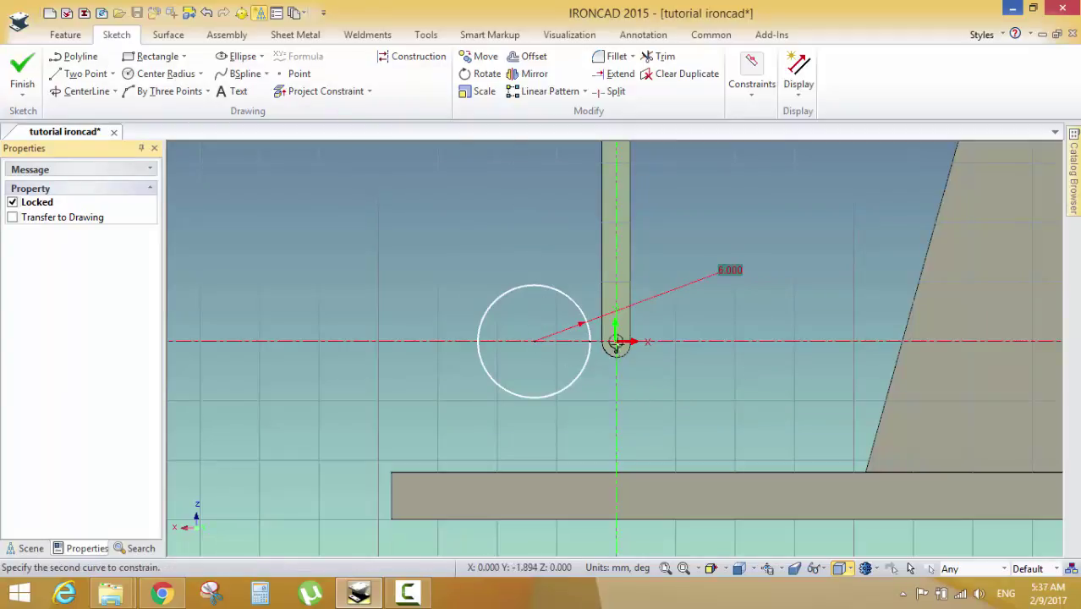
click(616, 342)
scroll(571, 345, up, 2)
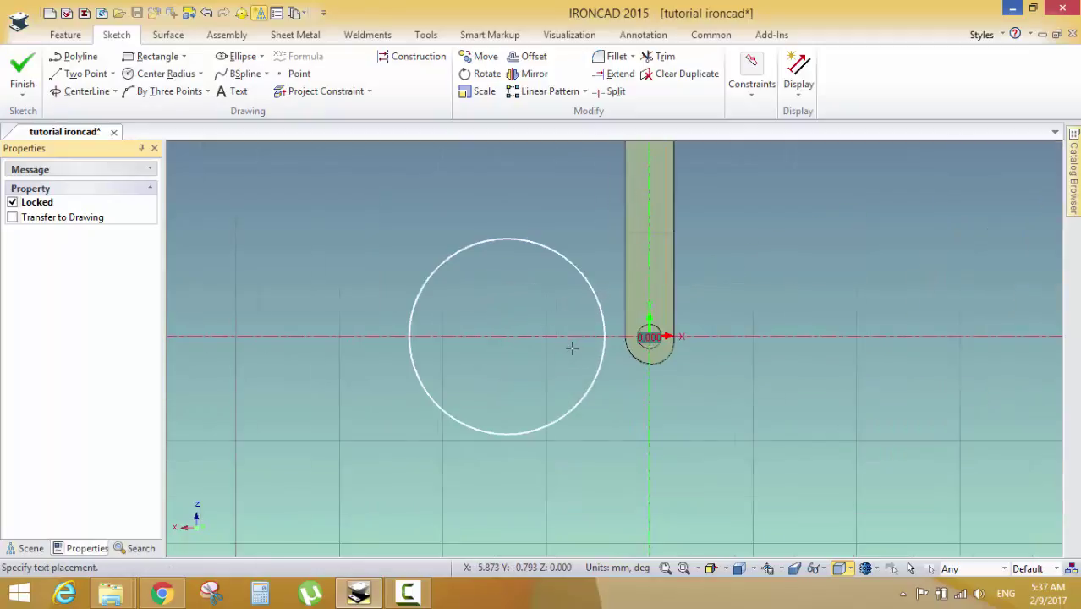
click(506, 336)
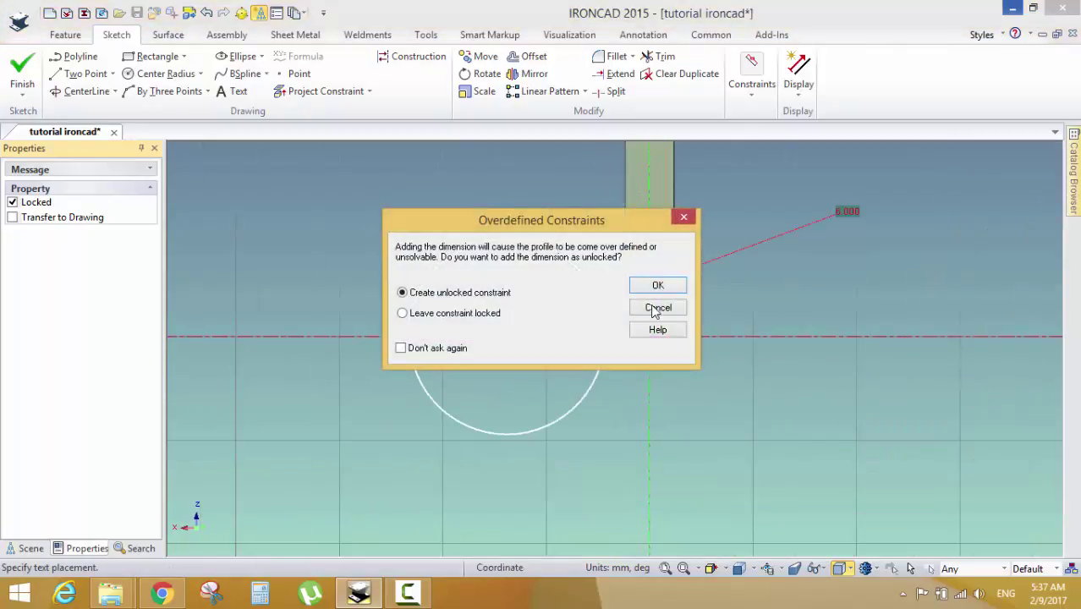
click(657, 307)
key(Escape)
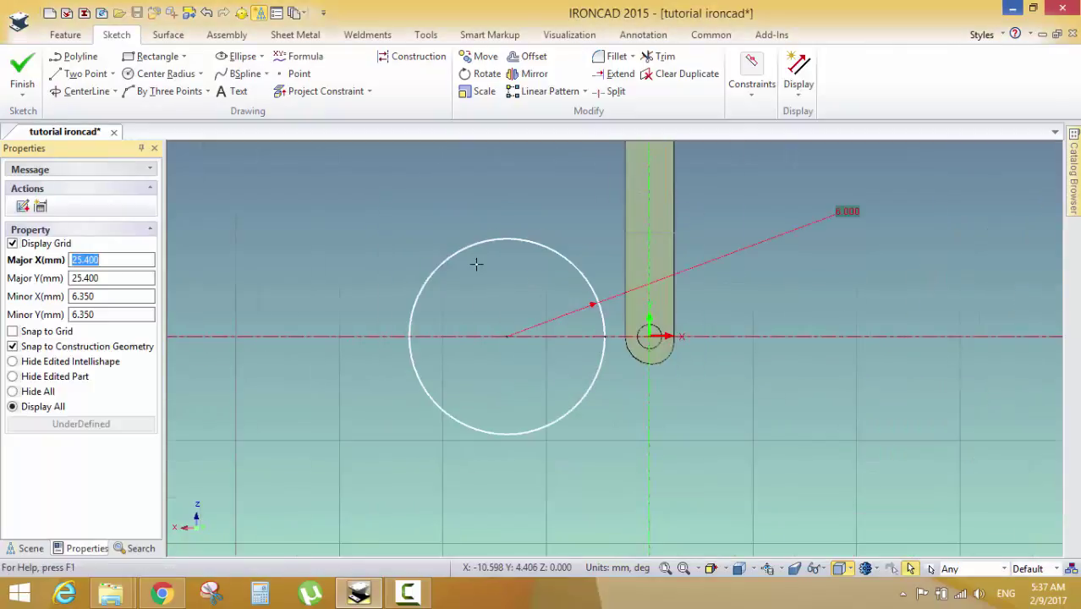
Dimension the horizontal distance from the crank circle's center to the arm's vertical center axis and set it to 4.5 mm
scroll(475, 260, up, 1)
click(751, 70)
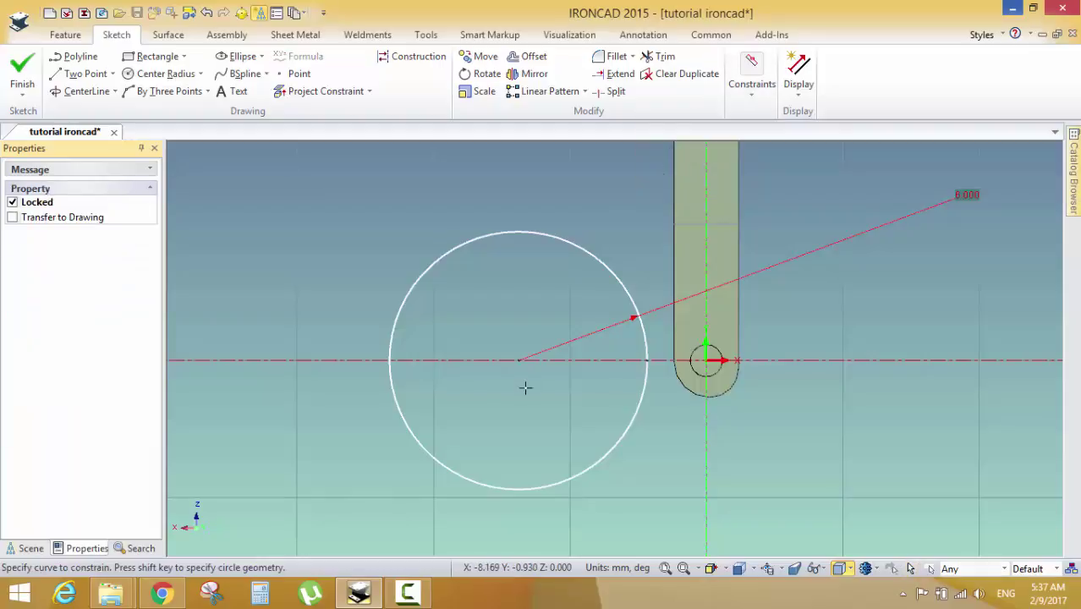
click(518, 358)
click(707, 258)
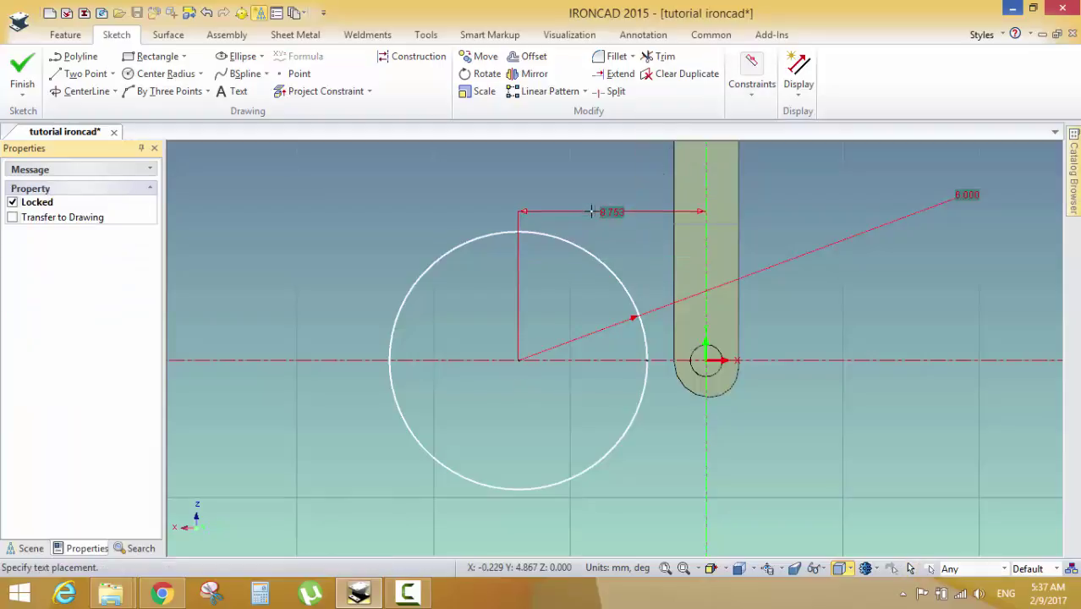
click(491, 198)
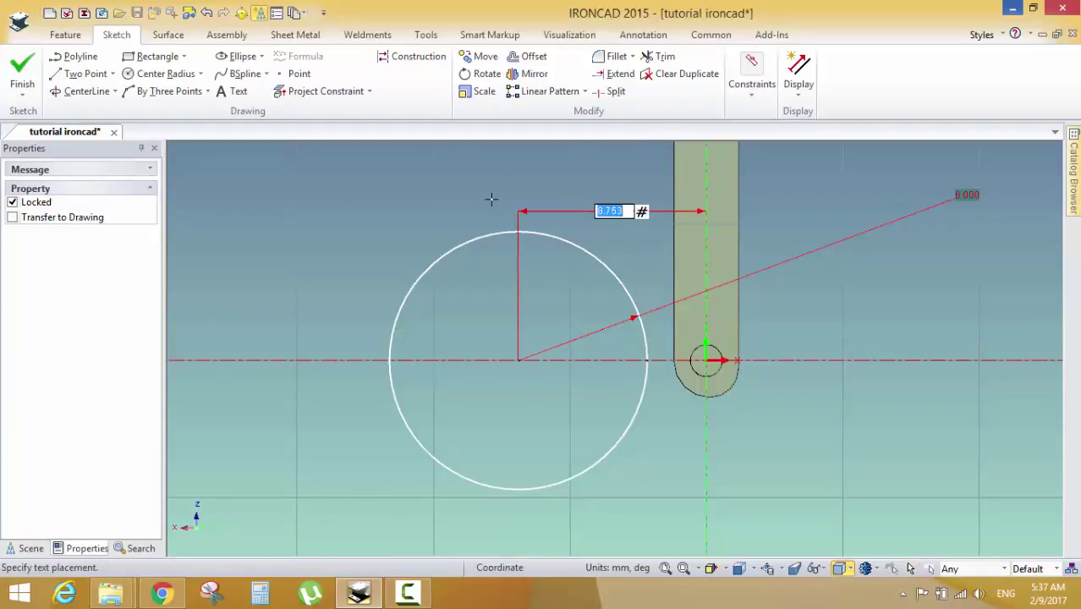
text(4.5)
key(Return)
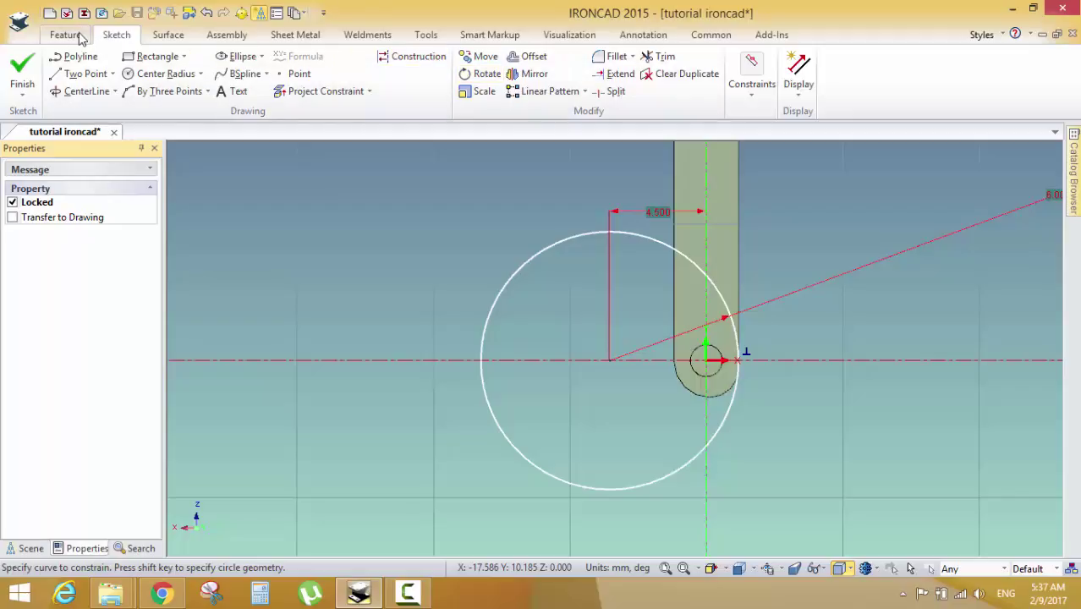
Sketch a small circle concentric with the crank circle and set its radius to 0.5 mm
click(165, 74)
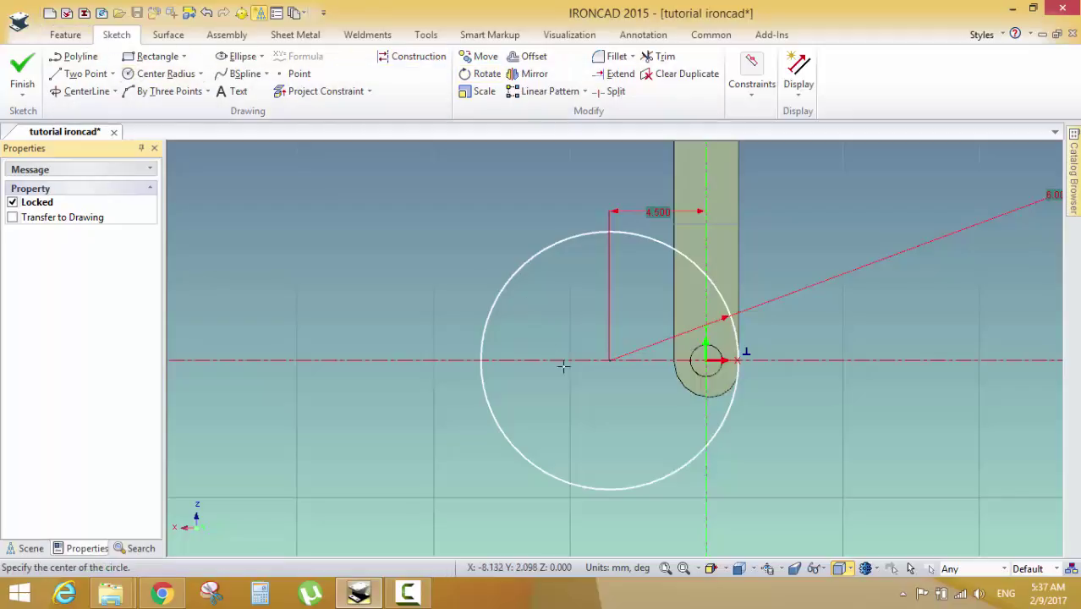
click(608, 360)
click(622, 373)
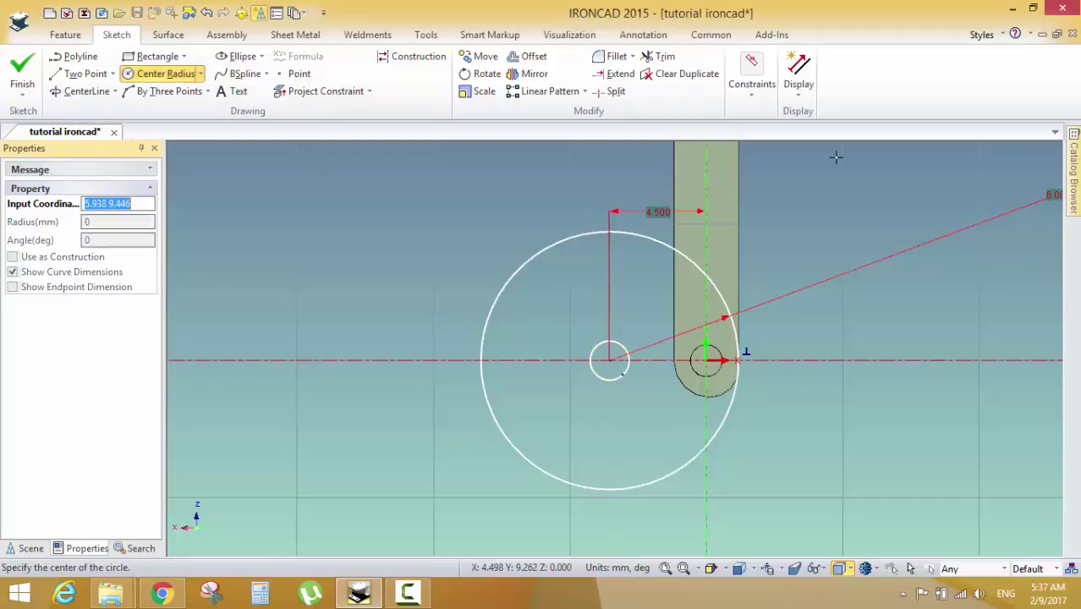
click(752, 85)
click(663, 148)
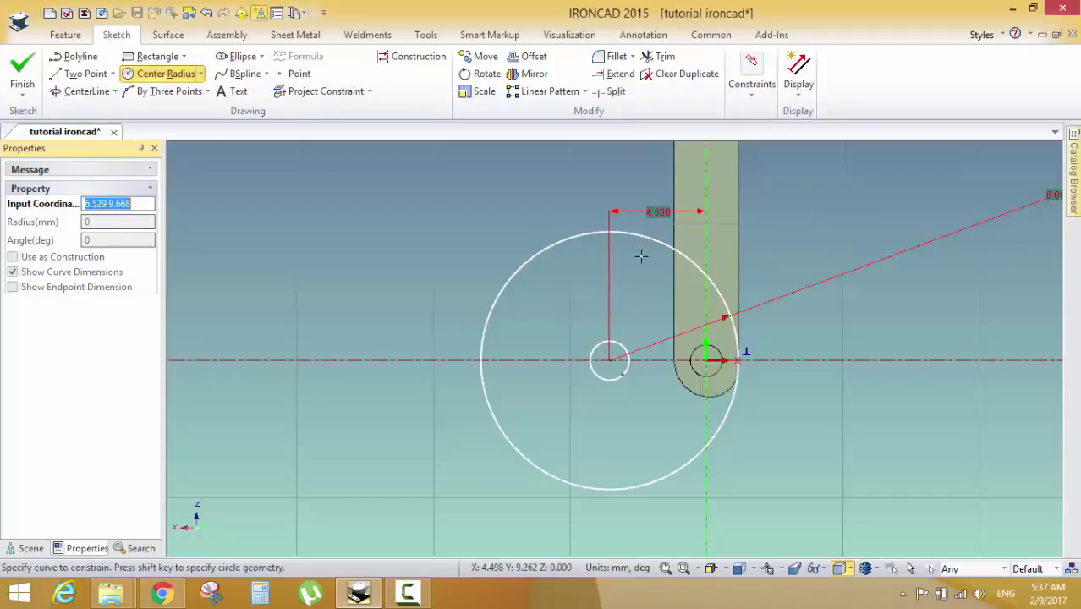
click(590, 356)
click(378, 304)
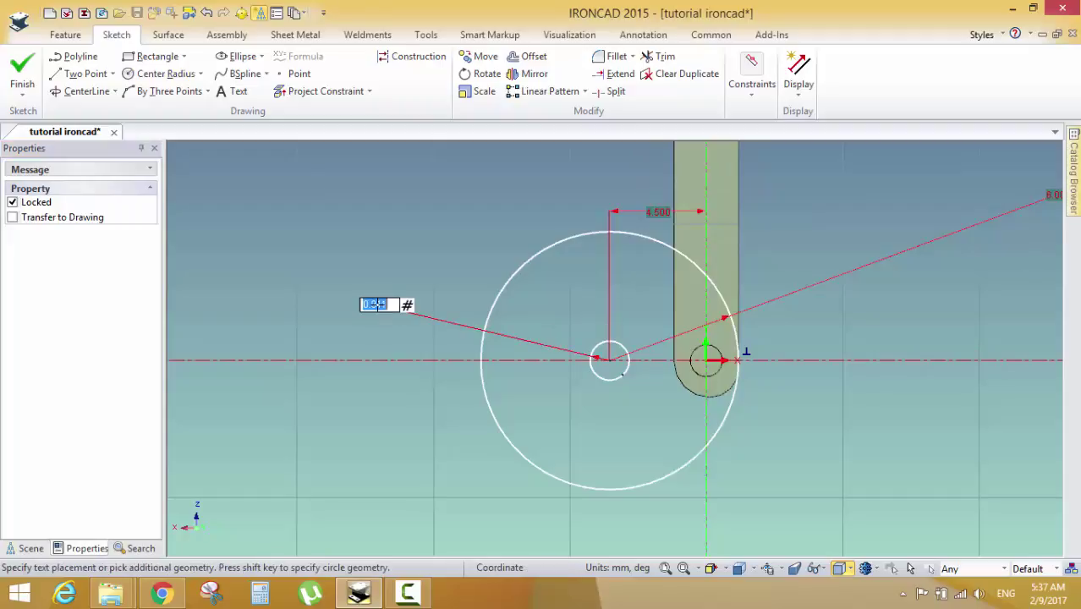
key(Return)
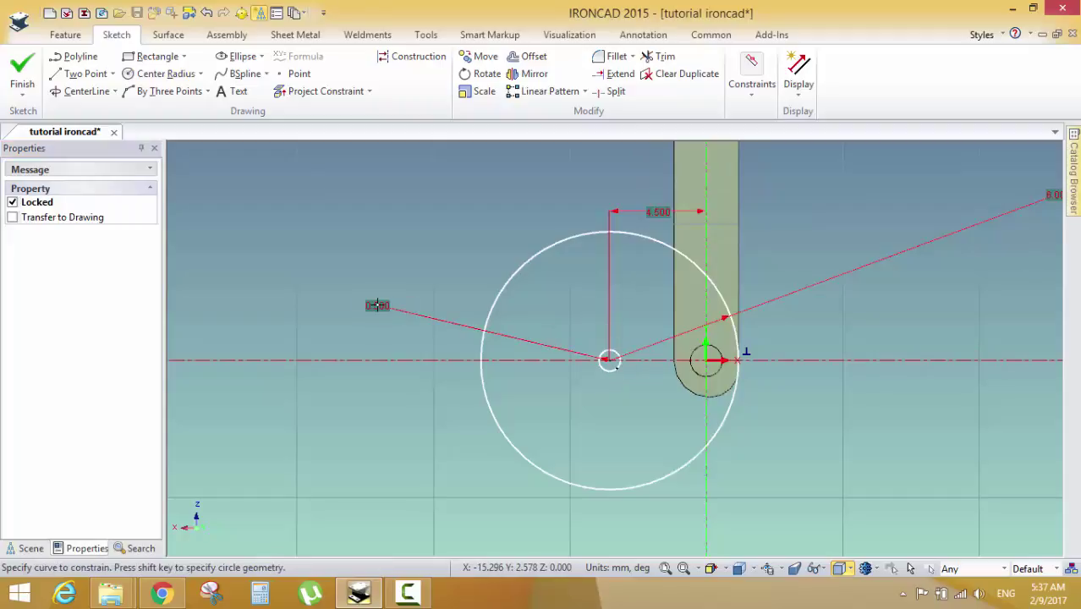
Finish the crank wheel sketch and extrude its profile 1.5 mm away from the small arm as a new standalone part
click(25, 82)
click(66, 35)
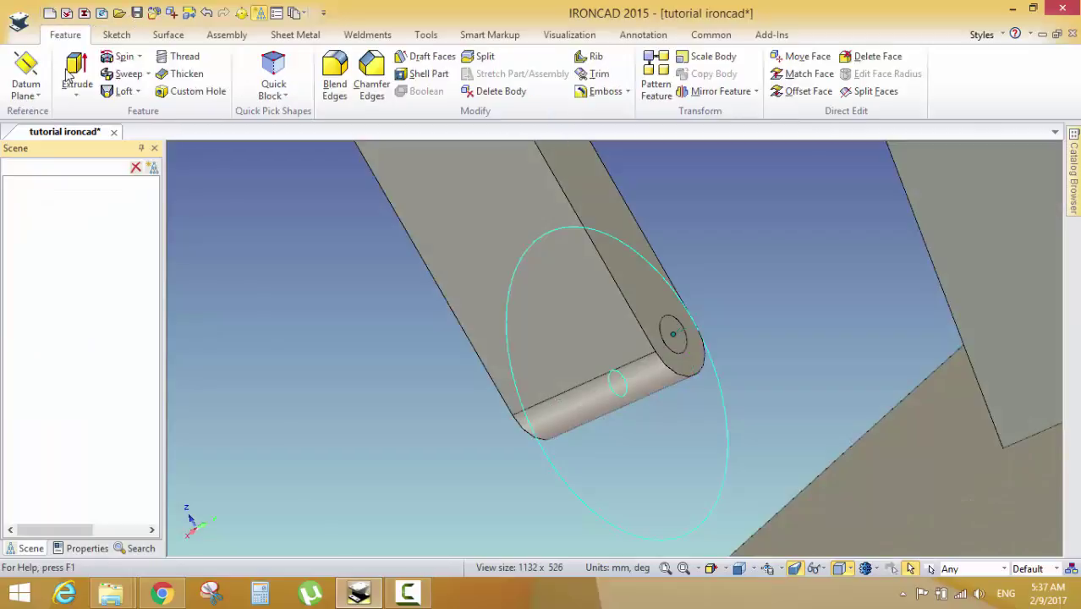
click(89, 72)
middle_drag(580, 302, 636, 347)
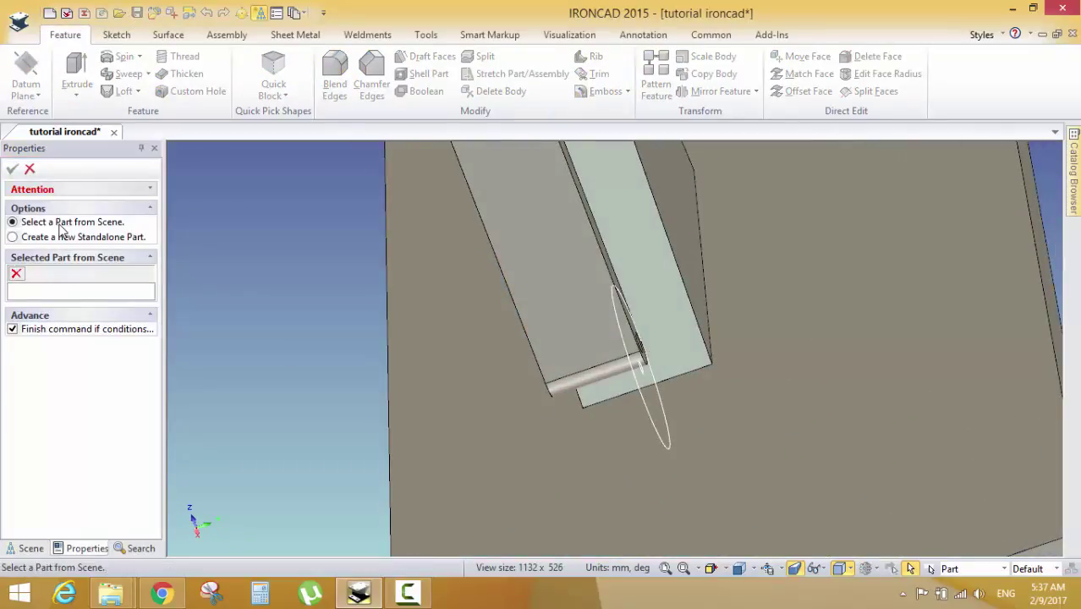
mouse_move(603, 308)
middle_down()
mouse_move(531, 340)
mouse_move(730, 345)
mouse_move(647, 357)
mouse_move(619, 314)
middle_up()
click(614, 308)
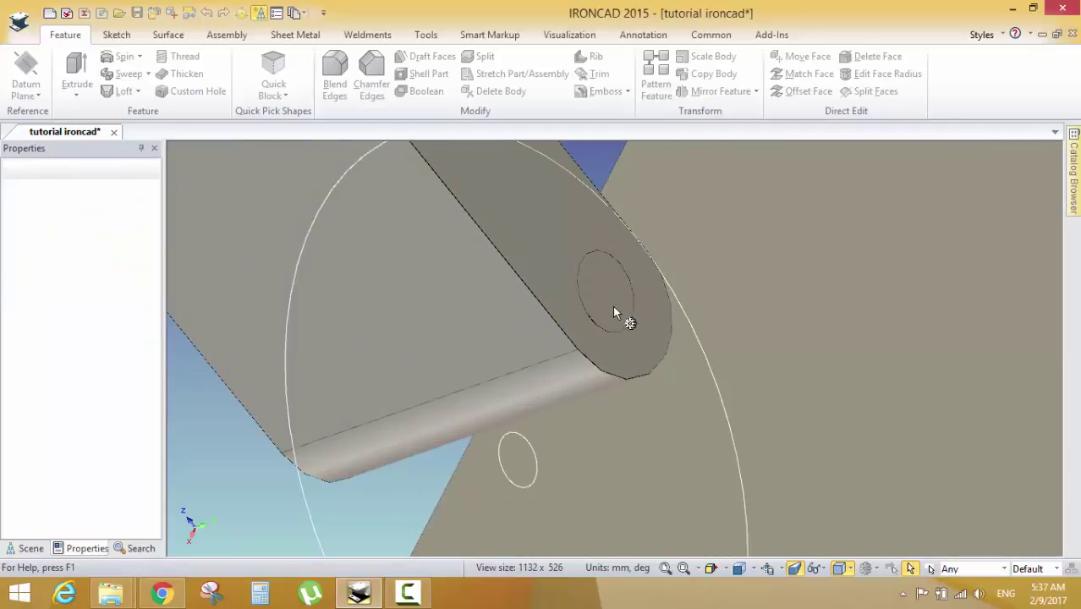
click(617, 309)
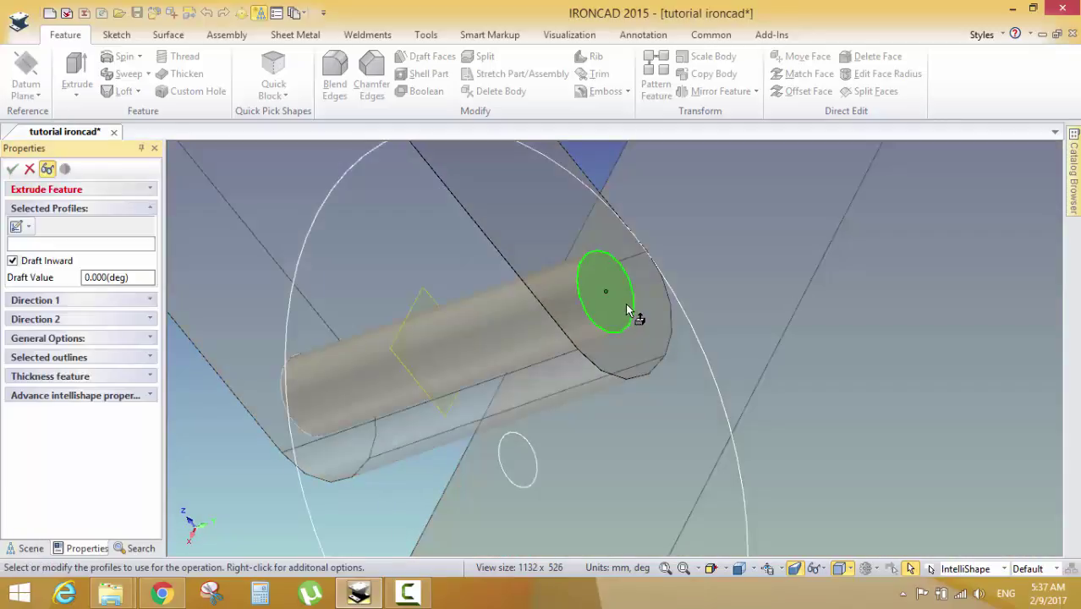
middle_drag(562, 326, 639, 309)
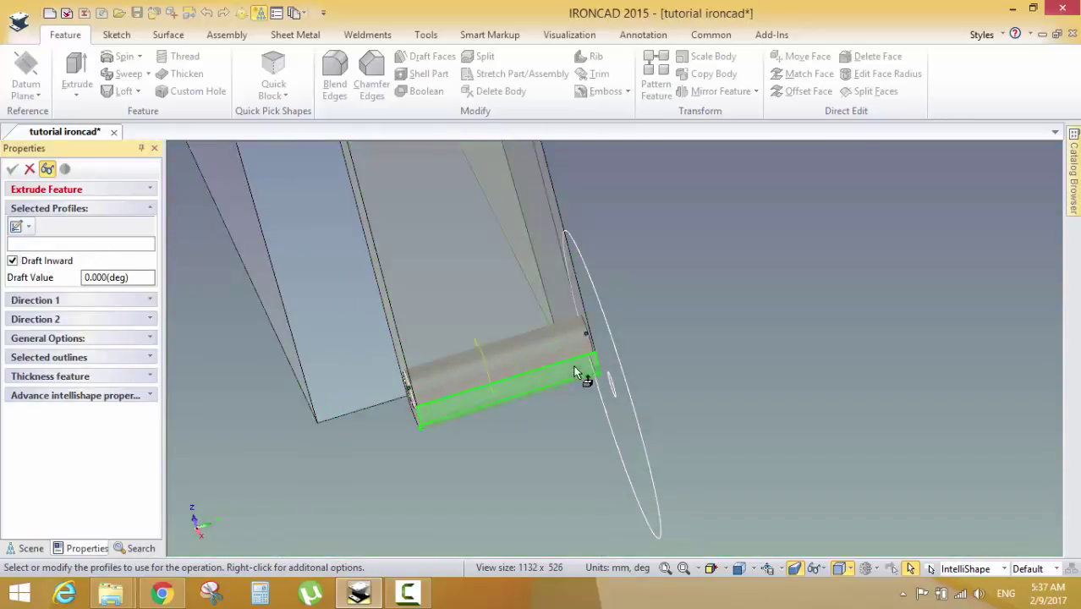
middle_drag(578, 373, 724, 328)
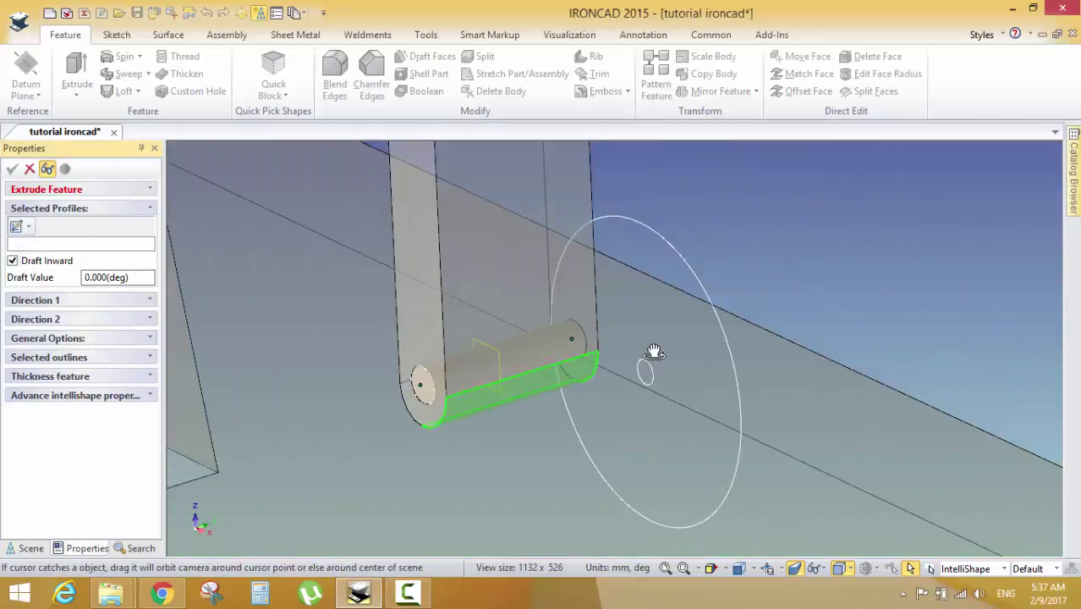
click(724, 336)
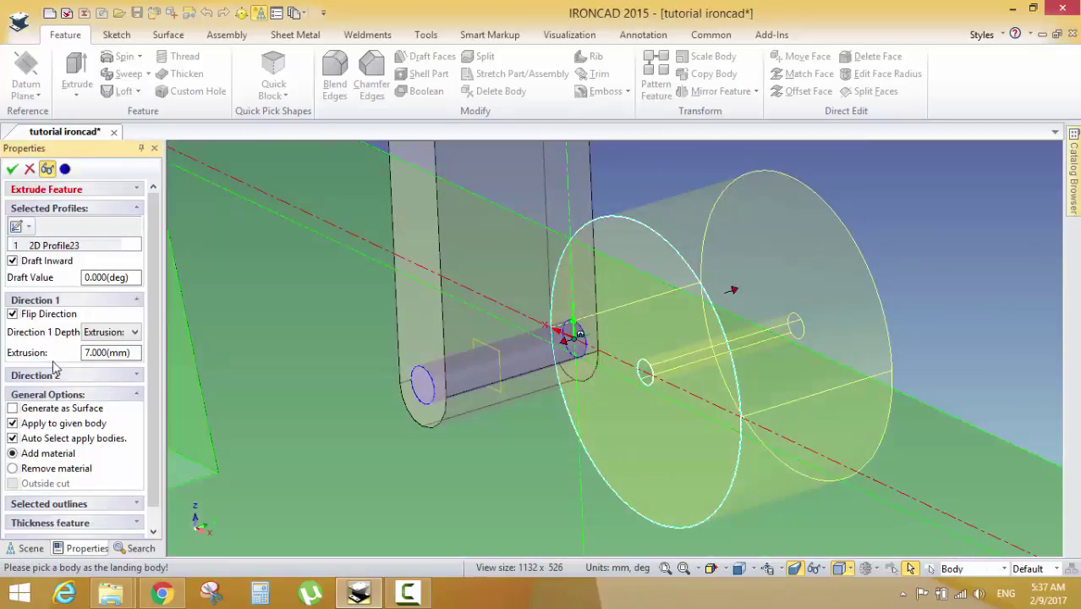
drag(133, 353, 53, 360)
key(Return)
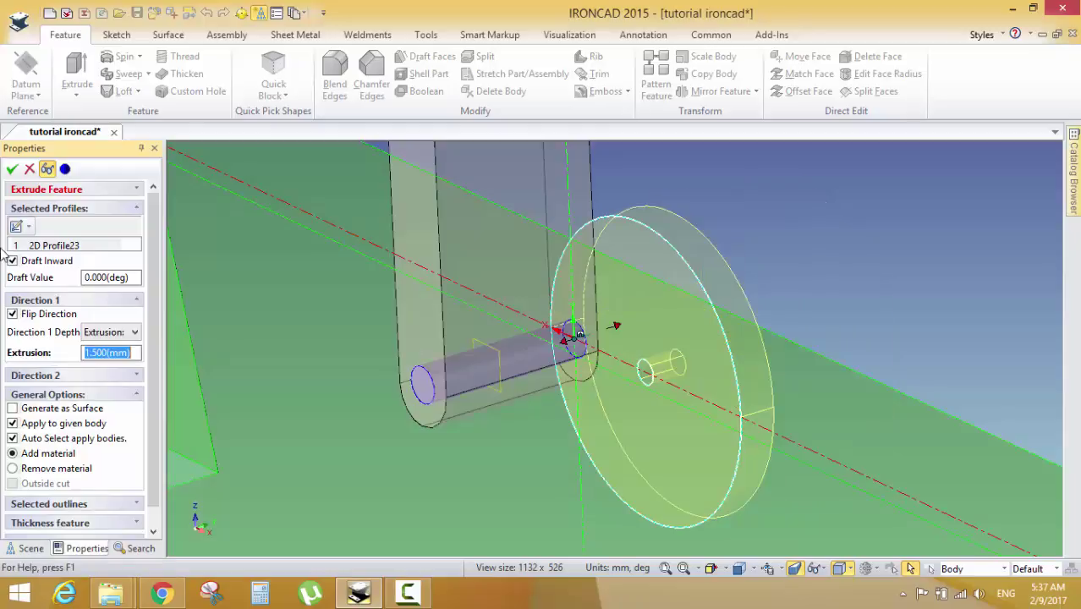
click(13, 169)
Start a new 2D sketch on the outer flat face of the crank wheel
scroll(703, 351, down, 5)
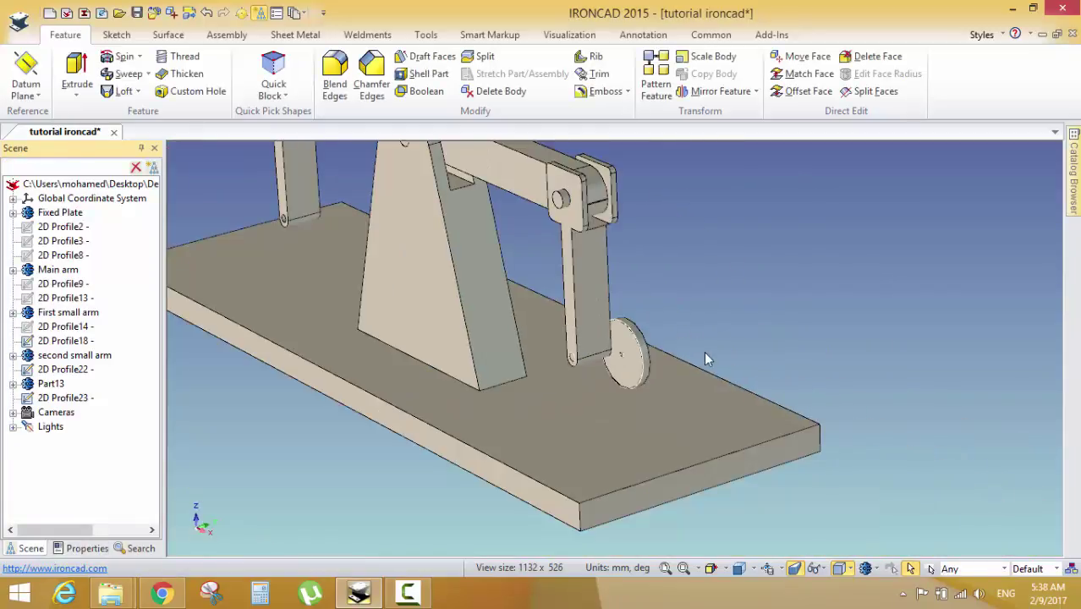
scroll(777, 280, up, 3)
drag(776, 280, 611, 370)
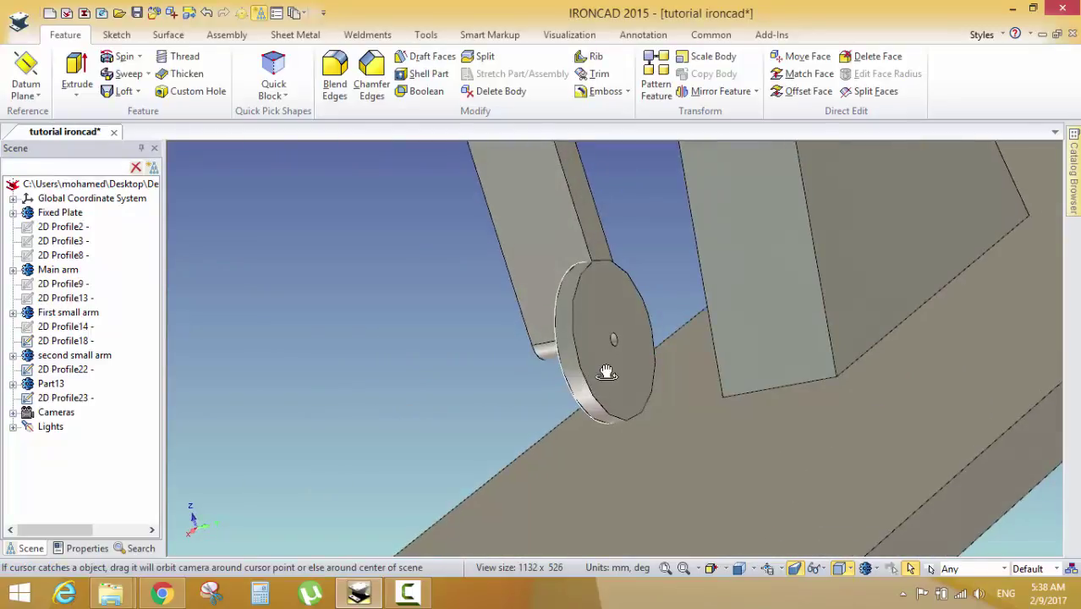
click(583, 359)
click(117, 34)
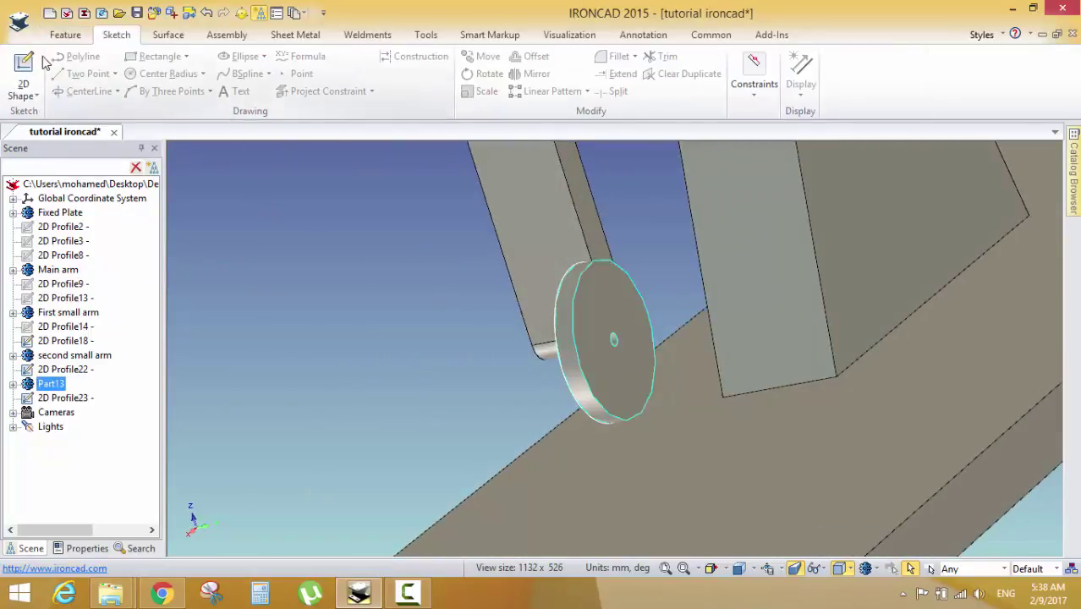
click(24, 72)
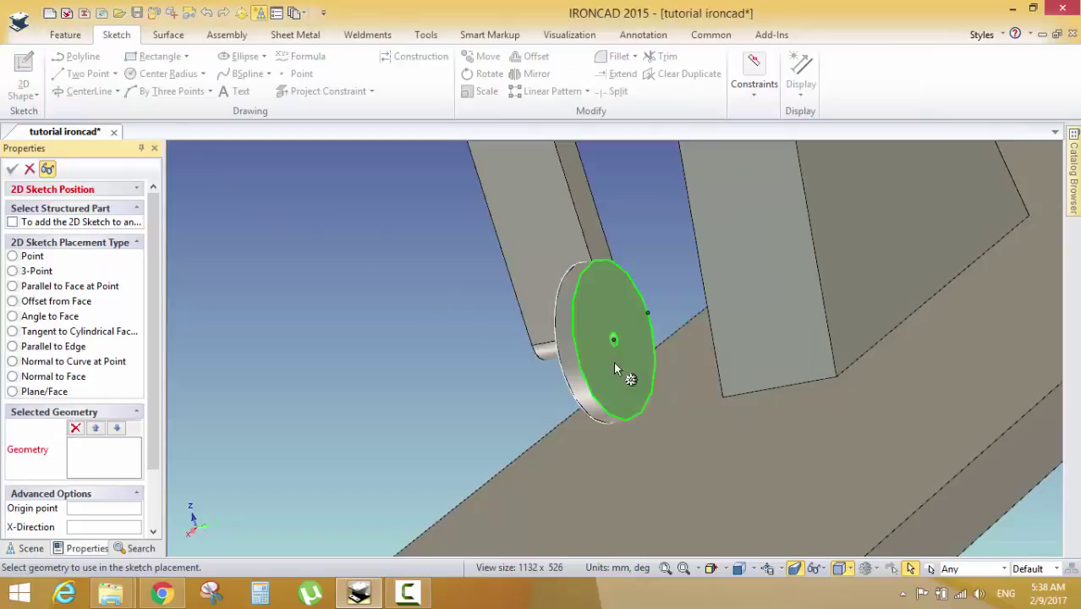
scroll(614, 358, up, 3)
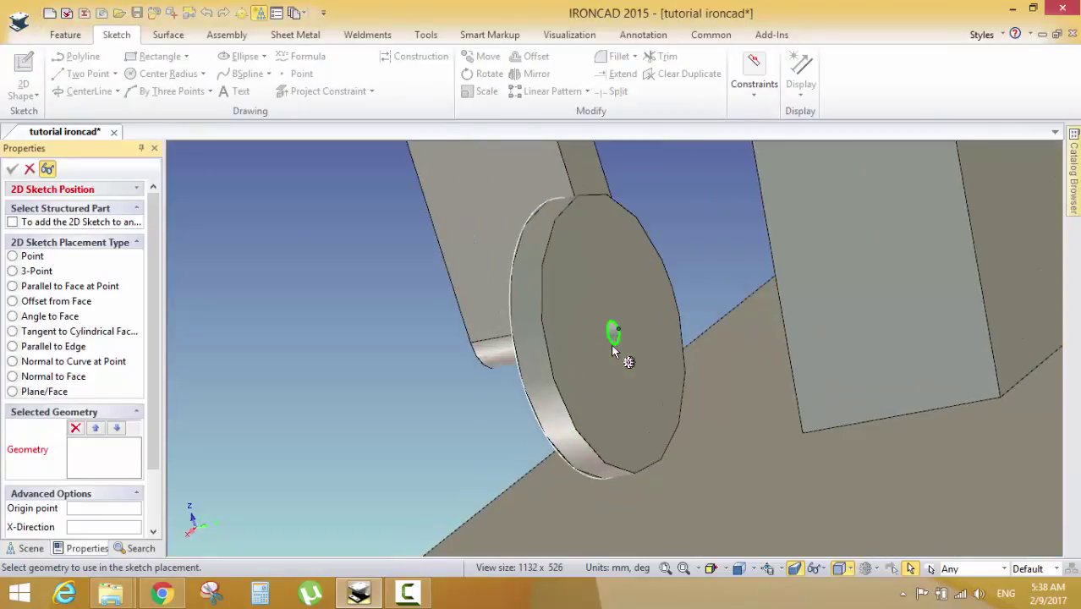
click(617, 371)
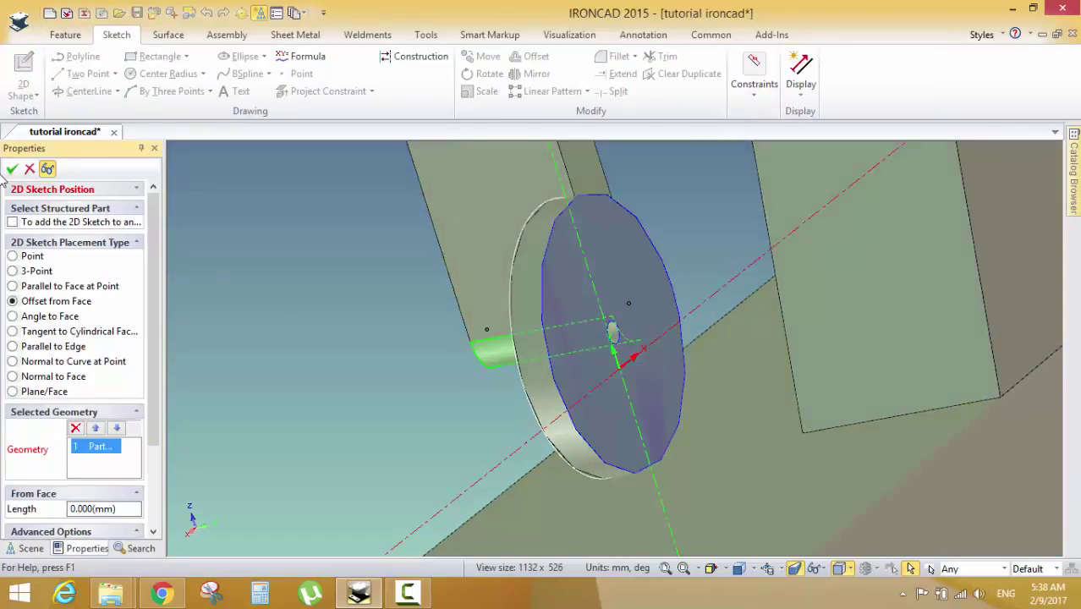
click(11, 168)
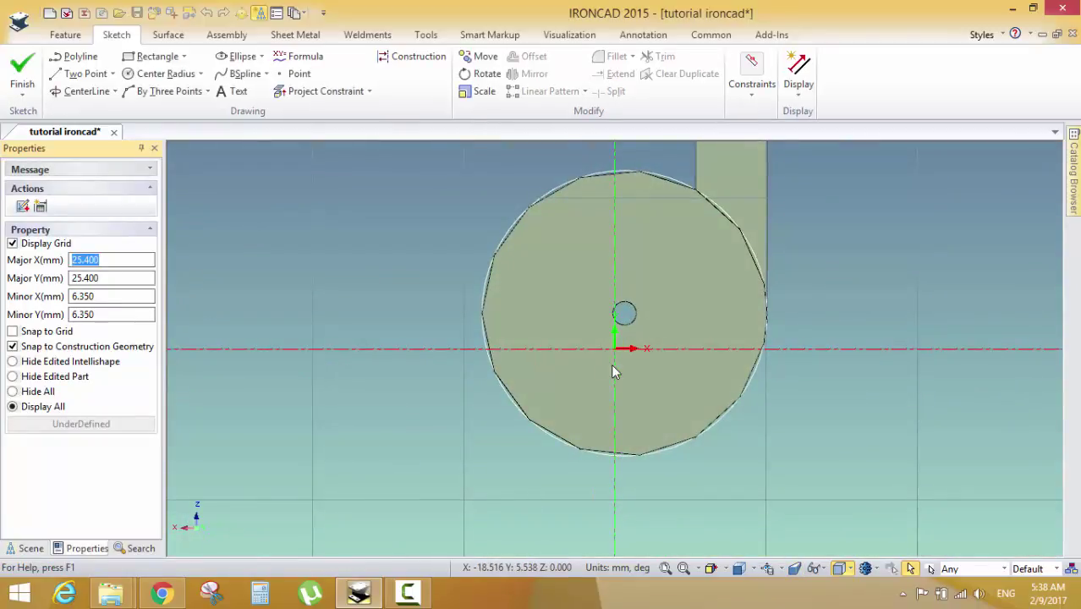
Sketch a rectangle about 18.9 mm wide and 16.5 mm high from the base plate's top edge up across the crank wheel
scroll(610, 364, down, 5)
scroll(658, 375, up, 4)
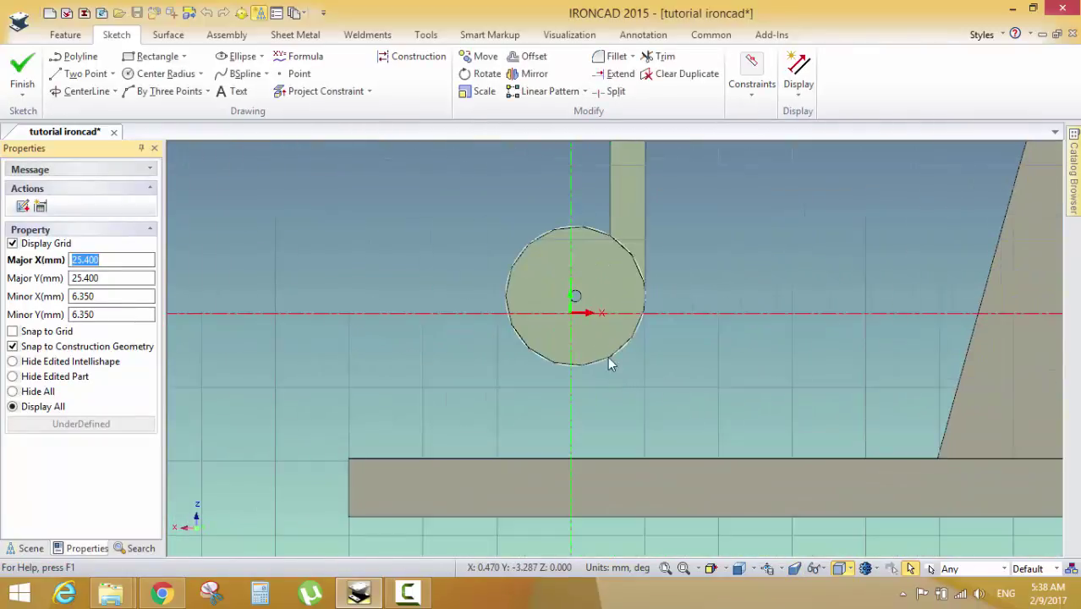
click(154, 55)
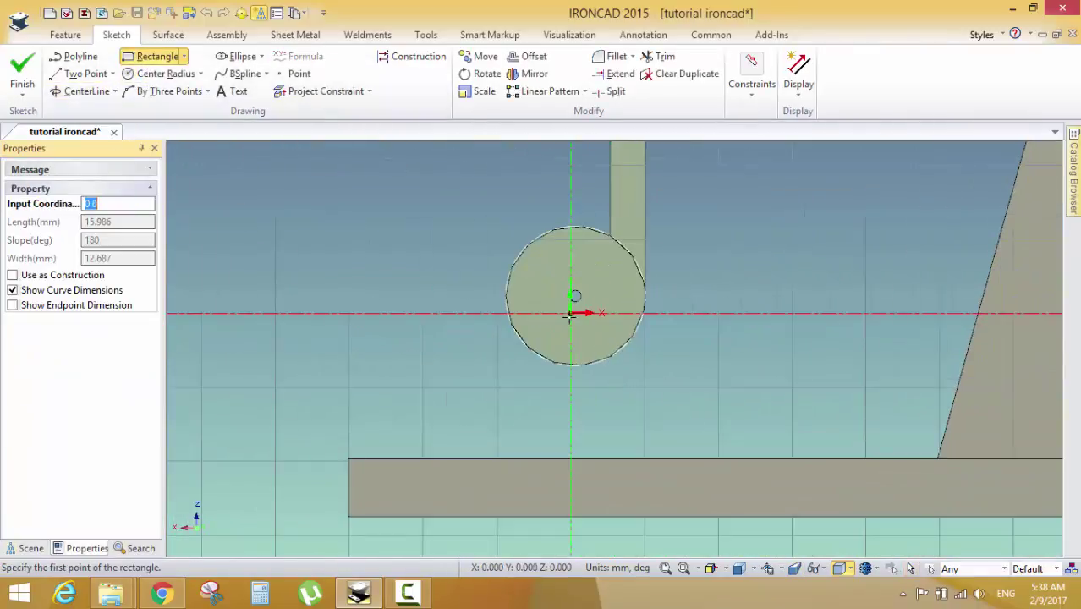
scroll(570, 315, up, 2)
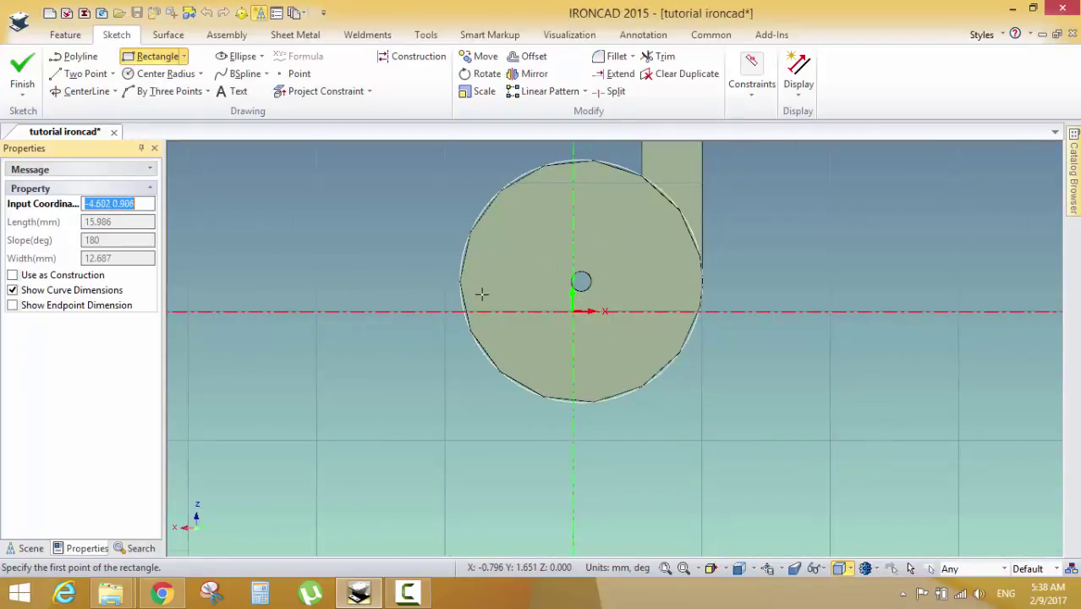
scroll(481, 293, down, 3)
click(505, 448)
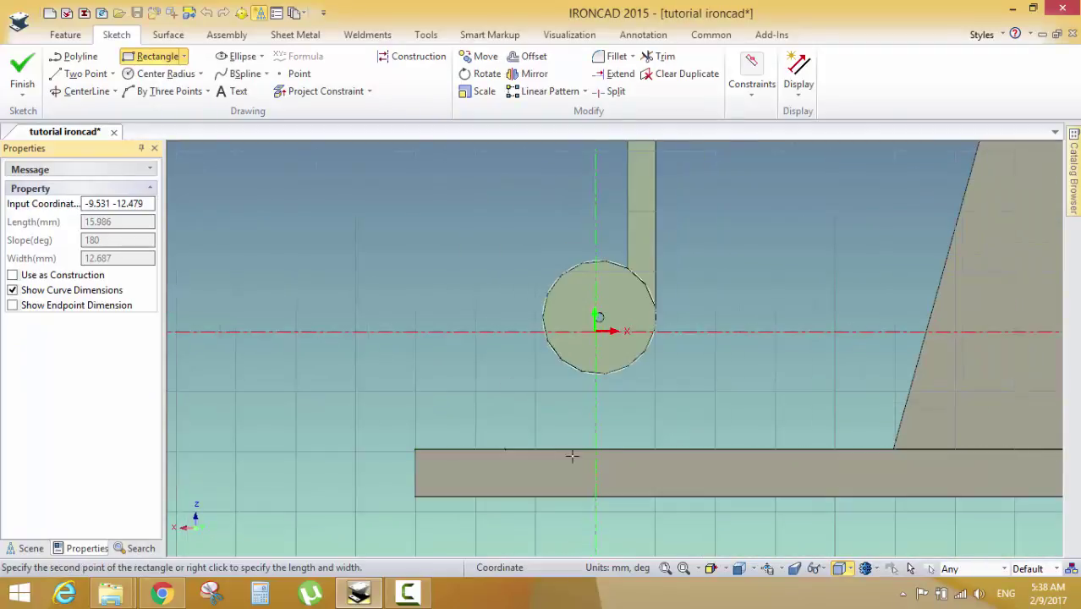
click(680, 293)
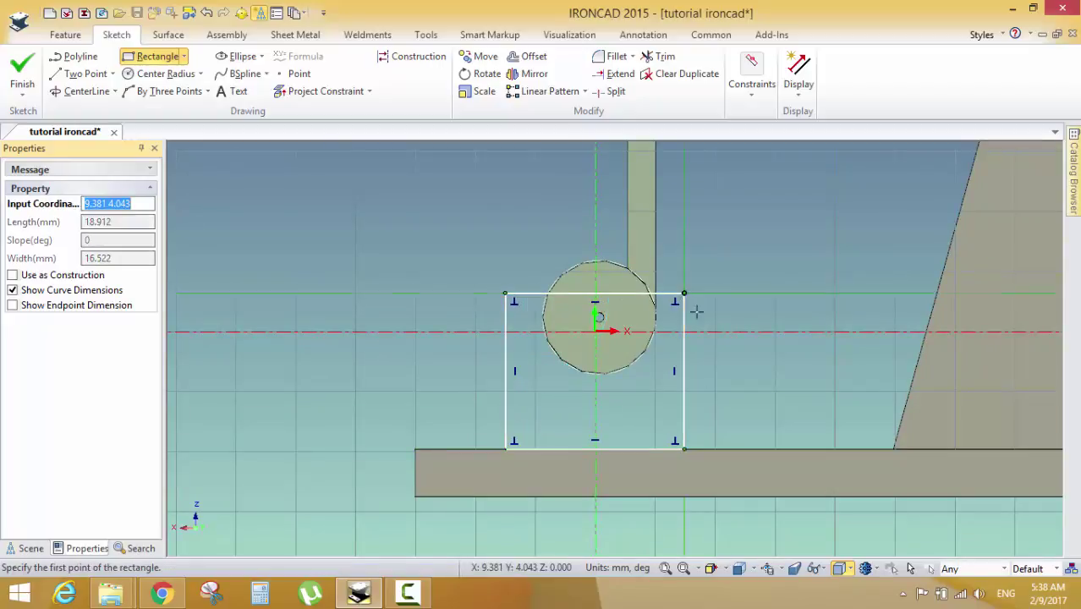
key(Escape)
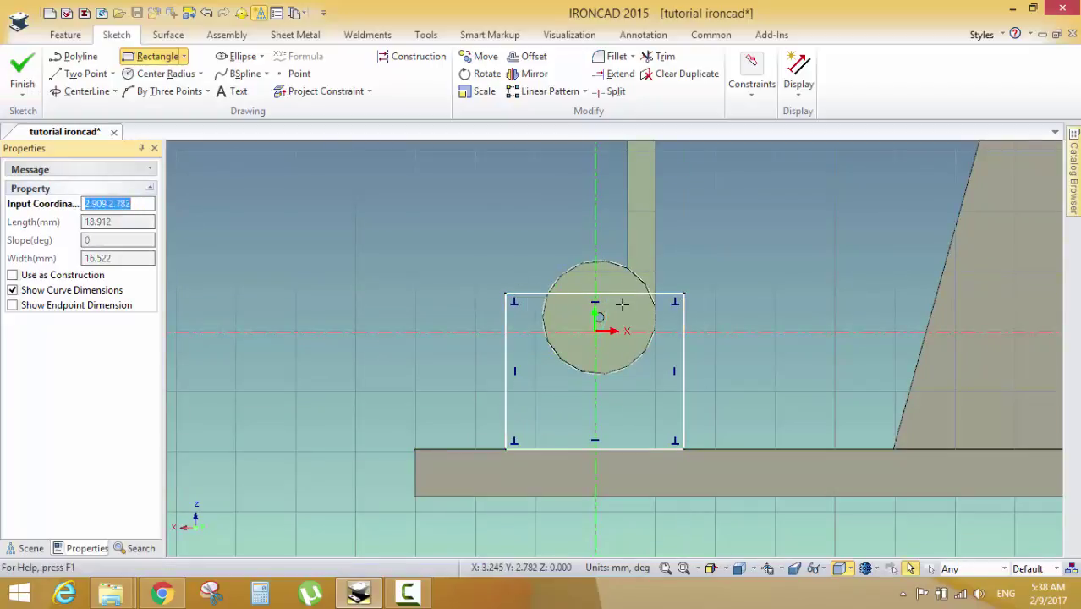
Reshape the rectangle into a trapezoid by moving its upper corners inward, and lower its top edge to about 4.3 mm long
scroll(734, 345, up, 3)
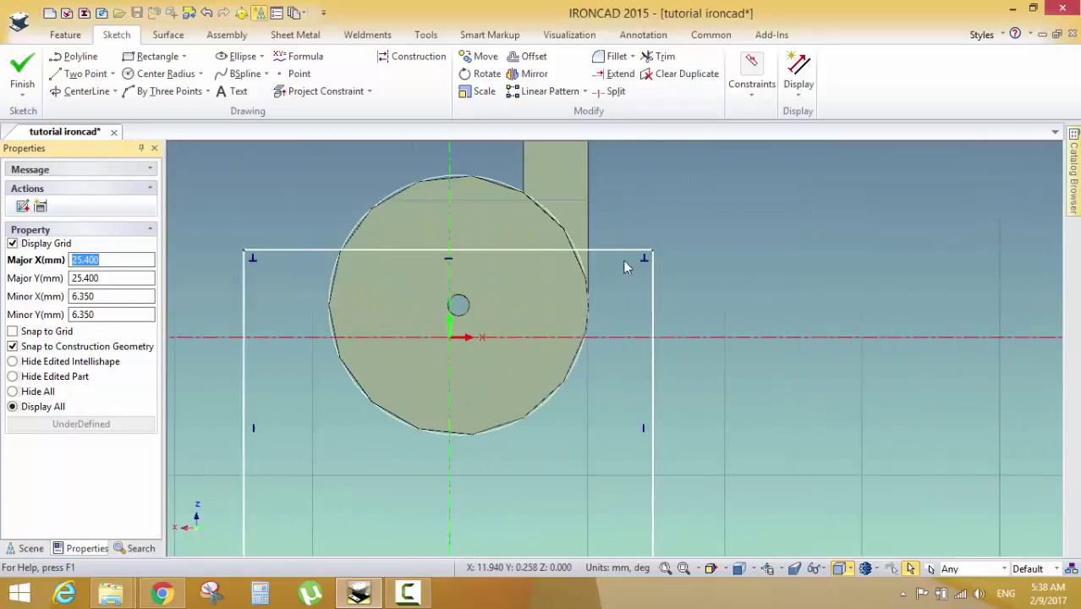
drag(664, 252, 487, 251)
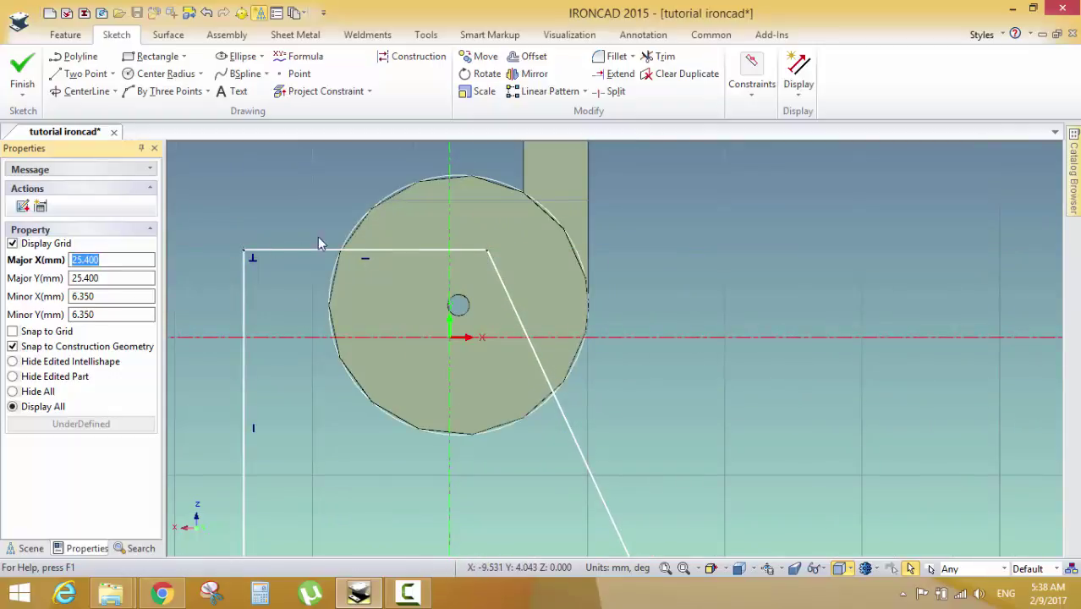
drag(245, 250, 418, 251)
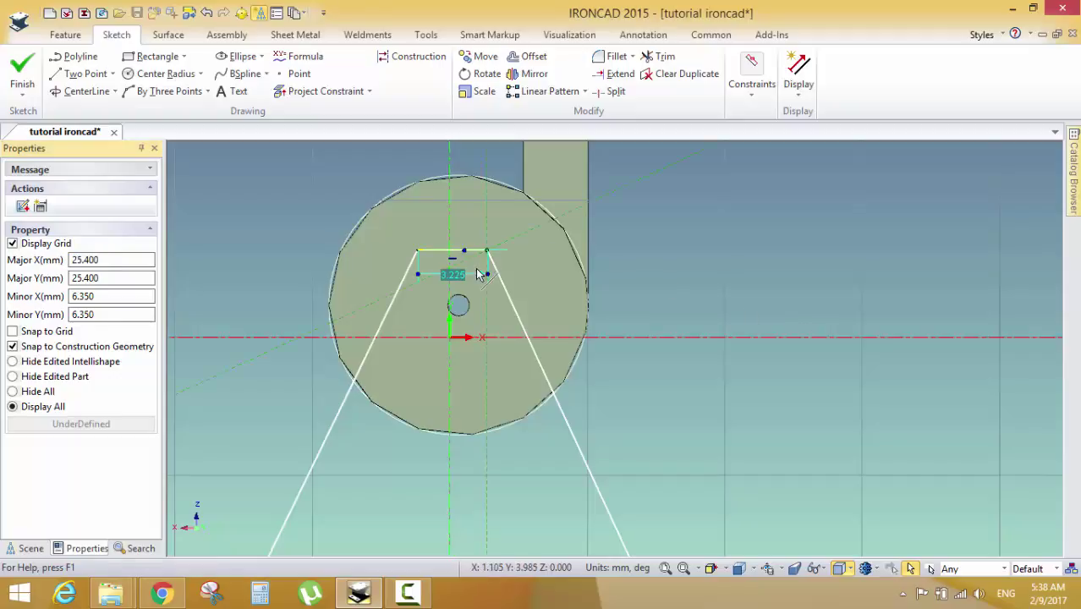
drag(475, 257, 476, 281)
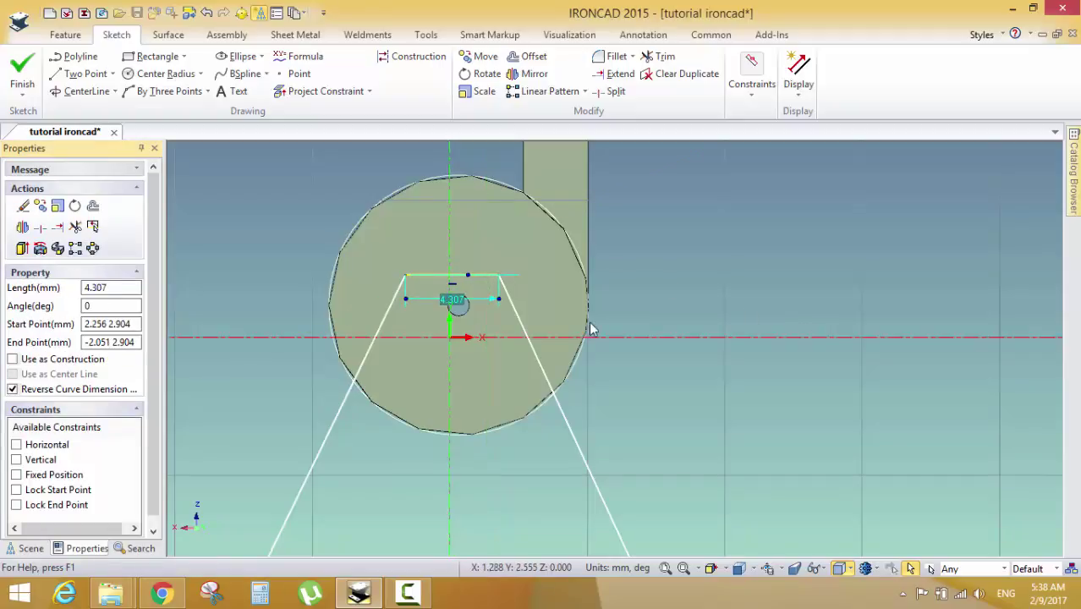
Dimension the trapezoid's top edge and set its length to 4 mm
scroll(590, 325, down, 1)
click(755, 95)
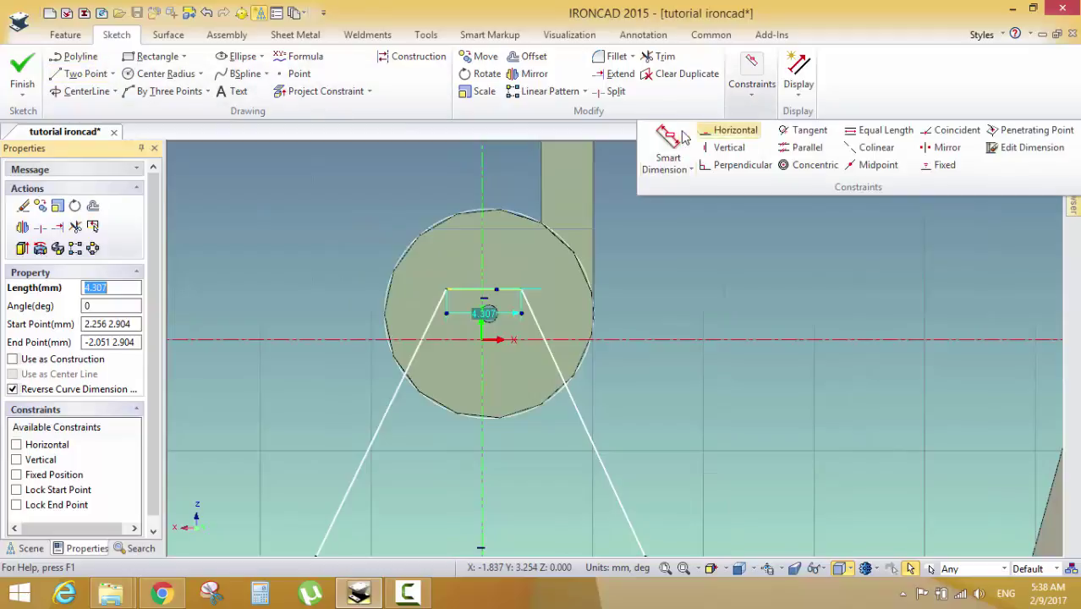
click(681, 137)
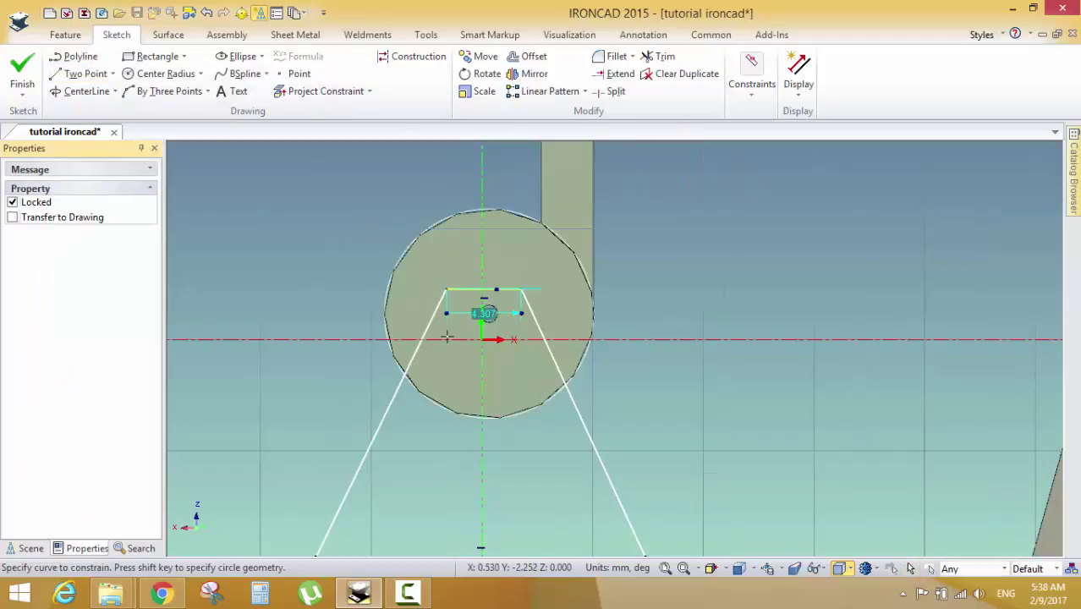
click(336, 194)
text(4)
key(Return)
Dimension the trapezoid's bottom edge along the base plate and set its length to 15 mm
scroll(634, 451, down, 3)
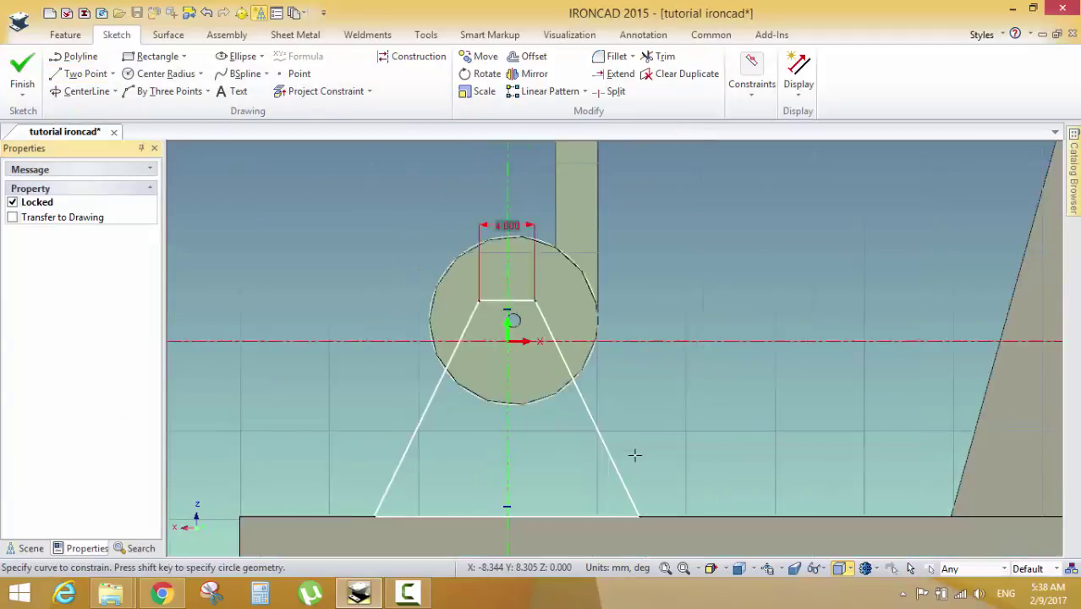
click(576, 426)
click(514, 505)
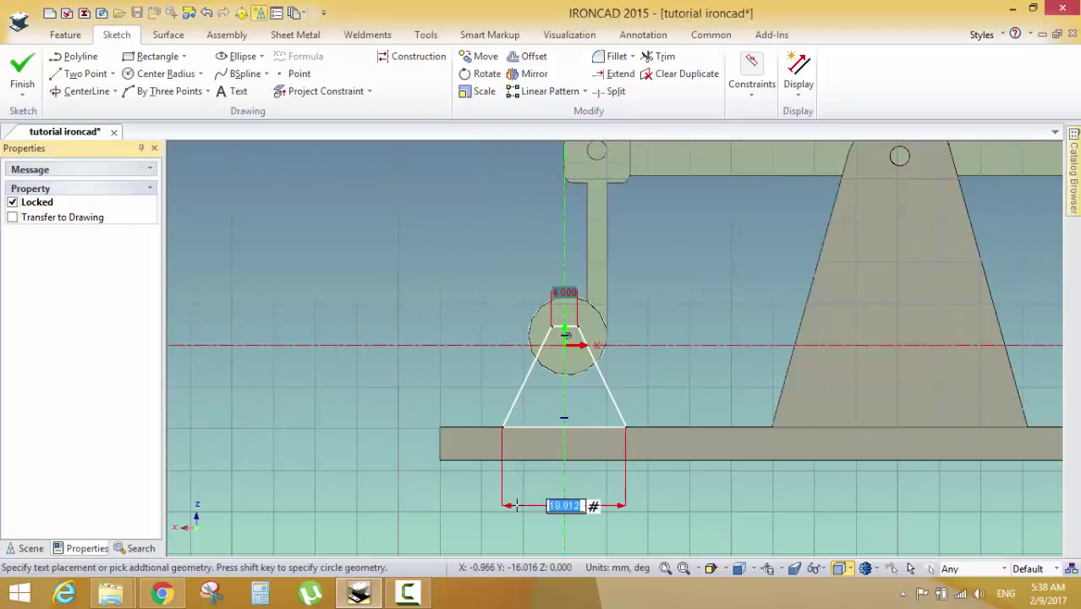
text(18)
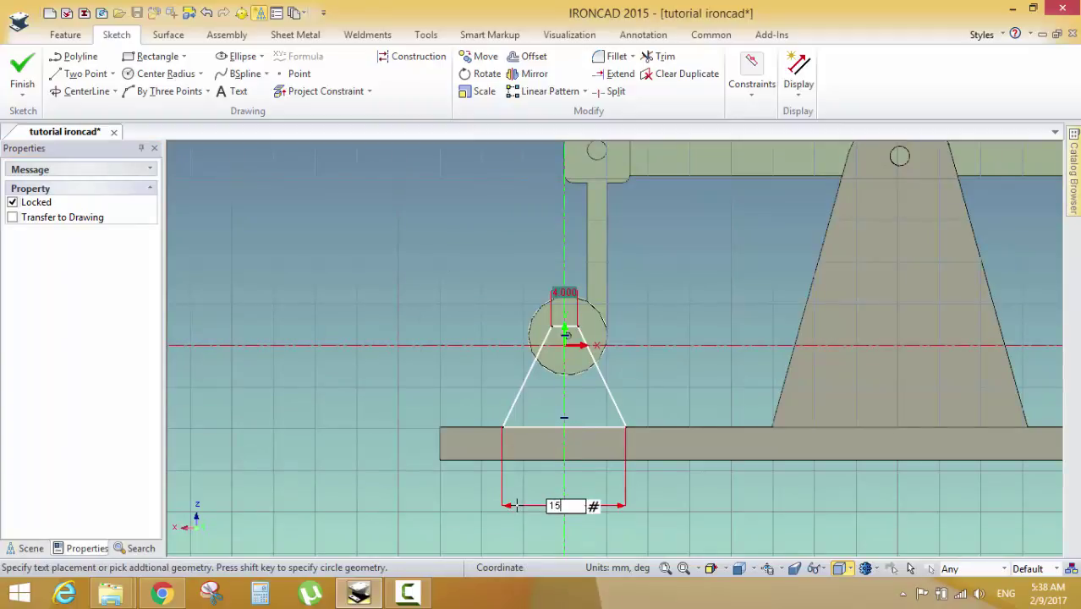
key(Return)
Dimension the horizontal distance from the trapezoid's upper right corner to the vertical axis and set it to 2 mm
scroll(540, 301, up, 5)
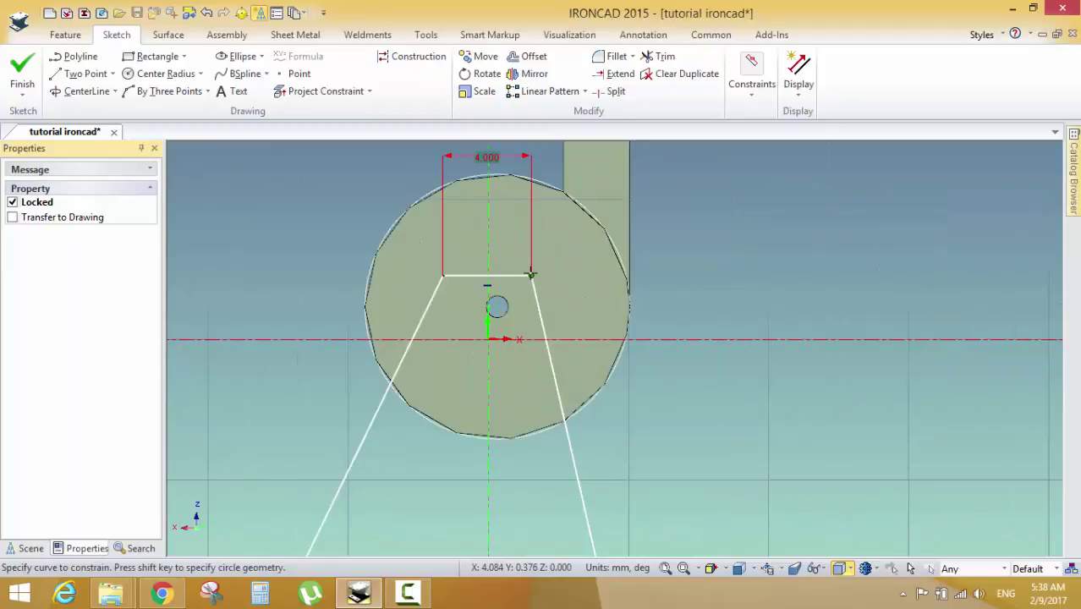
click(531, 275)
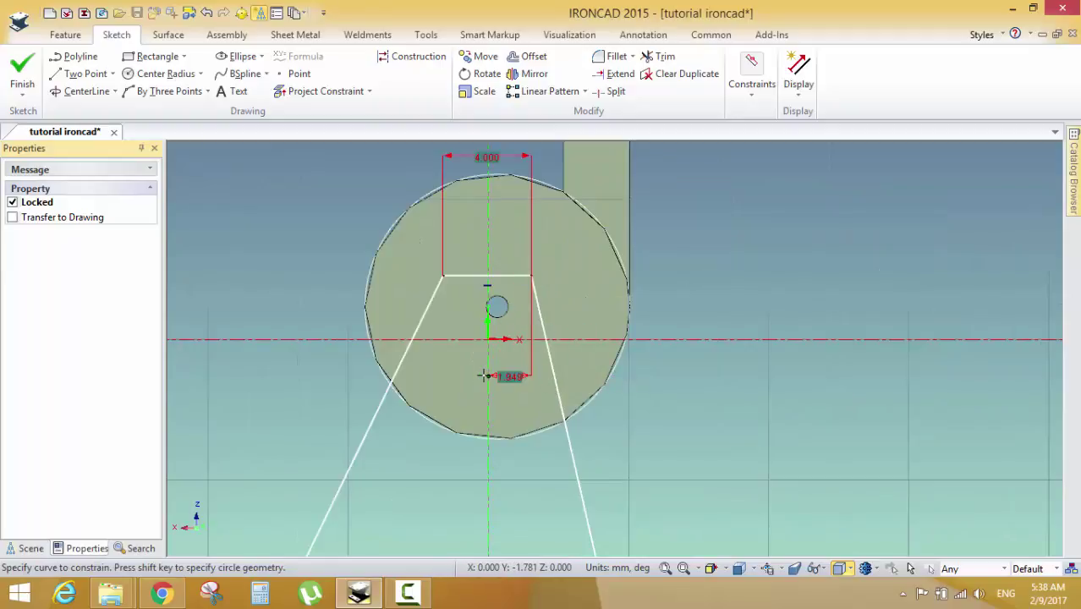
click(489, 398)
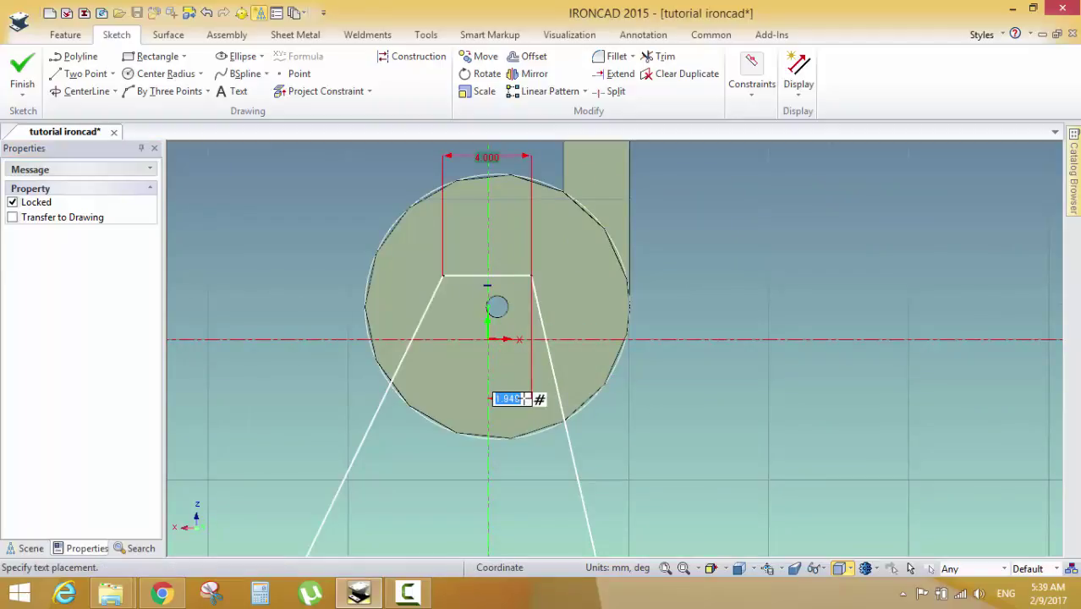
text(2)
key(Return)
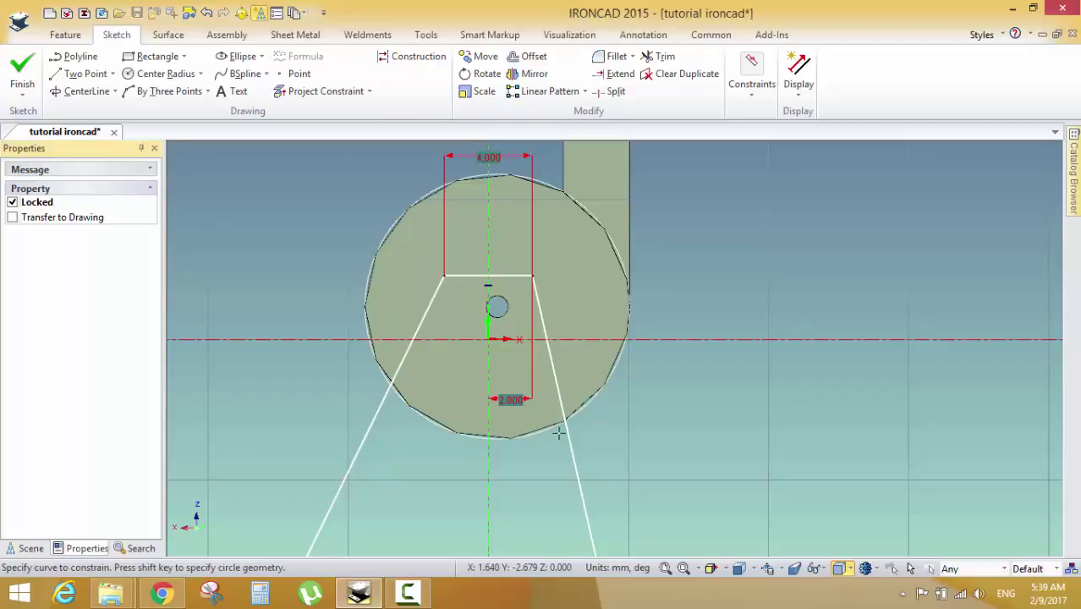
scroll(558, 419, down, 2)
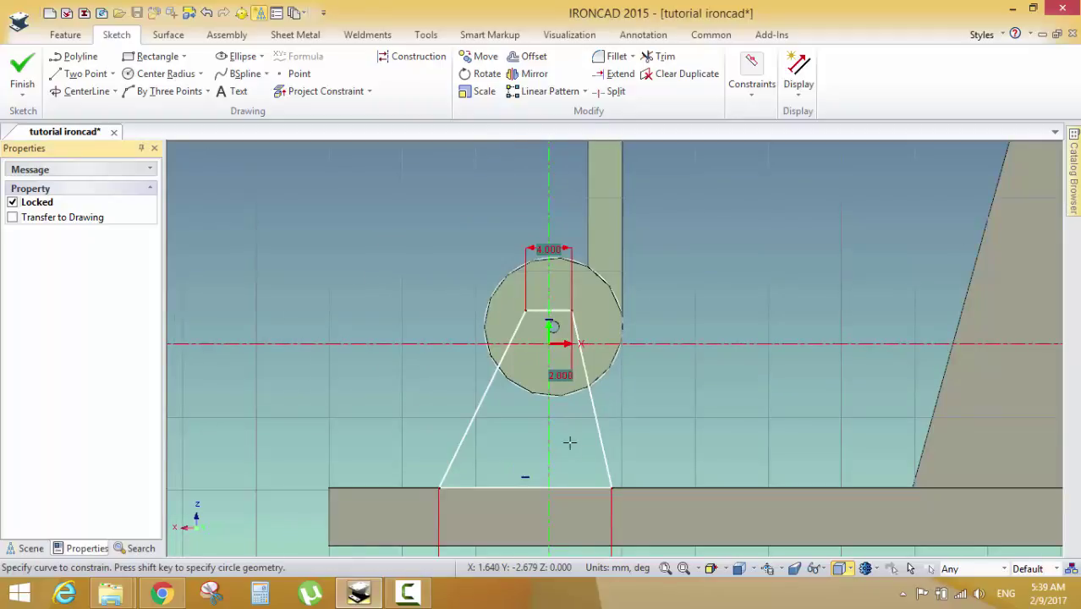
Dimension the horizontal distance from the trapezoid's lower right corner to the vertical axis and set it to 7.5 mm
click(609, 487)
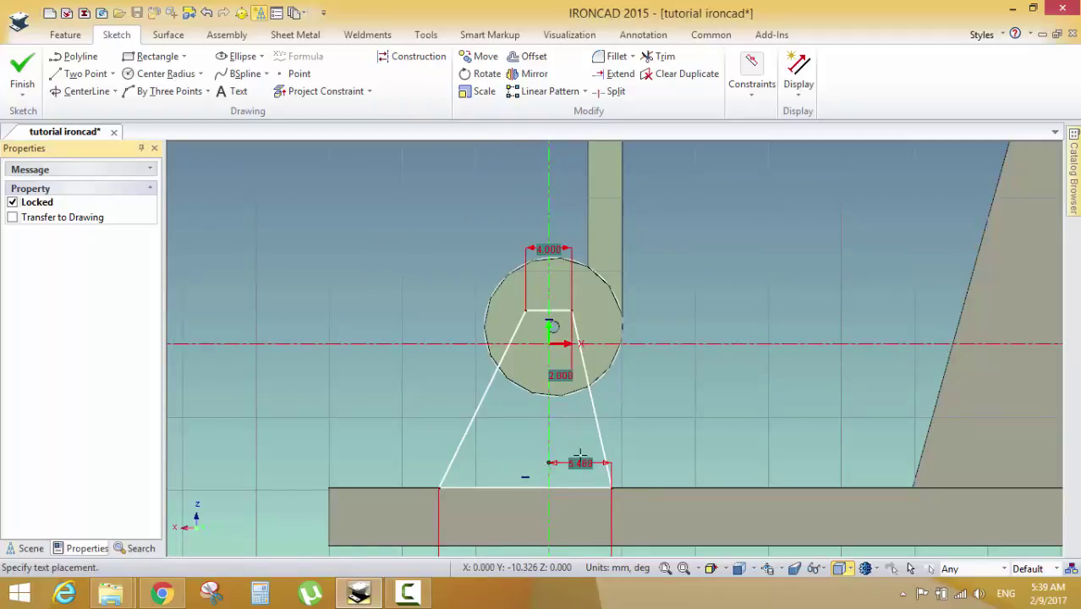
click(579, 458)
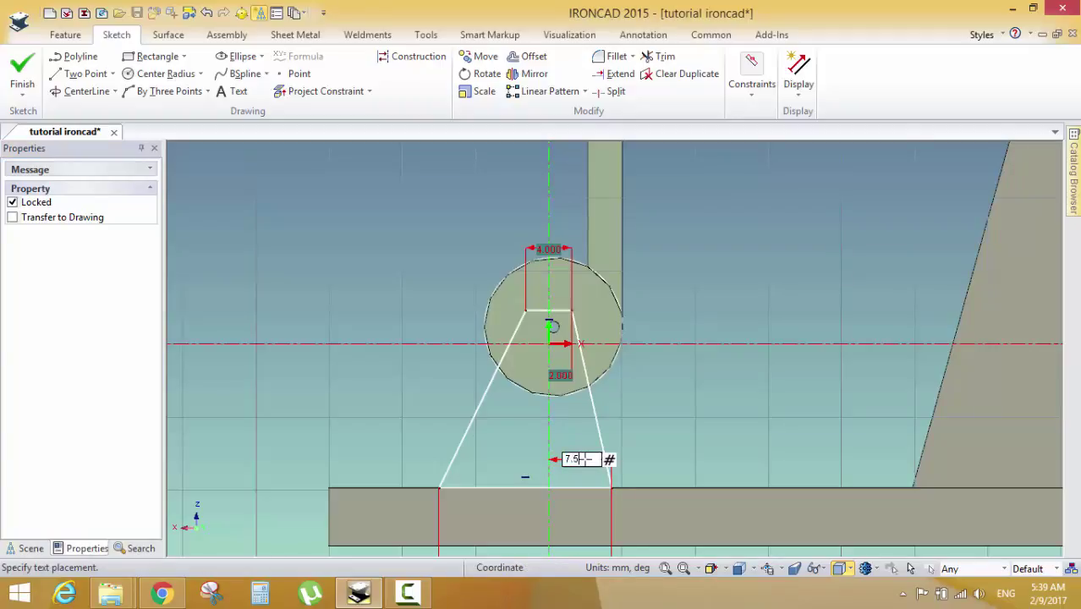
key(Return)
Dimension the horizontal distance from the trapezoid's upper left corner to the vertical axis and set it to 2 mm
scroll(552, 338, up, 3)
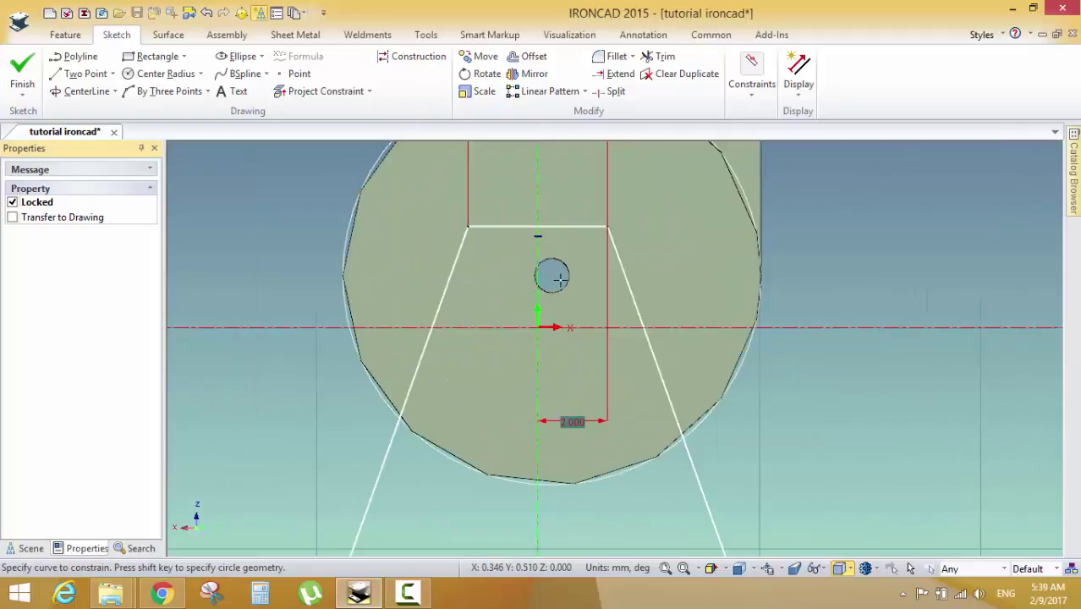
scroll(559, 279, down, 1)
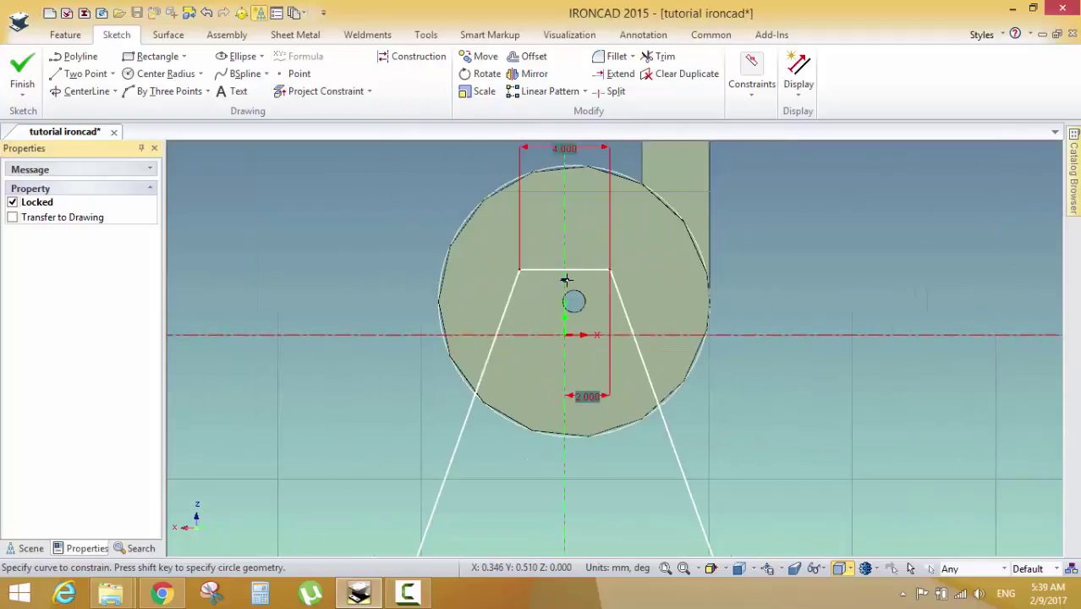
click(507, 277)
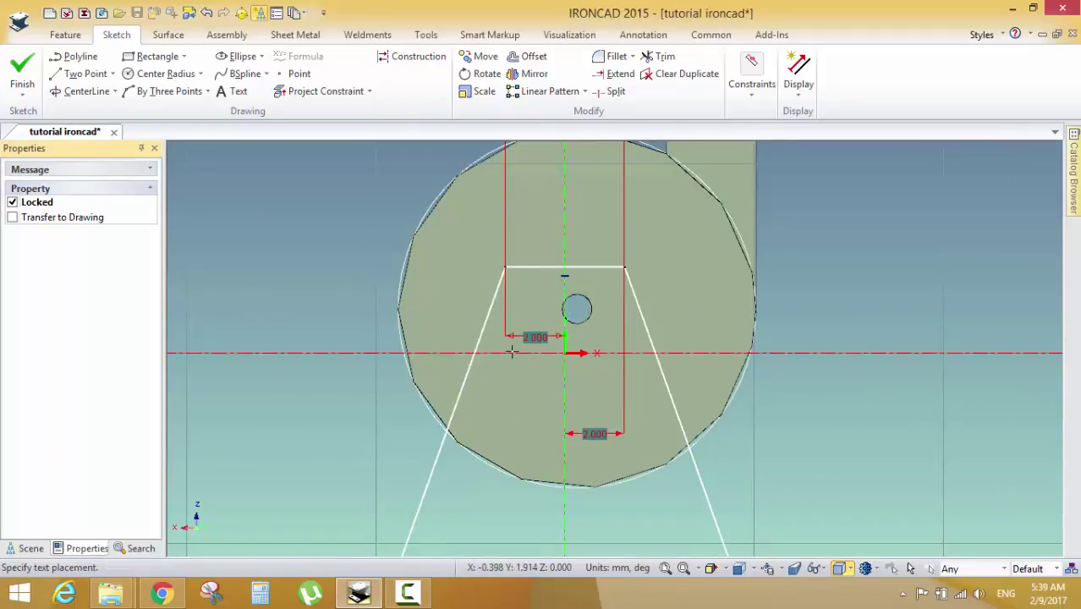
click(506, 408)
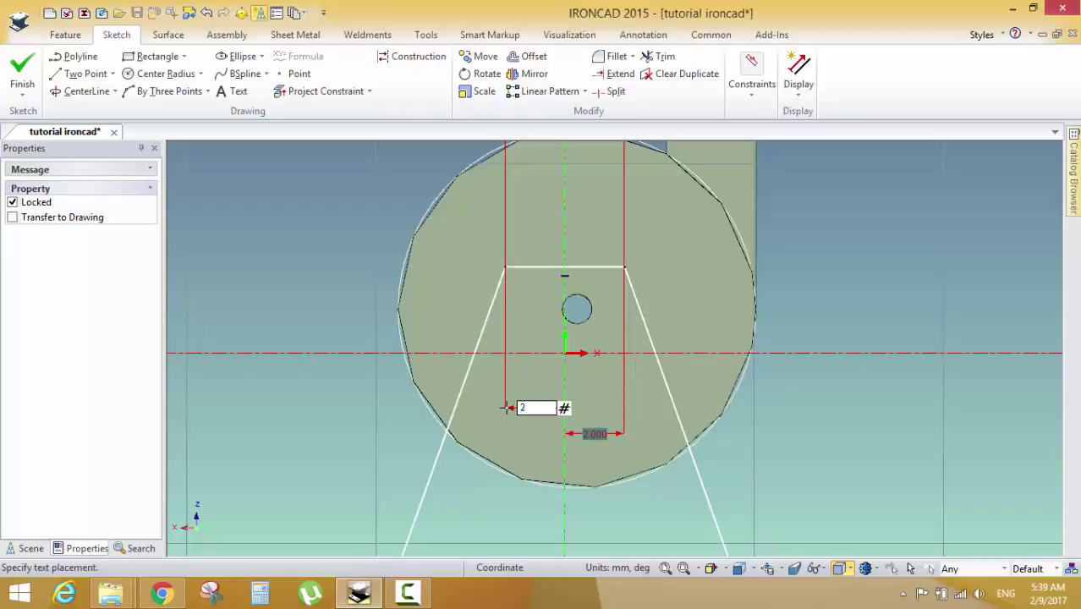
key(Return)
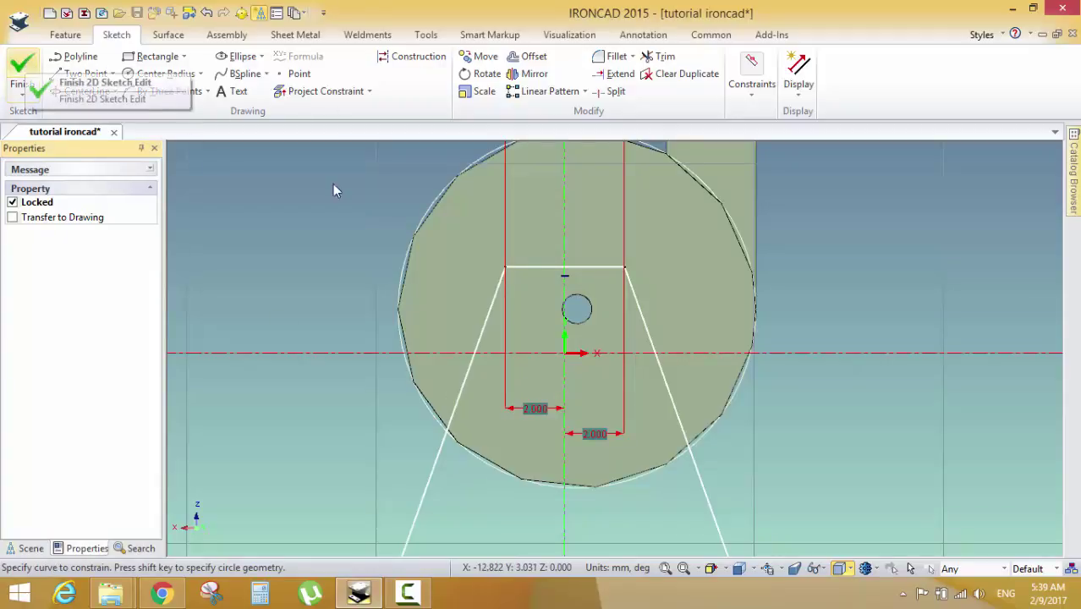
key(Escape)
scroll(513, 296, down, 5)
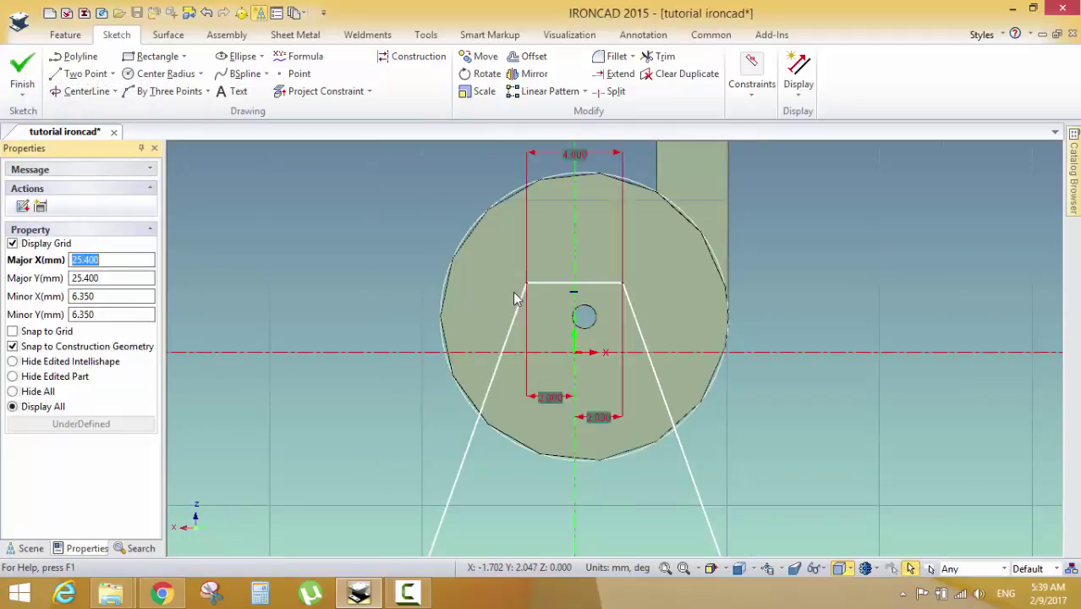
drag(454, 271, 756, 508)
scroll(595, 329, up, 5)
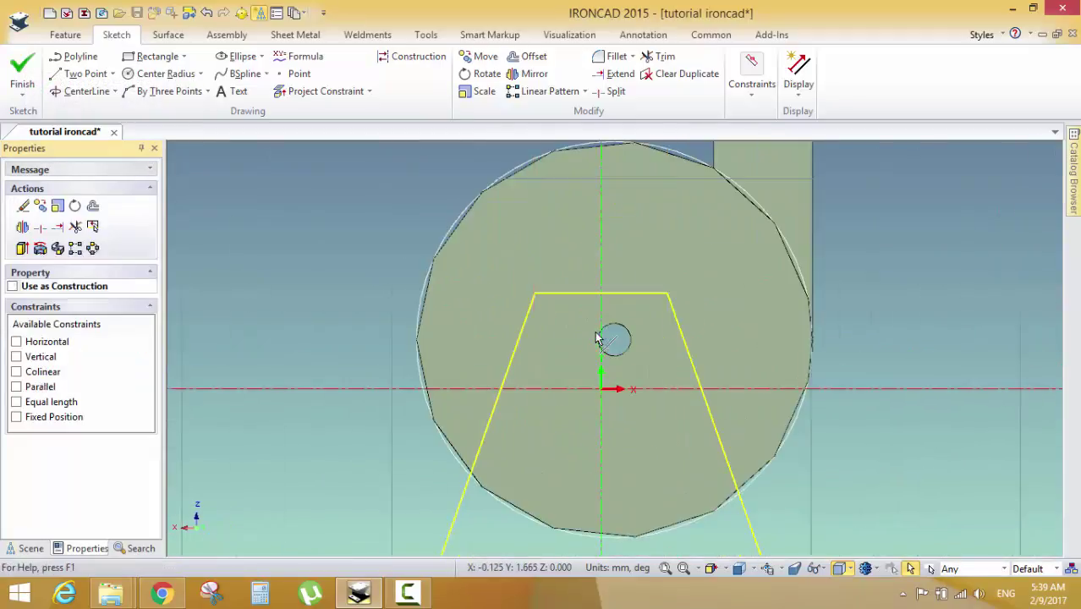
key(Escape)
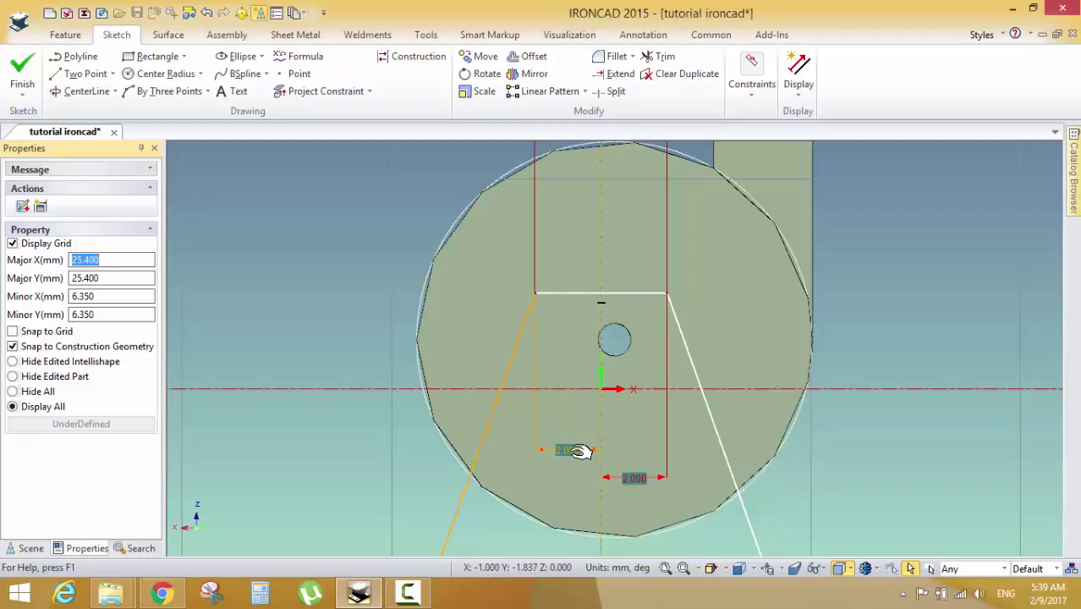
Finish the trapezoid sketch and start an Extrude feature that creates a new standalone part
scroll(580, 471, down, 3)
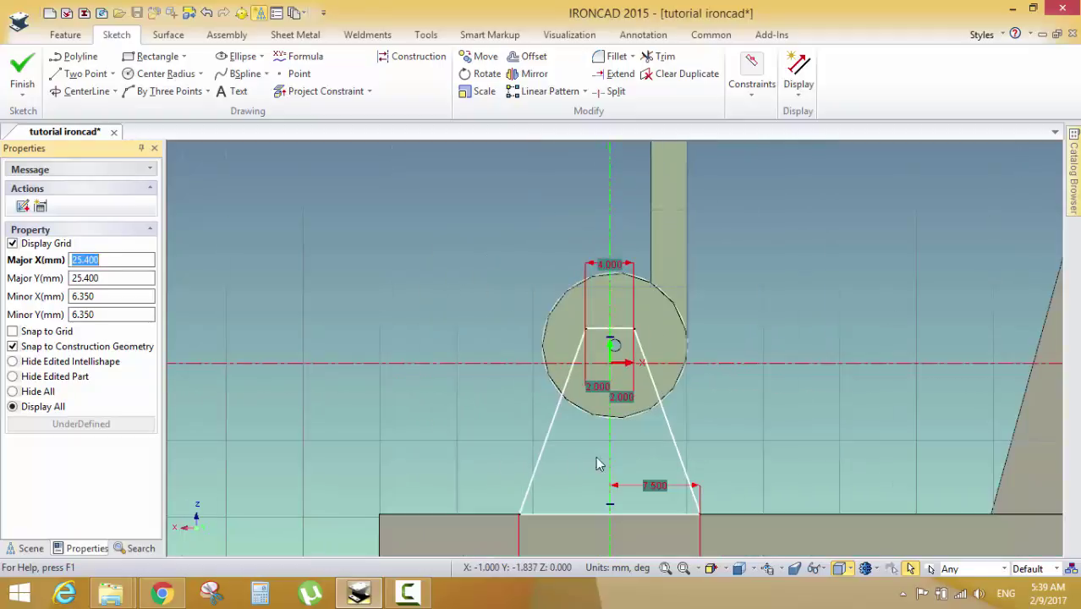
scroll(643, 369, down, 1)
scroll(643, 370, up, 2)
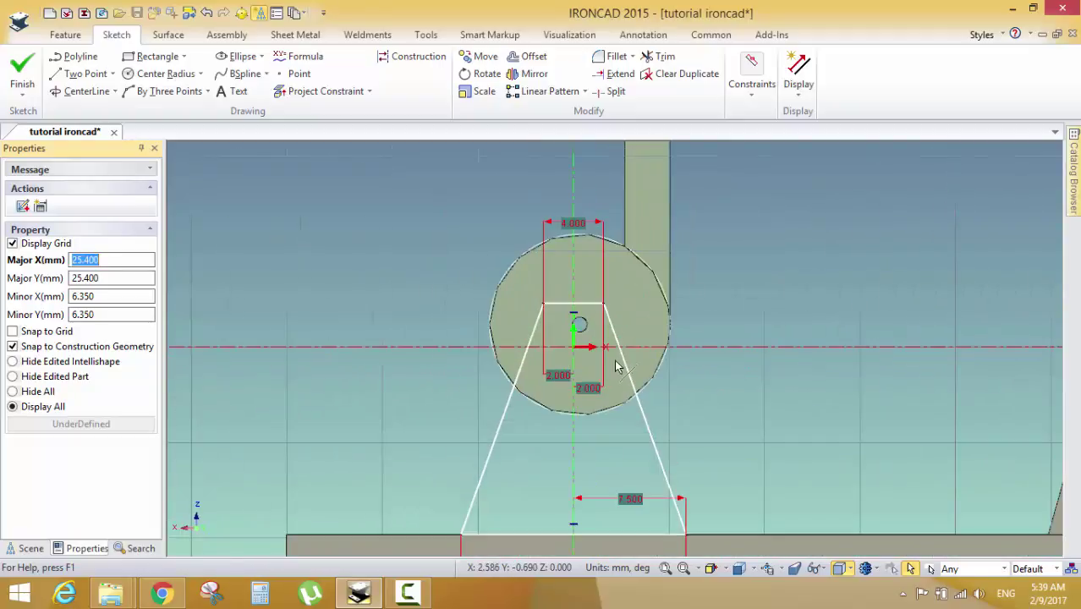
click(20, 71)
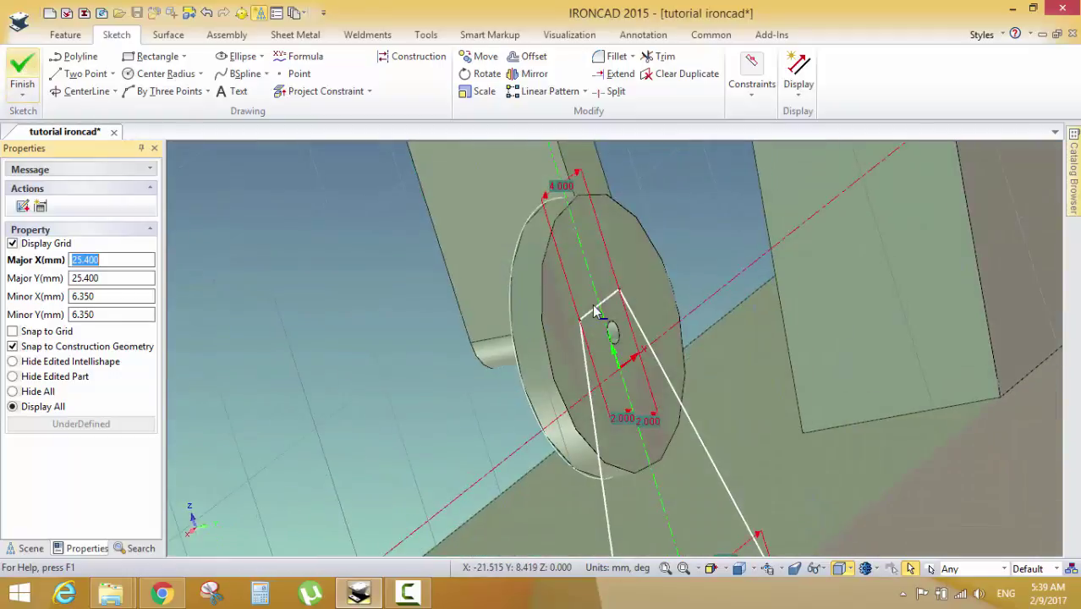
click(72, 35)
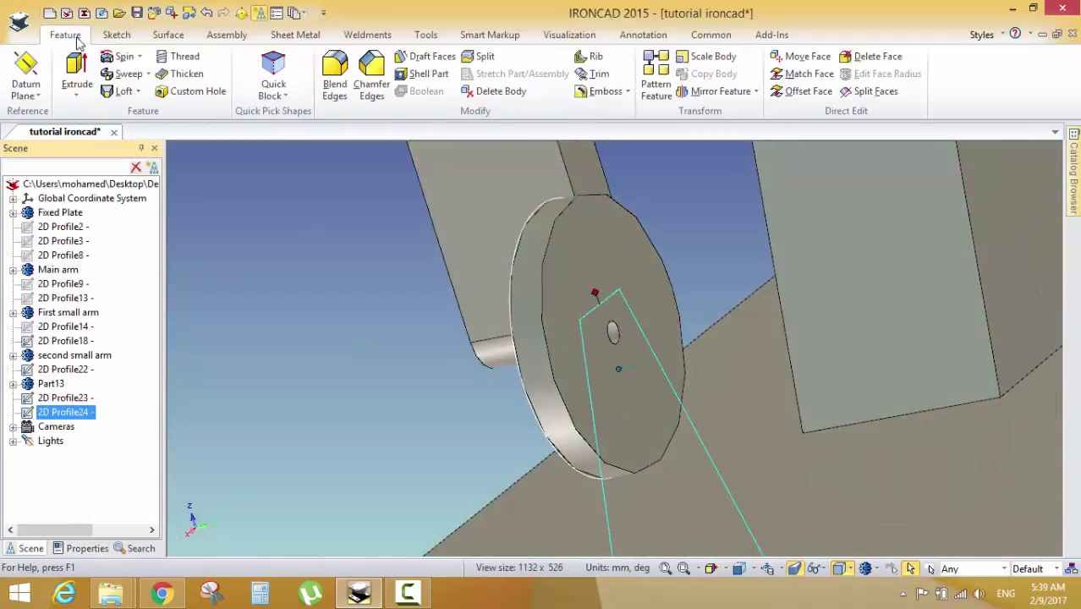
click(73, 61)
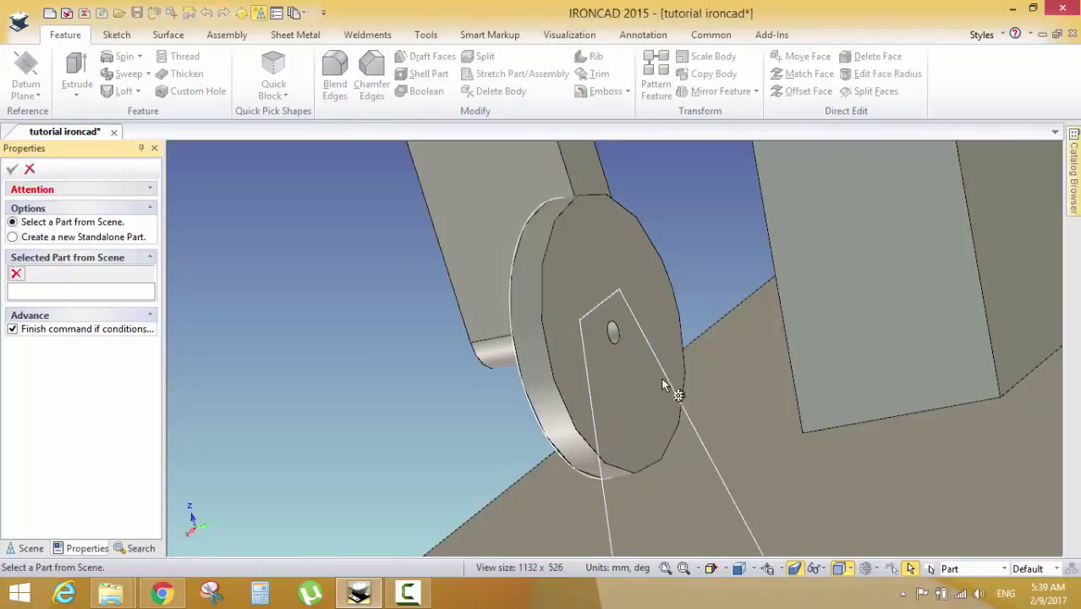
middle_drag(603, 414, 626, 372)
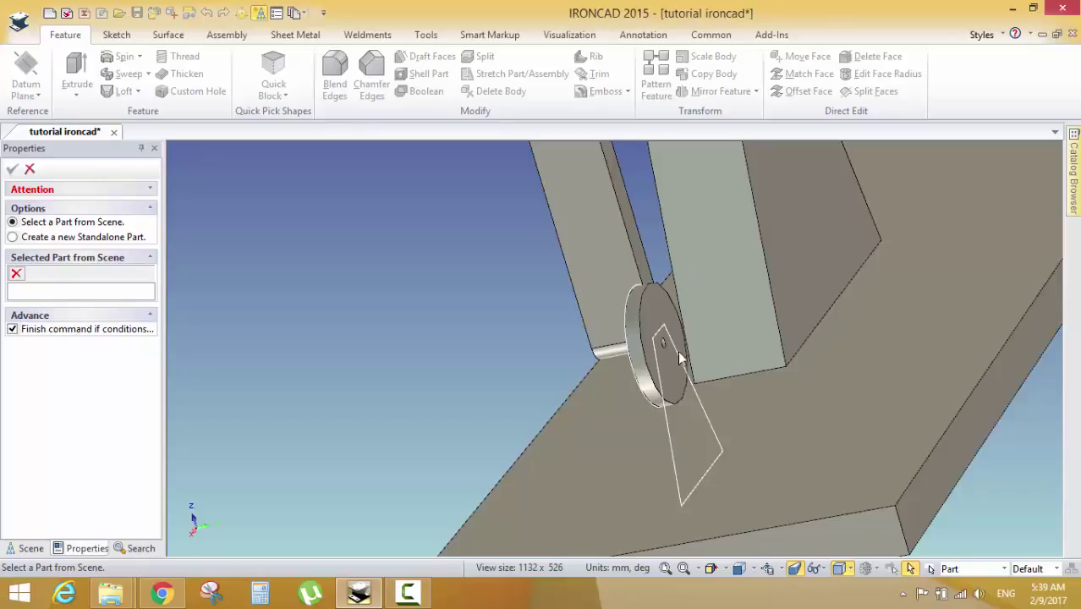
scroll(671, 359, up, 3)
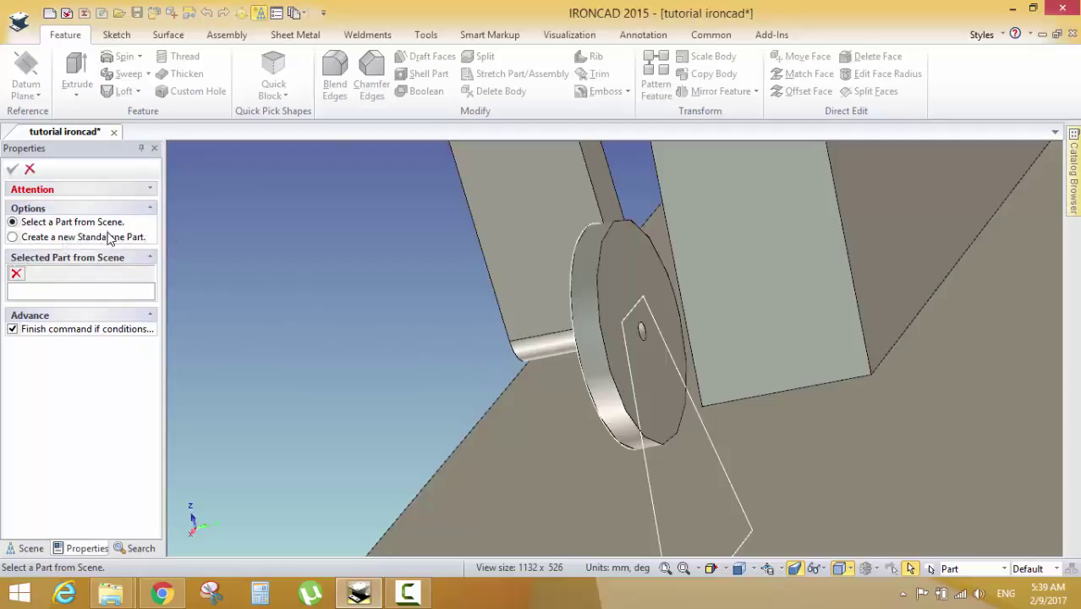
click(26, 238)
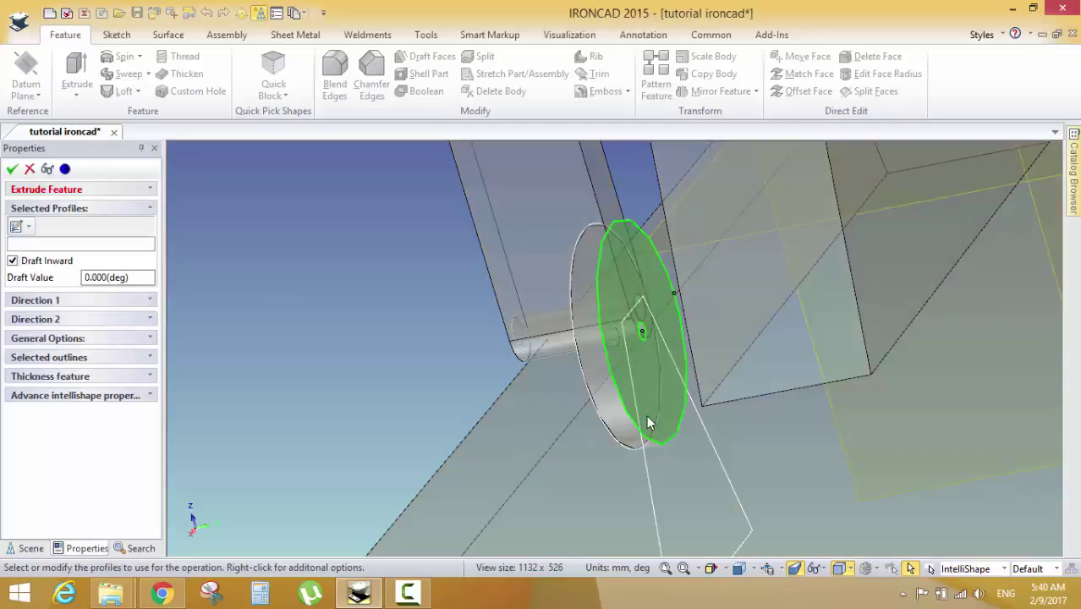
Extrude the trapezoid profile 2 mm away from the crank wheel, adding material
click(649, 423)
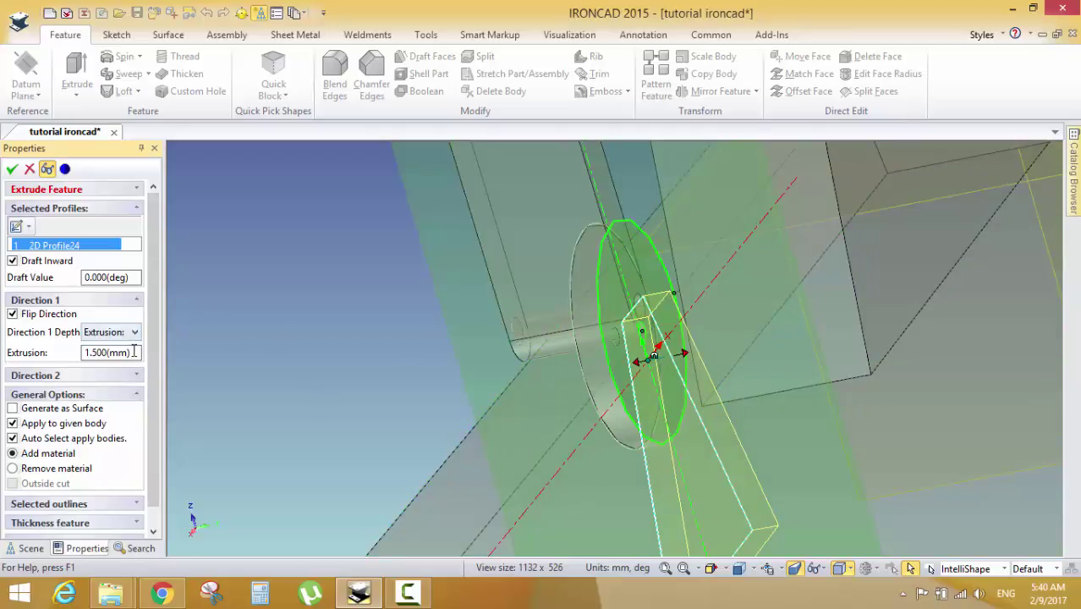
drag(134, 352, 51, 354)
text(2)
key(Return)
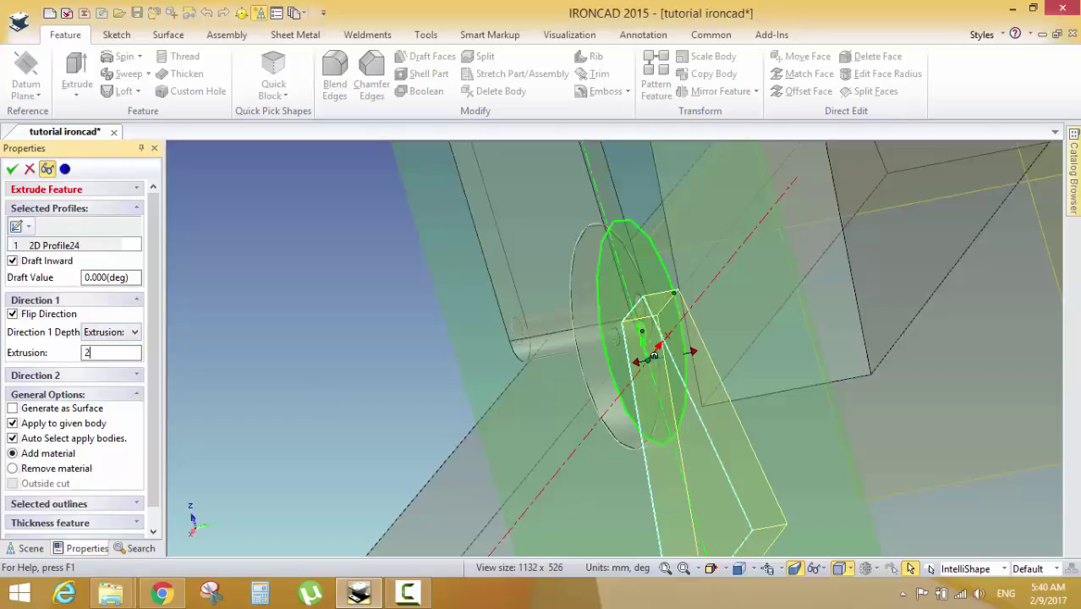
click(11, 170)
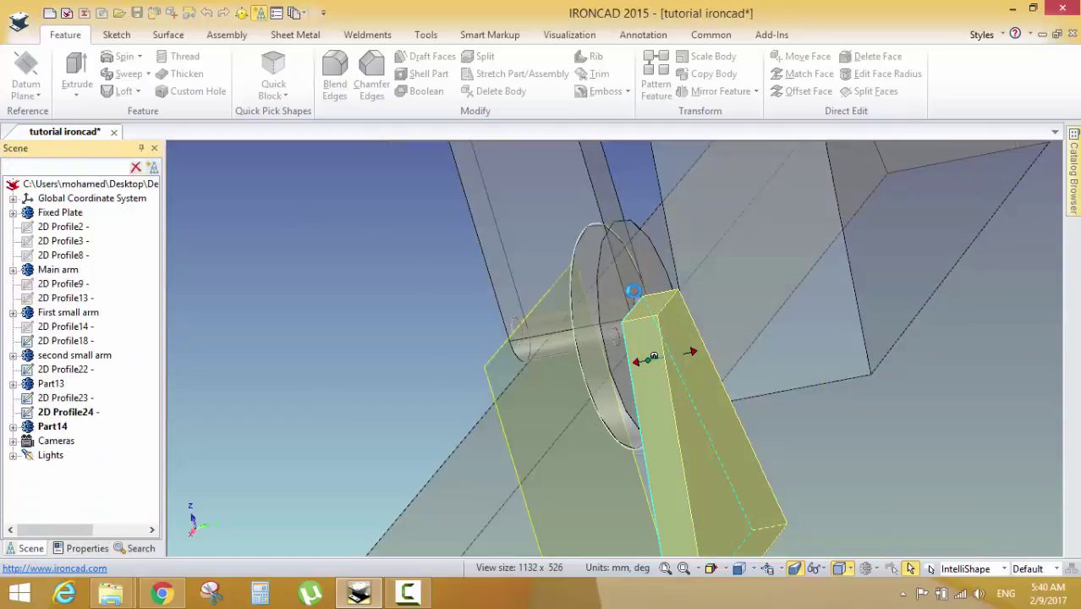
Start a 2D sketch on the trapezoidal support's face that lies against the crank wheel, using the Offset from Face placement
middle_drag(642, 361, 796, 299)
scroll(684, 380, up, 8)
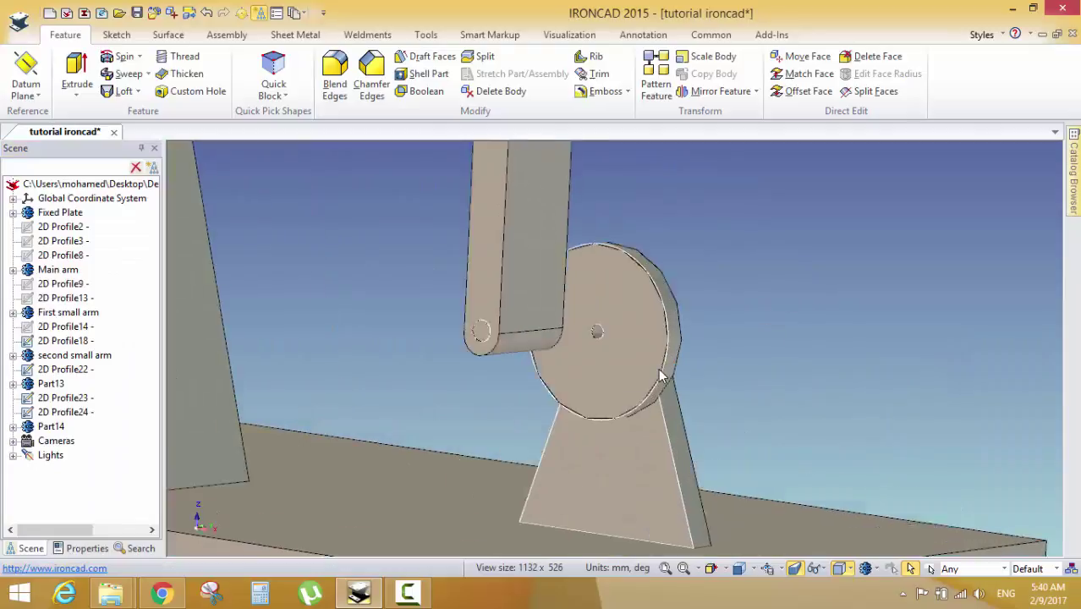
scroll(557, 338, up, 2)
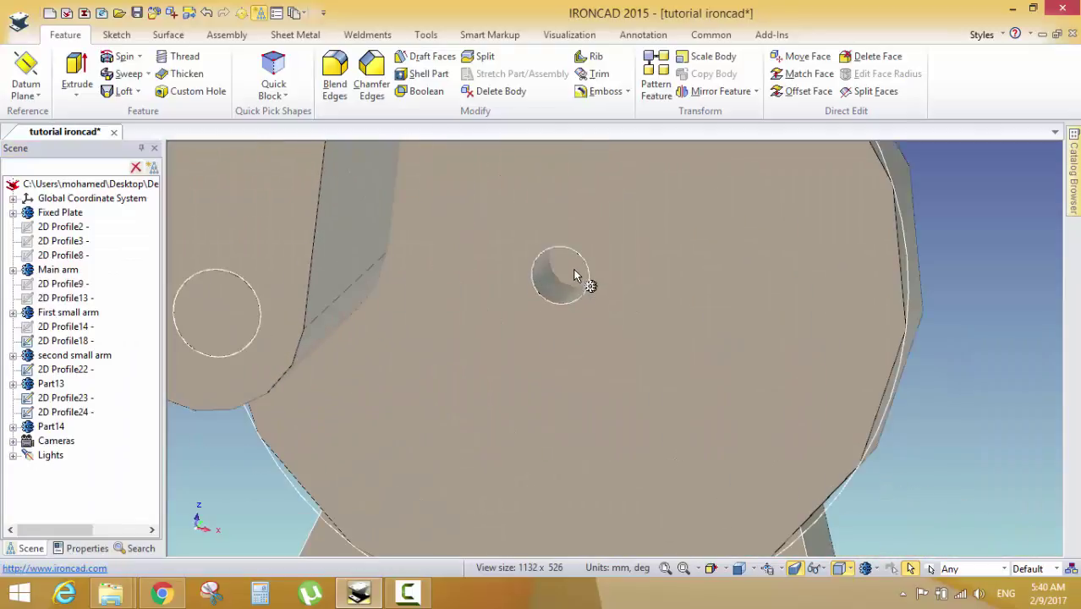
scroll(575, 292, down, 4)
middle_drag(580, 298, 531, 314)
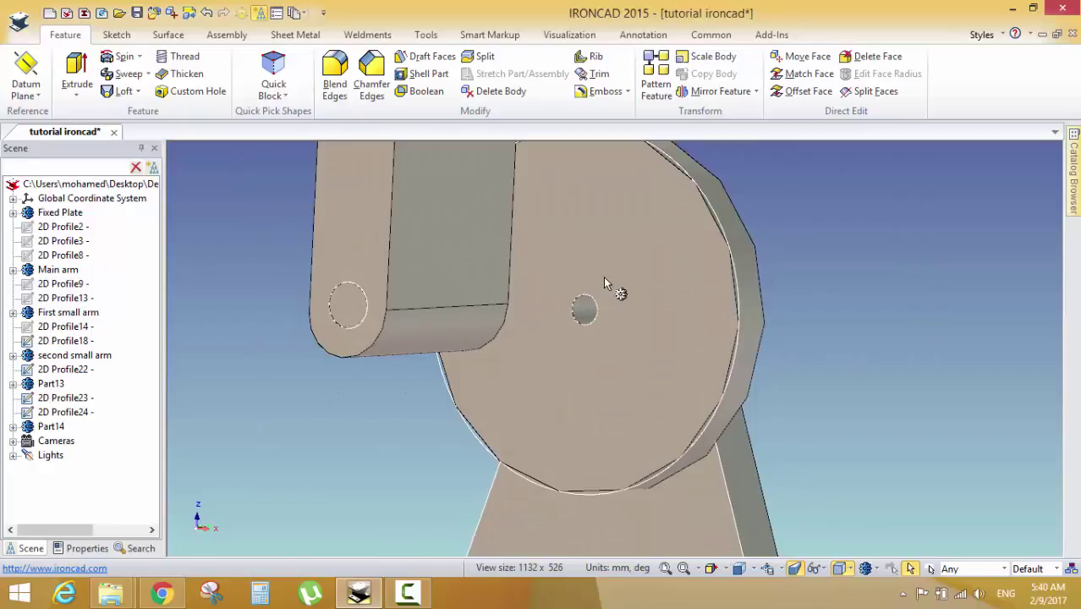
click(670, 526)
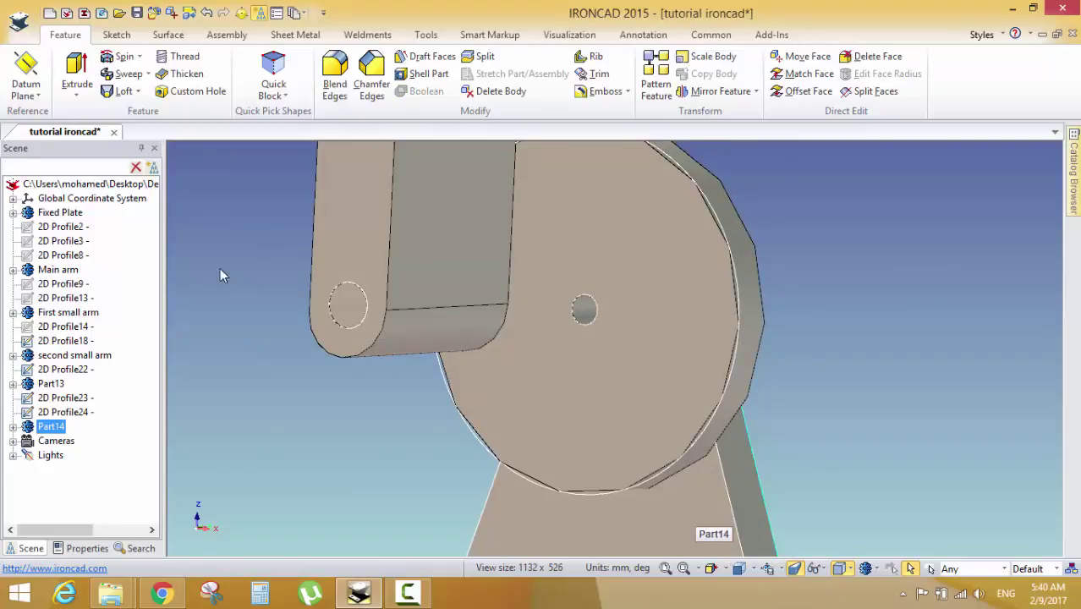
click(116, 35)
click(23, 72)
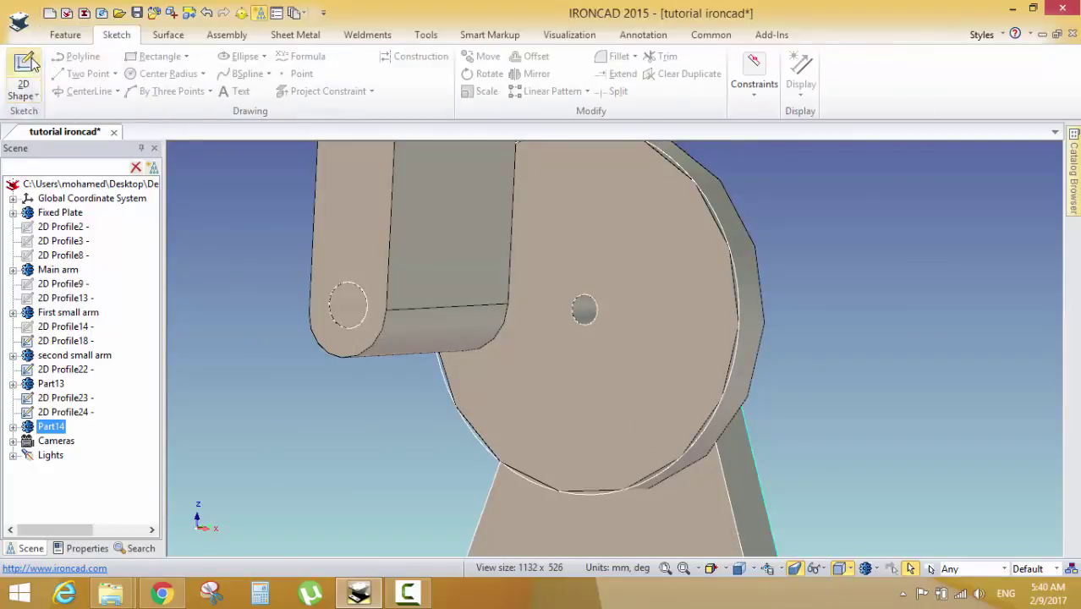
click(490, 248)
click(692, 503)
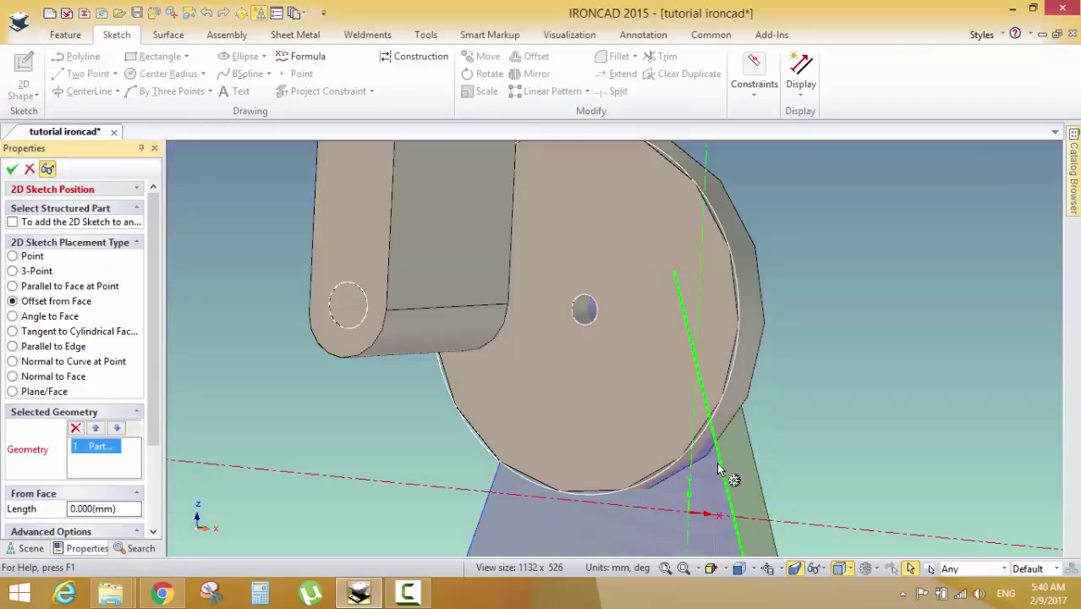
click(13, 170)
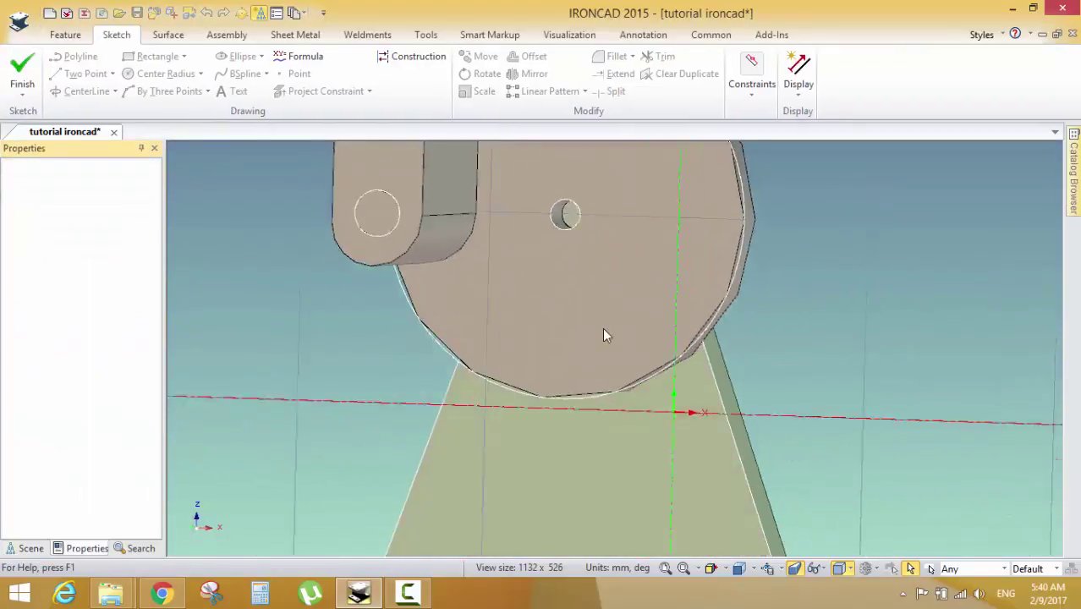
Draw a circle matching the crank wheel's centre hole, concentric with it, and finish the sketch
scroll(562, 224, up, 5)
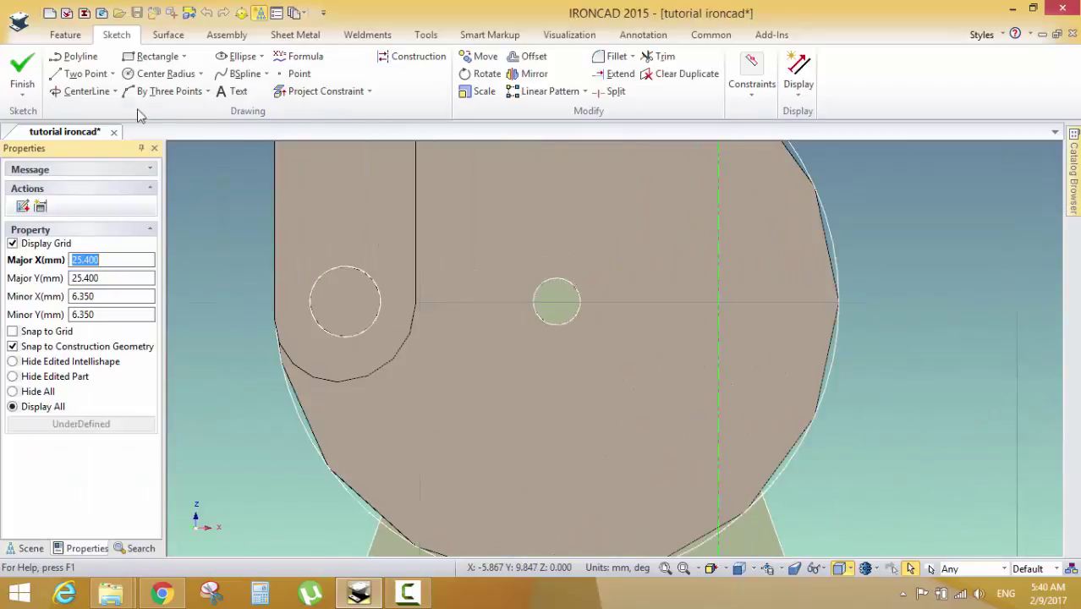
click(166, 74)
scroll(558, 300, up, 2)
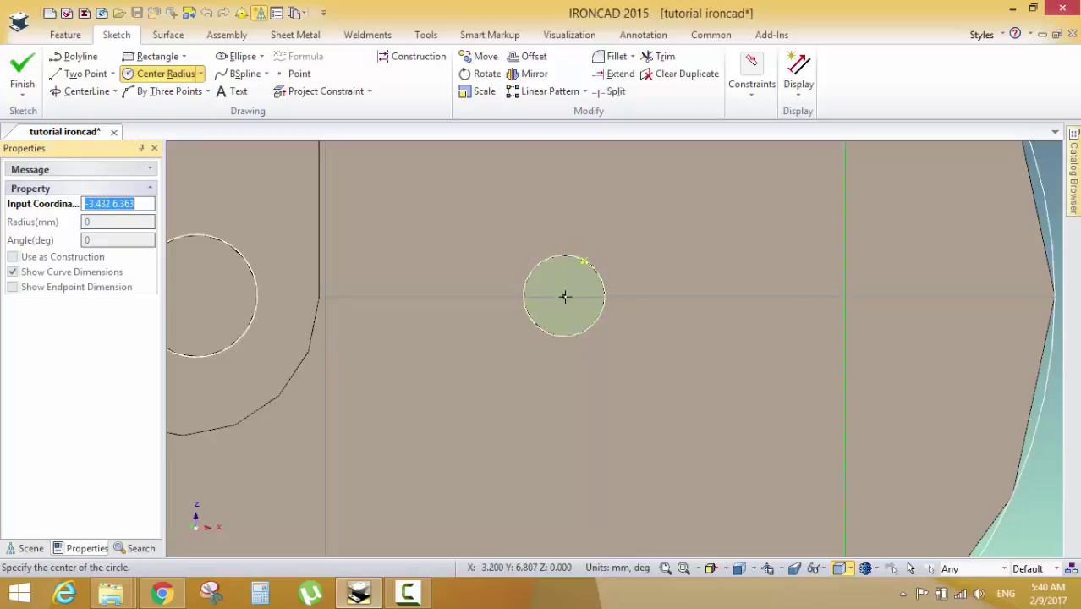
click(565, 296)
click(604, 290)
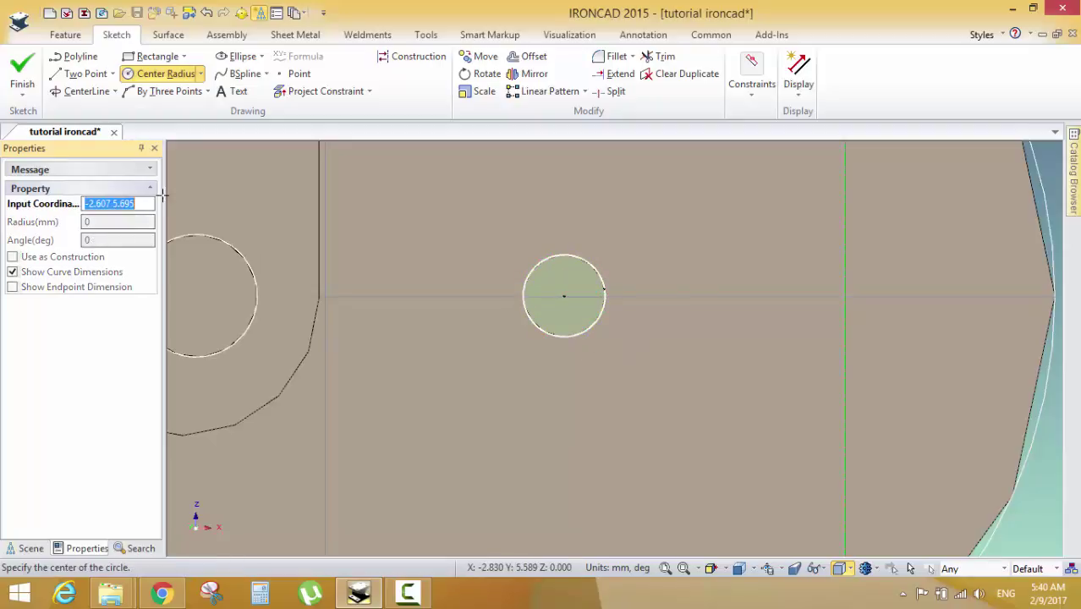
click(22, 72)
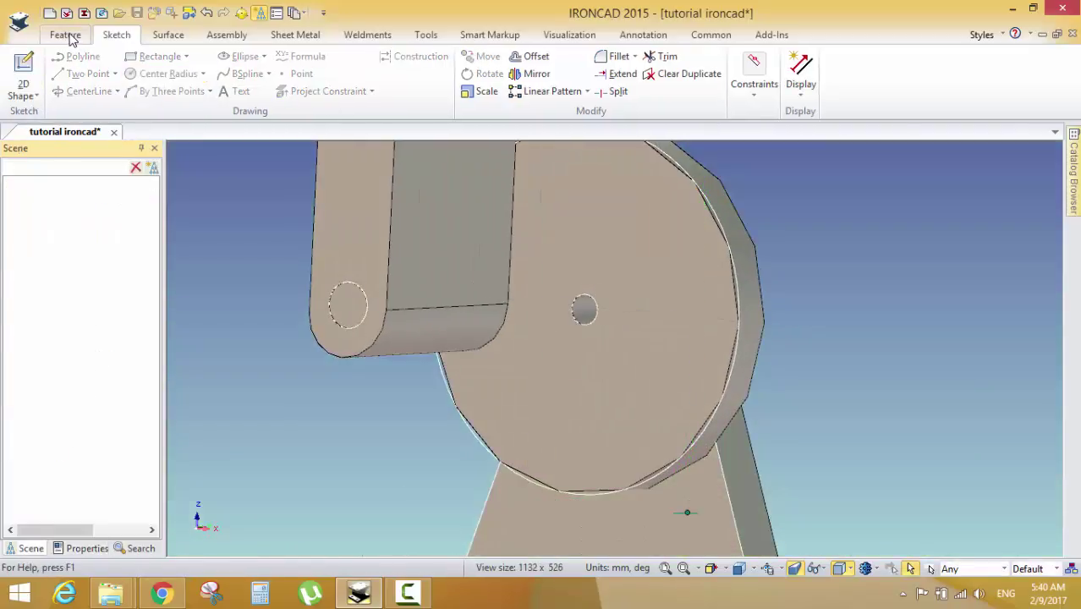
Extrude the crank wheel's profile 2 mm in the flipped direction on the trapezoidal support part, adding material
click(68, 36)
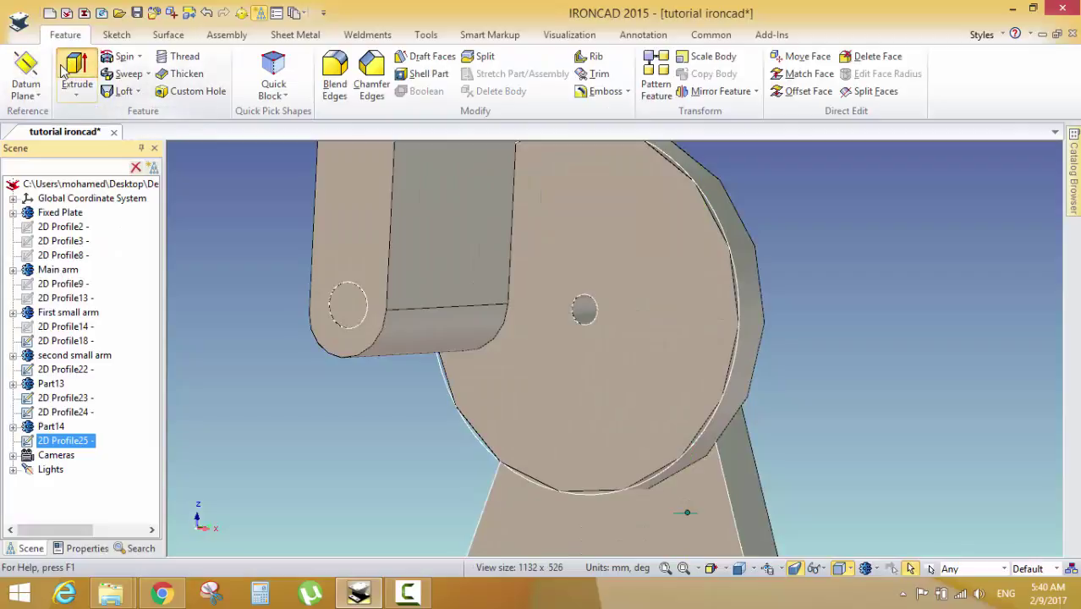
click(62, 71)
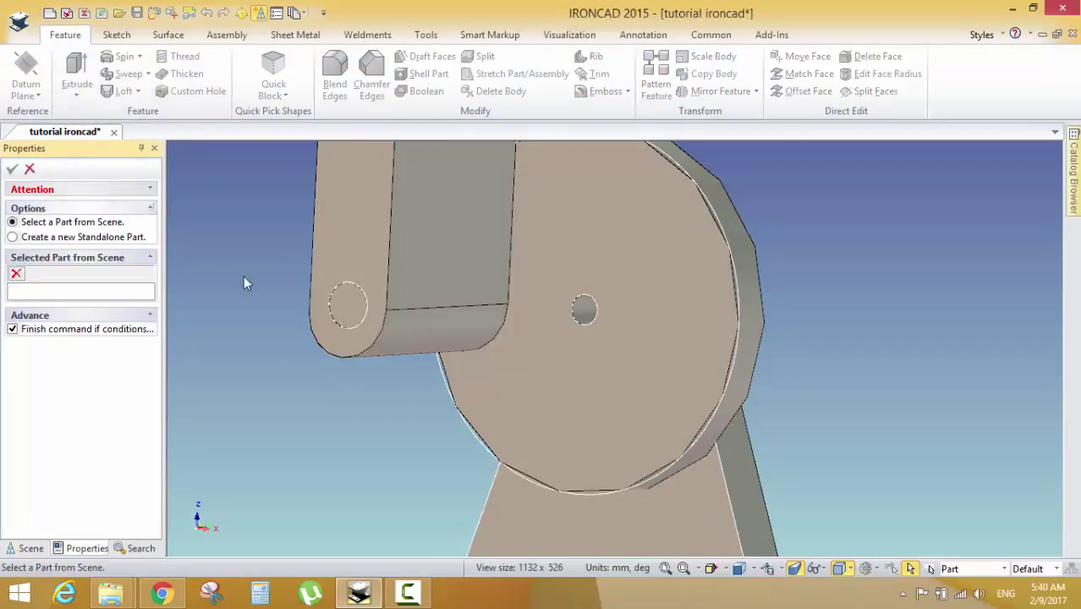
click(681, 502)
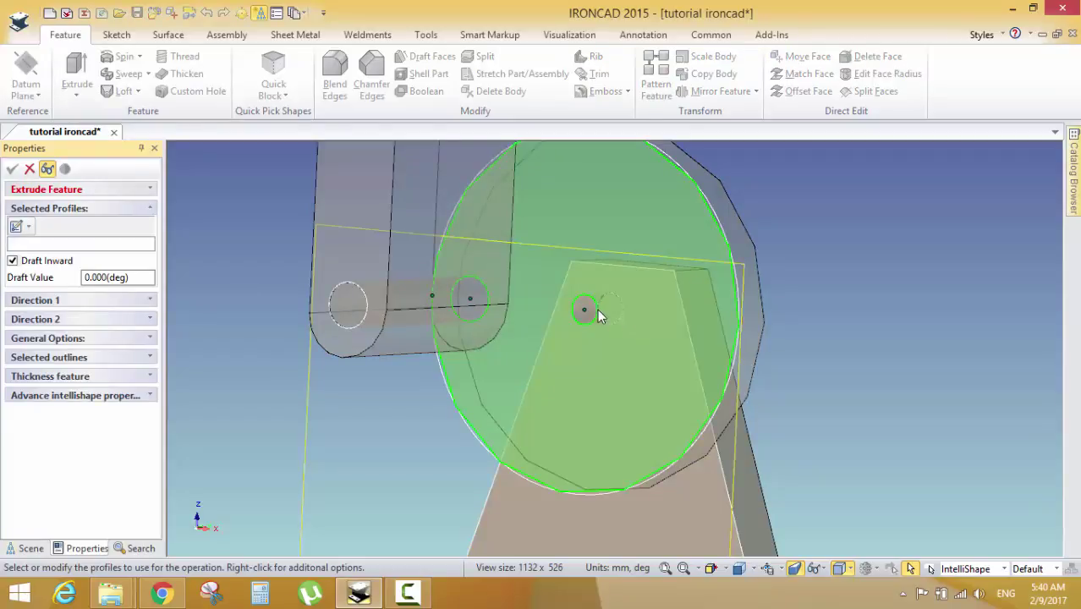
middle_drag(592, 311, 612, 318)
scroll(600, 308, up, 3)
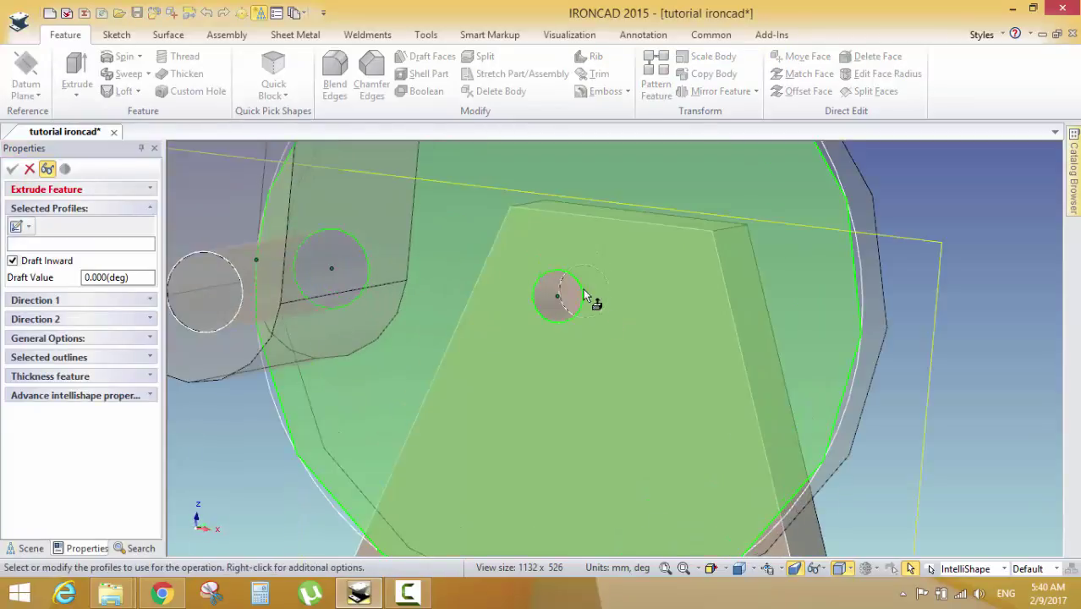
click(576, 287)
scroll(573, 282, down, 2)
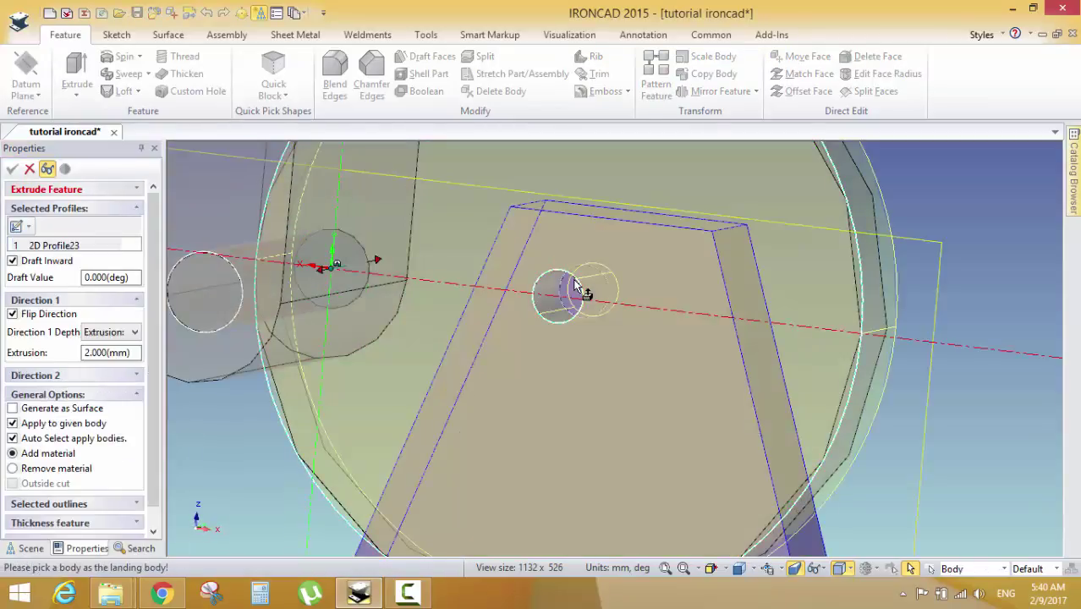
middle_drag(574, 282, 563, 350)
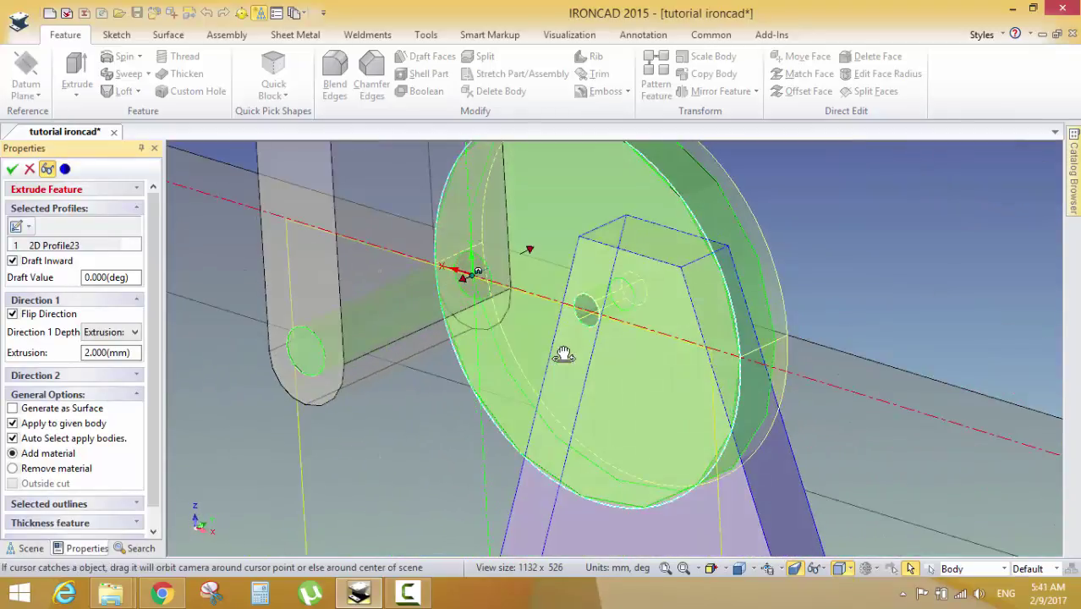
click(12, 169)
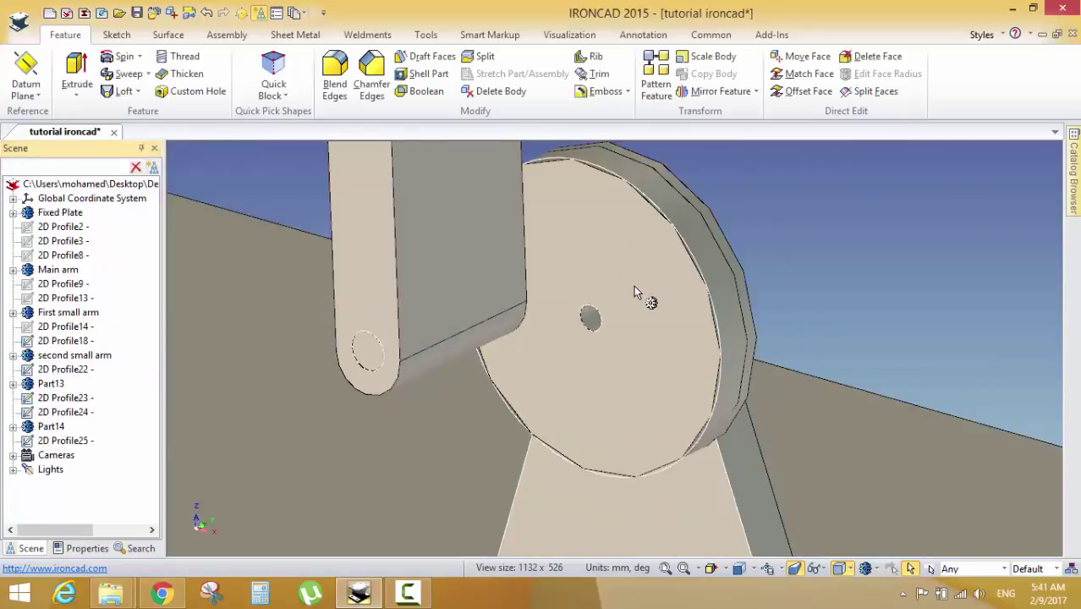
Delete the second extrude feature, the disc-sized one, from Part14
middle_drag(633, 285, 635, 309)
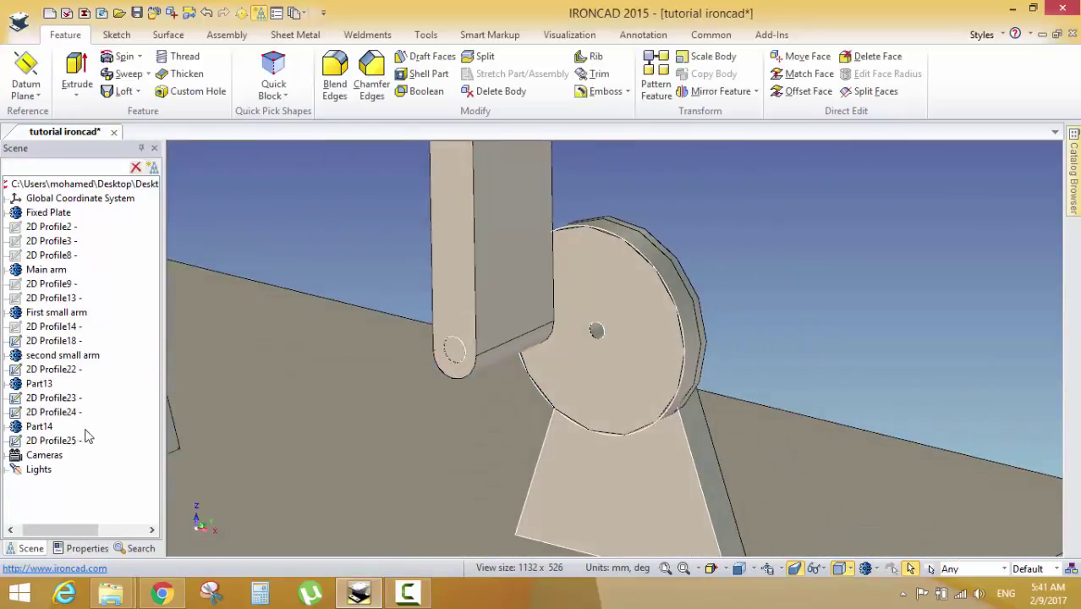
click(51, 428)
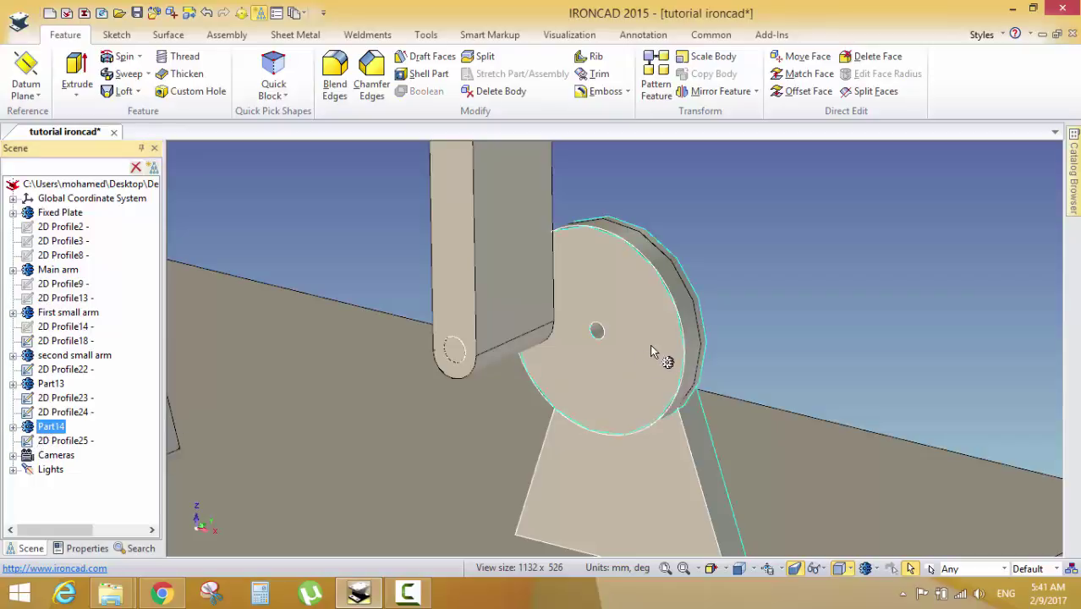
scroll(651, 351, up, 5)
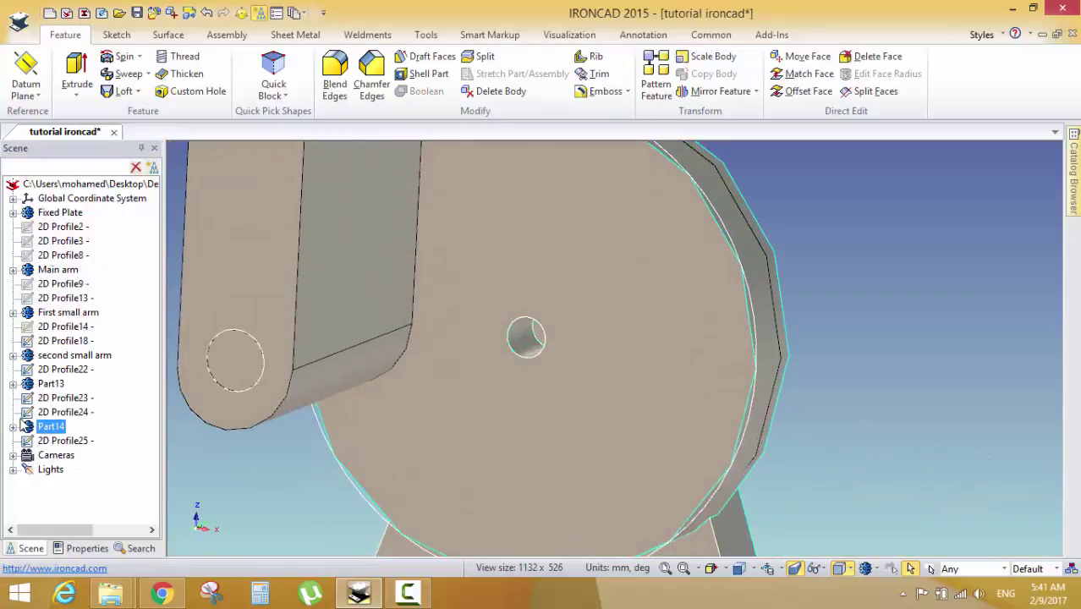
click(12, 426)
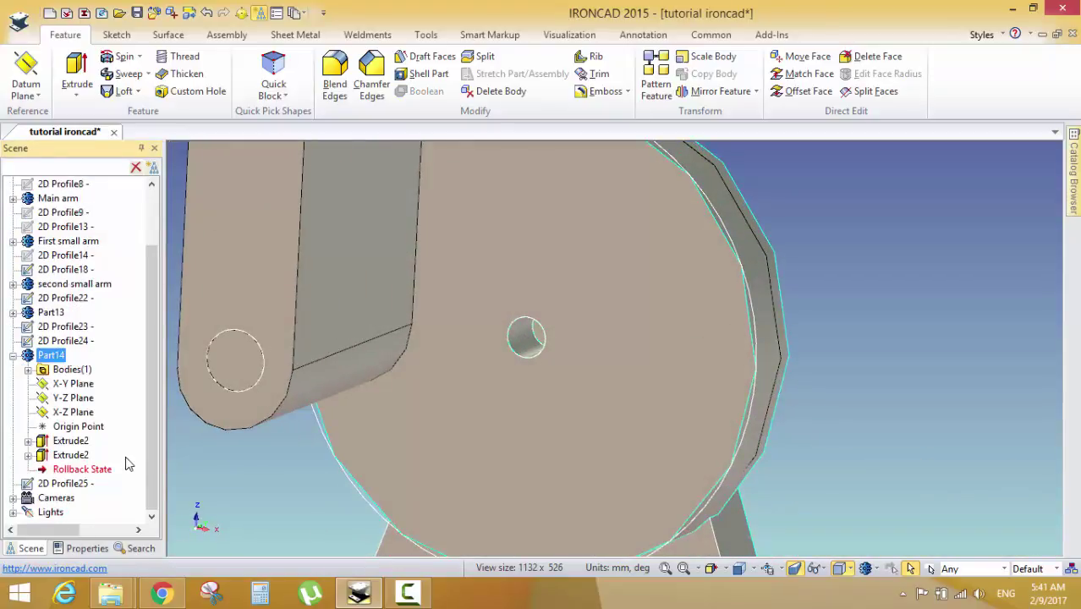
click(69, 455)
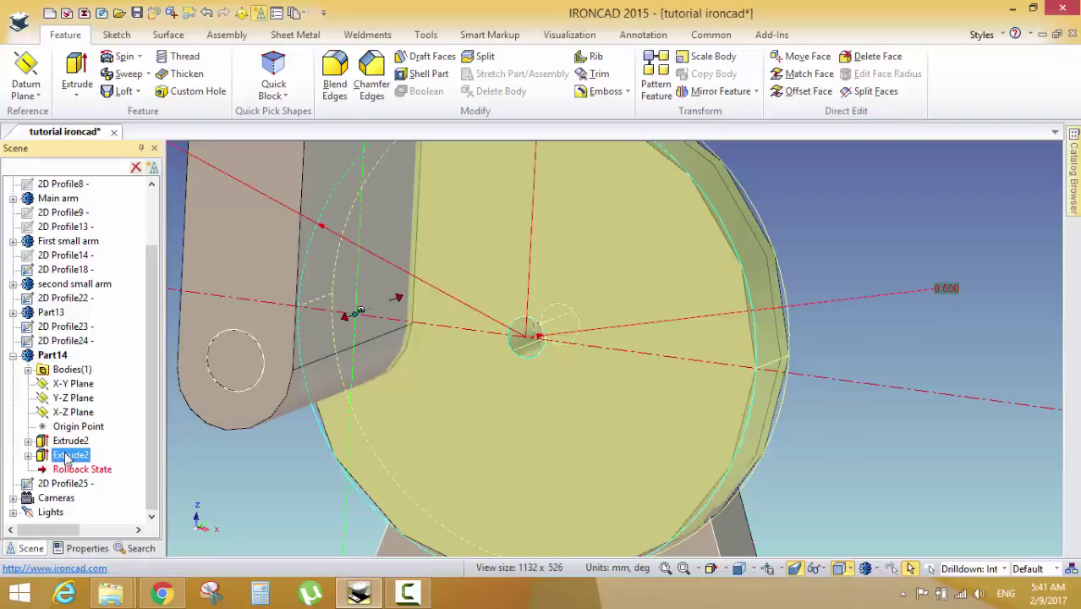
click(69, 443)
click(74, 453)
key(Delete)
scroll(625, 302, down, 5)
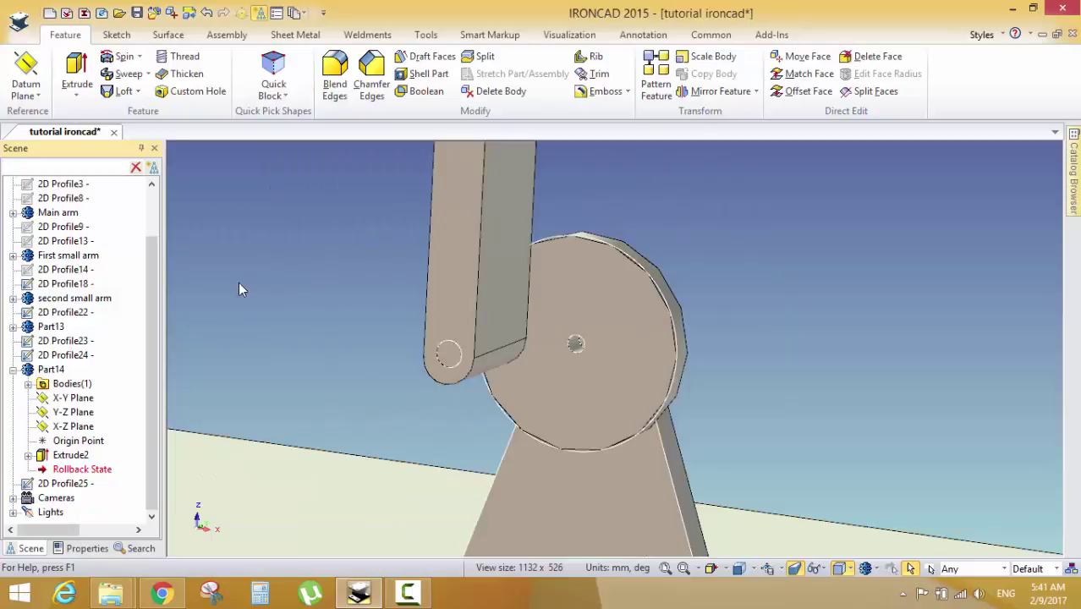
Hide the disc Part13 and its circular sketch 2D Profile23 to expose the small circle on the triangular support
scroll(662, 304, up, 3)
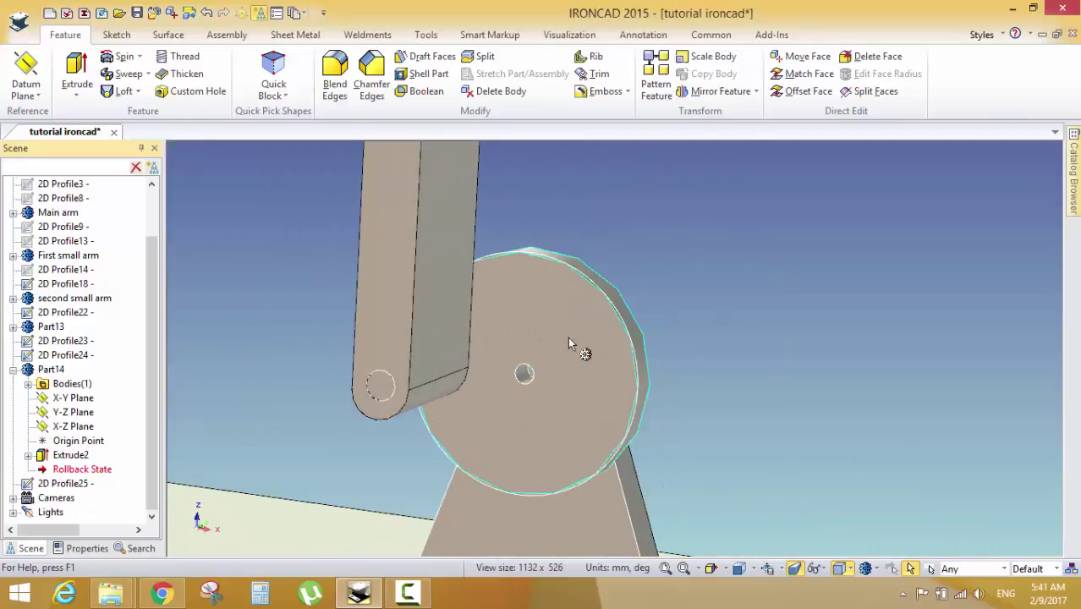
right_click(572, 345)
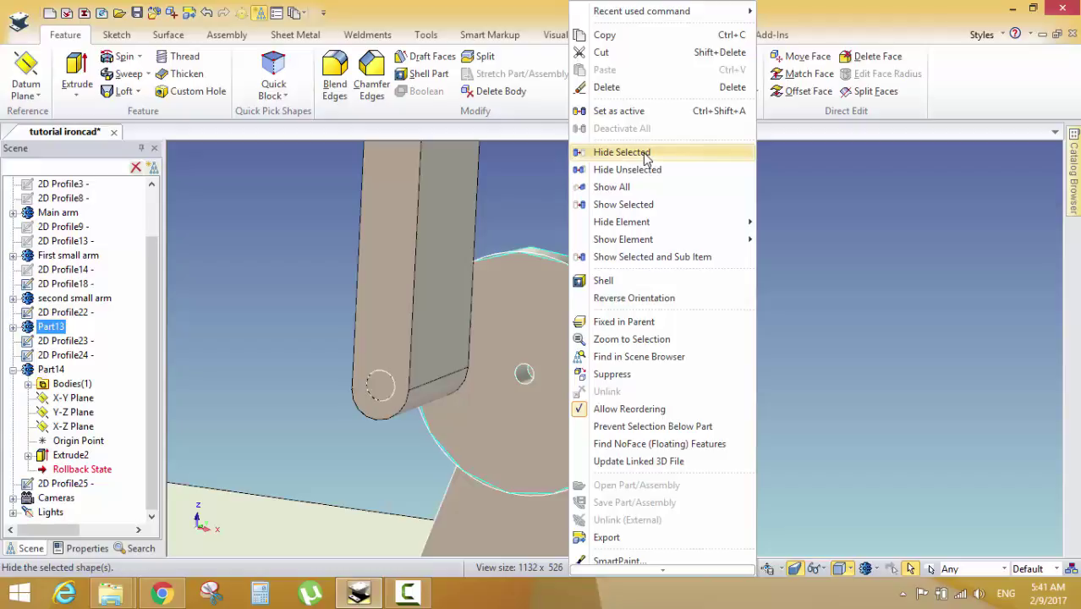
click(621, 152)
middle_drag(712, 287, 606, 318)
right_click(606, 318)
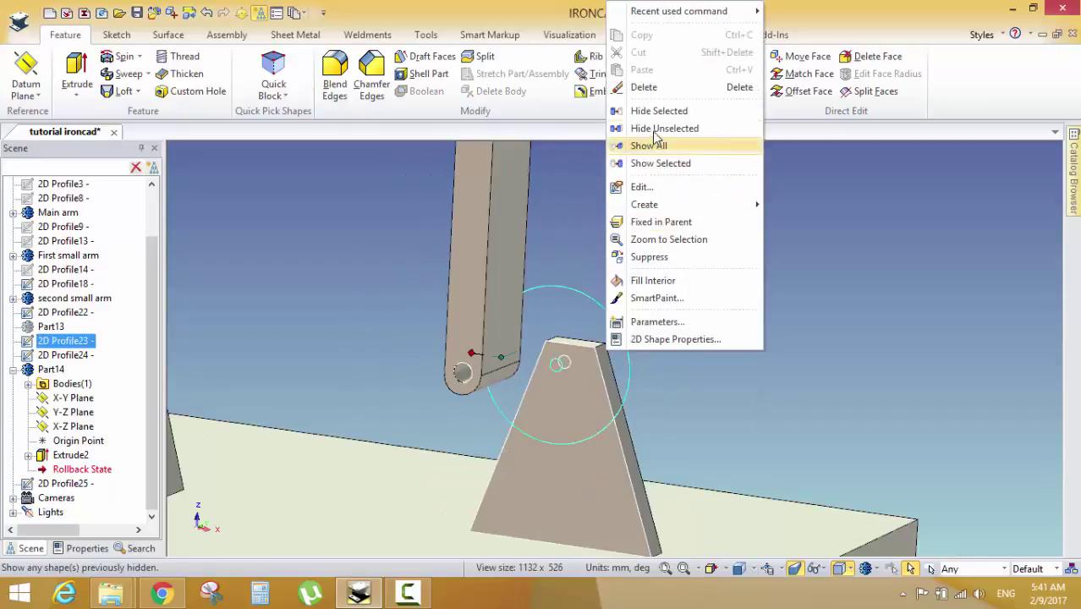
click(630, 212)
click(632, 219)
middle_drag(633, 219, 542, 388)
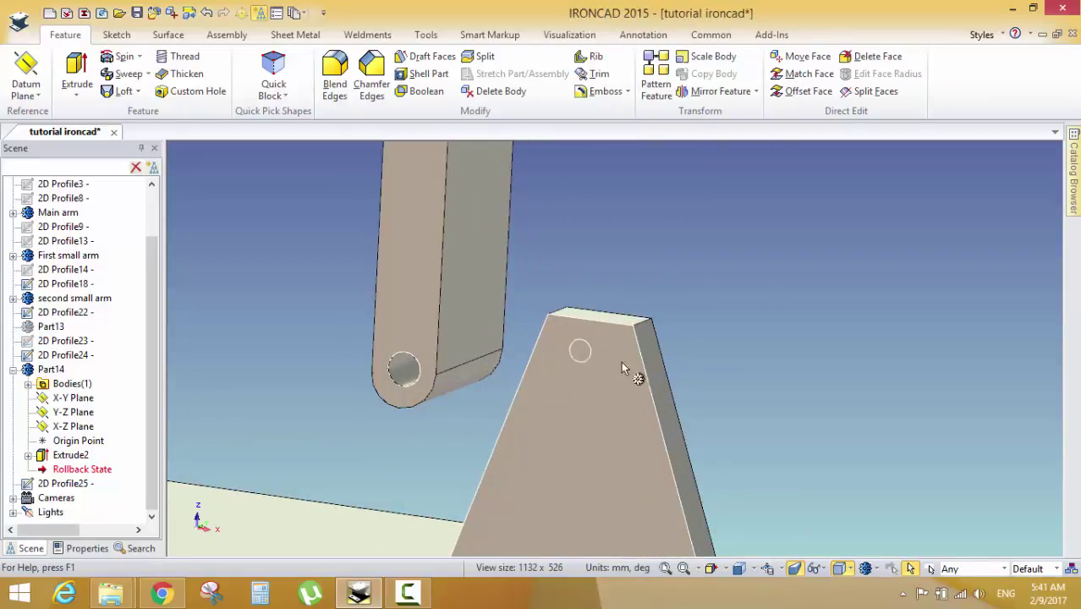
Extrude the small circle 2D Profile25 on the triangular support 2 mm with flipped direction, adding material to Part14
middle_drag(621, 361, 600, 372)
click(76, 72)
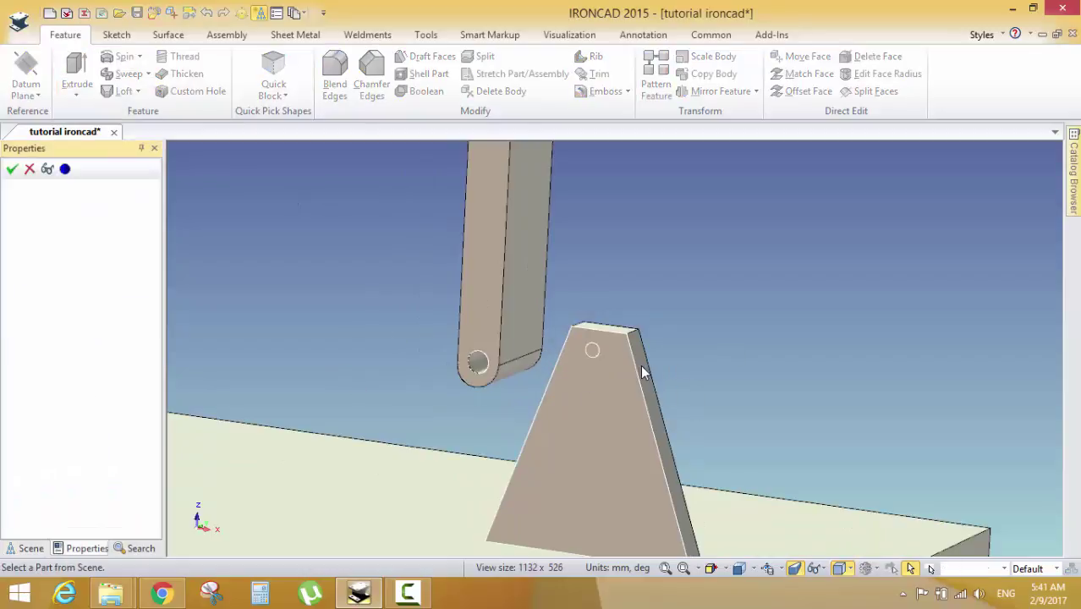
click(593, 378)
scroll(592, 378, up, 5)
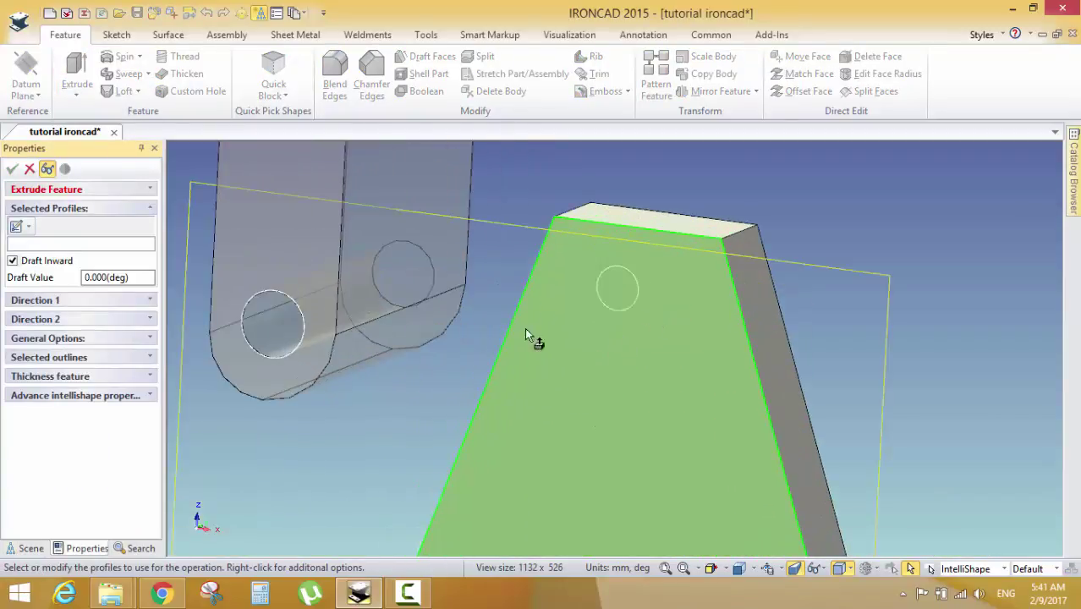
click(630, 302)
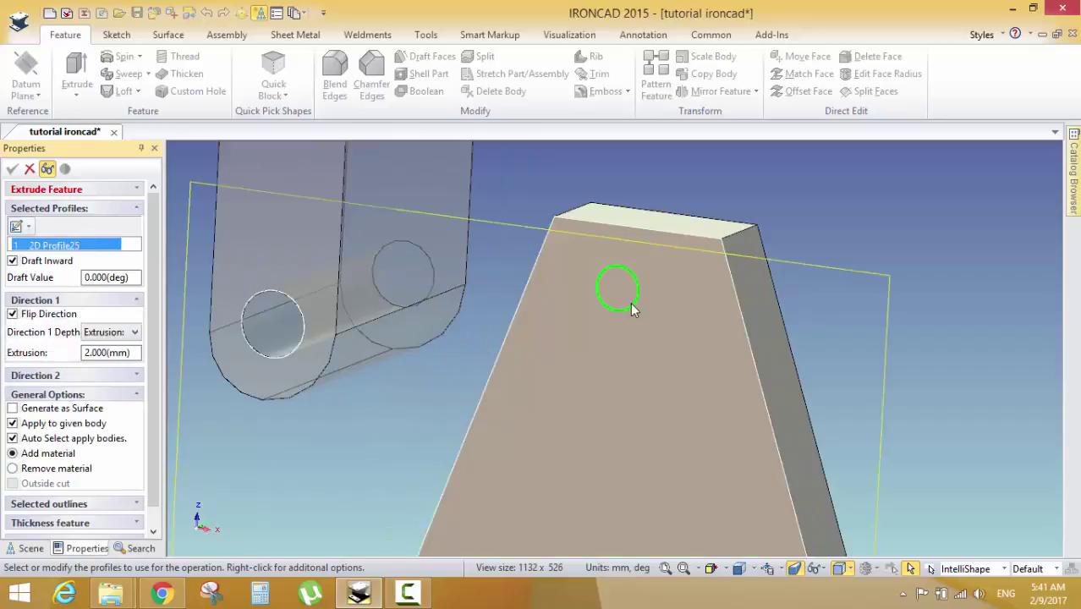
click(286, 223)
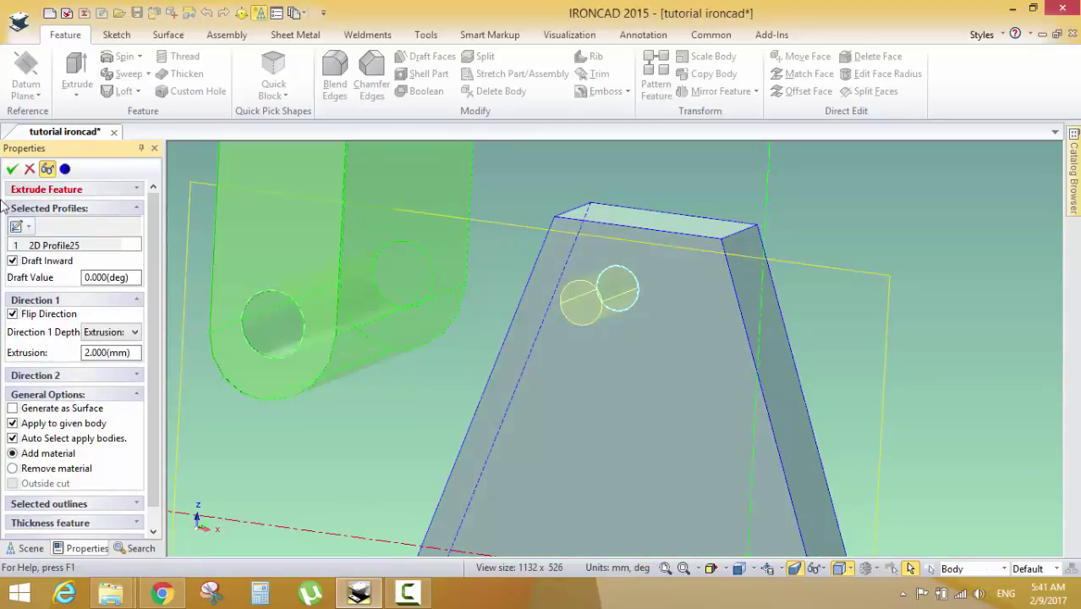
click(13, 170)
scroll(615, 316, down, 5)
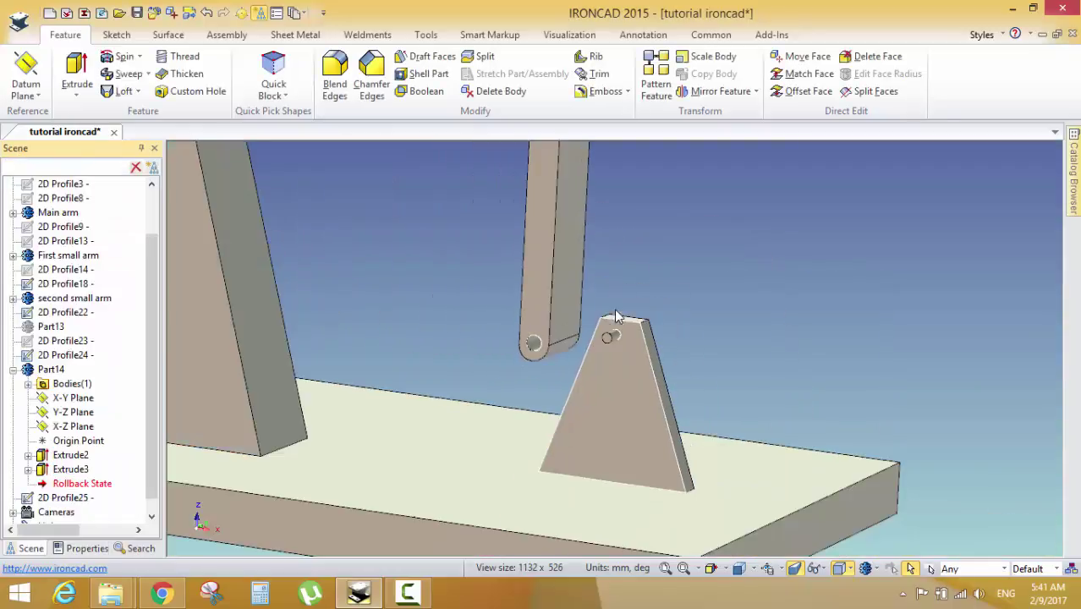
Show all hidden parts and sketches in the scene again
right_click(653, 281)
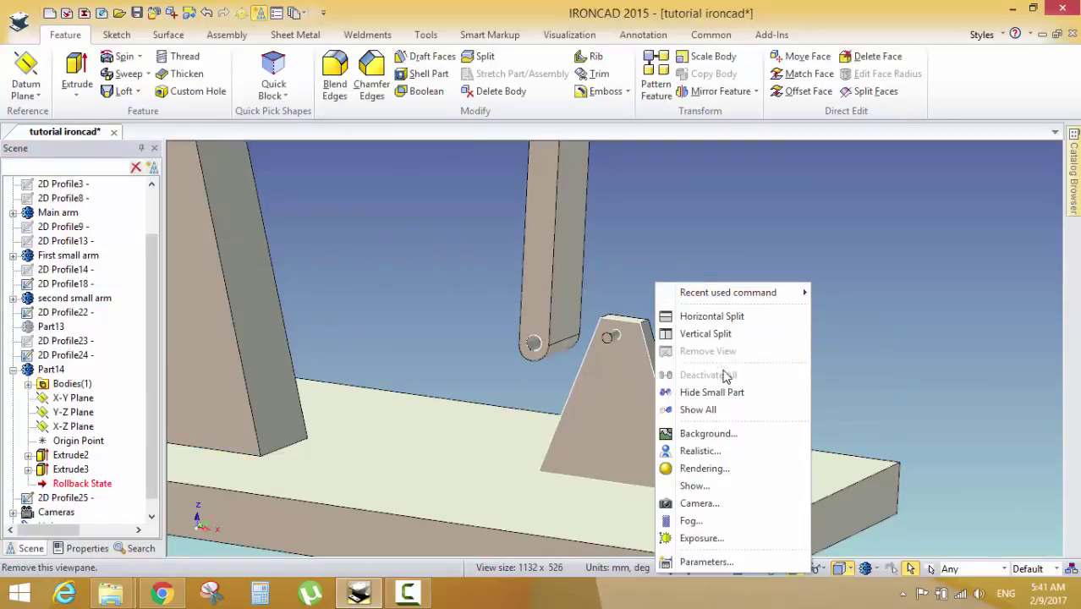
click(736, 398)
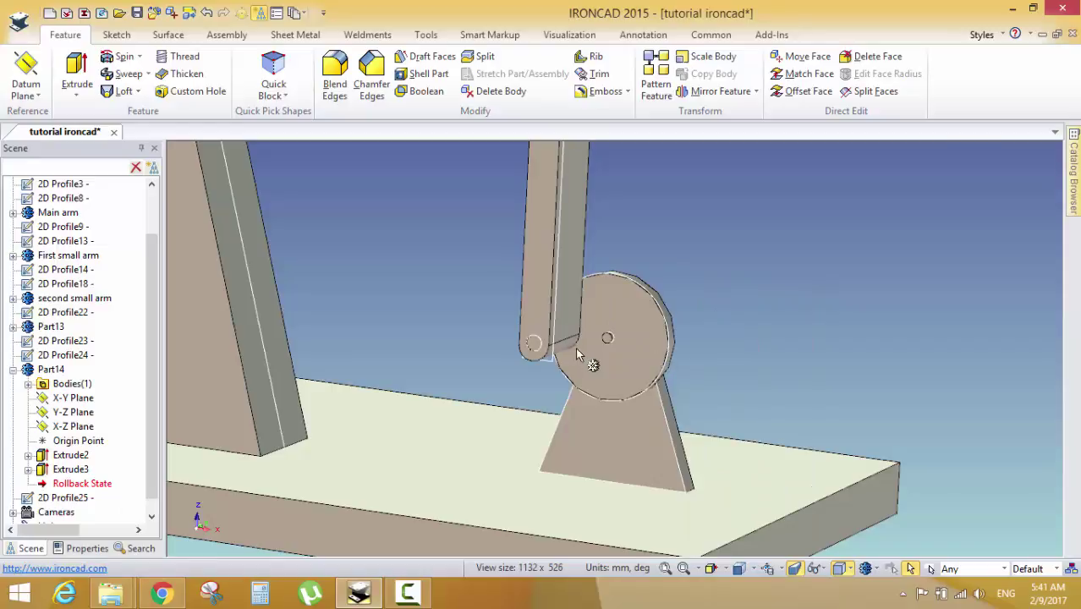
scroll(627, 357, up, 5)
scroll(626, 357, down, 5)
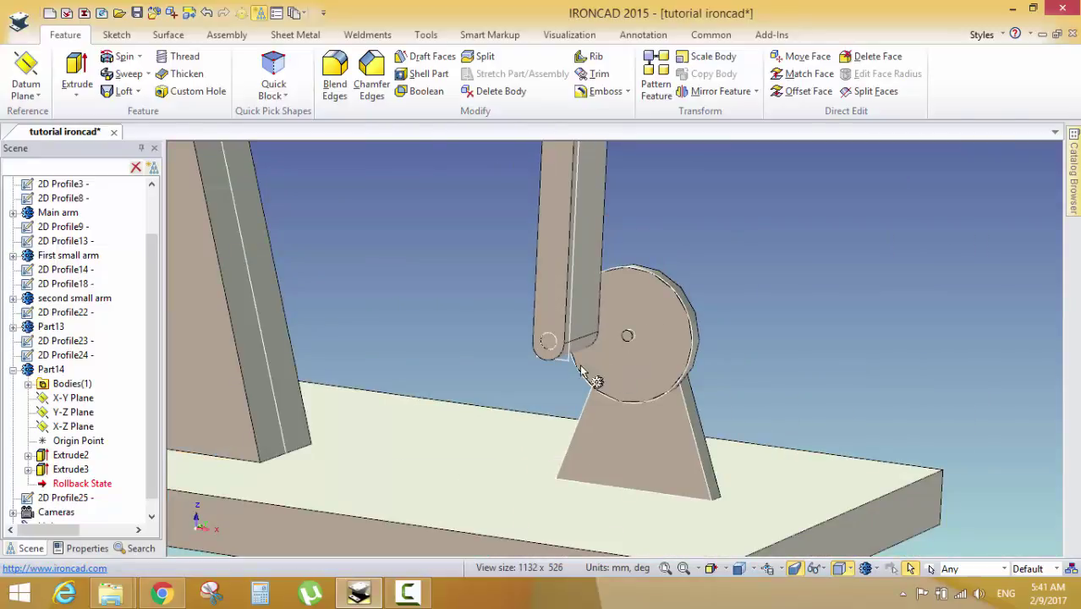
scroll(615, 359, down, 4)
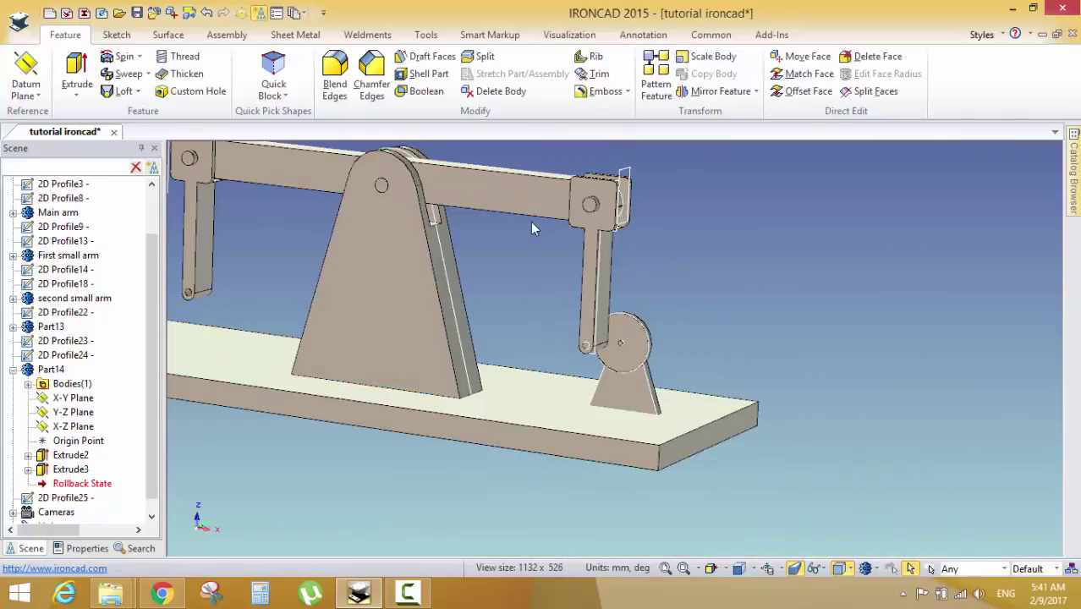
scroll(561, 348, down, 2)
Switch to Chrome and examine the beam engine reference video in full screen, focusing on the piston and cylinder end
click(161, 592)
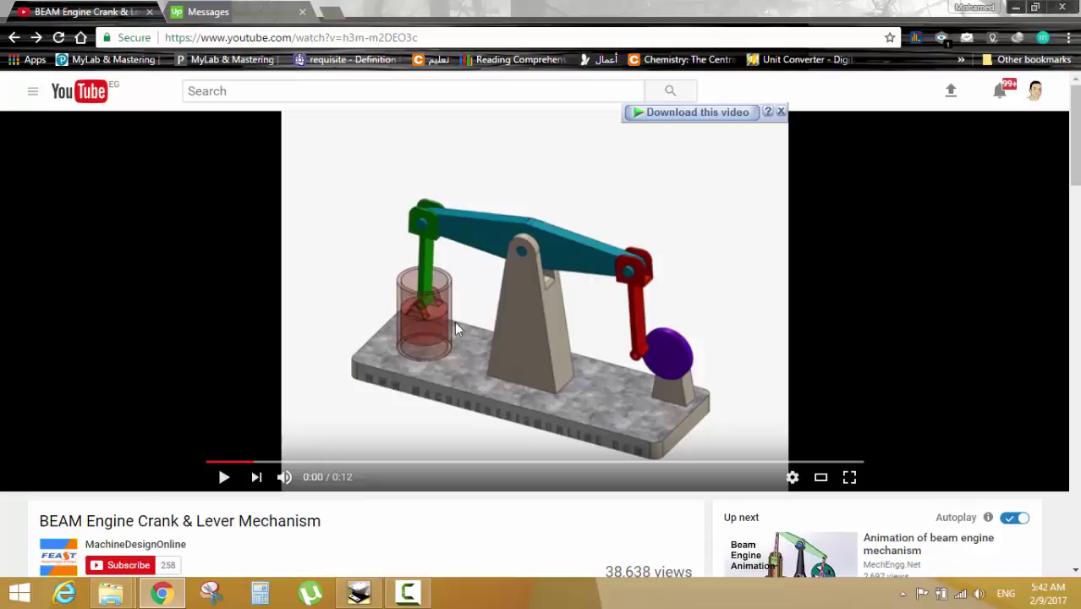
scroll(441, 322, down, 3)
scroll(420, 231, up, 3)
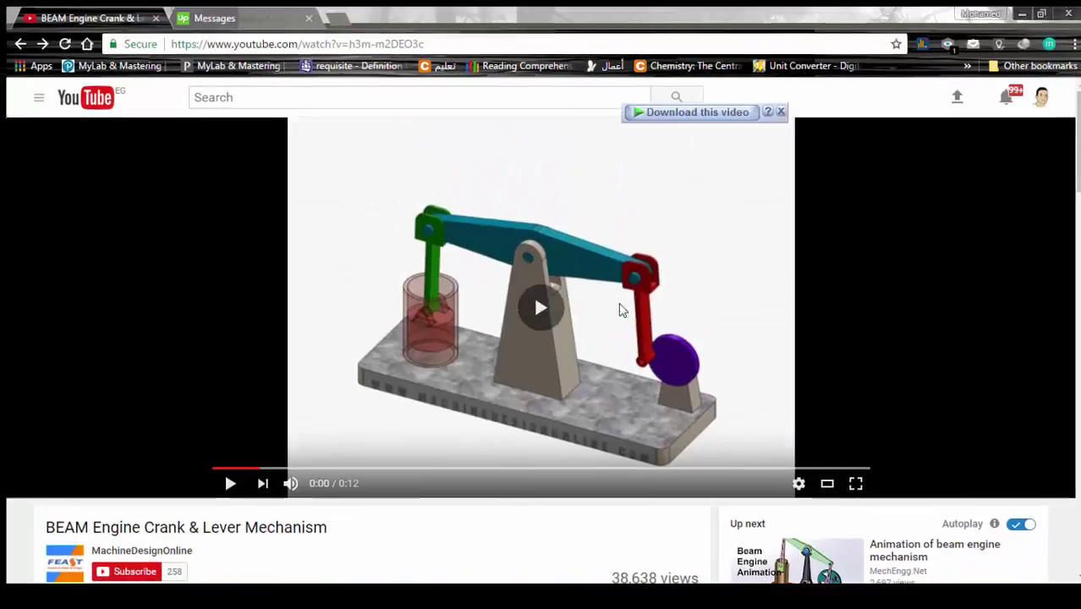
key(F11)
double_click(368, 302)
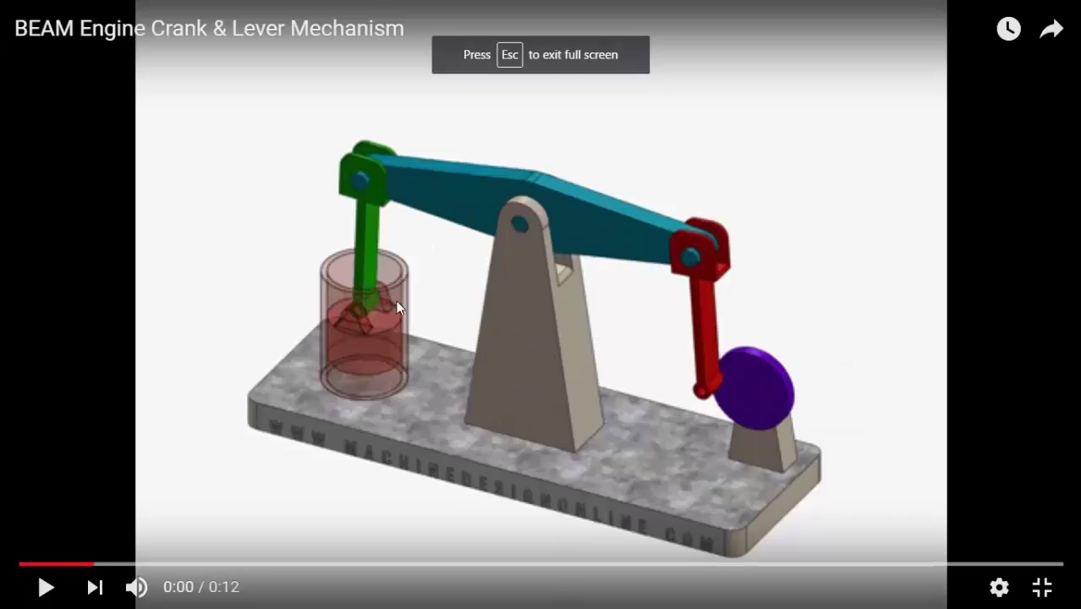
double_click(348, 315)
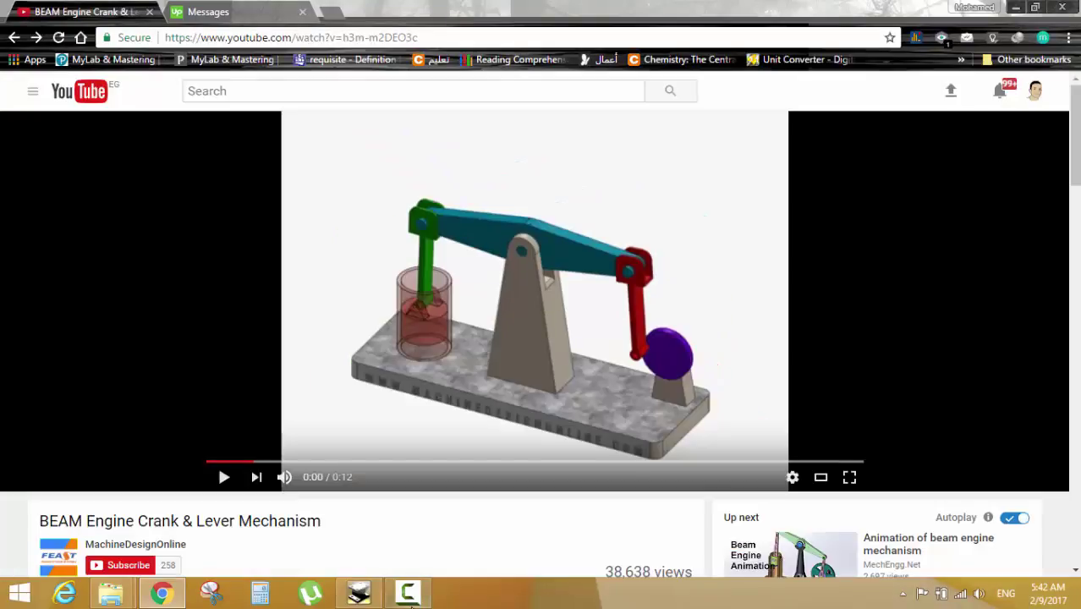
Switch back to IRONCAD and create a 2D sketch on the second small arm's front face, with its origin at the lower hole's centre
click(358, 592)
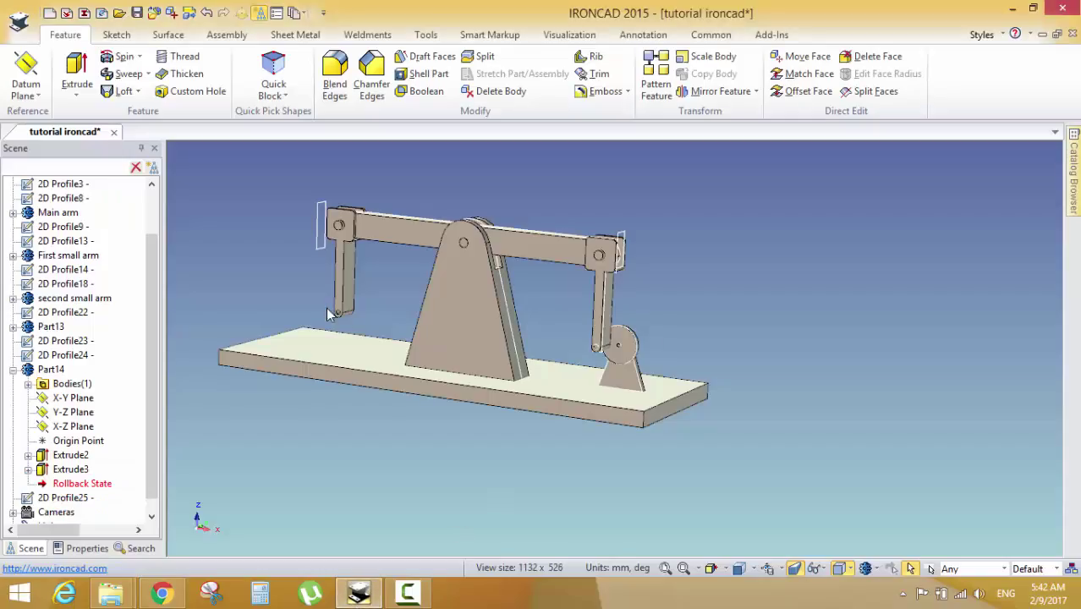
scroll(347, 323, up, 5)
scroll(288, 288, down, 5)
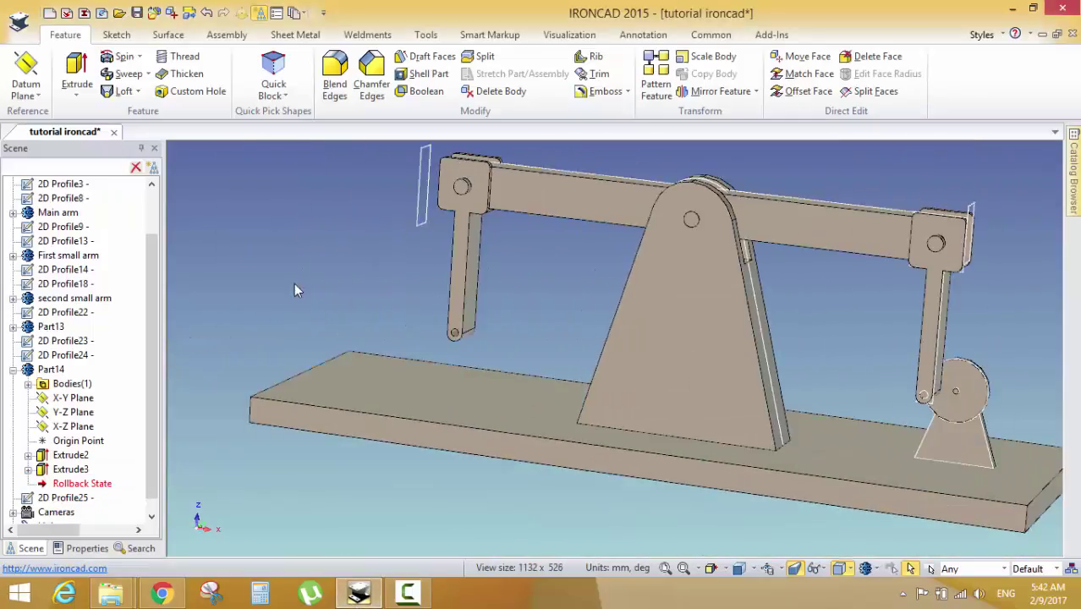
scroll(537, 334, up, 5)
click(539, 332)
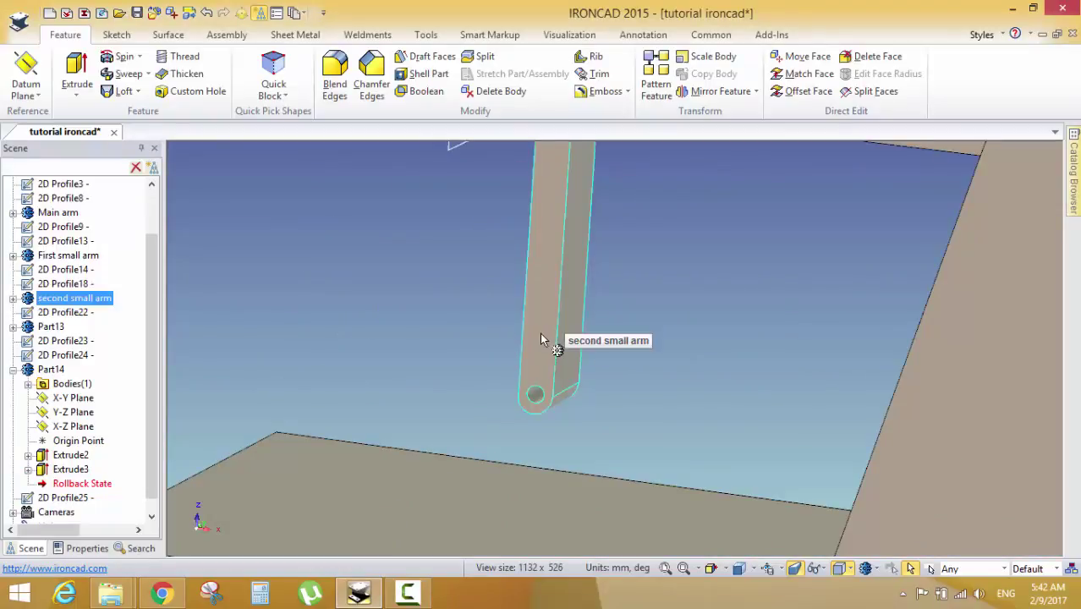
click(116, 34)
click(24, 68)
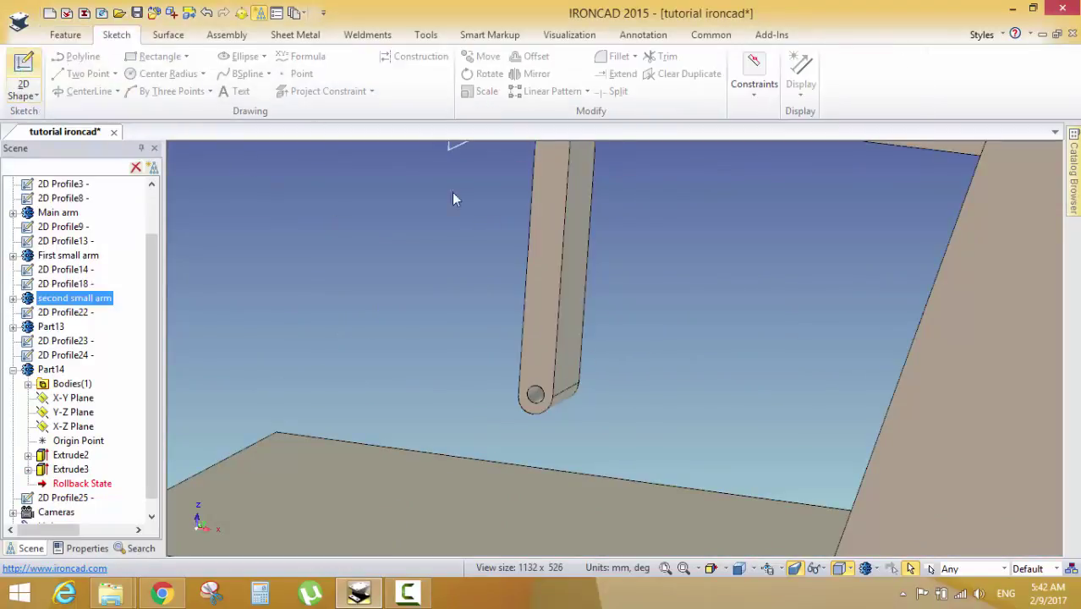
click(535, 370)
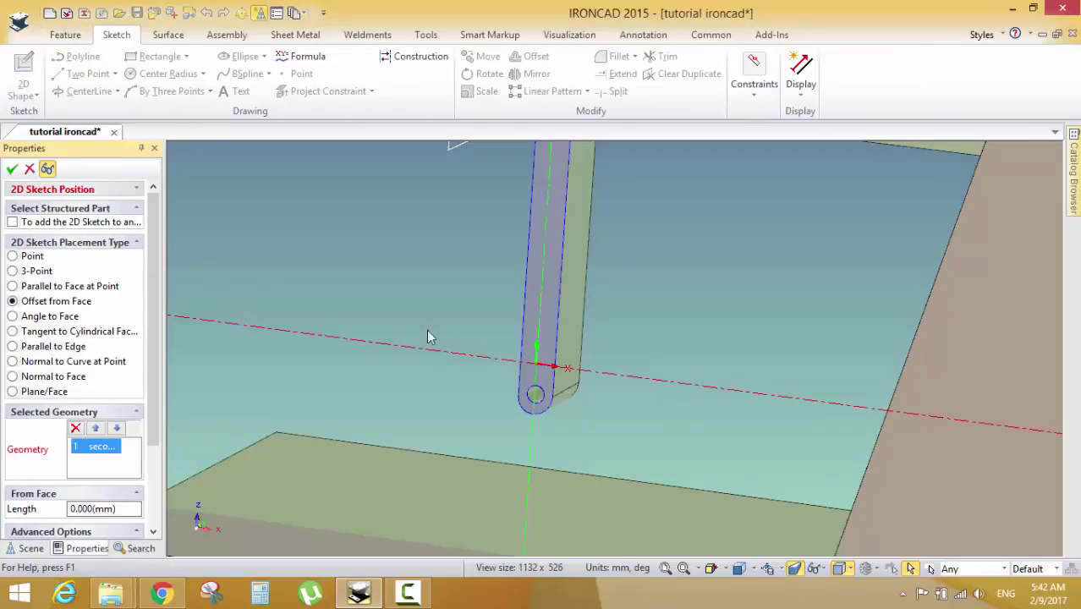
scroll(550, 389, up, 4)
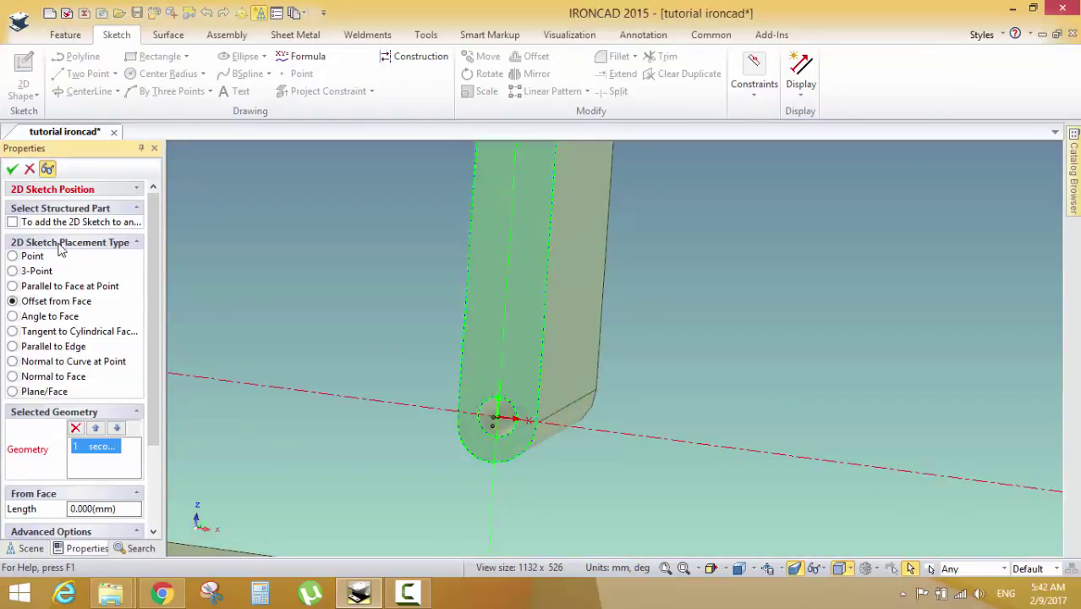
key(Return)
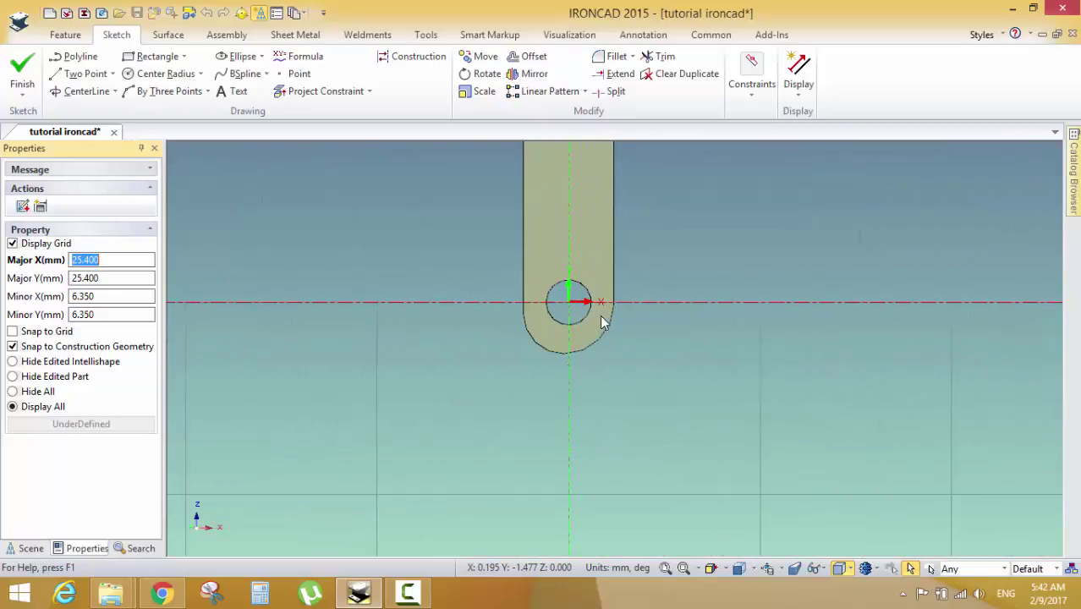
Sketch a rectangle about 4.5 by 4.6 mm around the rounded lower end of the second small arm
click(156, 61)
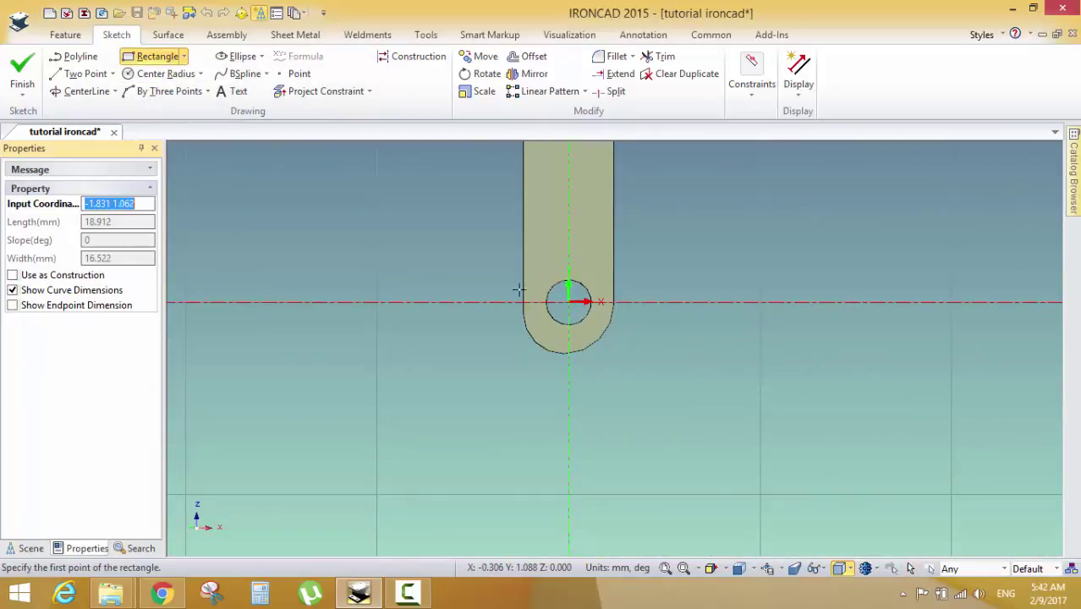
click(504, 261)
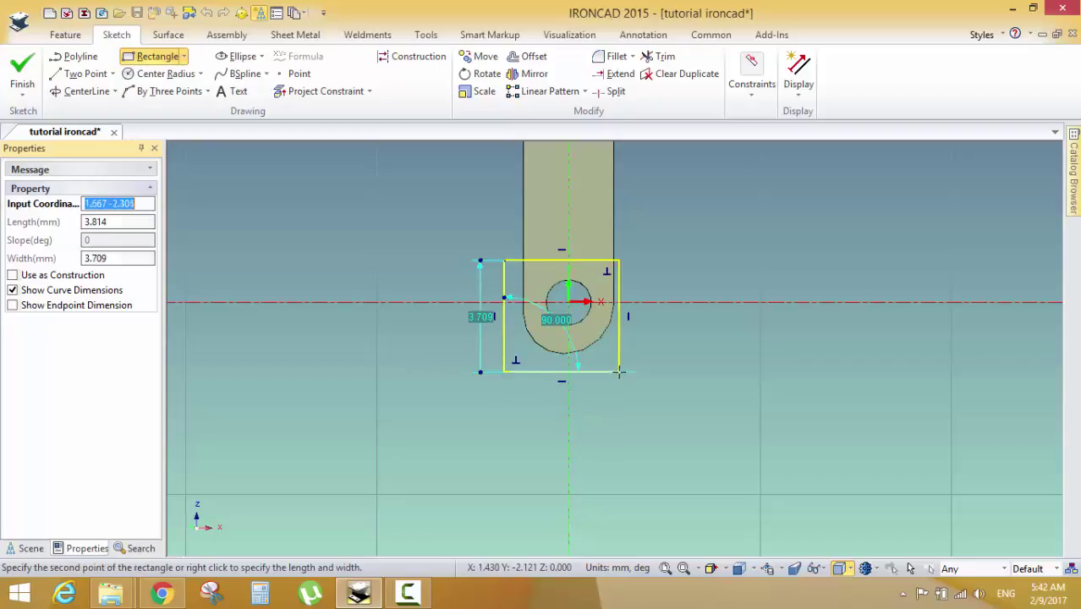
click(639, 396)
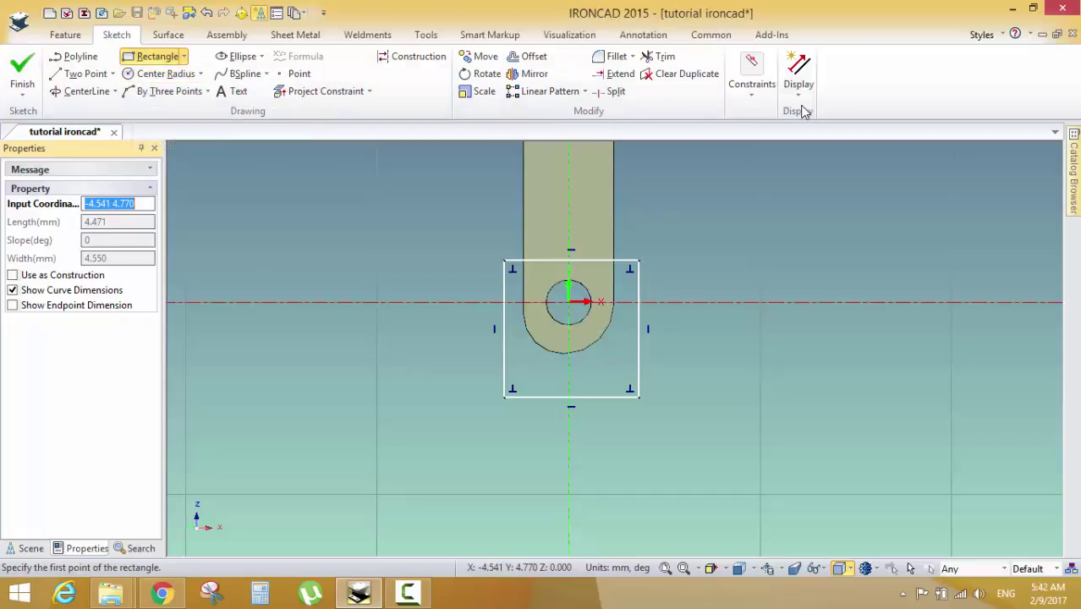
Try to set the rectangle's upper edge to 5 mm with a smart dimension
click(755, 89)
click(665, 140)
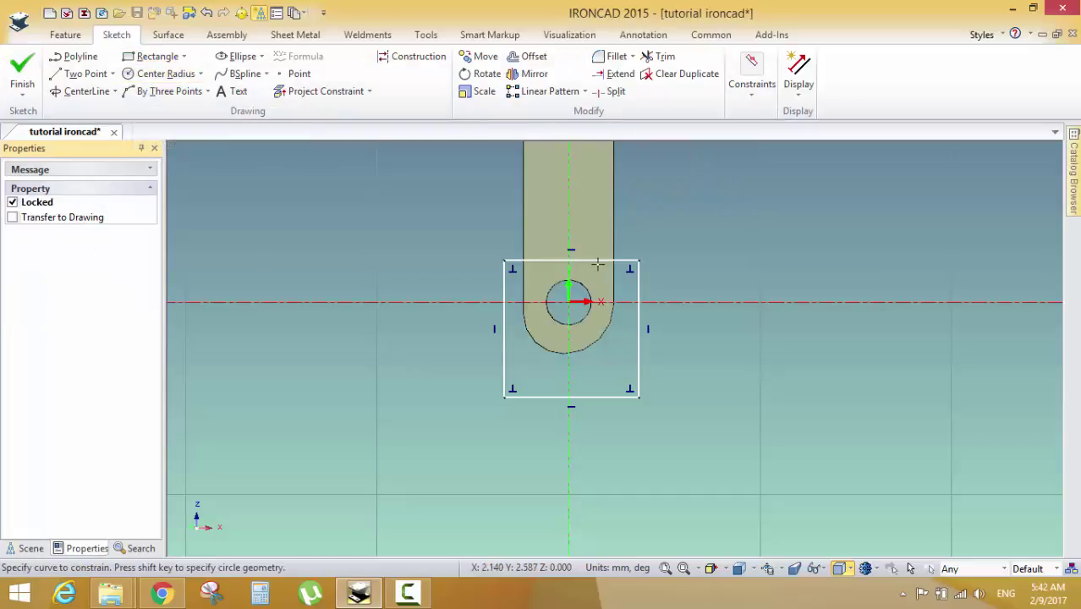
click(597, 263)
click(419, 212)
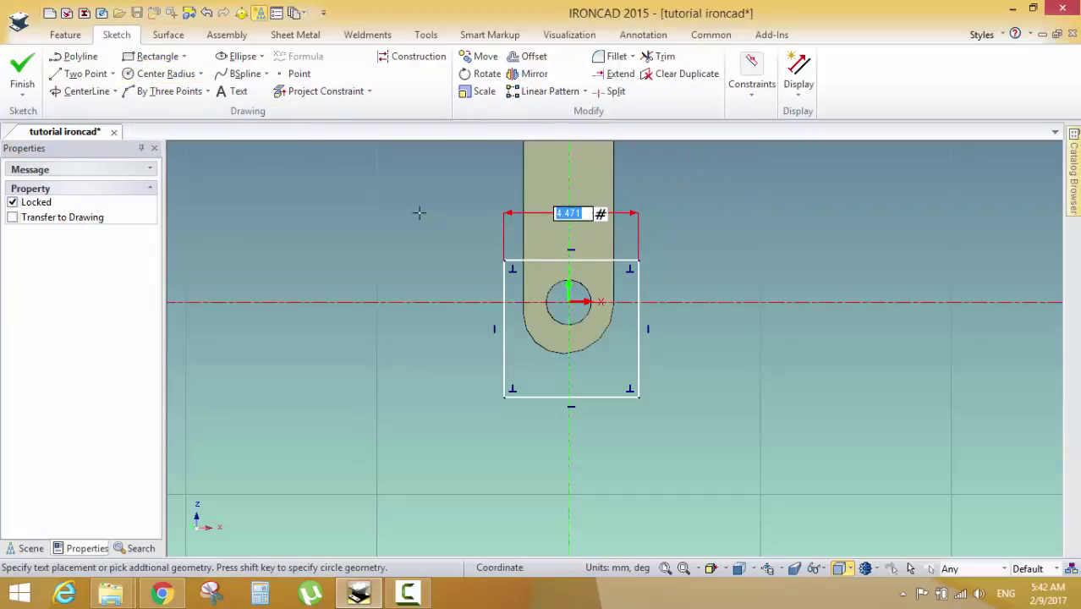
text(5)
key(Return)
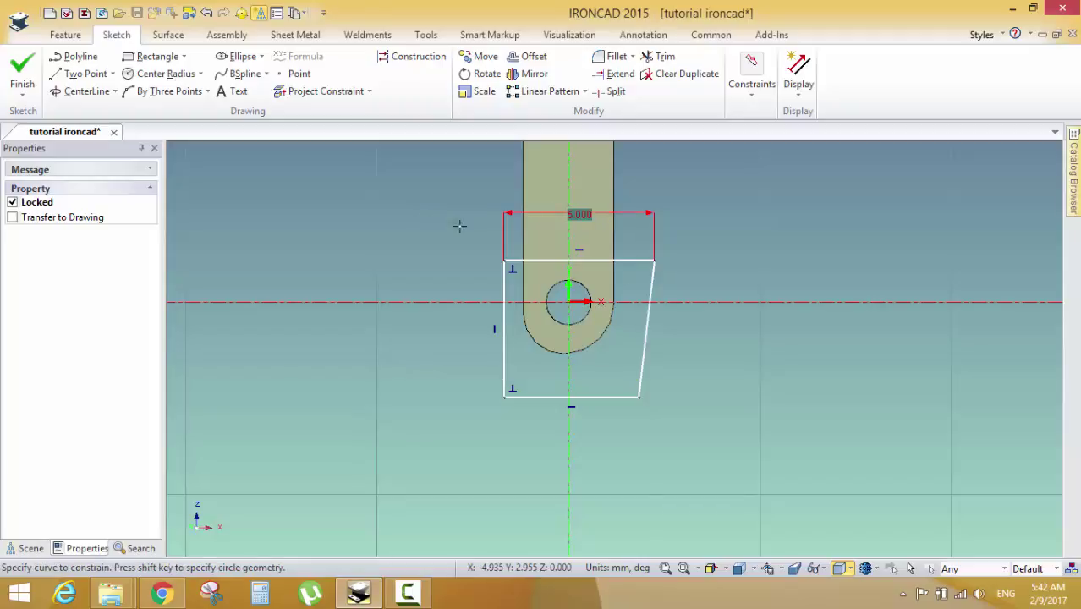
click(602, 396)
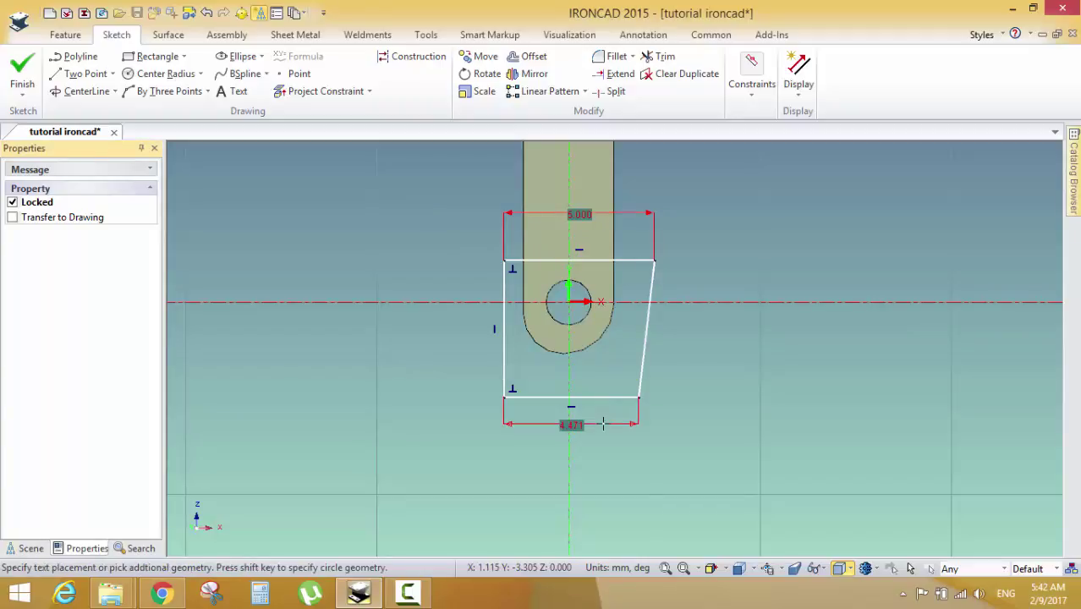
key(Escape)
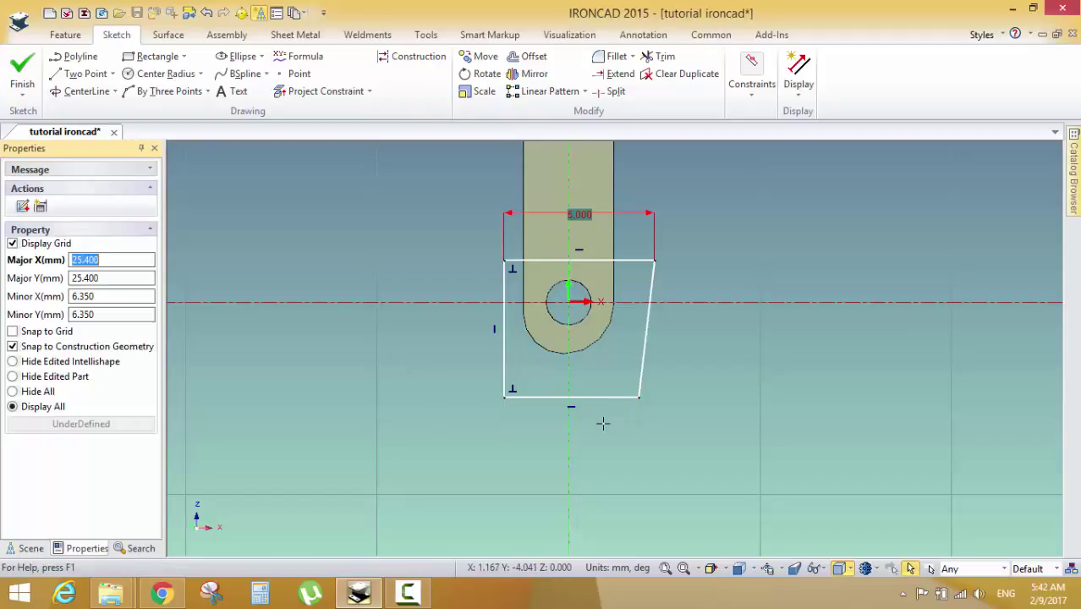
key(ctrl+z)
key(ctrl+z)
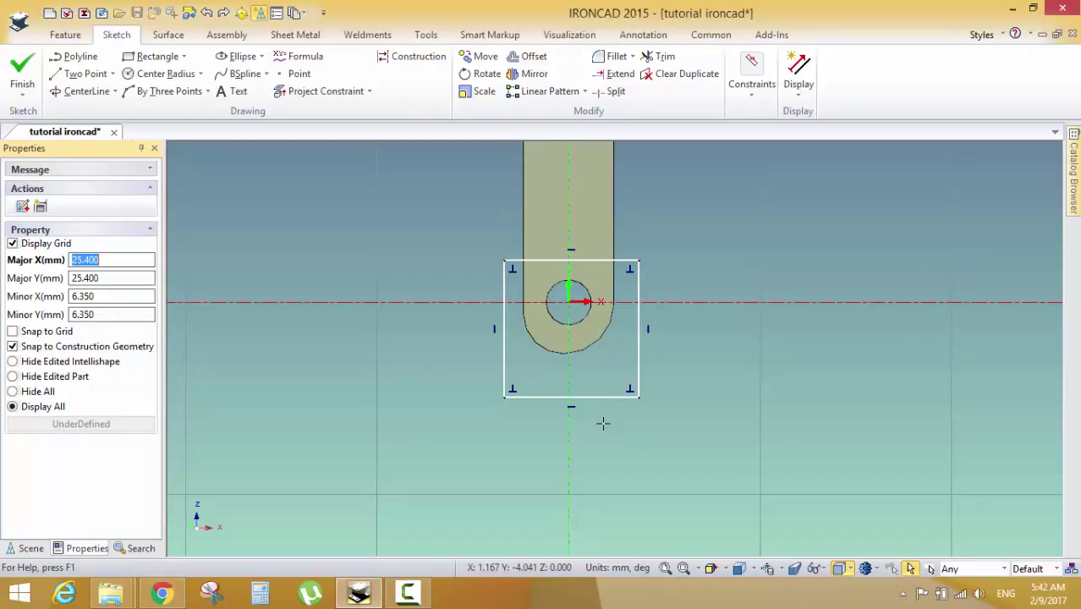
Reshape the rectangle into a trapezoid by moving its two upper corners inward along the upper edge
click(759, 86)
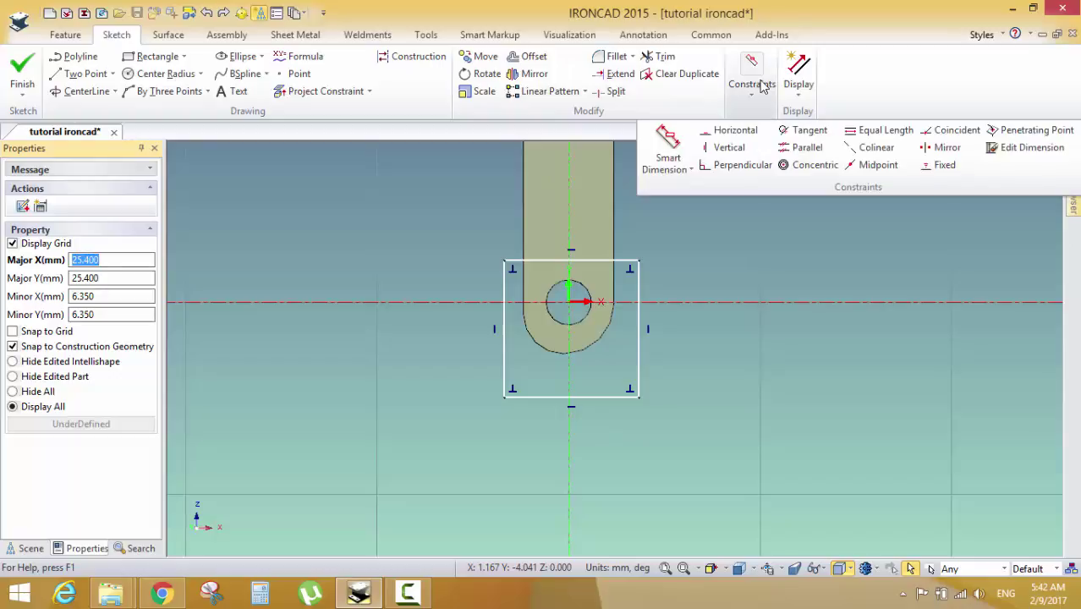
click(759, 86)
scroll(668, 271, up, 3)
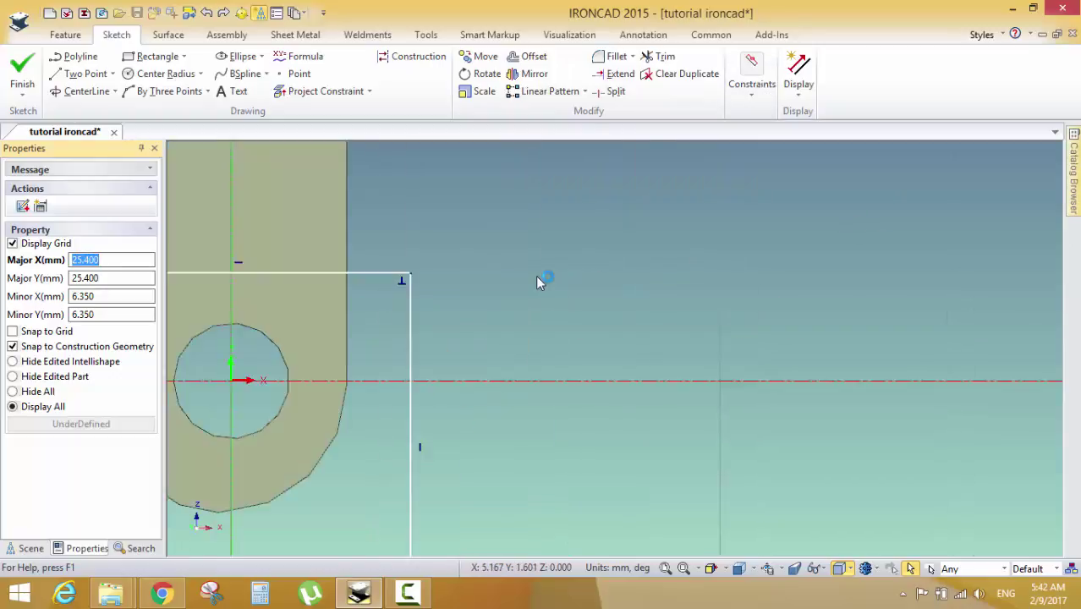
scroll(571, 368, up, 1)
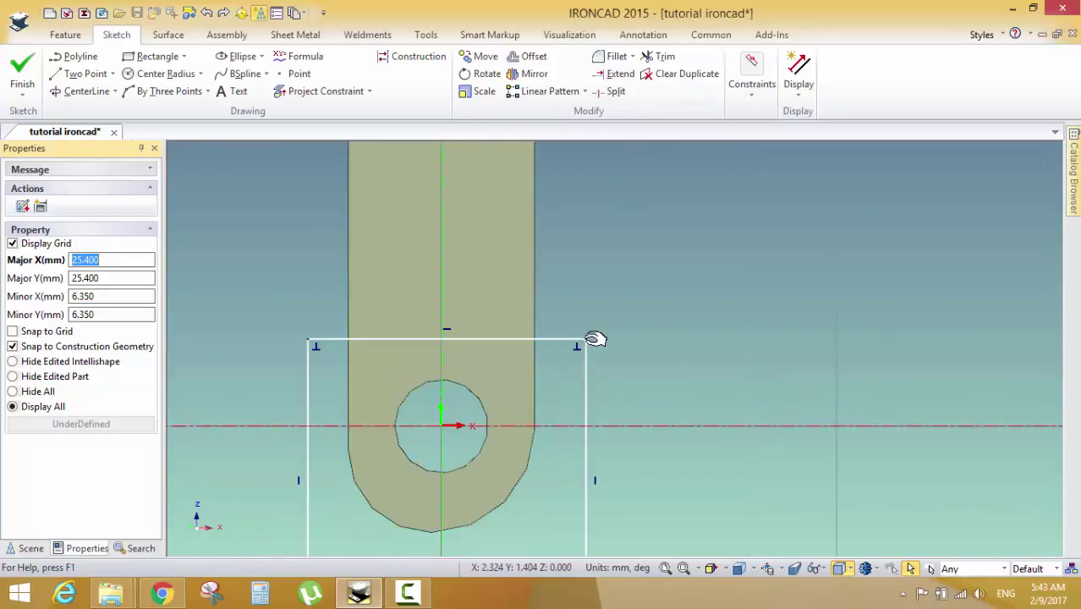
drag(585, 340, 499, 338)
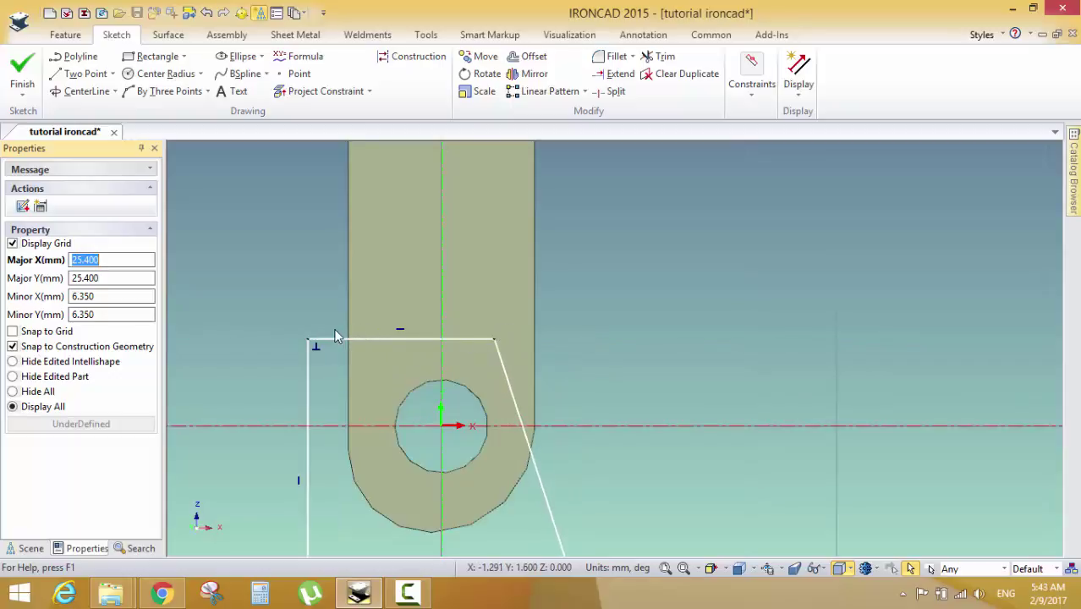
mouse_move(307, 339)
mouse_down()
mouse_move(396, 338)
mouse_move(382, 339)
mouse_up()
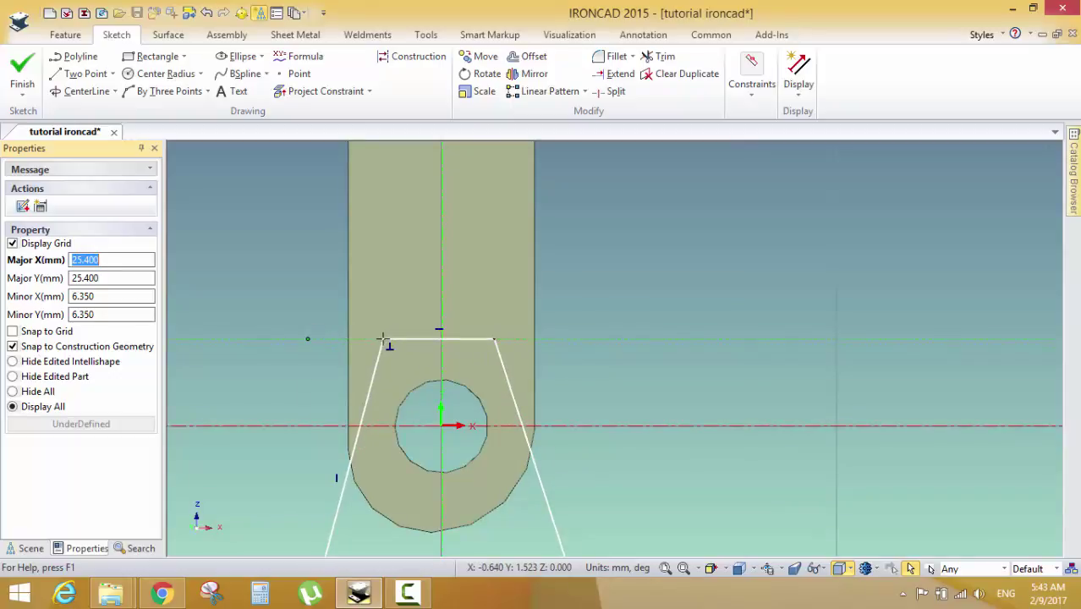
scroll(653, 332, down, 3)
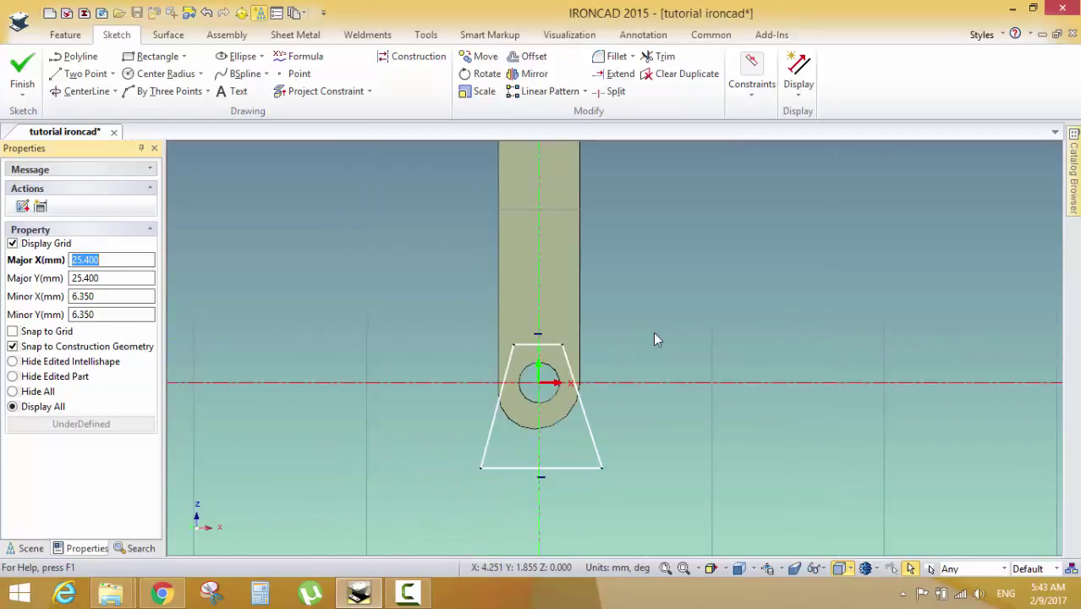
scroll(657, 191, up, 2)
Dimension the trapezoid's upper edge at 1.5 mm and its upper left corner 0.75 mm from the vertical axis
click(750, 91)
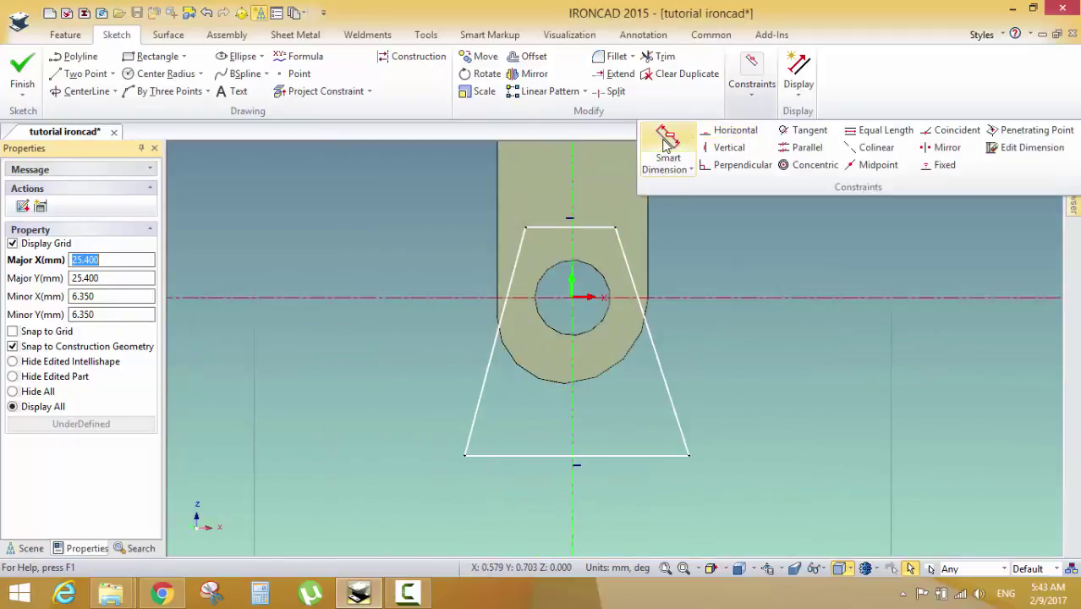
click(655, 150)
click(571, 227)
click(418, 205)
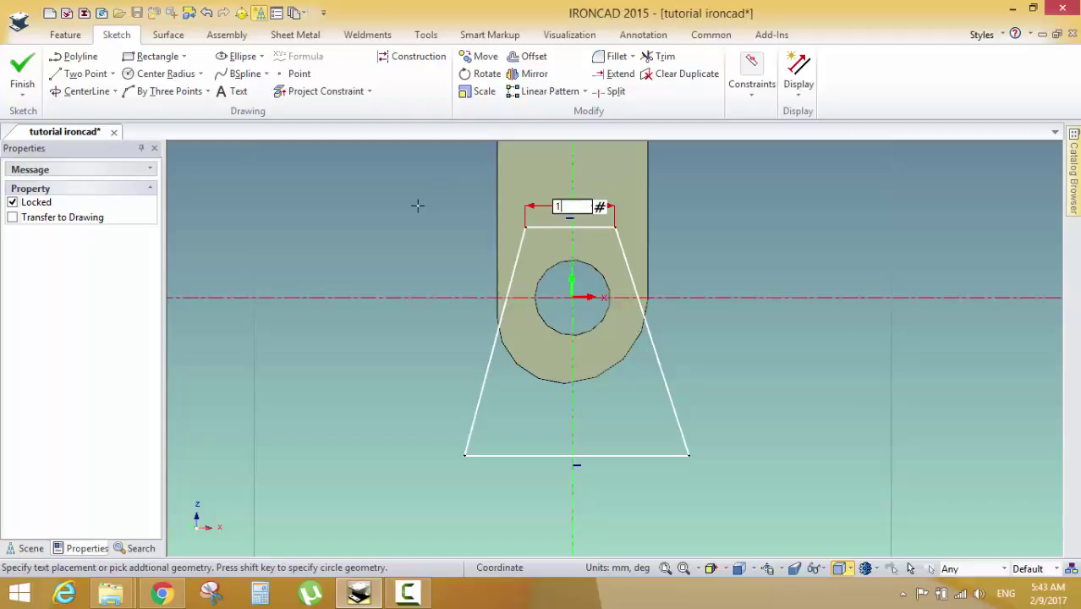
text(1.5)
key(Return)
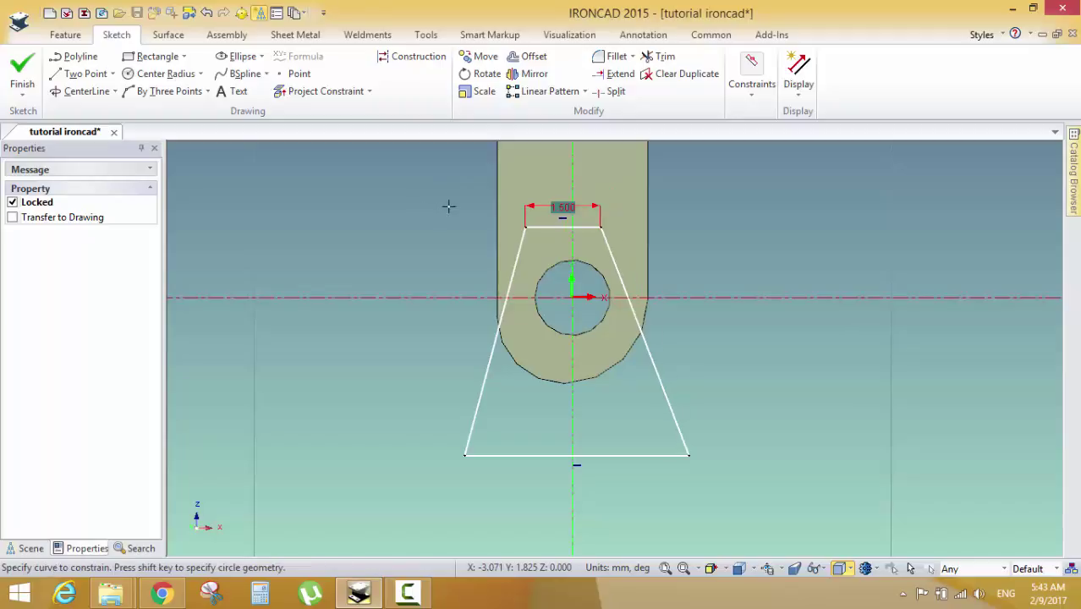
click(527, 227)
click(455, 254)
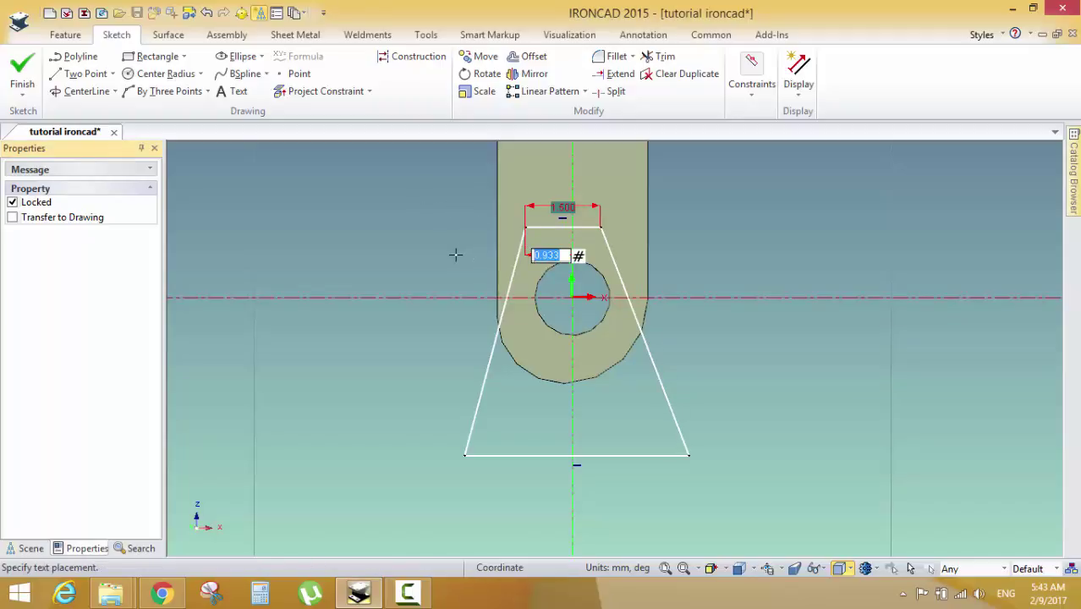
text(0.75)
key(Return)
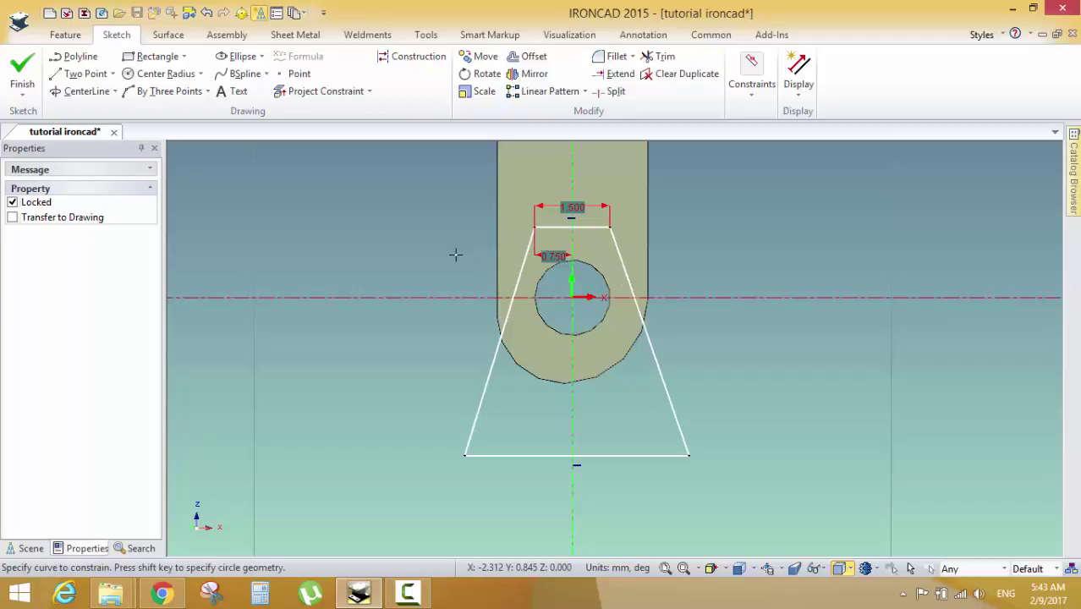
Dimension the trapezoid's lower edge at 3.5 mm and its lower right corner 1.75 mm from the vertical axis
click(640, 455)
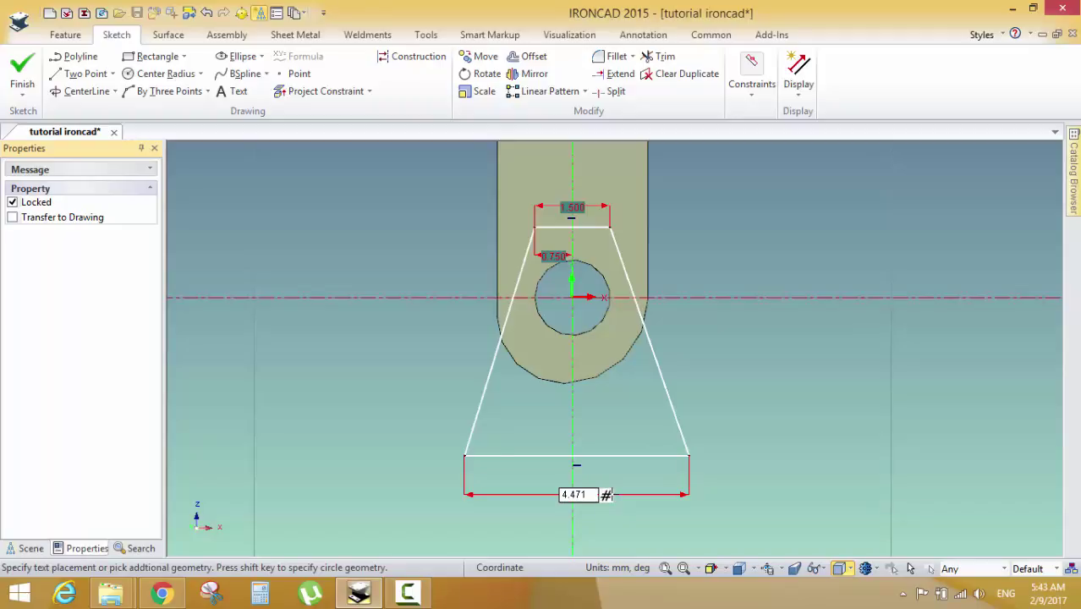
click(626, 512)
text(3.5)
key(Return)
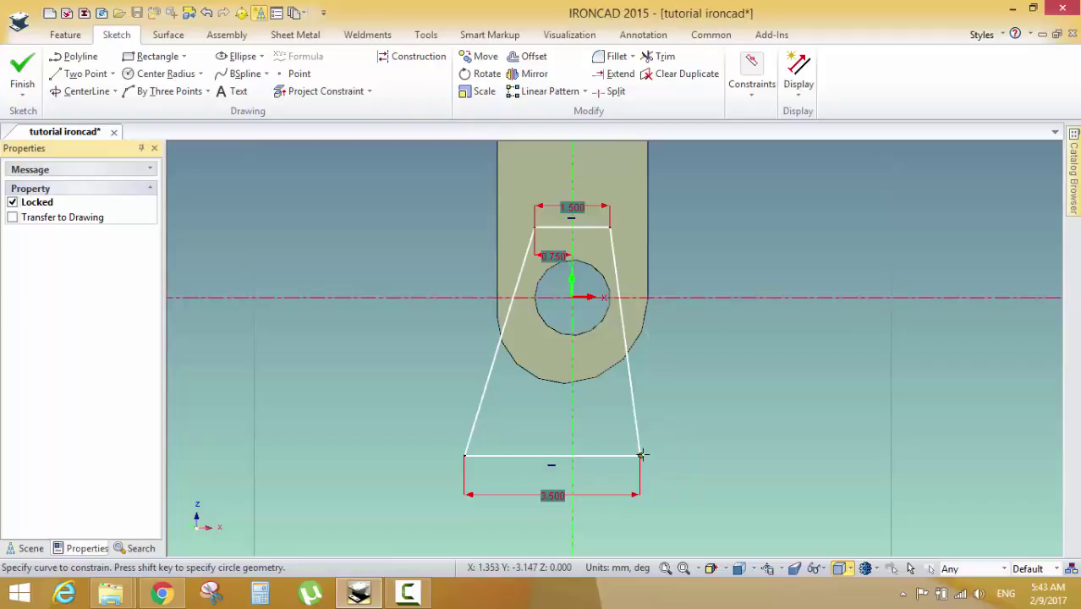
click(597, 456)
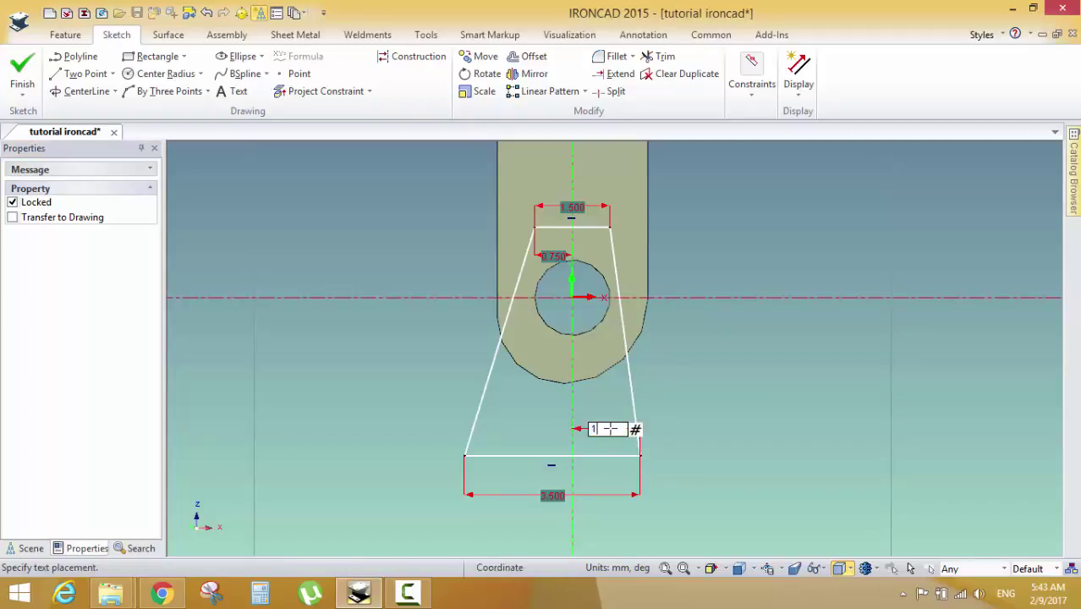
text(1.75)
key(Return)
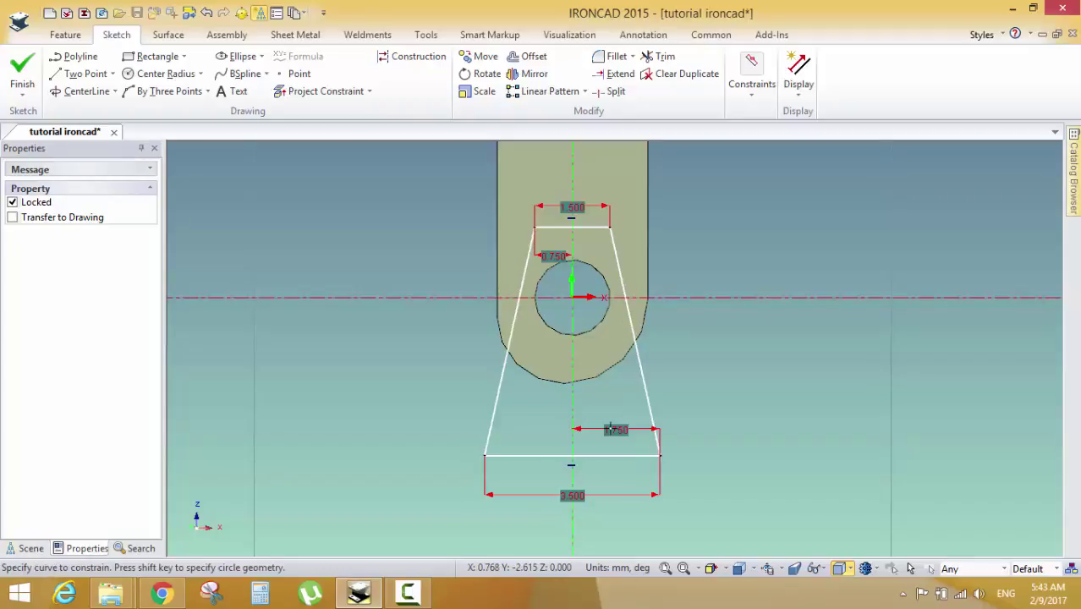
Set the trapezoid's height to 3.5 mm between the lower and upper edges and finish the sketch
click(549, 456)
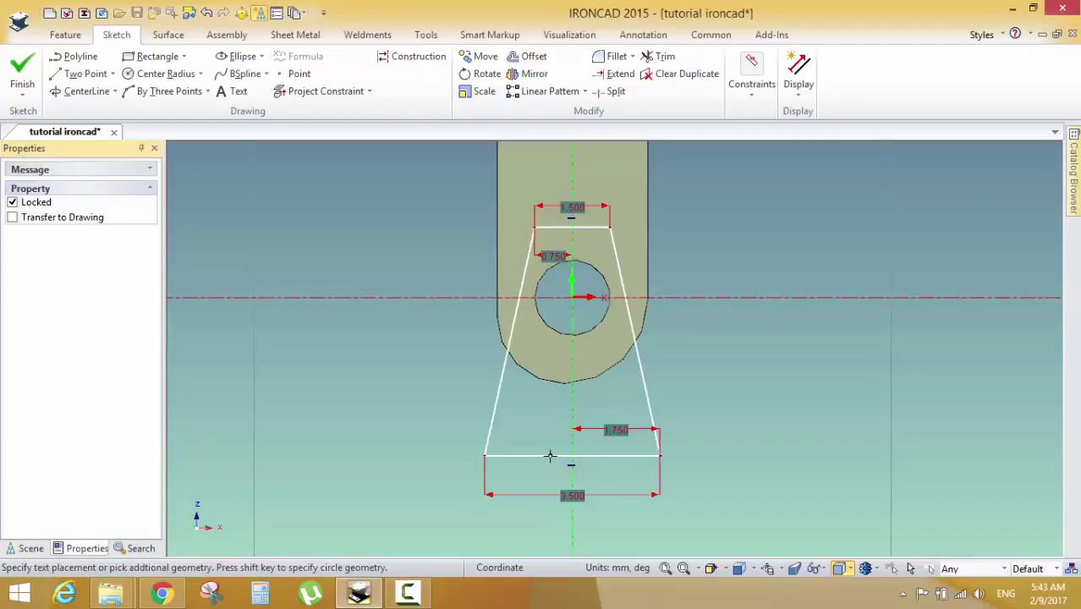
click(551, 227)
click(310, 328)
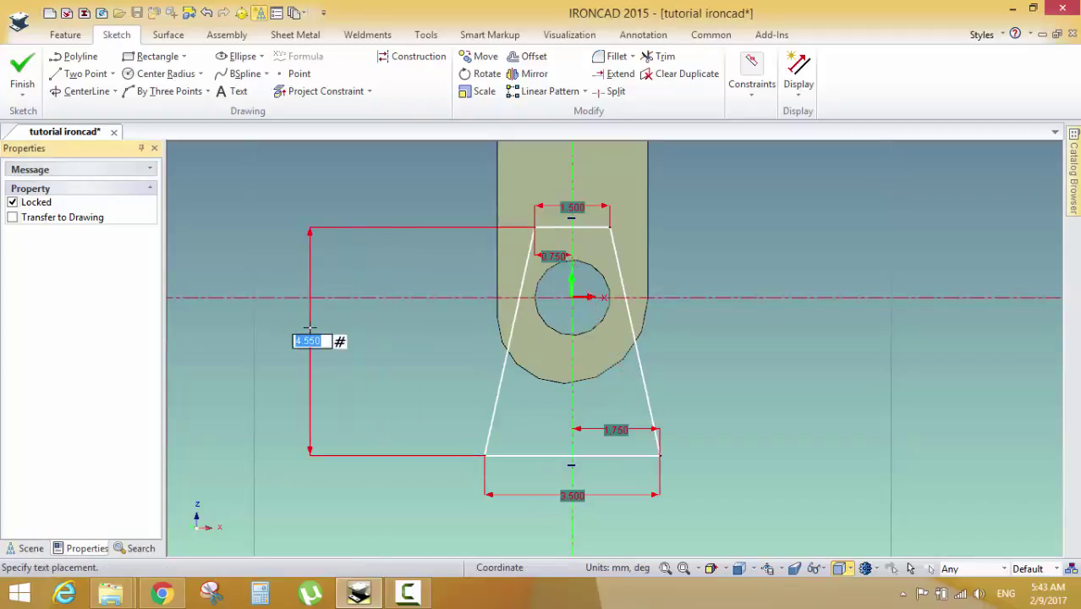
text(3.5)
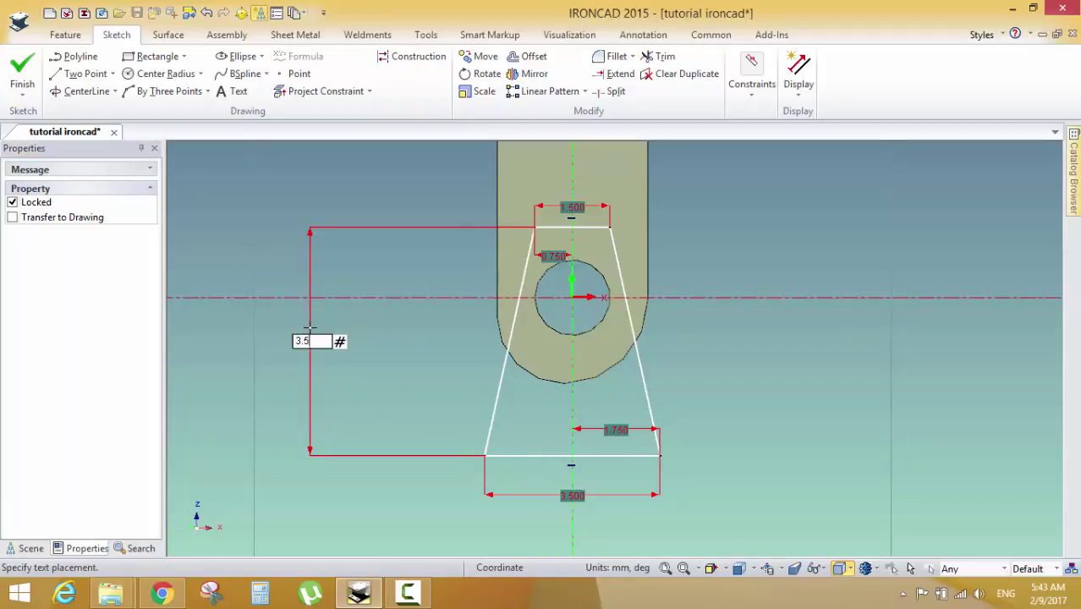
key(Return)
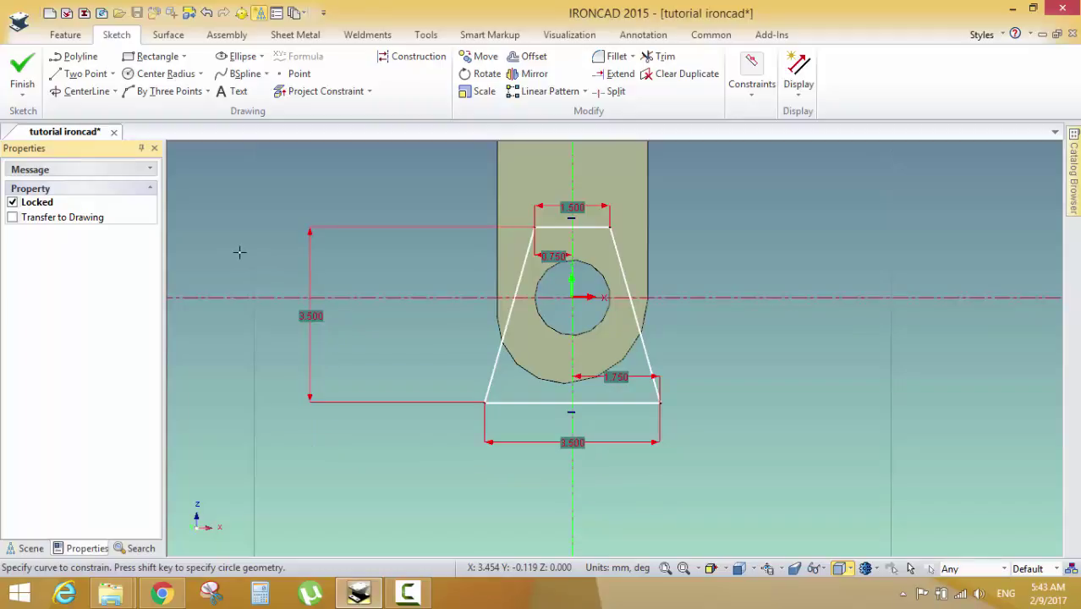
click(22, 72)
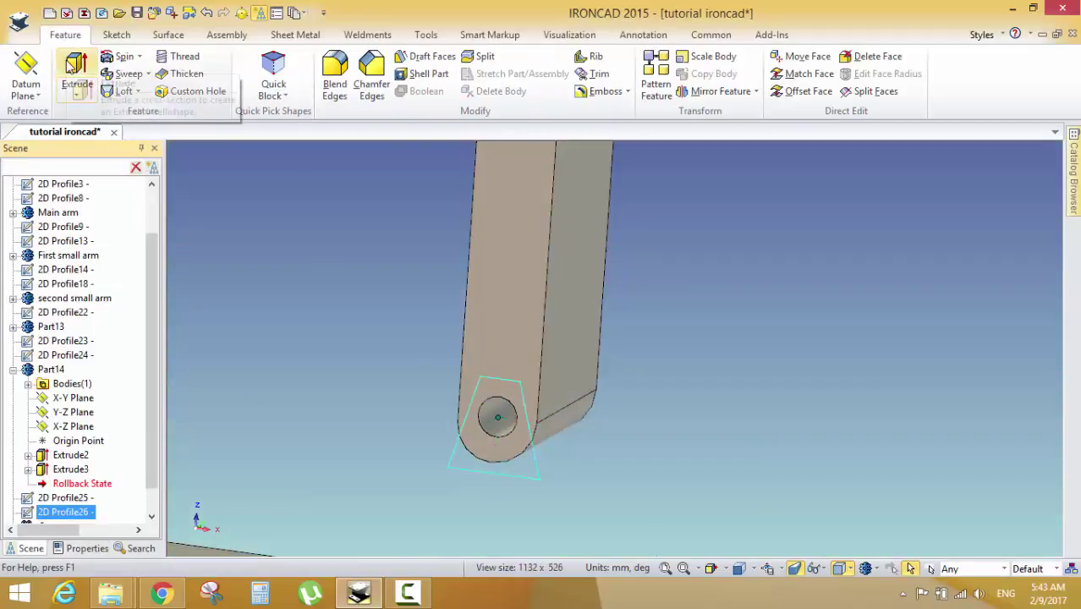
Extrude the trapezoid profile 1 mm outward from the second small arm's face as a new standalone part
click(73, 67)
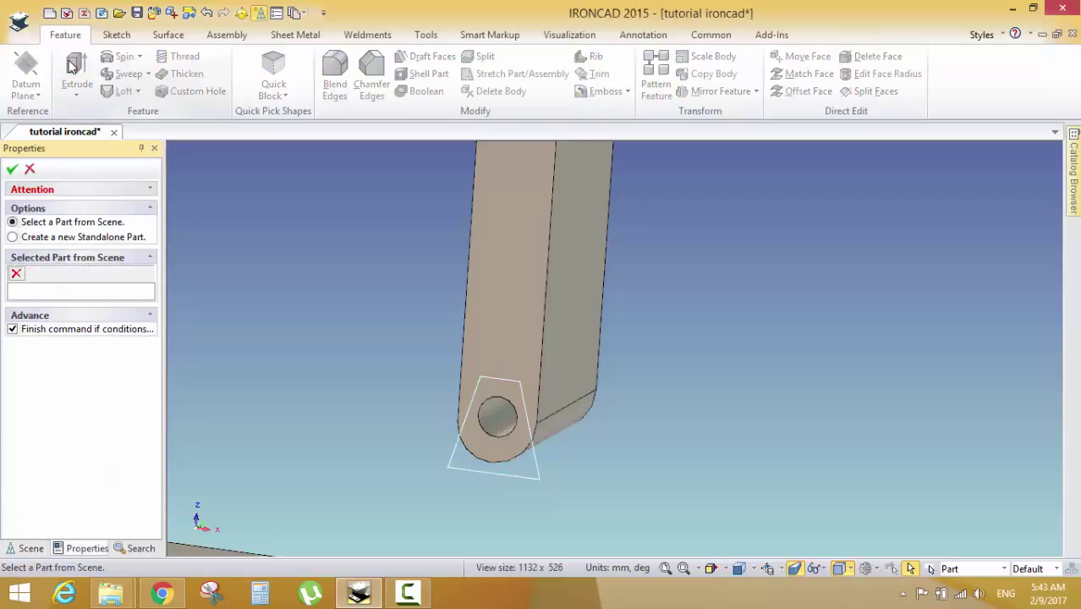
middle_drag(415, 319, 664, 387)
scroll(664, 387, up, 3)
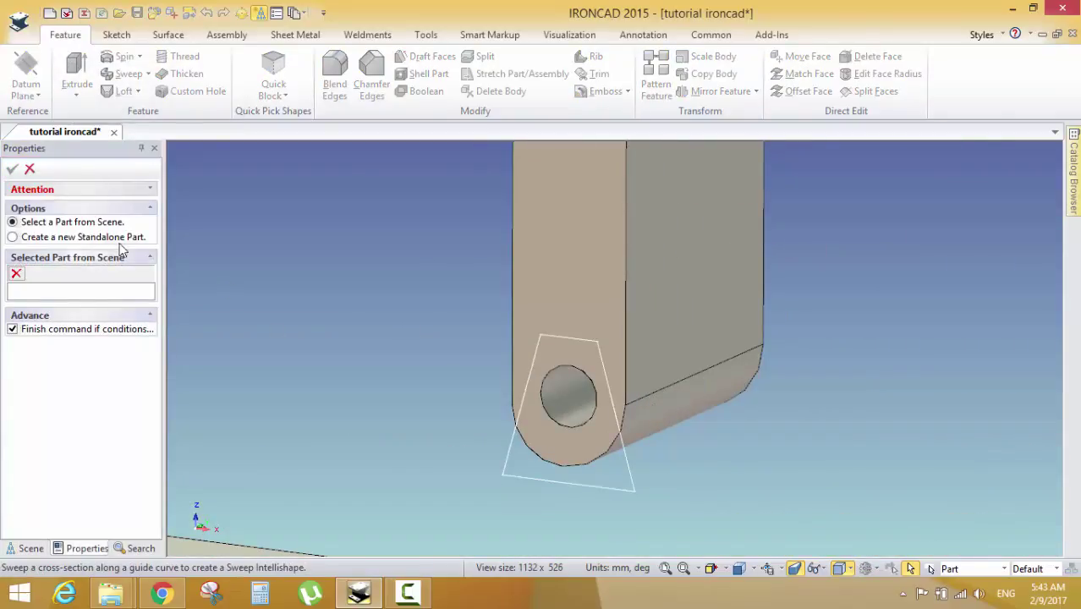
click(79, 239)
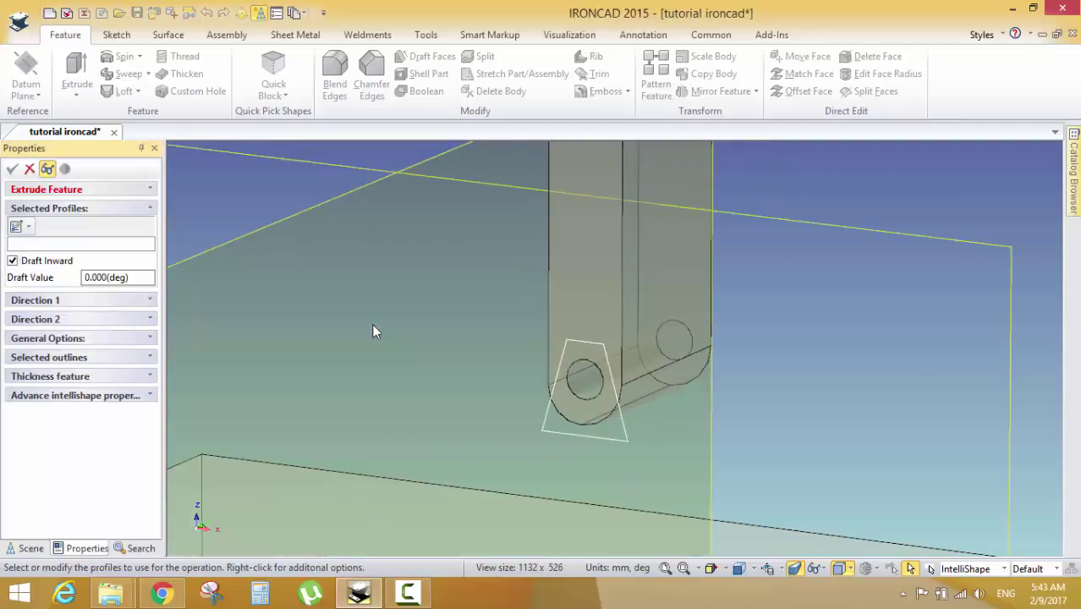
click(548, 410)
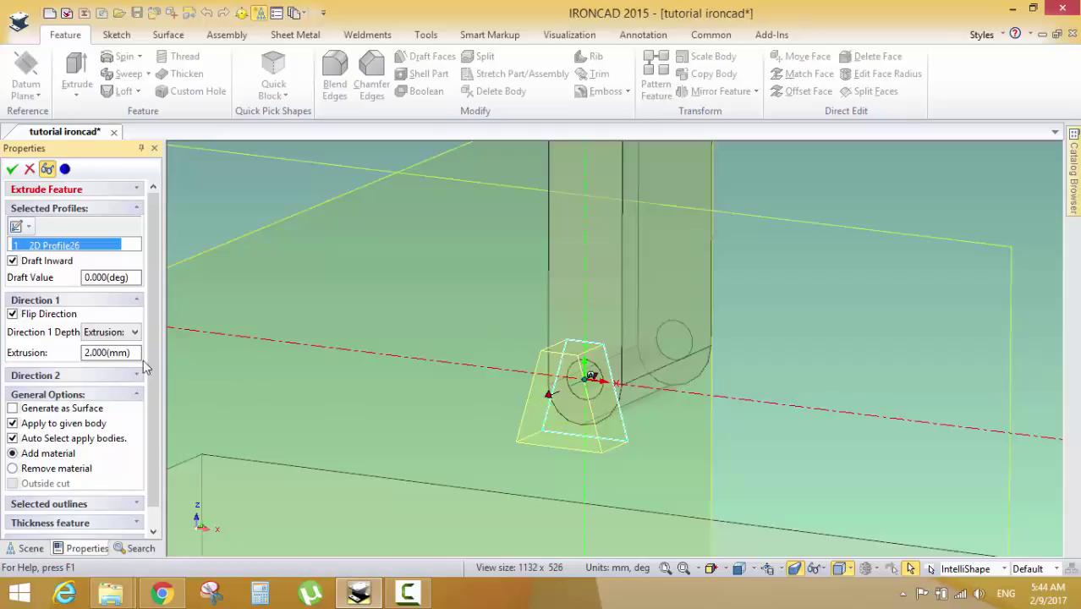
click(118, 353)
text(1)
key(Return)
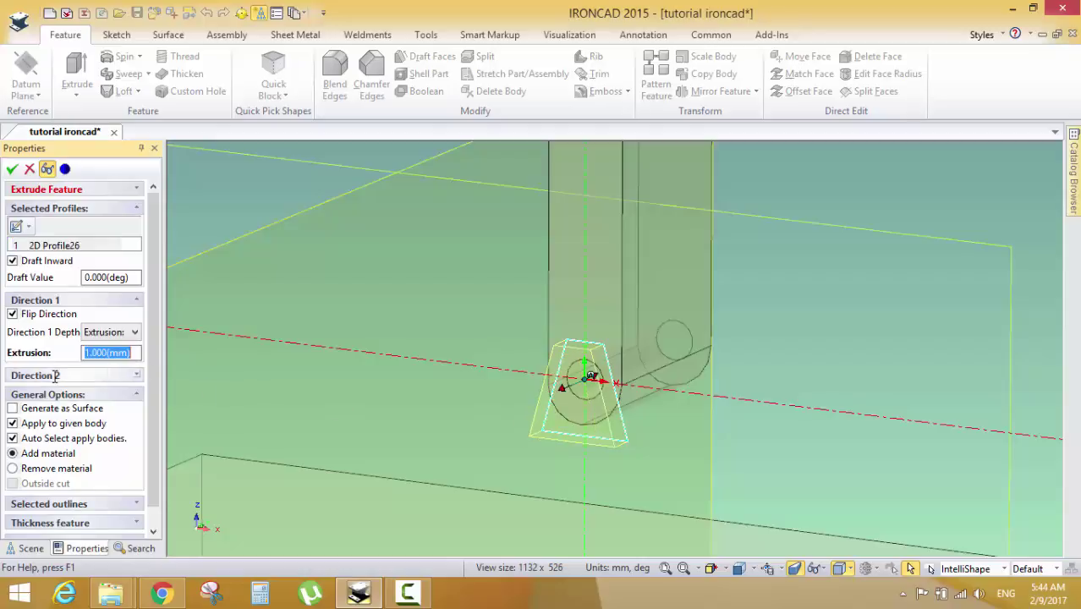
click(11, 170)
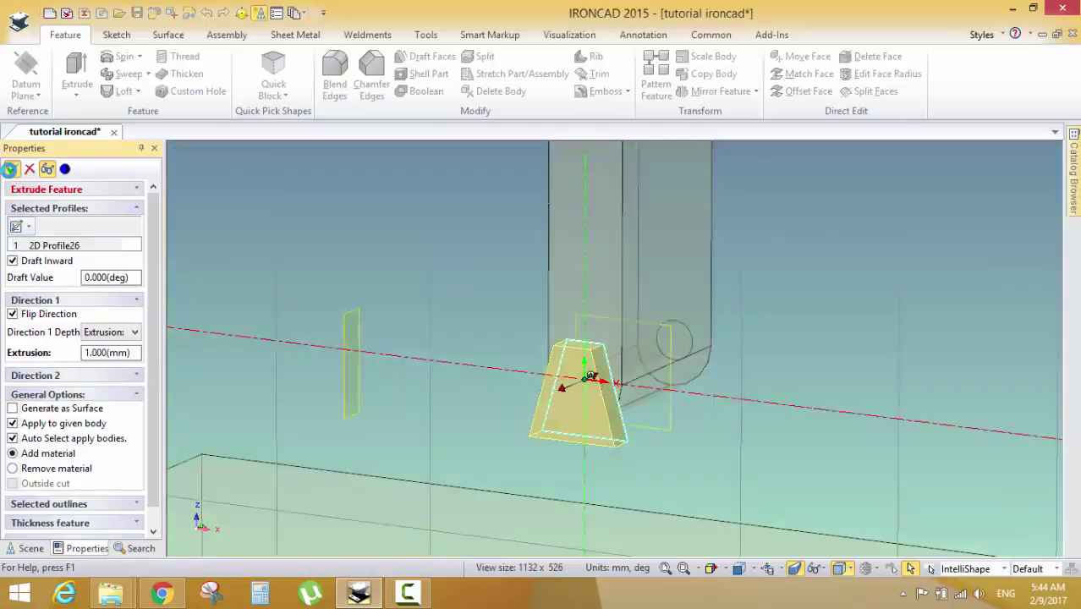
Create a 2D sketch on the trapezoid piece's inner face, visible through the second small arm's lower hole
drag(552, 332, 689, 374)
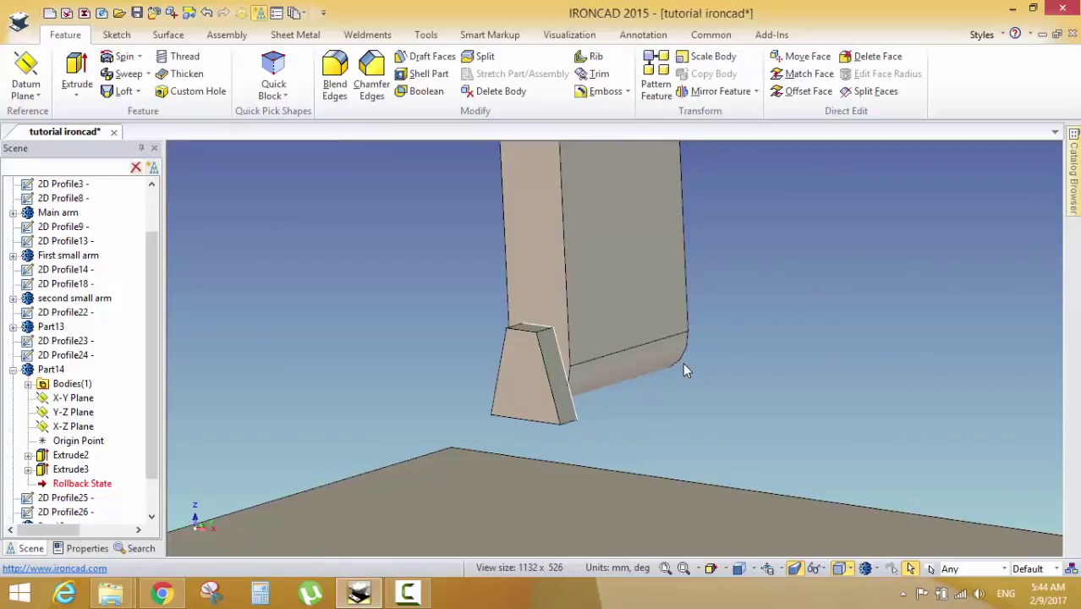
drag(683, 385, 594, 385)
drag(619, 330, 478, 405)
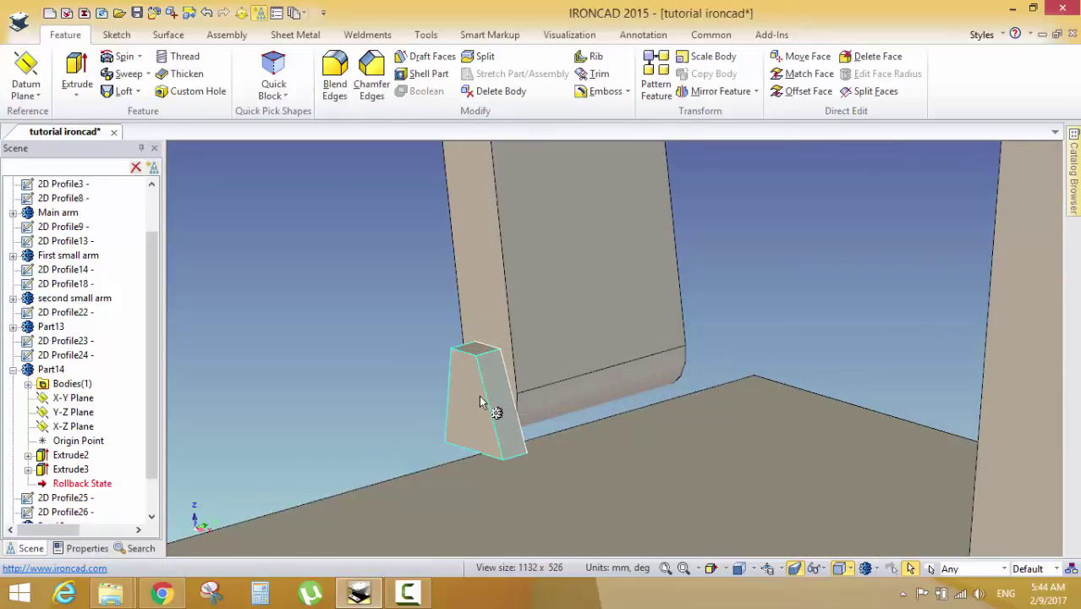
drag(499, 374, 416, 435)
click(575, 369)
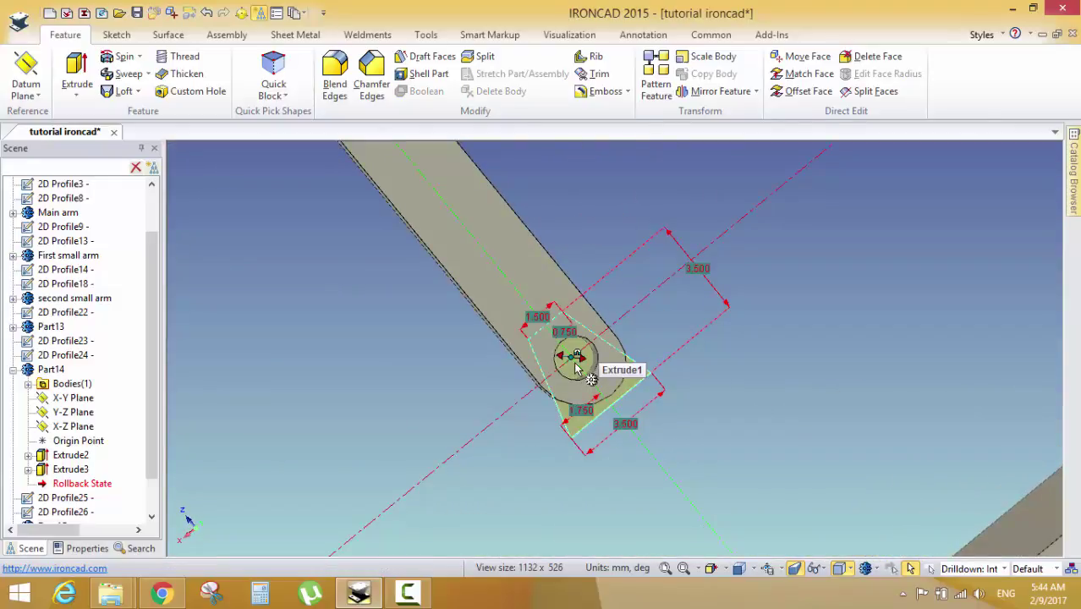
click(681, 366)
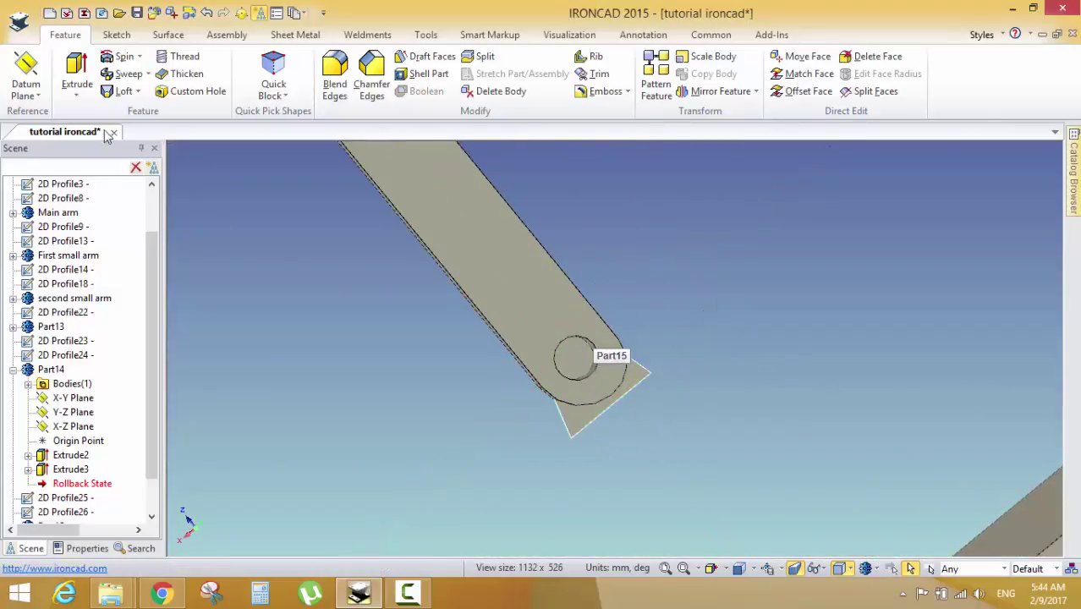
click(76, 72)
click(24, 63)
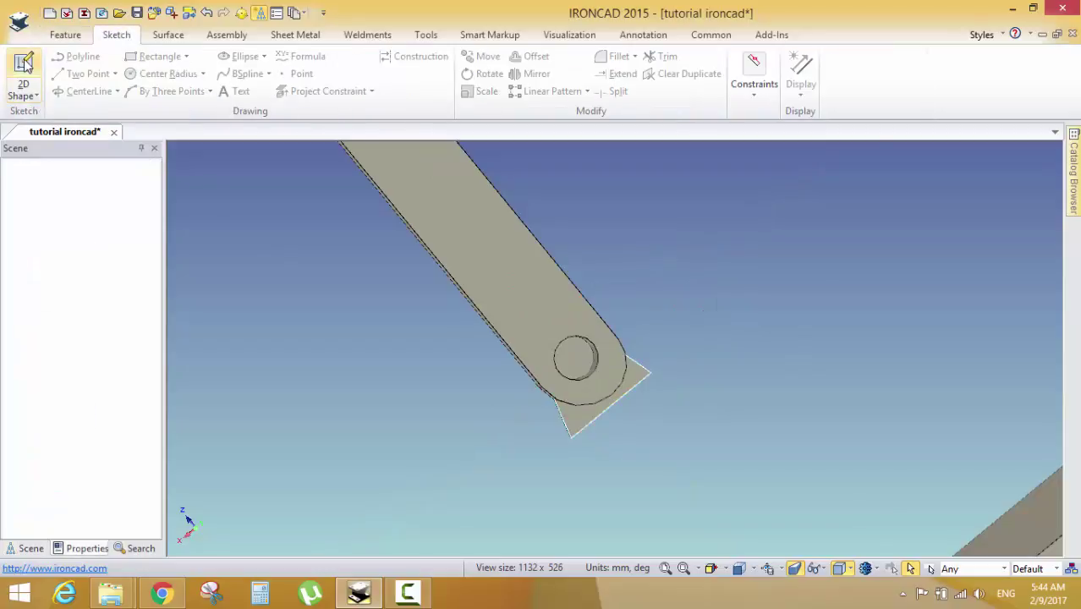
click(575, 358)
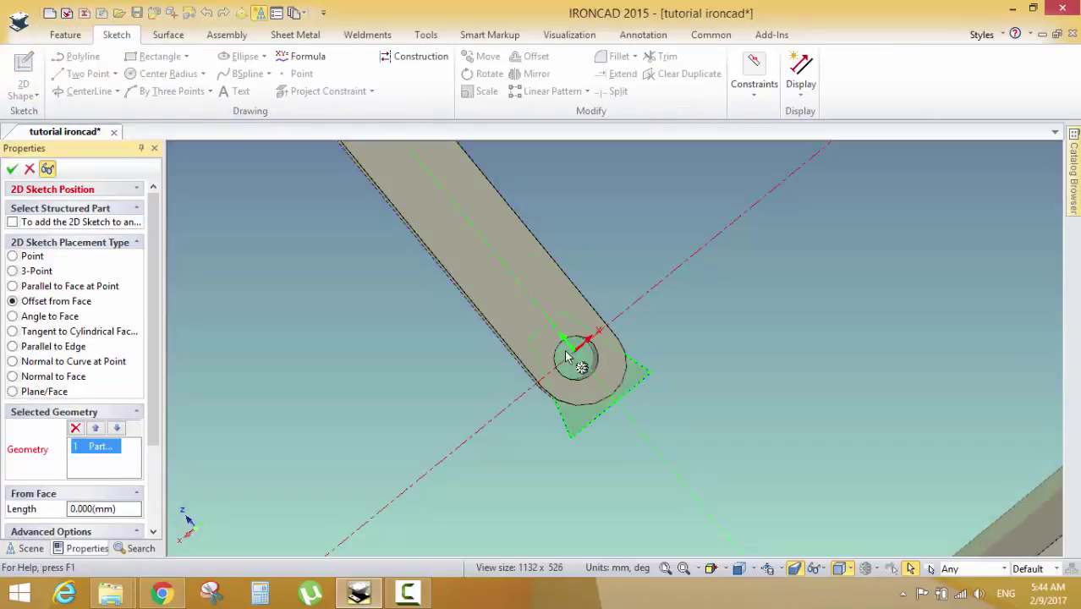
click(12, 168)
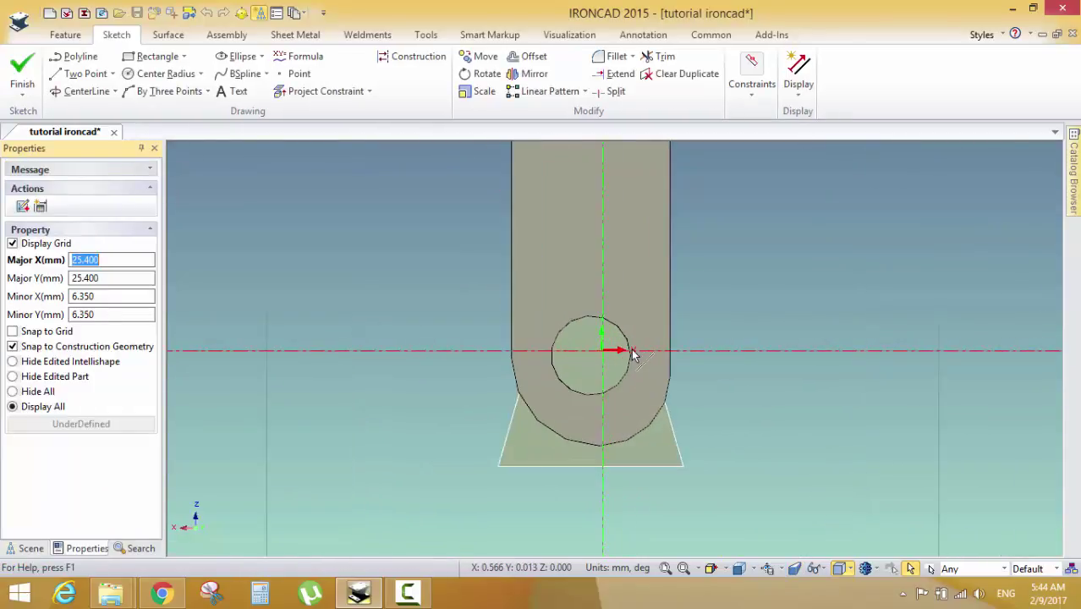
Sketch a circle concentric with the arm's lower hole and matching its radius, and finish the sketch
click(162, 73)
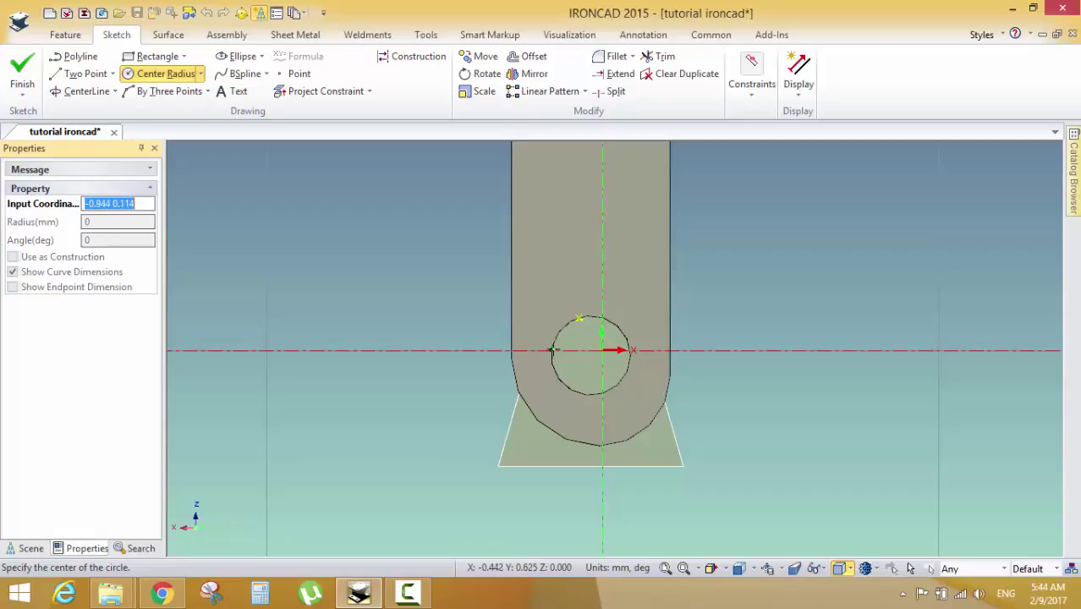
click(590, 355)
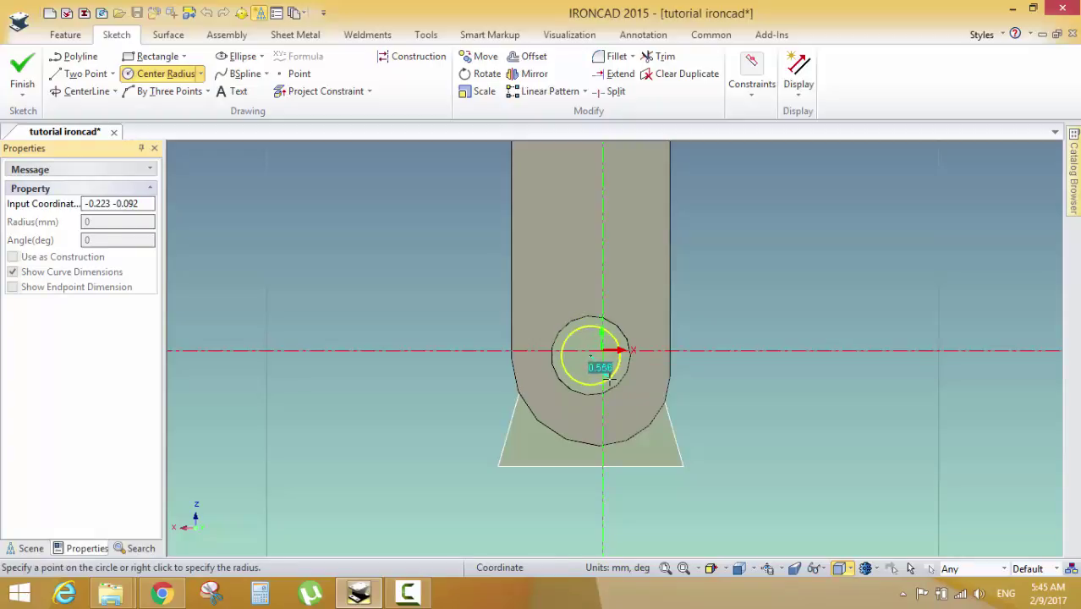
click(617, 385)
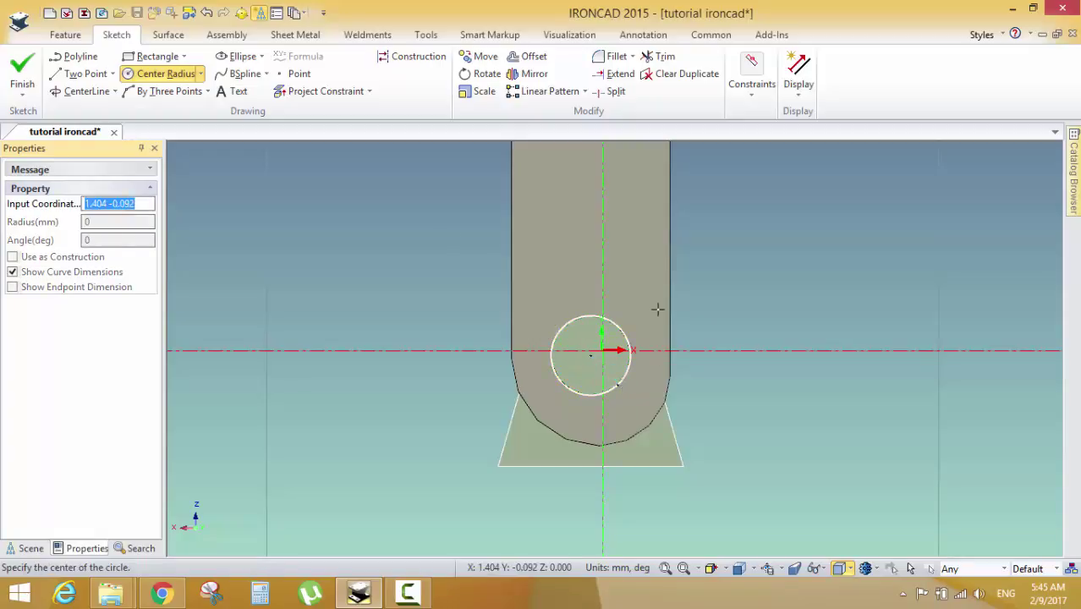
click(21, 64)
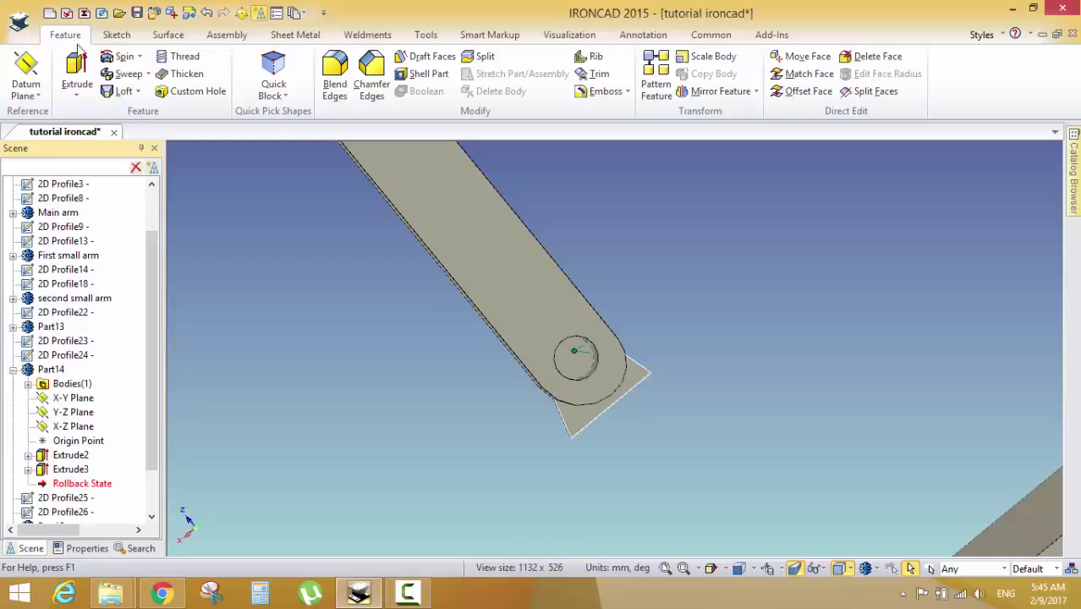
Start an Extrude feature on the existing trapezoid part using the new circle as its profile
click(77, 64)
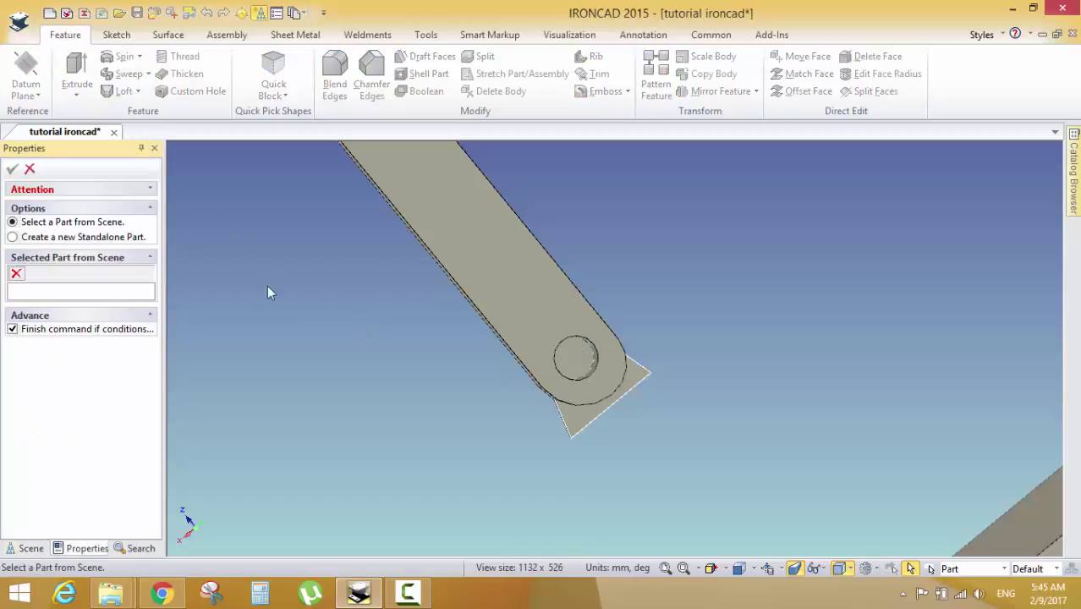
click(643, 370)
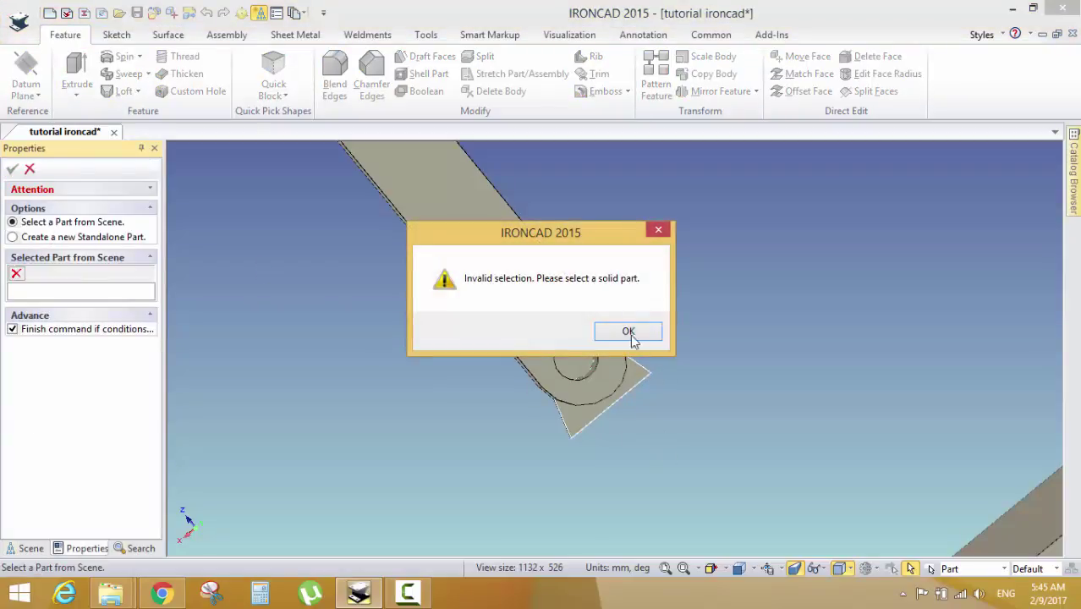
click(626, 332)
scroll(564, 378, up, 2)
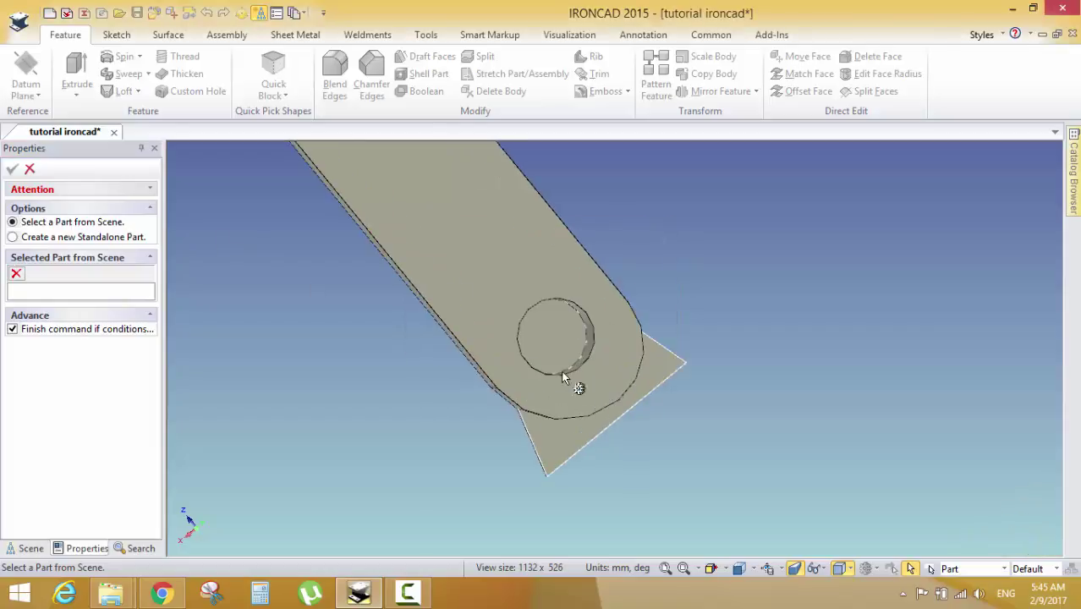
click(542, 341)
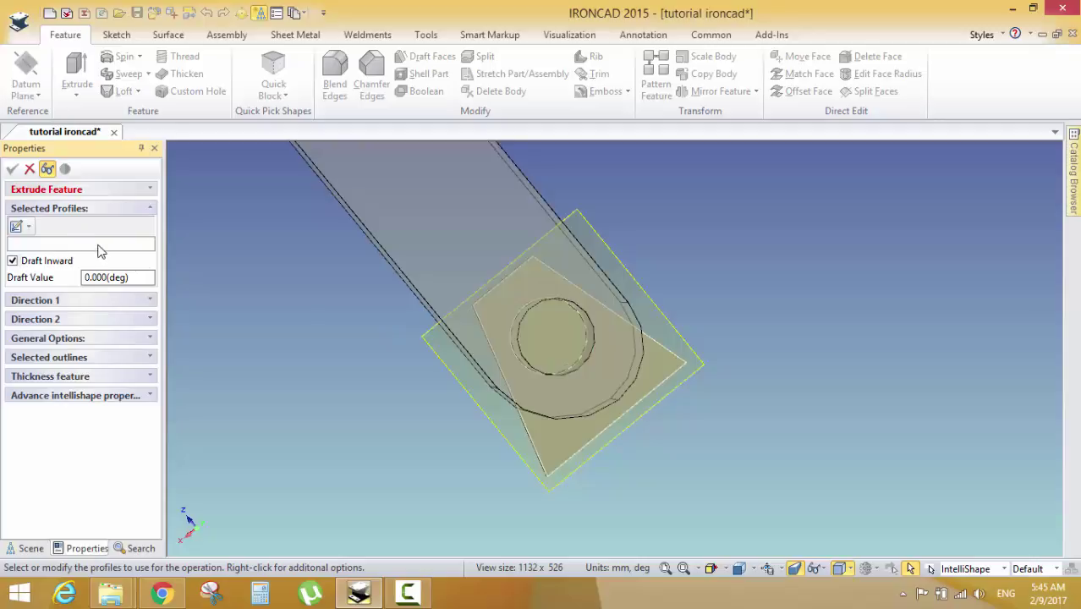
middle_drag(550, 367, 590, 351)
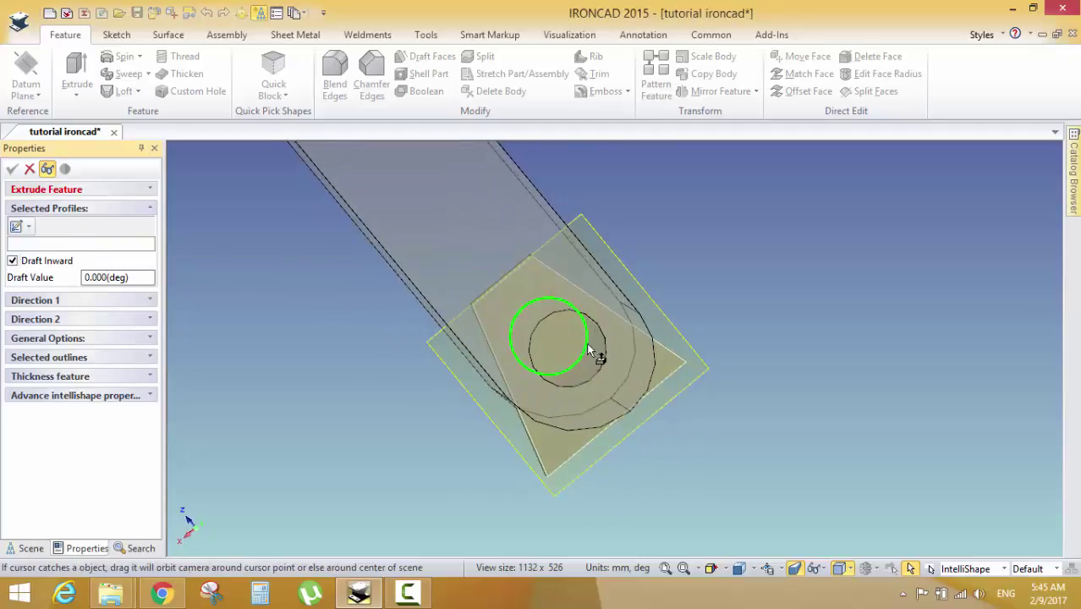
click(586, 351)
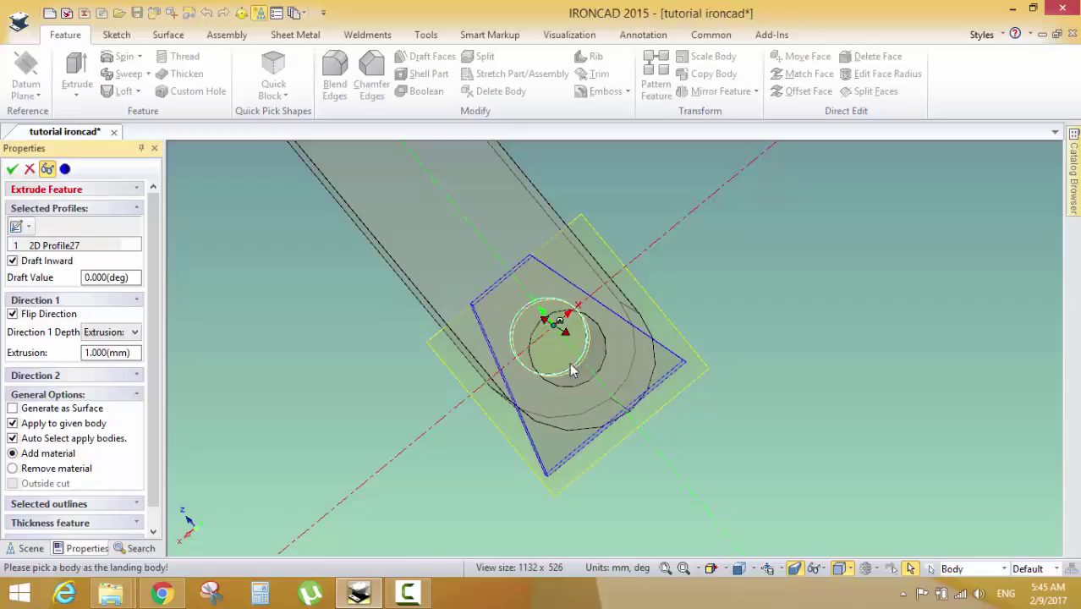
Extrude the circle 7 mm through the arm's lower hole as added material on the trapezoid part
middle_drag(584, 347, 687, 345)
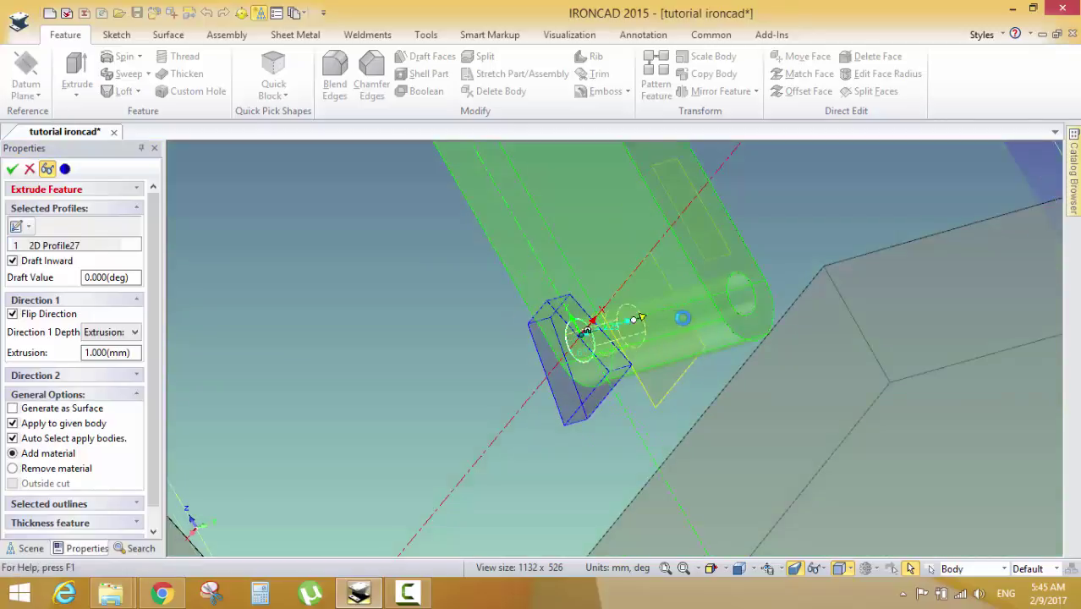
drag(681, 317, 790, 313)
double_click(138, 352)
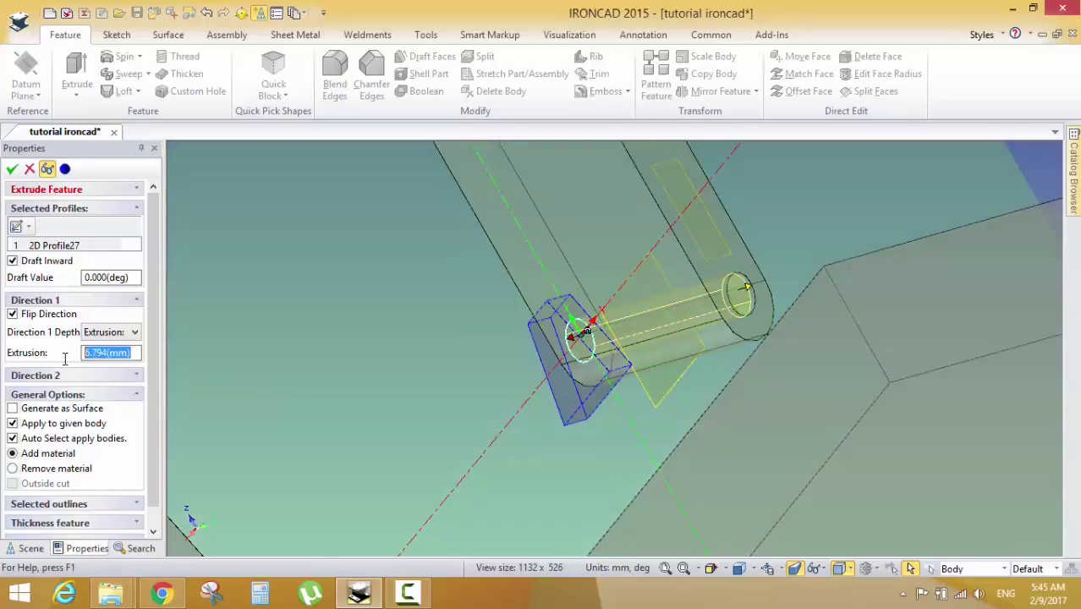
text(7)
key(Return)
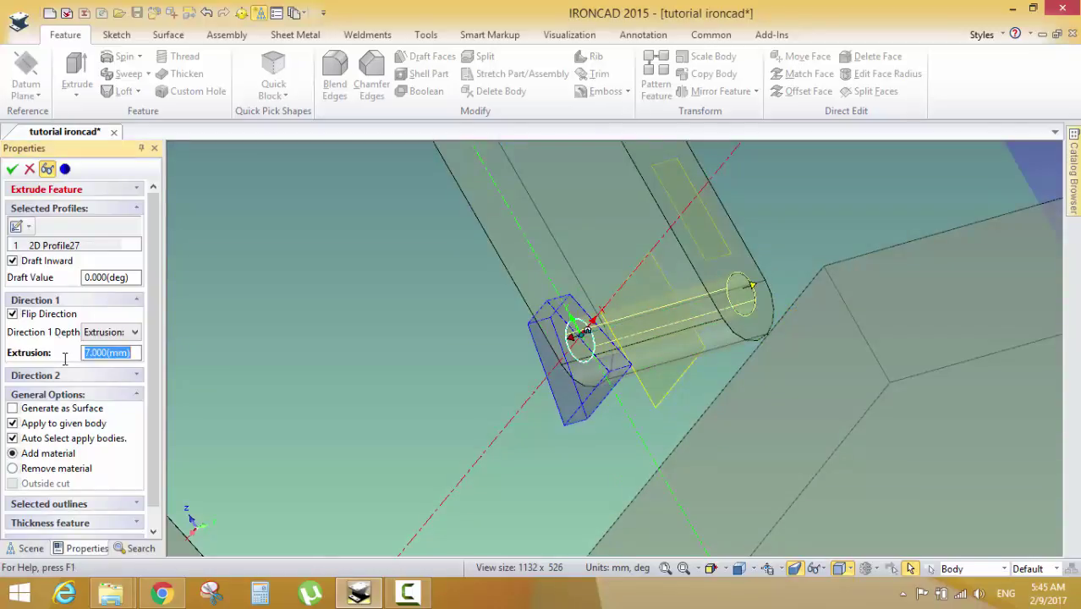
click(12, 168)
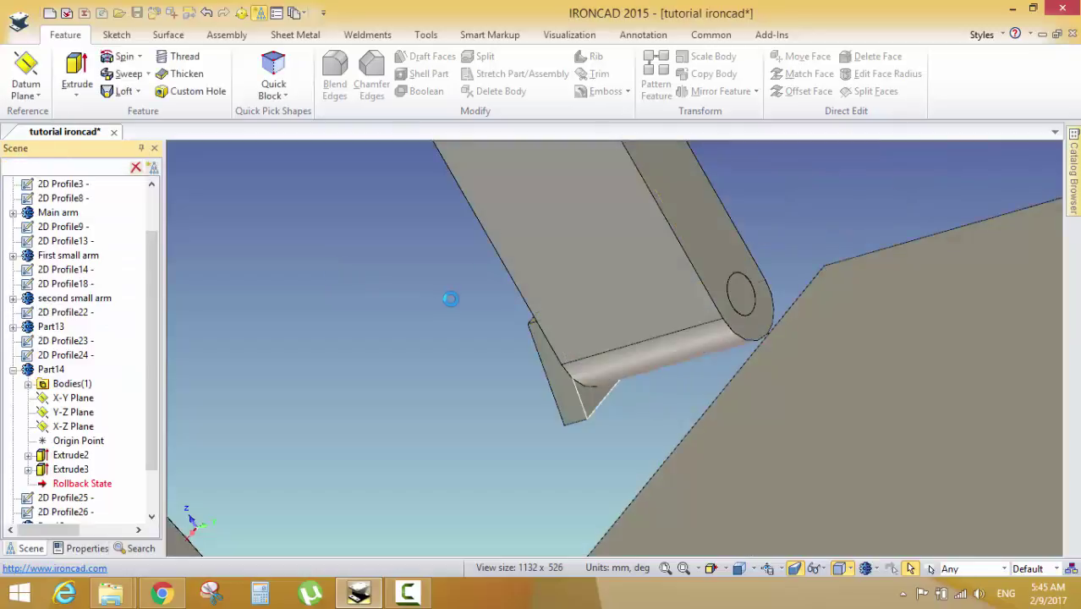
Examine the new pin in the second small arm's lower hole and its place in the whole mechanism
middle_drag(449, 299, 517, 421)
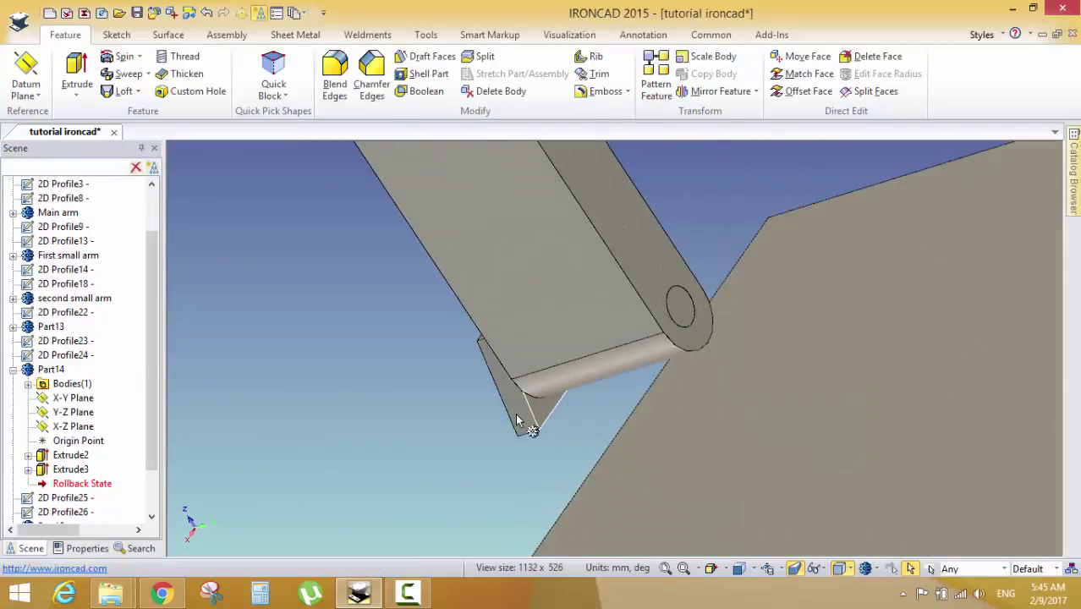
scroll(517, 420, up, 3)
scroll(488, 429, down, 1)
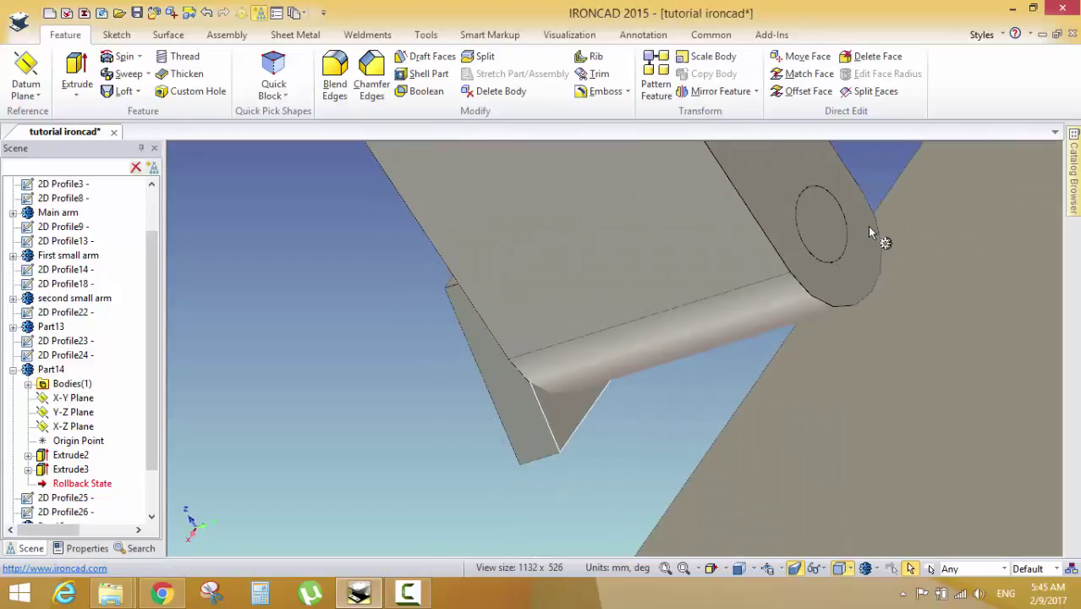
middle_drag(552, 304, 429, 354)
drag(557, 310, 355, 365)
scroll(355, 365, down, 3)
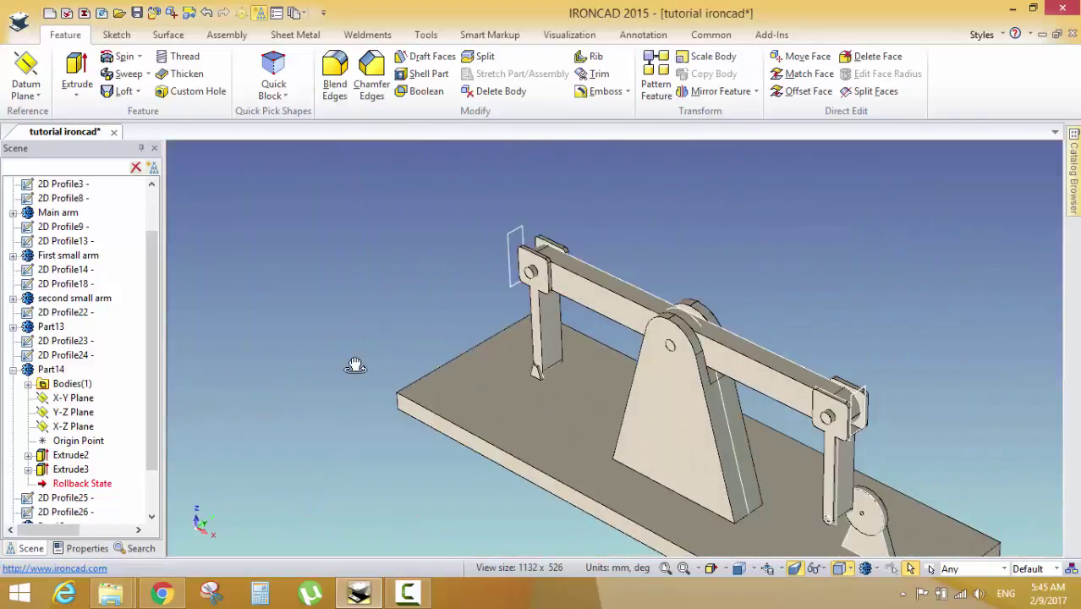
drag(408, 336, 482, 320)
Mirror the trapezoid extrusion to the arm's opposite side about the trapezoid part's own X-Z plane
scroll(590, 337, up, 3)
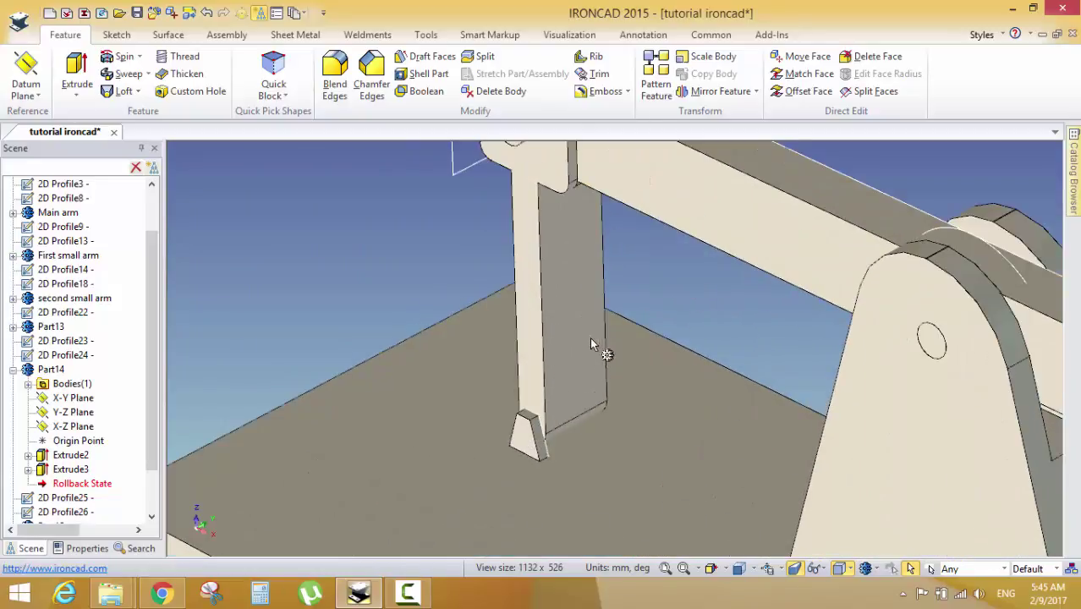
scroll(566, 416, up, 3)
click(545, 423)
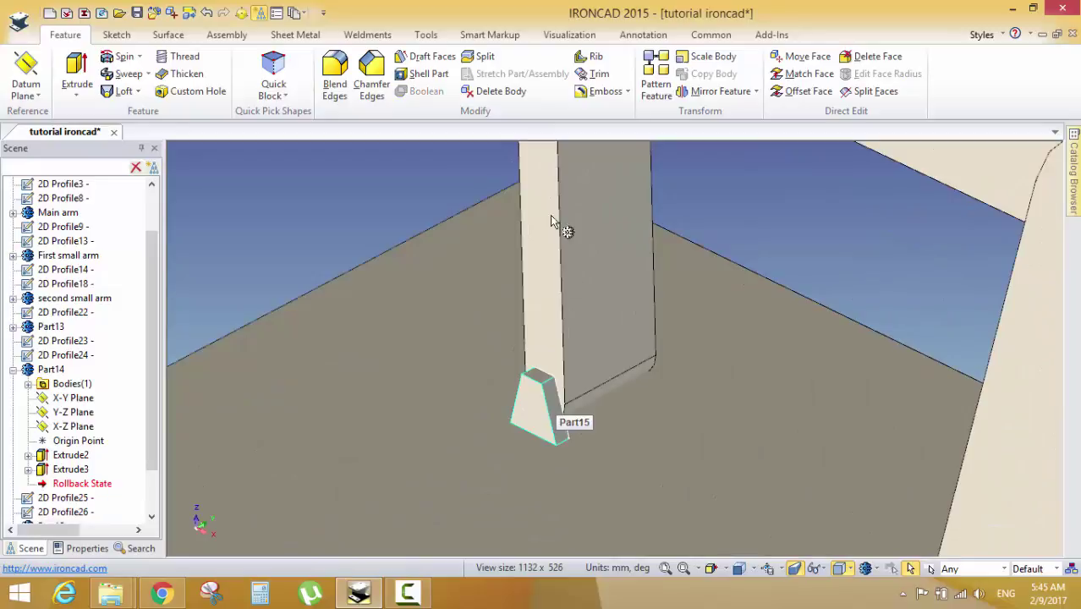
scroll(96, 385, down, 2)
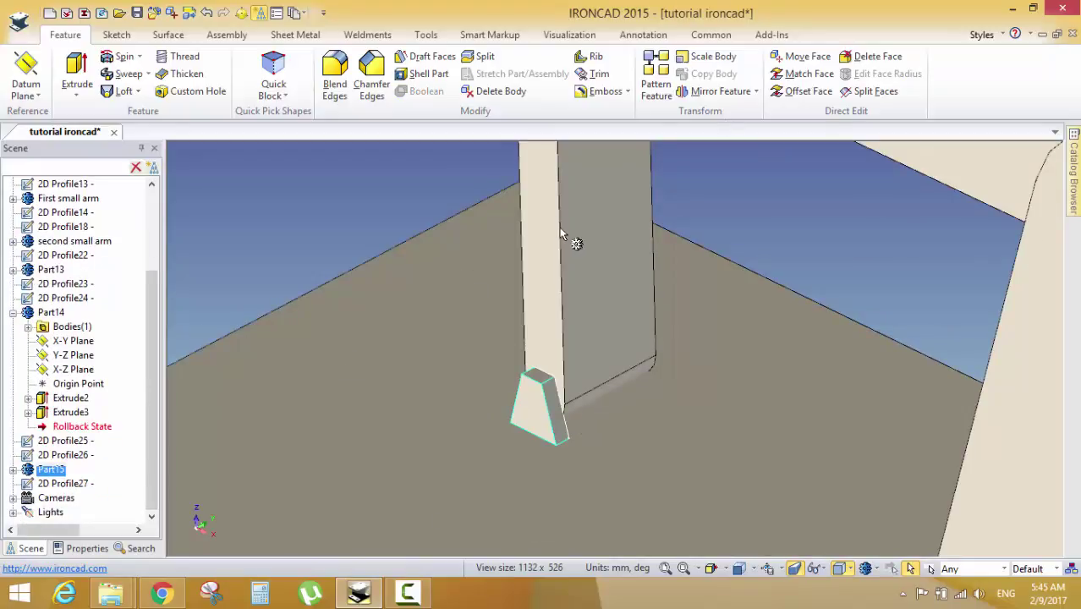
click(716, 93)
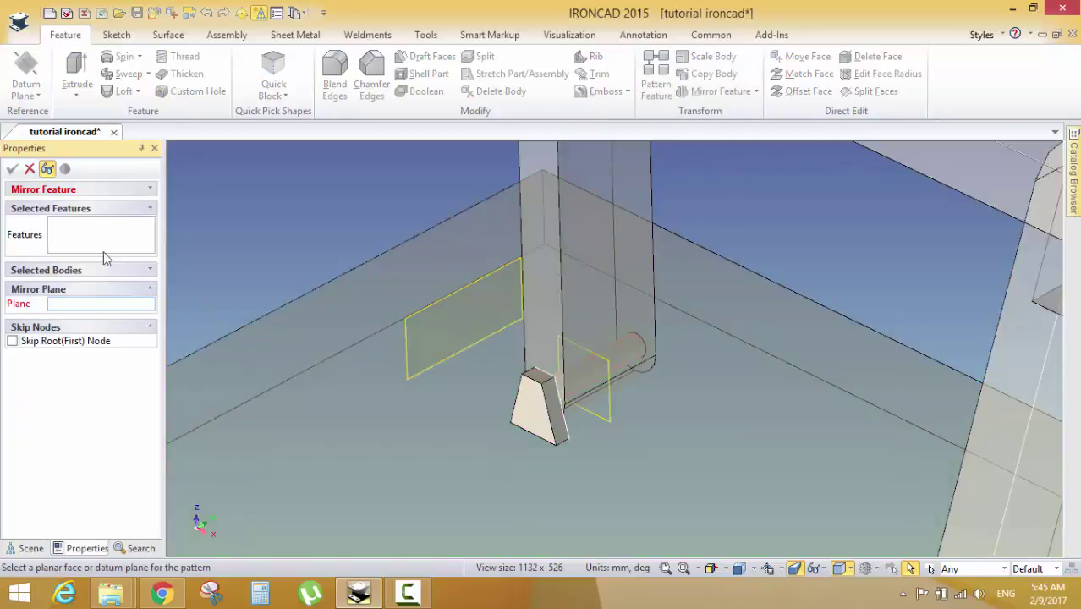
click(360, 388)
click(533, 415)
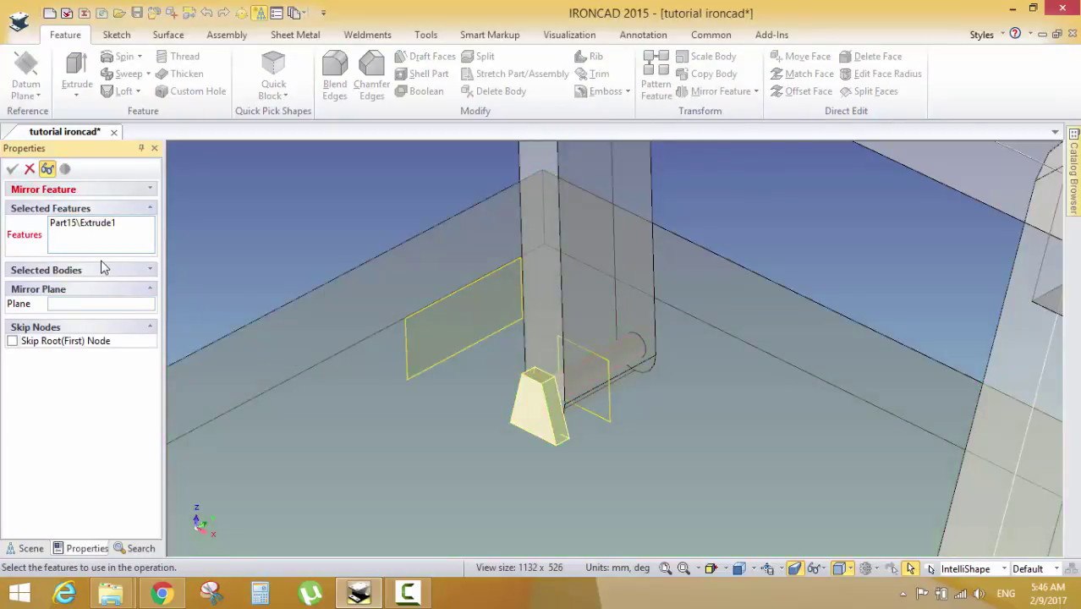
click(88, 303)
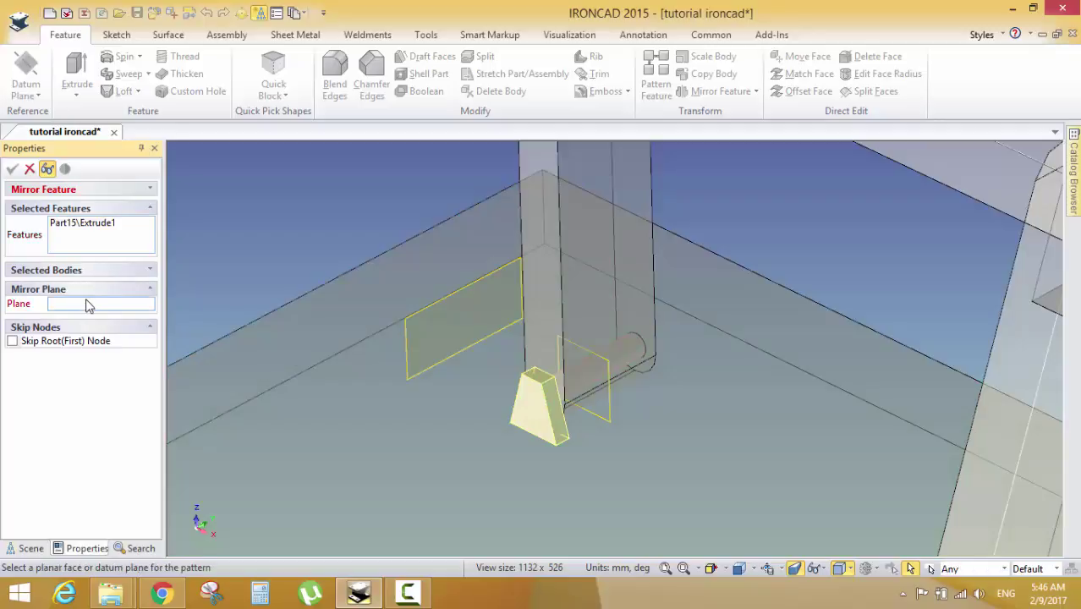
click(606, 415)
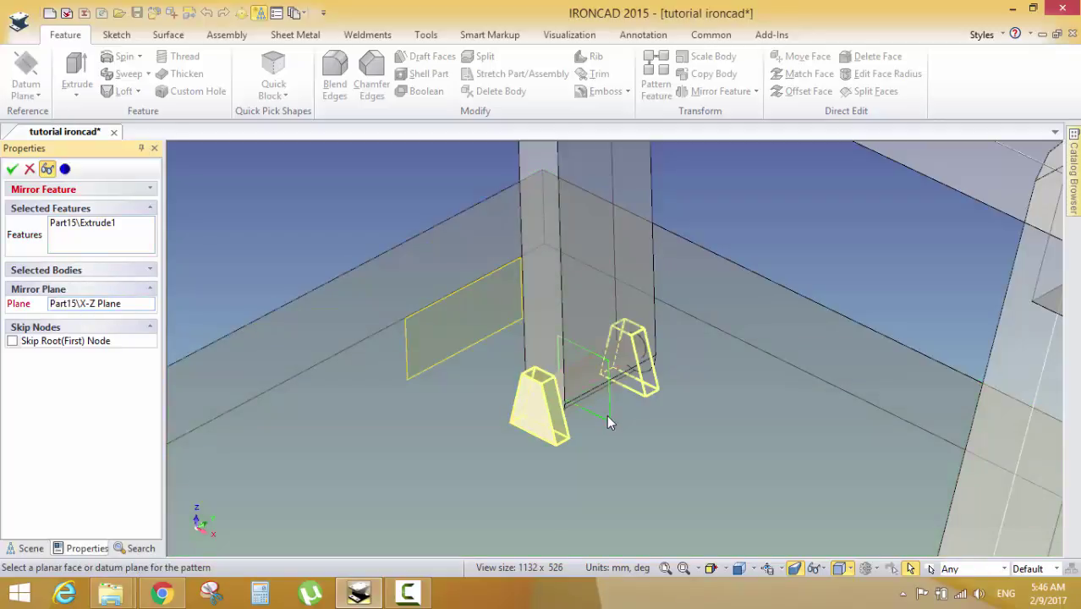
click(12, 168)
Inspect the trapezoids on both sides of the arm and expand Part15's feature list in the scene tree
middle_drag(664, 317, 518, 420)
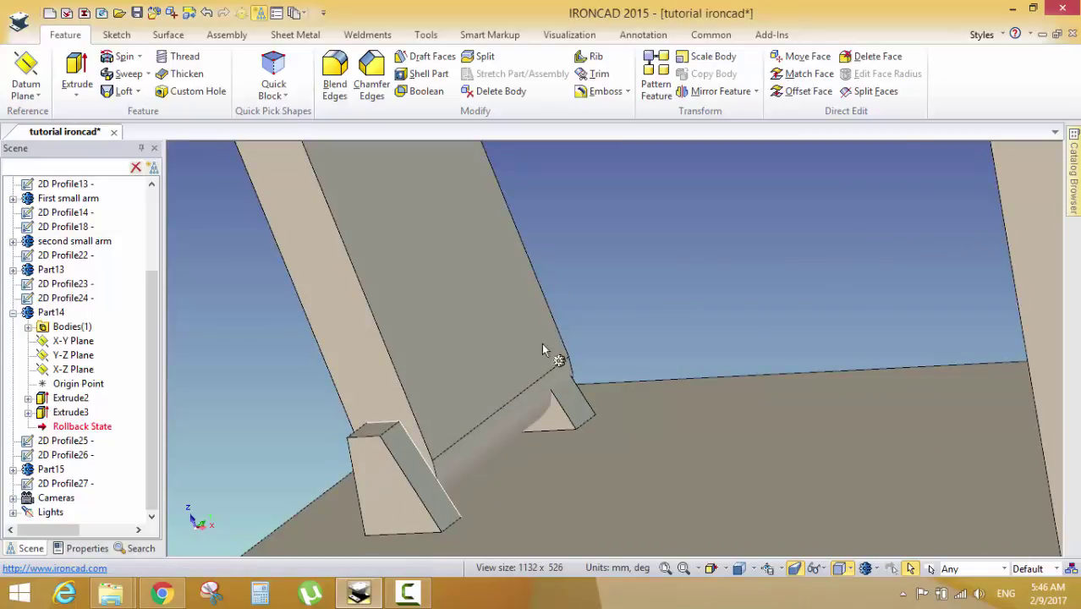
middle_drag(529, 348, 504, 289)
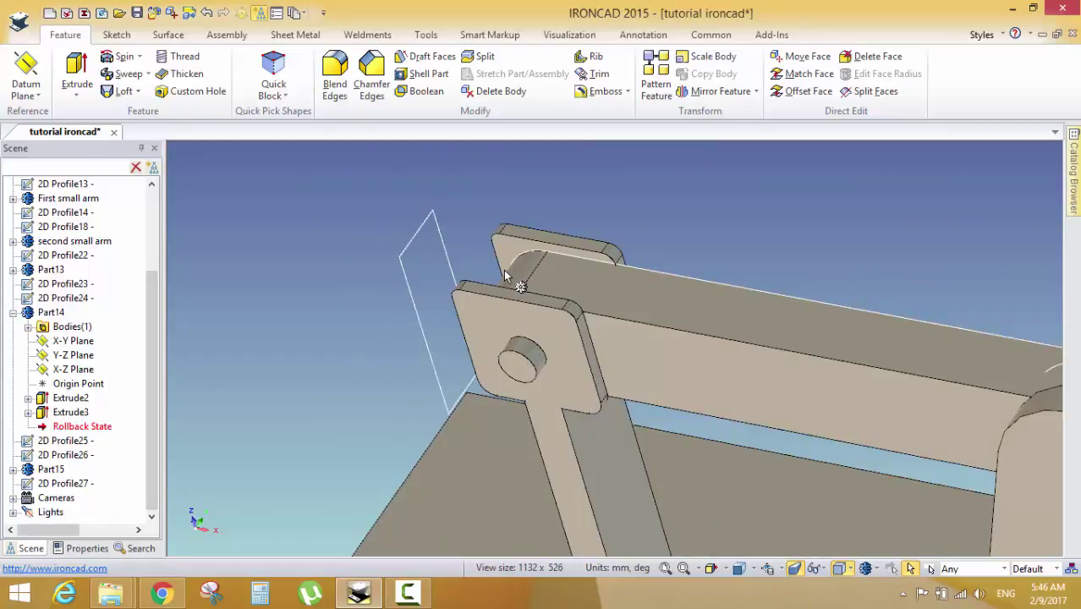
middle_drag(596, 342, 522, 271)
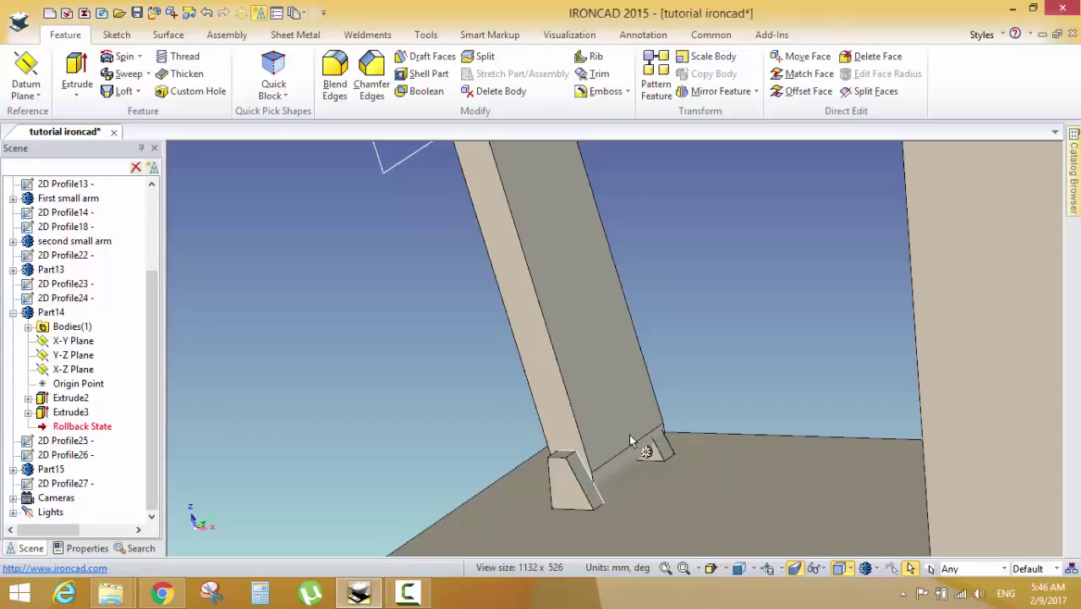
click(11, 470)
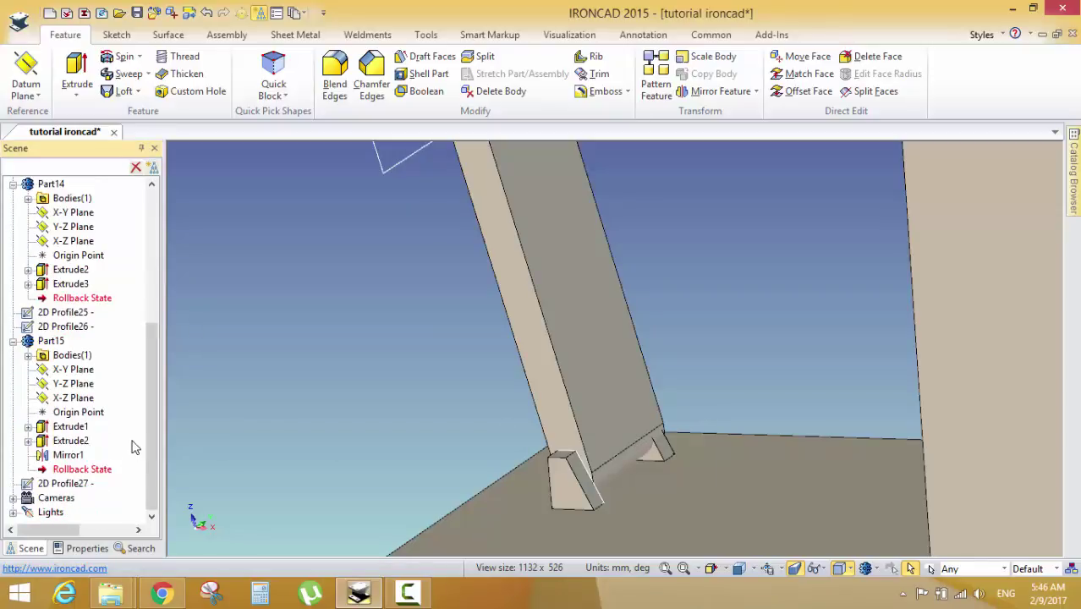
Delete the existing mirror feature from the trapezoid part, Part15
click(69, 455)
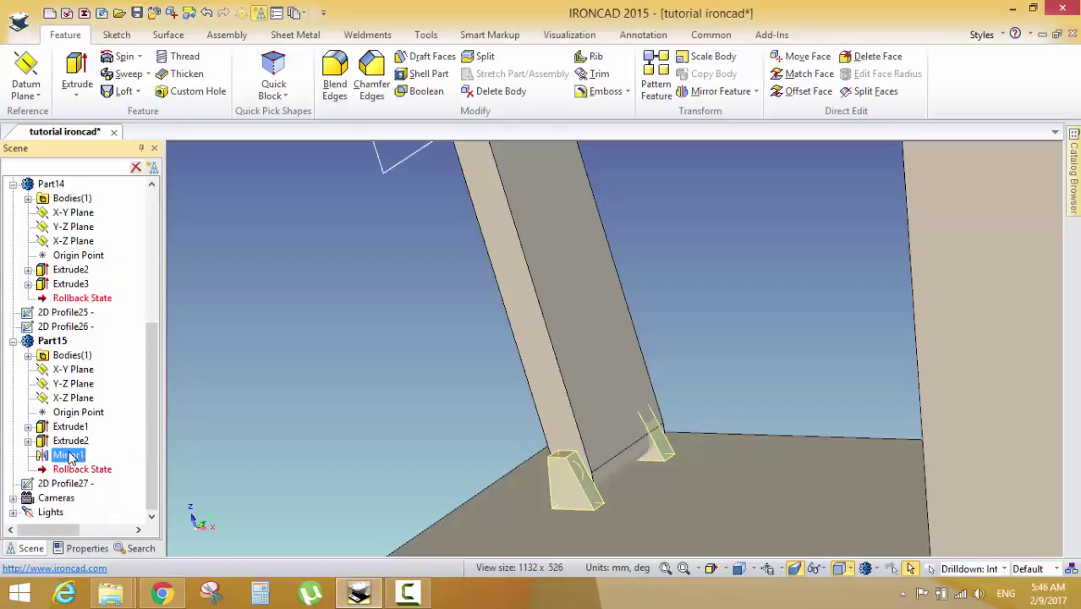
key(Delete)
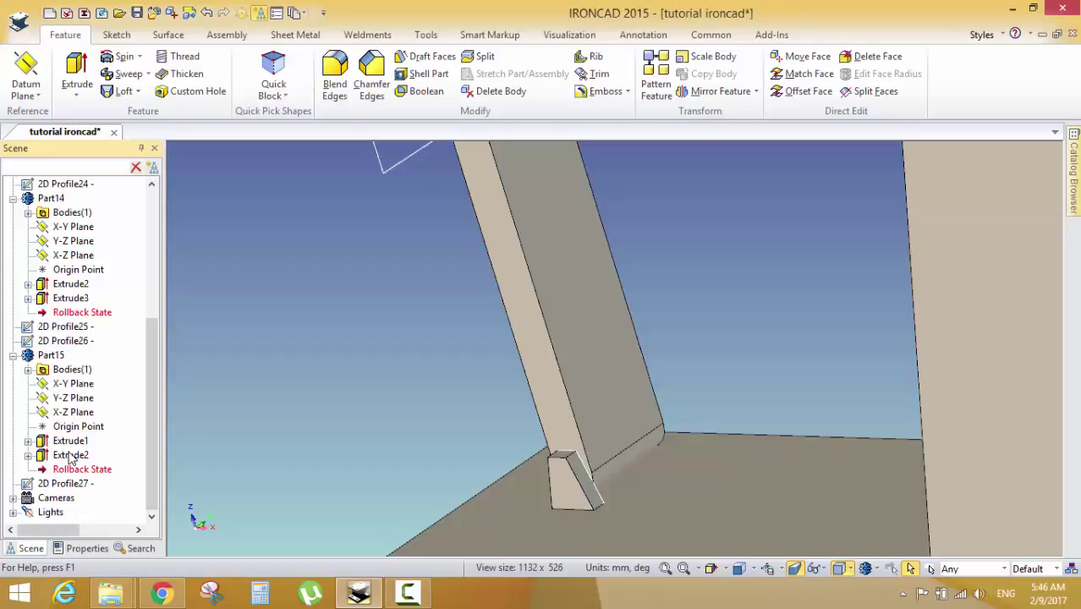
middle_drag(725, 300, 660, 420)
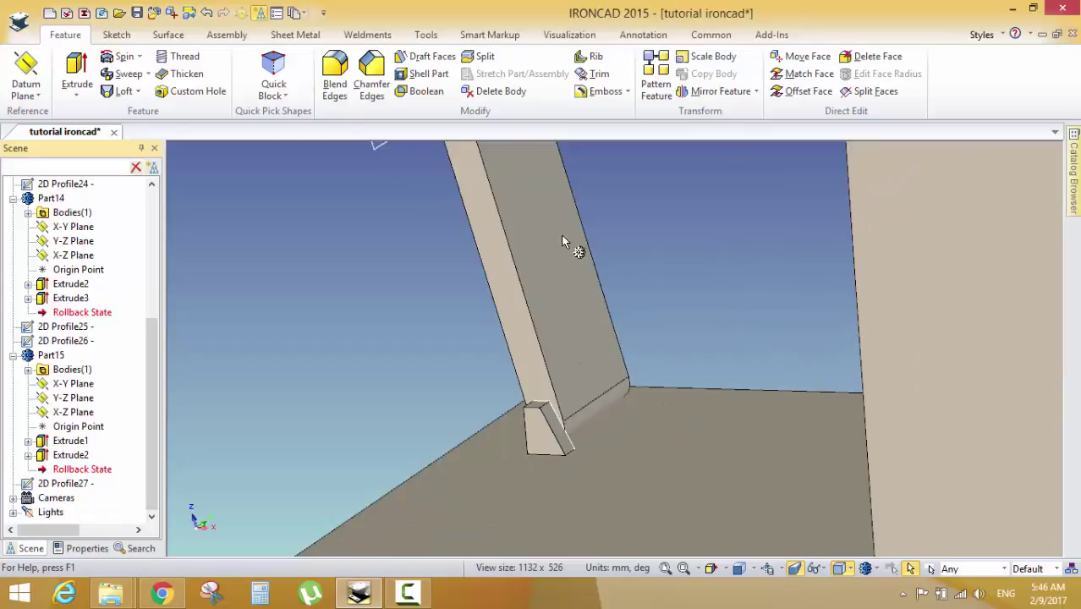
Begin a datum plane in the trapezoid part, offset from the trapezoid's inner face against the arm
click(32, 91)
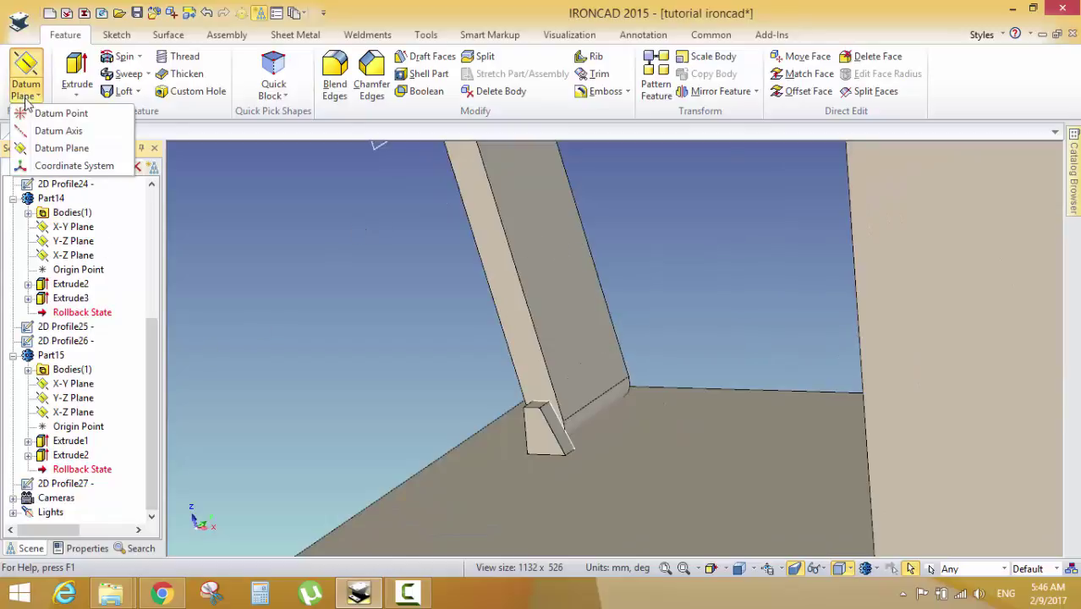
click(63, 148)
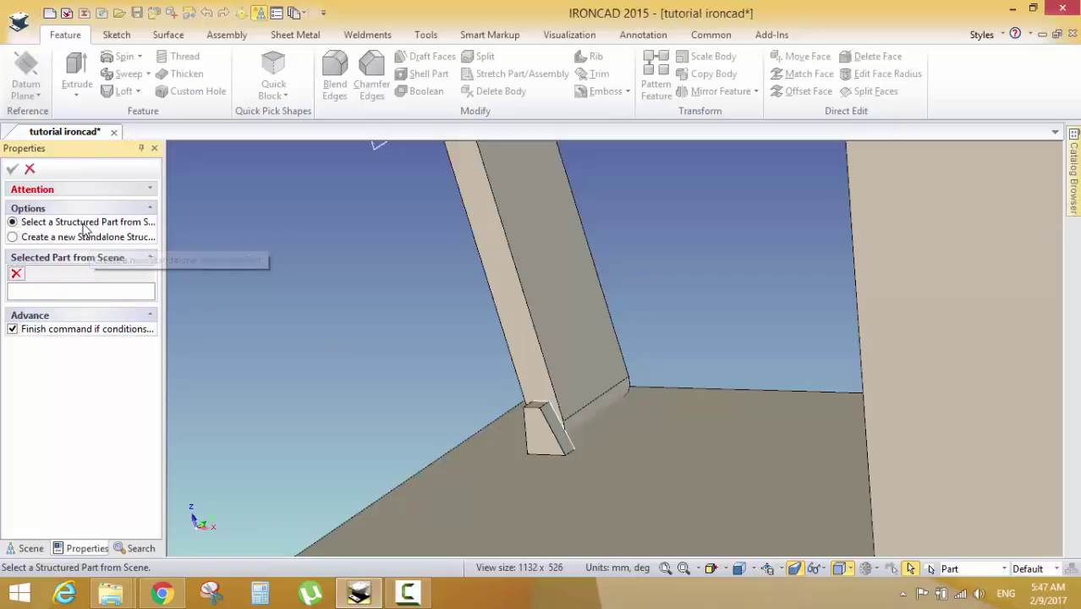
click(537, 443)
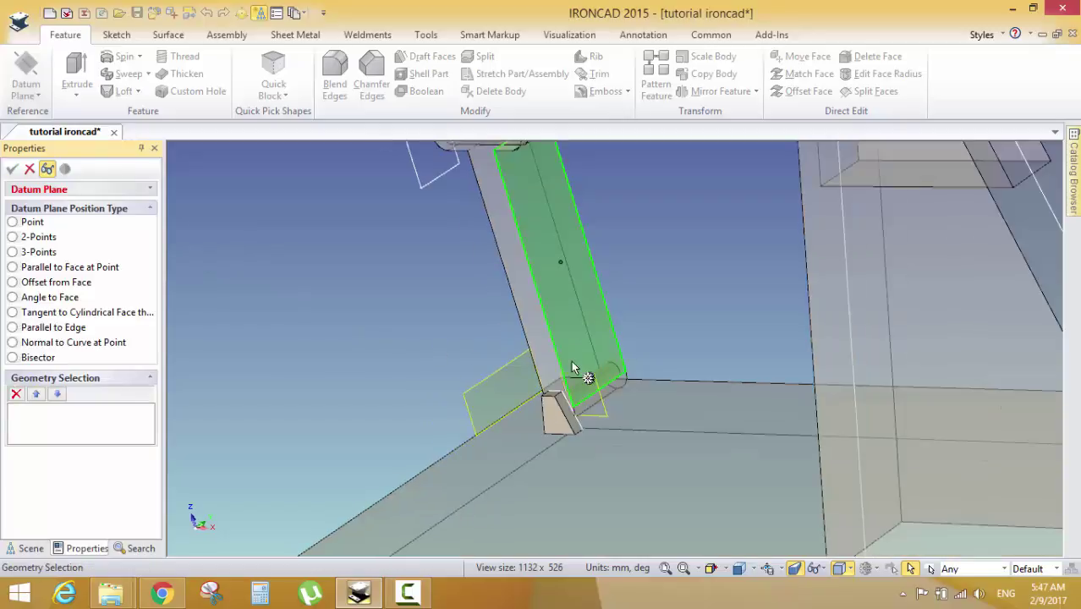
middle_drag(572, 368, 602, 348)
scroll(600, 400, down, 3)
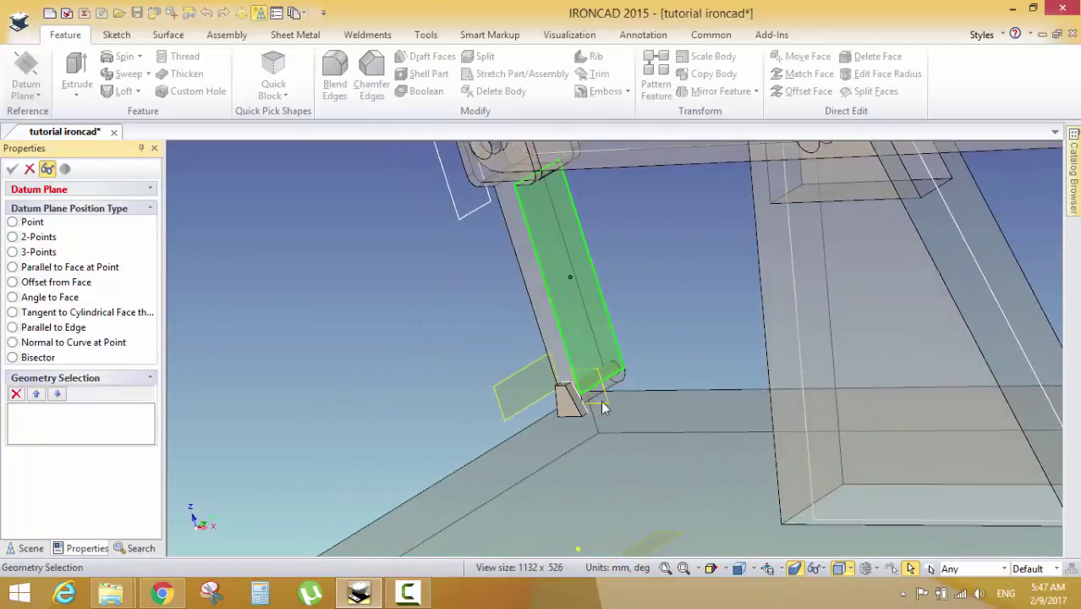
scroll(591, 380, up, 5)
middle_drag(502, 392, 353, 421)
click(586, 539)
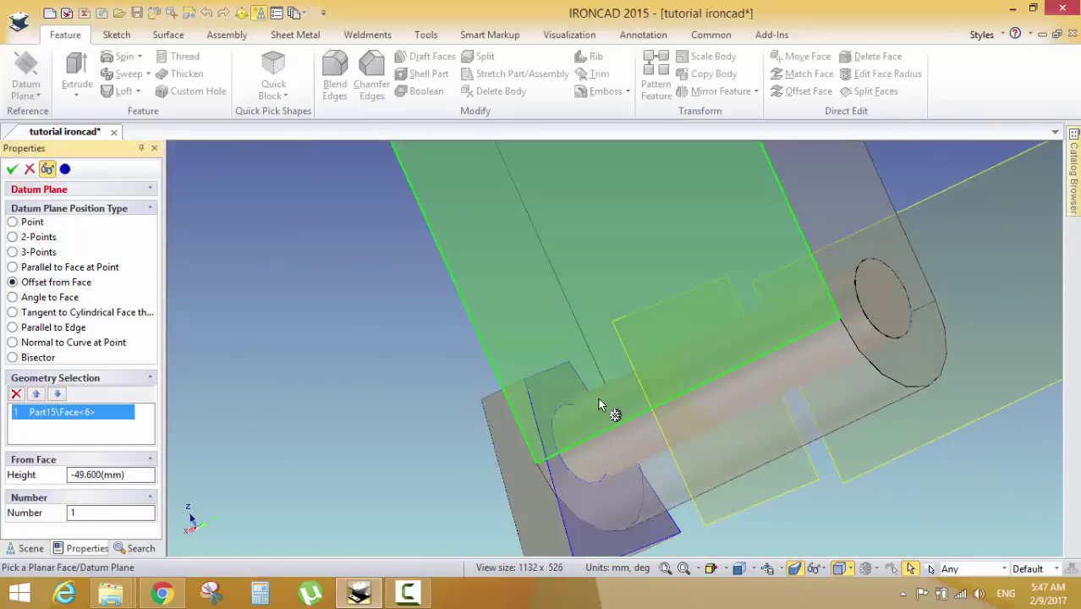
Set the datum plane's offset to 3.5 mm and create it within the arm's thickness
middle_drag(598, 398, 774, 386)
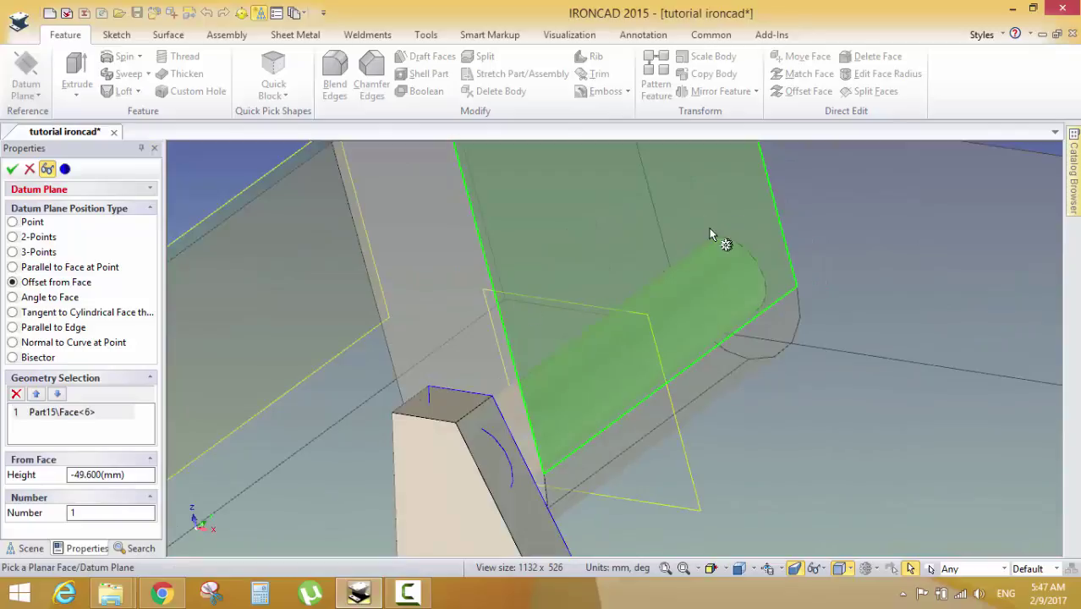
middle_drag(708, 228, 702, 251)
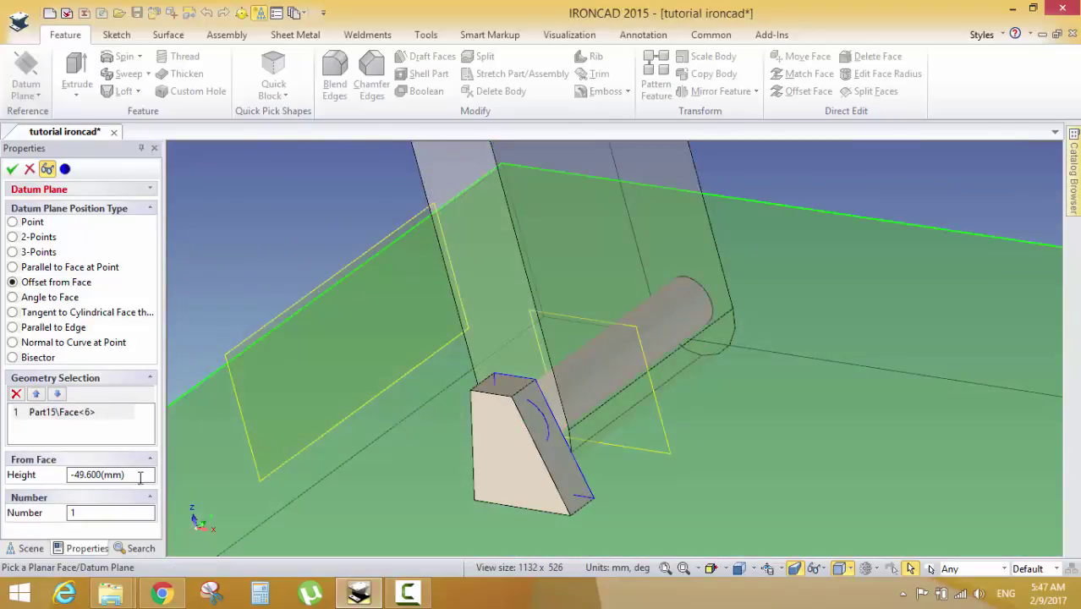
drag(140, 477, 22, 476)
text(3.5)
key(Return)
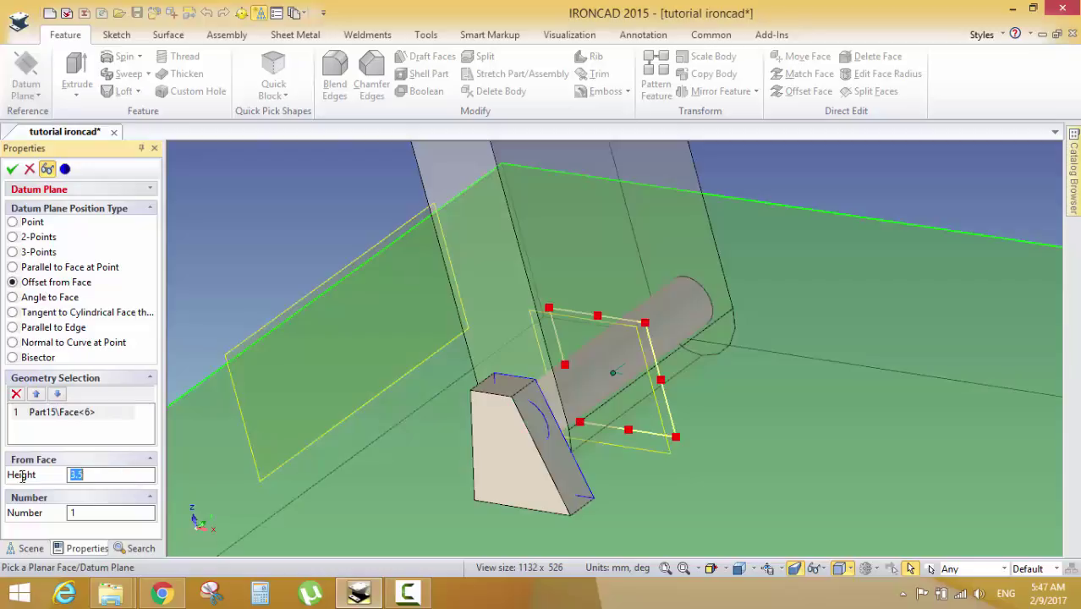
click(12, 168)
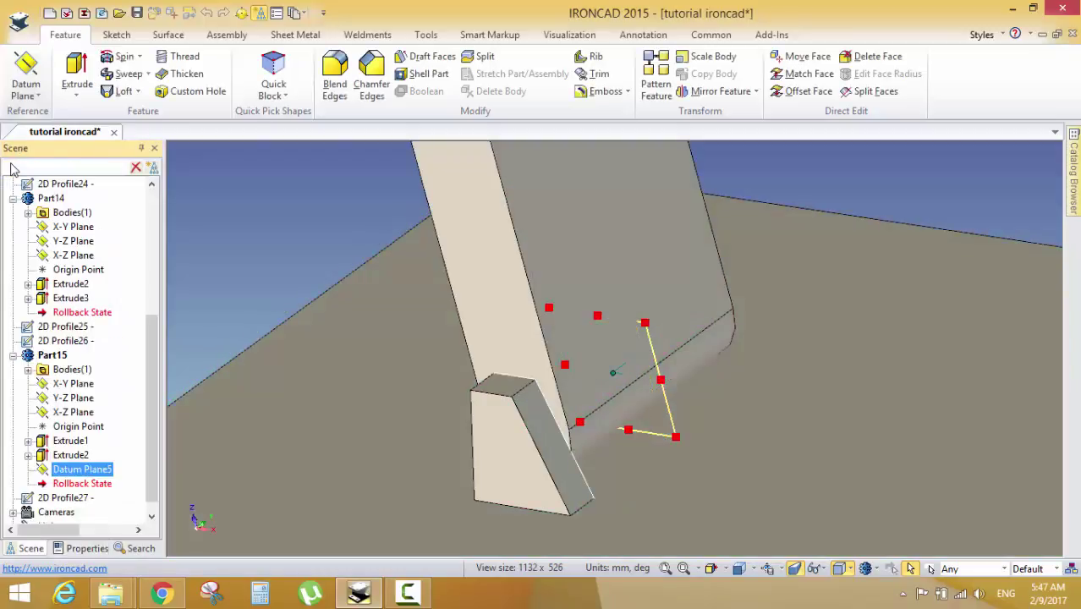
Start a Mirror Feature with the trapezoid extrusion Extrude1 as its source instead of the preselected datum plane
scroll(748, 416, down, 2)
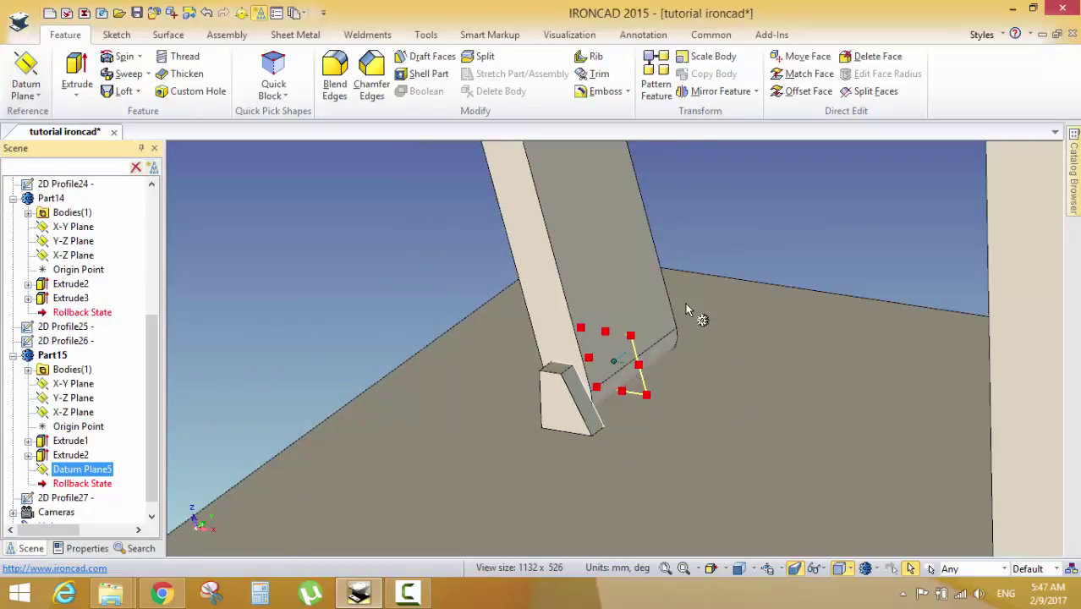
click(717, 93)
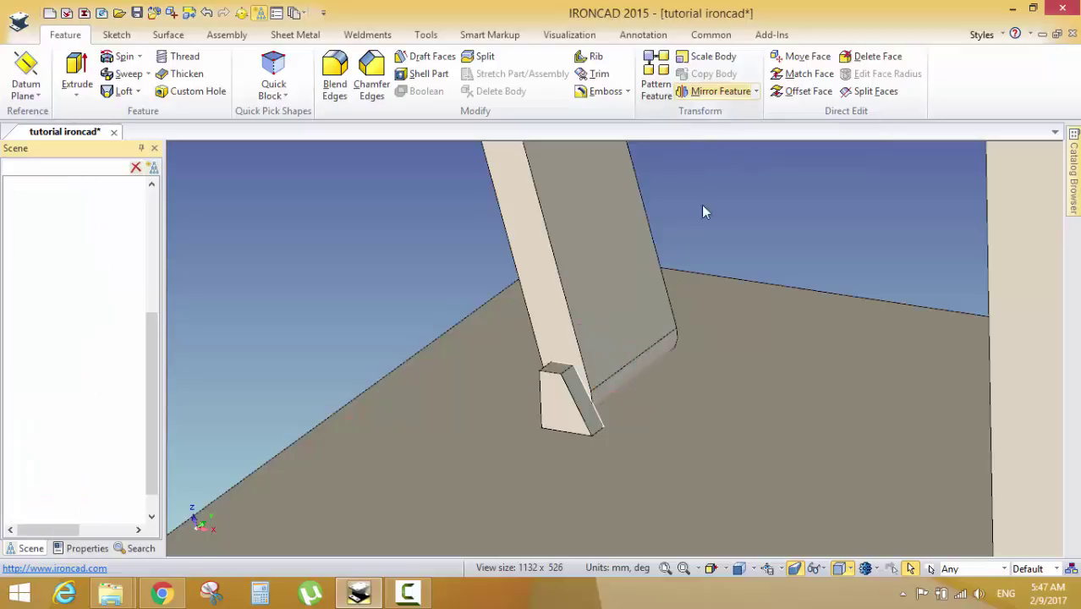
right_click(116, 247)
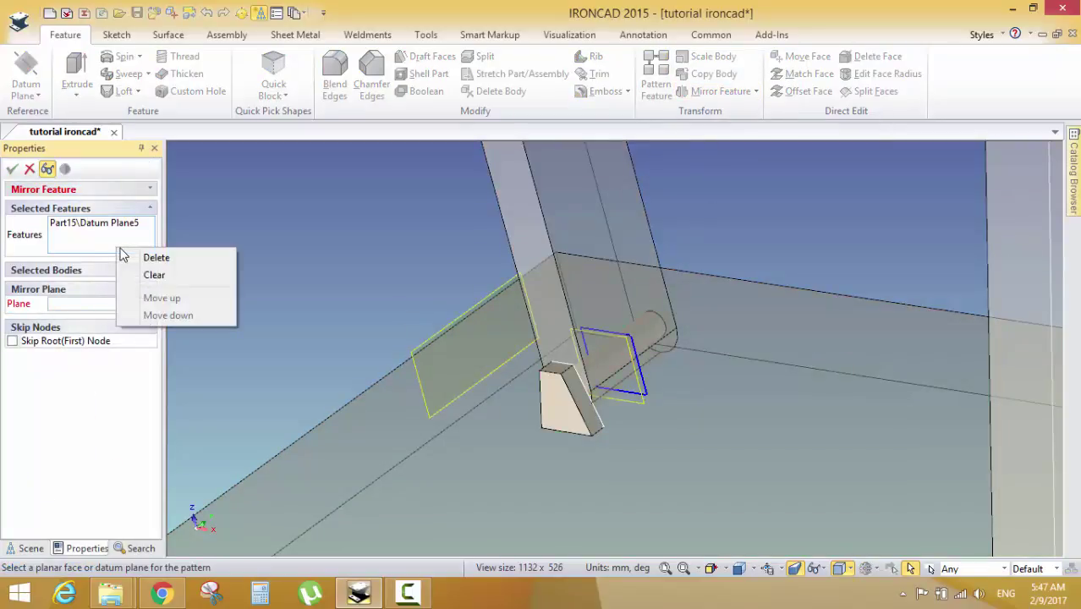
click(82, 255)
right_click(80, 227)
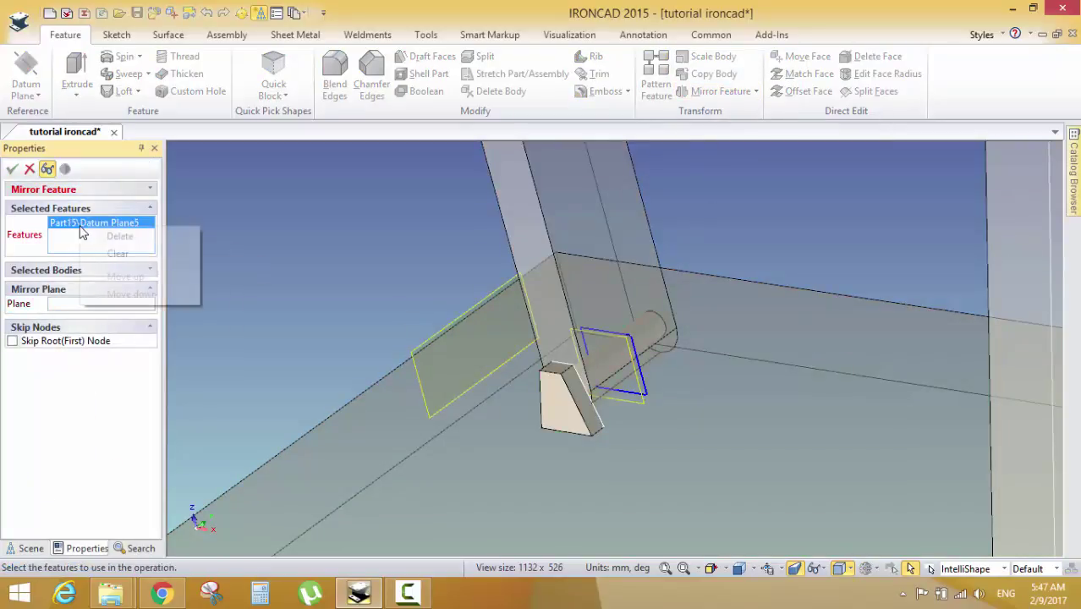
click(103, 237)
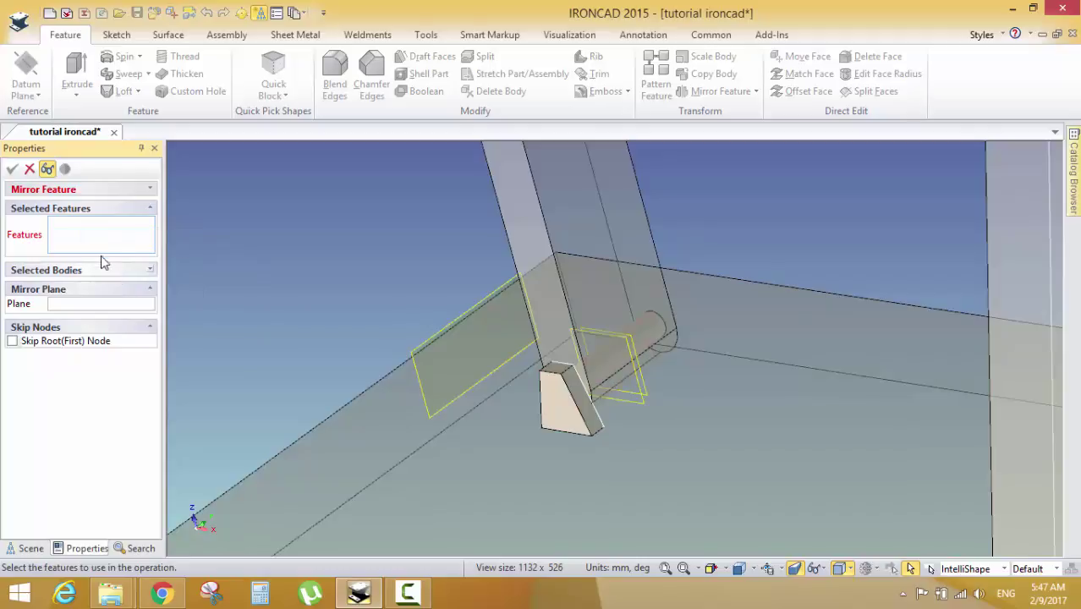
click(563, 416)
Use the 3.5 mm offset datum plane as the mirror plane and complete the mirrored trapezoid
click(113, 304)
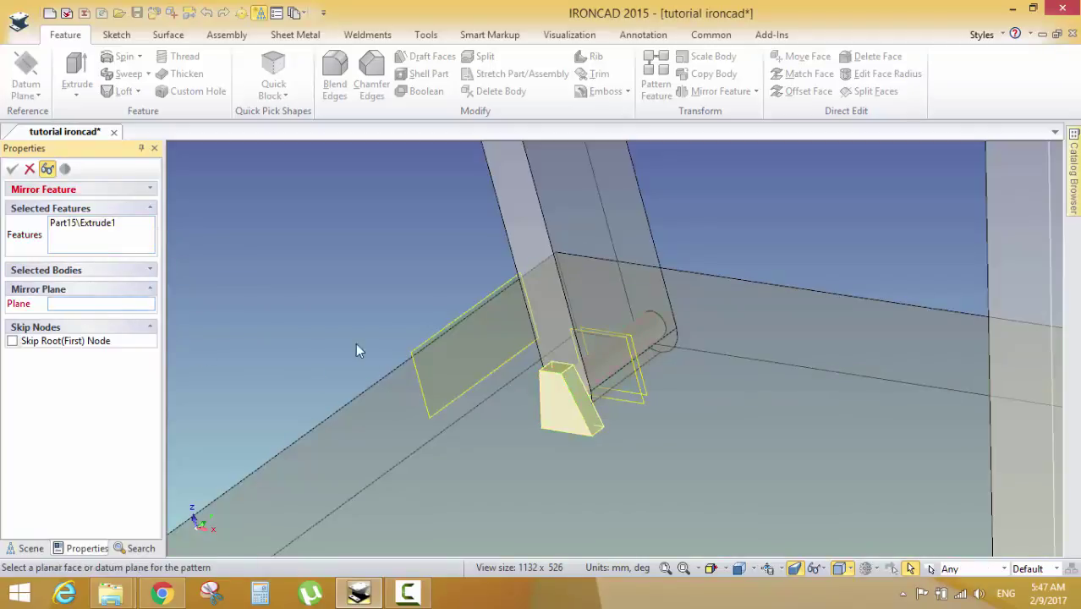
scroll(648, 382, up, 2)
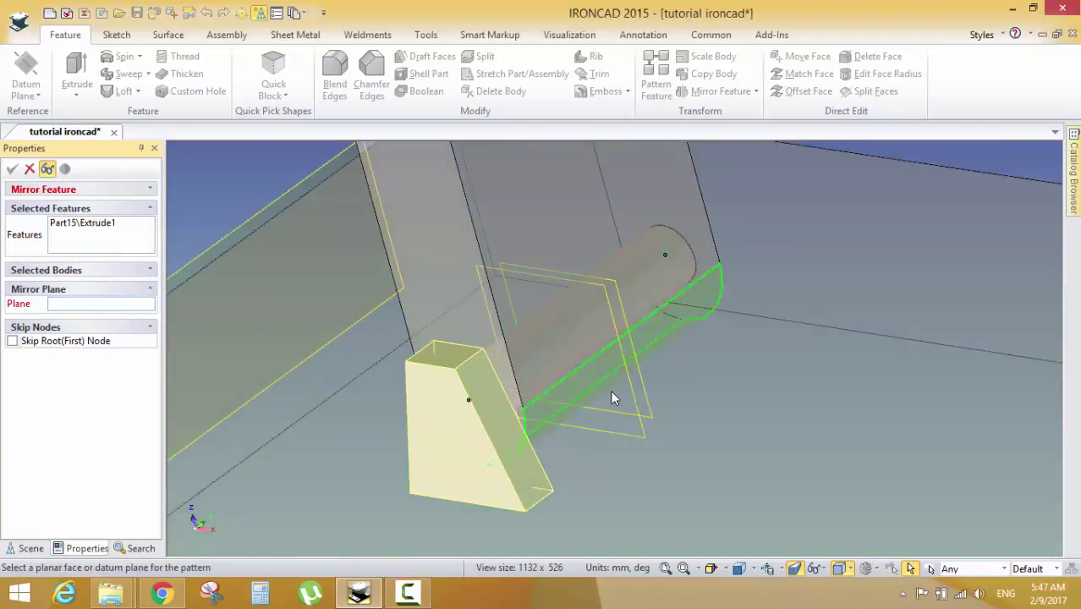
click(642, 386)
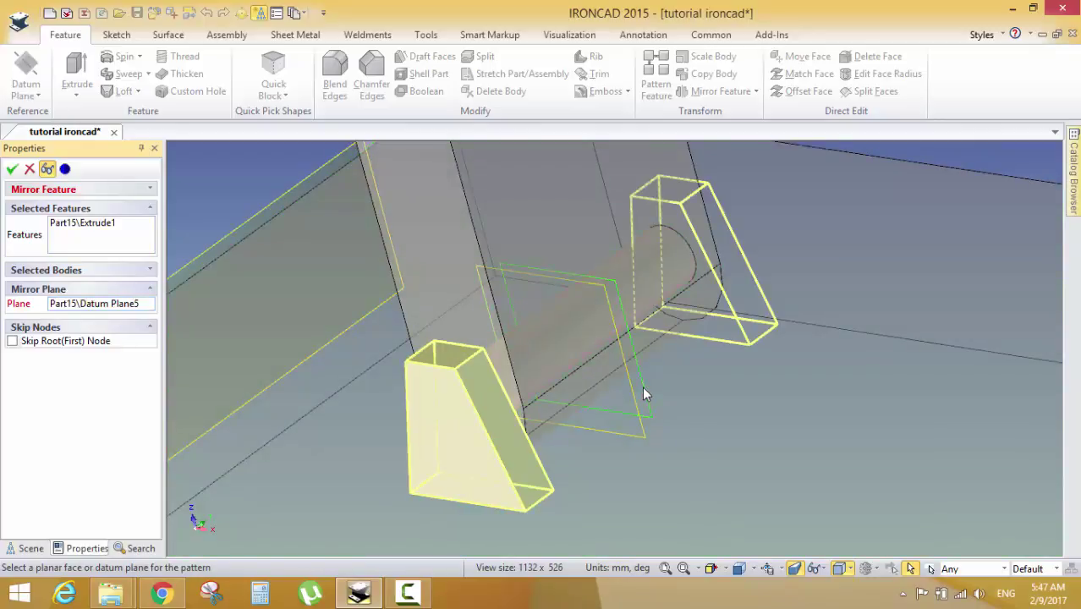
scroll(654, 359, down, 4)
middle_drag(663, 313, 543, 398)
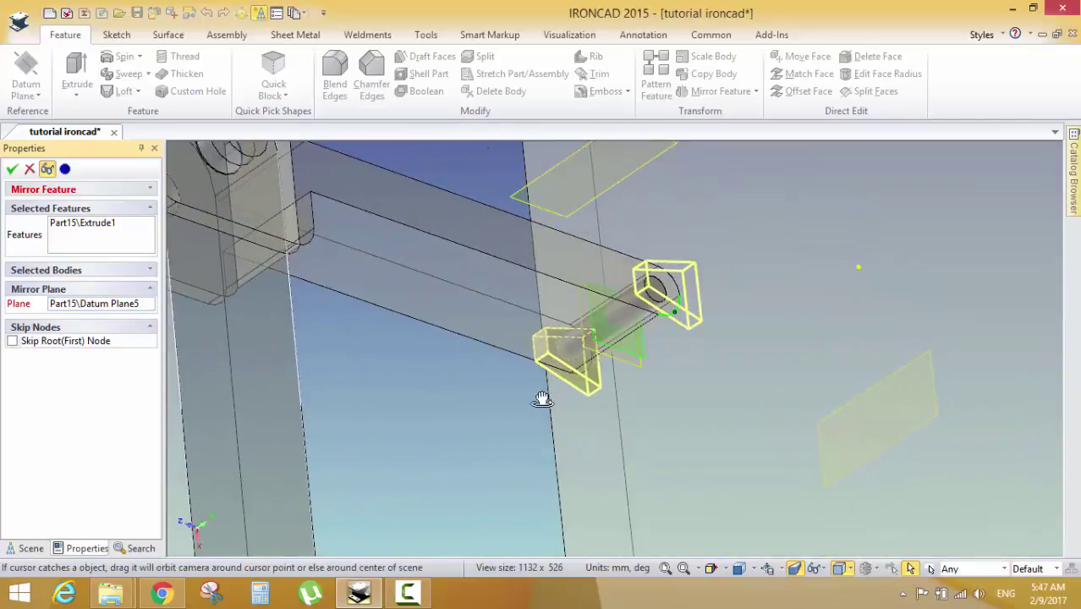
click(48, 169)
Examine the mirrored trapezoids around the arm's end and compare the mechanism with the beam engine video in Chrome
middle_drag(543, 278, 642, 281)
scroll(647, 288, up, 2)
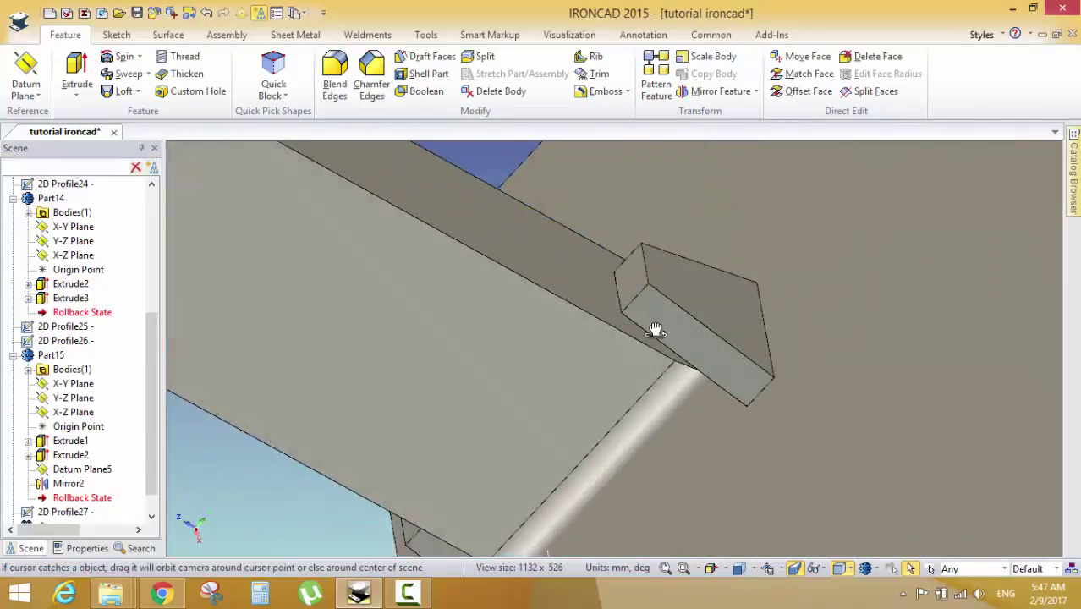
scroll(656, 328, up, 2)
click(674, 300)
scroll(668, 321, down, 2)
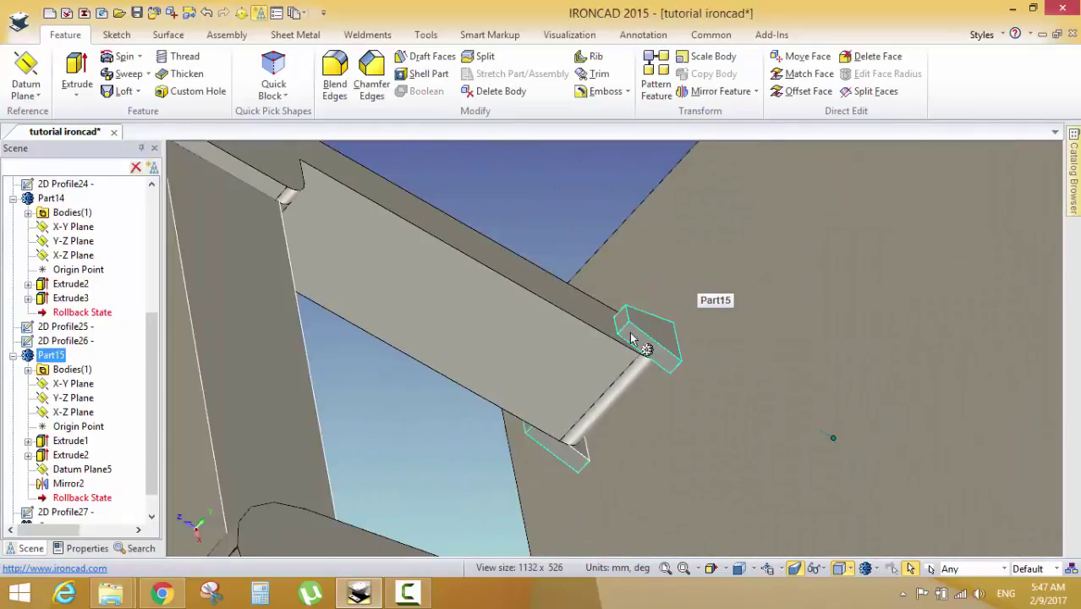
middle_drag(639, 357, 538, 355)
middle_drag(298, 328, 323, 464)
key(alt+Tab)
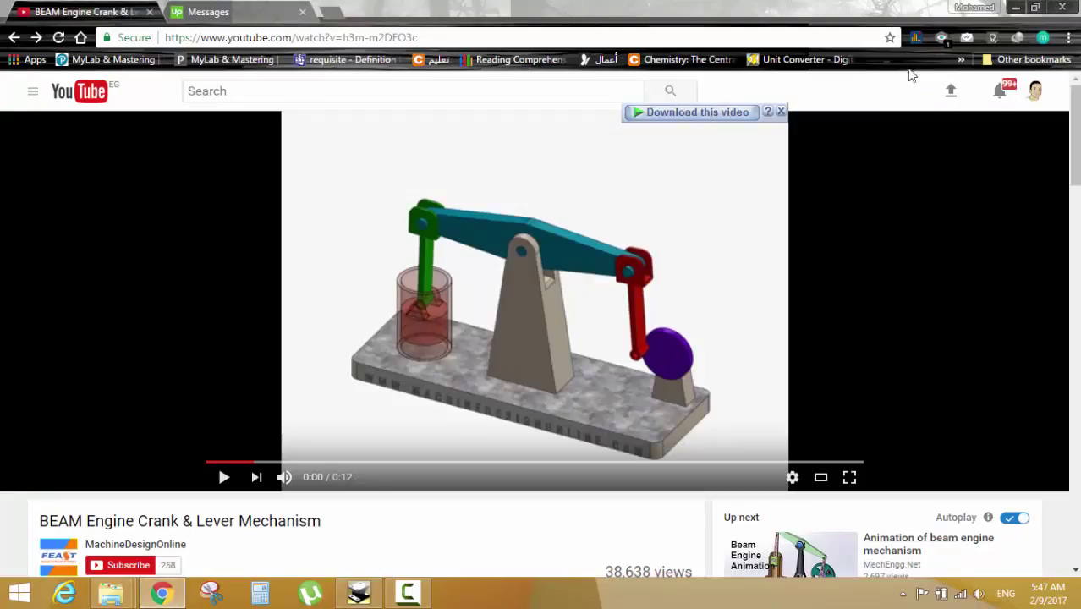
click(1015, 8)
Start a 2D sketch on the bottom face of the front trapezoid with zero offset
middle_drag(523, 374, 541, 390)
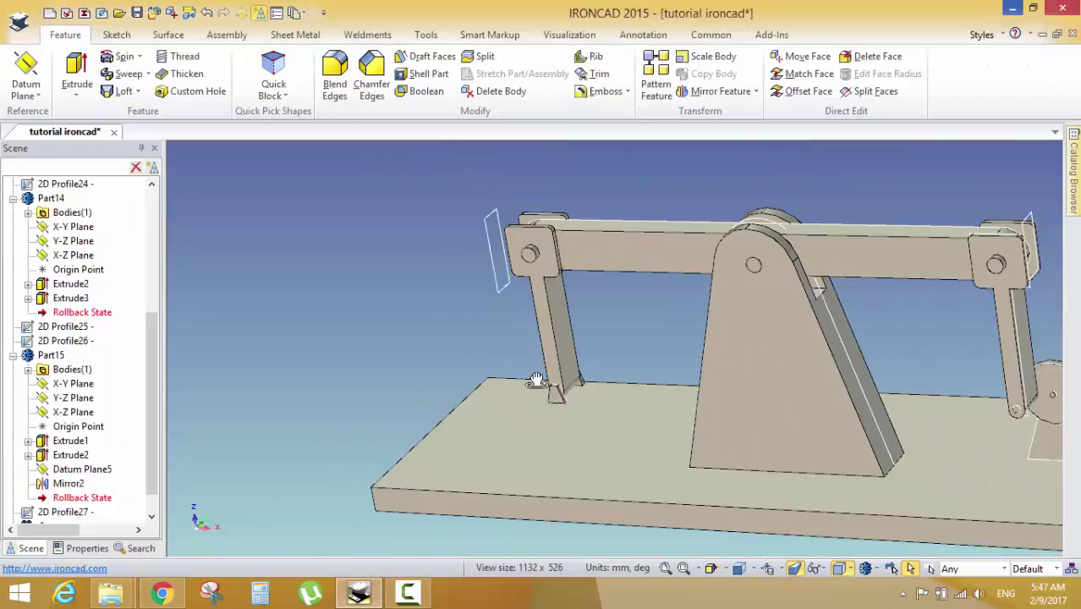
scroll(571, 328, up, 3)
scroll(571, 328, up, 5)
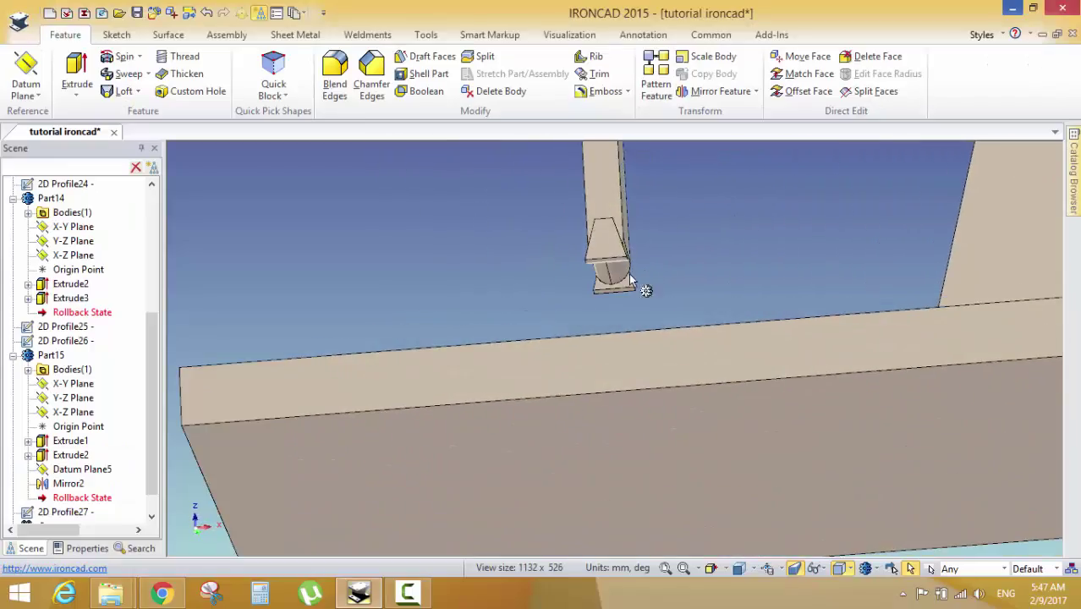
scroll(597, 251, up, 5)
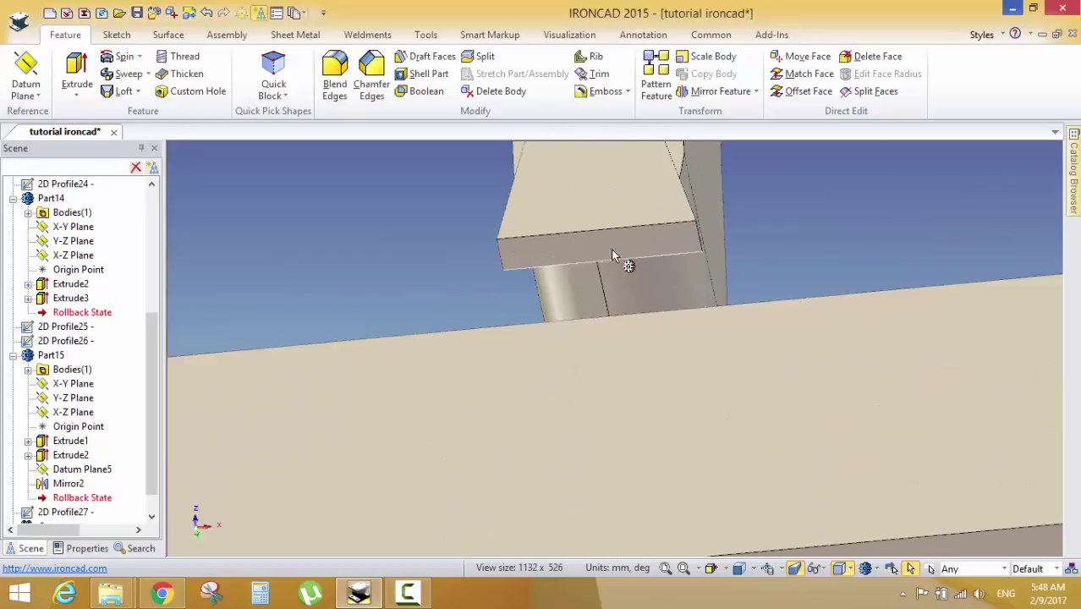
click(613, 254)
click(116, 34)
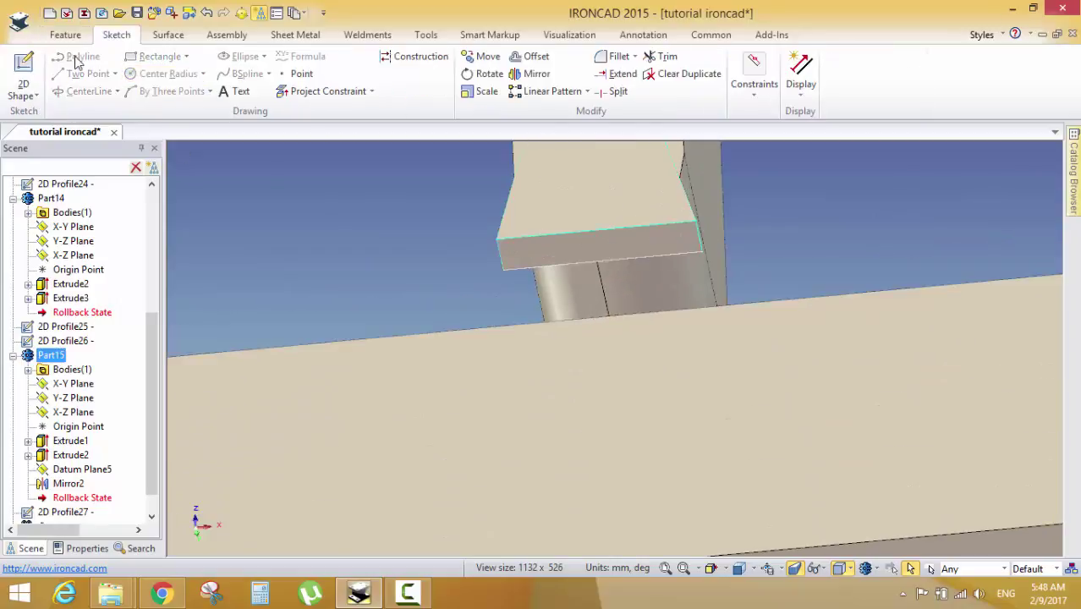
click(23, 67)
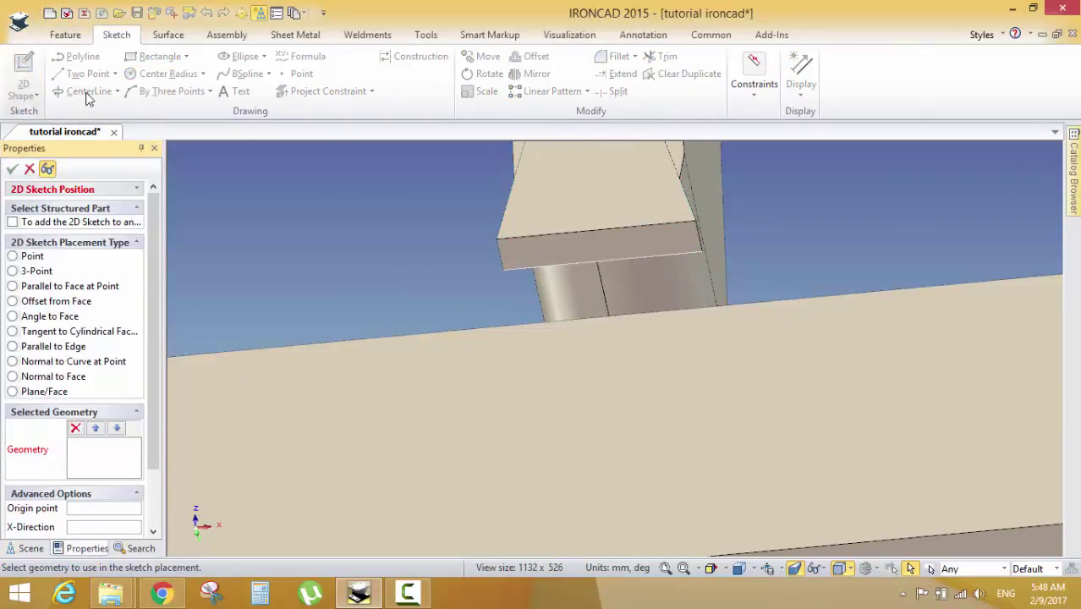
click(650, 244)
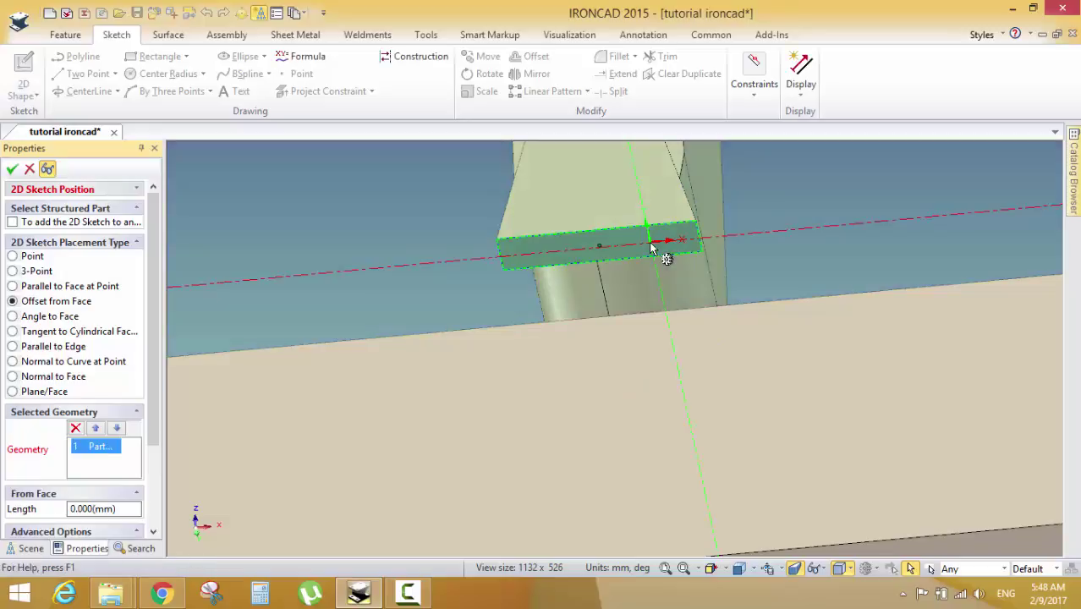
click(12, 168)
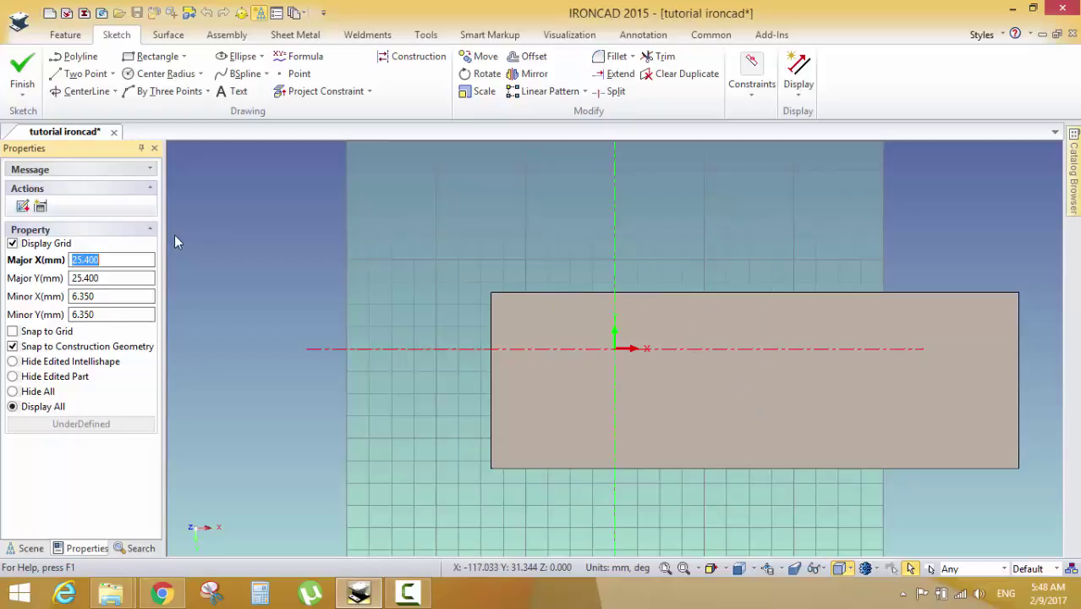
Close the sketch on the bottom face without drawing anything in it
key(F3)
drag(600, 309, 588, 406)
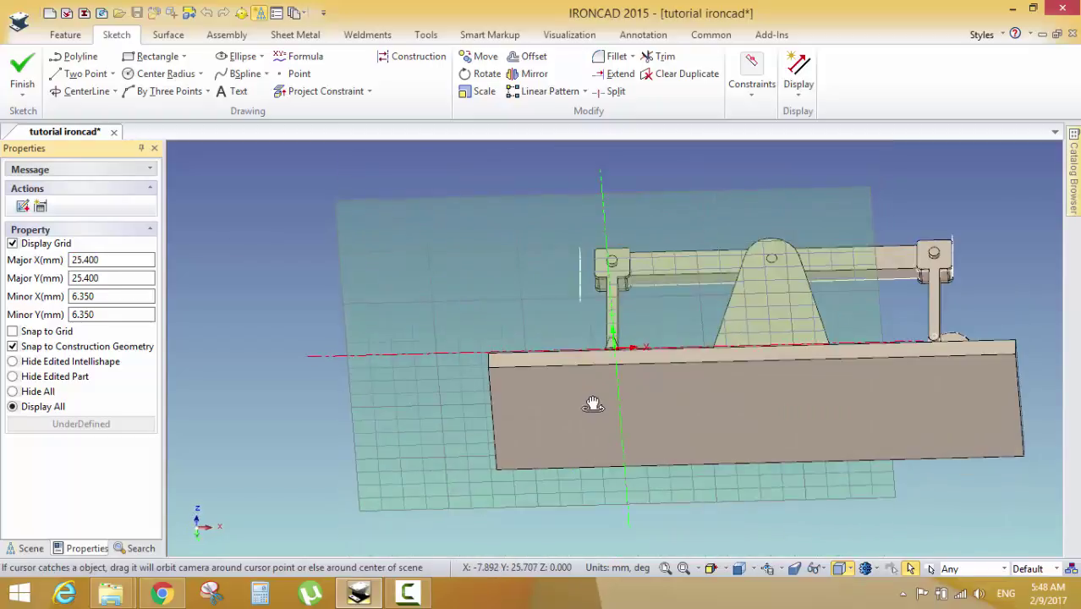
click(25, 97)
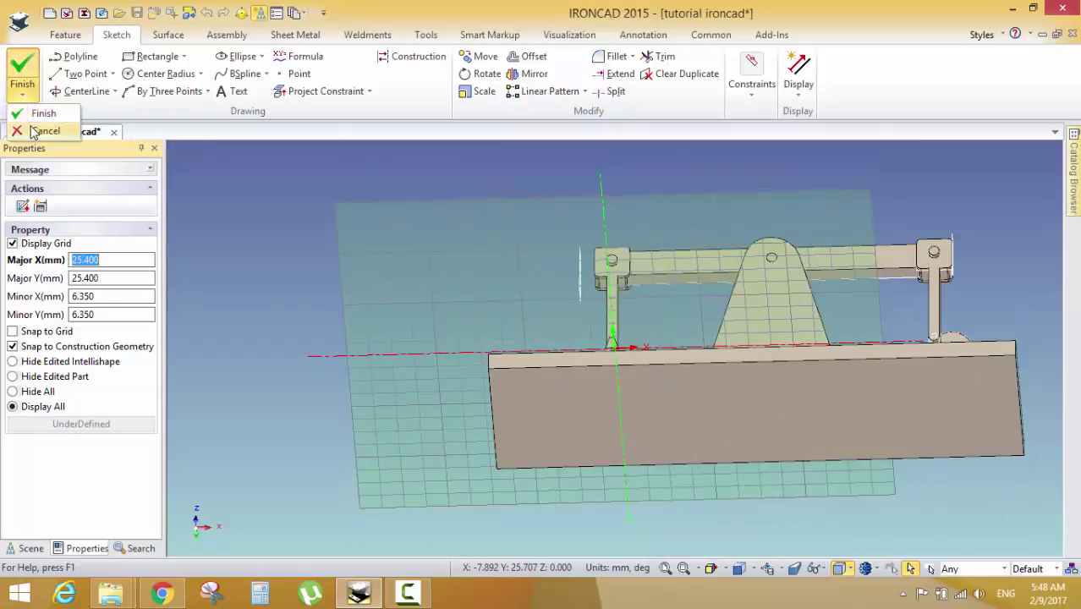
click(520, 382)
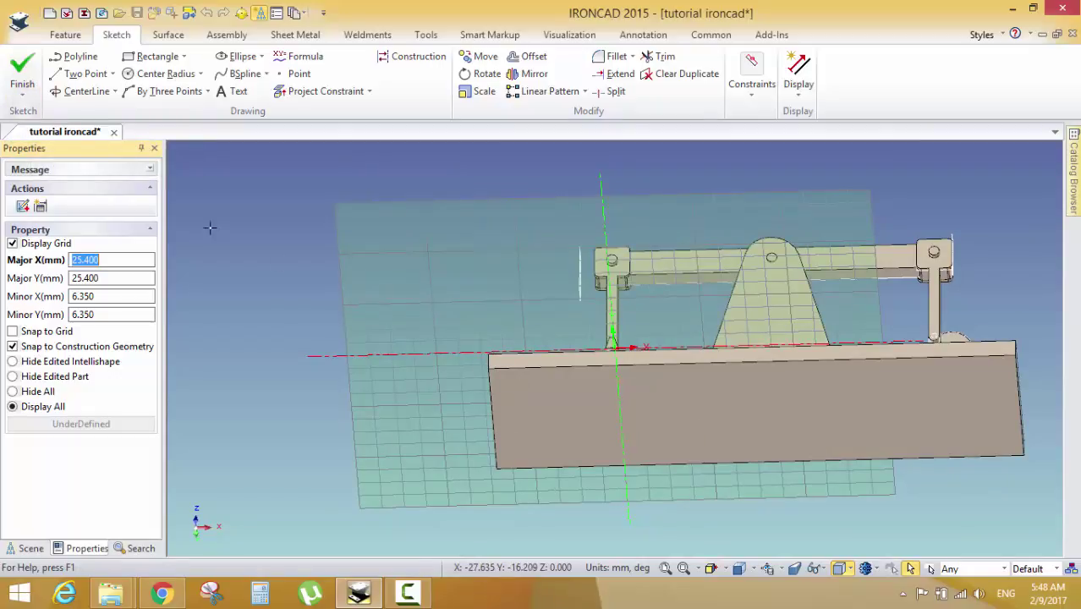
click(25, 94)
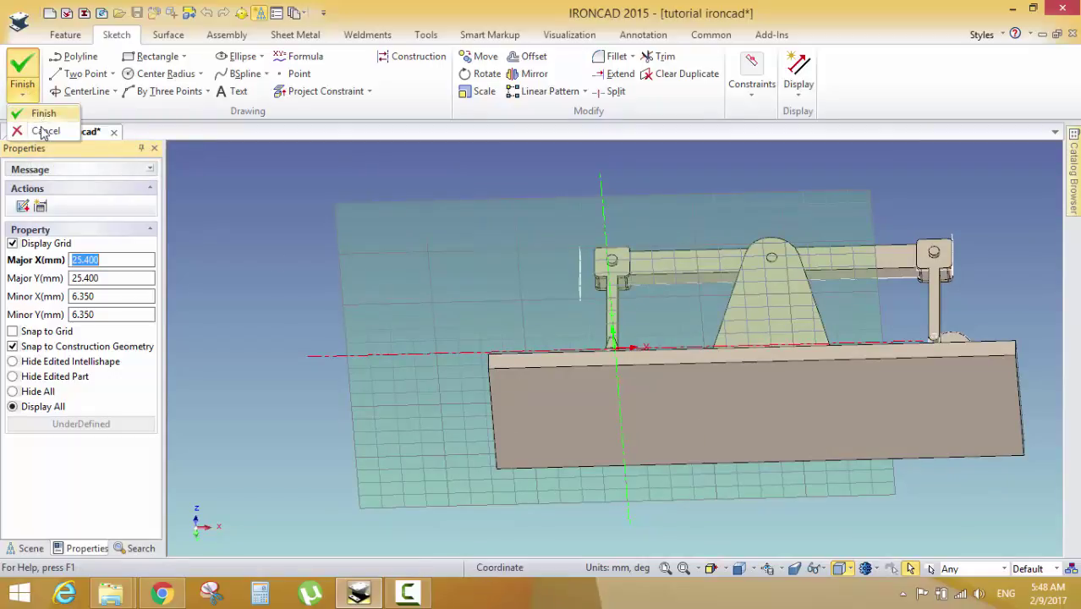
click(38, 110)
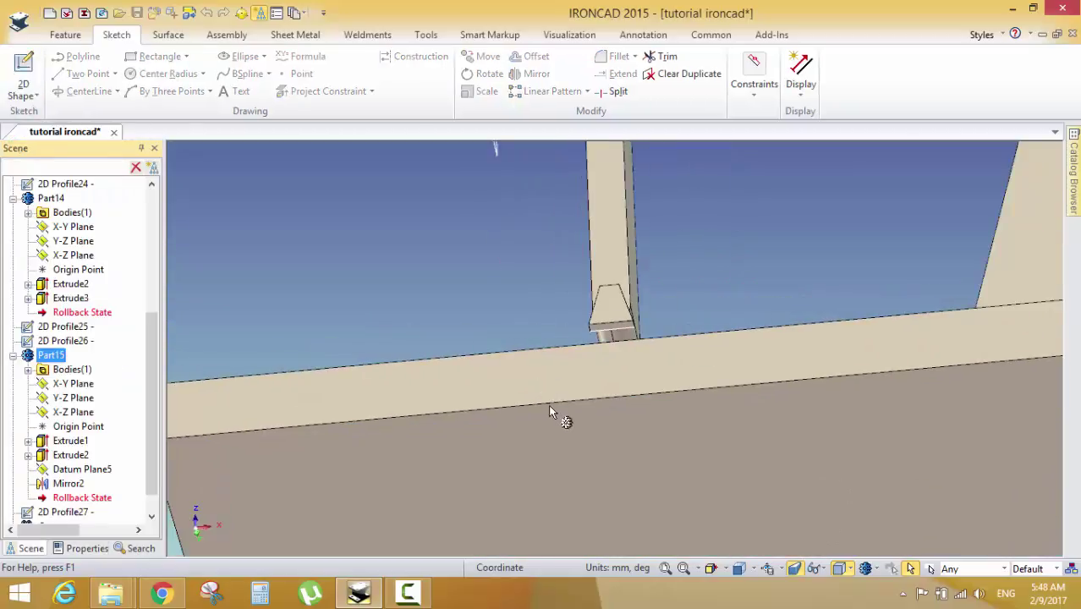
Hide the base block part that obstructs access to the underside of the trapezoid connection piece
right_click(554, 385)
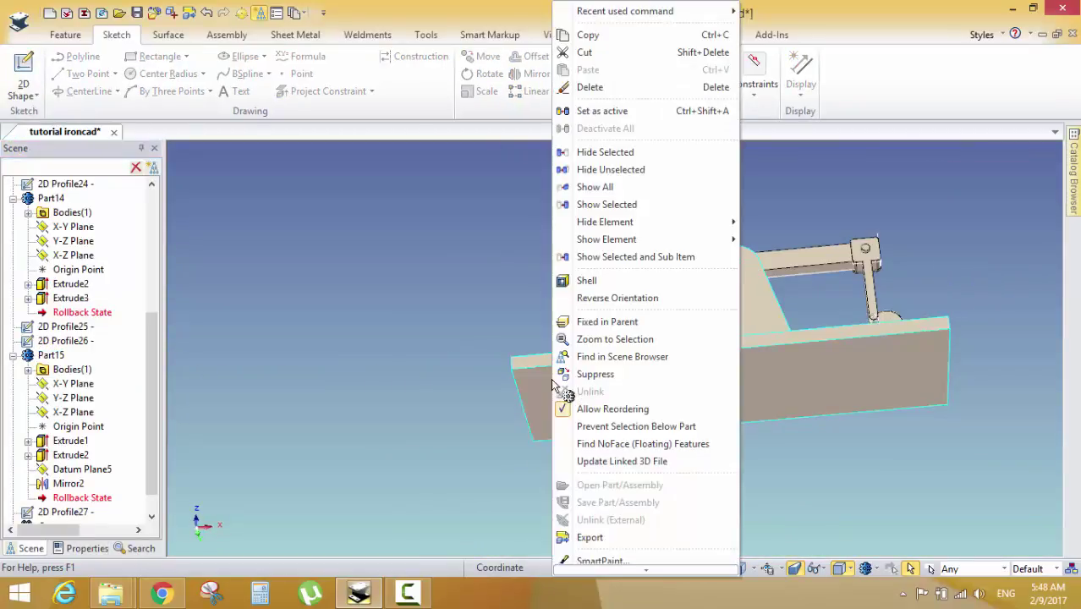
click(626, 154)
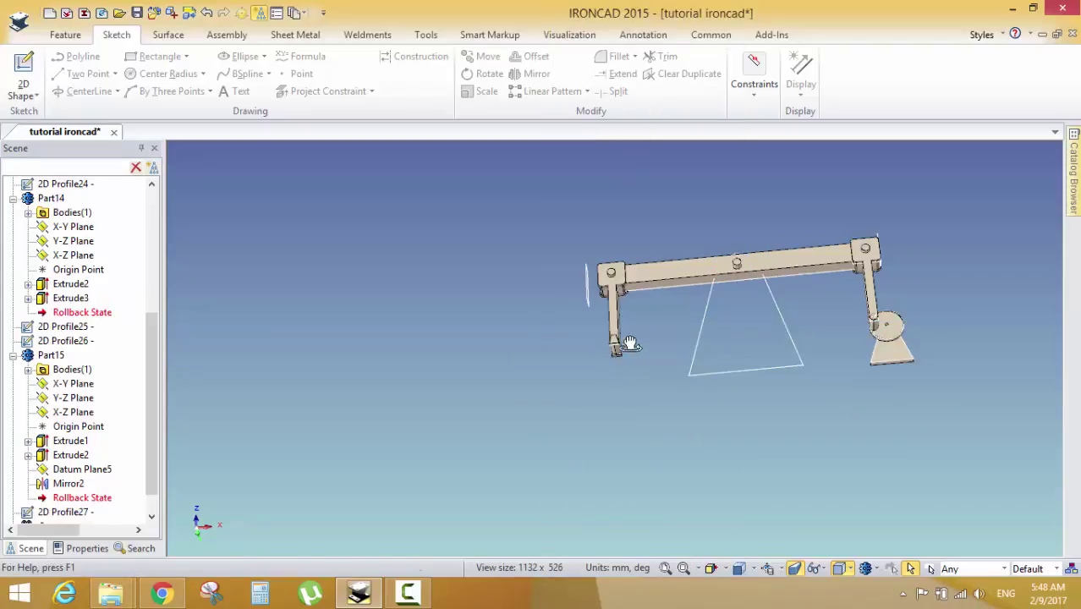
scroll(627, 343, up, 5)
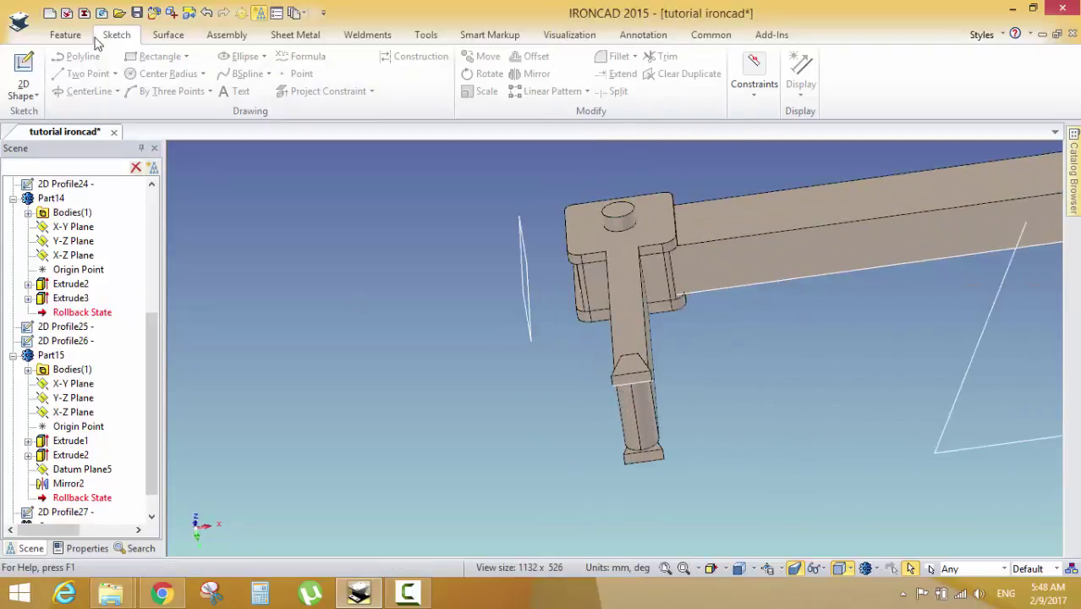
Start a 2D sketch on the front trapezoid's bottom face, offset from that face by 0 mm
click(23, 63)
scroll(639, 377, up, 2)
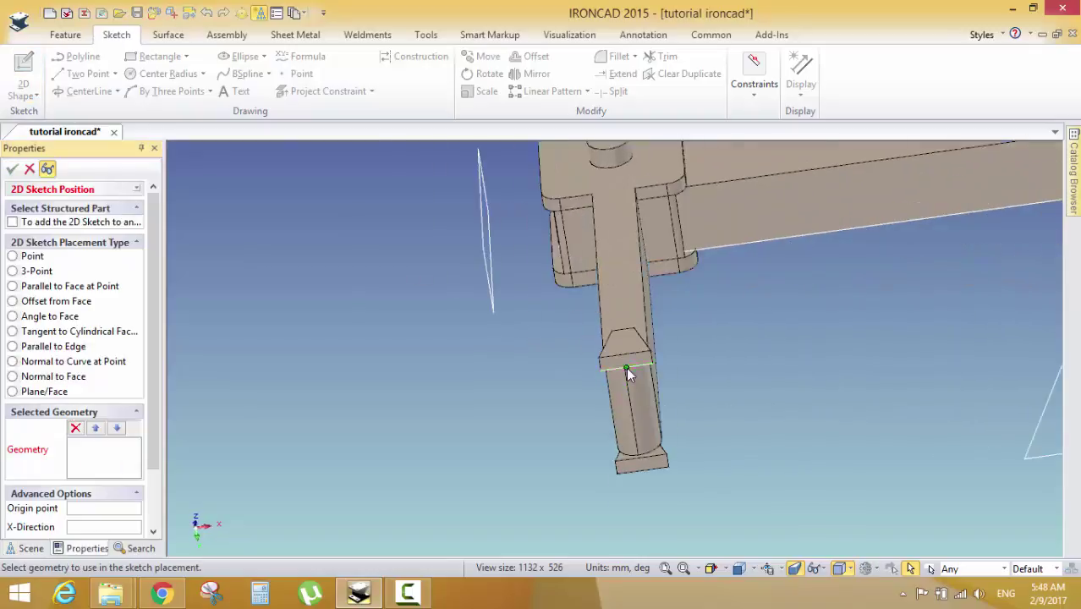
scroll(626, 372, up, 2)
click(633, 338)
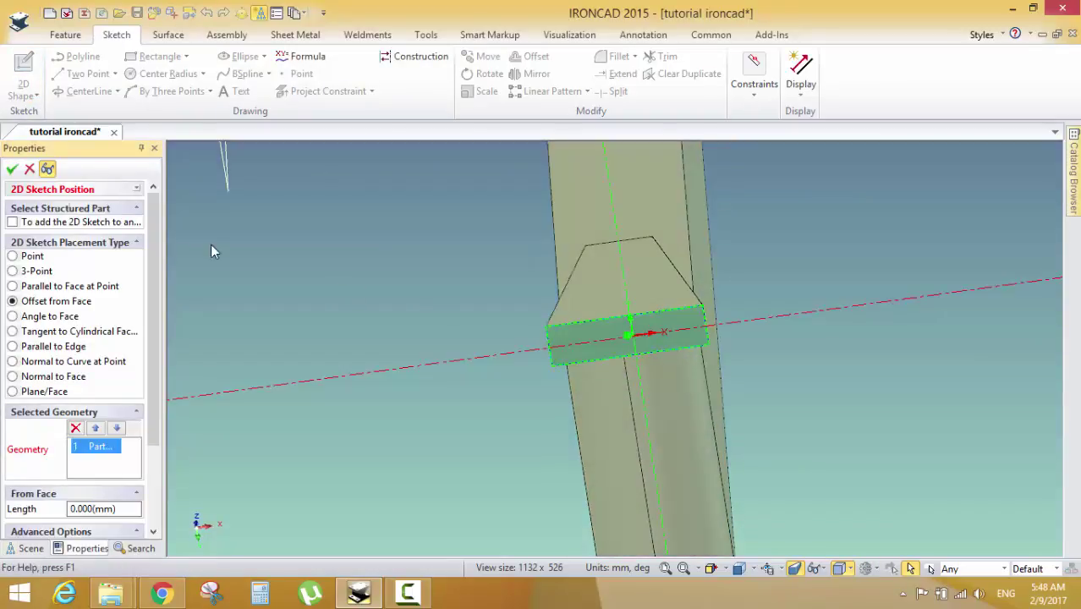
click(12, 170)
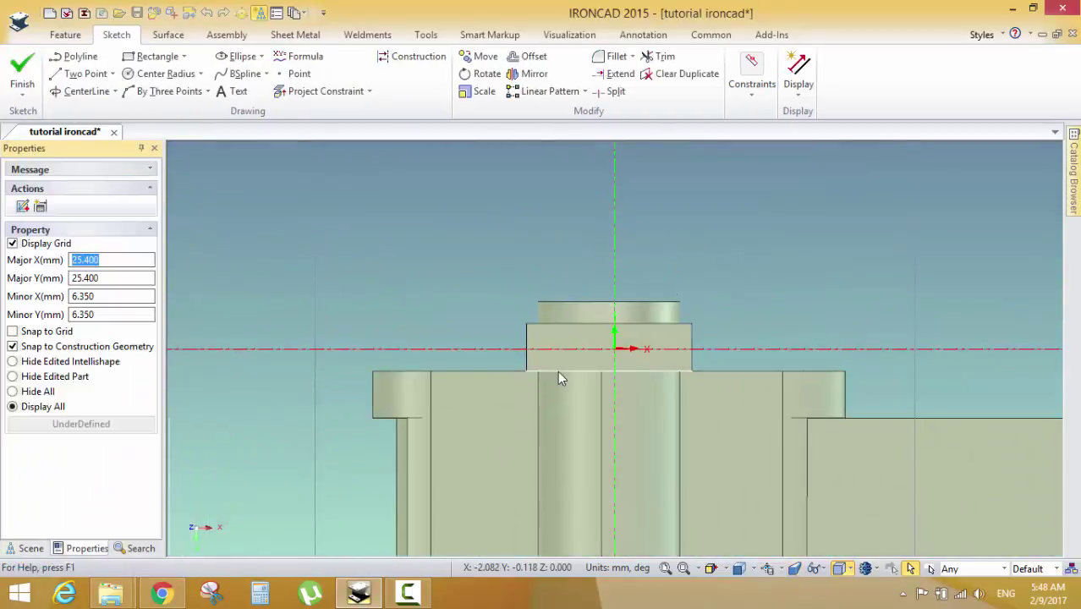
scroll(633, 386, up, 5)
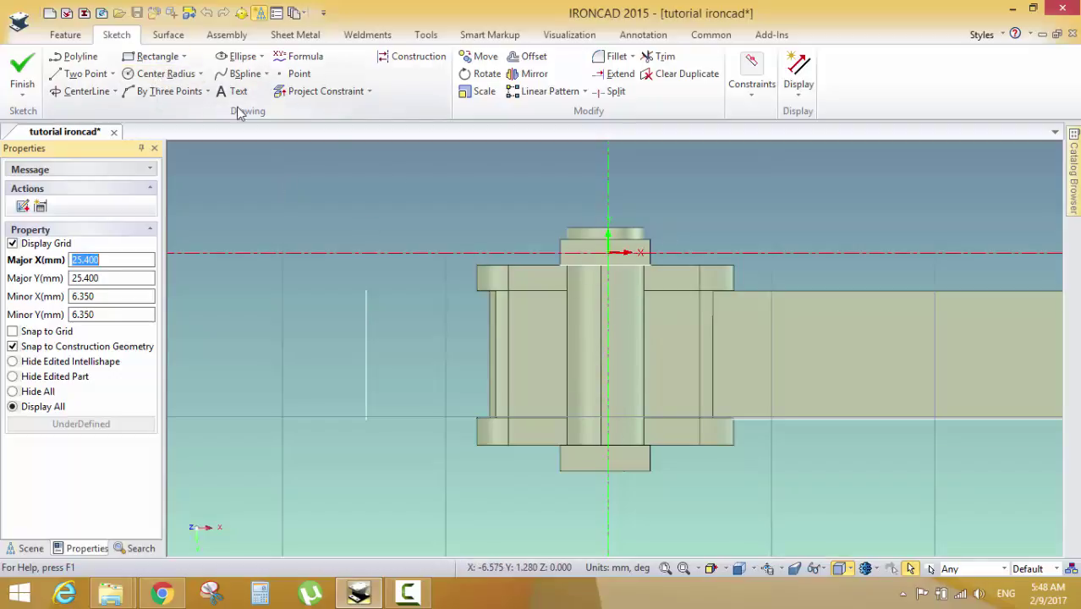
Draw a vertical 7 mm line between the inner bottom edges of the two trapezoids
click(165, 74)
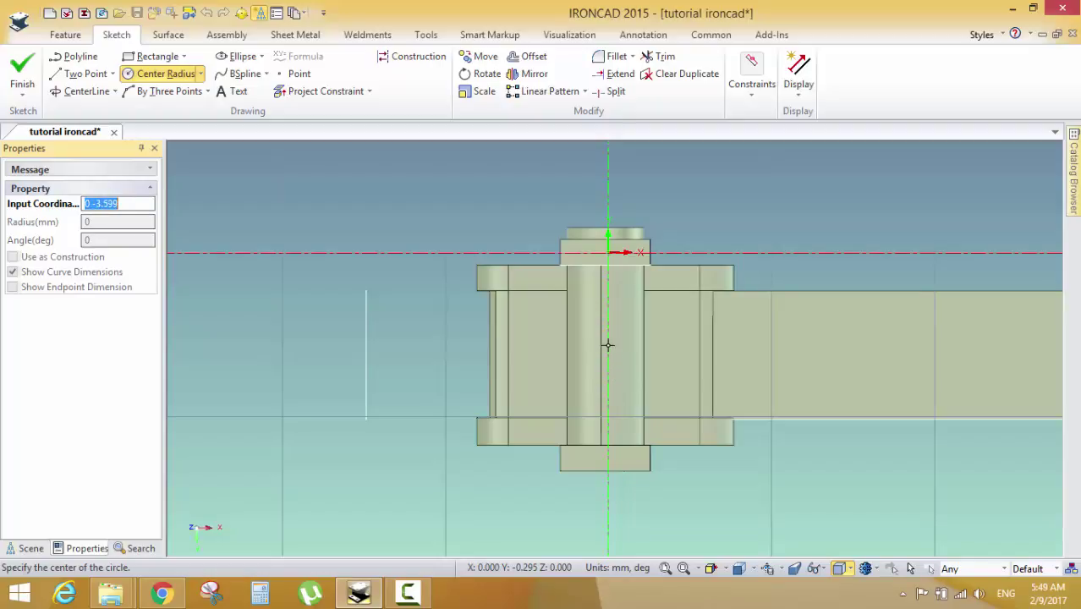
scroll(607, 344, down, 1)
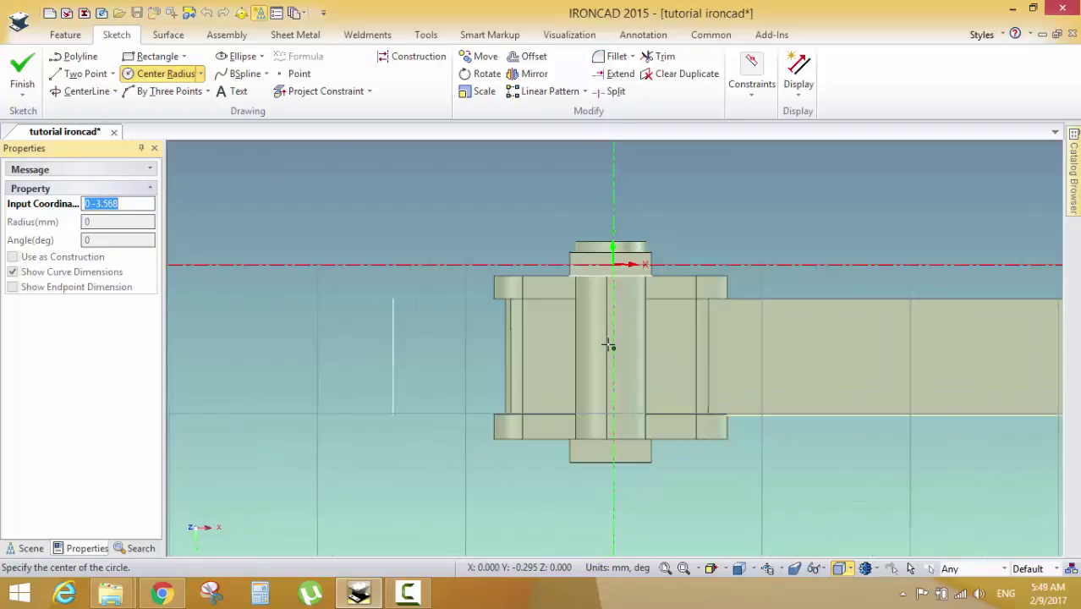
scroll(609, 345, up, 4)
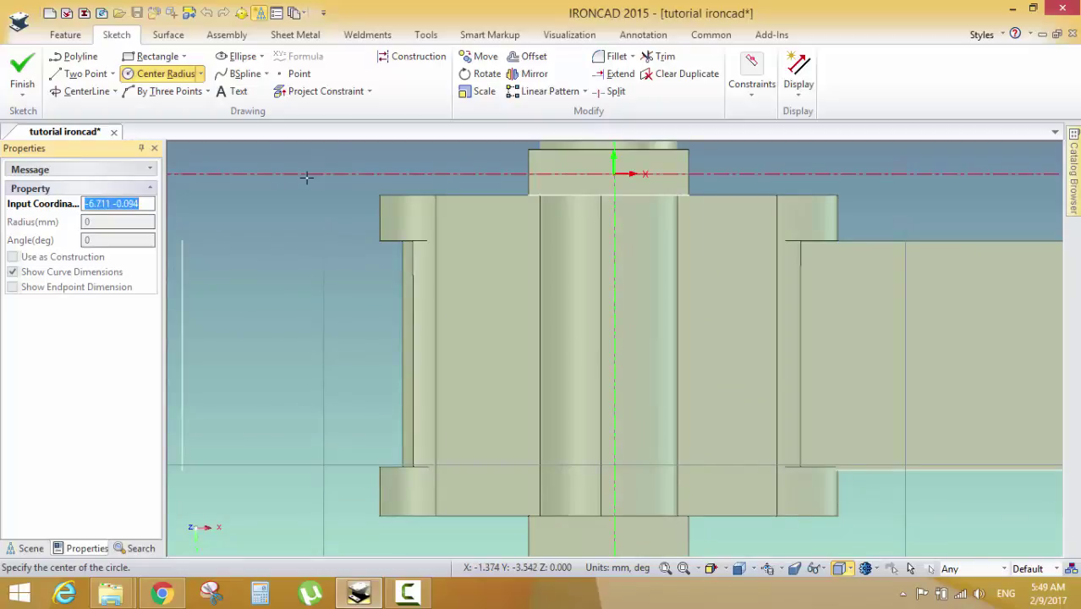
click(88, 75)
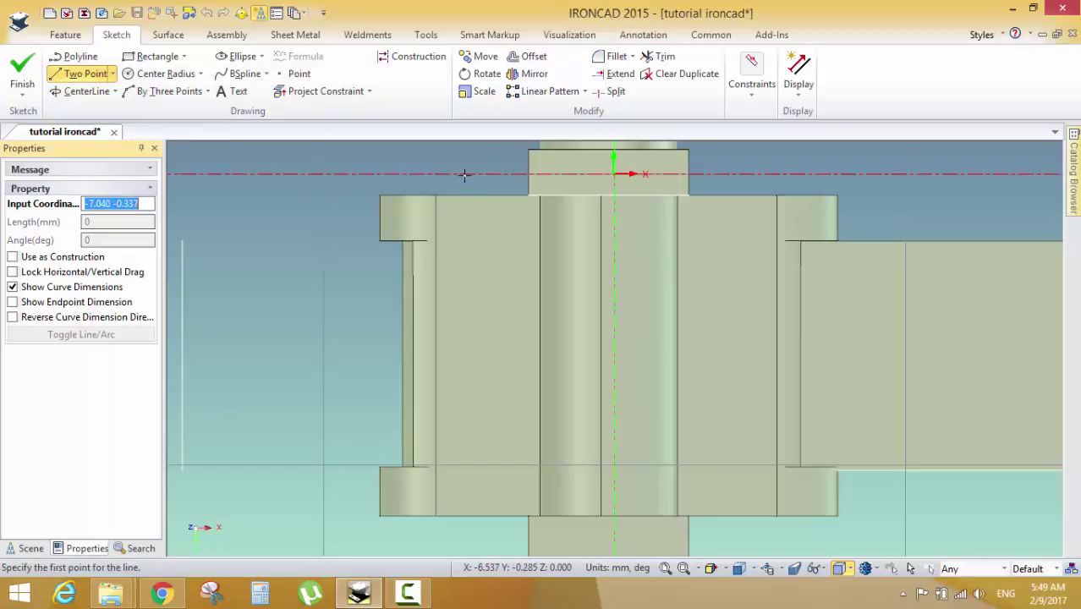
click(608, 196)
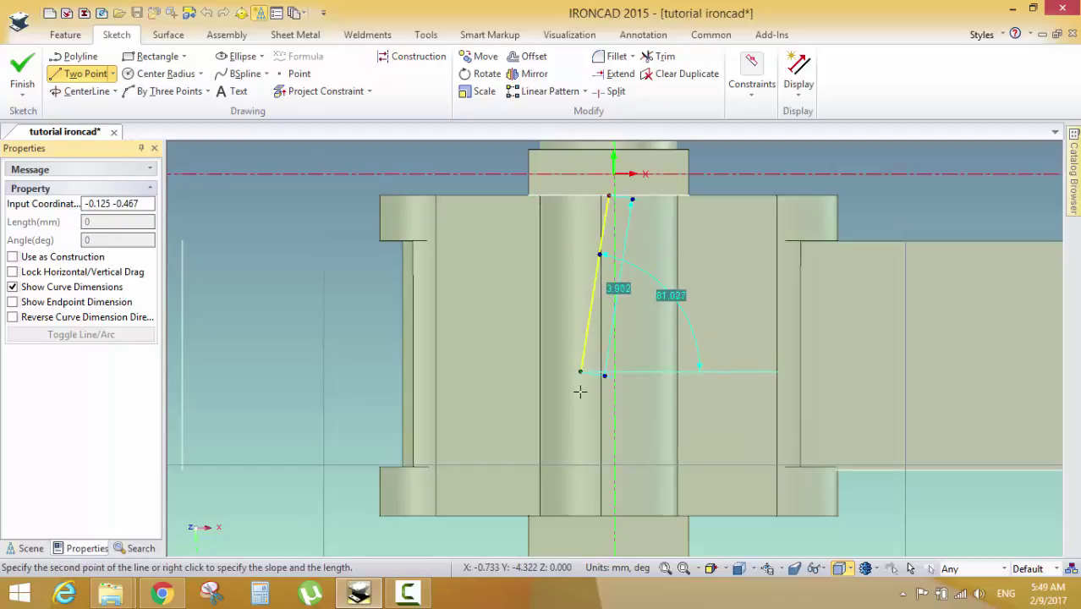
click(607, 515)
key(Escape)
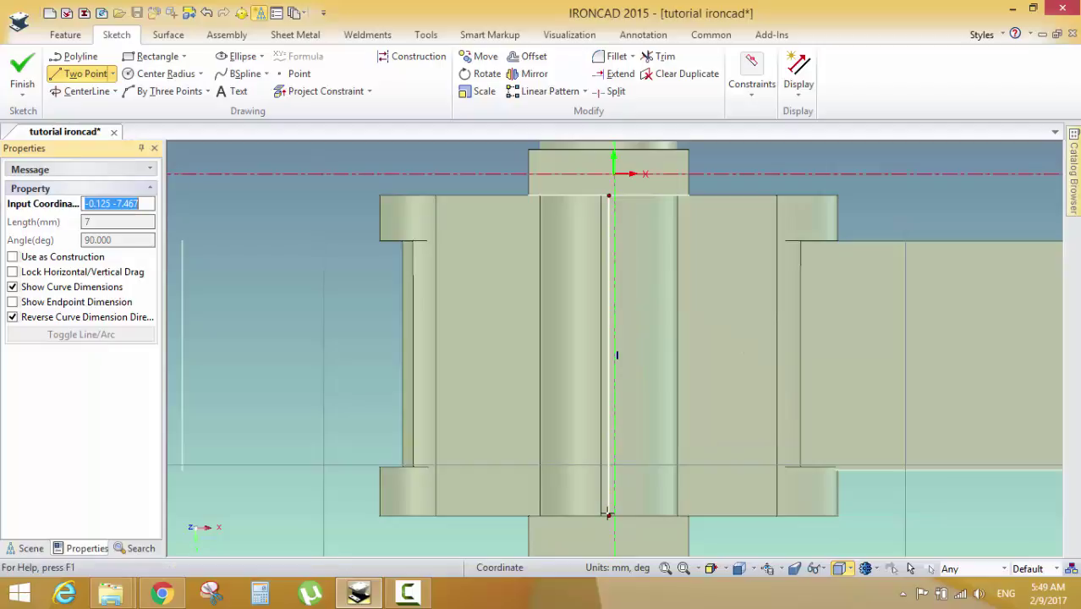
Convert the vertical line between the trapezoids into construction geometry
scroll(627, 485, down, 1)
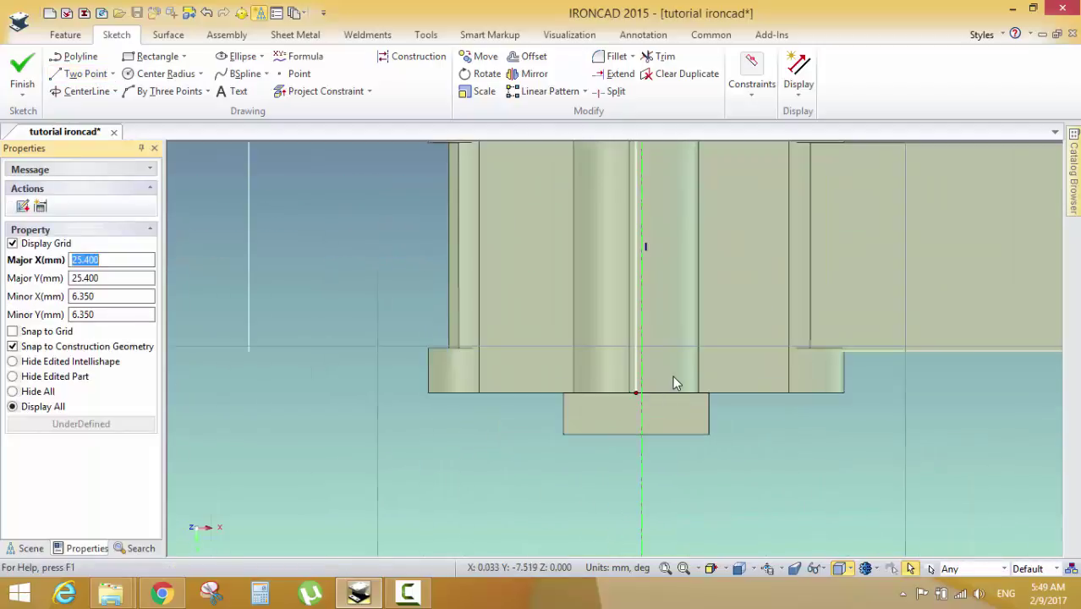
scroll(672, 376, down, 2)
middle_drag(649, 393, 633, 271)
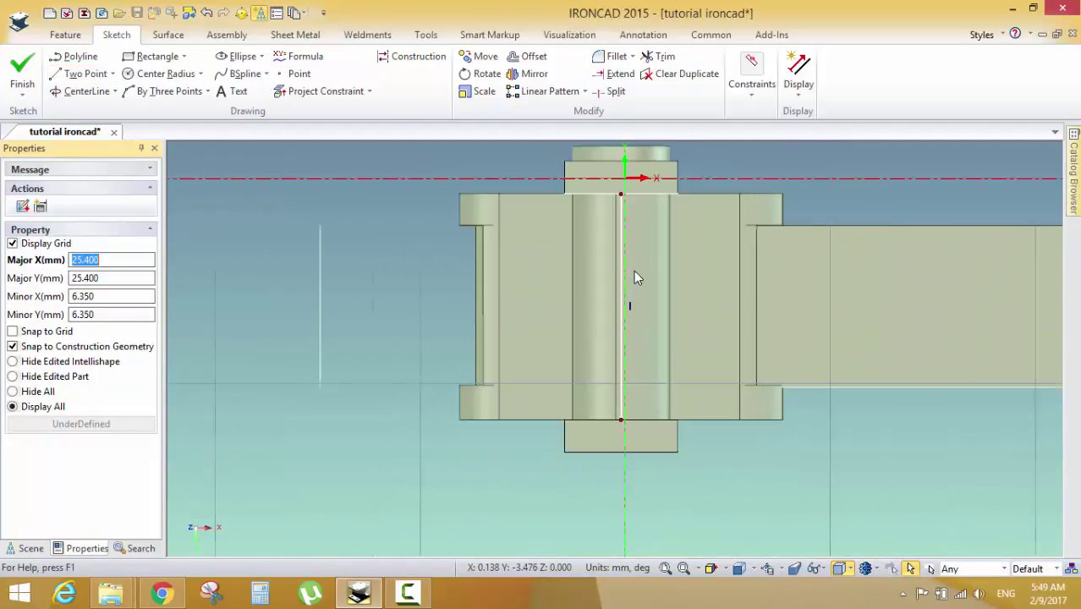
scroll(633, 270, up, 1)
click(617, 298)
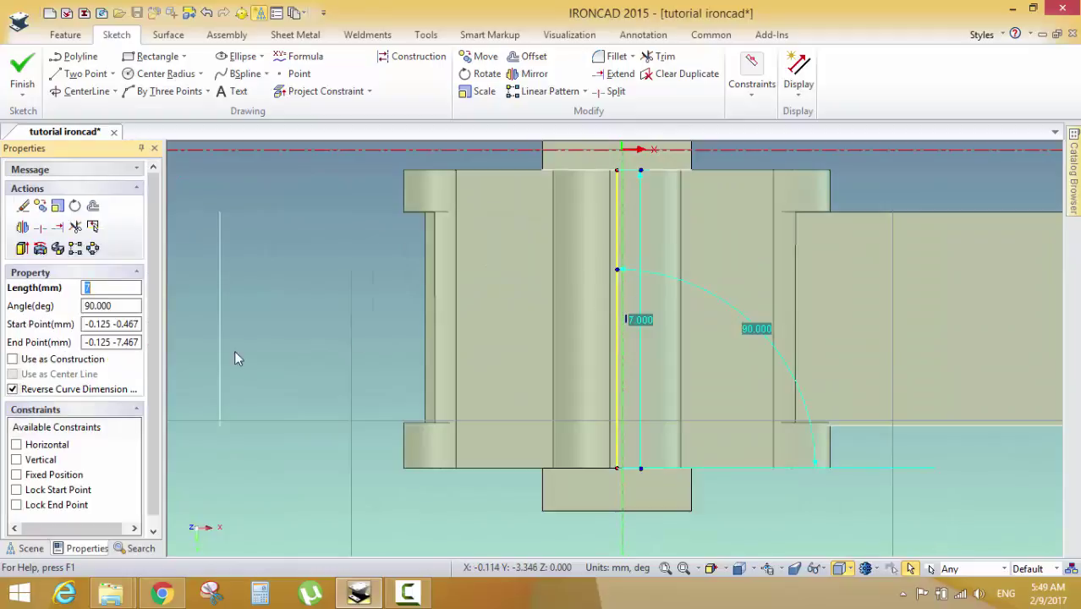
click(13, 359)
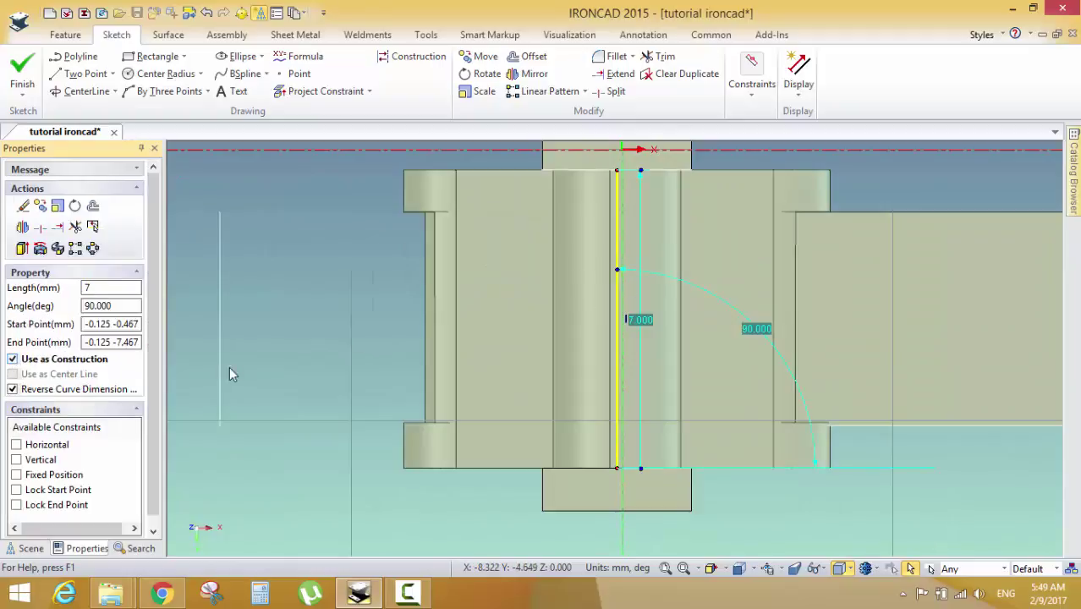
click(282, 322)
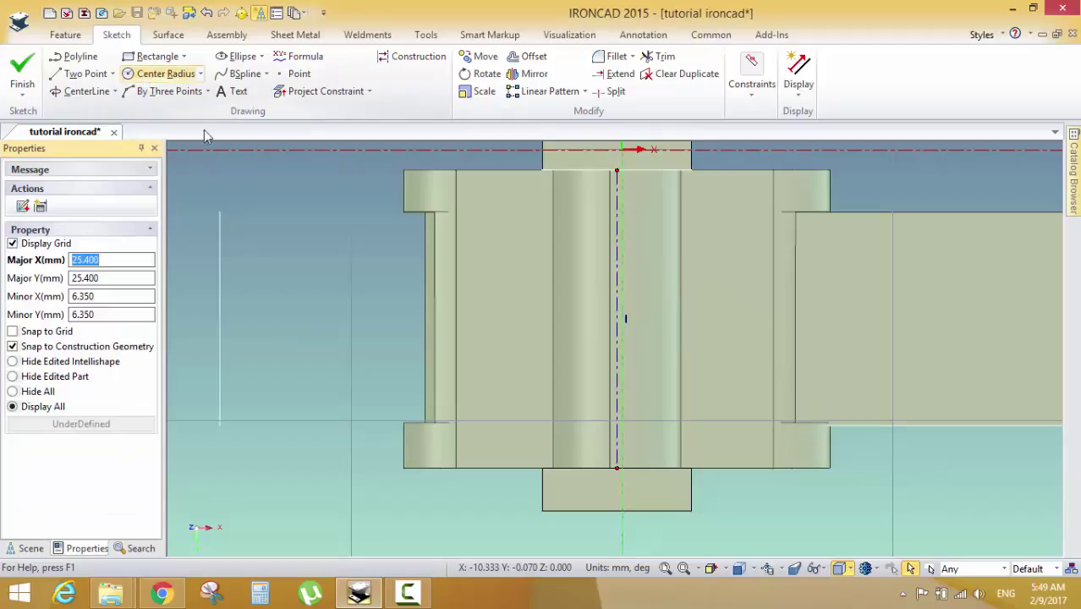
Draw a circle of about 5.65 mm radius centred on the midpoint of the construction line
click(162, 74)
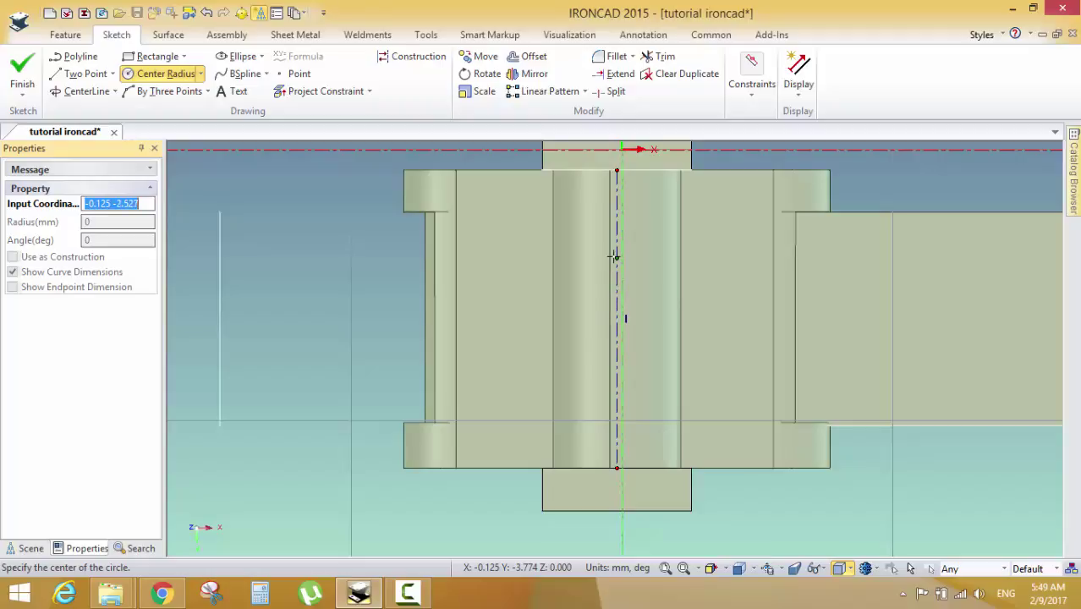
click(616, 318)
scroll(695, 356, down, 2)
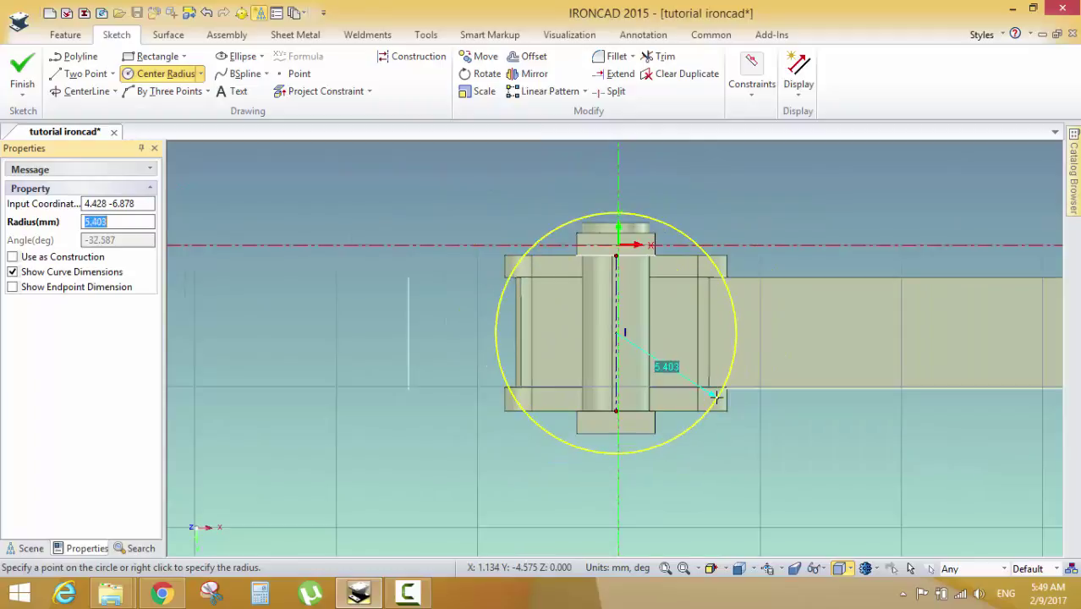
click(677, 440)
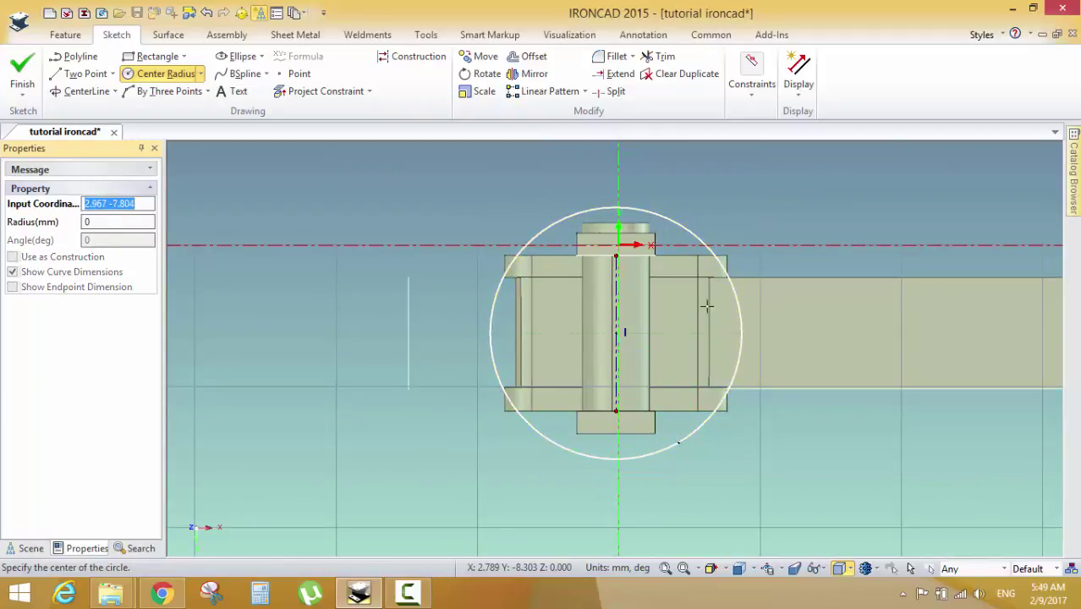
Dimension the circle's radius and set it to 5.5 mm
click(752, 95)
click(664, 154)
click(691, 233)
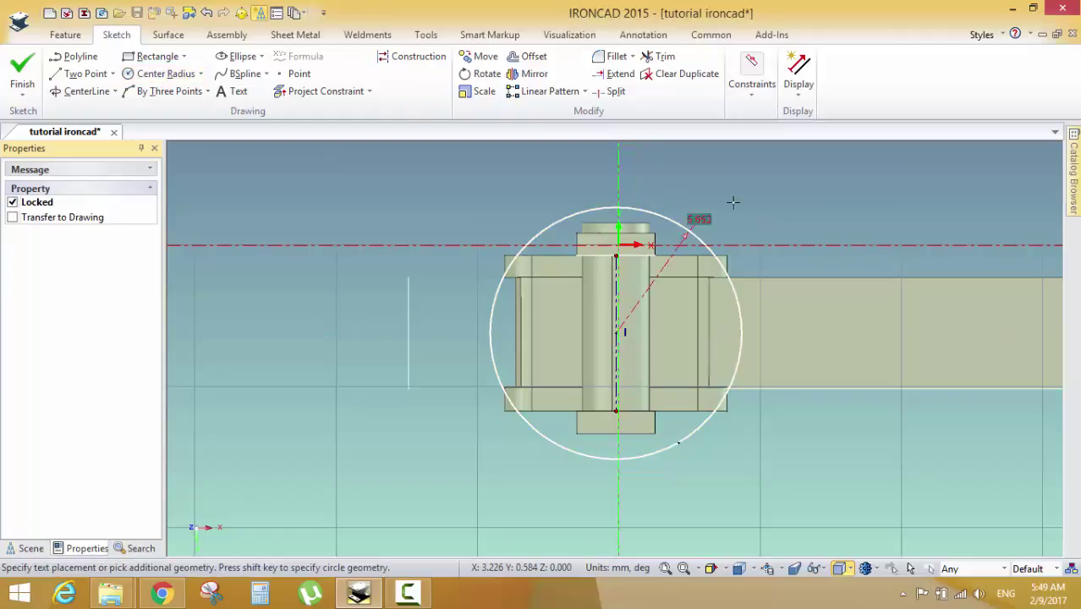
click(728, 207)
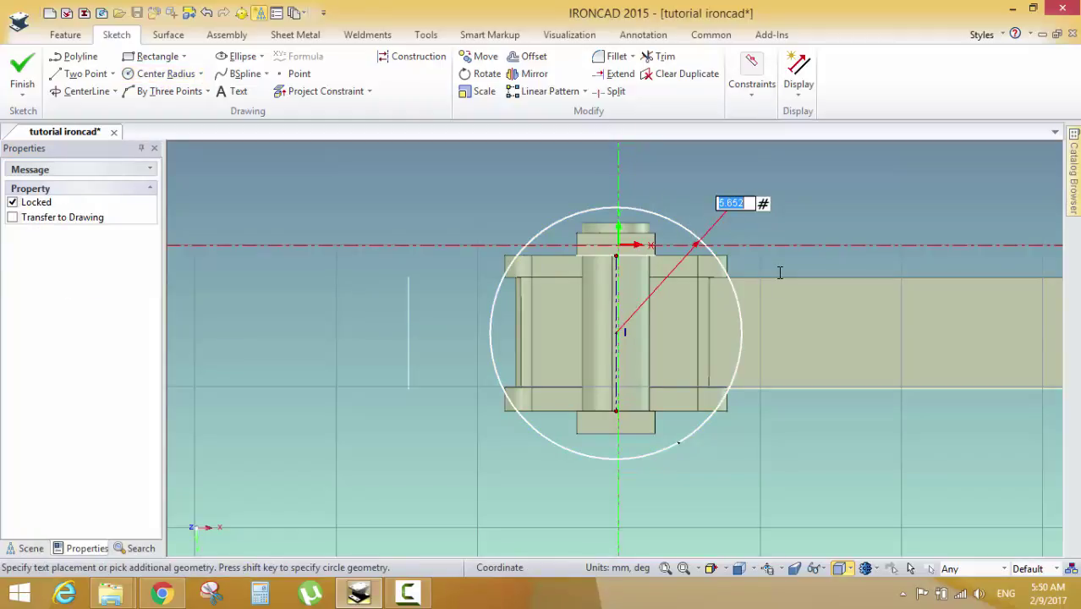
text(5.5)
key(Return)
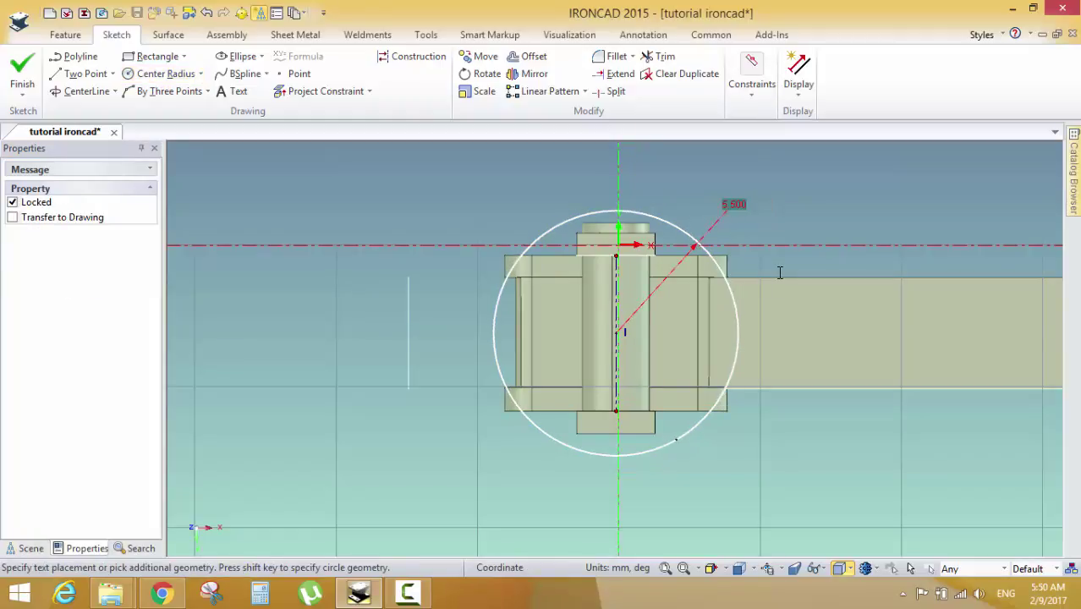
Finish the circle sketch beneath the trapezoids
mouse_move(584, 285)
middle_down()
mouse_move(545, 438)
mouse_move(511, 466)
middle_up()
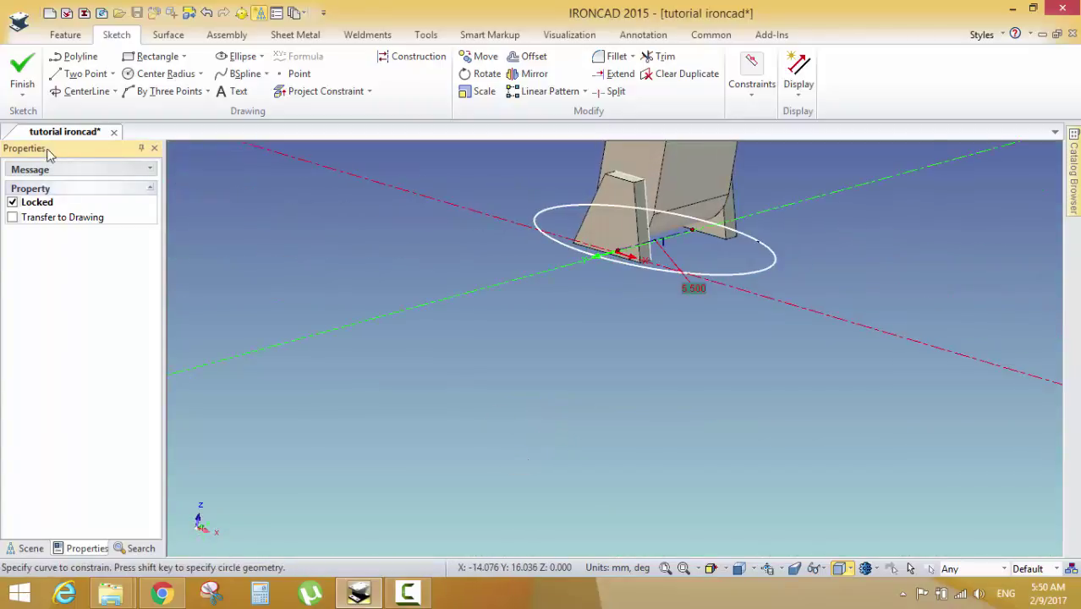
click(65, 36)
click(116, 37)
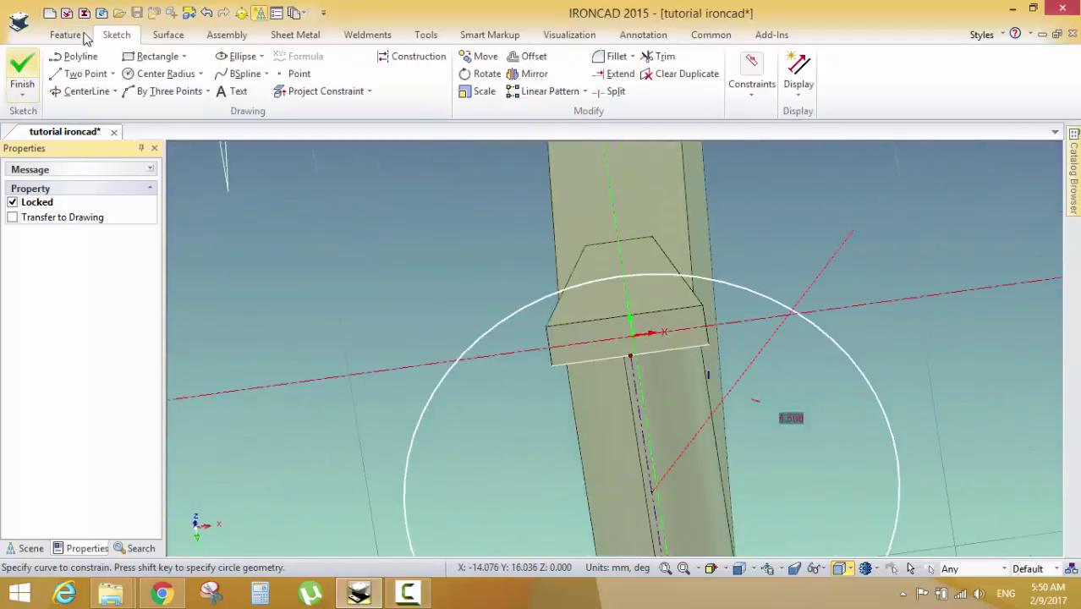
click(66, 36)
Extrude the circle beneath the trapezoids 7 mm in the flipped direction, adding material to the trapezoid connection part
click(76, 72)
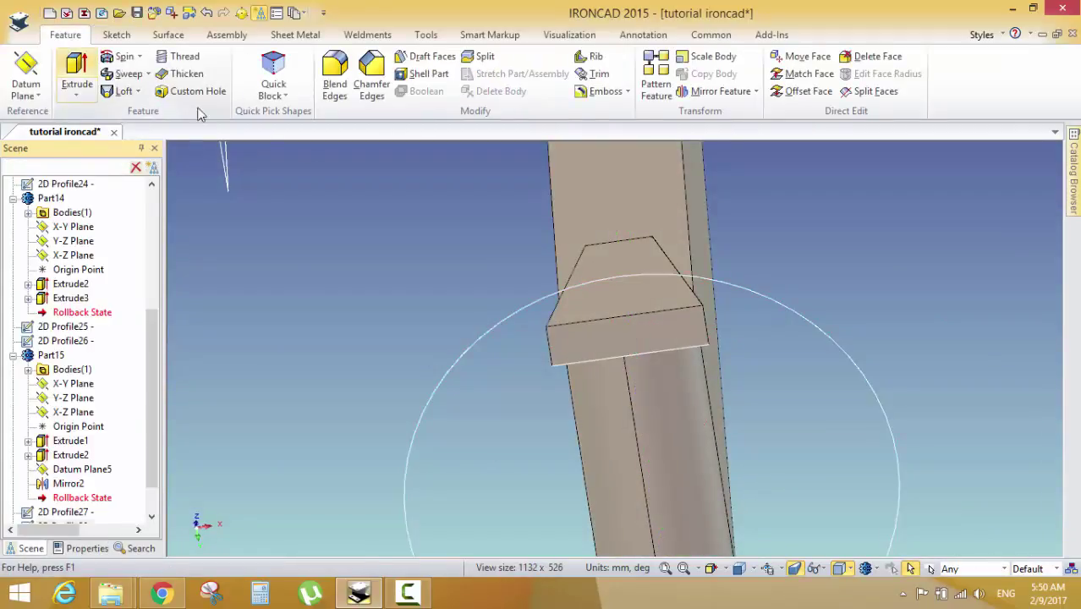
middle_drag(649, 252, 560, 457)
scroll(560, 456, up, 3)
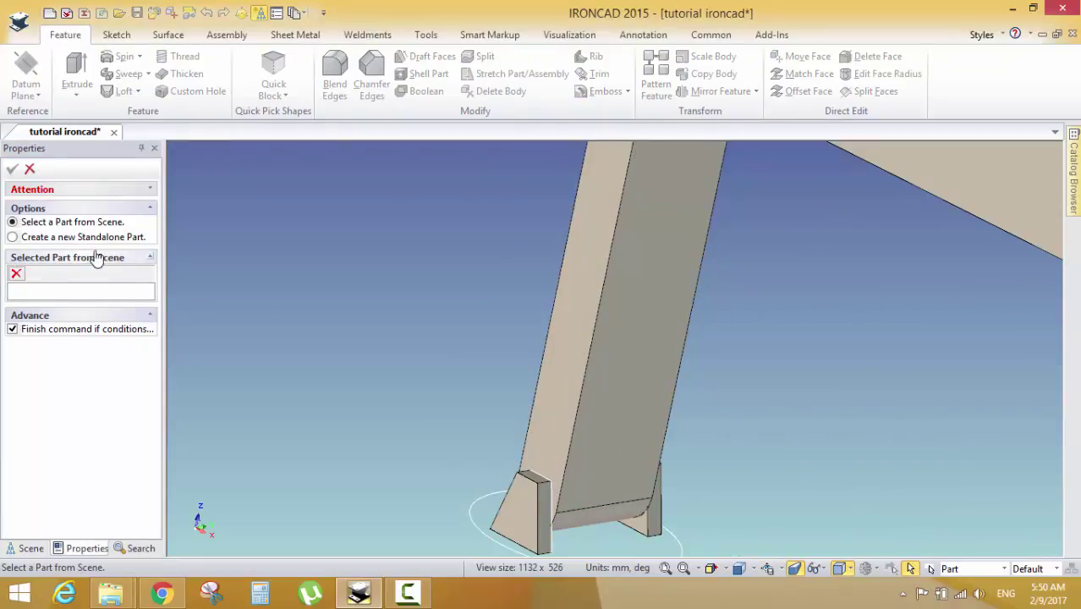
scroll(509, 410, down, 3)
scroll(596, 463, up, 5)
click(608, 467)
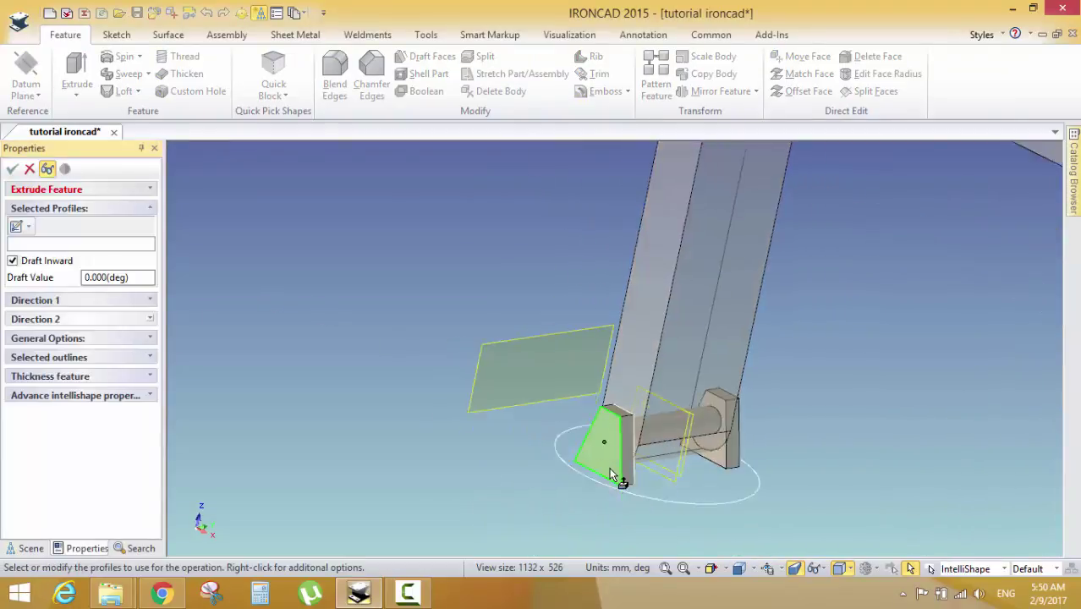
middle_drag(615, 475, 590, 454)
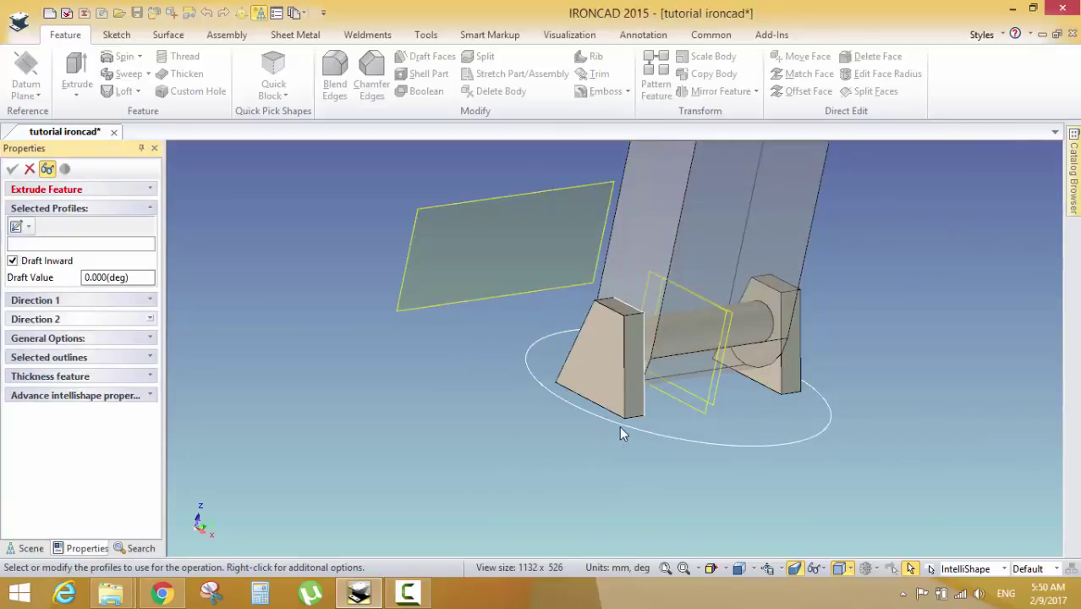
click(619, 430)
middle_drag(565, 441, 682, 408)
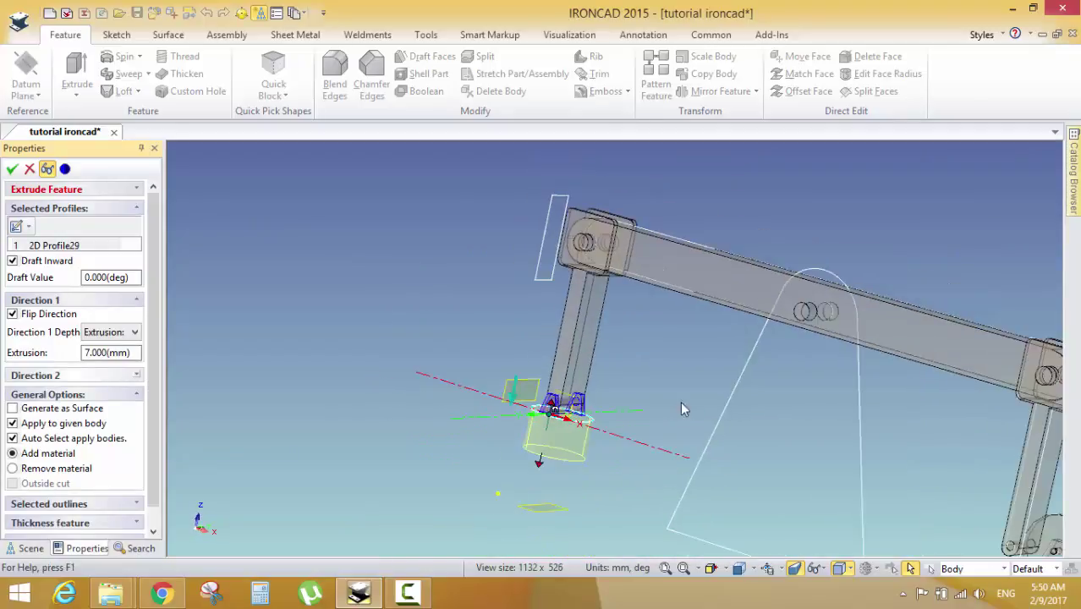
click(12, 168)
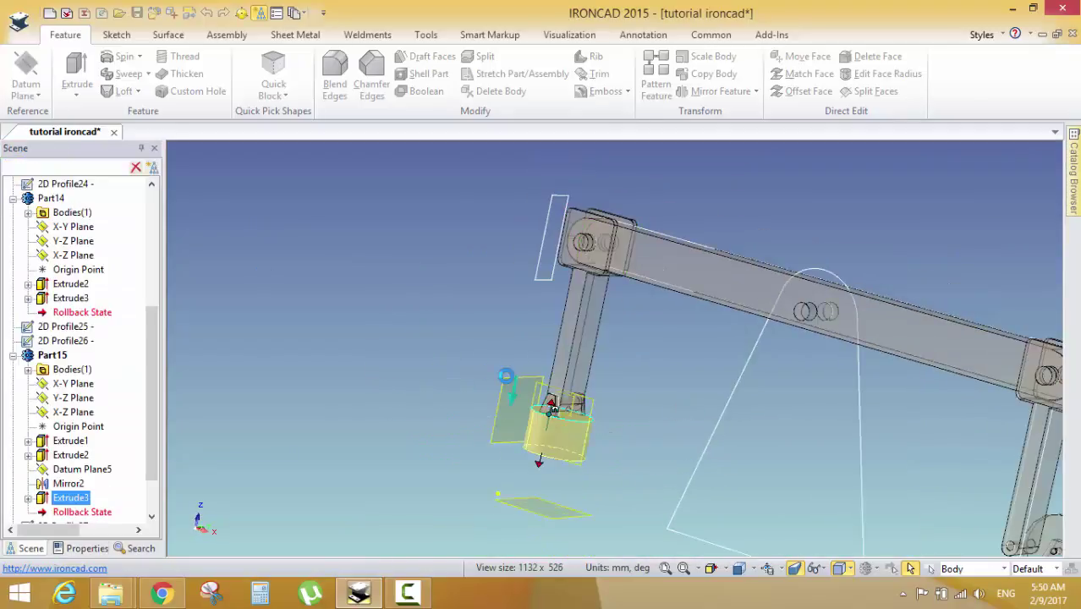
Show all hidden parts of the mechanism and compare it with the reference beam engine video in Chrome
middle_drag(495, 391, 624, 304)
scroll(617, 317, up, 5)
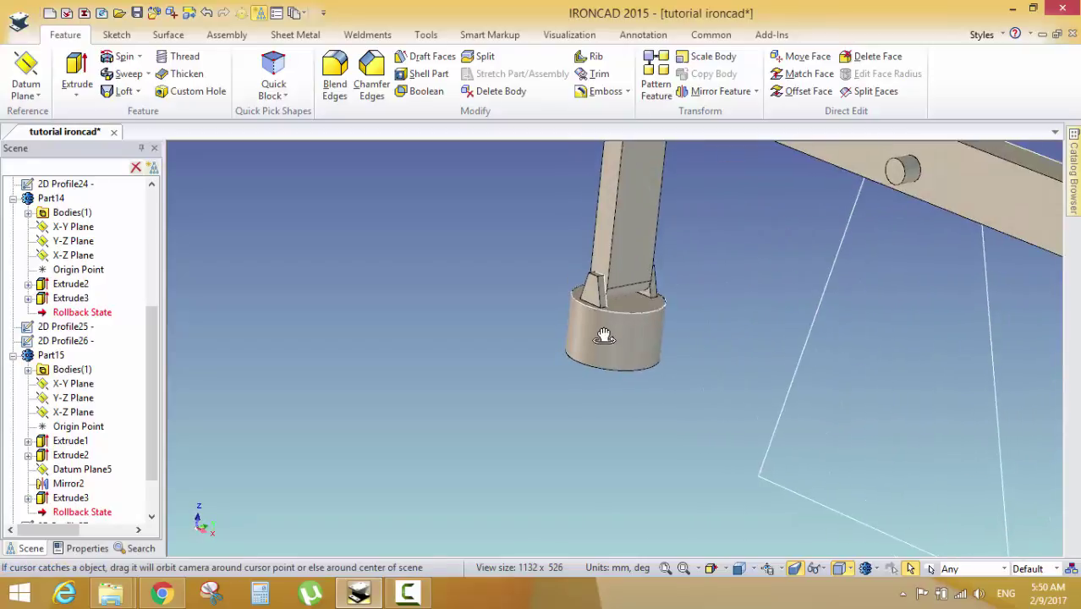
scroll(604, 336, up, 4)
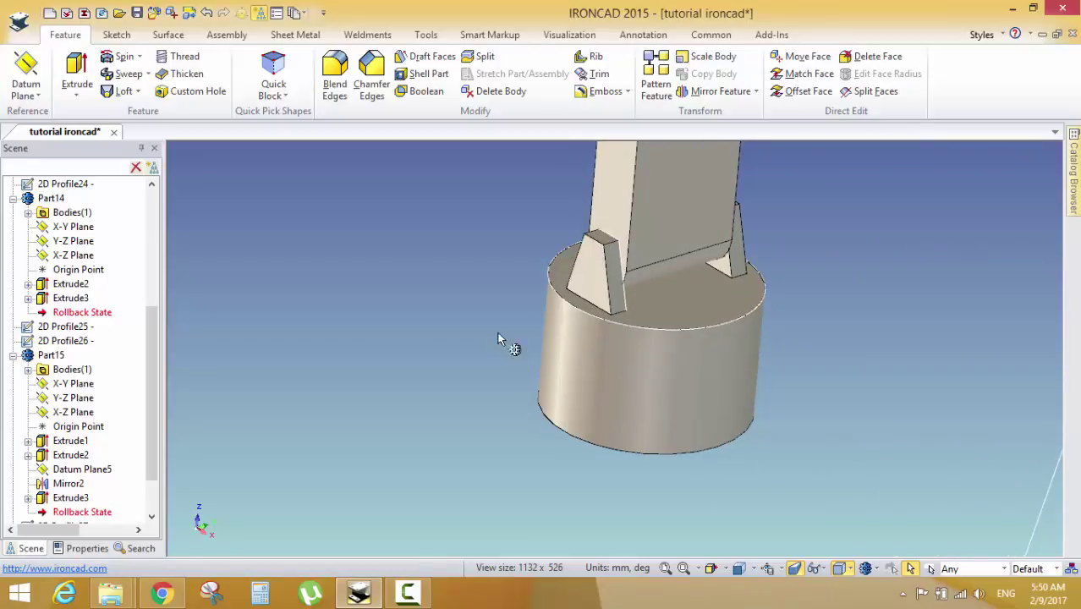
right_click(335, 295)
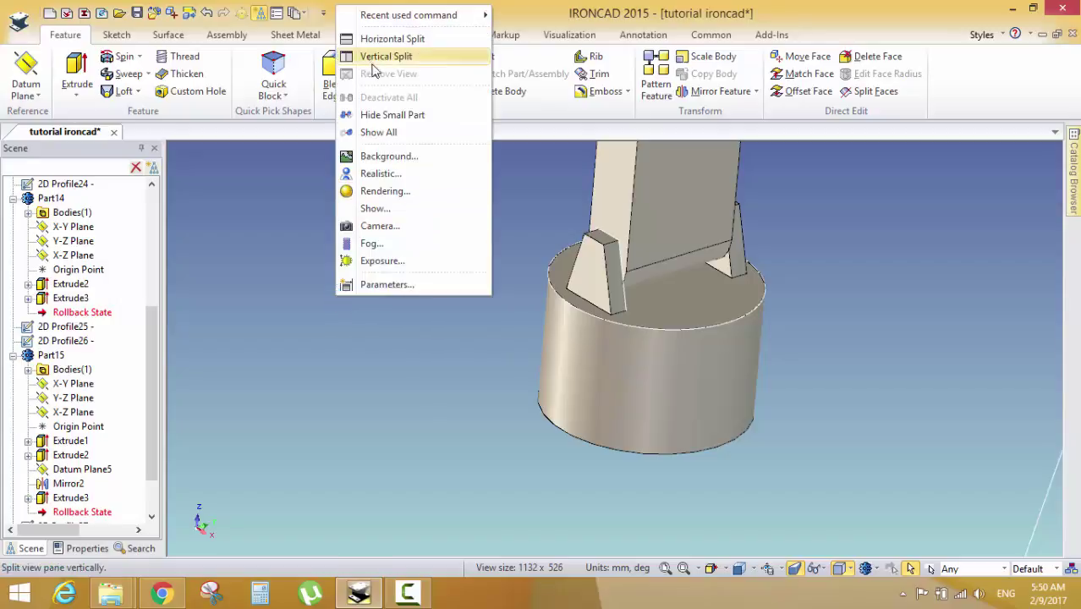
click(393, 133)
scroll(509, 294, down, 3)
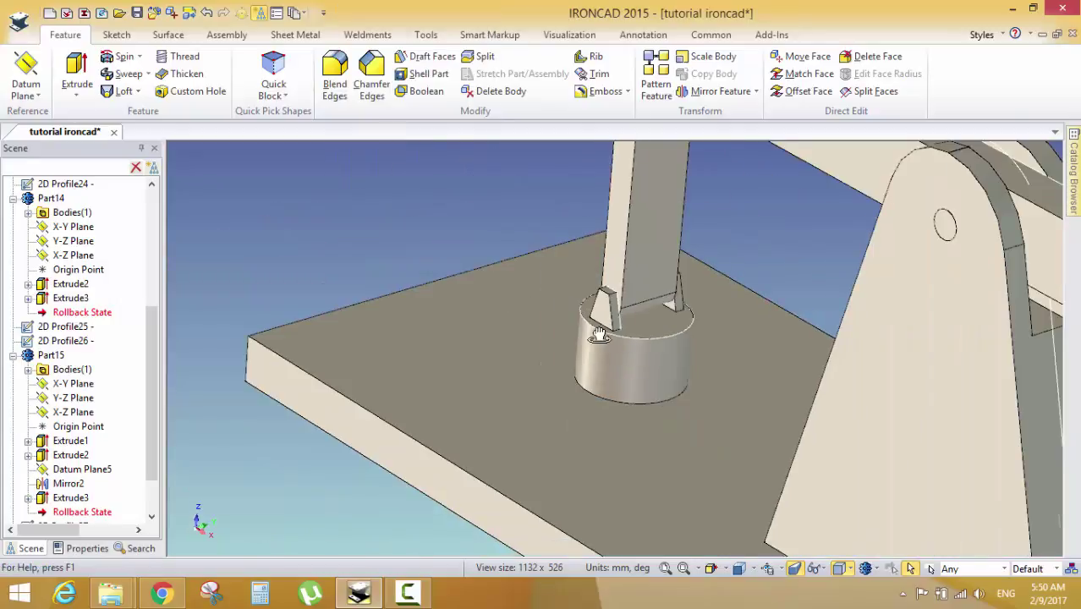
middle_drag(549, 304, 665, 320)
scroll(647, 380, down, 3)
middle_drag(647, 381, 473, 381)
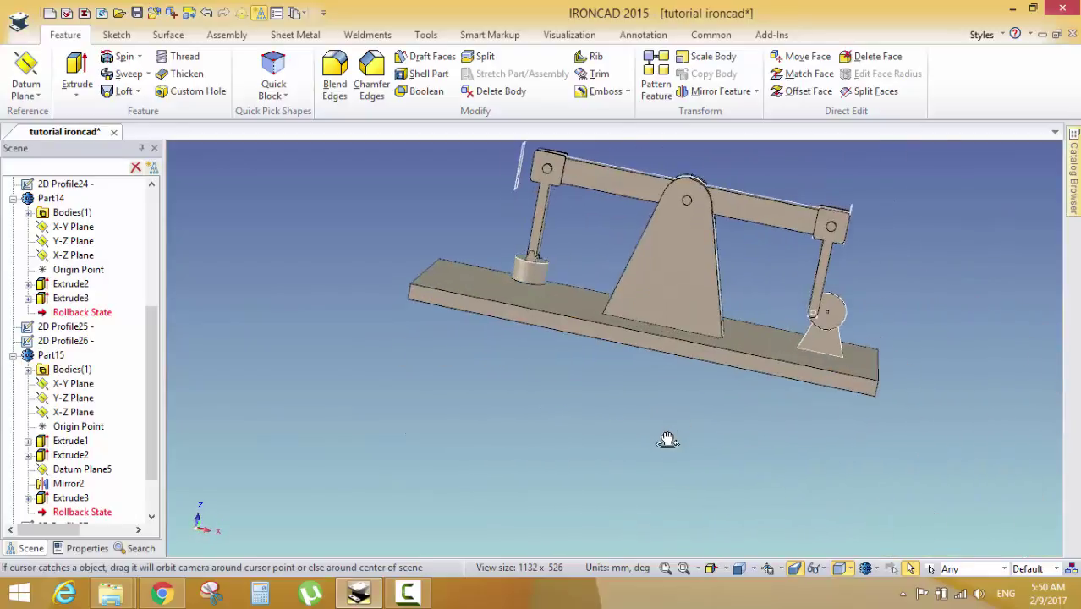
click(161, 592)
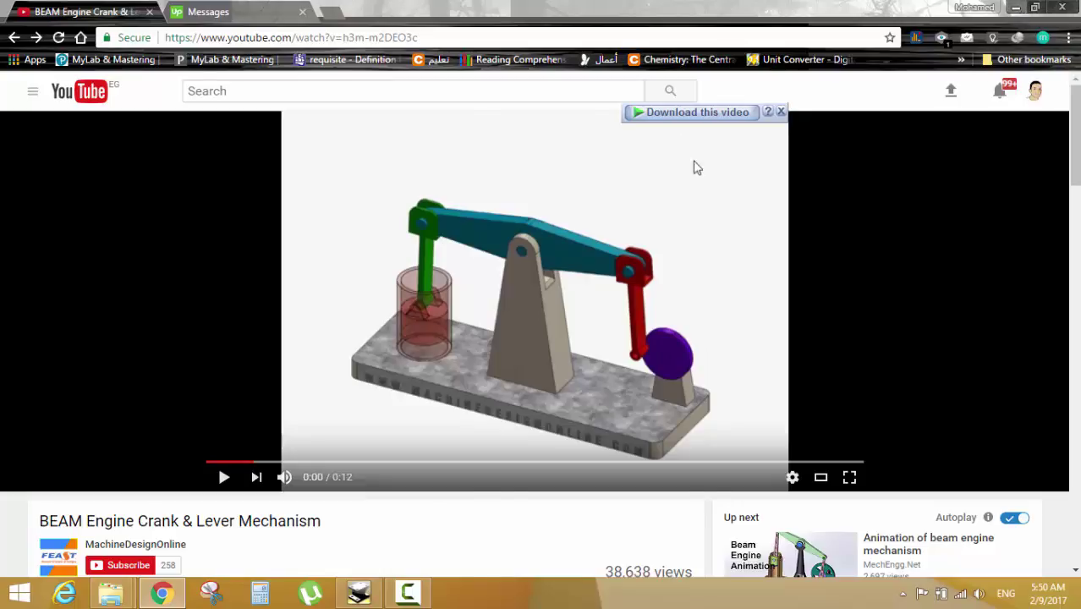
key(alt+Tab)
middle_drag(592, 254, 560, 309)
scroll(574, 272, up, 5)
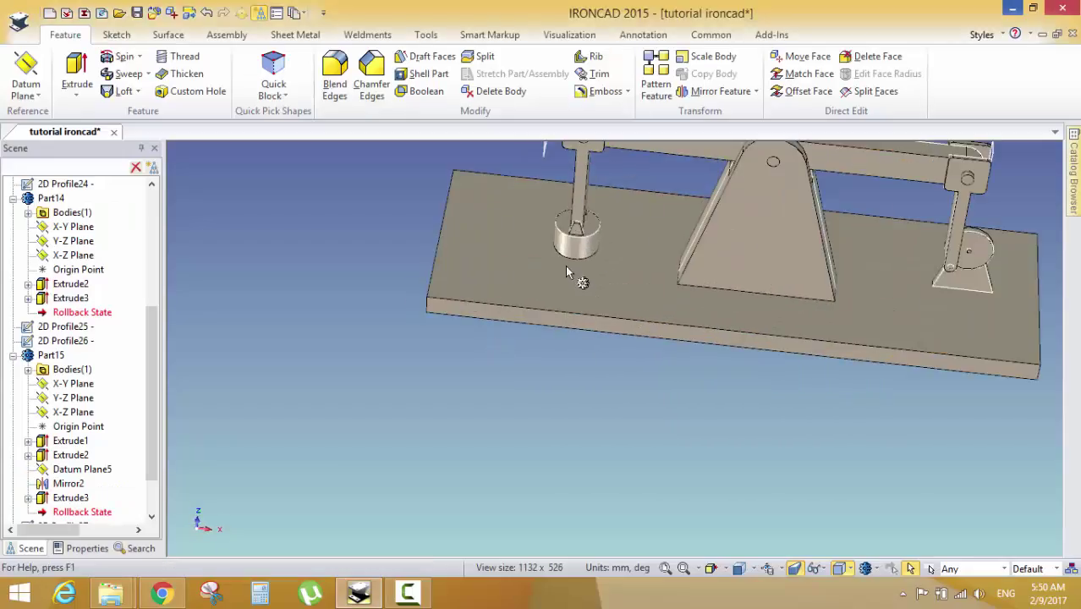
scroll(580, 271, down, 3)
scroll(590, 303, up, 3)
click(515, 332)
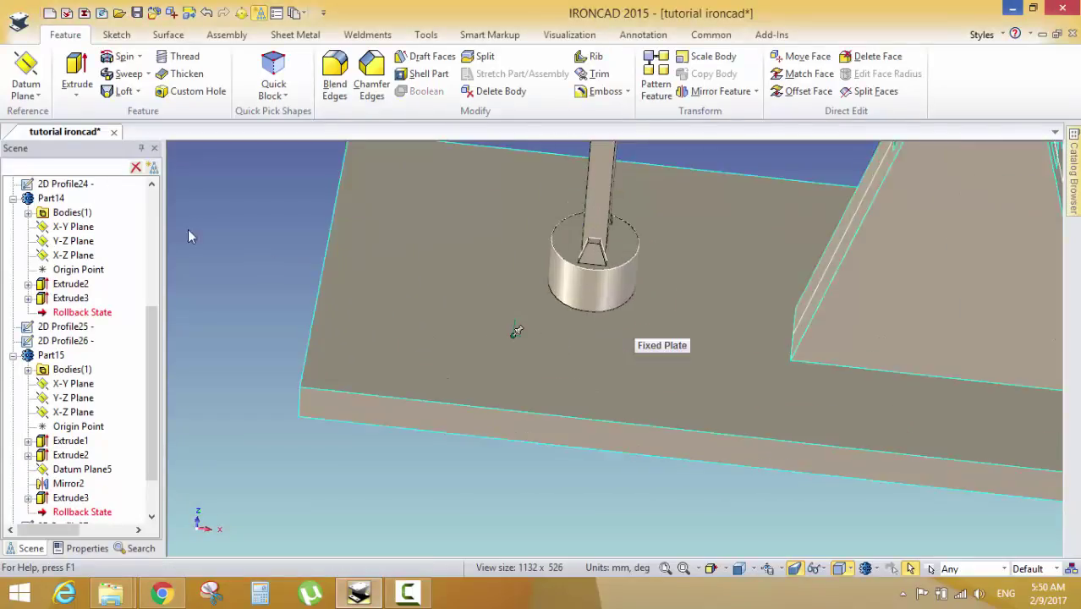
click(110, 37)
click(24, 76)
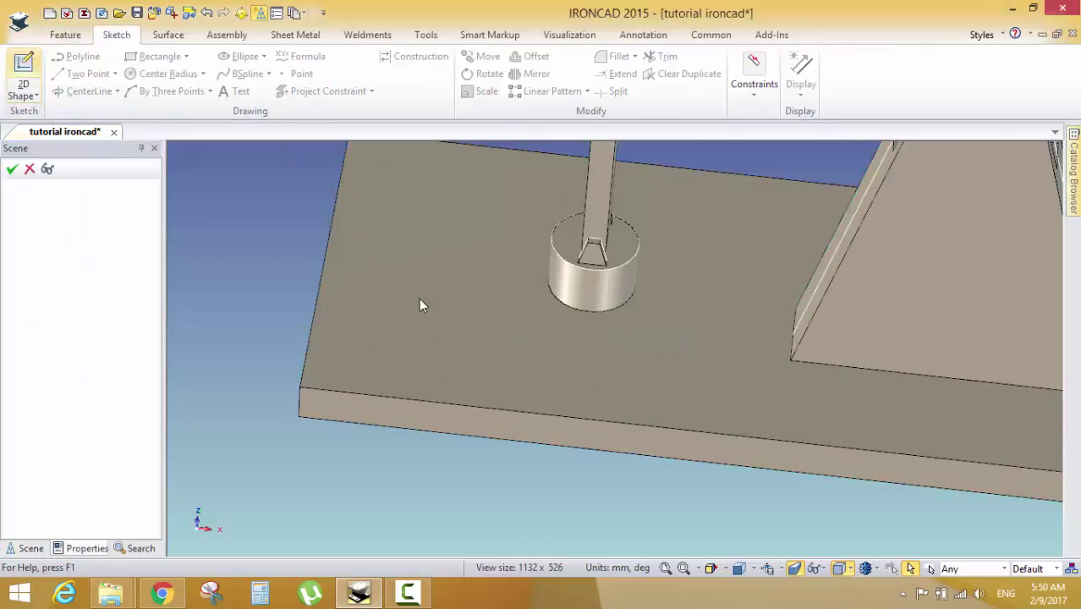
click(522, 332)
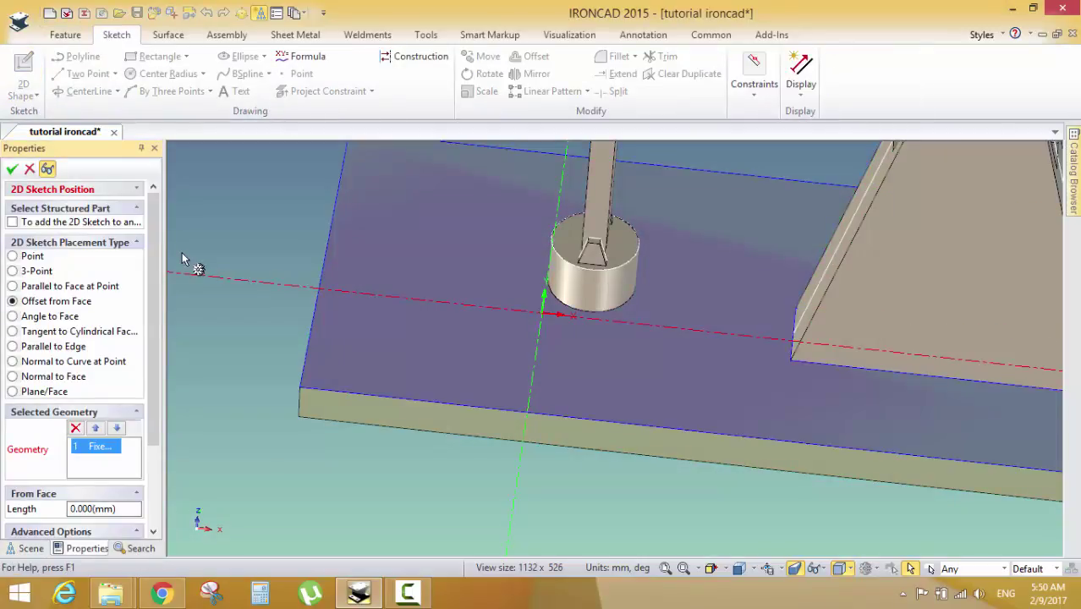
click(11, 170)
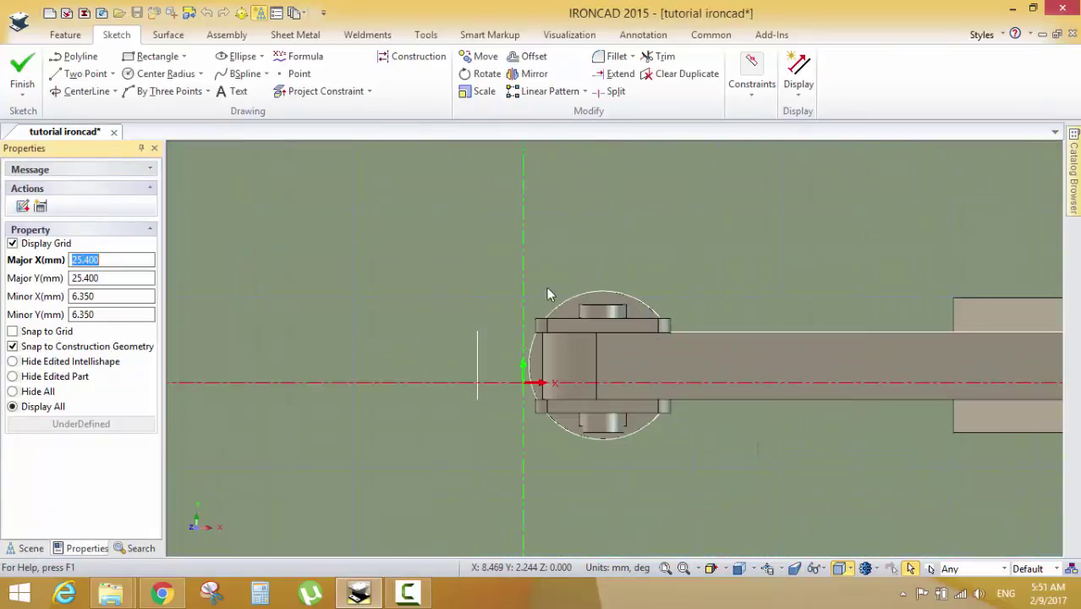
click(164, 74)
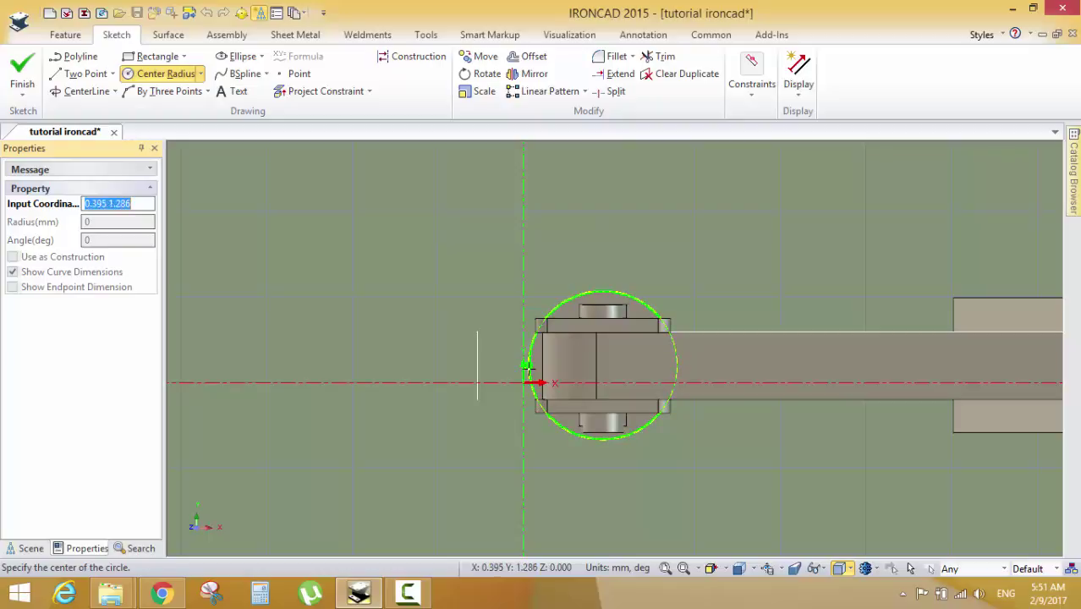
click(596, 365)
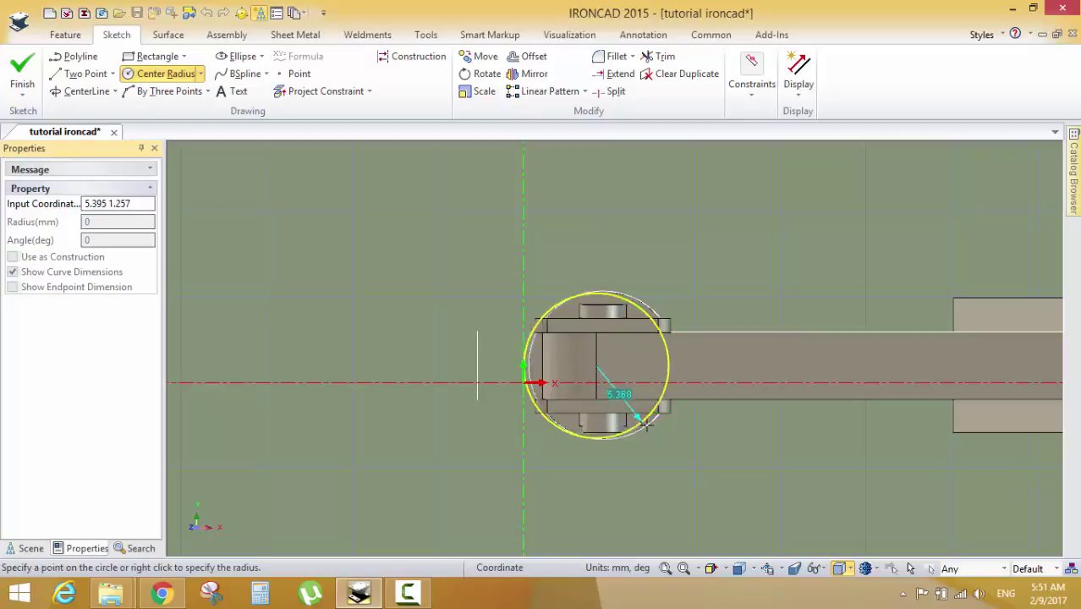
click(646, 425)
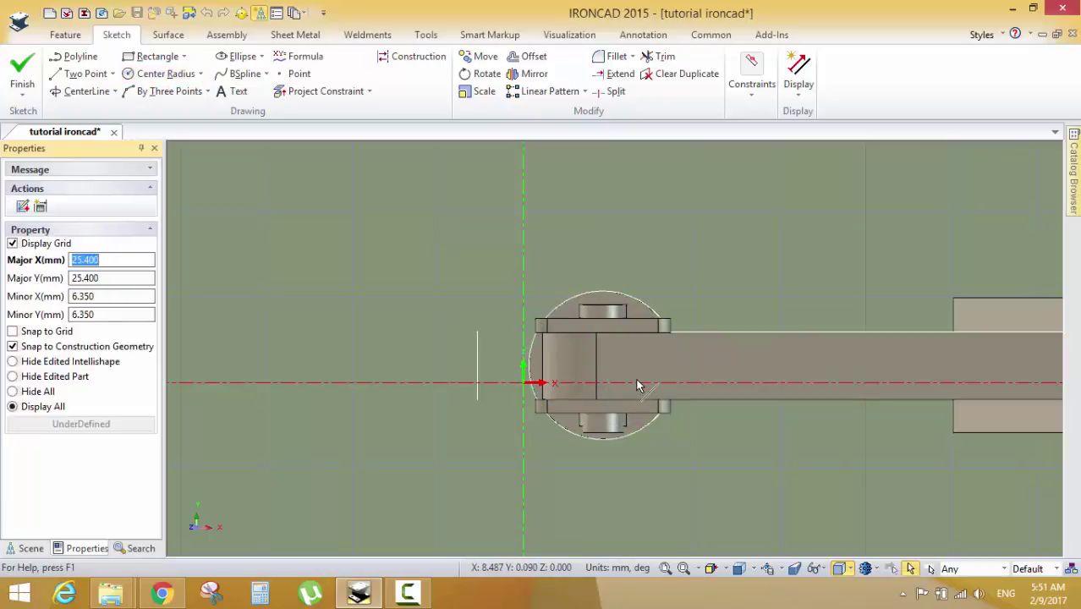
click(165, 73)
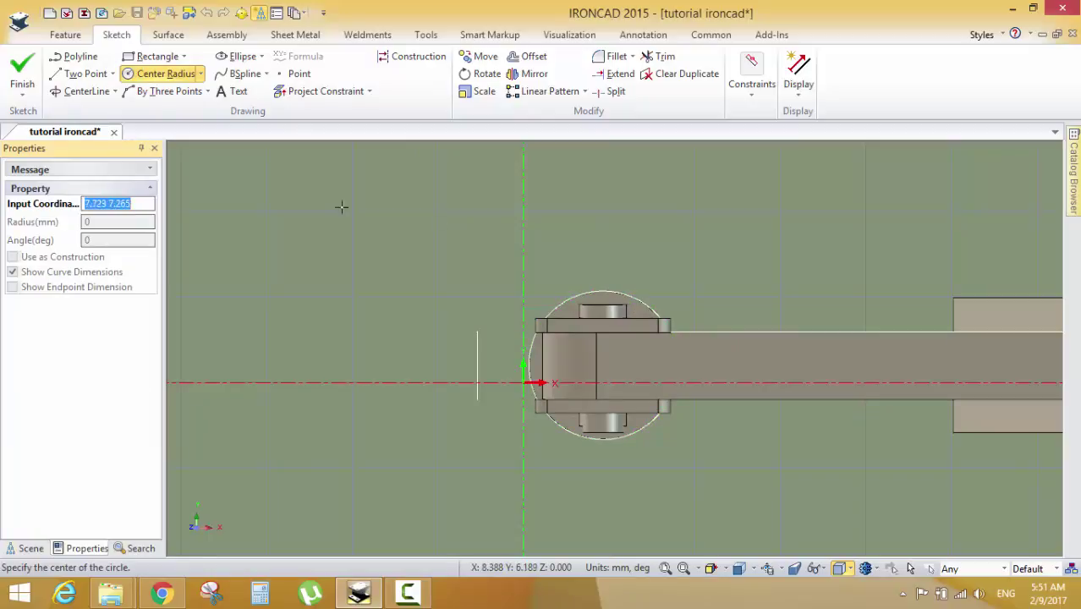
click(23, 95)
click(50, 128)
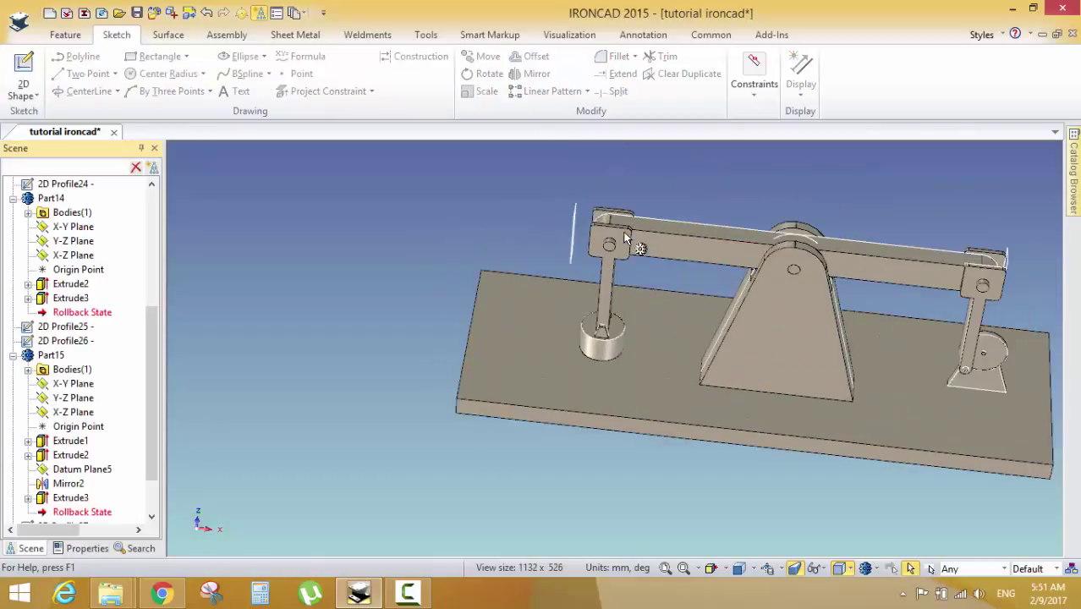
Hide the rod above the piston and the long rocking beam
scroll(625, 239, up, 3)
right_click(608, 277)
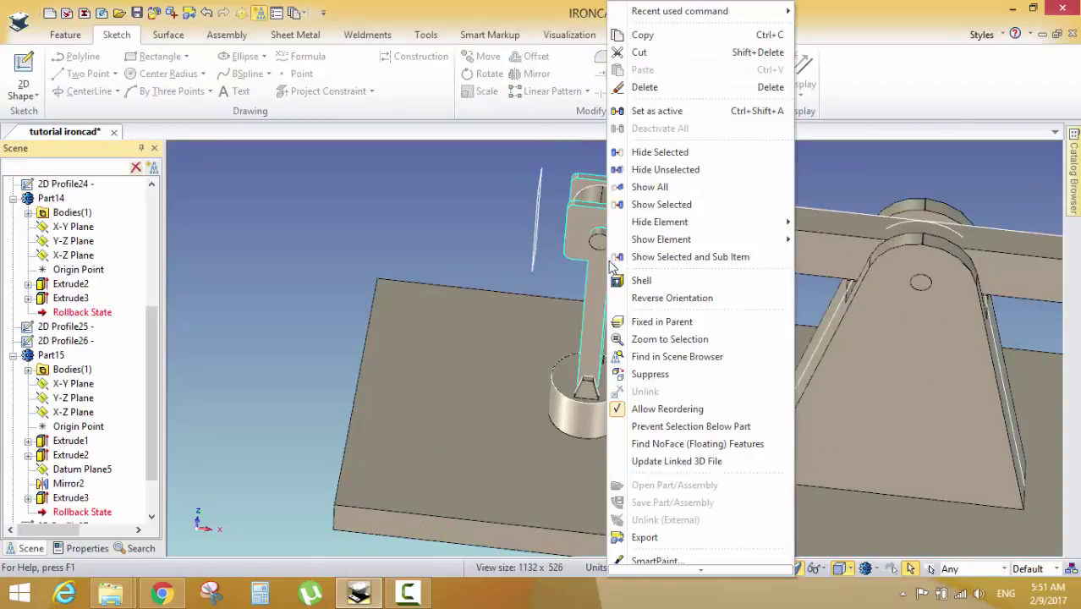
click(668, 151)
right_click(665, 236)
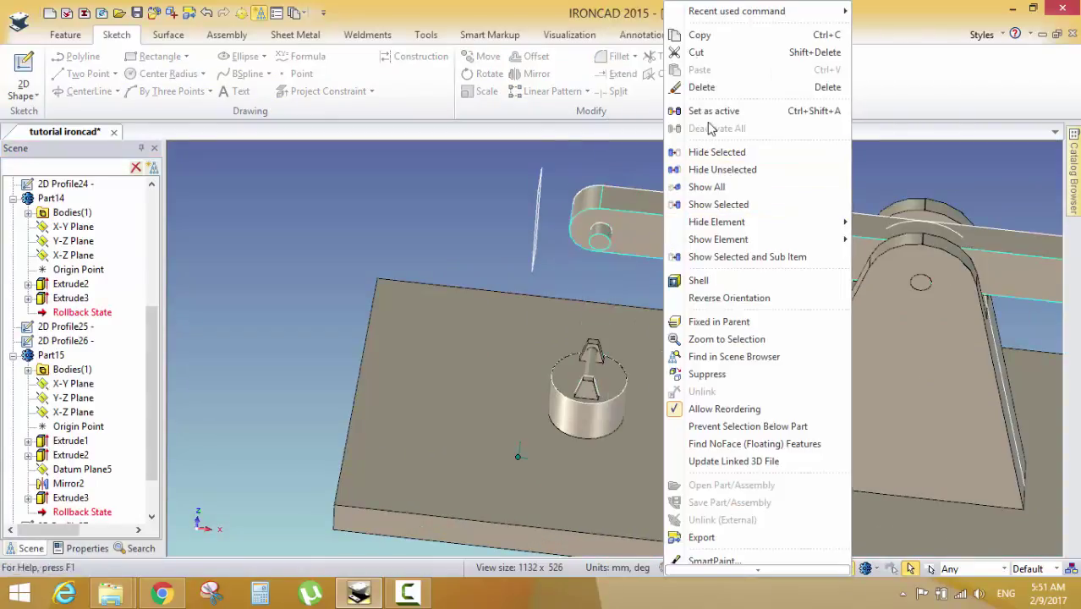
click(720, 151)
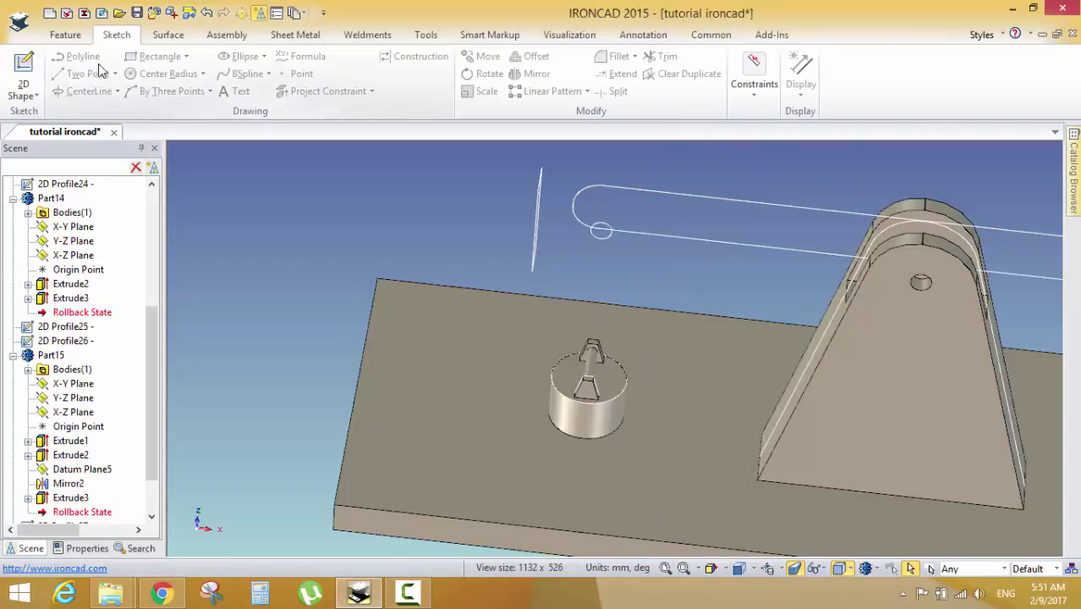
Sketch on the fixed plate's upper face a circle of 5.5 mm radius, concentric with the piston and matching its outline
click(24, 72)
click(506, 439)
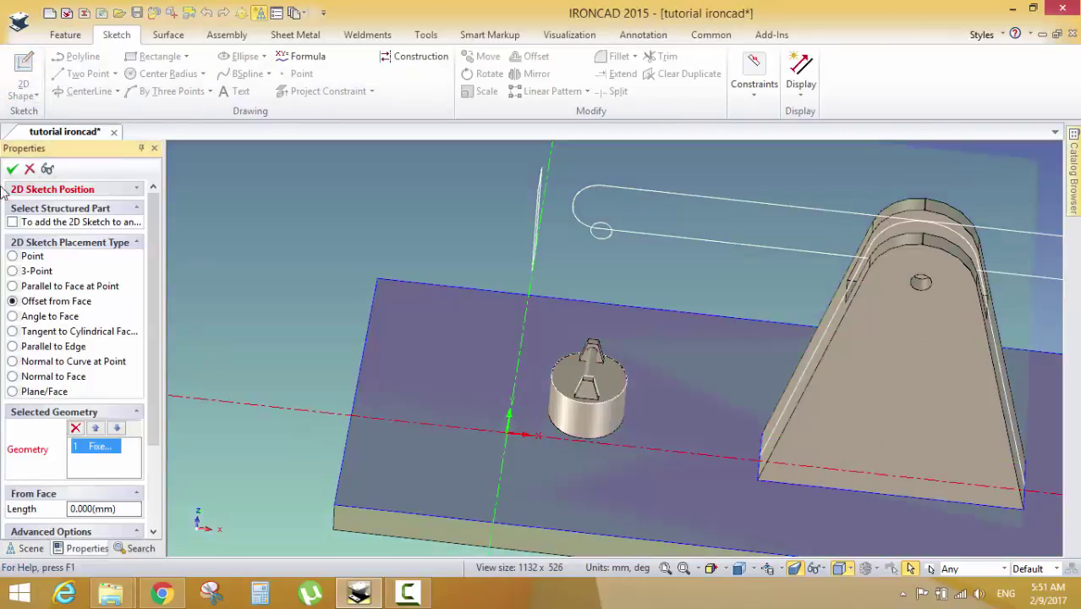
click(11, 170)
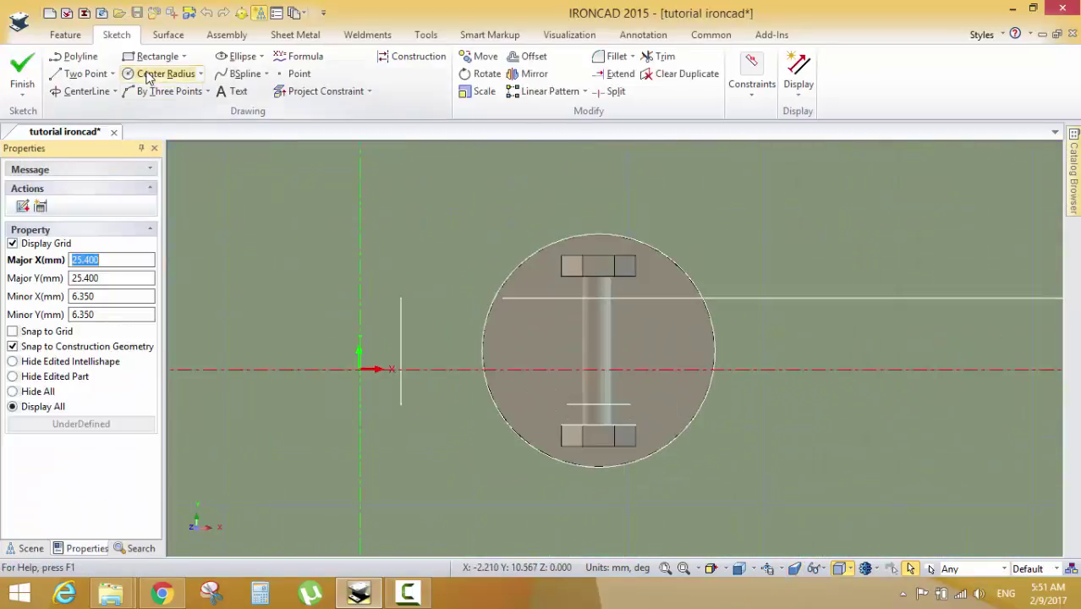
click(162, 73)
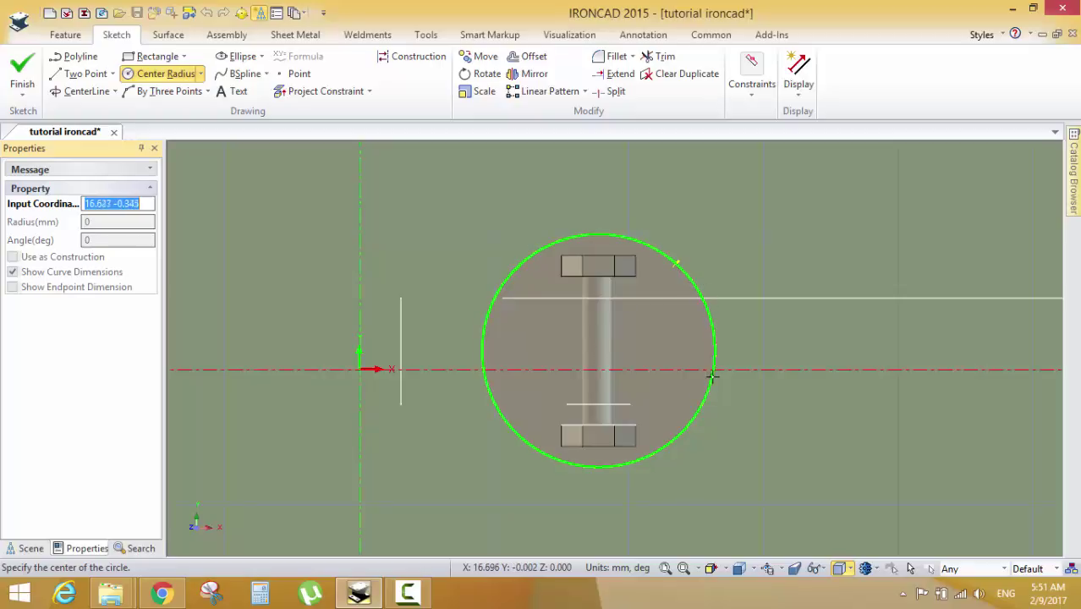
click(598, 351)
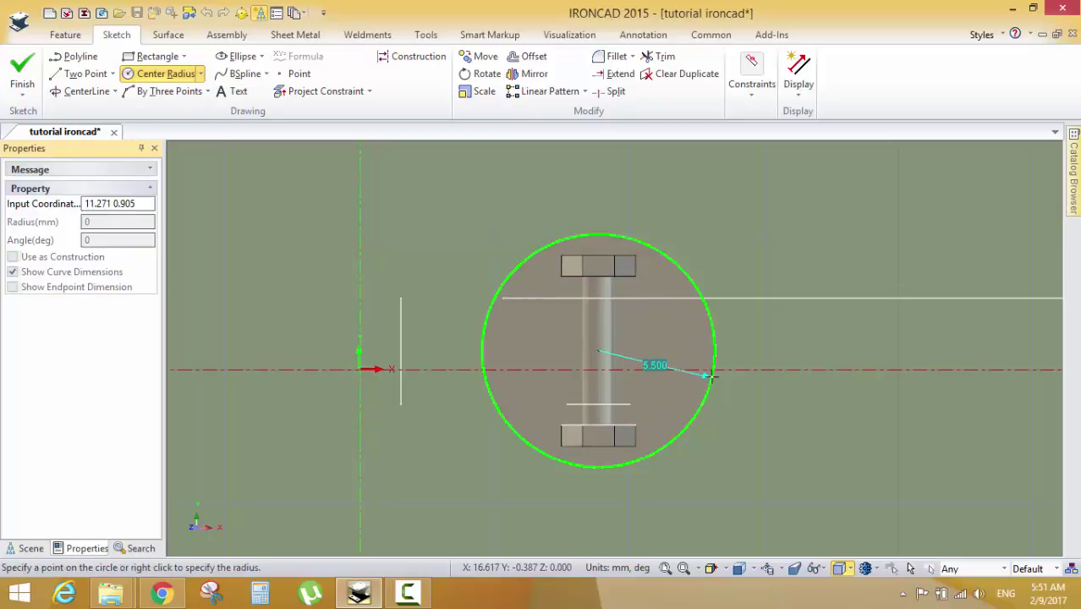
click(712, 369)
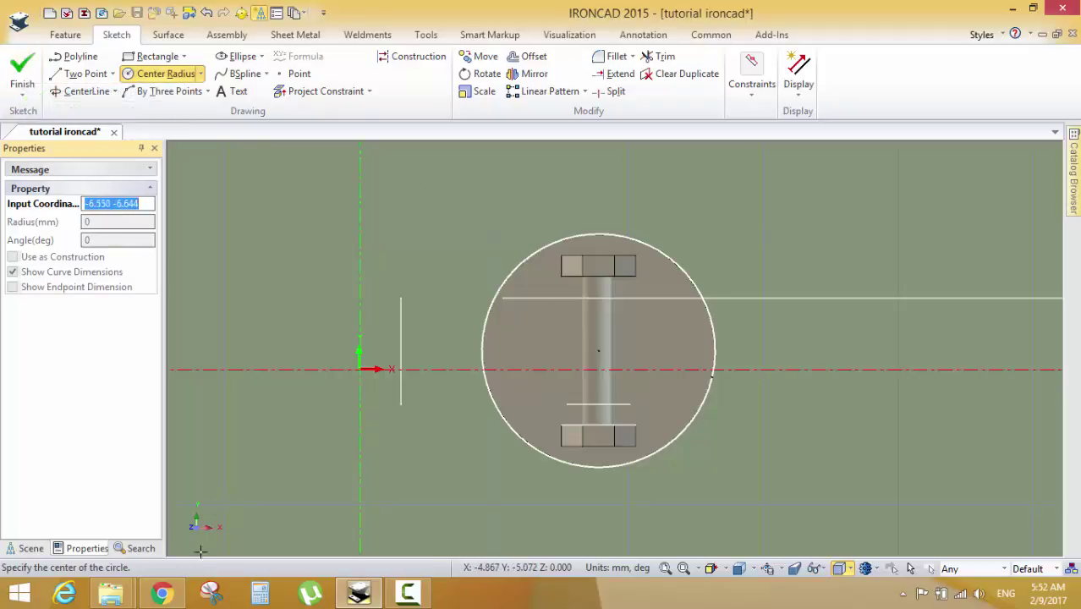
Check the cylinder in the reference video in Chrome, and offset the sketched circle outward by 1.5 mm in IRONCAD
click(161, 593)
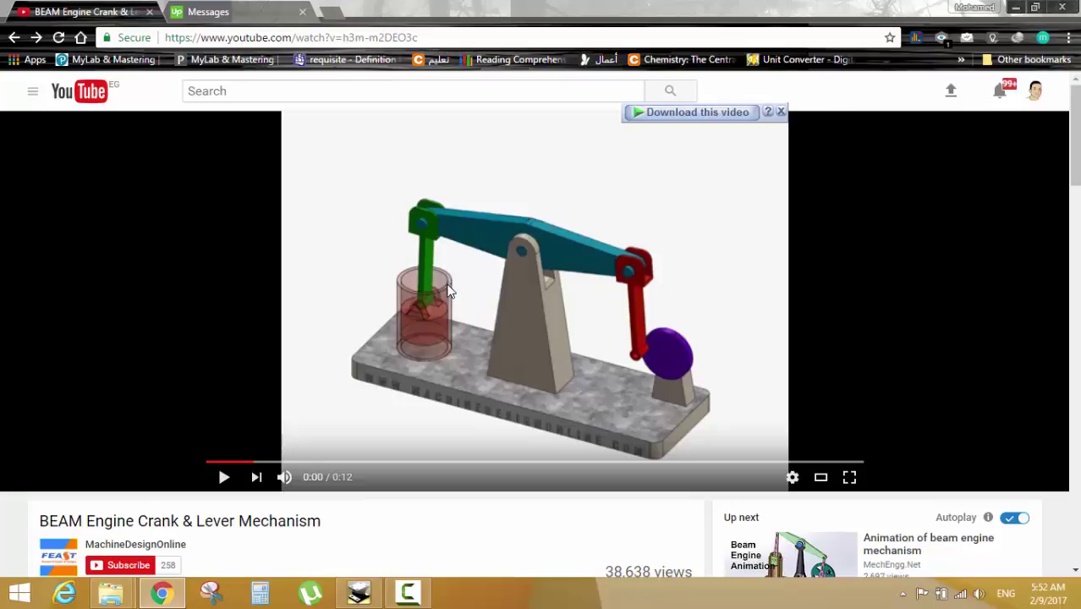
click(1014, 7)
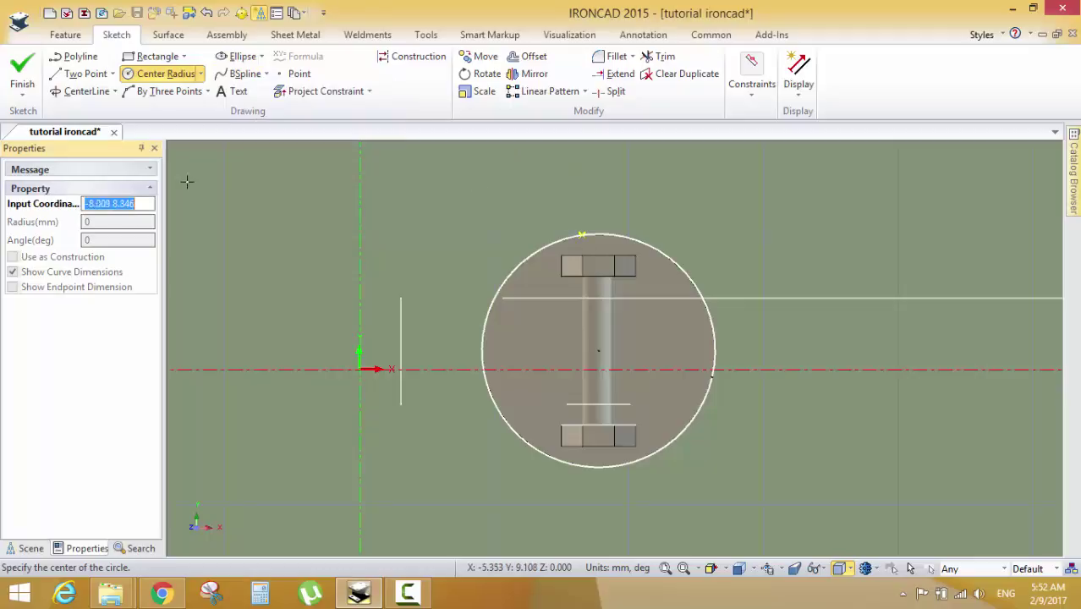
click(526, 57)
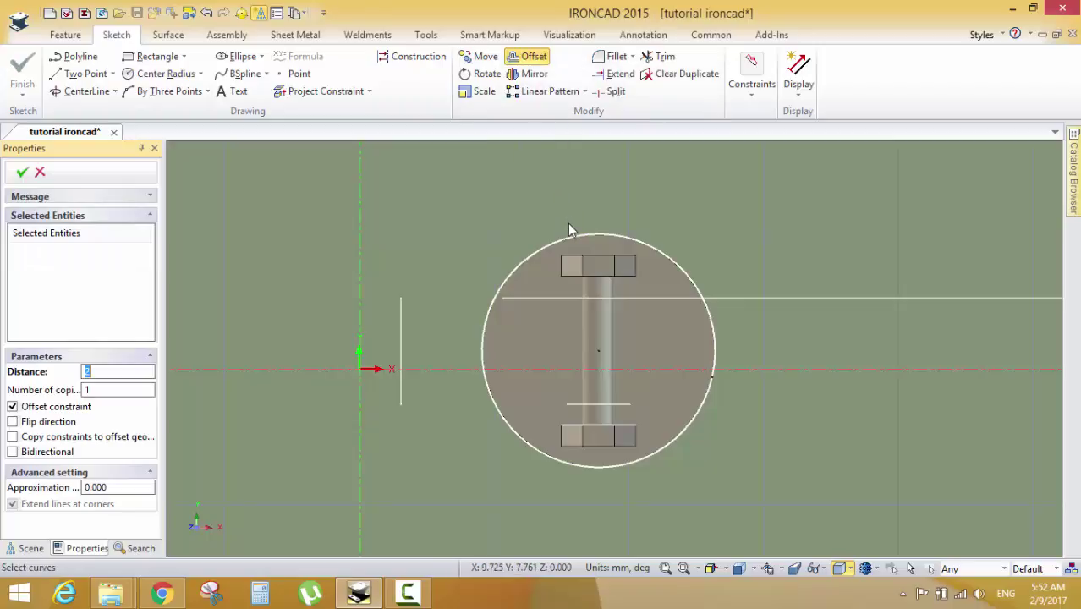
click(610, 236)
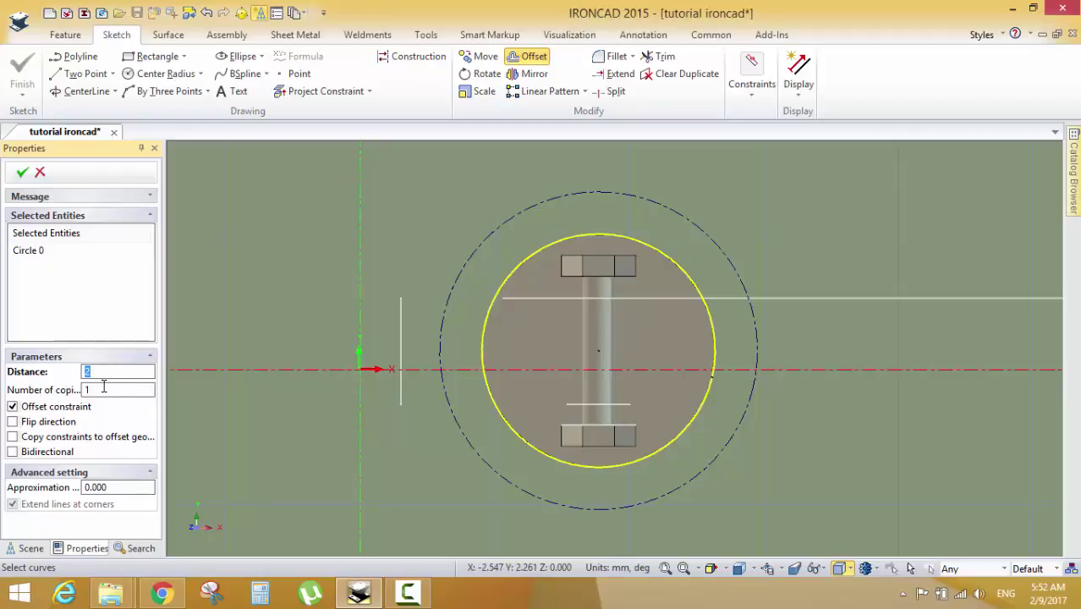
key(Return)
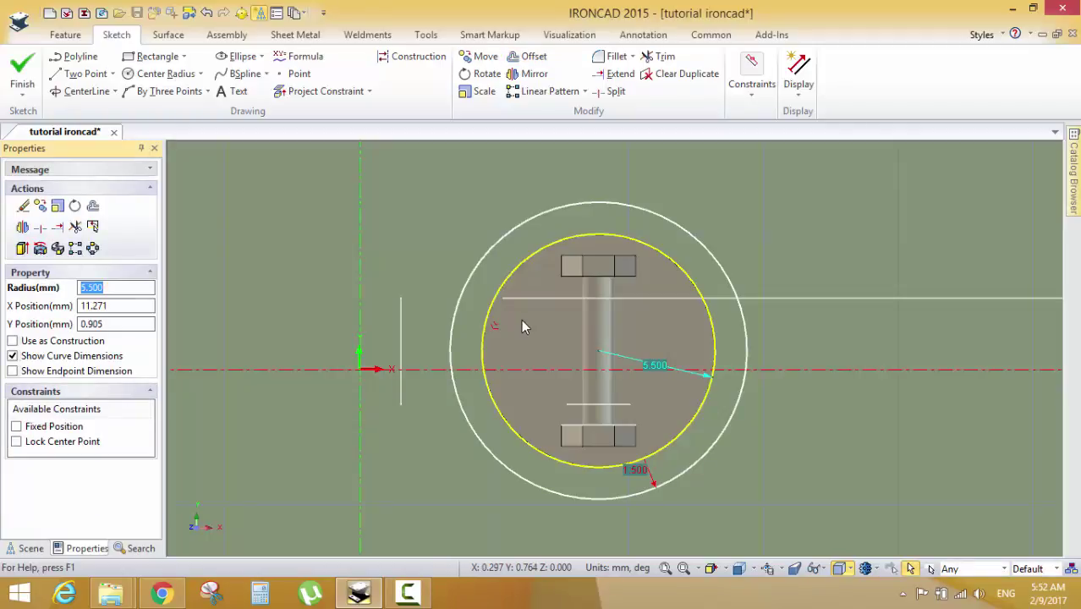
Finish the two-circle sketch and select it as the profile of an extrusion added to the fixed plate part
key(F8)
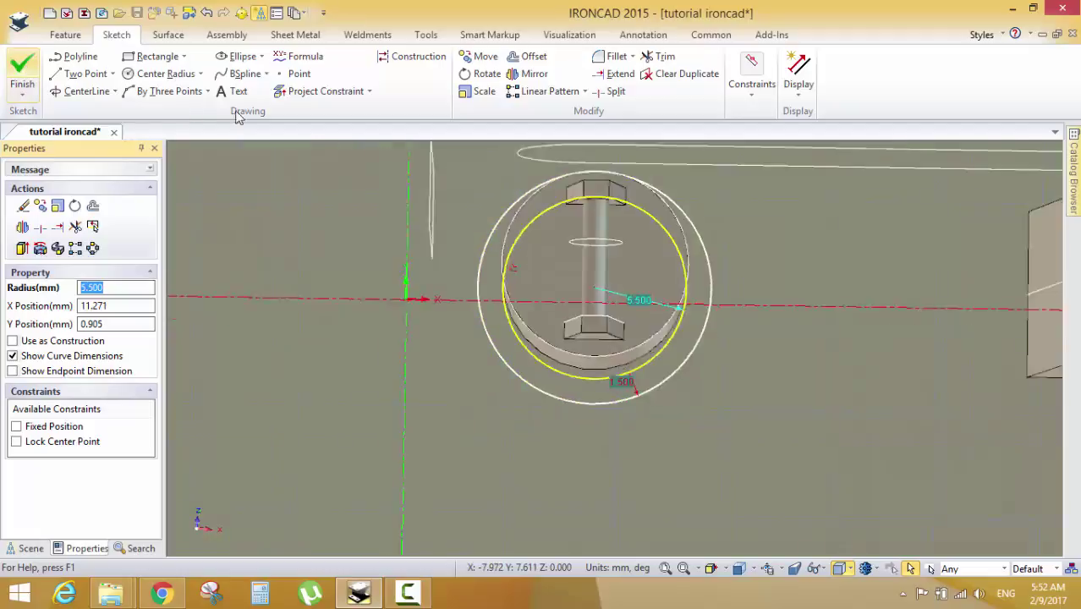
click(22, 71)
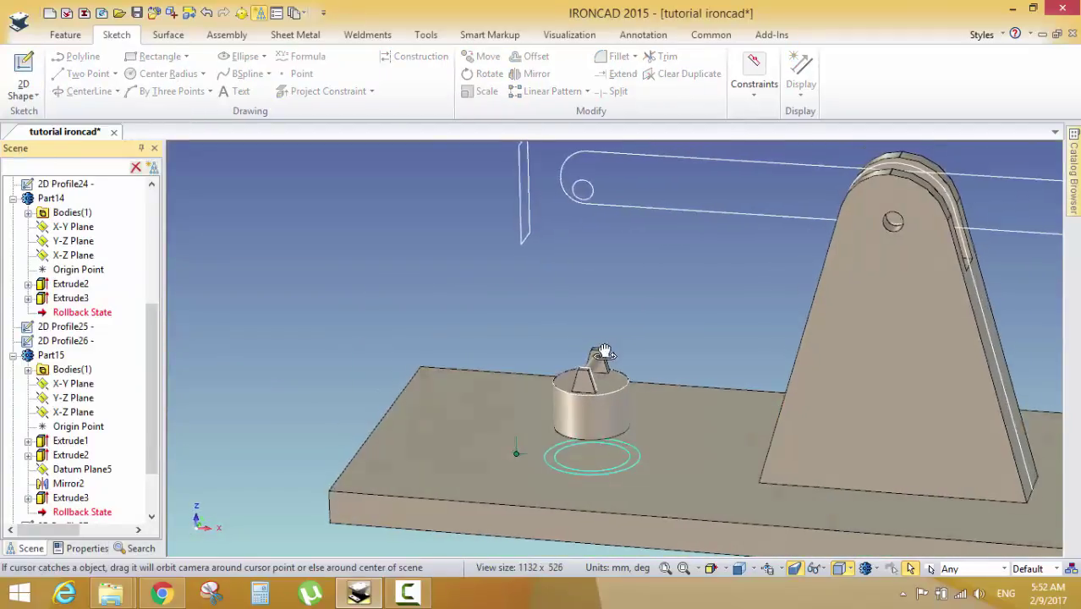
click(68, 36)
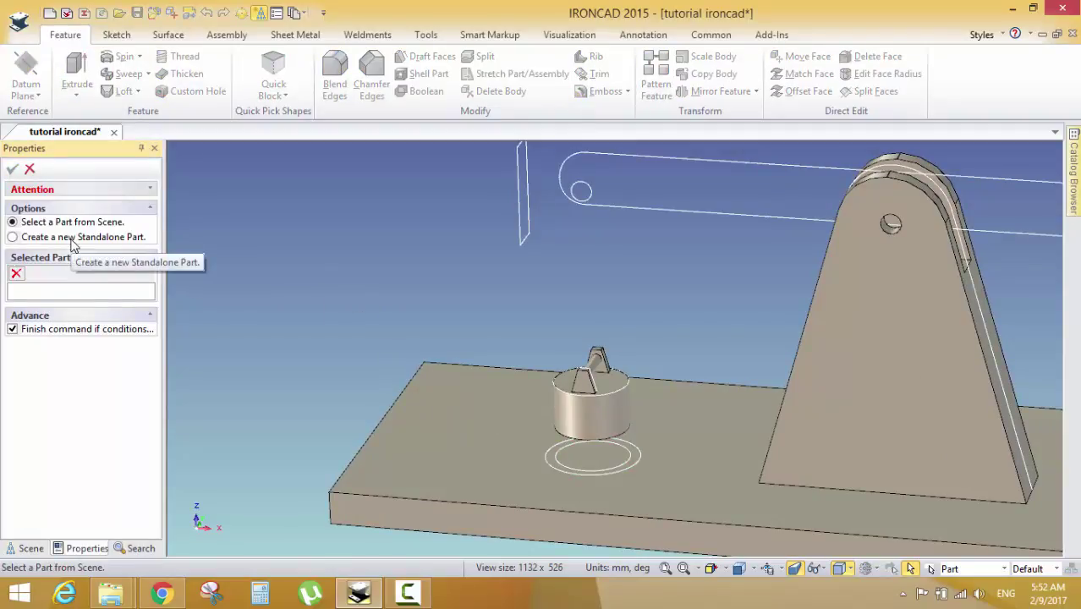
scroll(580, 362, down, 5)
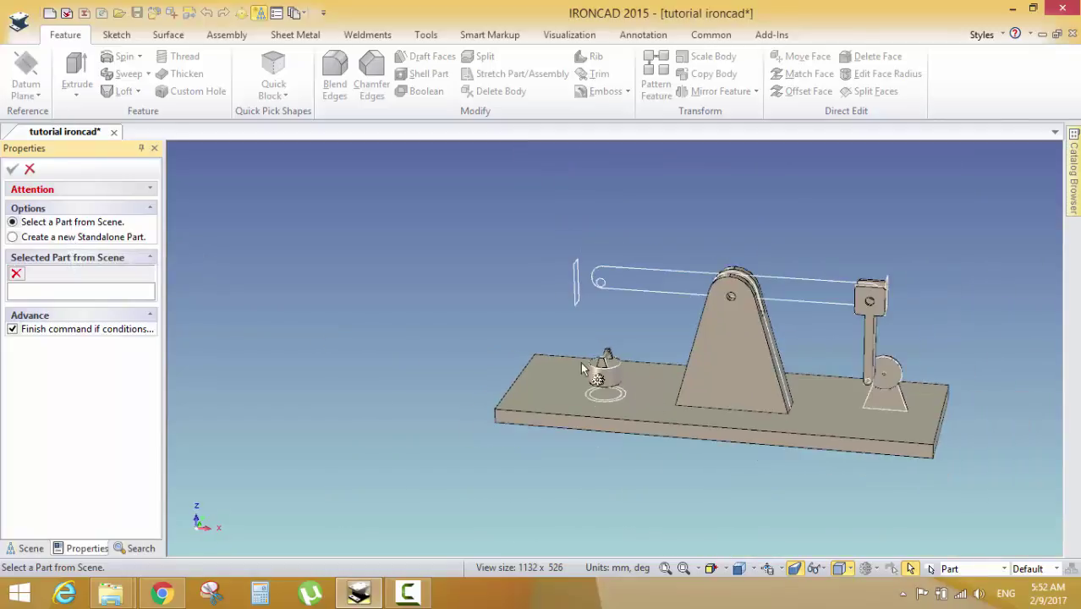
scroll(441, 362, up, 6)
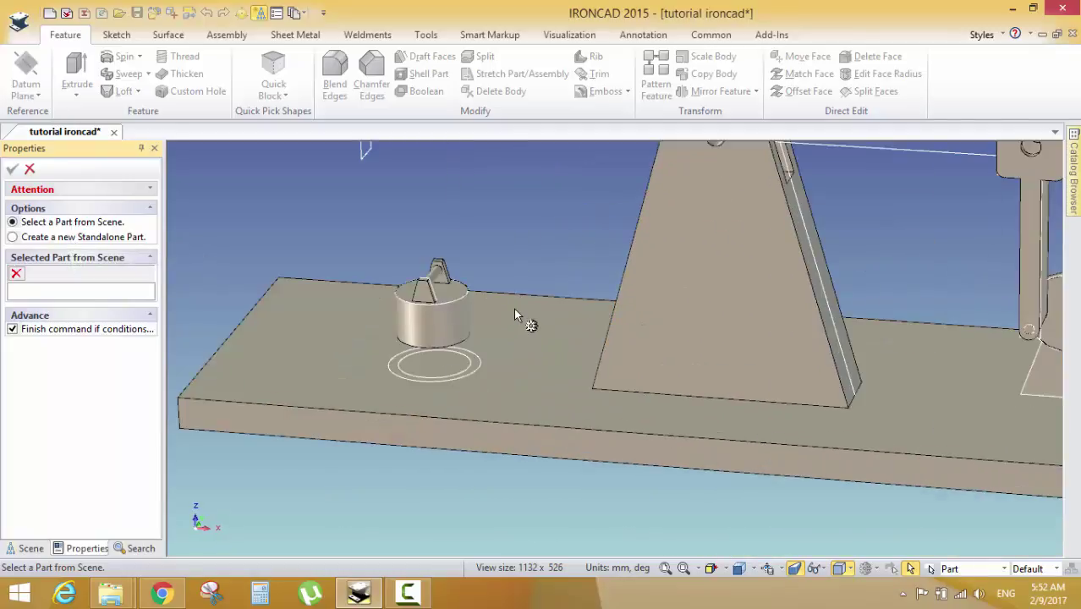
scroll(514, 311, down, 3)
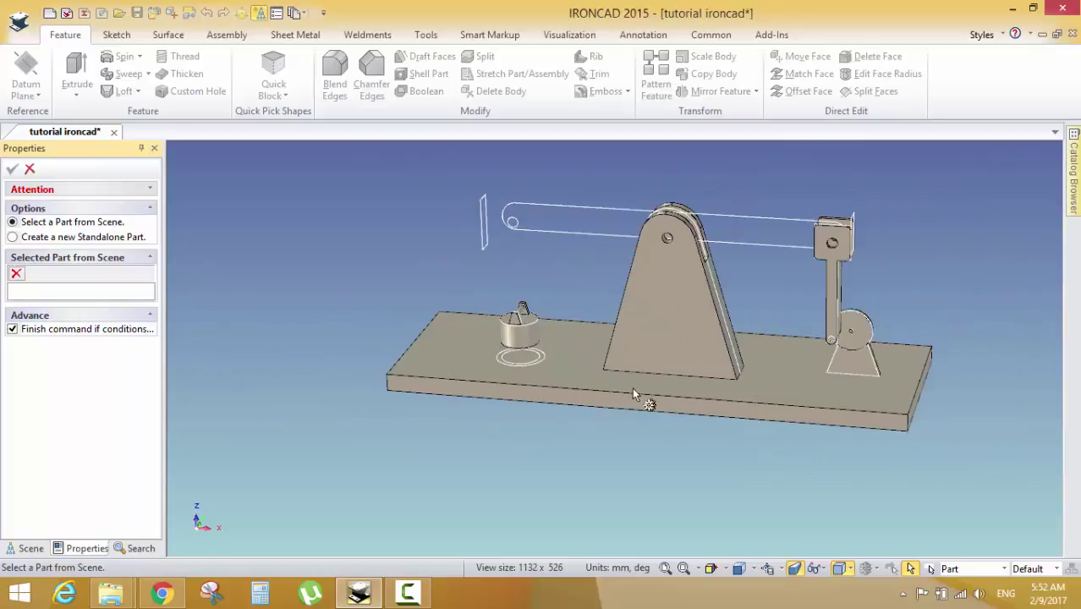
scroll(464, 359, up, 2)
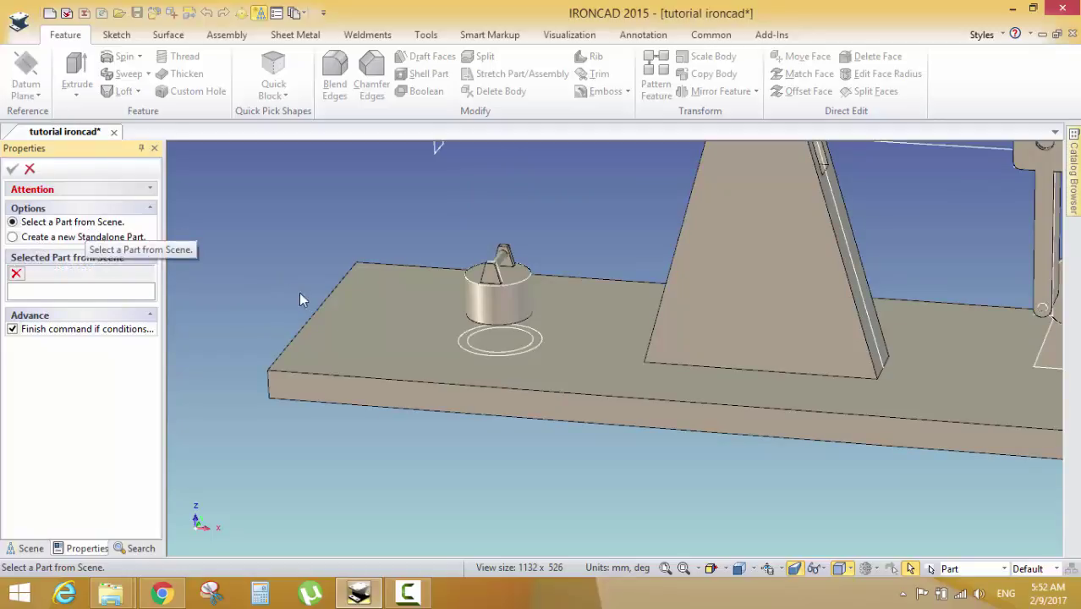
click(340, 315)
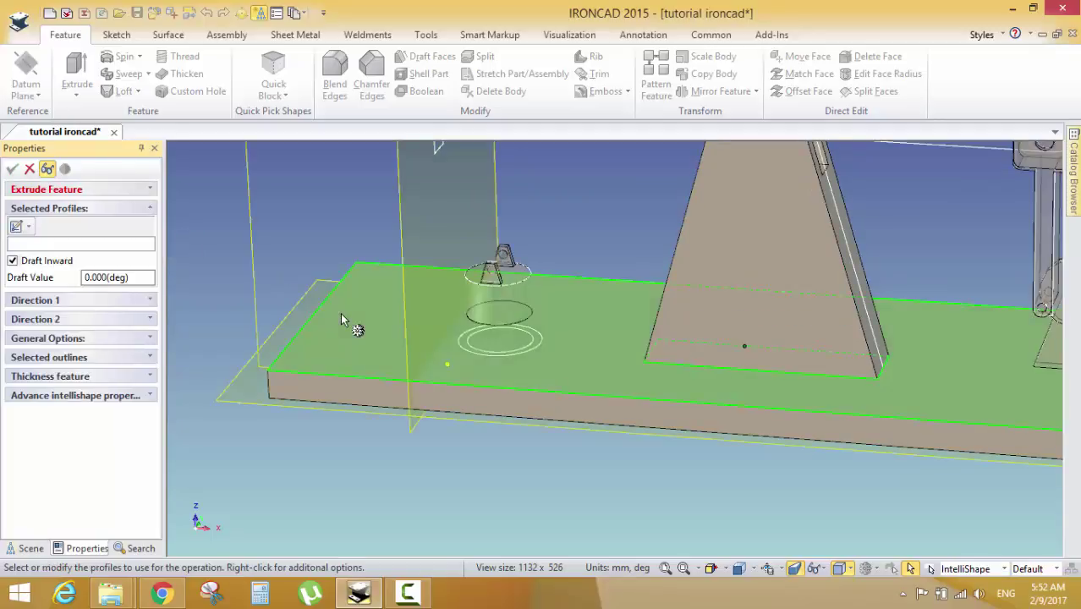
click(518, 354)
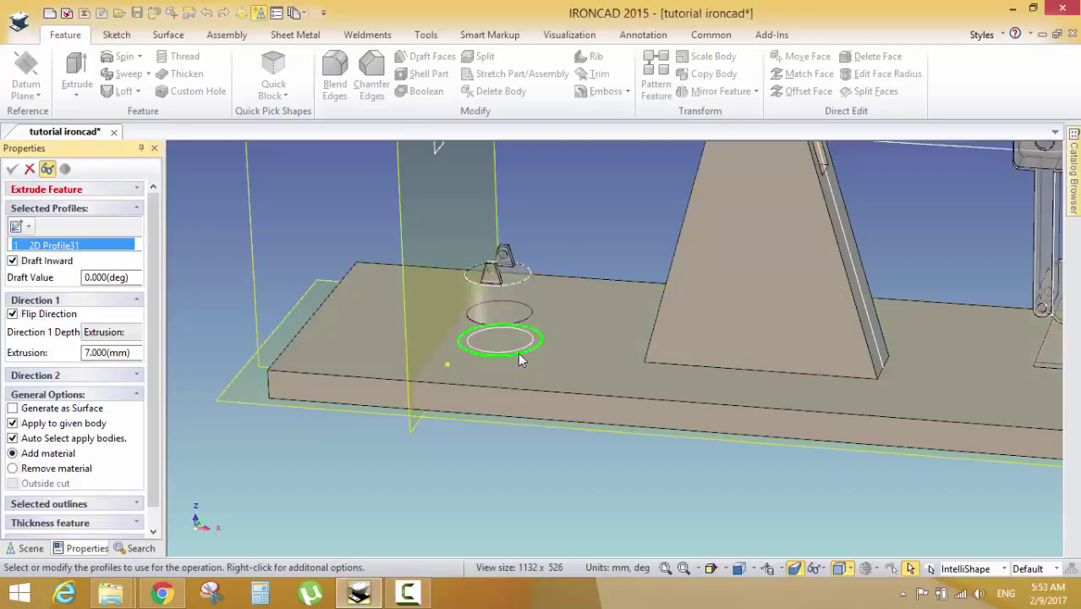
Extrude the ring profile 16 mm upward from the plate to form the cylinder wall around the piston
triple_click(114, 354)
text(15)
key(Return)
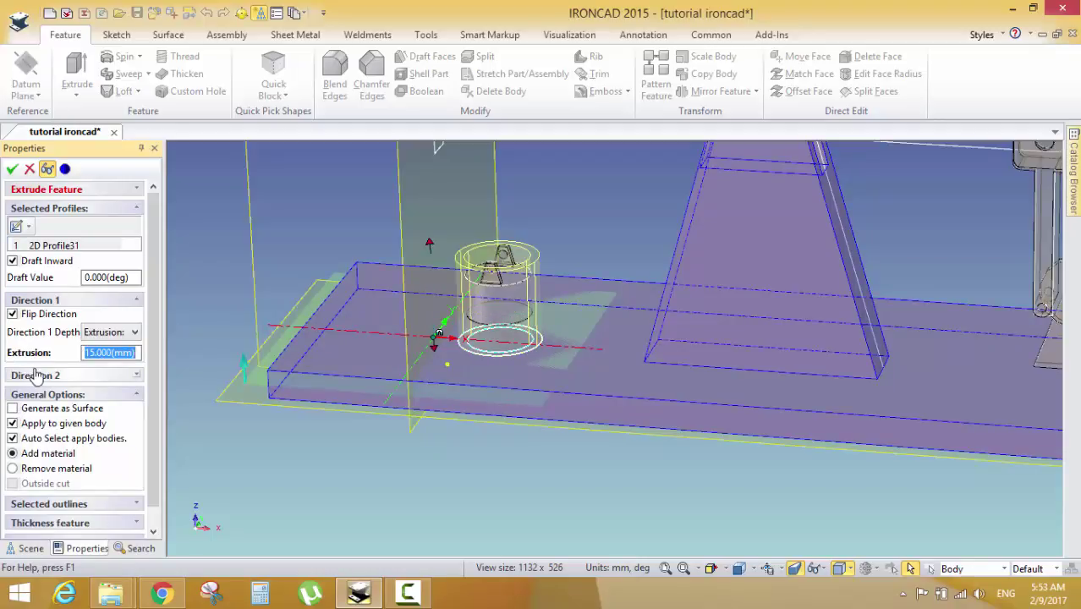
text(16)
key(Return)
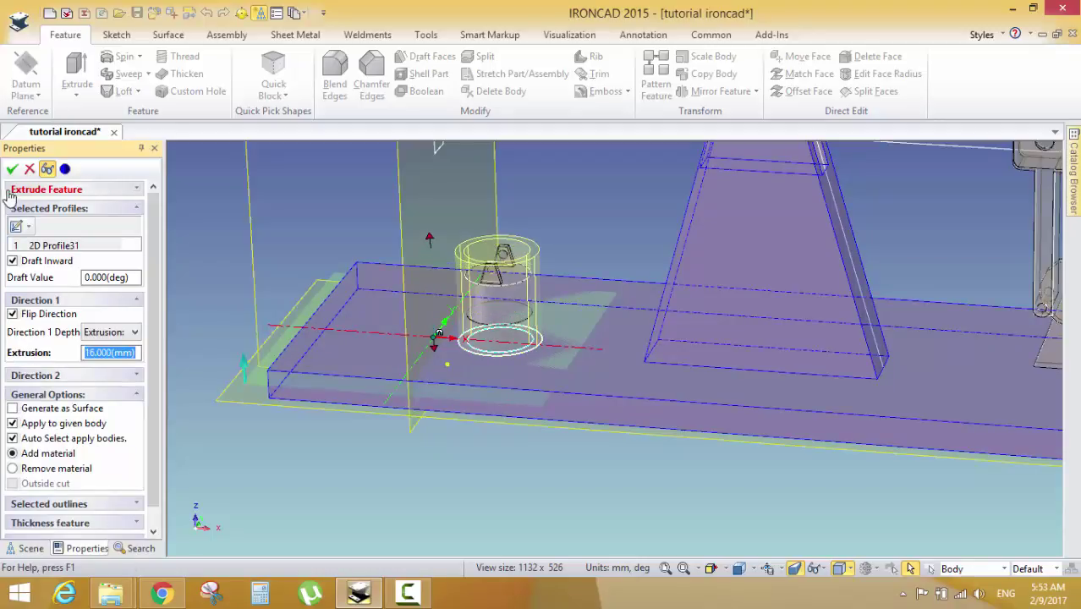
click(12, 168)
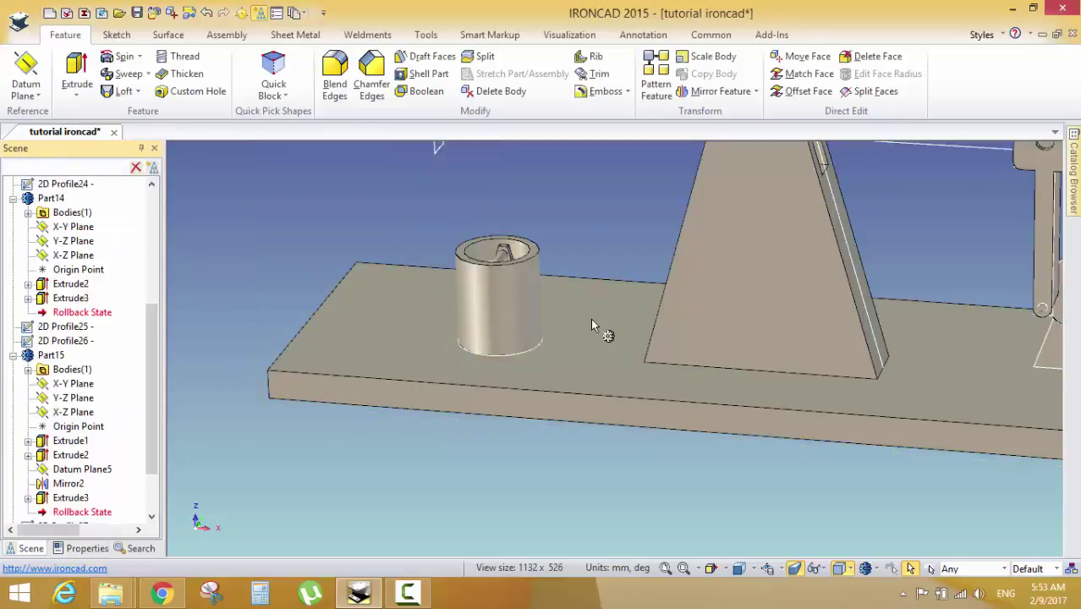
Show all hidden parts of the mechanism
scroll(592, 325, down, 3)
right_click(329, 259)
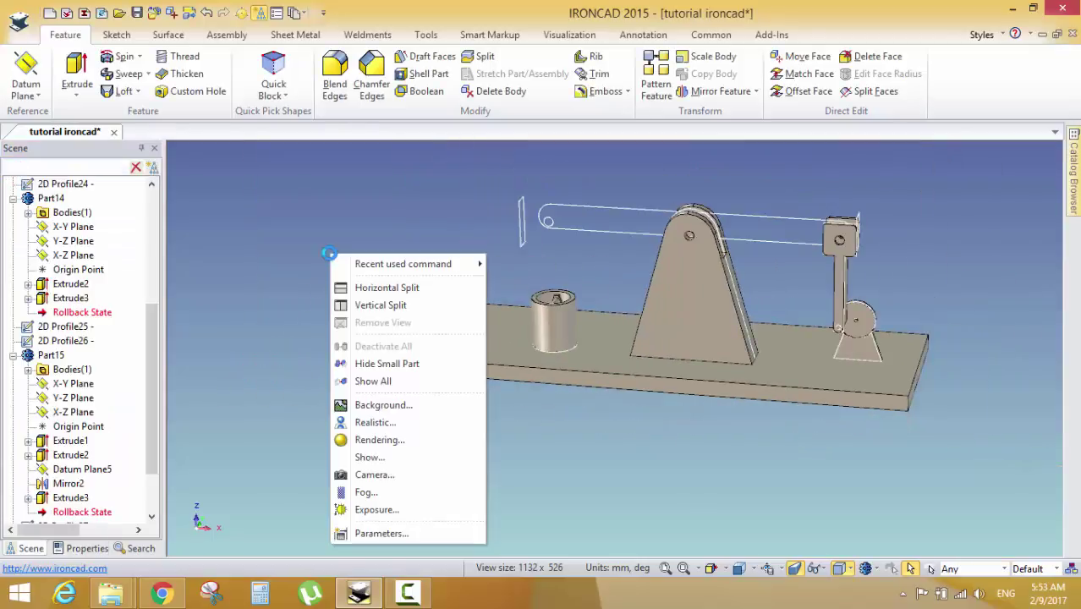
click(381, 379)
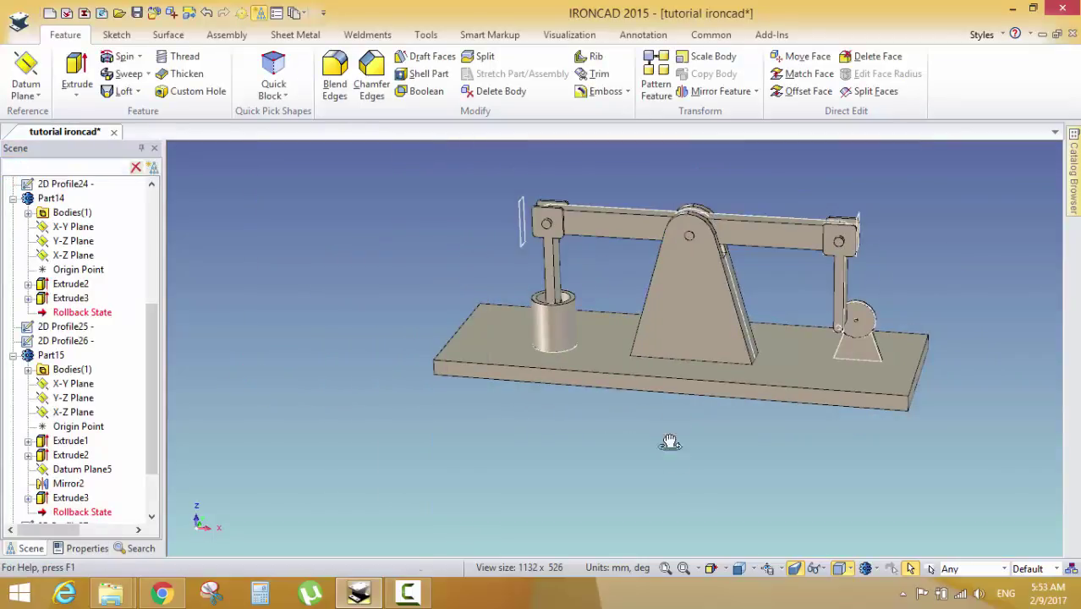
Examine the complete mechanism, including the cylinder, rods, rocking beam, pillar and crank, from several angles
middle_drag(669, 441, 509, 253)
scroll(531, 289, up, 5)
scroll(534, 257, down, 3)
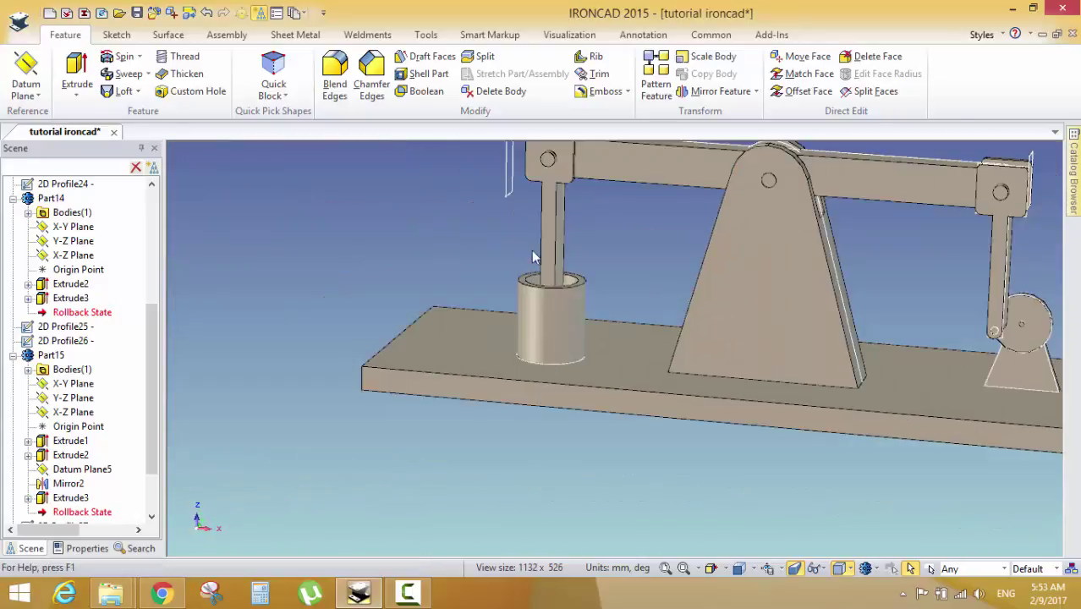
scroll(534, 257, down, 3)
scroll(700, 326, up, 3)
middle_drag(699, 326, 480, 357)
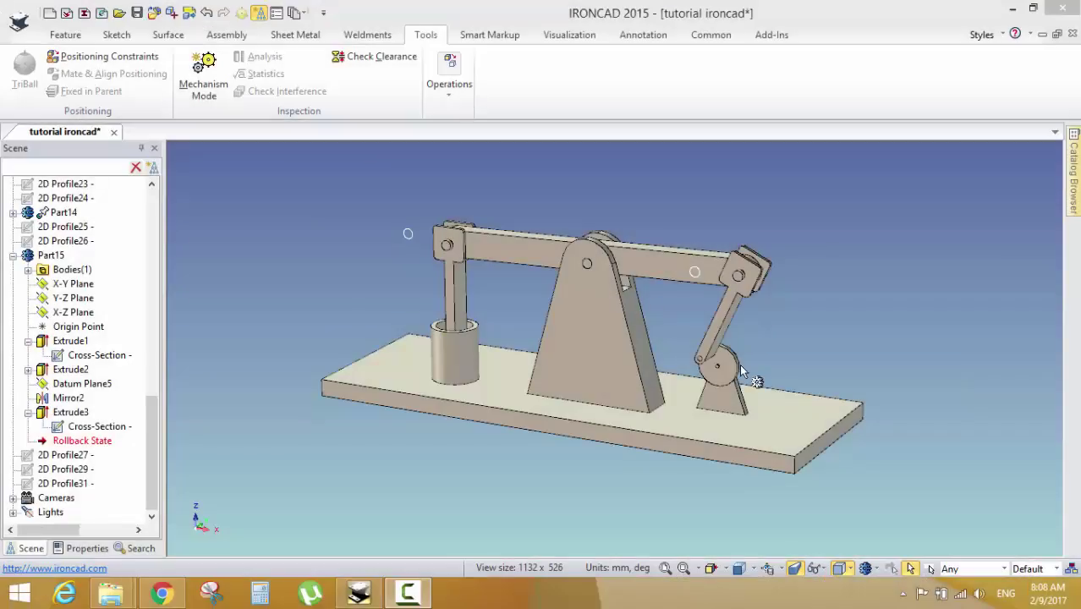
scroll(597, 307, down, 1)
scroll(598, 307, up, 3)
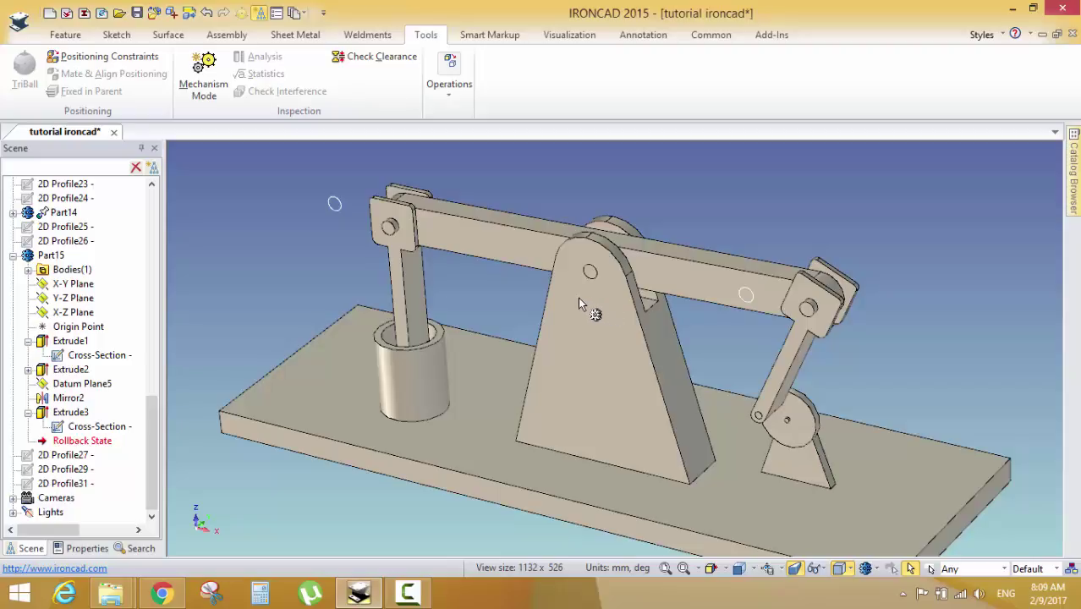
scroll(578, 297, down, 2)
scroll(613, 329, down, 1)
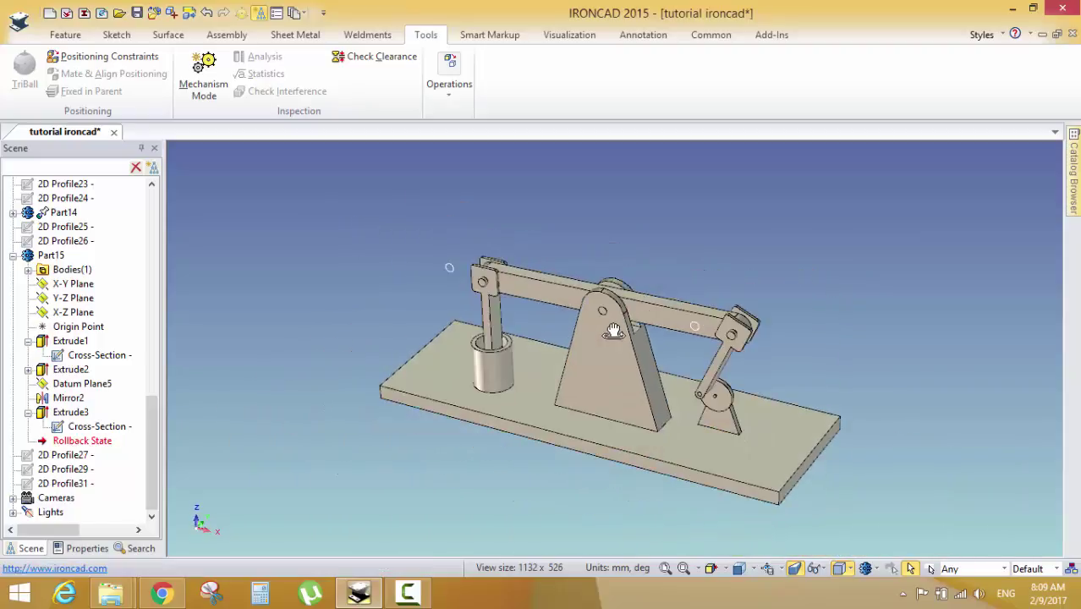
scroll(613, 330, up, 1)
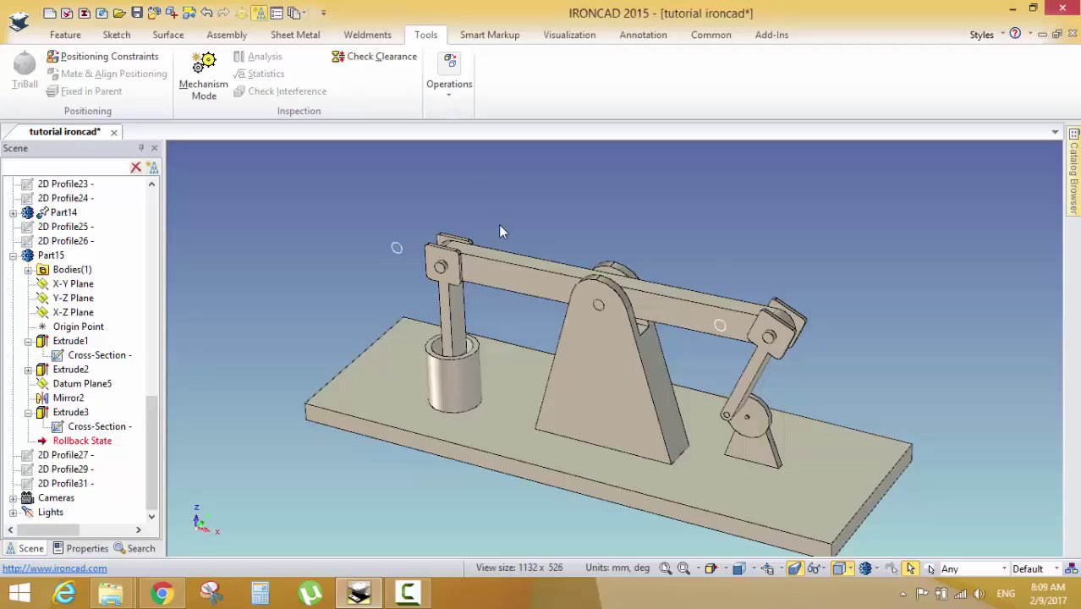
middle_drag(590, 273, 424, 311)
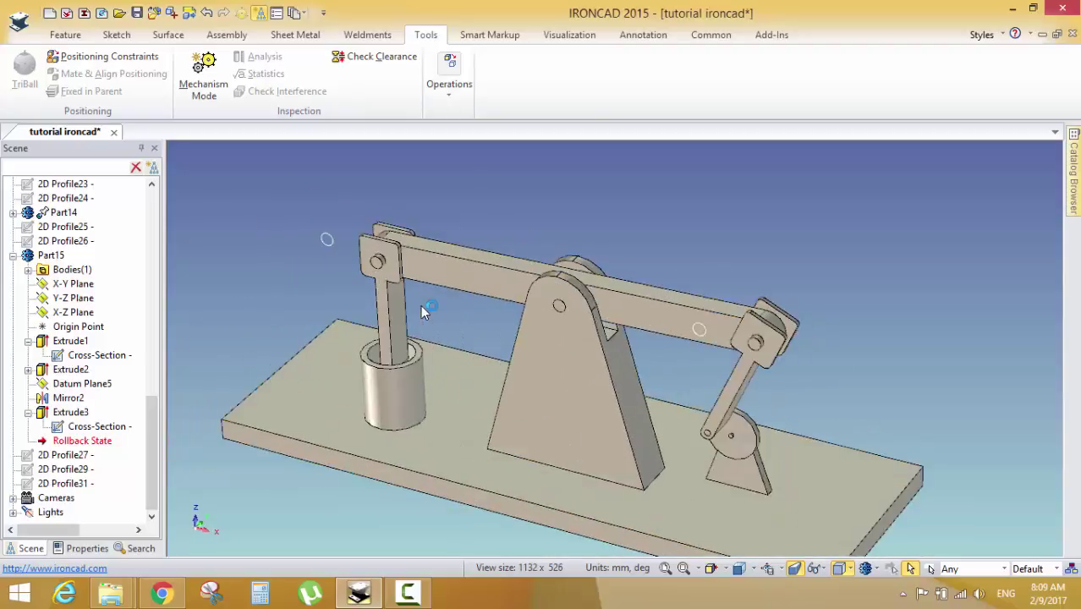
scroll(424, 311, up, 1)
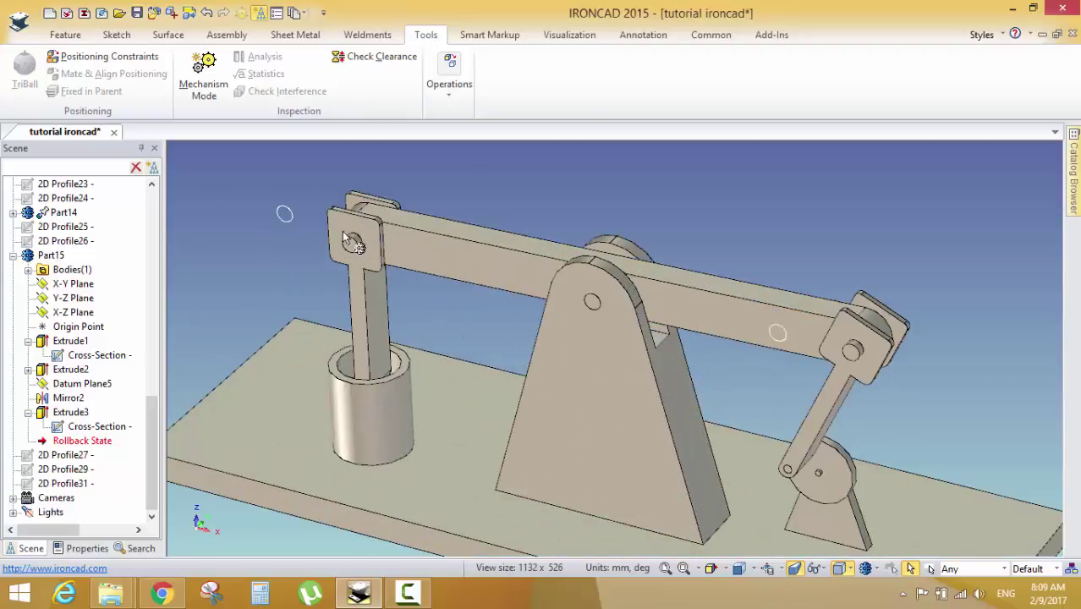
In Mechanism Mode, move the rocking beam, both connecting rods, the piston and the crank disc apart from the fixed parts
click(201, 93)
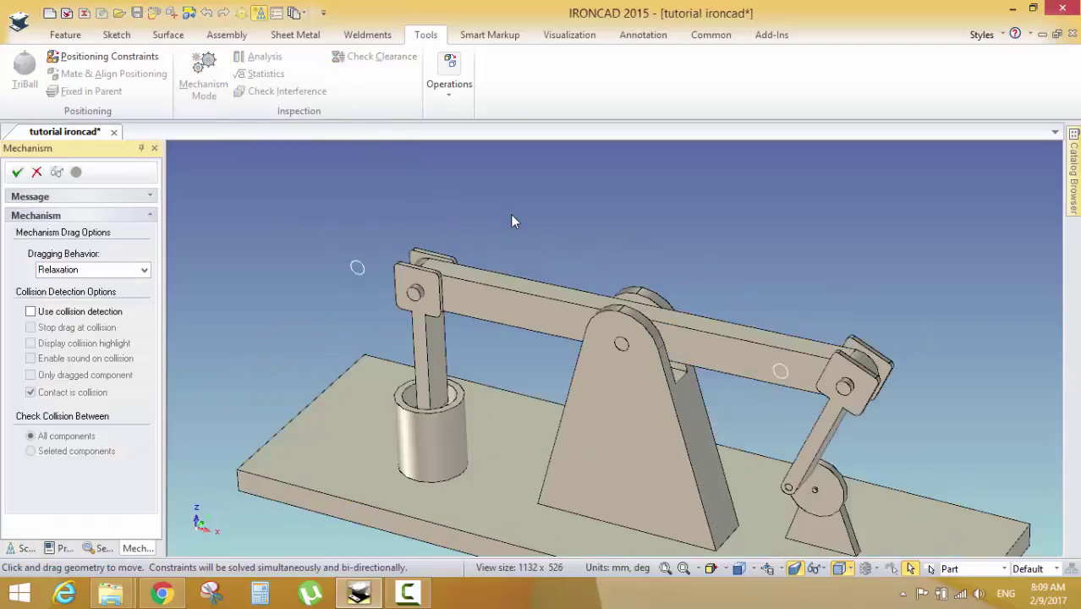
drag(574, 285, 948, 329)
click(749, 414)
drag(305, 298, 259, 200)
drag(309, 391, 310, 288)
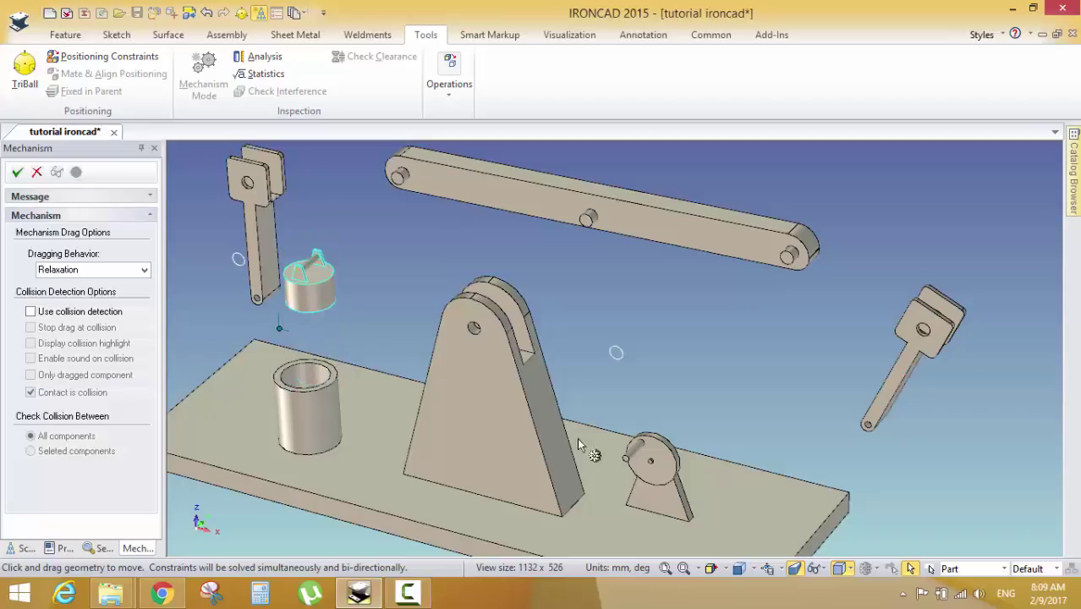
drag(667, 478, 761, 351)
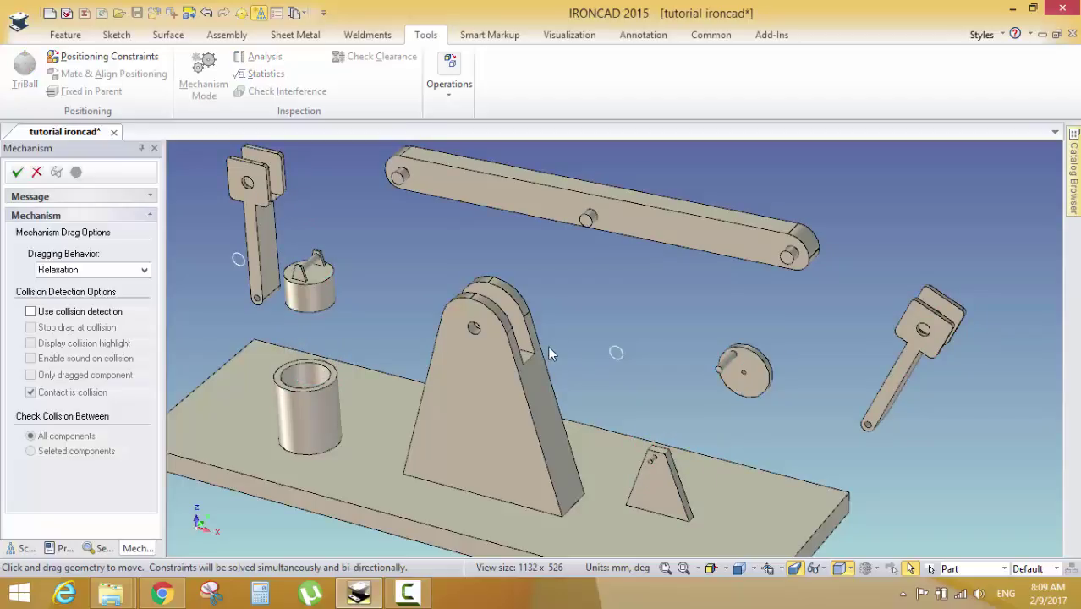
scroll(525, 369, down, 3)
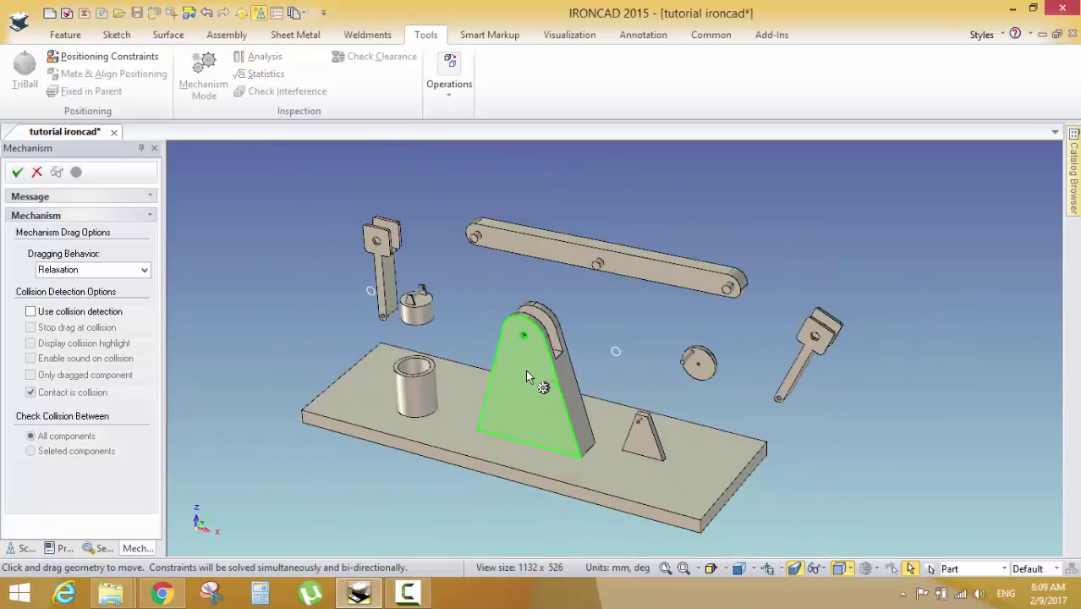
click(17, 173)
Check the Fixed in Parent setting of the base plate with its pillar and of the small triangular support
scroll(479, 312, down, 2)
scroll(575, 384, up, 4)
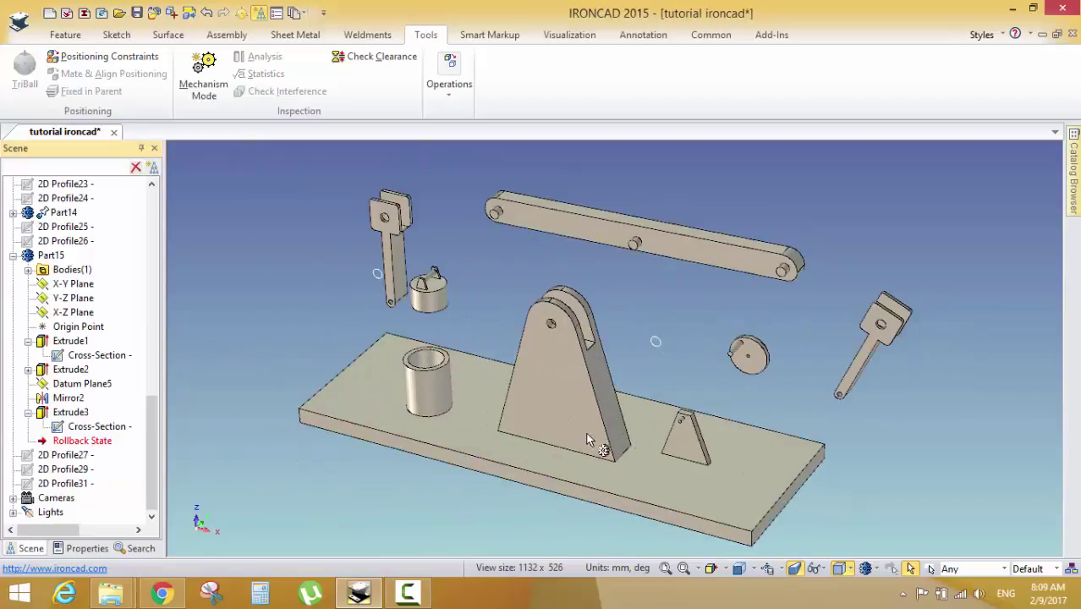
click(429, 419)
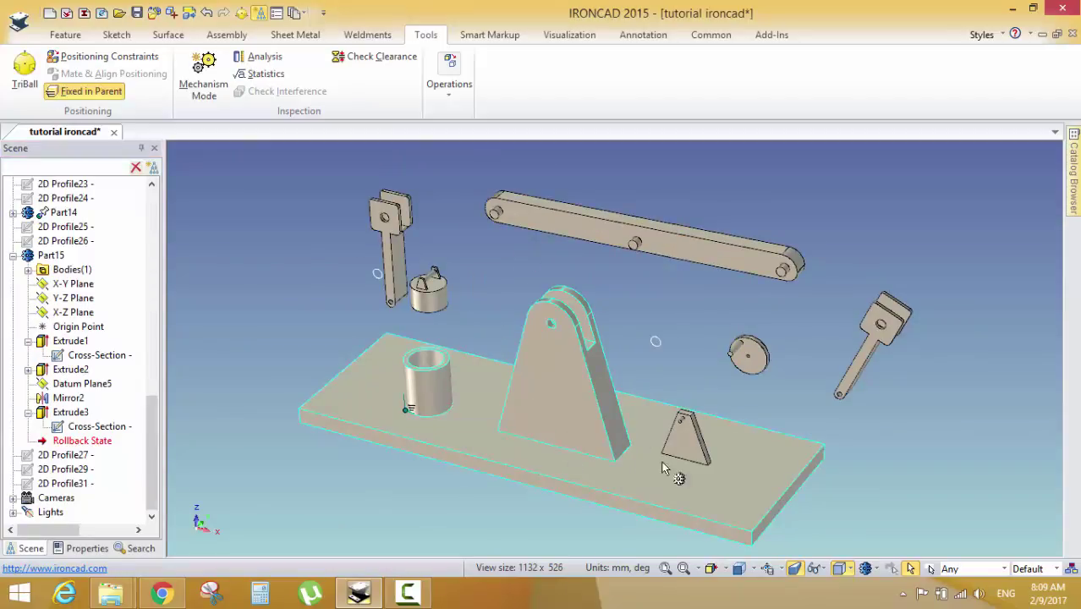
click(685, 438)
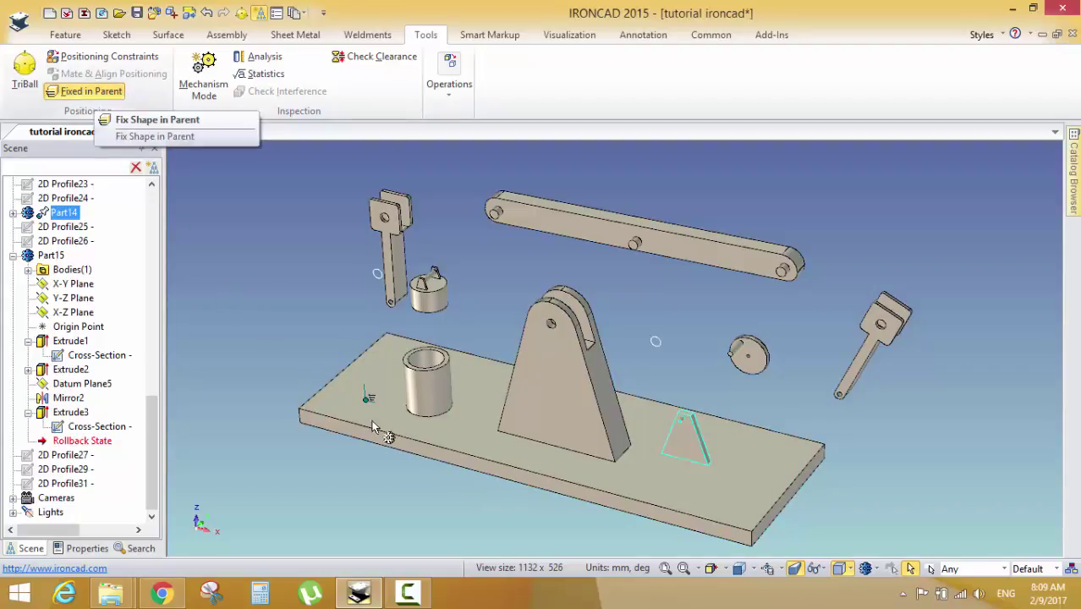
click(463, 407)
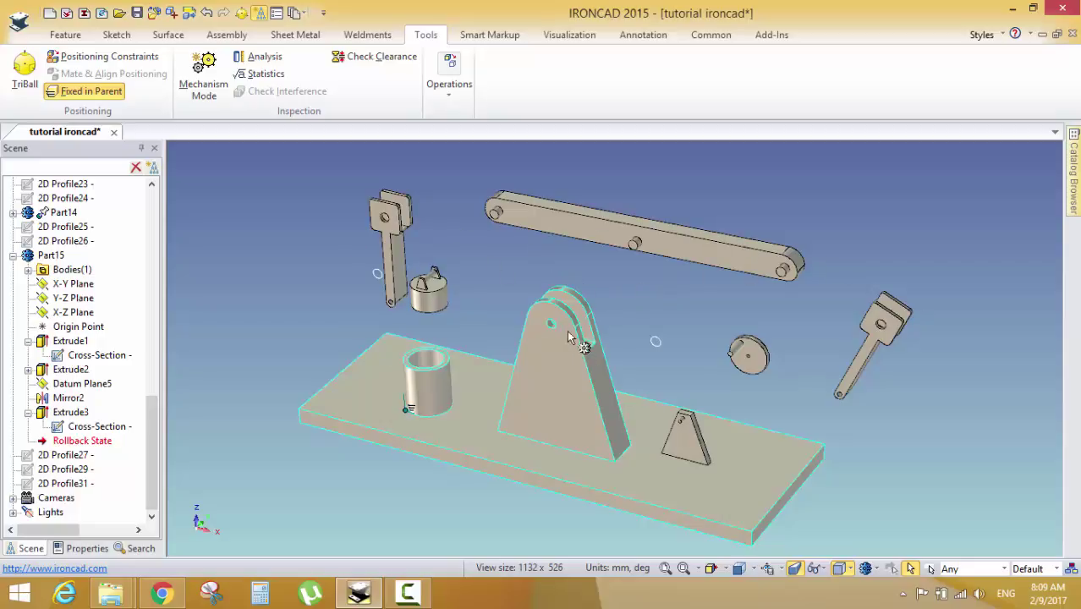
click(493, 283)
scroll(636, 361, up, 3)
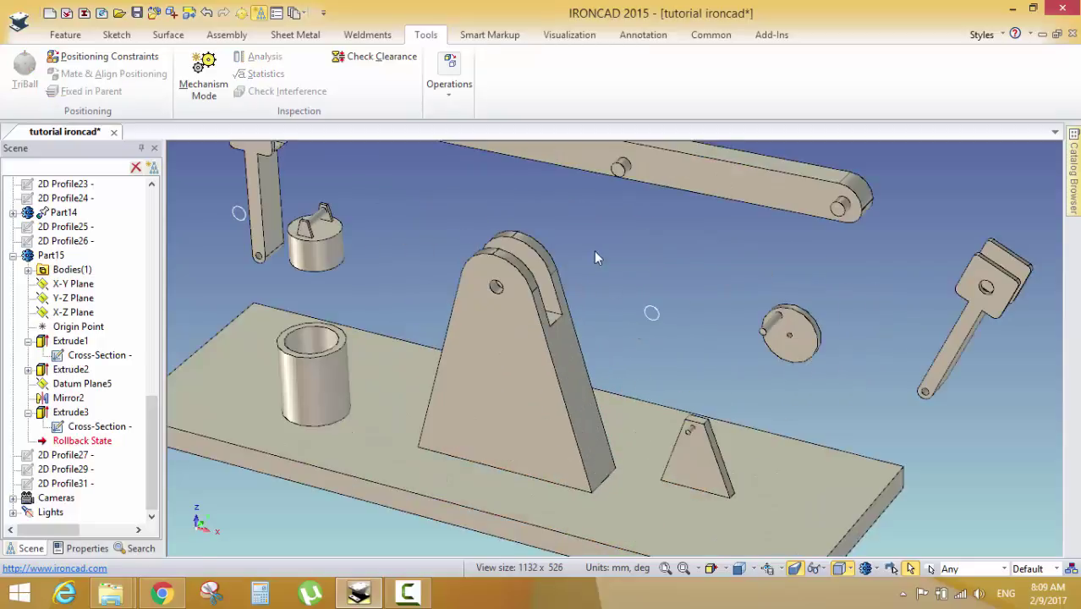
scroll(613, 289, down, 5)
scroll(615, 290, up, 2)
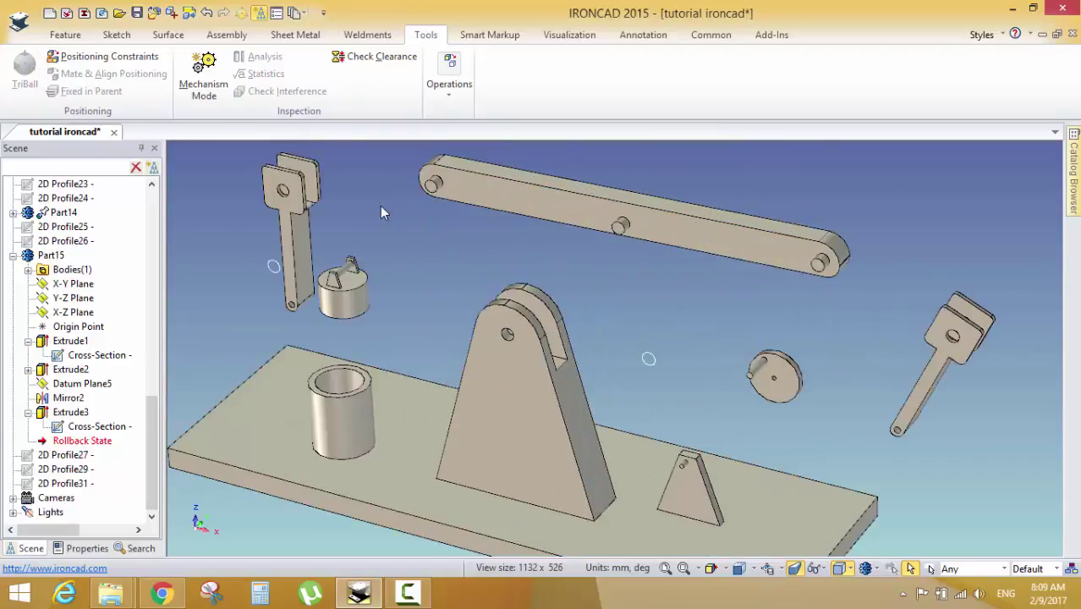
In Mechanism Mode, add a Concentric constraint between the crank disc's pin and the hole at the lower end of the separated connecting rod
click(203, 76)
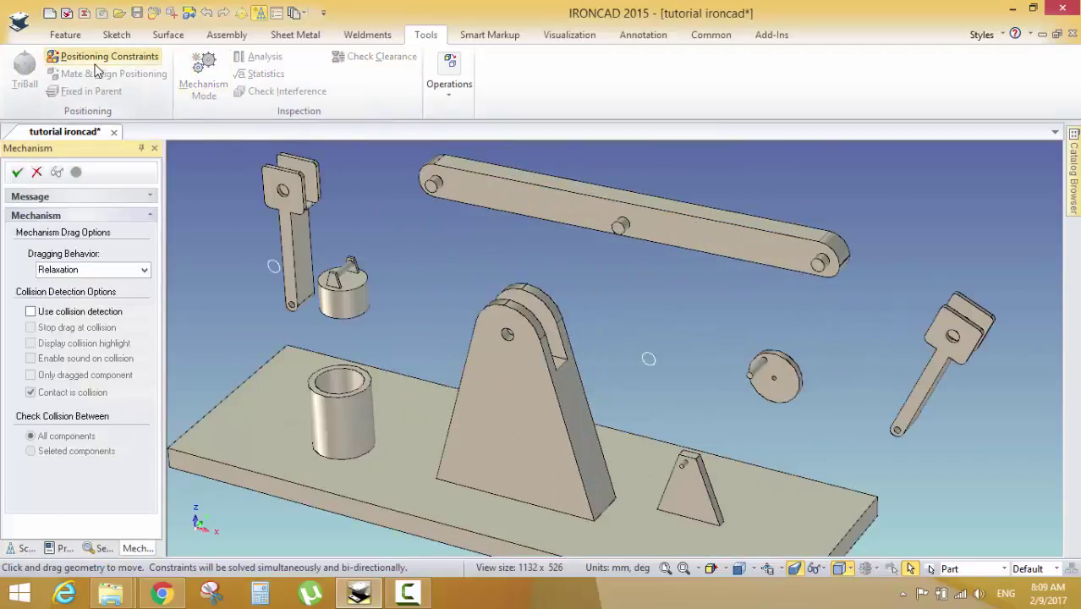
click(96, 57)
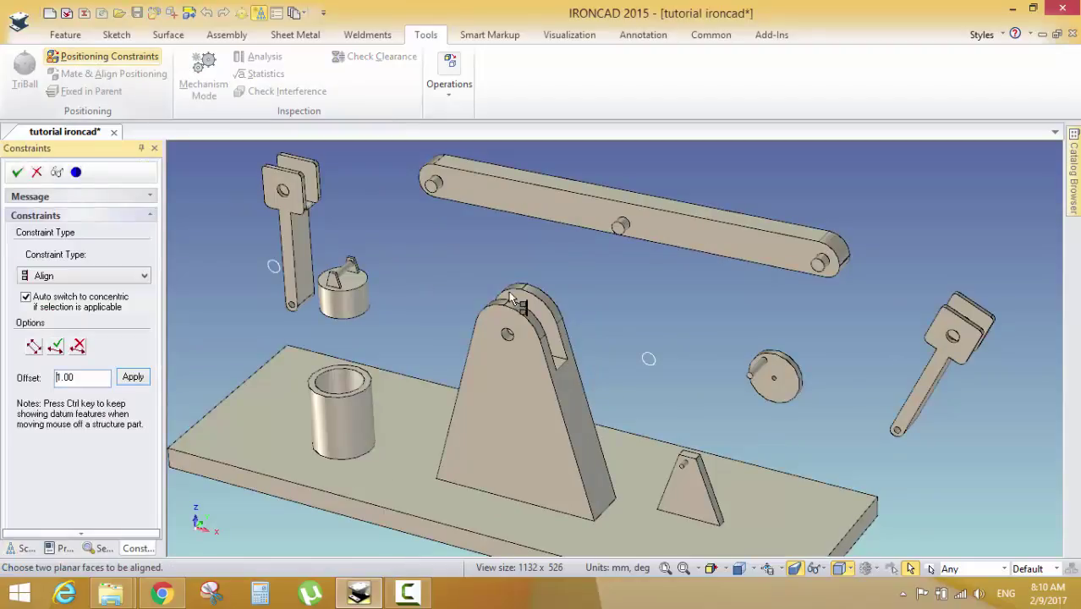
scroll(619, 325, down, 2)
scroll(784, 397, down, 2)
click(784, 398)
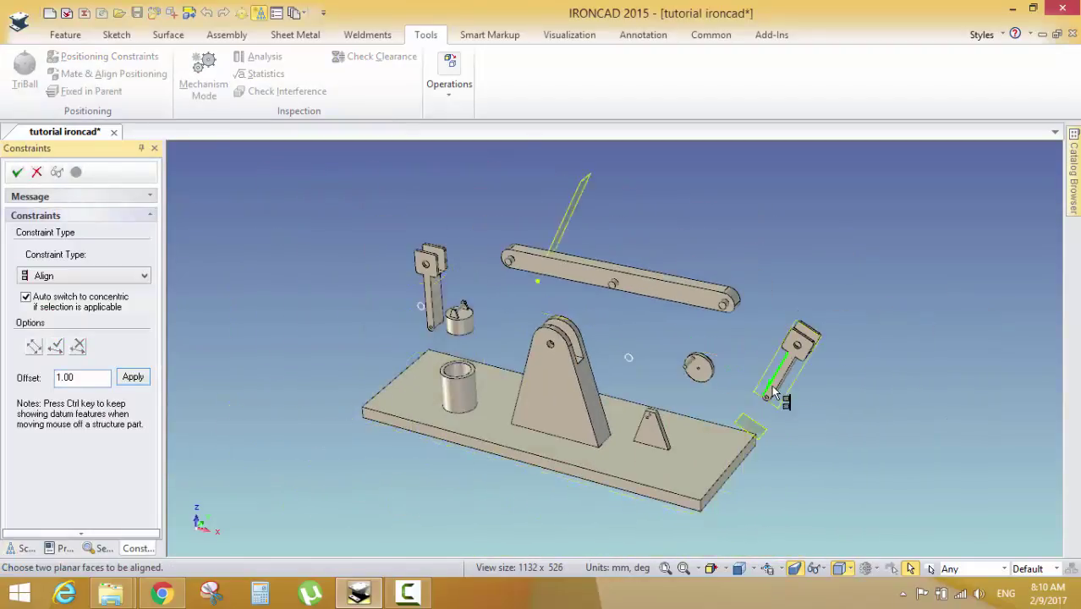
scroll(643, 389, up, 4)
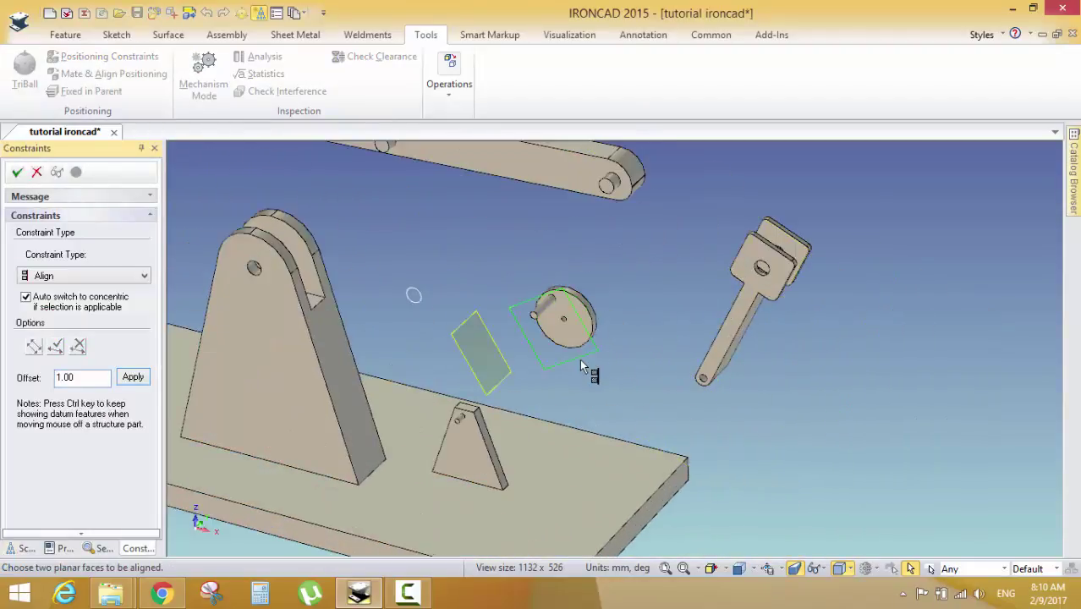
scroll(581, 362, up, 3)
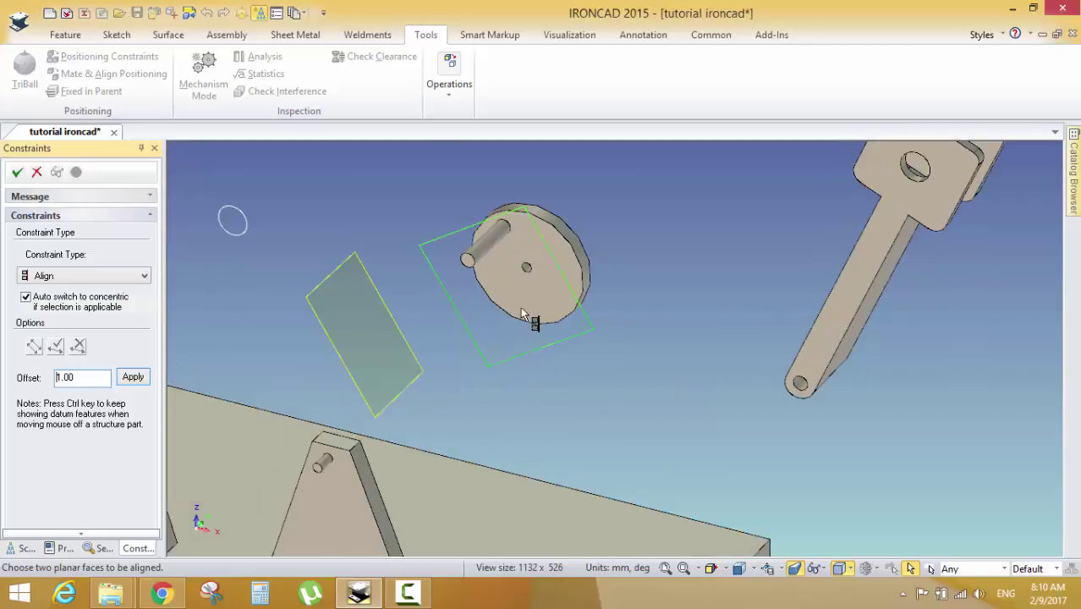
scroll(529, 317, up, 2)
scroll(532, 315, down, 3)
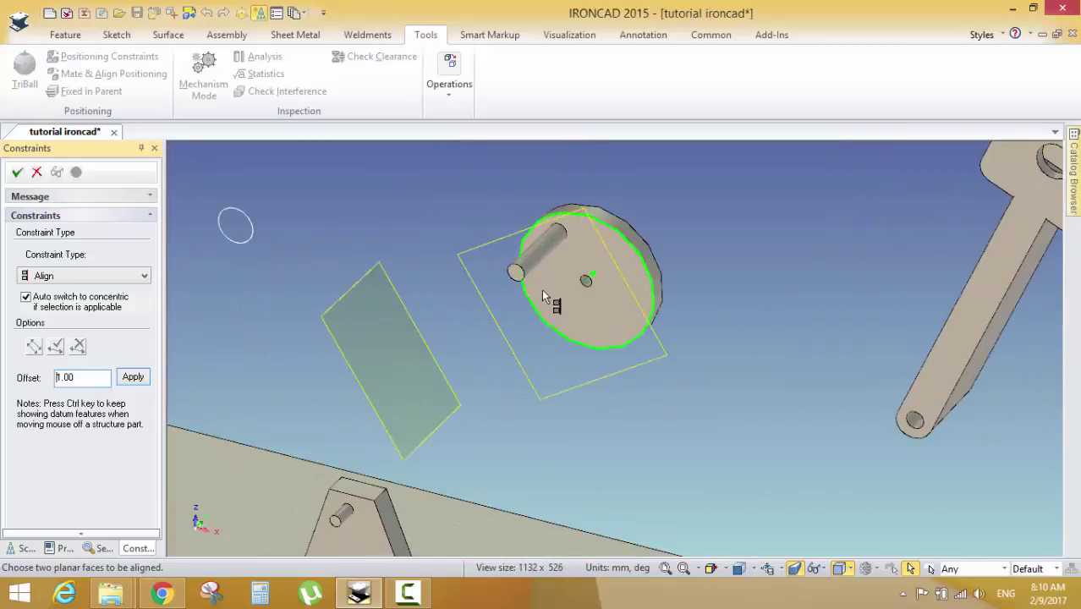
click(533, 261)
scroll(828, 440, down, 1)
scroll(815, 391, up, 4)
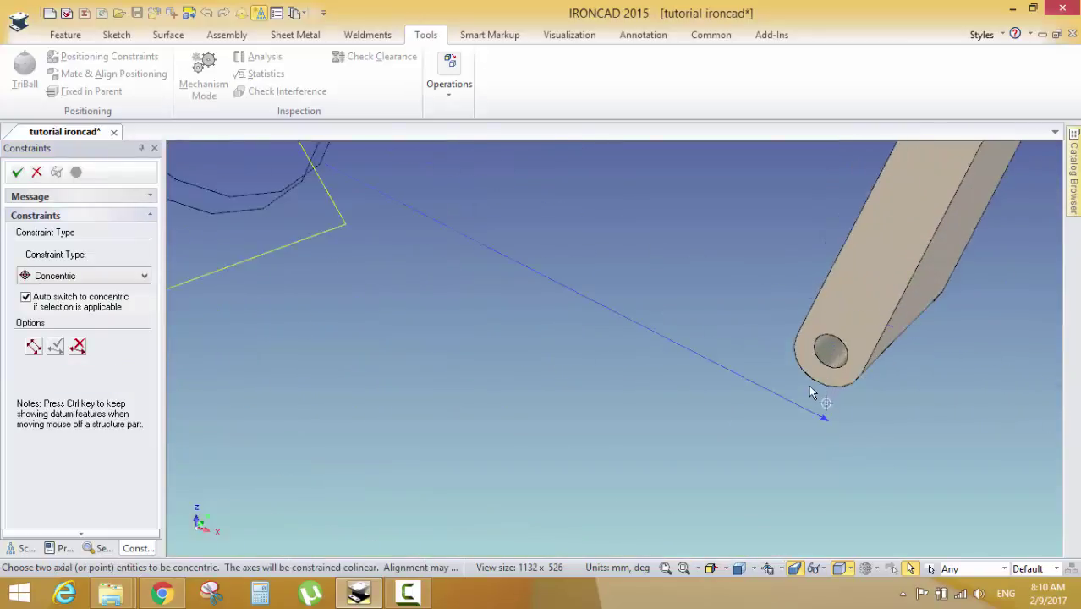
click(835, 359)
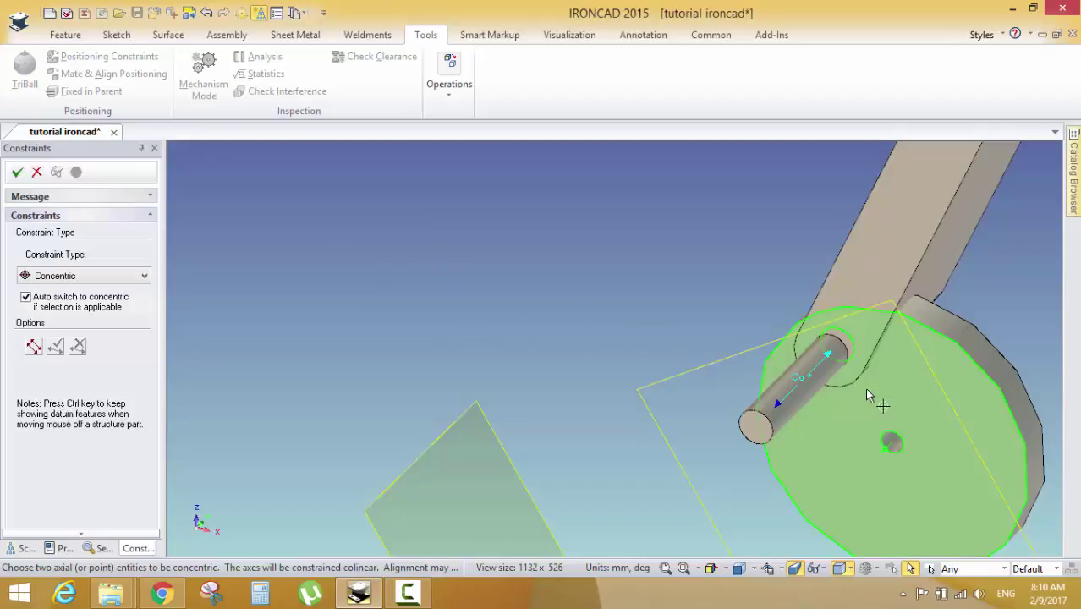
Align the end face of the crank disc's pin with the connecting rod's front face using an offset of 1.00
middle_drag(864, 387, 737, 372)
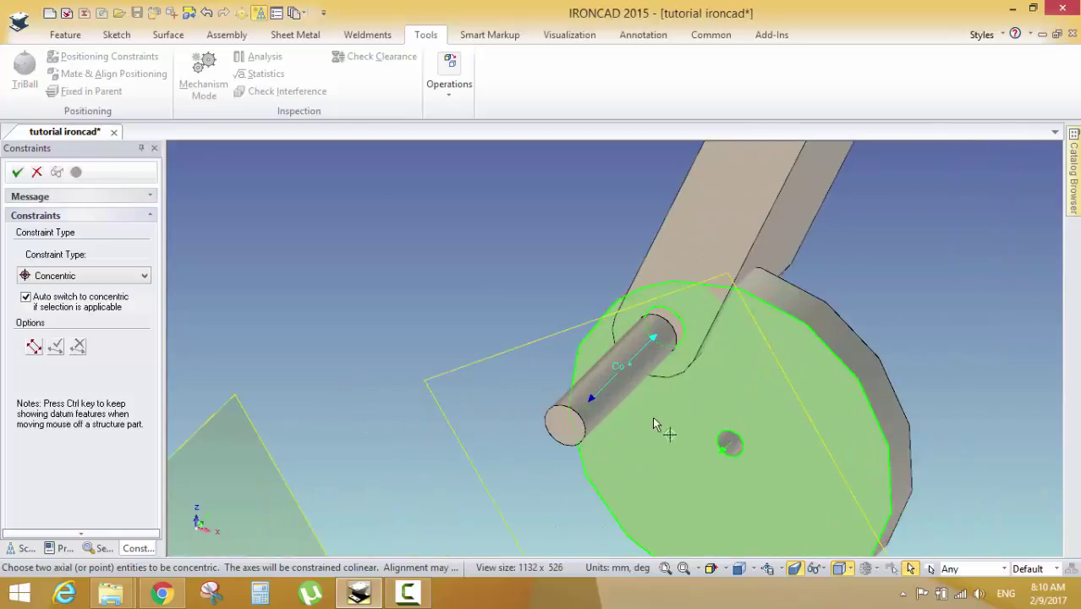
click(575, 431)
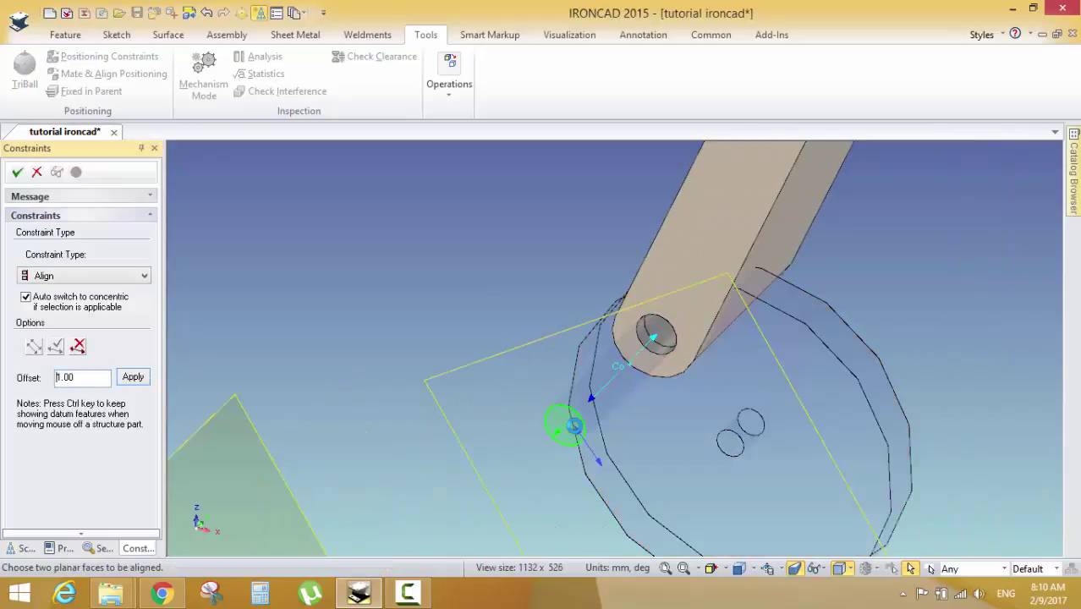
click(726, 251)
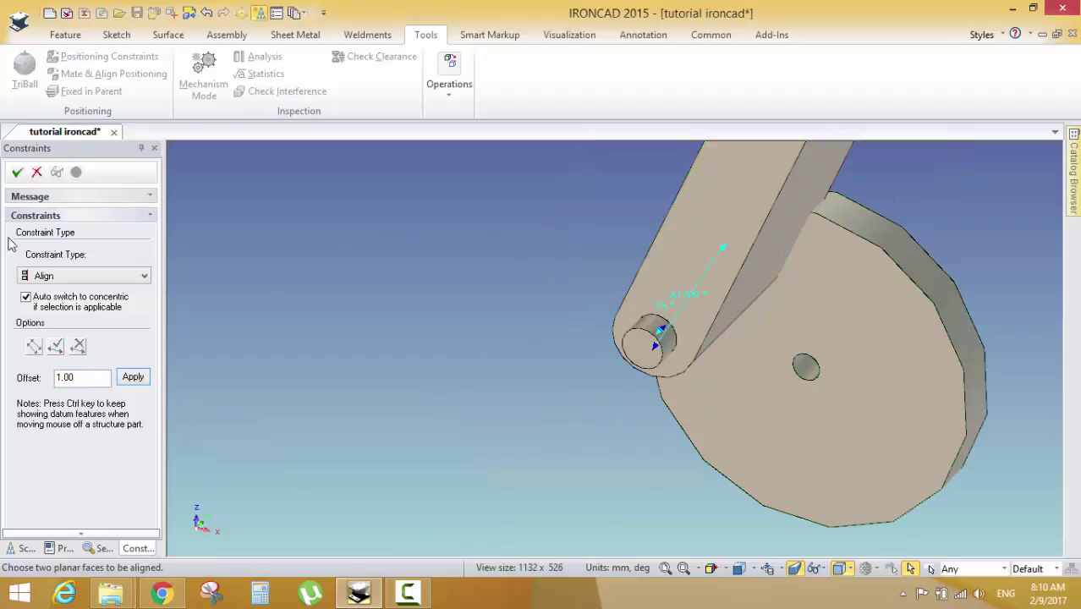
click(17, 171)
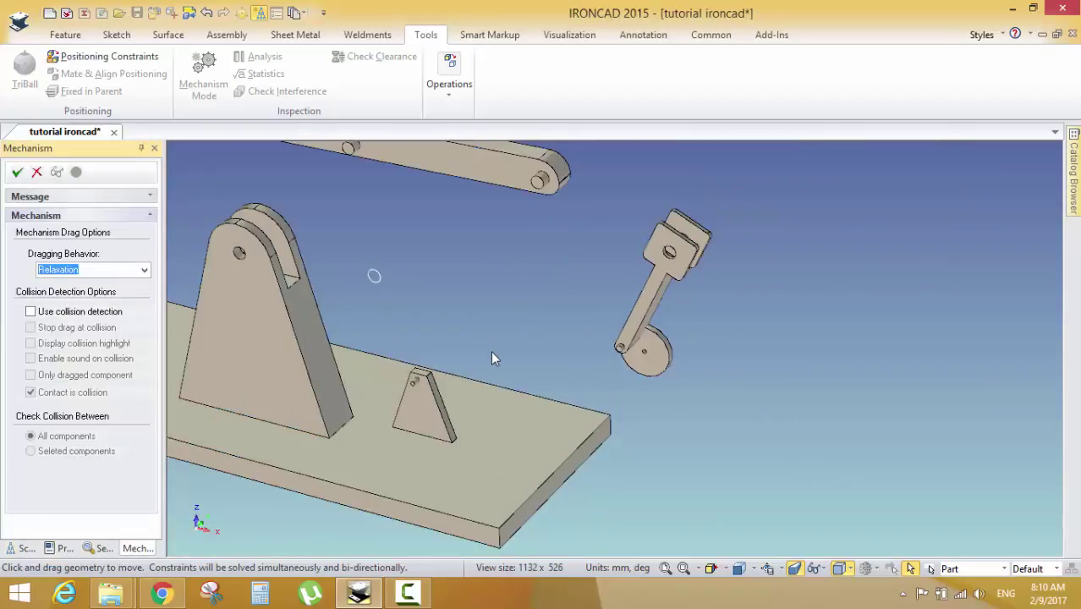
Leave Mechanism Mode and delete the locked Align constraint between the crank disc (Part13) and the first small arm
scroll(490, 350, up, 10)
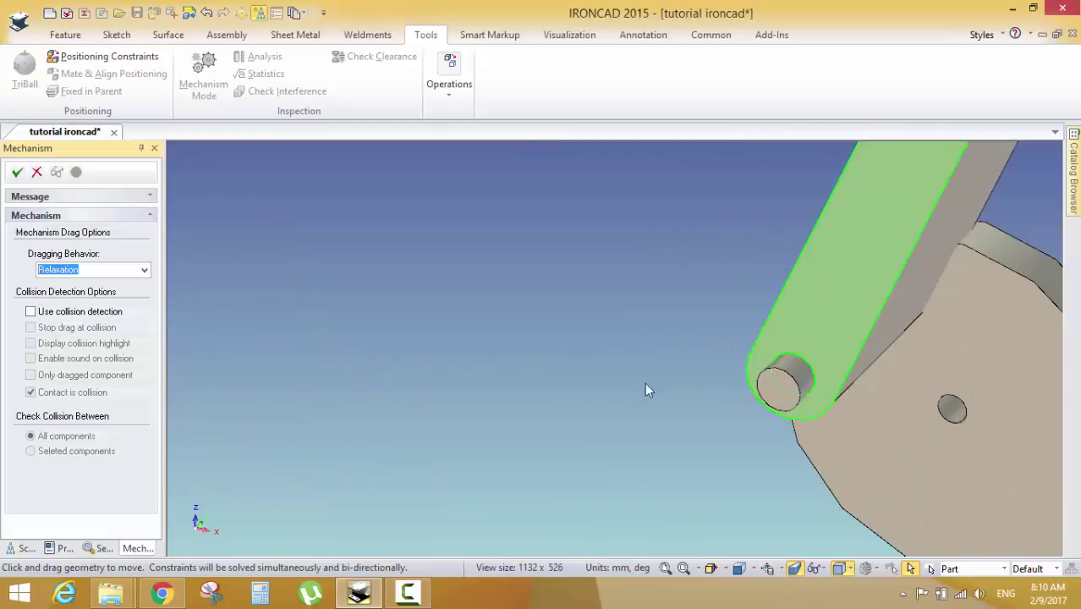
scroll(744, 393, down, 10)
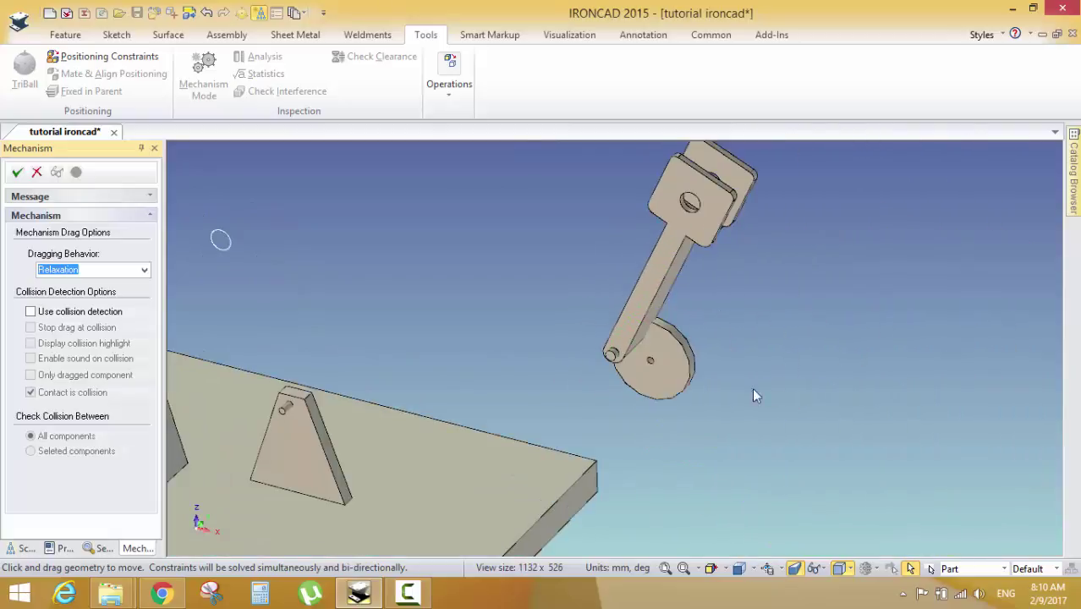
scroll(756, 396, up, 10)
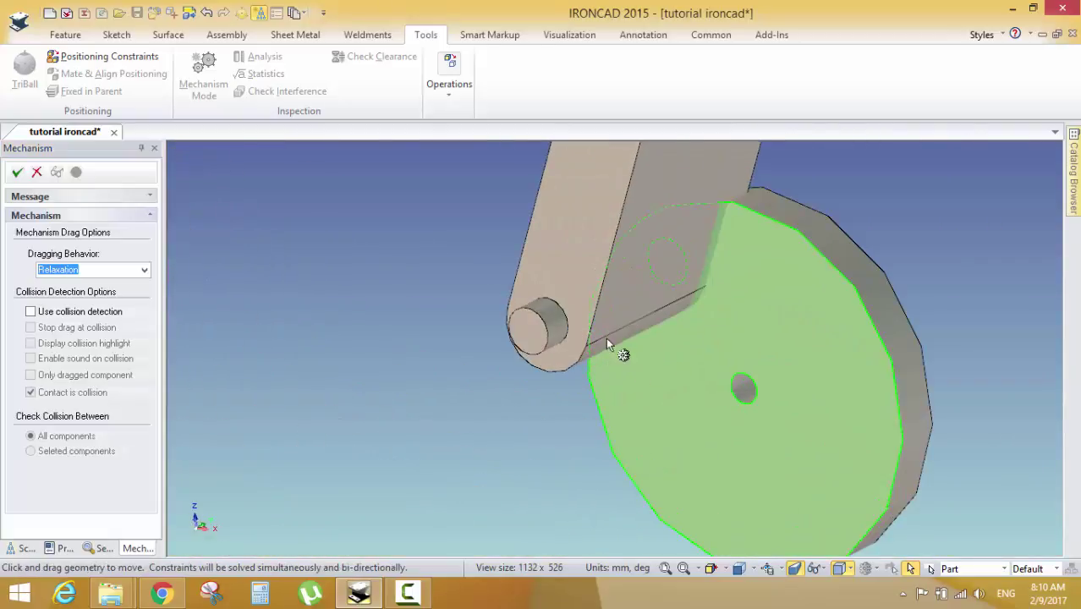
scroll(543, 337, up, 2)
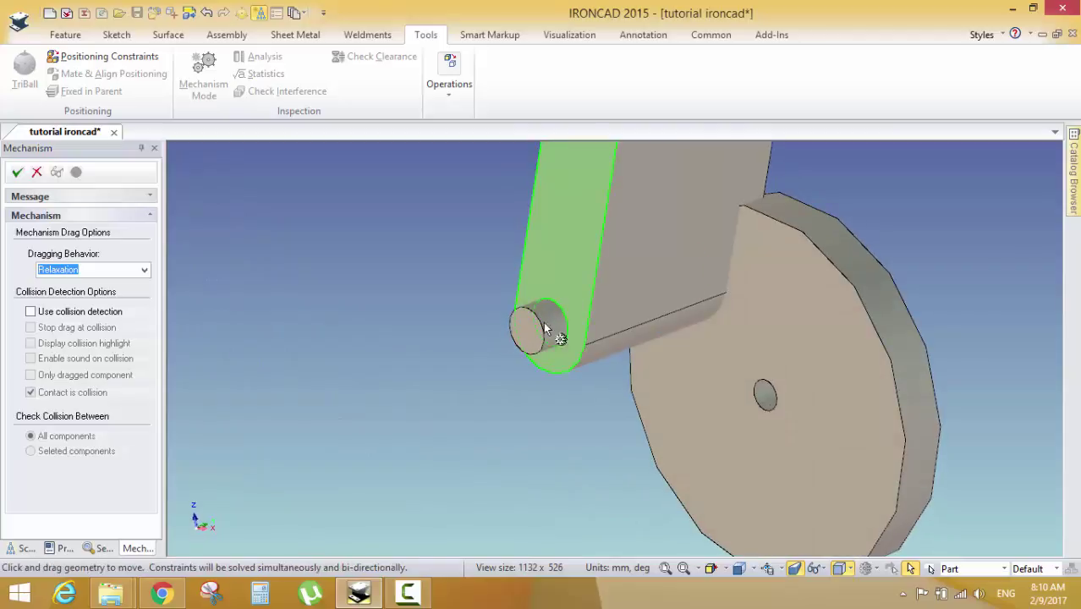
scroll(545, 328, up, 3)
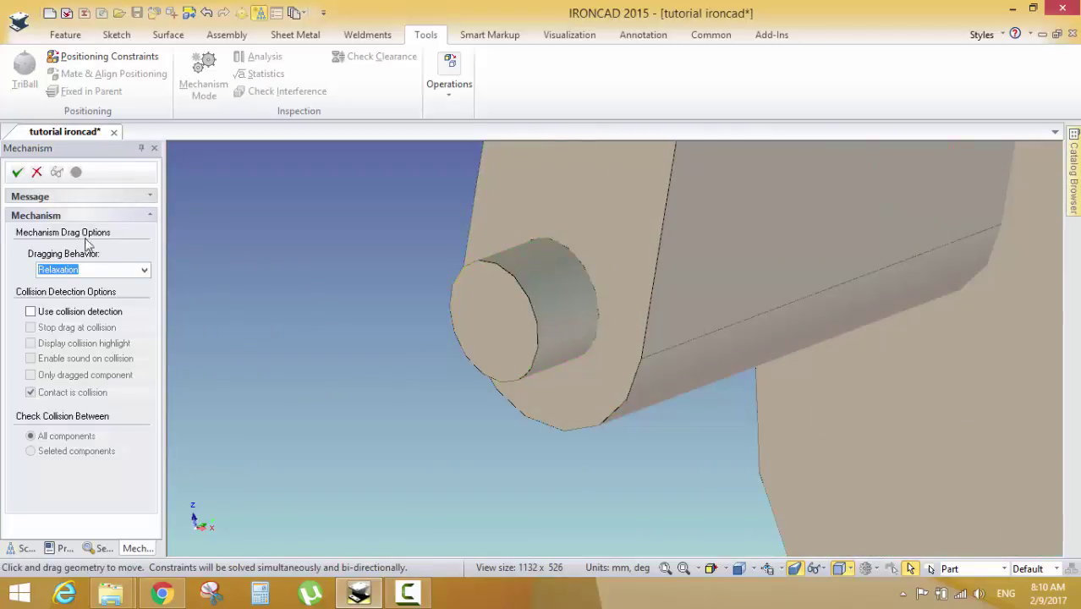
click(17, 171)
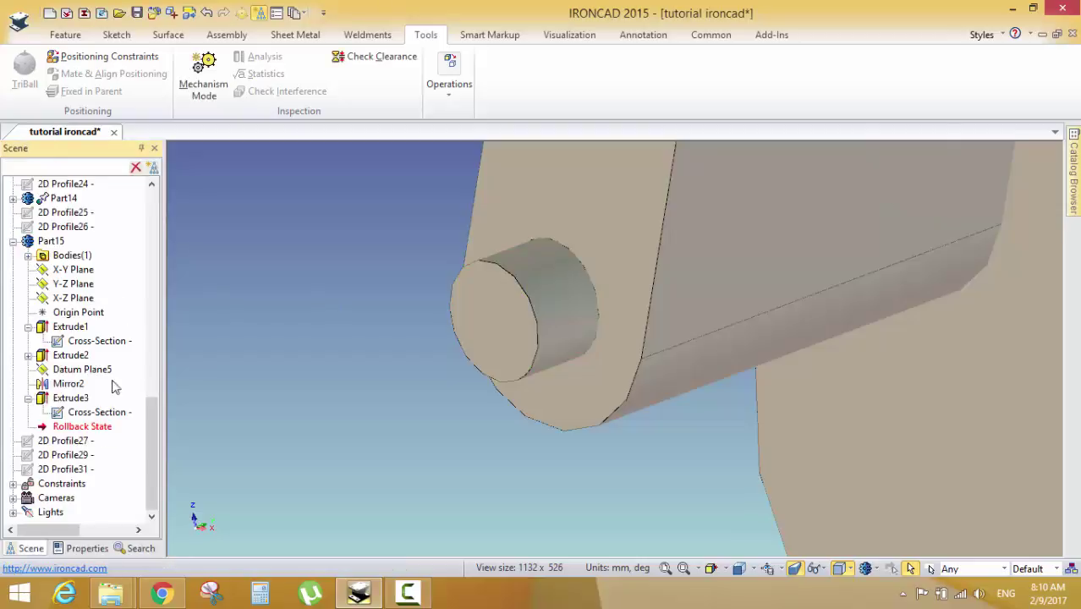
click(12, 483)
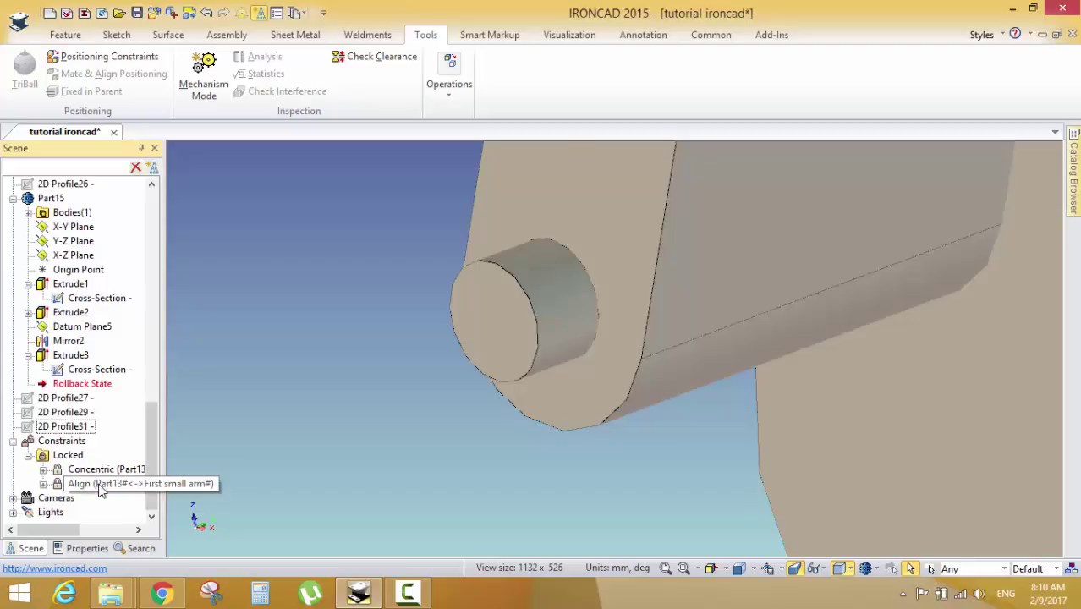
click(98, 486)
key(Delete)
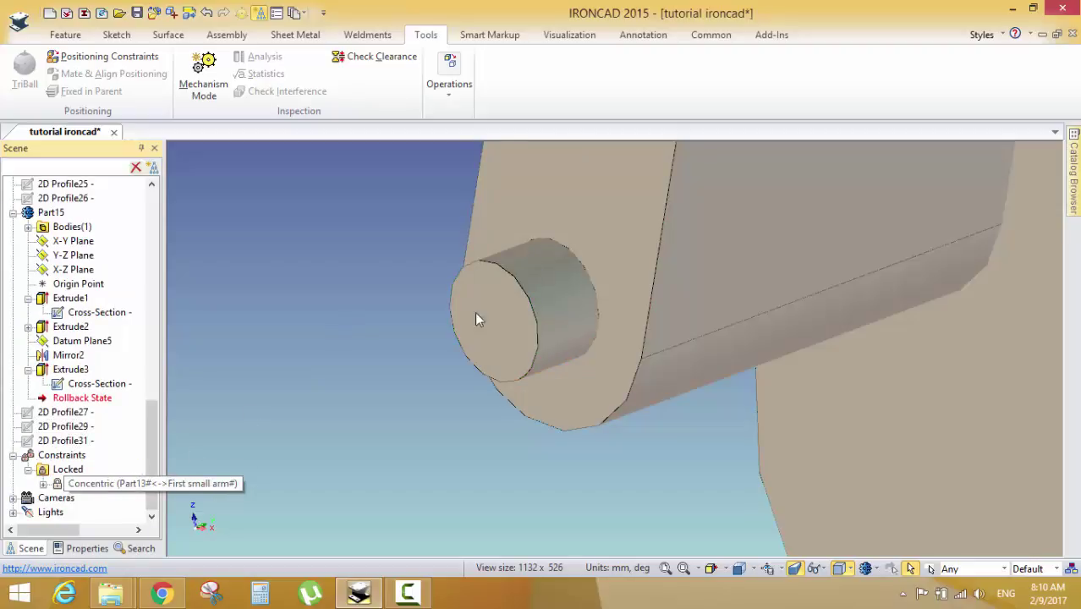
In Mechanism Mode, add a Coincident constraint between the crank pin's end face and the connecting rod's front face
click(207, 80)
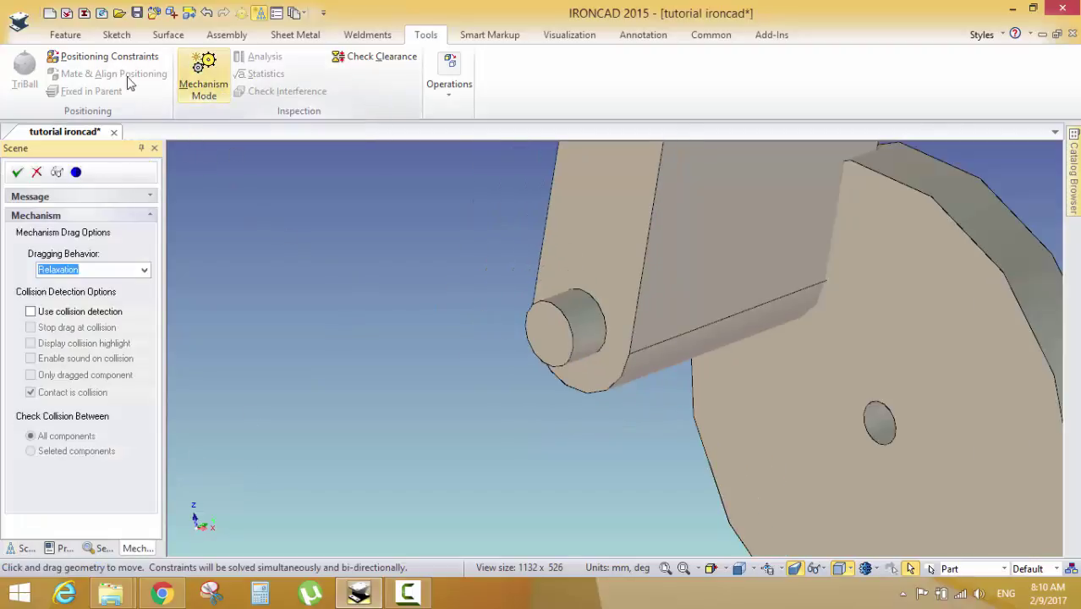
click(110, 57)
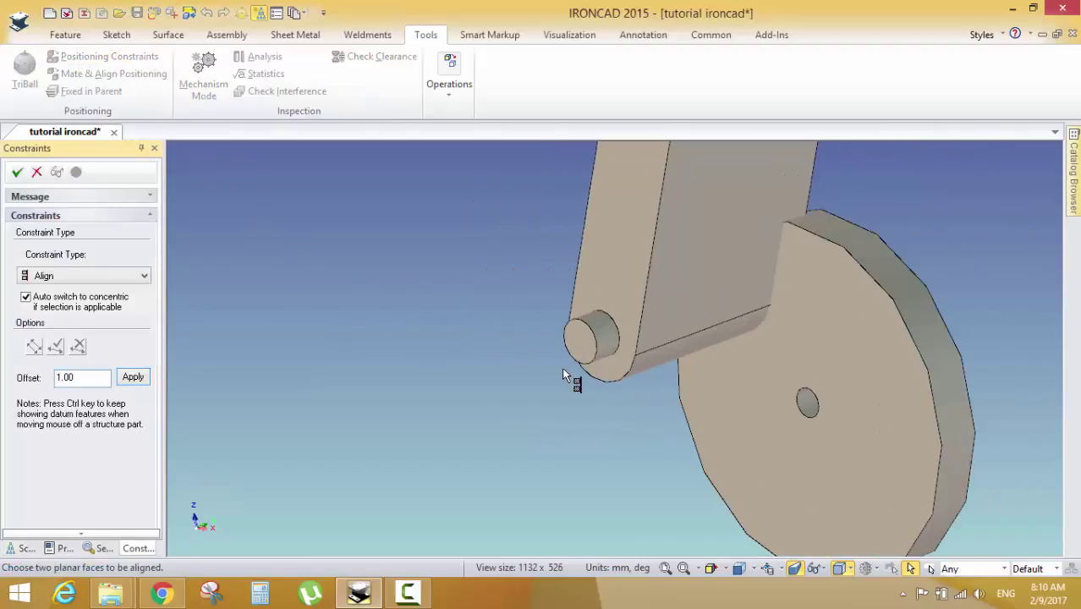
scroll(602, 356, up, 5)
click(609, 319)
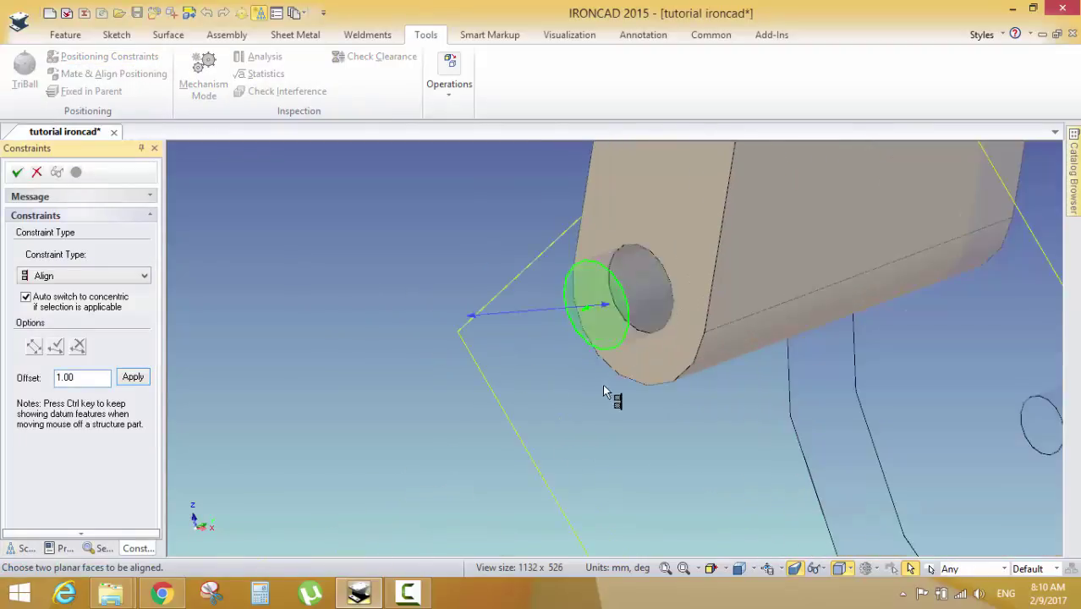
click(668, 215)
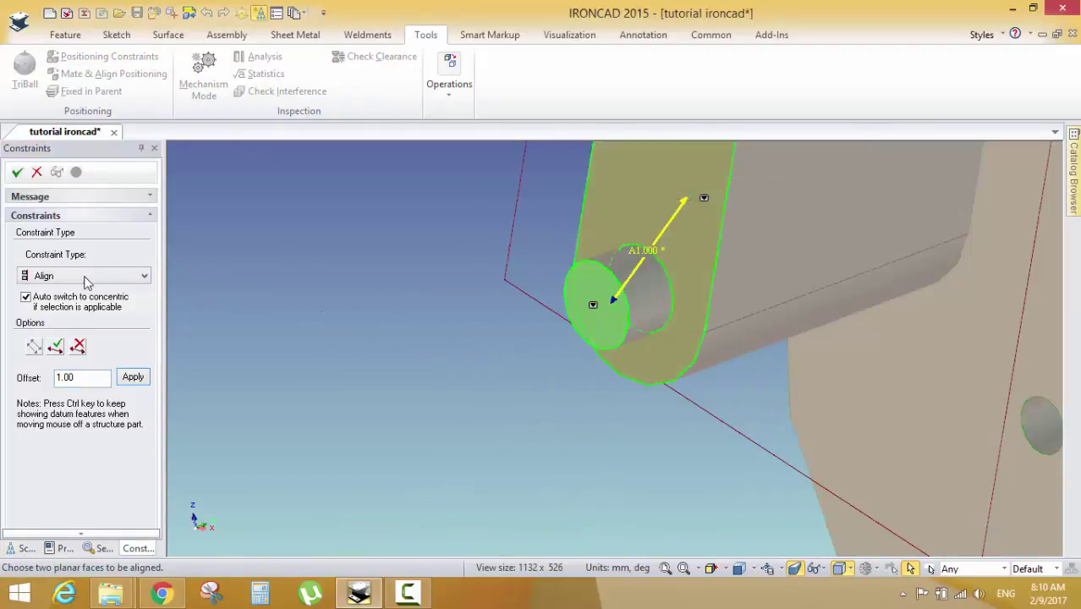
click(86, 281)
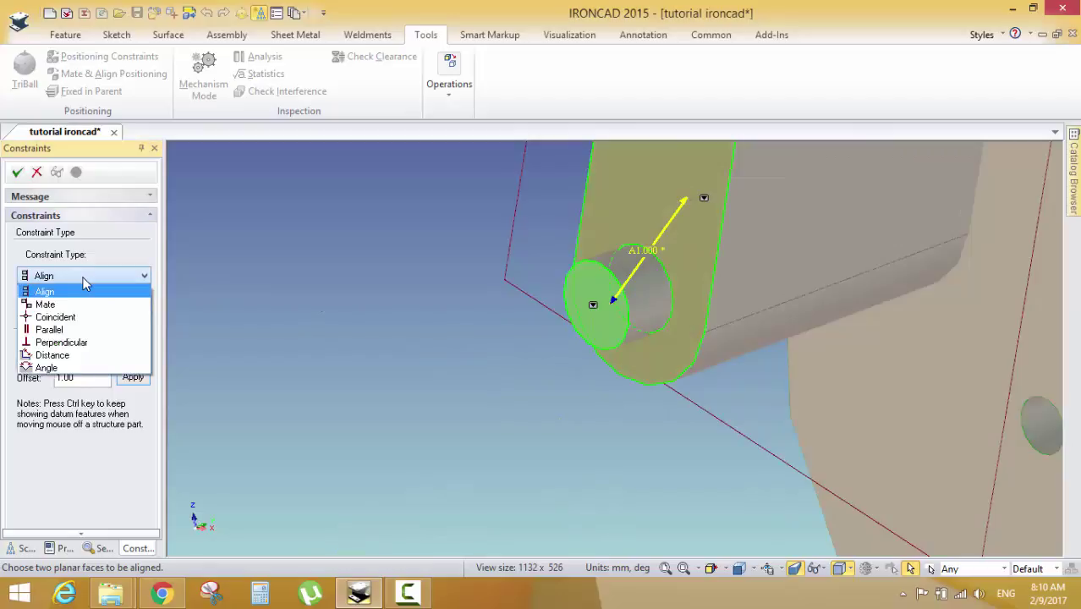
click(64, 316)
click(17, 172)
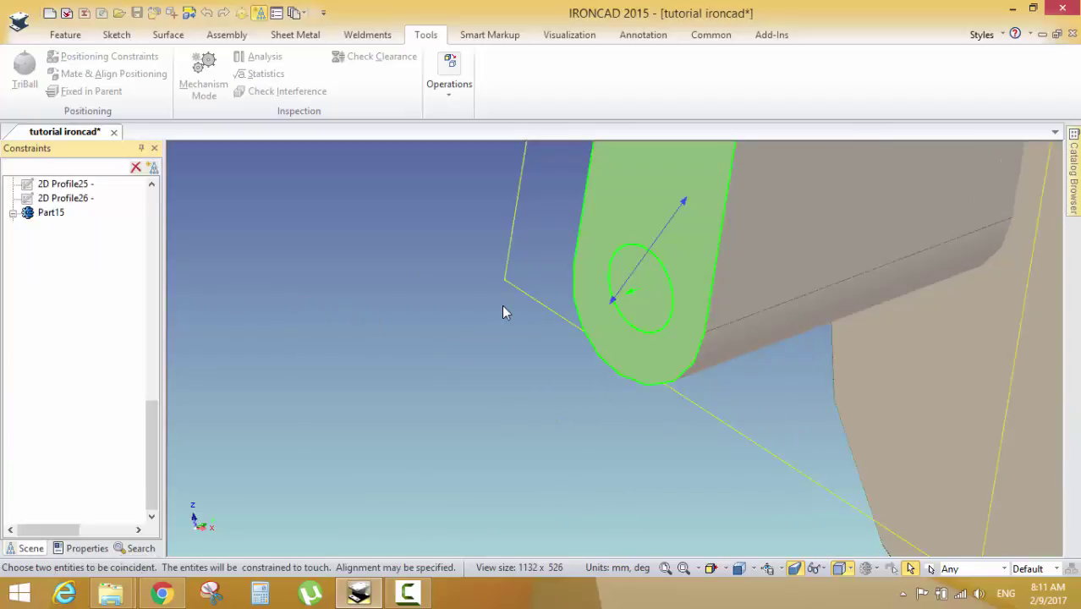
Add a Concentric constraint between the crank disc's centre hole and the pin at the top of the small support
scroll(606, 338, up, 3)
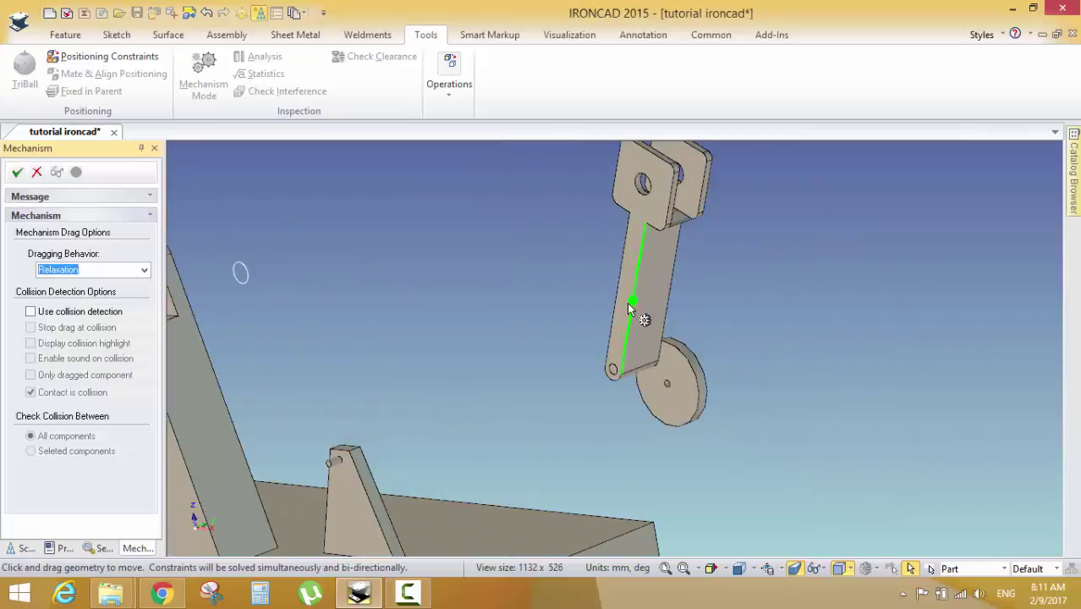
middle_drag(664, 389, 668, 391)
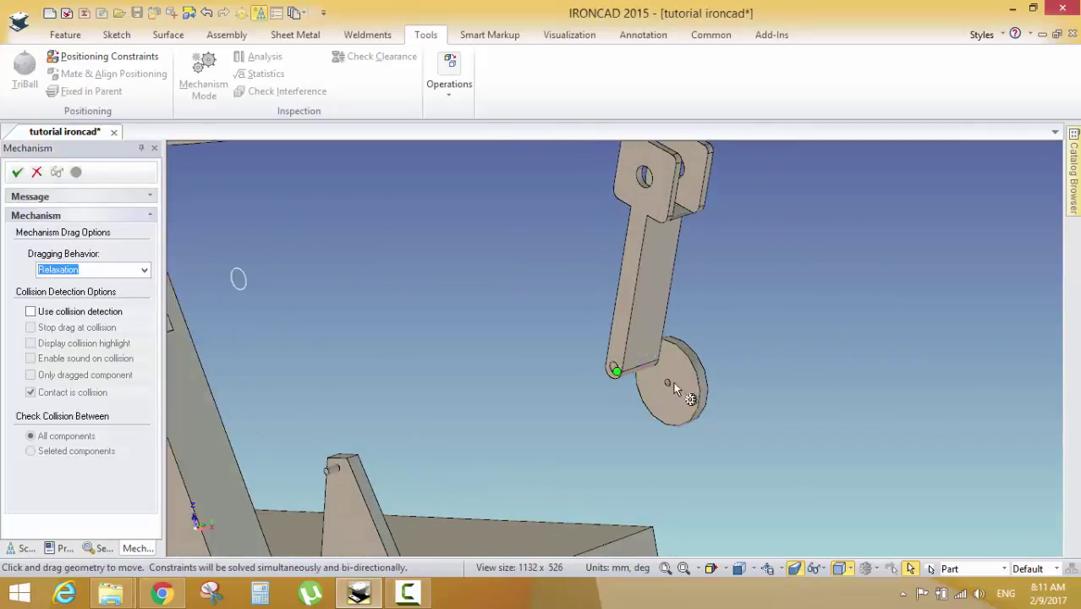
scroll(711, 351, up, 6)
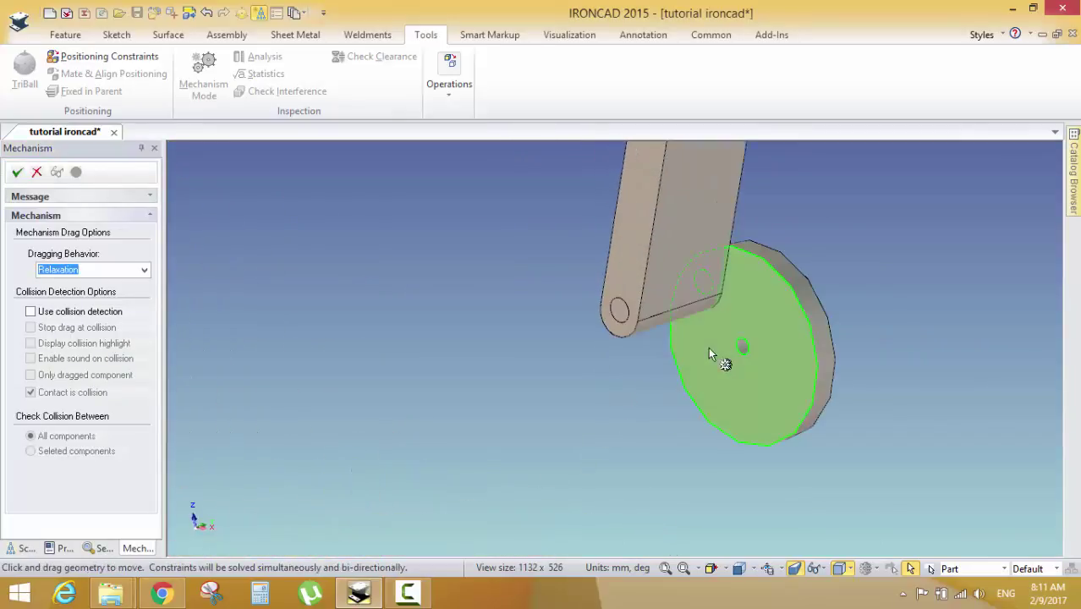
click(714, 327)
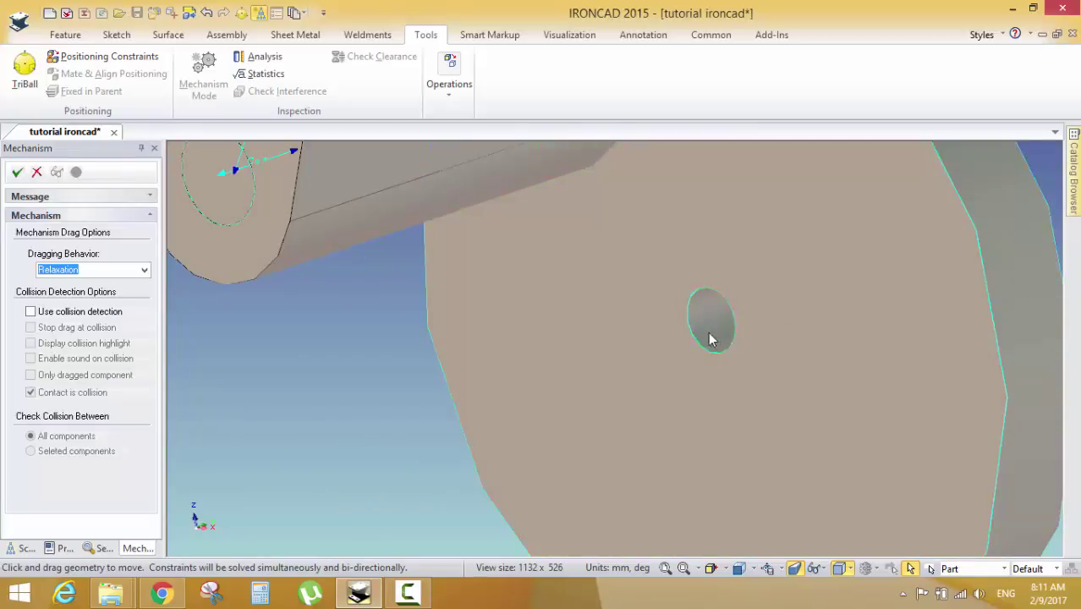
scroll(557, 415, down, 5)
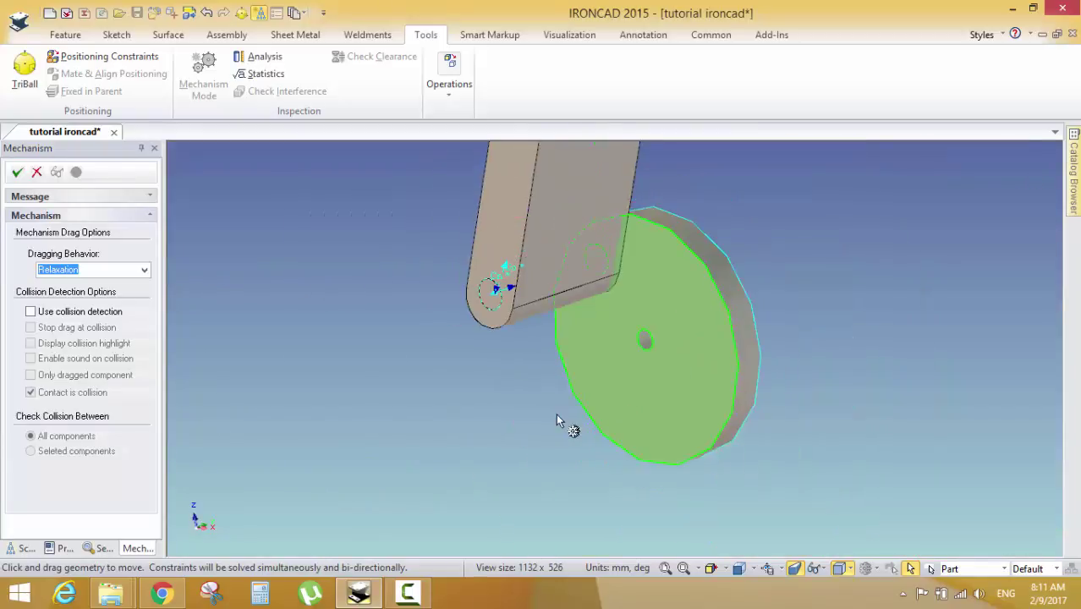
click(101, 60)
scroll(672, 338, up, 5)
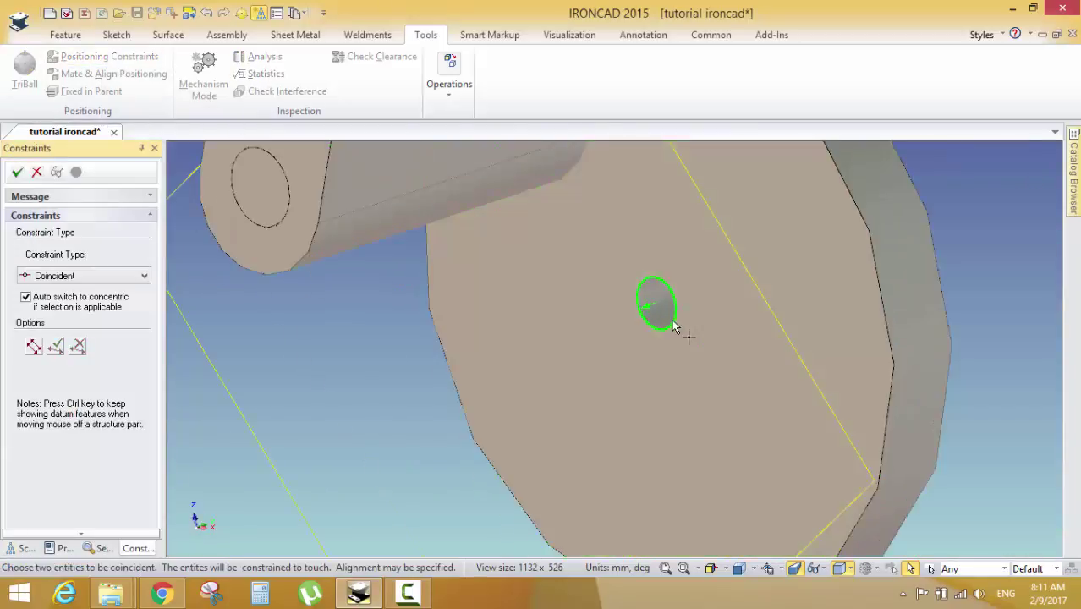
click(669, 309)
scroll(600, 382, down, 10)
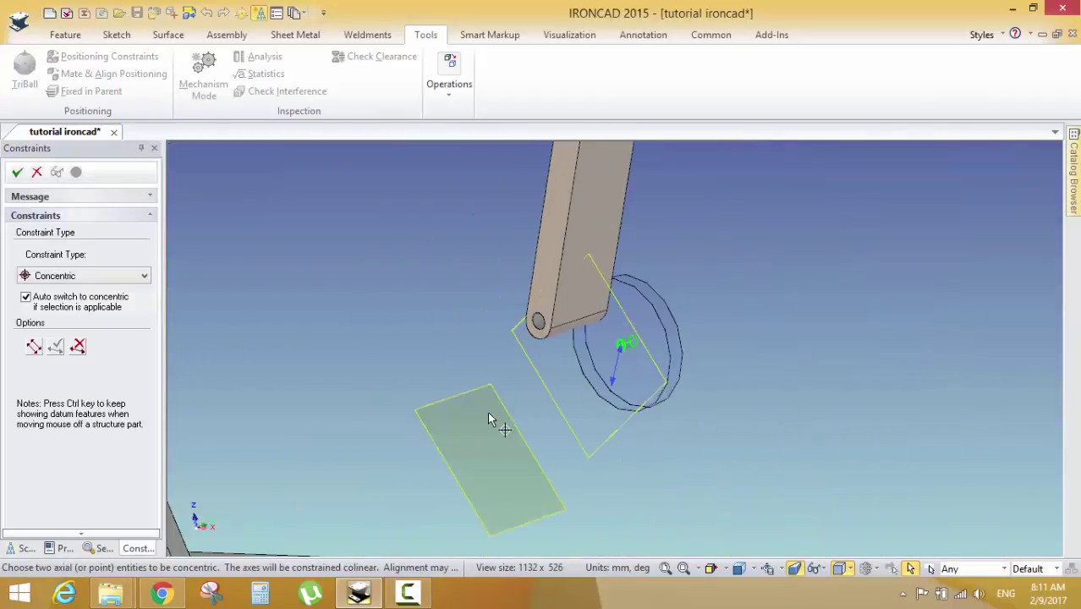
scroll(516, 377, up, 5)
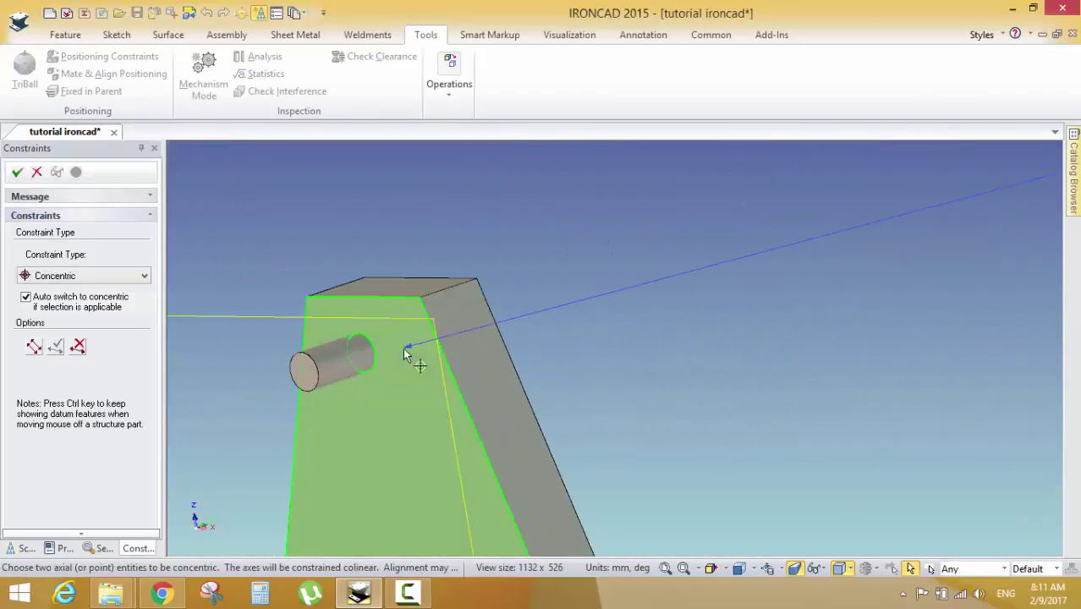
click(338, 362)
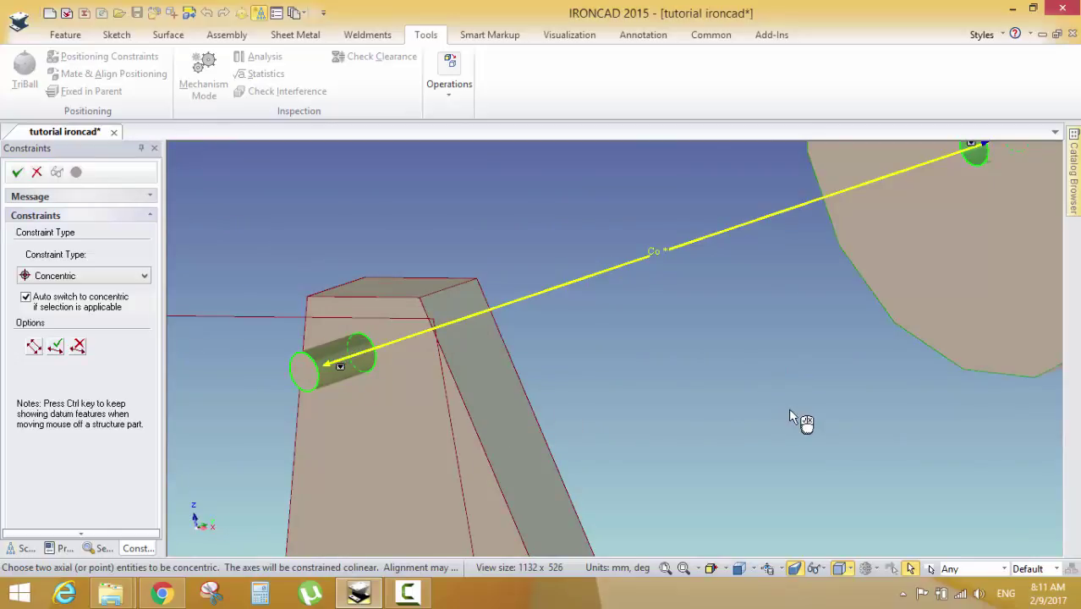
scroll(788, 407, down, 5)
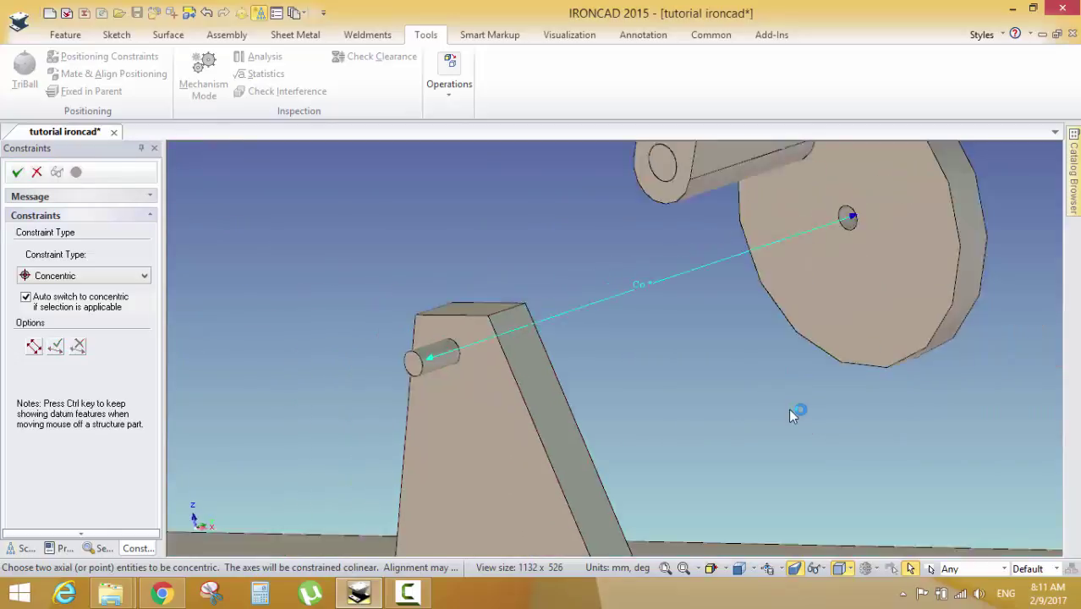
Add a Coincident constraint between the crank disc's back face and the front face of the small support
middle_drag(767, 410, 609, 275)
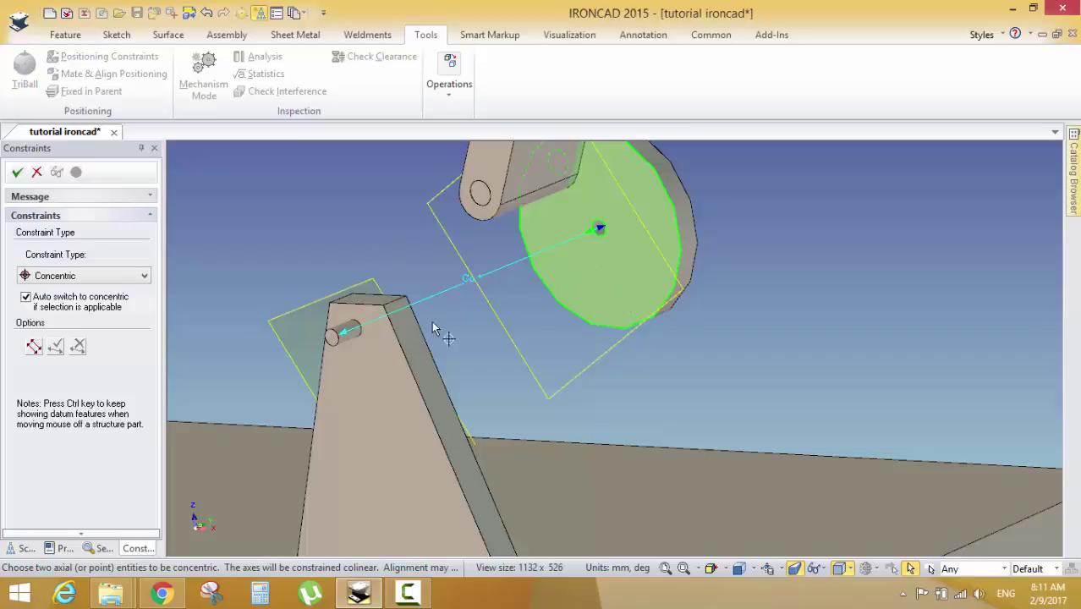
middle_drag(433, 326, 663, 294)
scroll(647, 285, up, 8)
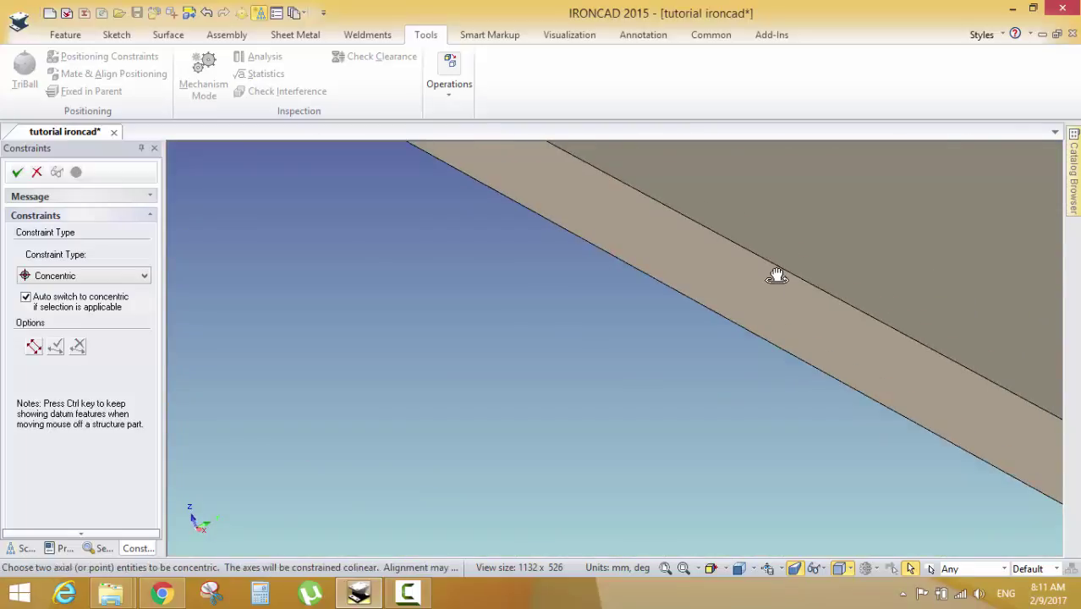
scroll(776, 277, down, 5)
middle_drag(784, 272, 846, 265)
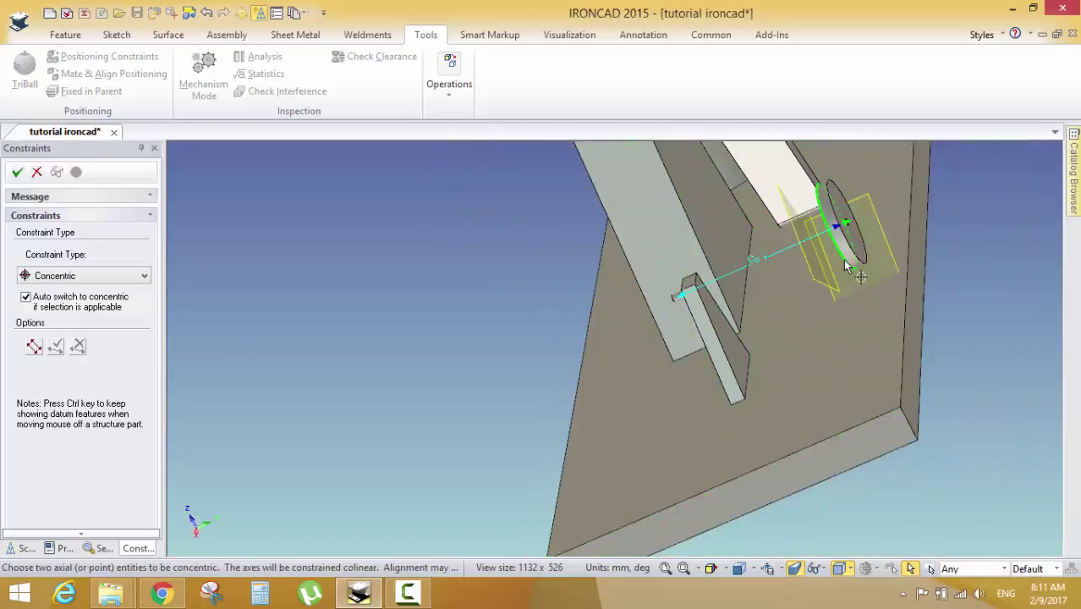
click(842, 230)
middle_drag(793, 301, 900, 261)
scroll(905, 261, up, 5)
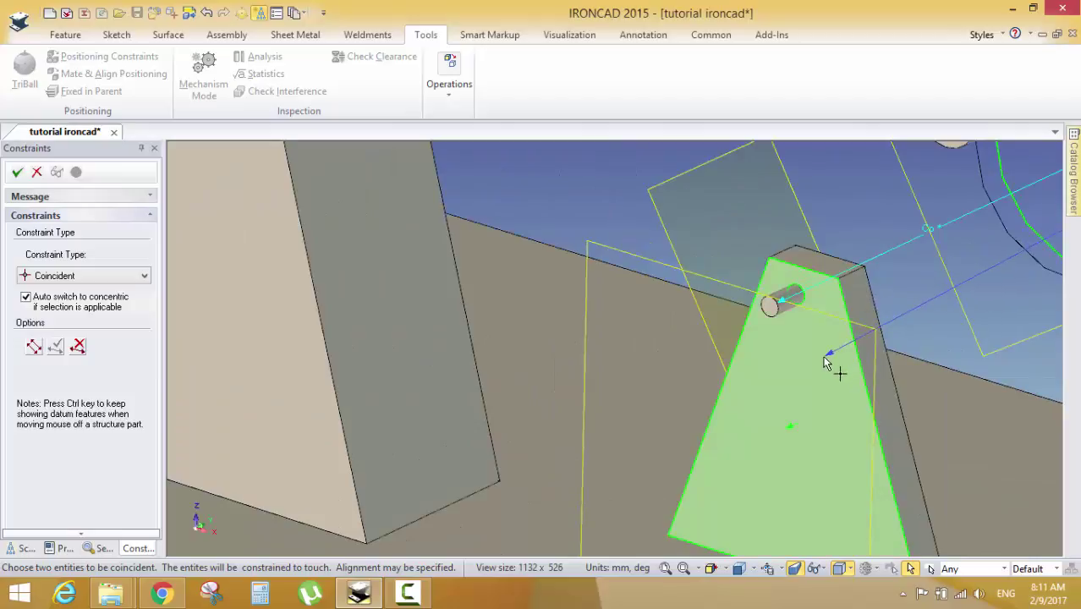
click(826, 364)
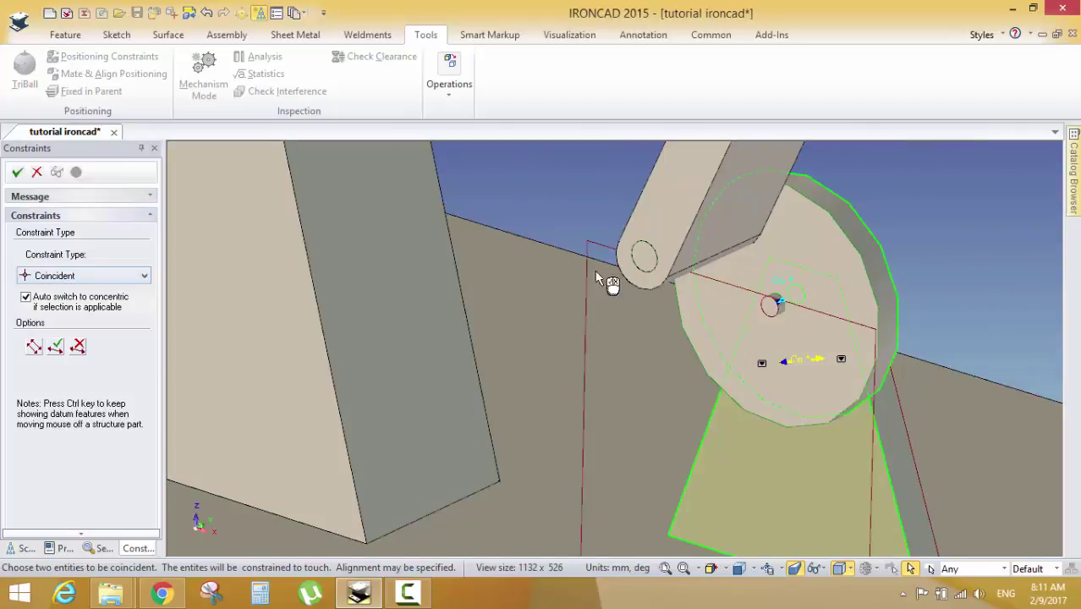
click(18, 172)
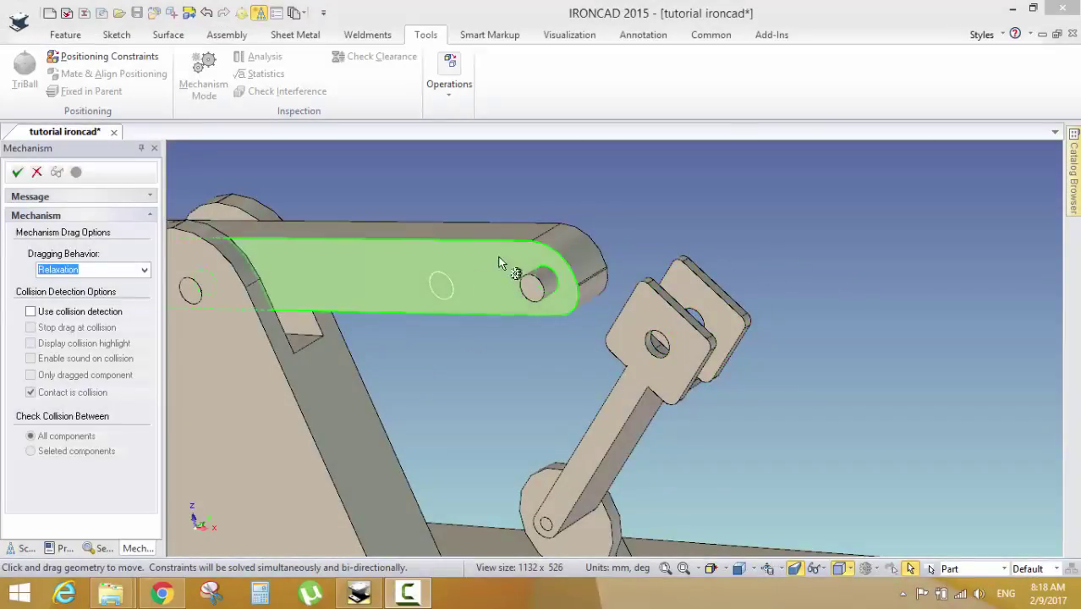
Add a Concentric constraint between the hole in the connecting rod's upper fork and the pin at the beam's end
click(104, 56)
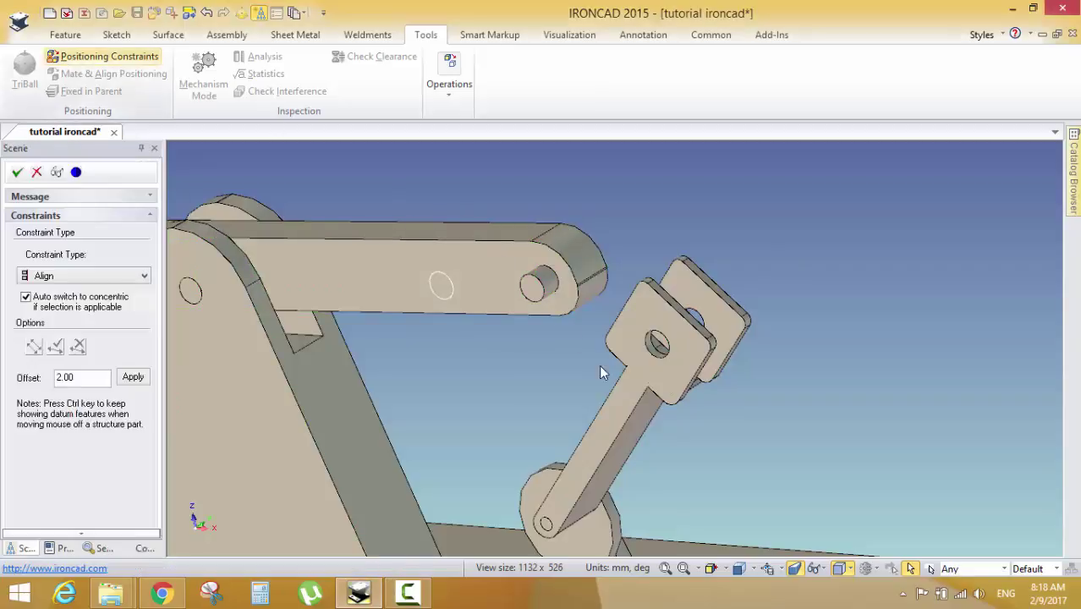
scroll(605, 377, up, 3)
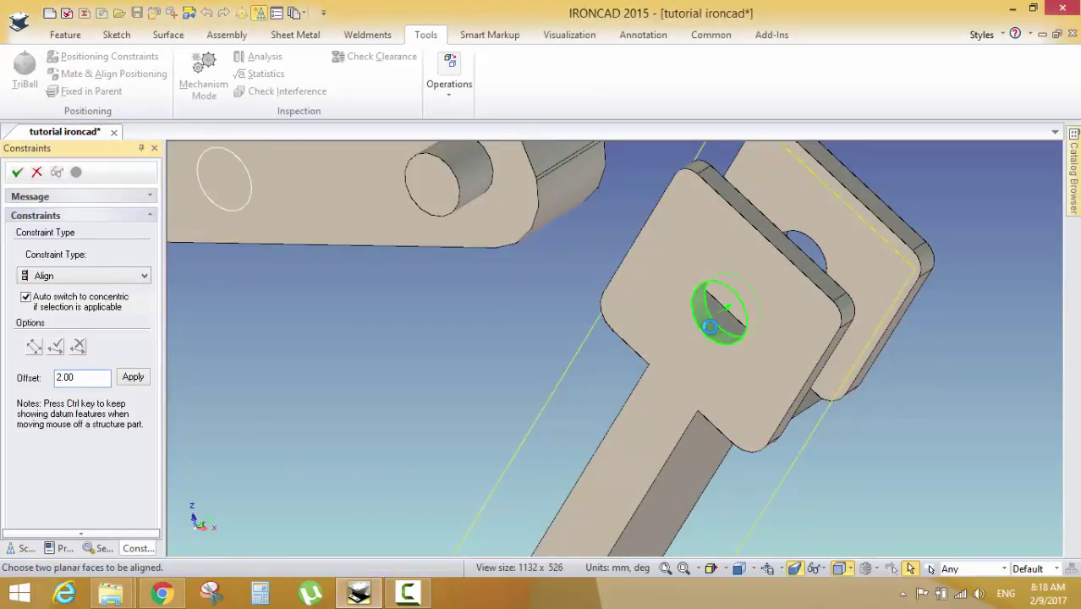
click(717, 313)
click(474, 163)
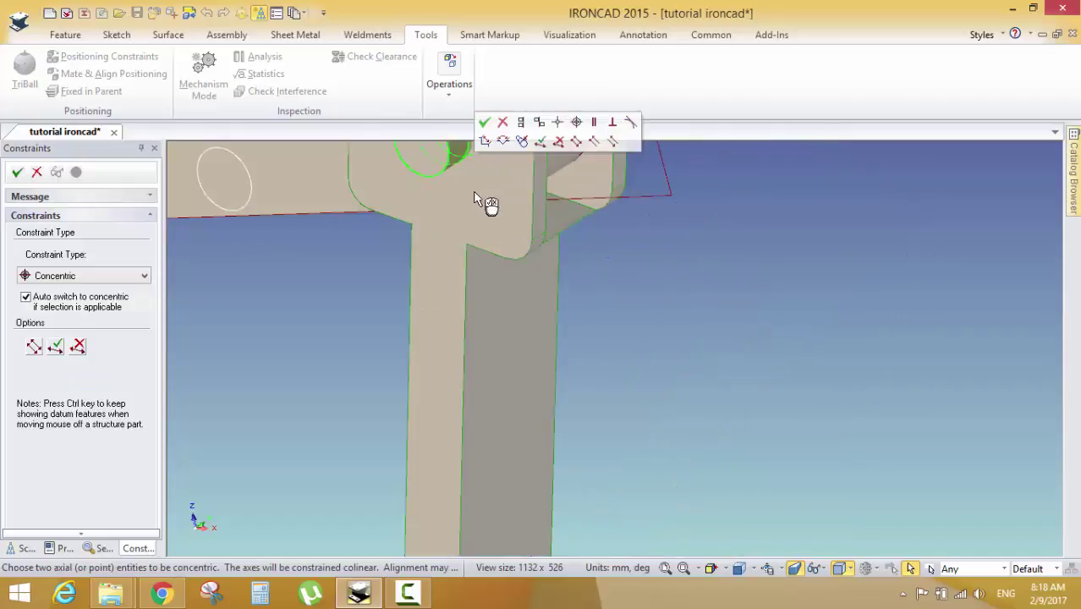
scroll(478, 210, down, 3)
scroll(676, 270, down, 3)
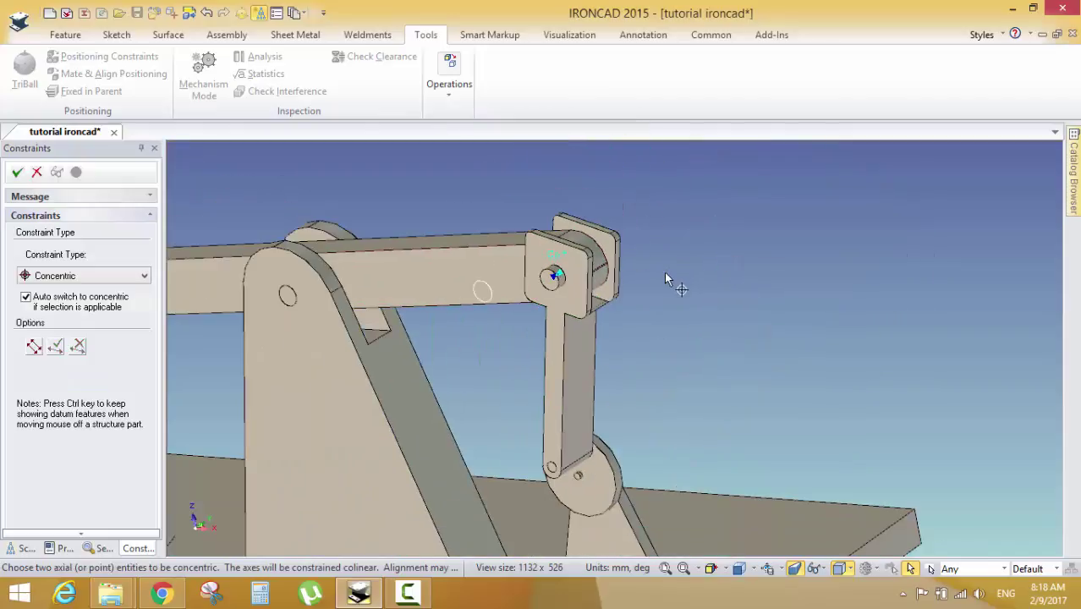
middle_drag(678, 289, 423, 271)
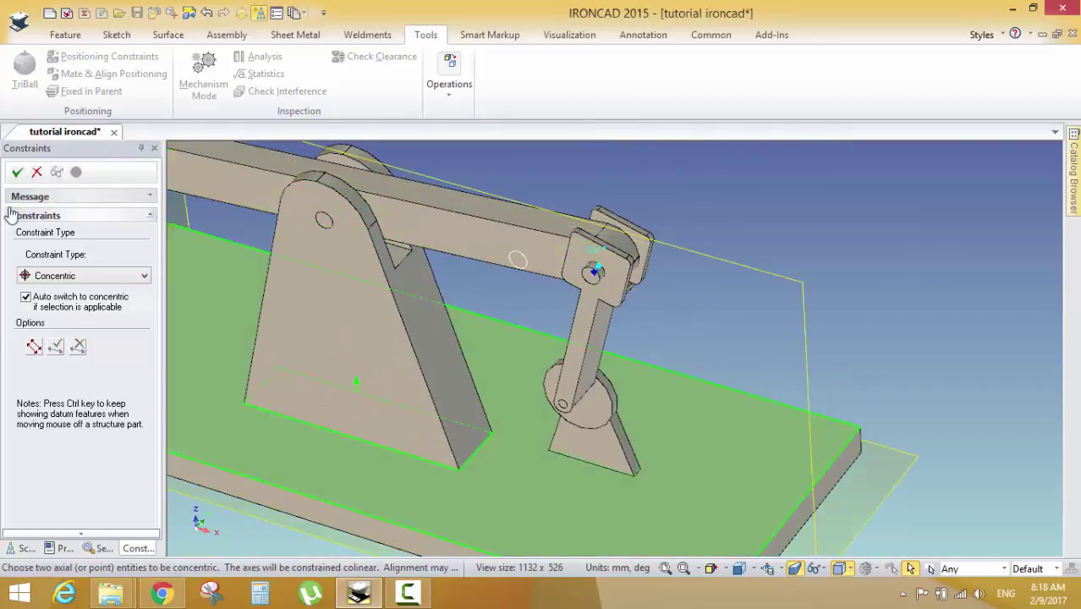
click(17, 172)
Move the crank disc linkage by hand in Mechanism Mode to test how the connecting rod and beam follow
scroll(609, 360, down, 3)
scroll(613, 376, up, 3)
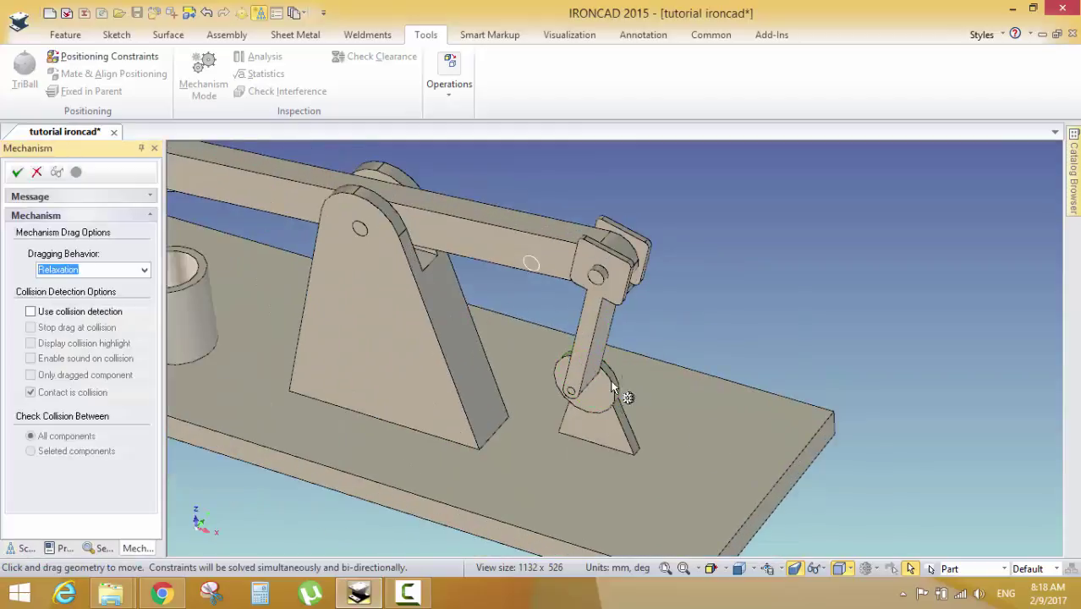
click(579, 378)
drag(562, 326, 583, 412)
scroll(840, 406, down, 3)
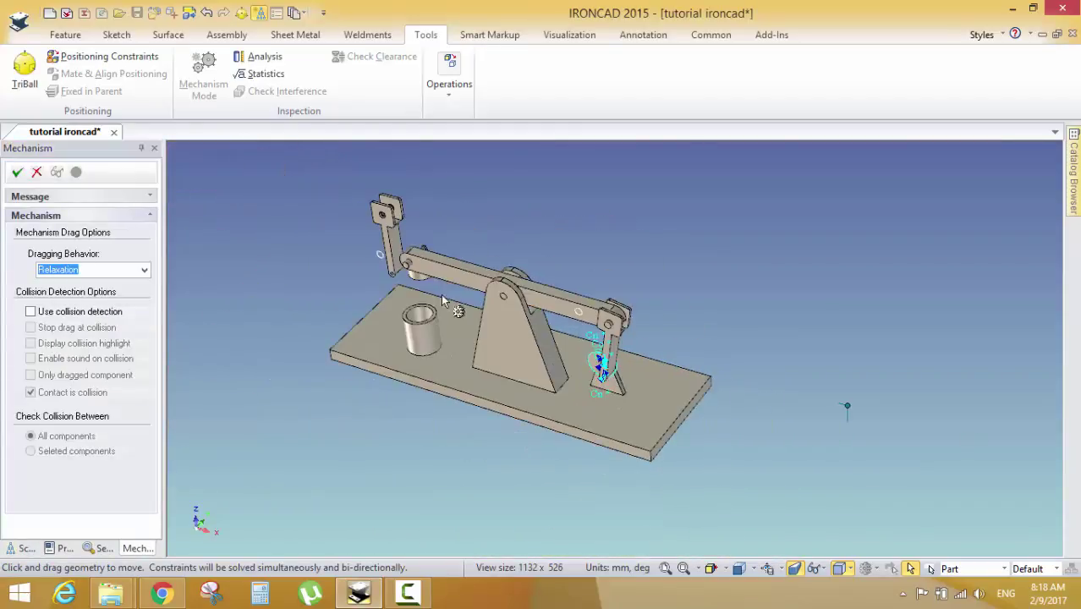
Add a Concentric constraint between the piston's cross pin and the hole at the lower end of the second connecting rod
scroll(455, 266, down, 2)
scroll(474, 279, up, 3)
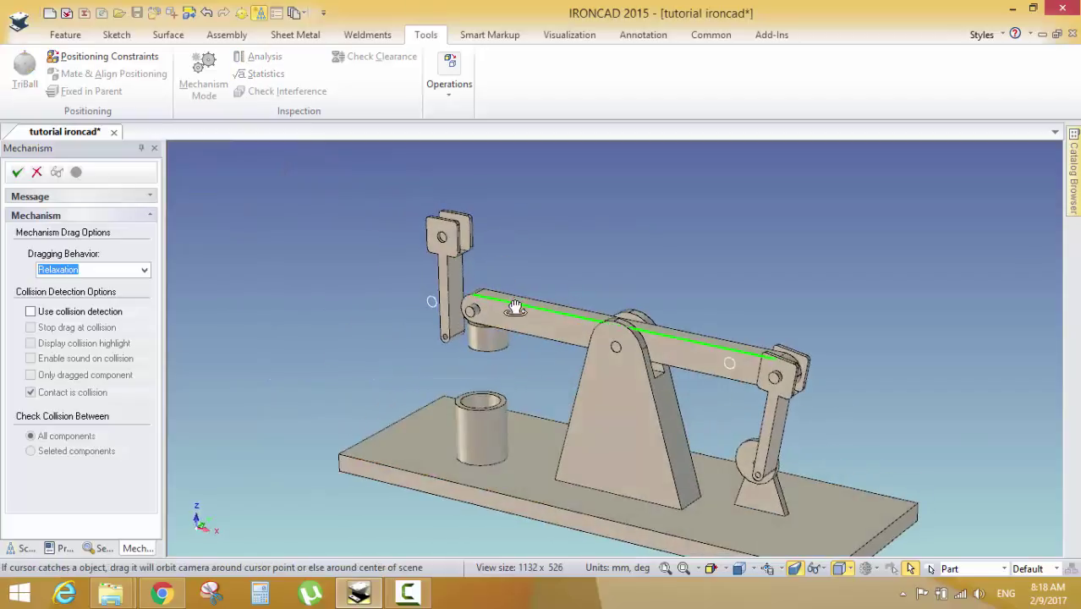
scroll(499, 288, up, 1)
scroll(548, 353, down, 3)
scroll(548, 353, up, 4)
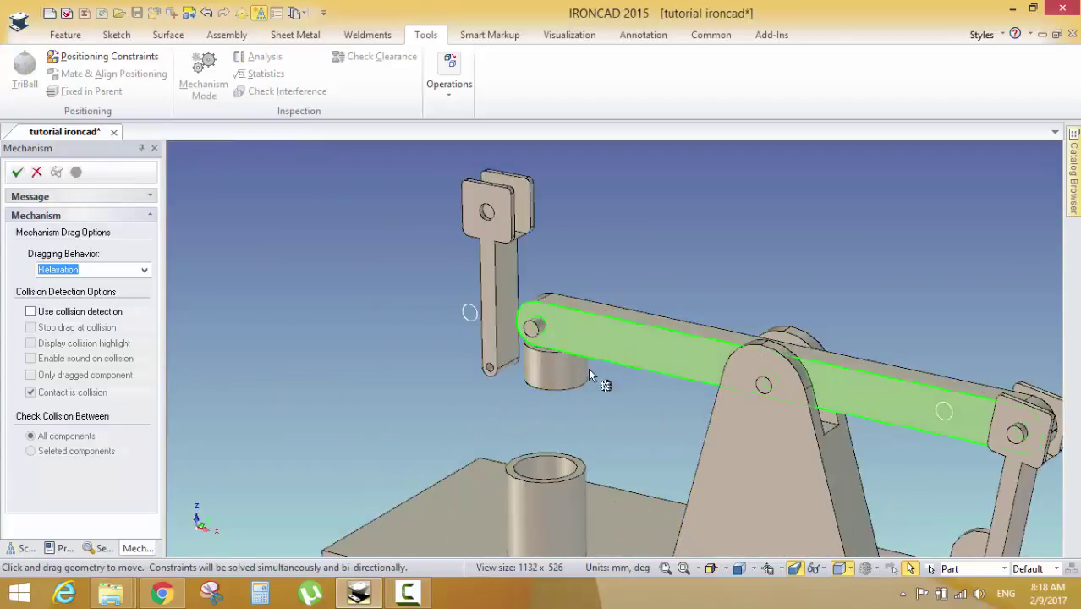
mouse_move(598, 381)
middle_down()
mouse_move(656, 394)
mouse_move(582, 375)
middle_up()
scroll(582, 375, down, 2)
scroll(582, 375, up, 3)
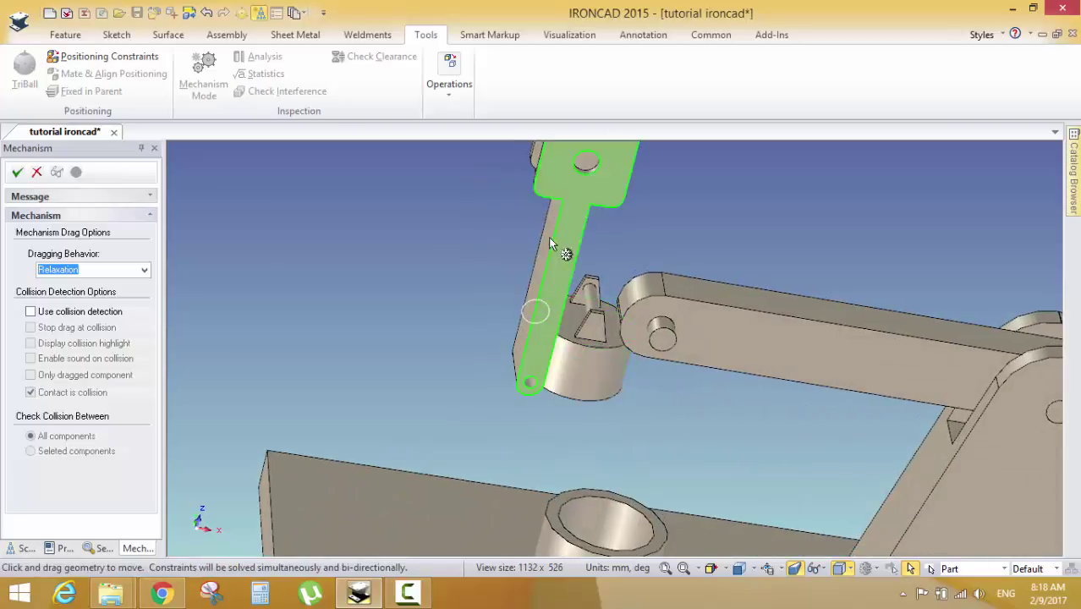
scroll(571, 320, up, 1)
click(596, 298)
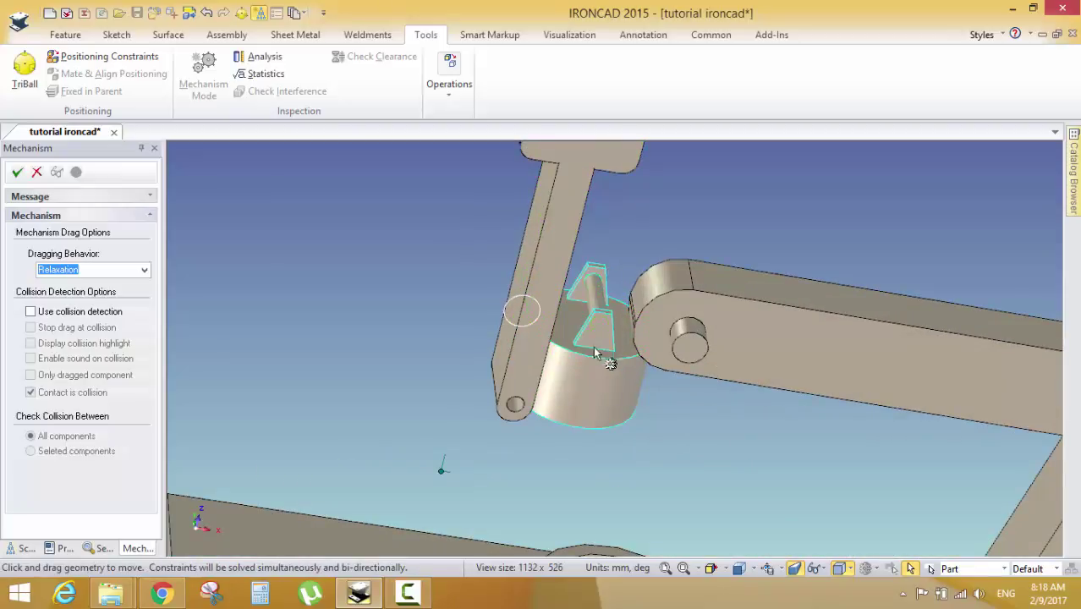
scroll(523, 412, up, 2)
click(106, 57)
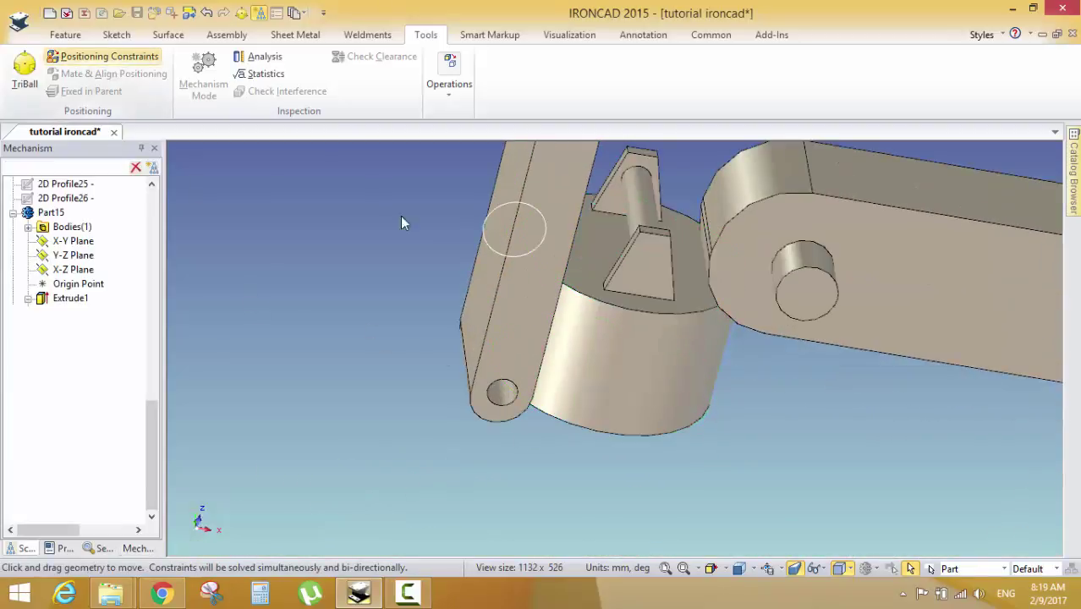
click(641, 193)
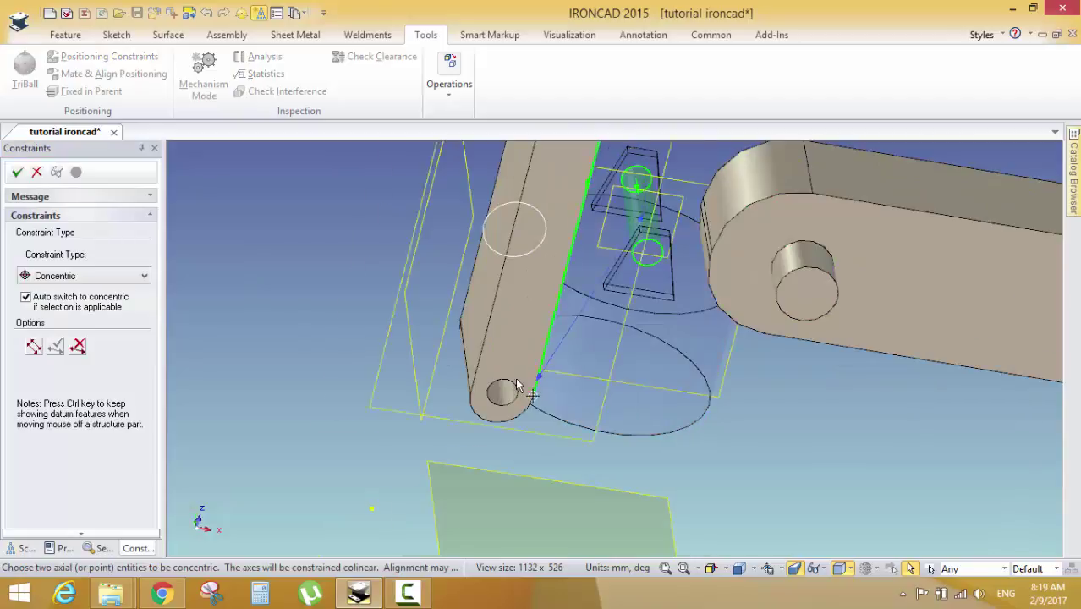
scroll(499, 397, up, 2)
click(480, 409)
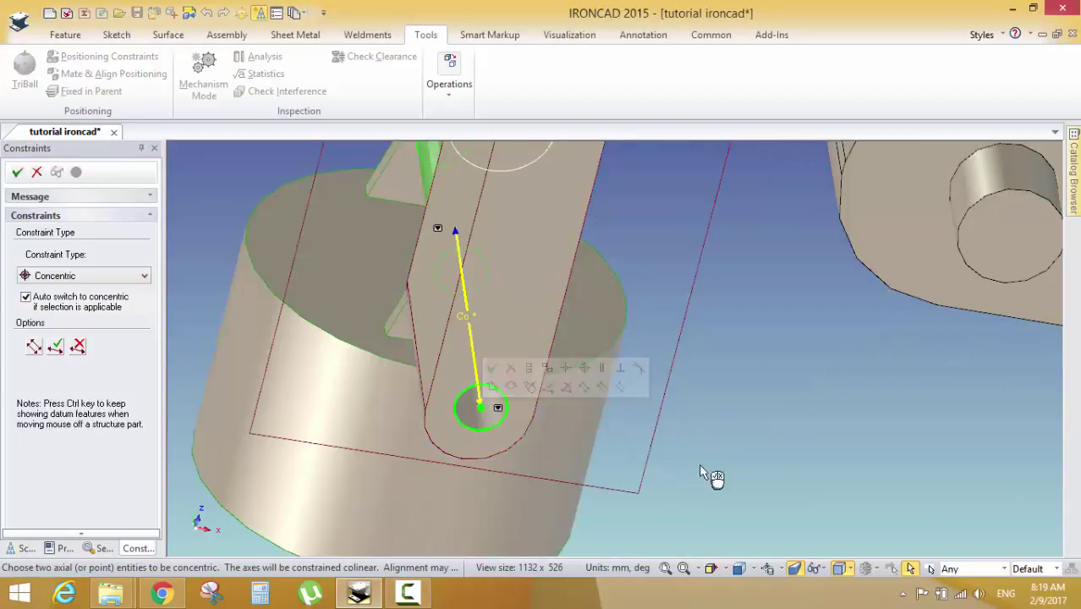
middle_drag(541, 375, 613, 389)
scroll(525, 368, up, 2)
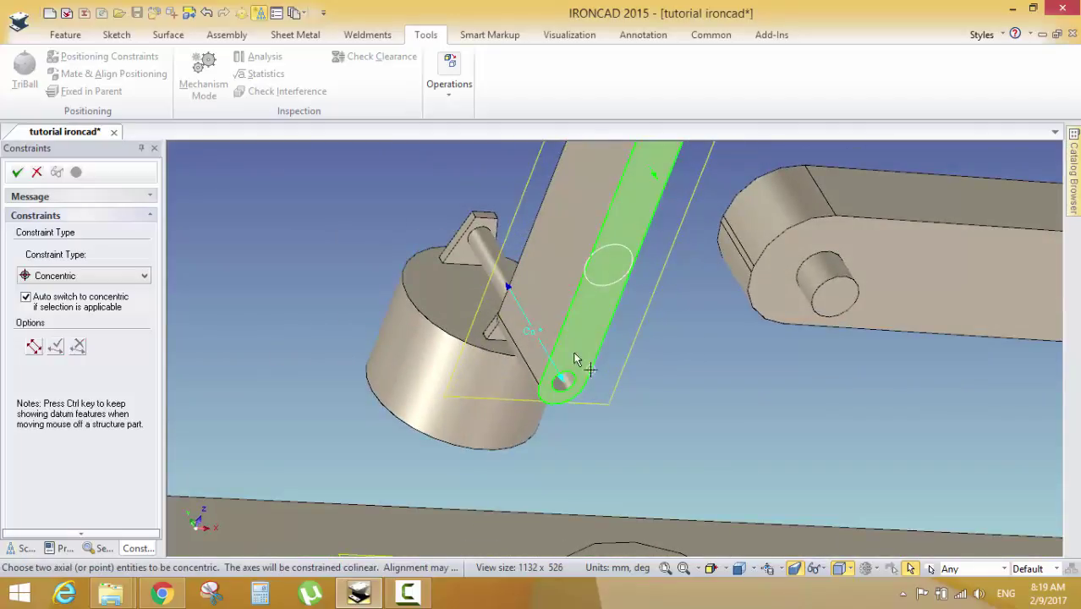
click(576, 366)
middle_drag(521, 349, 499, 309)
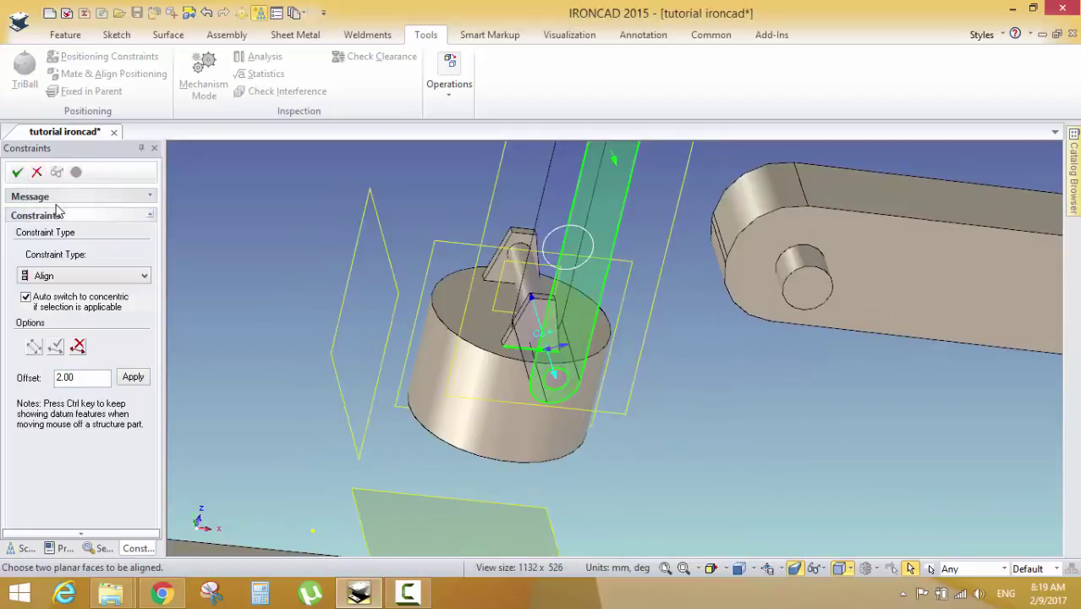
click(18, 171)
Add a Concentric constraint between the piston's outer cylindrical face and the bore of the cylinder on the base
scroll(518, 343, down, 3)
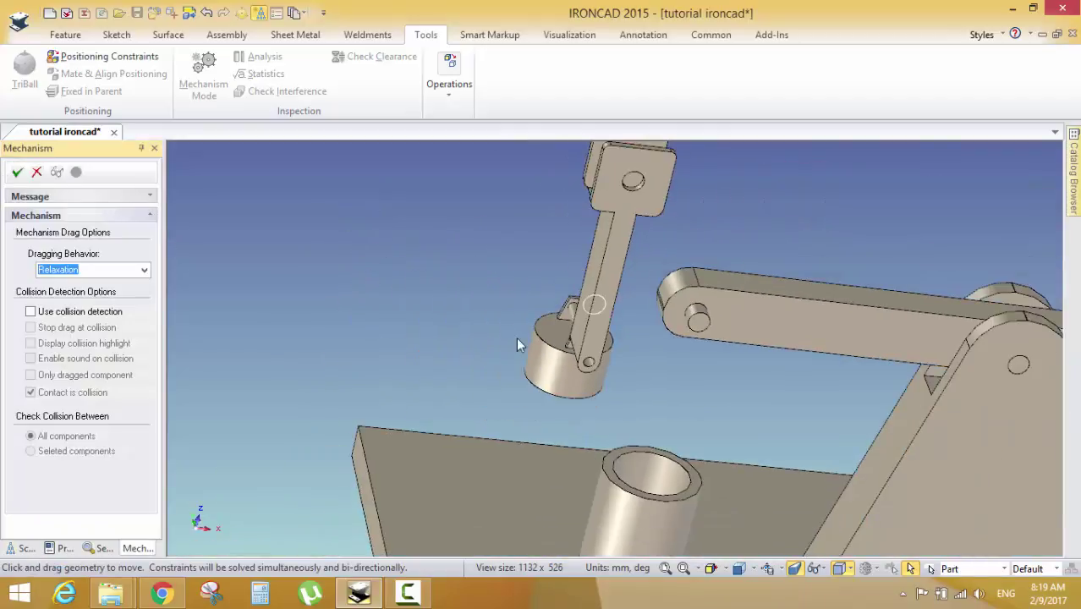
click(85, 60)
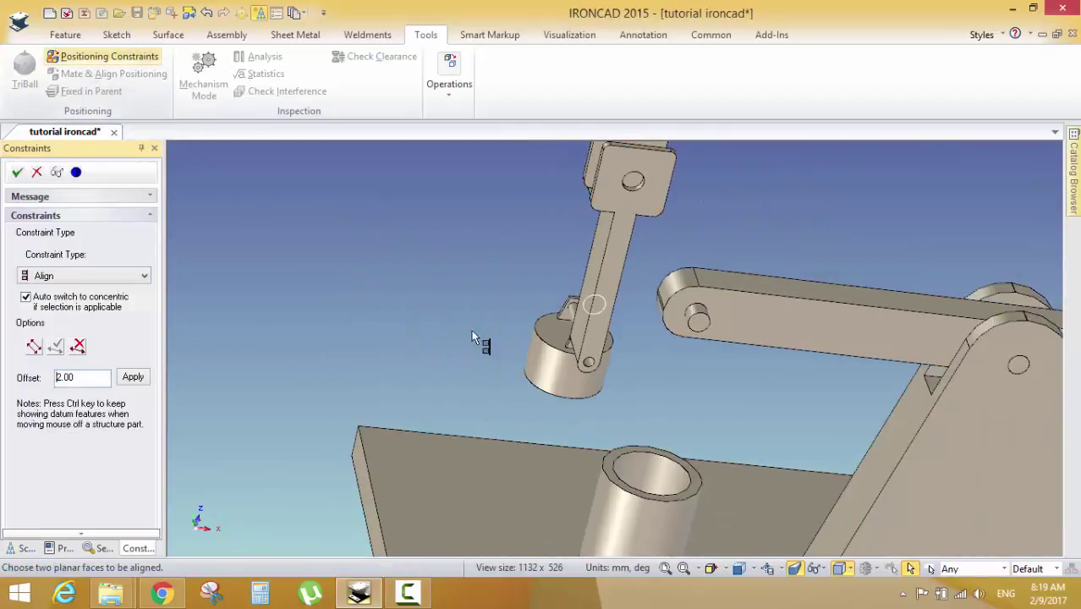
scroll(604, 388, down, 3)
scroll(628, 377, up, 3)
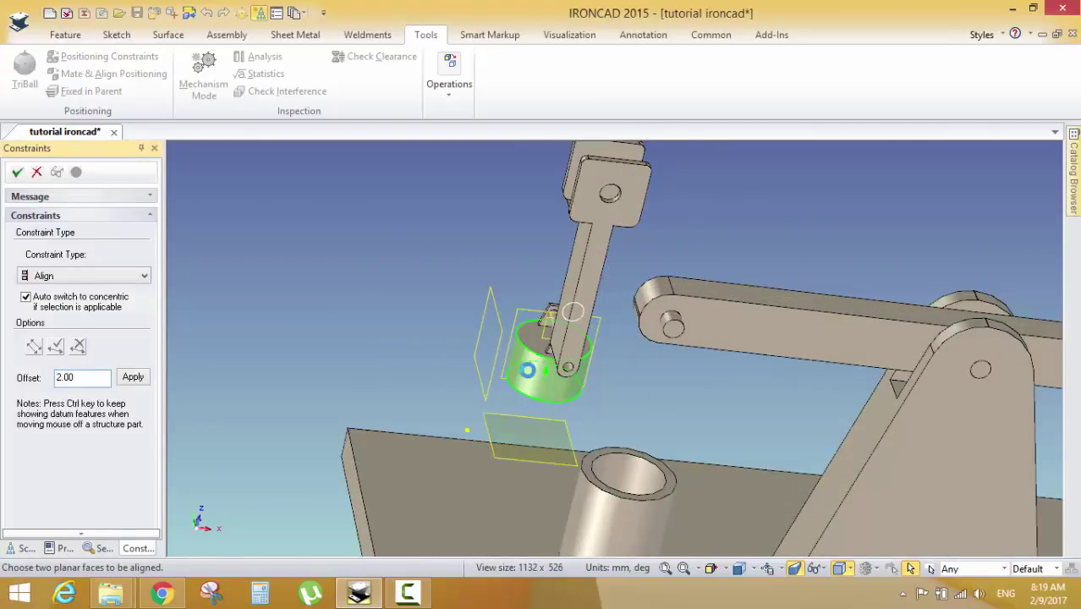
click(527, 369)
scroll(633, 431, up, 3)
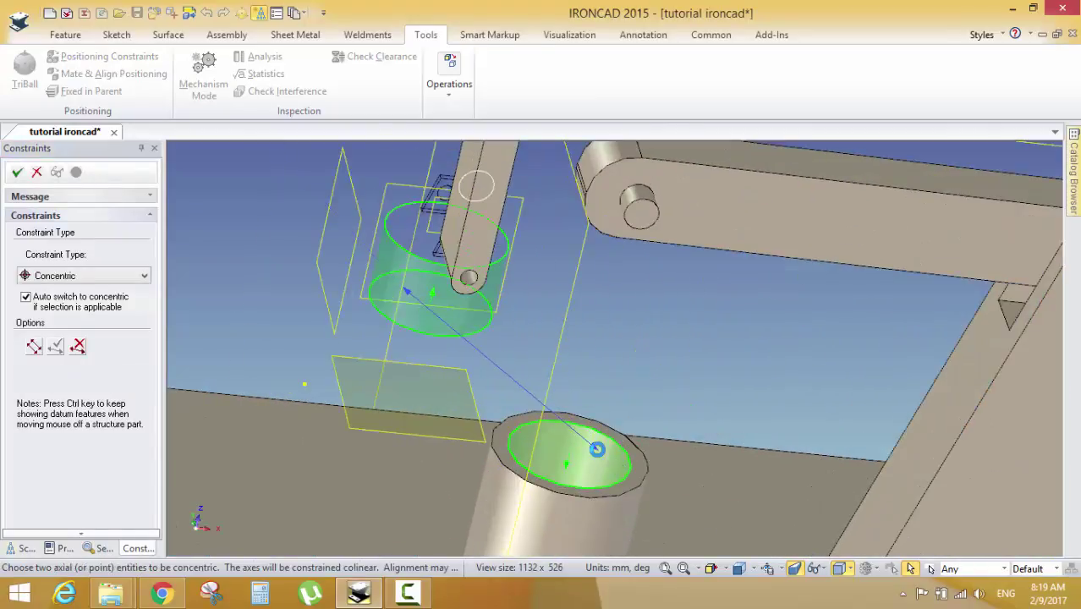
click(597, 449)
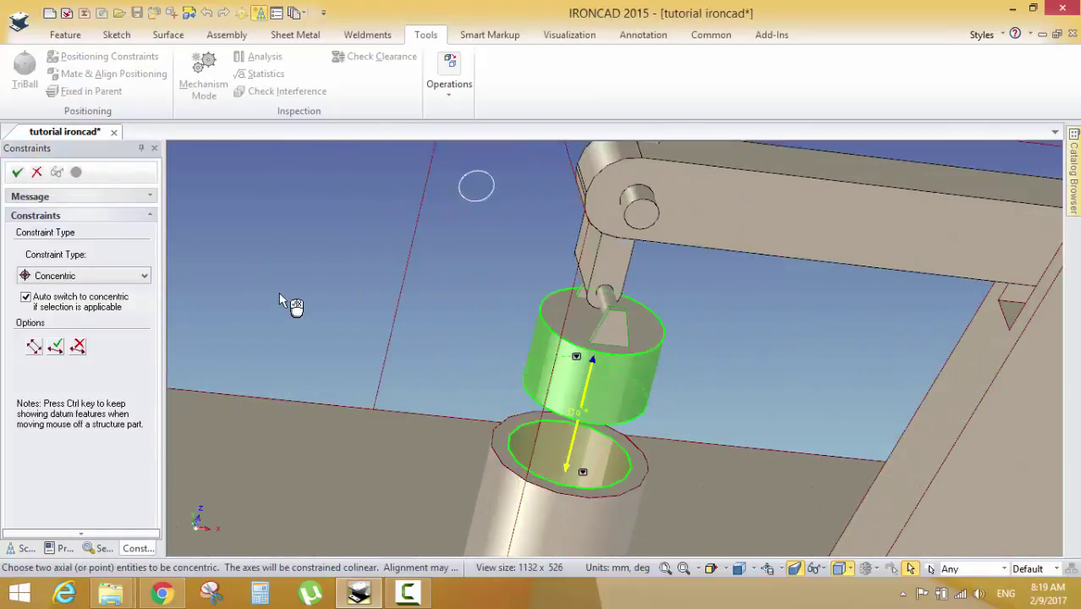
Add a Concentric constraint between the hole in the second connecting rod's upper fork and the pin at the beam's end
middle_drag(280, 298, 428, 261)
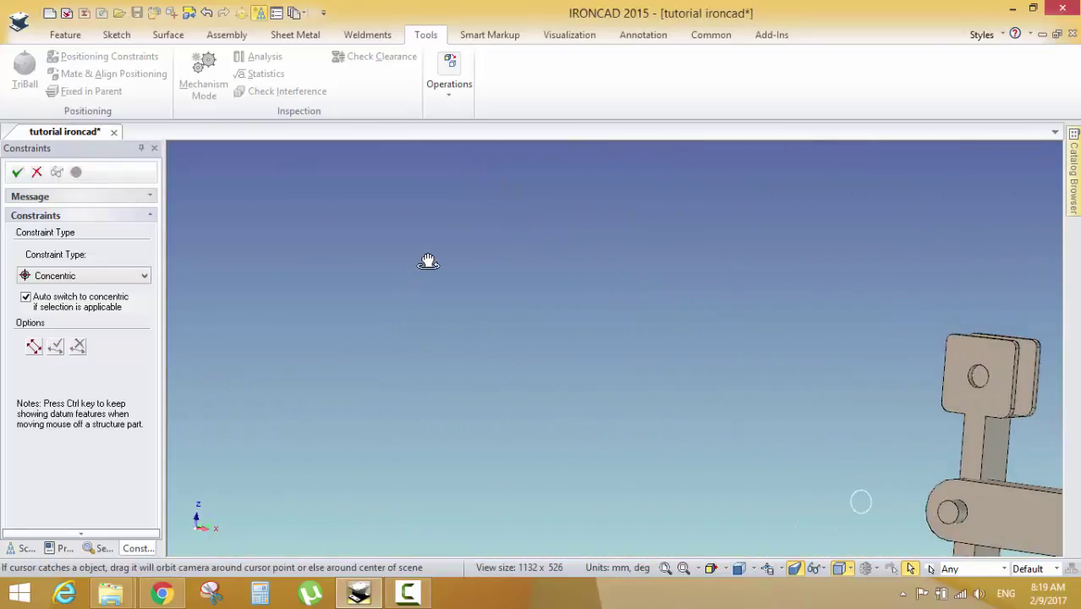
scroll(832, 457, down, 10)
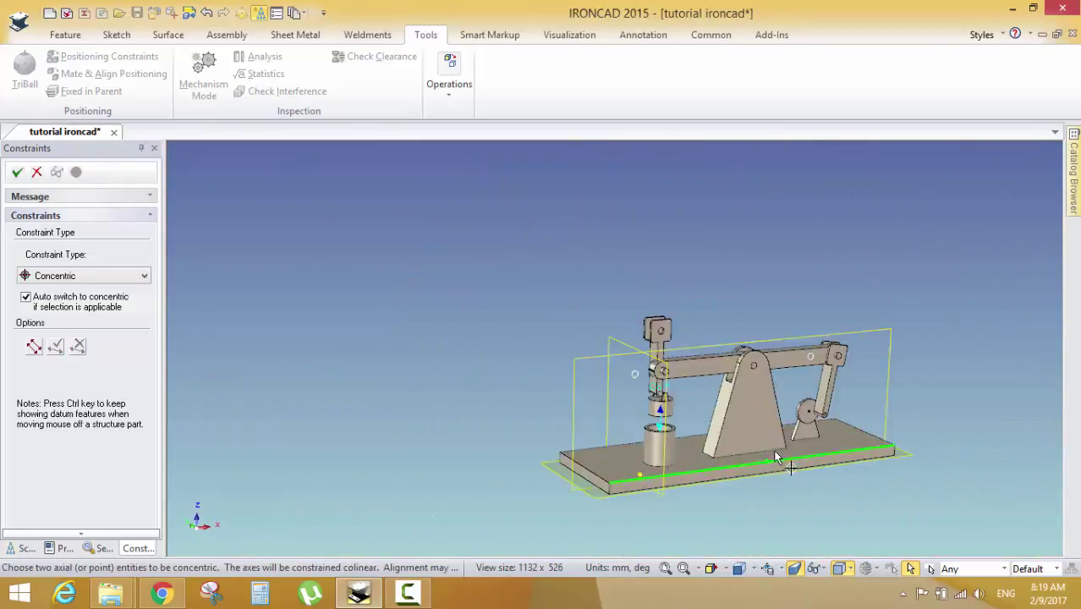
scroll(660, 416, up, 8)
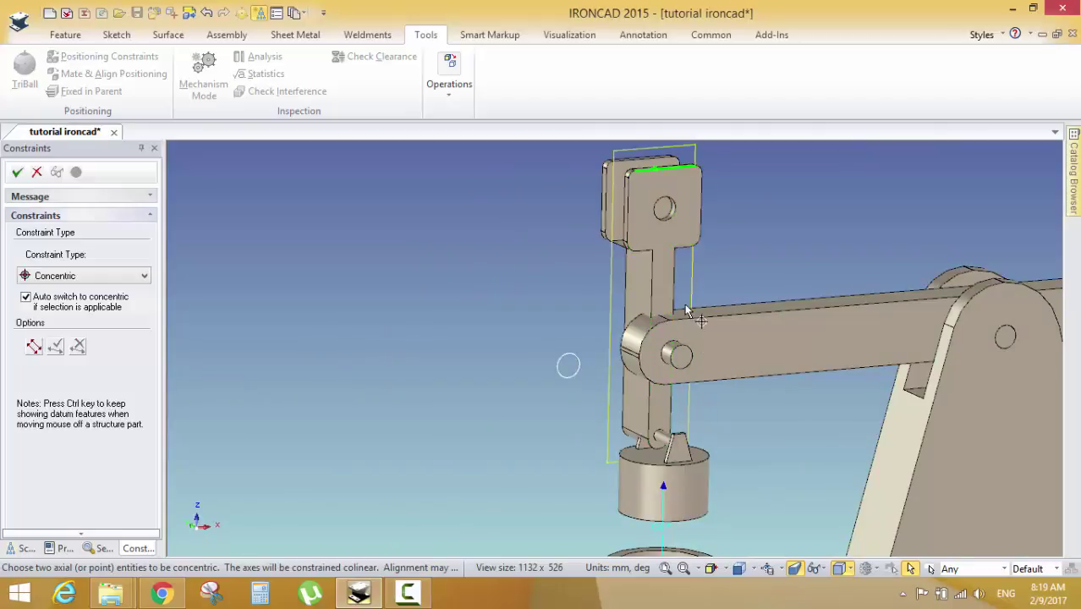
scroll(668, 253, up, 4)
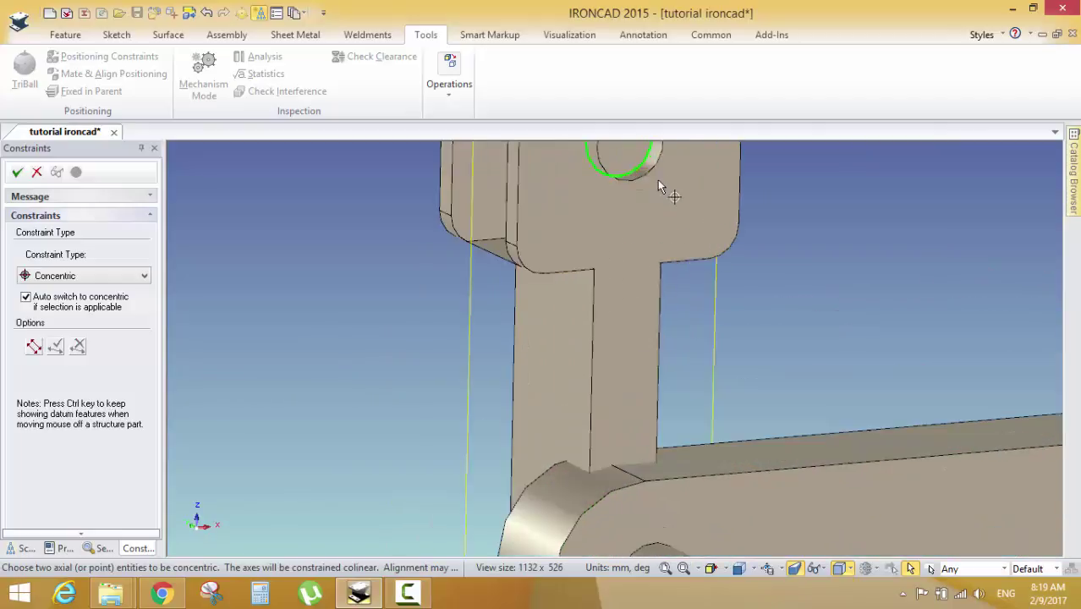
scroll(659, 182, up, 2)
scroll(649, 203, up, 2)
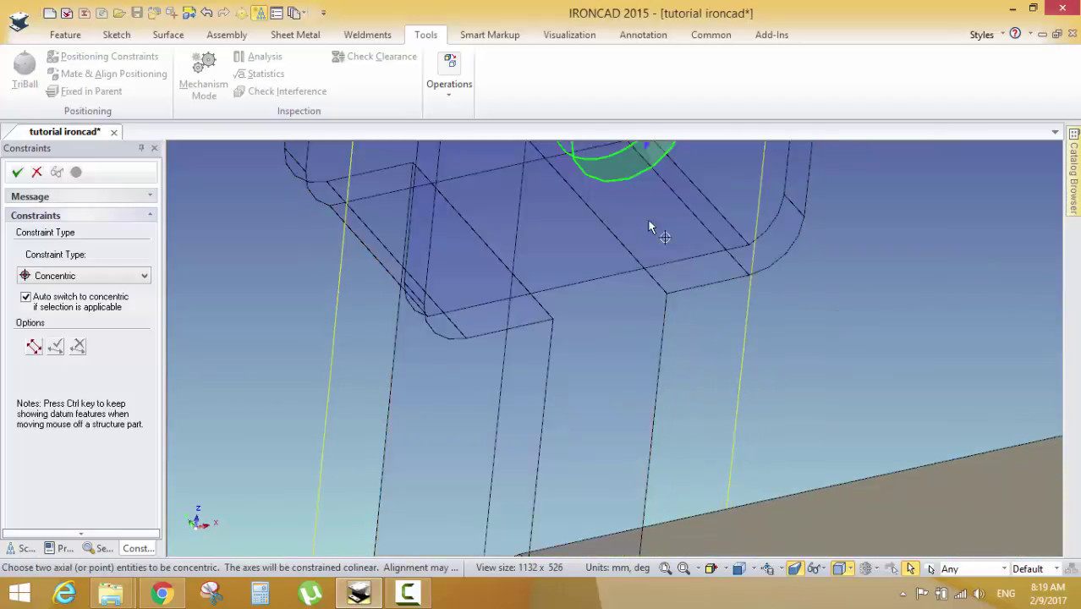
scroll(648, 279, down, 5)
scroll(639, 457, up, 4)
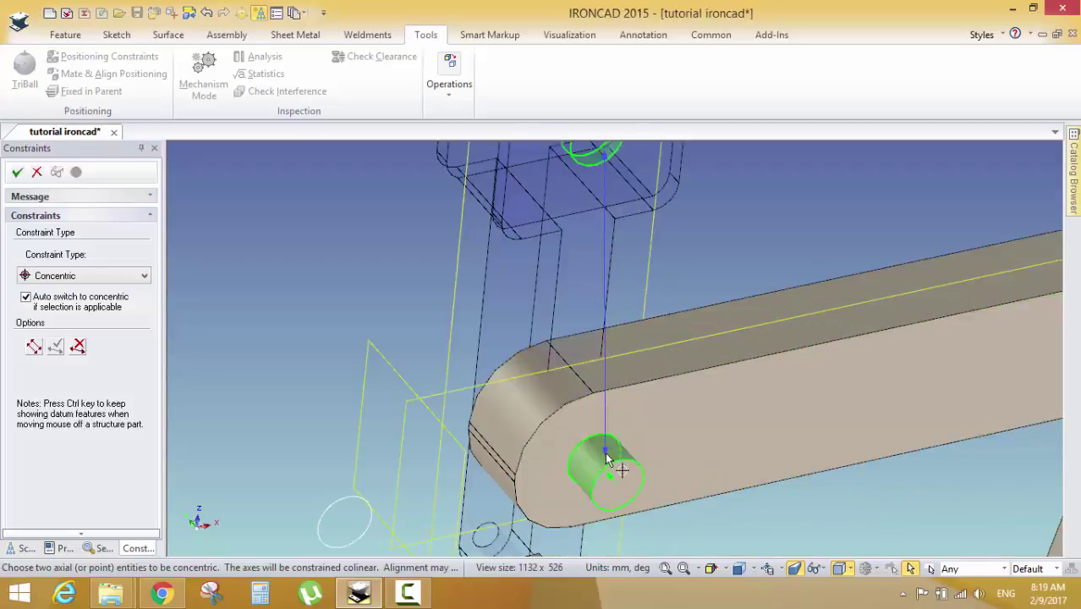
click(605, 459)
scroll(478, 303, down, 7)
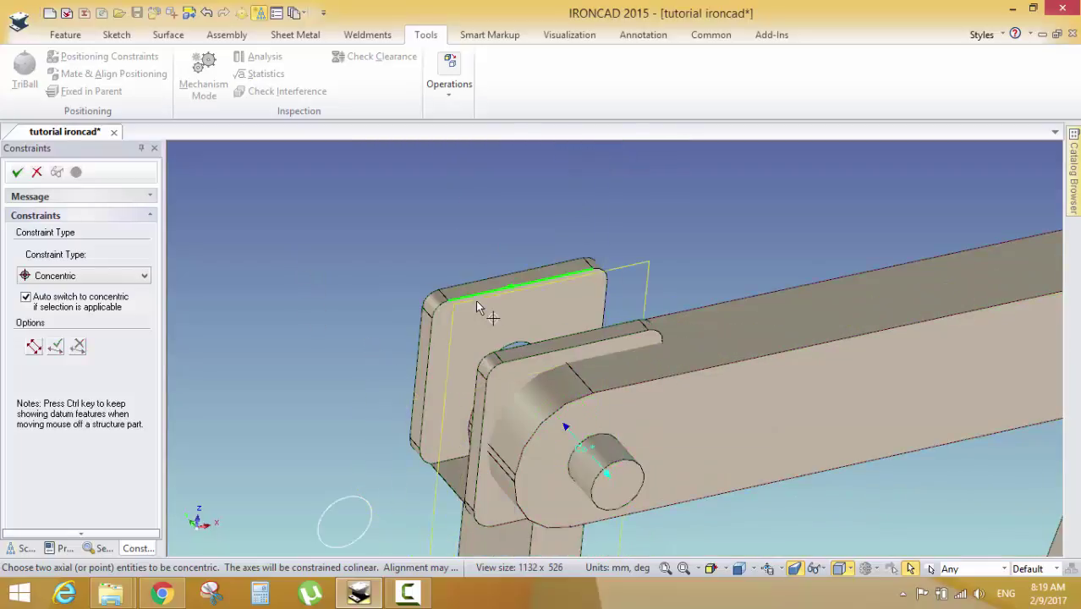
Add an Align constraint between the end face of the beam's pin and the outer face of the second connecting rod's fork
scroll(630, 399, up, 8)
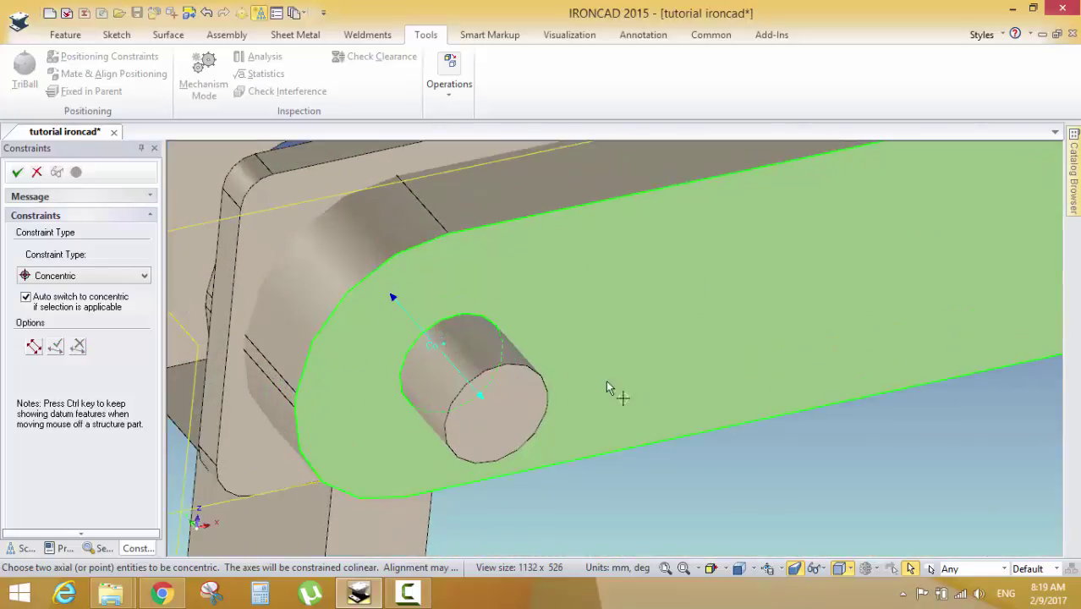
click(531, 404)
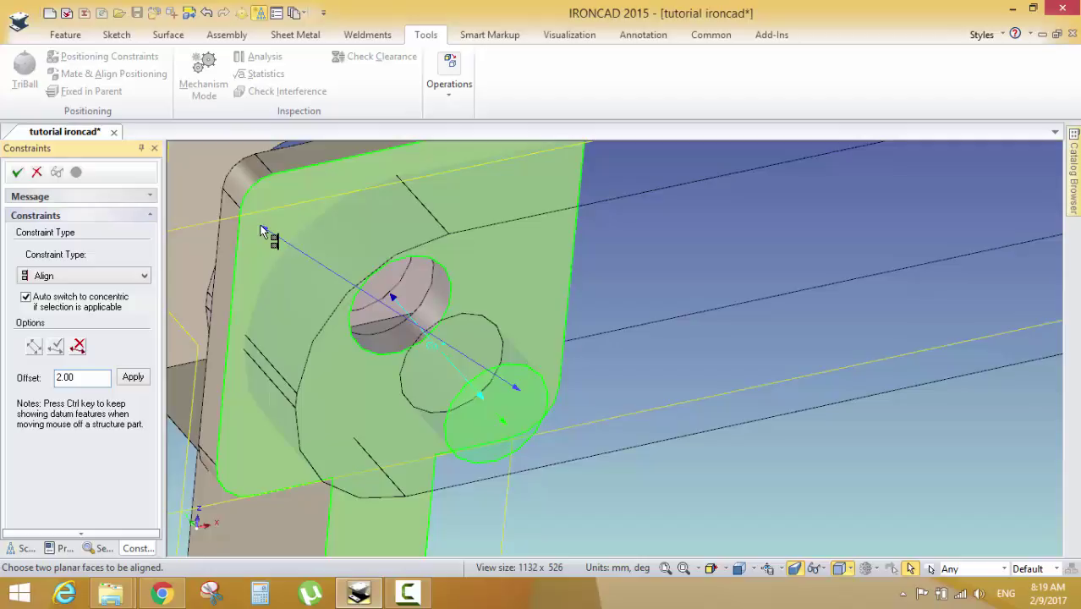
scroll(262, 233, down, 3)
middle_drag(270, 235, 632, 391)
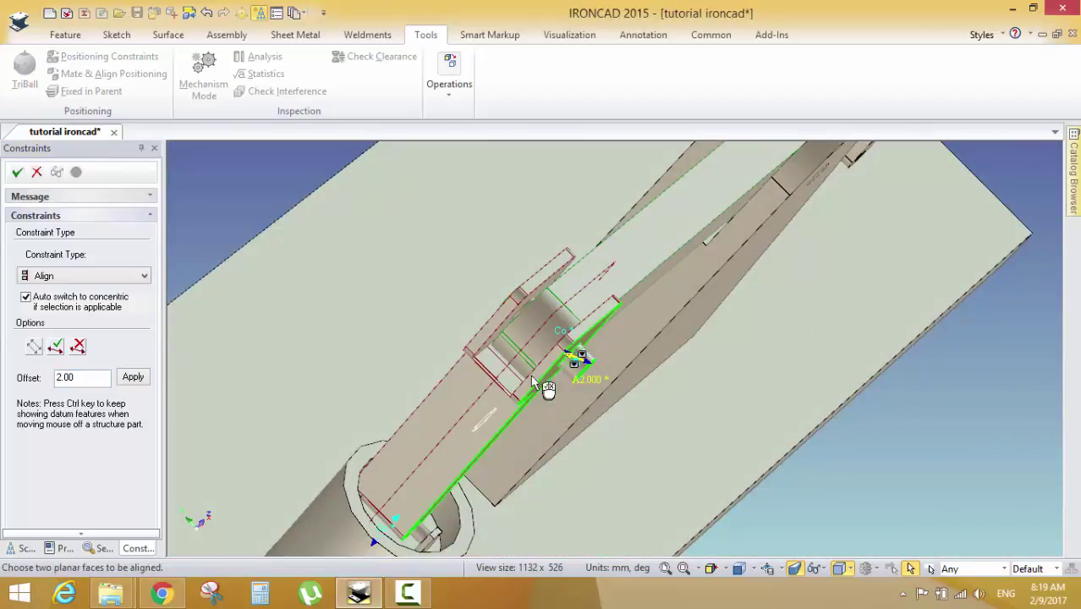
Set the offset of the pin-to-fork Align constraint to 1 mm and accept the constraints
middle_drag(513, 388, 385, 398)
scroll(508, 398, down, 5)
middle_drag(603, 410, 449, 435)
scroll(644, 378, up, 8)
scroll(519, 339, up, 5)
scroll(515, 355, up, 3)
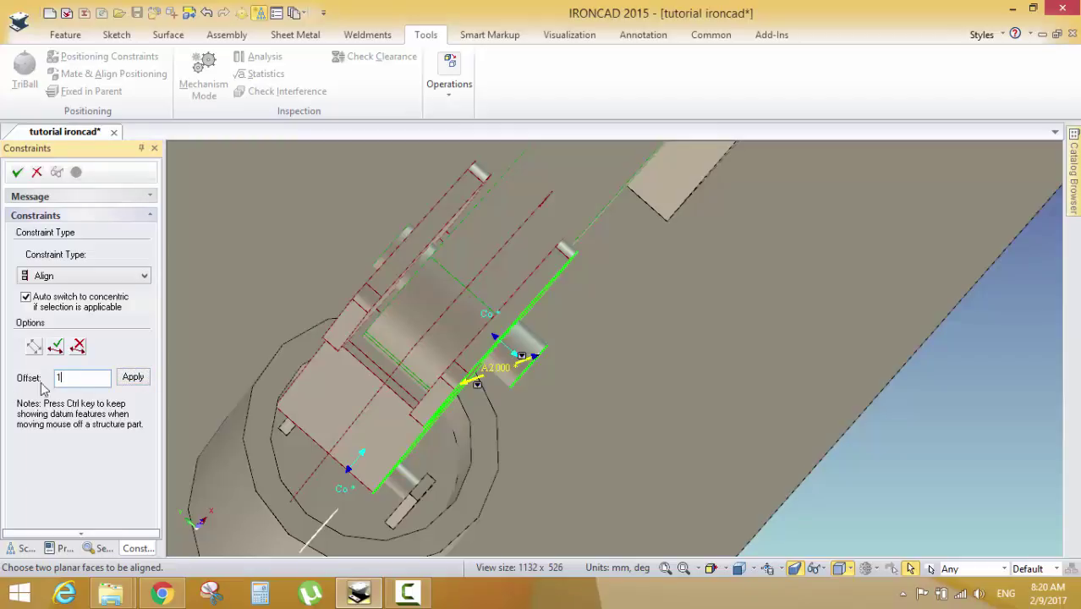
click(130, 381)
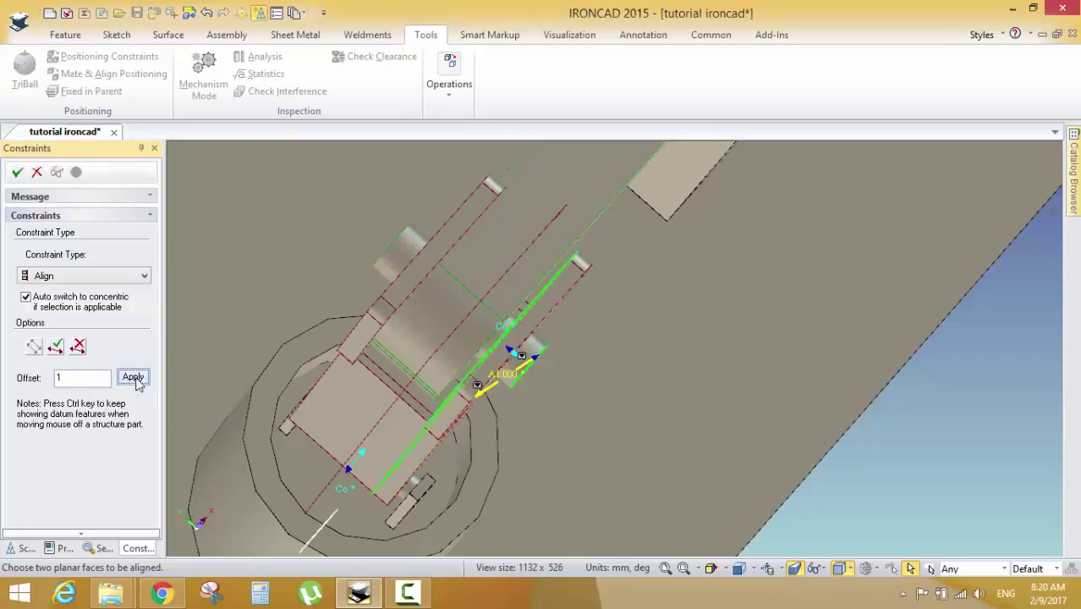
middle_drag(515, 358, 526, 385)
scroll(531, 379, down, 2)
scroll(526, 386, down, 2)
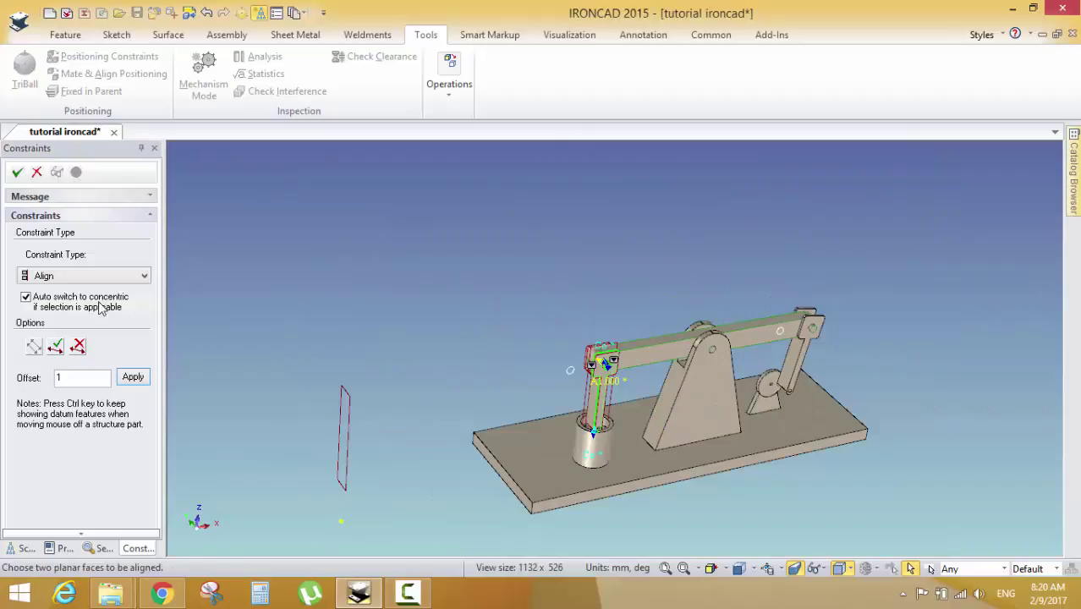
click(18, 173)
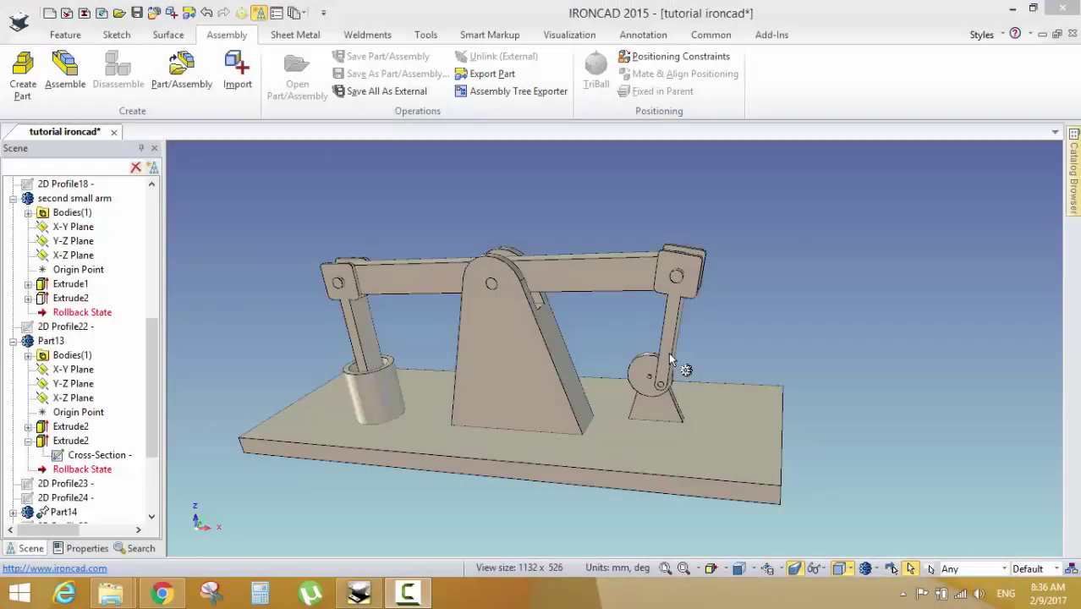
Turn the crank disc by hand in Mechanism Mode to test how the rods, beam and piston follow
drag(379, 381, 624, 403)
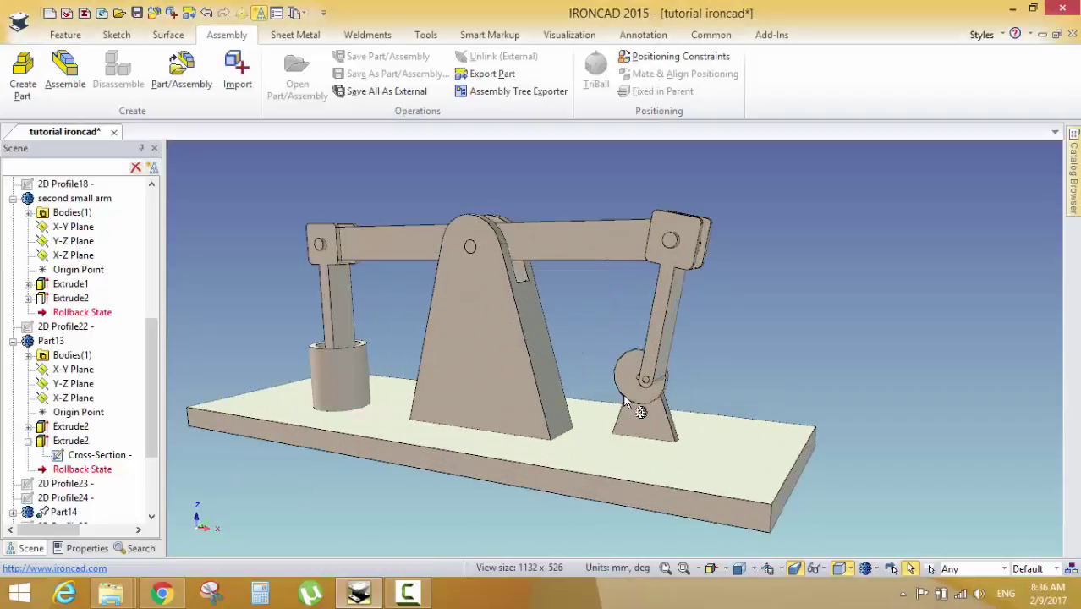
click(689, 402)
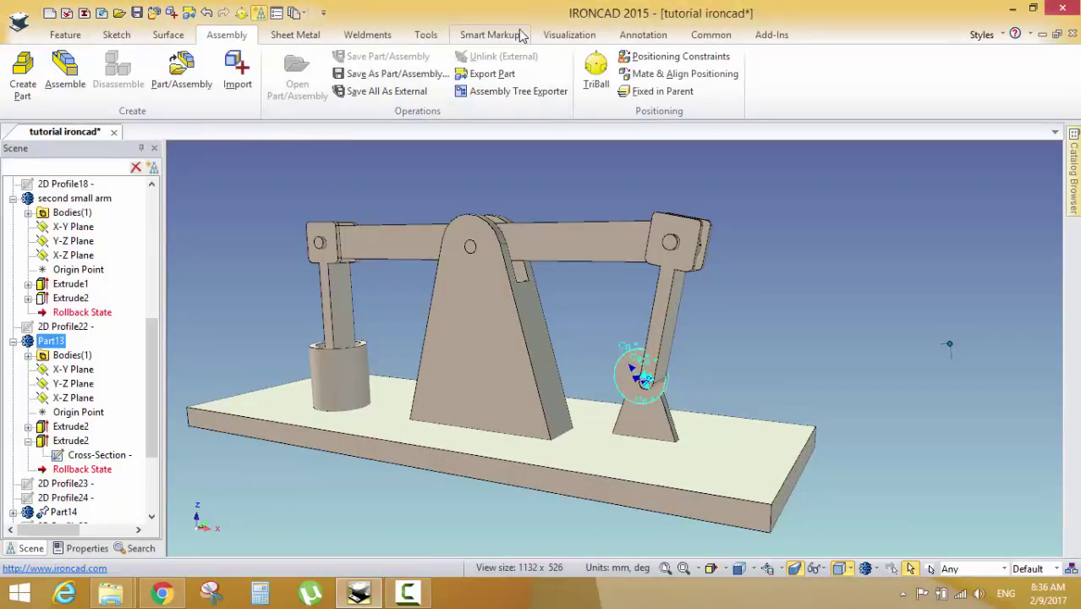
click(425, 35)
click(204, 80)
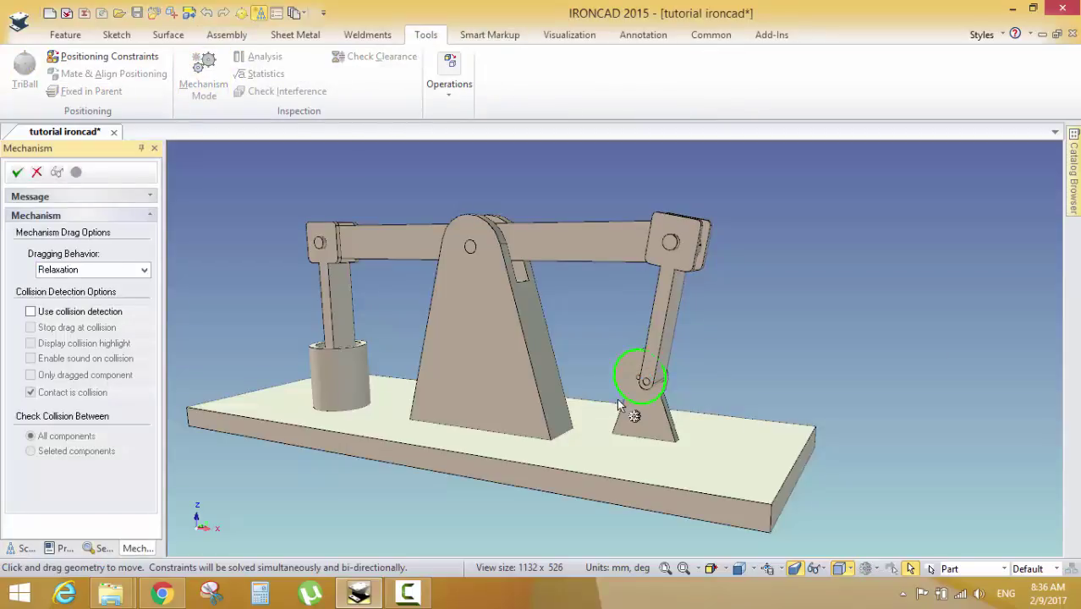
drag(638, 346, 659, 321)
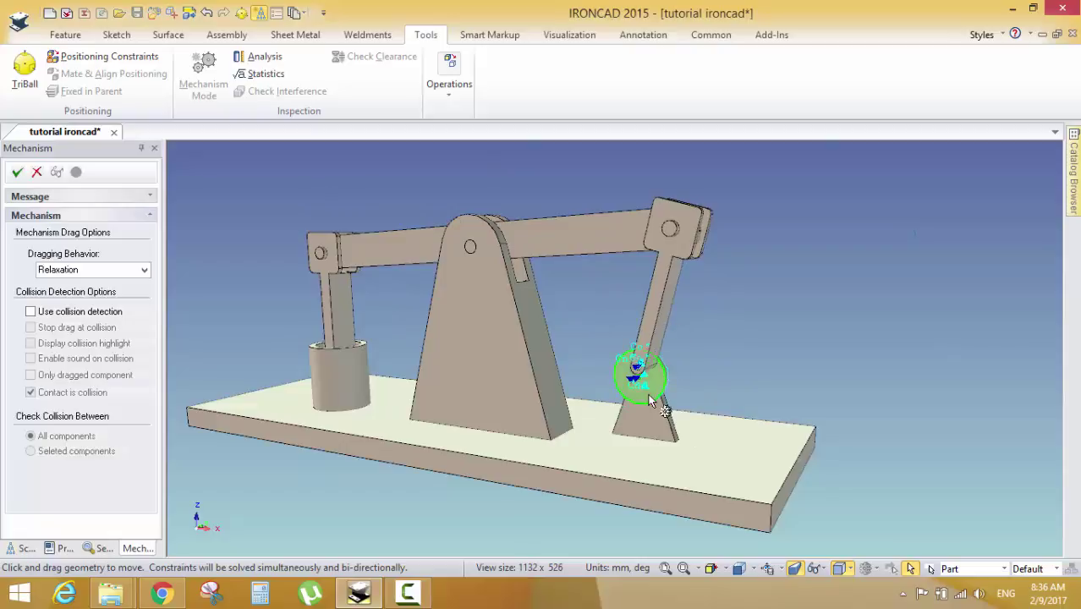
key(Return)
Examine the crank disc, its small support and the attached connecting rod from close up and as part of the whole engine
scroll(668, 398, up, 3)
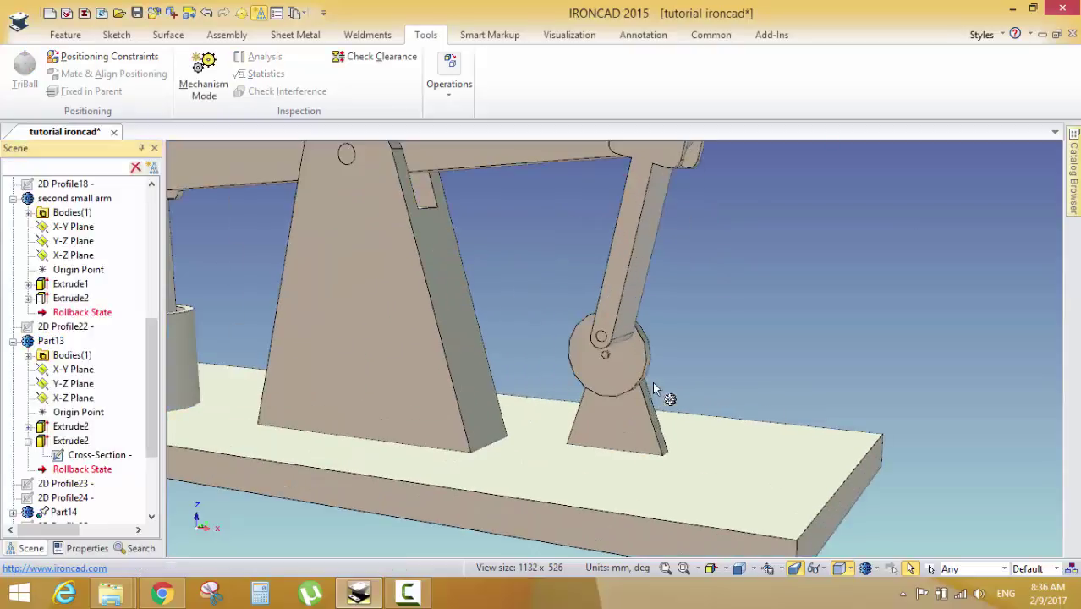
scroll(652, 385, up, 3)
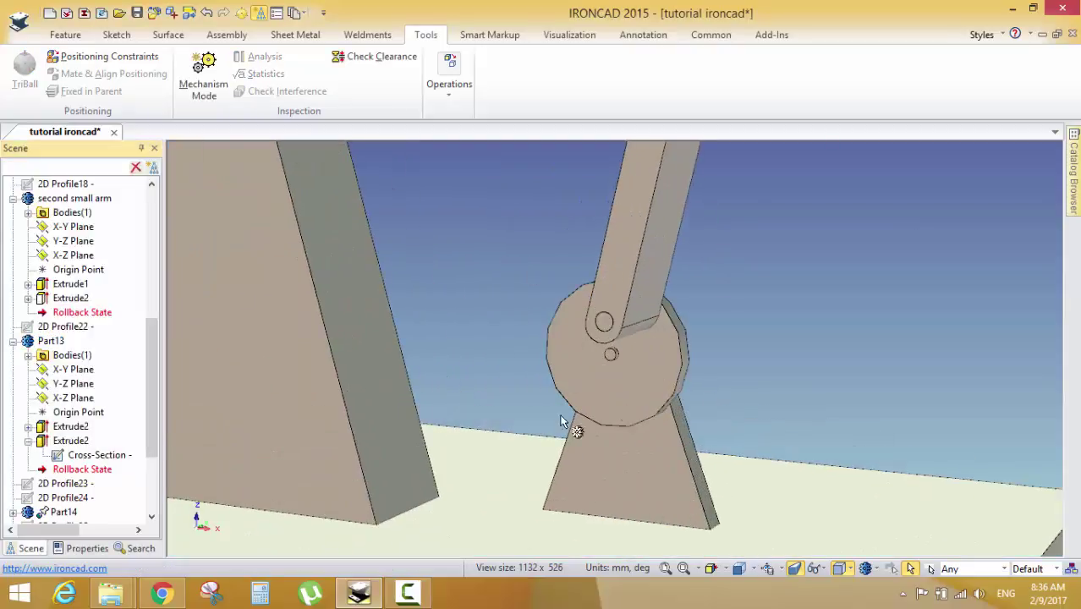
scroll(629, 349, down, 5)
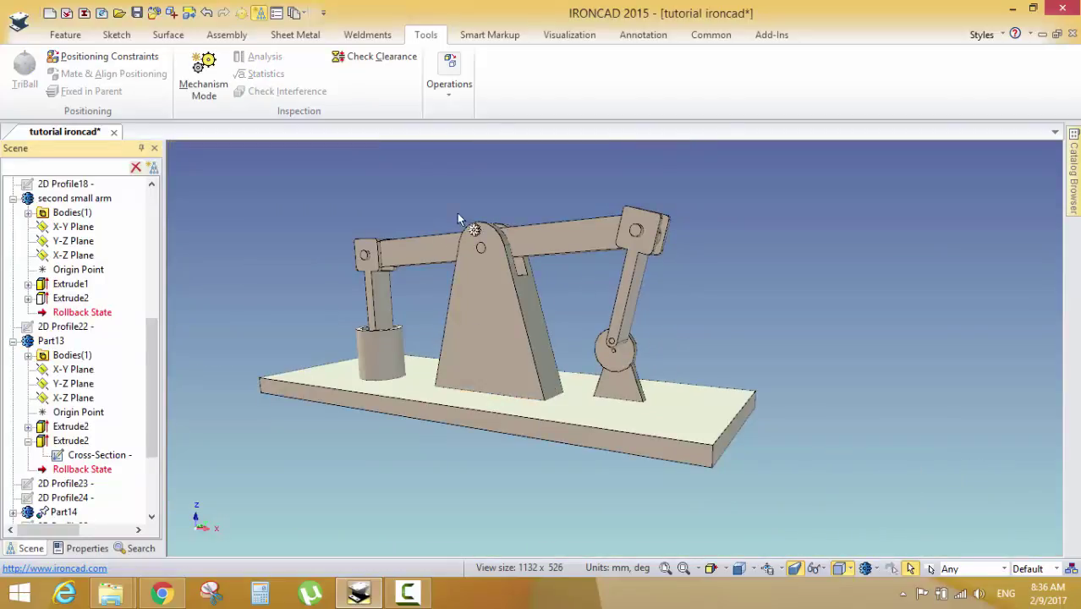
scroll(651, 347, up, 3)
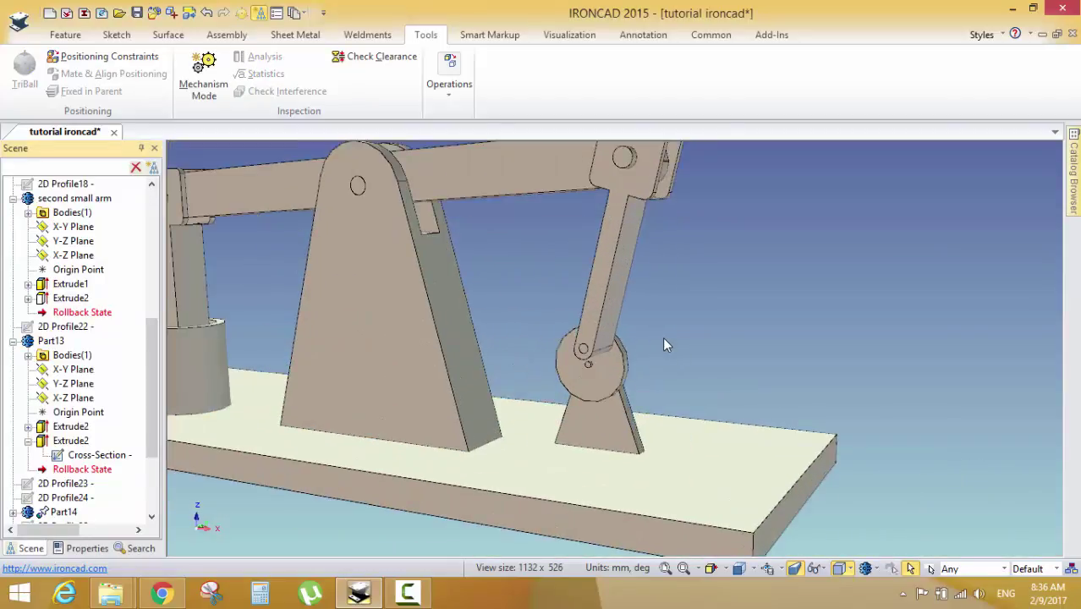
scroll(643, 326, down, 1)
scroll(630, 309, down, 2)
middle_drag(632, 304, 612, 337)
scroll(630, 342, down, 2)
scroll(618, 360, up, 4)
scroll(618, 361, down, 2)
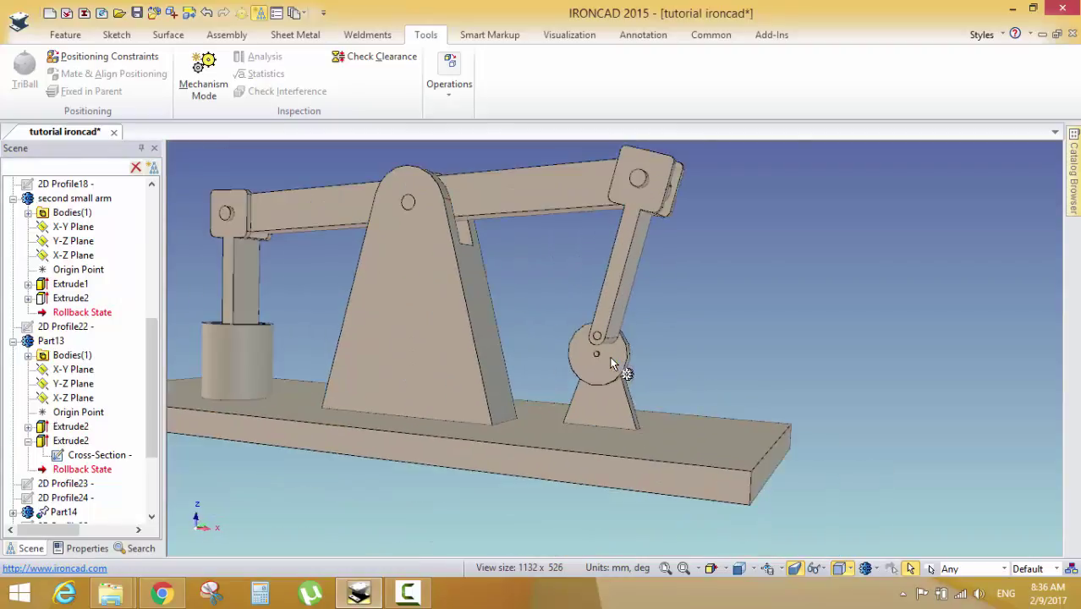
scroll(613, 361, up, 2)
scroll(610, 356, up, 2)
scroll(610, 356, down, 3)
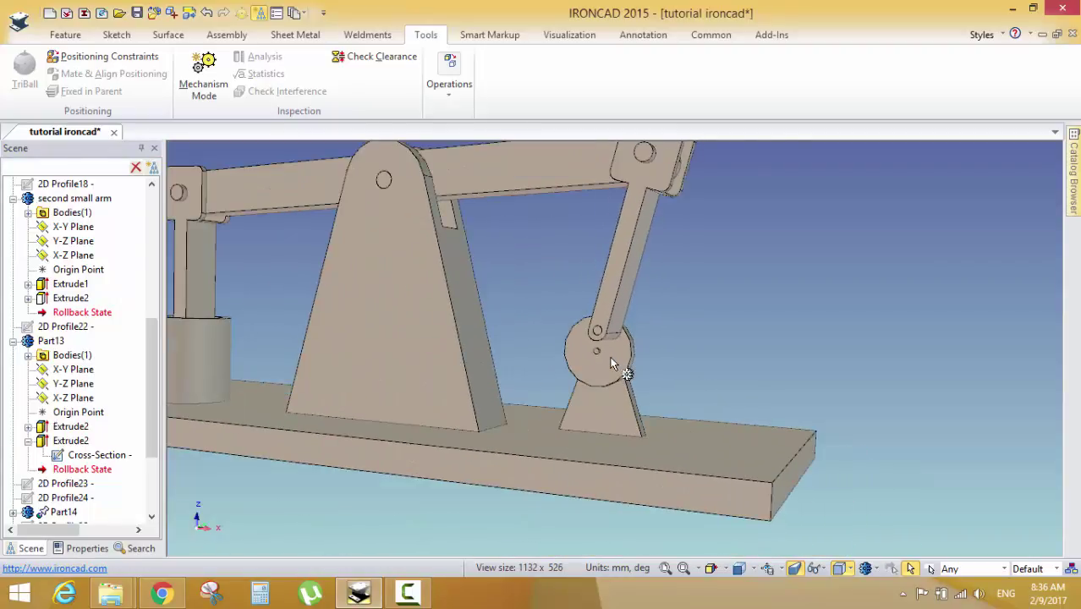
scroll(609, 357, up, 4)
Select the crank disc, check its second extrusion feature, and inspect the disc's constraints and linkage within the assembly
click(631, 354)
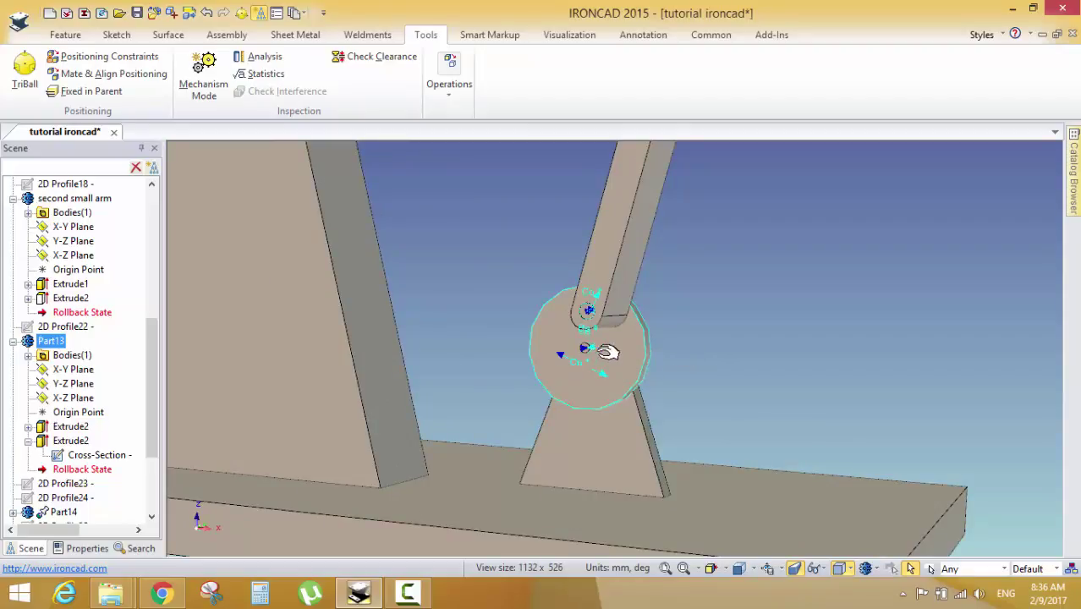
click(816, 331)
click(629, 343)
scroll(729, 323, down, 4)
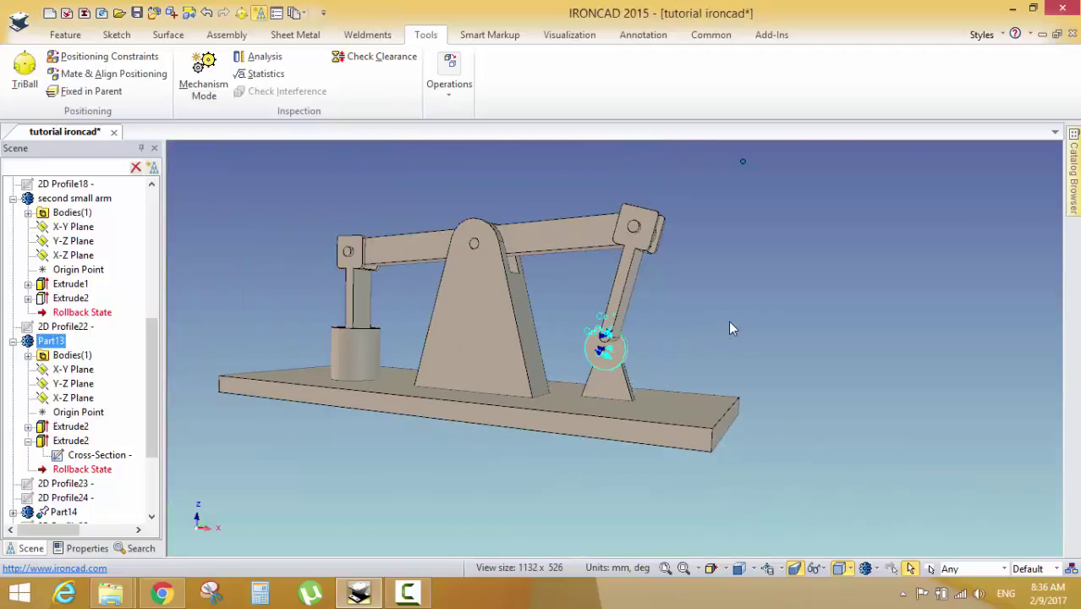
click(79, 411)
scroll(690, 372, up, 3)
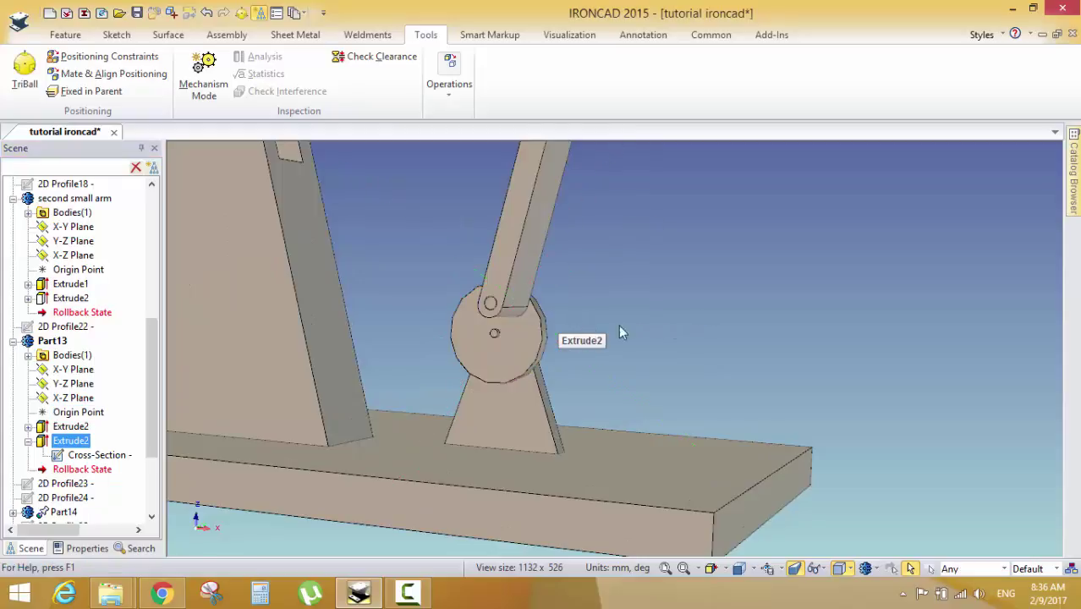
click(535, 338)
scroll(660, 311, down, 1)
scroll(660, 311, down, 5)
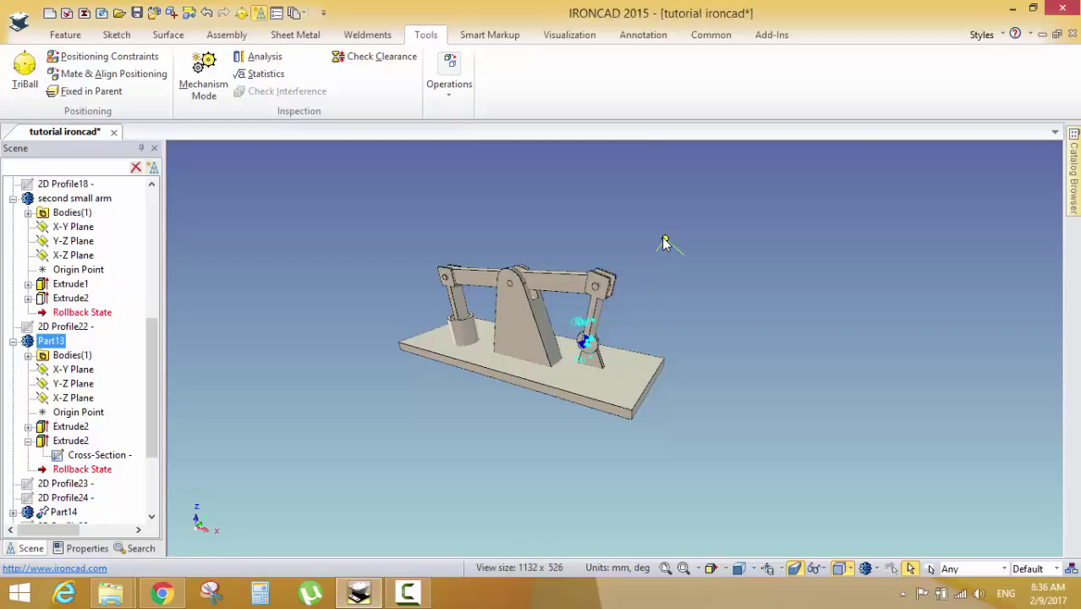
scroll(664, 246, up, 3)
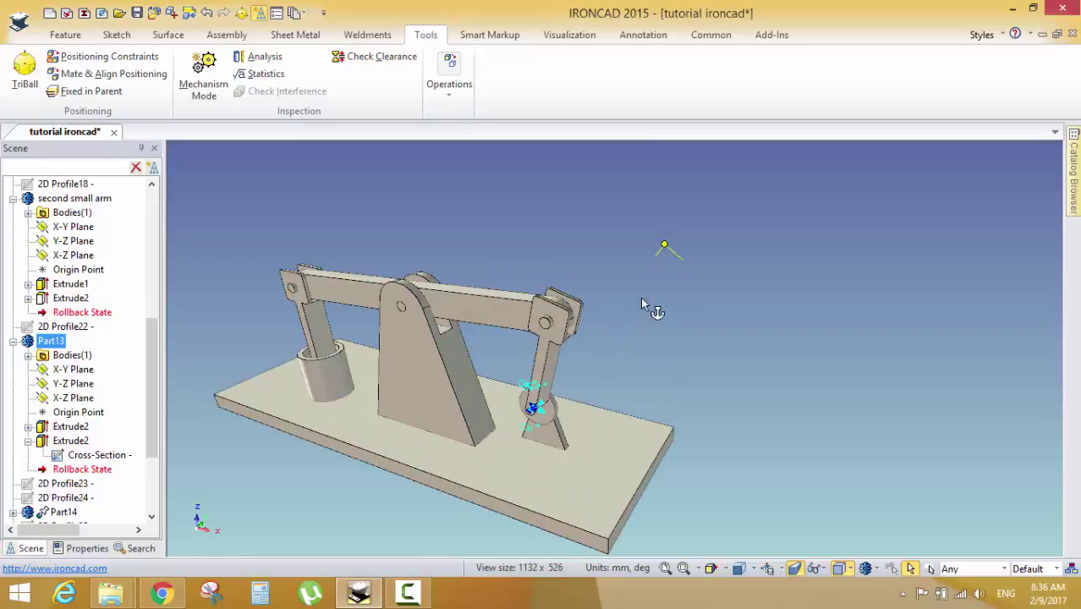
mouse_move(585, 398)
middle_down()
mouse_move(568, 358)
mouse_move(639, 368)
mouse_move(602, 389)
middle_up()
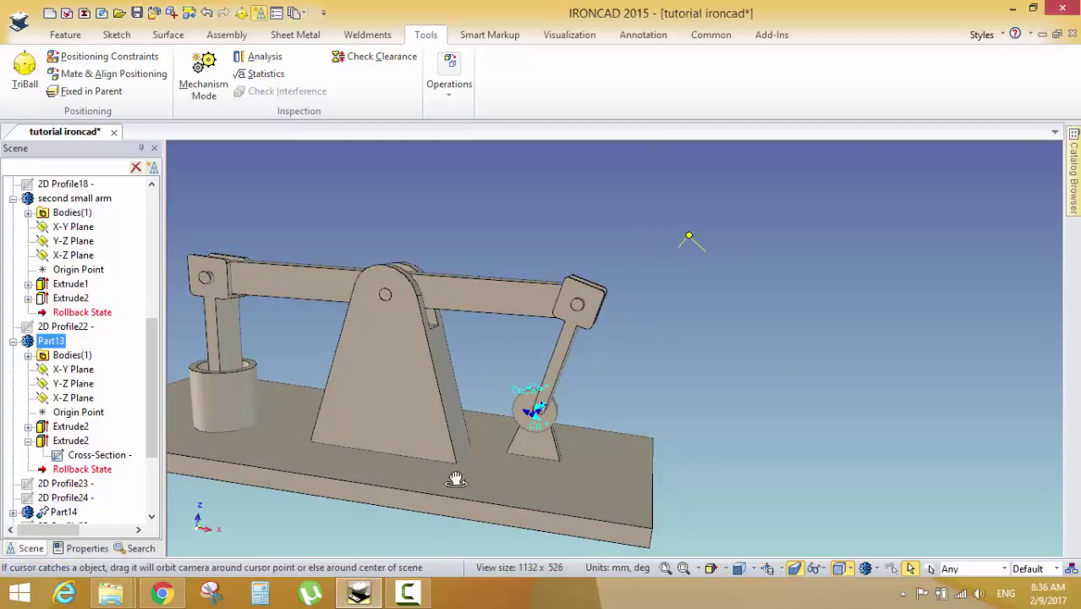
Examine the crank disc's pivot and connecting rod joint from close up and within the whole beam engine
scroll(547, 435, up, 2)
scroll(547, 435, up, 3)
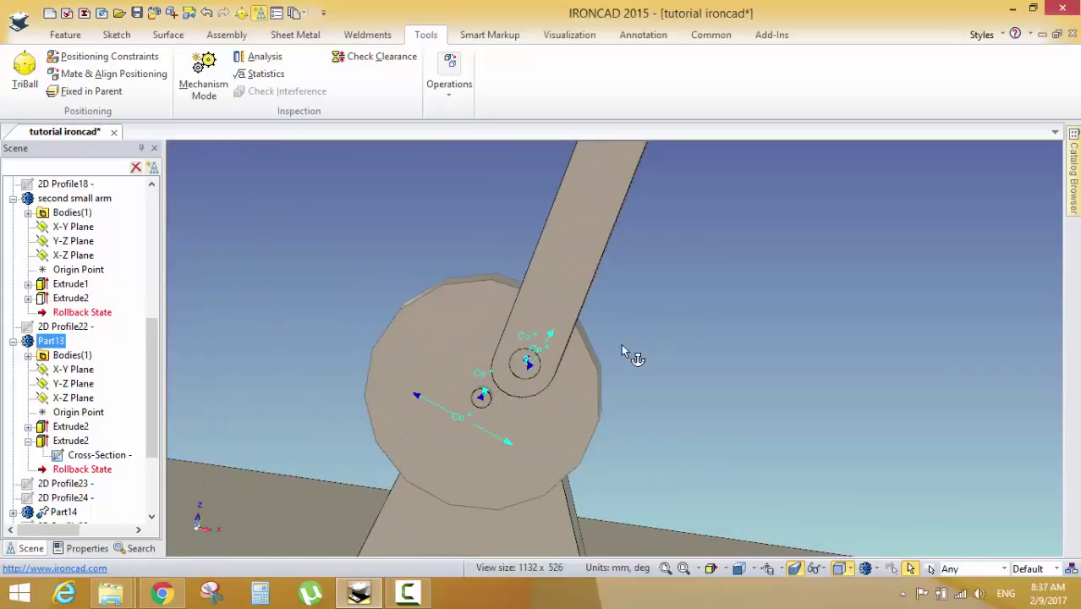
scroll(634, 352, down, 6)
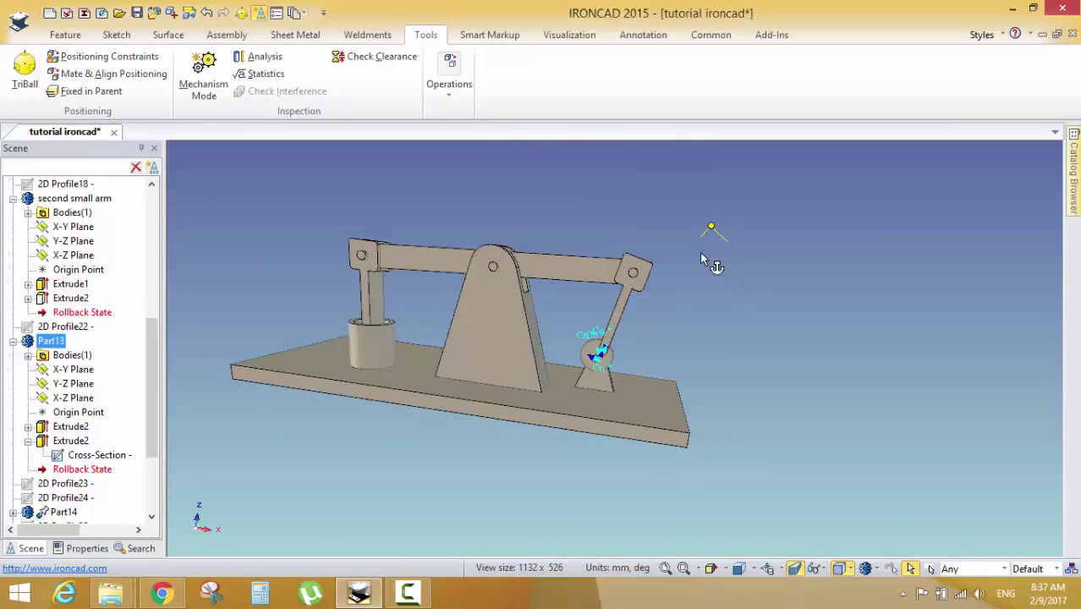
scroll(594, 372, up, 5)
scroll(556, 446, down, 5)
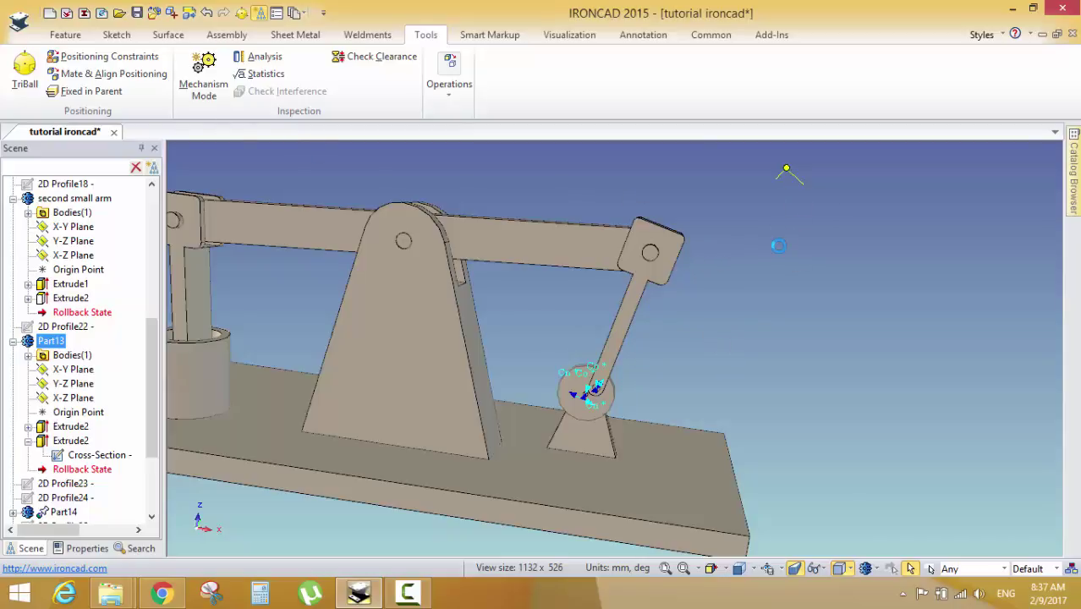
click(753, 311)
scroll(671, 386, down, 3)
scroll(550, 368, up, 5)
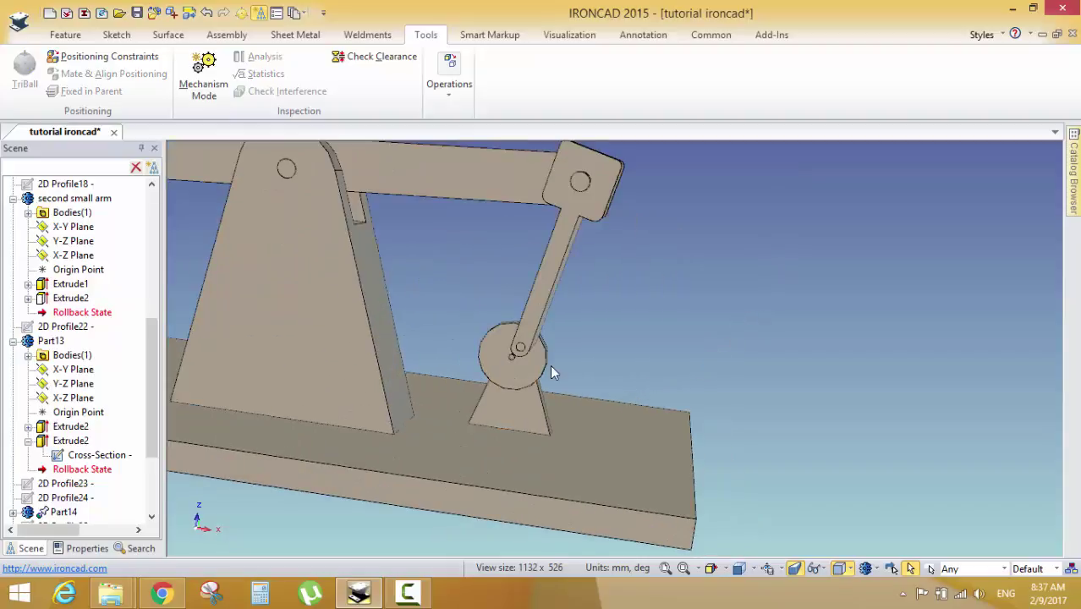
Activate the TriBall on the crank disc's anchor point and set the camera to the FRONT view
click(539, 368)
scroll(678, 257, up, 2)
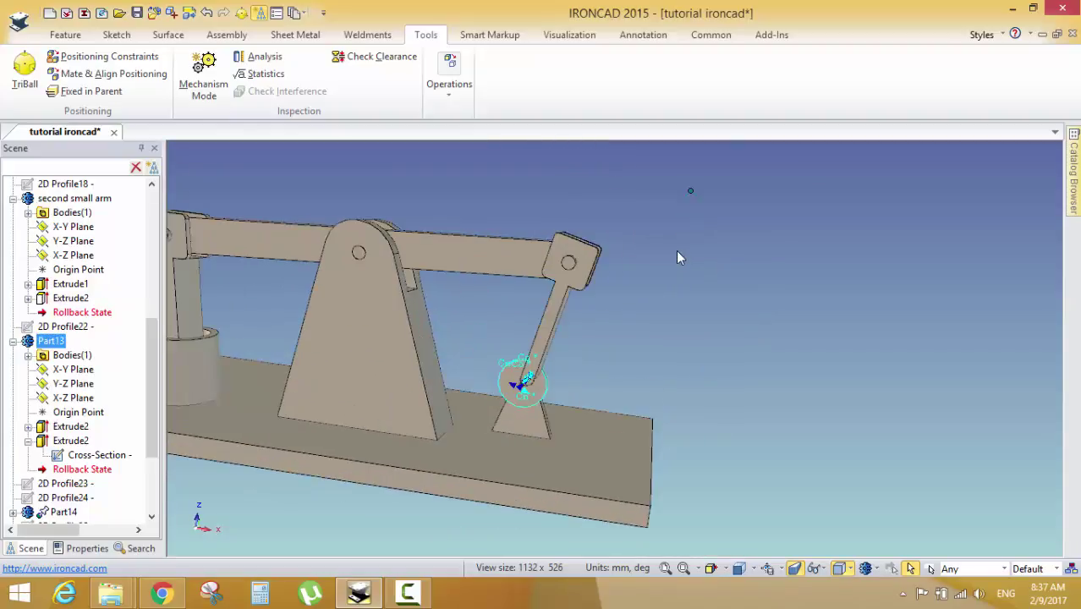
click(690, 192)
click(16, 75)
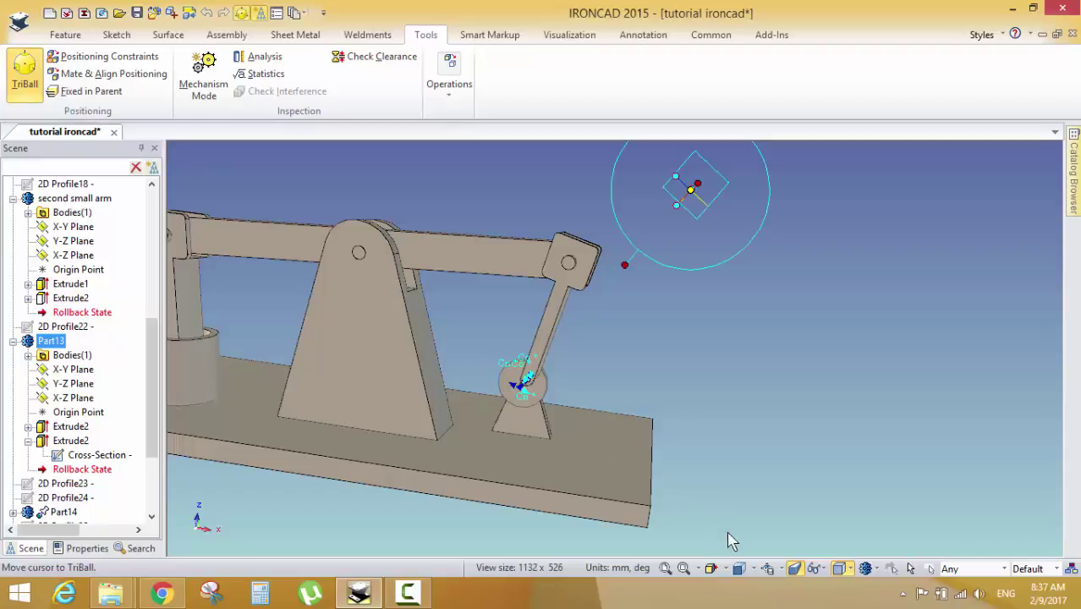
click(755, 570)
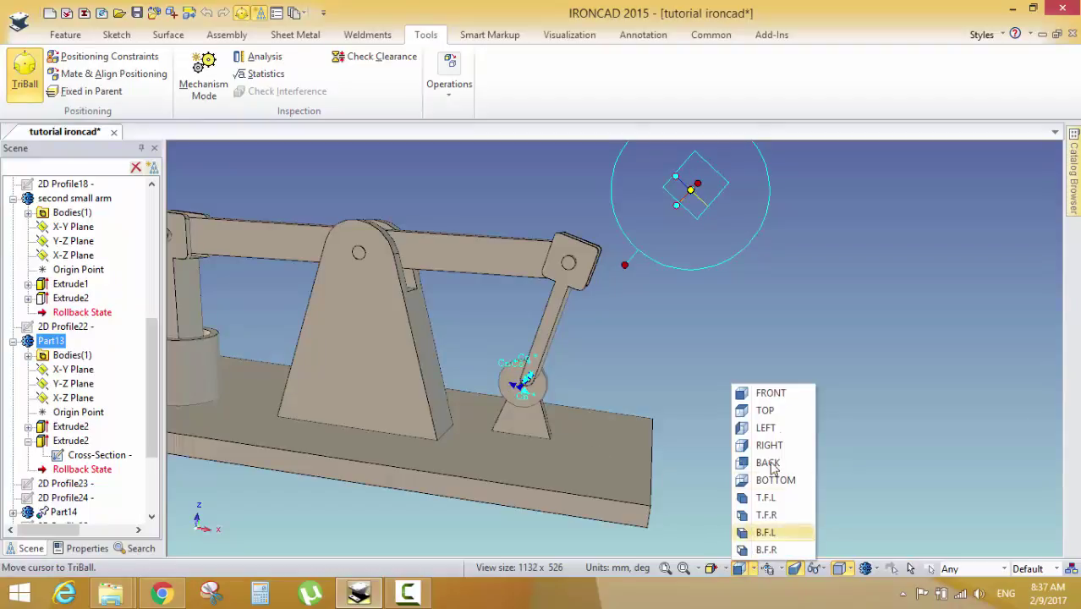
click(780, 396)
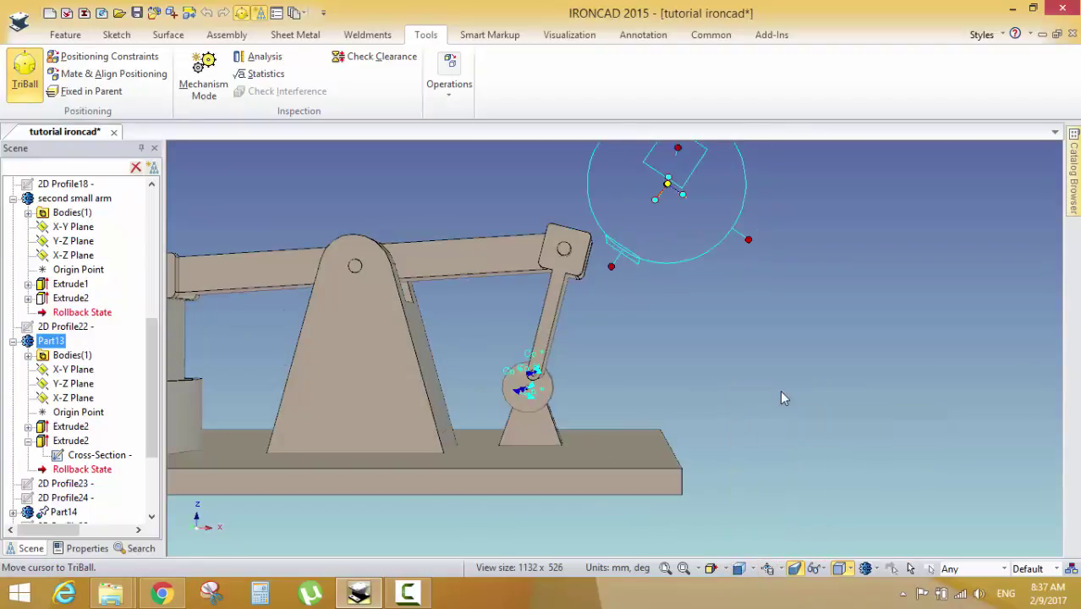
middle_drag(673, 393, 578, 378)
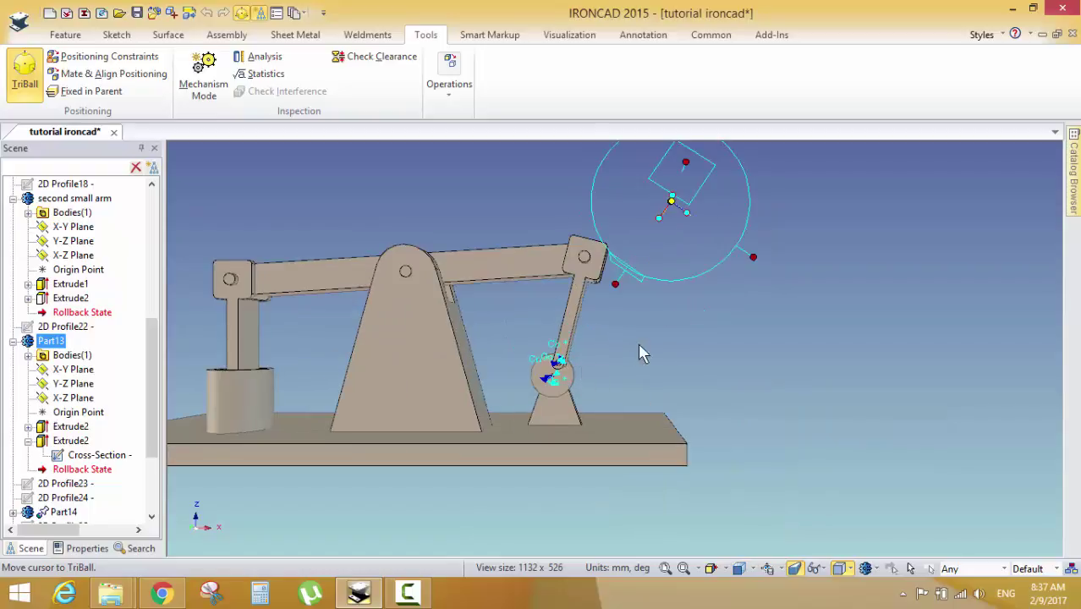
Move the crank disc's anchor with the TriBall from outside the engine onto the disc, near its central pivot hole
drag(617, 291, 630, 275)
scroll(610, 356, down, 3)
scroll(647, 283, up, 8)
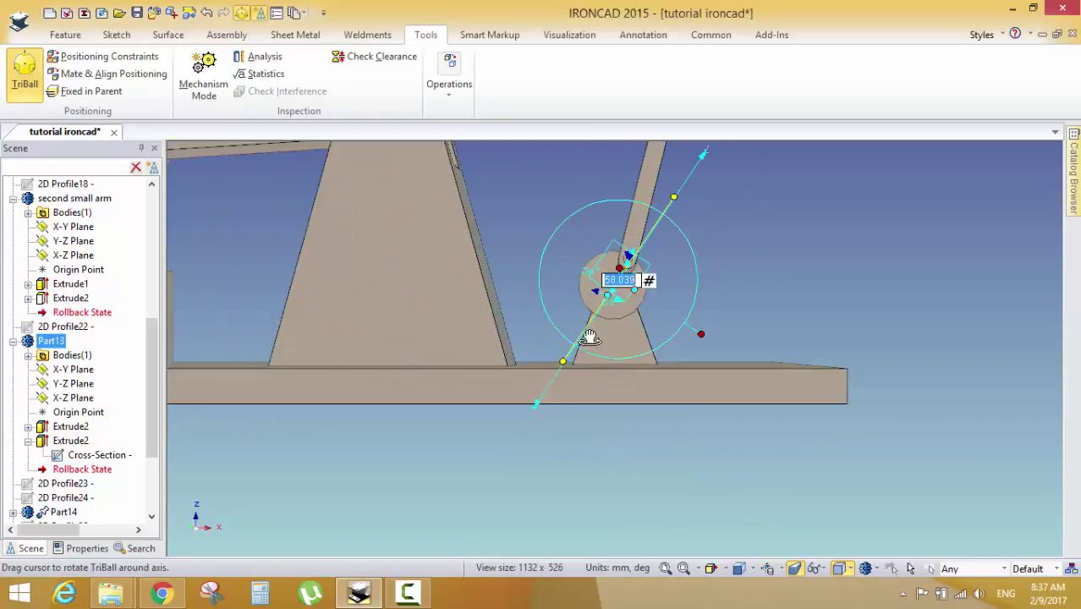
scroll(647, 231, down, 4)
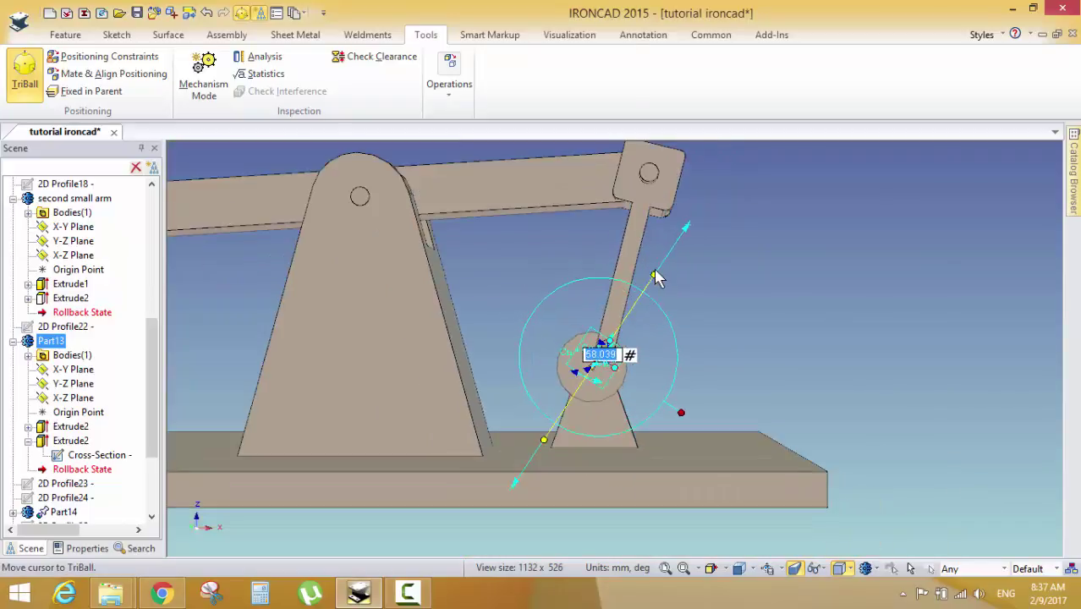
scroll(608, 364, up, 5)
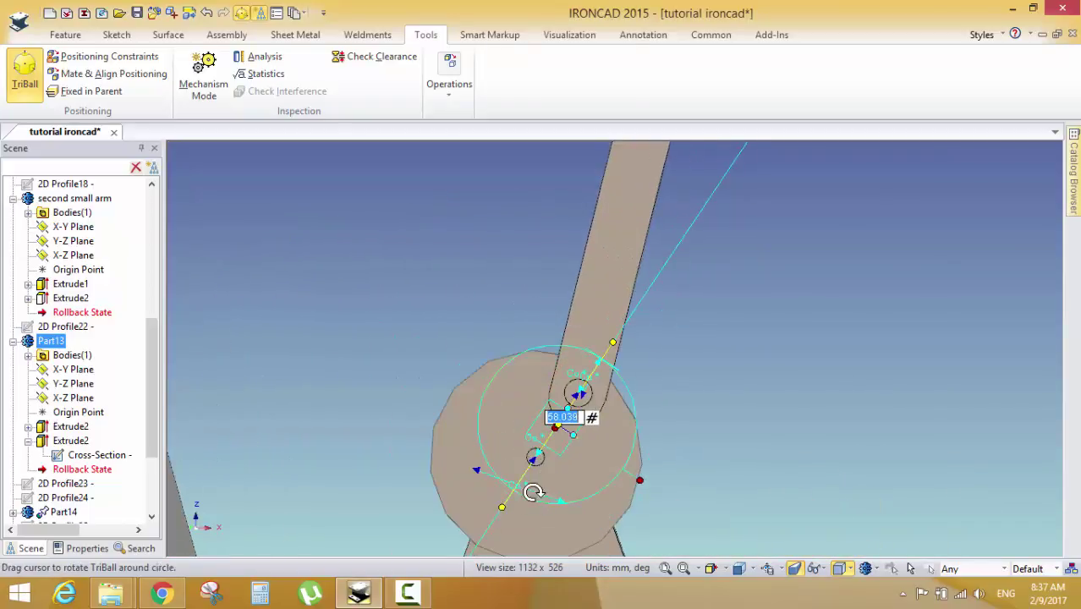
drag(615, 345, 550, 451)
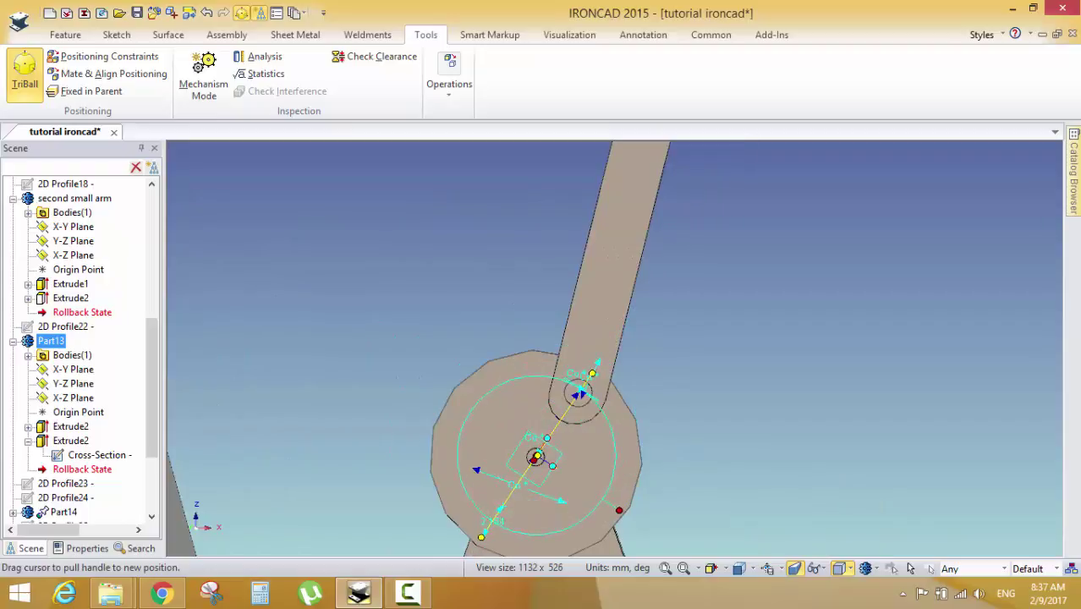
Fine-tune the anchor onto the centre of the crank disc's pivot hole with small TriBall moves, and turn the TriBall off
scroll(558, 440, down, 2)
scroll(570, 435, up, 5)
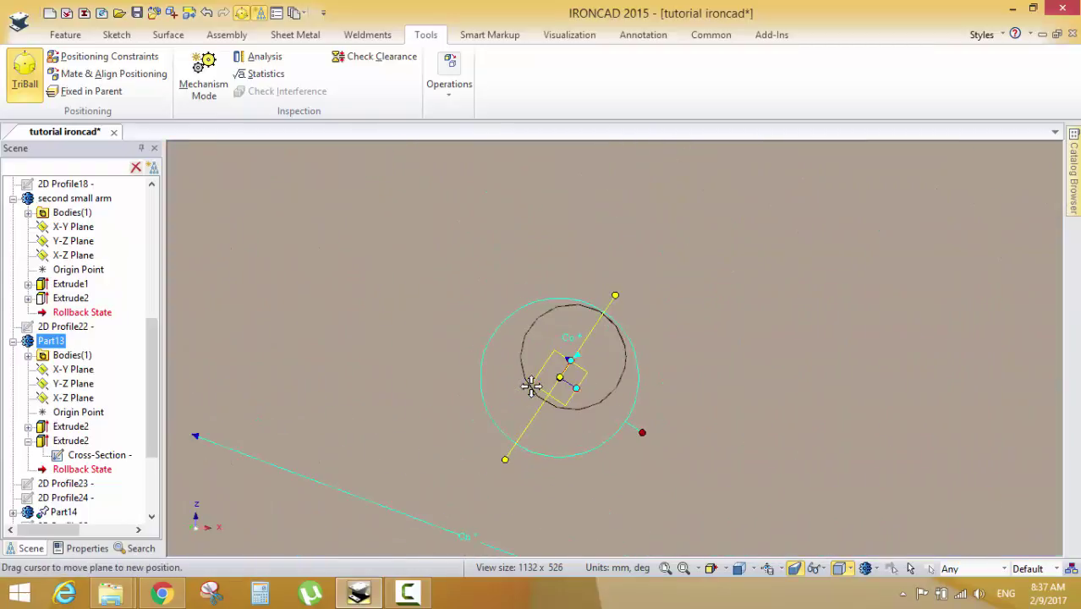
mouse_move(522, 458)
mouse_down()
mouse_move(521, 442)
mouse_move(516, 457)
mouse_up()
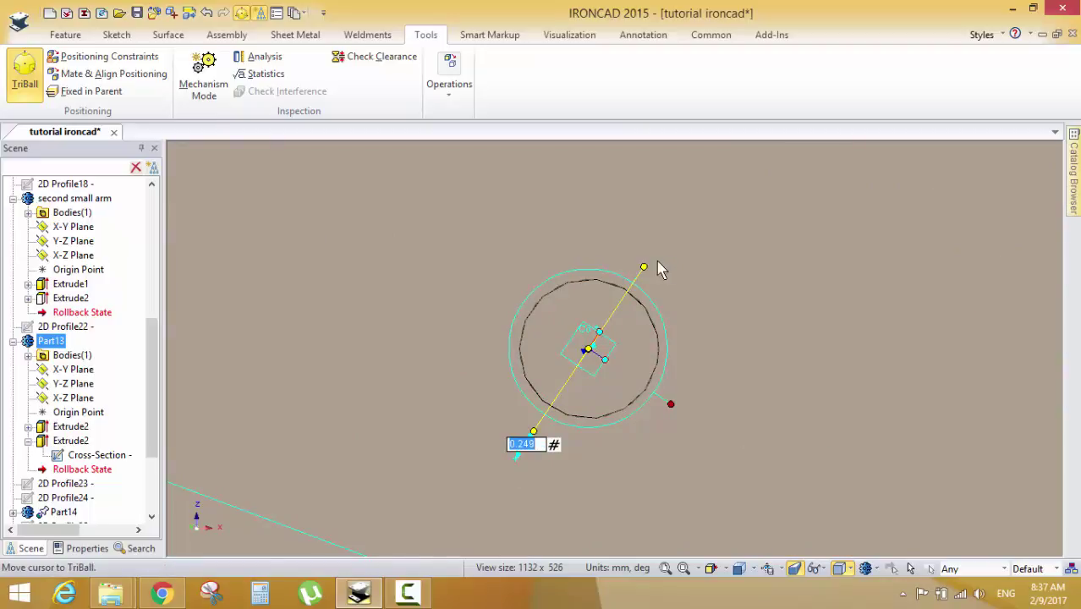
drag(645, 268, 647, 285)
drag(532, 433, 533, 432)
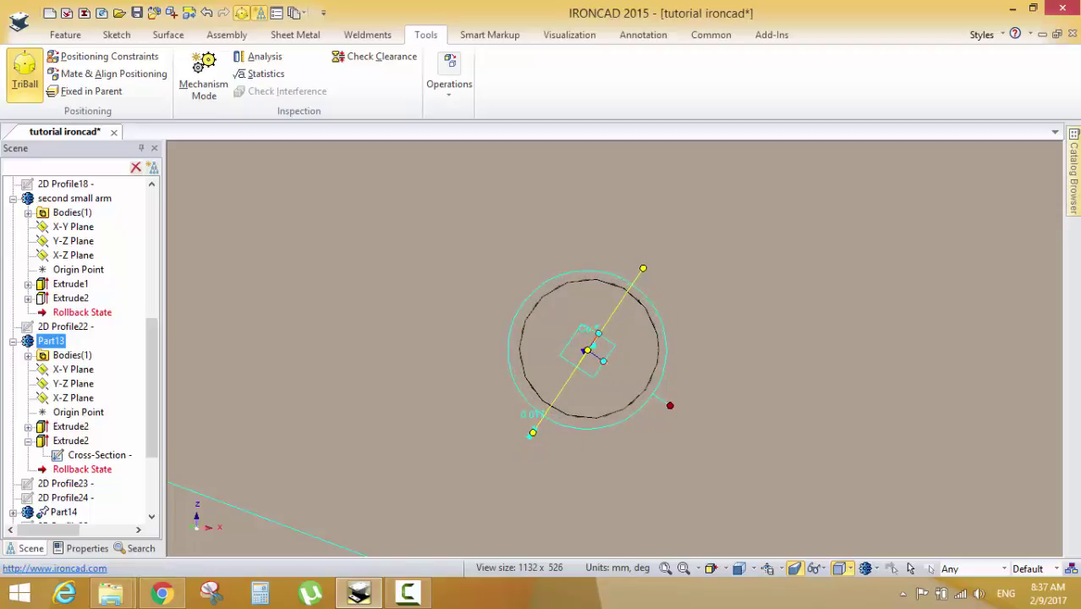
scroll(699, 337, down, 5)
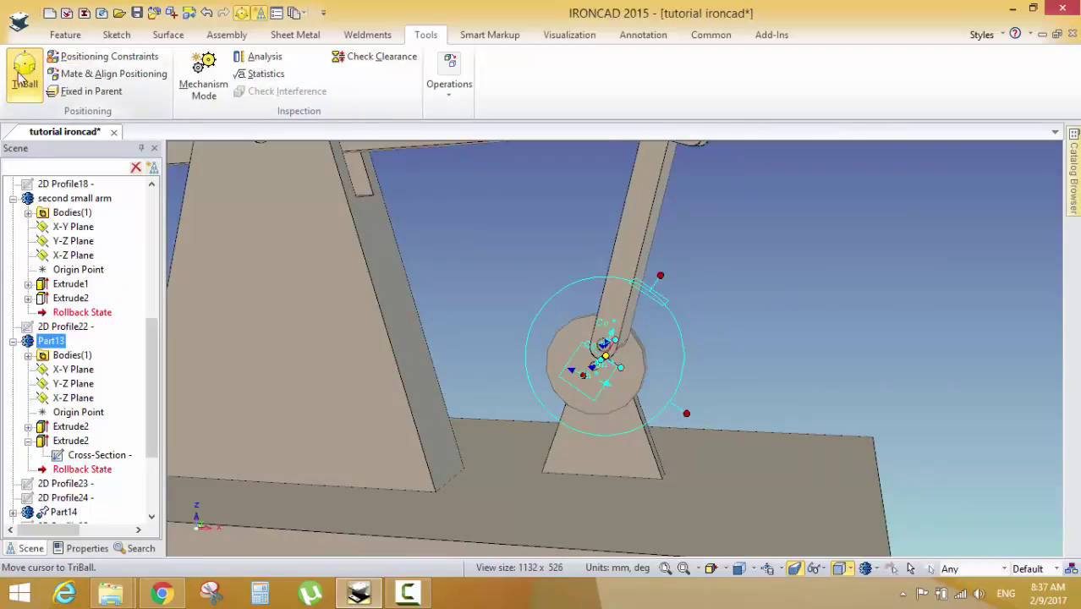
key(F10)
scroll(766, 215, down, 5)
middle_drag(697, 251, 695, 282)
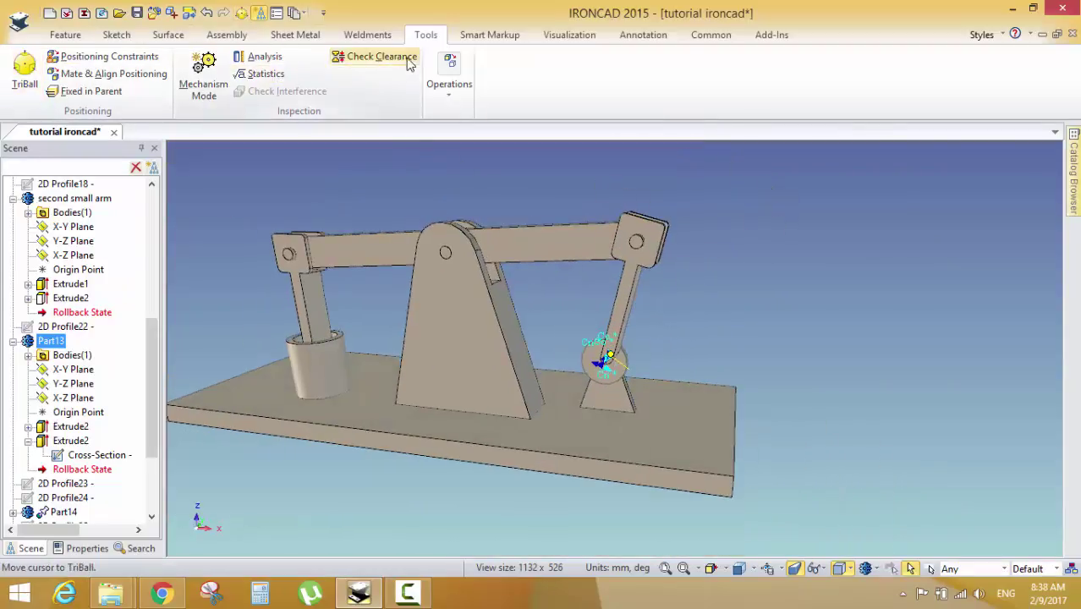
Open the SmartMotion Editor, enlarge its window and place it clear of the crank disc
click(583, 37)
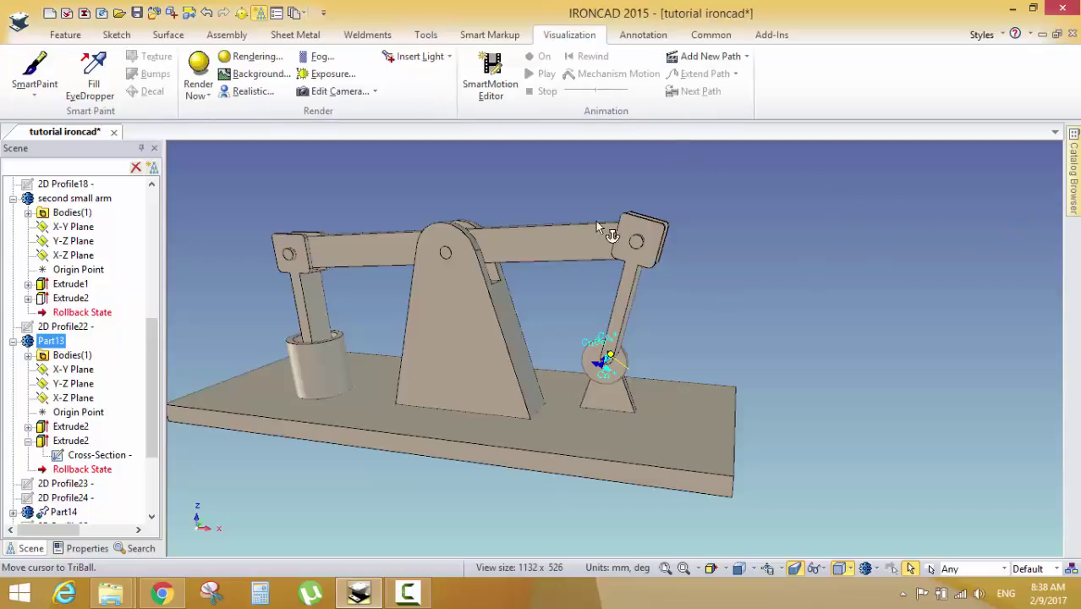
click(490, 78)
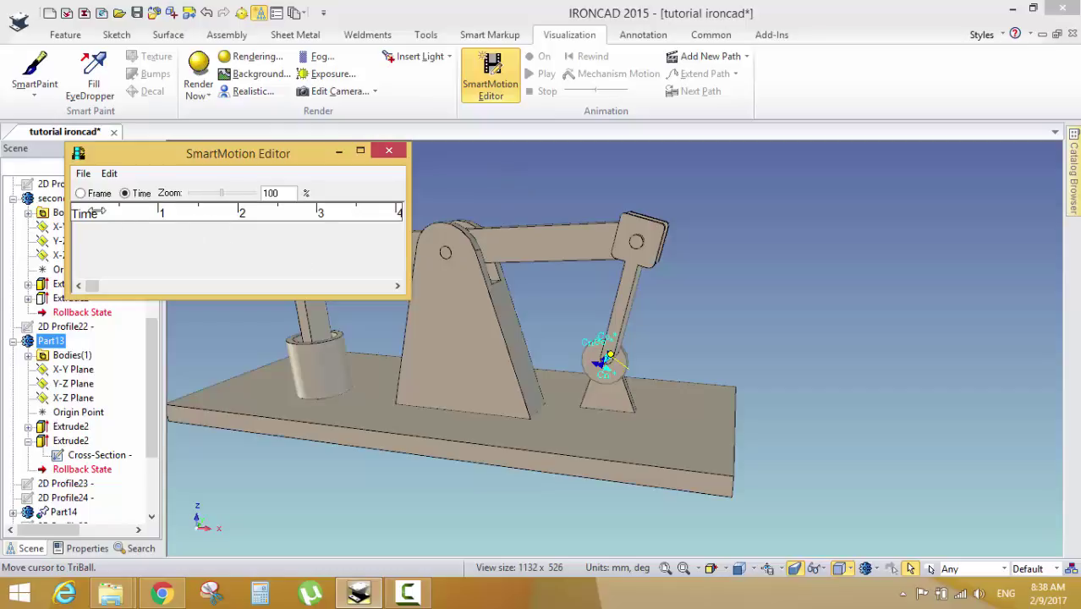
drag(407, 296, 578, 366)
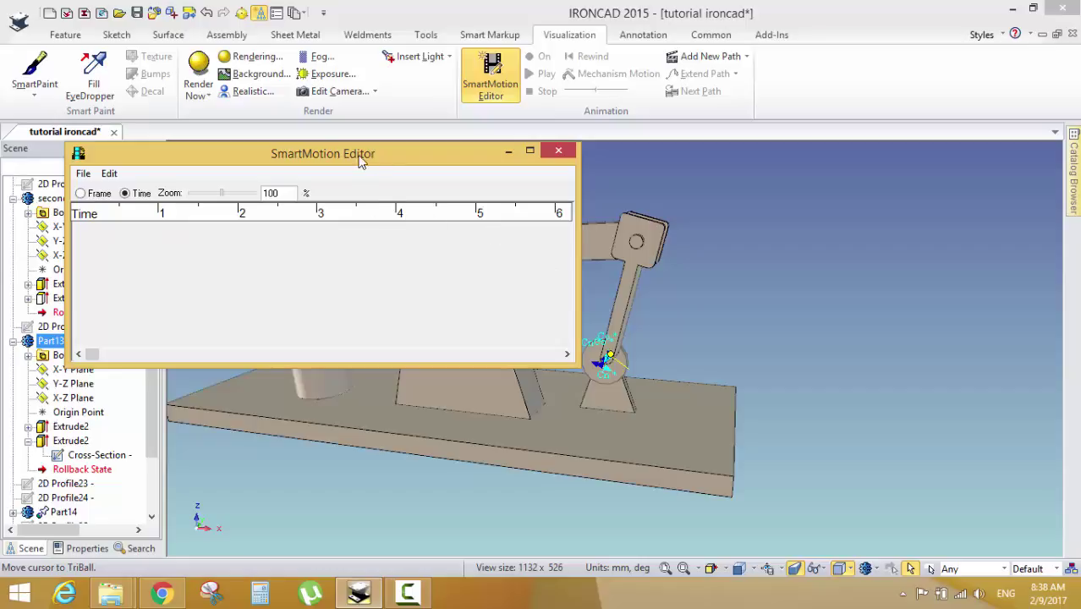
drag(360, 161, 302, 74)
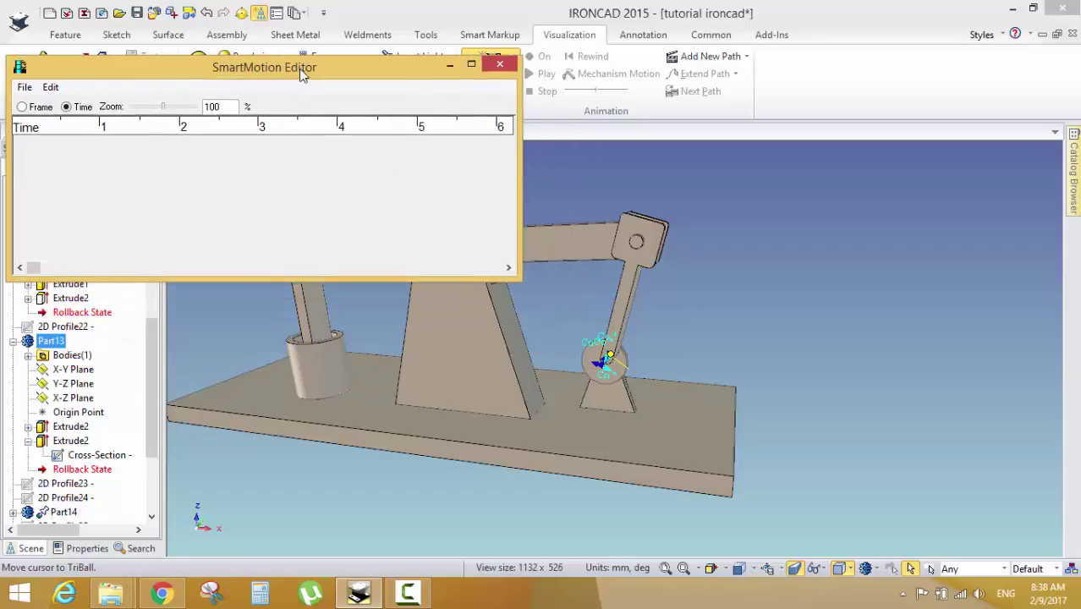
Apply the Width Spin animation from the animation catalog to the crank disc
click(1072, 193)
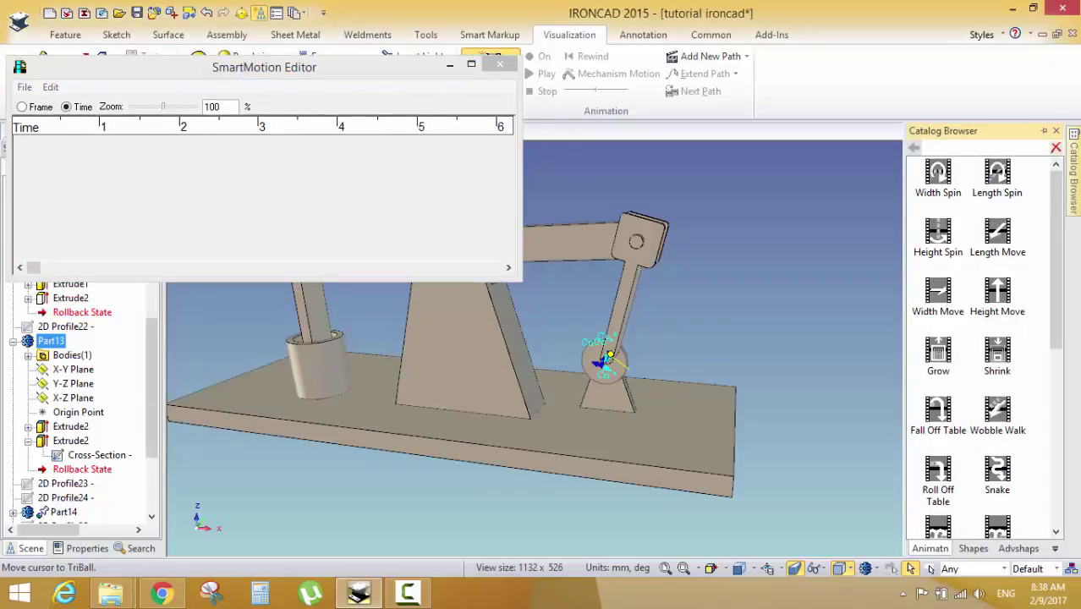
click(1057, 550)
click(1048, 407)
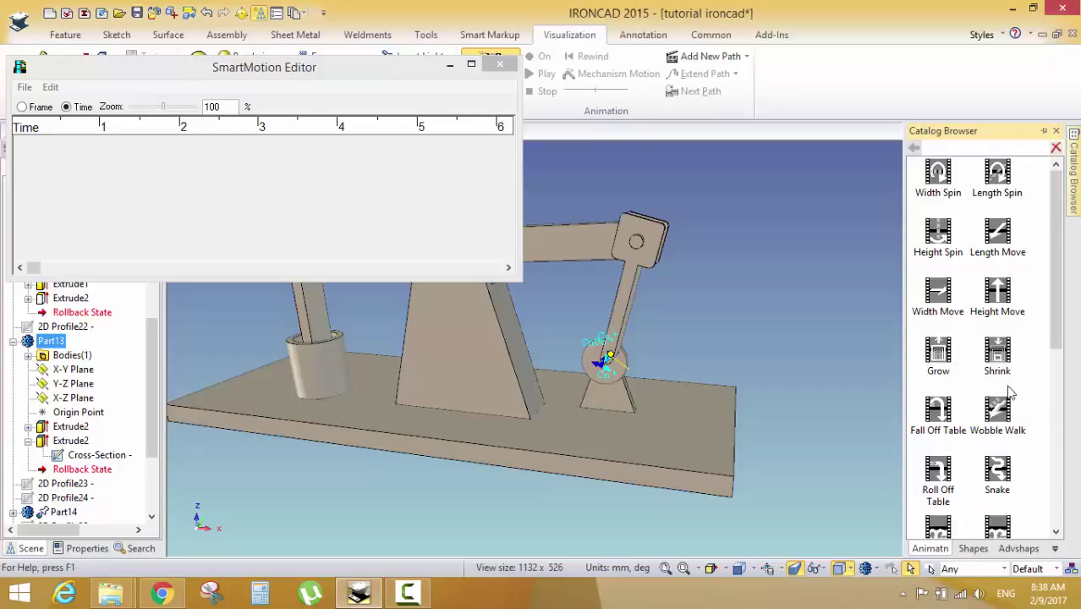
scroll(686, 315, up, 5)
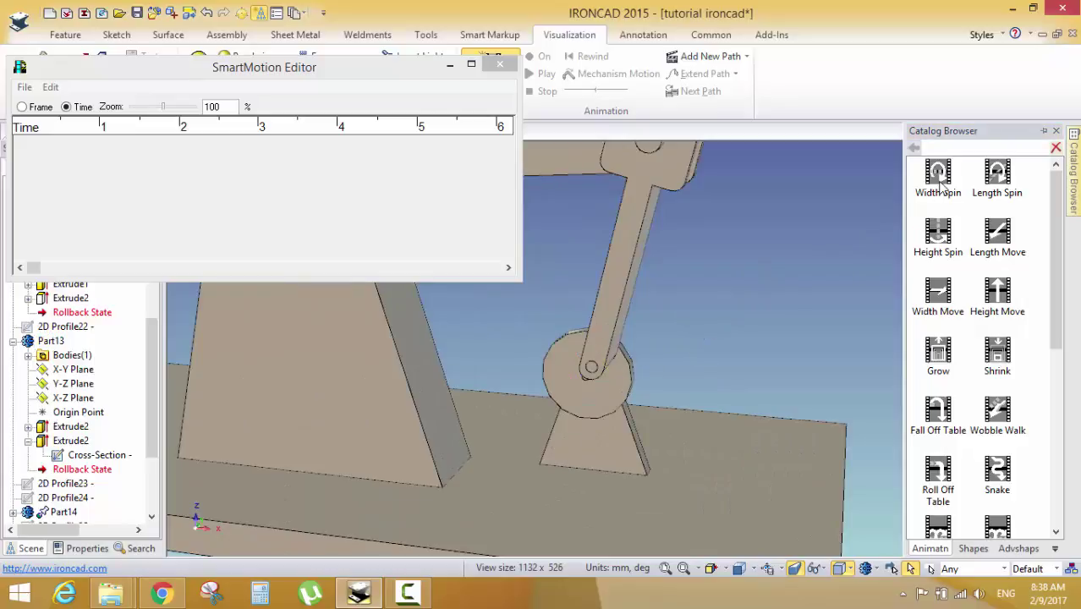
drag(939, 173, 710, 346)
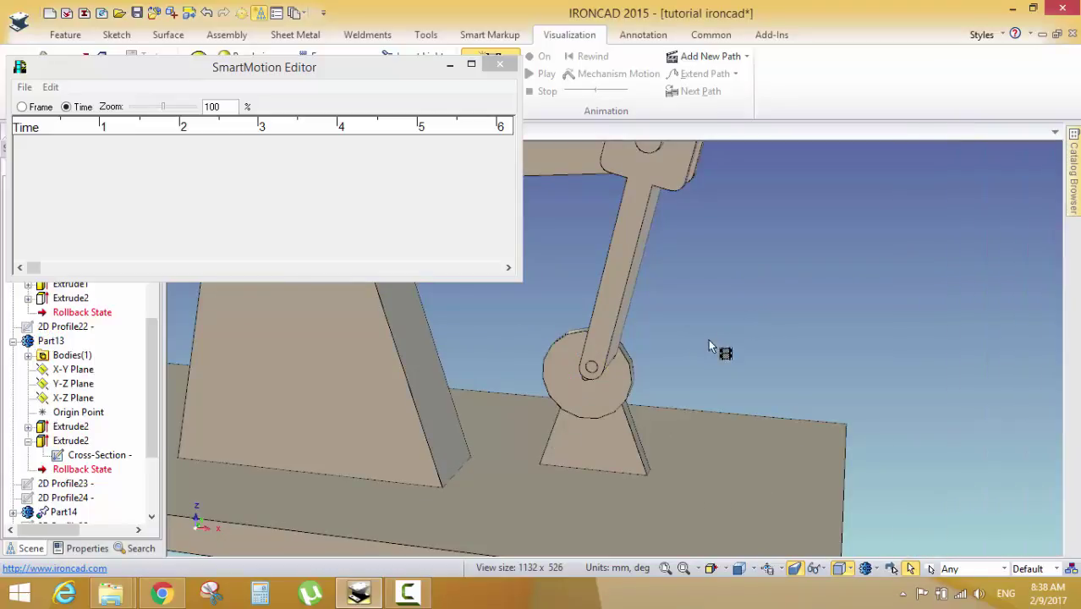
drag(645, 381, 625, 368)
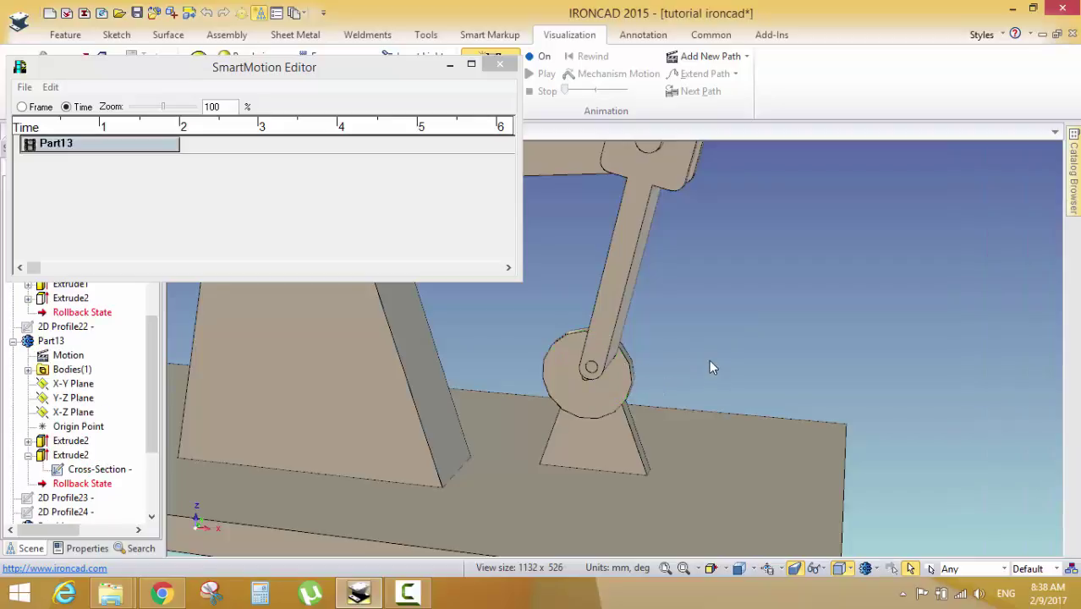
Select the crank disc's motion track, switch the animation on and play it to watch the linkage move
click(103, 146)
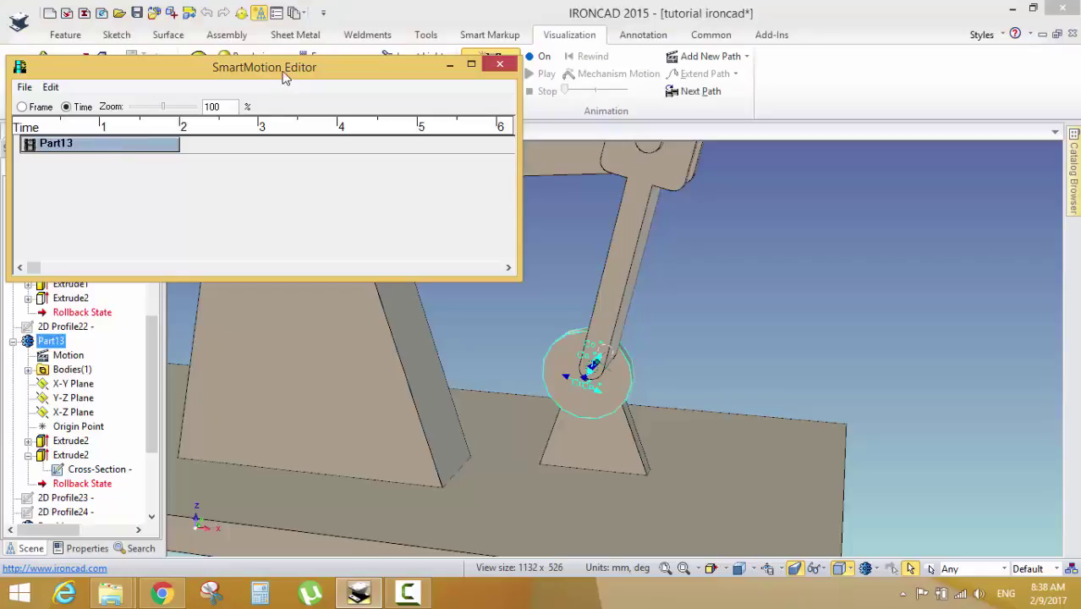
drag(289, 74, 315, 162)
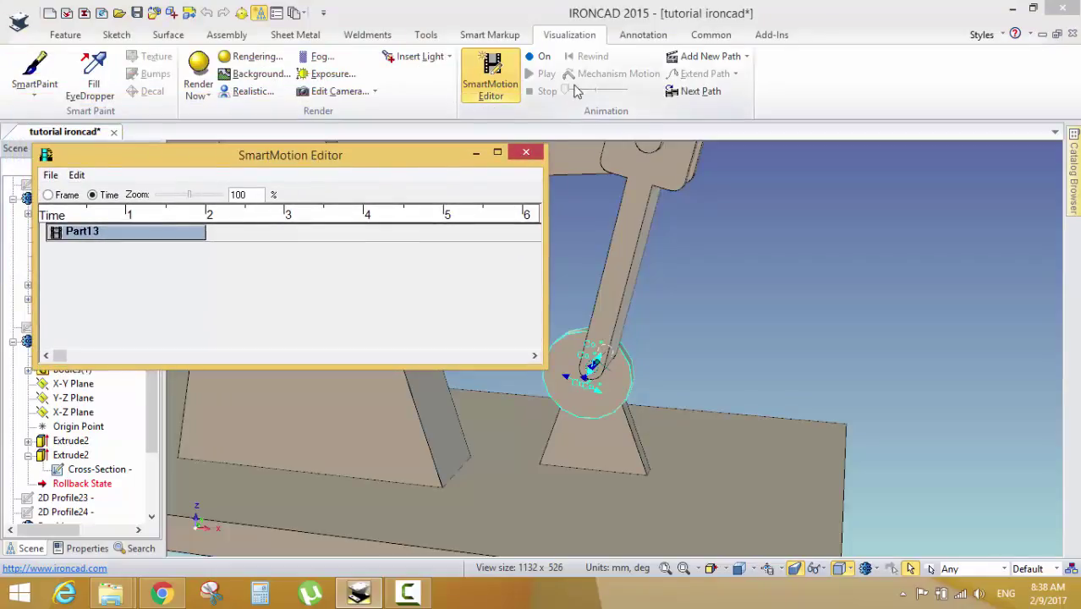
click(543, 56)
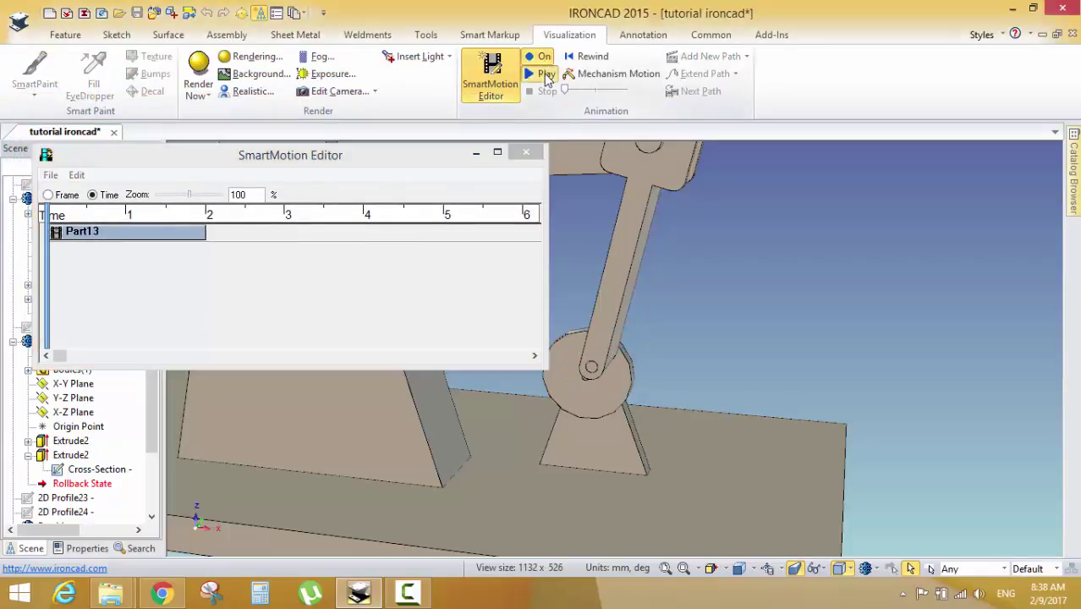
click(545, 74)
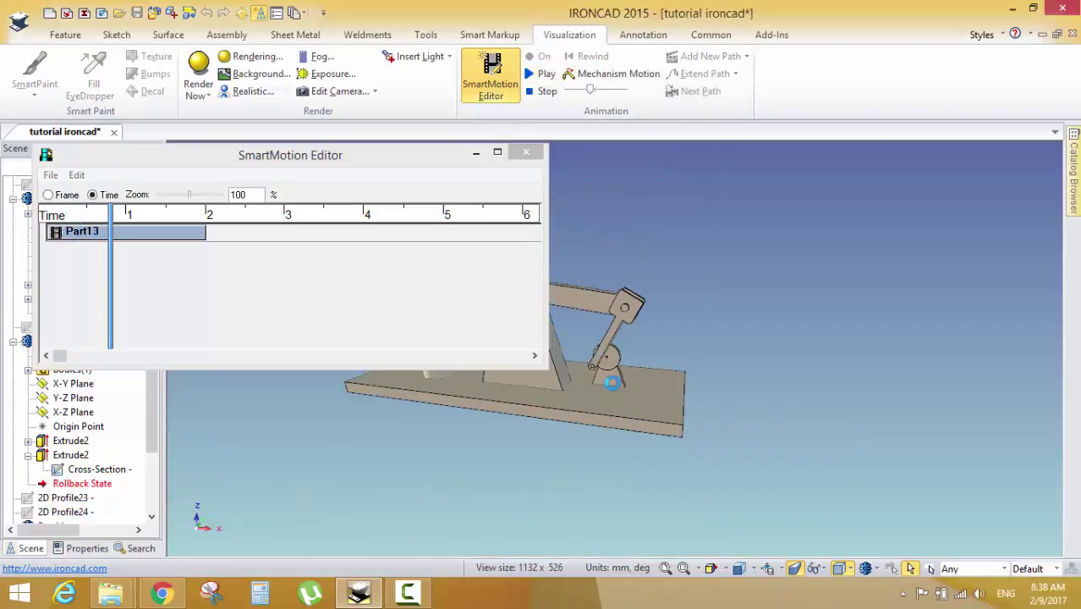
Expand the Part13 motion track in the SmartMotion Editor and select its Width Spin segment
drag(397, 165, 310, 167)
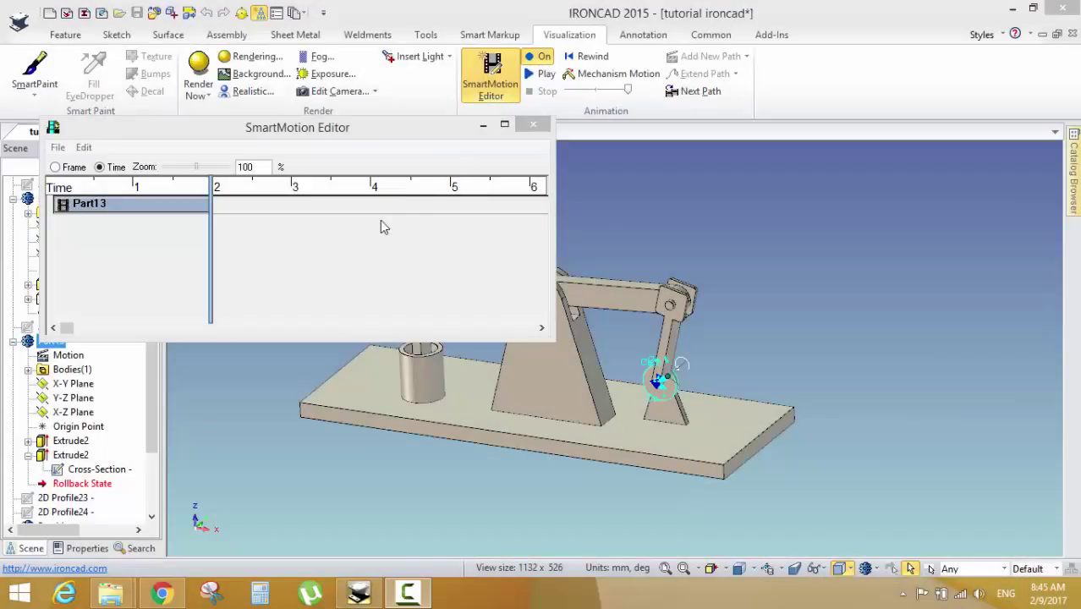
click(407, 207)
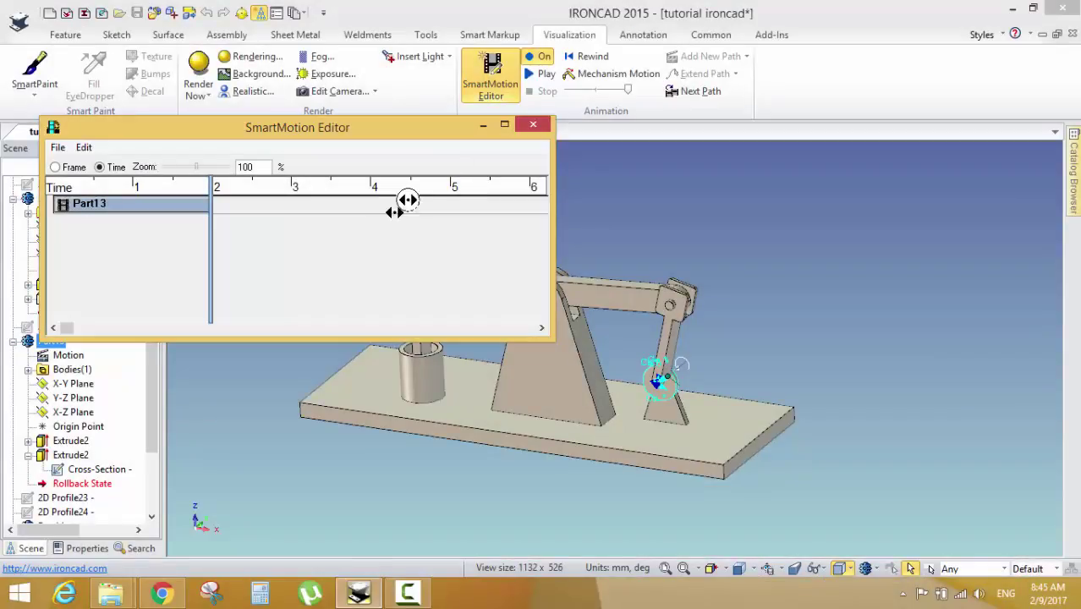
right_click(172, 207)
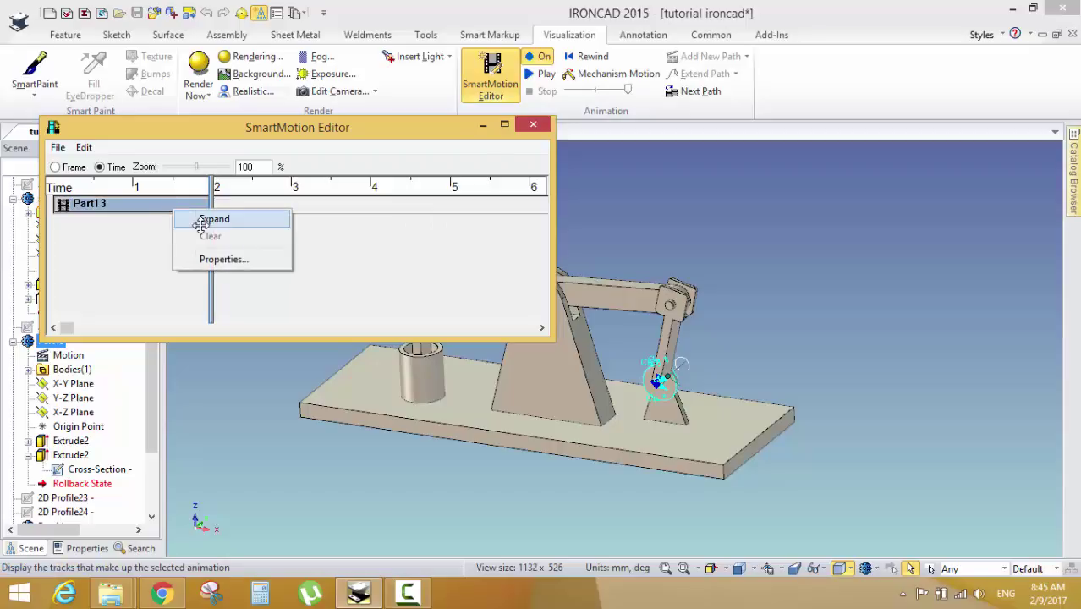
click(203, 220)
click(182, 238)
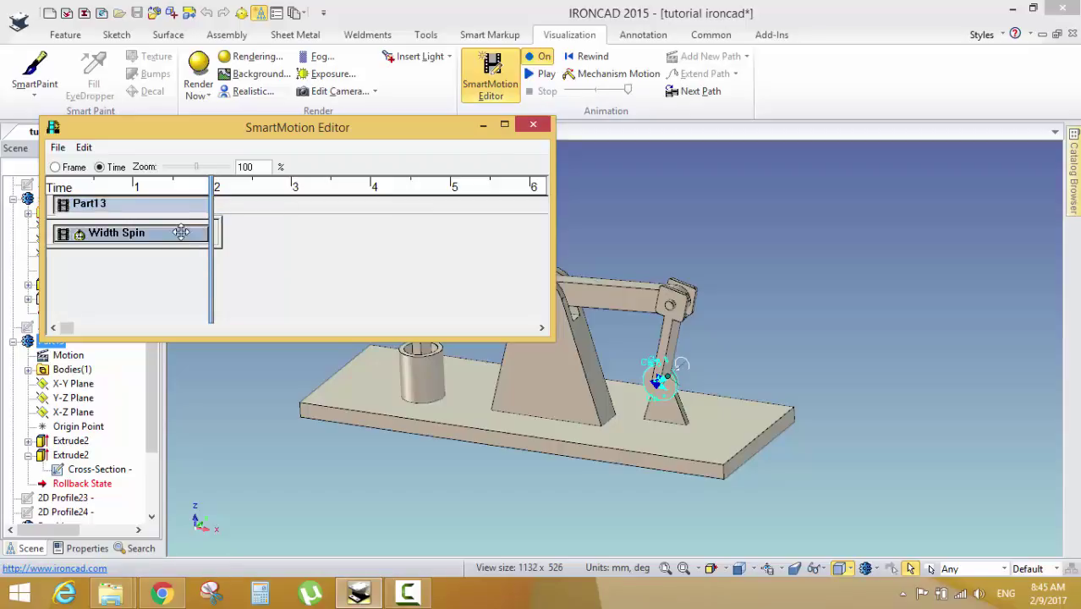
Set the Width Spin segment's length to 1 second in its segment properties, with a Linear time effect
right_click(182, 238)
click(228, 281)
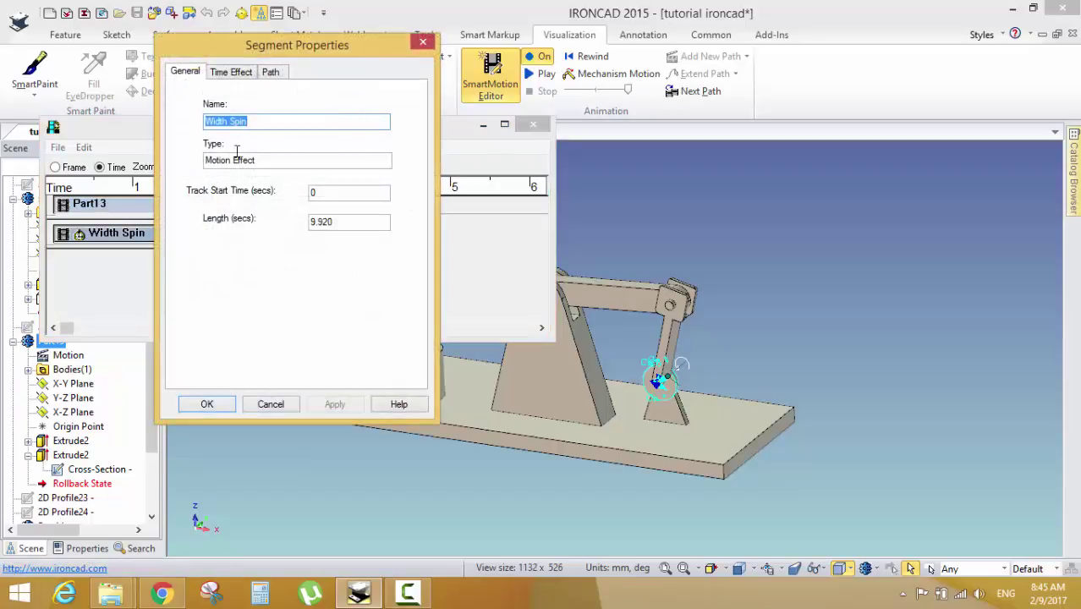
click(232, 73)
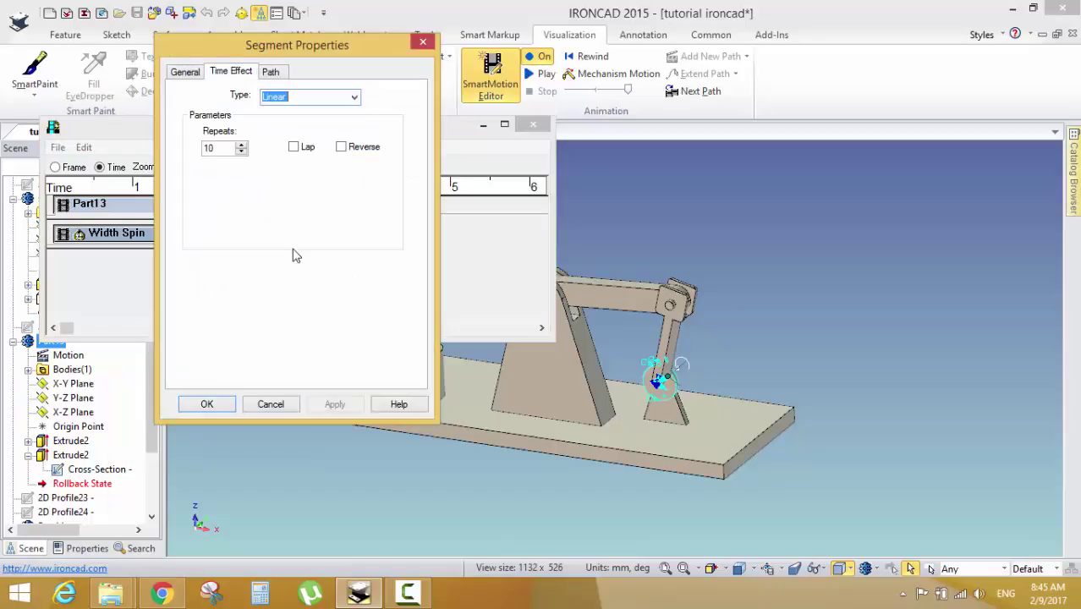
click(353, 101)
click(336, 116)
drag(227, 147, 203, 147)
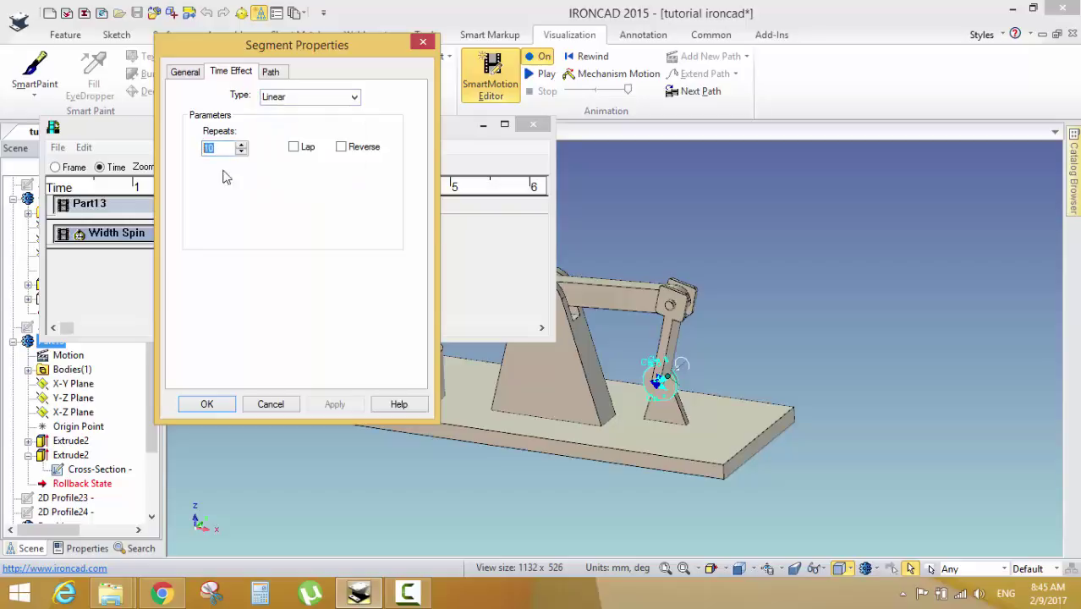
click(186, 72)
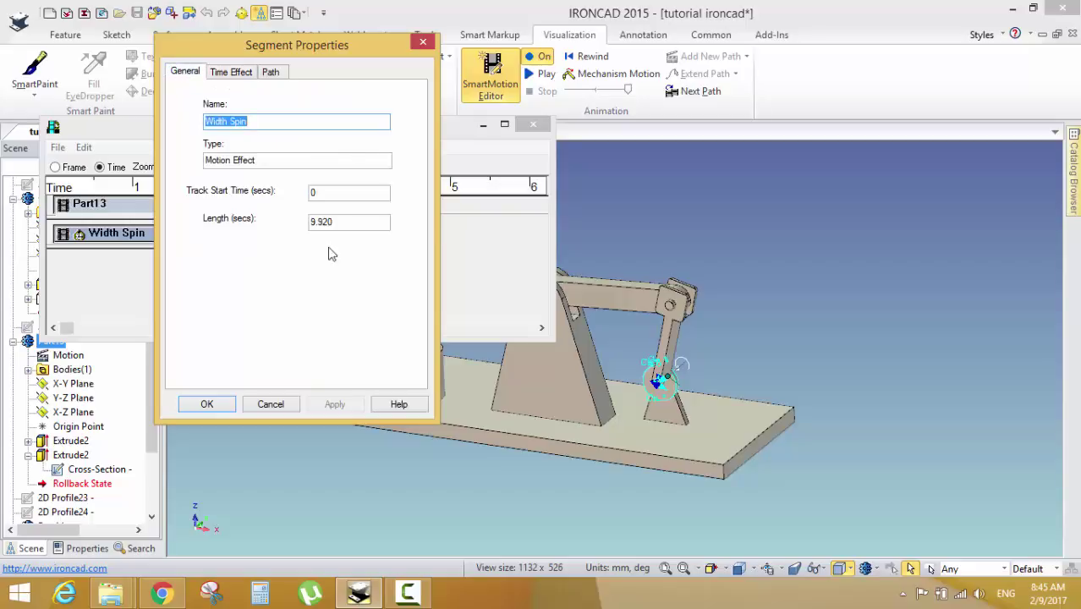
drag(371, 223, 266, 257)
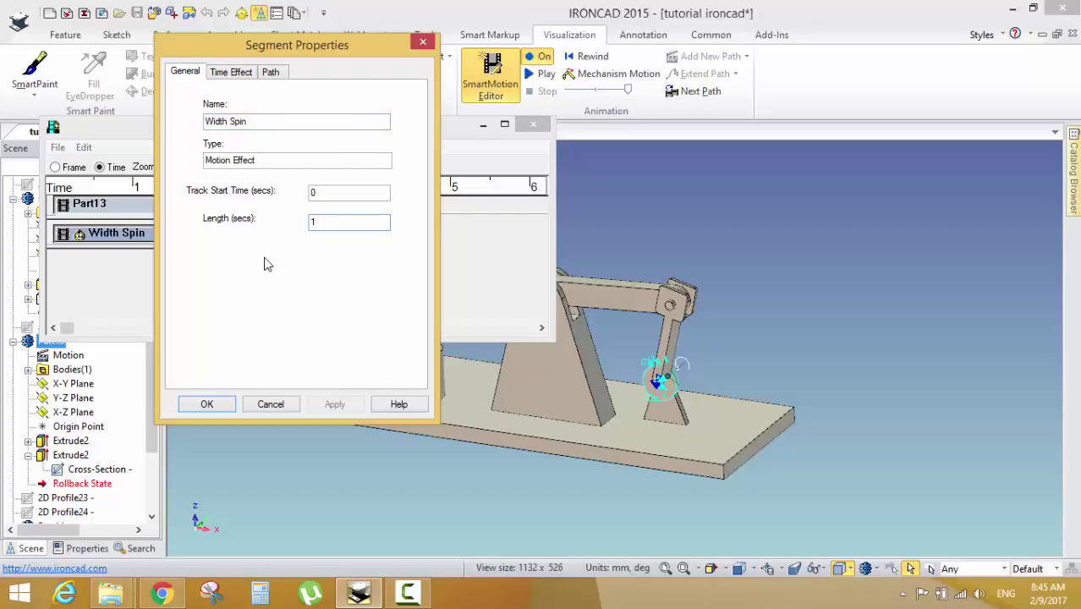
click(208, 405)
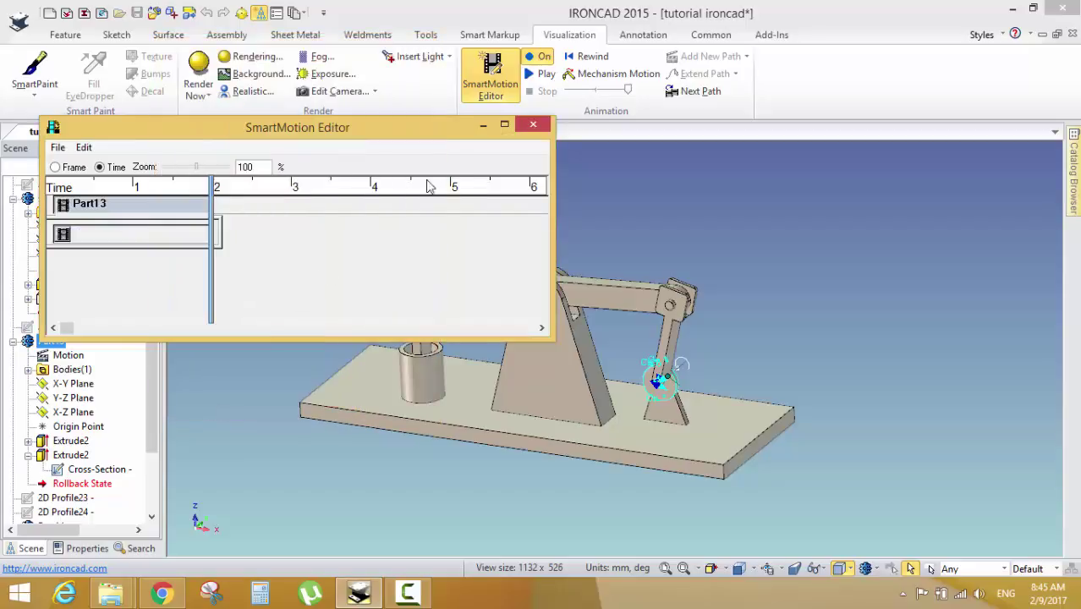
Maximize the SmartMotion Editor and stretch both the Part13 track and its Width Spin segment to 10 seconds
click(504, 125)
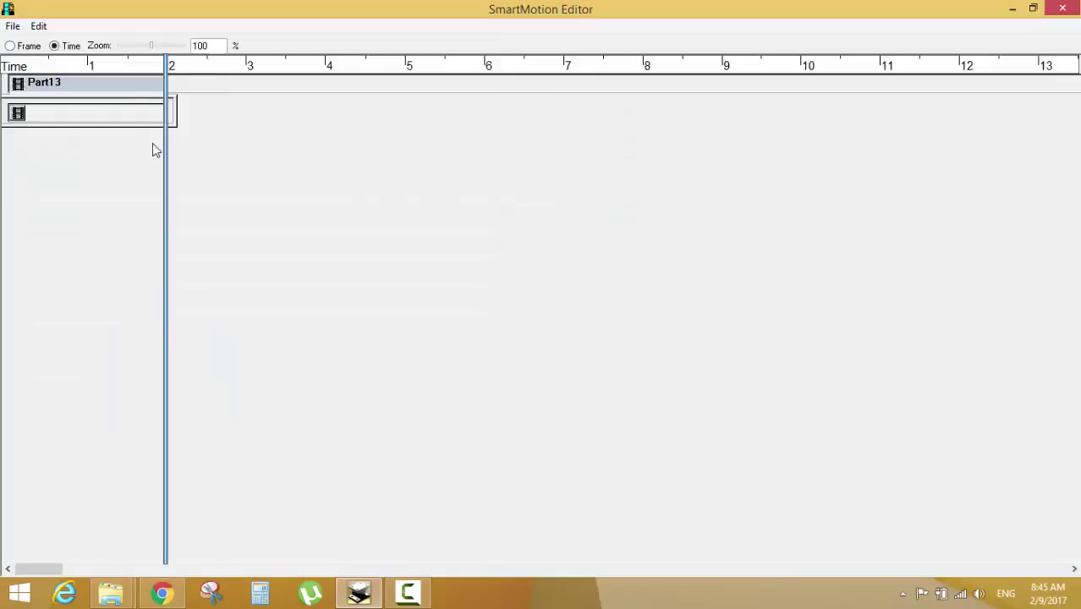
click(158, 85)
drag(161, 84, 380, 97)
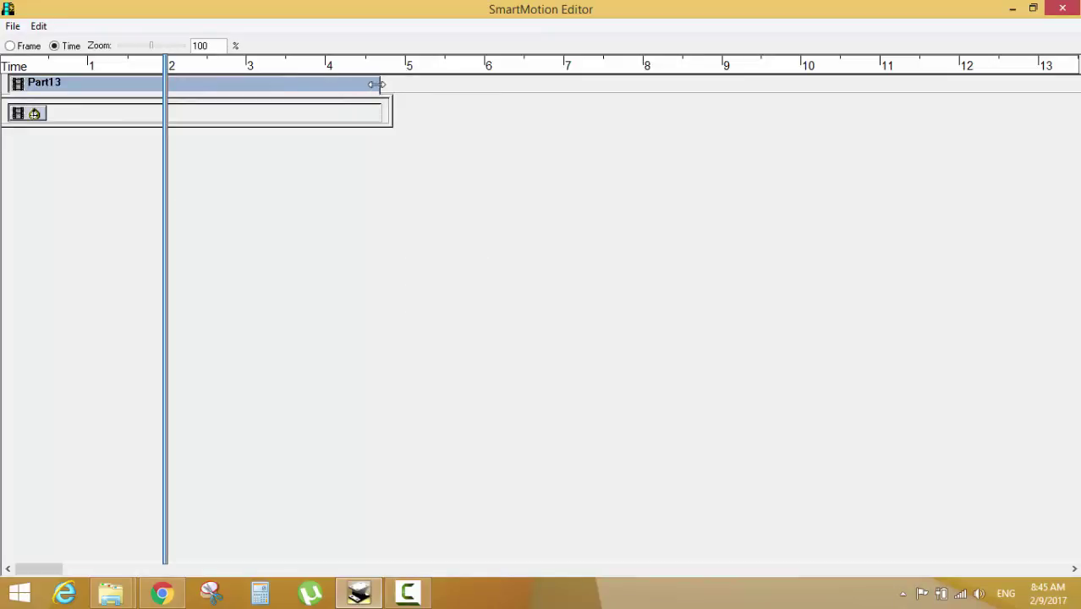
drag(378, 84, 802, 89)
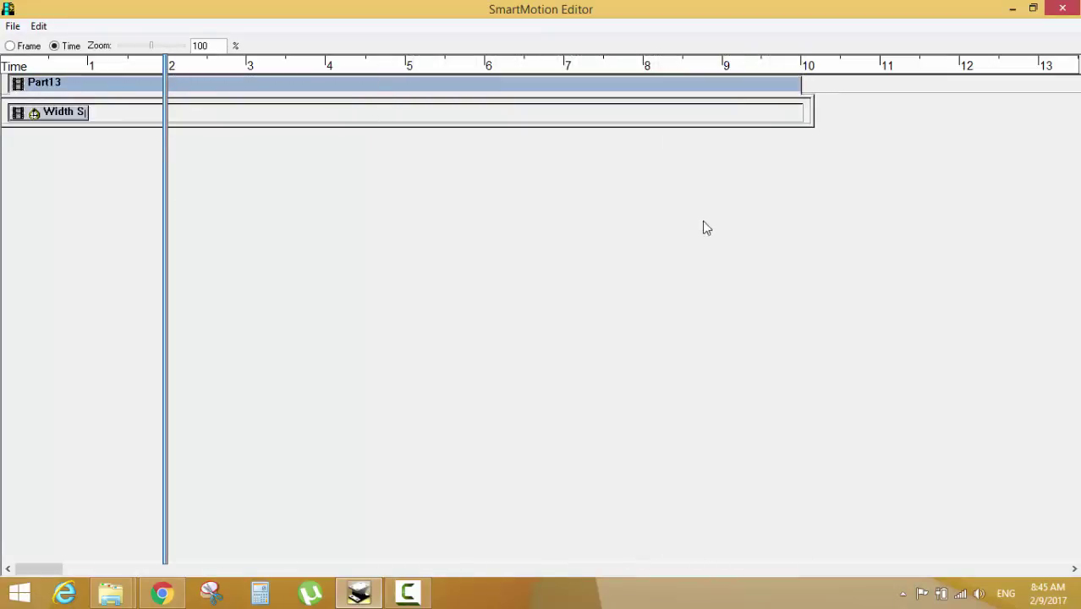
click(469, 239)
click(81, 113)
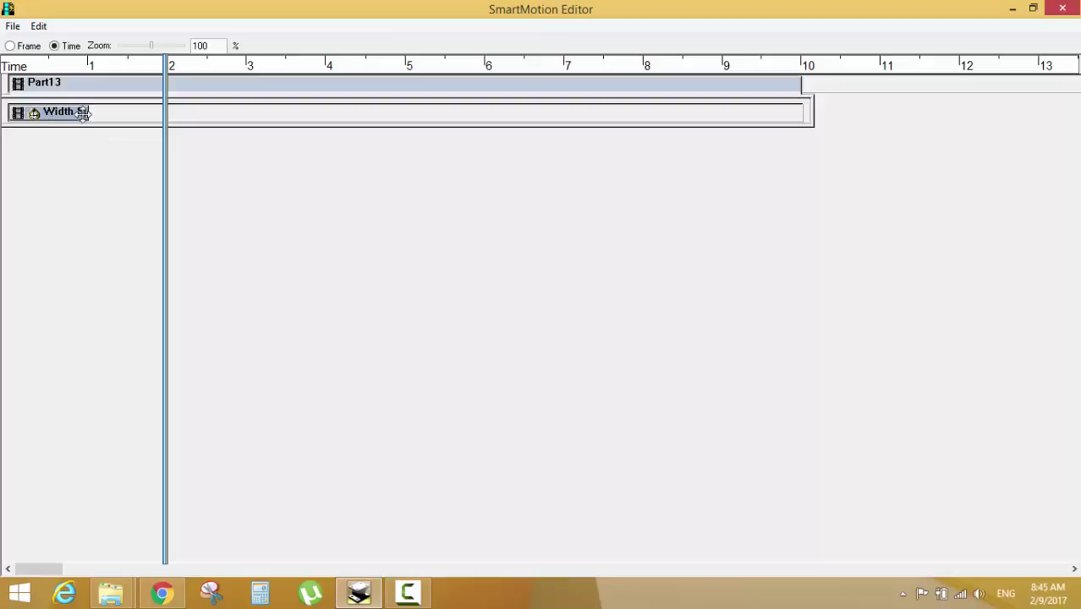
mouse_move(101, 111)
mouse_down()
mouse_move(362, 109)
mouse_move(804, 164)
mouse_up()
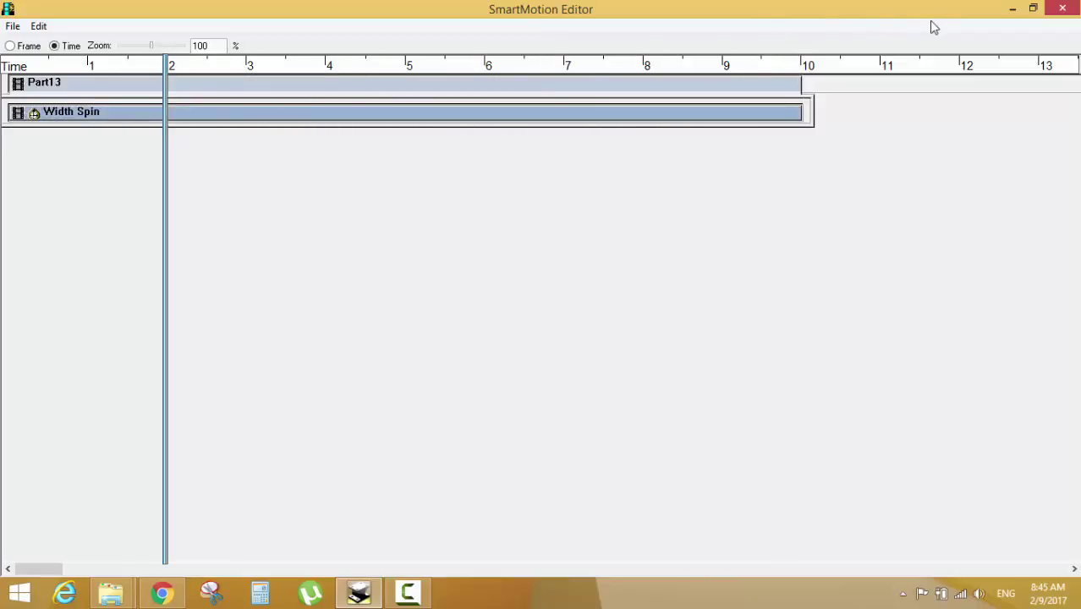
Restore the SmartMotion Editor to a smaller window, play the animation, and minimize the editor
drag(934, 12, 282, 68)
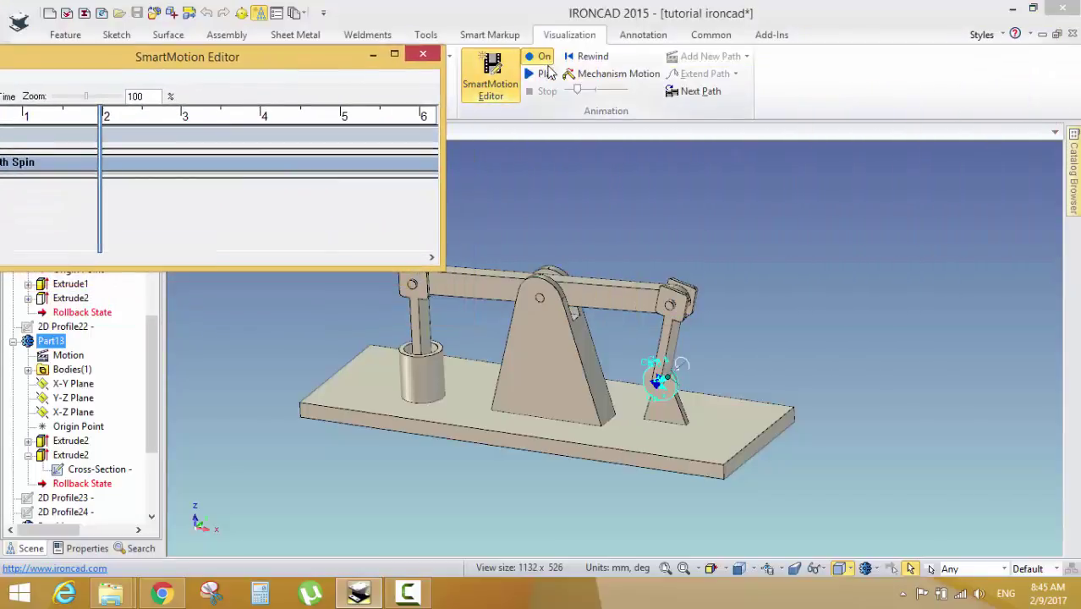
click(544, 74)
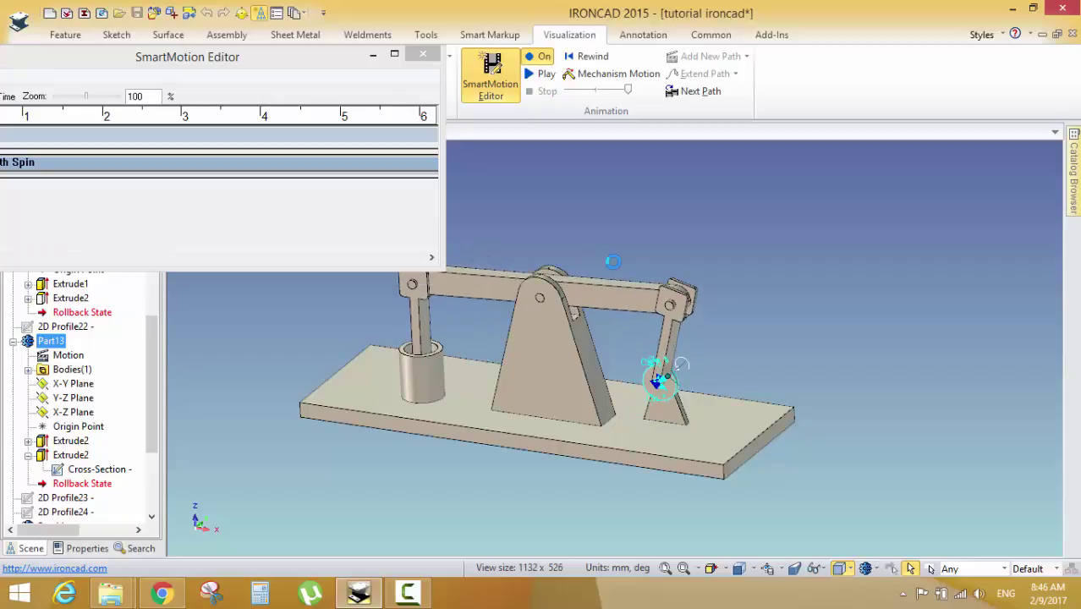
drag(380, 68, 389, 113)
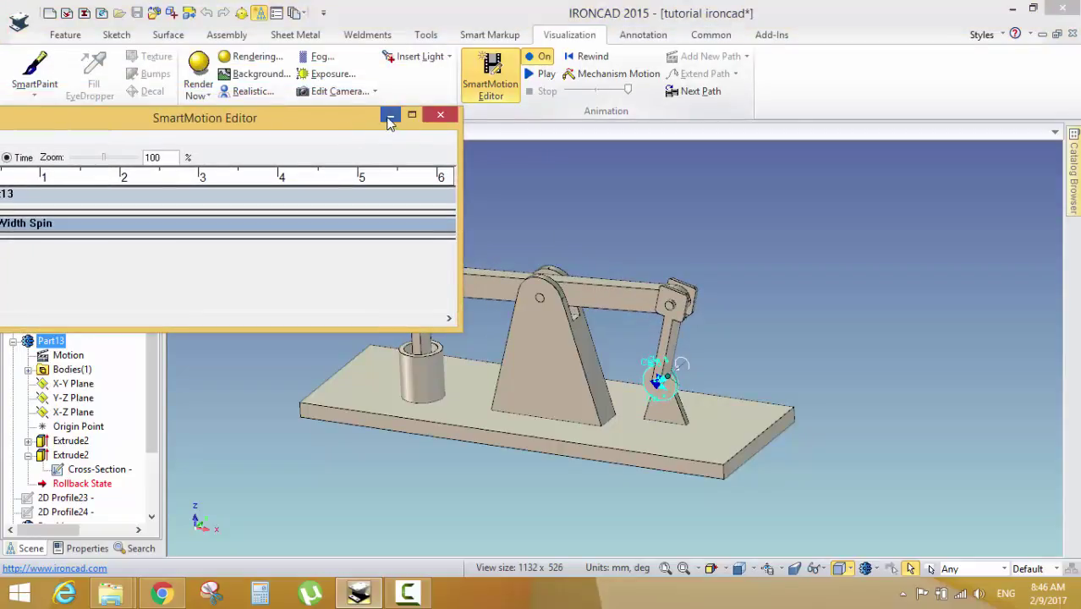
click(387, 113)
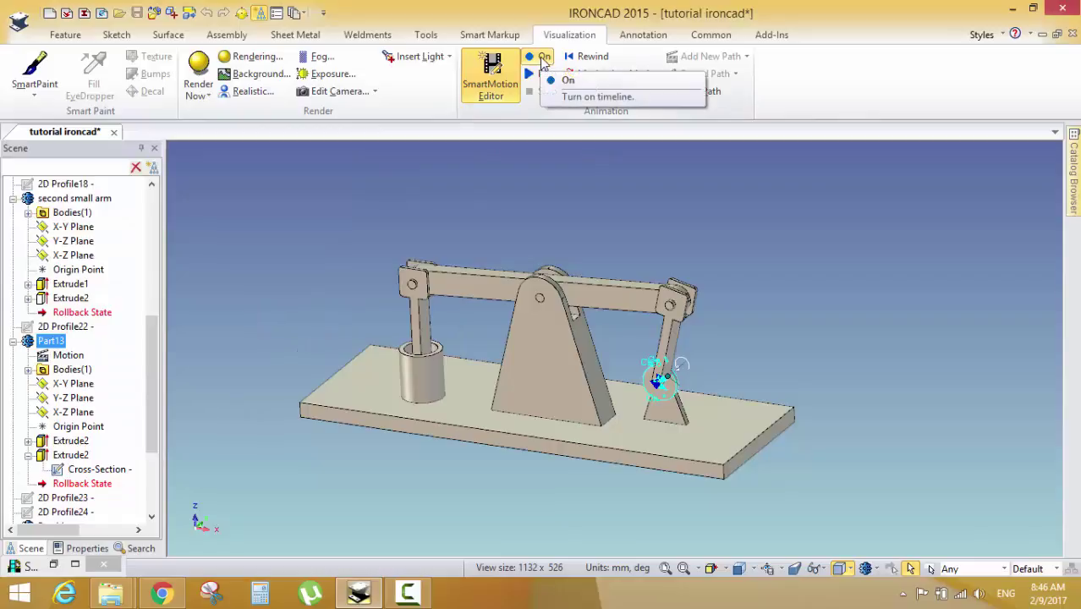
Switch the animation timeline off so the model can be edited
middle_drag(457, 321, 450, 375)
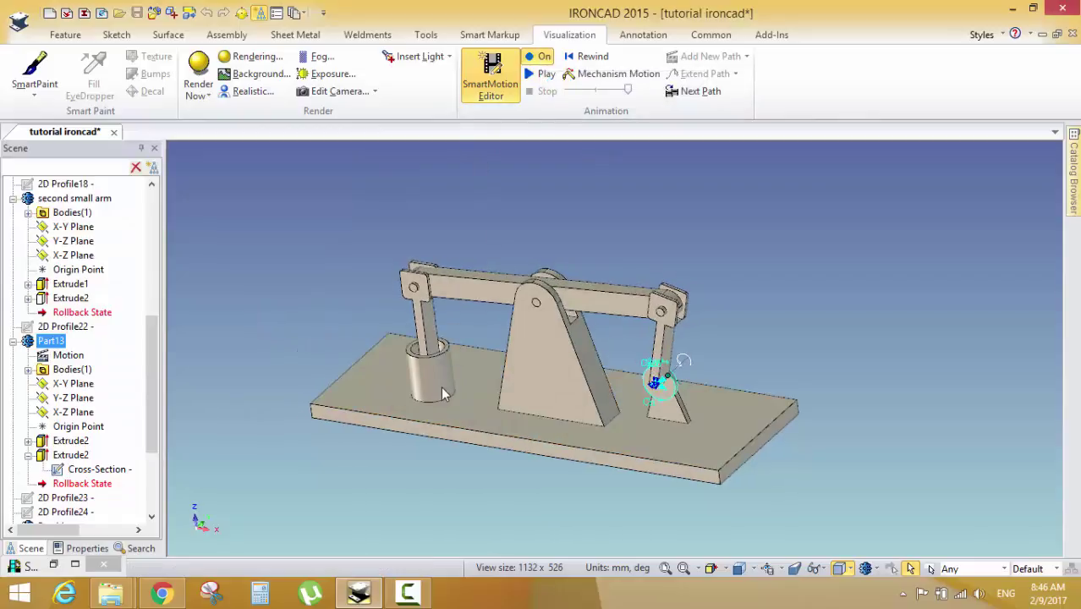
click(441, 387)
click(544, 74)
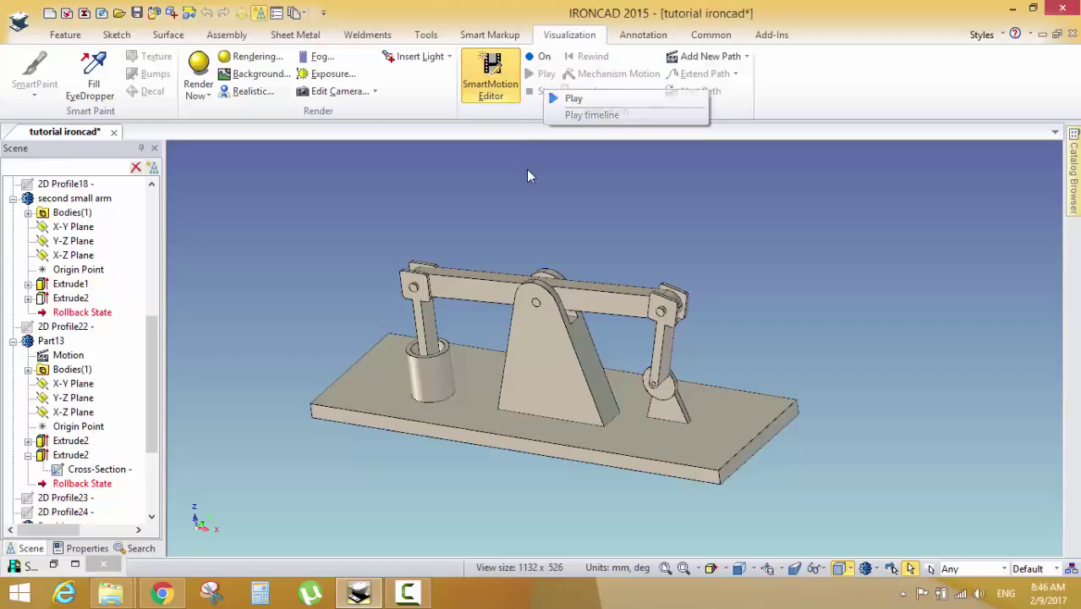
Select the cylinder, the central support and the base plate, and set their SmartPaint transparency to 50
click(526, 400)
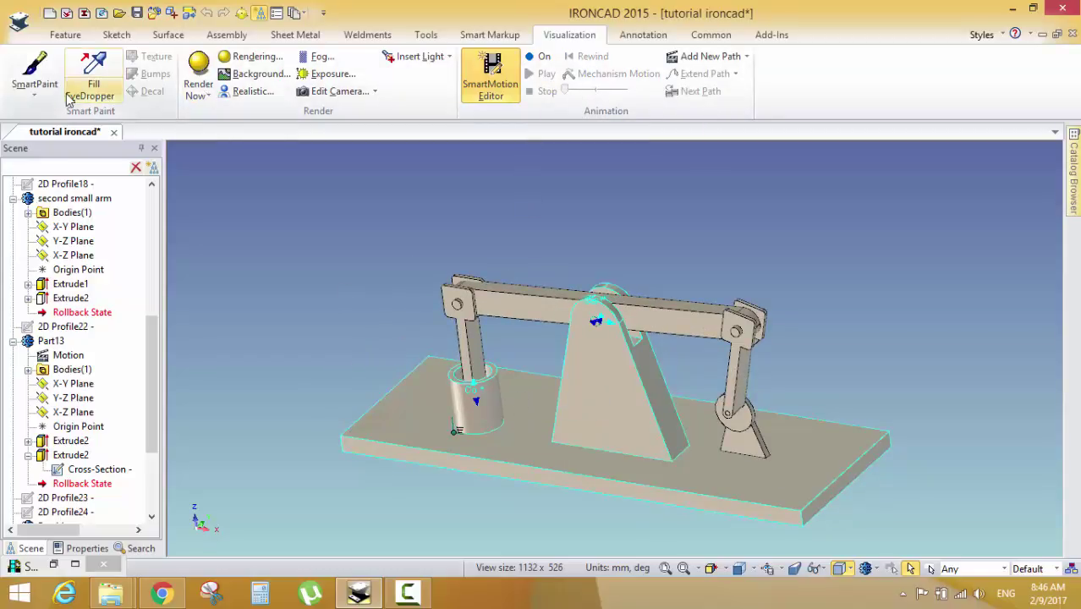
click(35, 93)
click(51, 113)
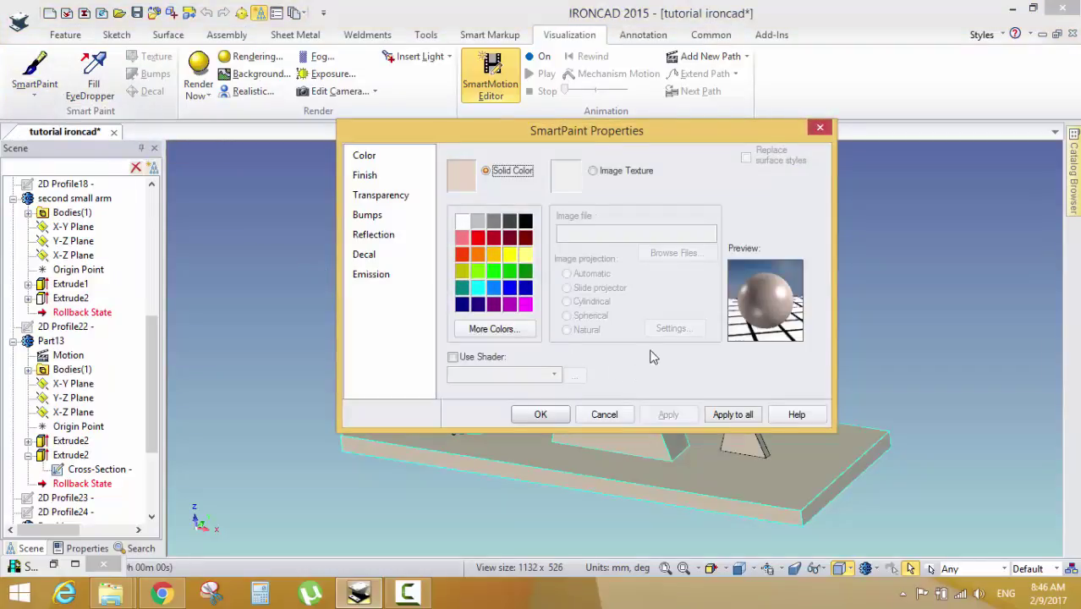
click(396, 198)
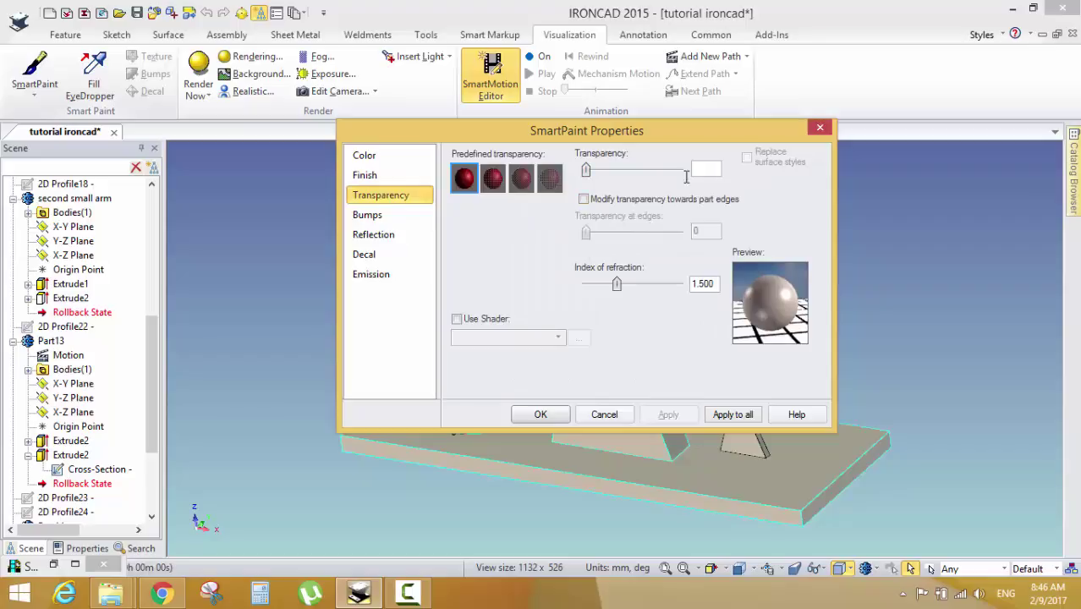
text(50)
key(Return)
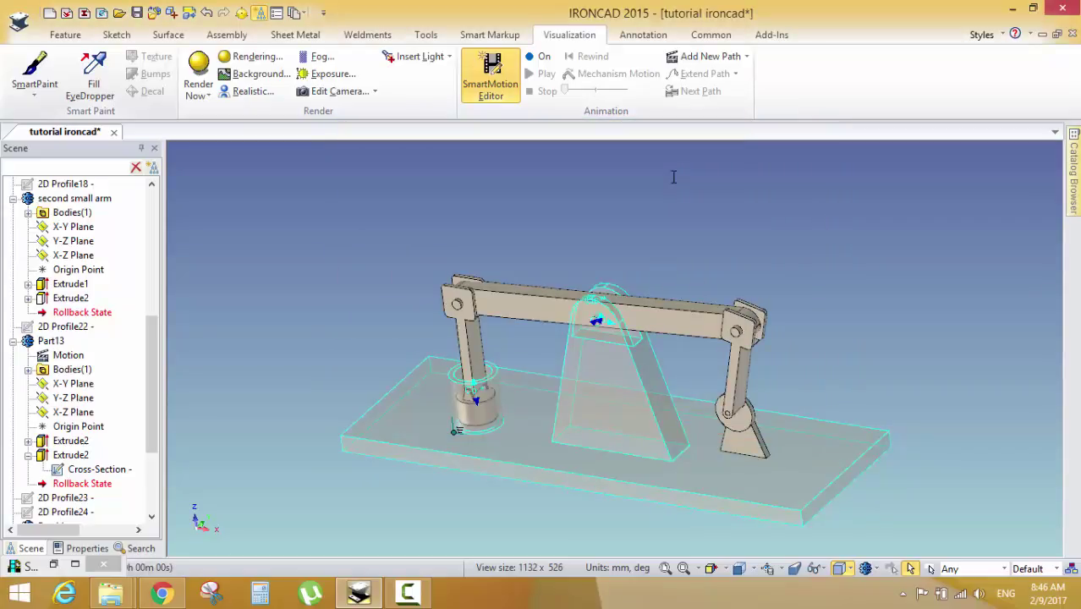
Switch the timeline on and play the animation to watch the linkage and the piston inside the transparent cylinder
middle_drag(663, 207, 687, 349)
click(541, 56)
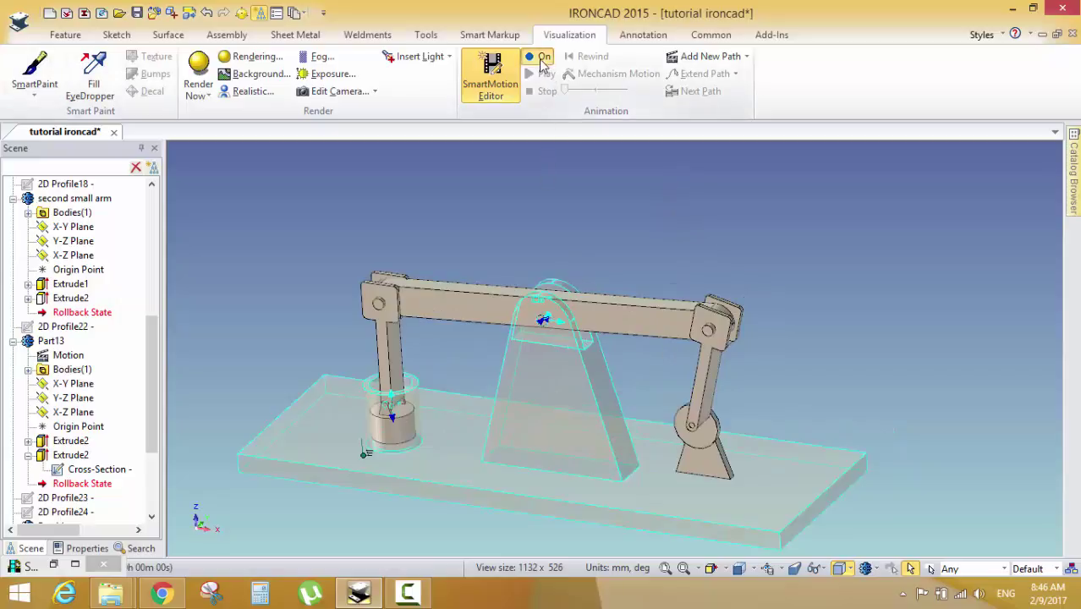
click(539, 75)
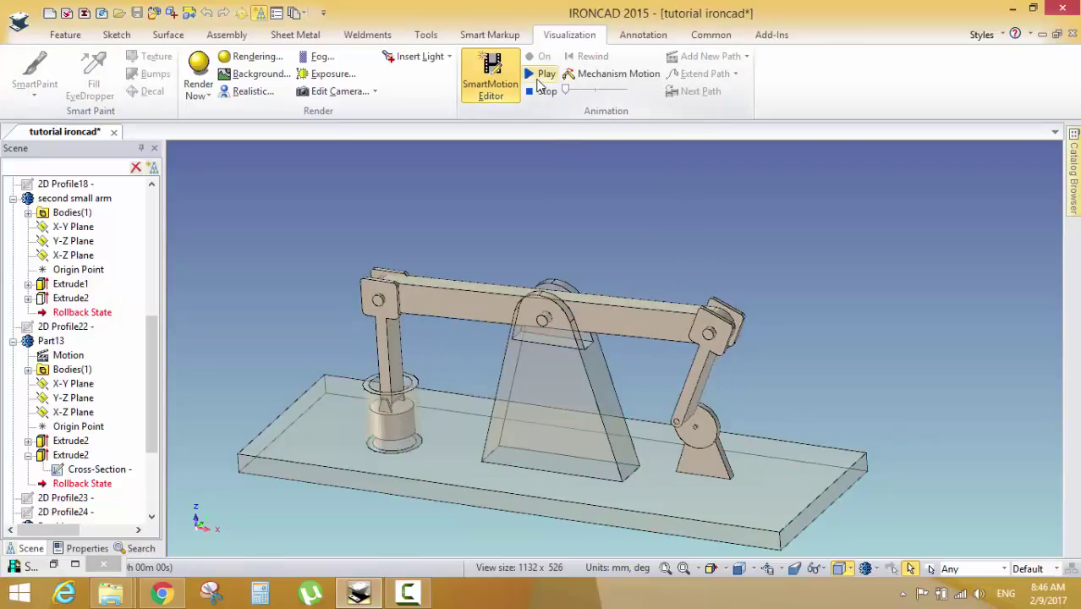